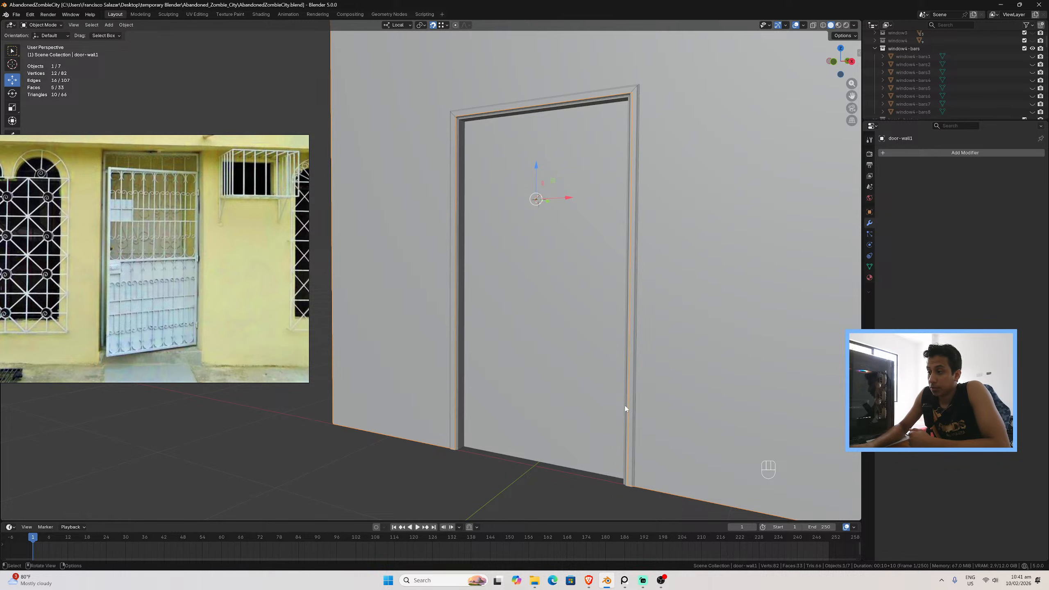
click(659, 582)
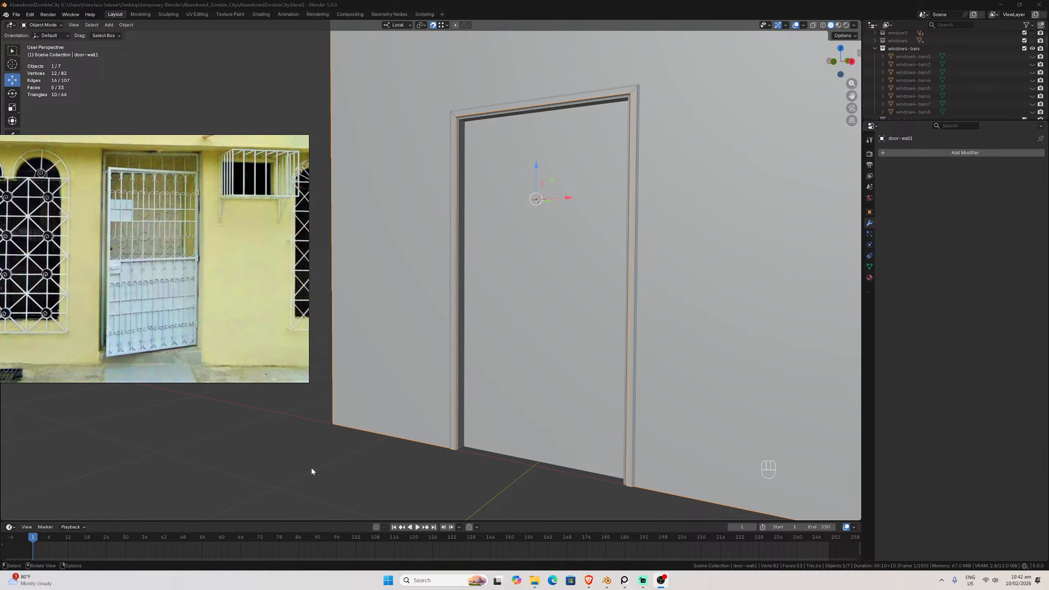
click(140, 451)
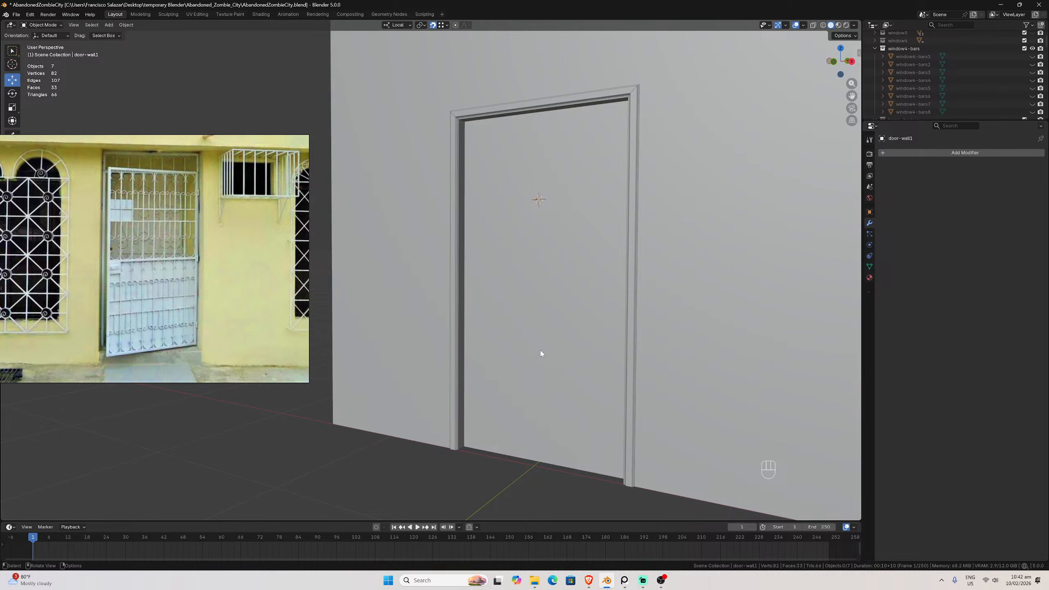
Show the human-height reference collection against the doorway in front orthographic view
middle_drag(525, 356, 557, 350)
key(KP_1)
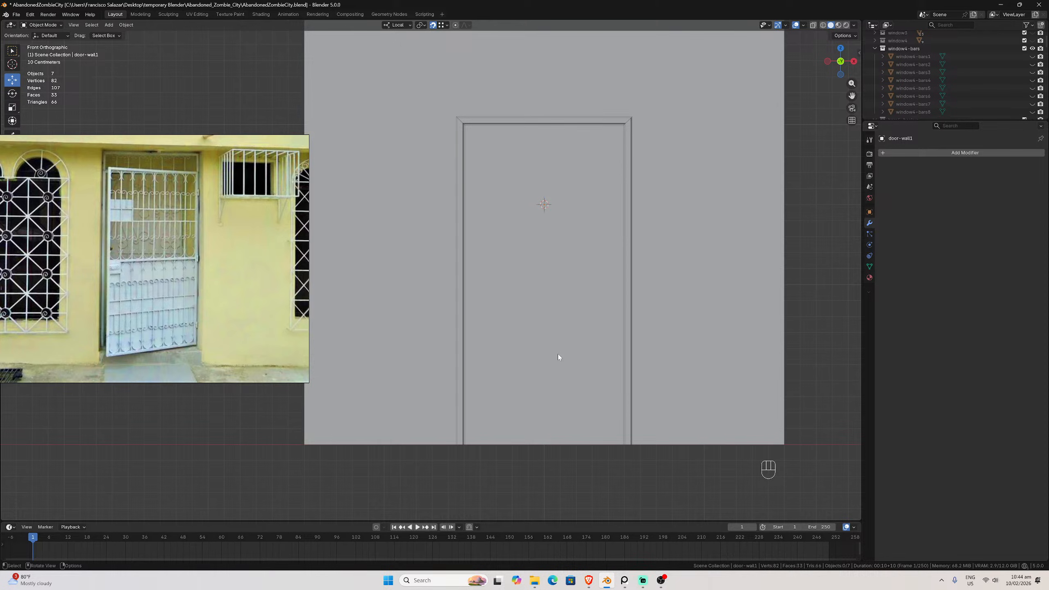
key(KP_1)
scroll(668, 333, up, 1)
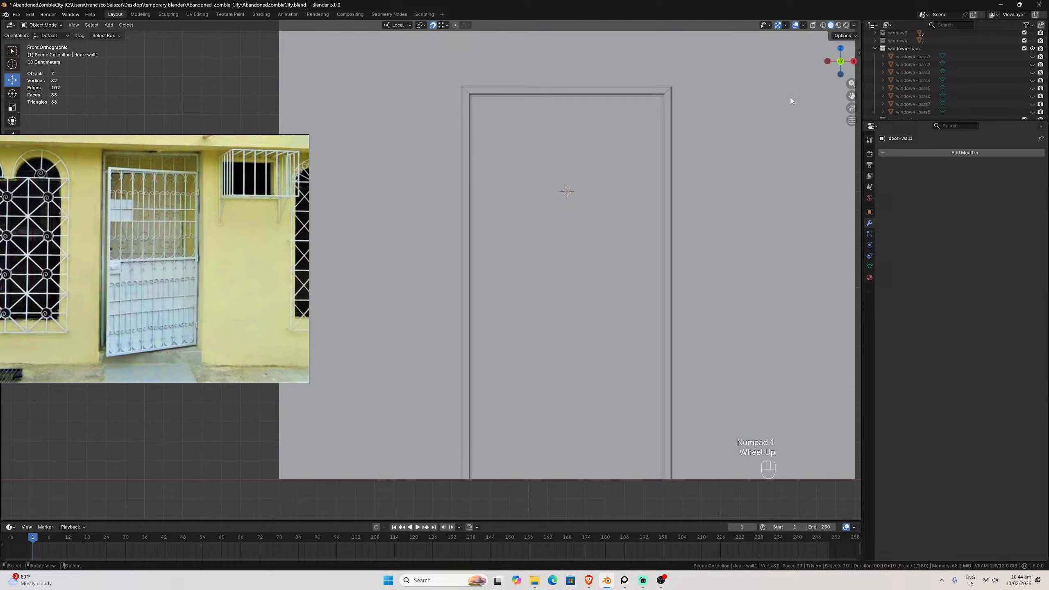
scroll(790, 98, down, 1)
drag(851, 96, 835, 117)
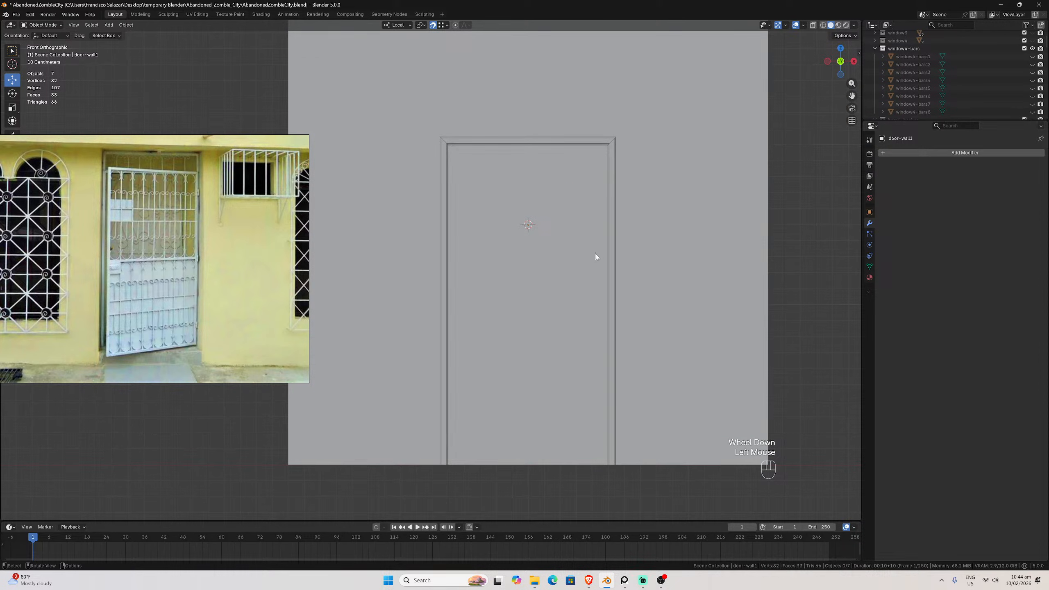
scroll(954, 64, up, 6)
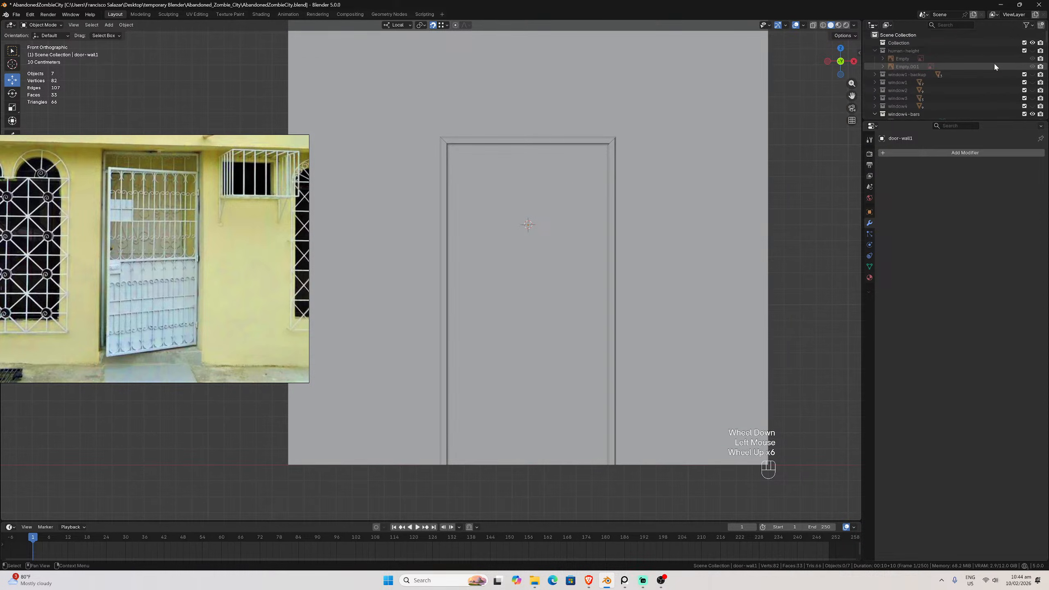
click(1032, 50)
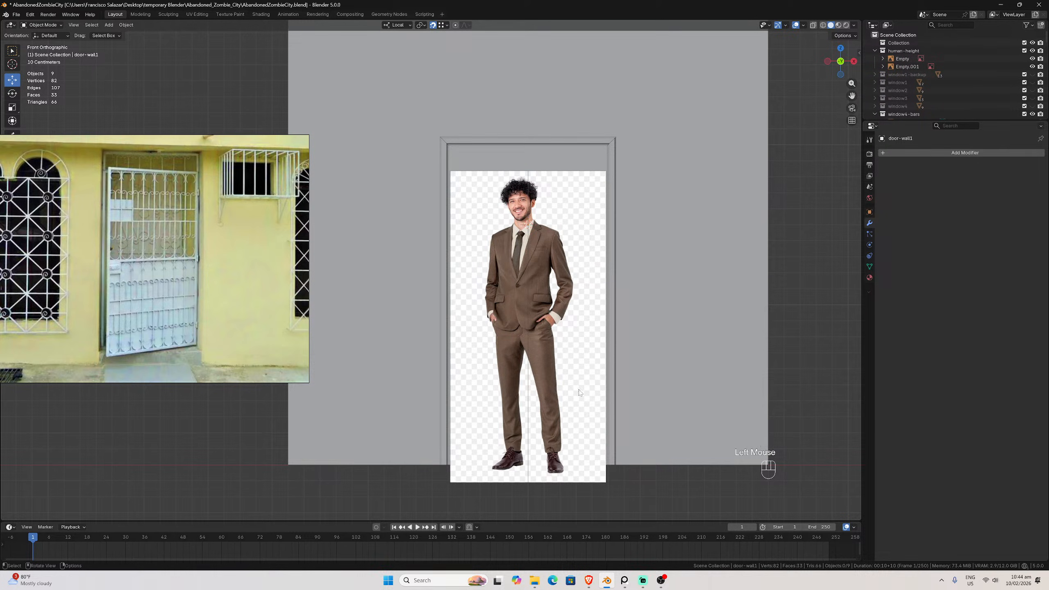
Select the door panel plane and enable the face orientation overlay with X-ray turned off
click(813, 25)
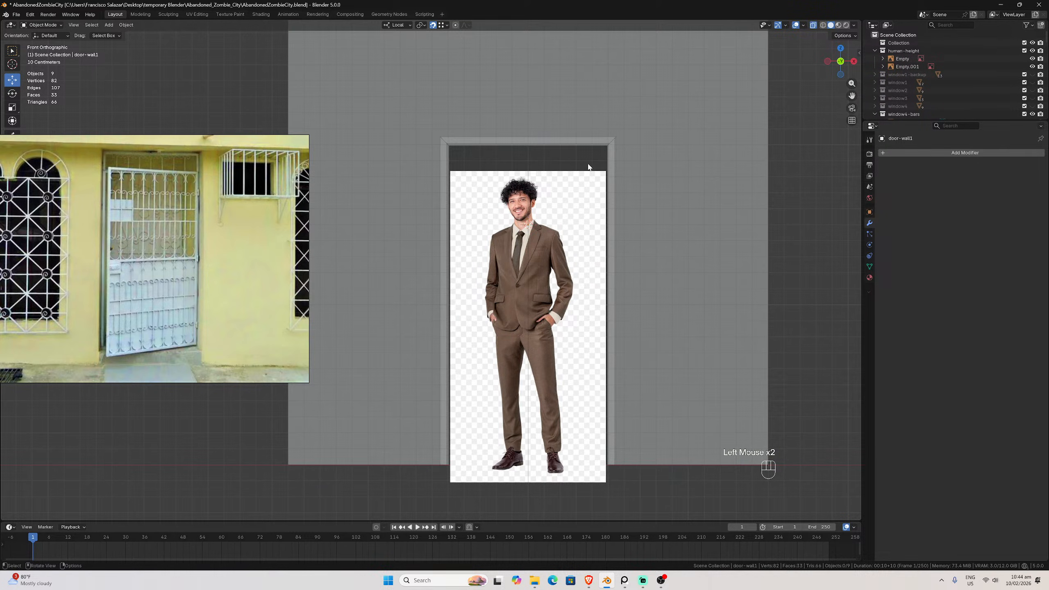
click(526, 160)
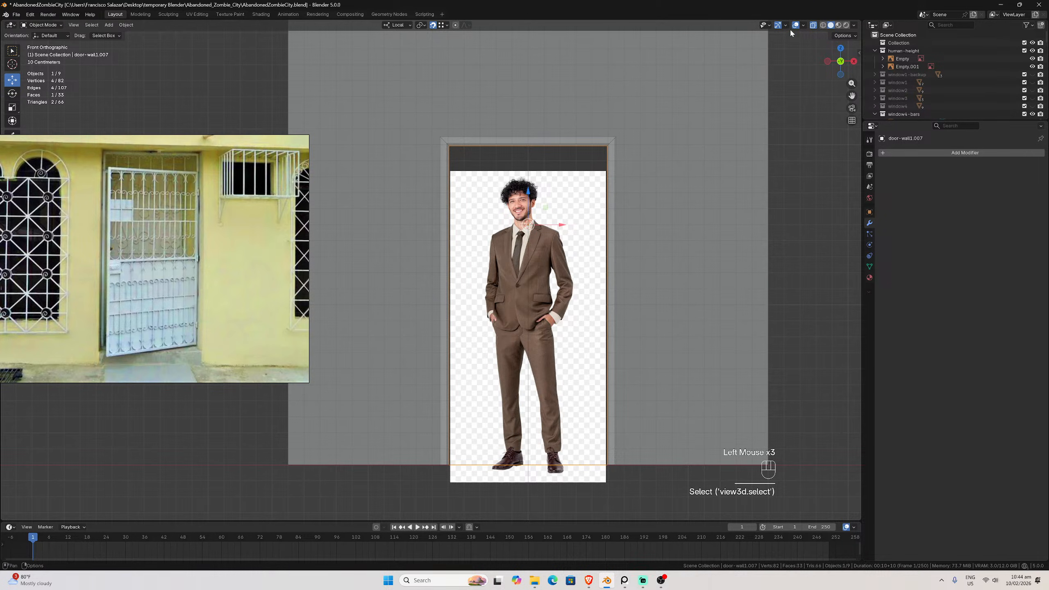
click(804, 25)
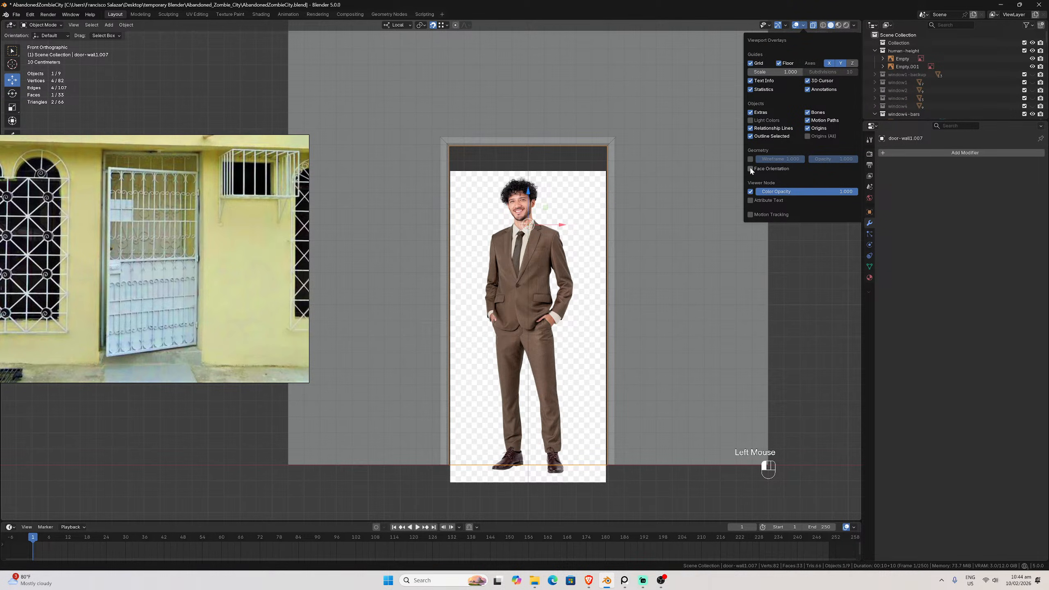
click(812, 26)
click(802, 25)
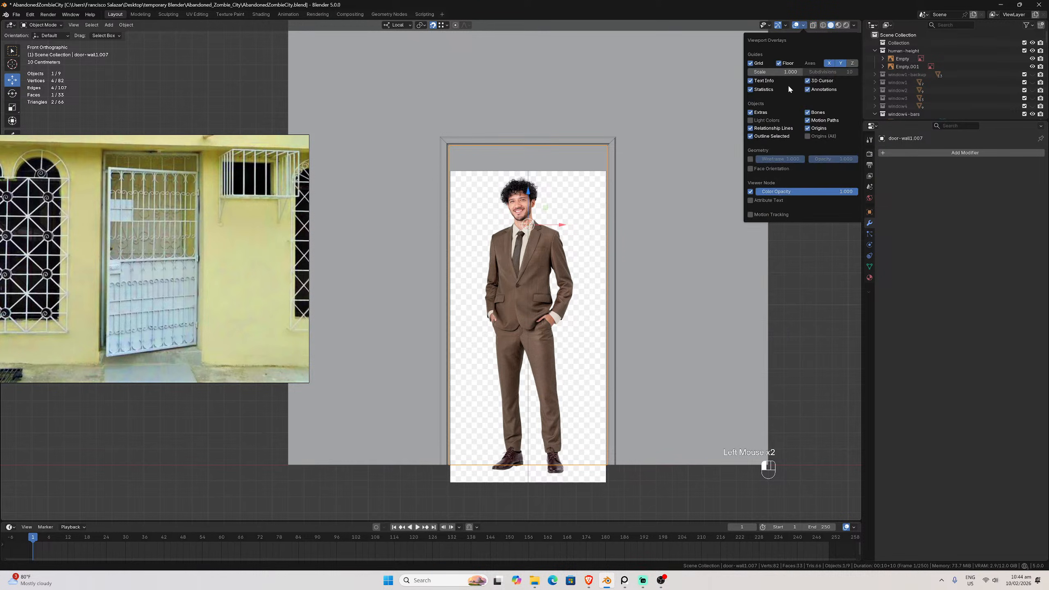
click(750, 169)
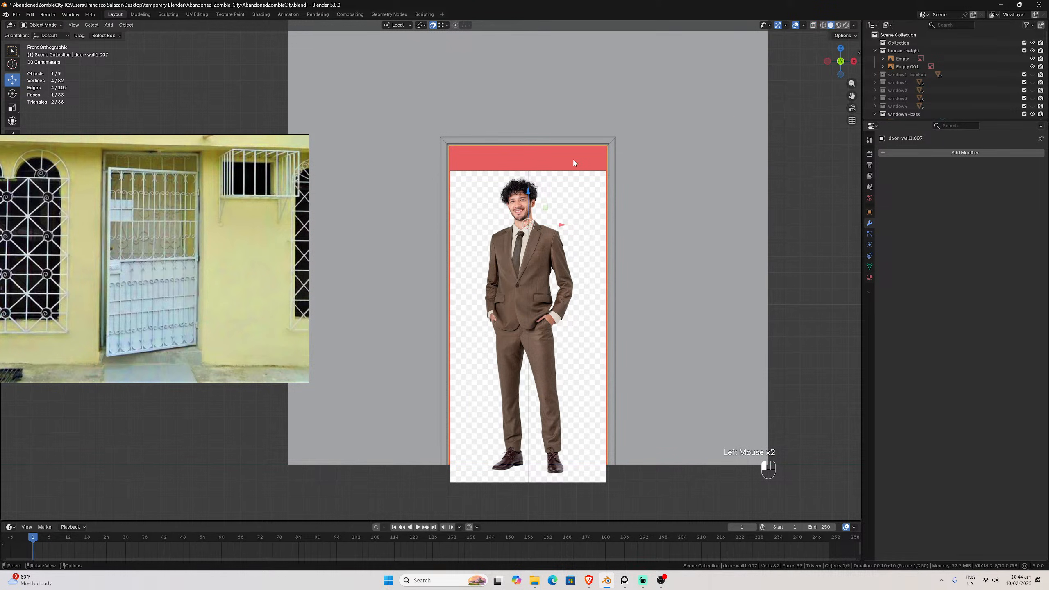
Flip the normals of the door panel's face so its front side points outward
key(Tab)
key(a)
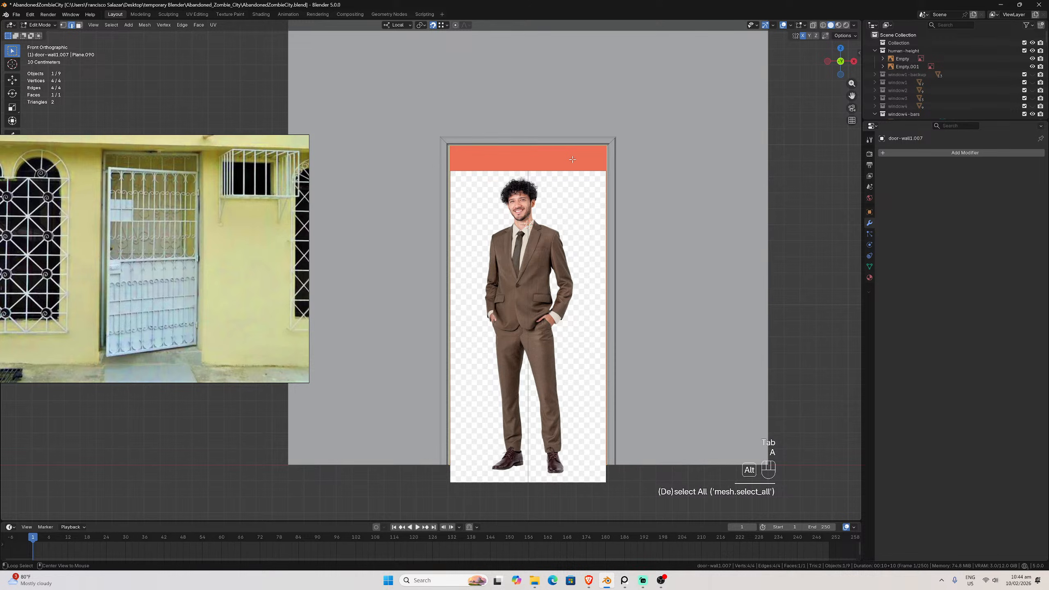
key(alt+n)
click(575, 167)
key(alt+n)
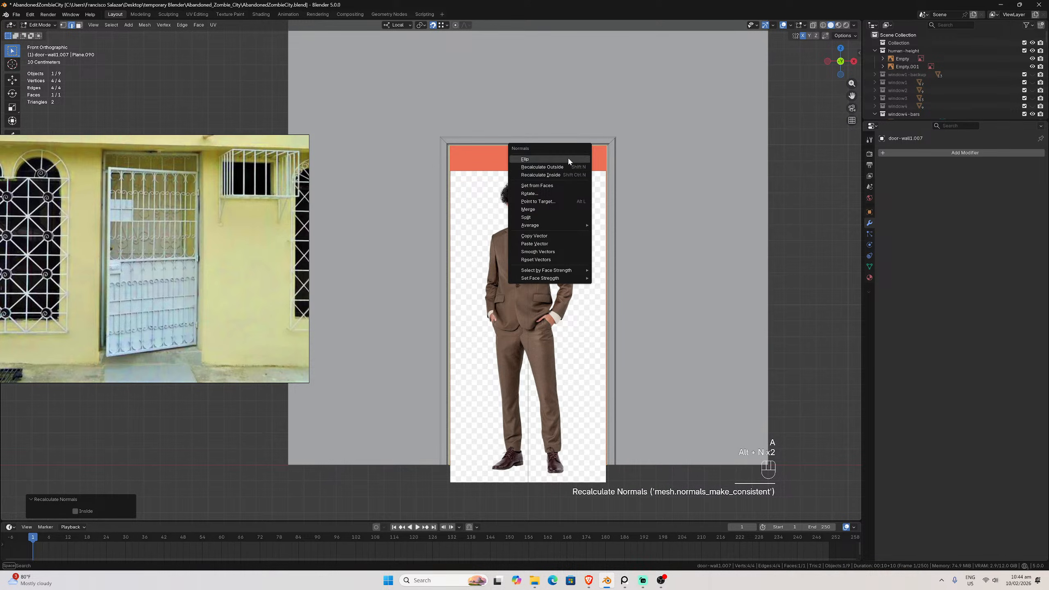
click(567, 157)
key(Tab)
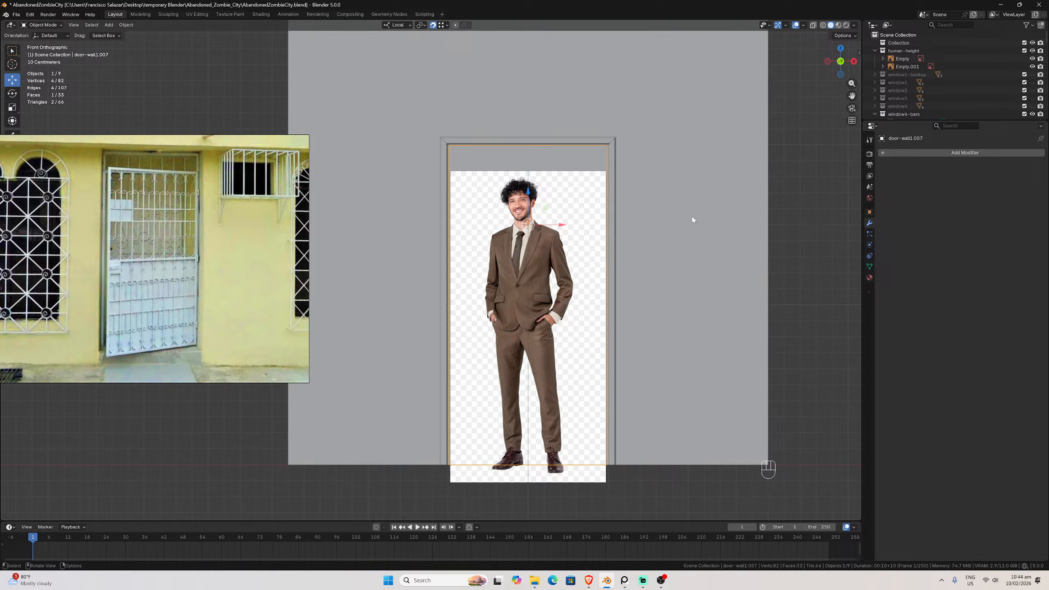
Turn on X-ray and add one horizontal loop cut across the middle of the door panel
double_click(578, 162)
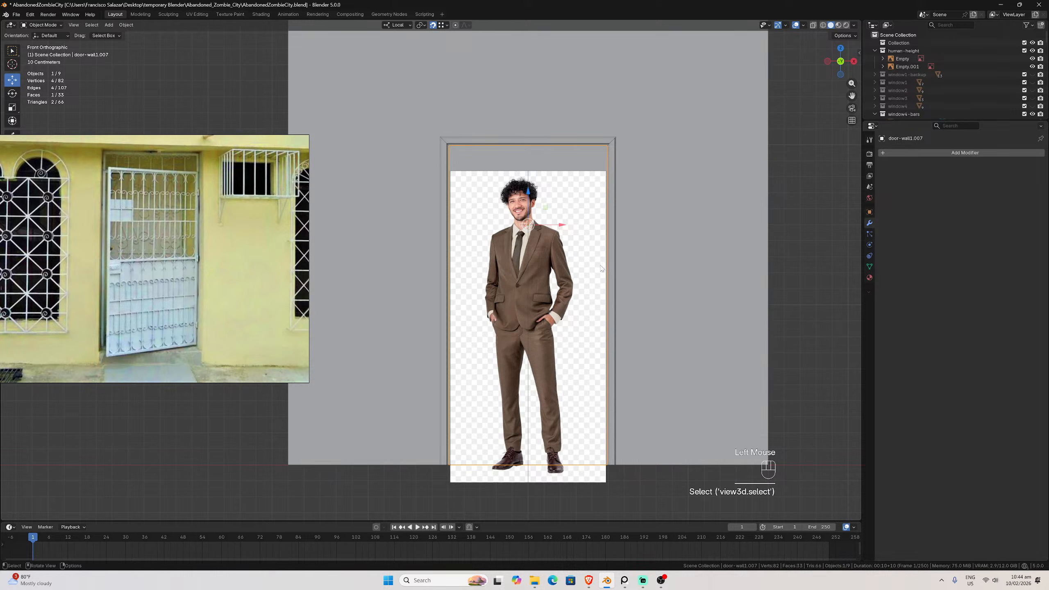
click(814, 25)
key(Tab)
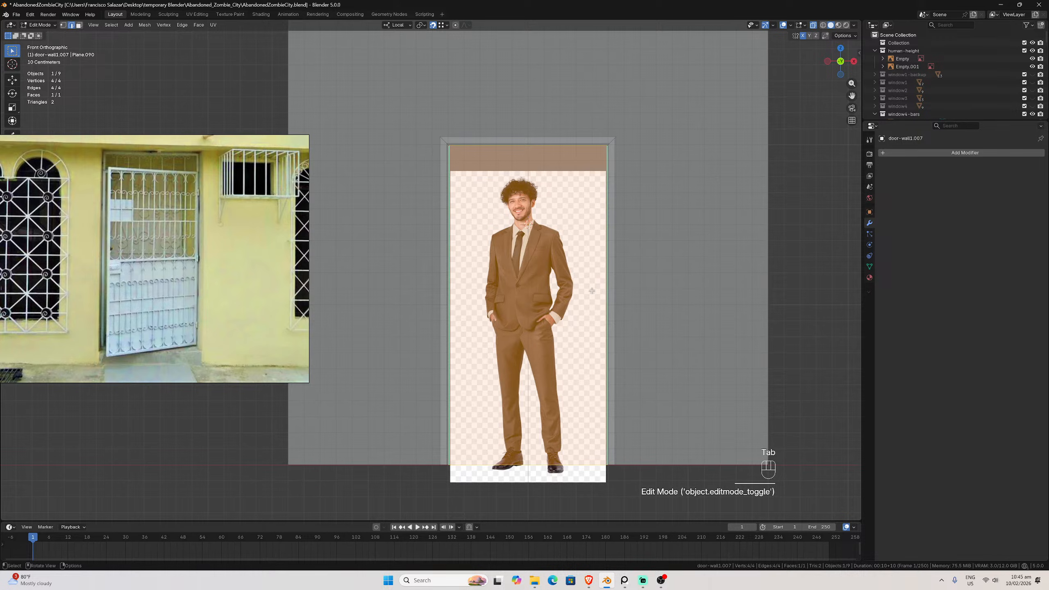
key(ctrl+r)
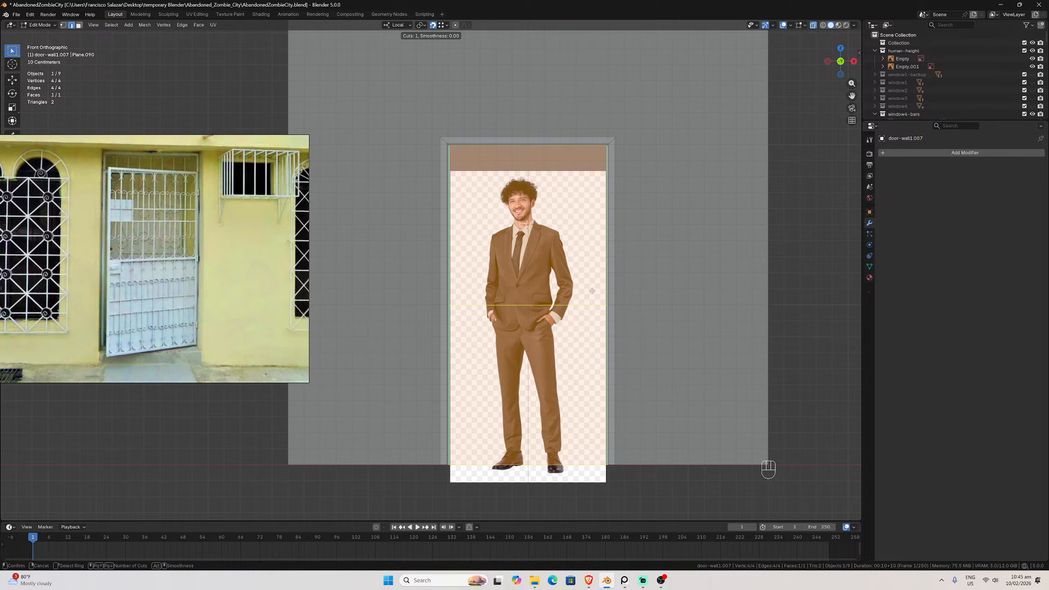
click(592, 291)
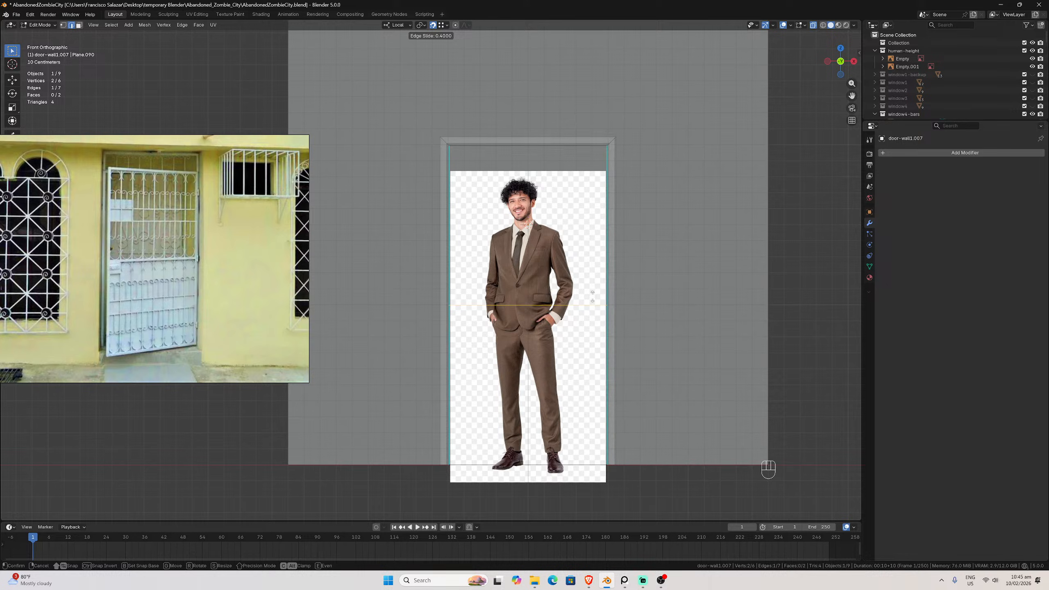
click(591, 306)
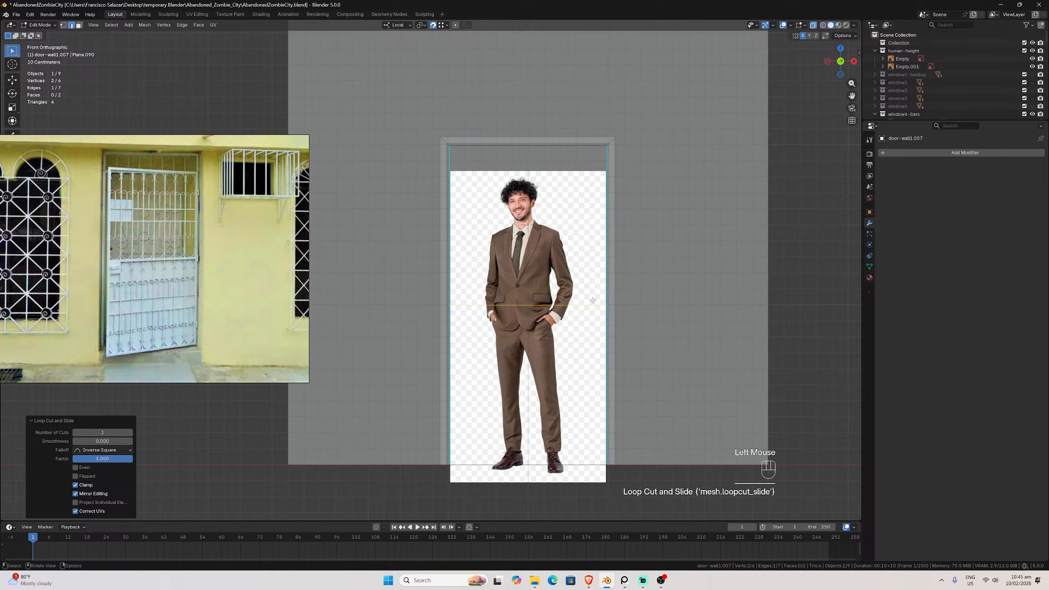
Move the door panel's horizontal edge down about 0.077 m along local Z and hide the human-height reference collection
key(g)
key(z)
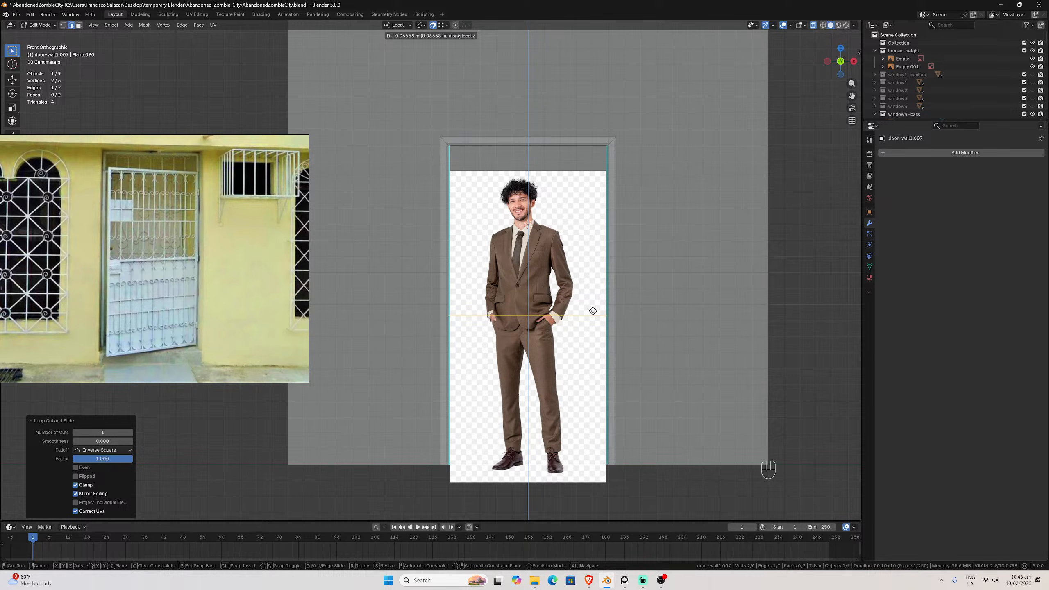
click(592, 312)
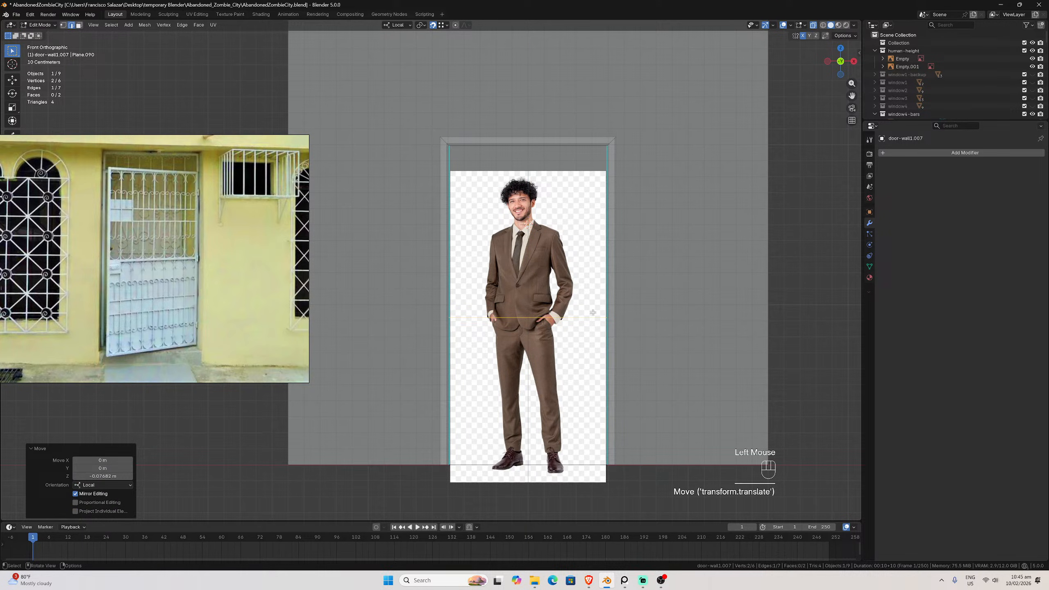
key(Tab)
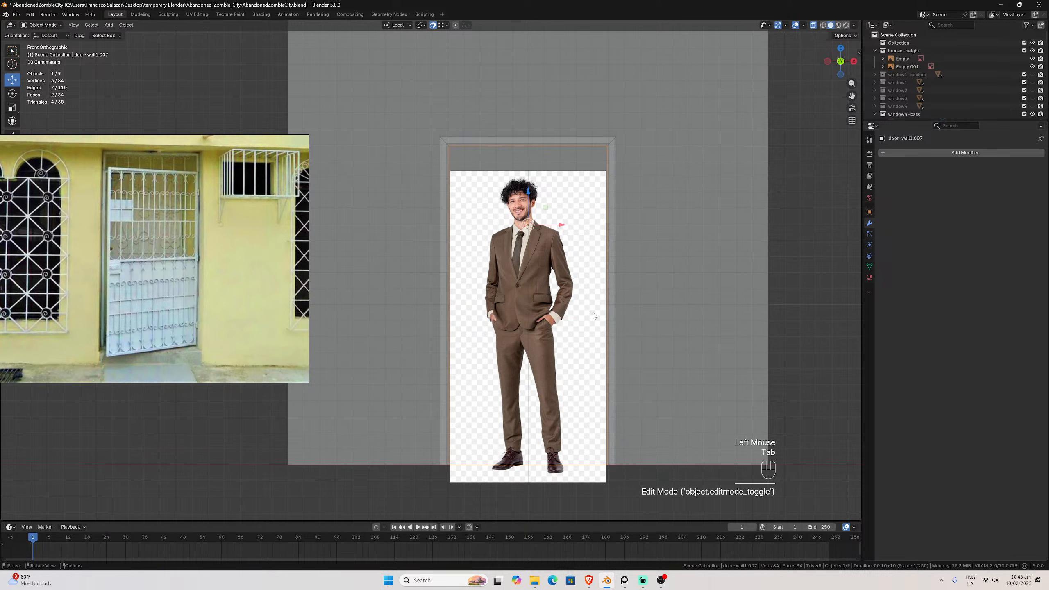
click(1033, 50)
scroll(587, 222, up, 1)
Duplicate the door panel's lower face in place and separate the copy into its own object
key(Tab)
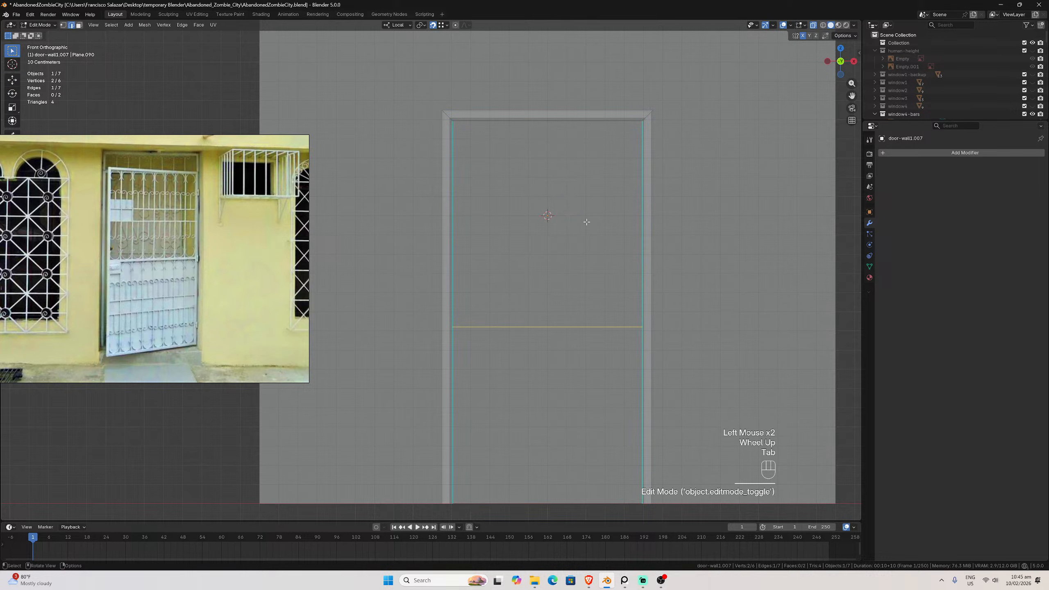
click(576, 245)
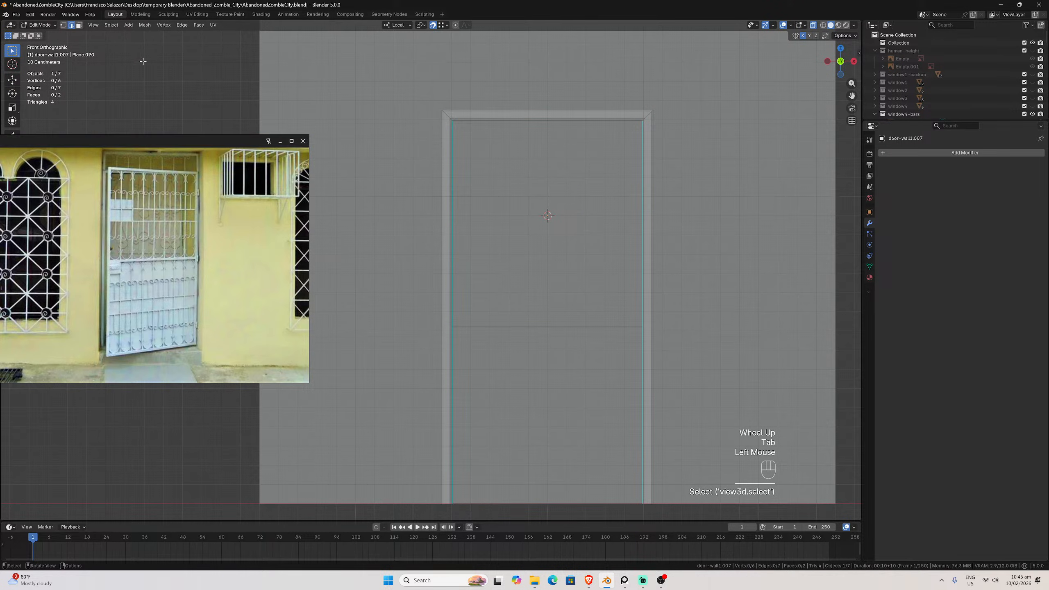
click(79, 25)
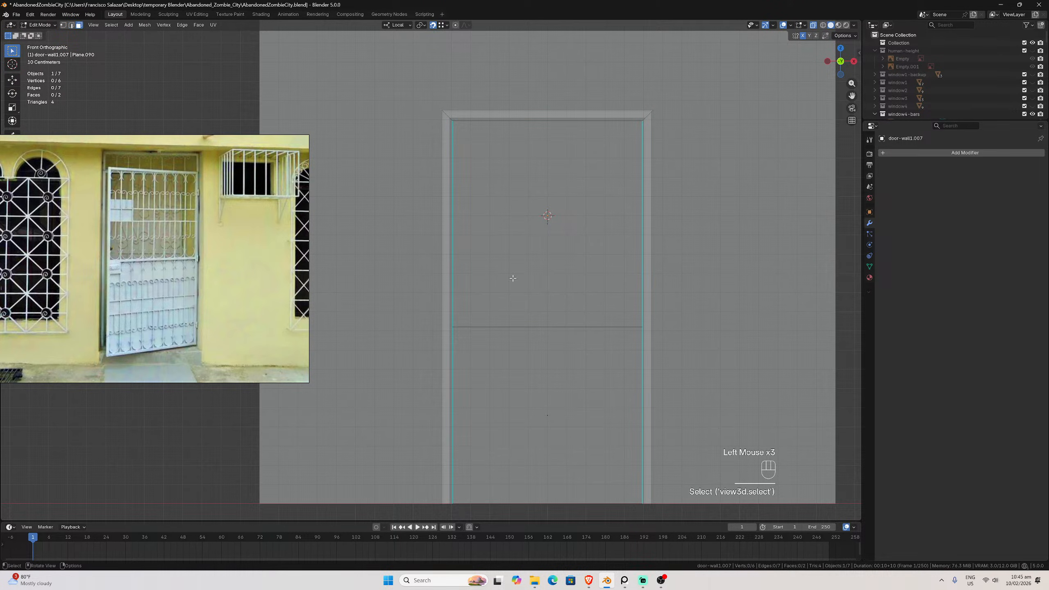
click(542, 382)
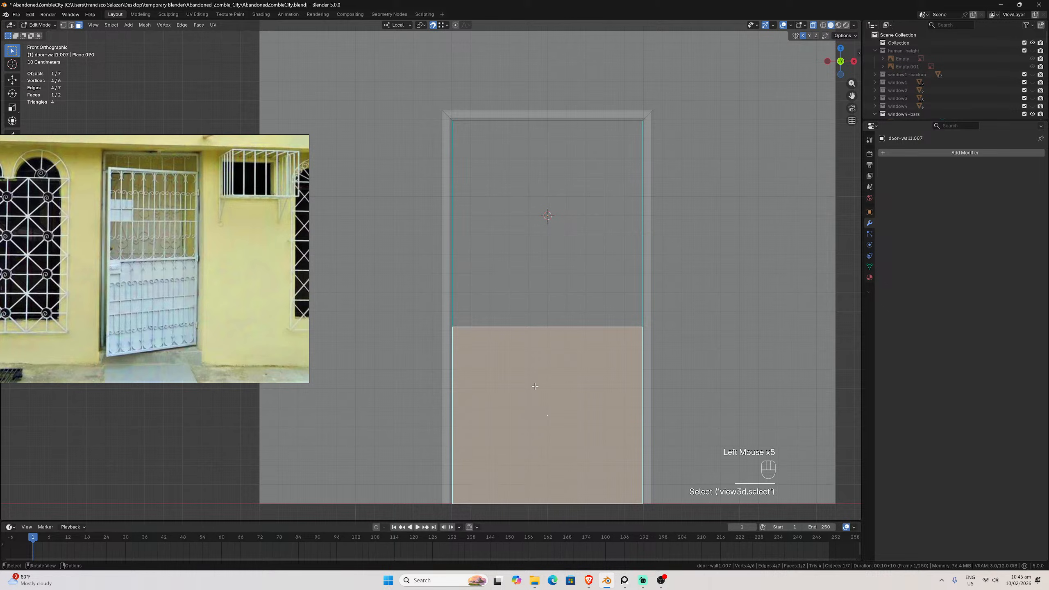
scroll(537, 388, down, 1)
scroll(535, 387, up, 1)
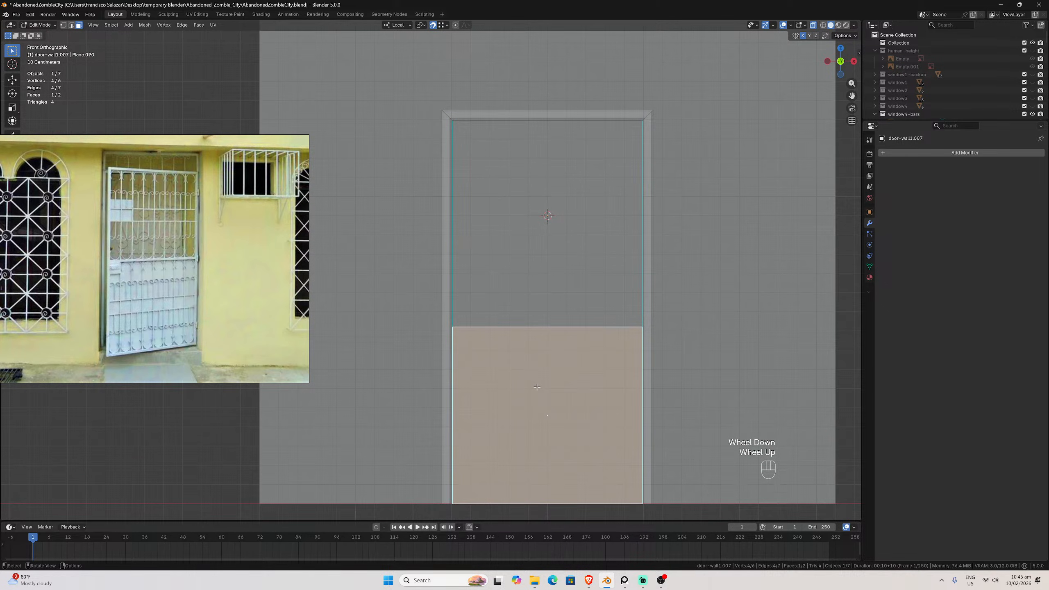
scroll(536, 387, down, 1)
middle_drag(536, 387, 562, 374)
scroll(560, 372, up, 2)
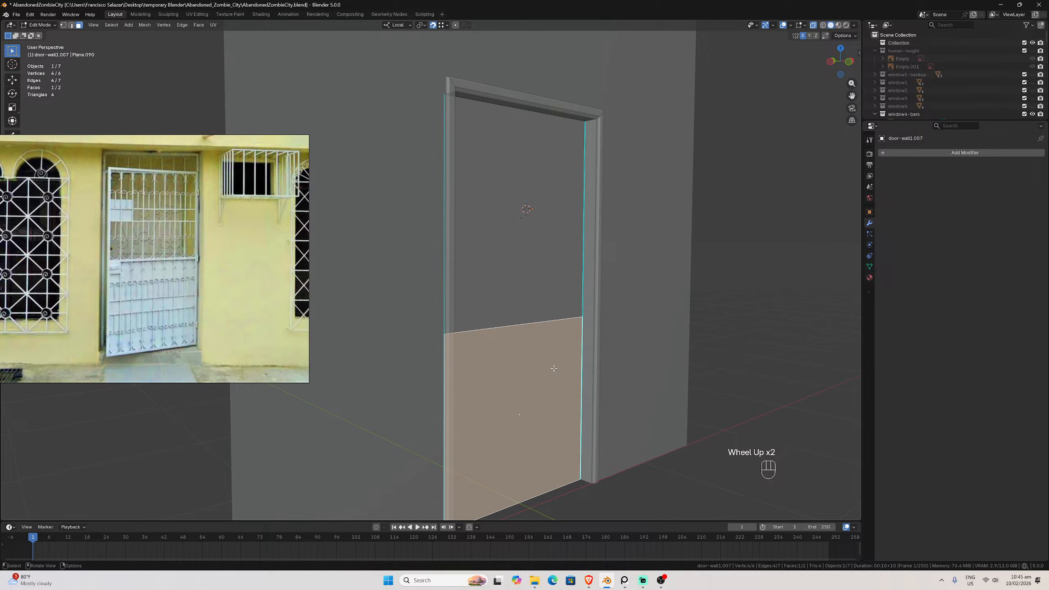
middle_drag(553, 368, 522, 365)
key(KP_1)
scroll(522, 364, down, 4)
scroll(542, 366, up, 1)
scroll(542, 366, up, 1)
key(shift+d)
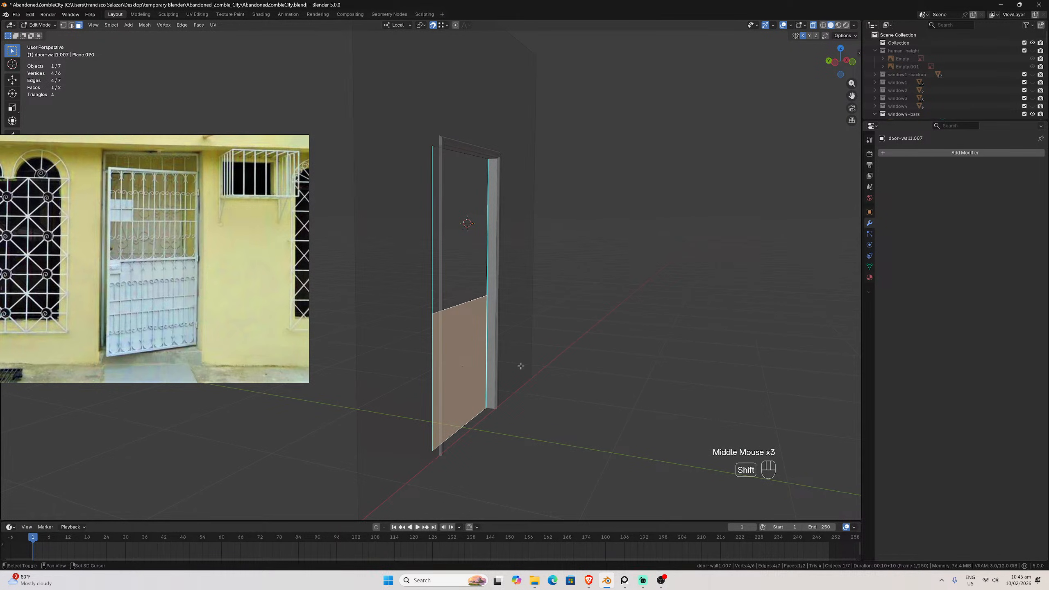
key(Escape)
key(p)
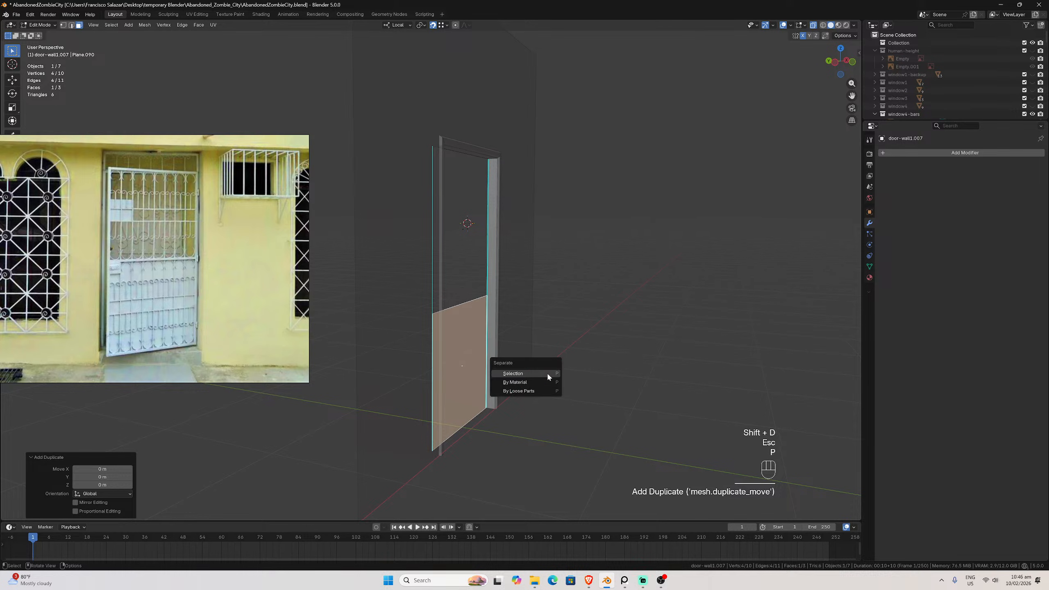
click(546, 372)
key(Tab)
In front view, add one vertical and one horizontal loop cut through the centre of the separated lower door panel
click(461, 358)
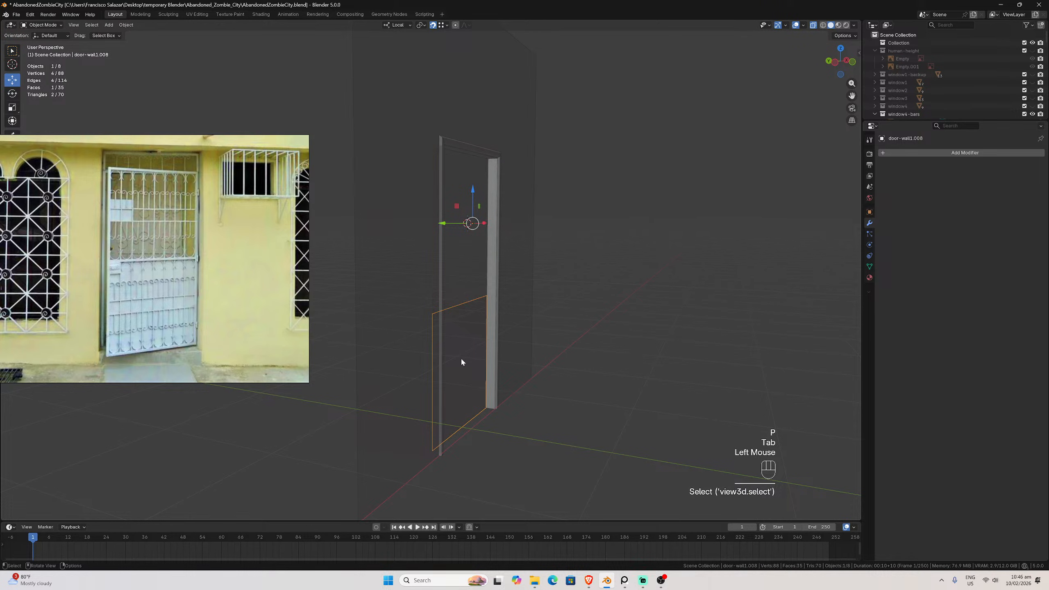
key(KP_1)
key(Tab)
scroll(517, 366, up, 1)
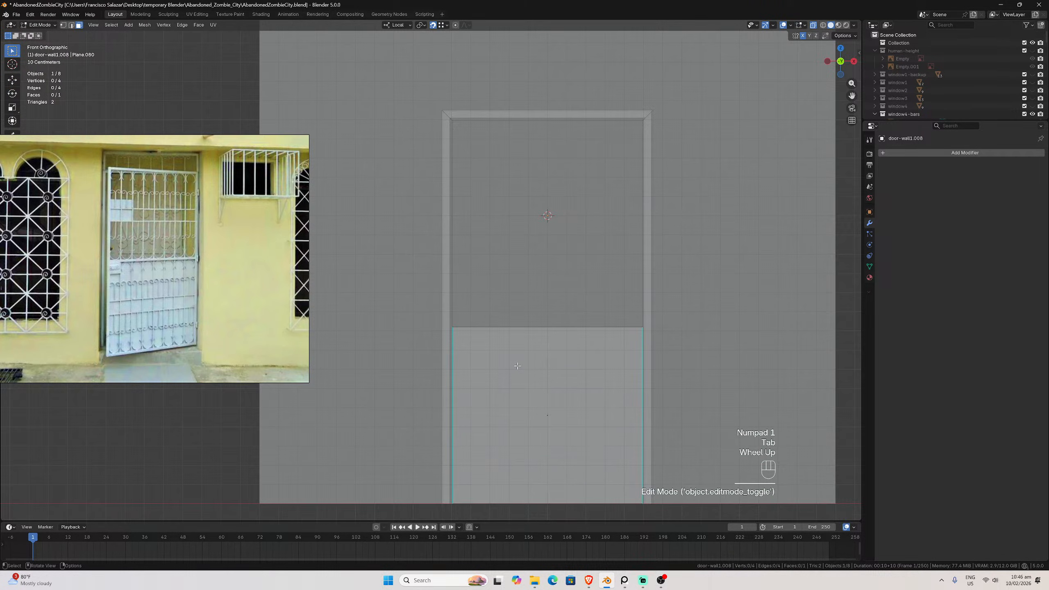
click(573, 341)
scroll(562, 228, up, 1)
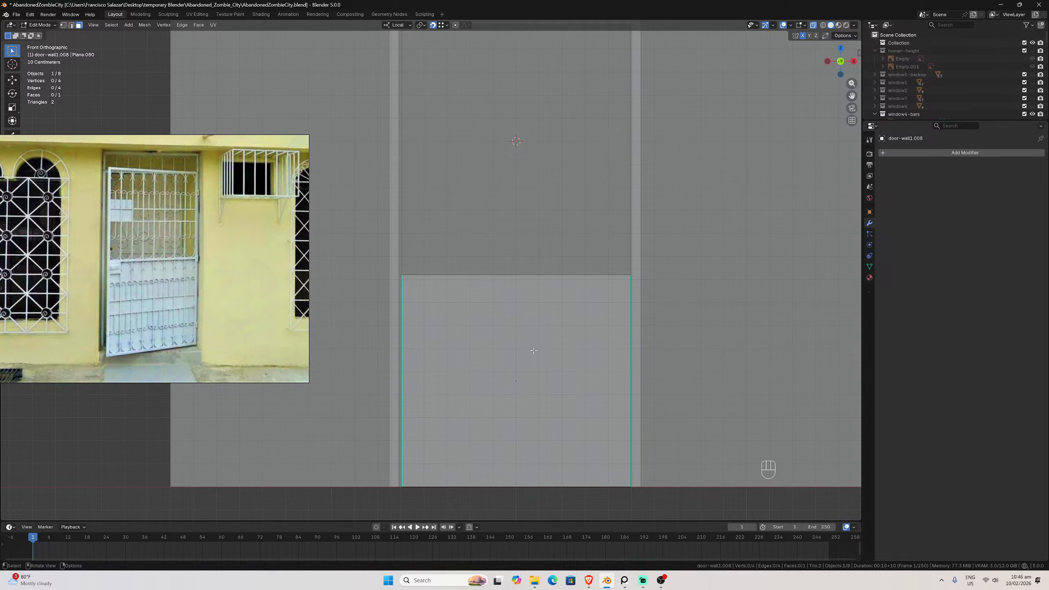
key(ctrl+r)
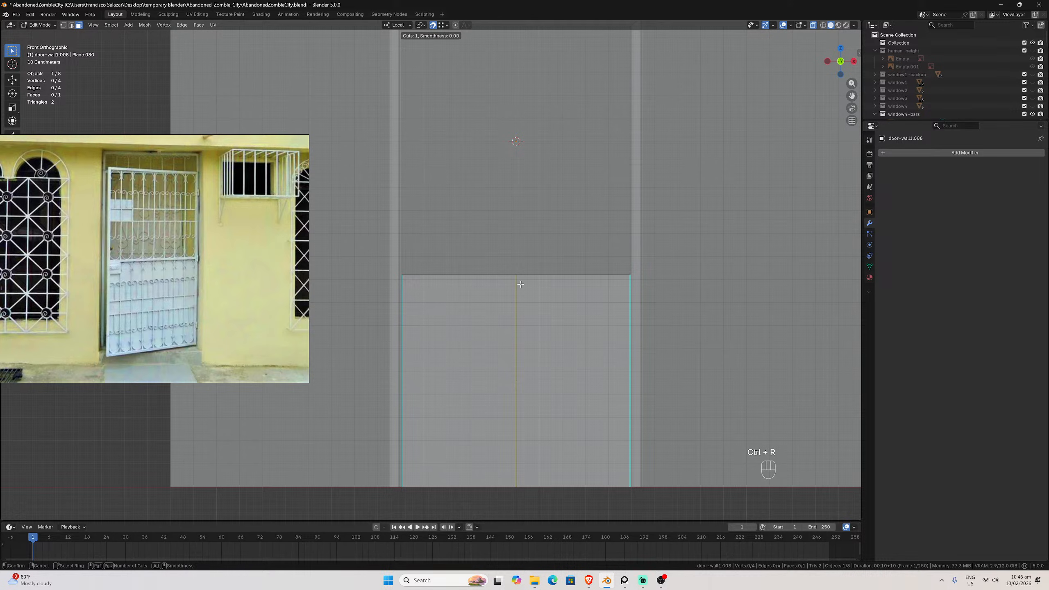
double_click(520, 284)
key(ctrl+r)
click(525, 381)
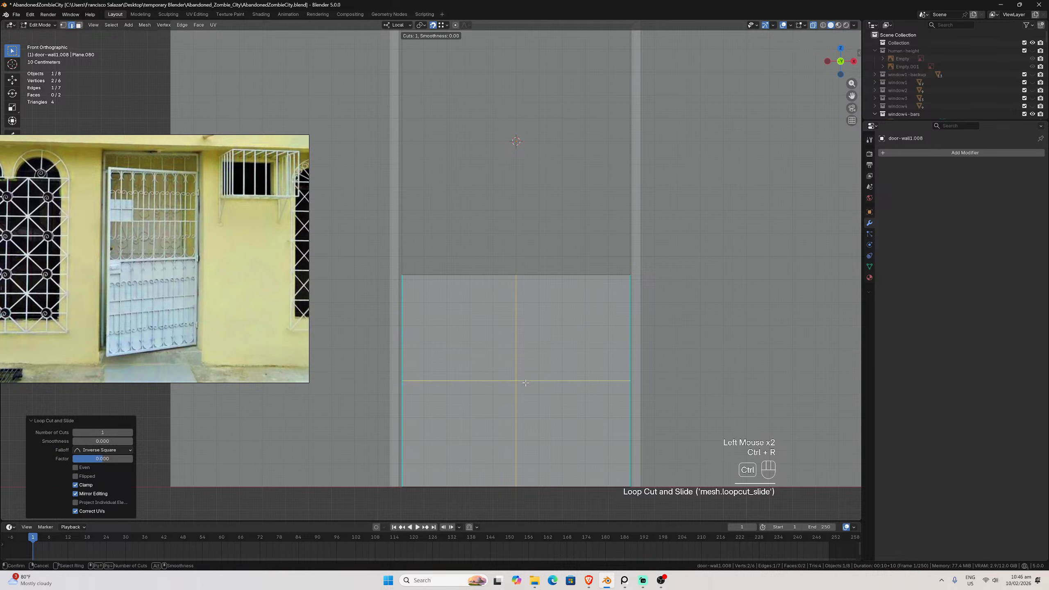
click(525, 384)
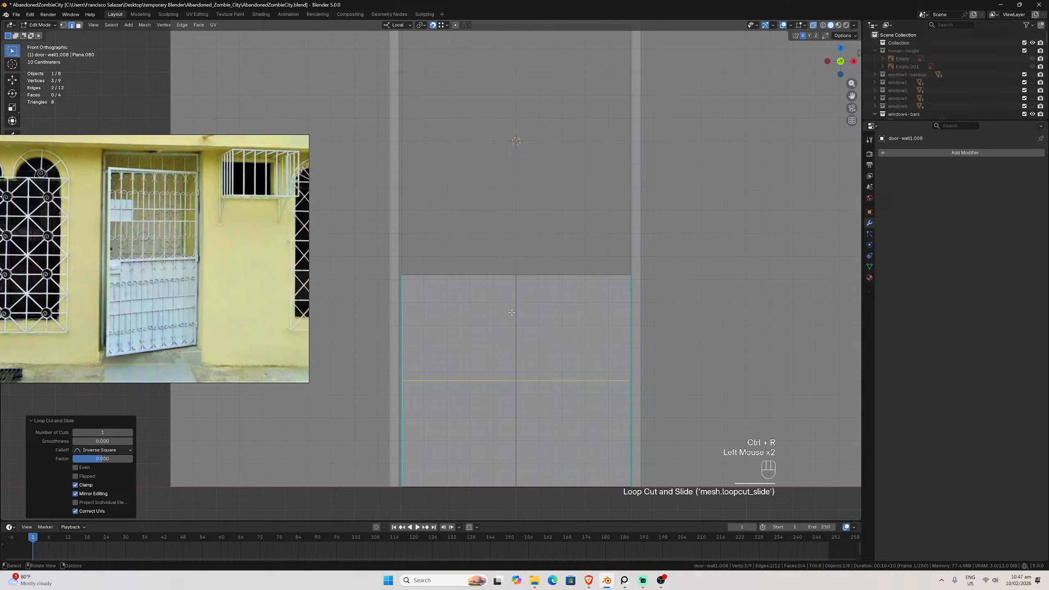
Add two more horizontal and two more vertical centred loop cuts to divide the lower panel into a 4 by 4 grid
key(ctrl+r)
double_click(514, 331)
key(ctrl+r)
double_click(522, 429)
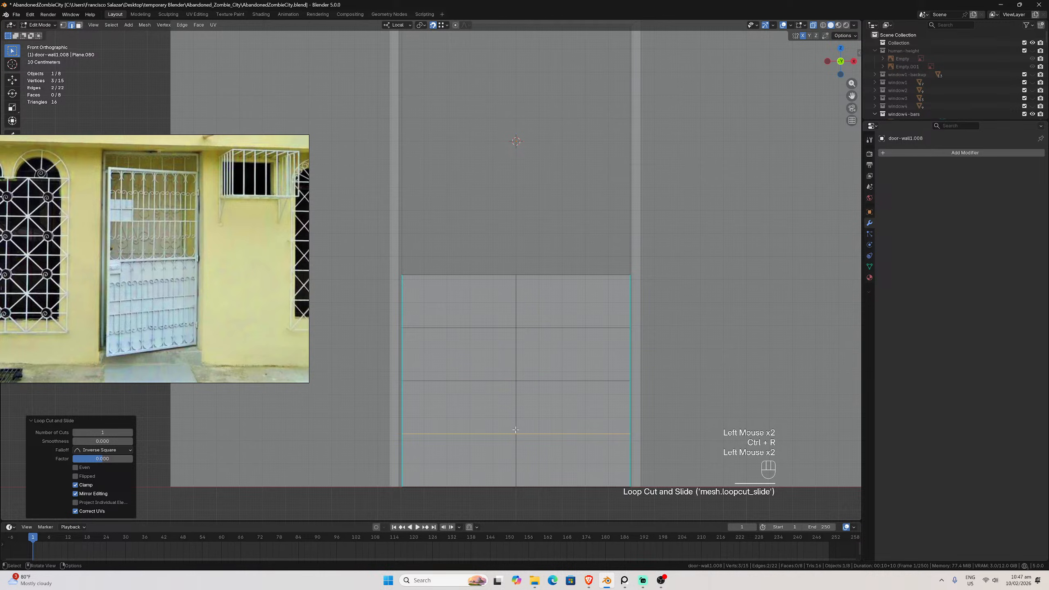
key(ctrl+r)
double_click(473, 432)
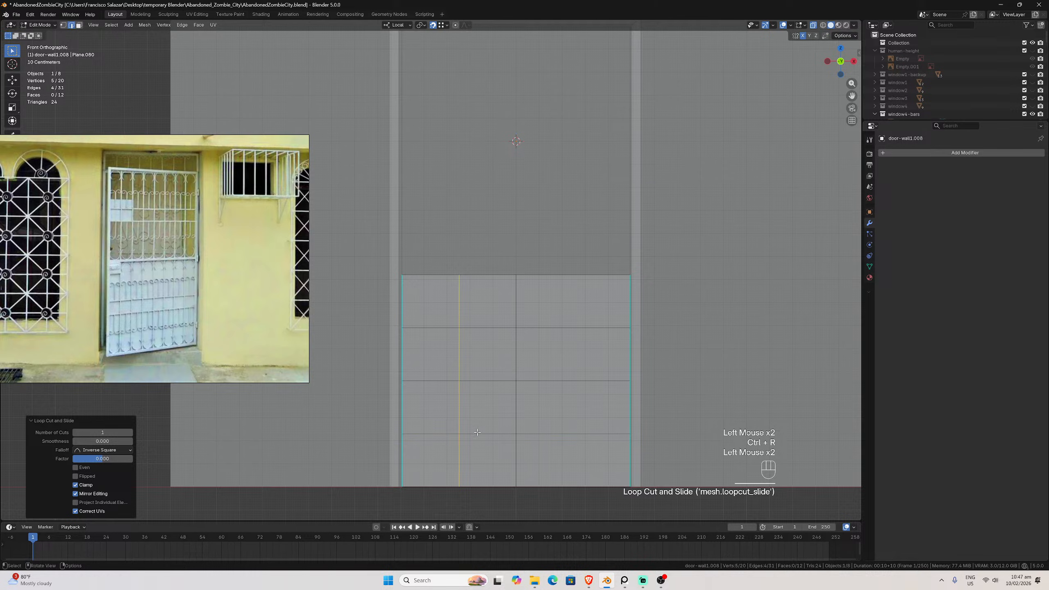
key(ctrl+r)
double_click(597, 437)
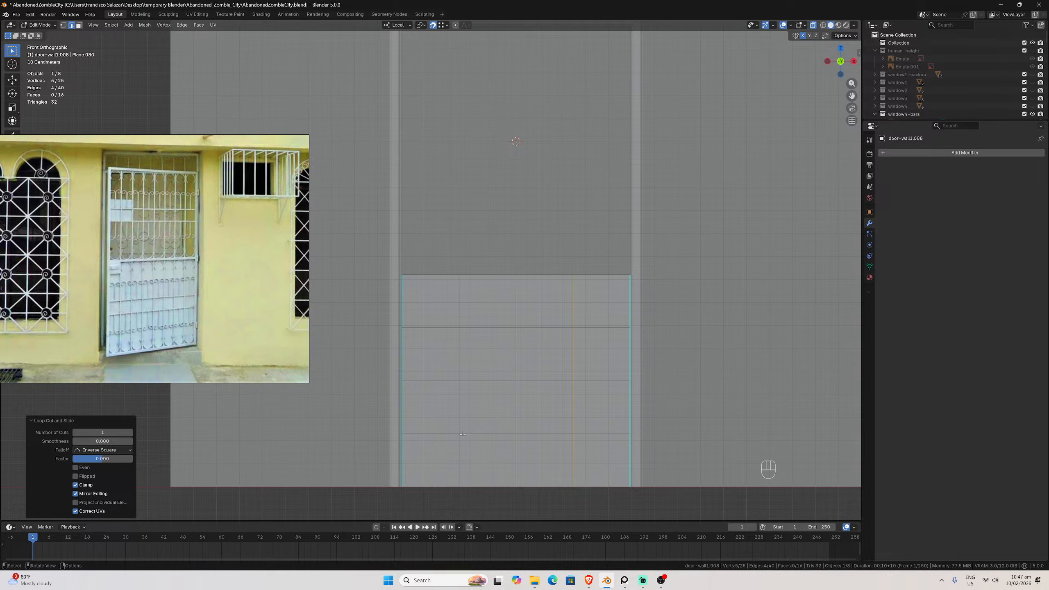
Knife-cut two full diagonals between the lower panel's opposite corners, crossing at its centre
key(k)
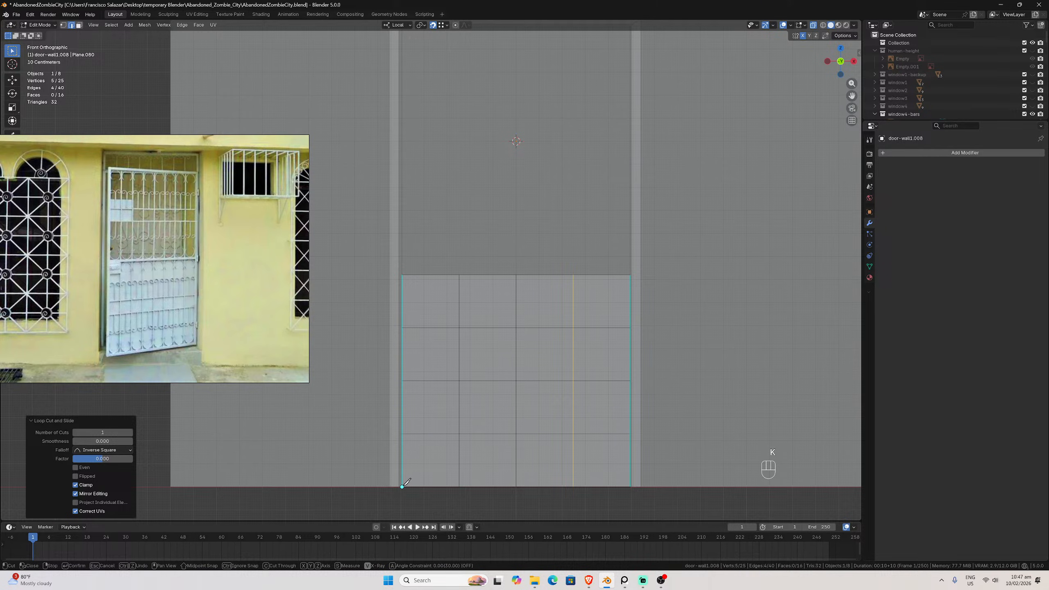
click(402, 486)
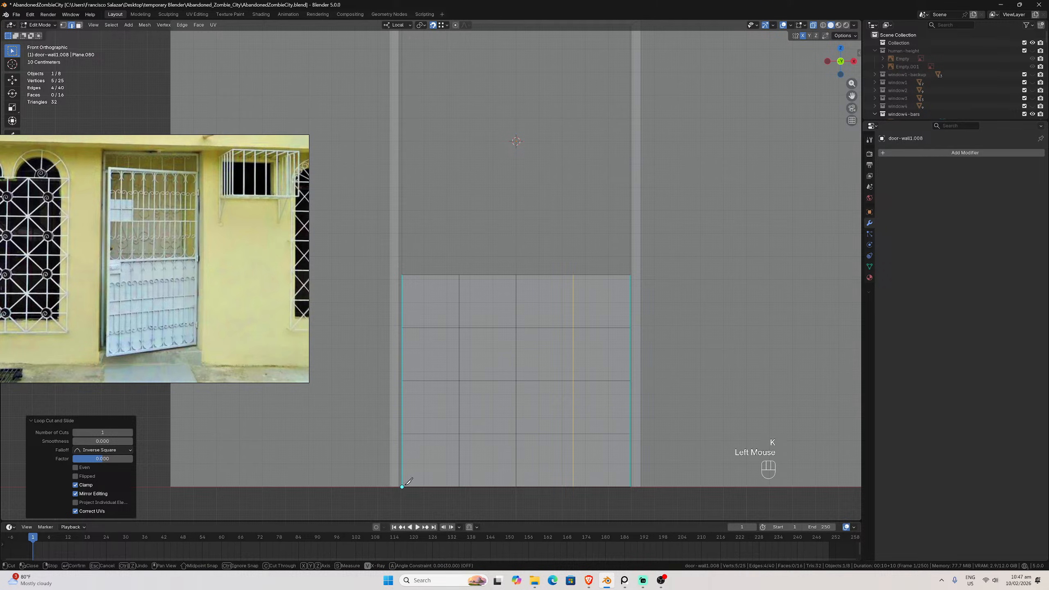
click(630, 274)
key(Return)
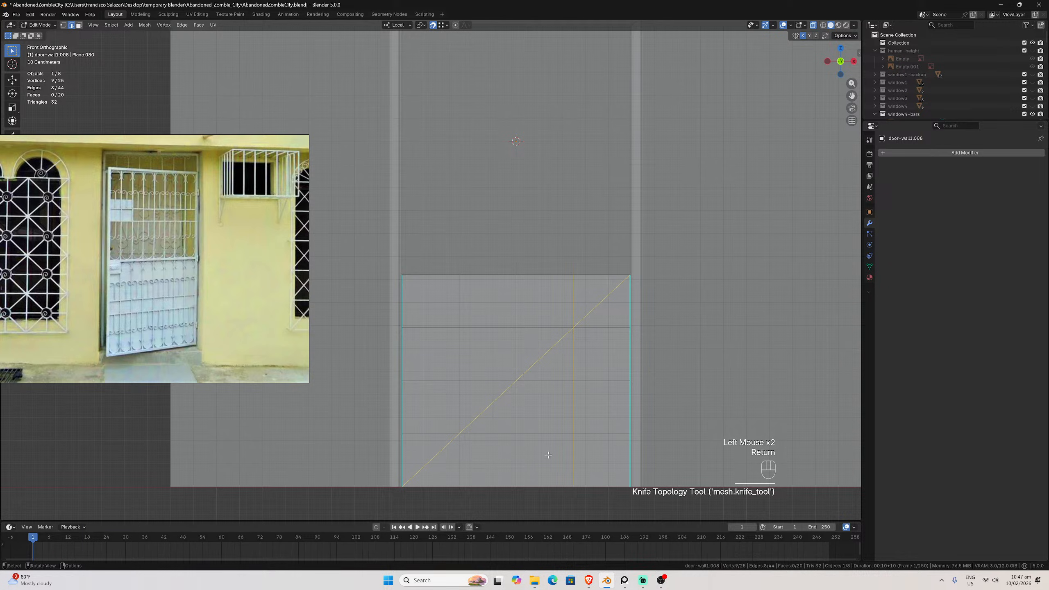
key(k)
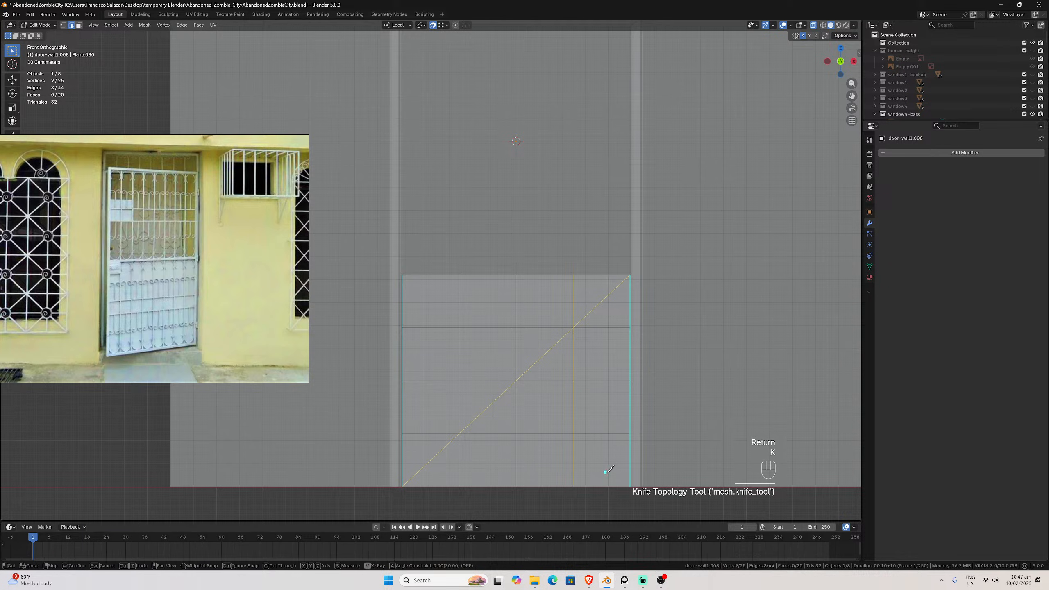
click(630, 486)
click(403, 275)
key(Return)
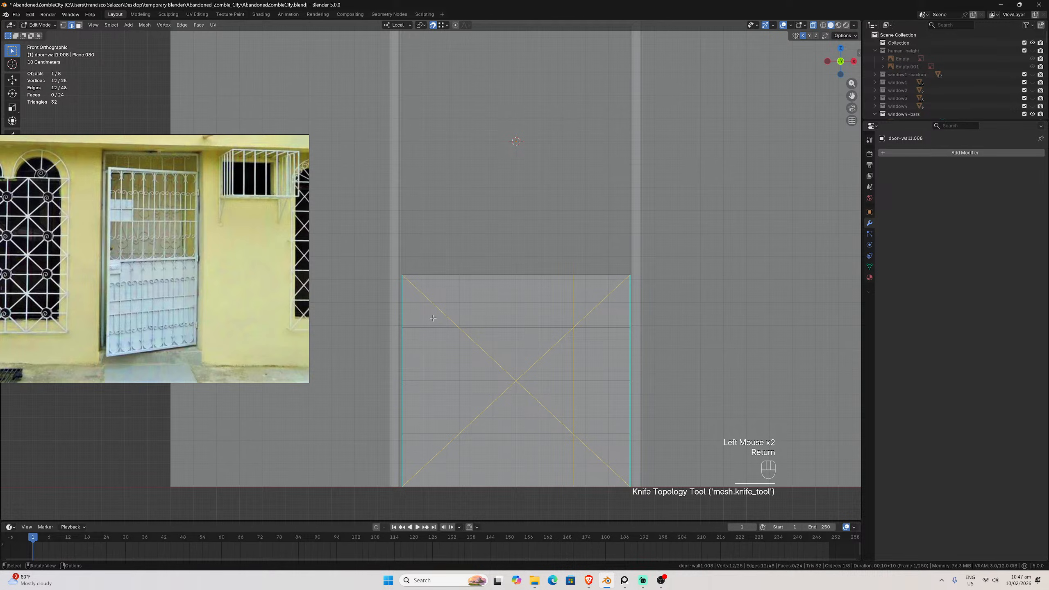
Knife-cut a large closed diamond through the midpoints of the lower panel's four outer edges
key(k)
click(516, 276)
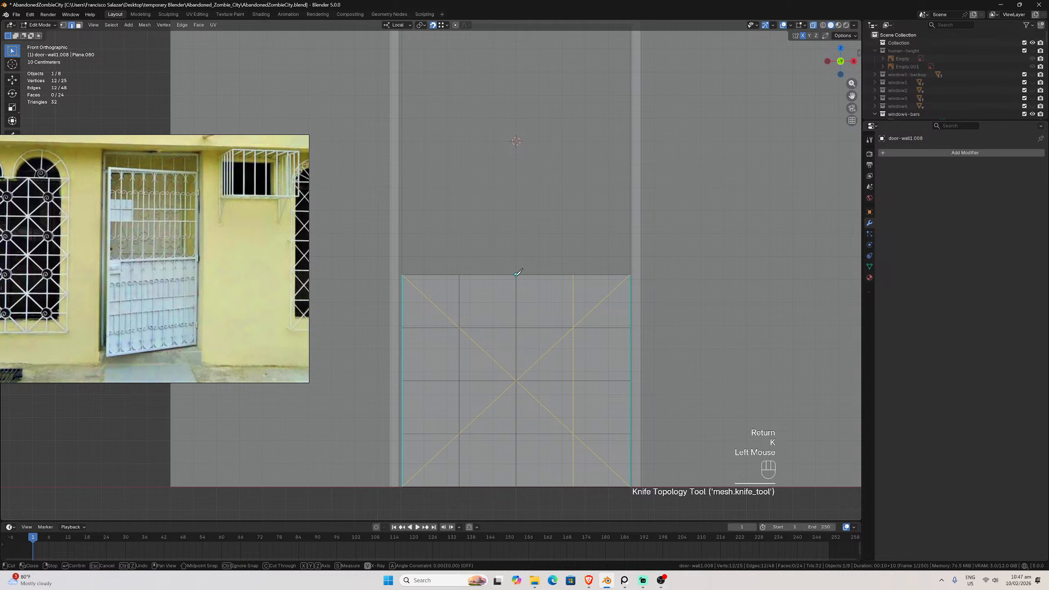
click(402, 380)
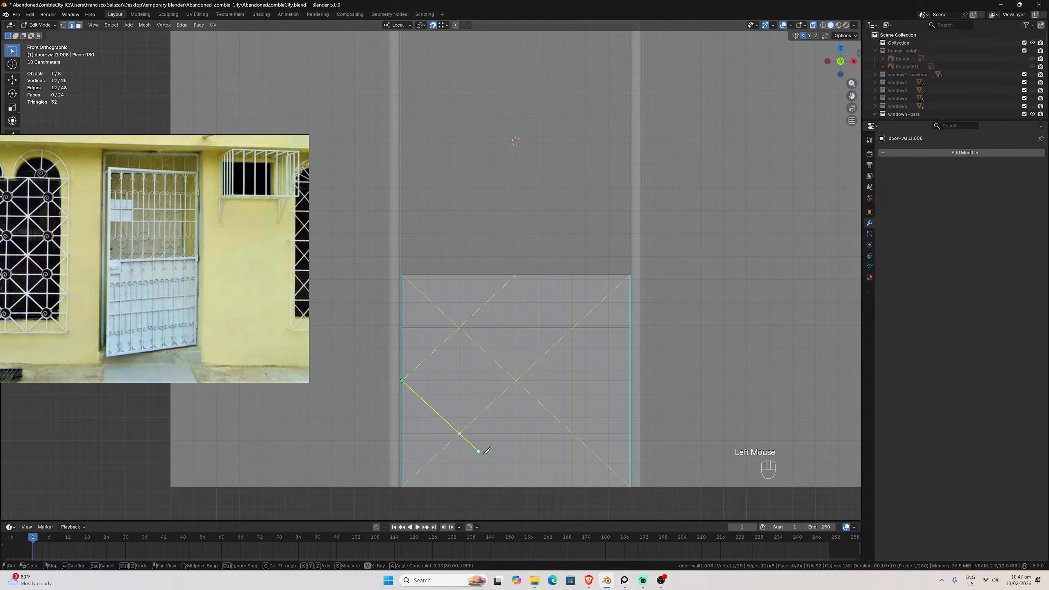
double_click(516, 486)
click(630, 380)
double_click(516, 275)
key(Return)
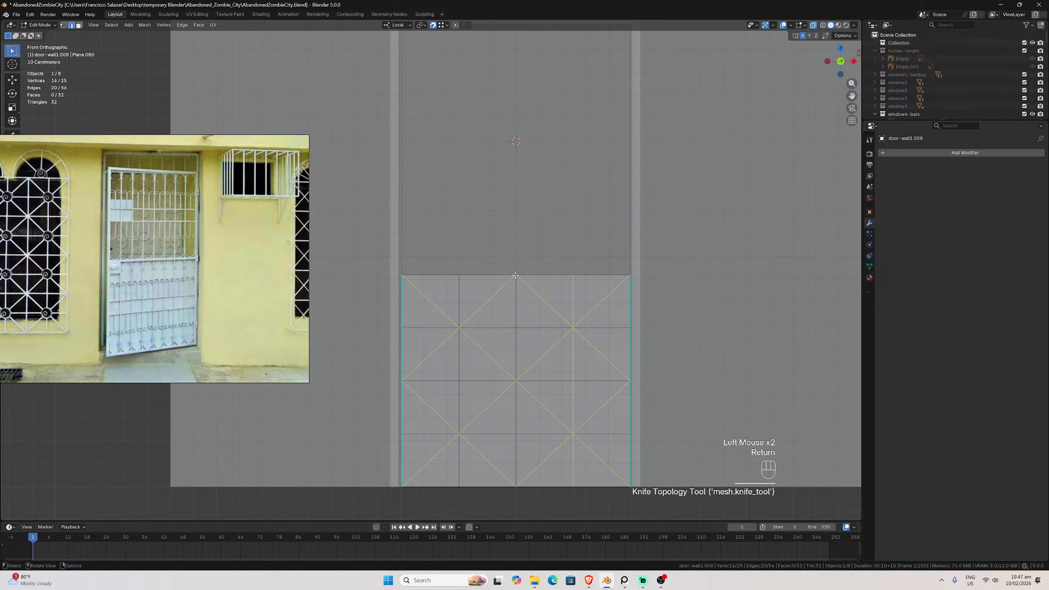
Switch the lower panel's mesh editing to face selection
click(486, 413)
click(465, 407)
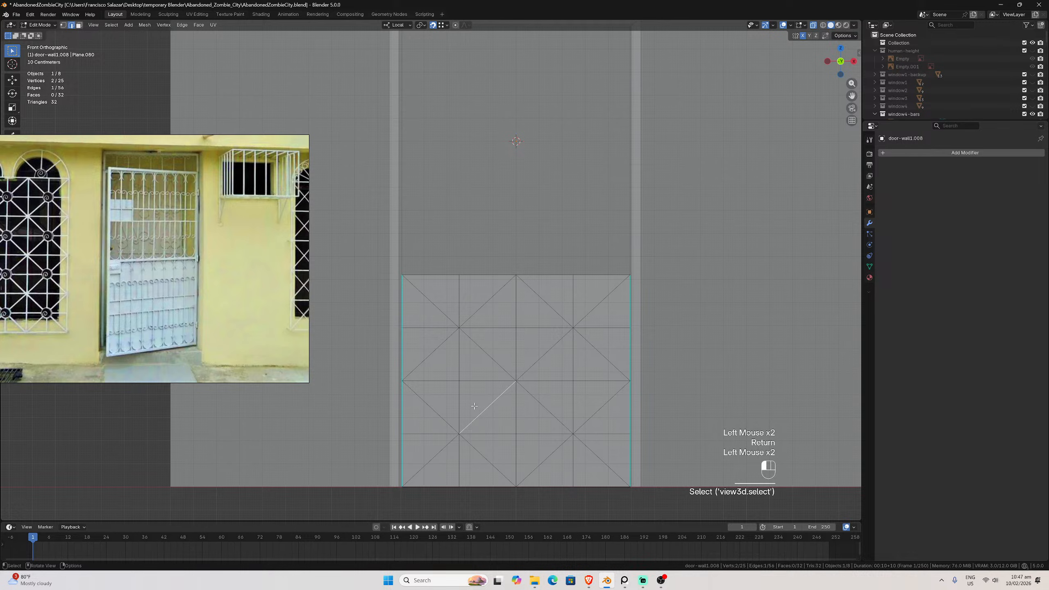
click(81, 27)
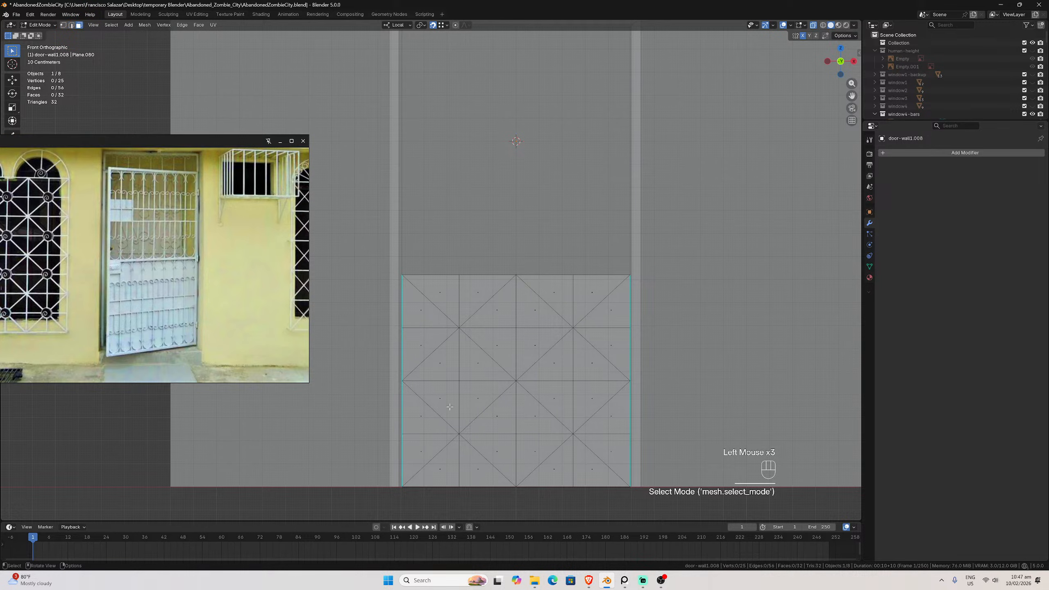
click(493, 422)
shift+click(505, 446)
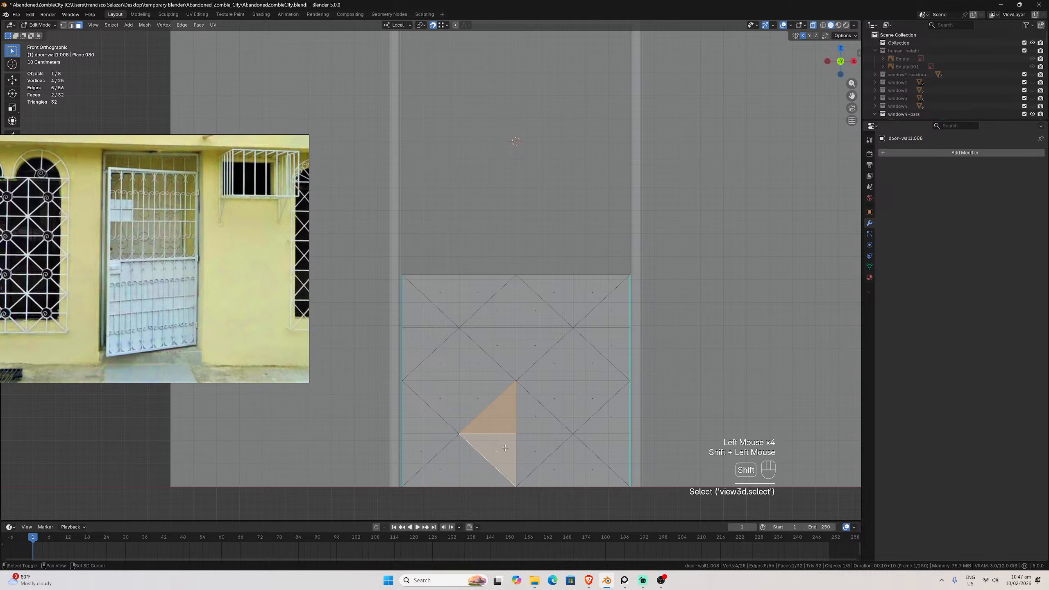
shift+click(530, 451)
shift+click(529, 404)
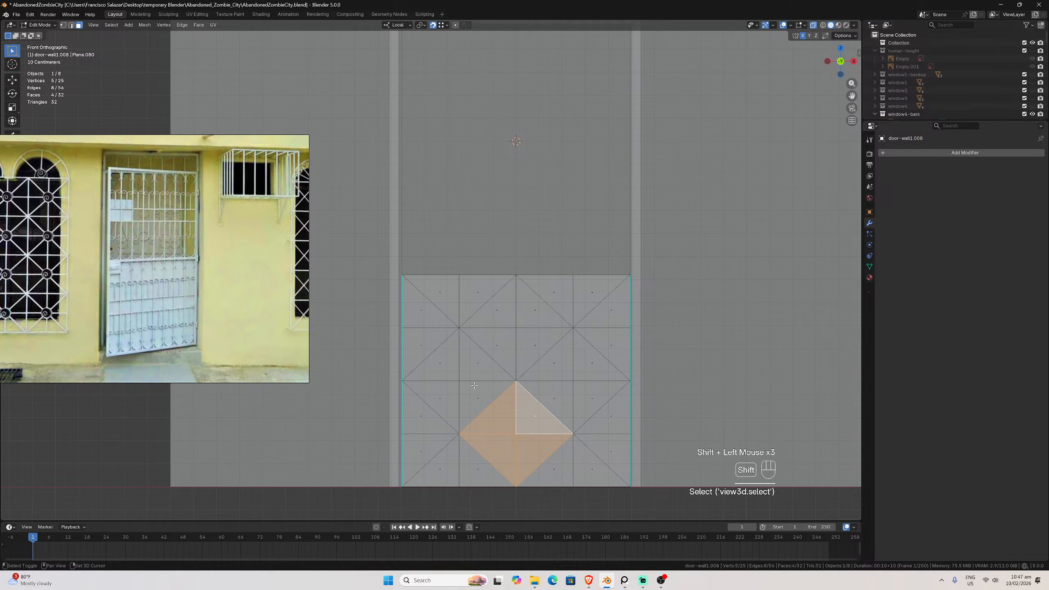
shift+click(443, 370)
shift+click(445, 392)
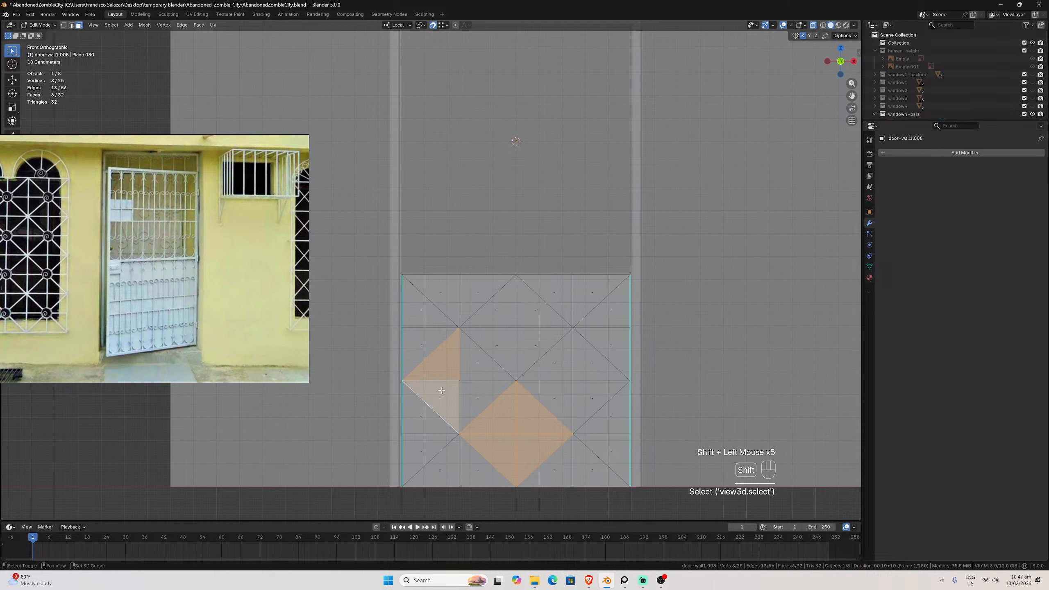
shift+click(472, 392)
shift+click(466, 368)
click(464, 367)
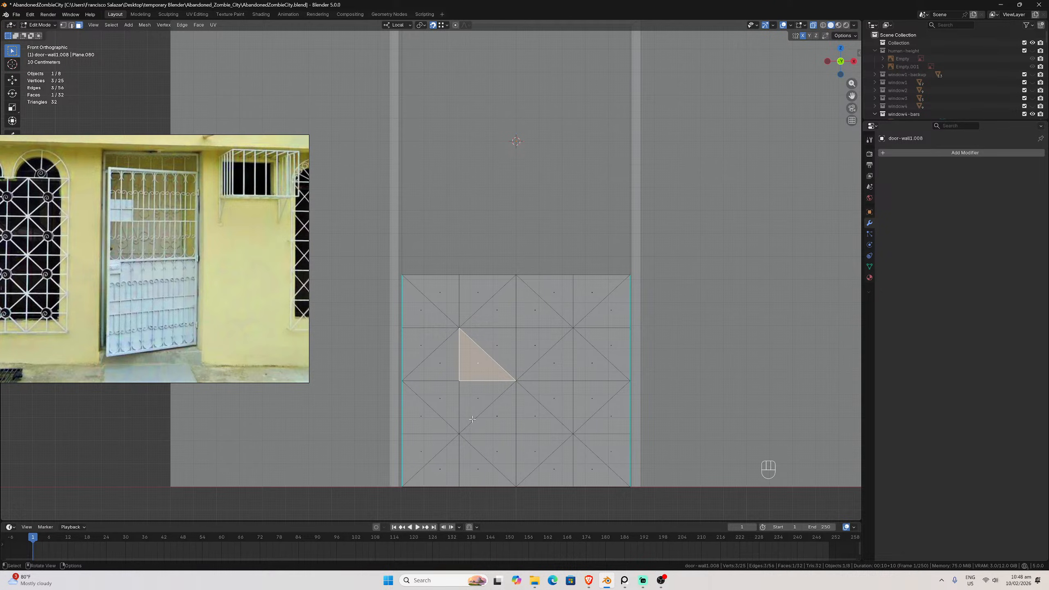
Select the four triangles forming the bottom-centre diamond of the panel and inset them with a thickness of 0.05 m
click(494, 420)
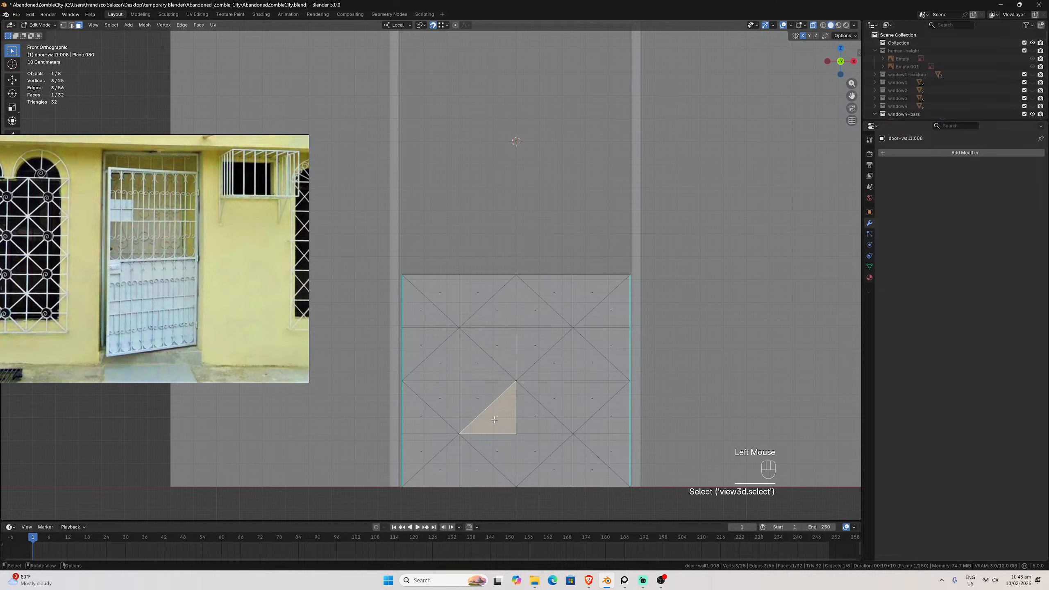
shift+click(535, 416)
shift+click(533, 453)
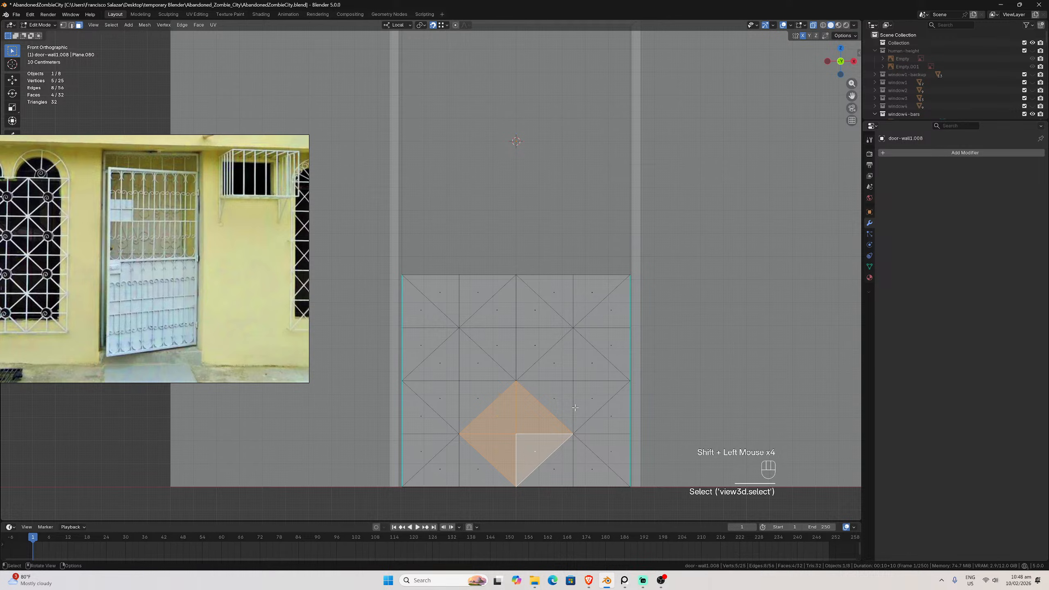
key(i)
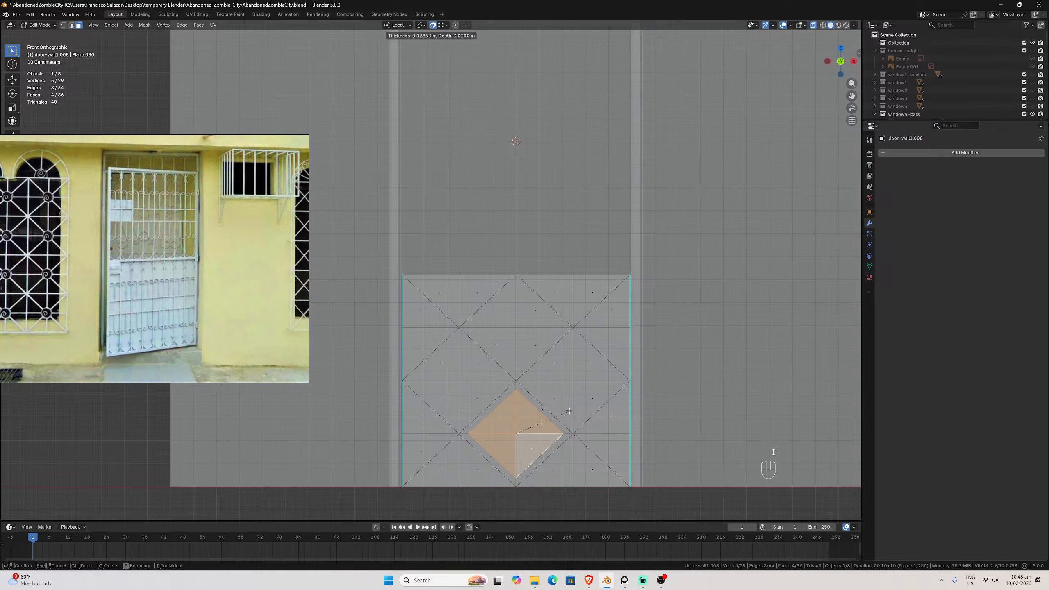
click(564, 412)
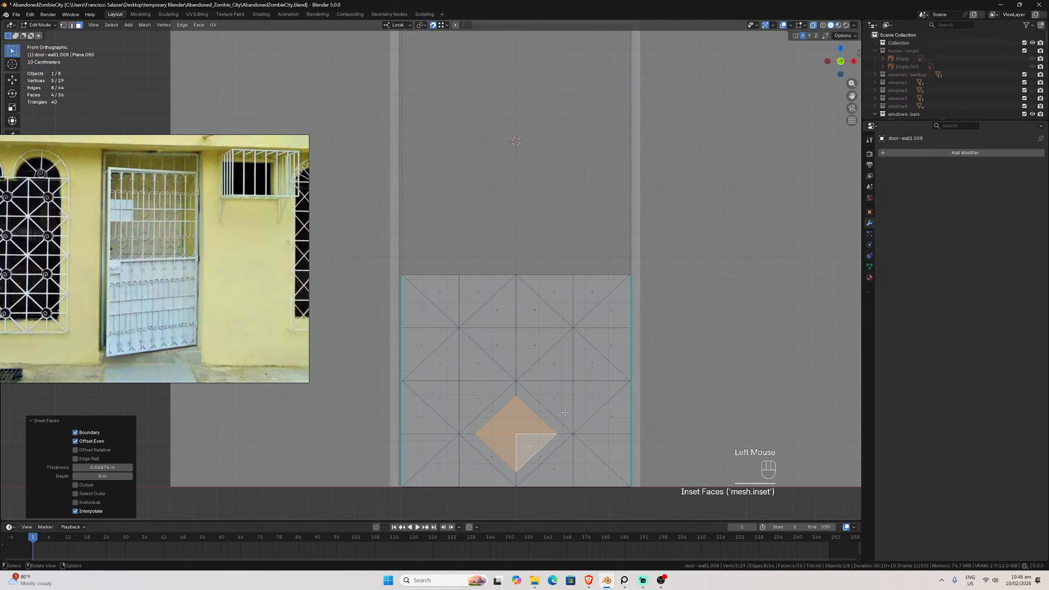
double_click(103, 467)
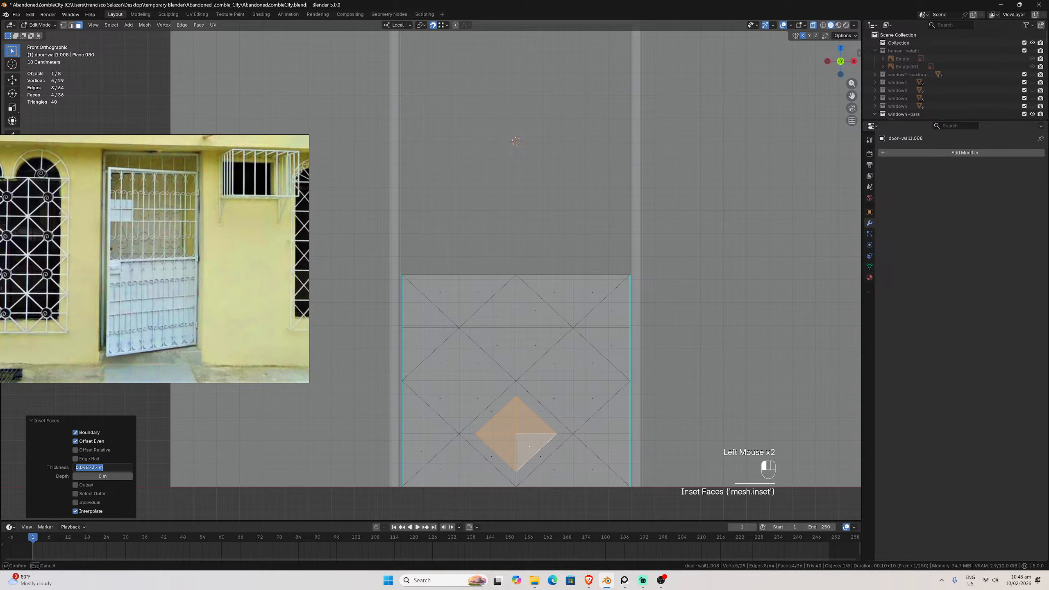
text(0.)
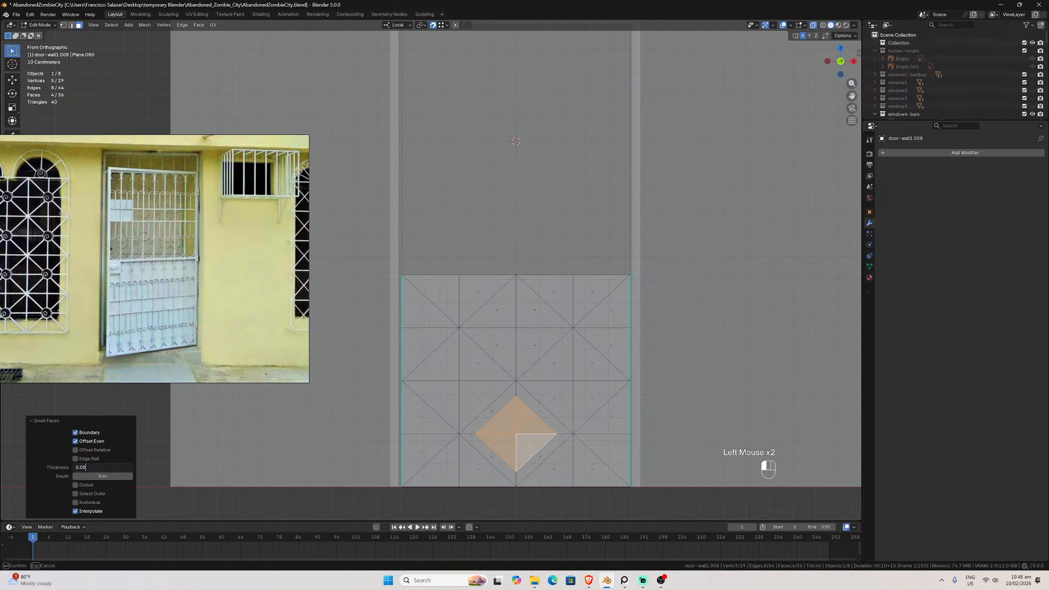
text(05)
key(Return)
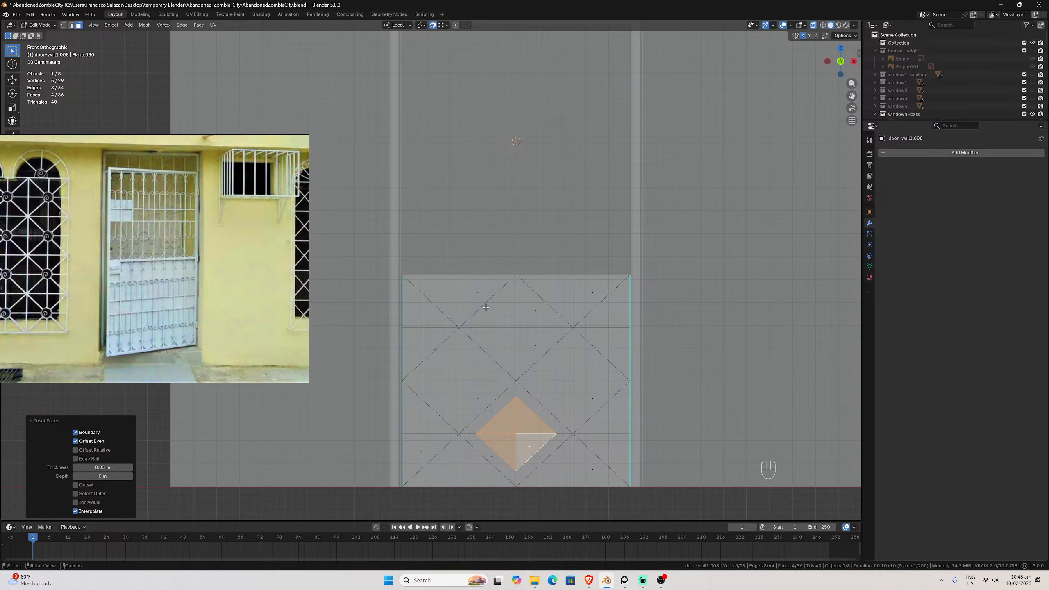
Select the four triangles forming the top-centre diamond of the panel and inset them with a thickness of 0.05 m
drag(485, 308, 544, 350)
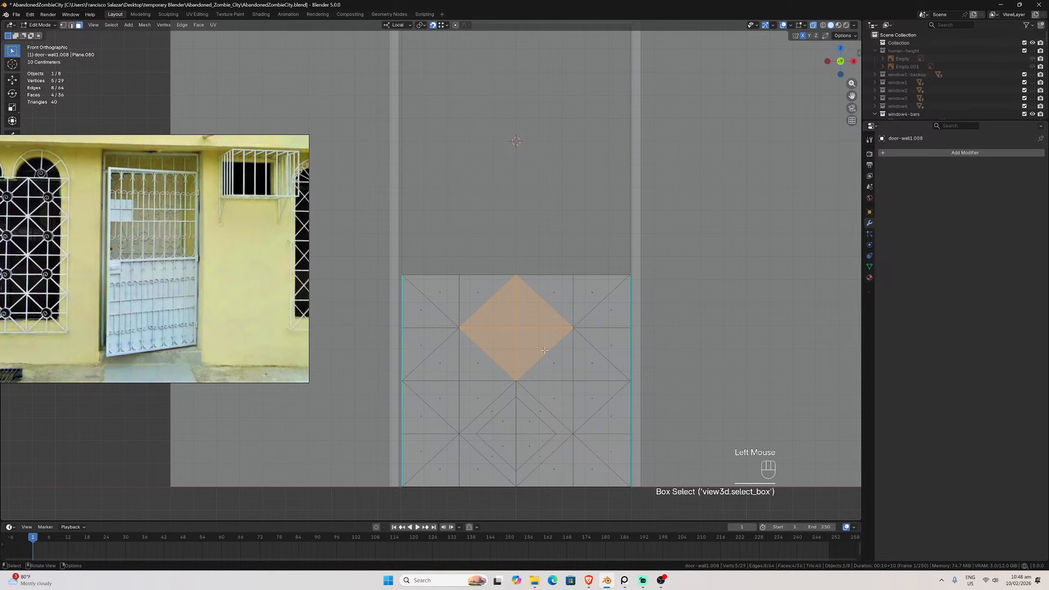
key(i)
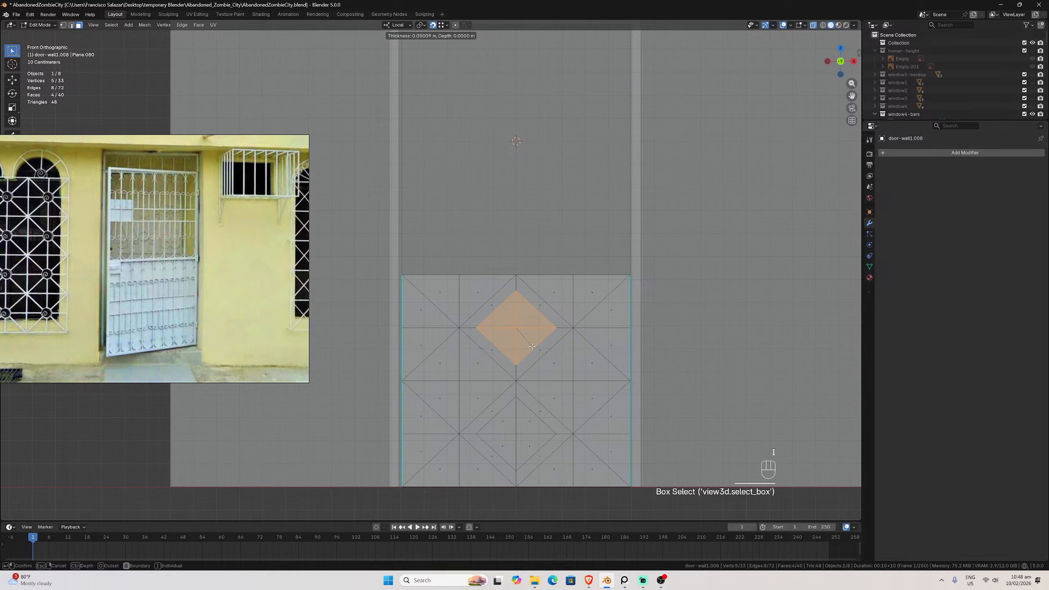
click(532, 346)
double_click(103, 468)
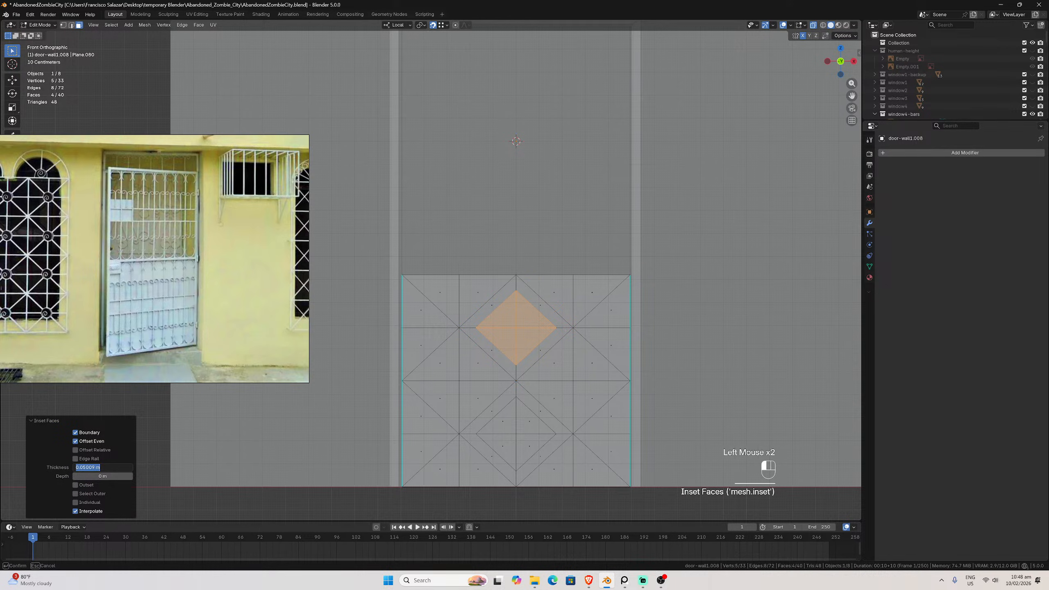
text(0.)
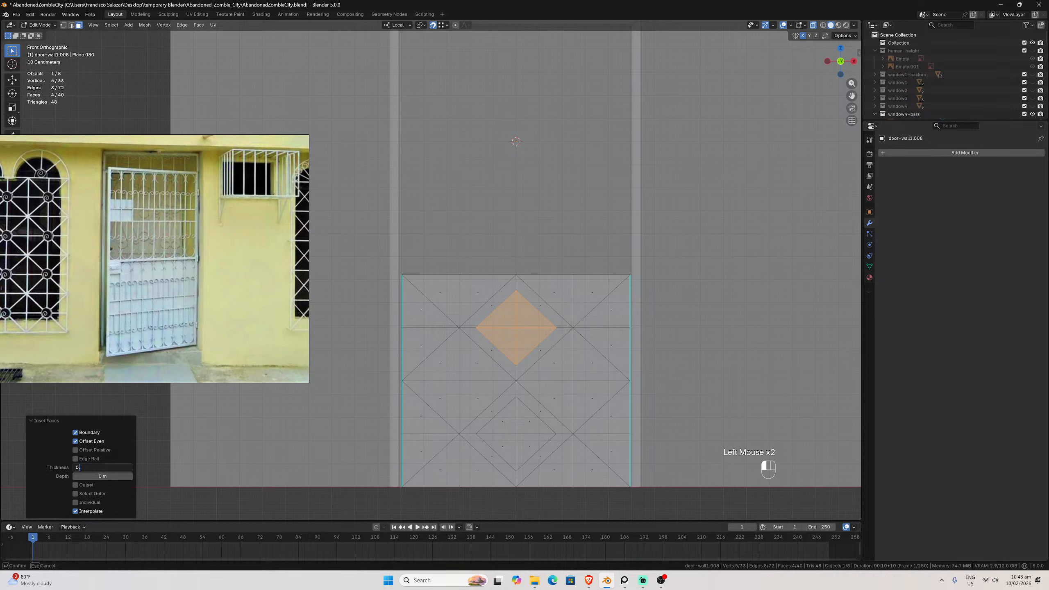
text(05)
key(Return)
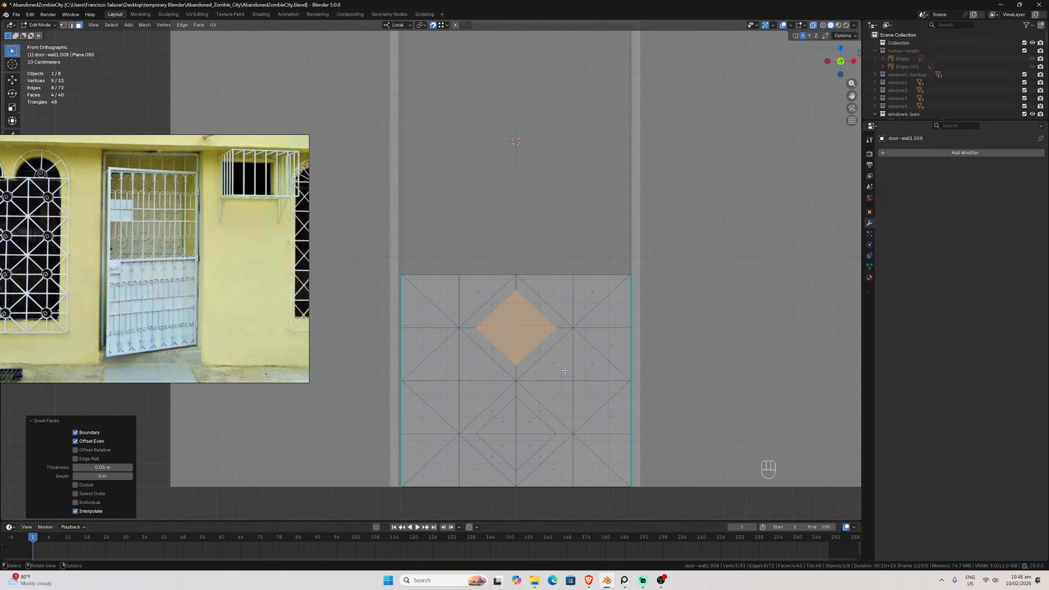
Select the four triangles forming the right-centre diamond of the panel and inset them with a thickness of 0.05 m
drag(547, 357, 601, 409)
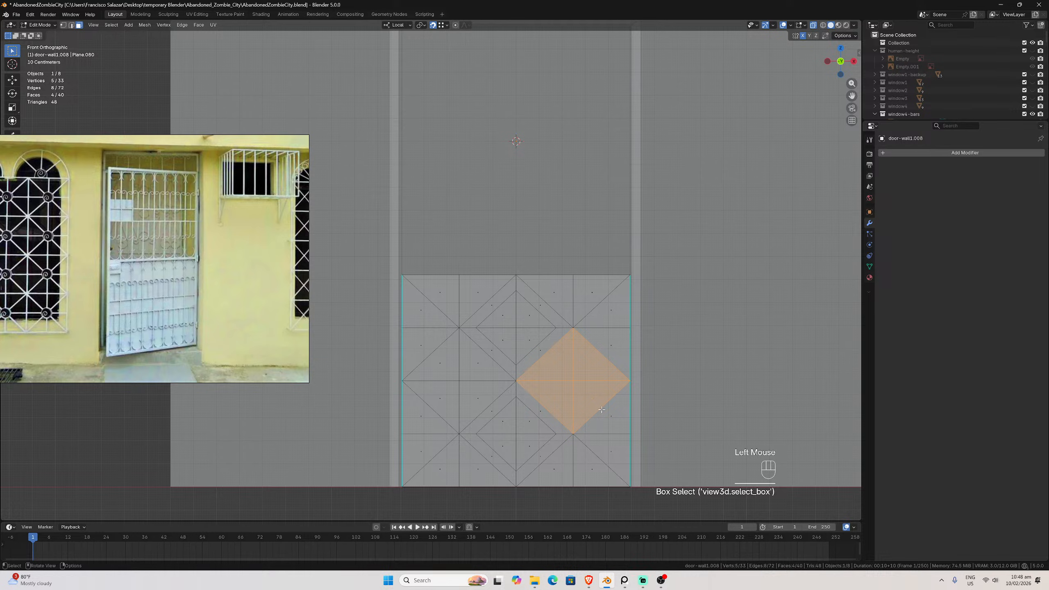
key(i)
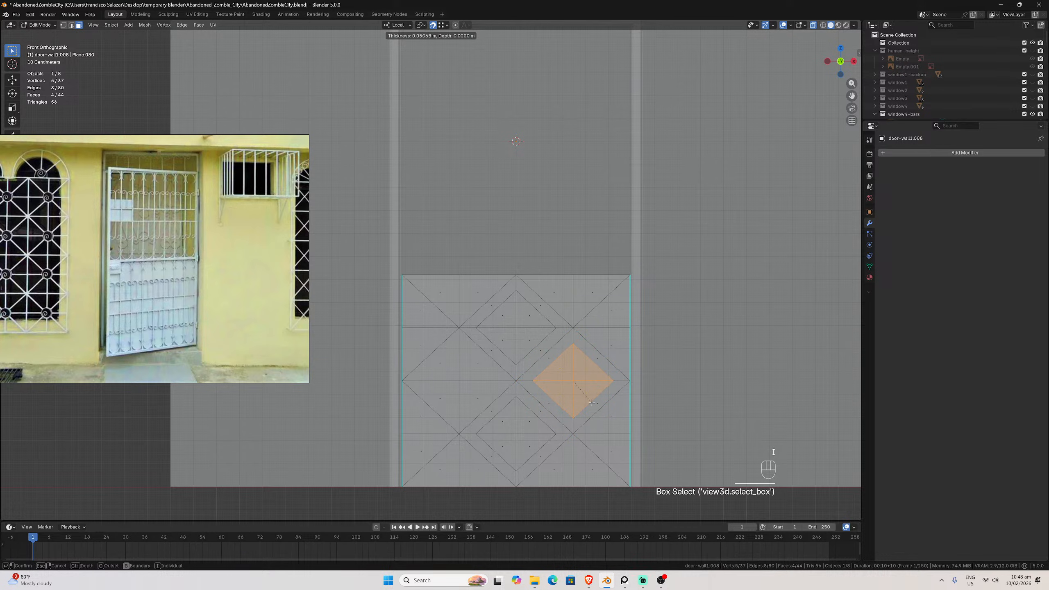
click(592, 402)
double_click(103, 467)
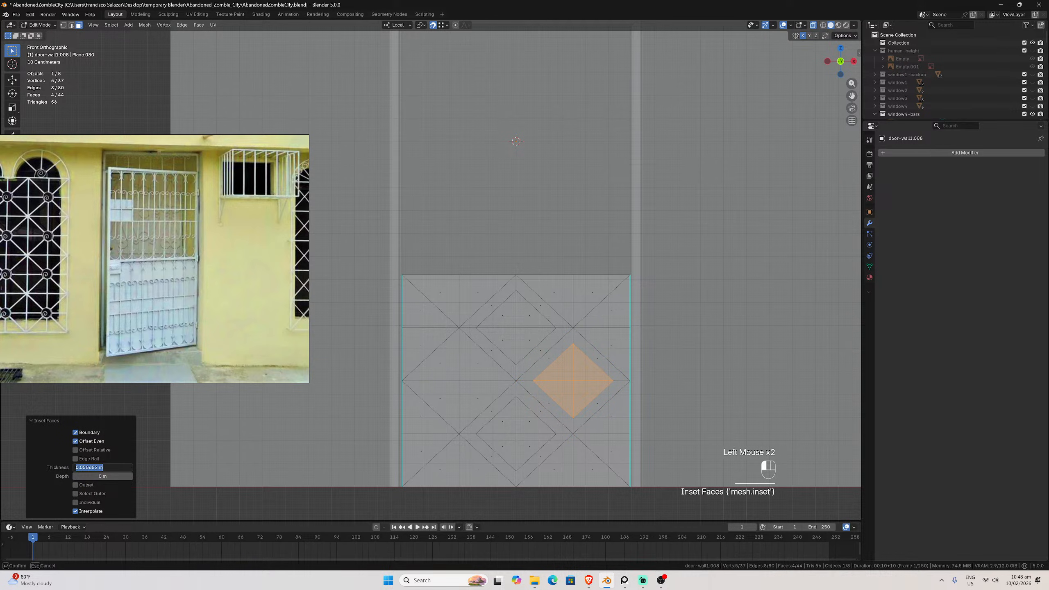
text(0.05)
key(Return)
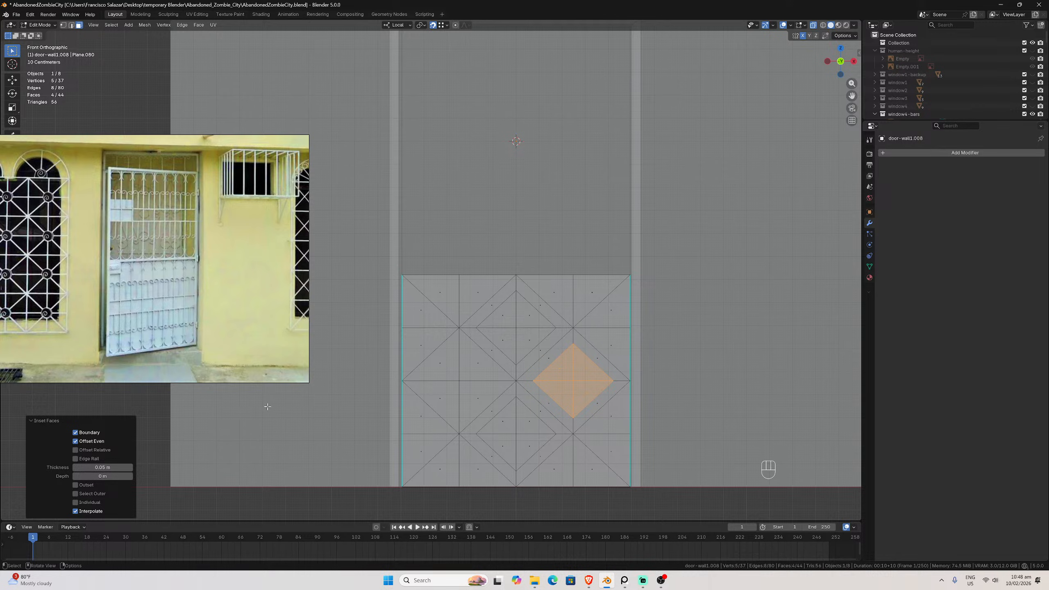
Select the four triangles forming the left-centre diamond of the panel and inset them with a thickness of 0.05 m
drag(431, 363, 482, 405)
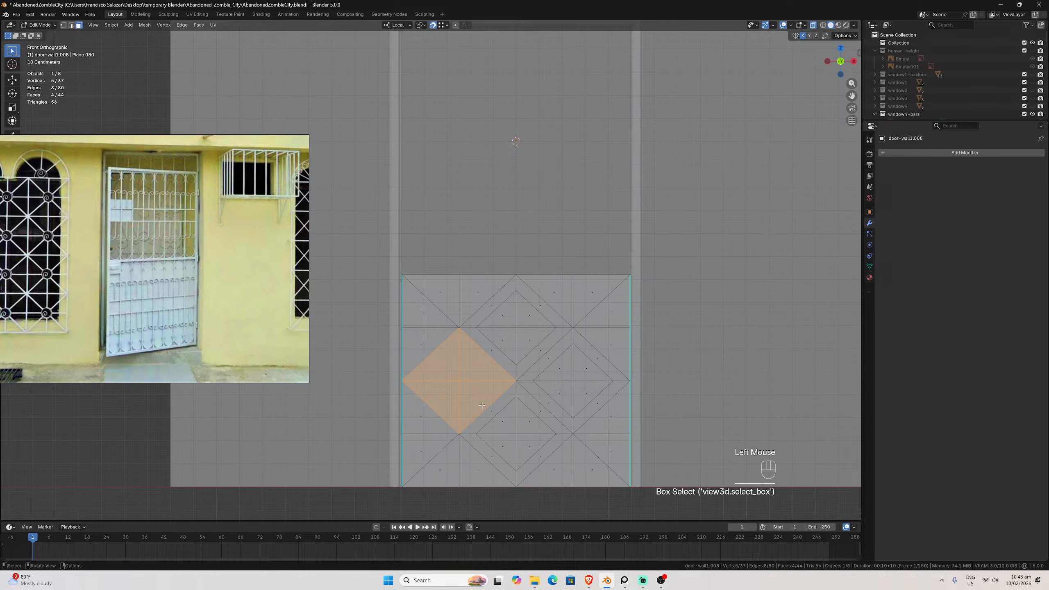
key(i)
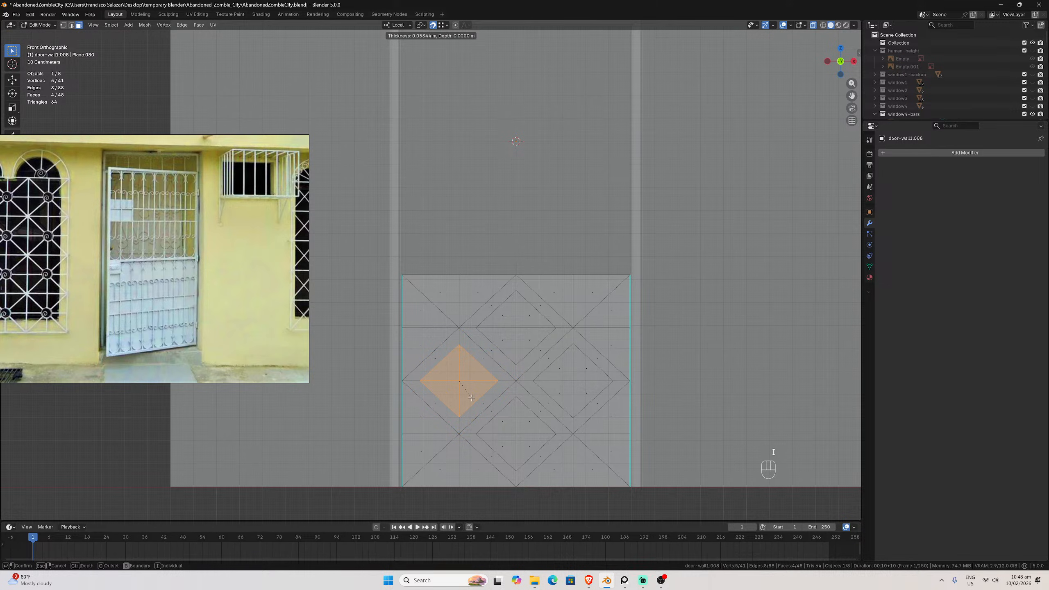
click(471, 397)
double_click(102, 467)
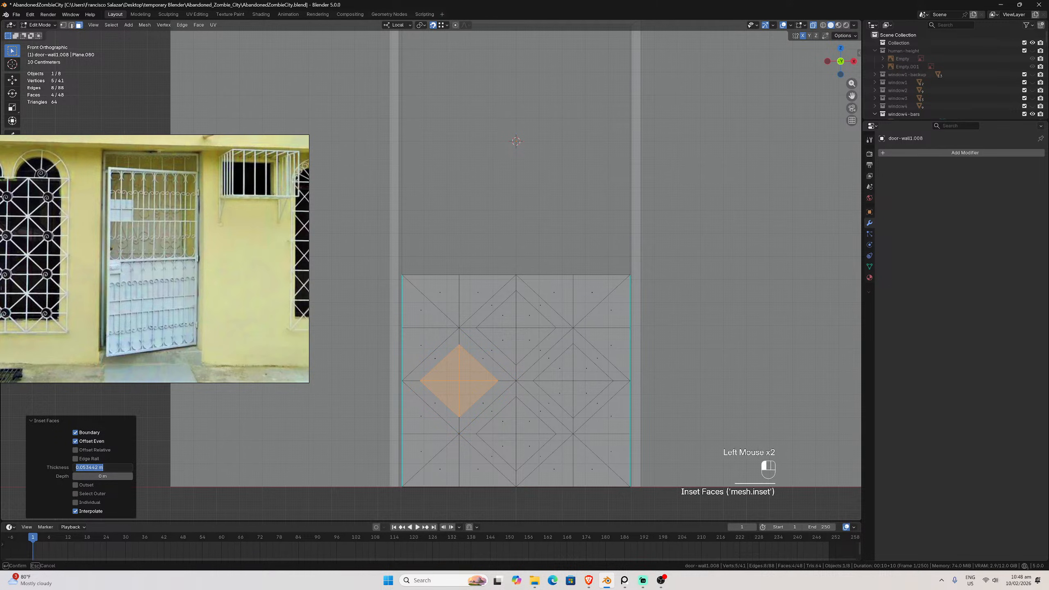
text(0.05)
key(Return)
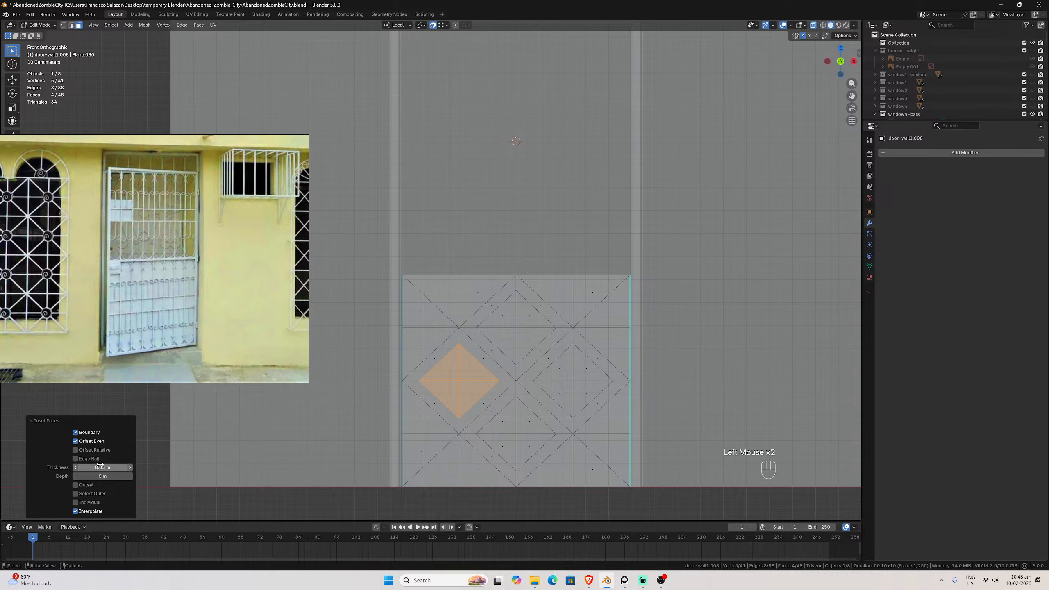
Select the faces of the two large triangles along the panel's left edge and inset them with a thickness of 0.05 m
drag(411, 304, 426, 348)
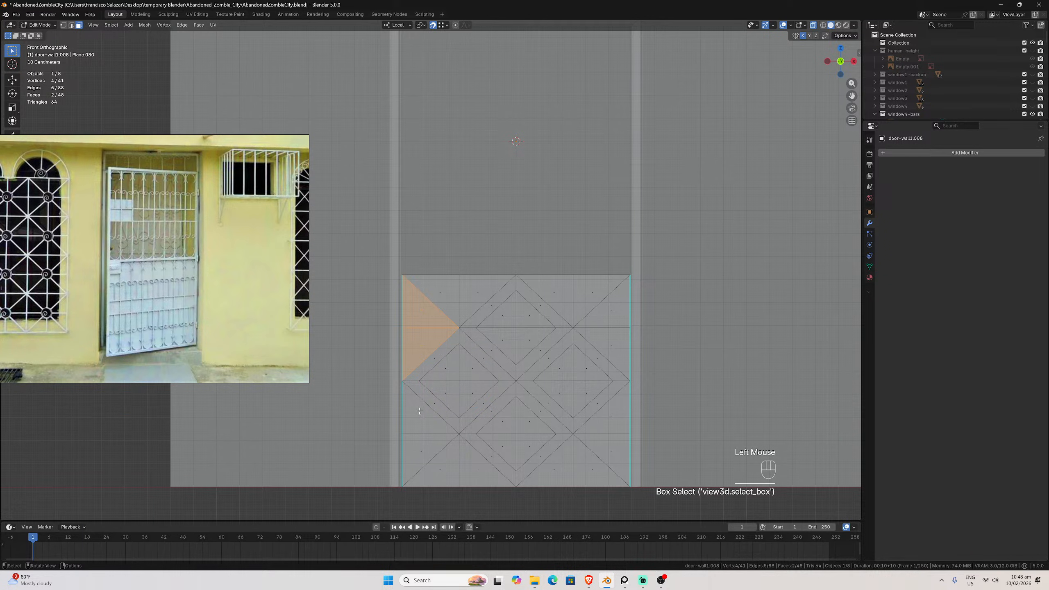
shift+drag(417, 407, 476, 450)
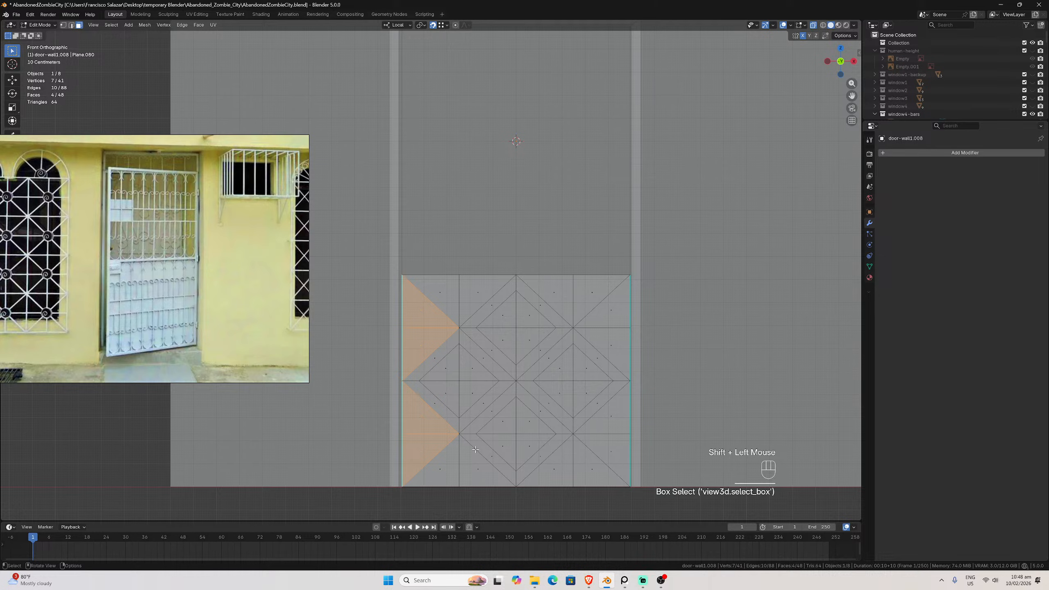
key(i)
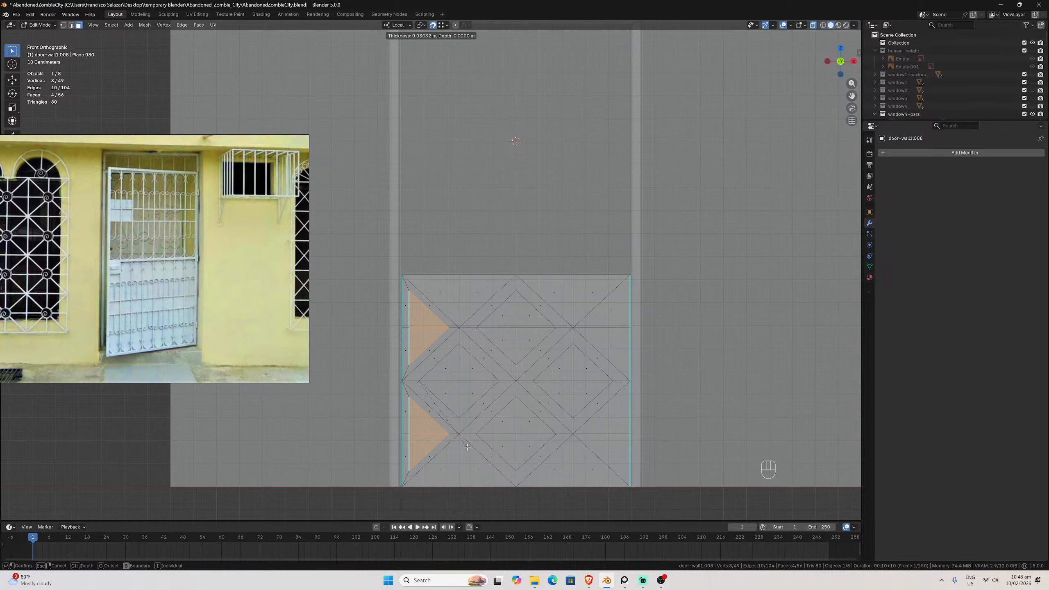
click(467, 446)
click(89, 467)
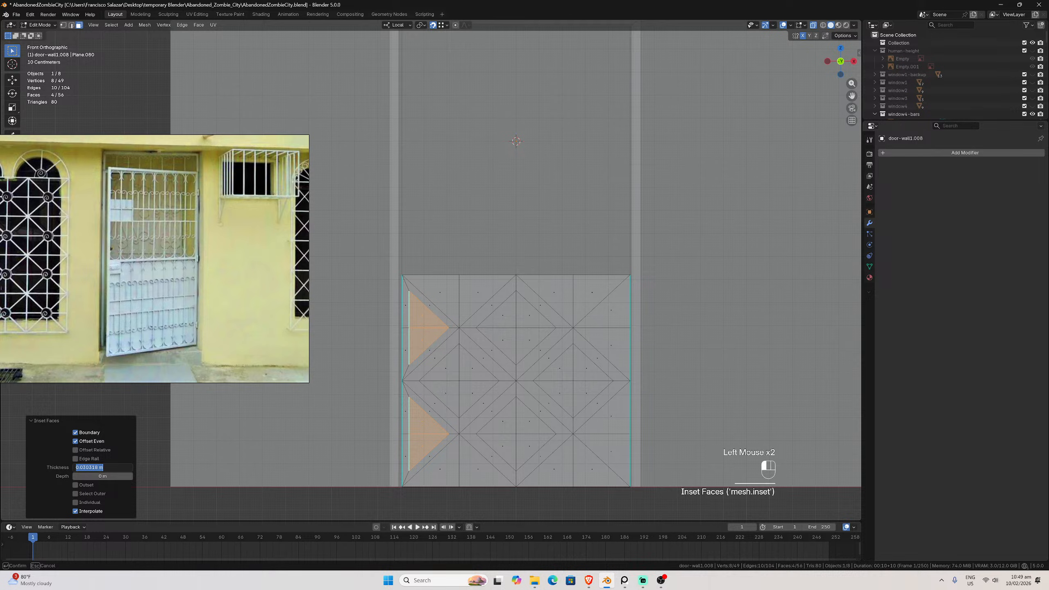
text(0.05)
key(Return)
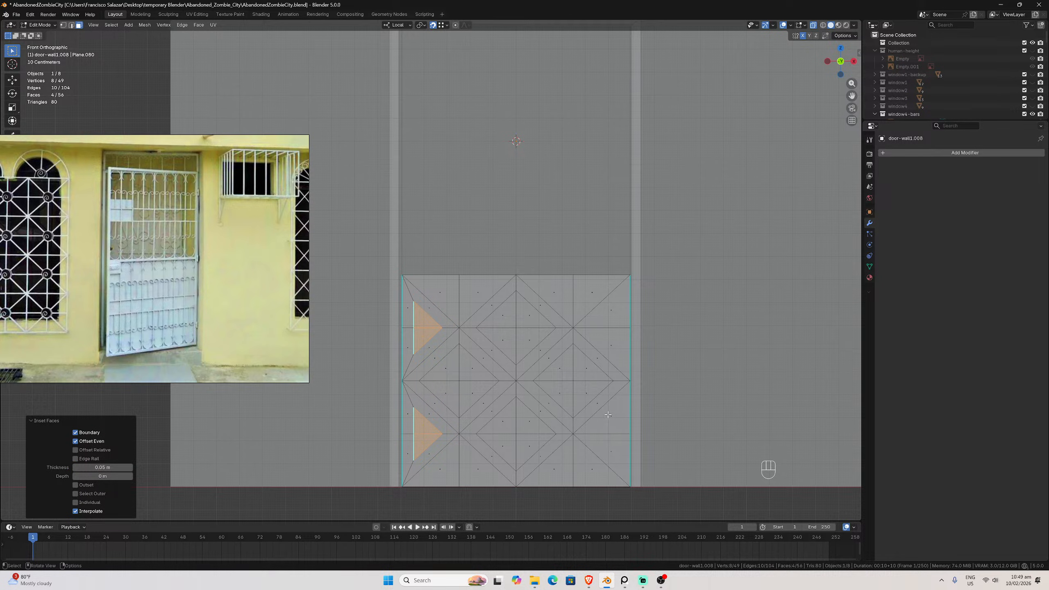
Select the faces of the two large triangles along the panel's right edge and inset them with a thickness of 0.05 m
drag(608, 415, 624, 458)
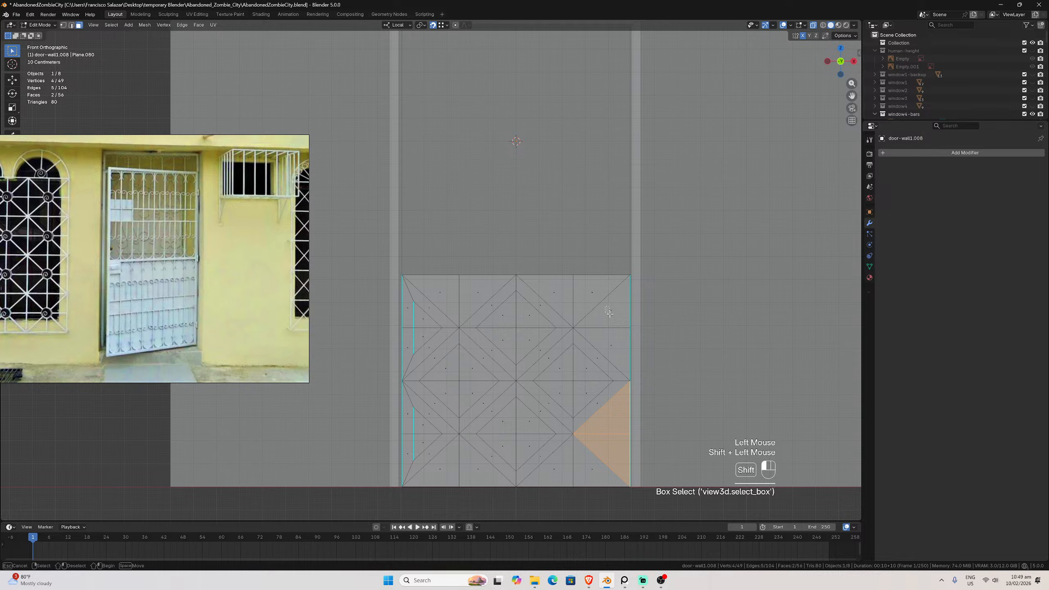
shift+drag(609, 314, 620, 347)
key(i)
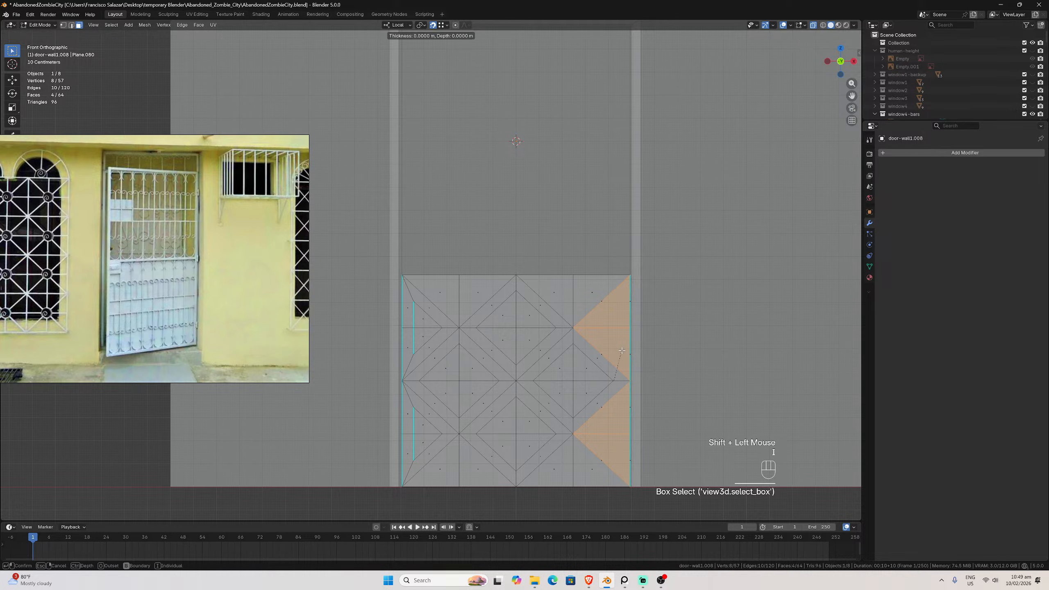
click(617, 359)
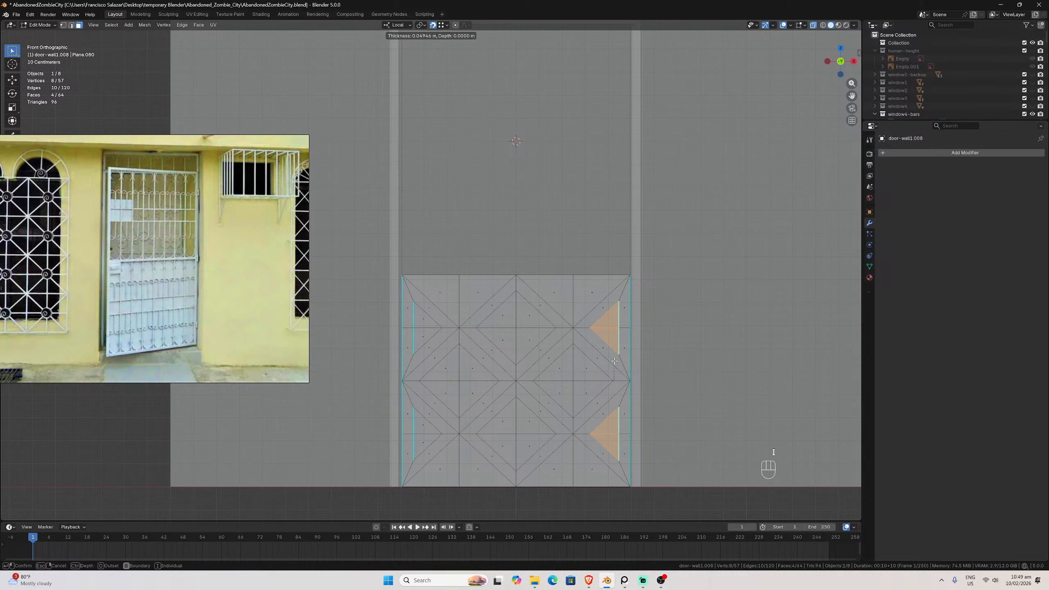
double_click(103, 467)
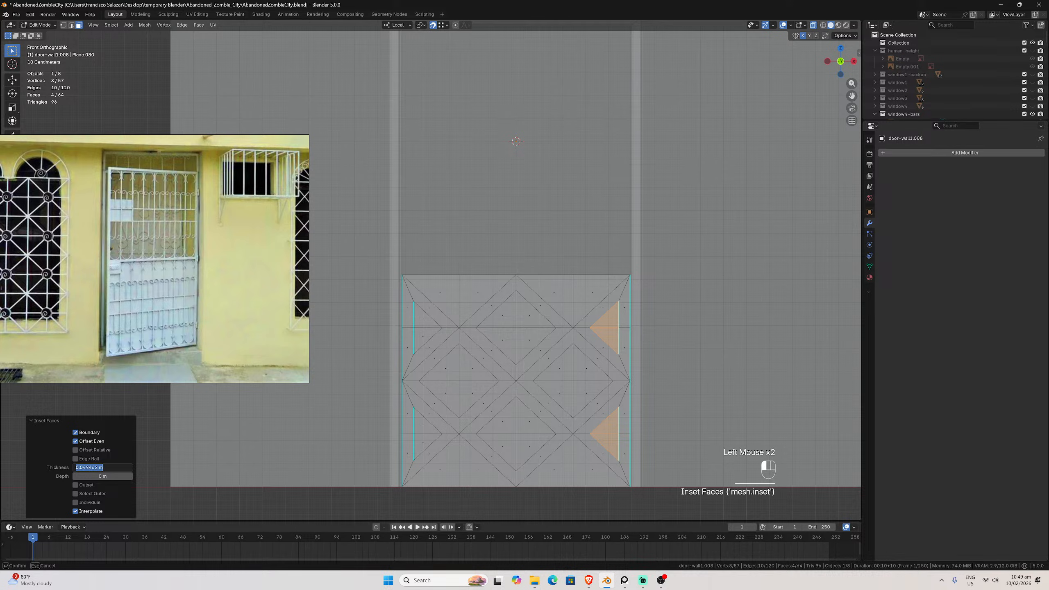
text(0.05)
key(Return)
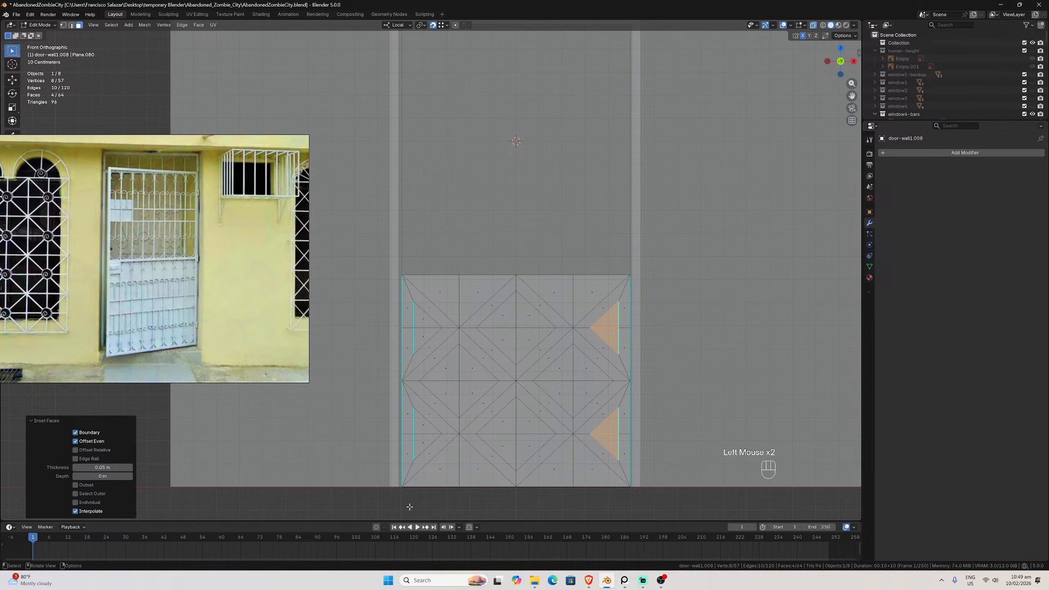
Select the four large triangles along the panel's bottom and top edges and inset them with a thickness of 0.05 m
drag(434, 462, 470, 478)
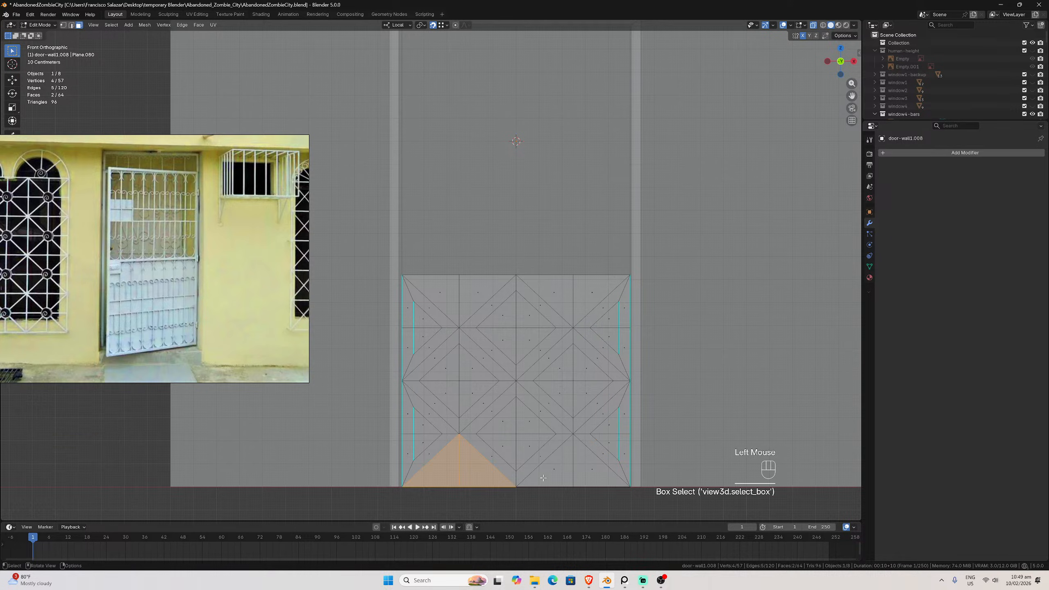
shift+drag(547, 462, 595, 478)
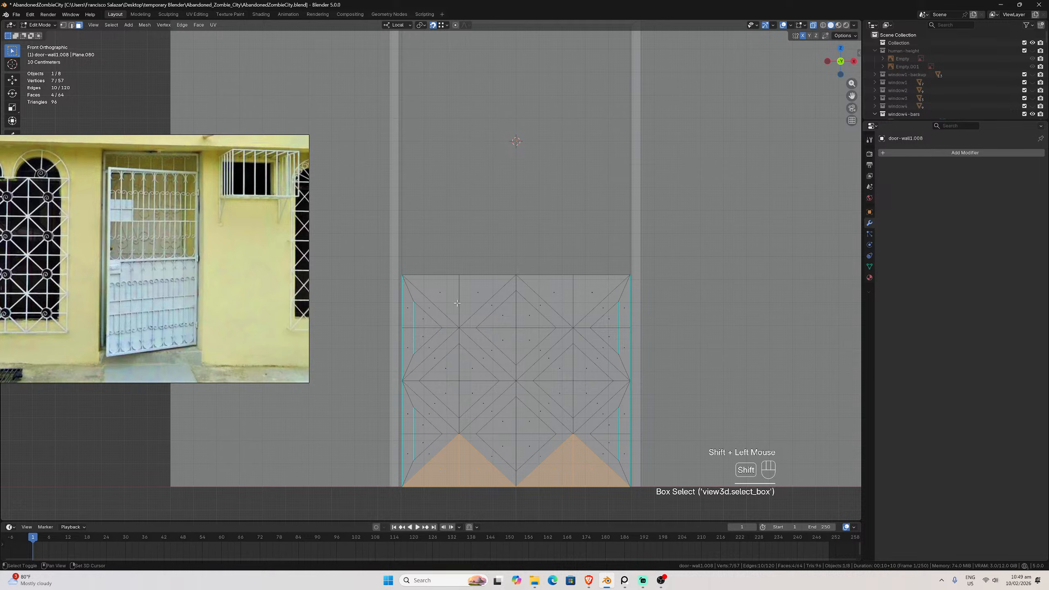
shift+drag(434, 285, 486, 297)
shift+drag(556, 288, 598, 299)
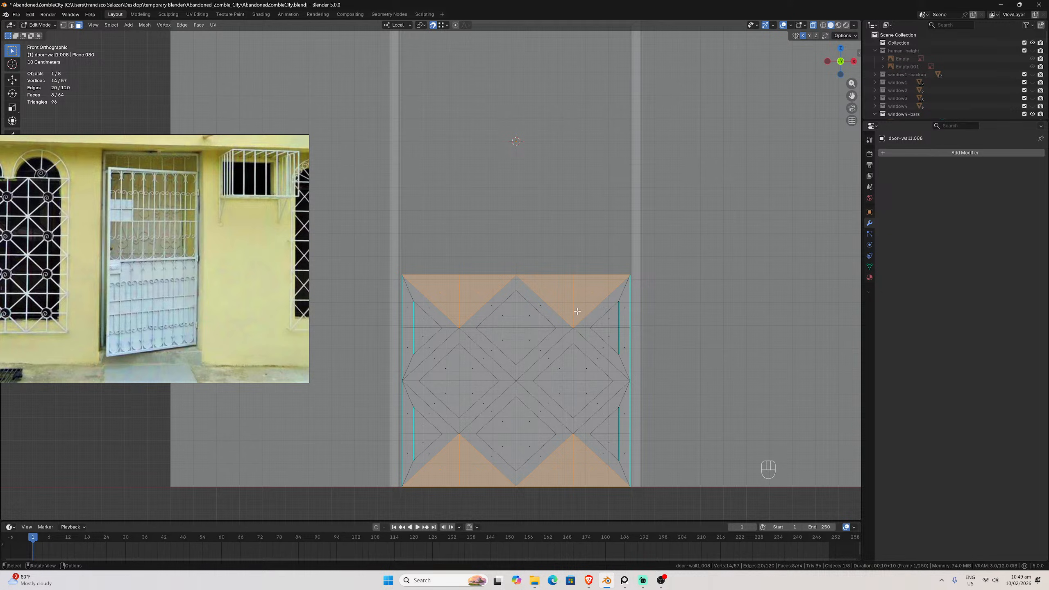
key(i)
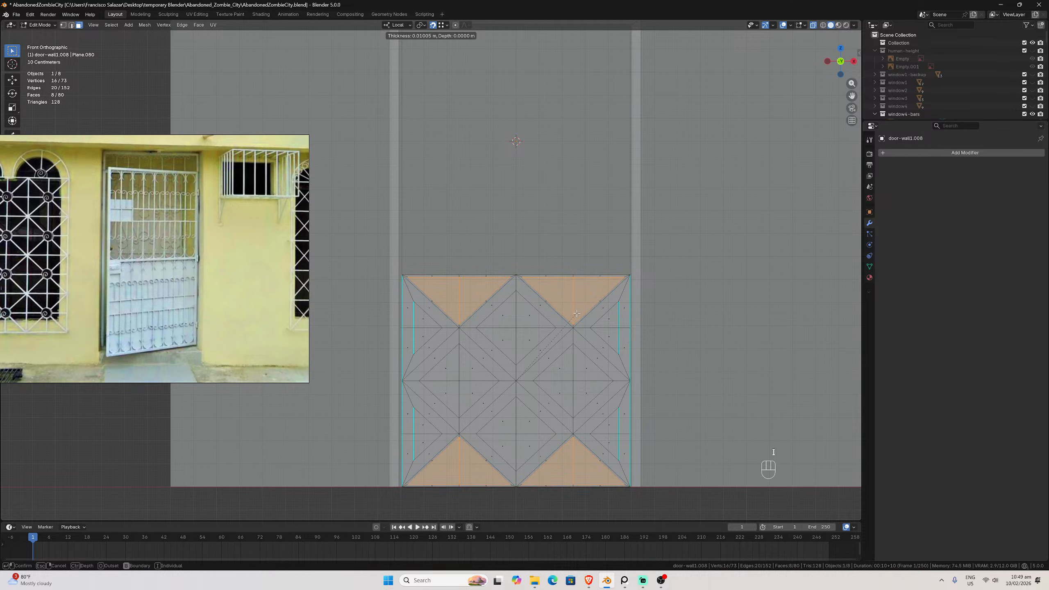
click(570, 316)
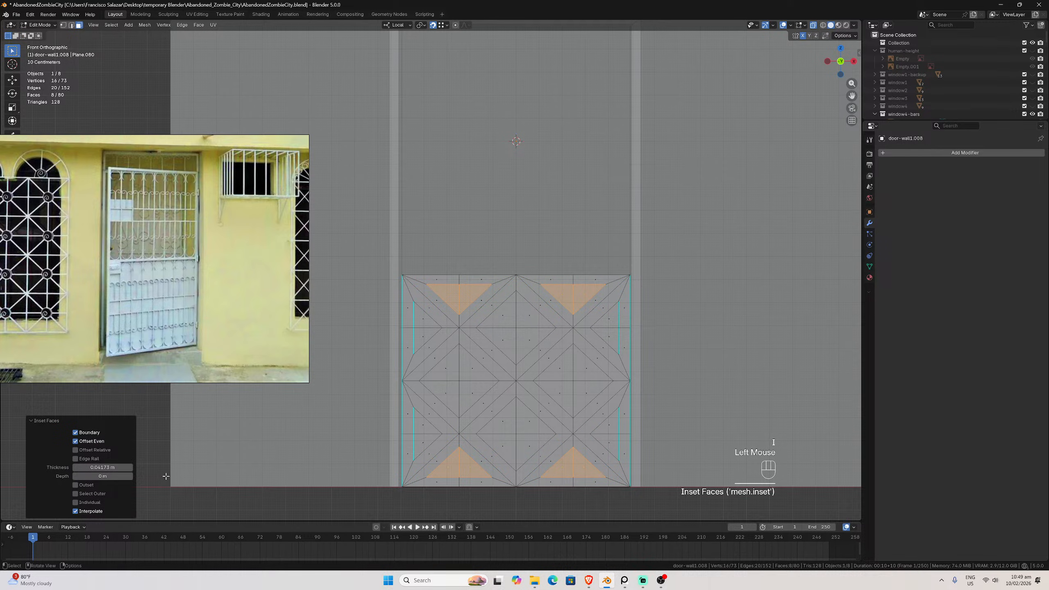
double_click(105, 466)
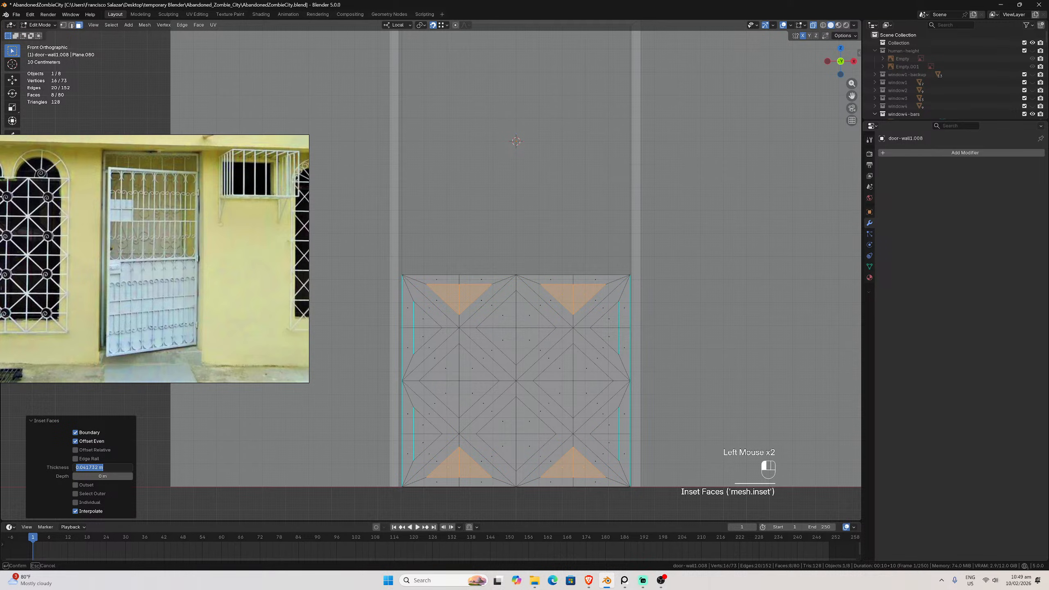
text(.05)
key(Return)
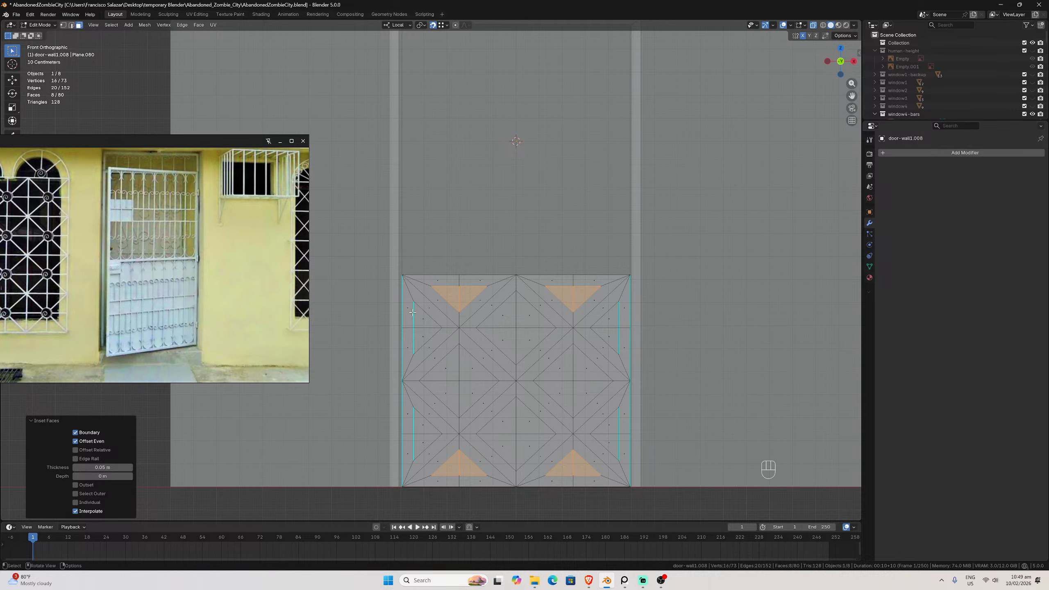
Extrude the four inset diamonds and the inset edge triangles, except the upper one on the right edge, about 0.035 m along local Y
drag(417, 313, 427, 343)
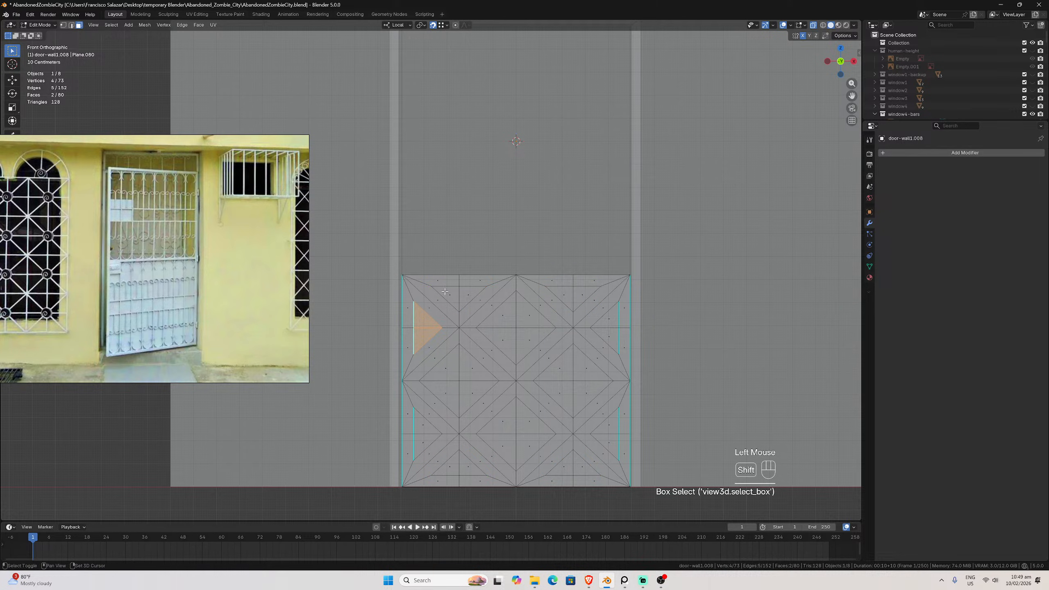
shift+click(444, 292)
shift+click(558, 306)
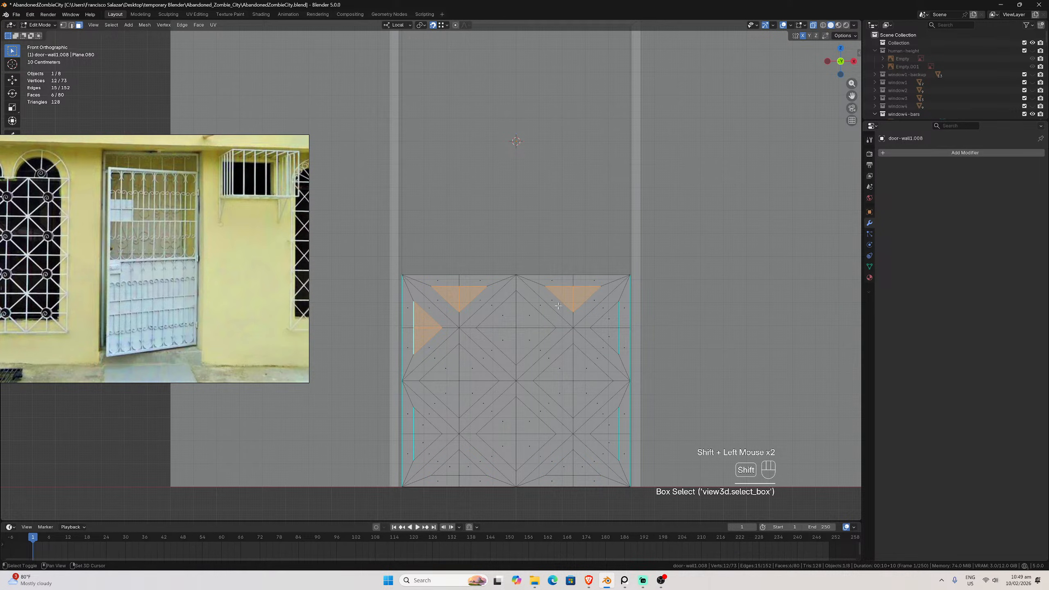
shift+drag(501, 310, 534, 343)
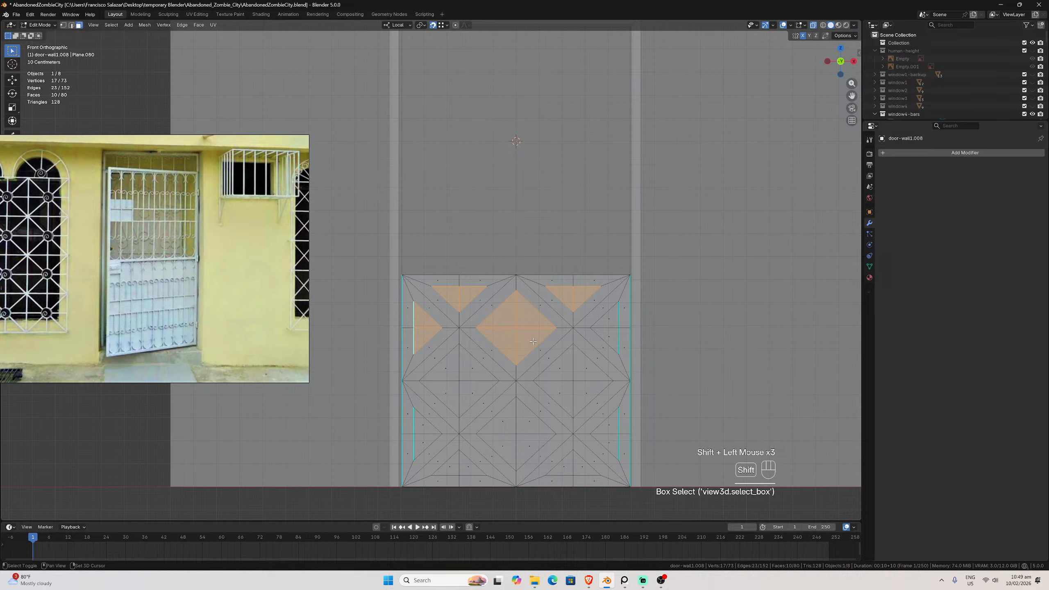
shift+drag(441, 364, 532, 450)
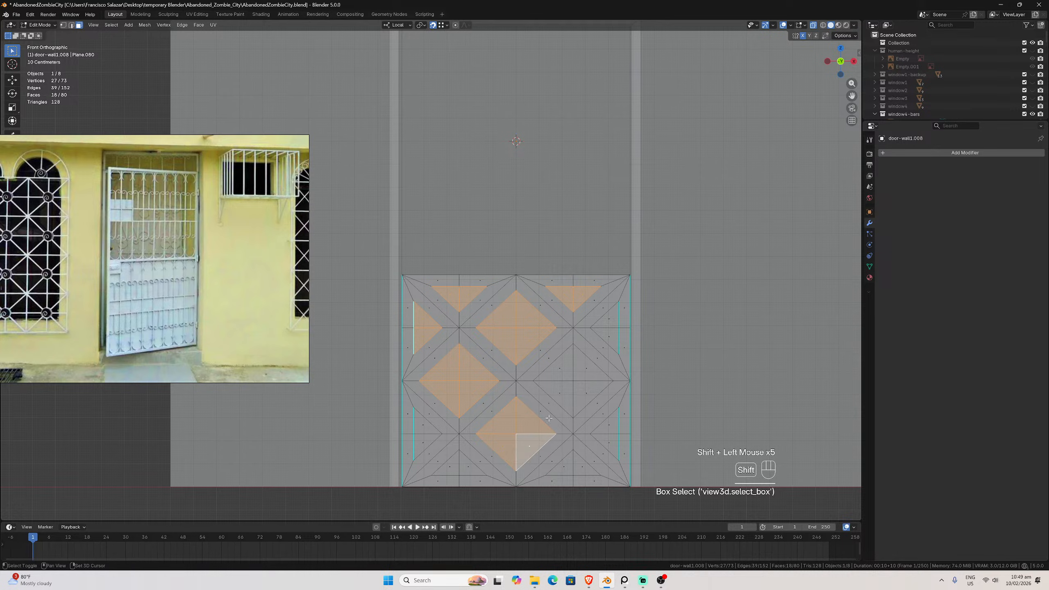
shift+drag(557, 367, 590, 395)
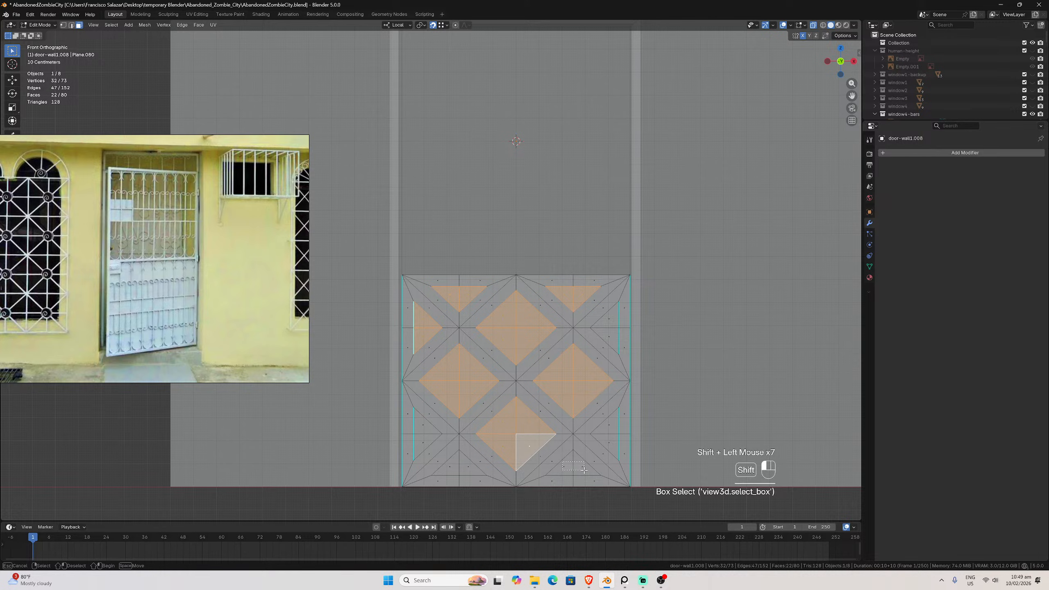
shift+drag(580, 467, 578, 465)
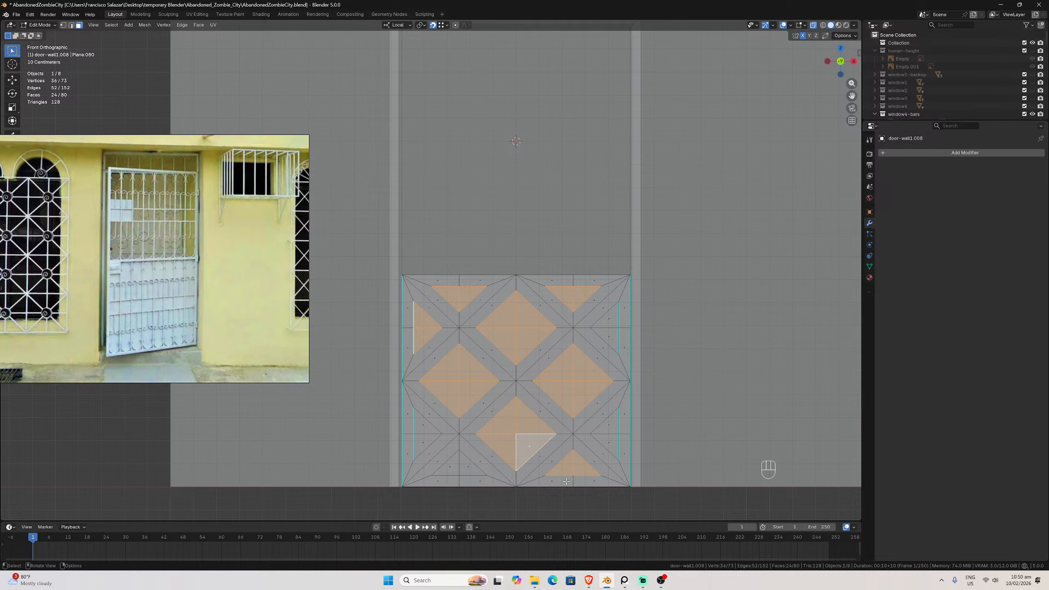
shift+drag(447, 459, 475, 475)
shift+drag(605, 420, 612, 445)
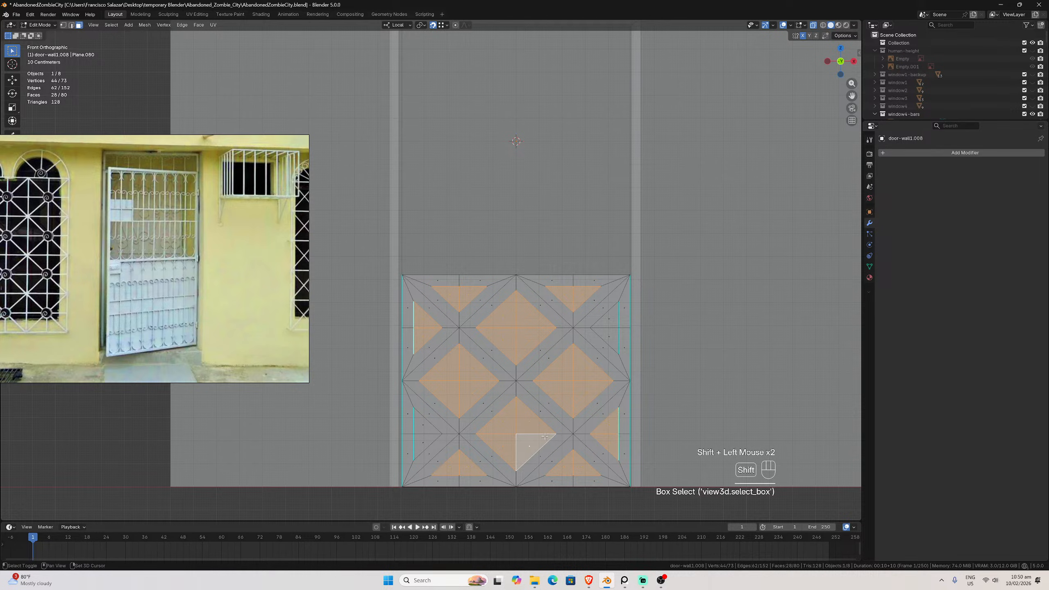
shift+drag(420, 423, 425, 454)
scroll(475, 434, down, 2)
middle_drag(475, 434, 537, 397)
scroll(538, 395, up, 3)
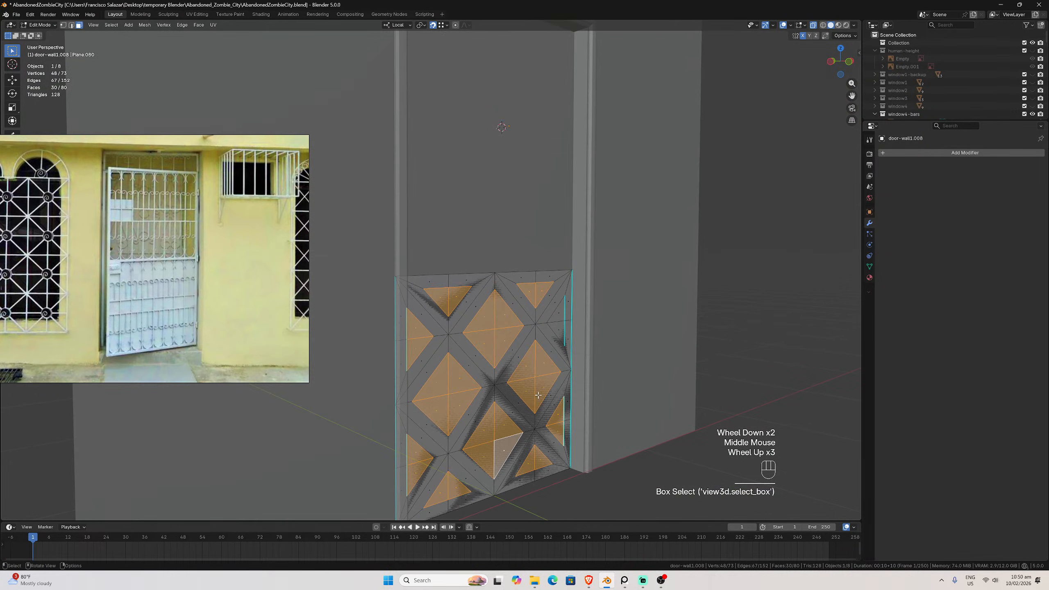
key(e)
key(y)
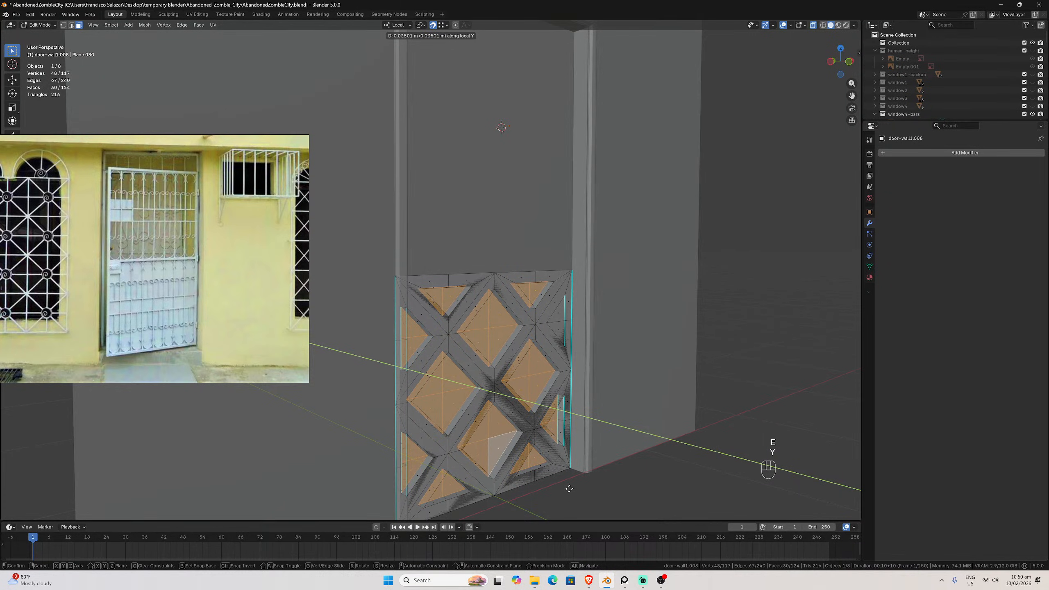
click(569, 489)
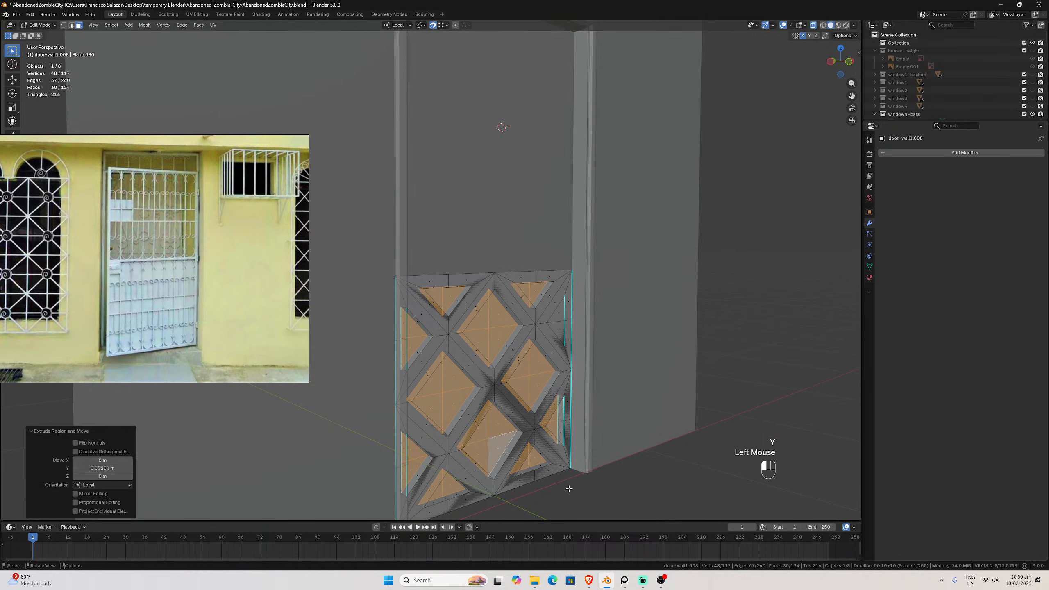
Set the extrusion distance of the inset diamonds and edge triangles to 0.025 m along local Y
double_click(123, 468)
text(0.025)
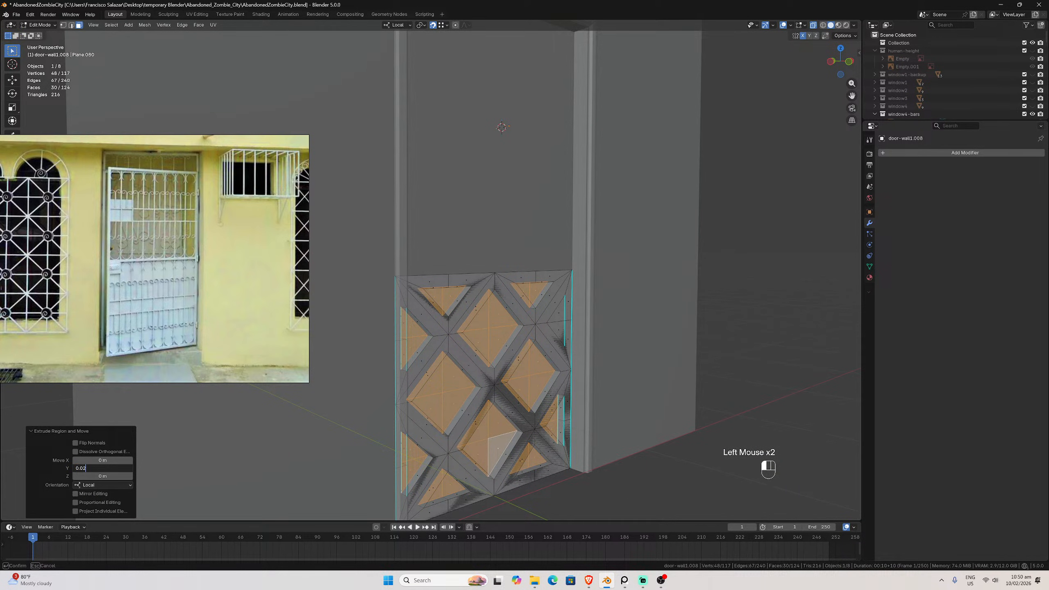
key(Return)
mouse_move(463, 438)
middle_down()
mouse_move(491, 442)
mouse_move(478, 441)
middle_up()
Isolate the diamond panel and the door slab in local view and select the panel's entire mesh for editing
key(Tab)
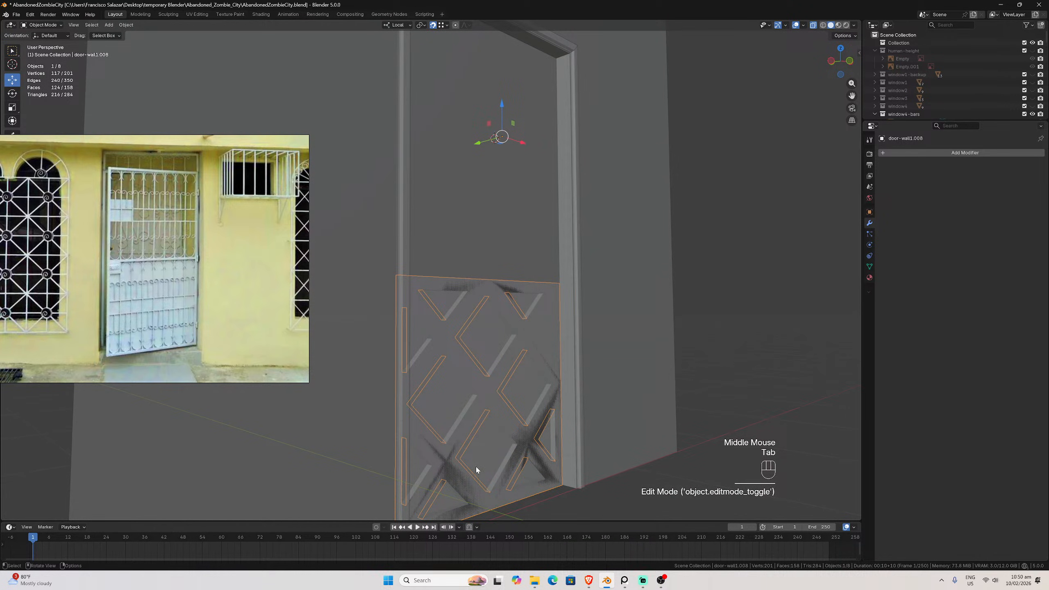
scroll(490, 237, down, 1)
shift+click(497, 247)
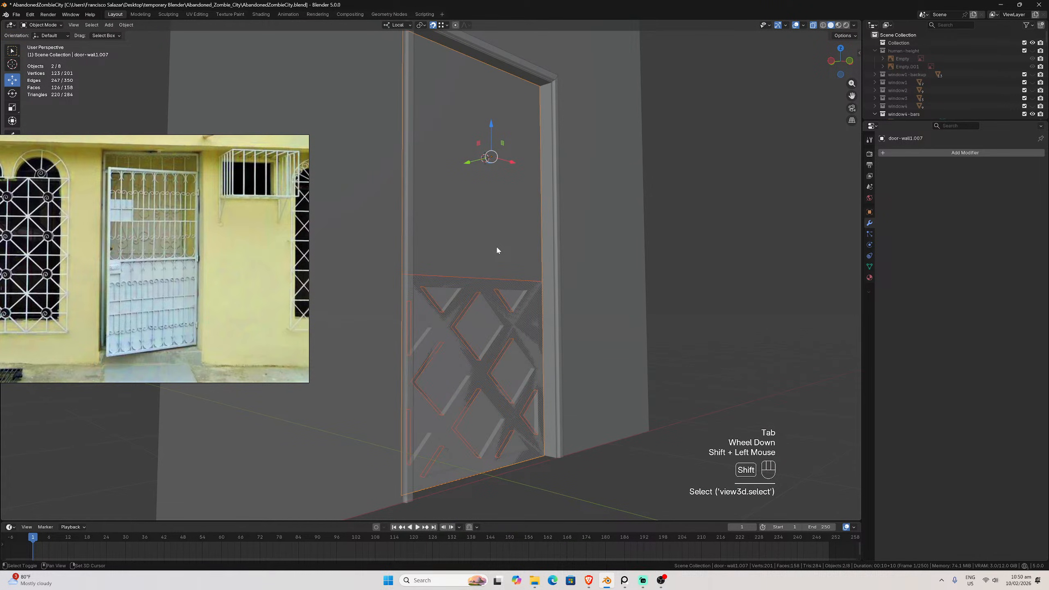
key(KP_Divide)
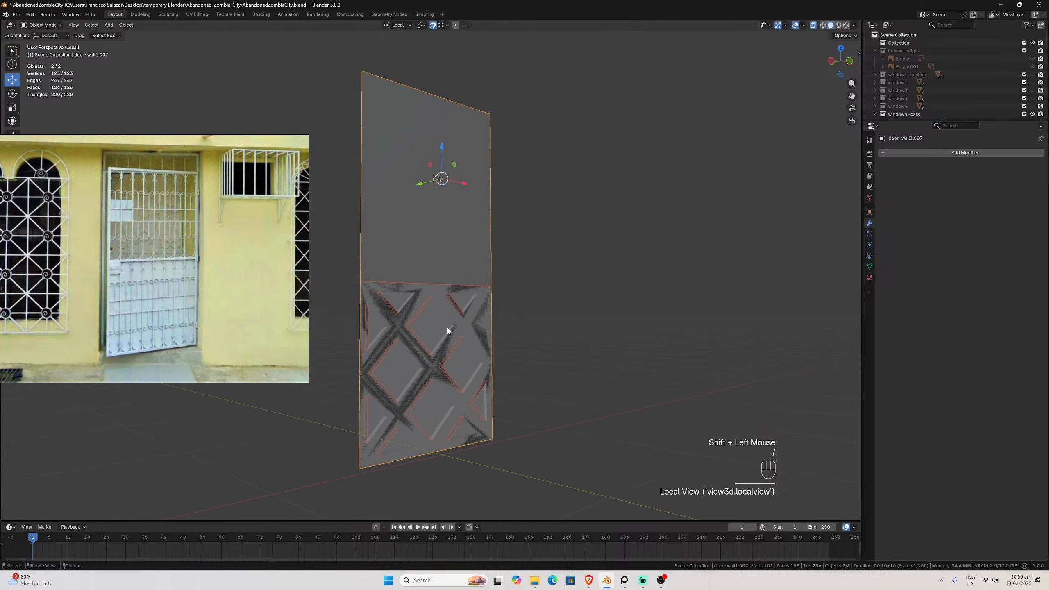
click(454, 310)
middle_drag(479, 241, 517, 234)
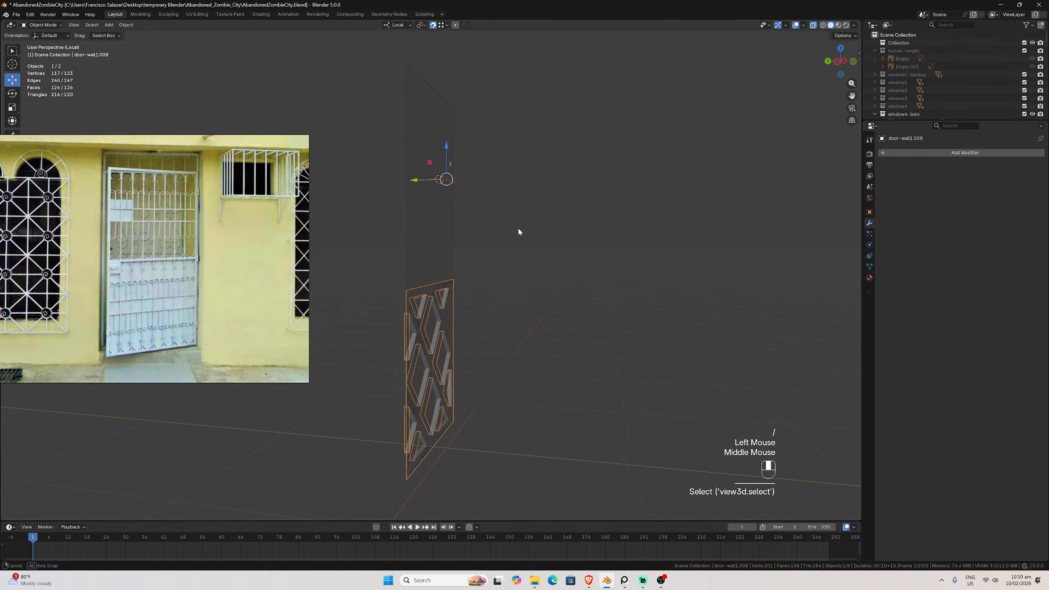
key(a)
scroll(461, 300, up, 1)
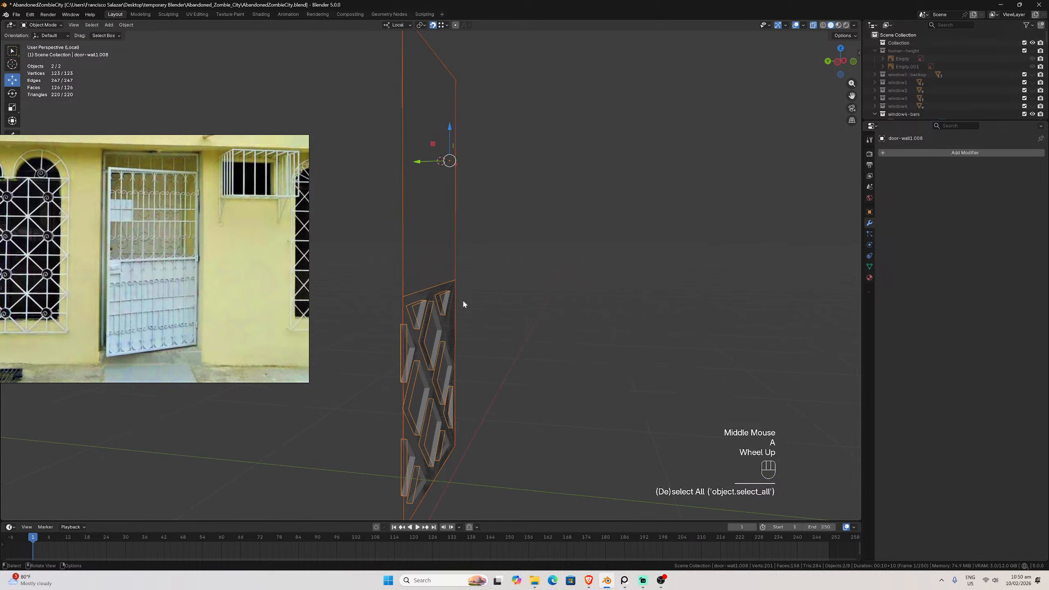
click(446, 305)
click(437, 305)
key(Tab)
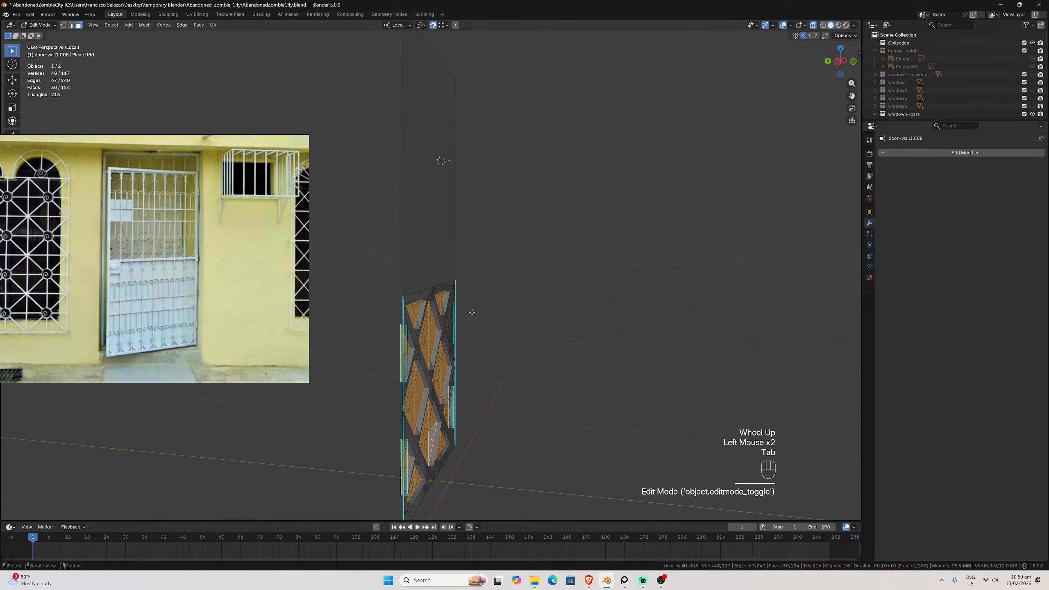
key(a)
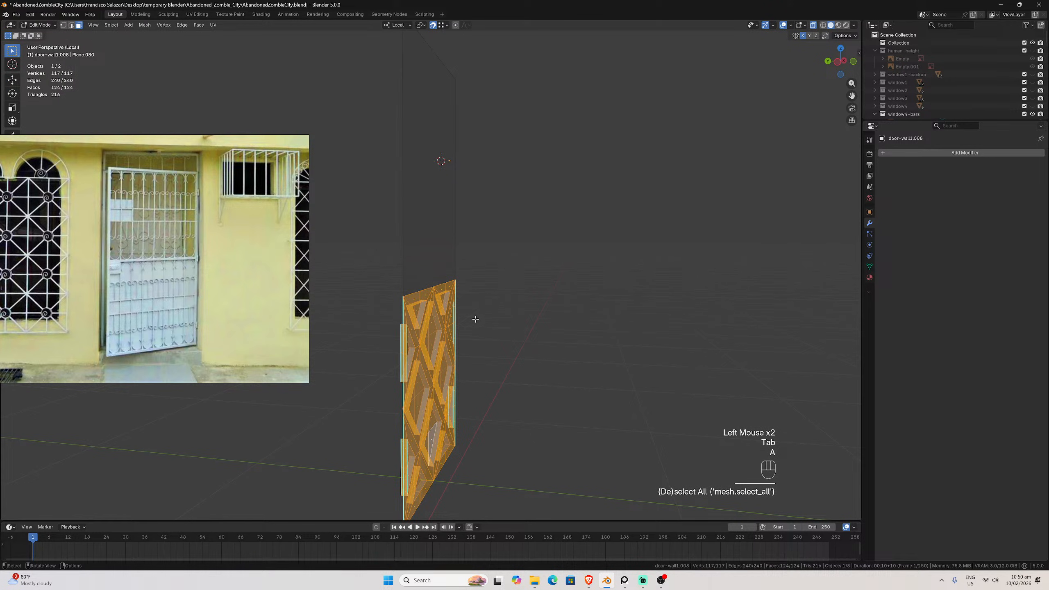
Try shifting the whole panel mesh about 0.055 m along negative local Y
scroll(475, 318, up, 1)
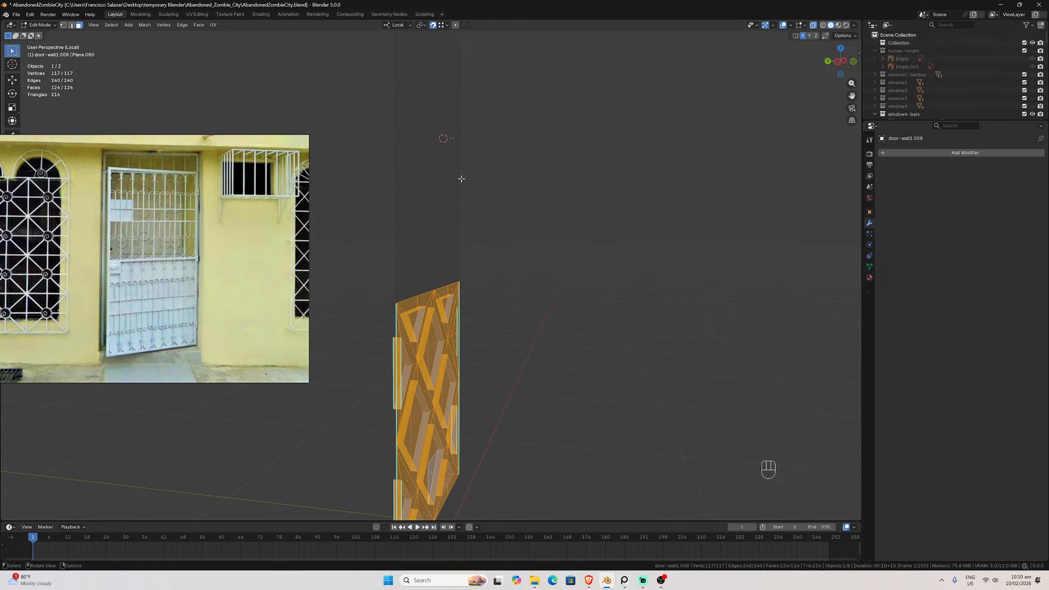
scroll(472, 103, down, 1)
key(g)
key(y)
click(473, 102)
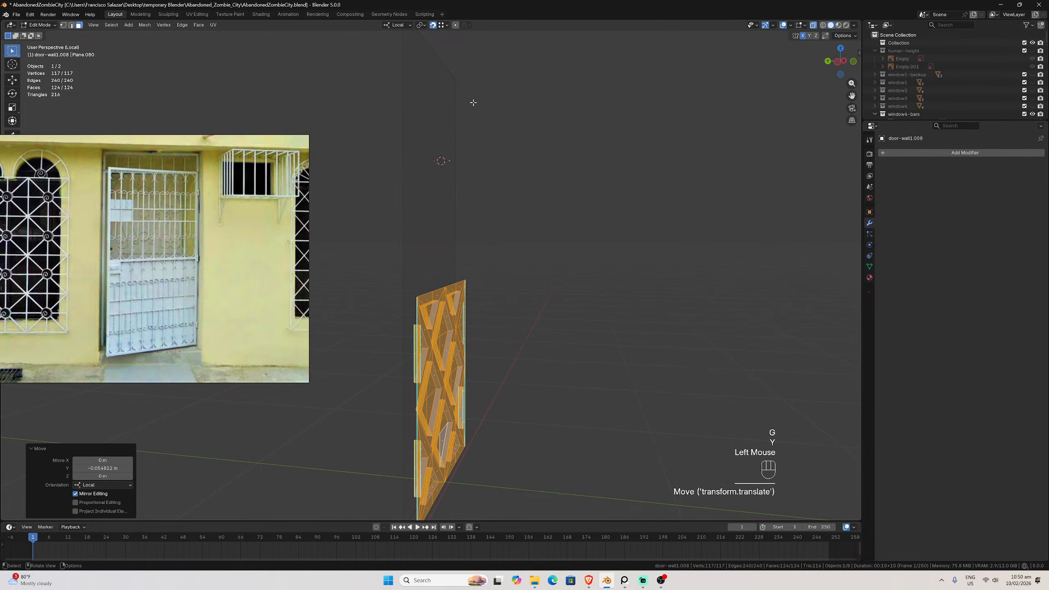
scroll(412, 58, down, 1)
key(g)
key(y)
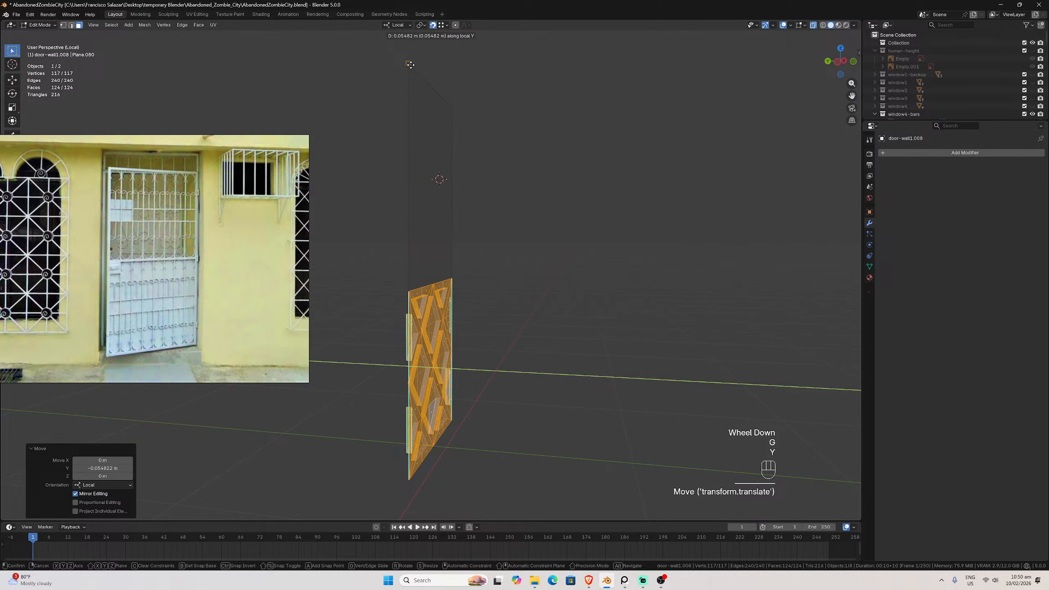
click(411, 64)
Move the whole panel mesh -0.05 m along local Y, checking it from the side in orthographic view
middle_drag(411, 65, 513, 234)
scroll(510, 255, up, 2)
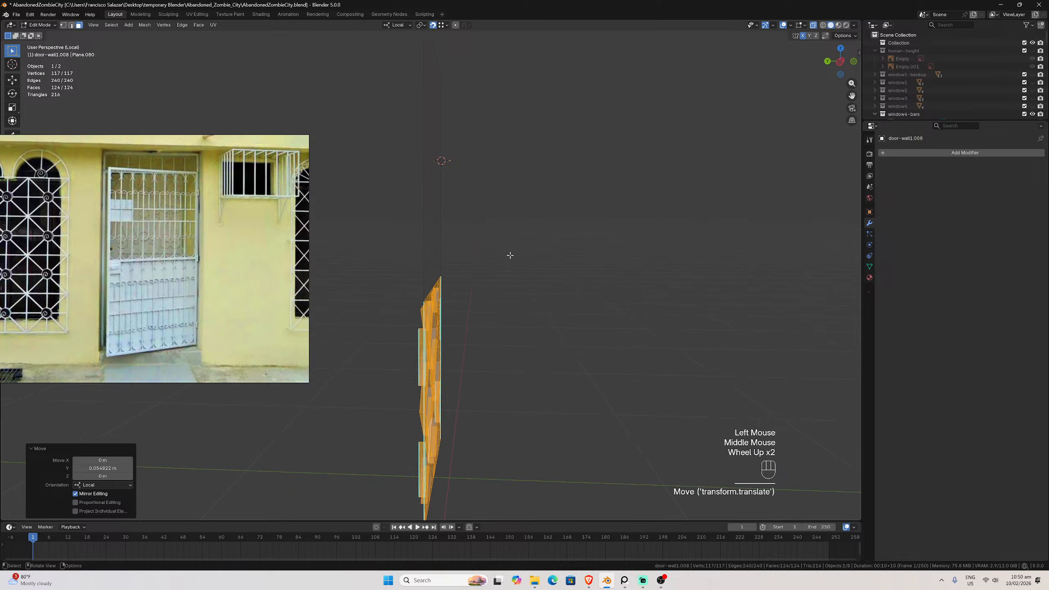
key(KP_3)
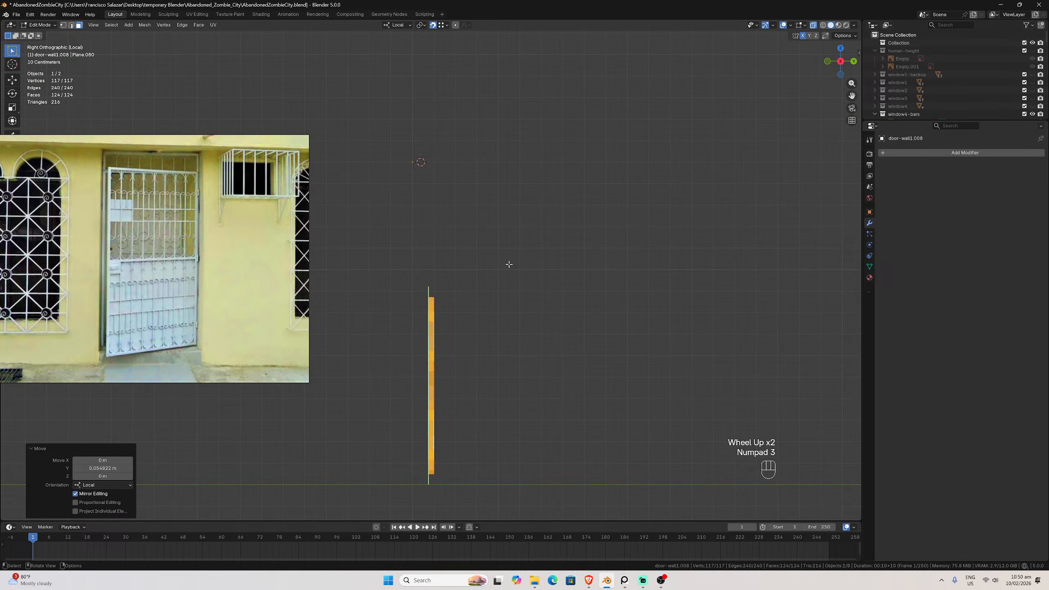
scroll(642, 215, up, 2)
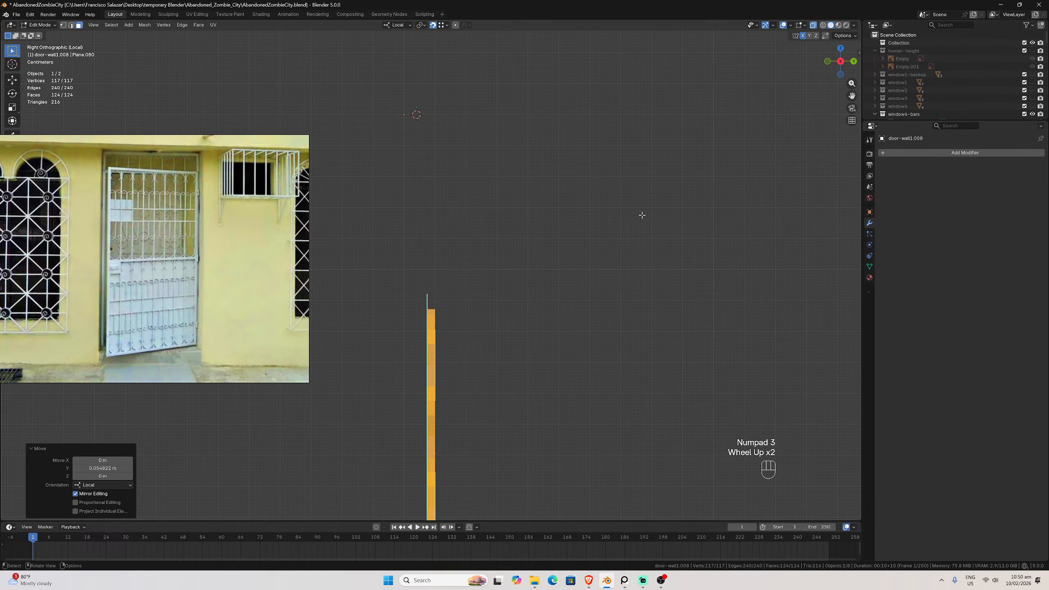
click(790, 25)
click(738, 159)
click(812, 25)
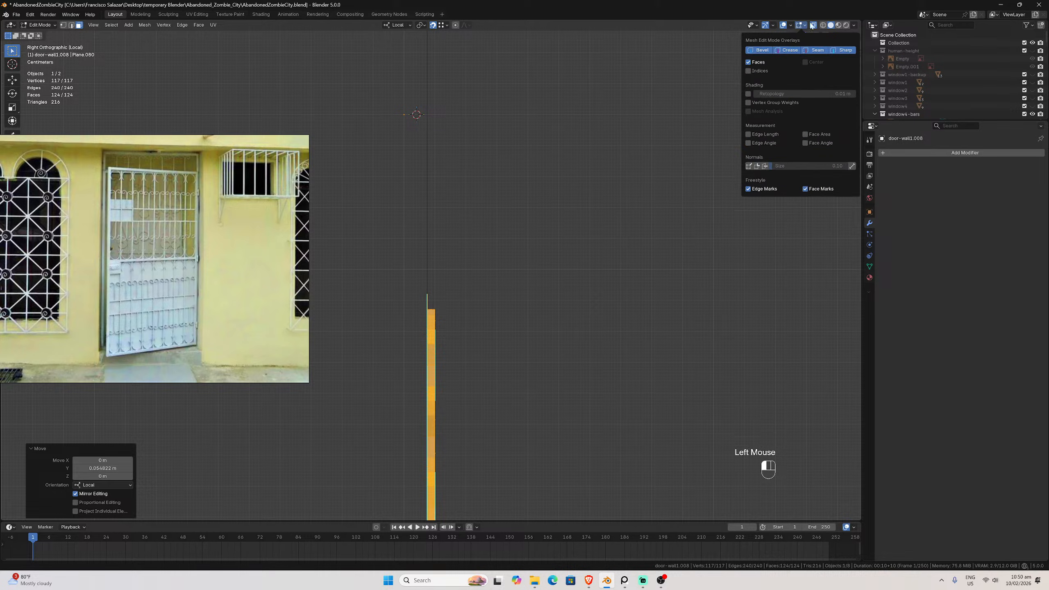
key(g)
key(y)
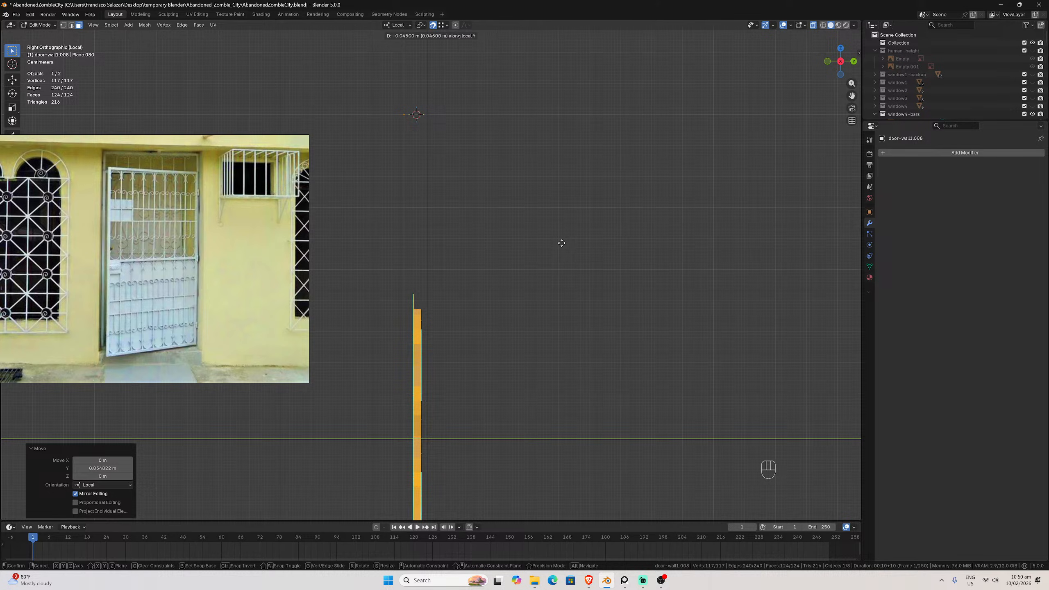
click(562, 243)
double_click(95, 468)
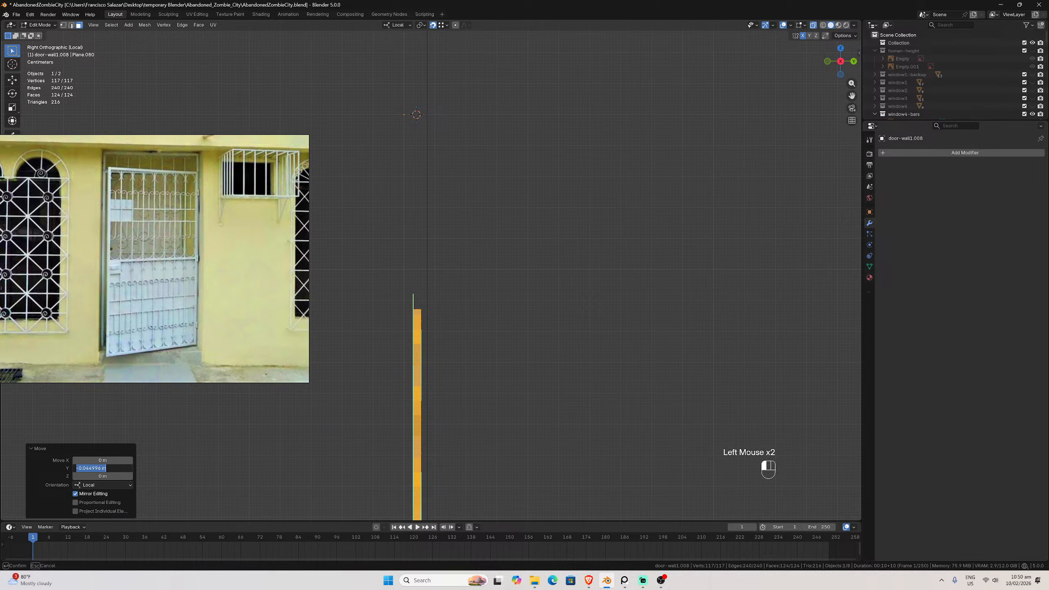
text(-0.05)
key(Return)
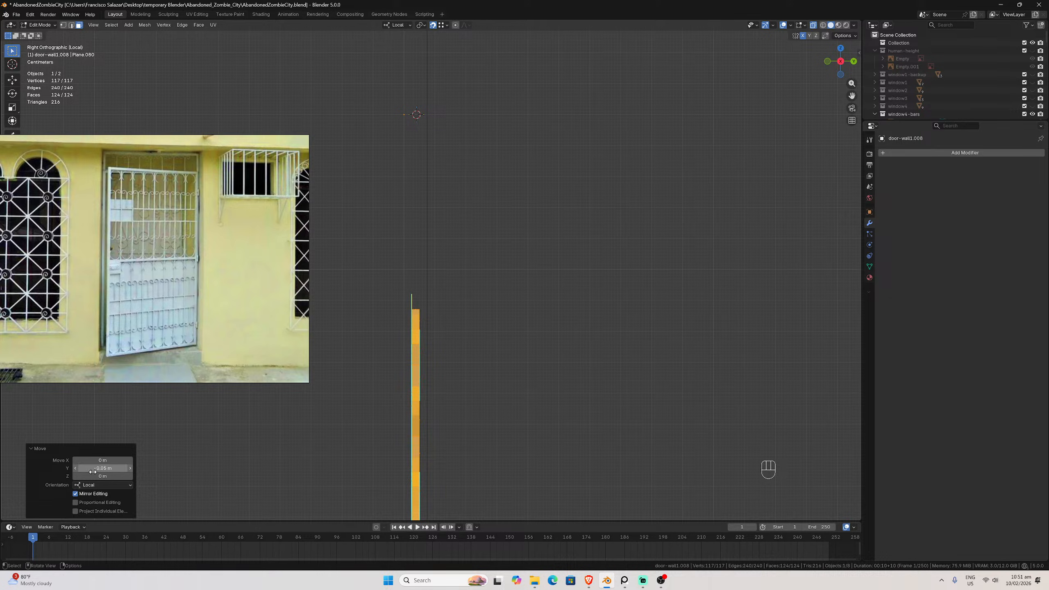
Leave local view, clear the full panel selection and turn off X-ray display
middle_drag(512, 298, 524, 301)
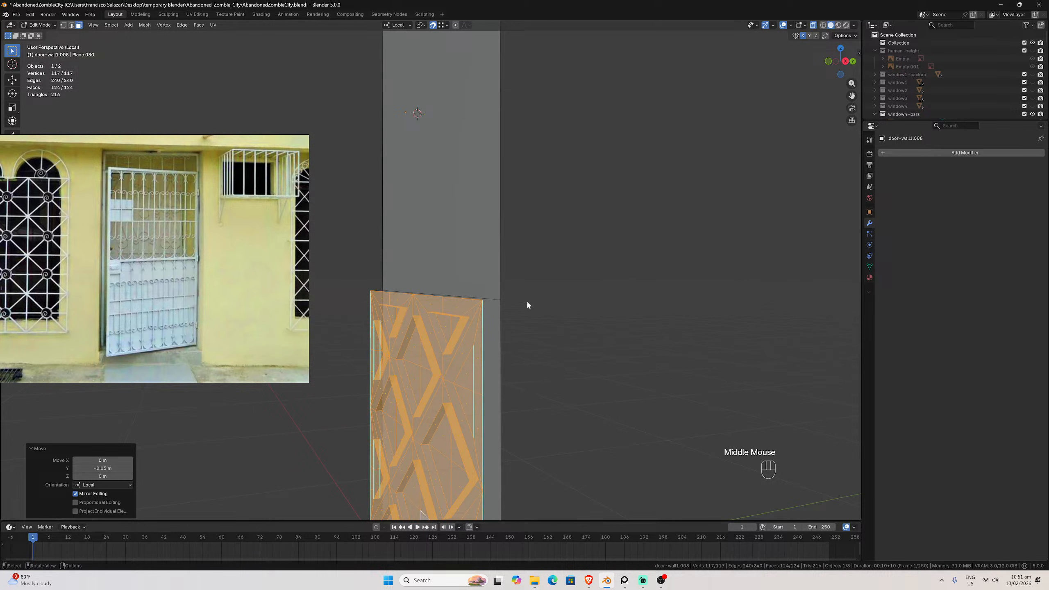
key(KP_Divide)
key(KP_1)
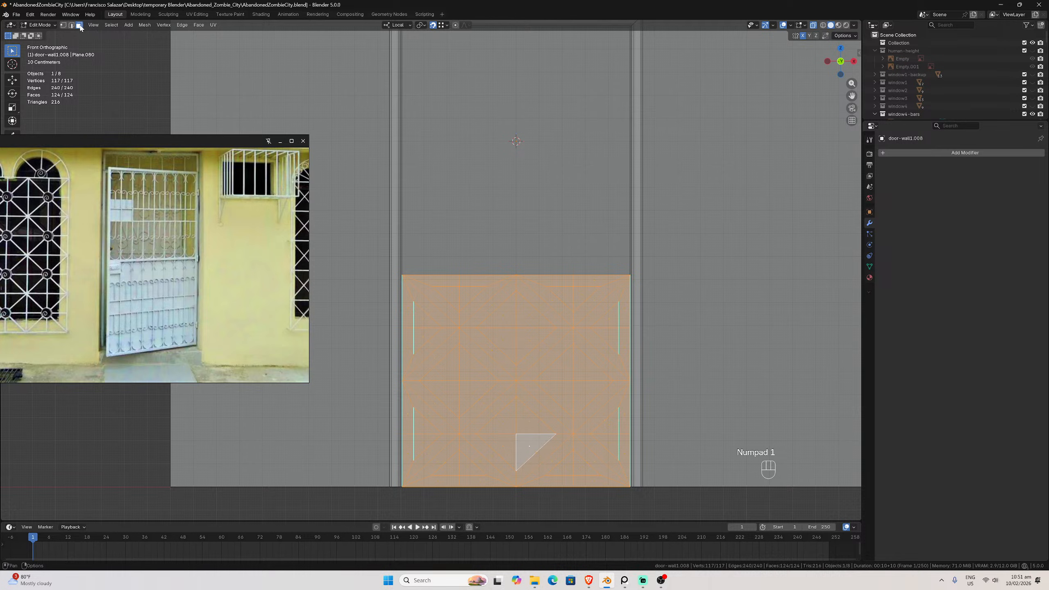
double_click(466, 330)
middle_drag(466, 331, 457, 329)
scroll(456, 329, up, 2)
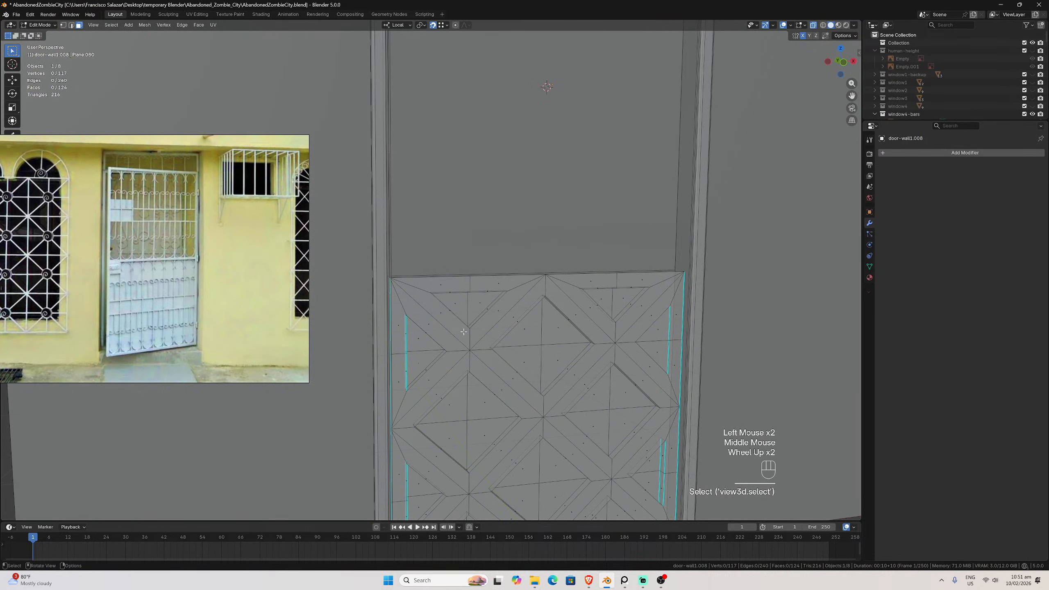
click(453, 328)
click(814, 26)
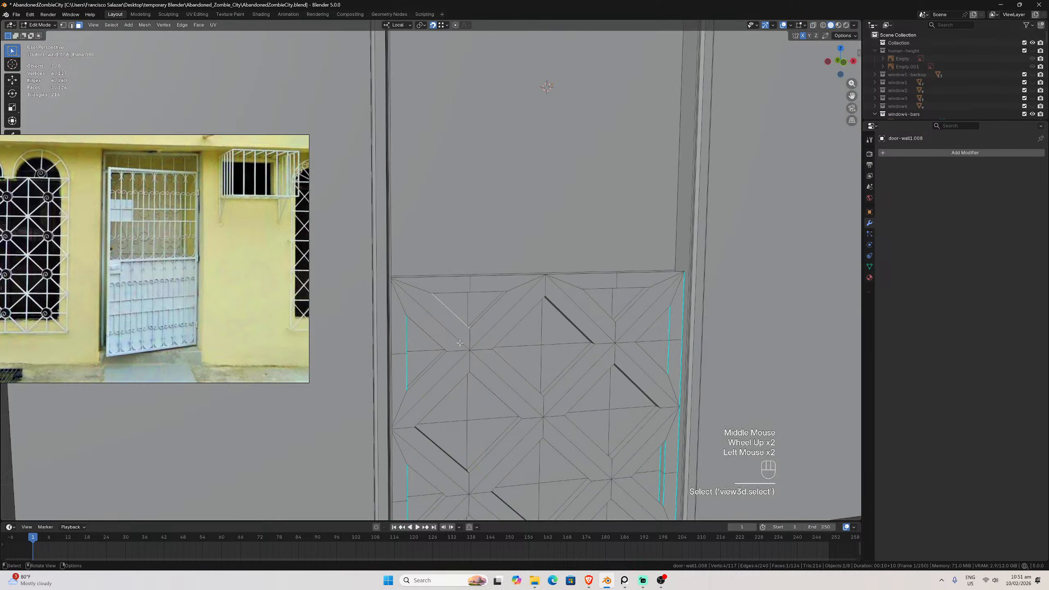
Examine the recessed diamond pattern and the panel's fit in the doorway from several angles
mouse_move(460, 343)
middle_down()
mouse_move(422, 330)
mouse_move(421, 345)
middle_up()
scroll(421, 345, down, 1)
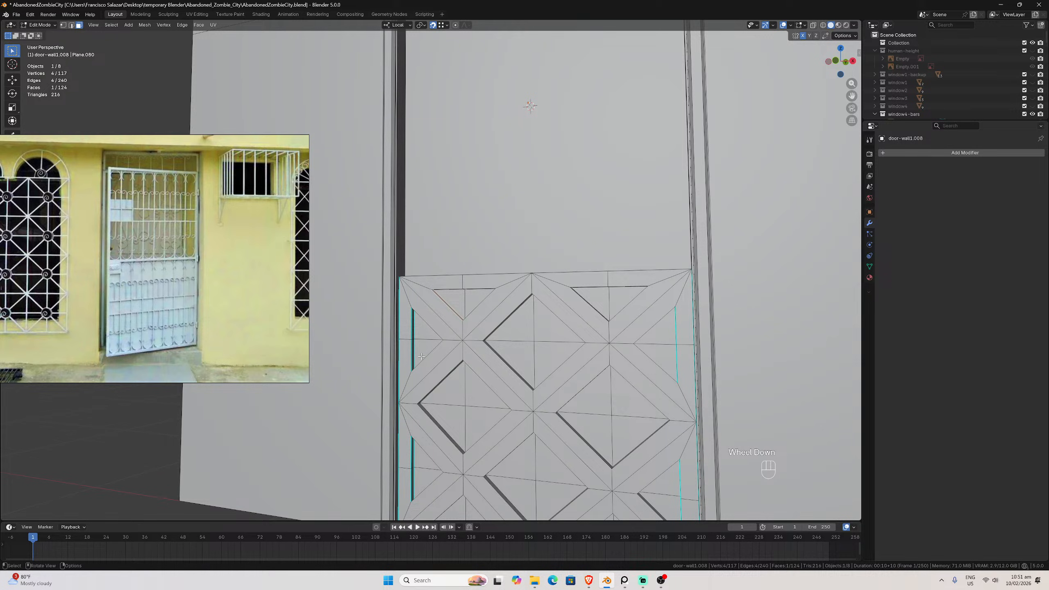
scroll(430, 374, down, 4)
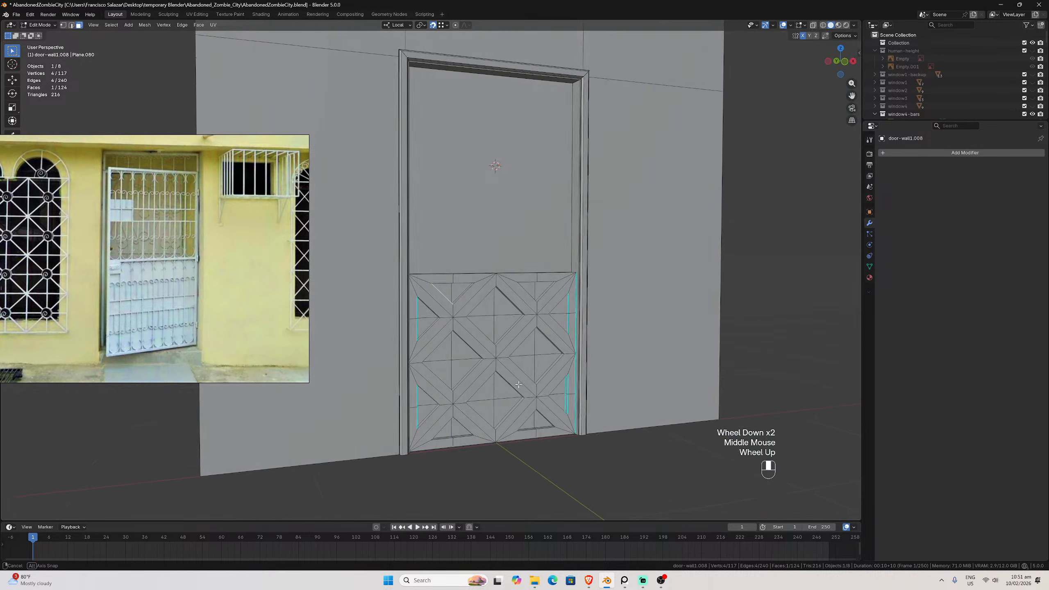
mouse_move(495, 377)
middle_down()
mouse_move(506, 379)
mouse_move(503, 395)
mouse_move(494, 381)
mouse_move(505, 378)
middle_up()
scroll(506, 379, up, 2)
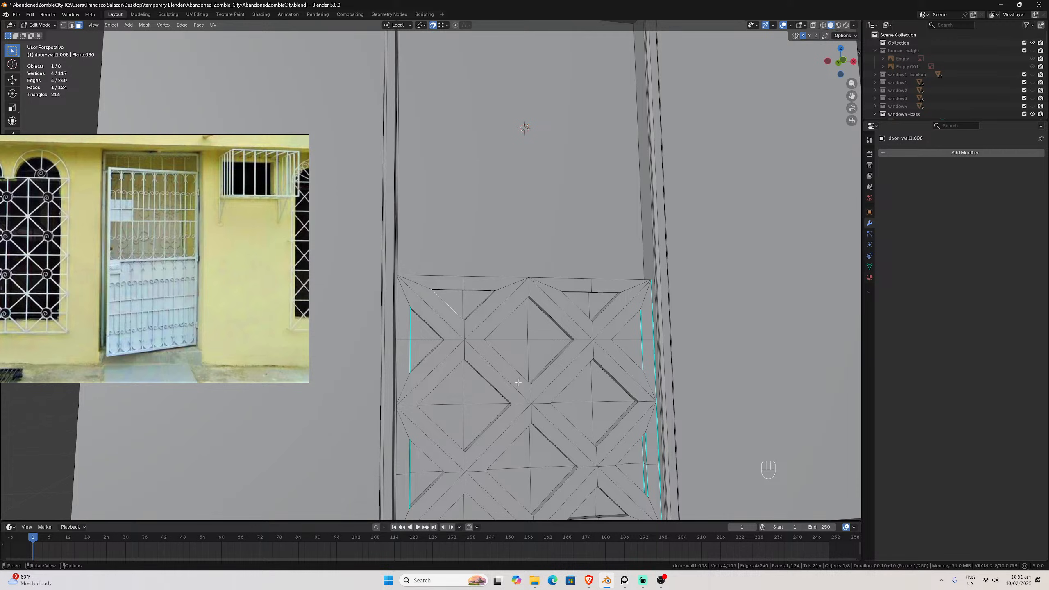
scroll(519, 380, down, 2)
mouse_move(492, 397)
middle_down()
mouse_move(458, 408)
mouse_move(485, 410)
middle_up()
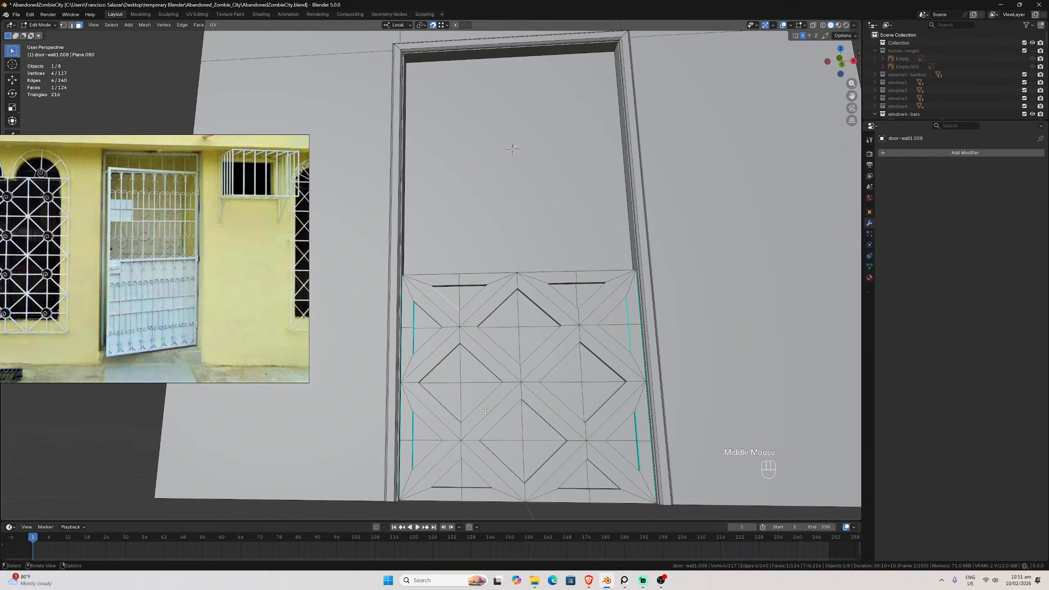
In front view, select the bar face rings around the two left-edge triangles, the left diamond and the left triangle on the bottom edge
key(KP_1)
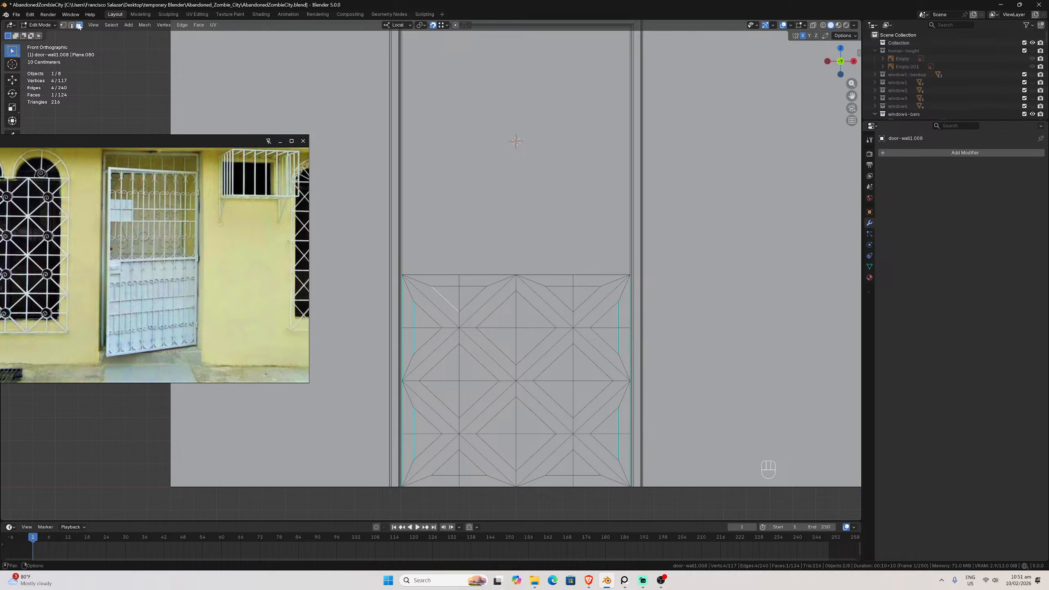
click(284, 181)
double_click(407, 318)
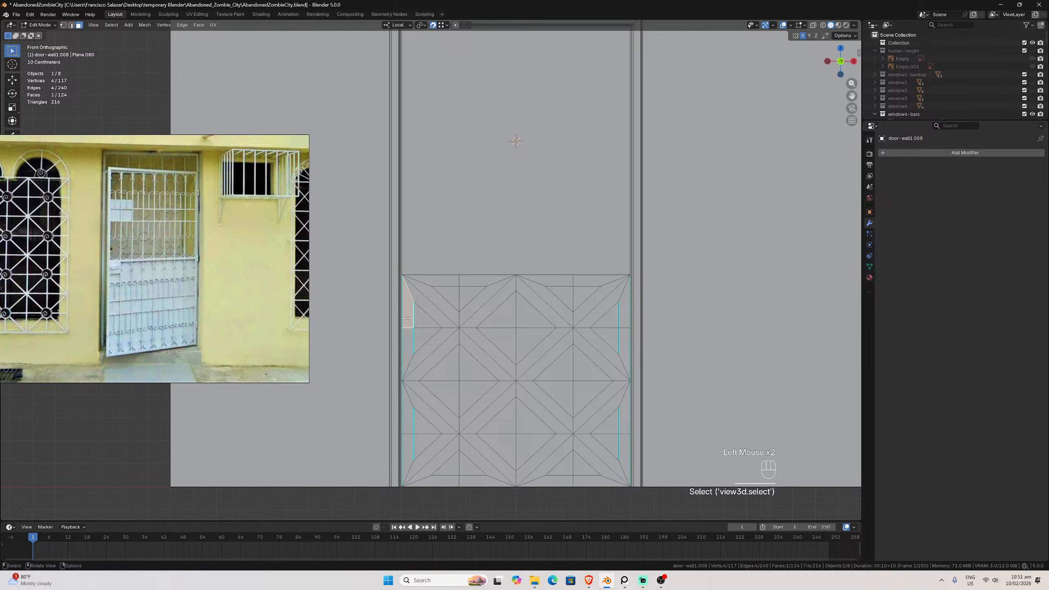
alt+click(406, 367)
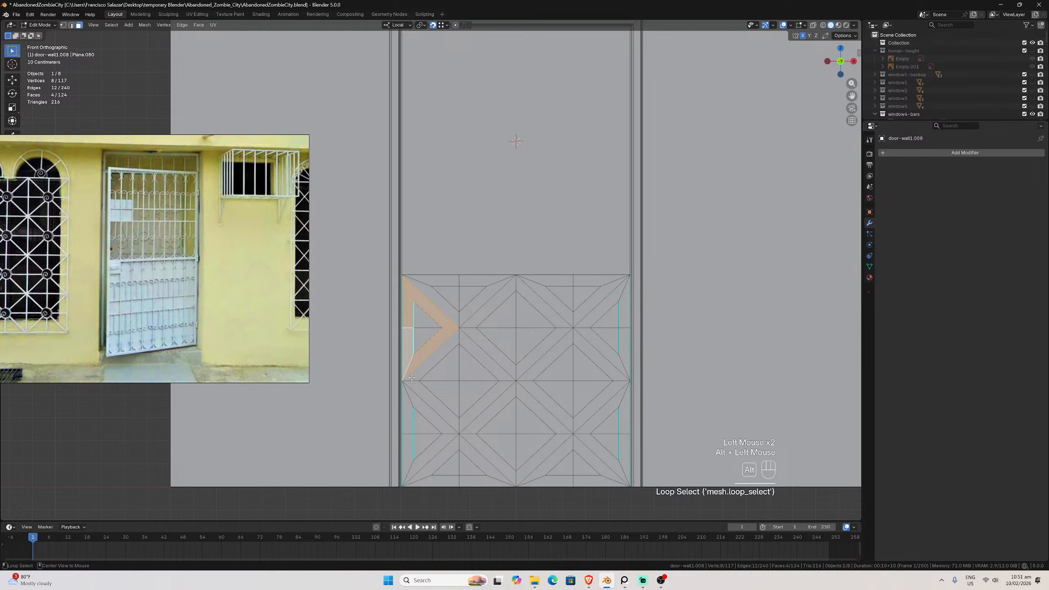
alt+shift+click(413, 381)
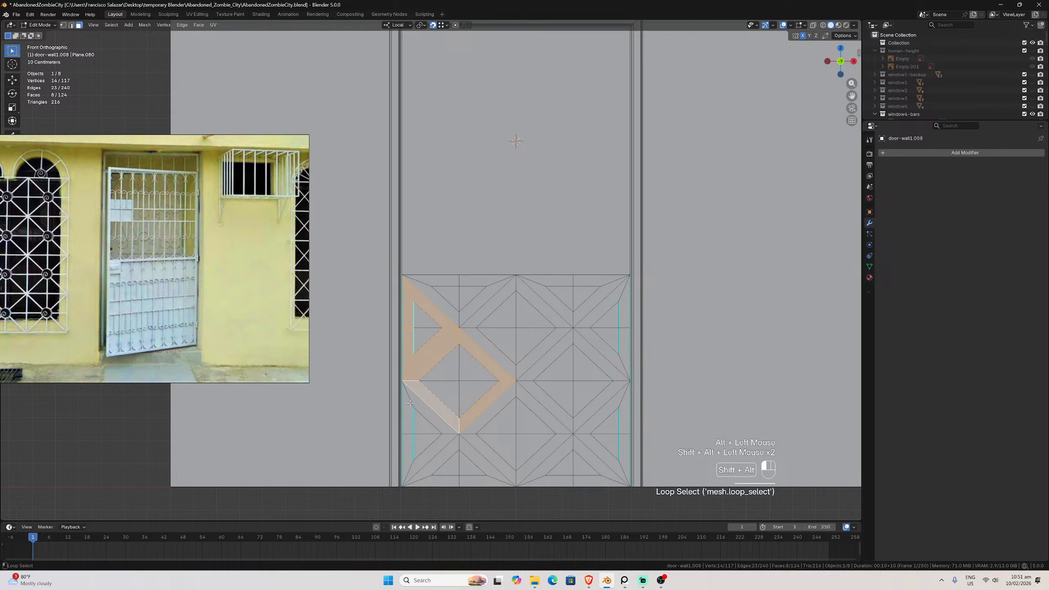
alt+shift+click(460, 432)
alt+shift+click(460, 441)
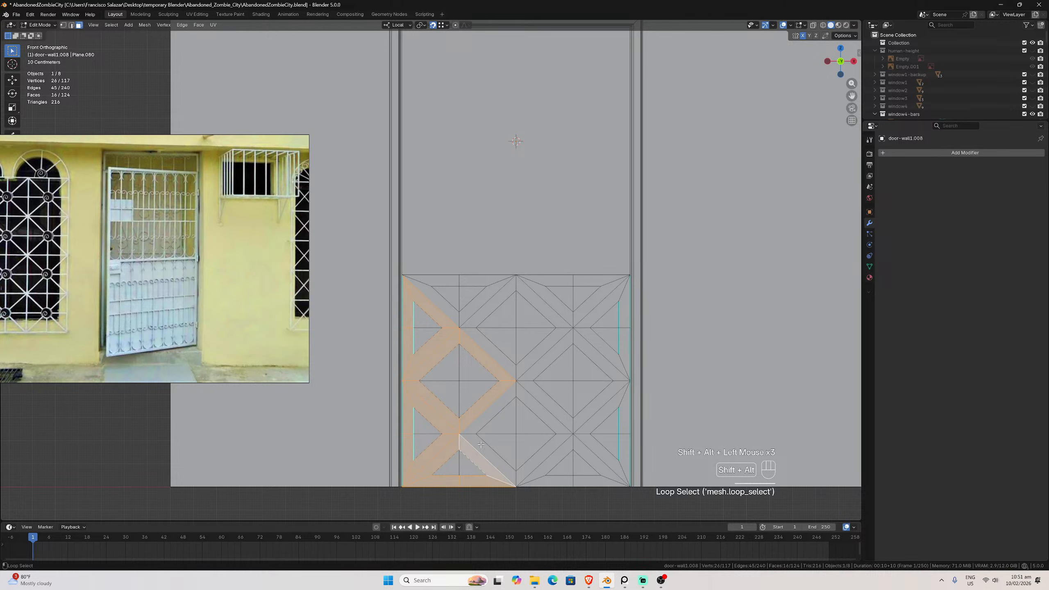
Extend the selection to the bar face rings around the remaining diamonds and edge triangles of the lower panel
alt+shift+click(478, 438)
alt+shift+click(543, 478)
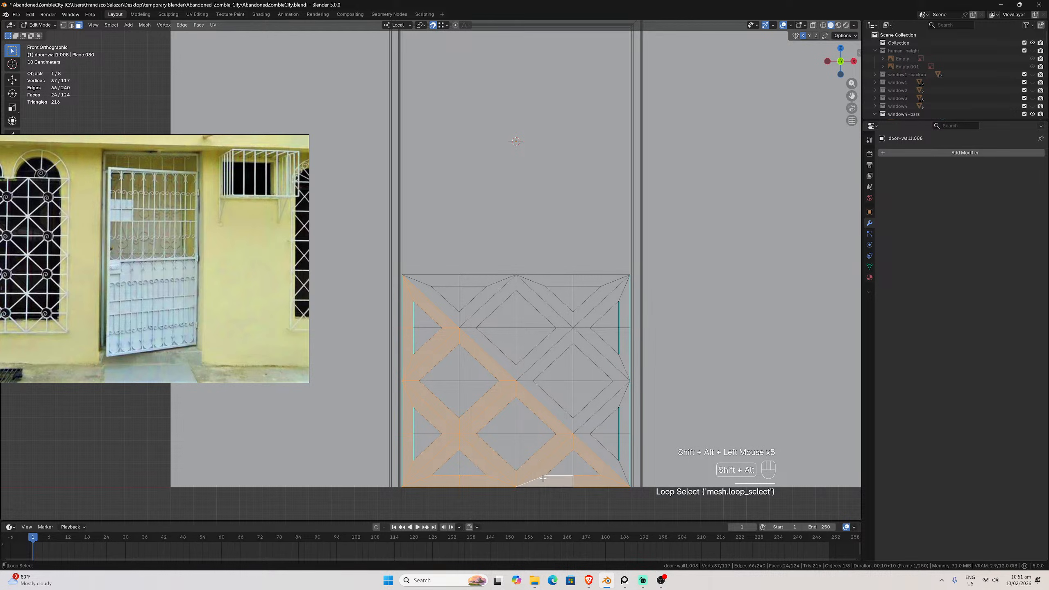
alt+shift+click(582, 434)
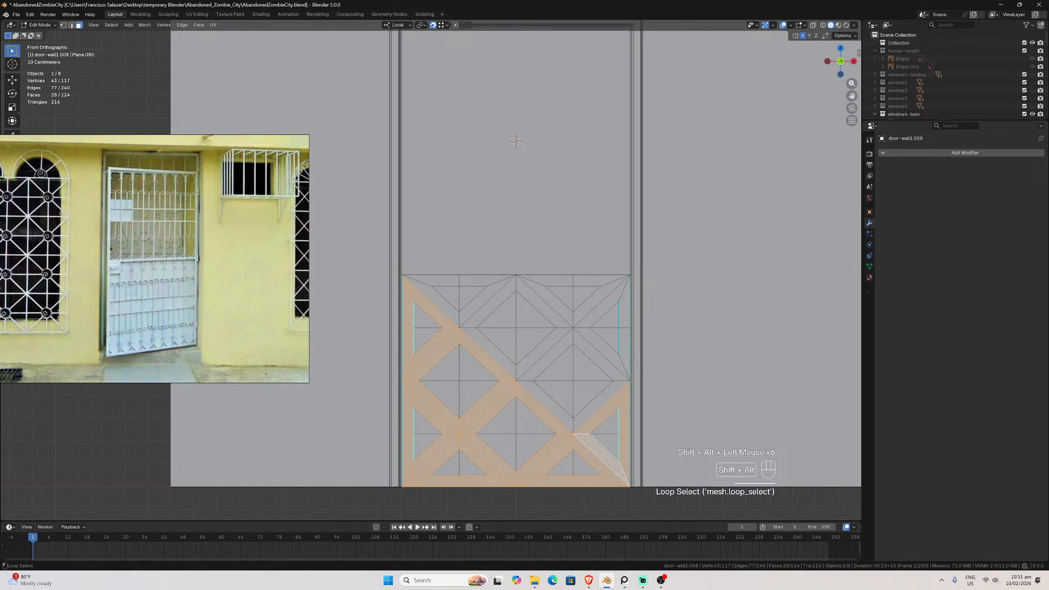
alt+shift+click(566, 409)
alt+shift+click(514, 367)
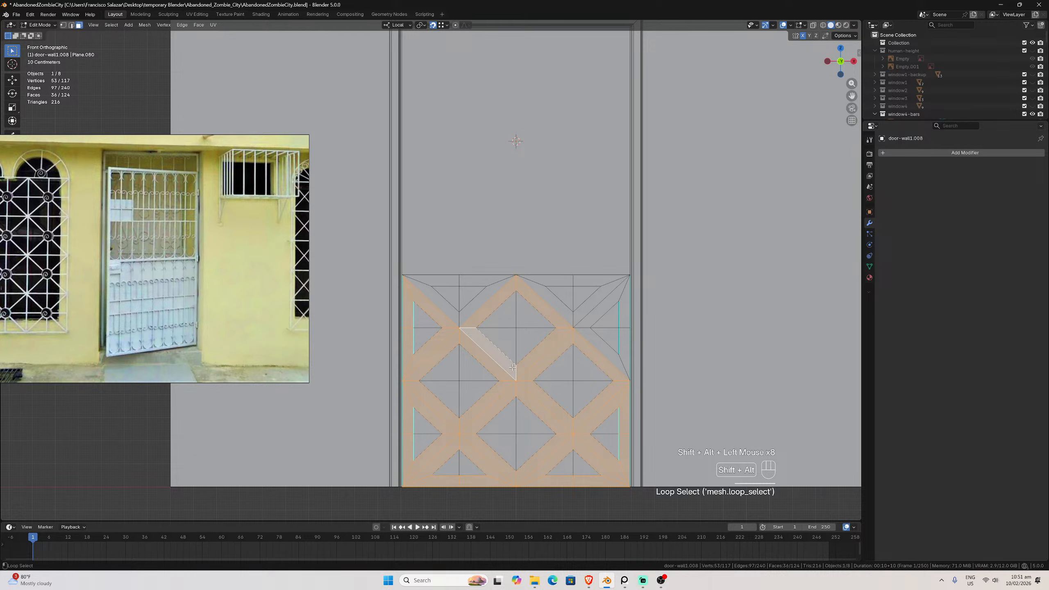
alt+shift+click(577, 322)
alt+shift+click(587, 338)
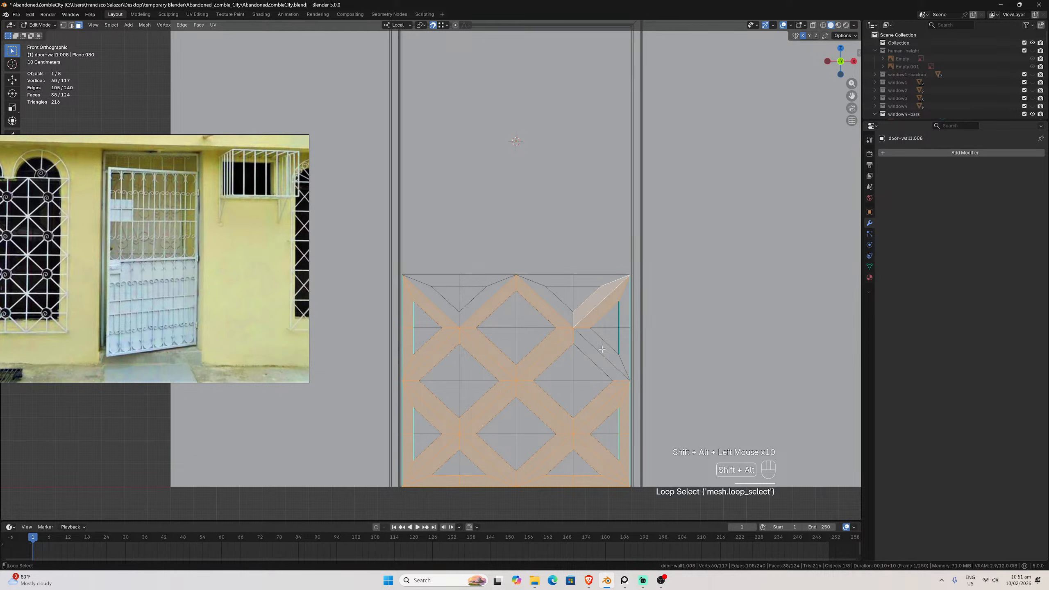
alt+shift+click(624, 361)
alt+shift+click(620, 383)
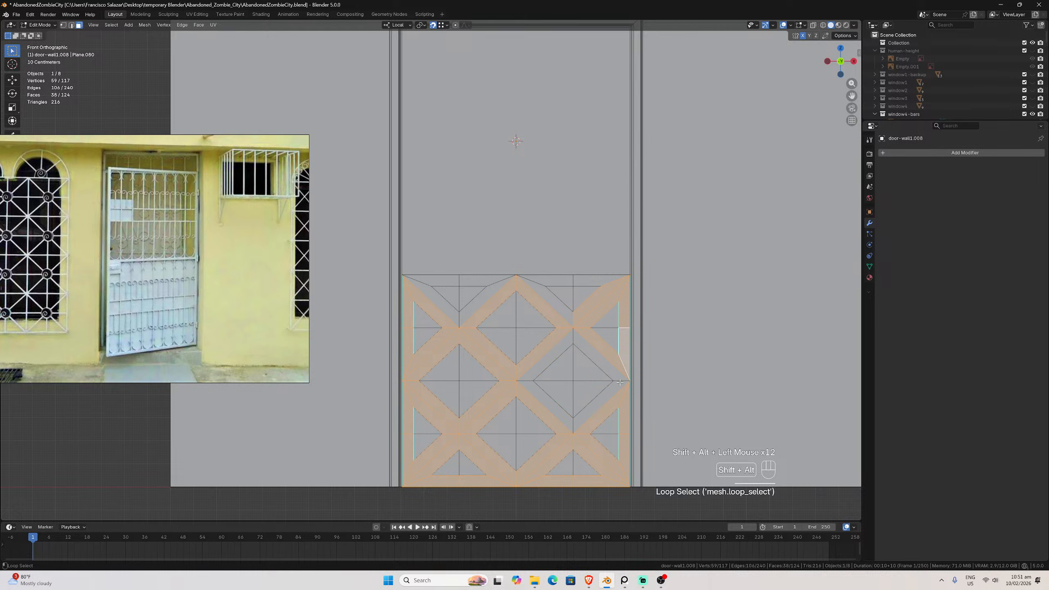
alt+shift+click(620, 382)
alt+shift+click(572, 311)
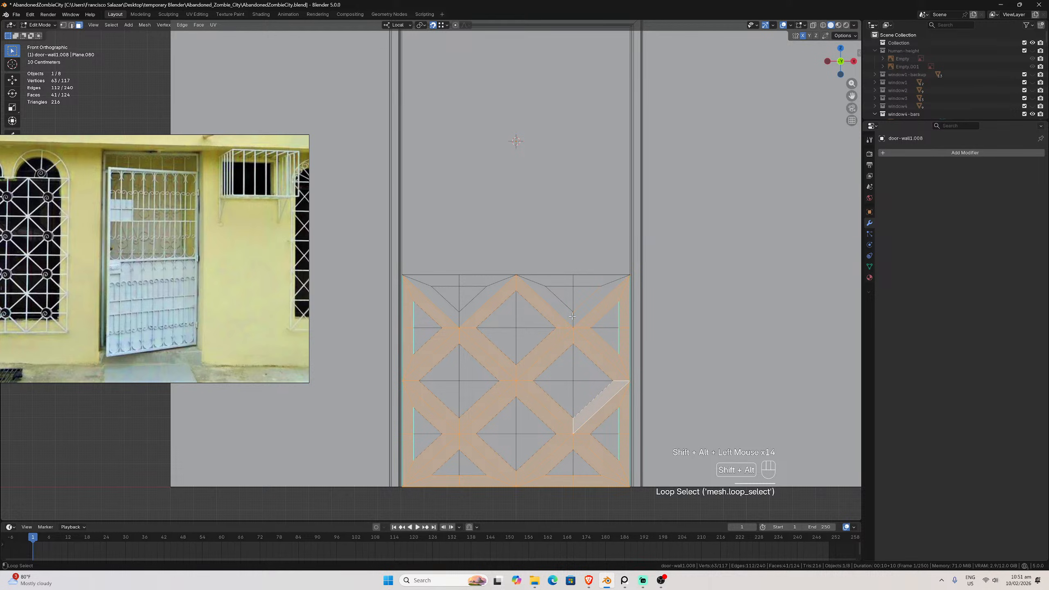
alt+shift+click(572, 316)
alt+shift+click(494, 285)
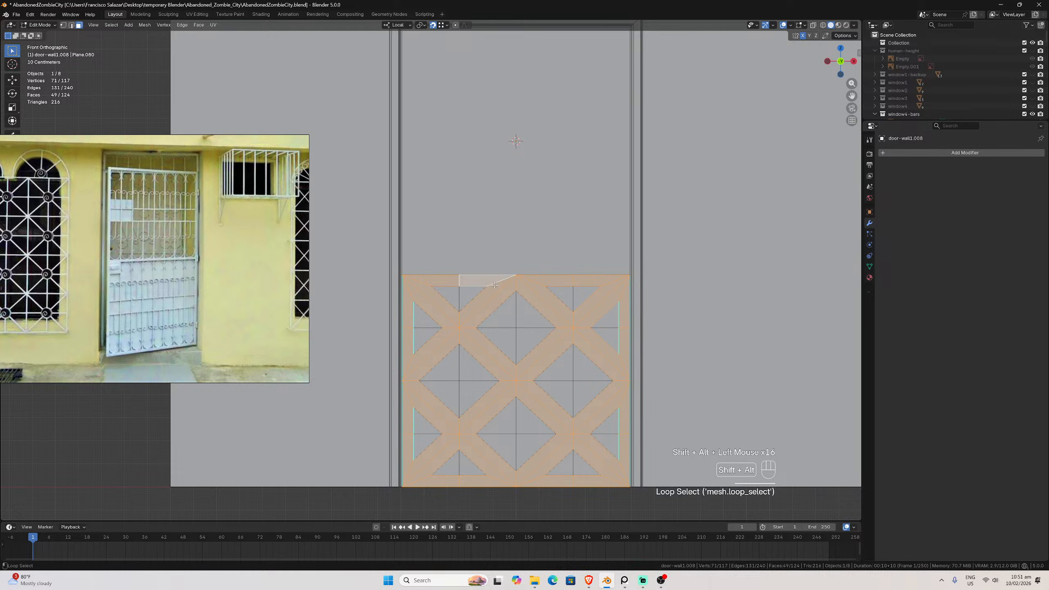
scroll(537, 326, up, 1)
scroll(541, 326, down, 1)
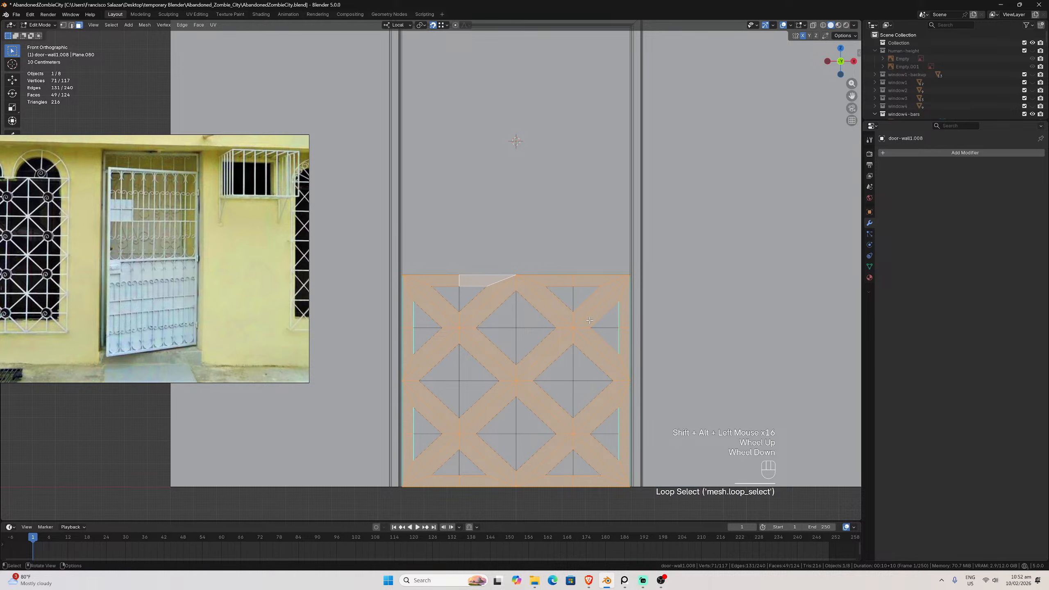
Try to inset the selected bar faces, and undo the inset
key(i)
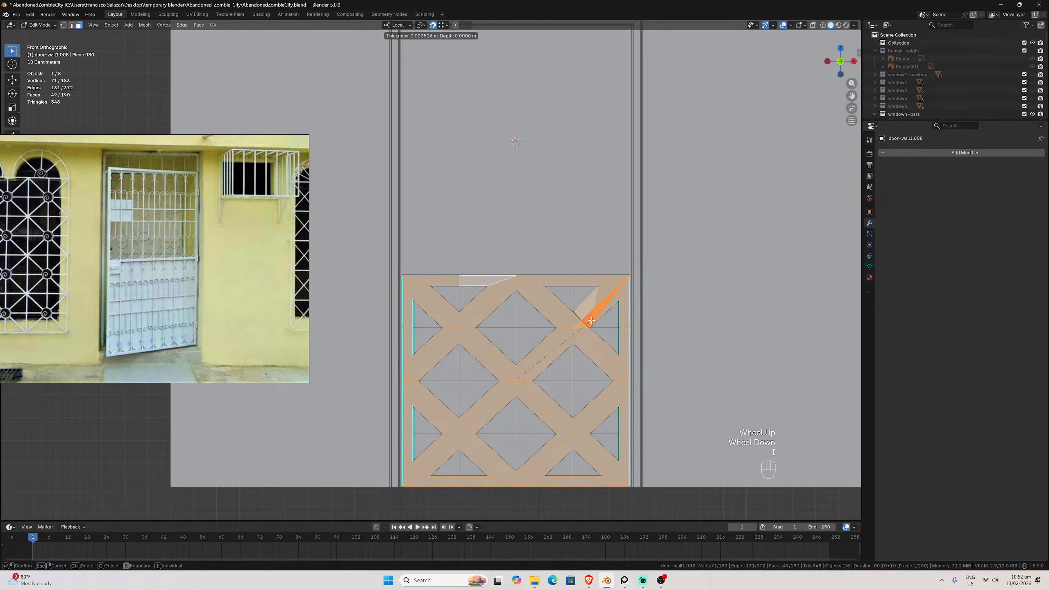
click(591, 320)
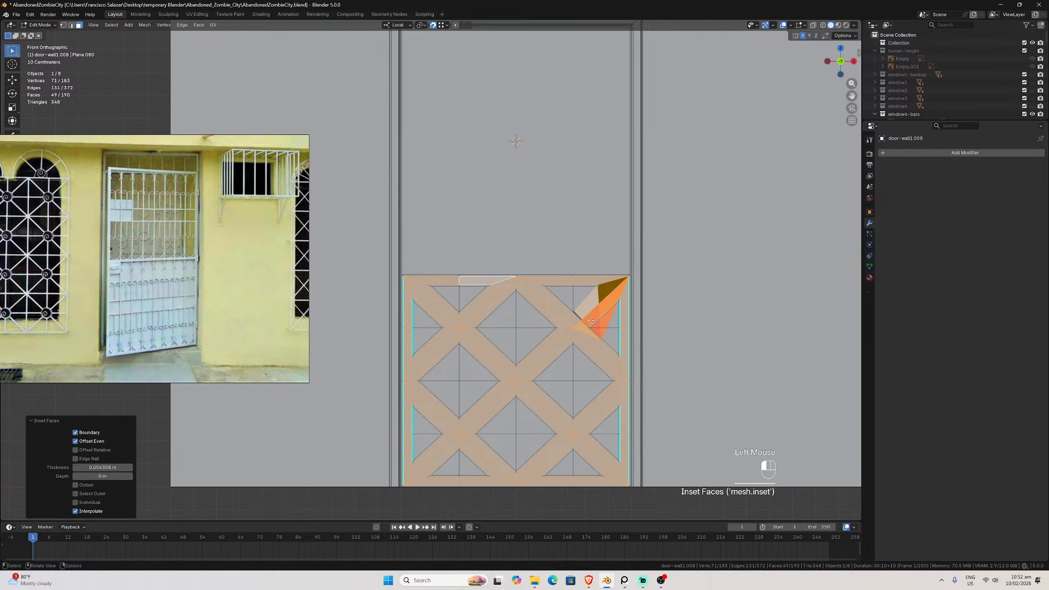
key(ctrl+z)
Recess the two faces of the upper right-edge triangle by extruding them along local Y, and save the file
middle_drag(598, 318, 541, 323)
click(555, 341)
shift+click(565, 362)
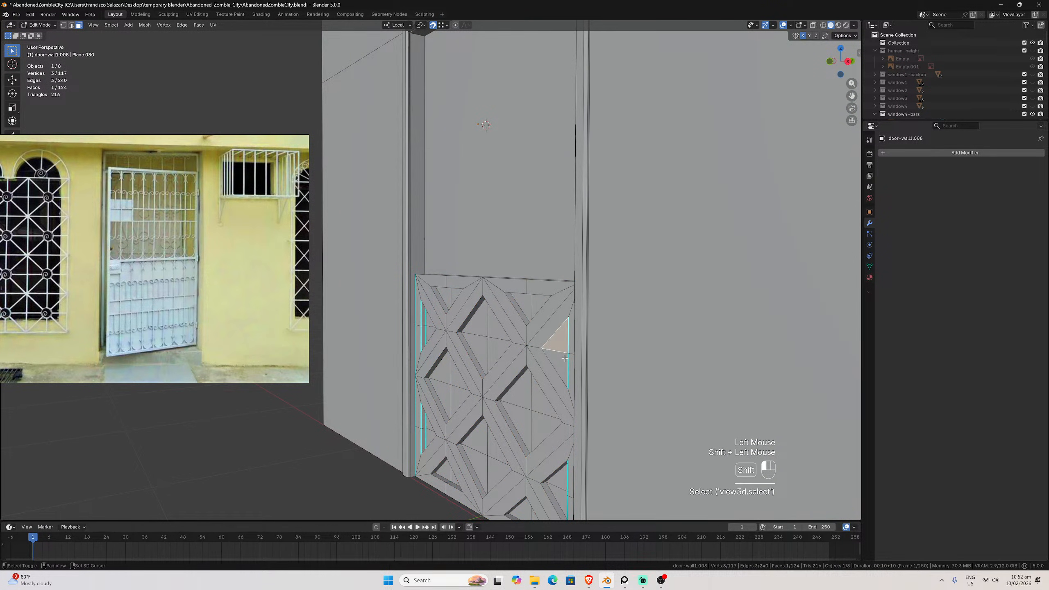
middle_drag(564, 362, 578, 368)
scroll(589, 373, up, 2)
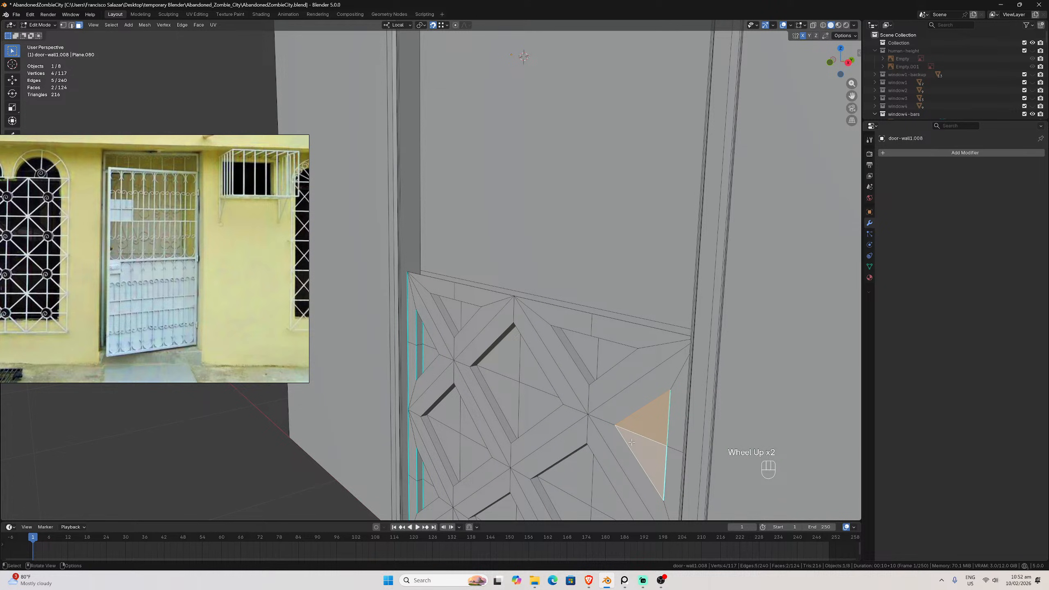
key(e)
key(y)
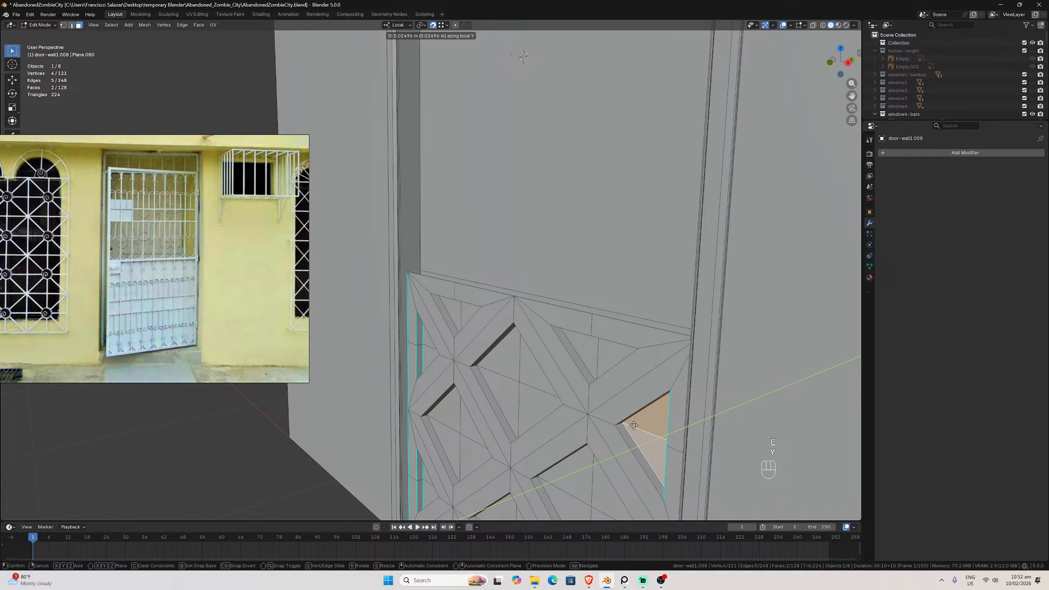
click(593, 377)
middle_drag(592, 377, 619, 397)
scroll(617, 392, down, 2)
scroll(618, 396, up, 1)
click(615, 400)
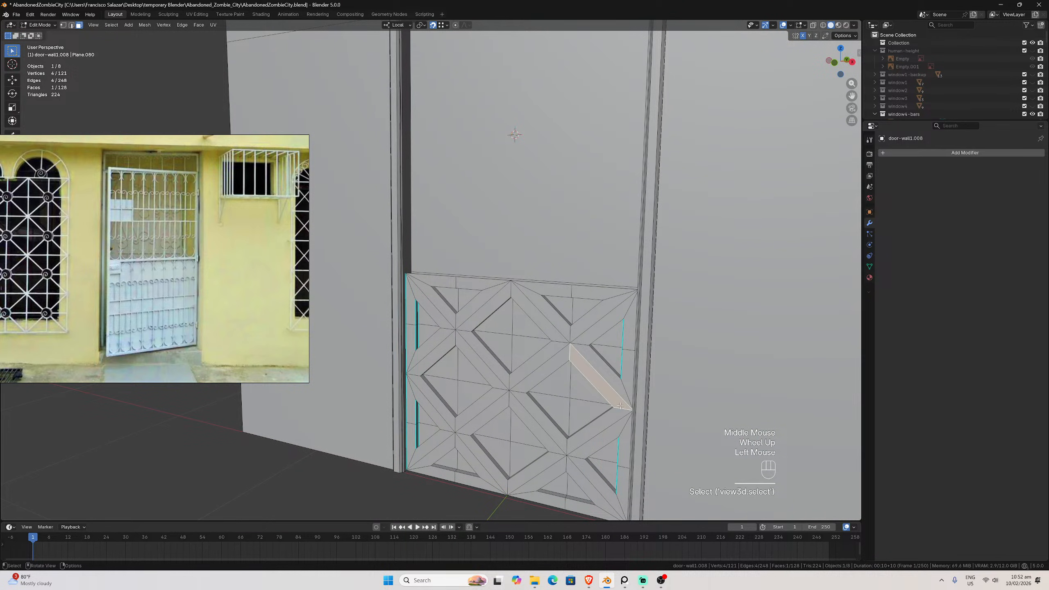
key(ctrl+s)
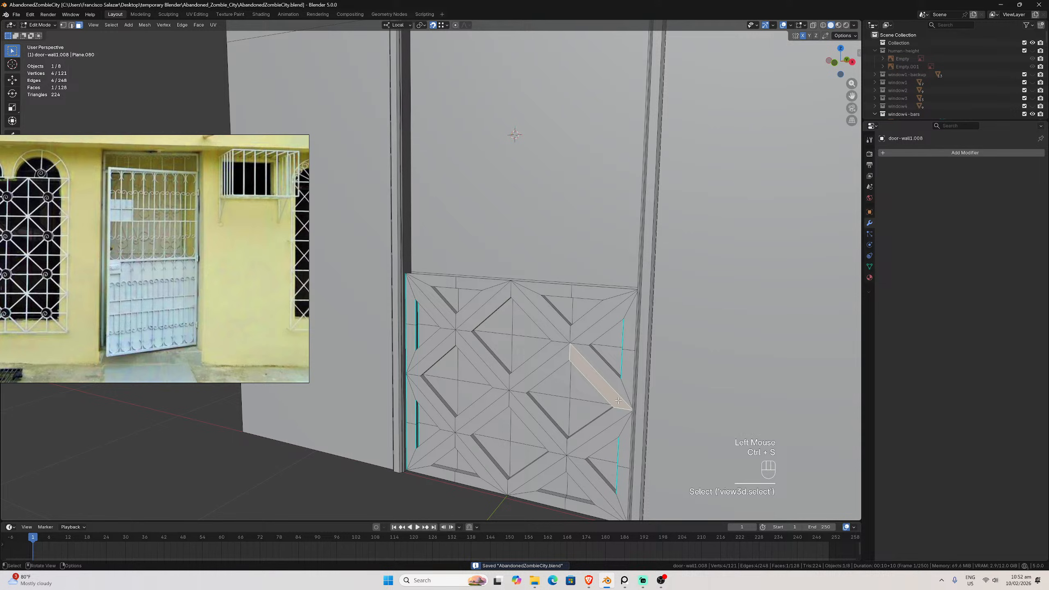
click(626, 407)
alt+shift+click(624, 410)
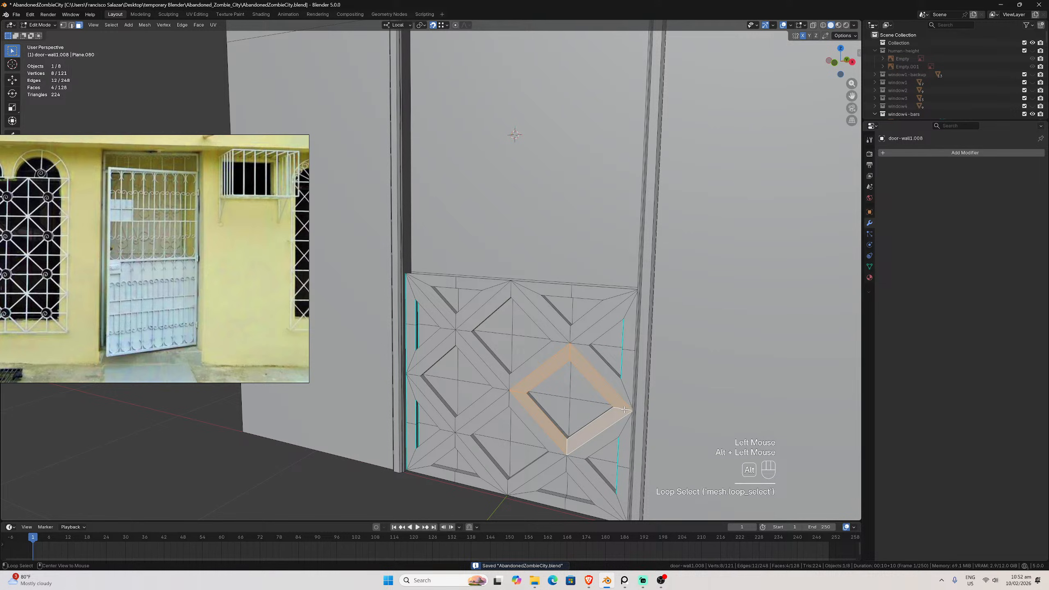
alt+shift+click(537, 416)
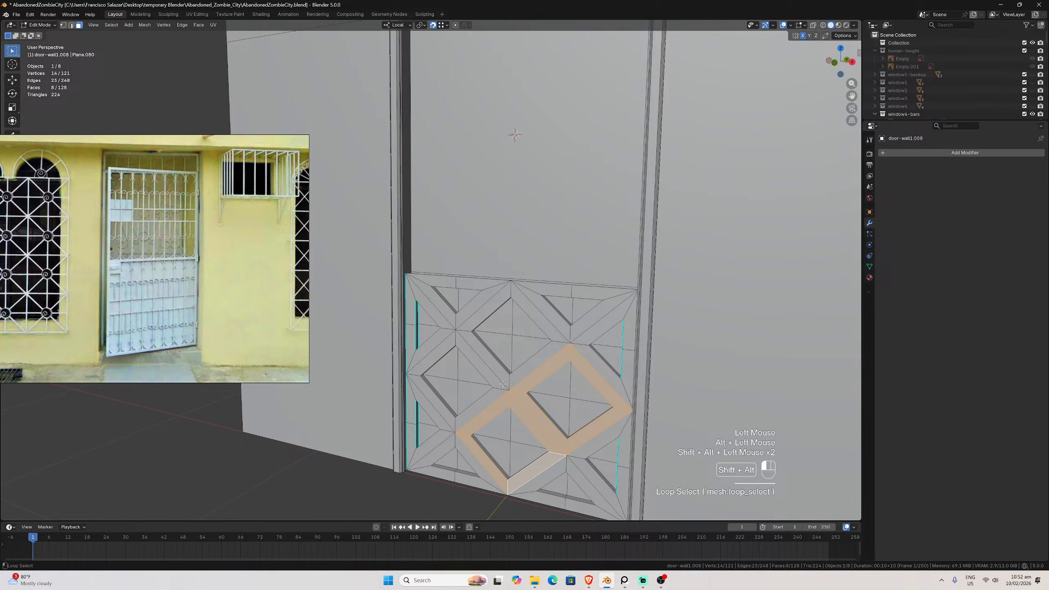
alt+shift+click(509, 389)
click(516, 407)
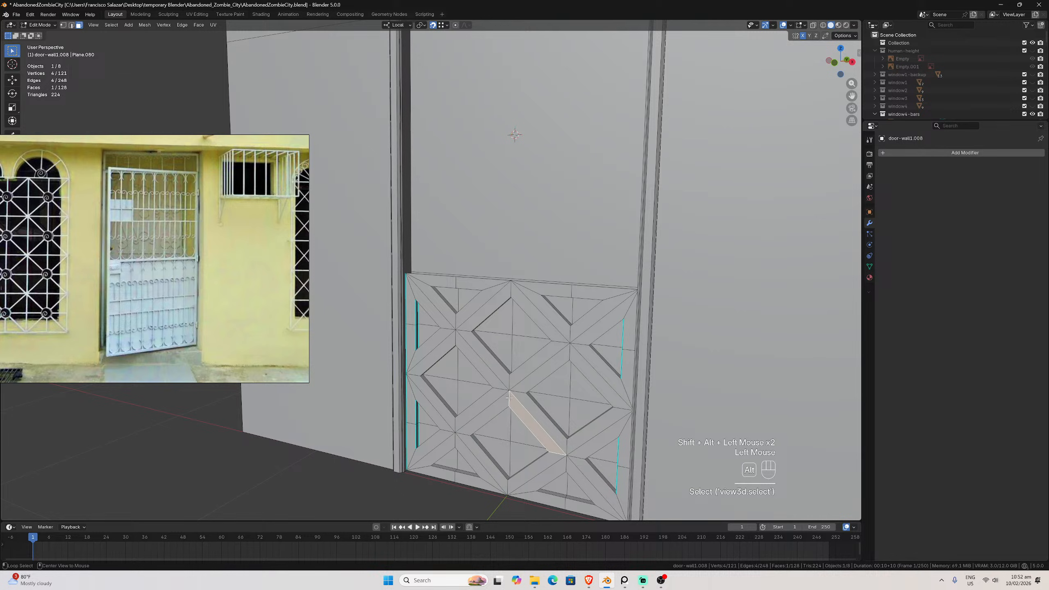
Select the bar face rings around the four central diamonds of the lower panel
alt+click(519, 394)
alt+shift+click(545, 407)
alt+shift+click(479, 364)
alt+shift+click(537, 362)
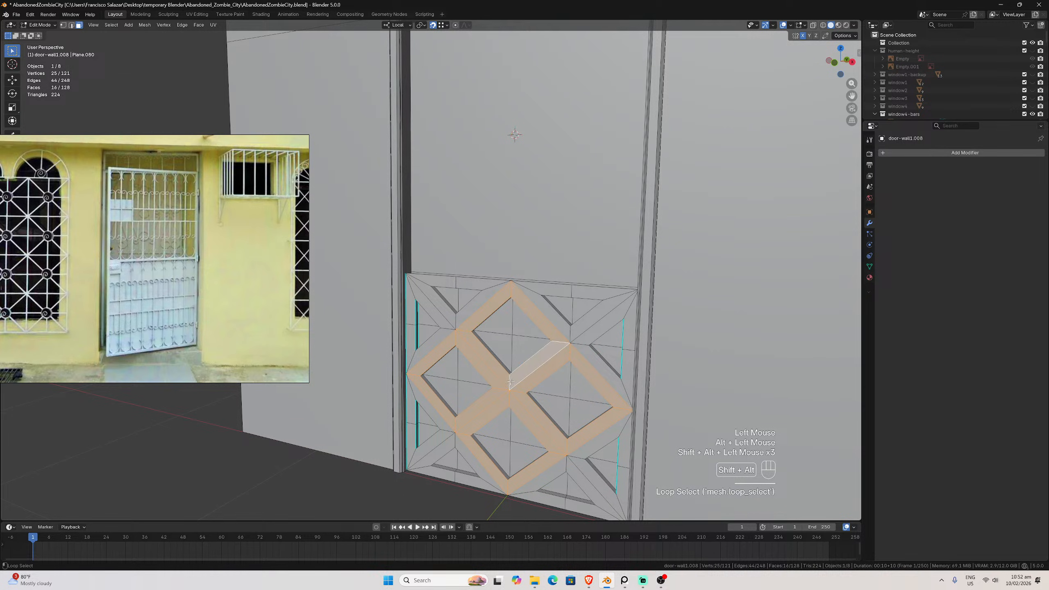
Add the bar face rings around all eight triangles along the panel's edges to the selection
alt+shift+click(538, 294)
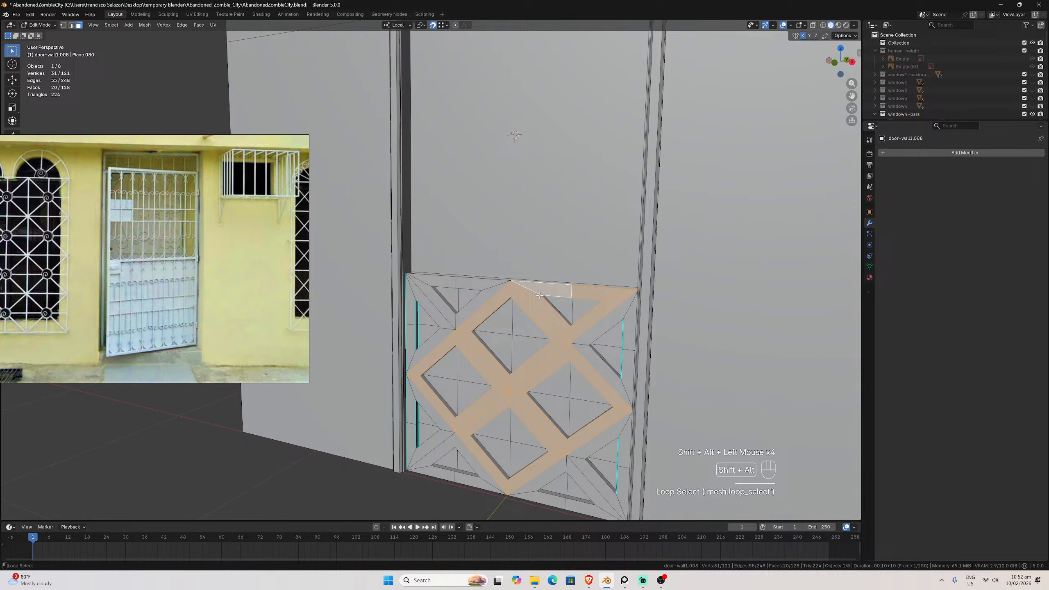
alt+shift+click(630, 325)
alt+shift+click(618, 501)
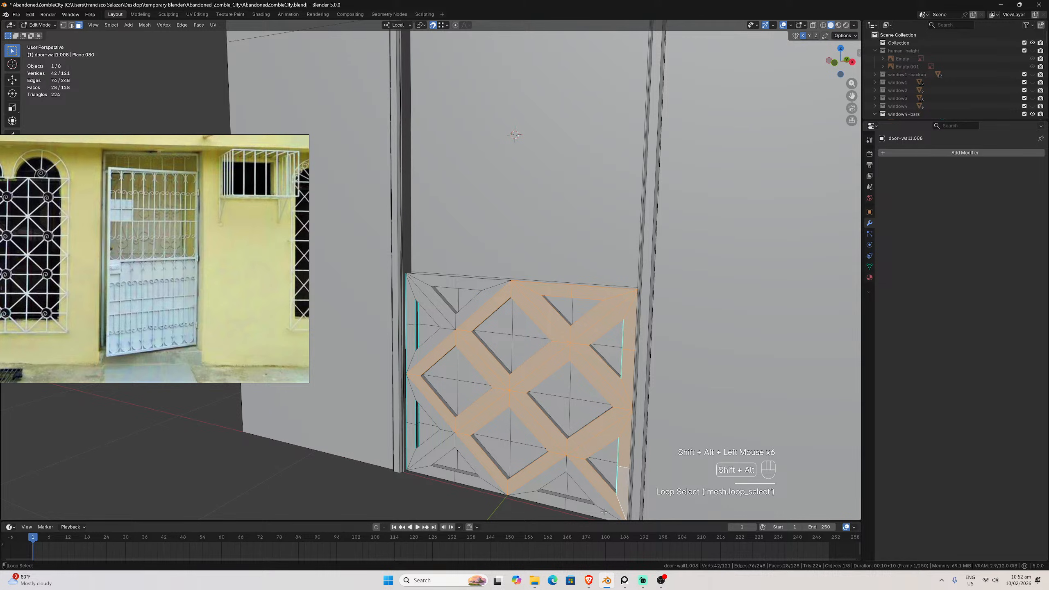
alt+shift+click(603, 511)
alt+shift+click(441, 455)
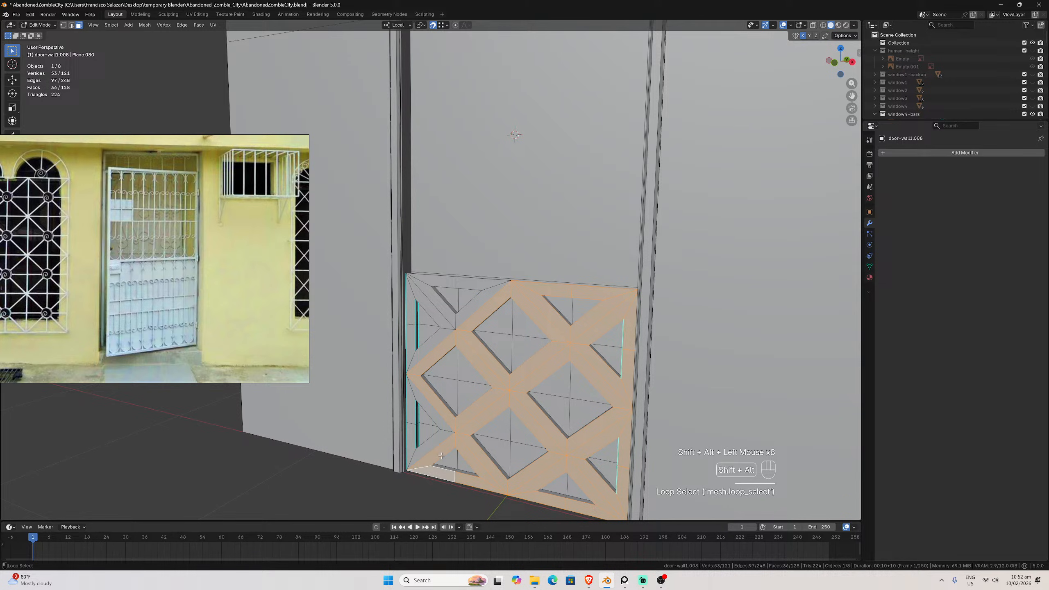
alt+shift+click(413, 451)
alt+shift+click(413, 354)
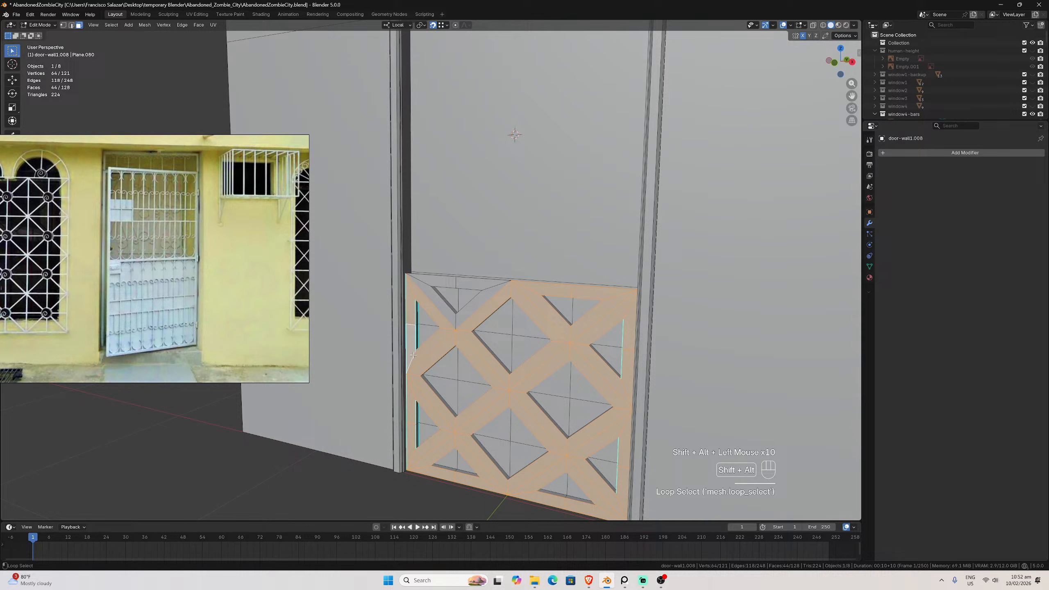
alt+shift+click(454, 326)
In front view, inset the selected bar faces with a thickness of 0.0075 m
key(KP_1)
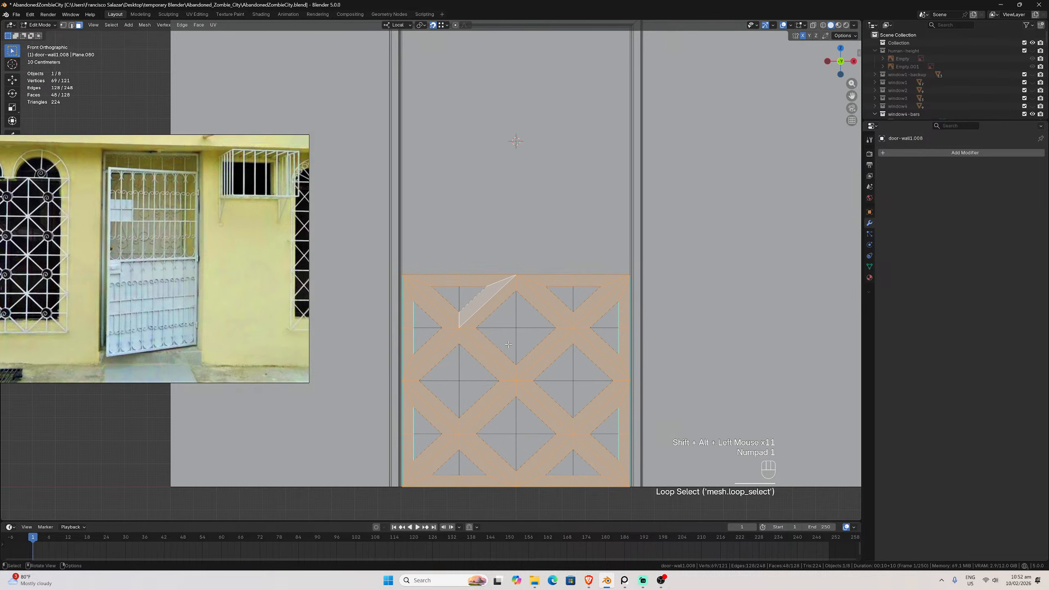
key(i)
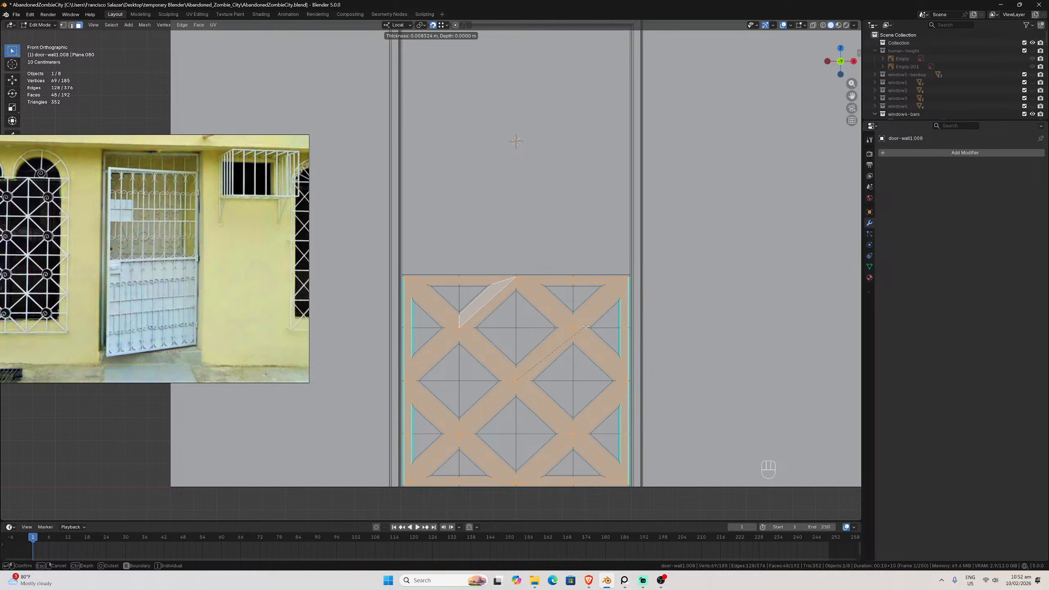
click(586, 326)
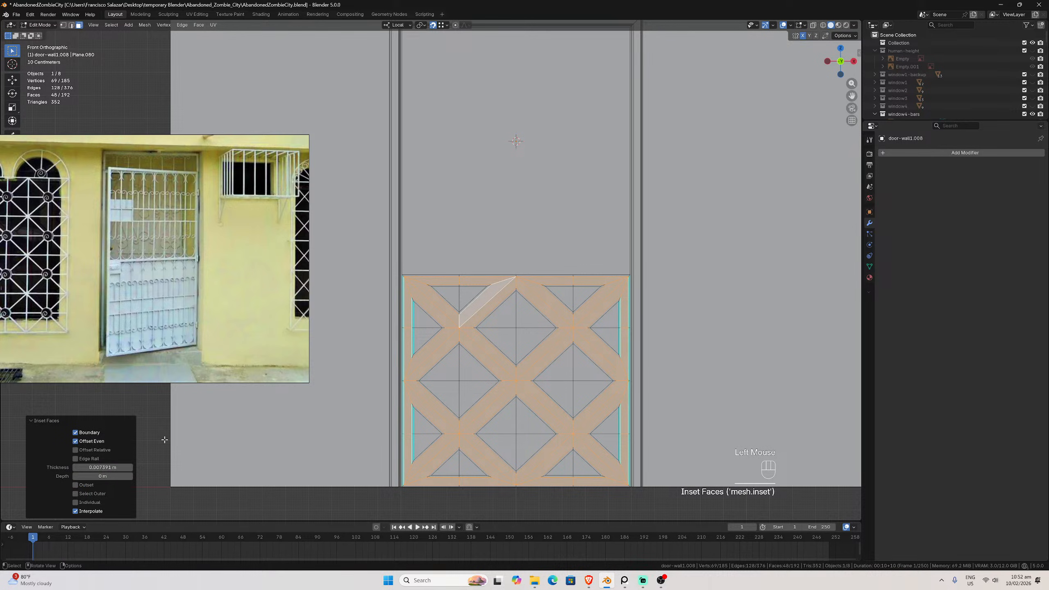
double_click(87, 467)
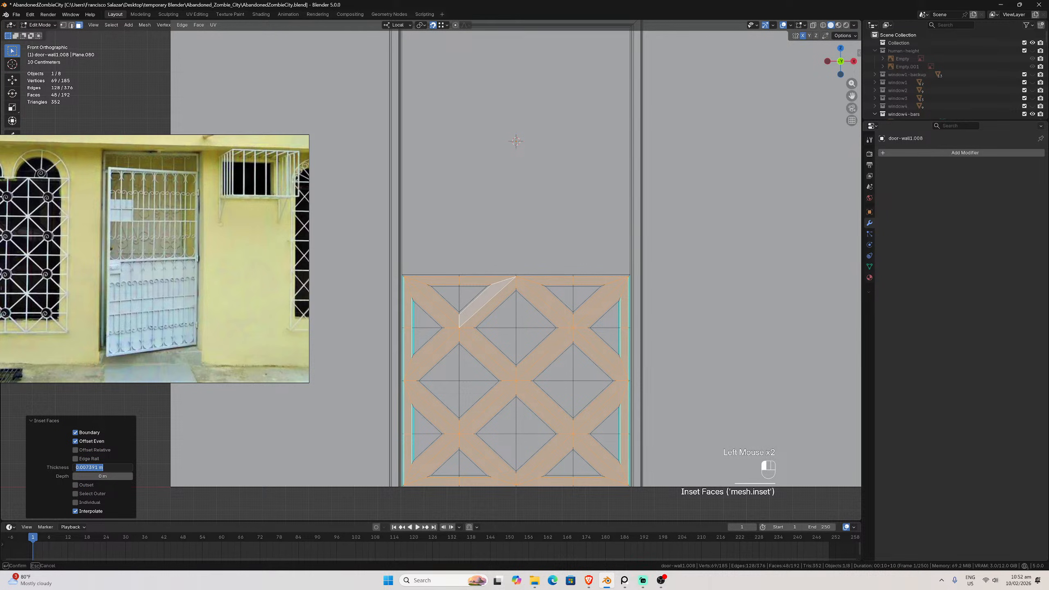
text(0.005)
key(Return)
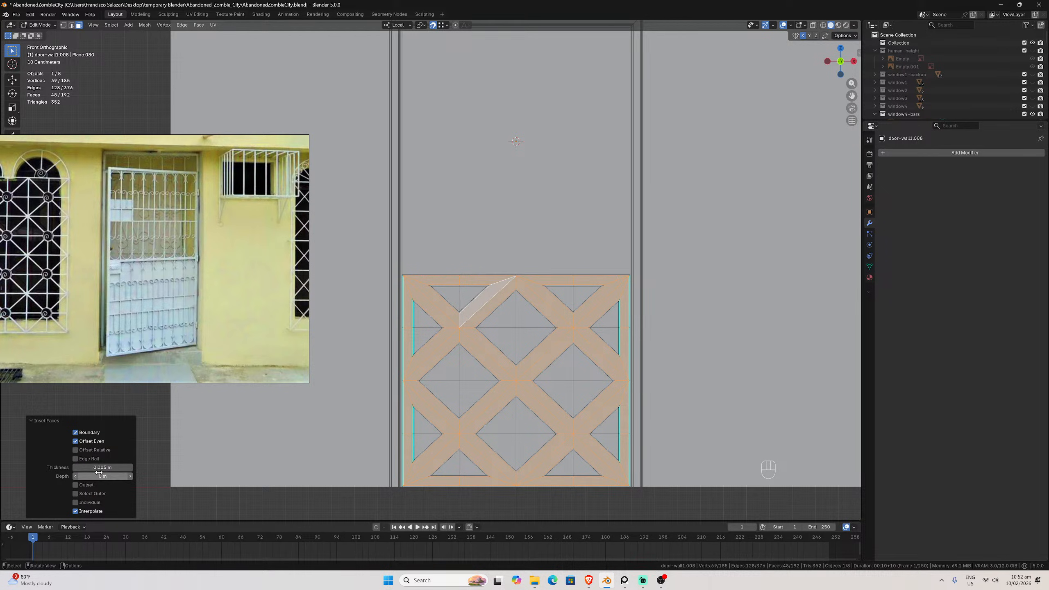
click(97, 468)
click(86, 467)
text(7)
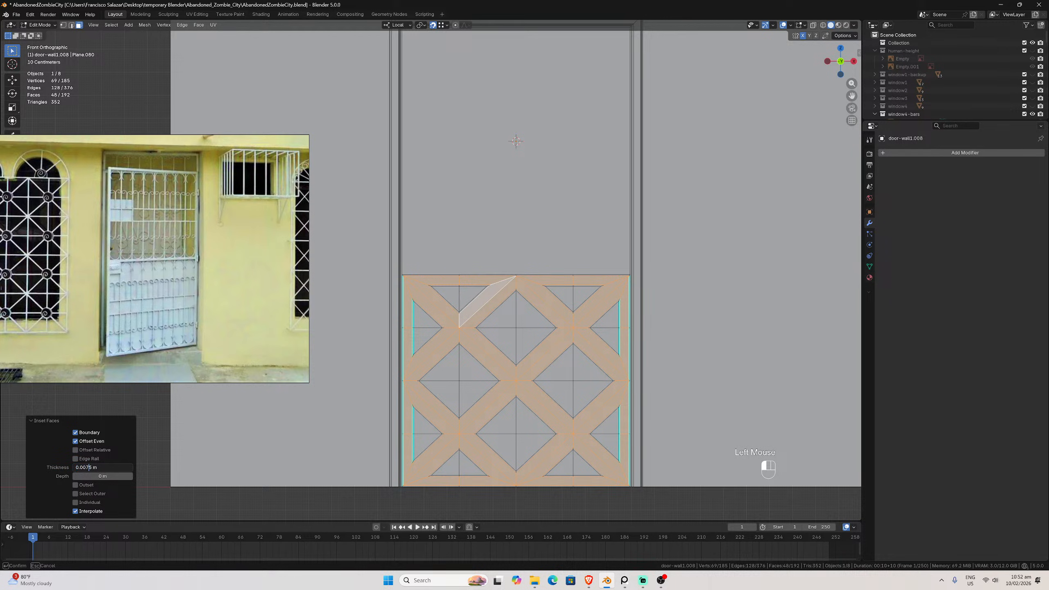
key(Return)
Extrude the inset bar faces about -0.006 m along local Y
scroll(587, 284, up, 1)
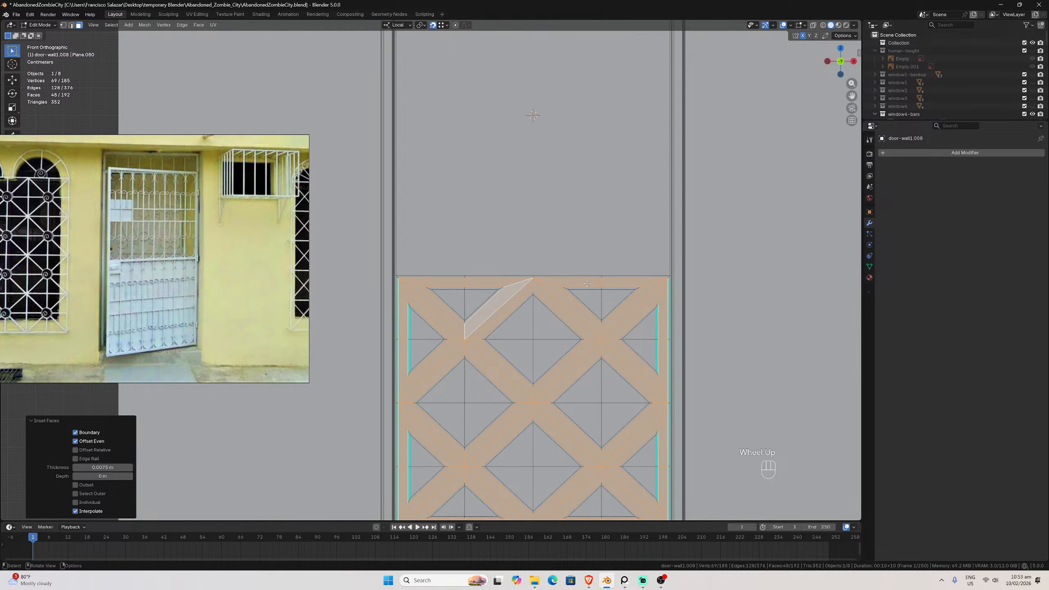
drag(851, 96, 822, 4)
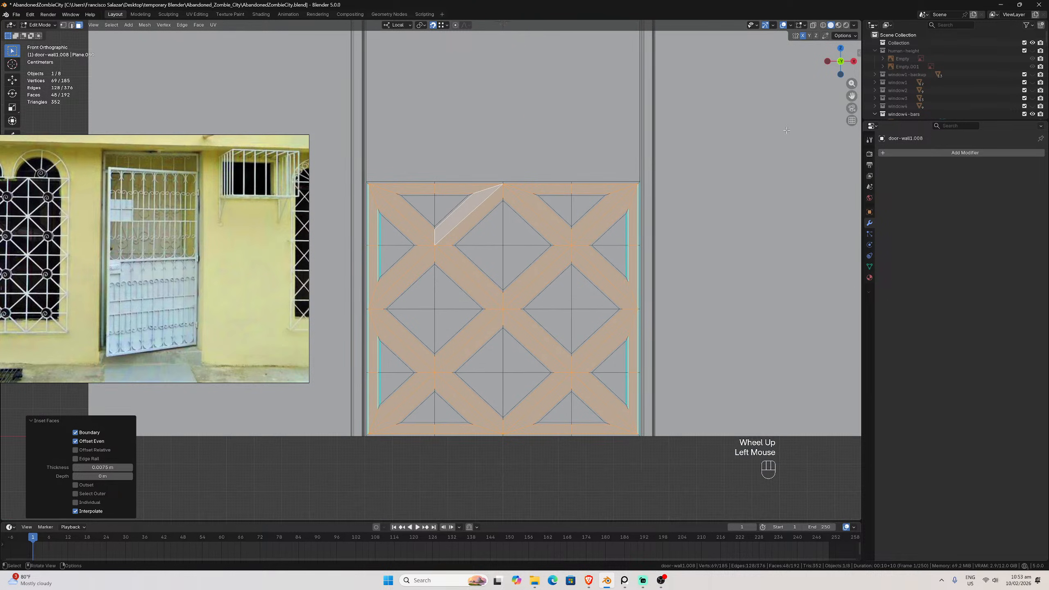
middle_drag(517, 276, 536, 339)
scroll(528, 298, up, 2)
scroll(531, 376, up, 1)
middle_drag(574, 466, 583, 475)
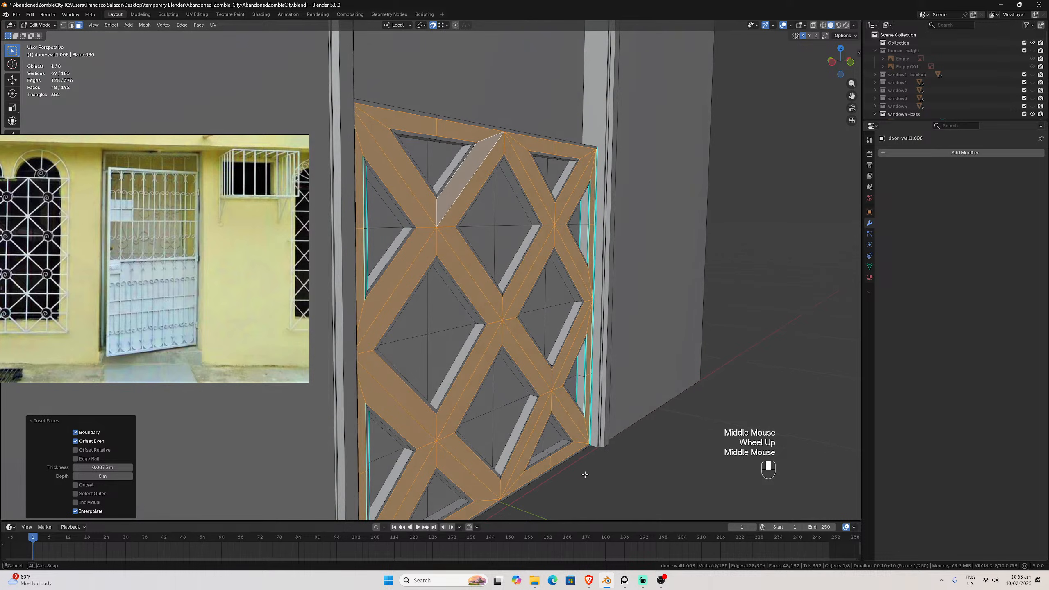
key(e)
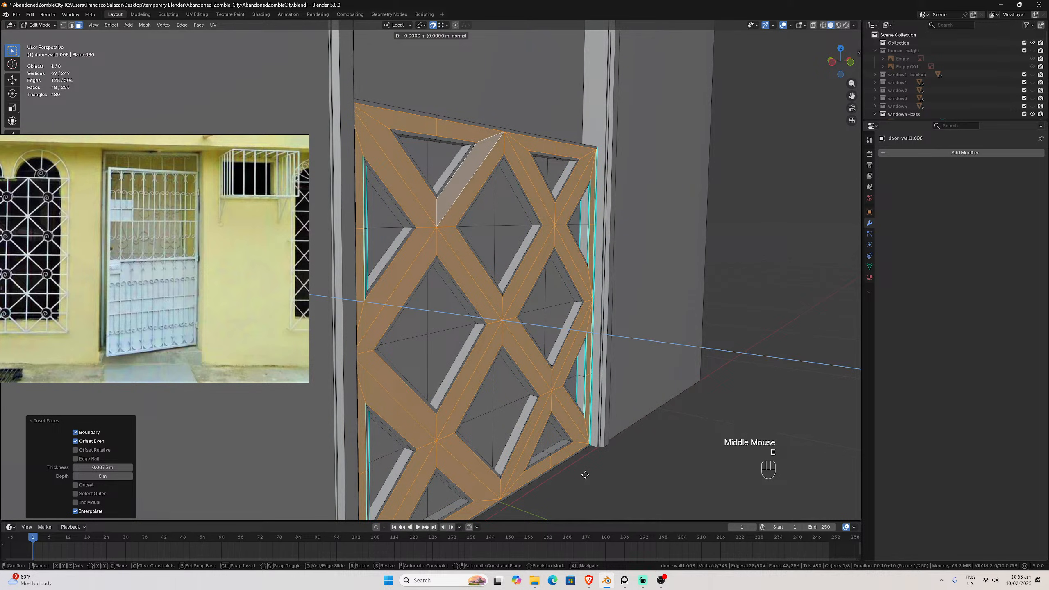
key(y)
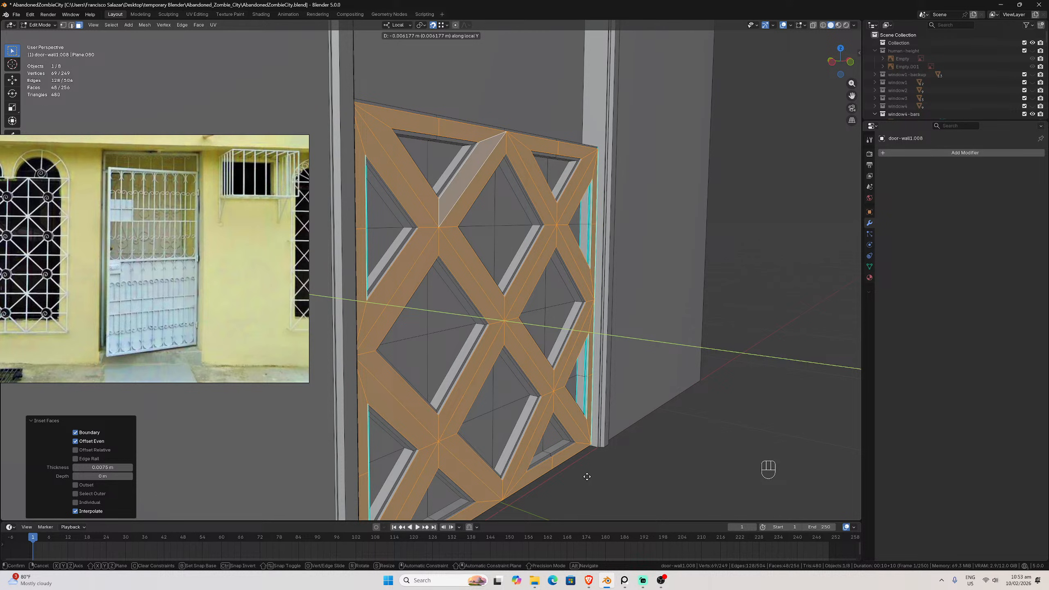
click(587, 477)
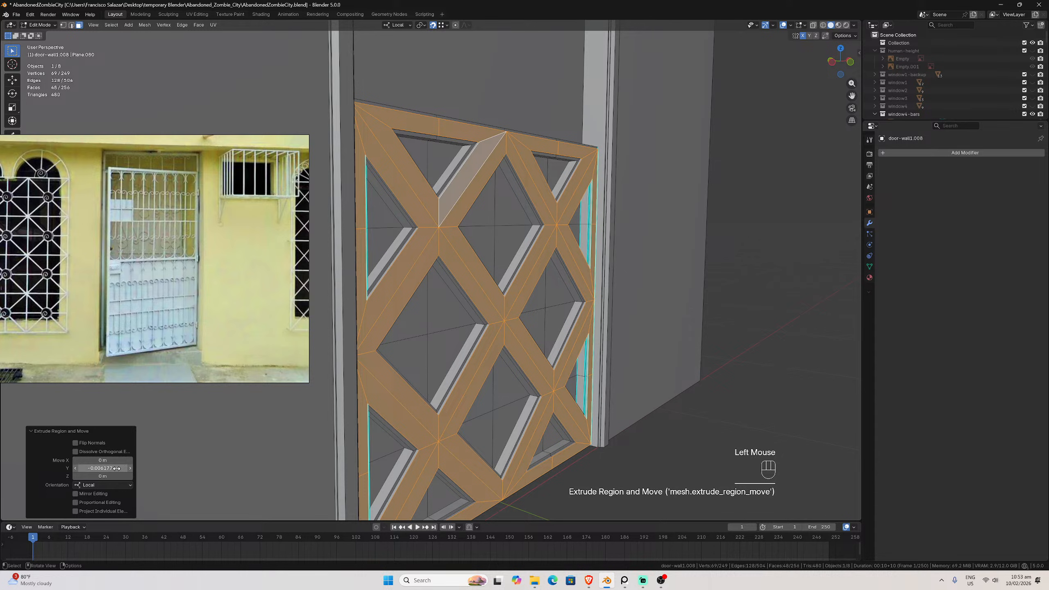
Set the bar face extrusion to -0.005 m along local Y
double_click(102, 467)
text(-0.00)
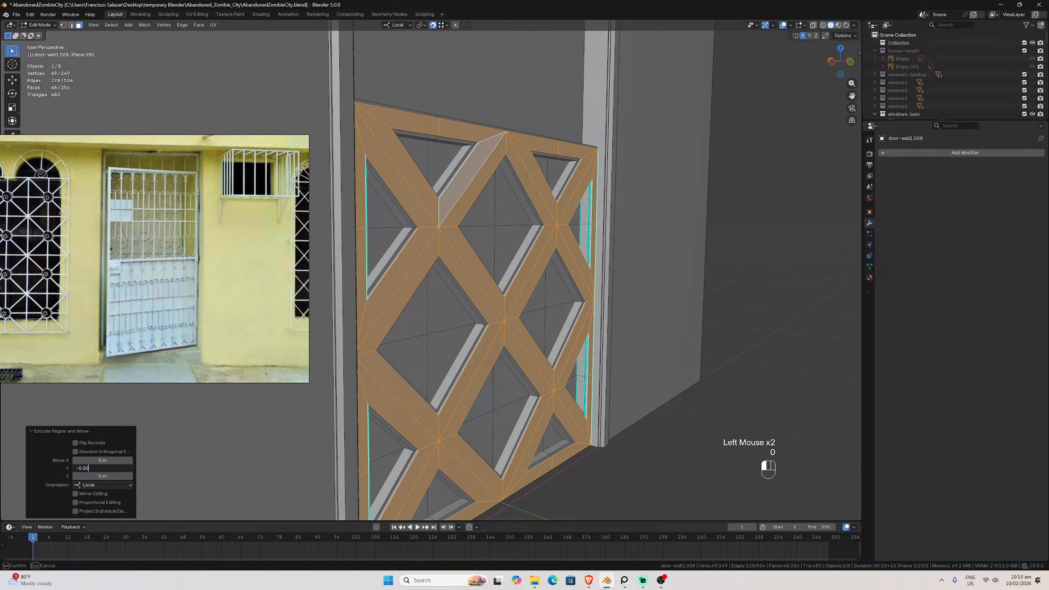
text(5)
key(Return)
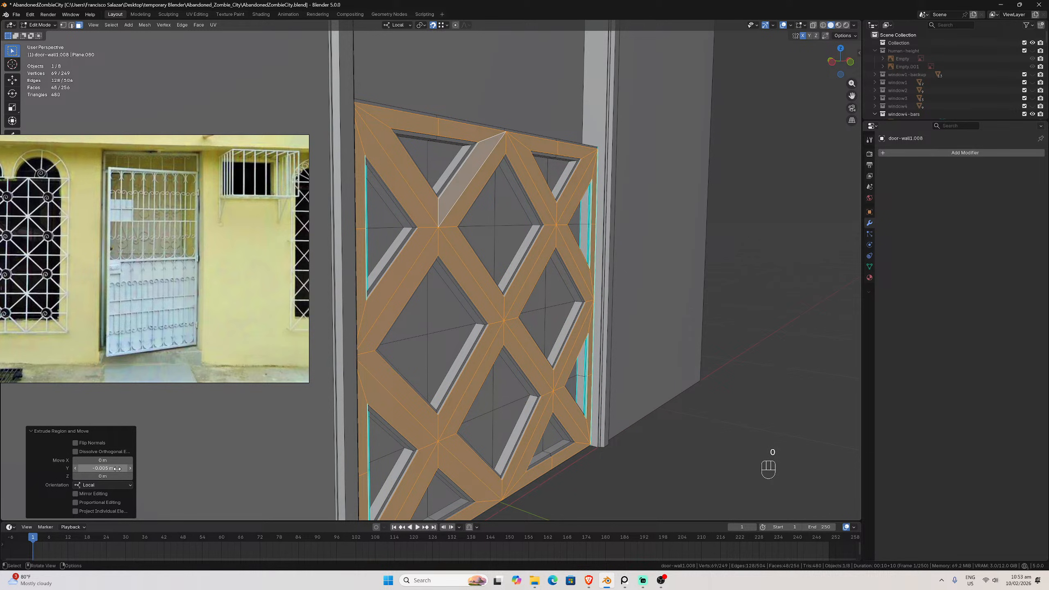
Undo the extrusion of the diamond bar faces while keeping their inset
middle_drag(397, 341, 450, 329)
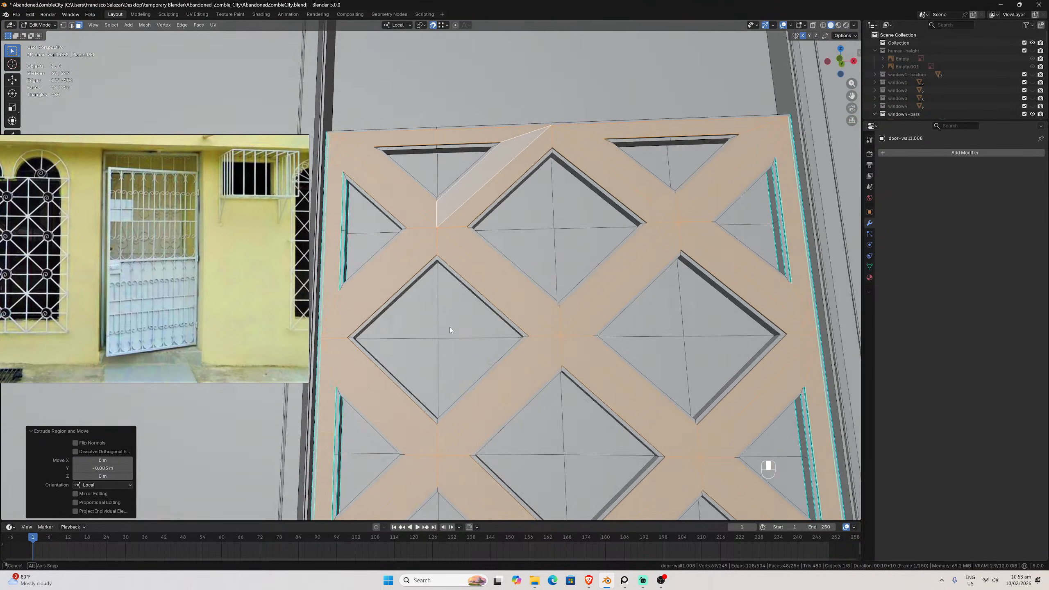
scroll(451, 330, down, 4)
scroll(449, 373, up, 4)
mouse_move(449, 373)
middle_down()
mouse_move(471, 377)
mouse_move(470, 389)
mouse_move(467, 380)
middle_up()
drag(851, 96, 900, 2)
scroll(568, 248, up, 3)
middle_drag(567, 249, 545, 250)
key(KP_1)
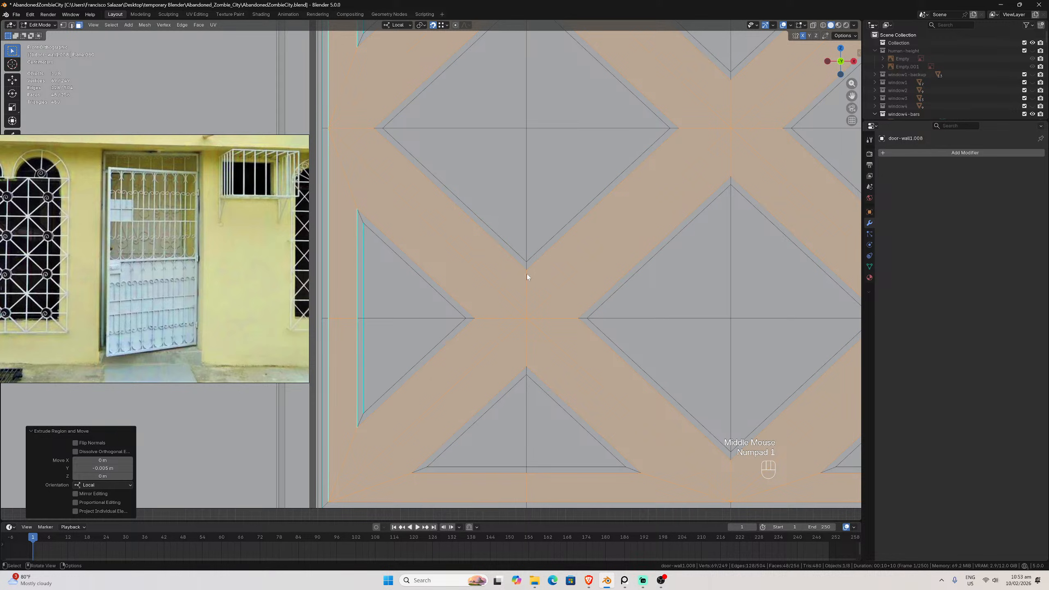
key(ctrl+z)
key(ctrl+z)
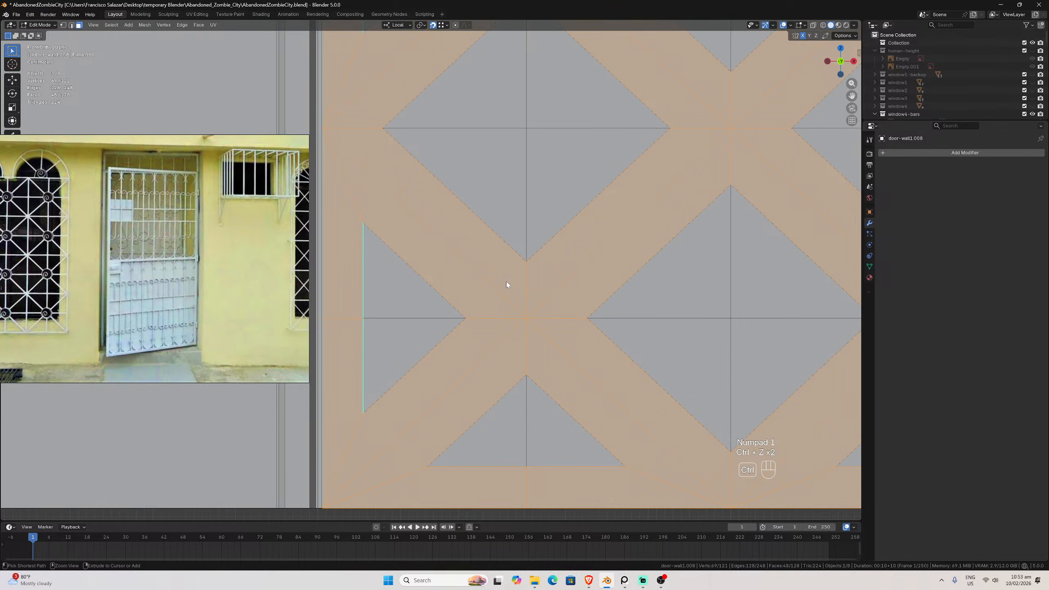
key(ctrl+shift+z)
Undo the remaining inset of the bar faces in the lower door panel
middle_drag(508, 282, 554, 306)
scroll(530, 284, up, 1)
scroll(529, 284, down, 1)
key(KP_1)
scroll(557, 298, up, 1)
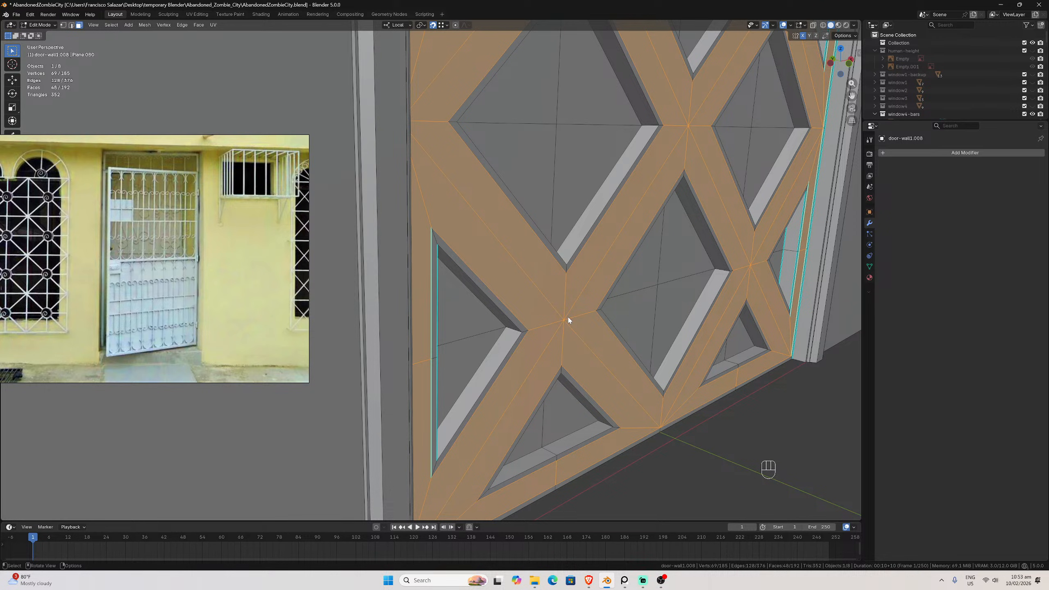
scroll(567, 317, down, 5)
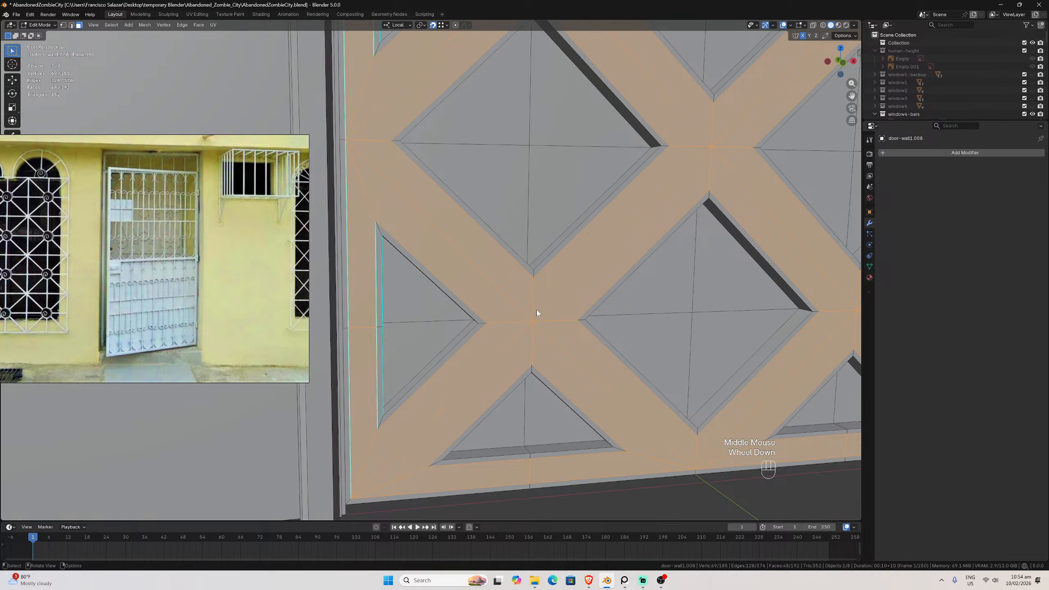
key(KP_1)
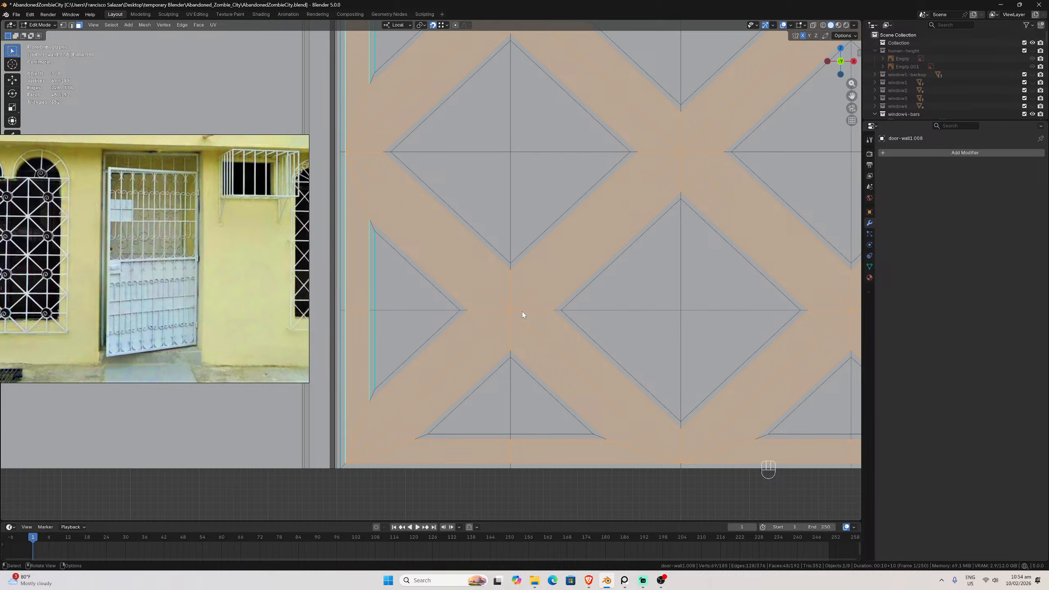
key(ctrl+z)
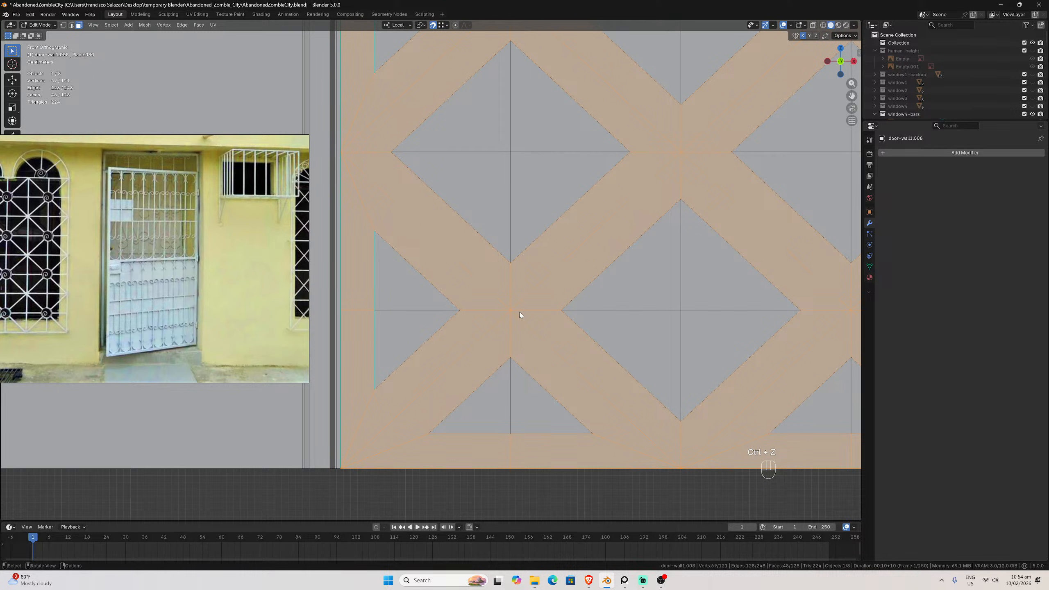
Inset the selected bar faces in front view with a thickness of 0.0025 m
key(i)
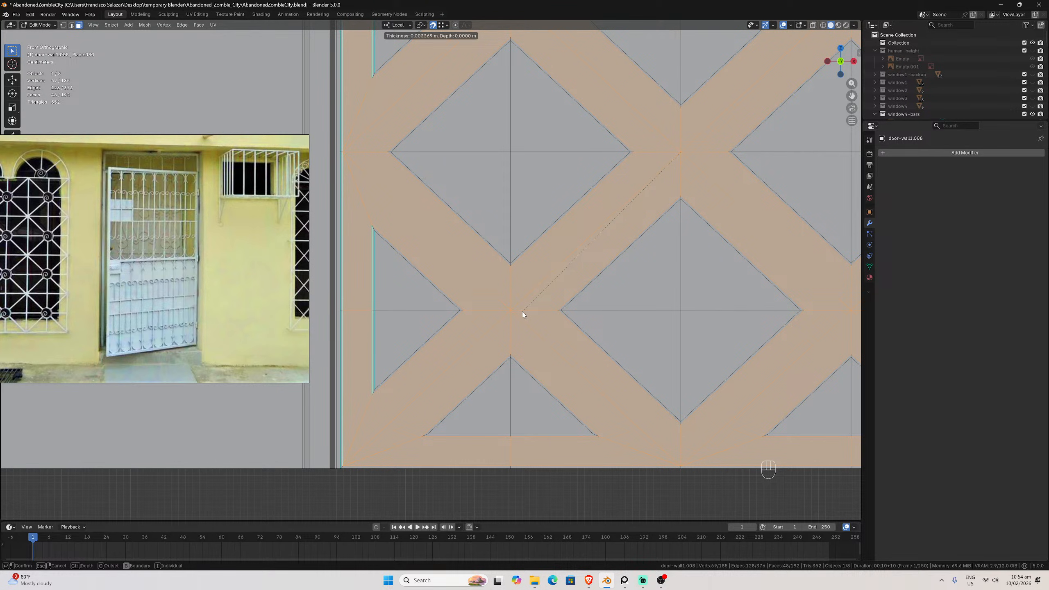
click(523, 314)
double_click(103, 468)
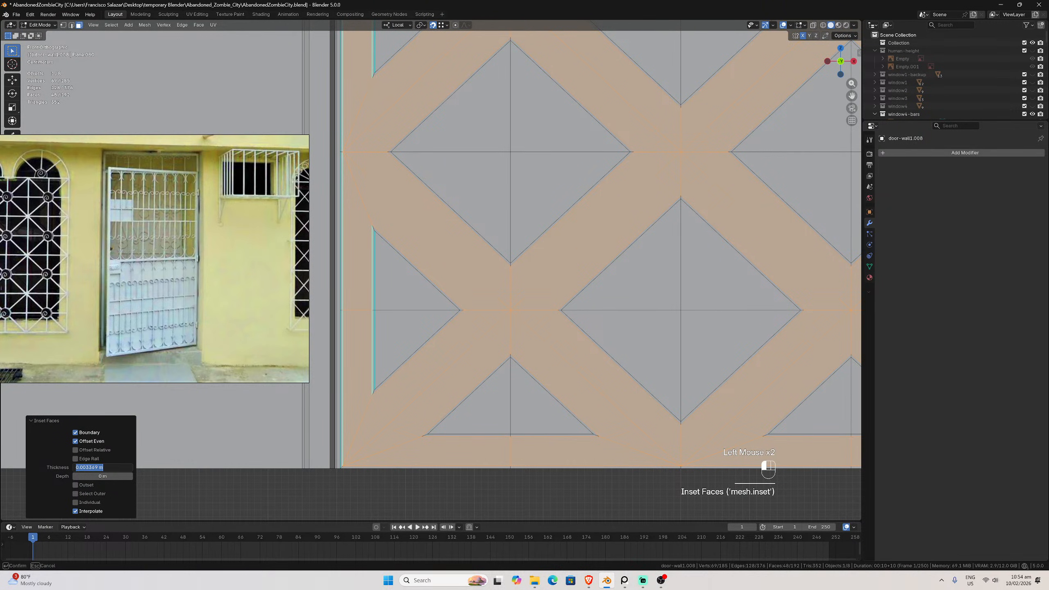
text(0.00)
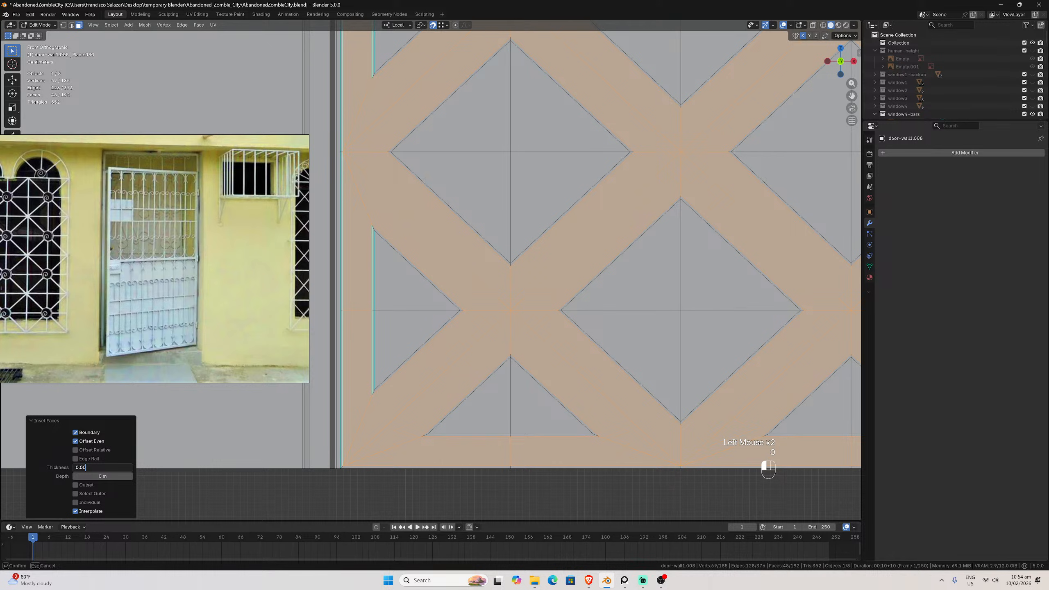
text(25)
key(Return)
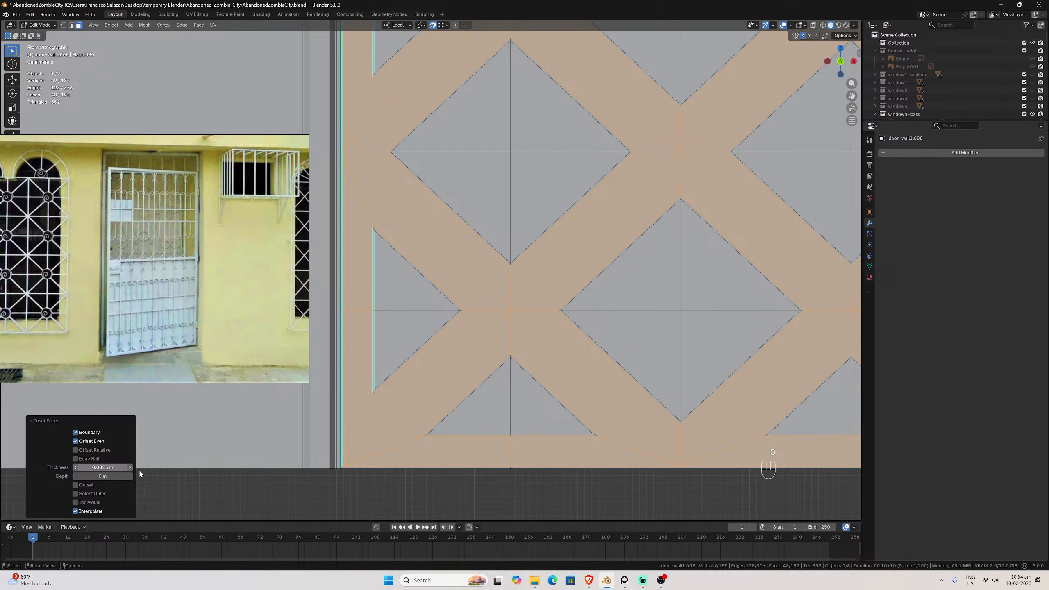
middle_drag(453, 356, 481, 355)
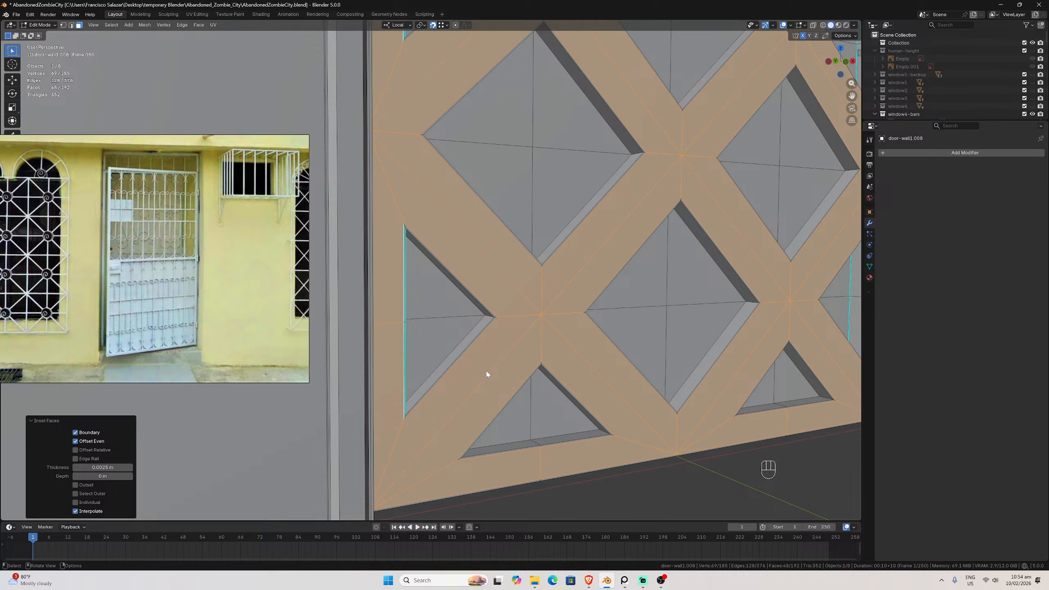
key(KP_1)
key(e)
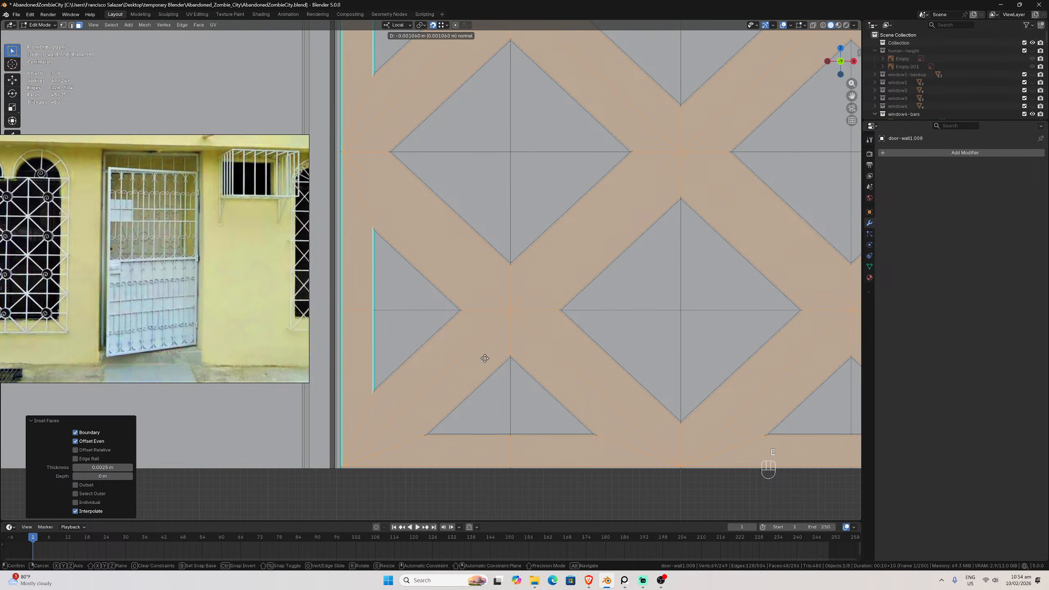
click(487, 306)
key(ctrl+z)
Inset the already inset bar faces a second time with a thickness of 0.005 m
scroll(487, 306, up, 2)
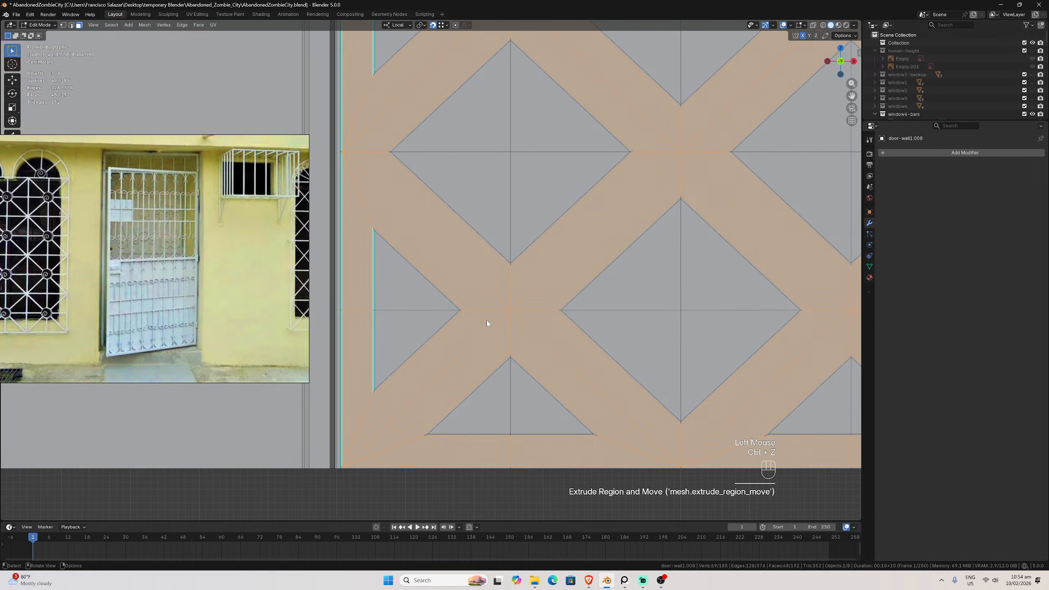
middle_drag(487, 321, 564, 337)
scroll(522, 335, down, 1)
scroll(544, 335, down, 3)
scroll(558, 326, up, 4)
scroll(564, 337, up, 1)
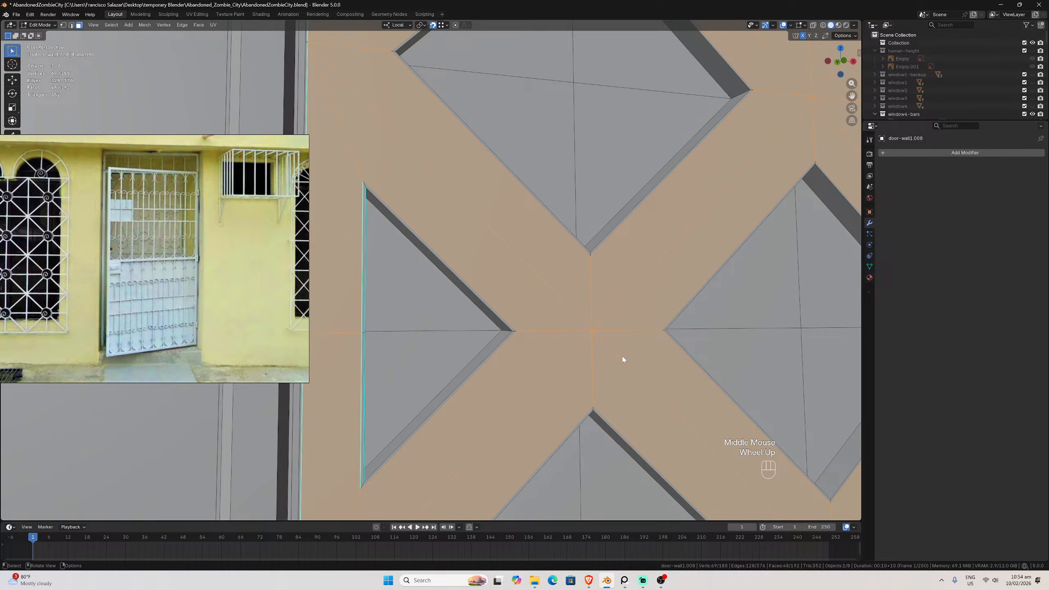
key(i)
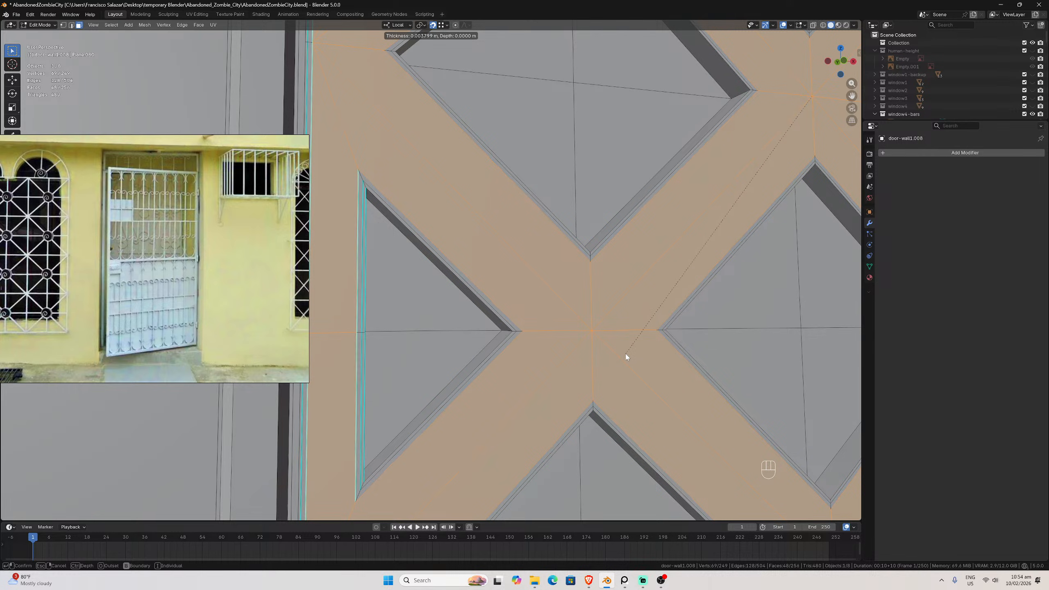
click(626, 357)
double_click(107, 469)
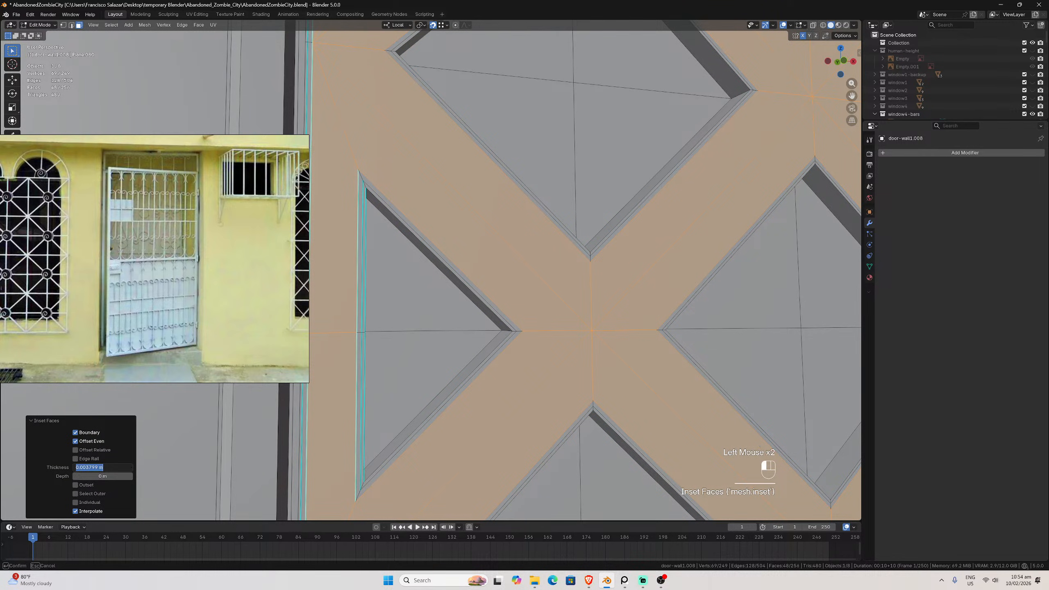
text(0.00)
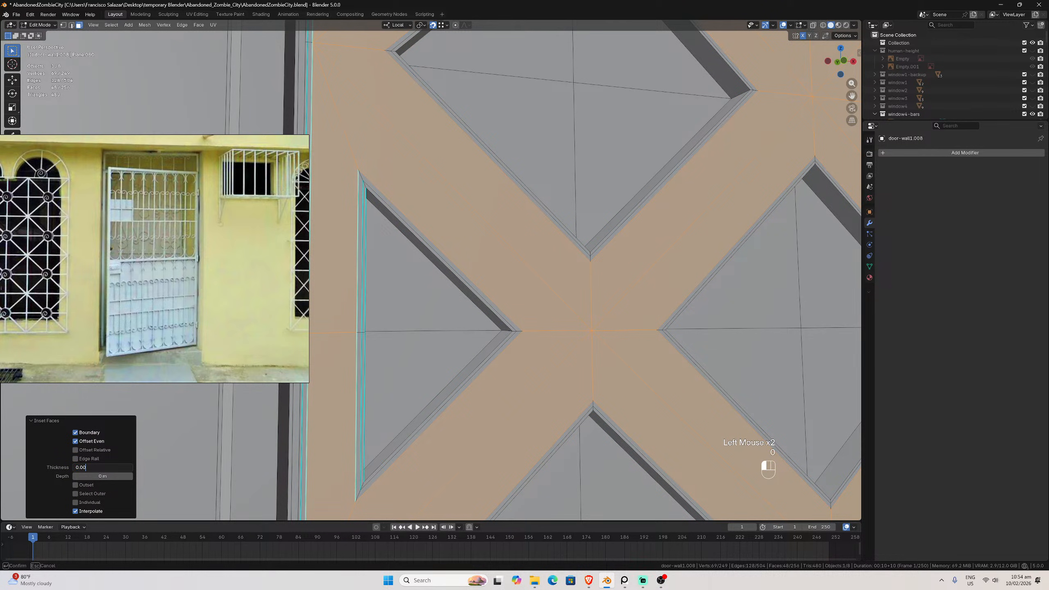
text(5)
key(Return)
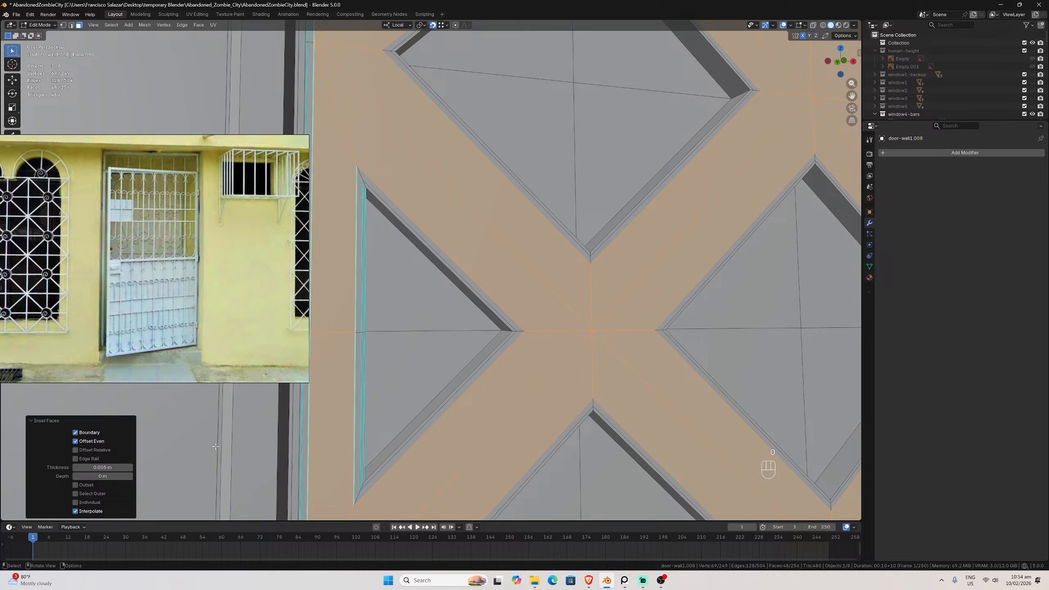
Move the inner bar faces -0.0025 m along local Y to give the bars a bevelled edge
scroll(511, 367, down, 2)
middle_drag(510, 368, 527, 390)
scroll(527, 390, down, 1)
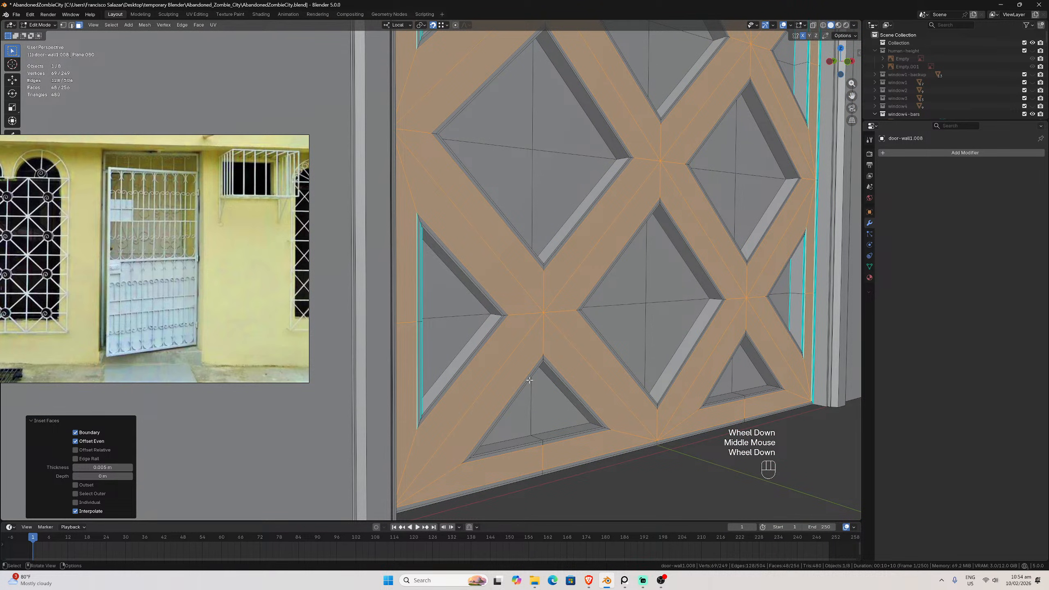
key(g)
key(y)
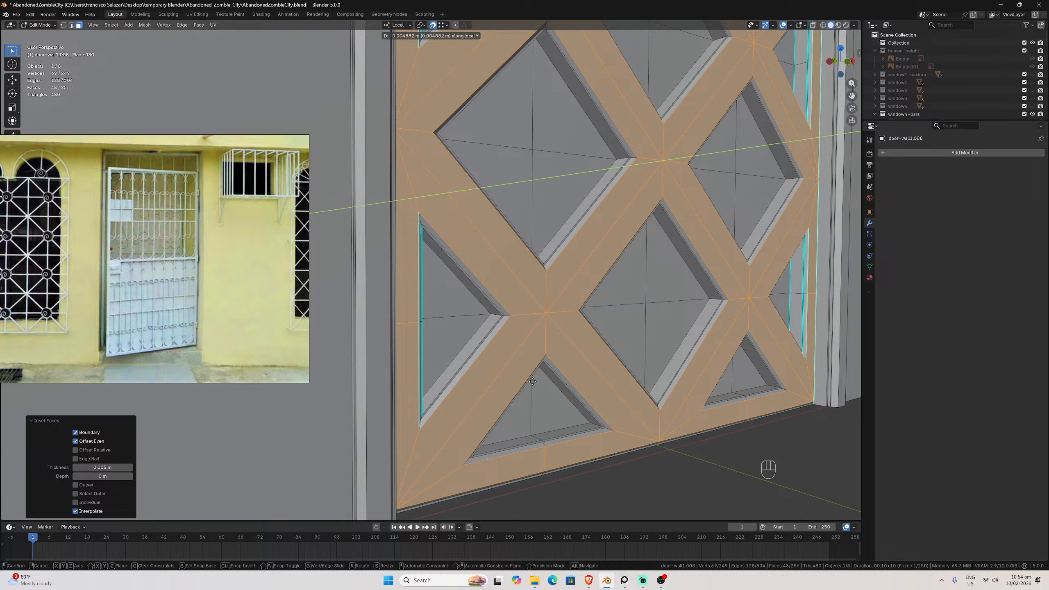
click(532, 382)
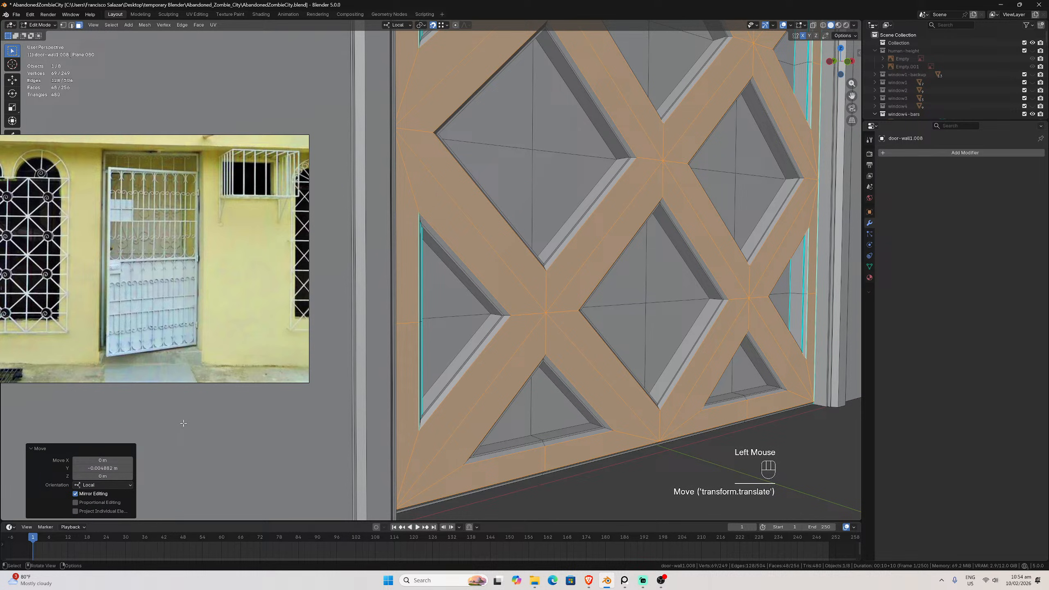
click(92, 468)
text(-0)
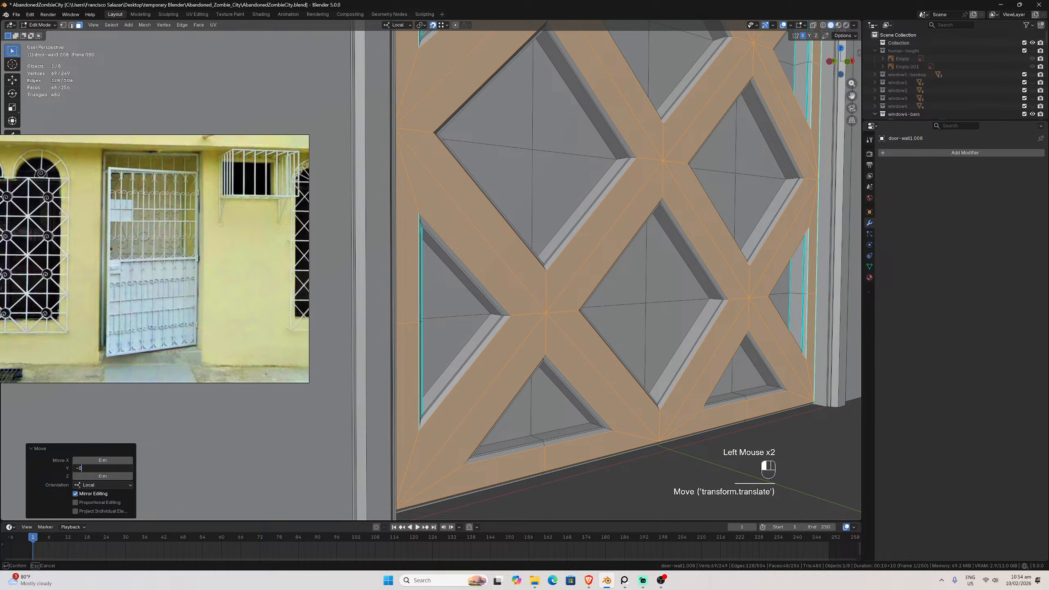
text(.0025)
key(Return)
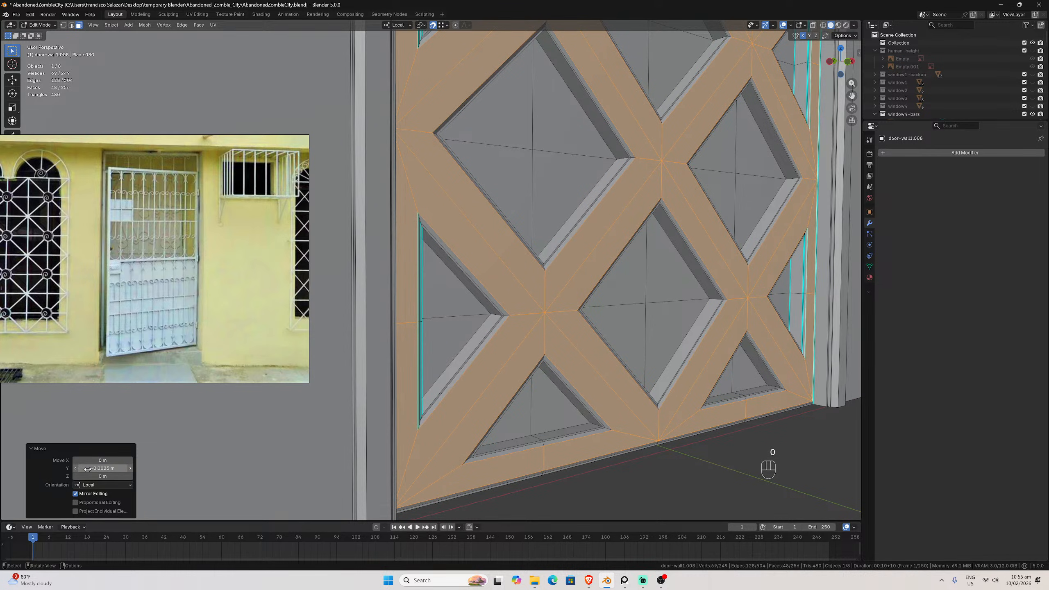
scroll(385, 370, down, 3)
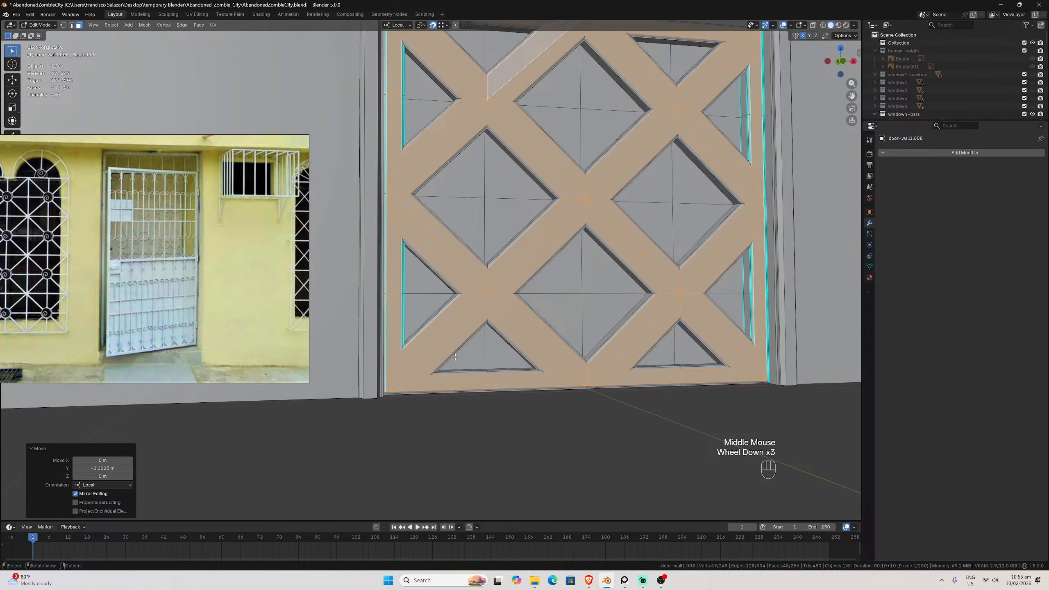
scroll(455, 356, up, 2)
scroll(451, 354, down, 2)
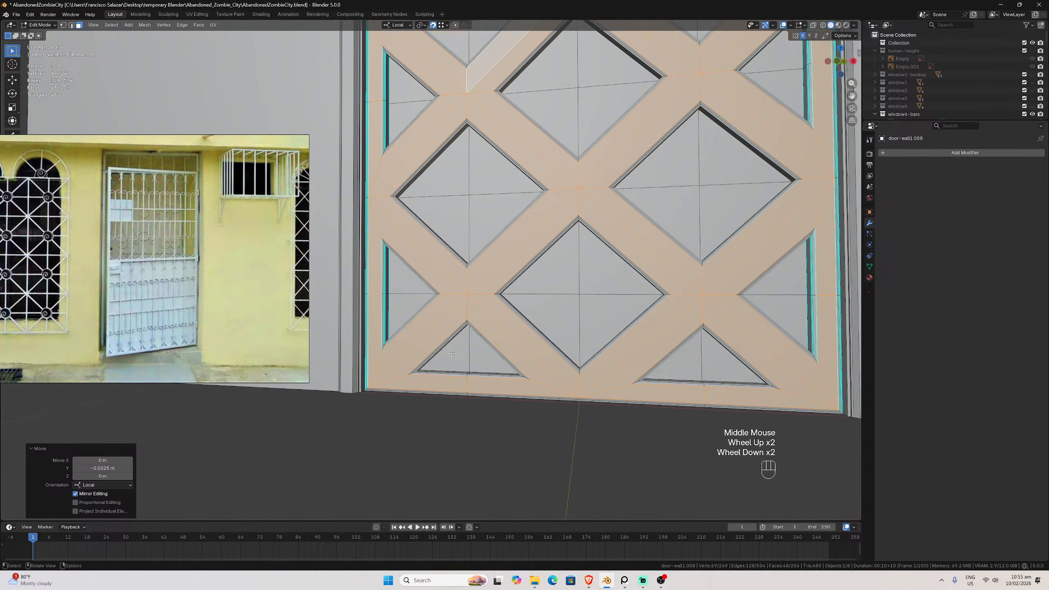
click(390, 284)
key(ctrl+r)
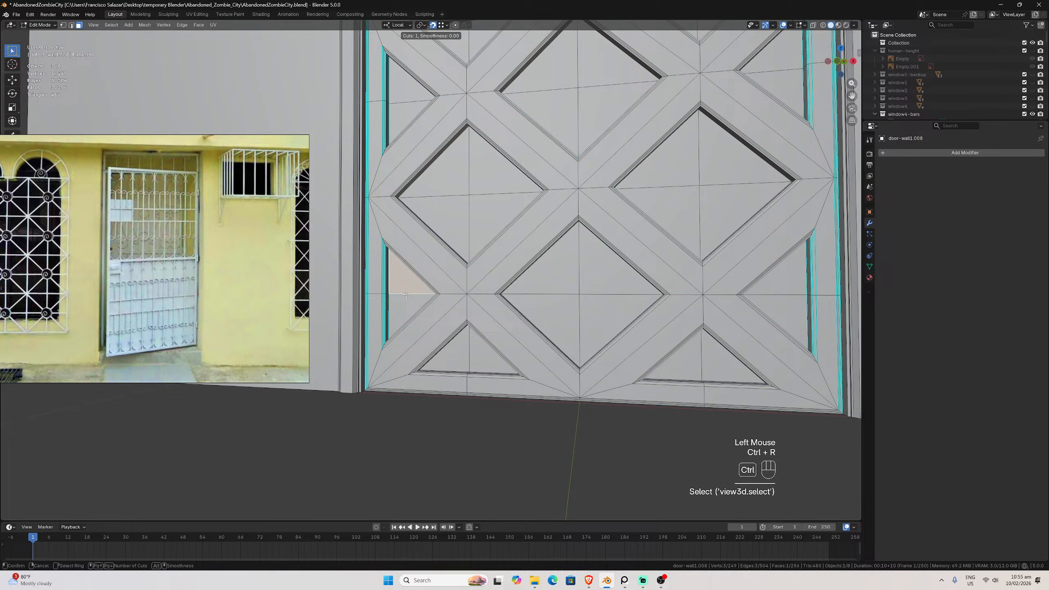
key(Escape)
scroll(401, 296, down, 2)
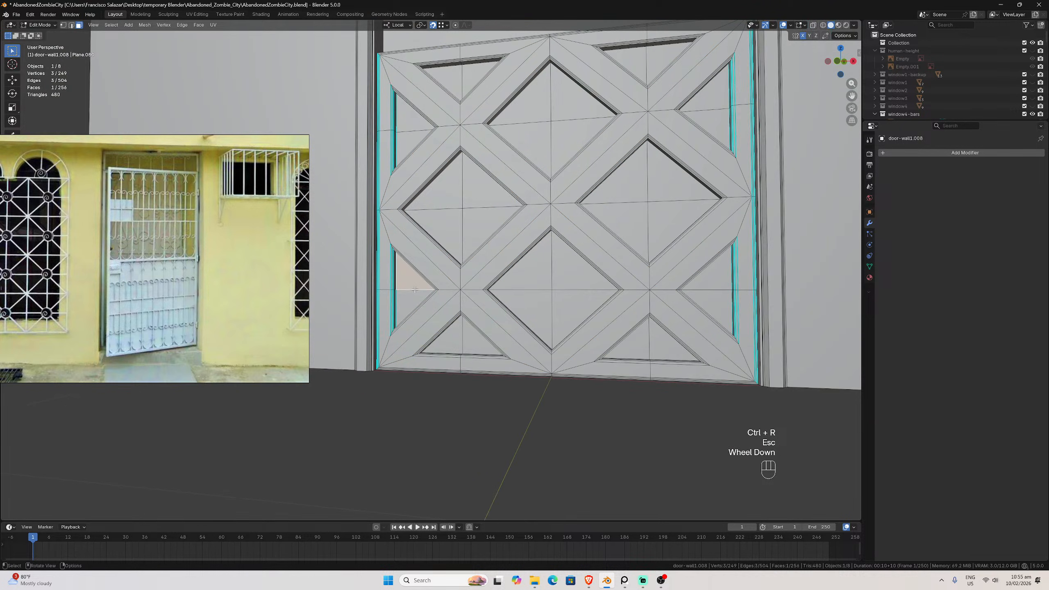
middle_drag(402, 296, 442, 302)
scroll(430, 298, up, 4)
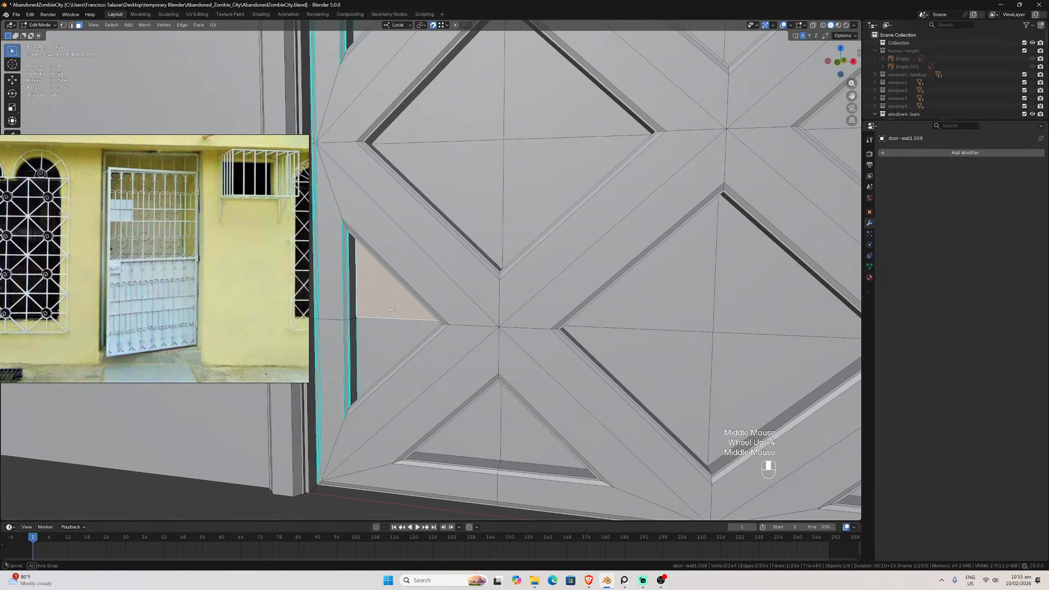
click(71, 25)
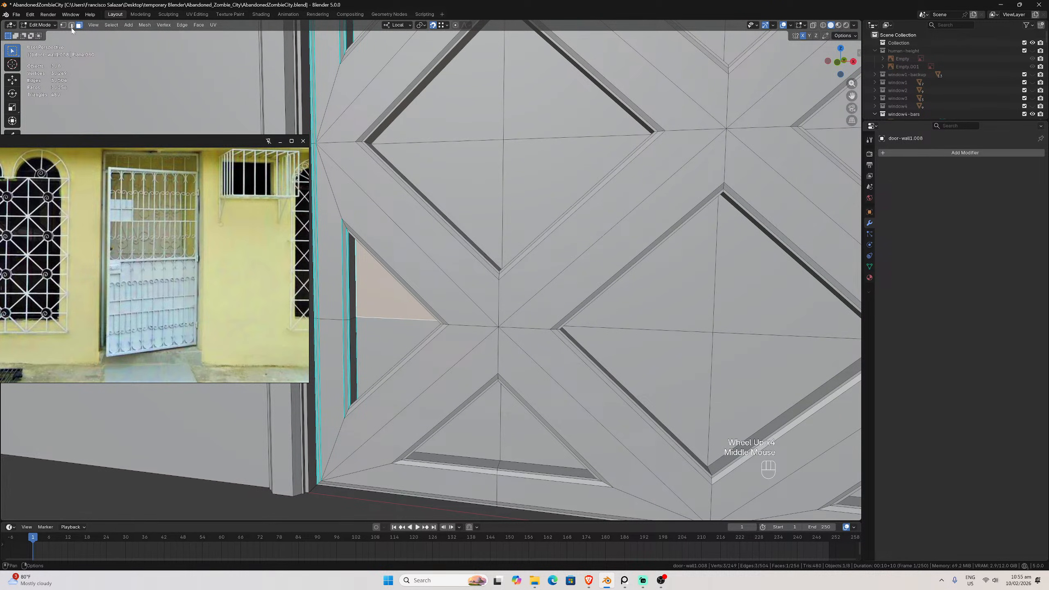
click(356, 341)
shift+click(397, 322)
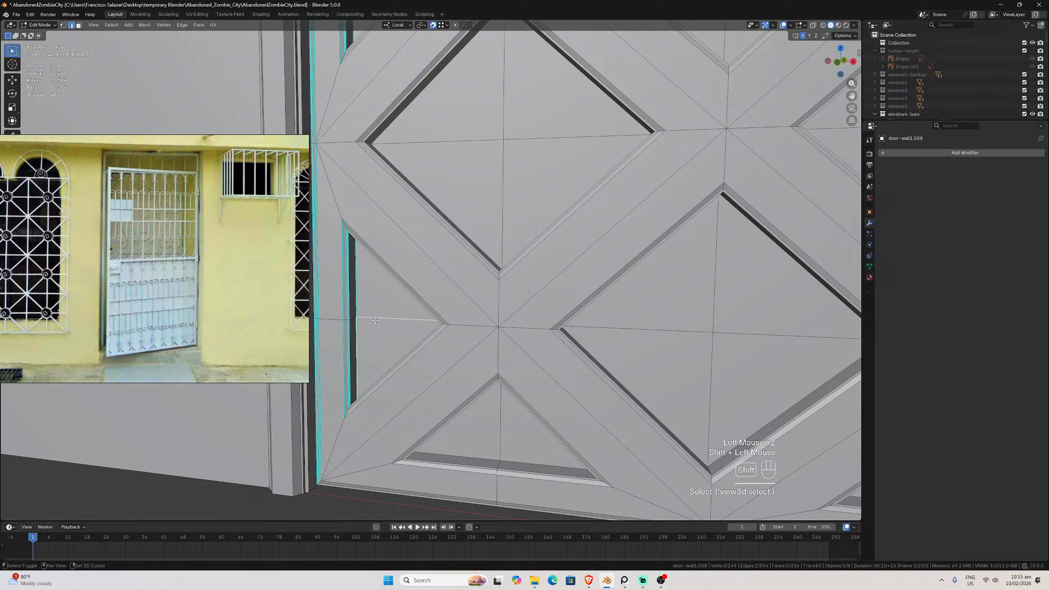
middle_drag(397, 321, 418, 309)
shift+click(444, 366)
scroll(443, 366, down, 3)
scroll(415, 331, up, 2)
click(403, 317)
scroll(401, 314, down, 1)
scroll(419, 308, up, 1)
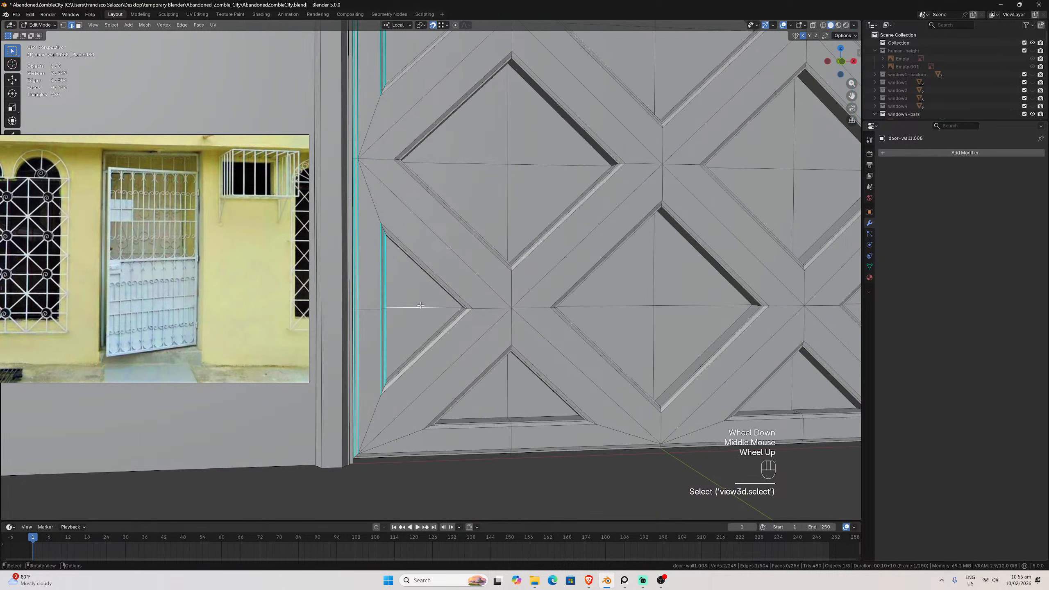
key(shift+r)
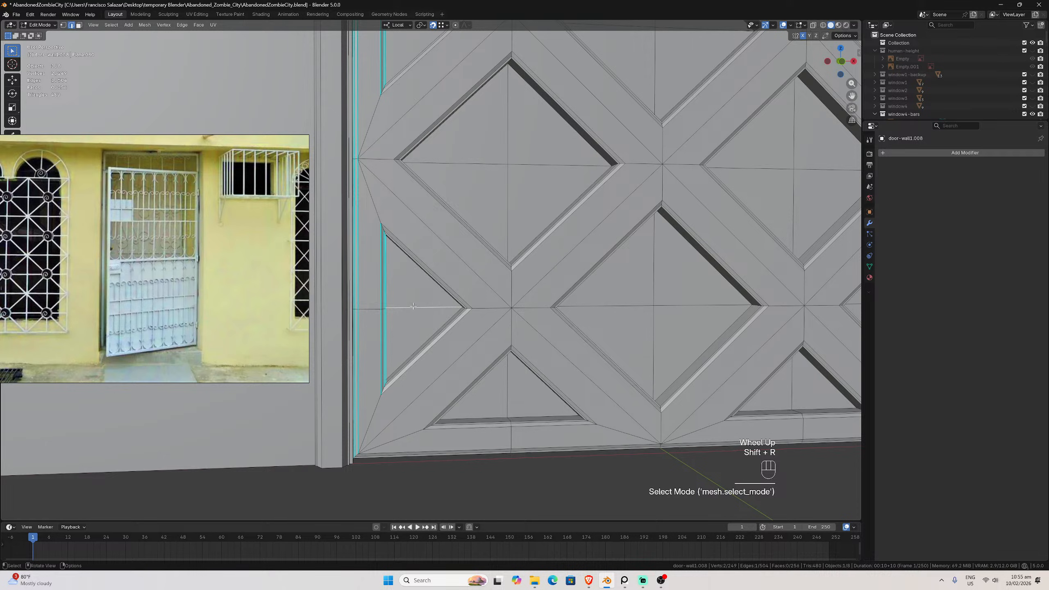
key(ctrl+r)
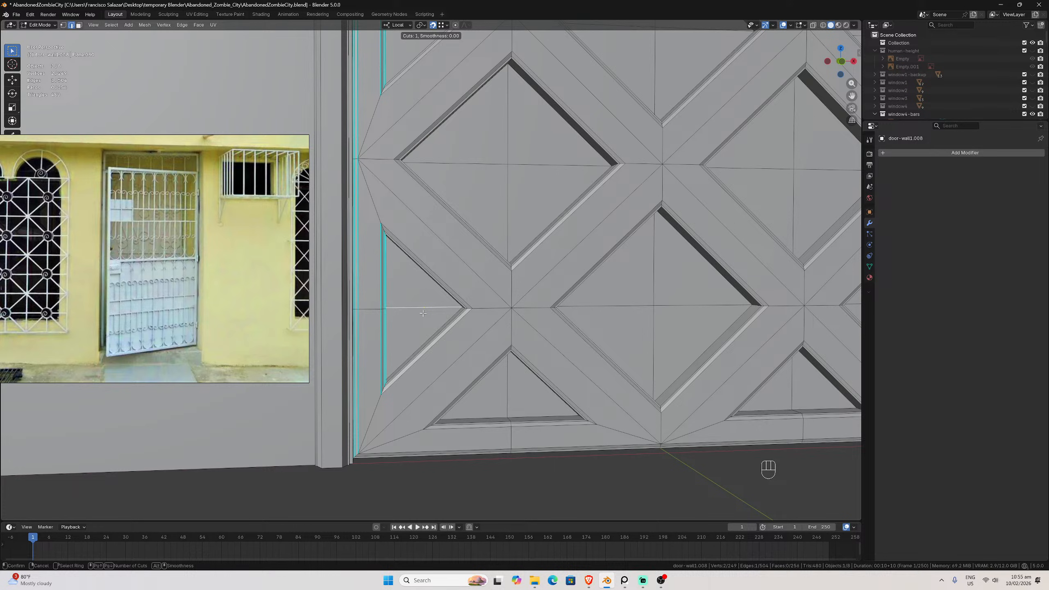
key(Escape)
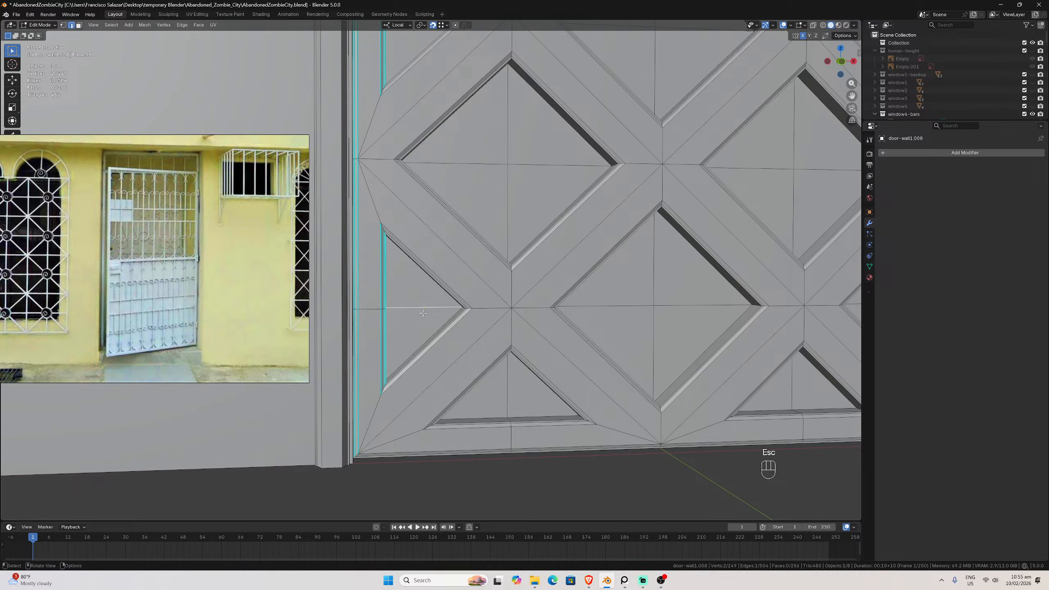
Move the centre vertices of the four full diamonds -0.015 m along local Y to shape them into pyramids
scroll(562, 304, down, 4)
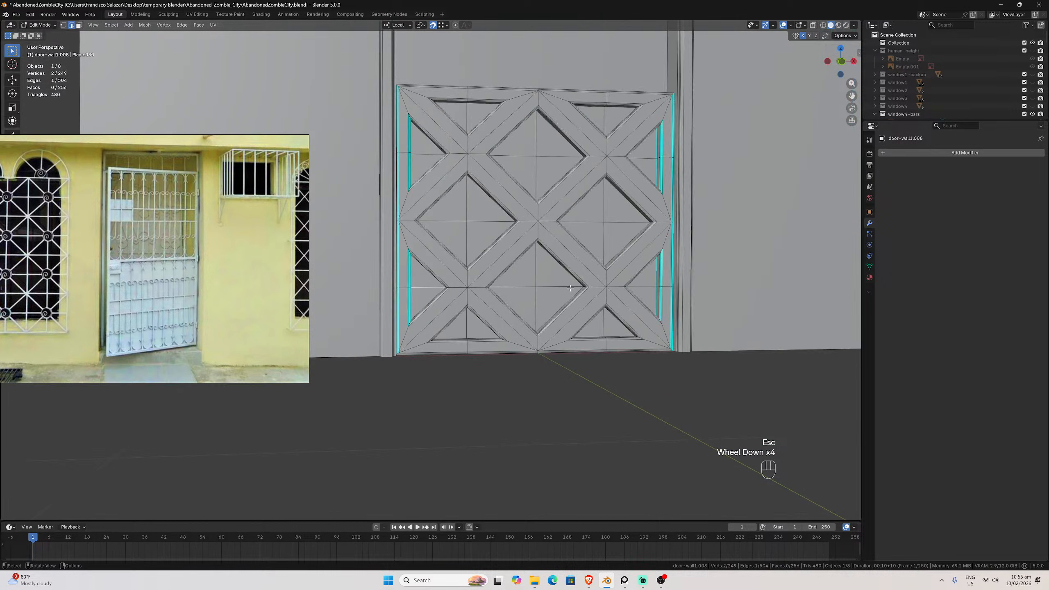
middle_drag(562, 304, 552, 289)
scroll(553, 289, up, 2)
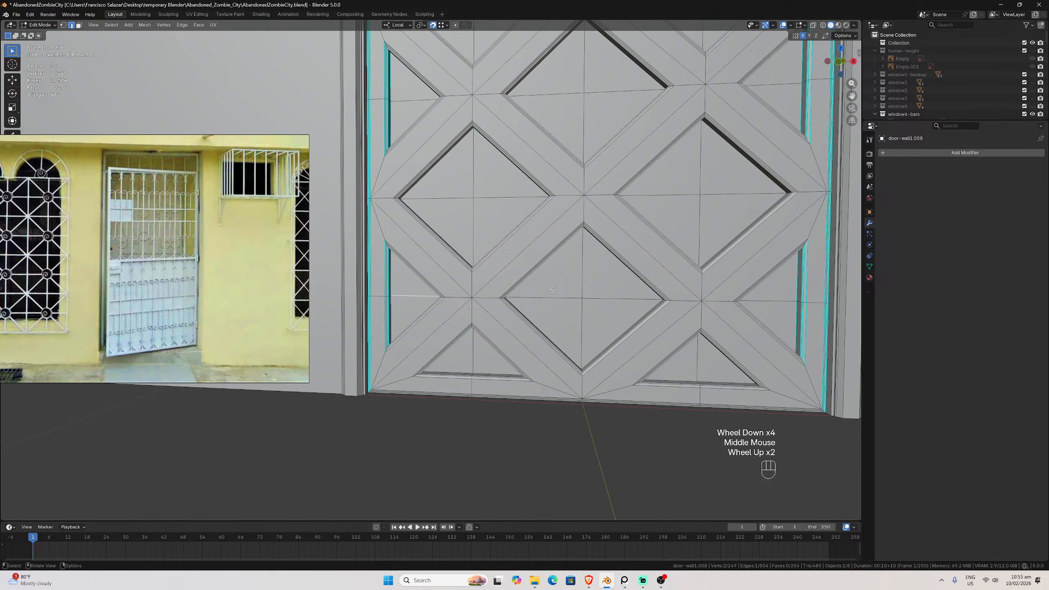
scroll(536, 269, down, 1)
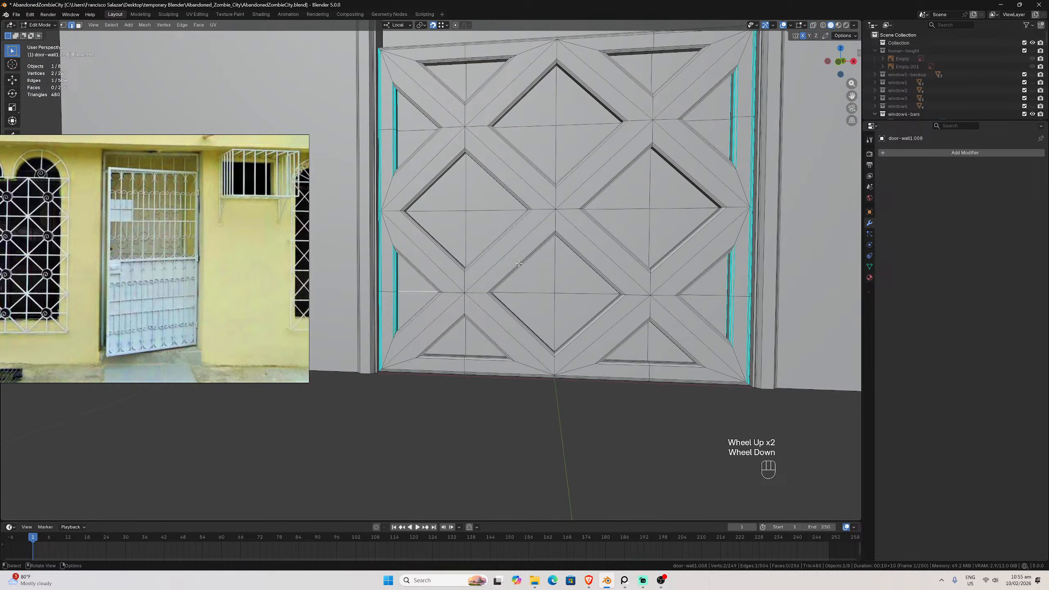
middle_drag(521, 263, 559, 270)
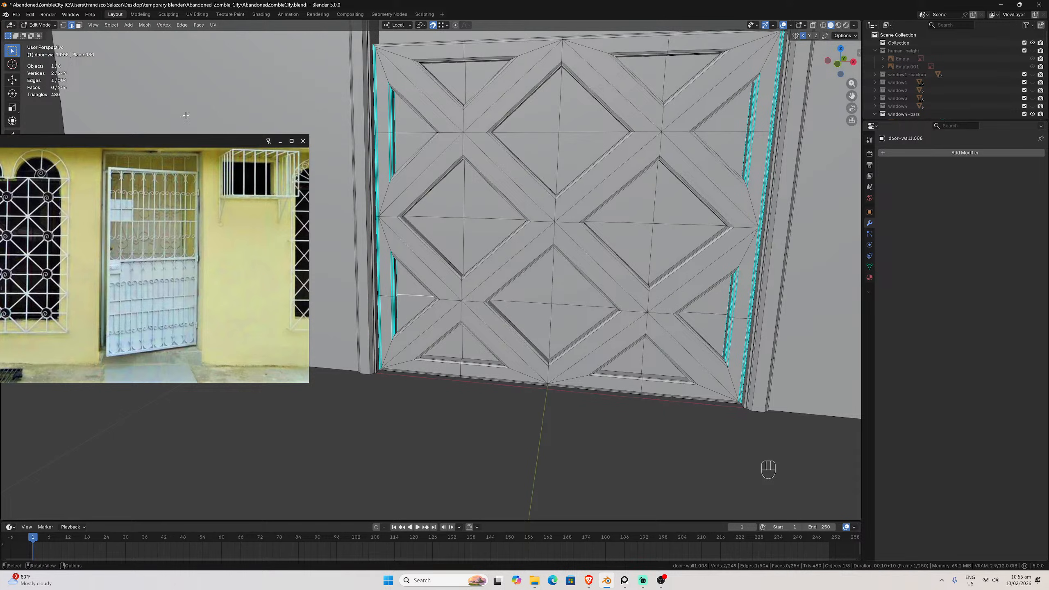
click(64, 25)
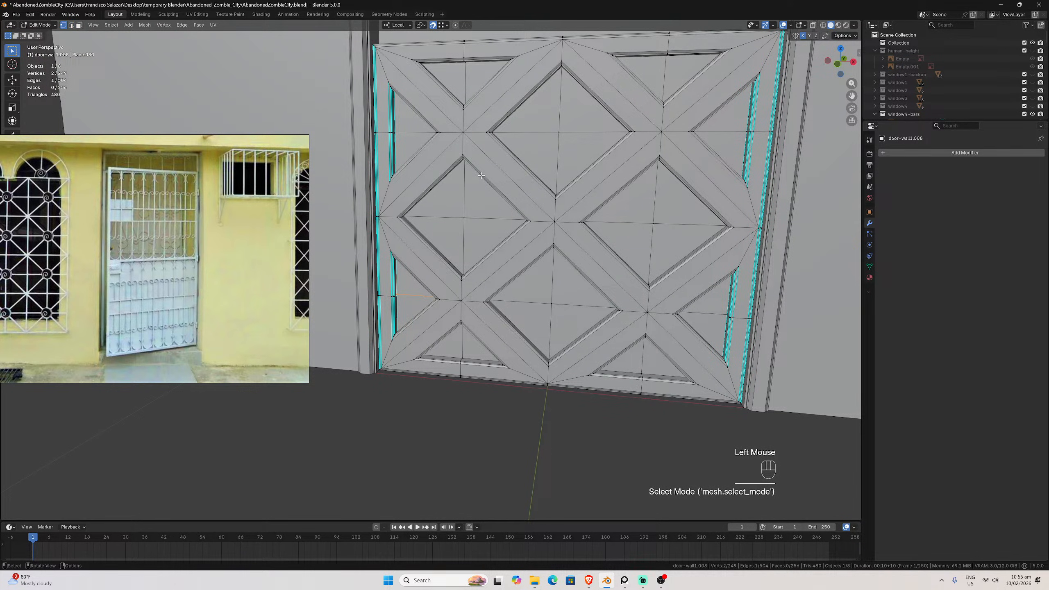
click(465, 219)
shift+click(554, 306)
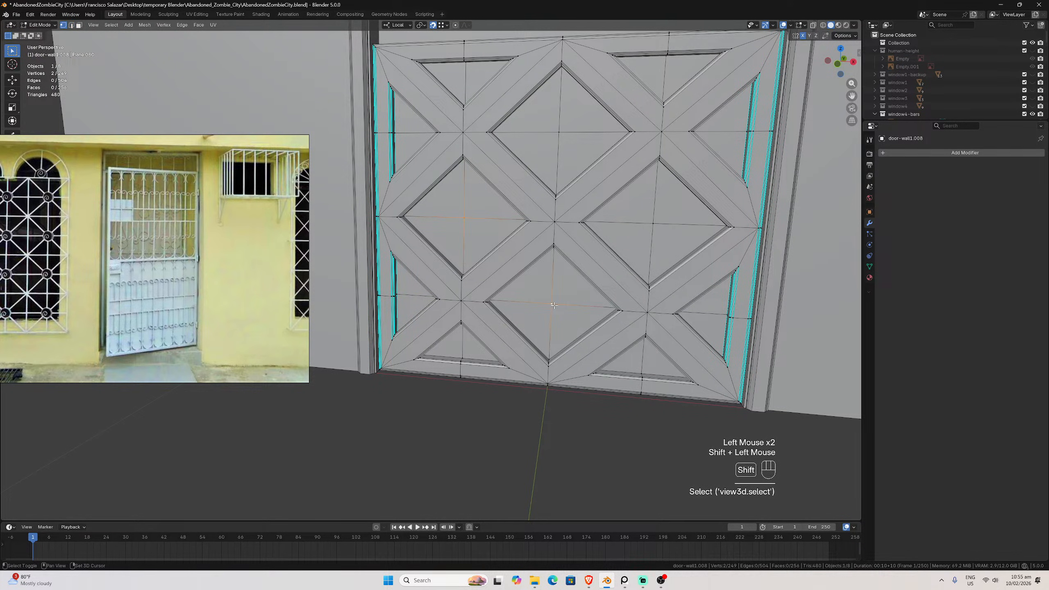
shift+click(653, 223)
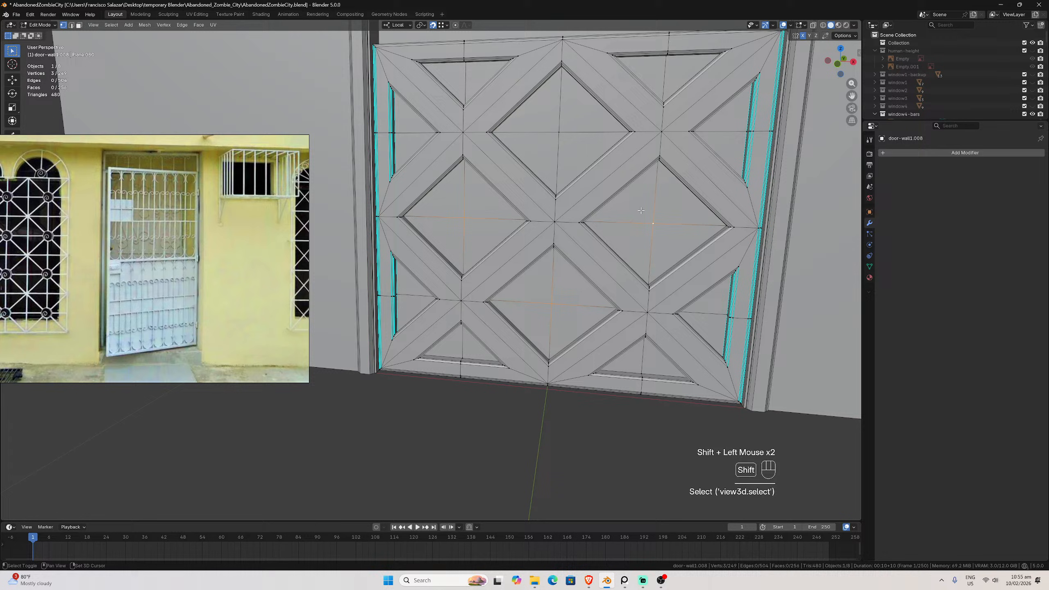
shift+click(554, 134)
middle_drag(553, 134, 614, 177)
scroll(614, 176, up, 2)
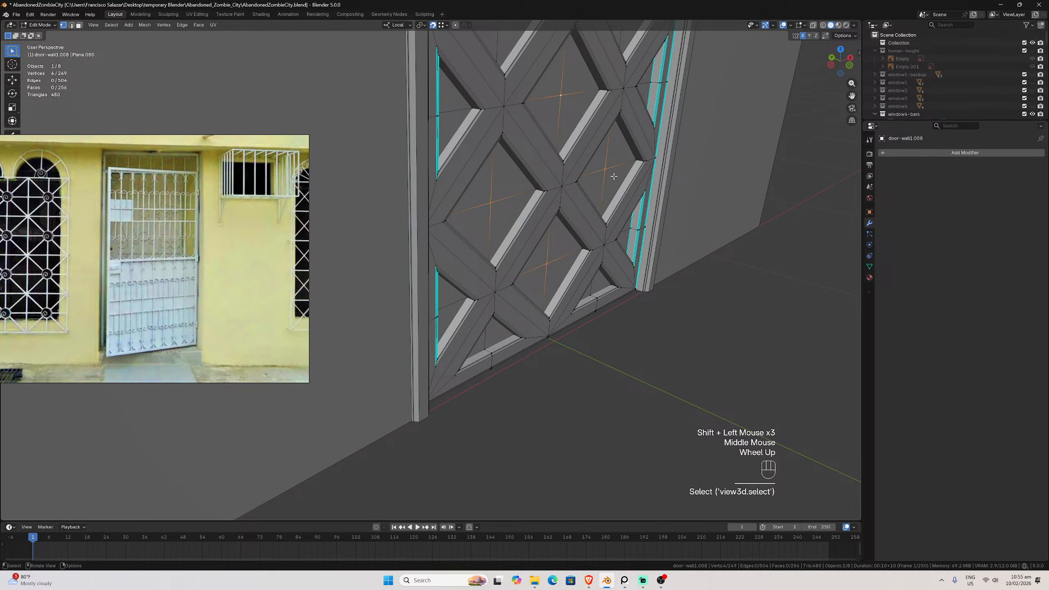
key(g)
key(y)
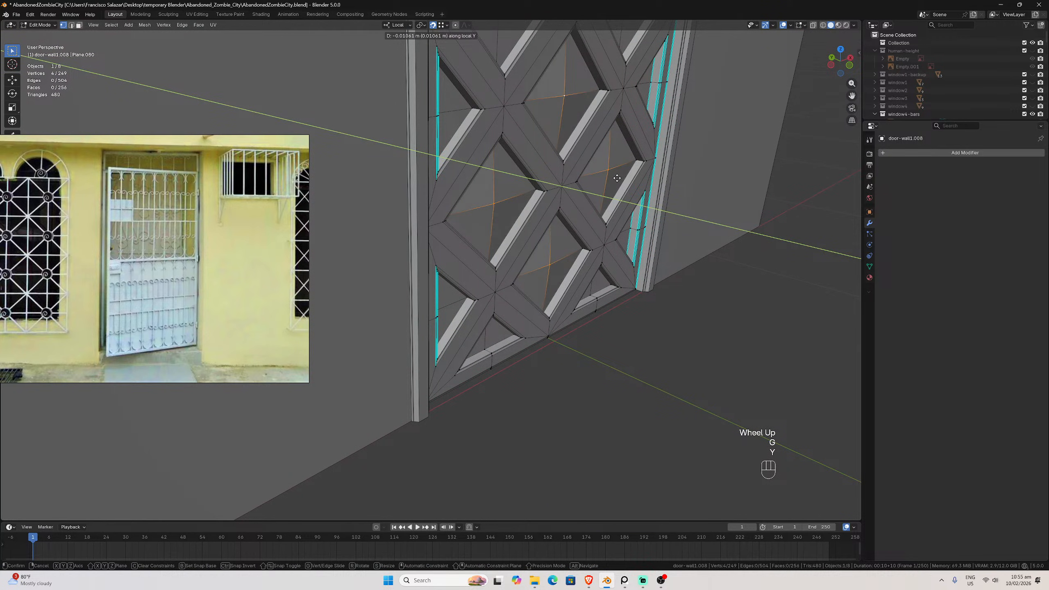
click(616, 178)
double_click(102, 468)
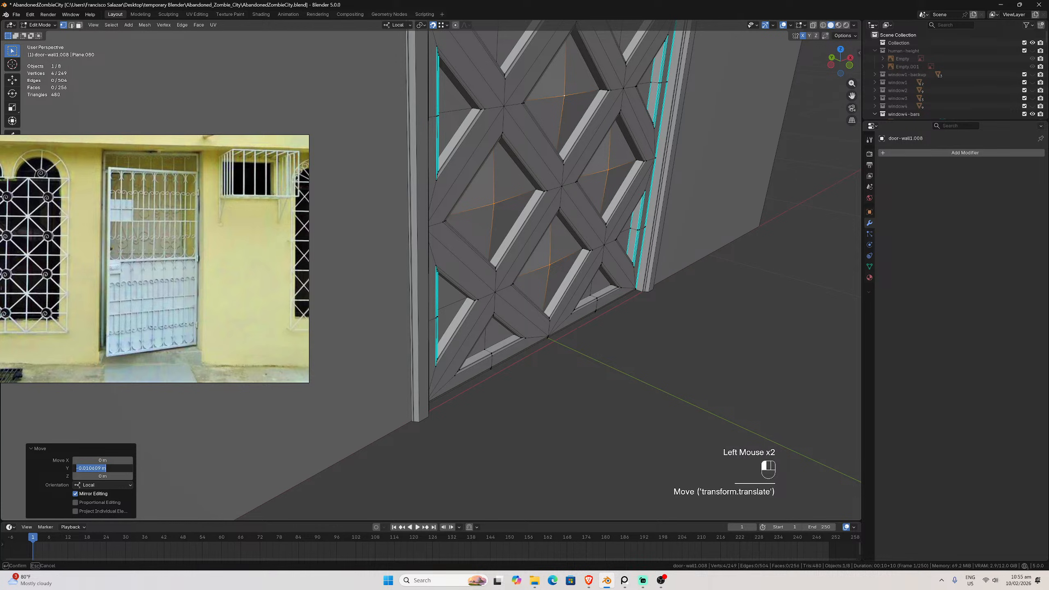
text(-0.0)
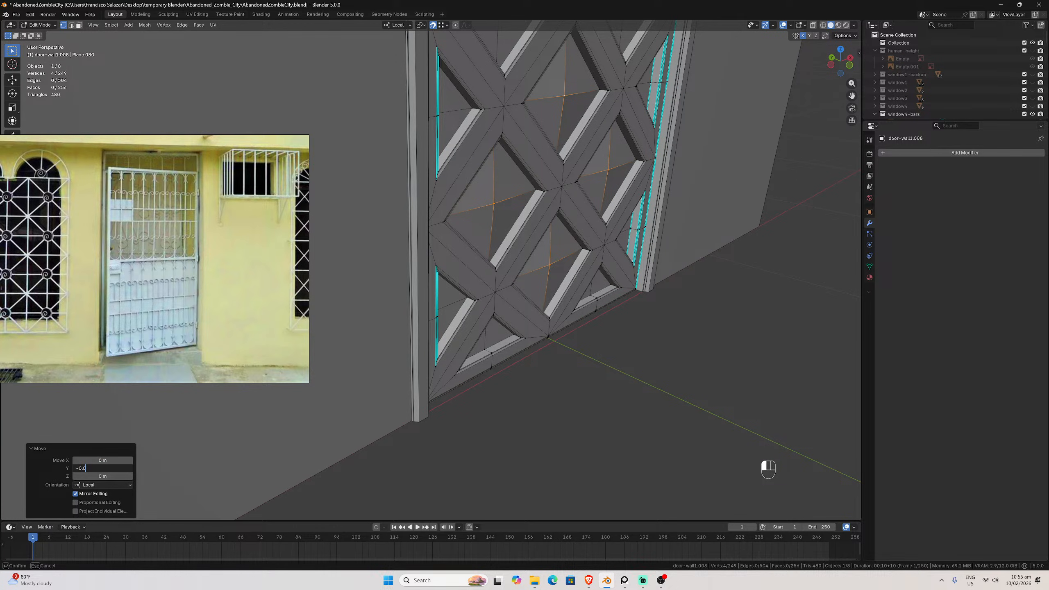
text(15)
key(Return)
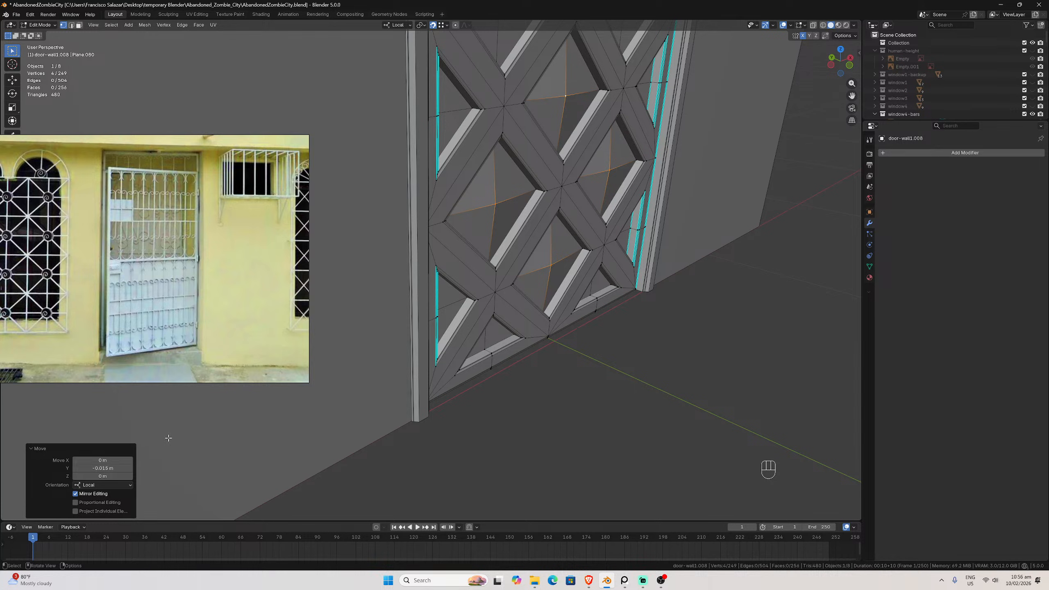
scroll(510, 258, down, 3)
middle_drag(510, 258, 430, 267)
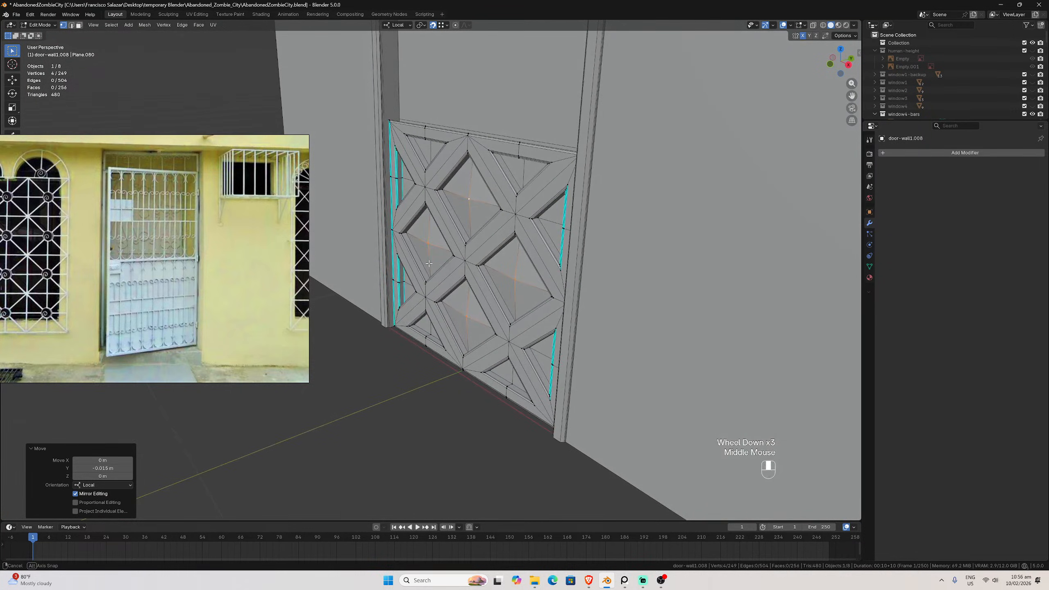
scroll(430, 266, up, 2)
key(Tab)
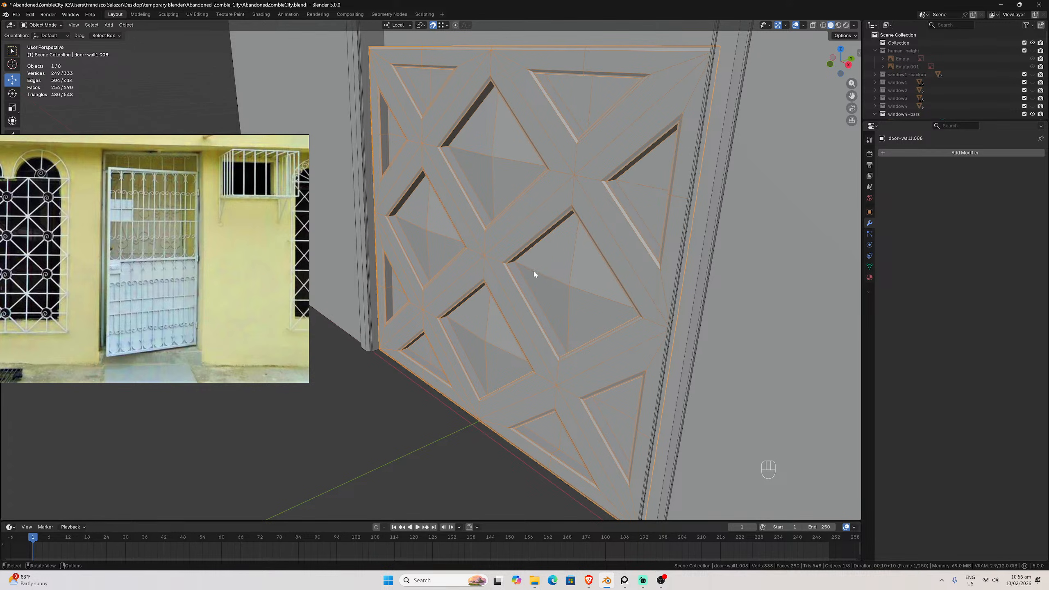
Examine the diamond-barred lower panel and the plain upper part of the door in front view
middle_drag(635, 360, 657, 309)
scroll(651, 337, down, 2)
key(KP_1)
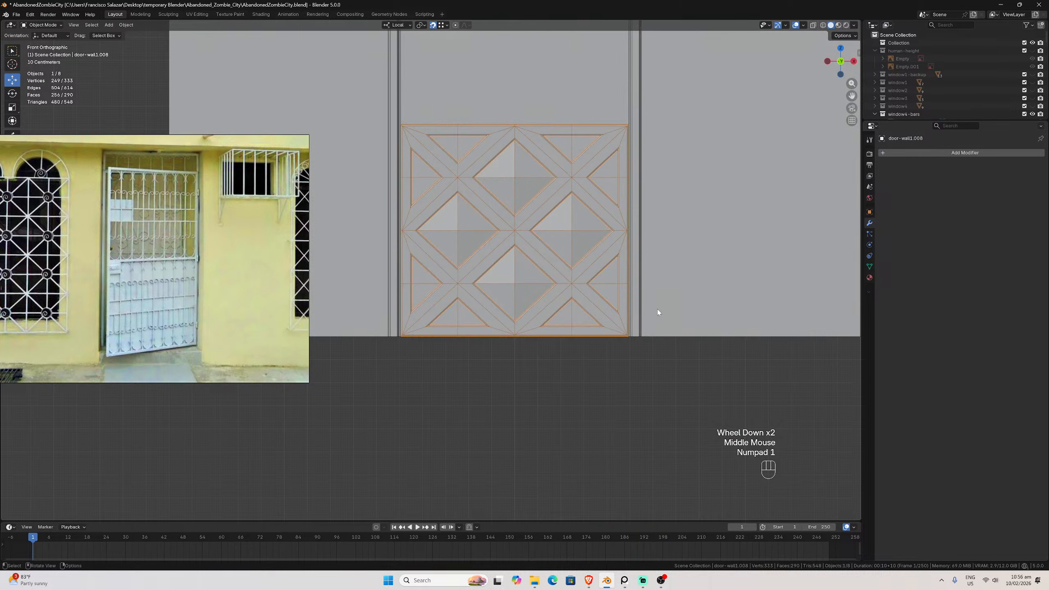
scroll(698, 204, up, 1)
drag(851, 96, 749, 179)
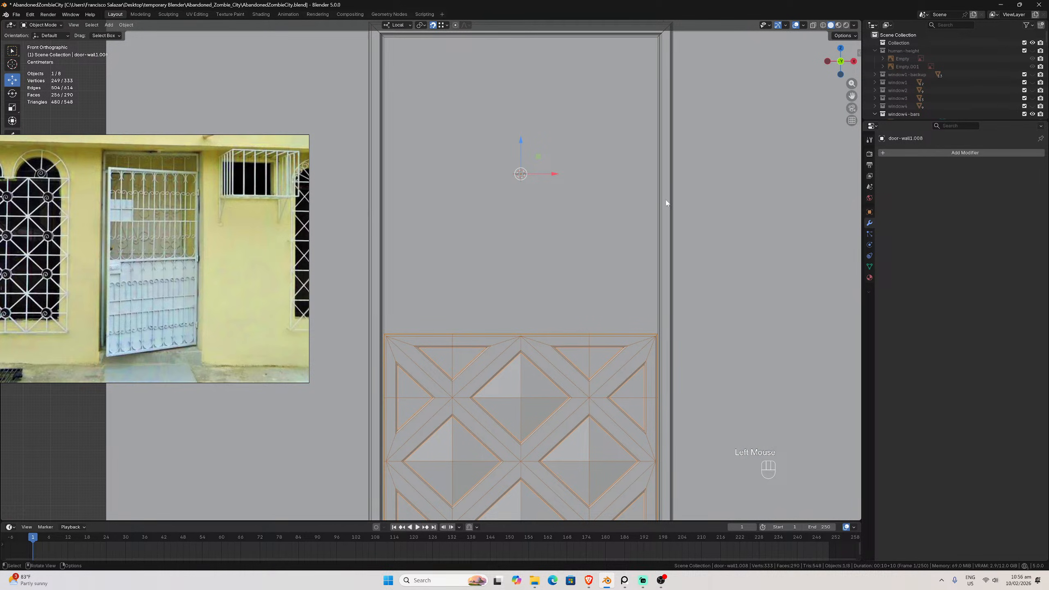
scroll(623, 225, down, 1)
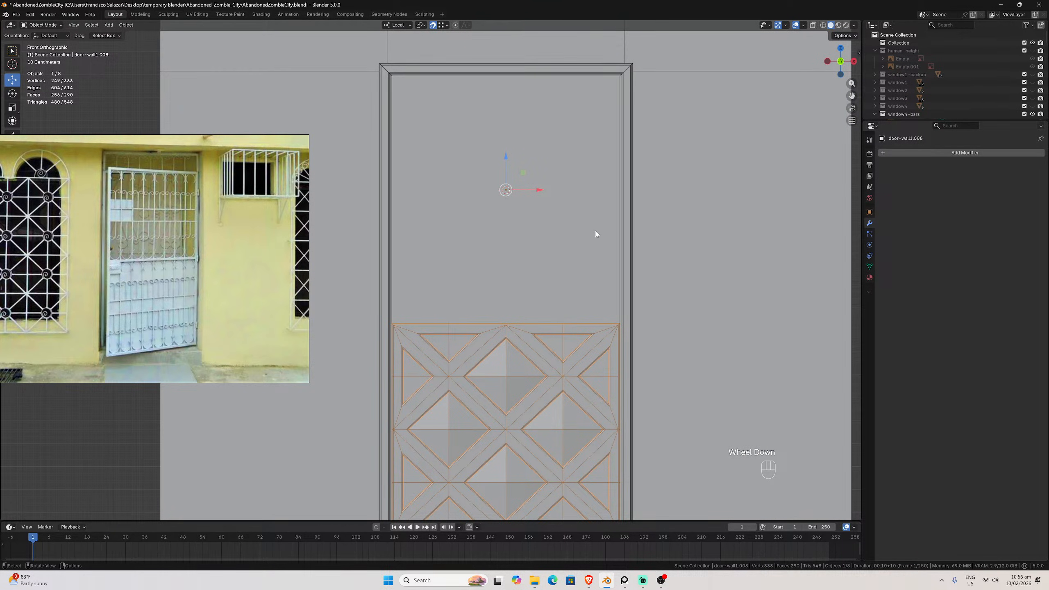
scroll(597, 234, up, 2)
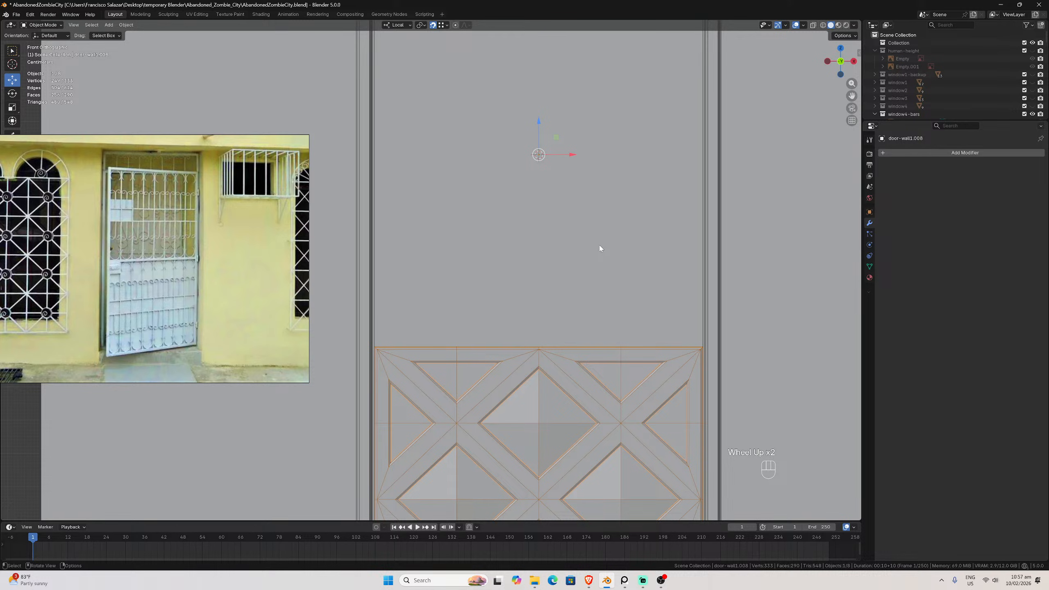
click(495, 353)
mouse_move(494, 353)
middle_down()
mouse_move(514, 369)
mouse_move(491, 359)
middle_up()
key(KP_1)
middle_drag(542, 363, 532, 364)
scroll(526, 363, down, 2)
key(KP_1)
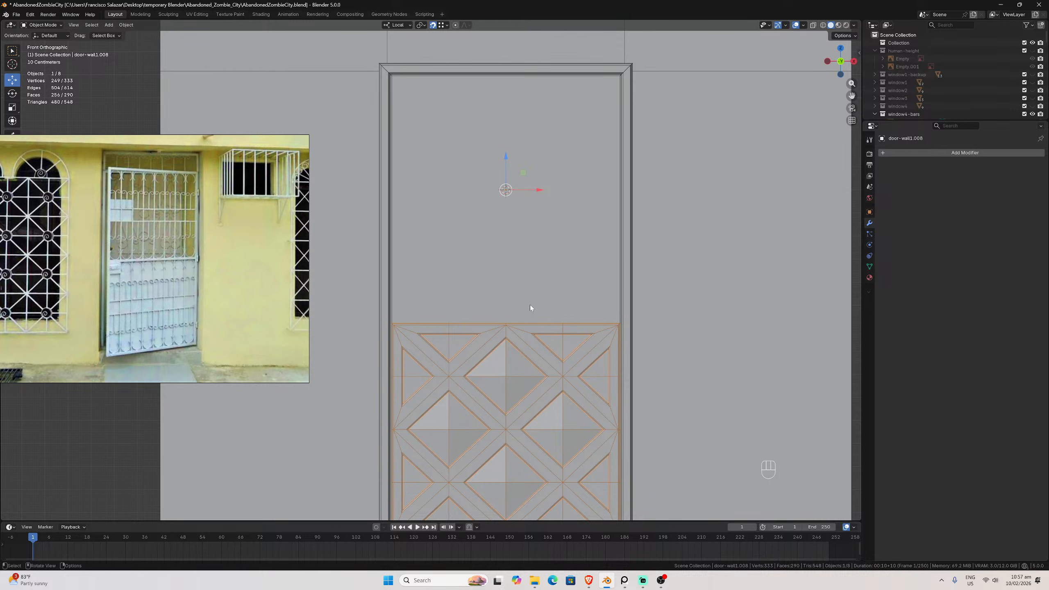
scroll(532, 309, down, 1)
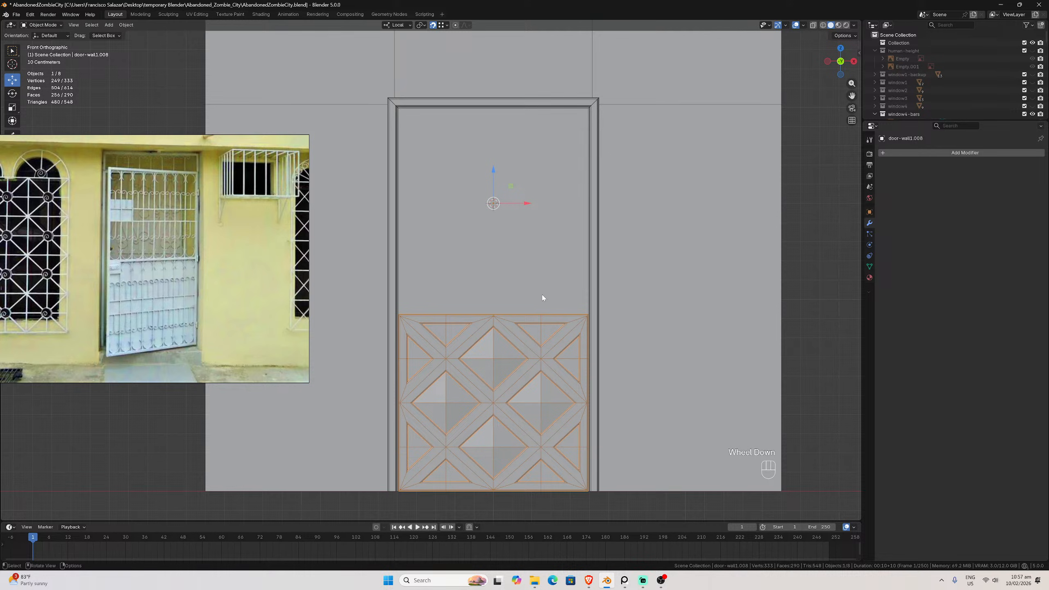
Move the diamond-barred panel about 1.07 m up along local Z to the upper part of the door
key(g)
key(z)
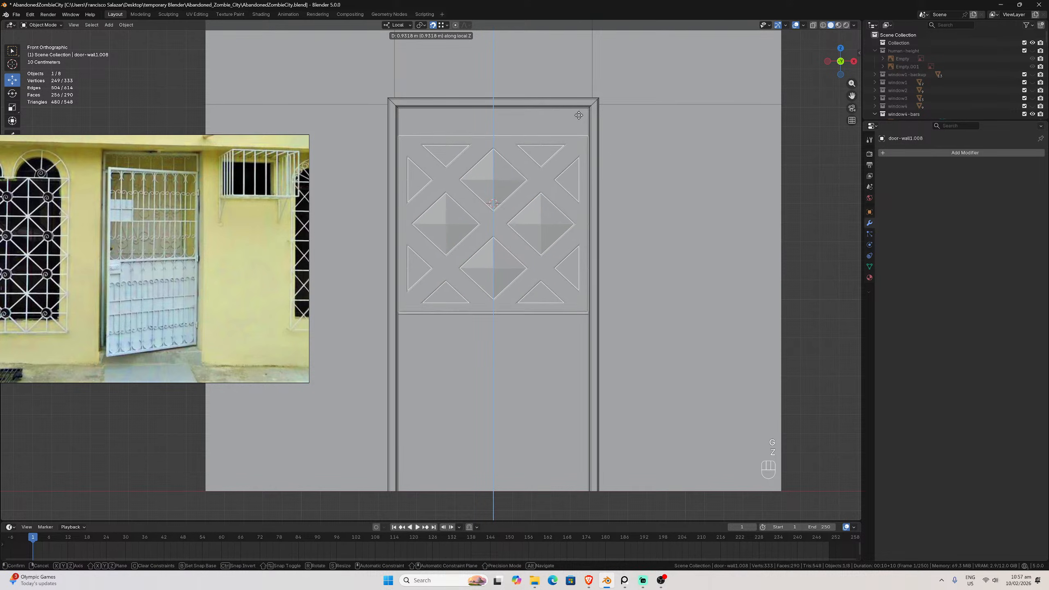
click(587, 112)
scroll(528, 256, up, 3)
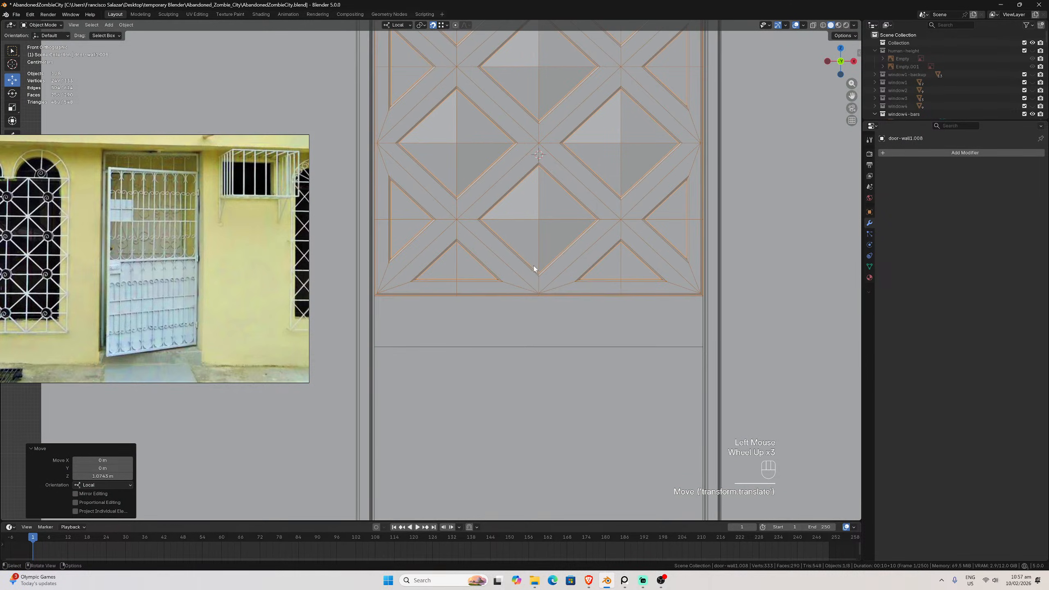
scroll(539, 273, down, 2)
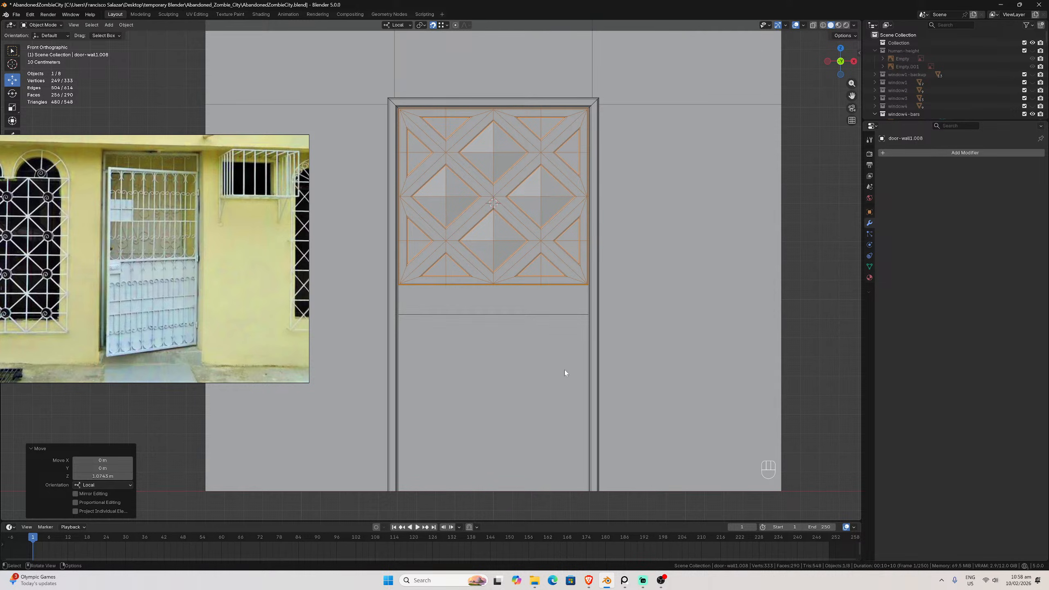
Delete the diamond-barred panel object from the door
key(x)
click(504, 303)
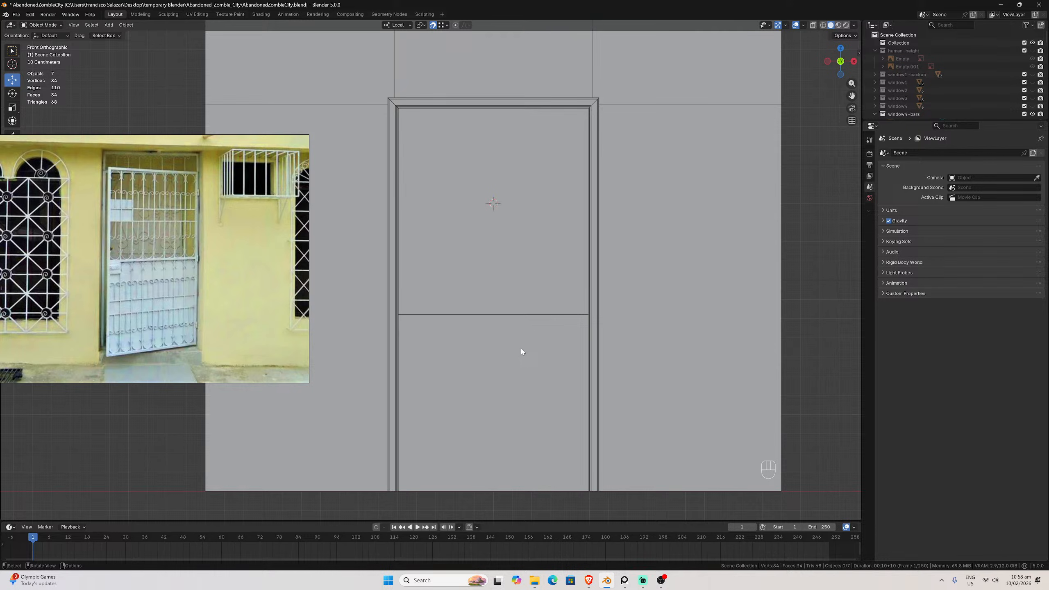
Duplicate the plain door surface inside the frame, keeping the copy in place
click(517, 334)
middle_drag(520, 305, 581, 308)
key(shift+d)
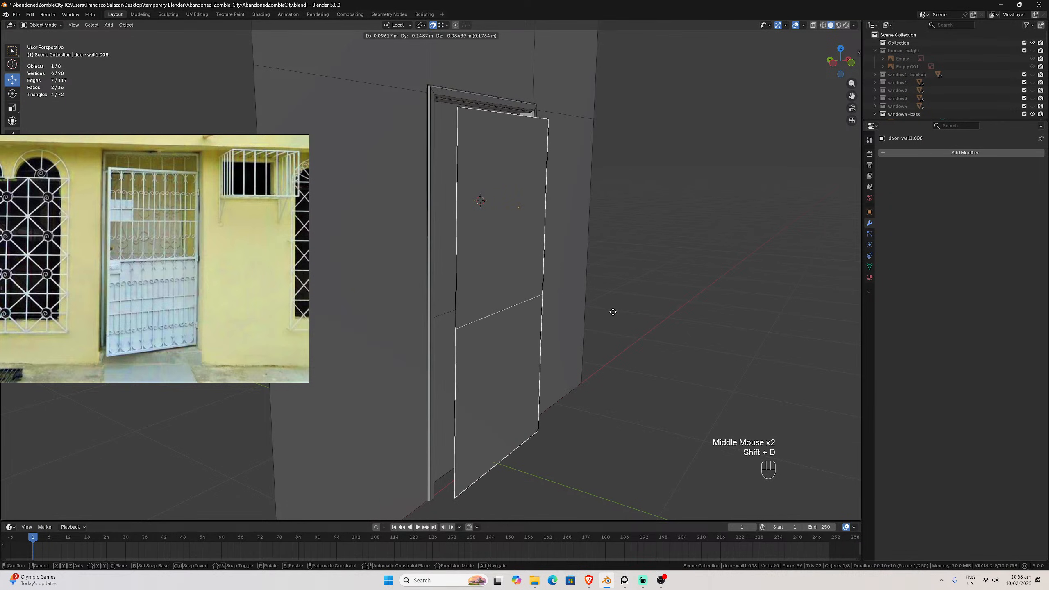
key(Escape)
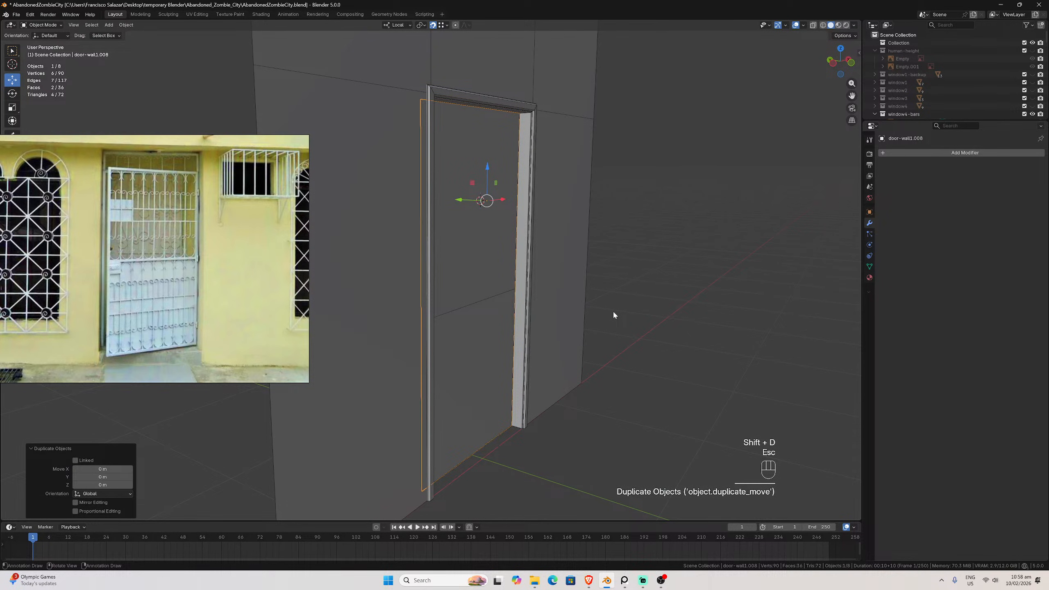
key(KP_1)
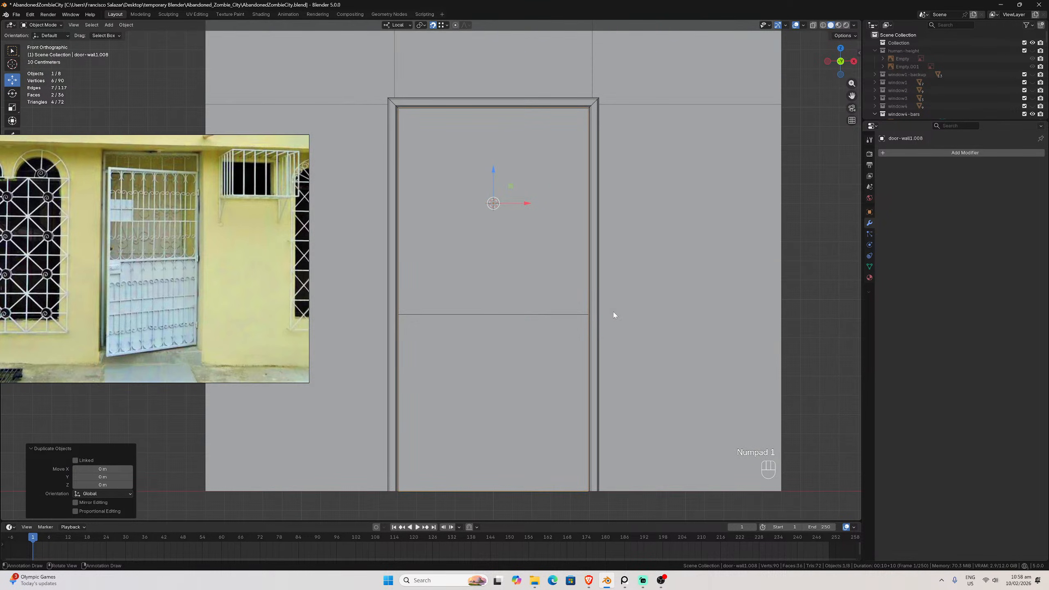
Hide the door-wall1.008 copy of the door surface and select the door-wall1.007 surface in the frame
scroll(940, 80, down, 6)
scroll(939, 80, down, 6)
scroll(963, 86, up, 2)
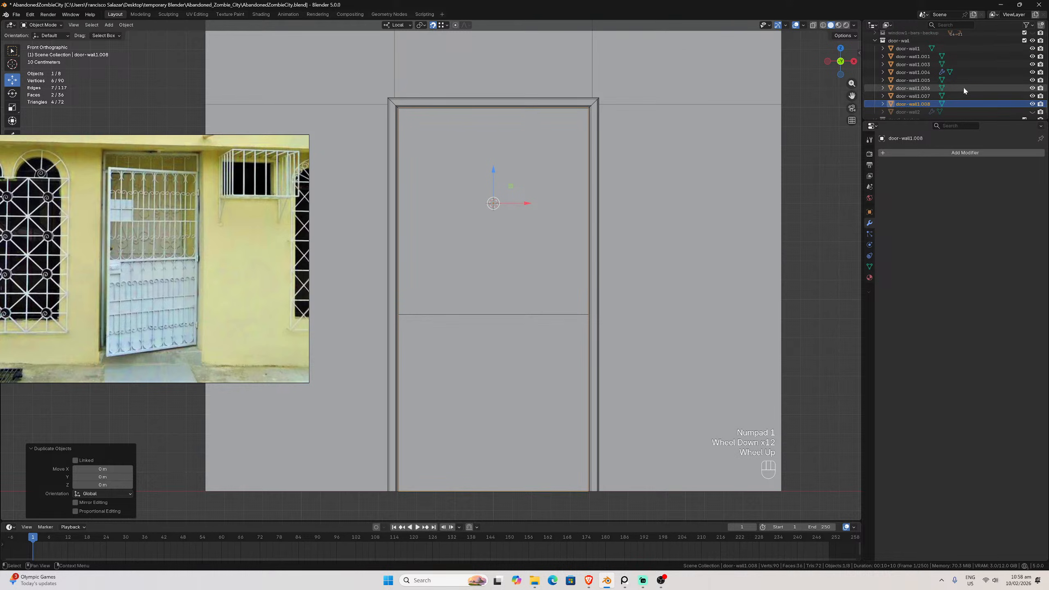
scroll(964, 85, down, 1)
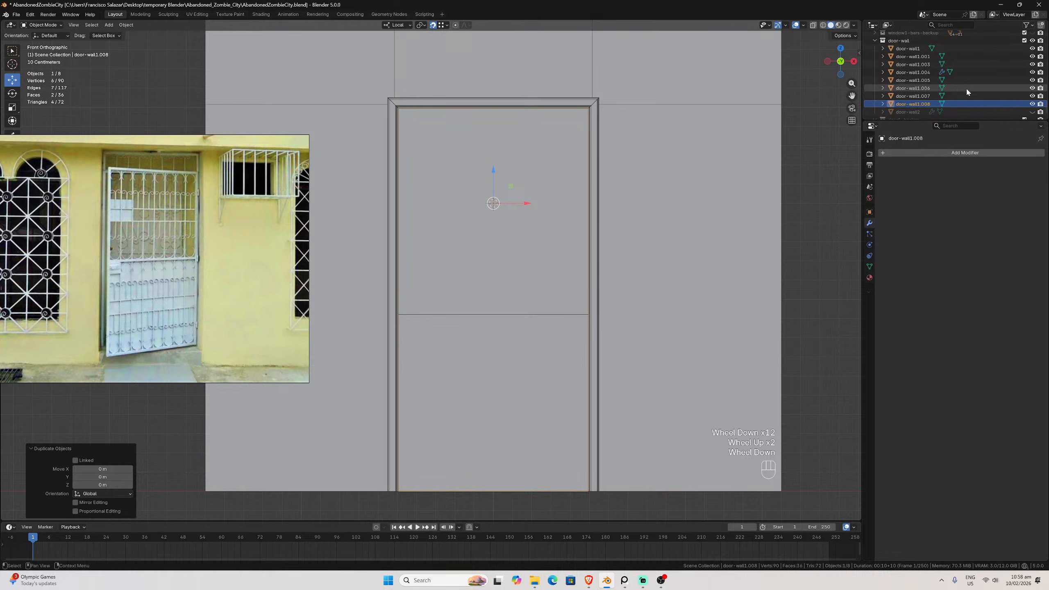
click(1032, 103)
click(553, 194)
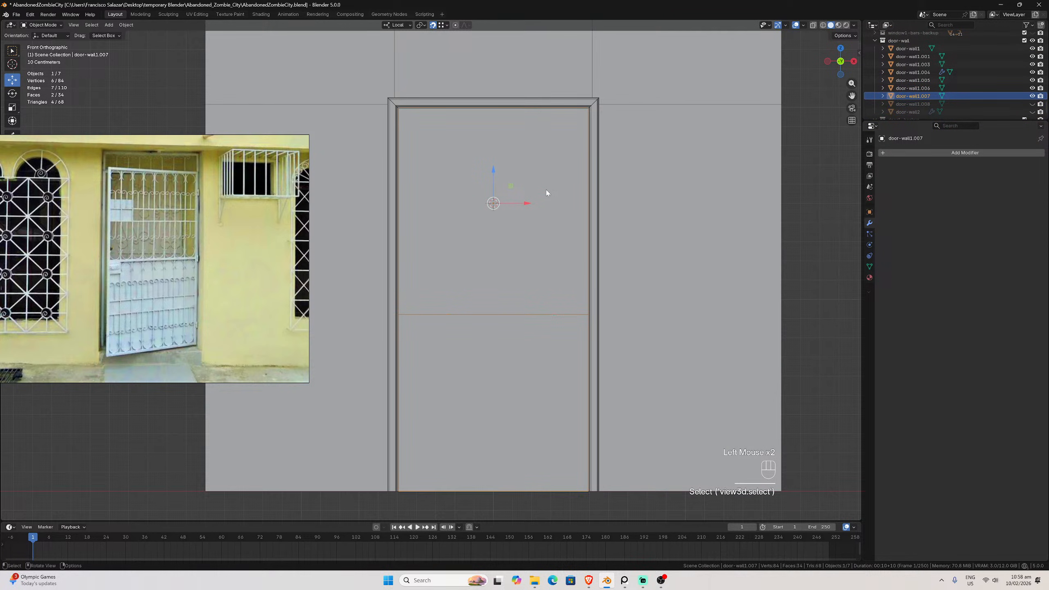
Enter Edit Mode on the door surface and select the horizontal edge across its middle in edge selection mode
key(Tab)
click(491, 315)
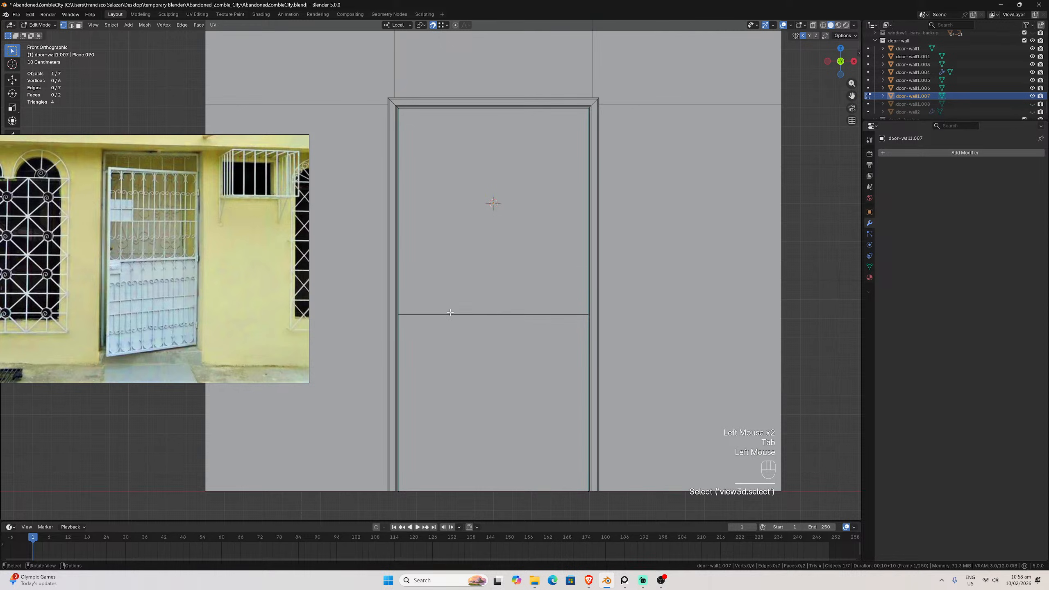
click(72, 25)
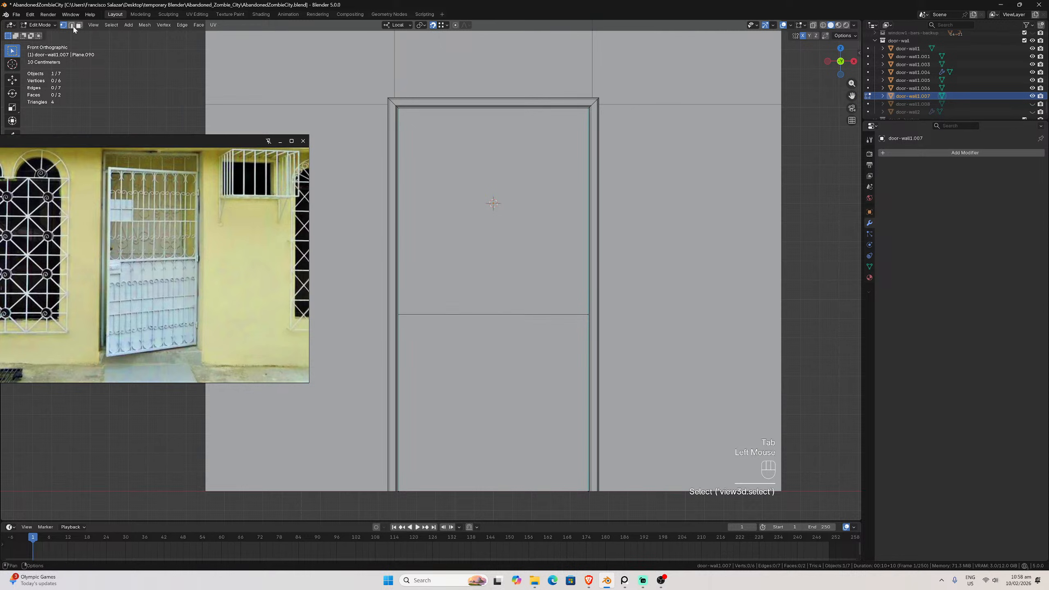
click(455, 316)
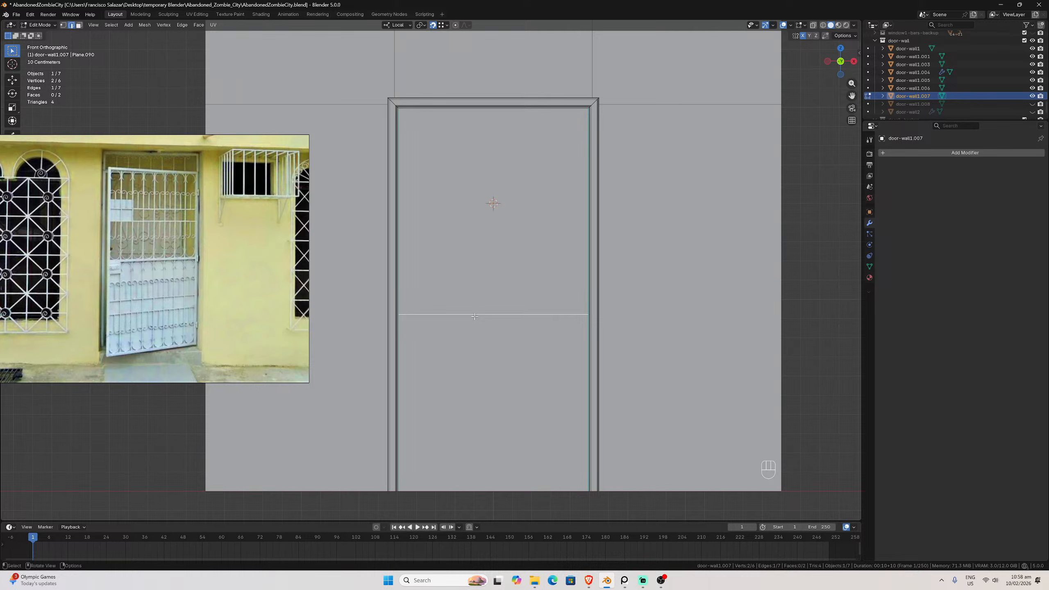
Show the human-height reference collection and turn on X-ray display to judge the door's proportions
scroll(1009, 50, up, 8)
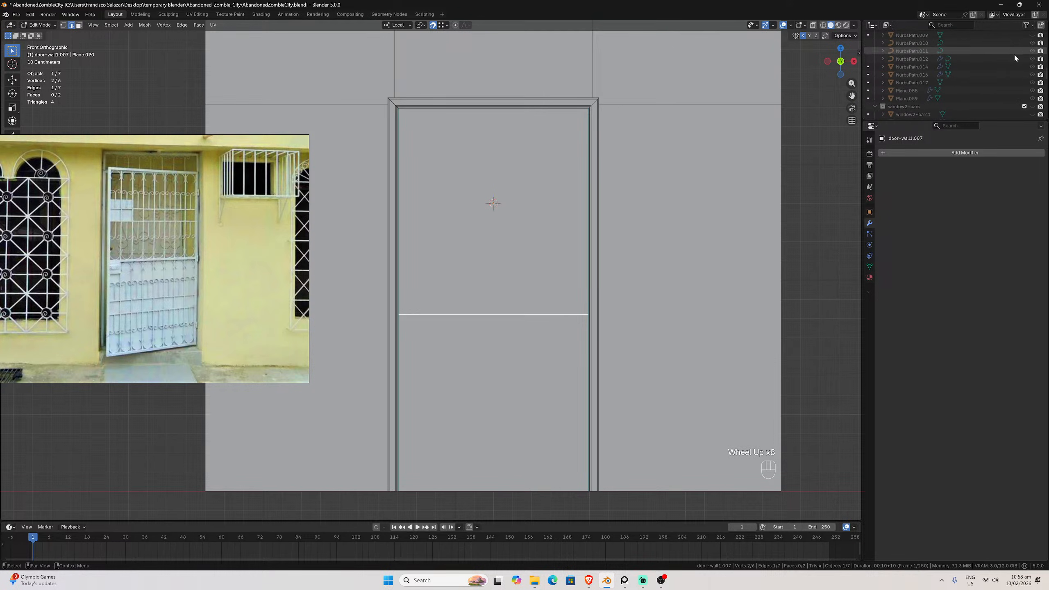
scroll(1015, 58, up, 12)
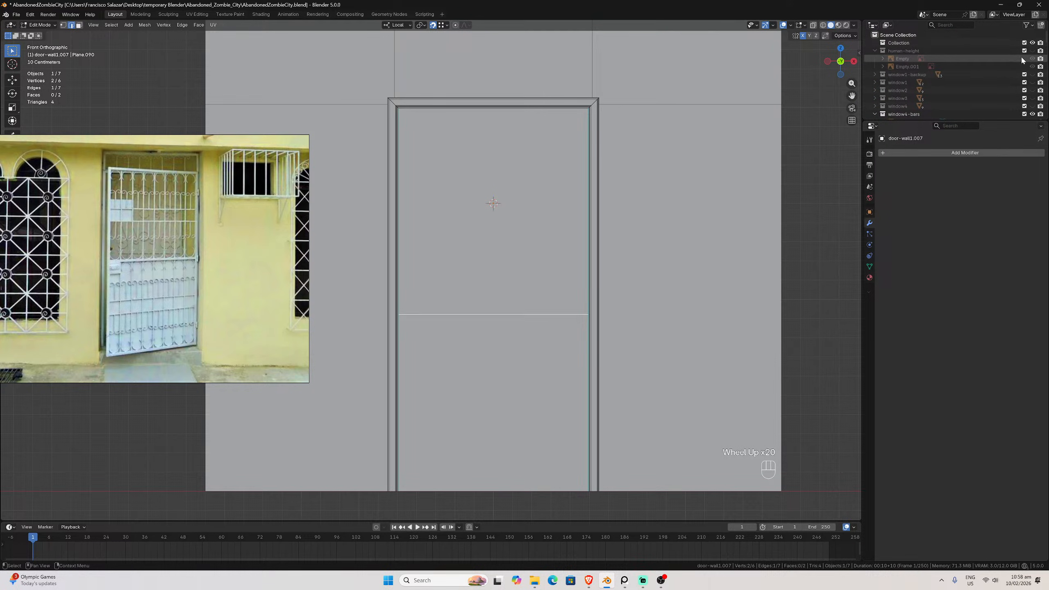
click(1032, 51)
click(814, 25)
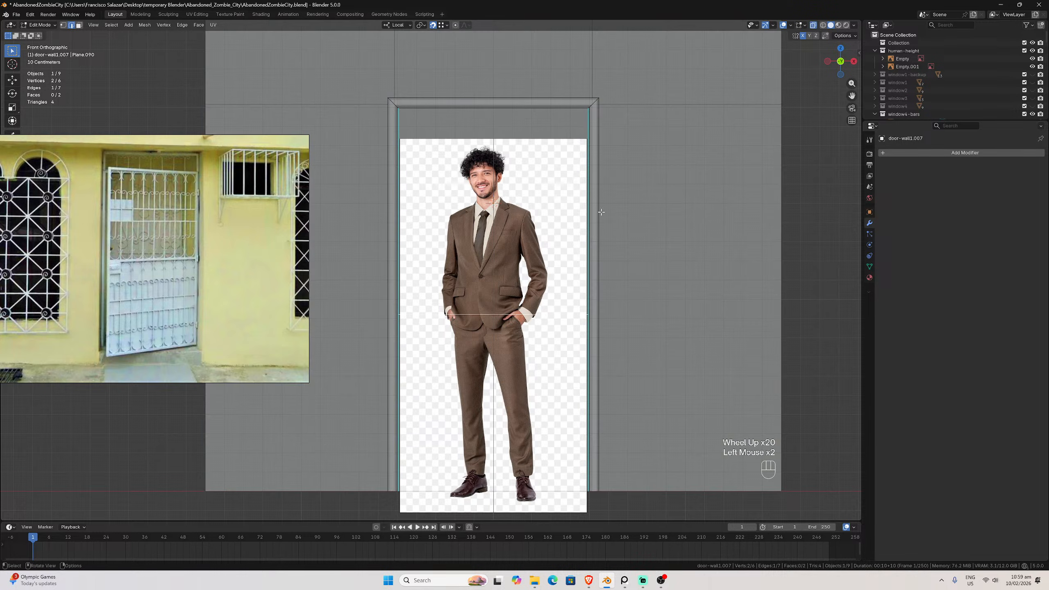
Bevel the door's middle edge into a one-segment band with a width of about 0.128 m, and hide the human-height reference
key(ctrl+b)
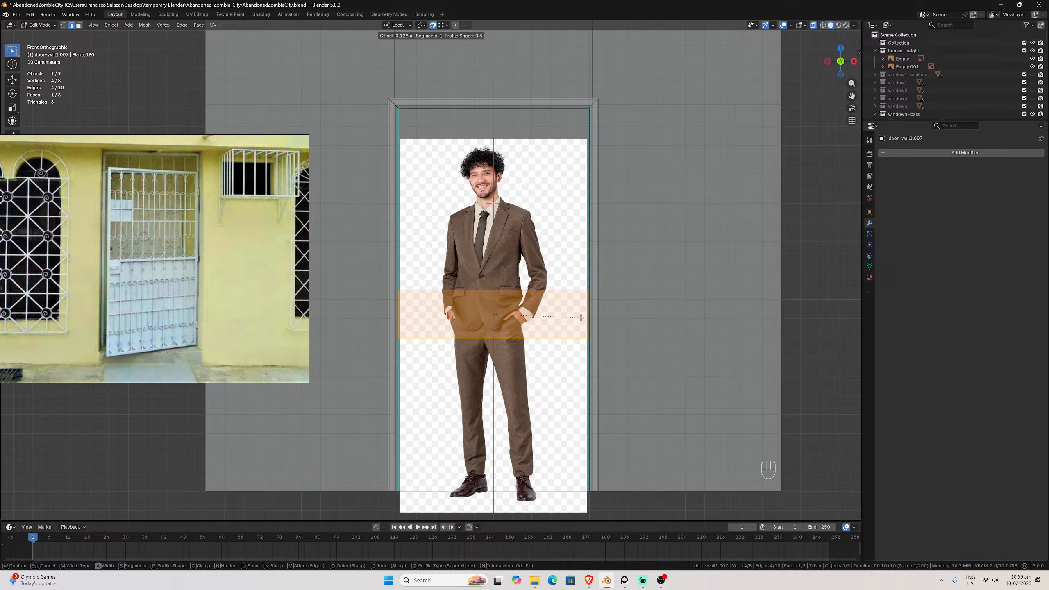
click(580, 317)
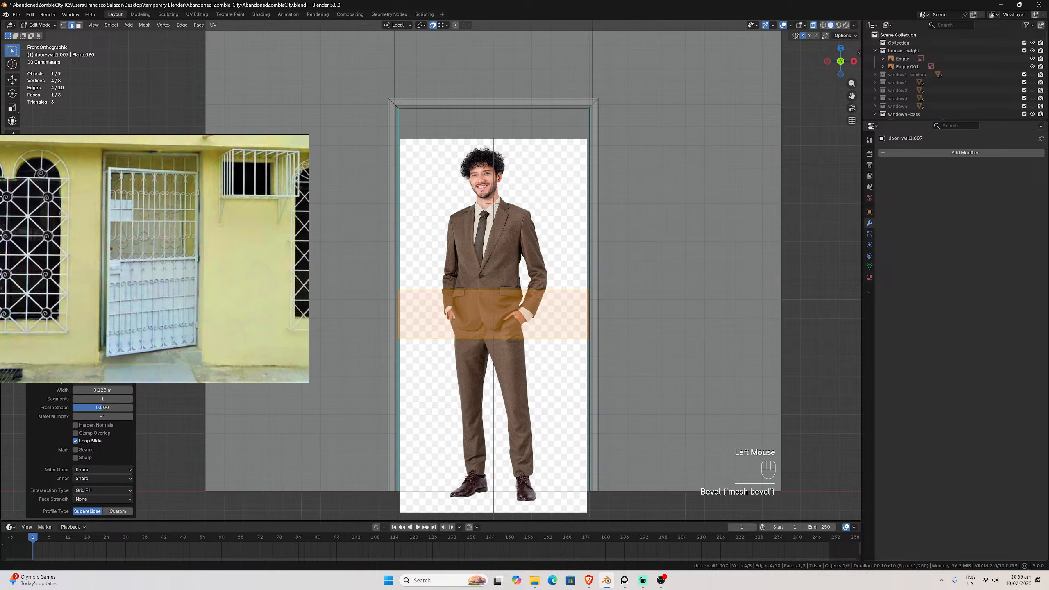
click(1033, 51)
click(491, 356)
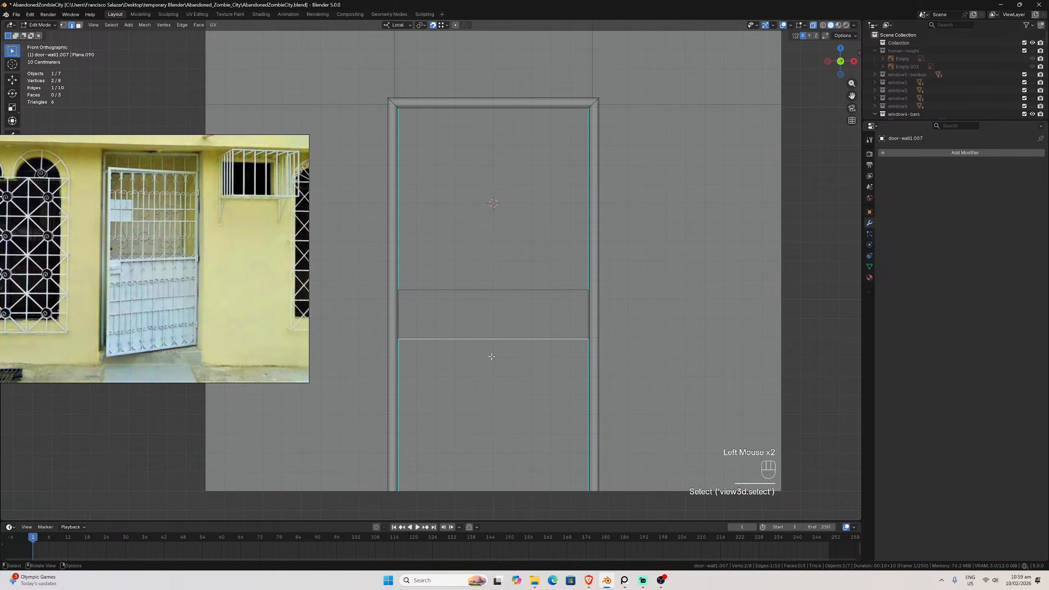
Add one centred vertical loop cut through the full height of the door surface
click(477, 254)
key(ctrl+r)
click(494, 289)
click(494, 290)
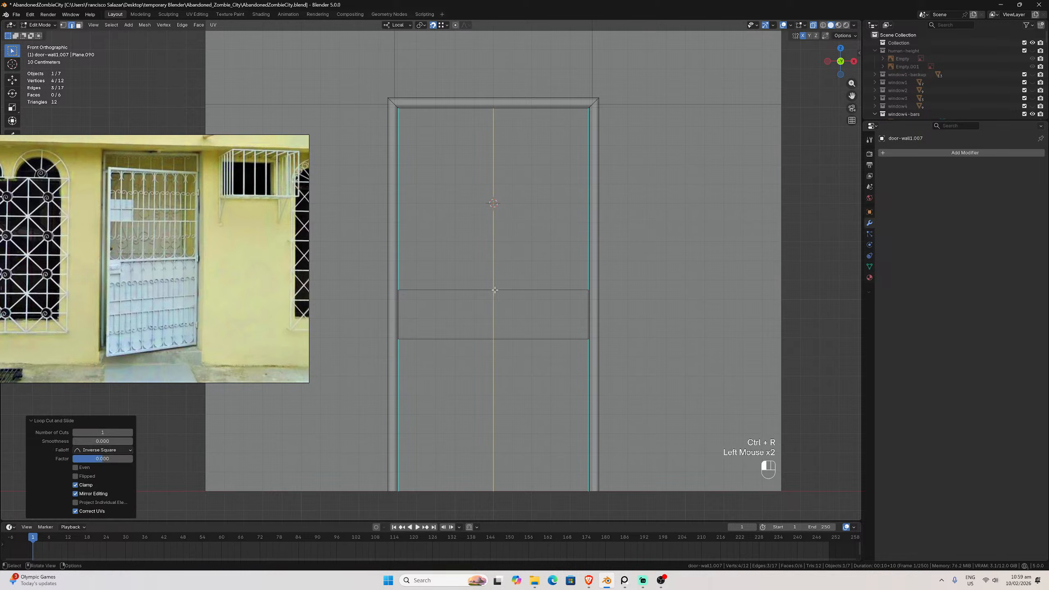
Add one centred horizontal loop cut in the door section below the middle band and one in the section above it
key(ctrl+r)
double_click(497, 413)
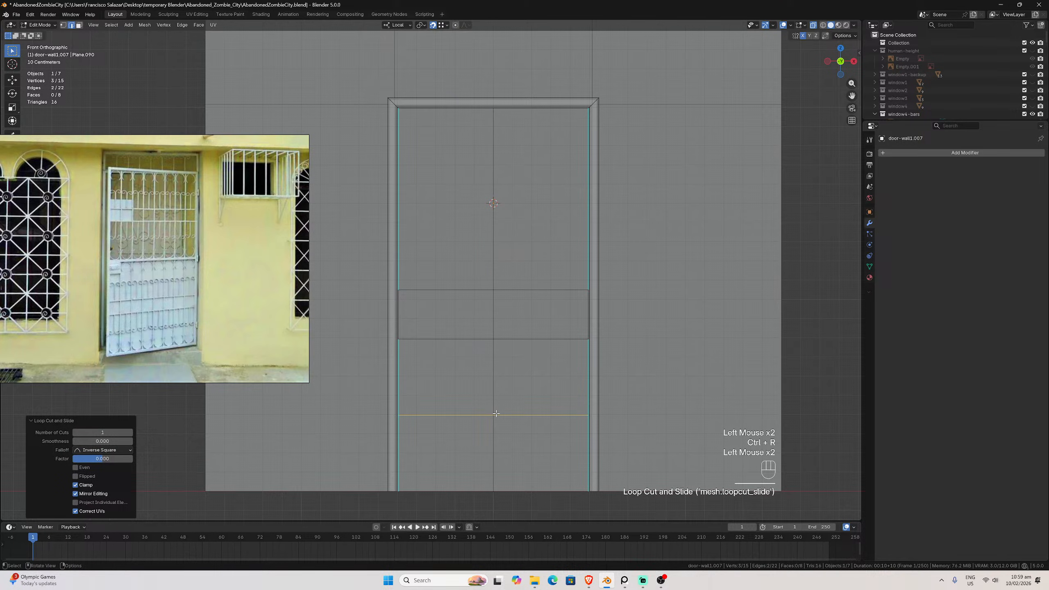
key(ctrl+r)
click(496, 194)
click(497, 196)
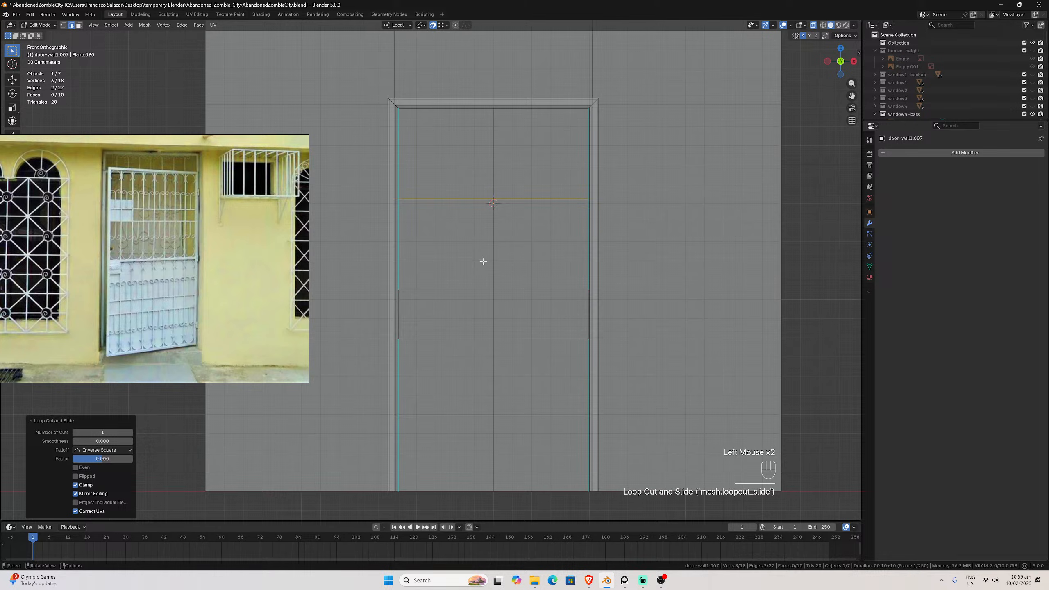
Divide the upper and lower door sections into four rows each with further centred horizontal loop cuts
key(ctrl+r)
click(492, 165)
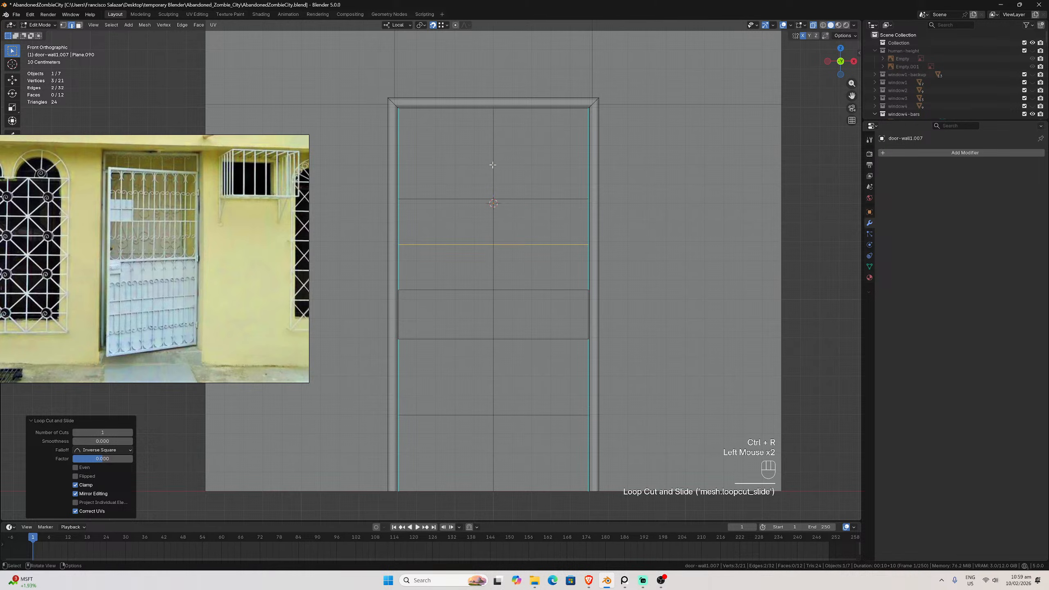
click(491, 402)
key(ctrl+r)
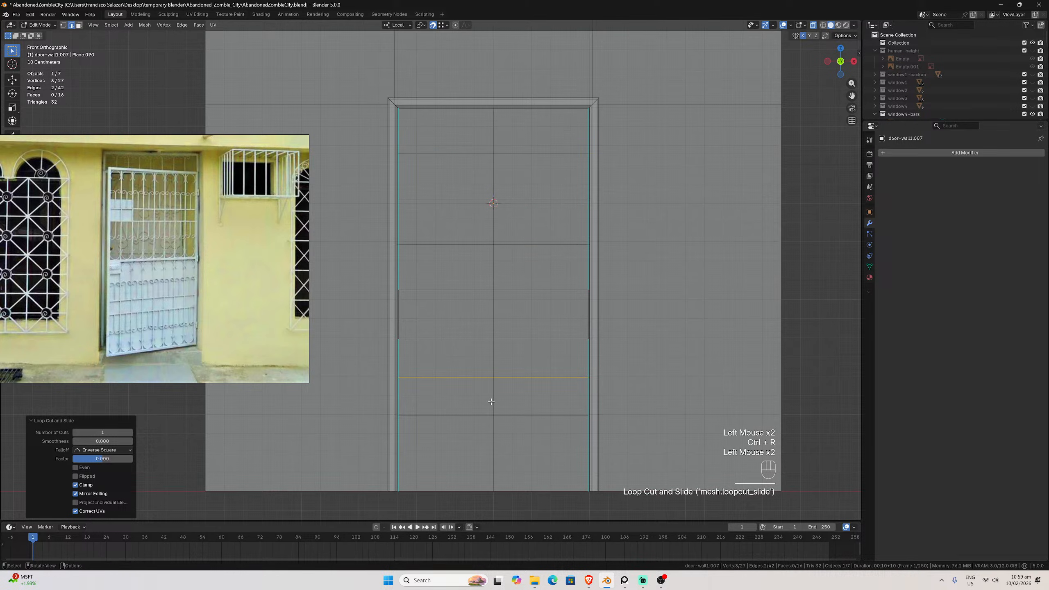
double_click(489, 455)
Add a centred vertical loop cut in each half of the door surface, making four equal columns
key(ctrl+r)
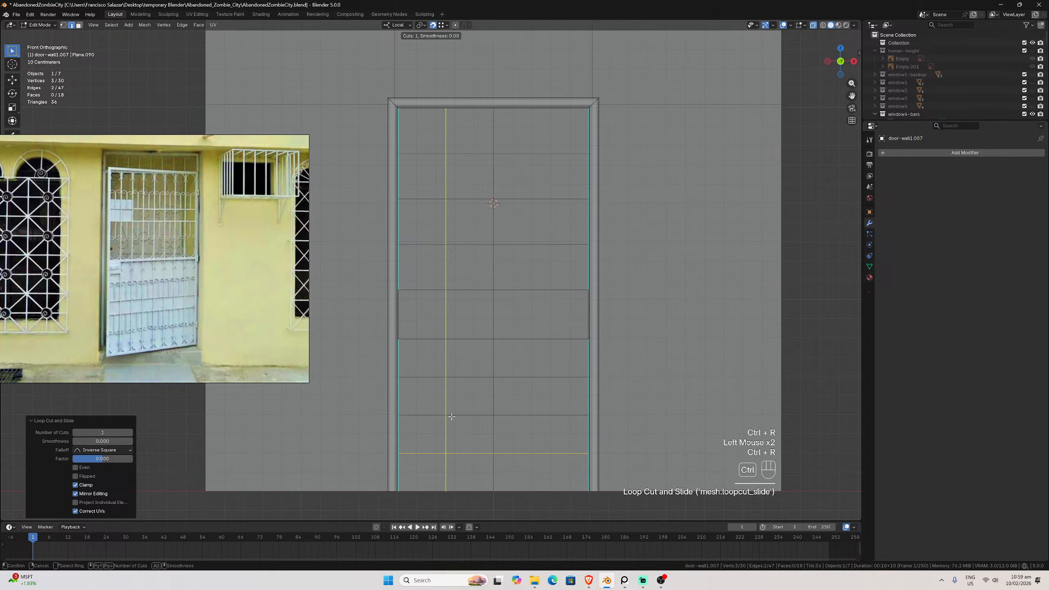
double_click(451, 416)
key(ctrl+r)
double_click(543, 355)
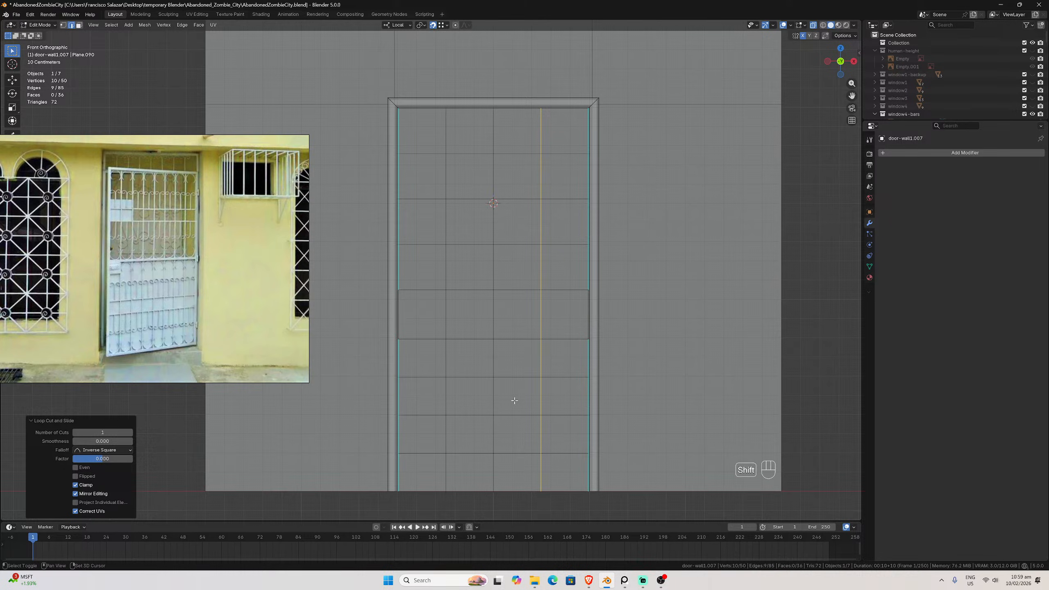
click(544, 407)
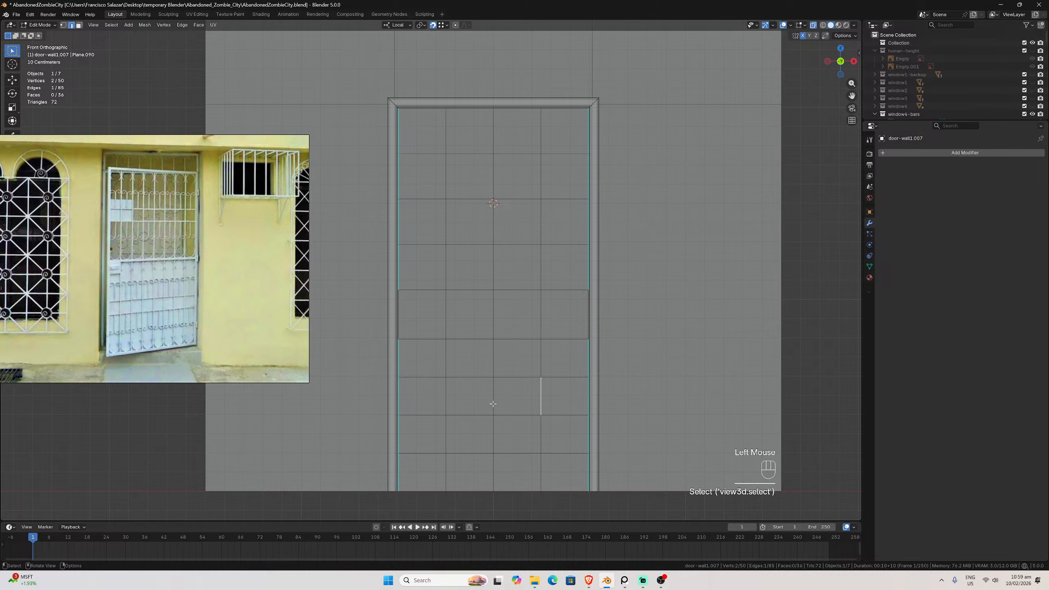
Knife-cut a diamond through the edge midpoints of the door section below the middle band
key(k)
click(492, 339)
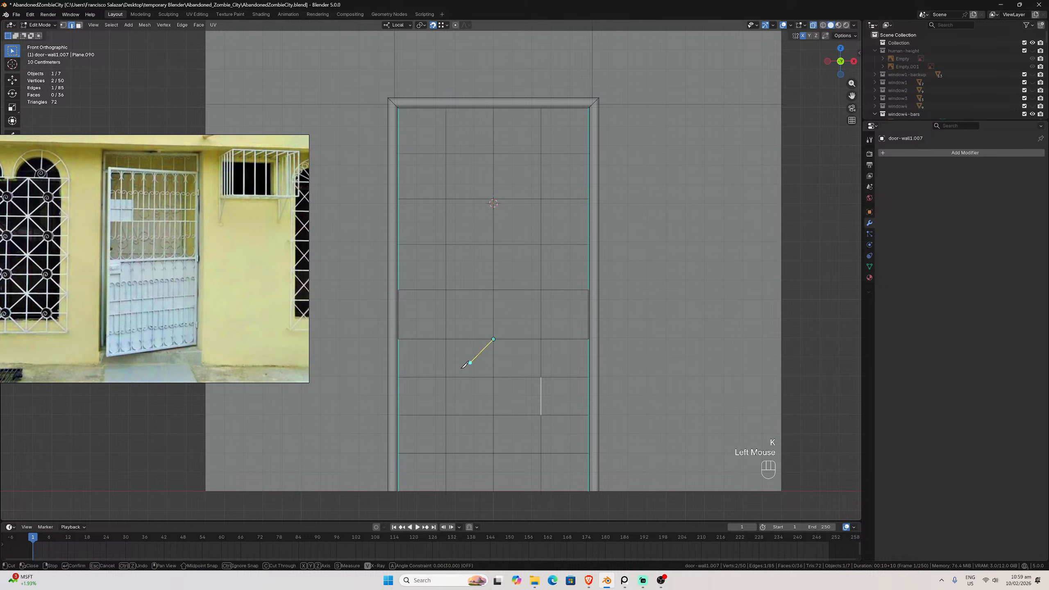
click(398, 415)
click(492, 490)
click(587, 415)
click(493, 339)
key(Return)
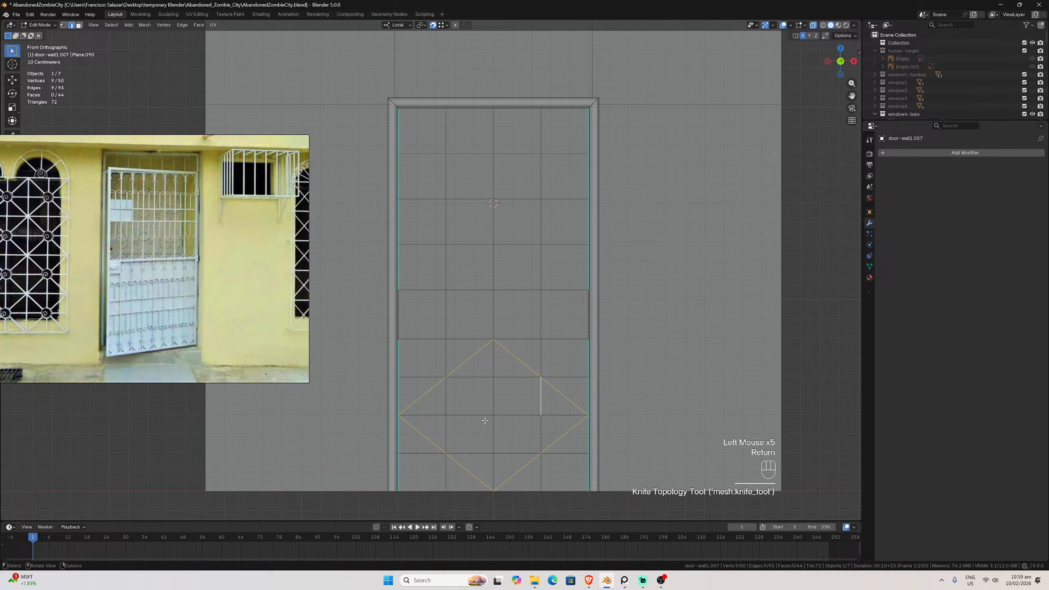
Knife-cut both corner-to-corner diagonals across the door section below the middle band
key(k)
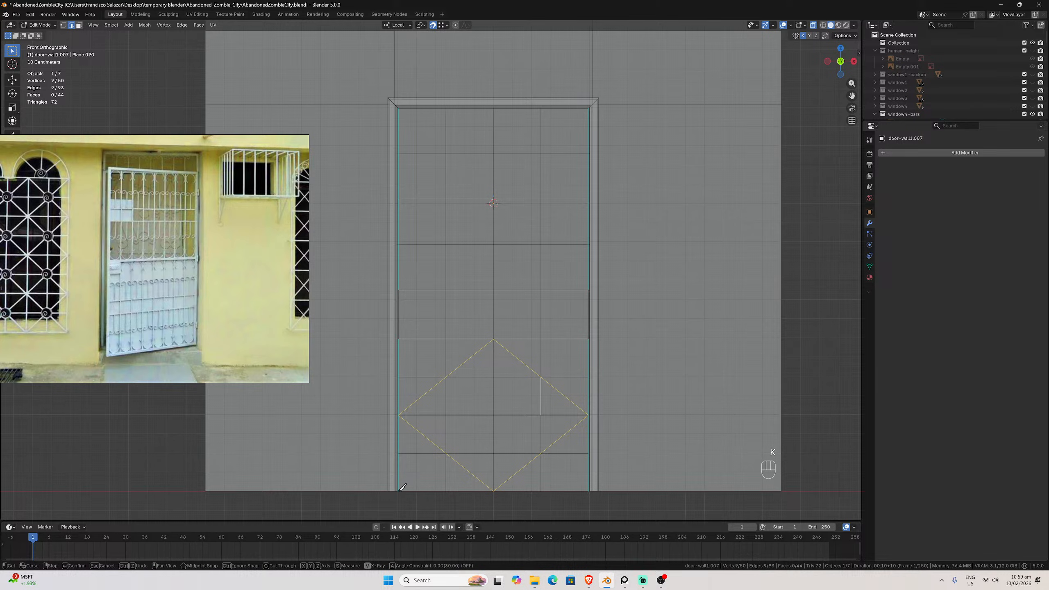
click(398, 491)
click(589, 339)
key(Return)
key(k)
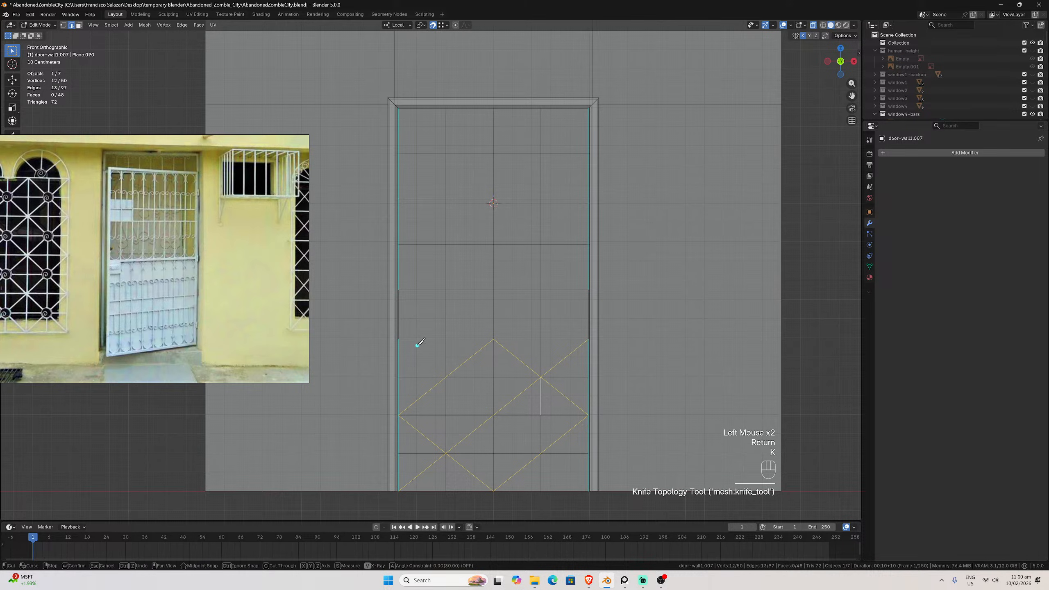
click(398, 338)
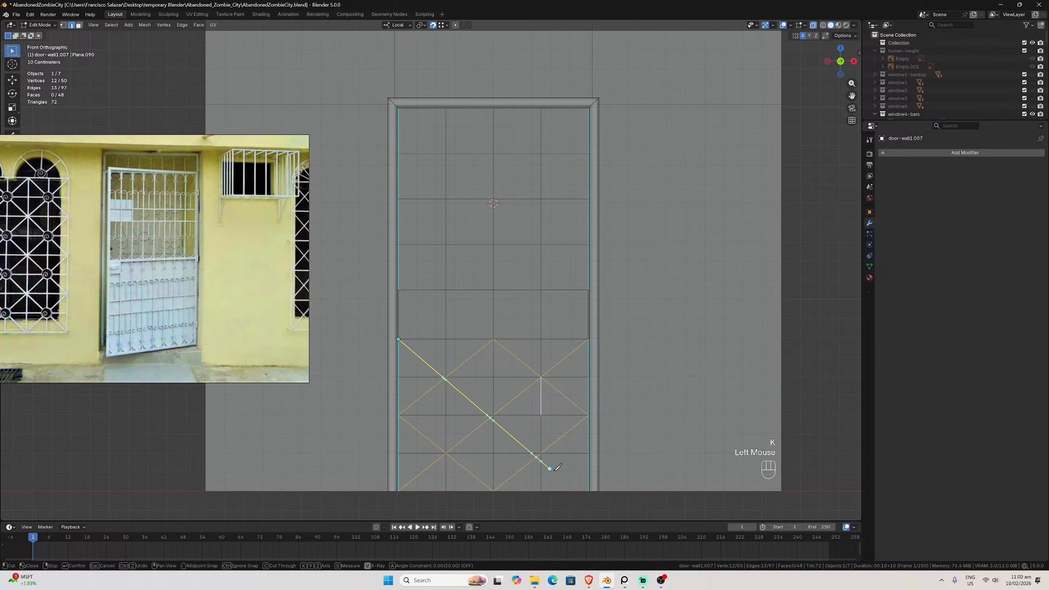
click(588, 491)
key(Return)
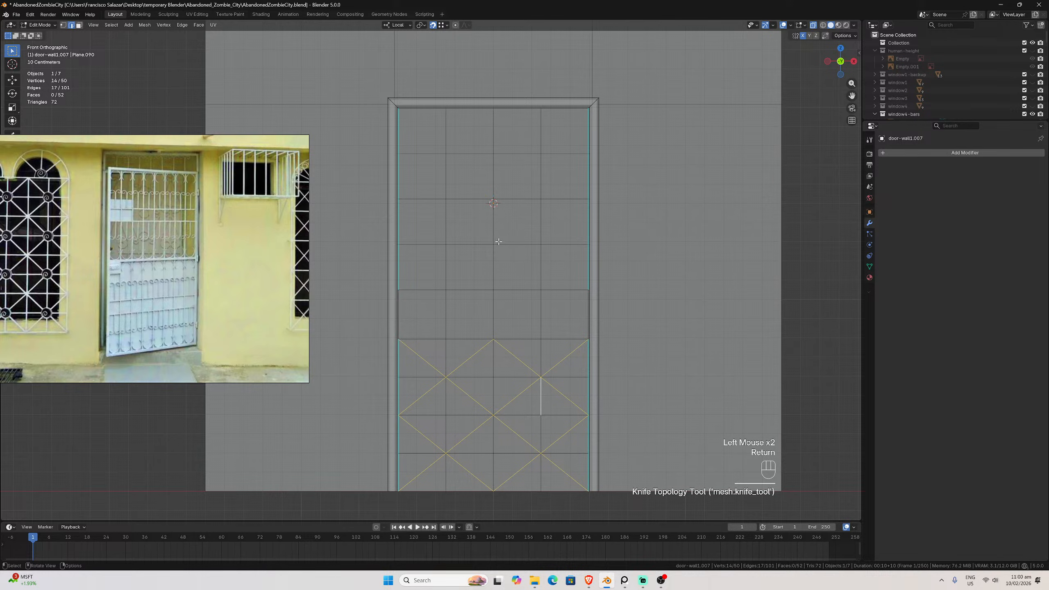
Knife-cut a diamond through the edge midpoints of the door section above the middle band
key(k)
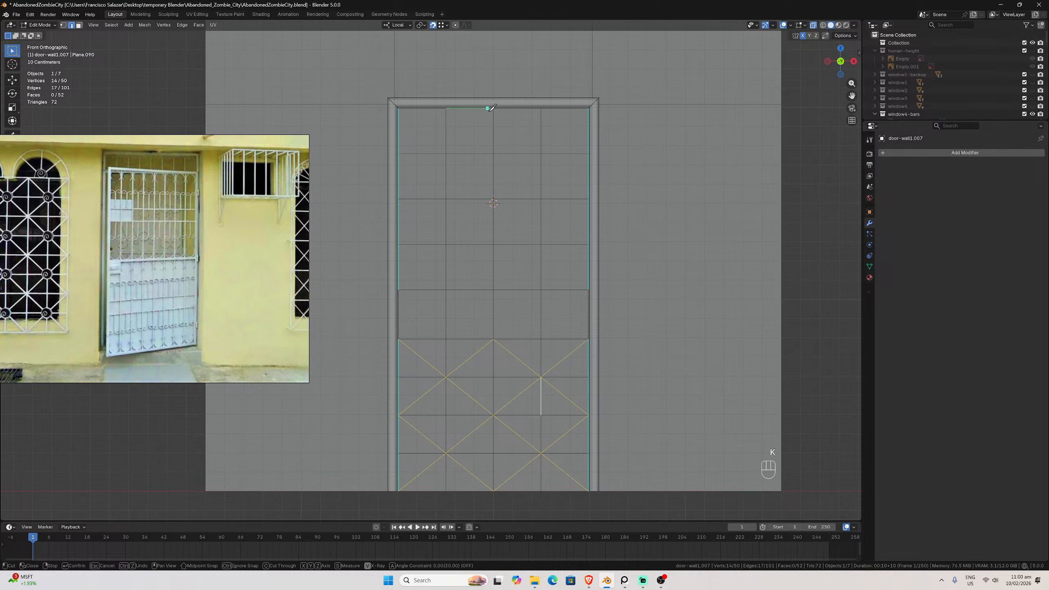
click(494, 108)
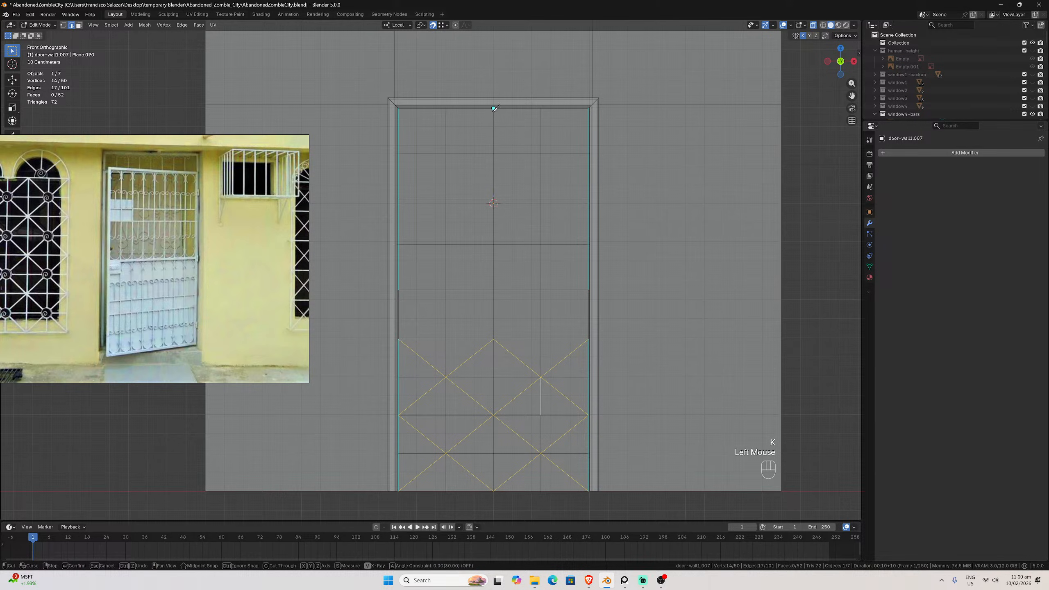
click(398, 199)
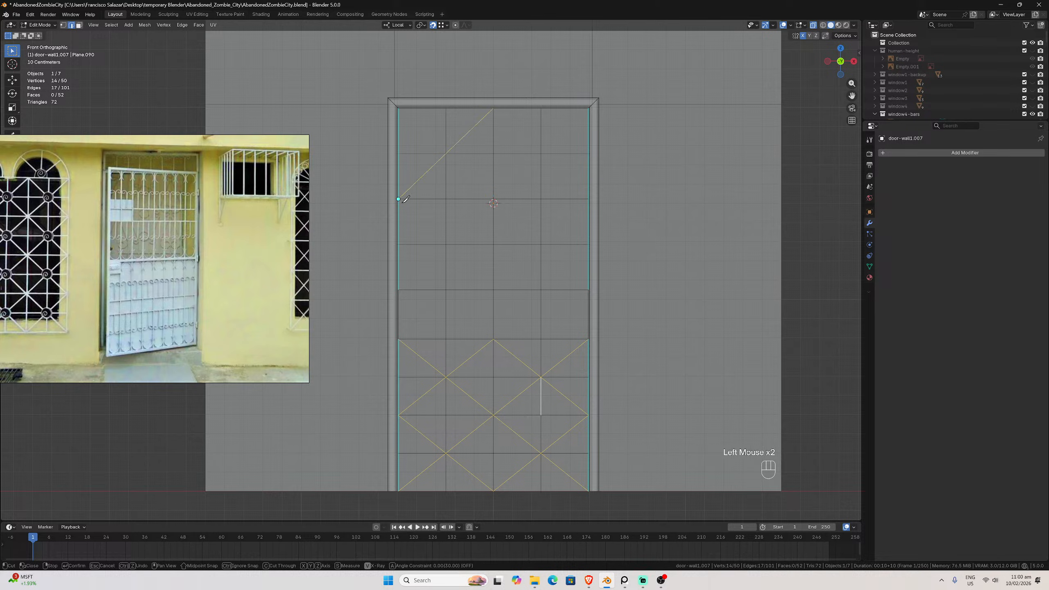
click(494, 288)
click(589, 200)
click(494, 108)
key(Return)
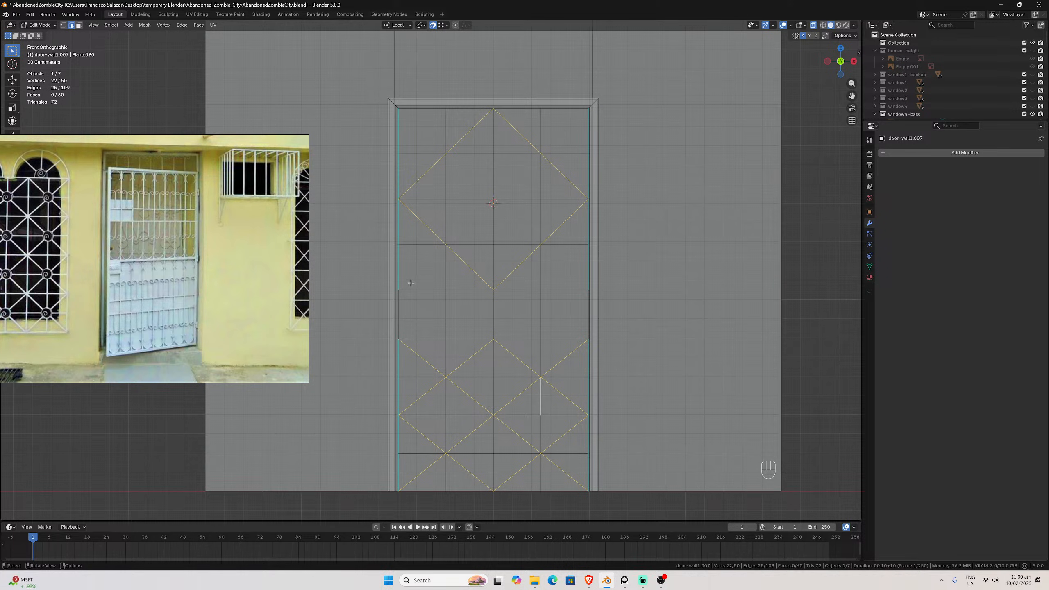
Knife-cut both corner-to-corner diagonals across the door section above the middle band
key(k)
click(398, 289)
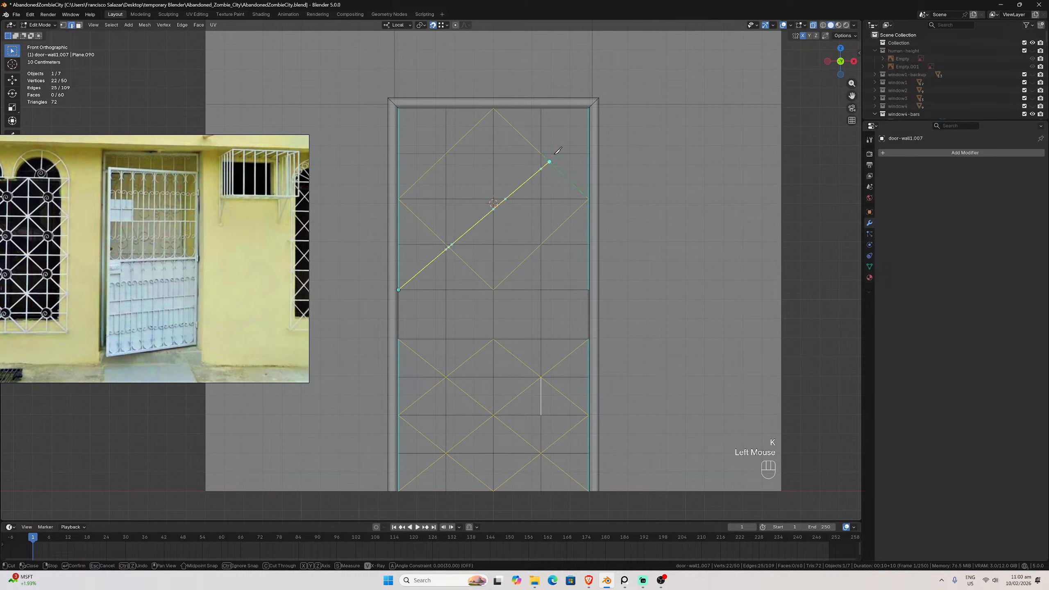
click(590, 107)
key(Return)
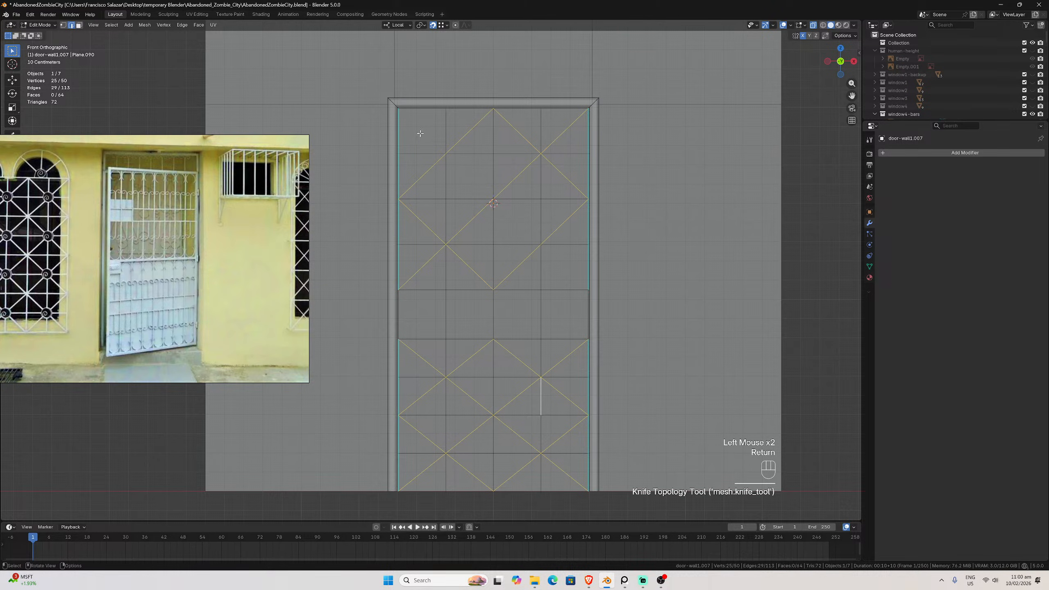
key(k)
click(398, 108)
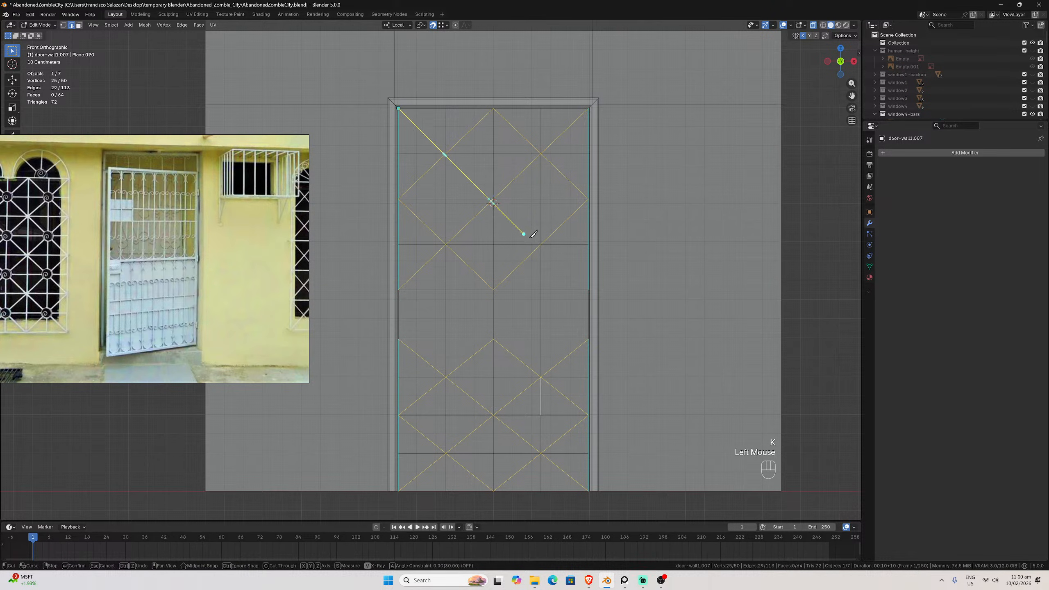
double_click(588, 289)
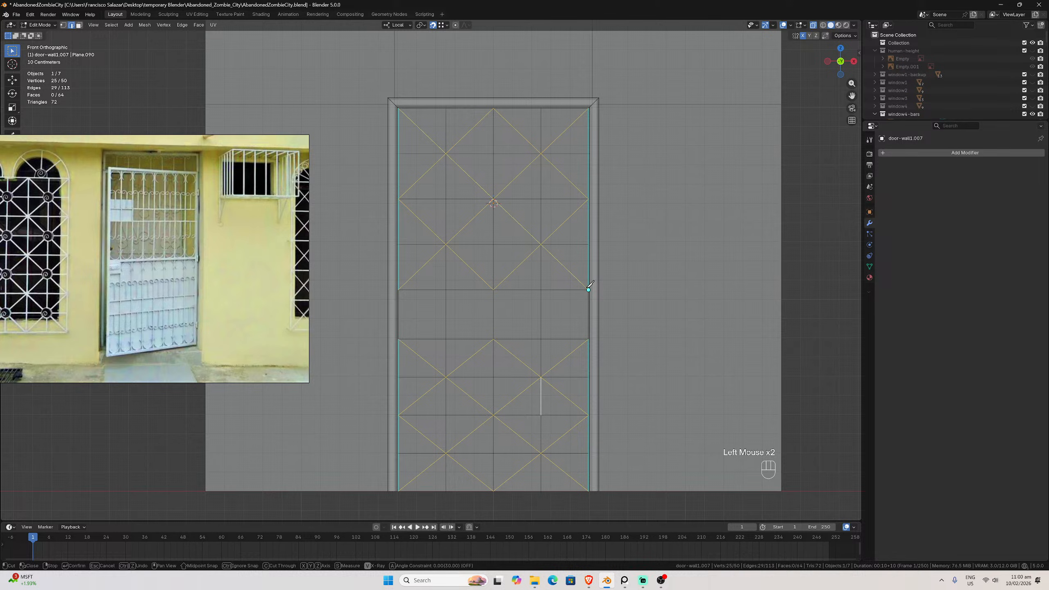
key(Return)
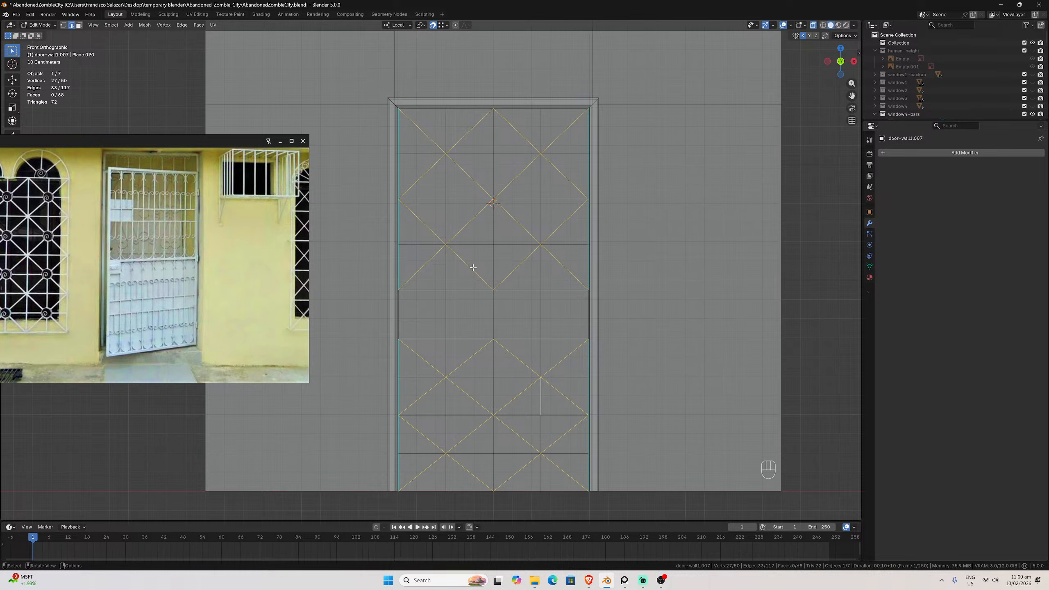
Select the faces of the two central diamonds directly above and below the door's middle band
click(494, 267)
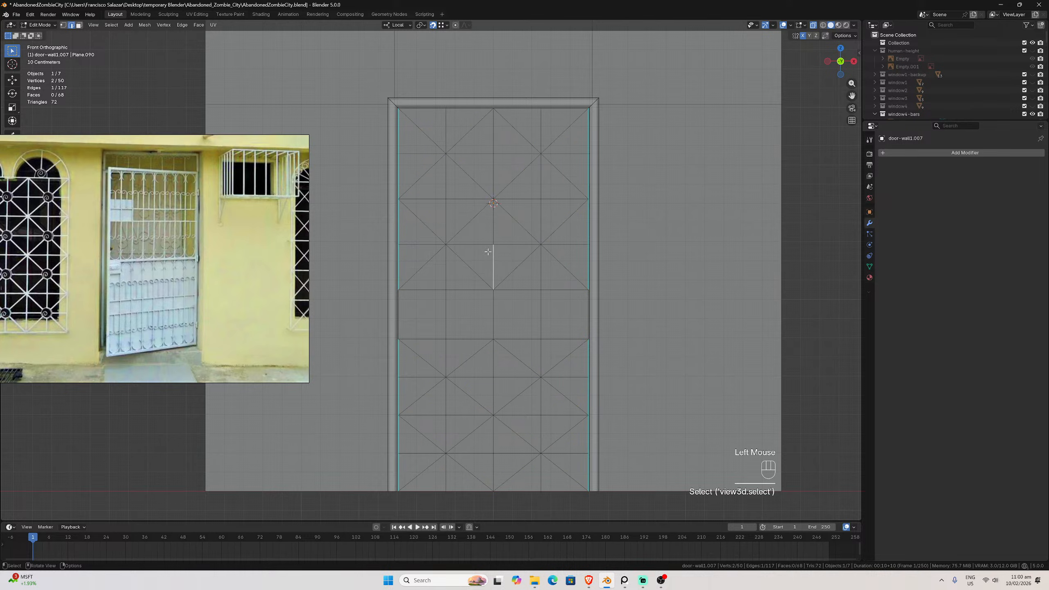
click(79, 25)
shift+drag(473, 222, 521, 267)
shift+drag(475, 360, 515, 396)
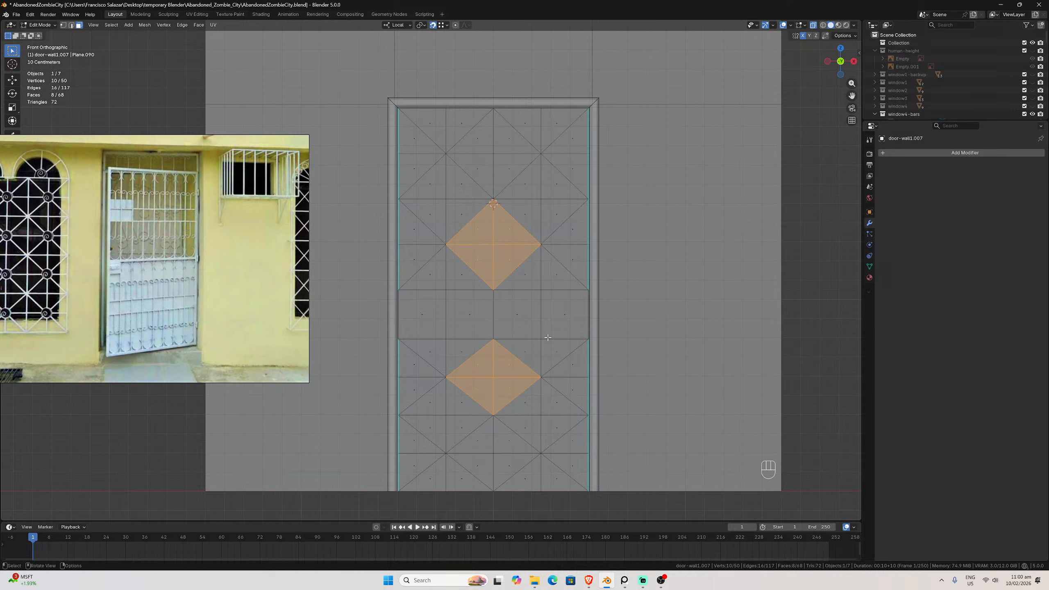
key(i)
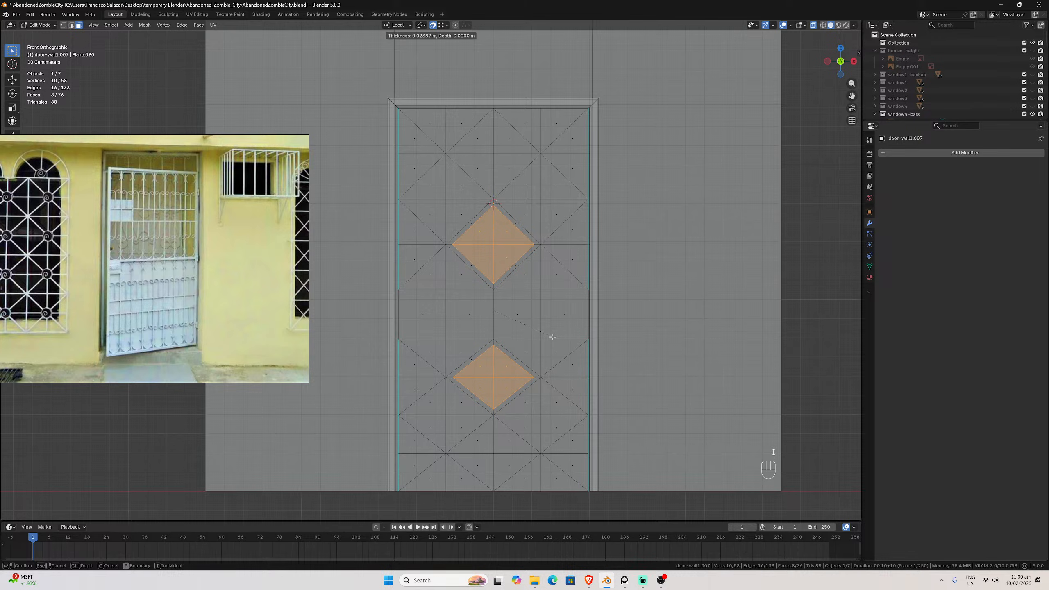
click(551, 337)
key(ctrl+z)
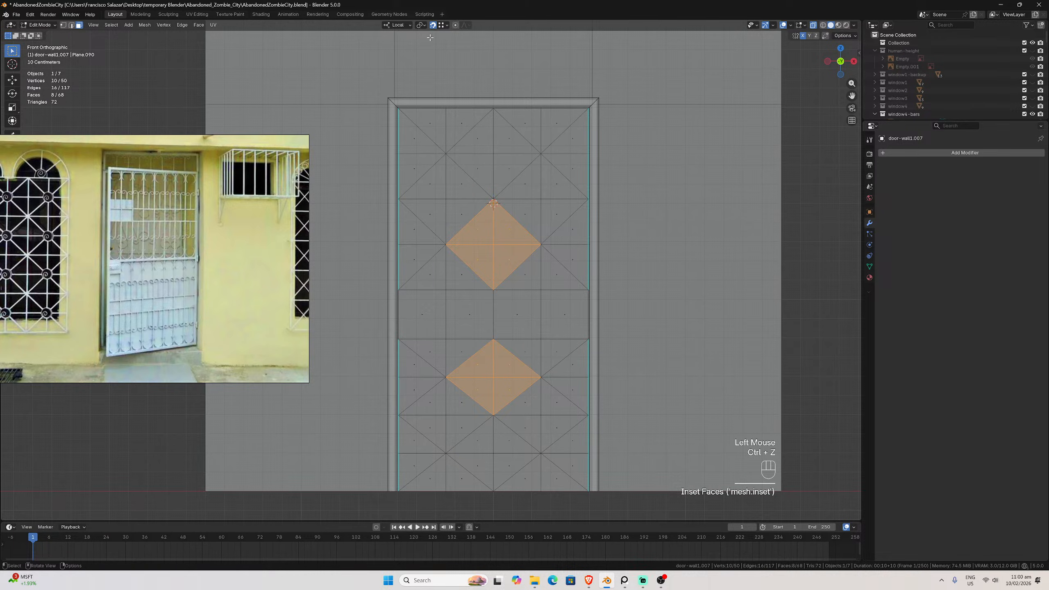
Change the transform pivot point and inset the two central diamonds beside the middle band with a thickness of 0.05 m
click(420, 25)
click(438, 62)
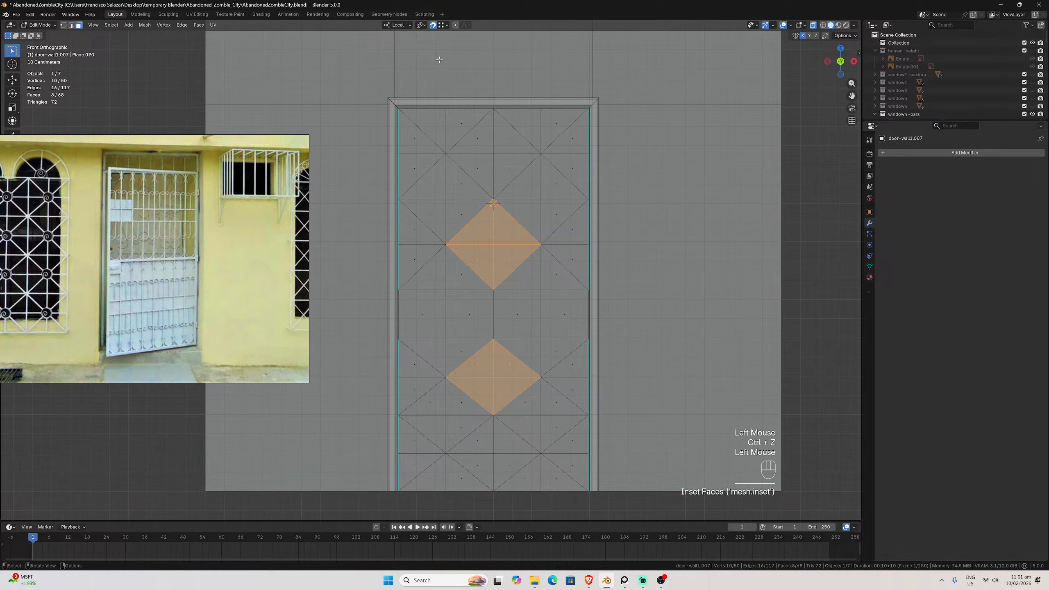
key(i)
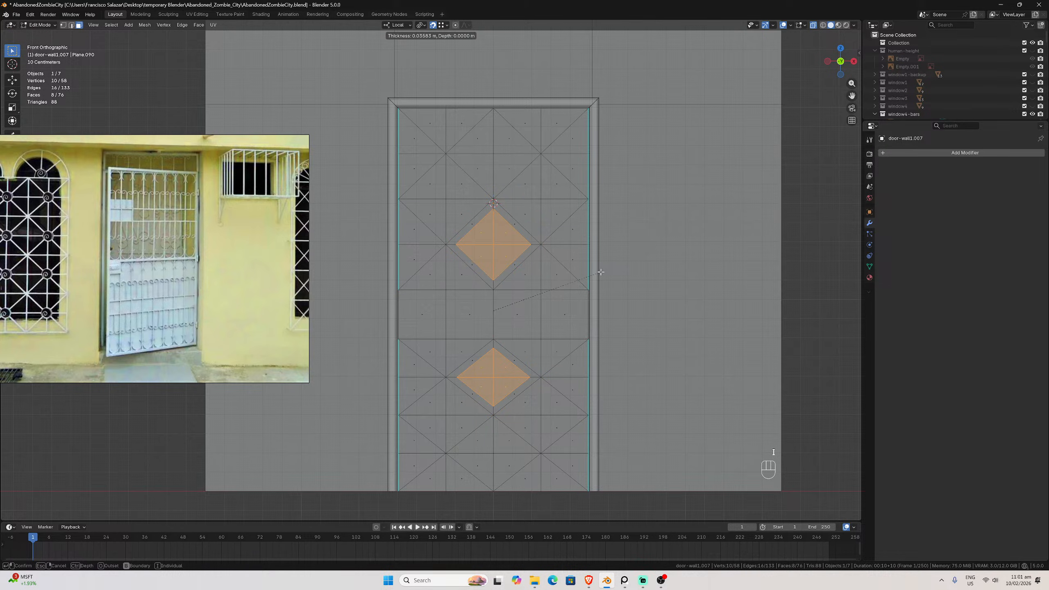
click(601, 272)
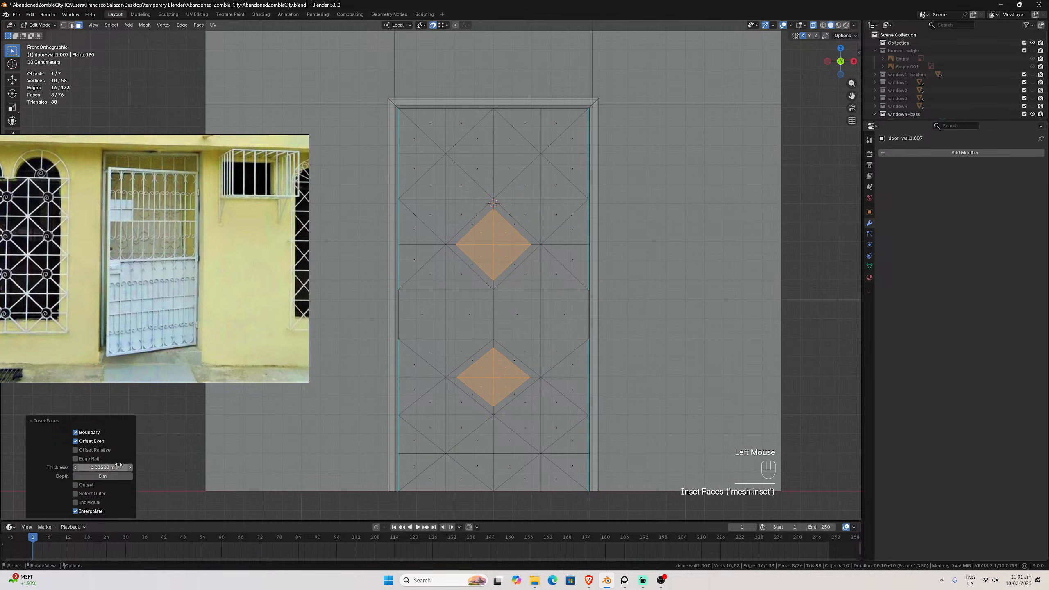
double_click(118, 465)
text(0.)
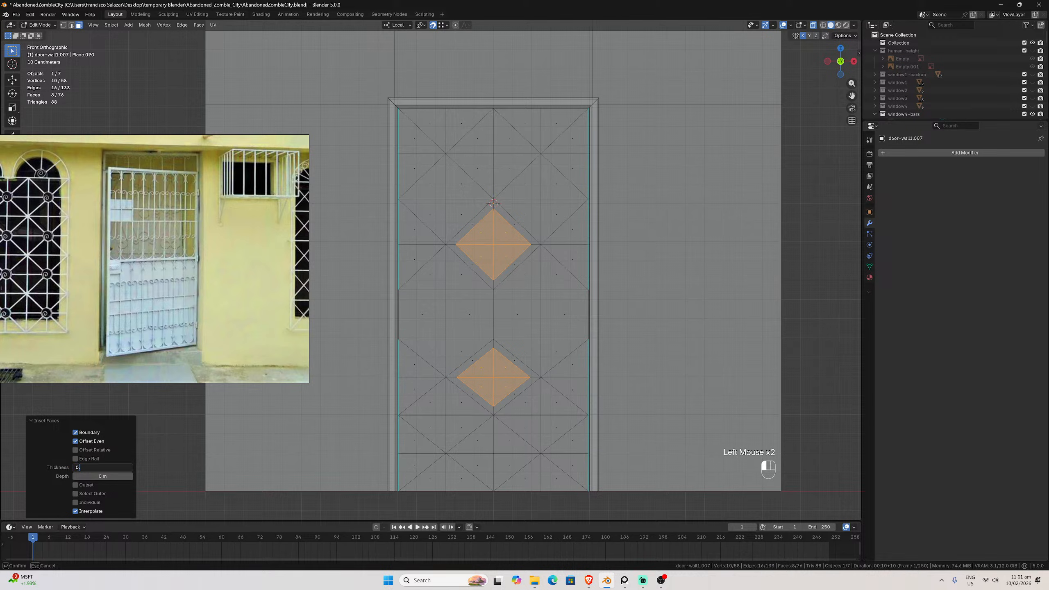
text(05)
key(Return)
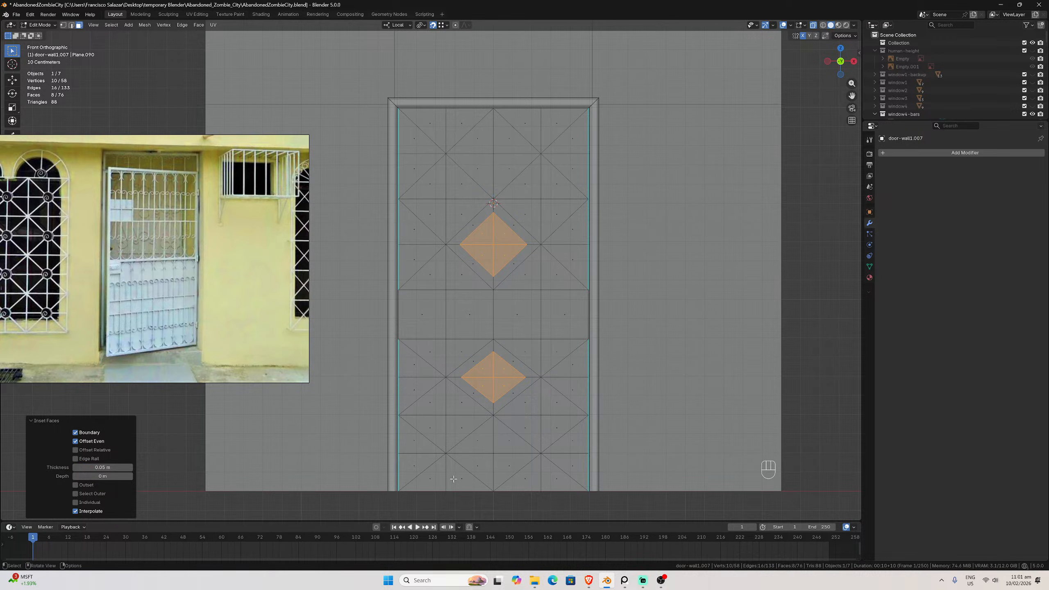
Inset the central diamonds at the top of the upper section and the bottom of the lower section by 0.05 m
drag(471, 436, 509, 464)
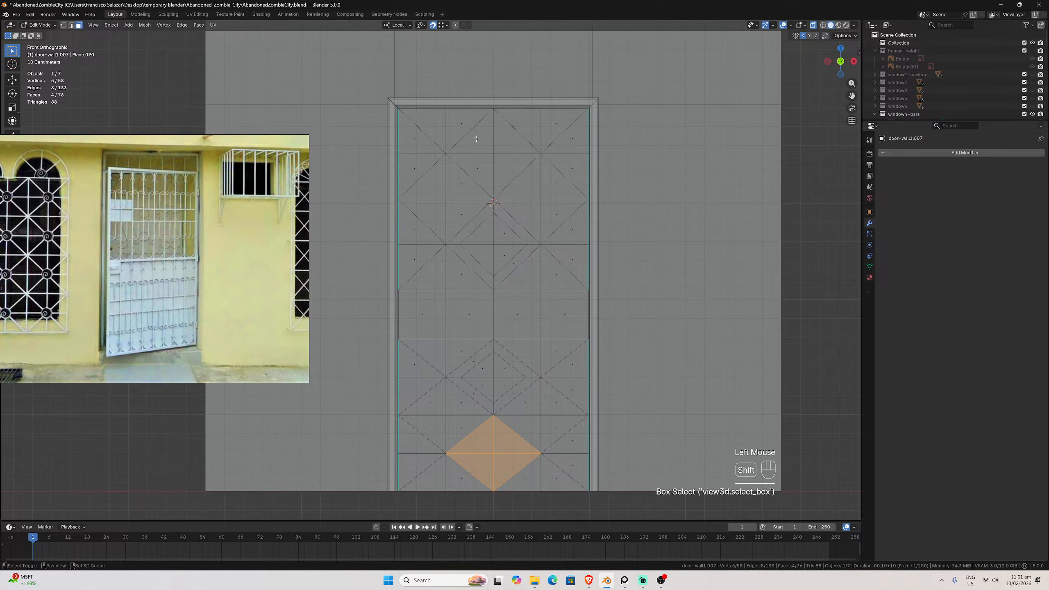
shift+drag(473, 134, 513, 171)
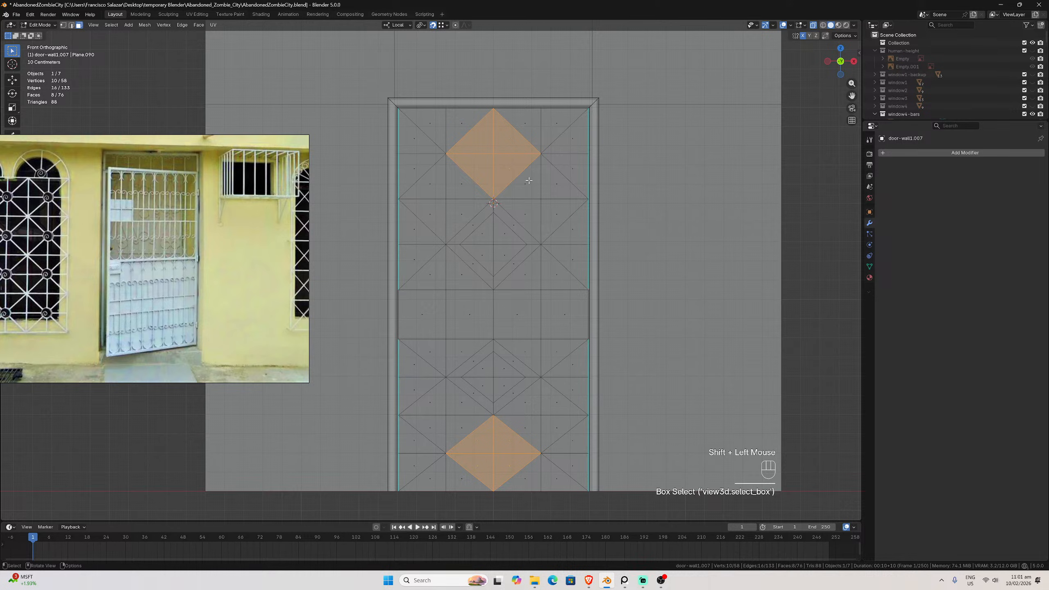
key(i)
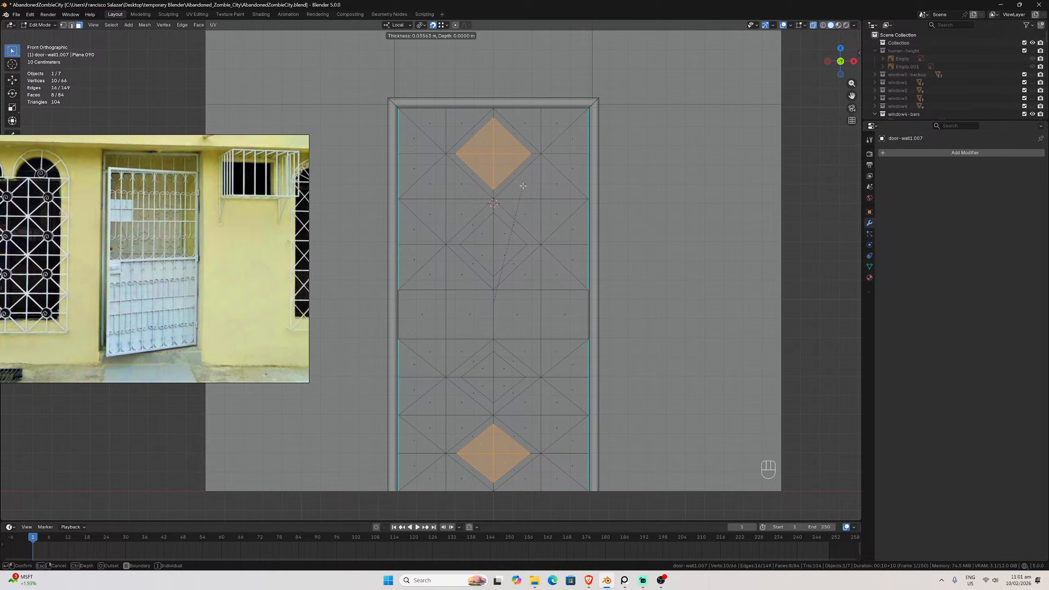
click(523, 186)
click(102, 467)
text(0)
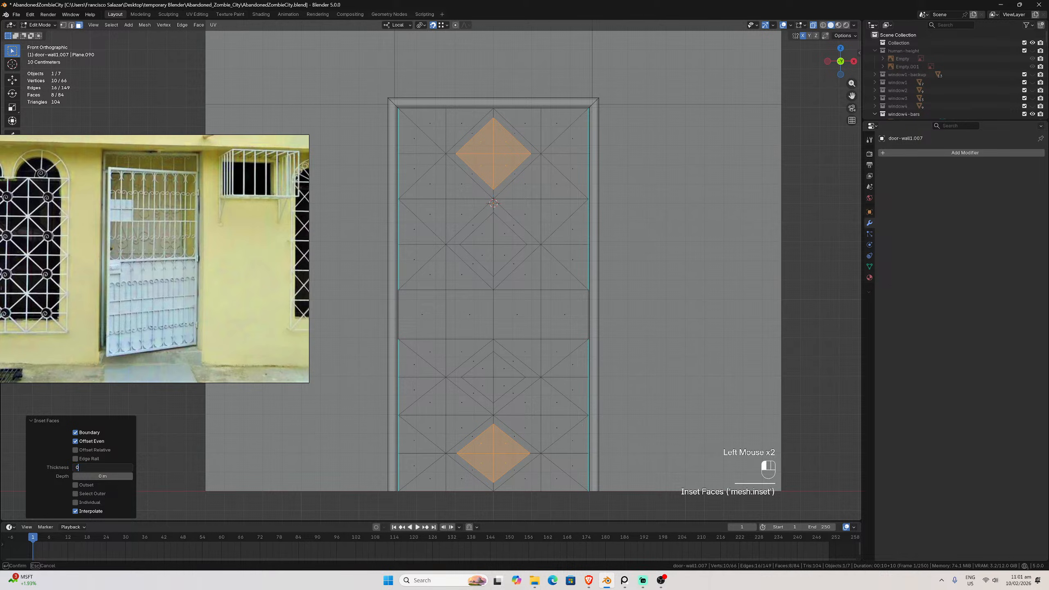
text(.05)
key(Return)
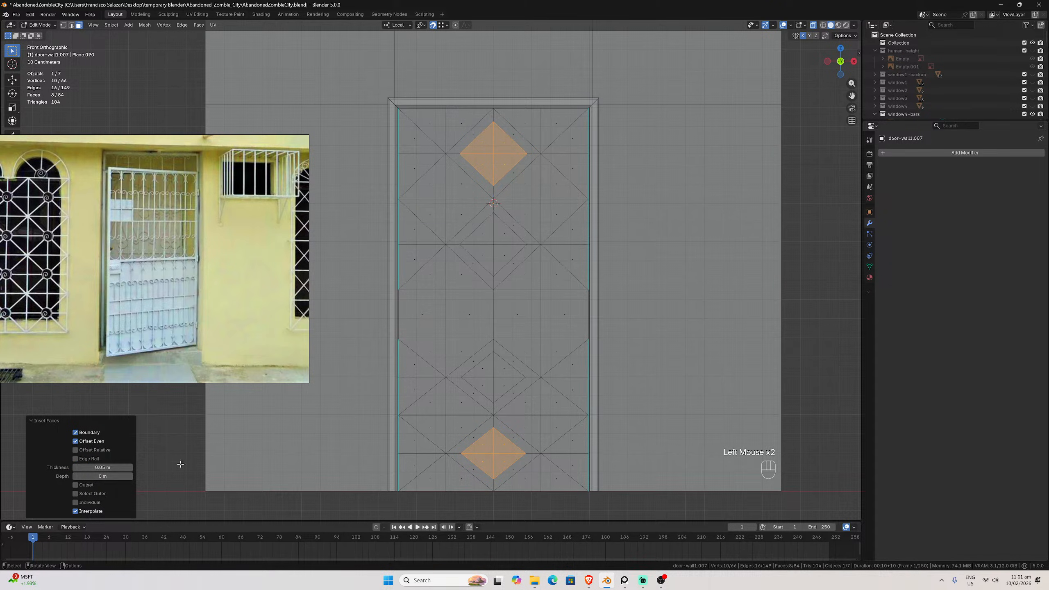
Inset the four side diamonds, two in each door section, with a thickness of 0.05 m
drag(431, 182, 469, 223)
shift+drag(554, 215, 556, 216)
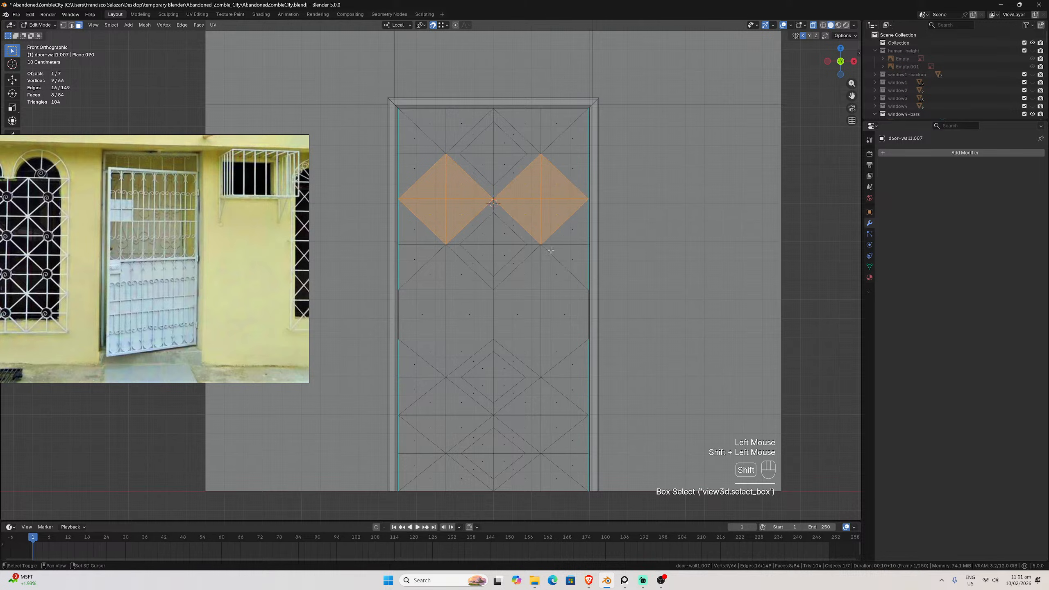
shift+drag(522, 397, 560, 427)
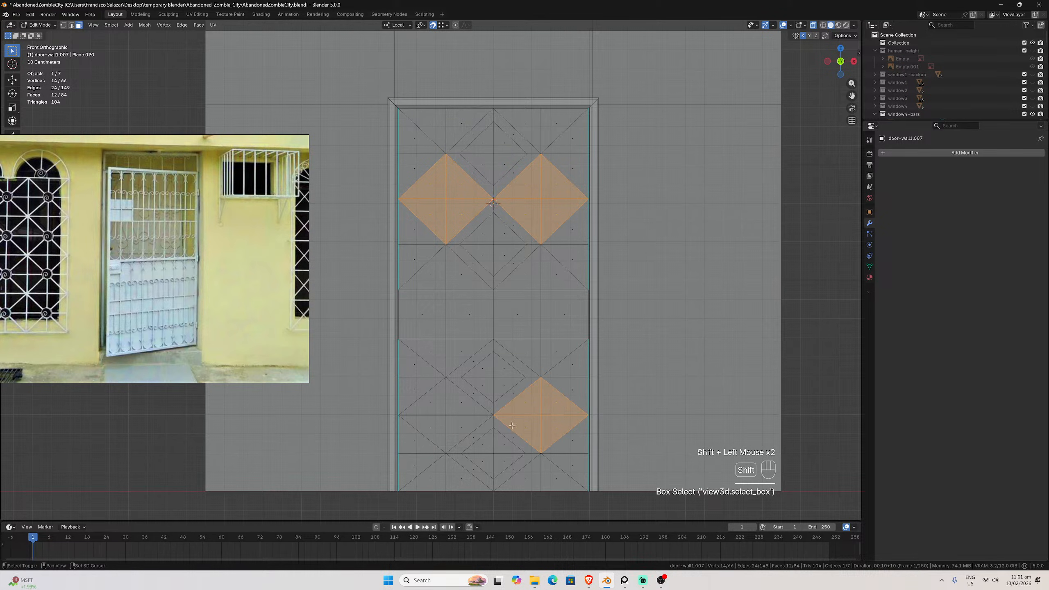
shift+drag(422, 399, 469, 430)
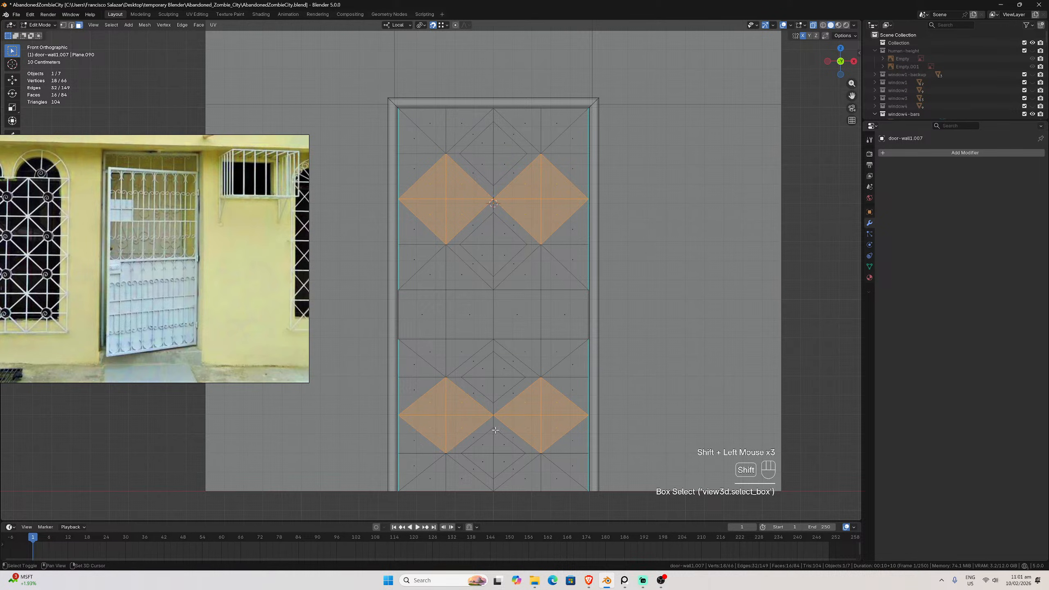
key(i)
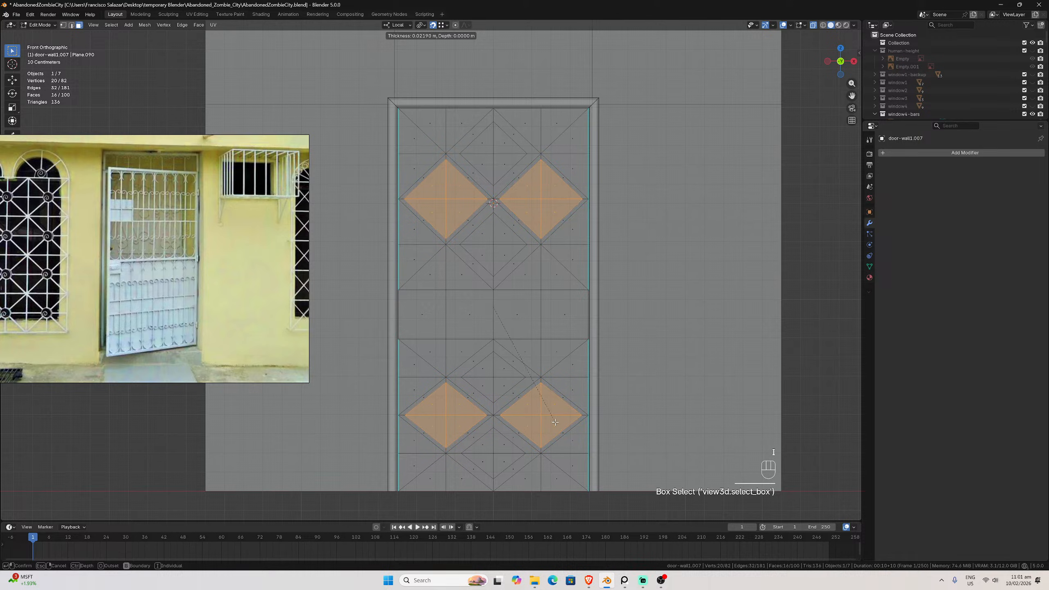
click(554, 421)
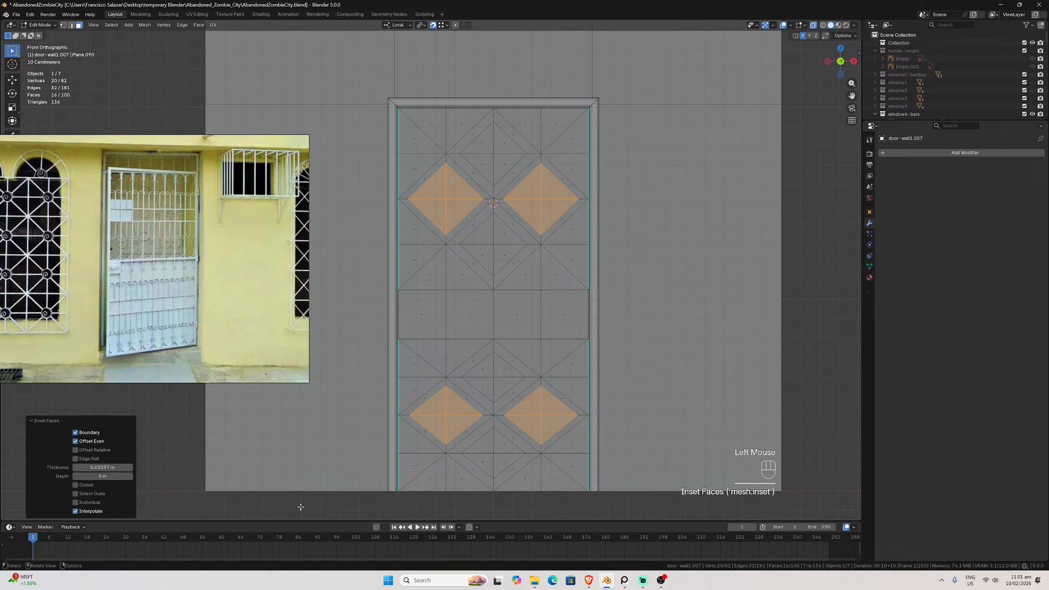
double_click(76, 468)
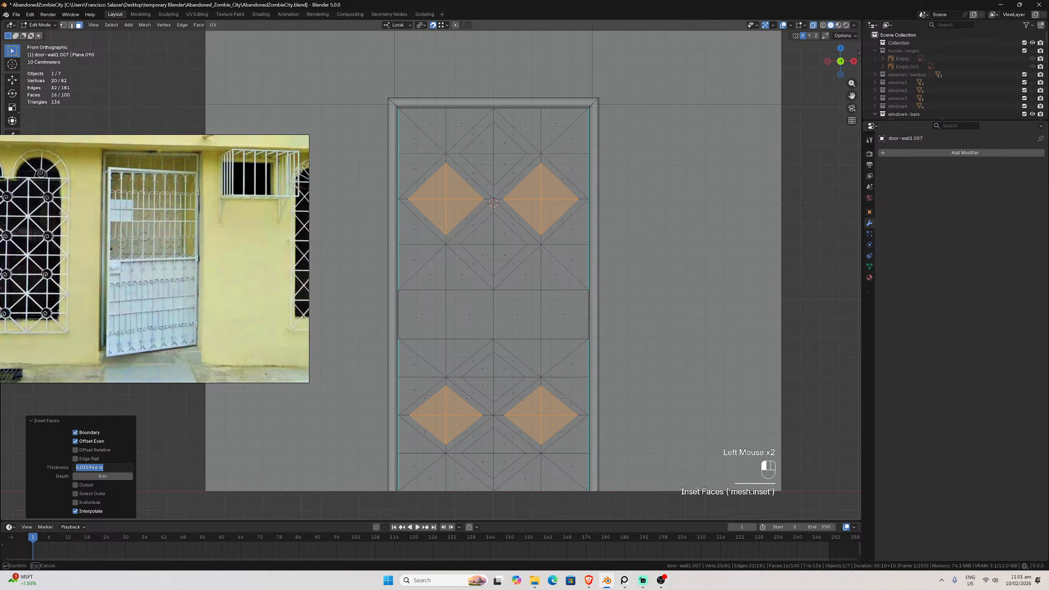
text(0.05)
key(Return)
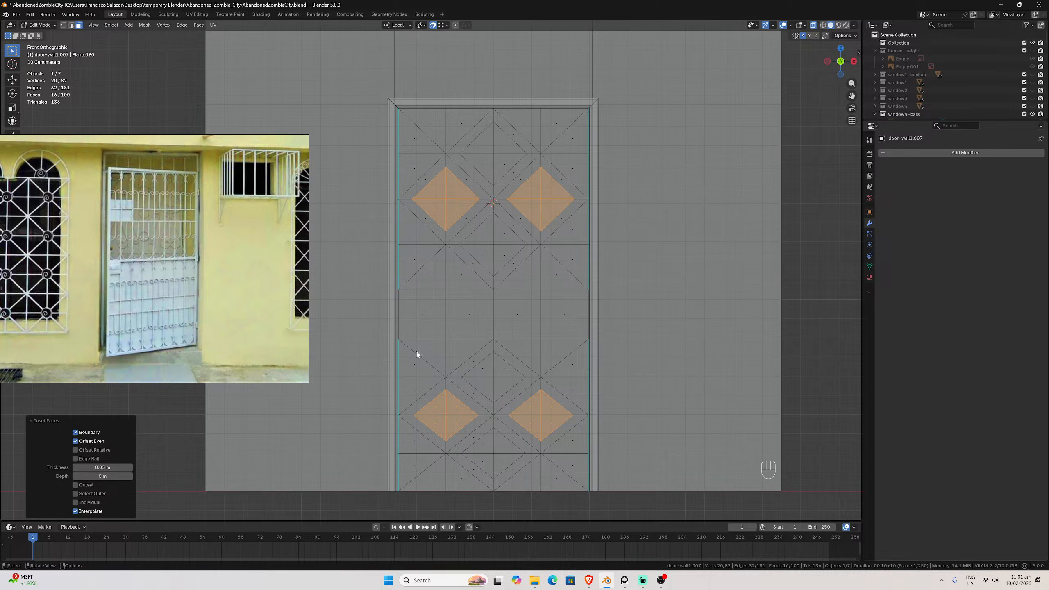
Select all faces of the four corner triangles around the large diamond in the section below the middle band
drag(409, 345, 467, 374)
shift+click(435, 409)
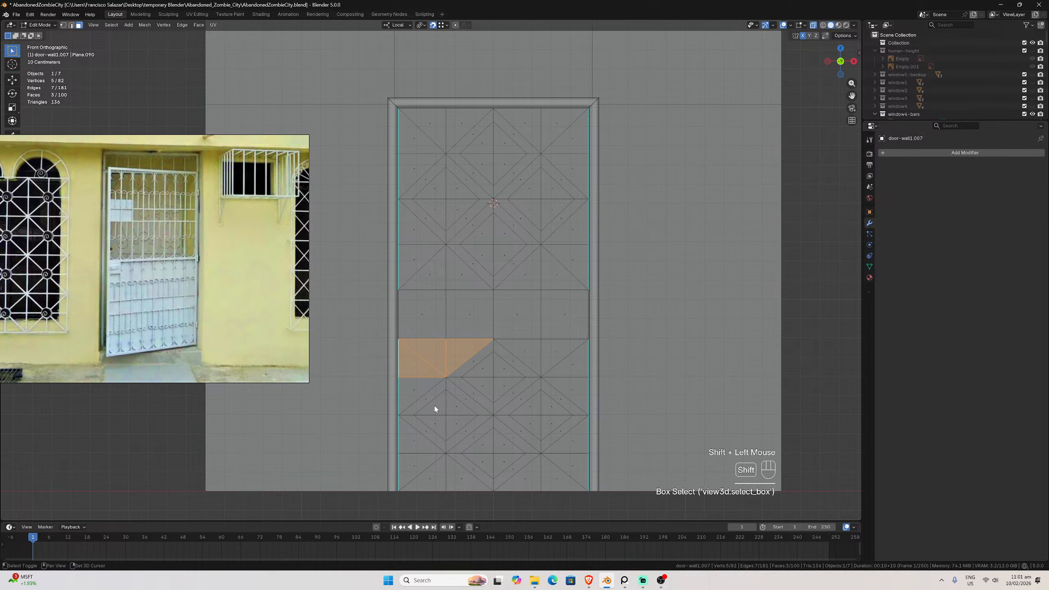
shift+click(417, 393)
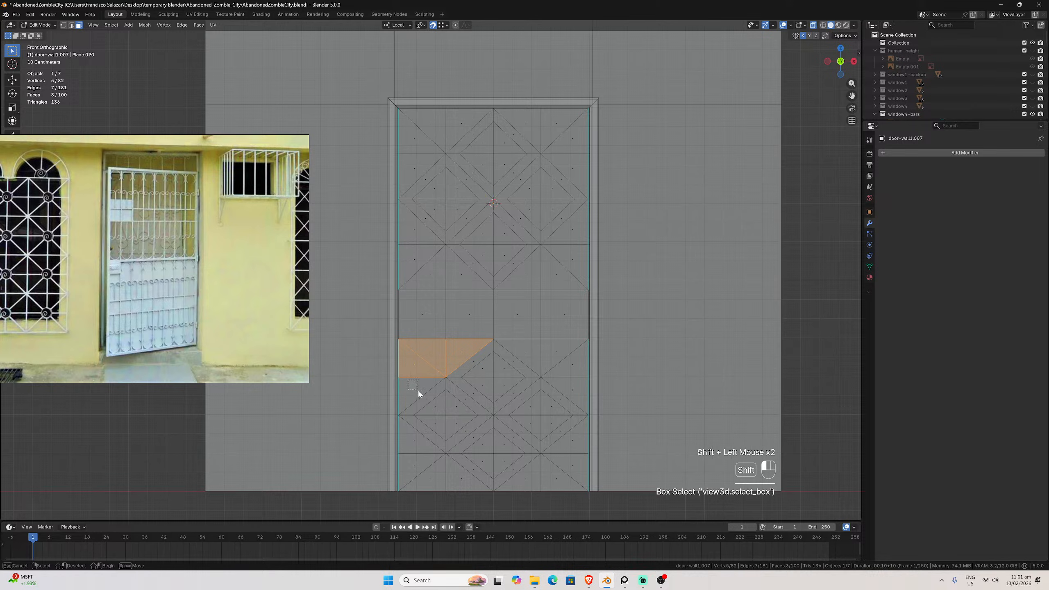
shift+click(417, 446)
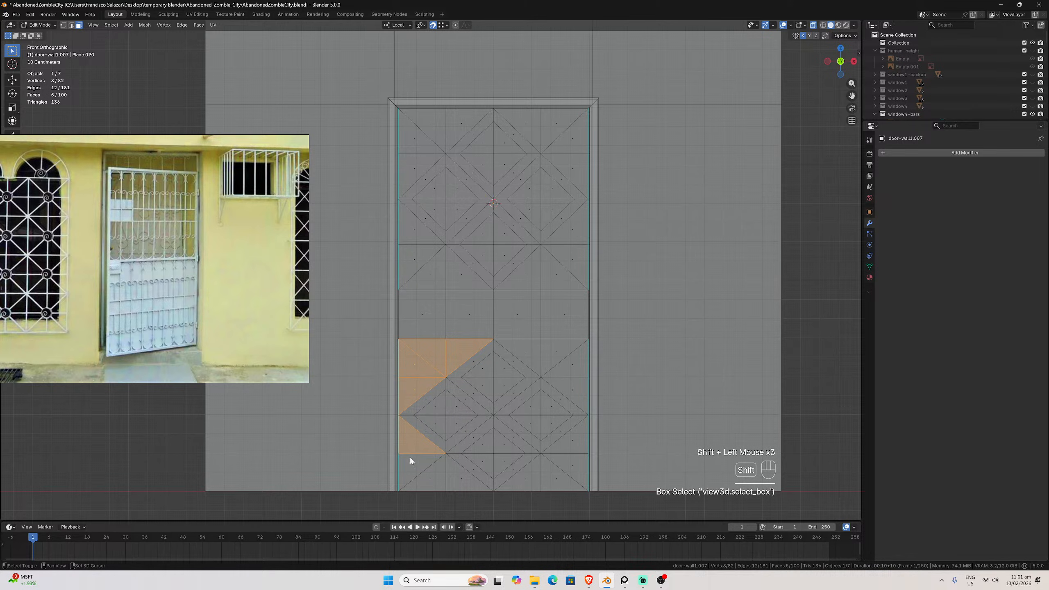
shift+click(437, 486)
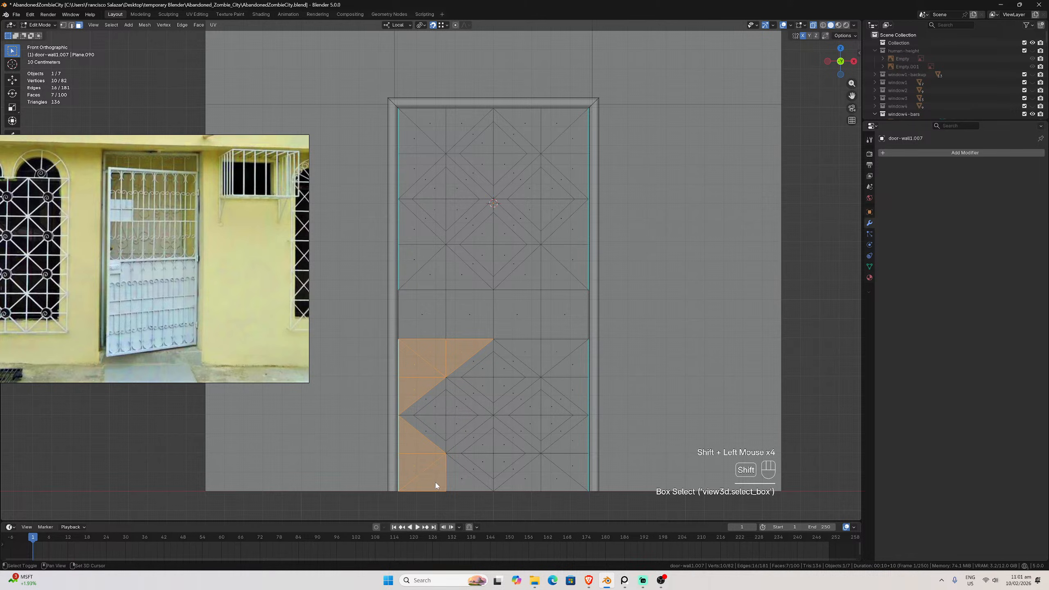
shift+click(464, 484)
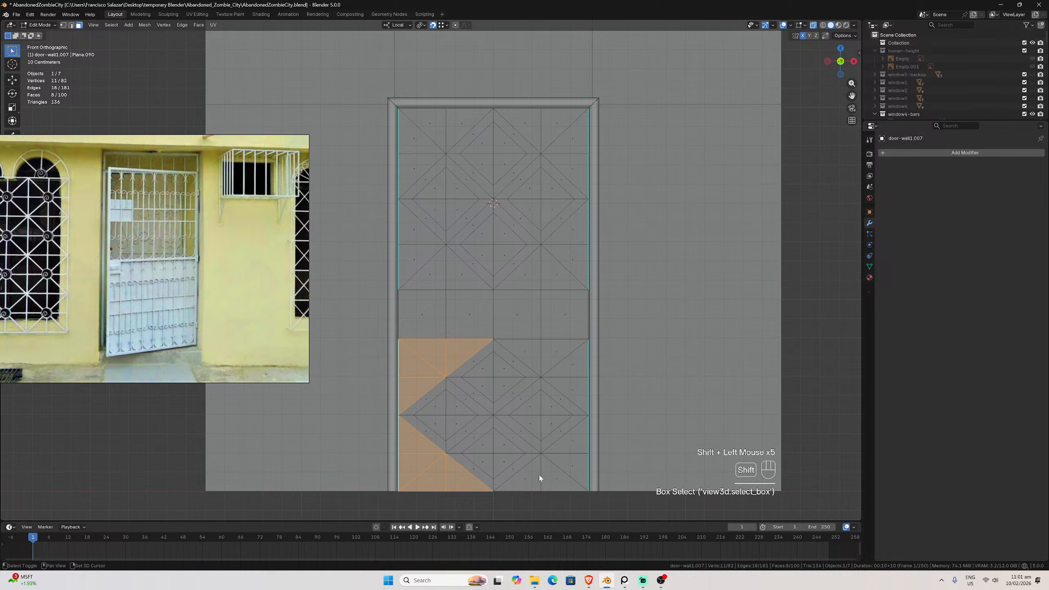
shift+drag(520, 475, 566, 484)
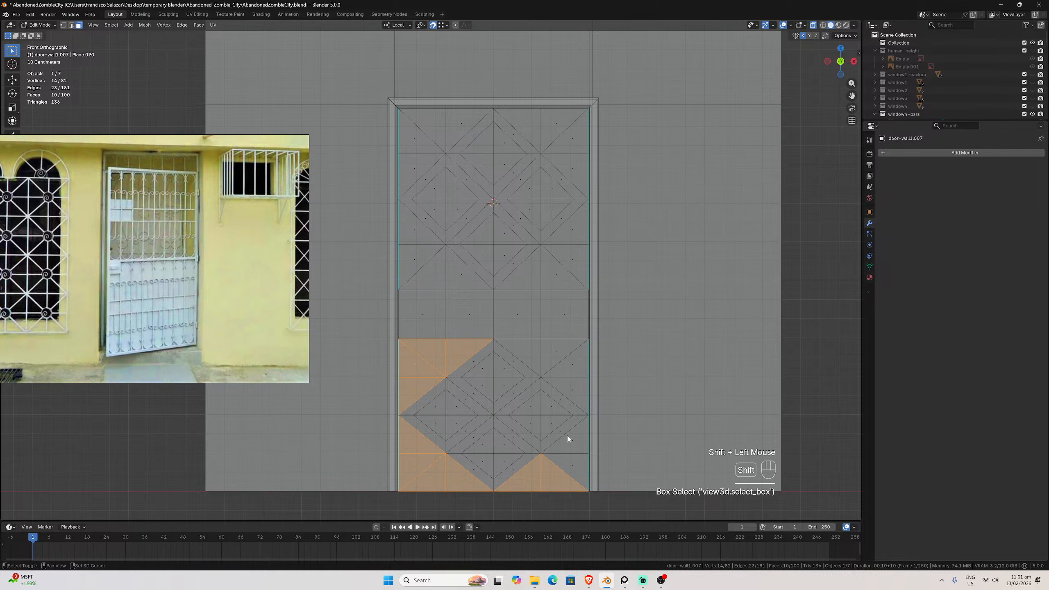
shift+click(577, 475)
shift+click(574, 432)
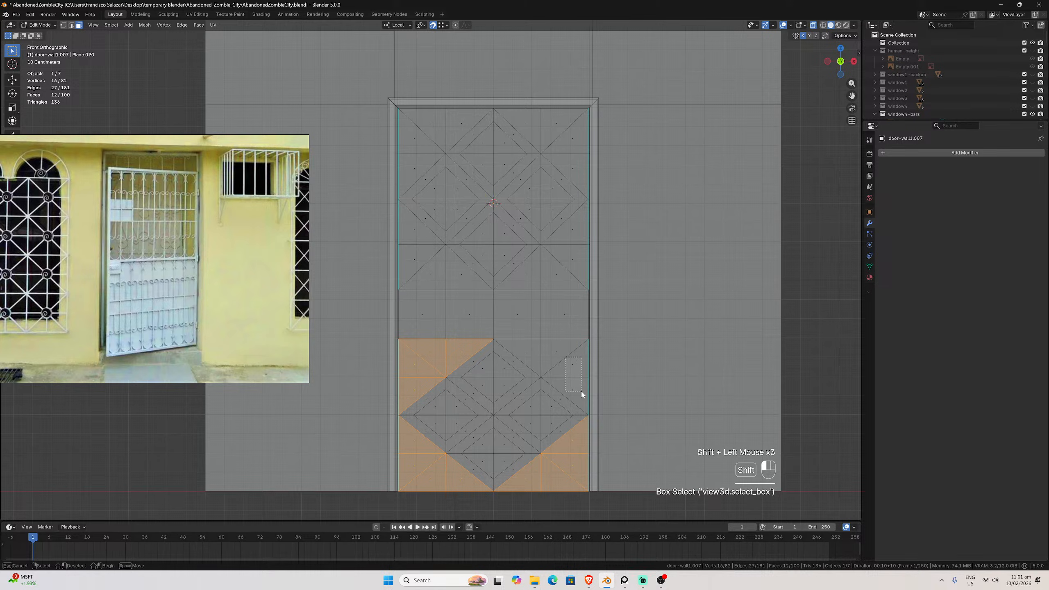
shift+click(584, 396)
shift+drag(523, 352, 560, 357)
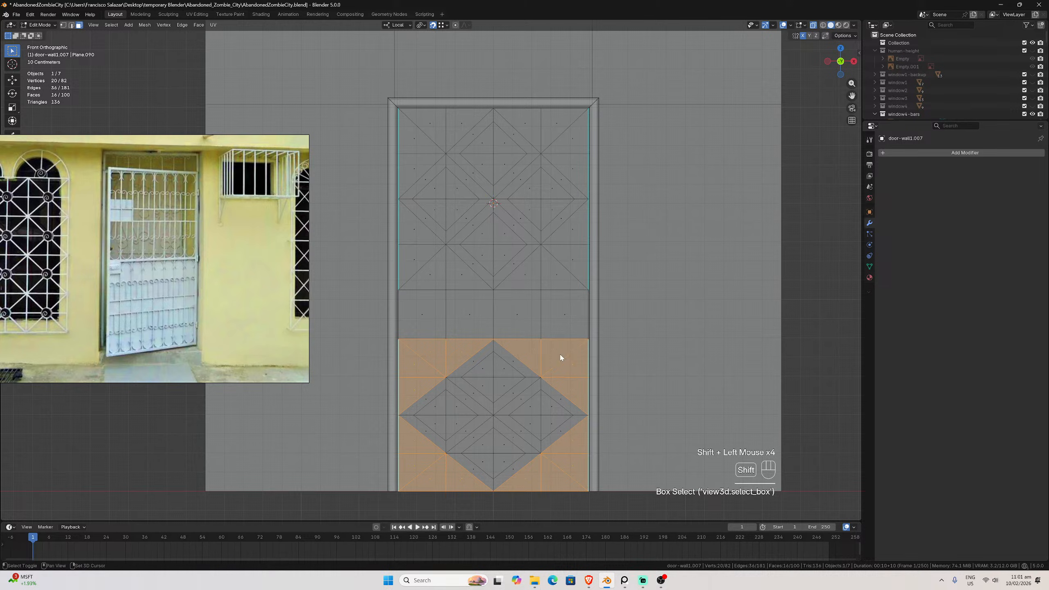
Add the four corner triangles around the large diamond in the section above the middle band to the selection
shift+drag(410, 252, 449, 277)
shift+click(466, 281)
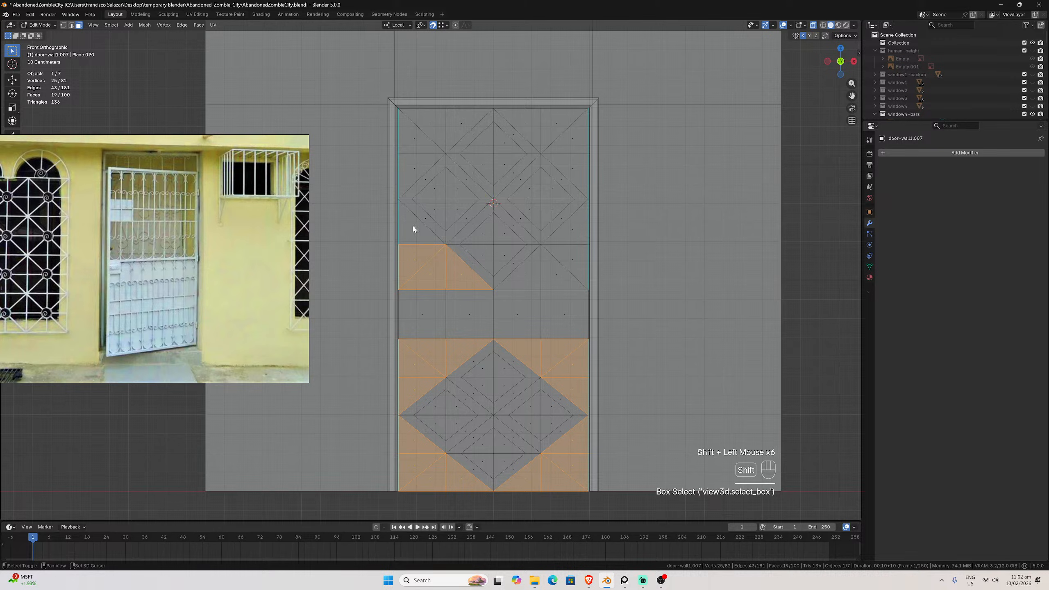
shift+click(421, 237)
shift+click(536, 279)
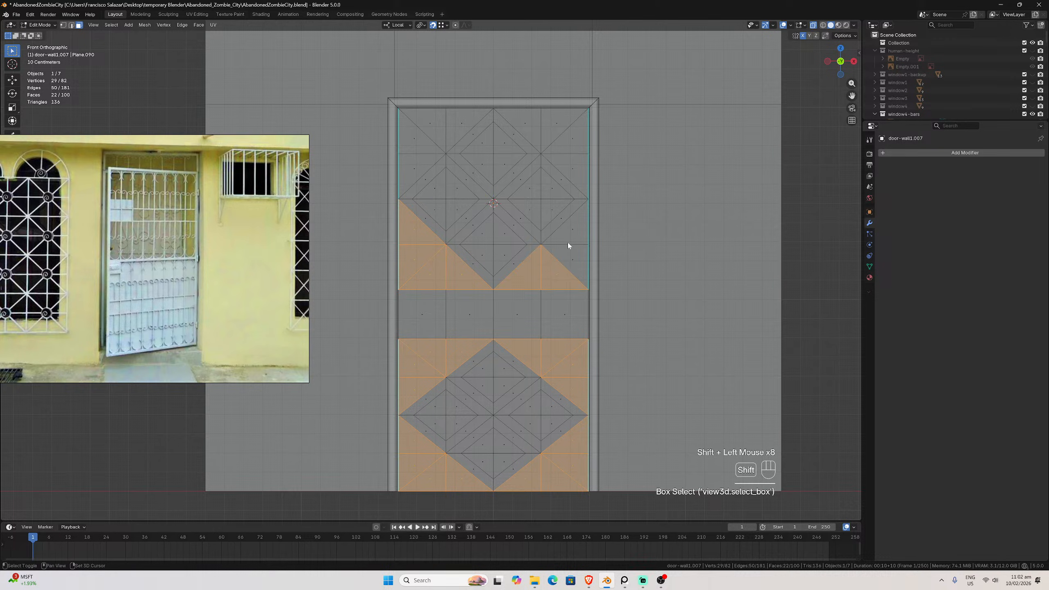
shift+drag(569, 229, 589, 265)
shift+drag(570, 128, 580, 176)
shift+drag(521, 115, 533, 134)
shift+drag(426, 116, 411, 133)
shift+drag(419, 174, 420, 174)
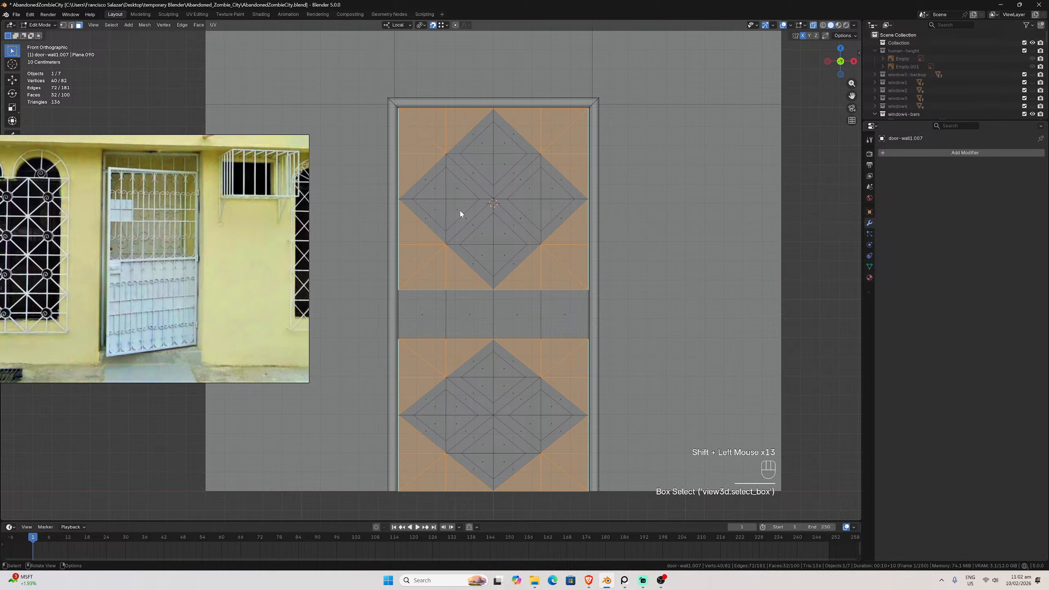
Inset the selected corner triangles of both door sections with a thickness of 0.05 m
key(i)
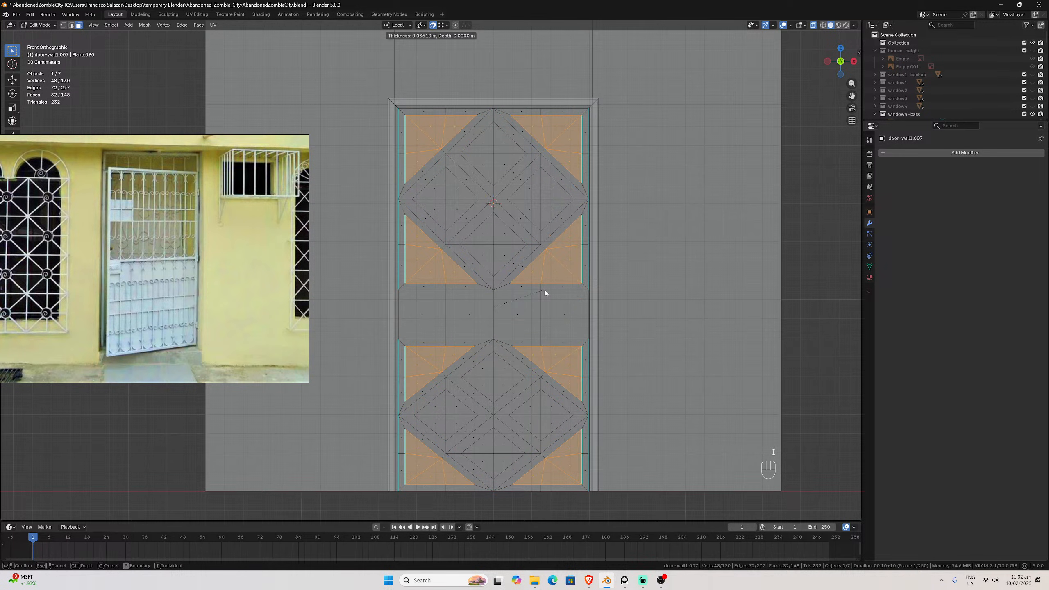
click(543, 293)
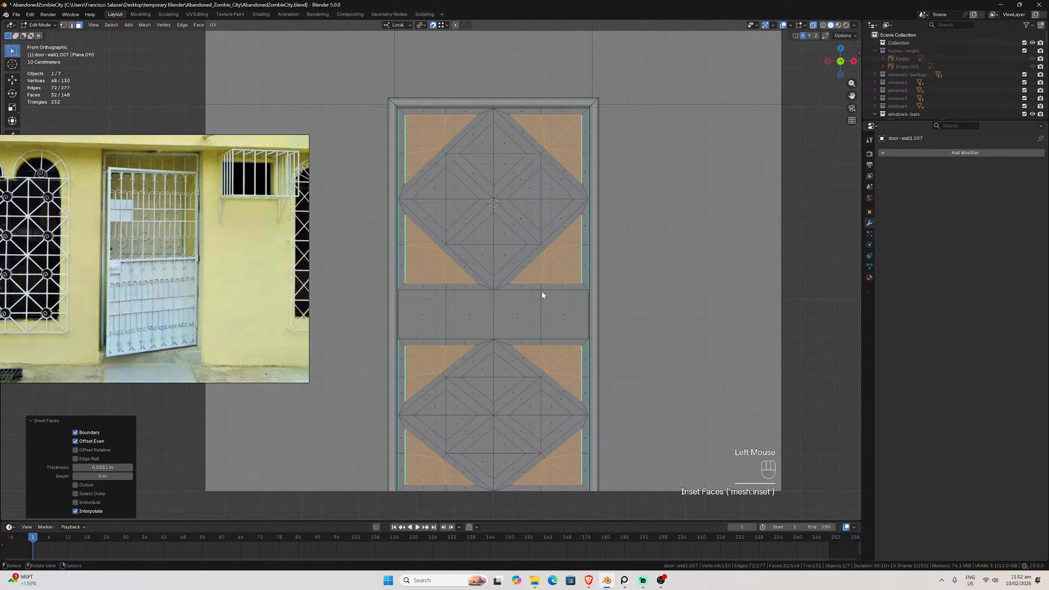
double_click(103, 468)
text(.05)
key(Return)
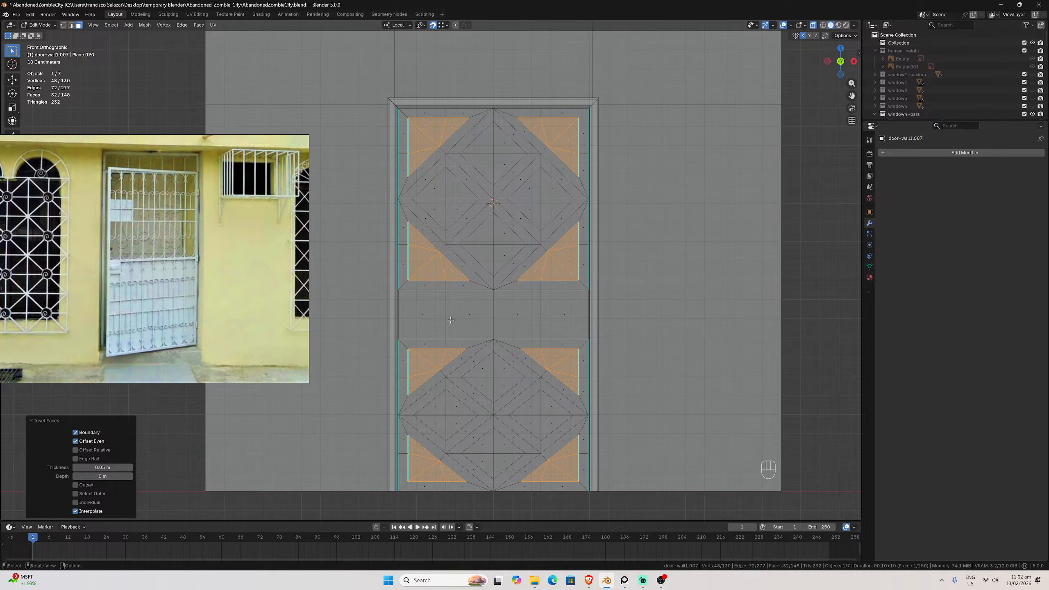
Inset the four faces of the middle band with a thickness of 0.05 m
drag(411, 299, 576, 329)
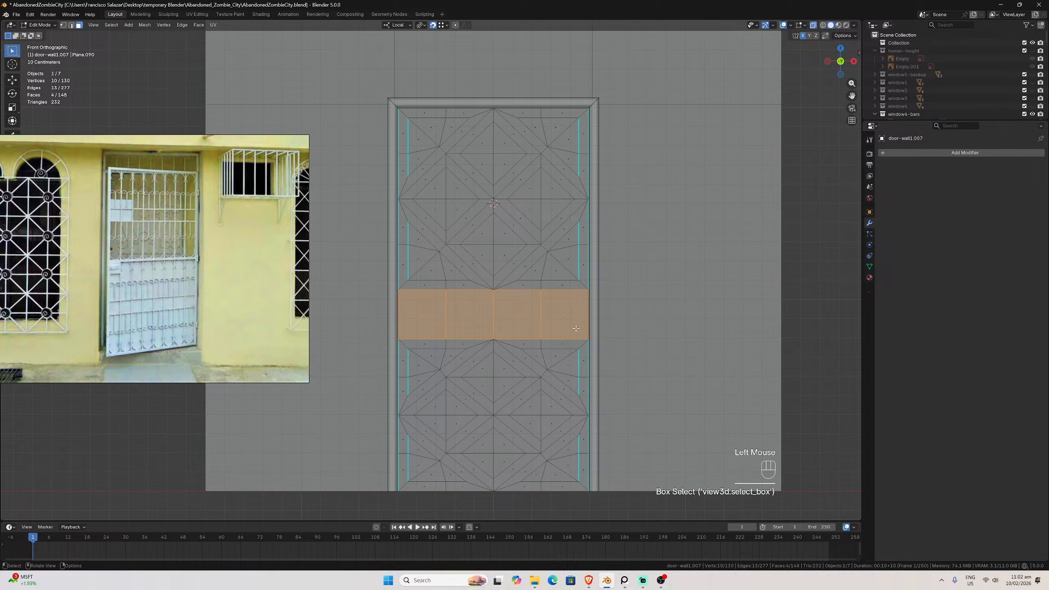
key(i)
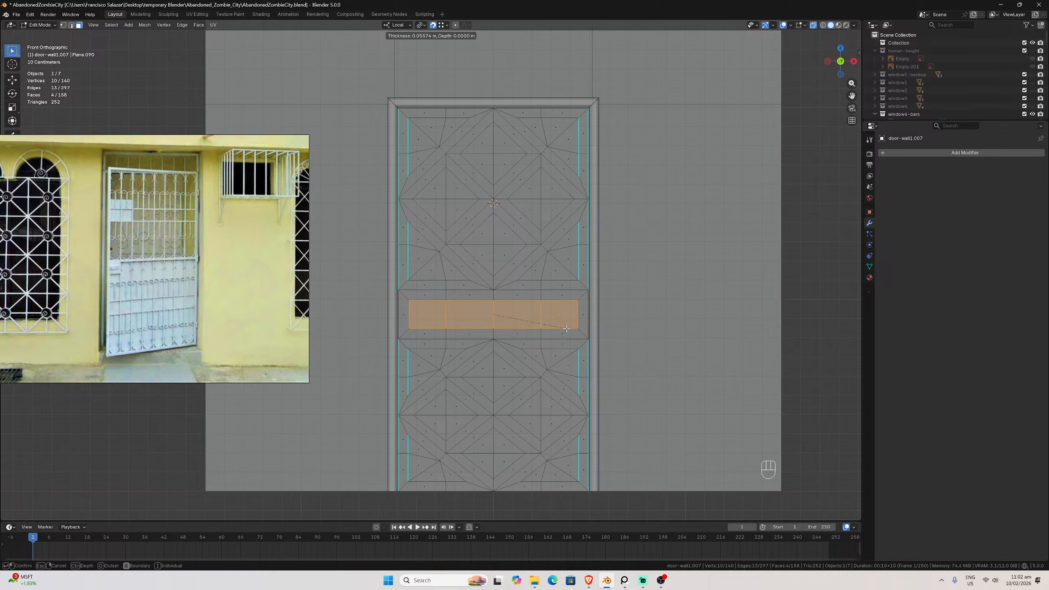
click(566, 329)
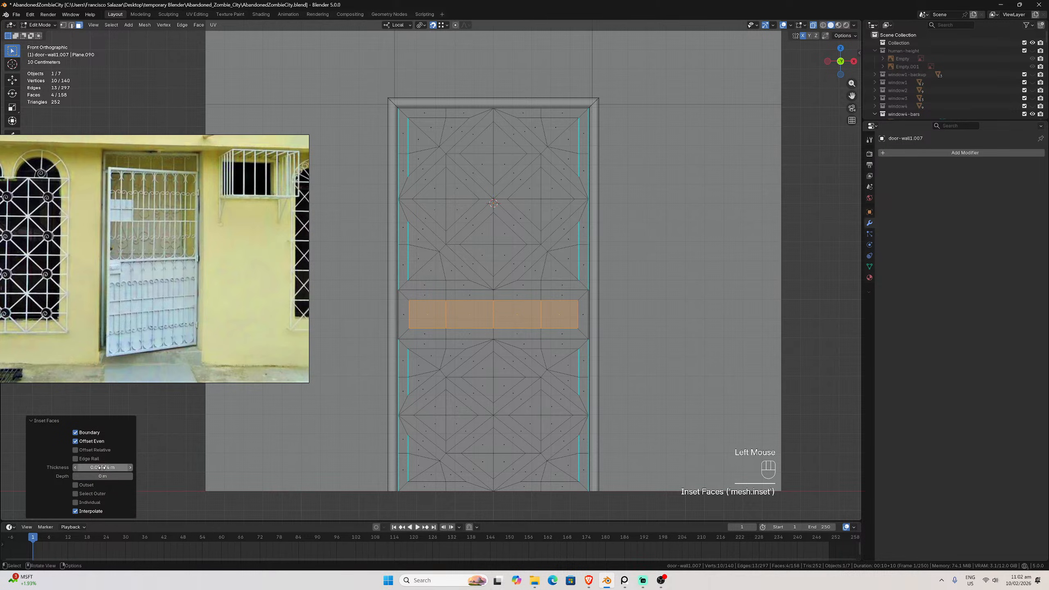
click(95, 468)
text(0.05)
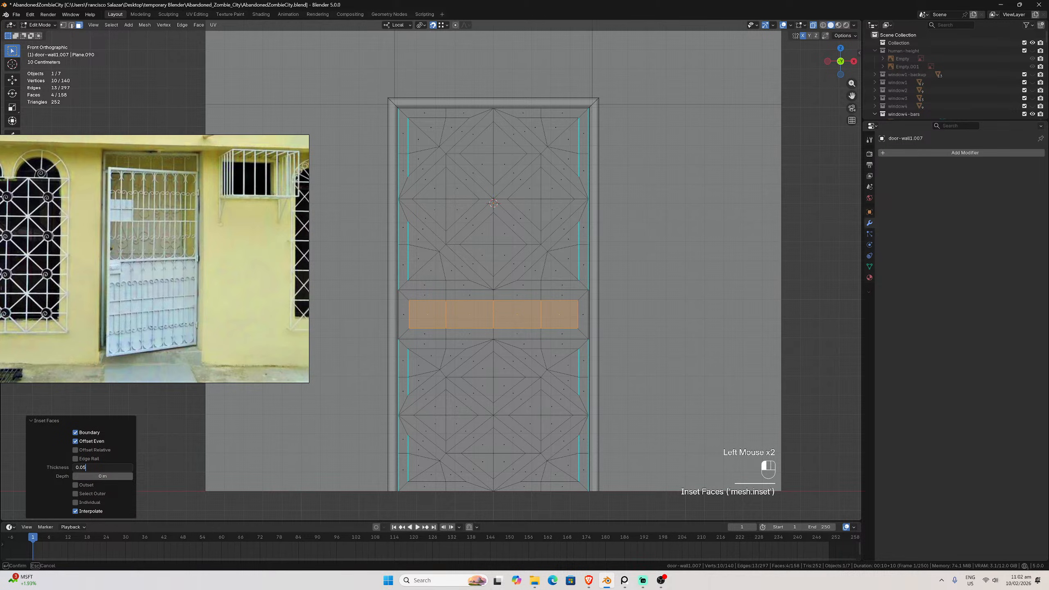
key(Return)
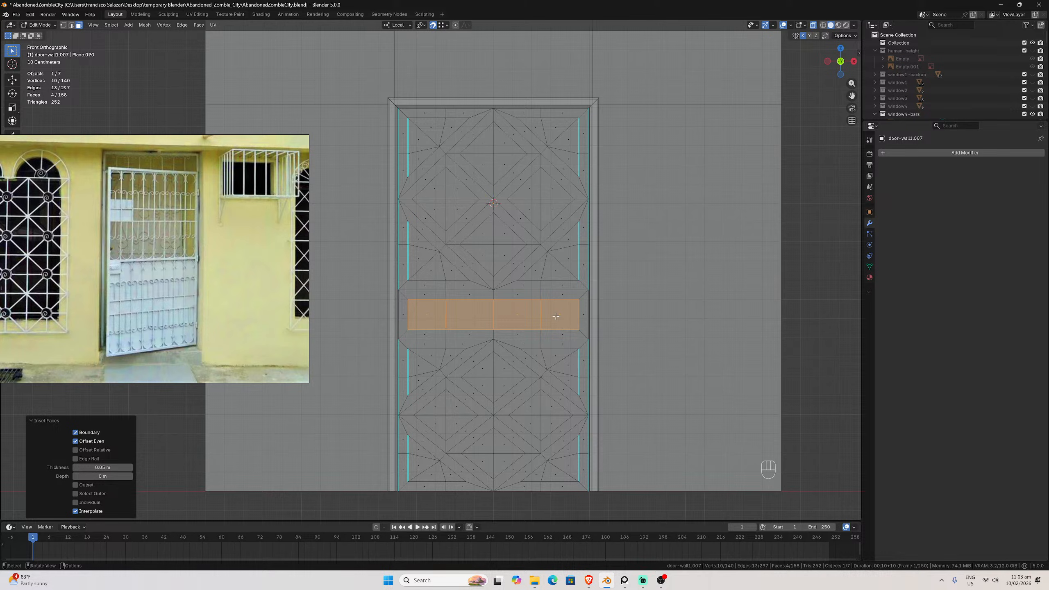
In vertex mode, select the inset vertices along both long sides of the door, including the outer inset tips of the side diamonds
click(63, 25)
drag(403, 113, 409, 487)
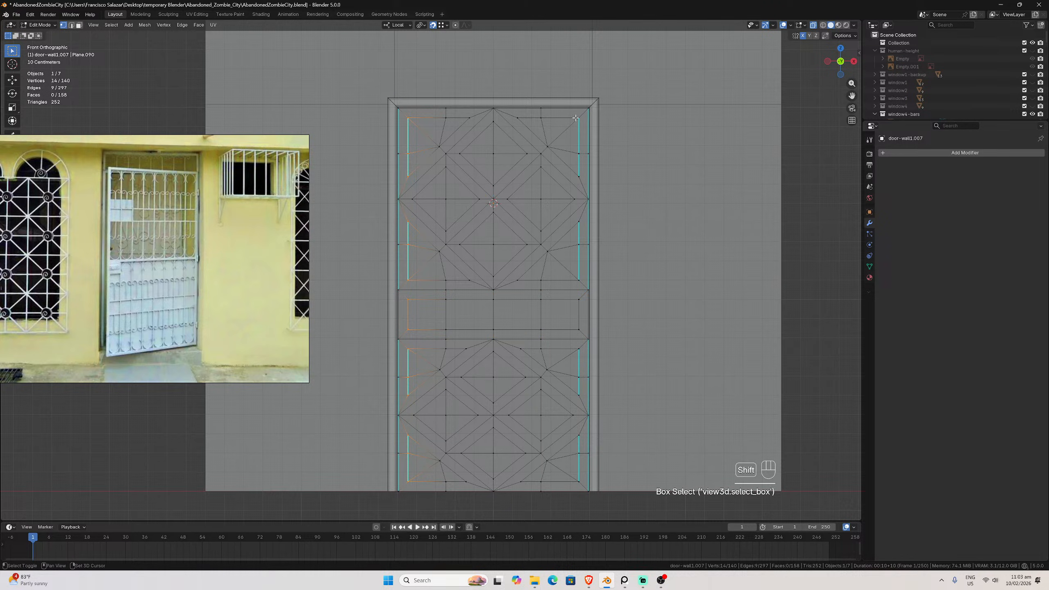
shift+drag(576, 116, 580, 490)
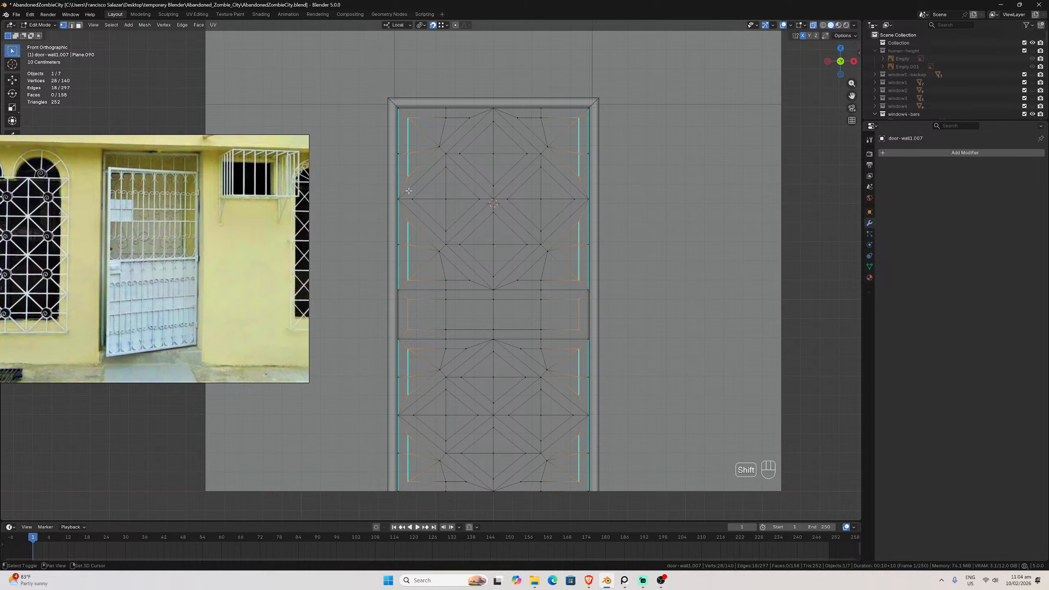
shift+drag(407, 190, 415, 205)
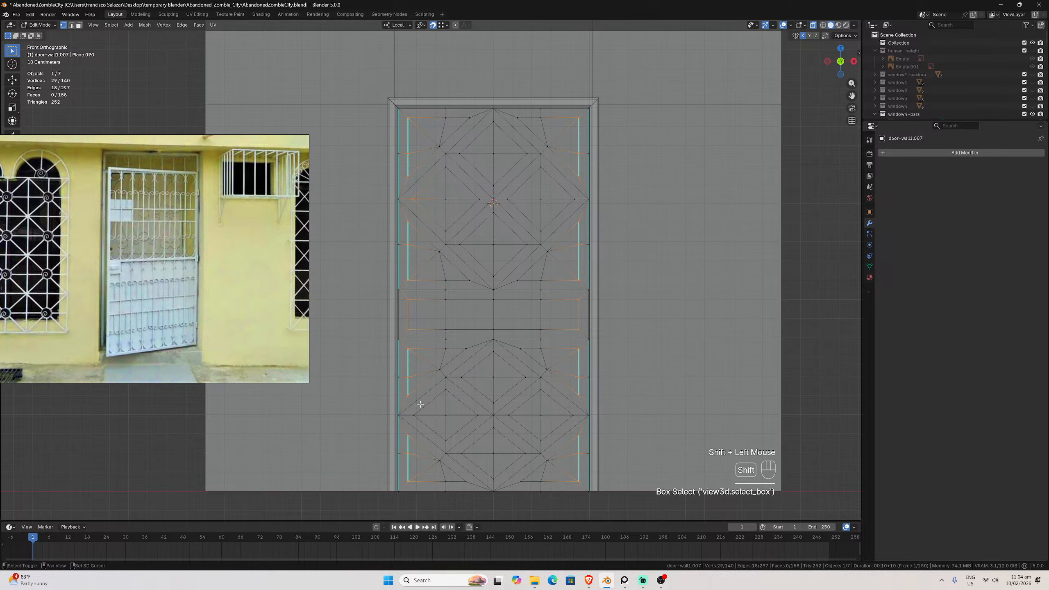
shift+drag(409, 407, 431, 427)
shift+drag(554, 405, 584, 430)
shift+drag(565, 186, 583, 219)
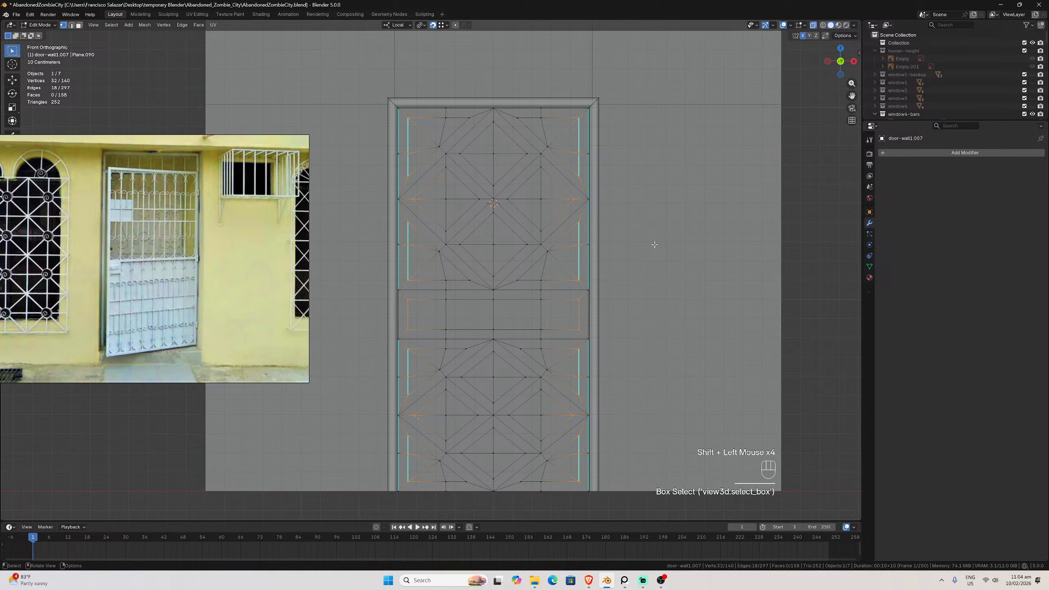
key(s)
key(x)
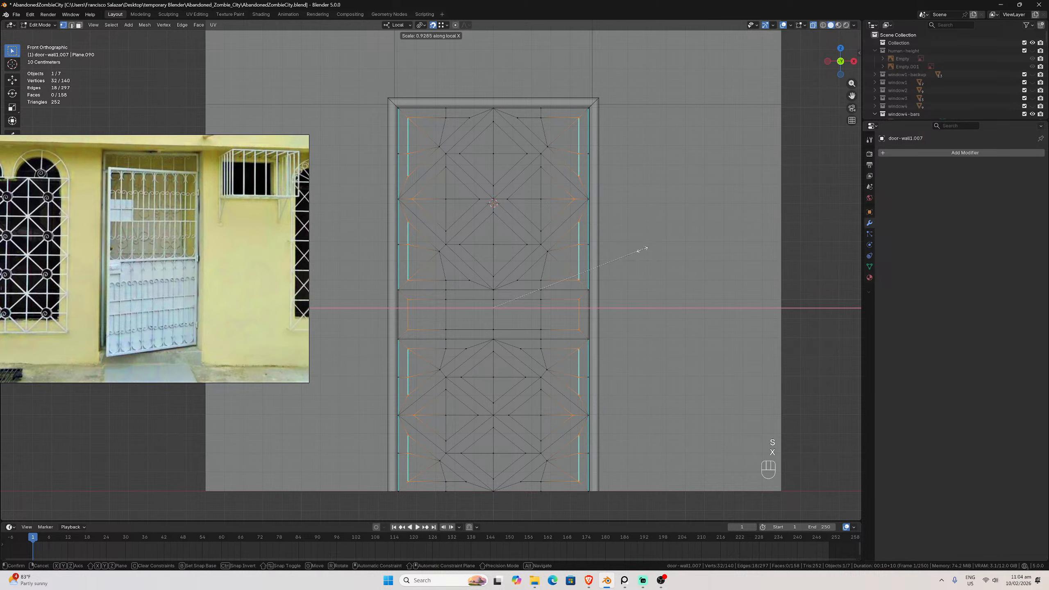
click(618, 260)
key(ctrl+z)
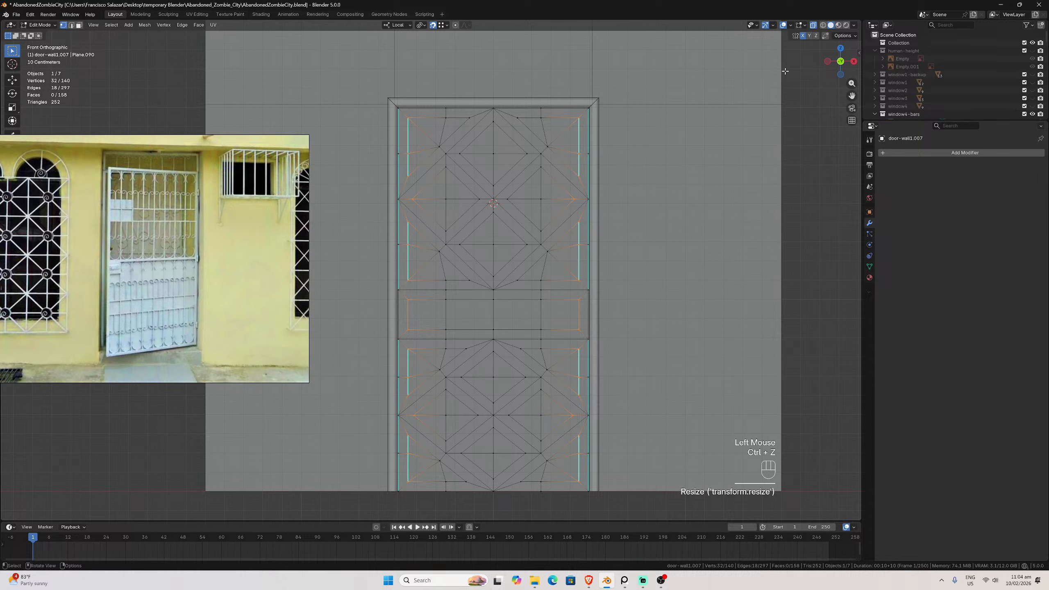
Turn off X-axis mirror editing, try scaling the selected side vertices along local X, and undo that scaling
click(802, 36)
key(s)
key(x)
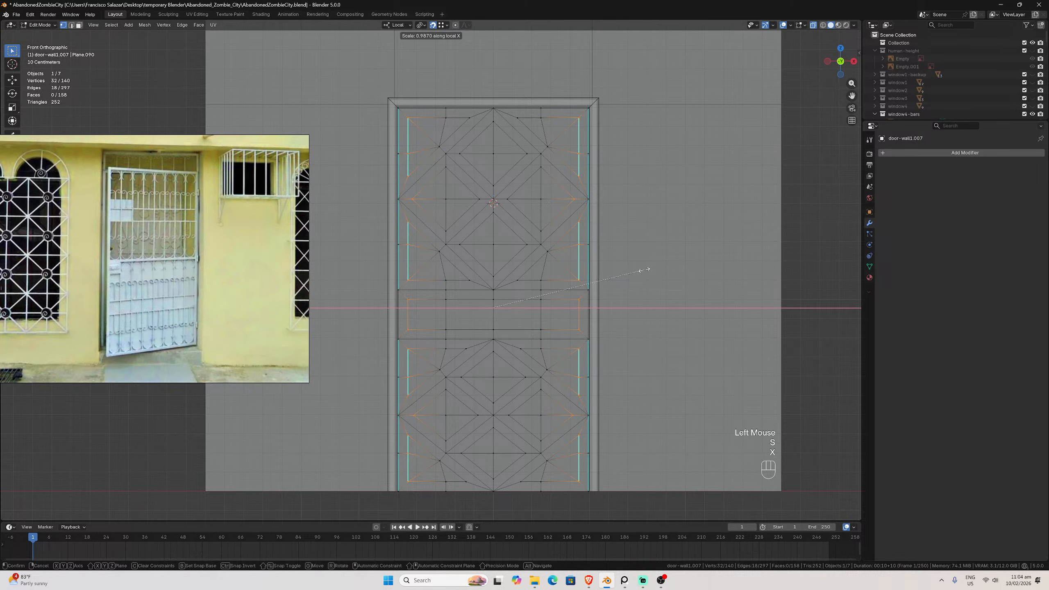
click(611, 281)
key(ctrl+z)
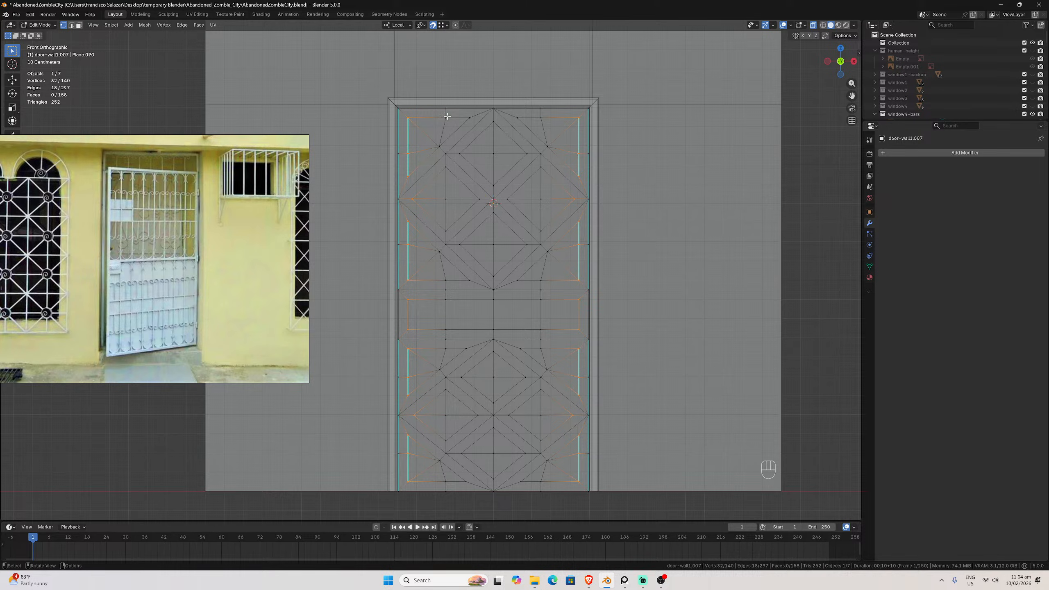
Reselect the full columns of inset vertices along both long sides of the door
drag(403, 110, 406, 120)
ctrl+drag(438, 267, 431, 490)
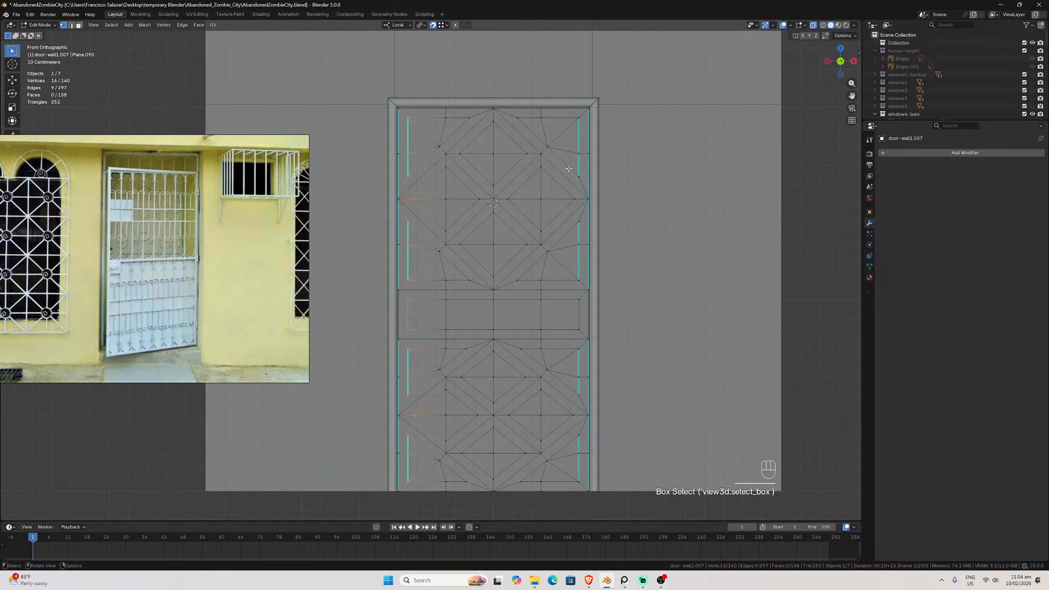
shift+drag(564, 93, 582, 493)
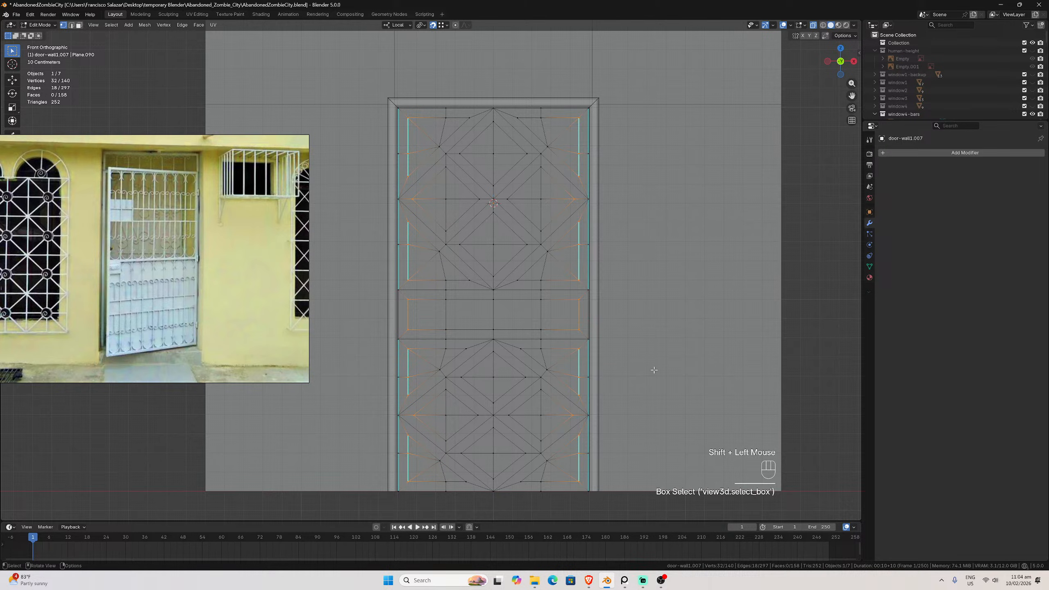
key(s)
key(x)
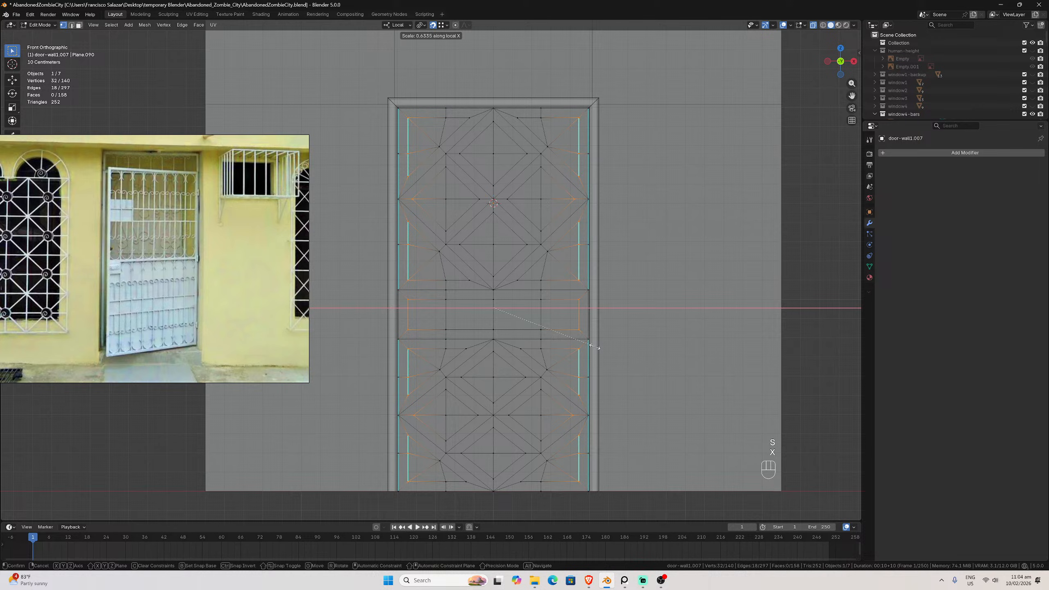
key(Escape)
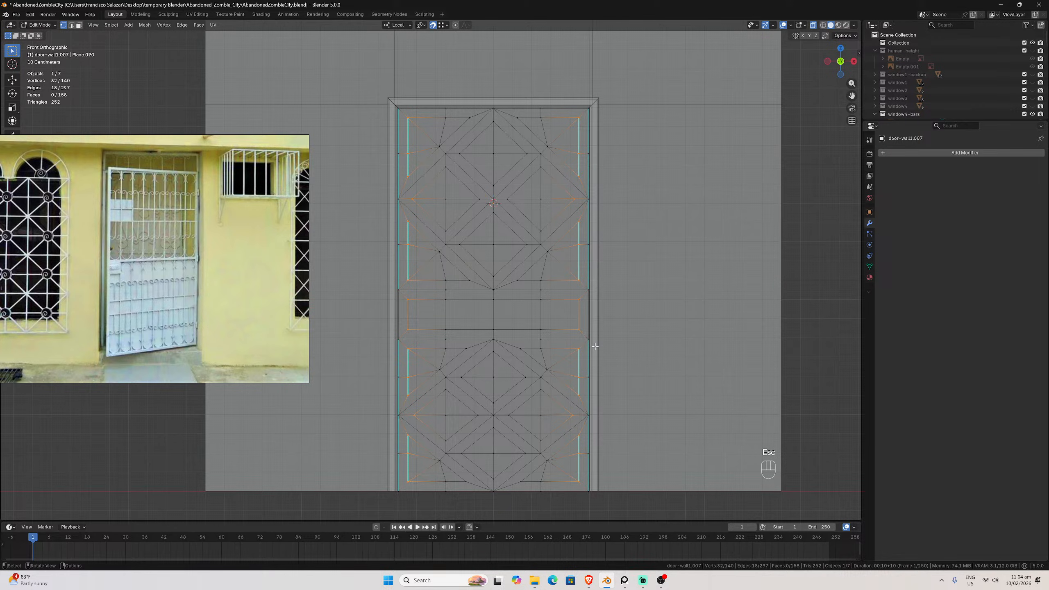
Set the transform pivot point to Median Point and turn off snapping
click(442, 25)
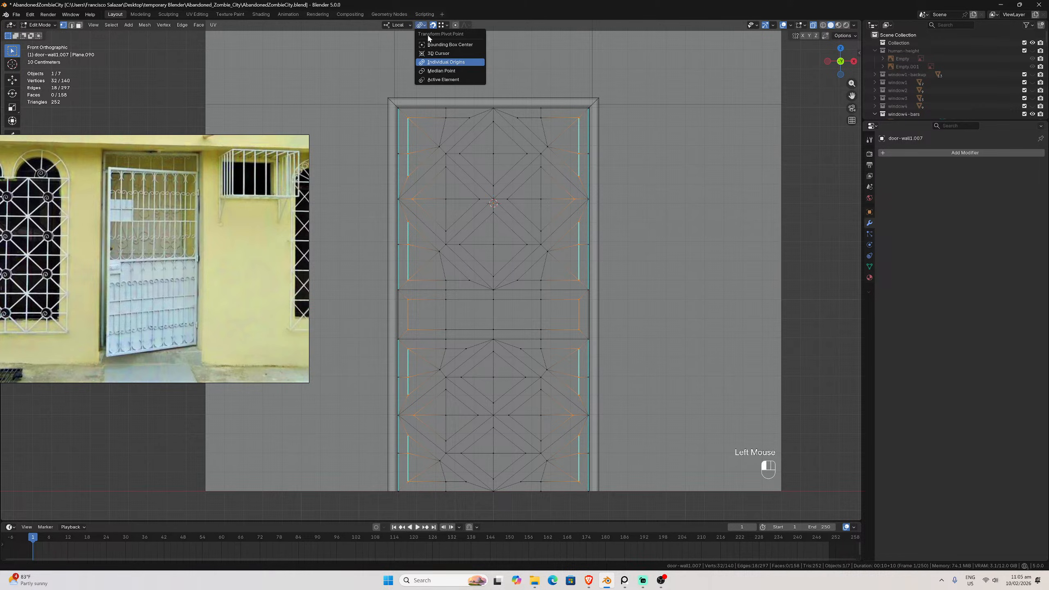
click(439, 69)
click(433, 25)
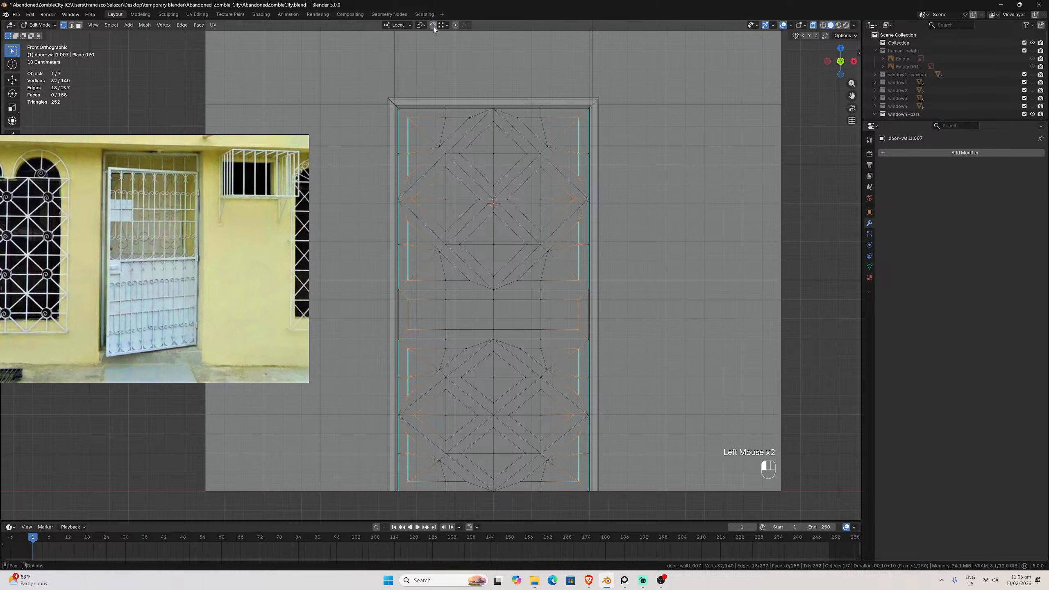
key(s)
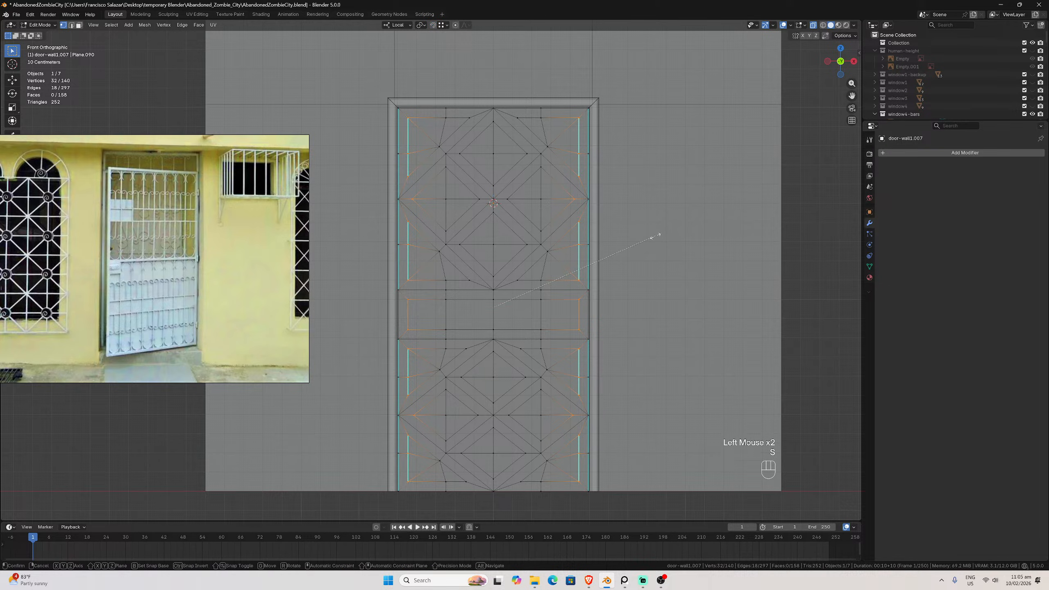
key(x)
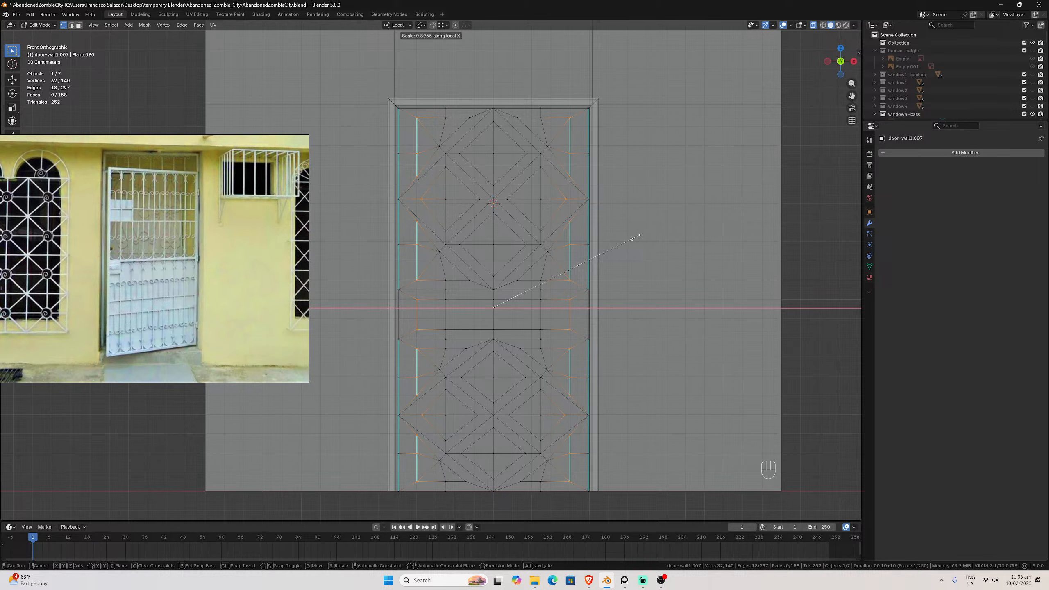
click(635, 237)
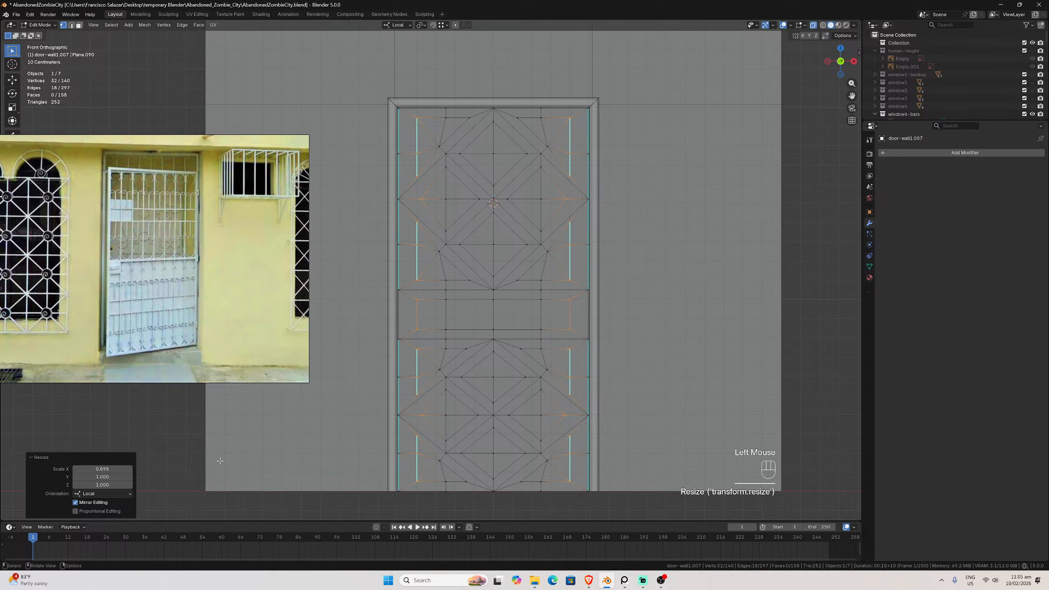
key(ctrl+z)
Save the file and scale the selected side vertices to 0.9 along local X
key(ctrl+s)
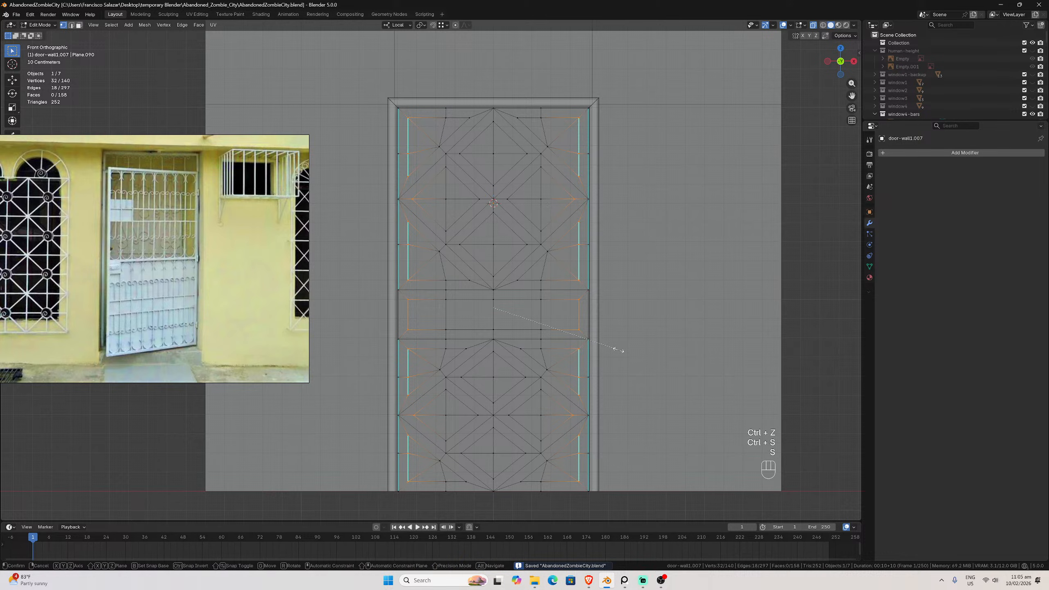
key(s)
key(x)
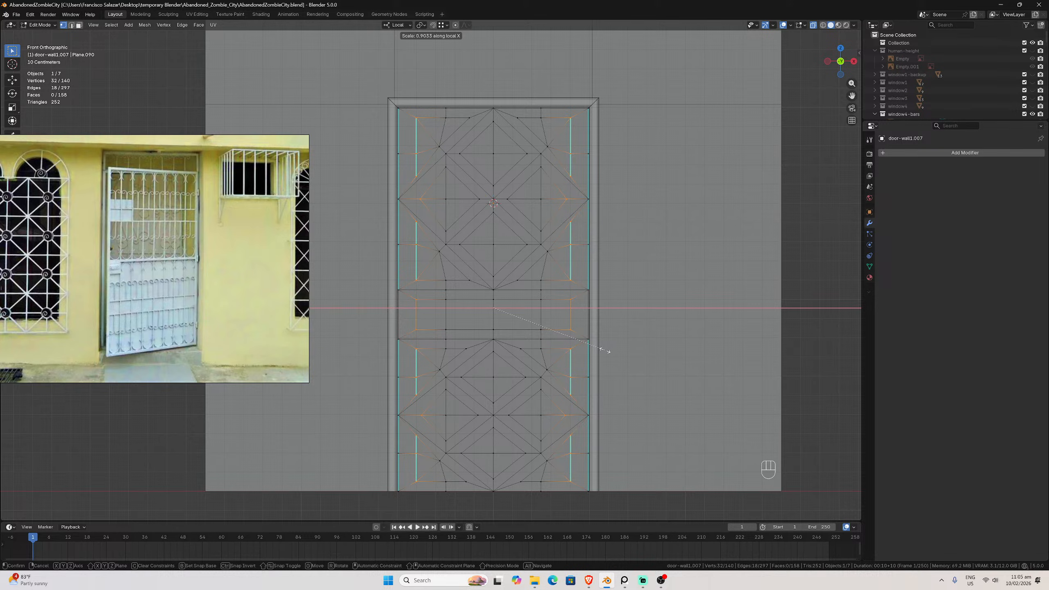
click(602, 350)
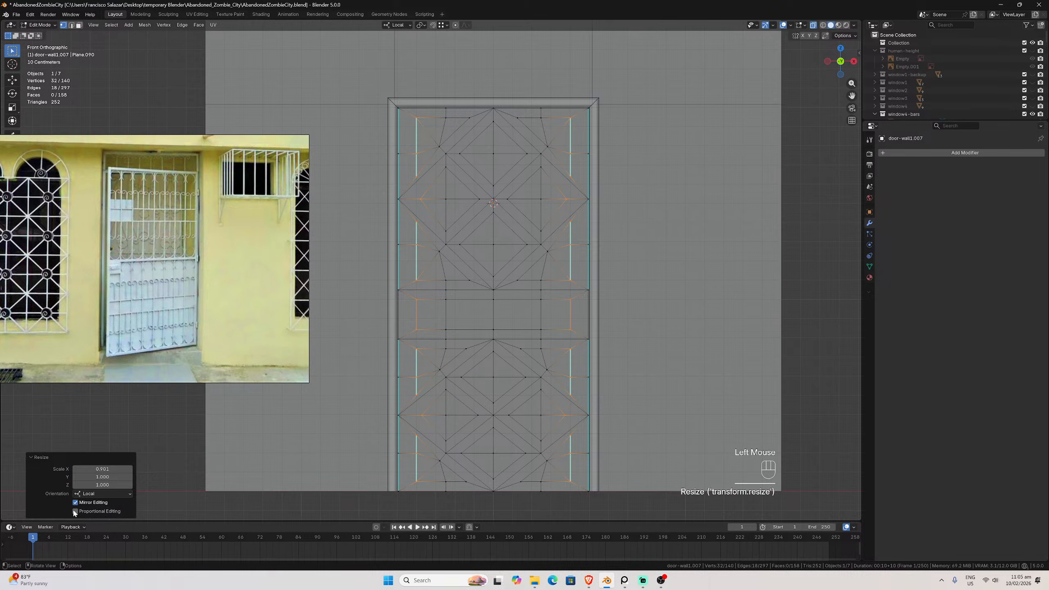
double_click(94, 469)
text(0.9)
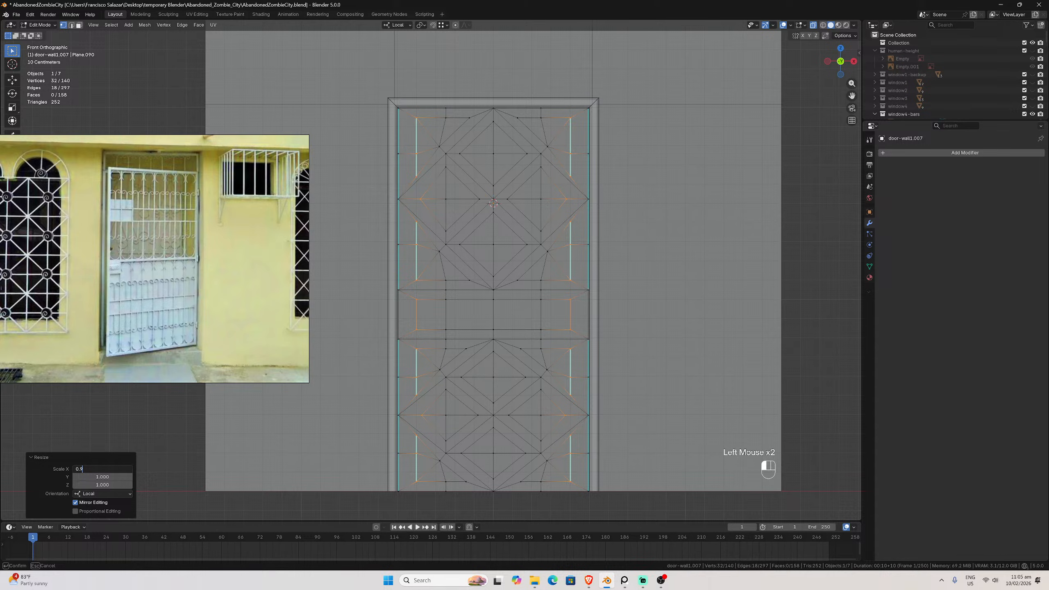
key(Return)
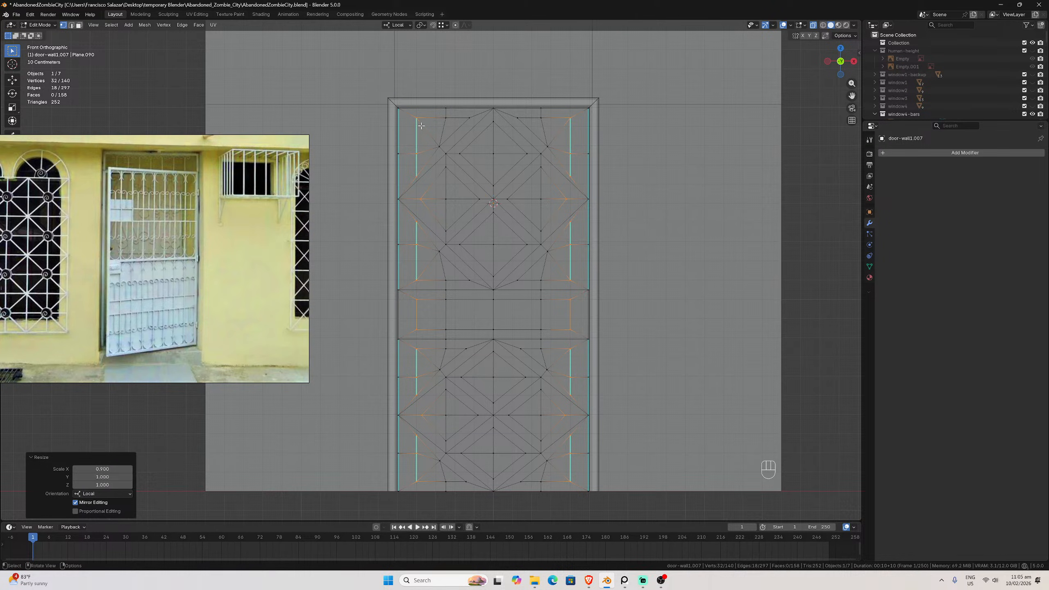
Scale the uppermost and lowermost rows of inset vertices together to 0.95 along local Z
drag(389, 114, 598, 132)
key(shift)
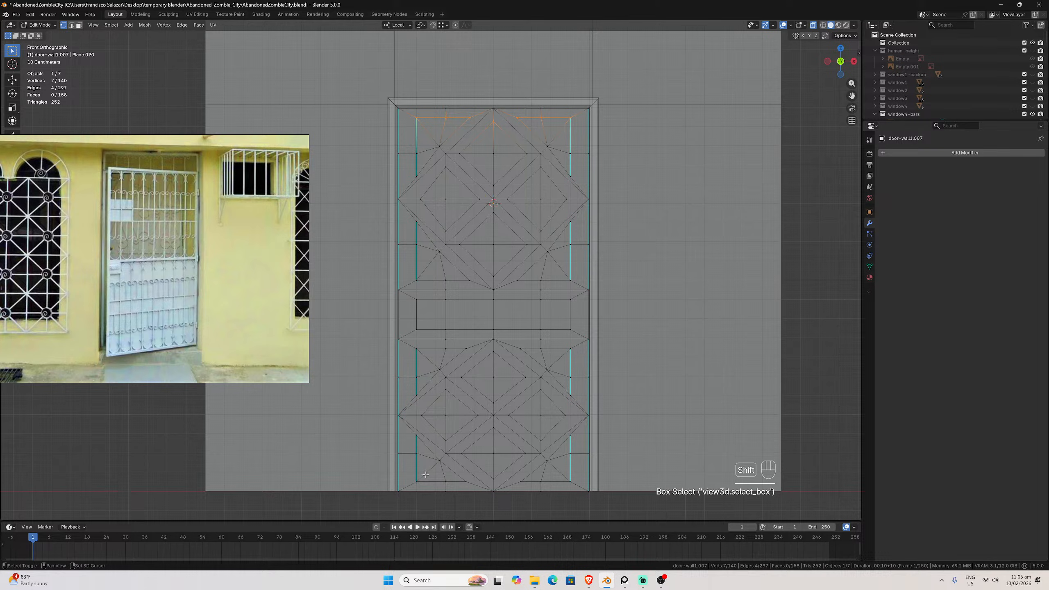
shift+drag(384, 473, 598, 485)
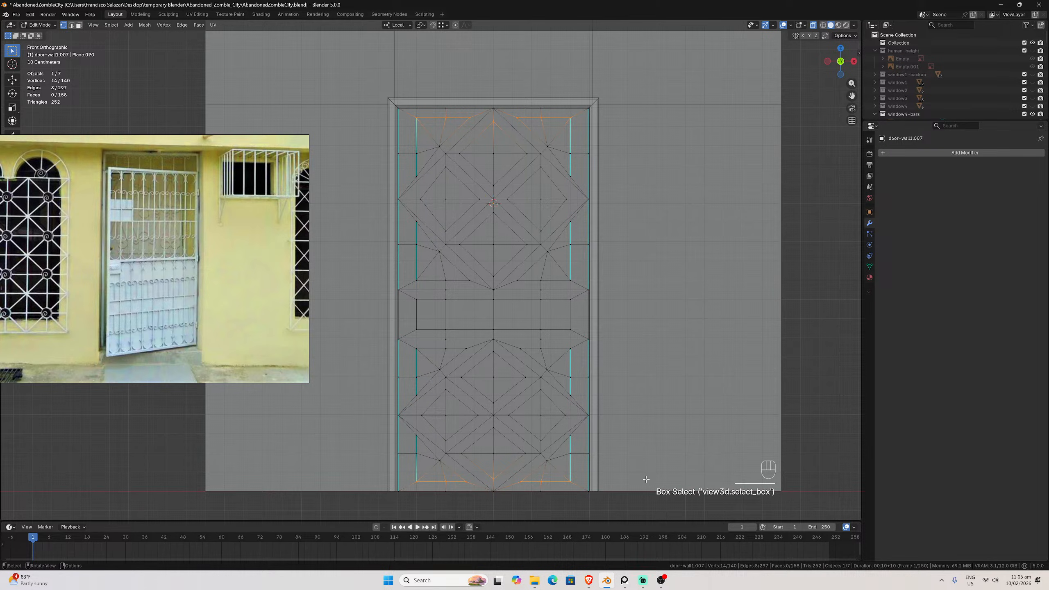
key(s)
key(z)
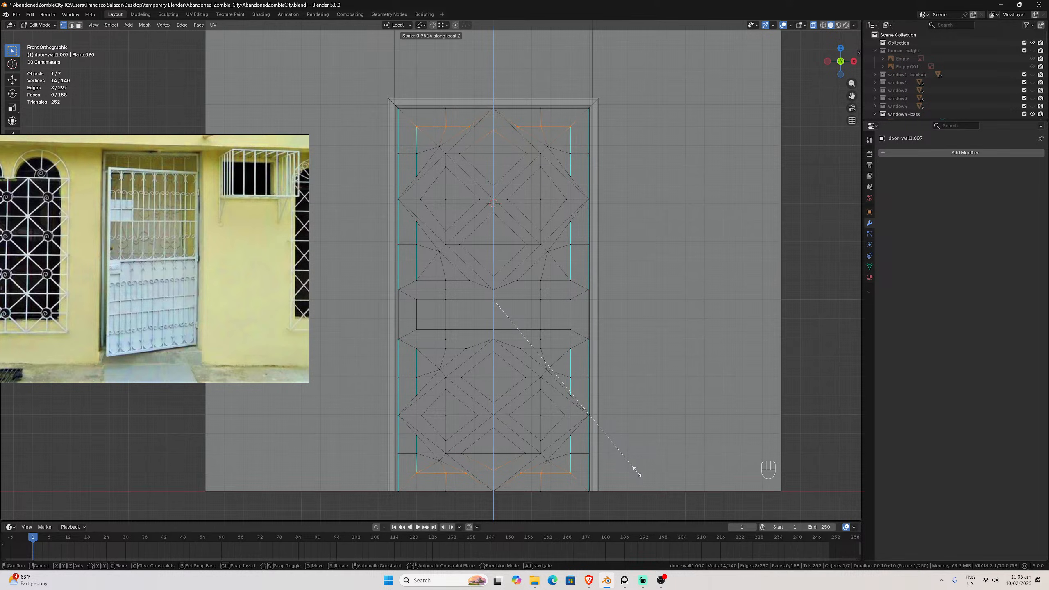
click(635, 471)
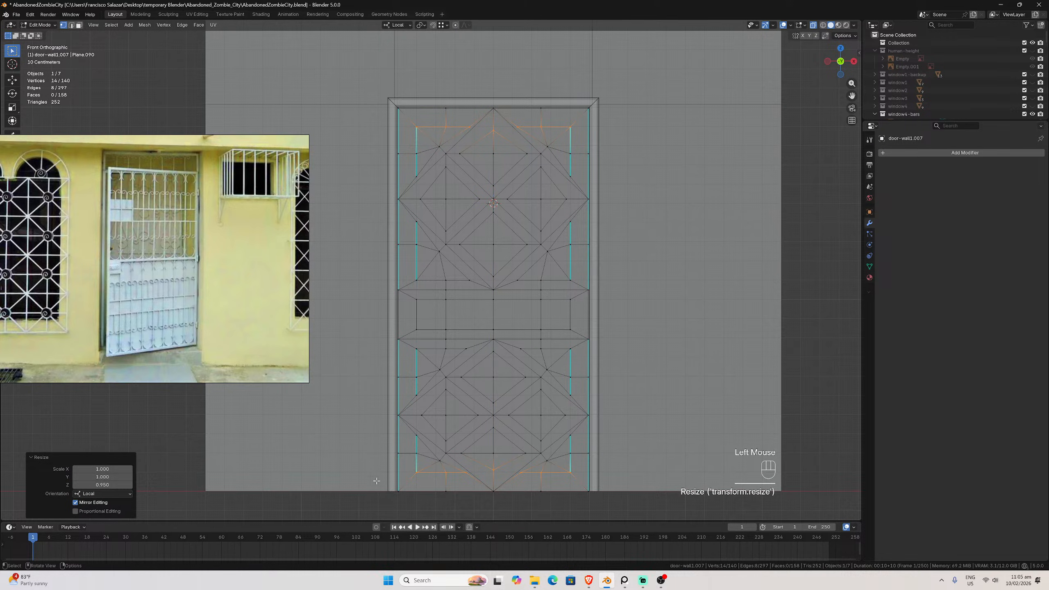
click(102, 484)
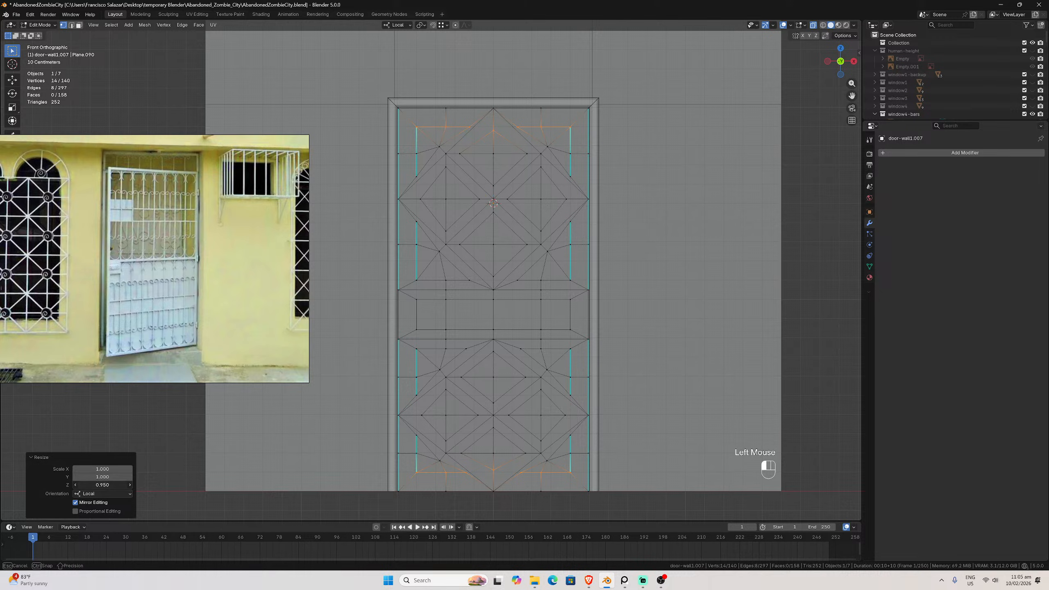
text(0.95)
key(Return)
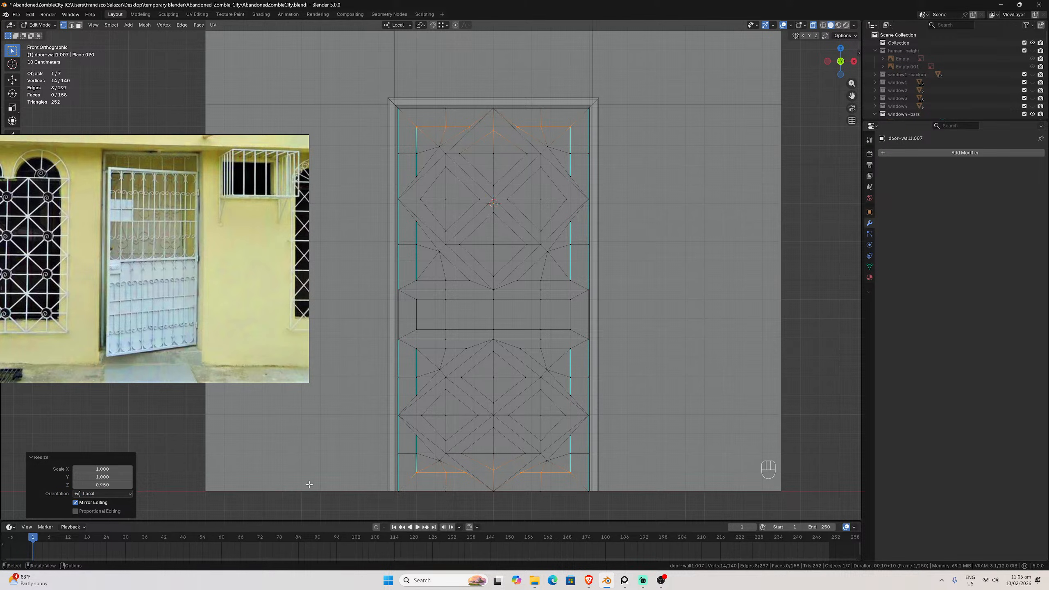
Try selecting the inset vertices beside the door's centre line, first within the lower diamond, then as a full column
scroll(444, 471, up, 1)
scroll(444, 472, down, 1)
scroll(451, 444, up, 1)
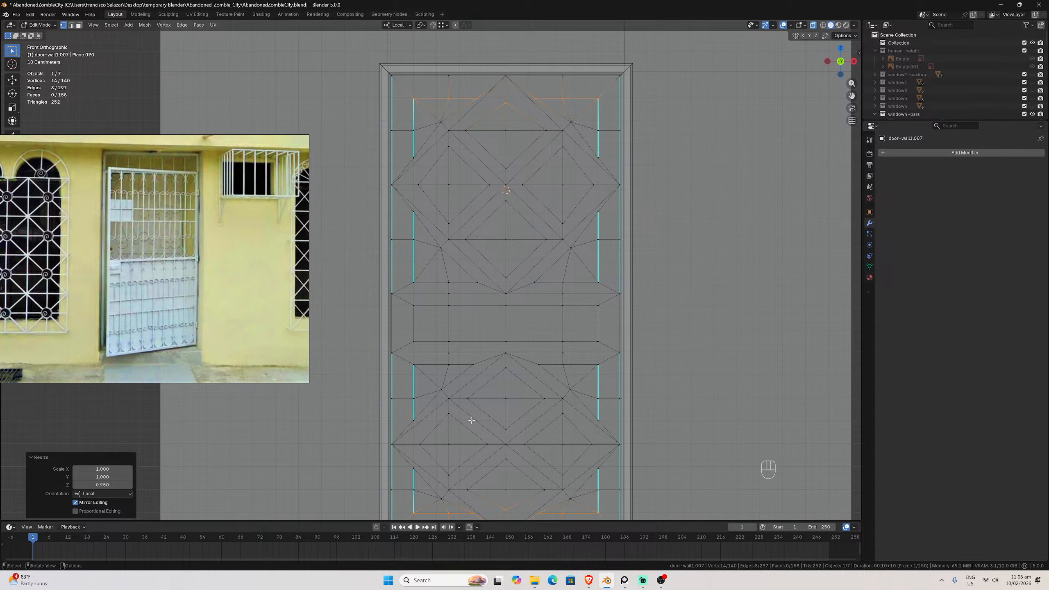
drag(474, 435, 495, 450)
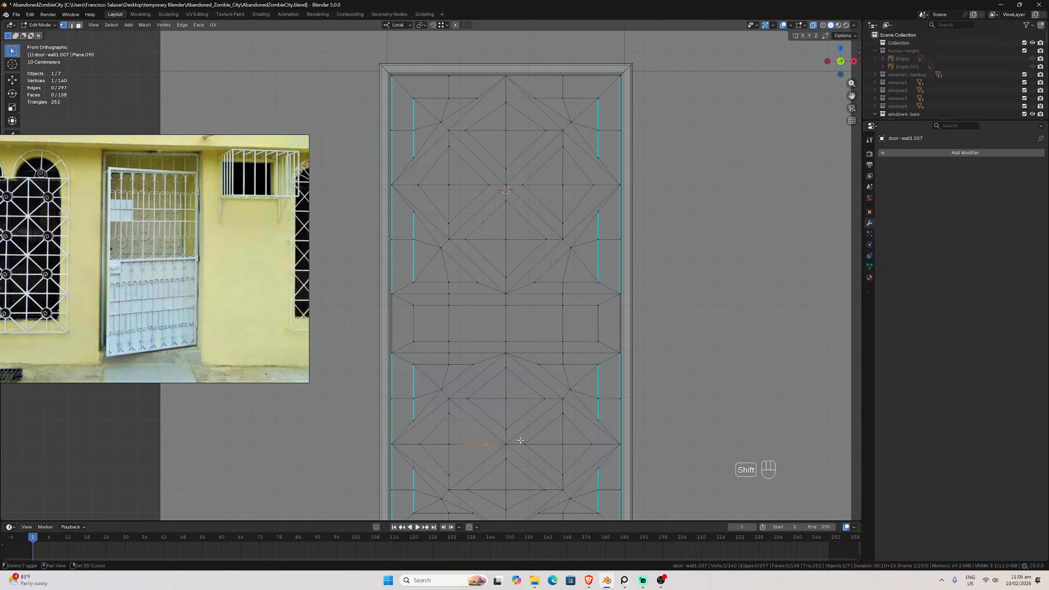
shift+drag(521, 440, 533, 452)
drag(464, 86, 489, 515)
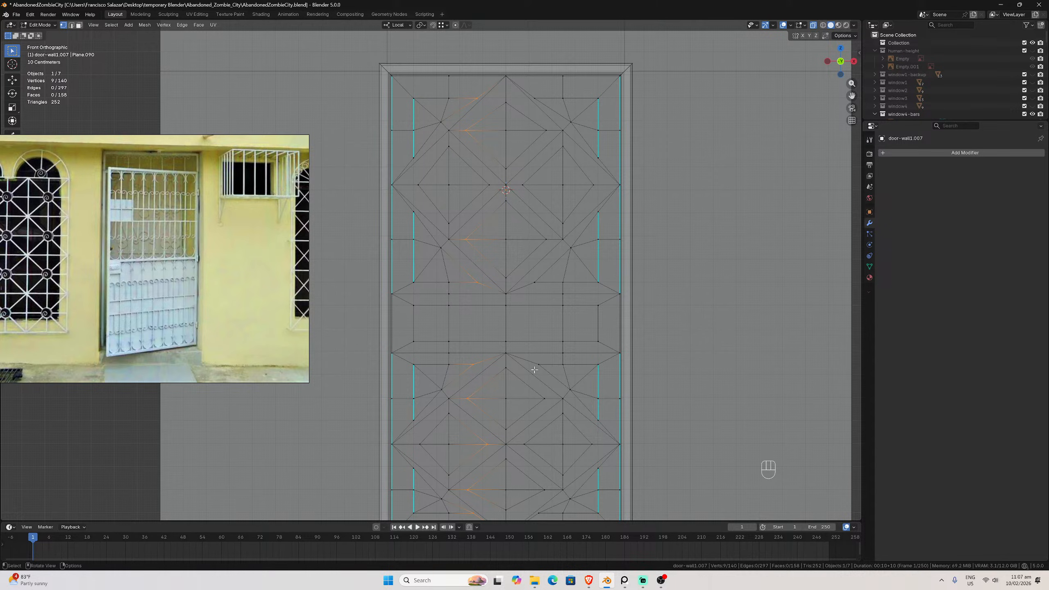
Undo the recent vertex selections, the vertical scaling of the end rows and the local X scaling of the side columns
key(ctrl+z)
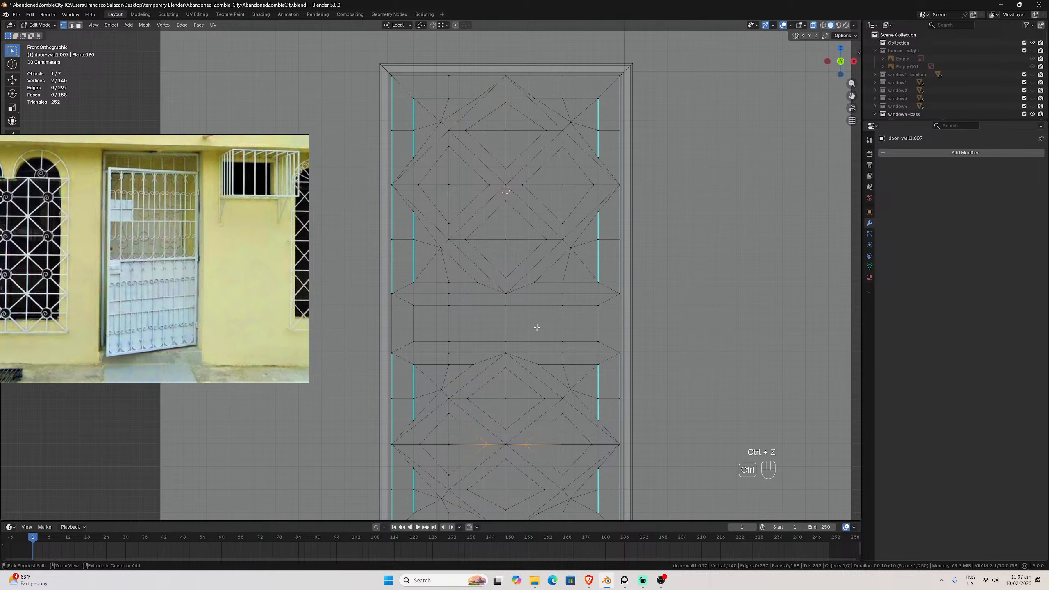
key(ctrl+z)
key(ctrl+z)
key(ctrl+z)
key(ctrl+z)
key(ctrl+z)
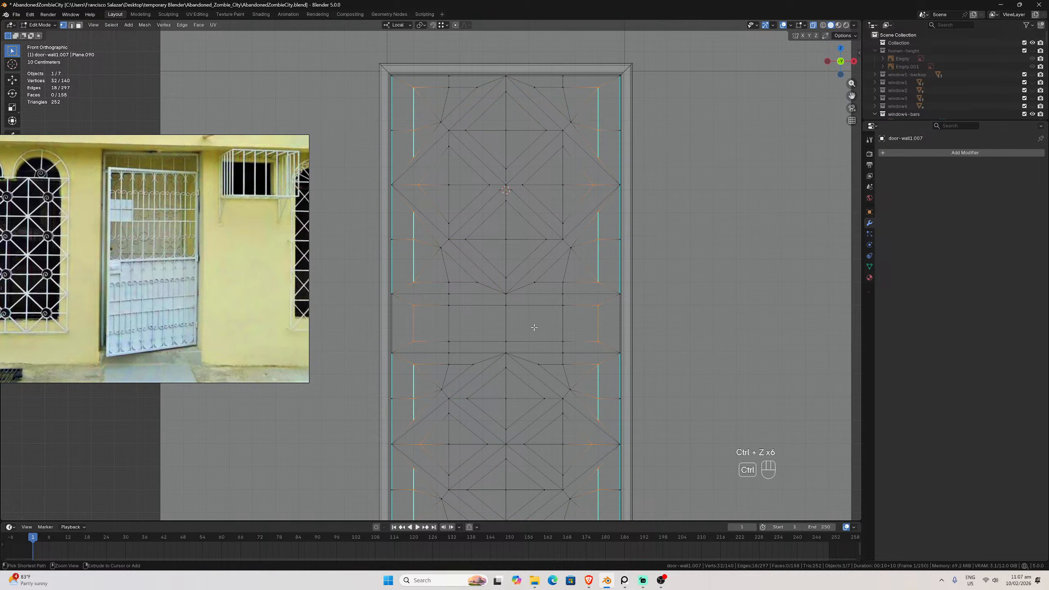
key(ctrl+z)
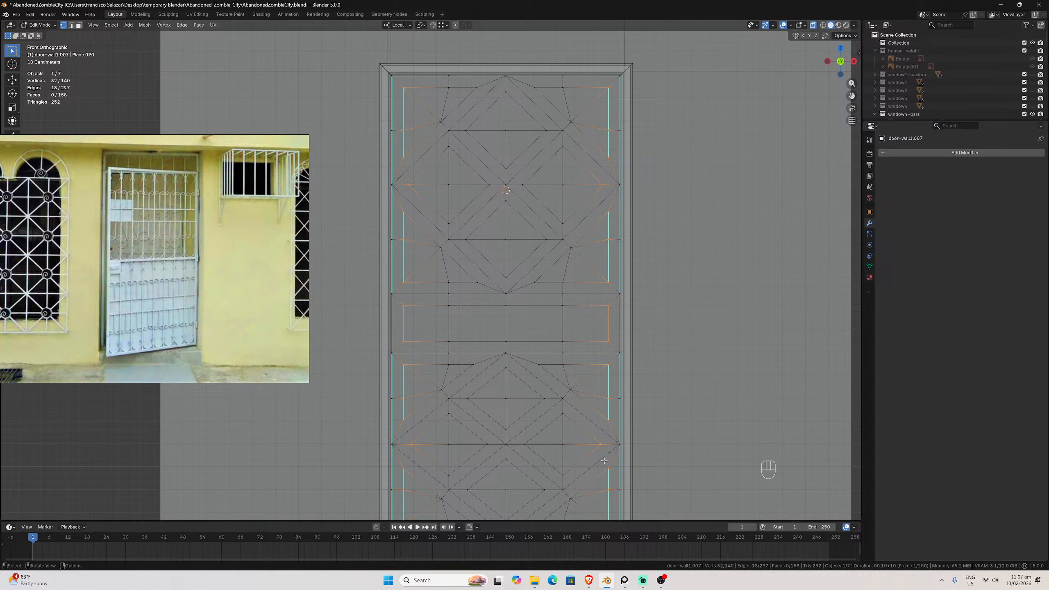
Move the reference photo of the house front farther away from the door mesh
scroll(604, 461, down, 2)
scroll(603, 460, up, 1)
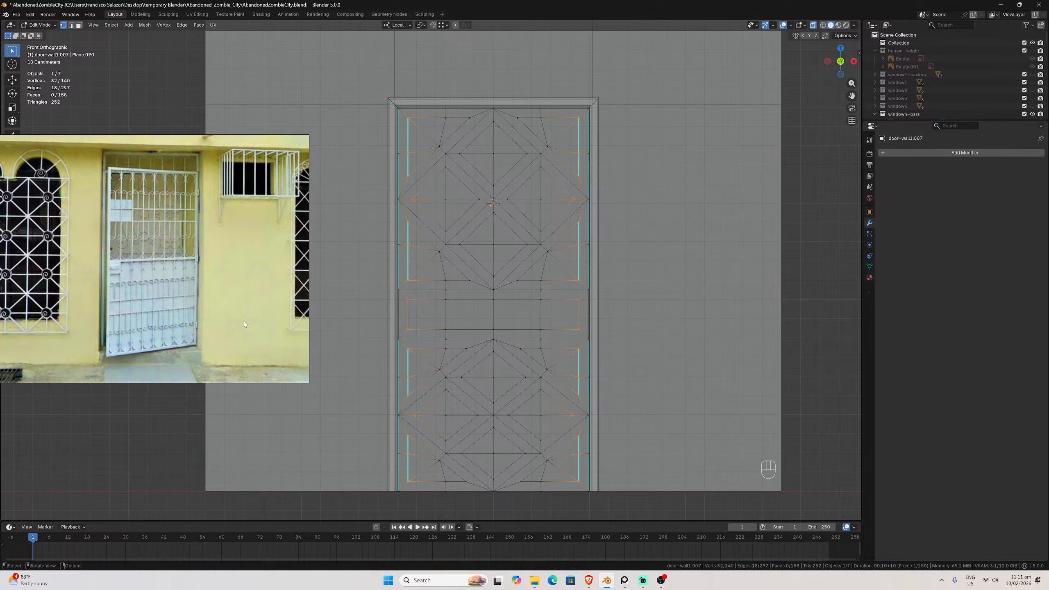
drag(239, 302, 82, 325)
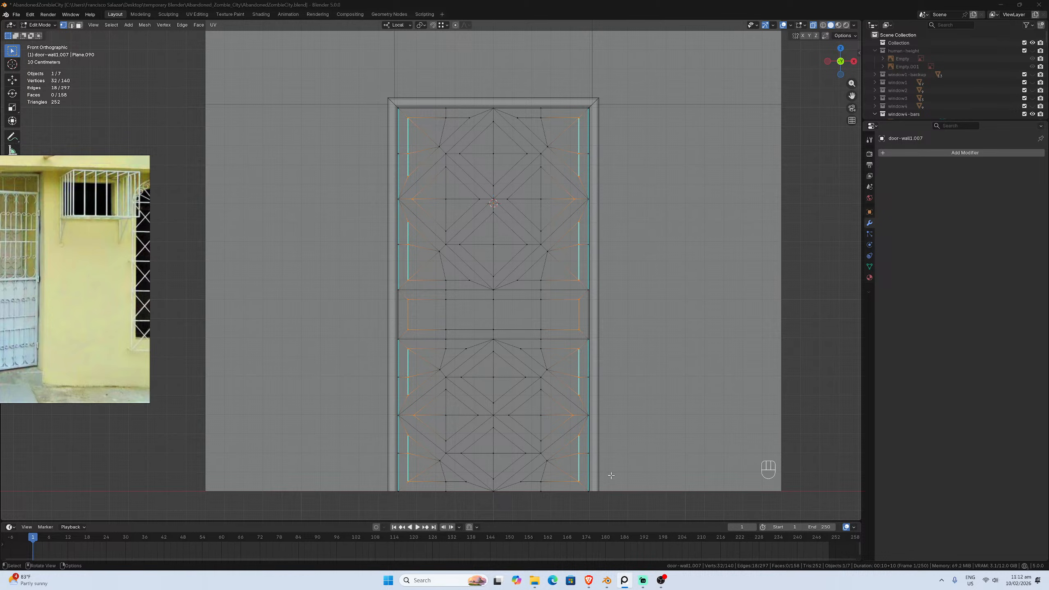
Switch to the browser, pause the YouTube music video and open strudel.cc in a new tab
click(591, 581)
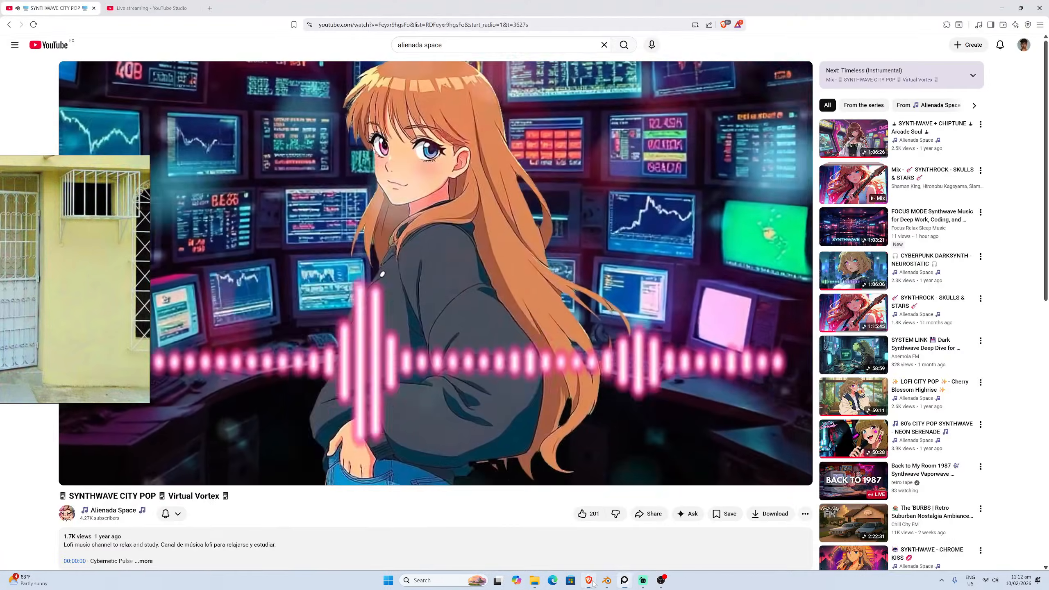
click(206, 415)
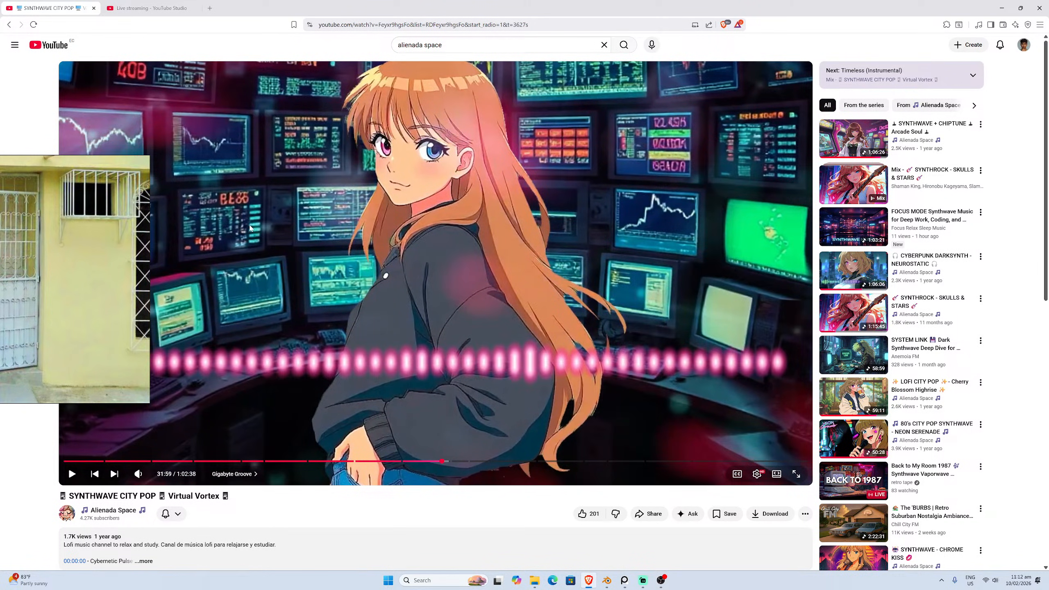
click(209, 7)
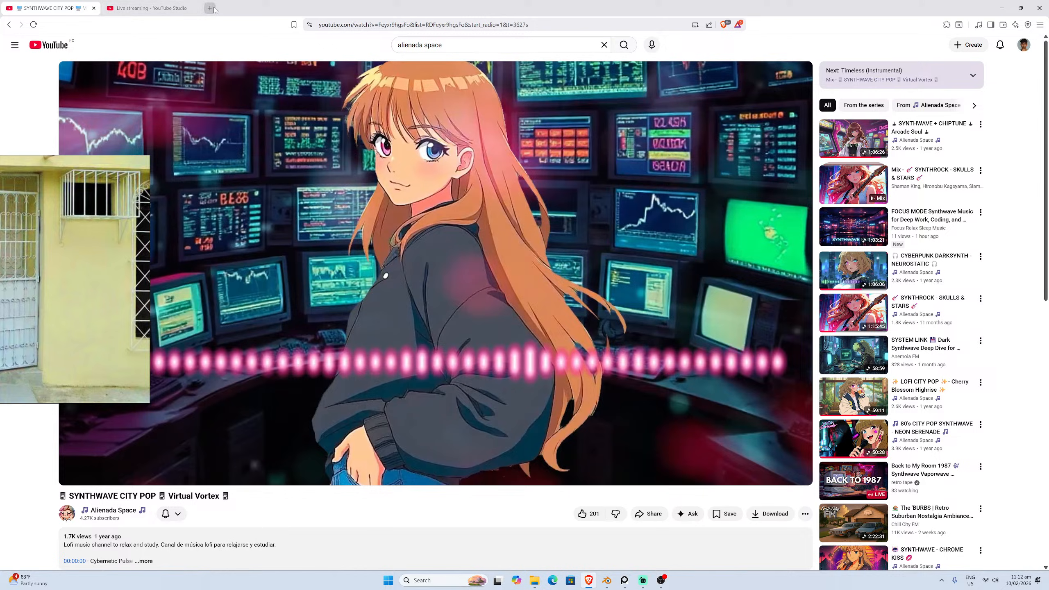
text(strudel)
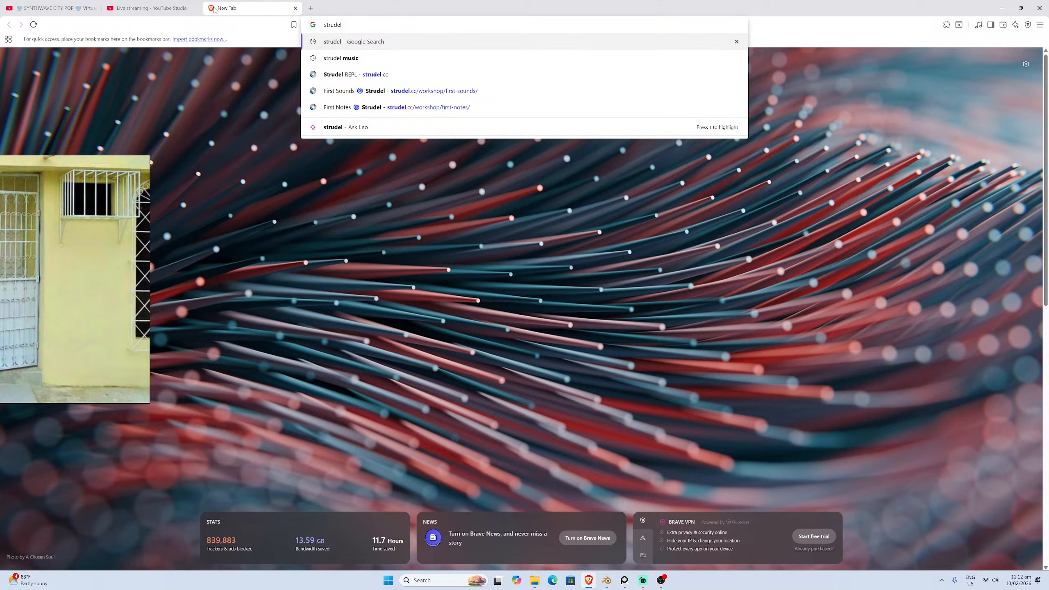
key(Down)
key(Down)
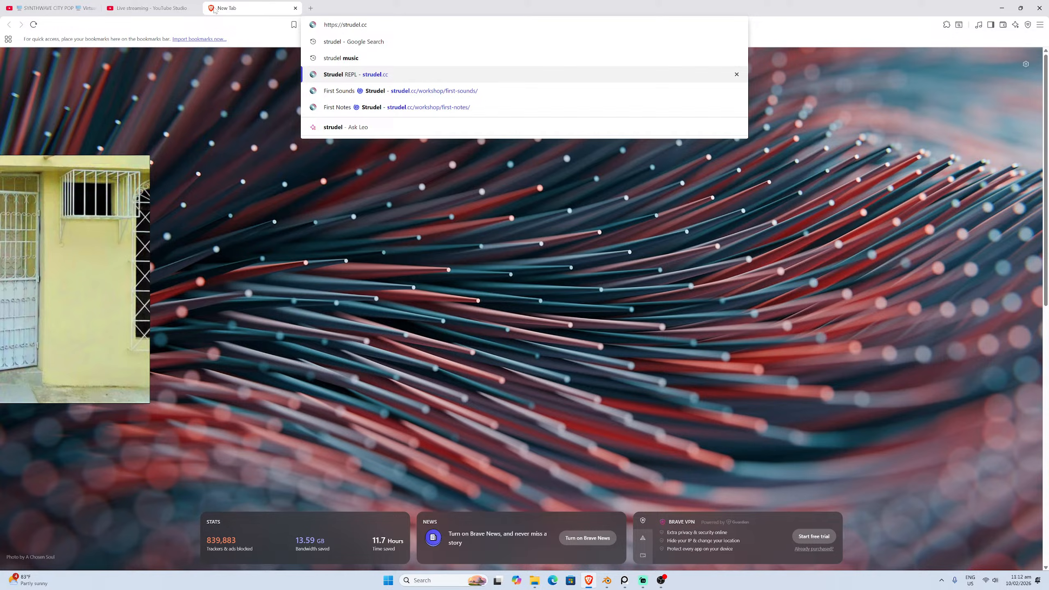
key(Return)
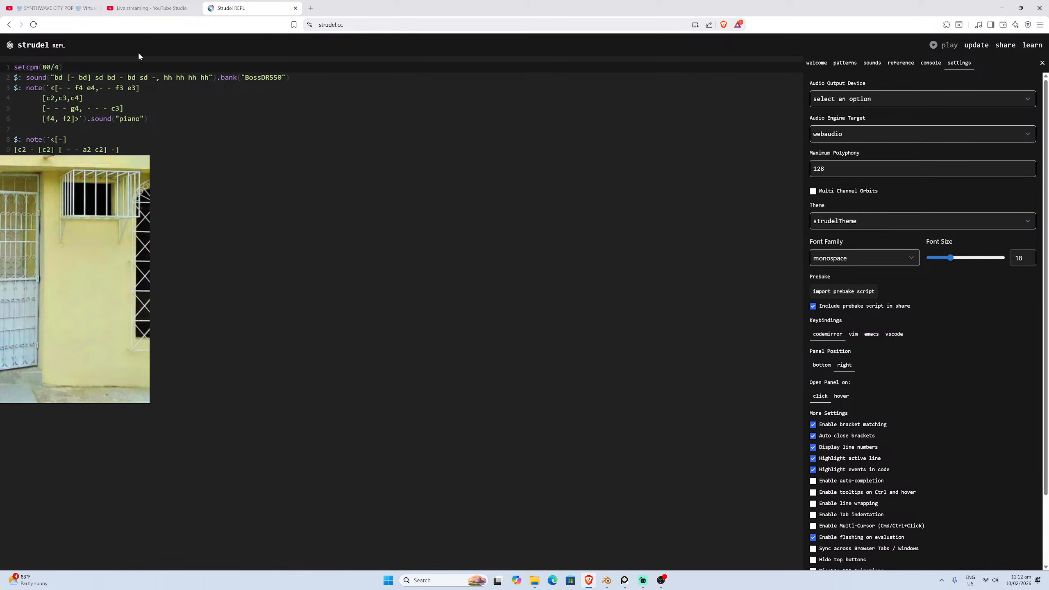
Move the floating reference photo clear of the Strudel code, play the pattern and stop it
drag(66, 162, 74, 267)
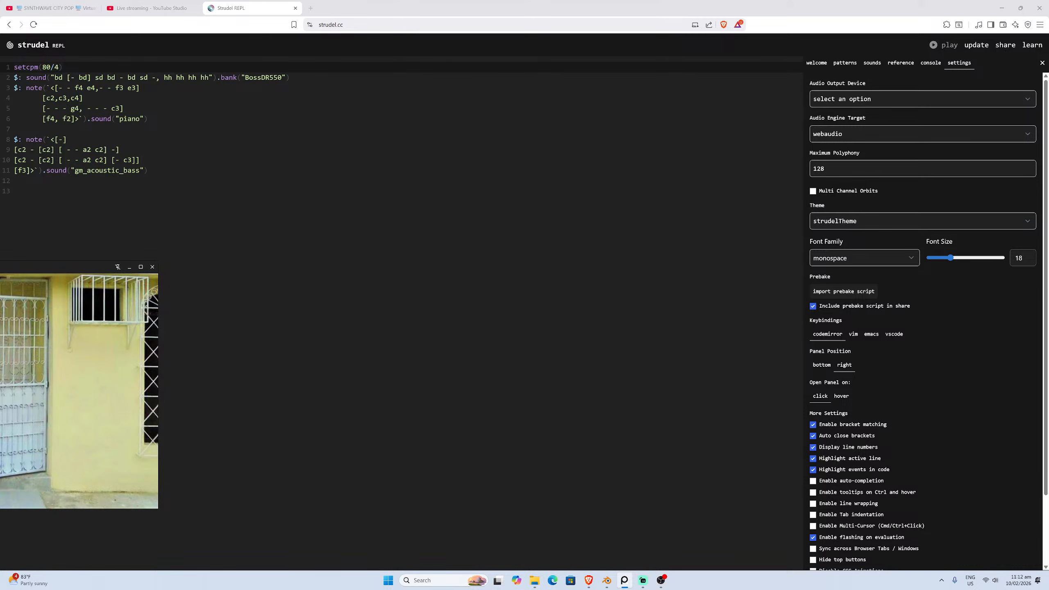
click(148, 170)
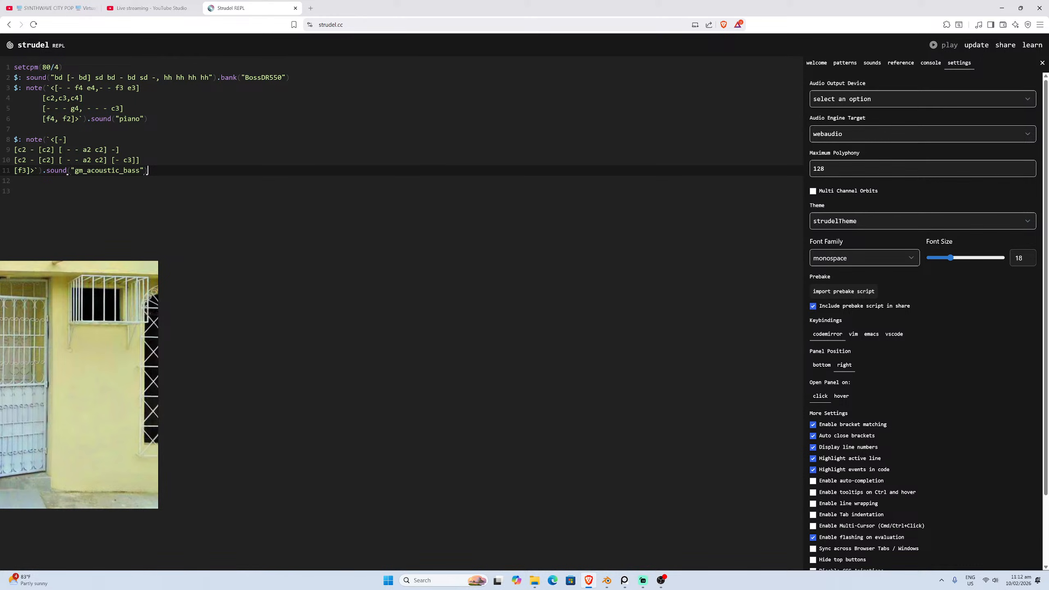
key(ctrl+Return)
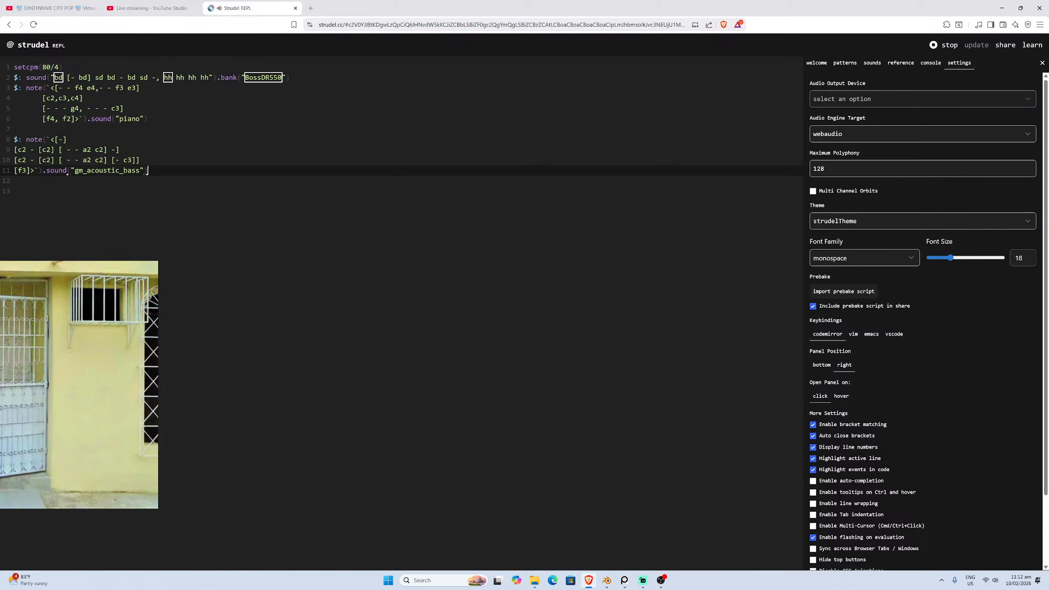
key(ctrl+period)
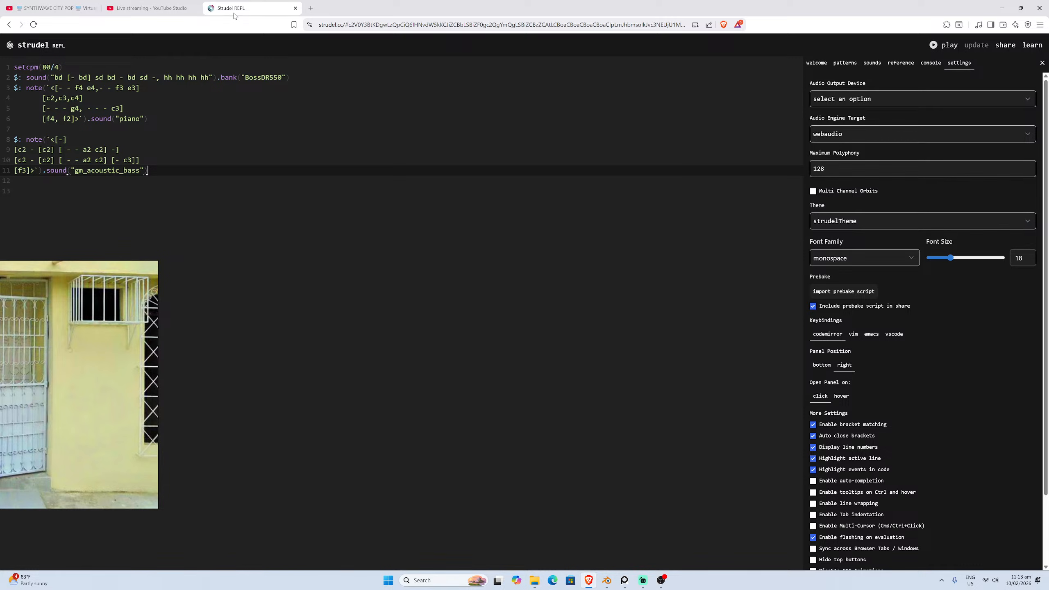
Switch back to Blender and delete the patterned door panel door-wall1.007 from the door frame
click(50, 8)
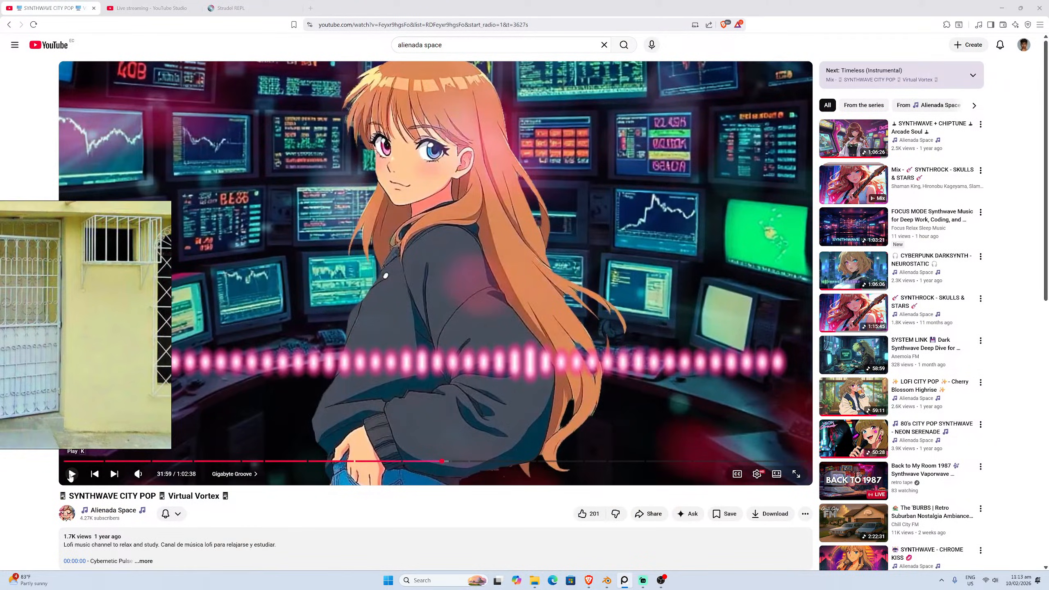
click(606, 580)
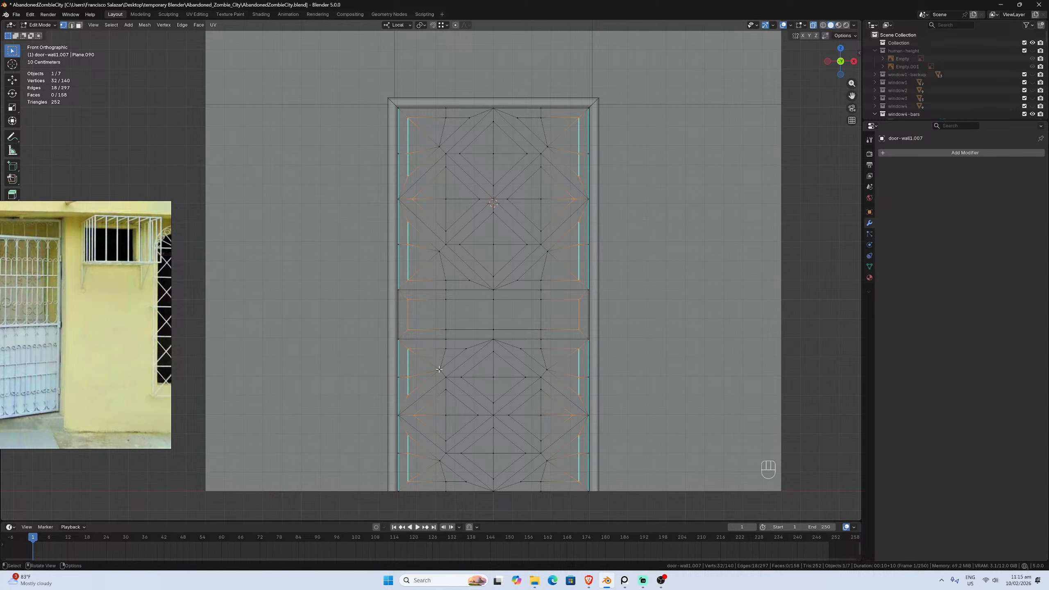
key(Tab)
click(452, 371)
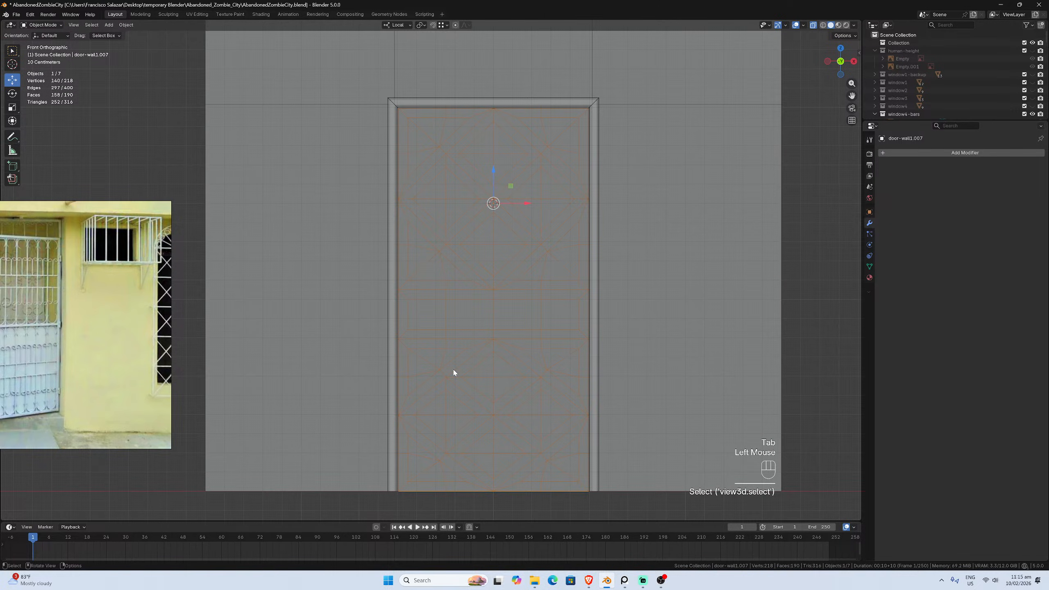
key(x)
click(453, 369)
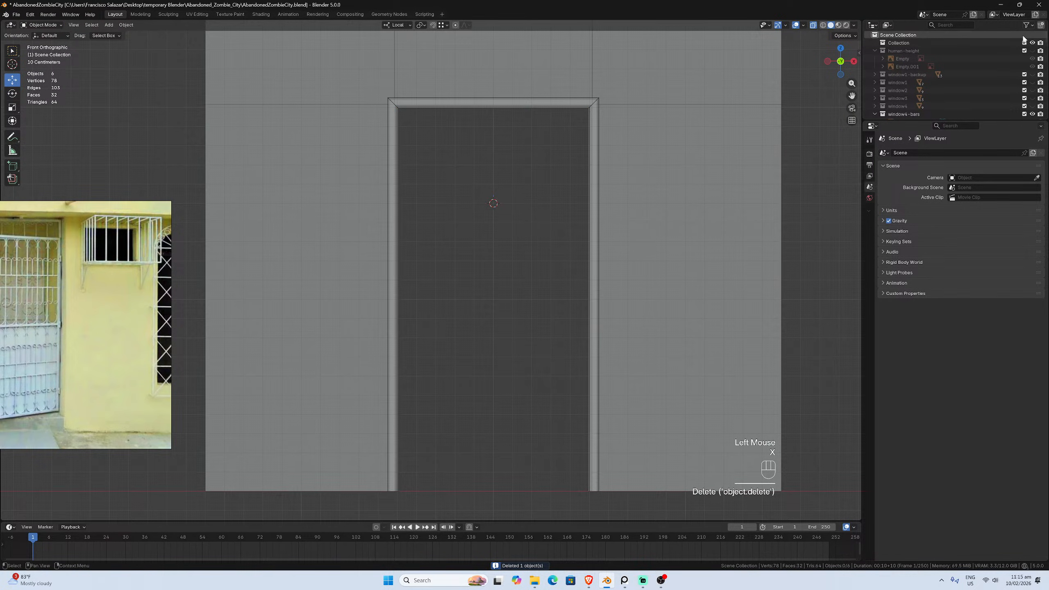
Unhide the plain door panel door-wall1.008 and duplicate it in place
scroll(1023, 39, down, 14)
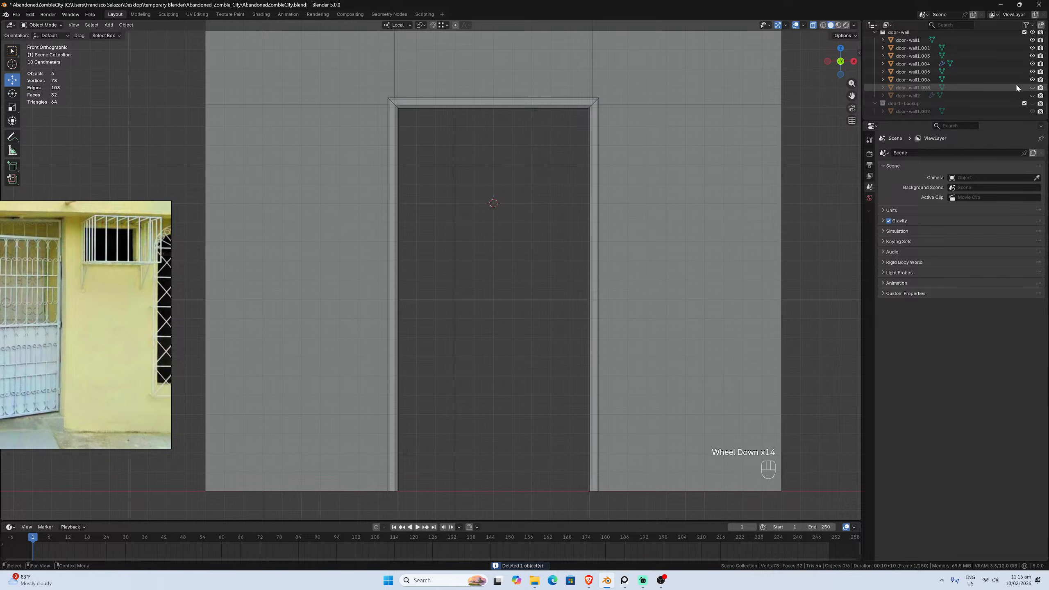
click(1032, 88)
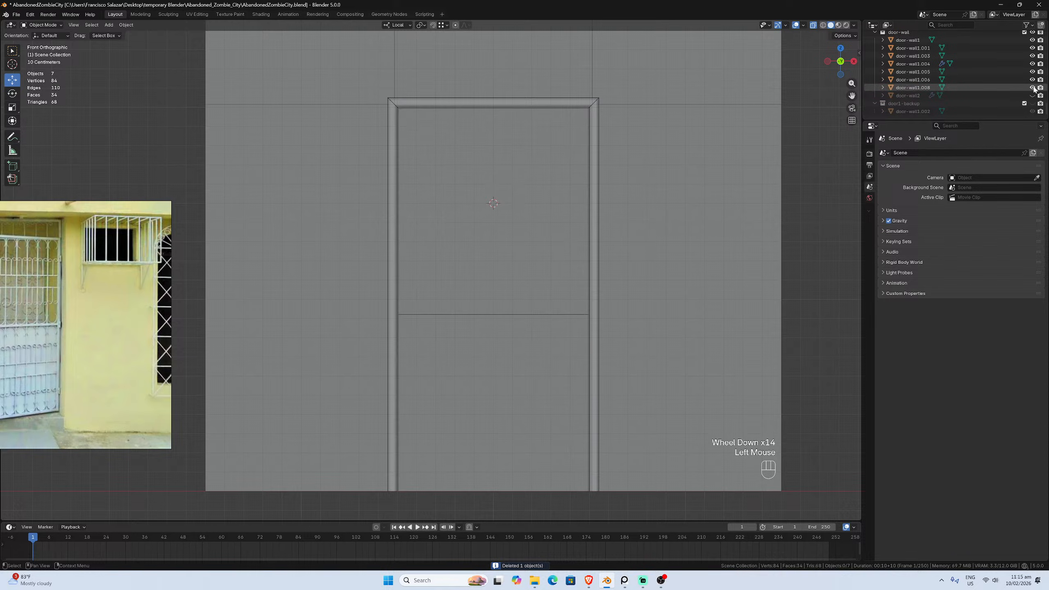
click(562, 206)
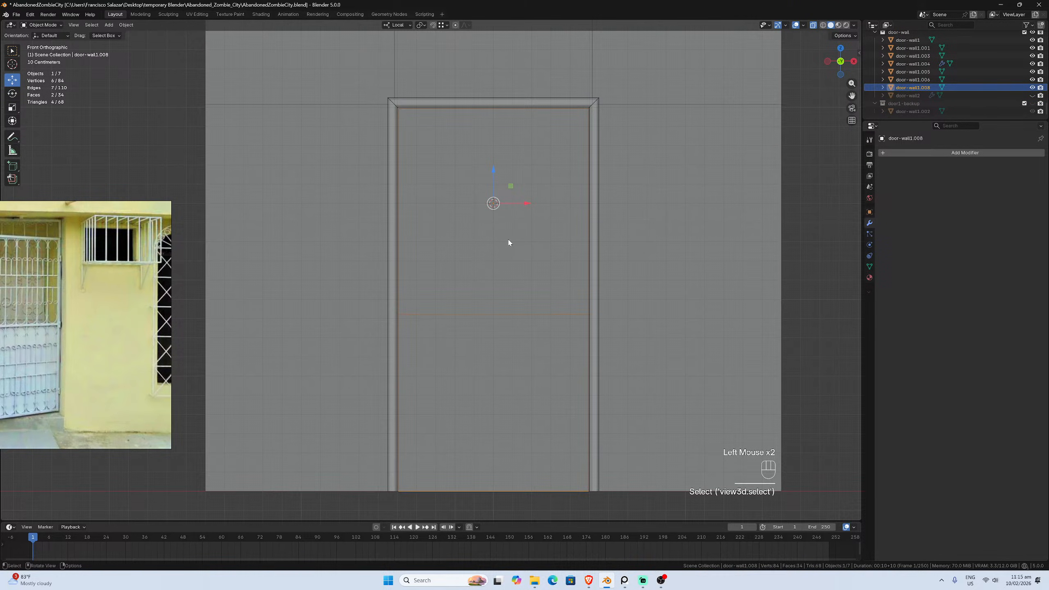
key(shift+d)
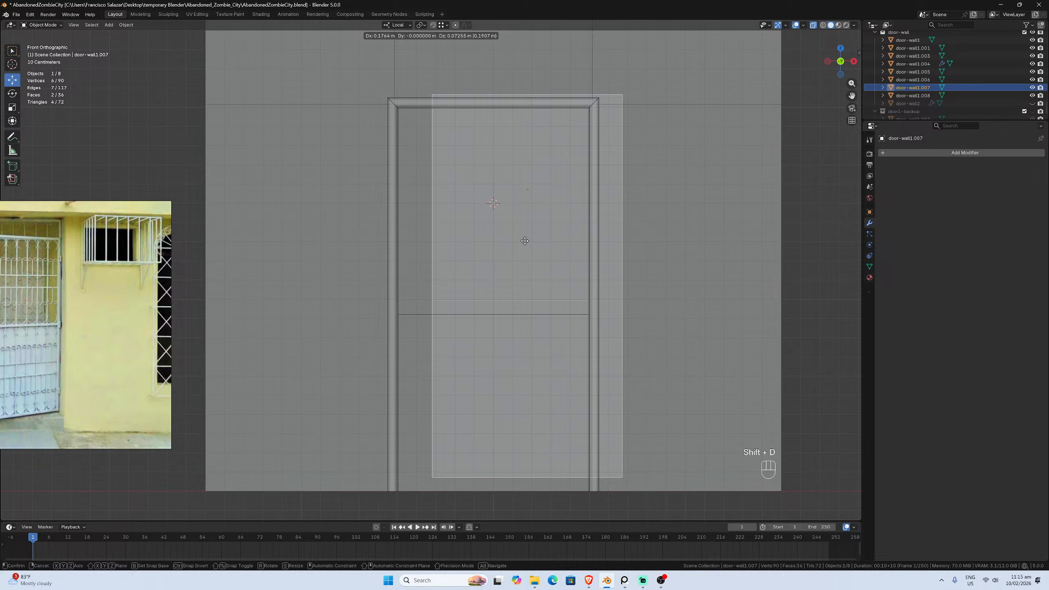
key(Escape)
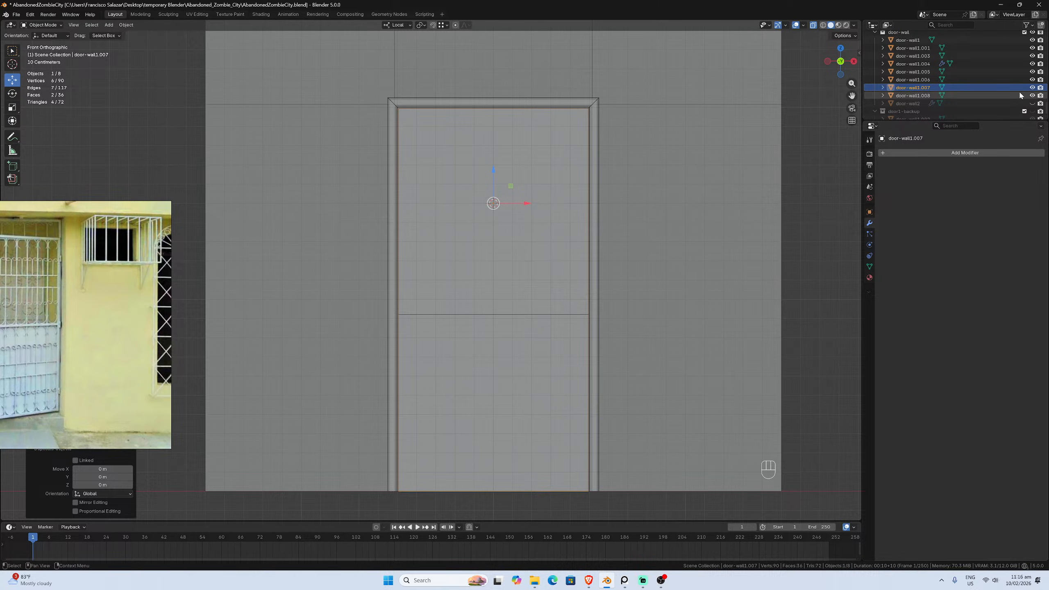
click(1032, 87)
click(1032, 87)
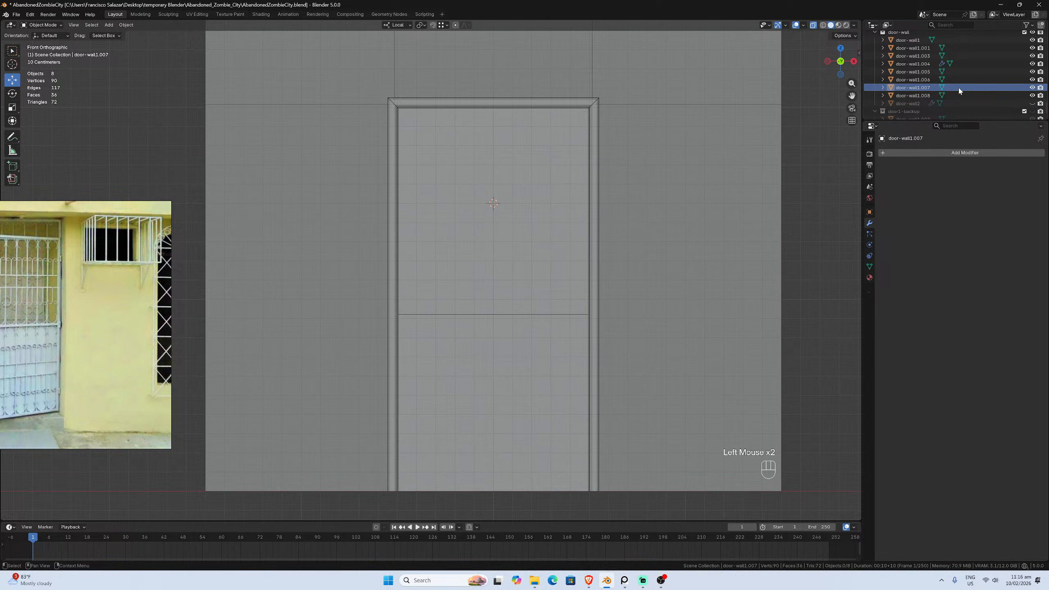
Delete the original panel door-wall1.008 and duplicate the remaining panel door-wall1.007 in place
click(924, 95)
key(x)
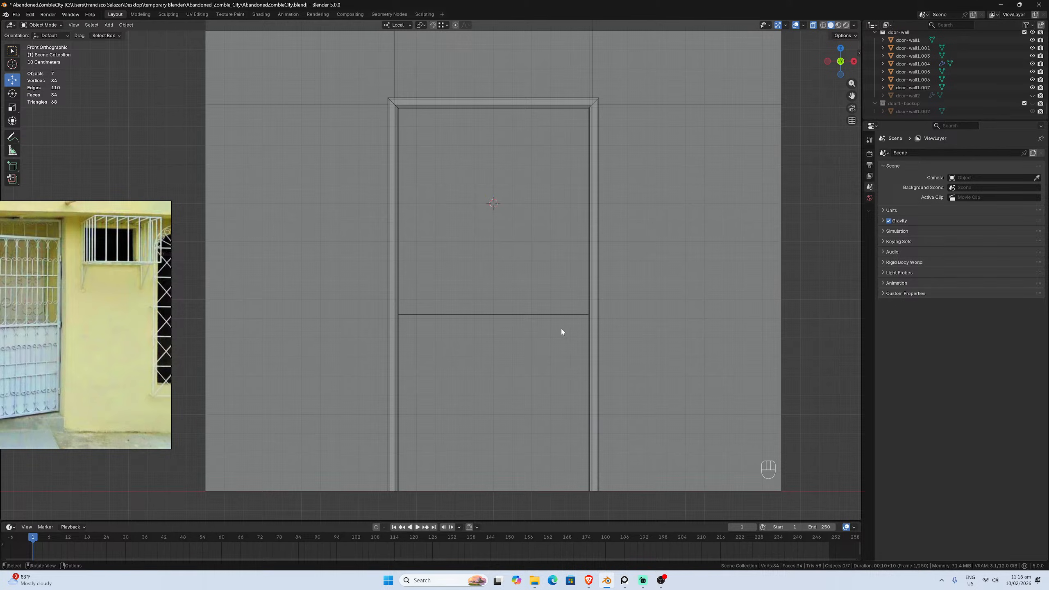
scroll(562, 312, up, 1)
scroll(562, 316, down, 1)
click(541, 332)
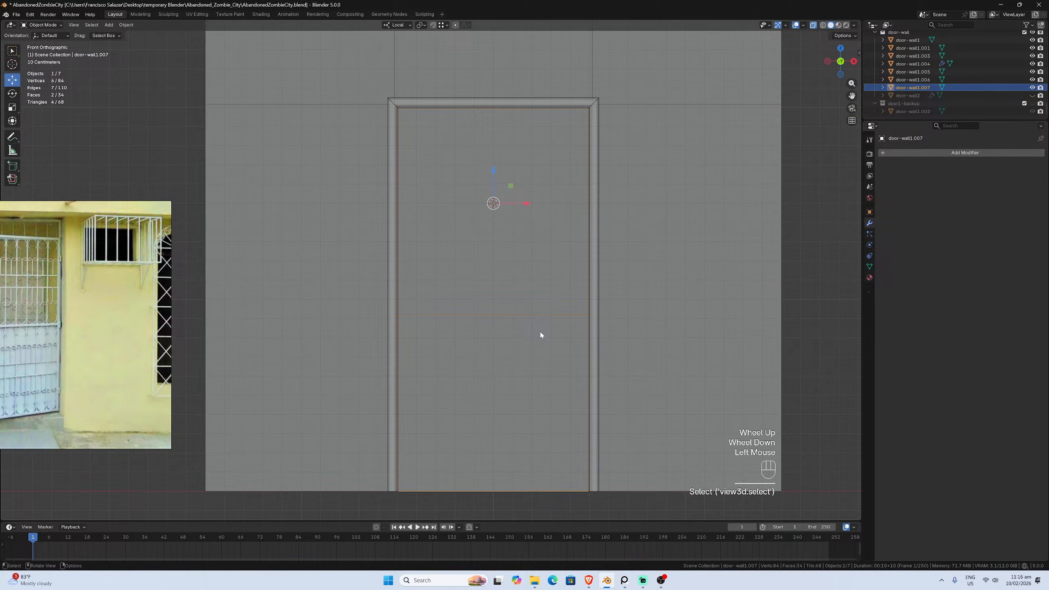
click(583, 346)
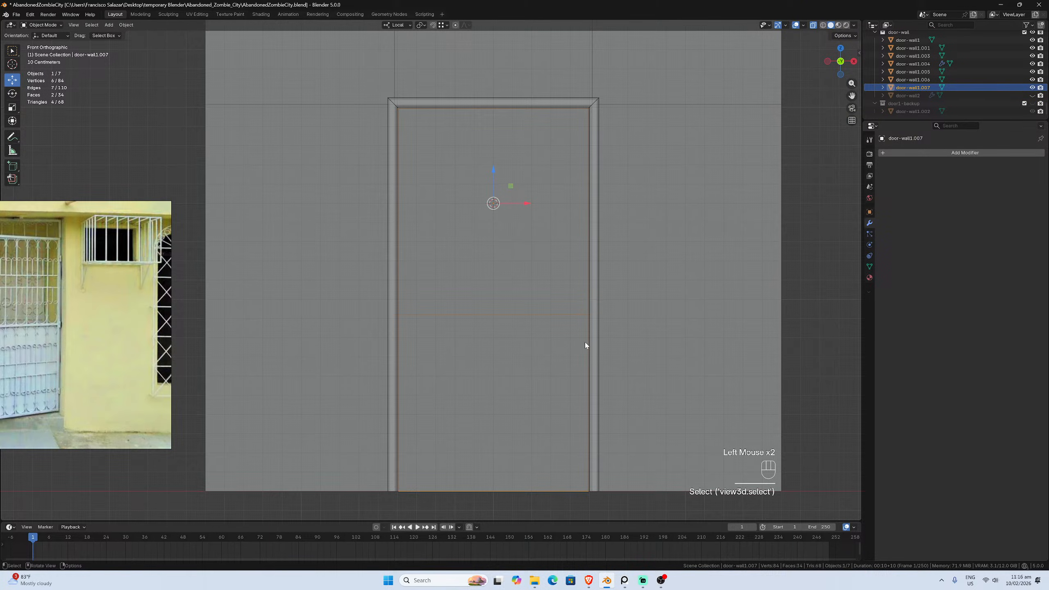
scroll(585, 346, down, 1)
key(shift+d)
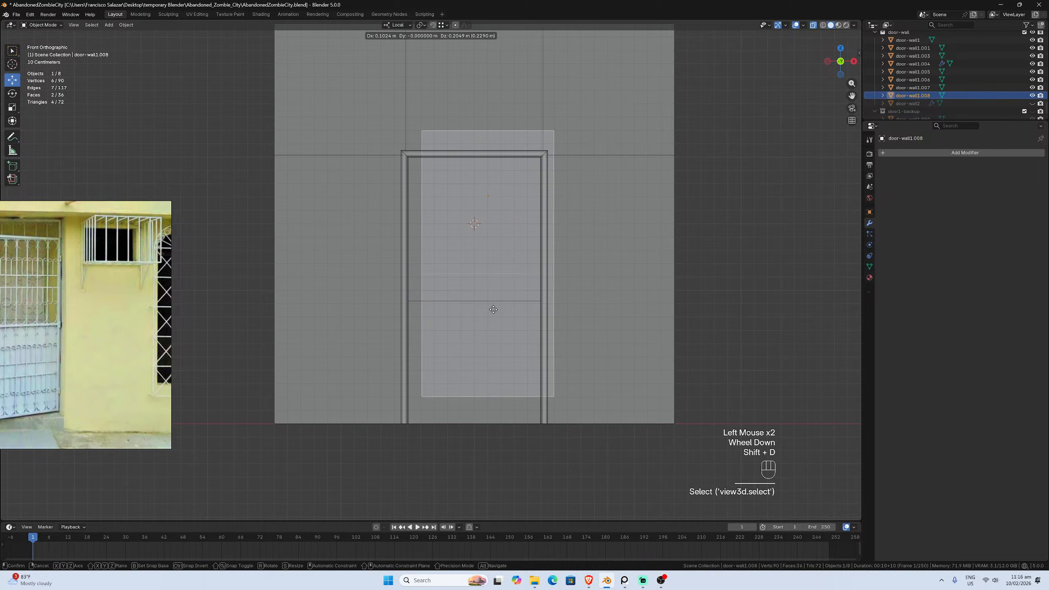
key(Escape)
scroll(490, 322, up, 1)
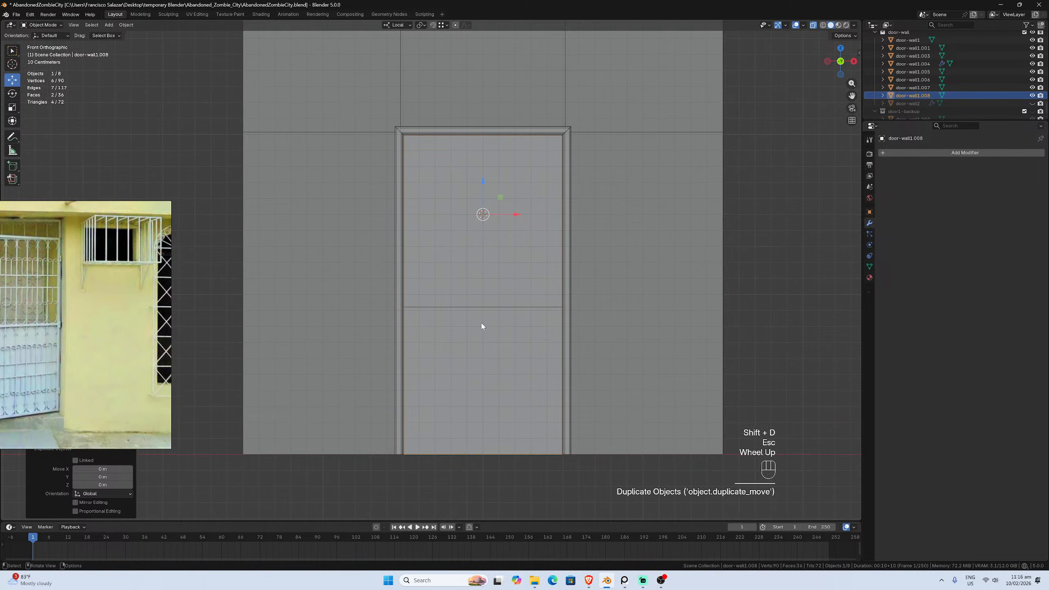
Enable snapping and move both left vertical edges of the duplicated door panel 0.895 m along local X with mirror editing
key(Tab)
click(403, 308)
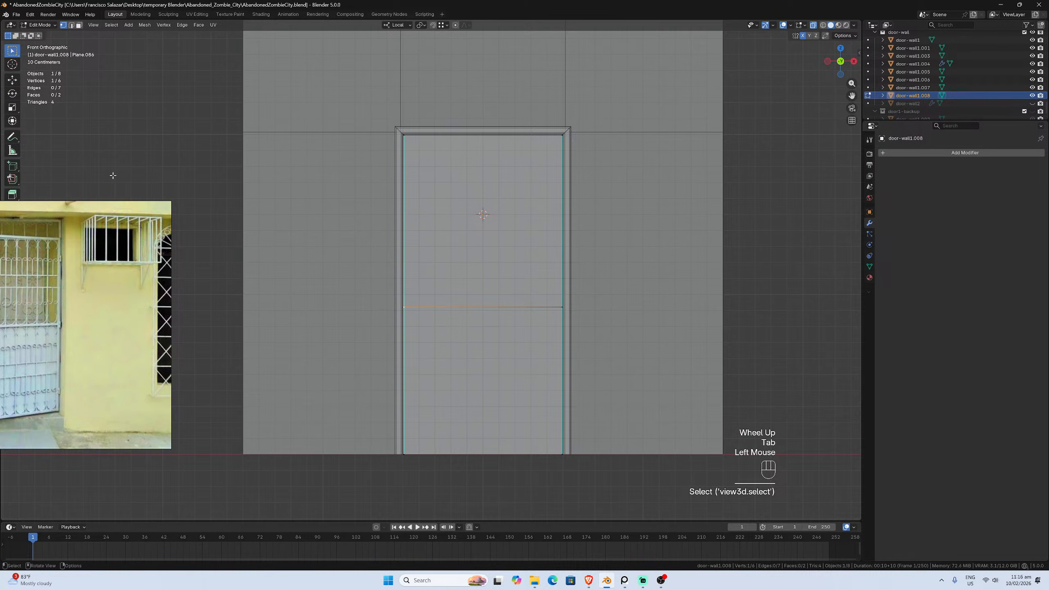
click(72, 25)
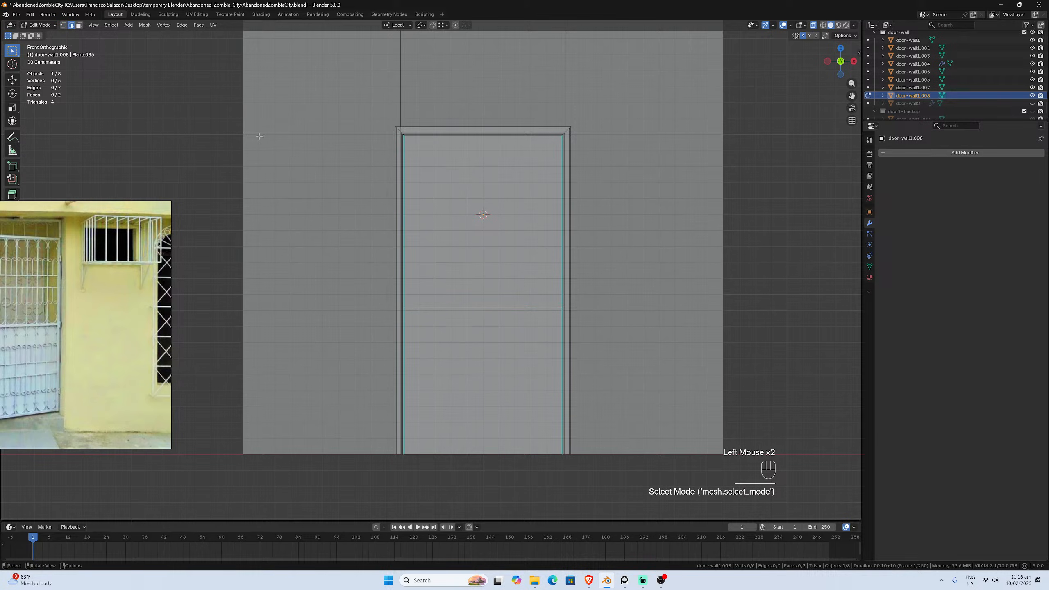
click(390, 230)
shift+click(409, 331)
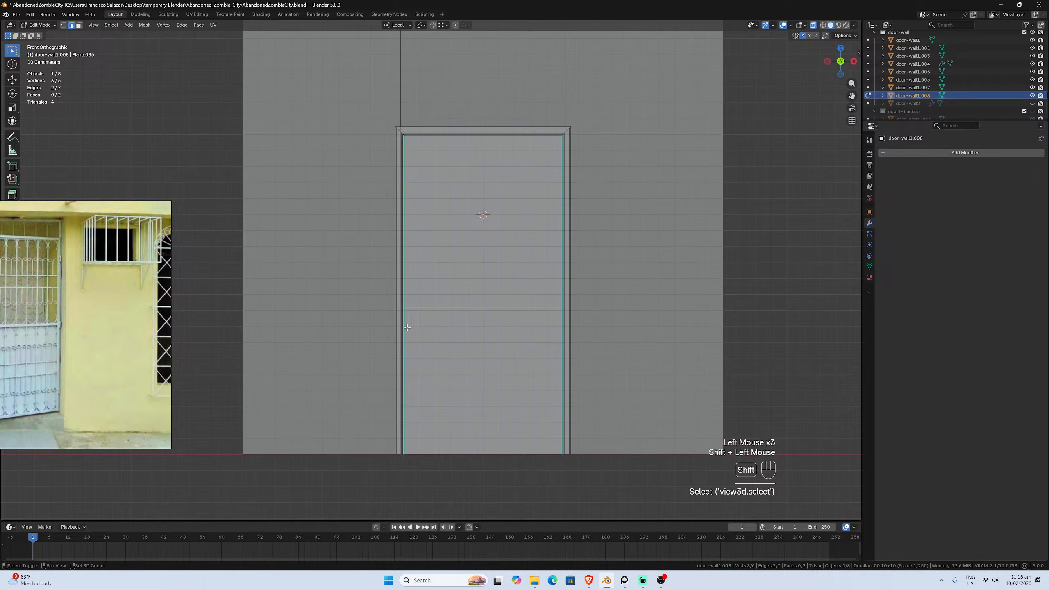
click(432, 25)
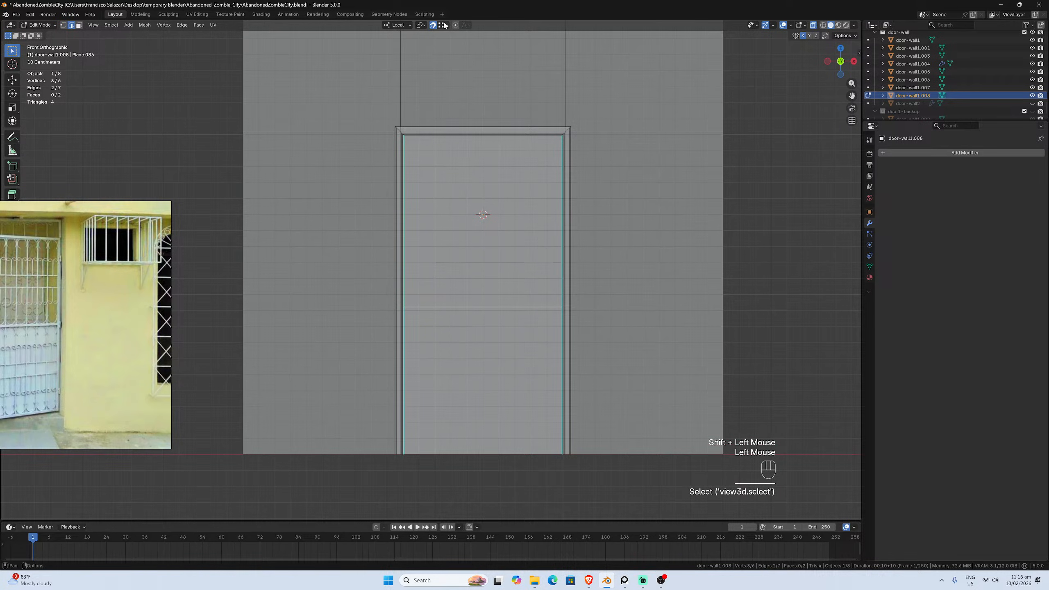
click(445, 25)
click(437, 75)
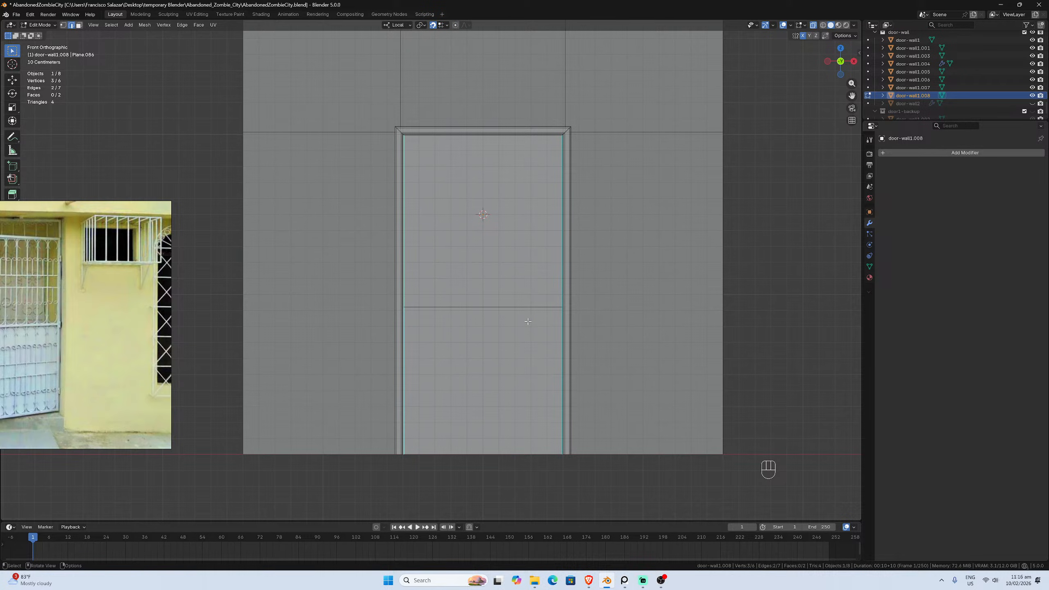
key(g)
key(x)
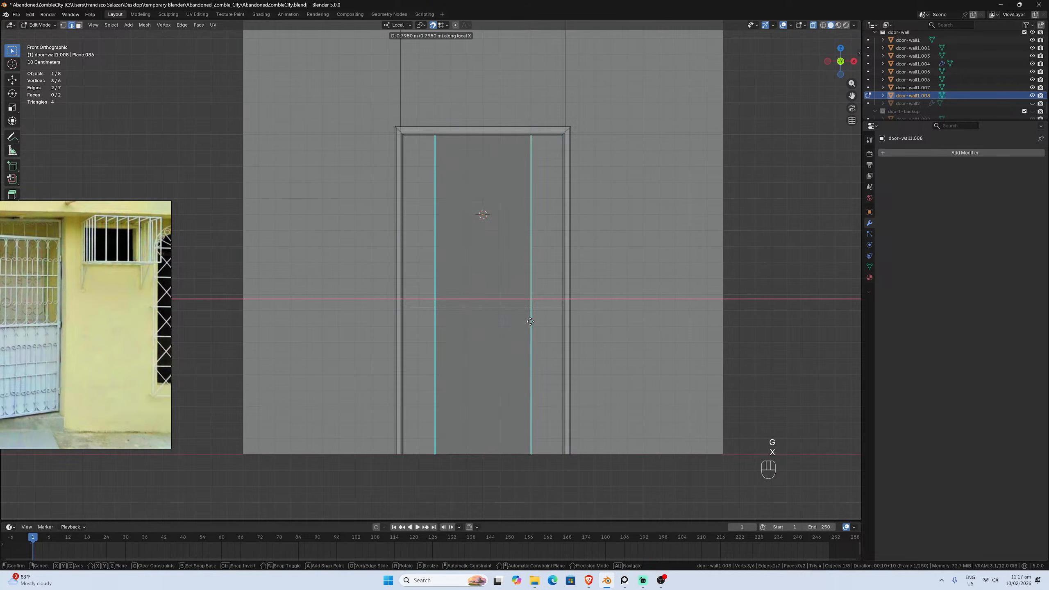
click(542, 321)
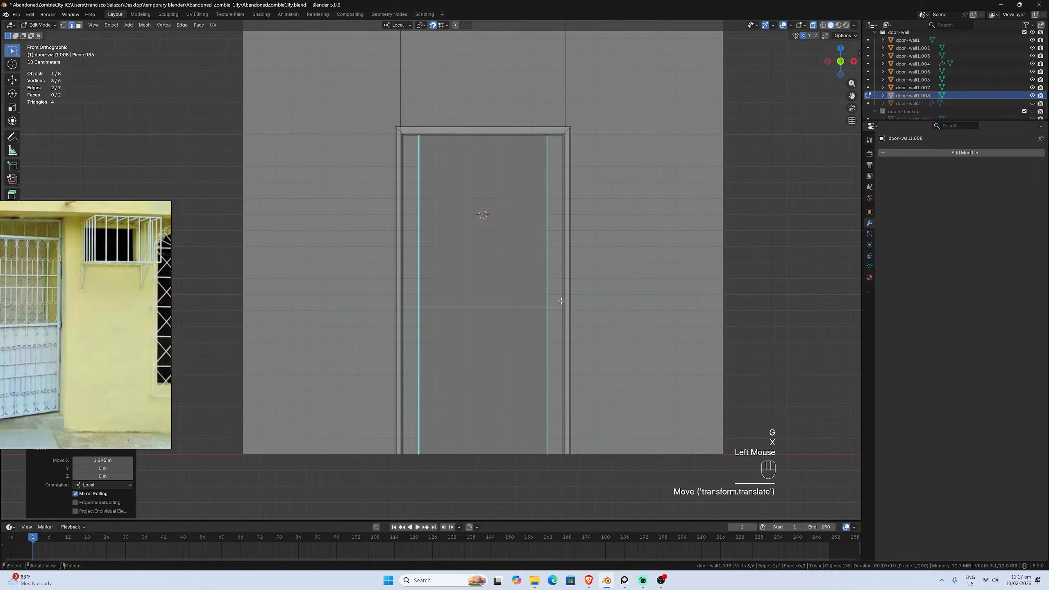
scroll(557, 300, up, 3)
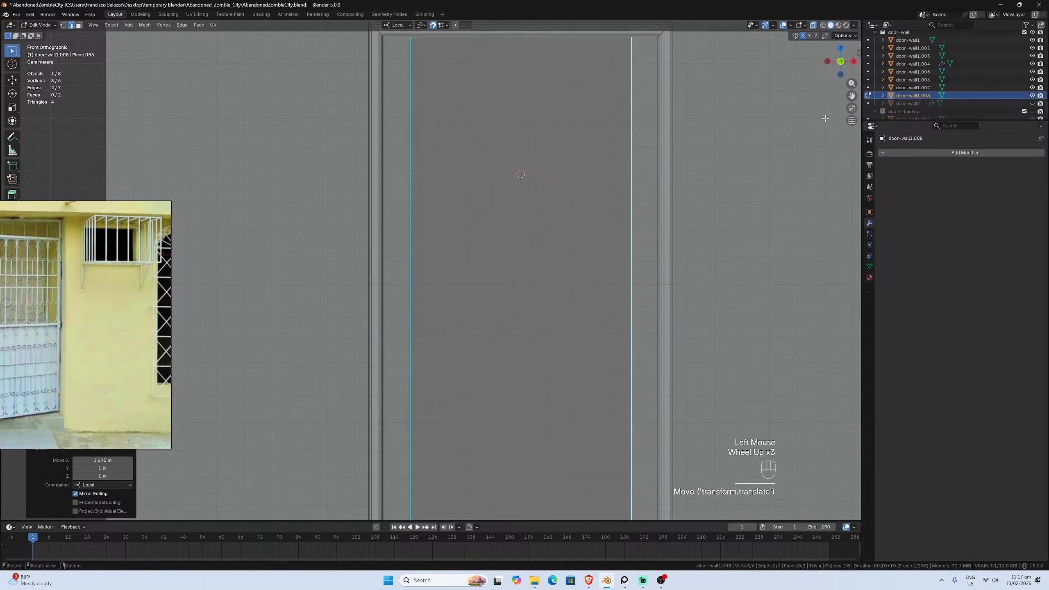
drag(851, 97, 710, 7)
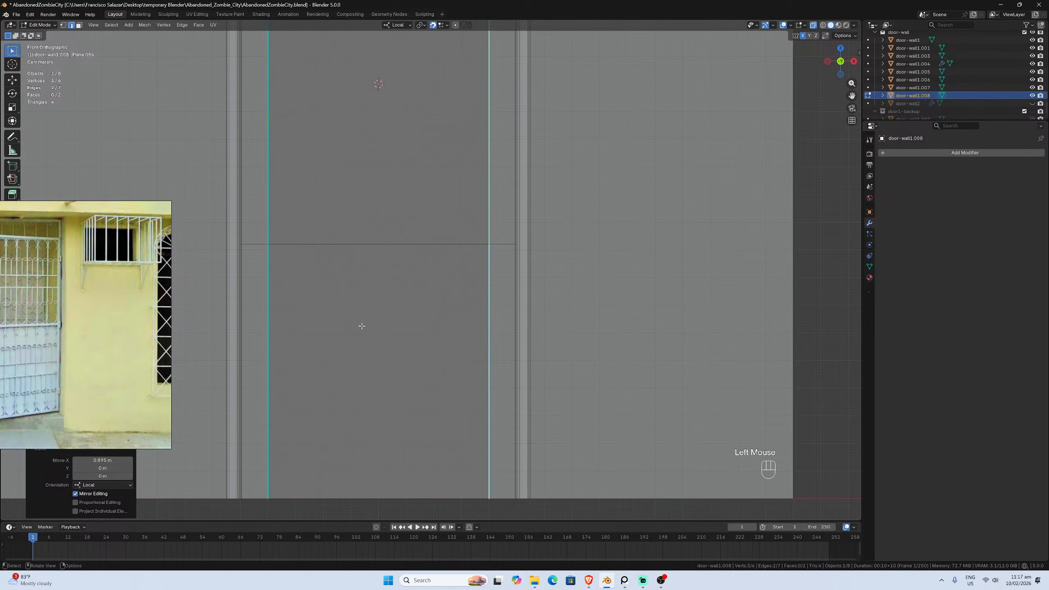
scroll(452, 300, up, 3)
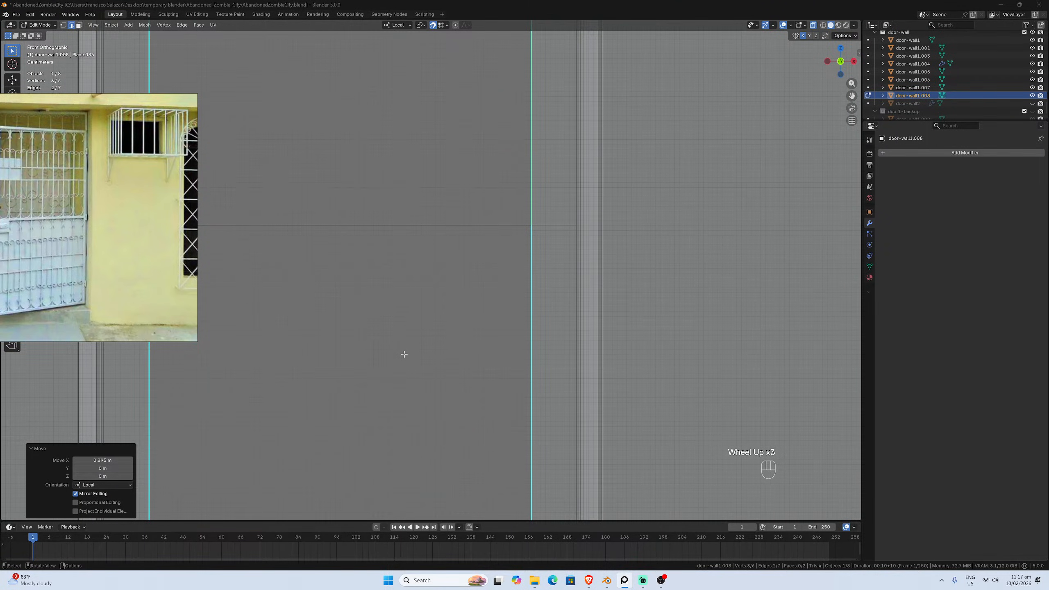
Undo the previous edge move and move the duplicated panel's left vertical edges 0.875 m along local X with mirror editing
click(542, 363)
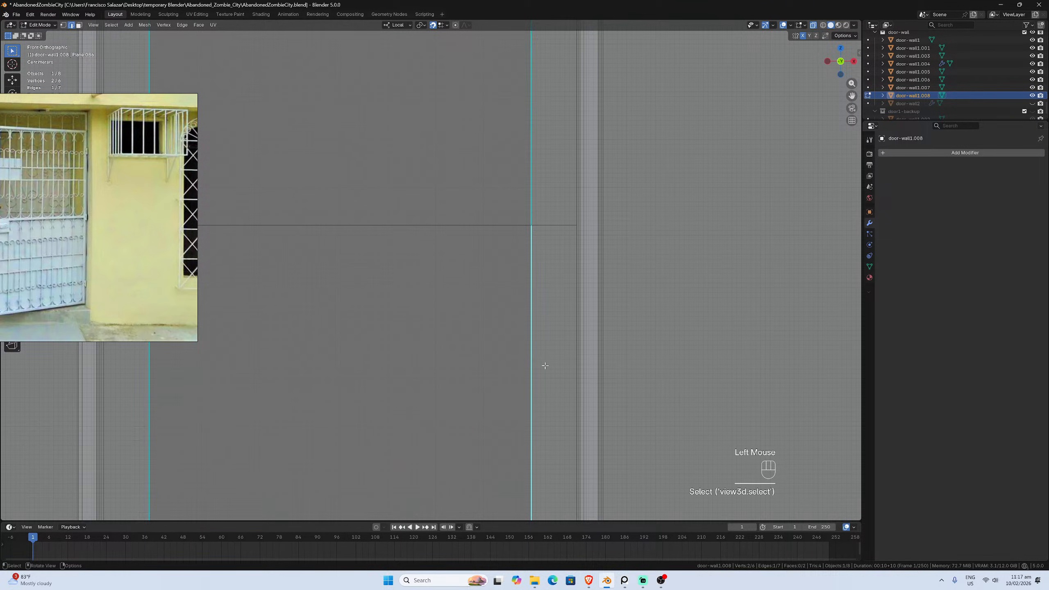
key(ctrl+z)
key(ctrl+z)
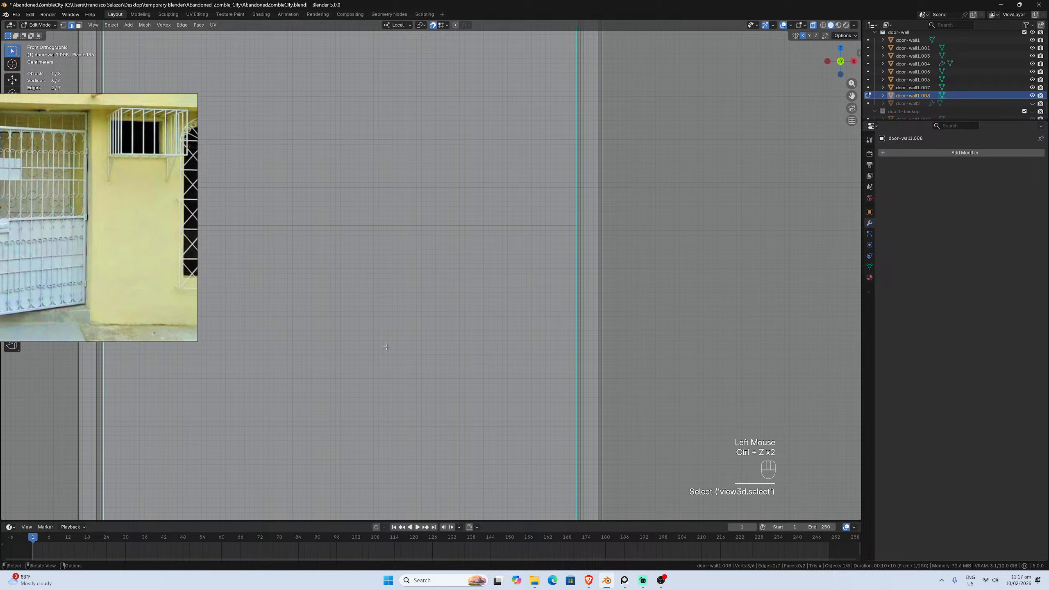
key(g)
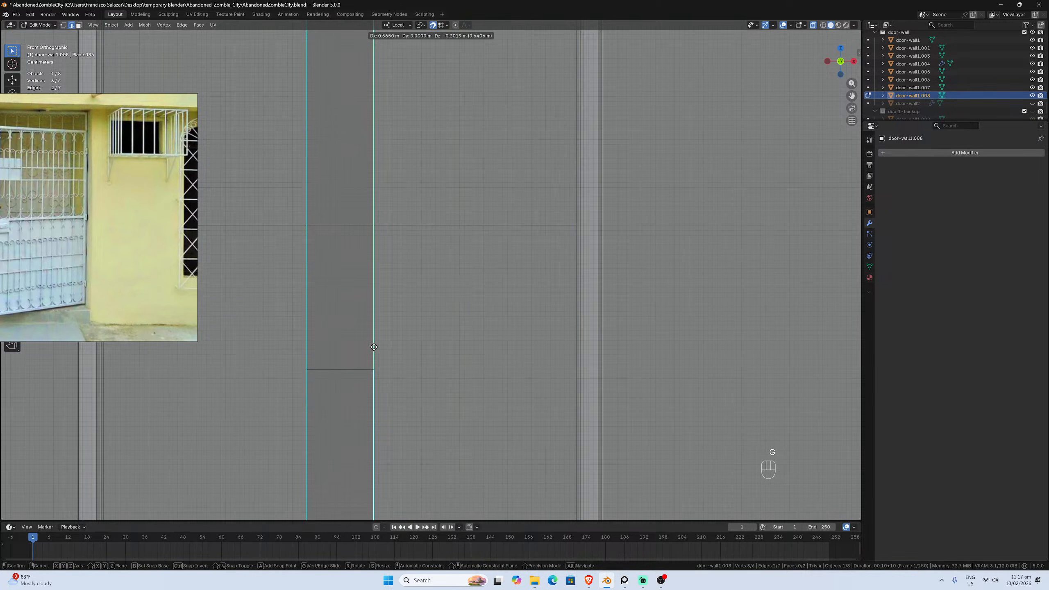
key(x)
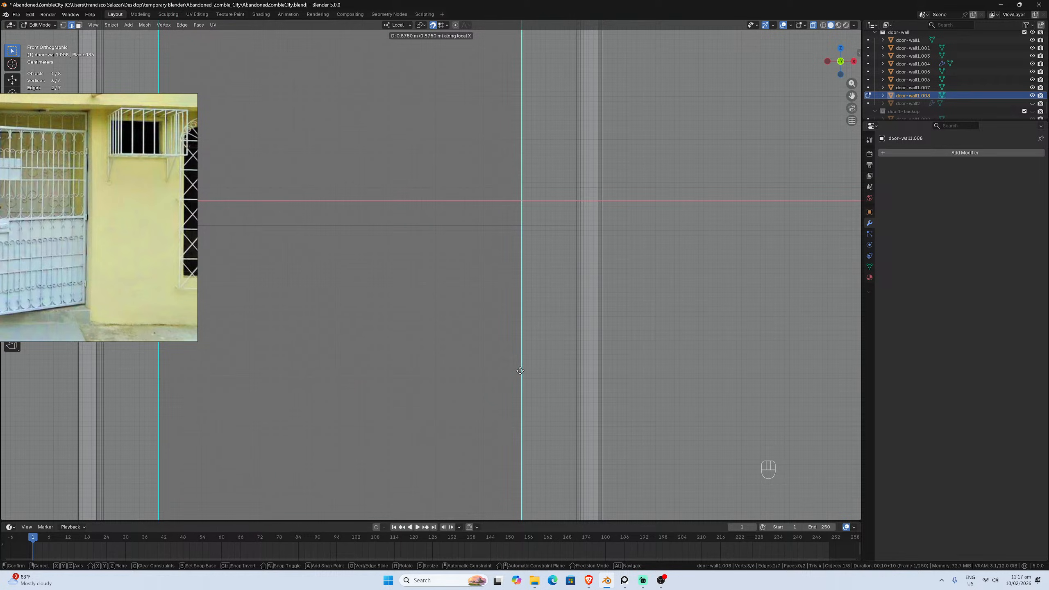
scroll(520, 371, down, 1)
click(520, 370)
scroll(519, 370, down, 2)
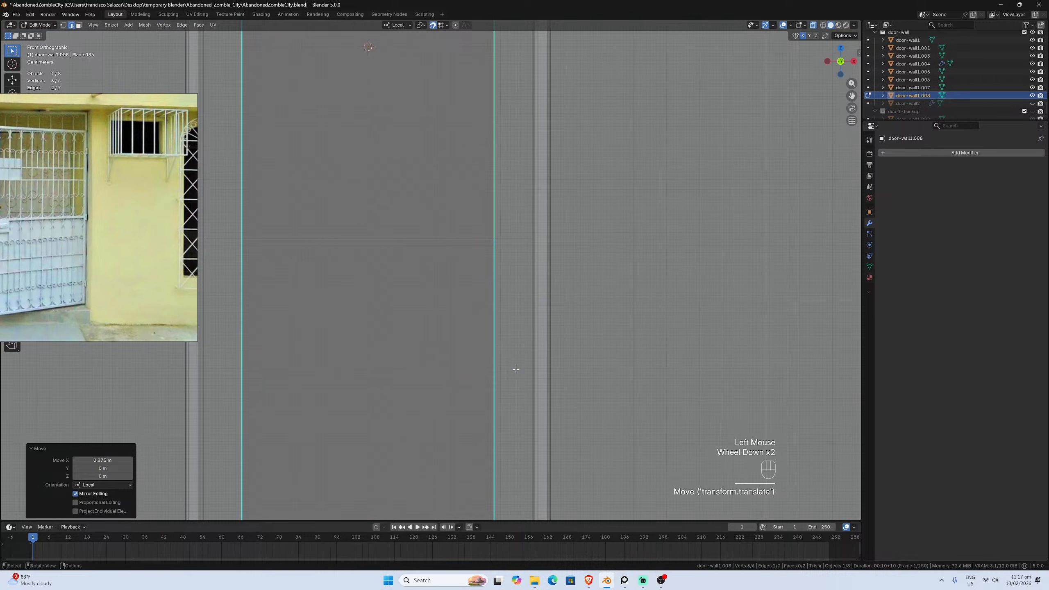
scroll(511, 364, down, 2)
scroll(511, 363, down, 1)
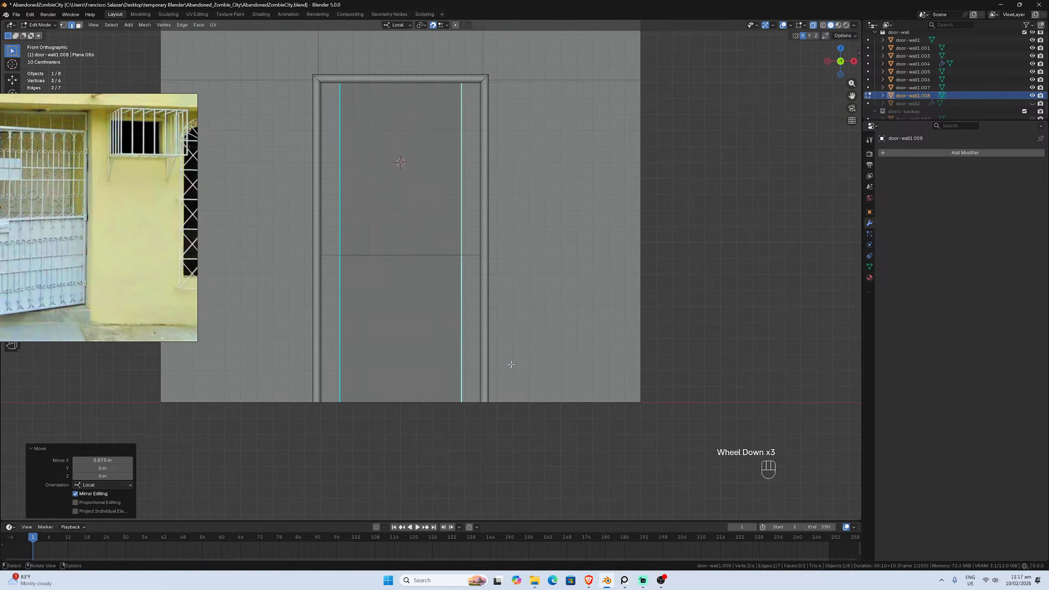
scroll(510, 363, up, 2)
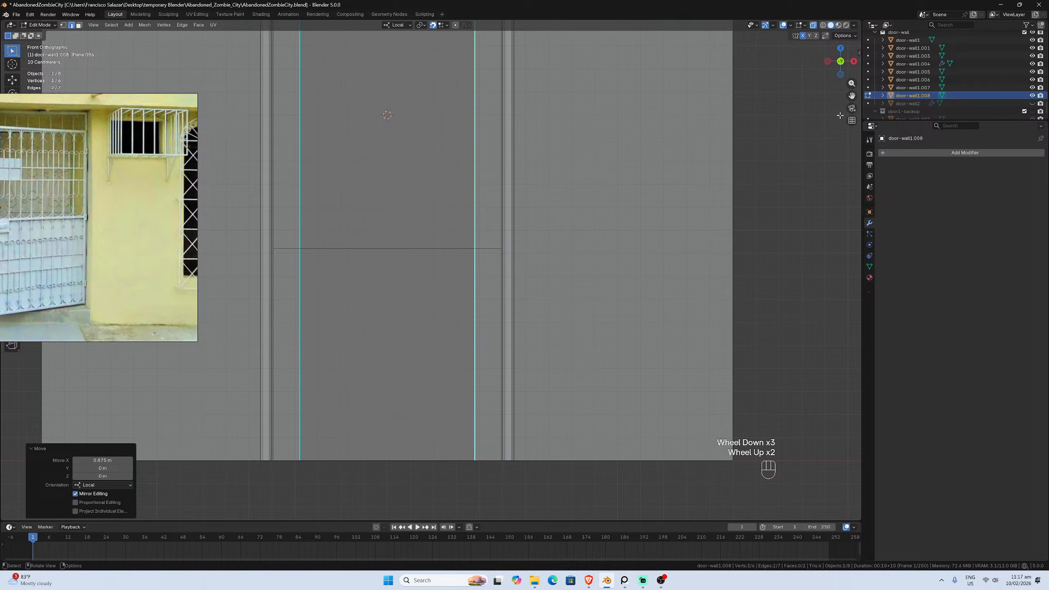
drag(851, 96, 882, 152)
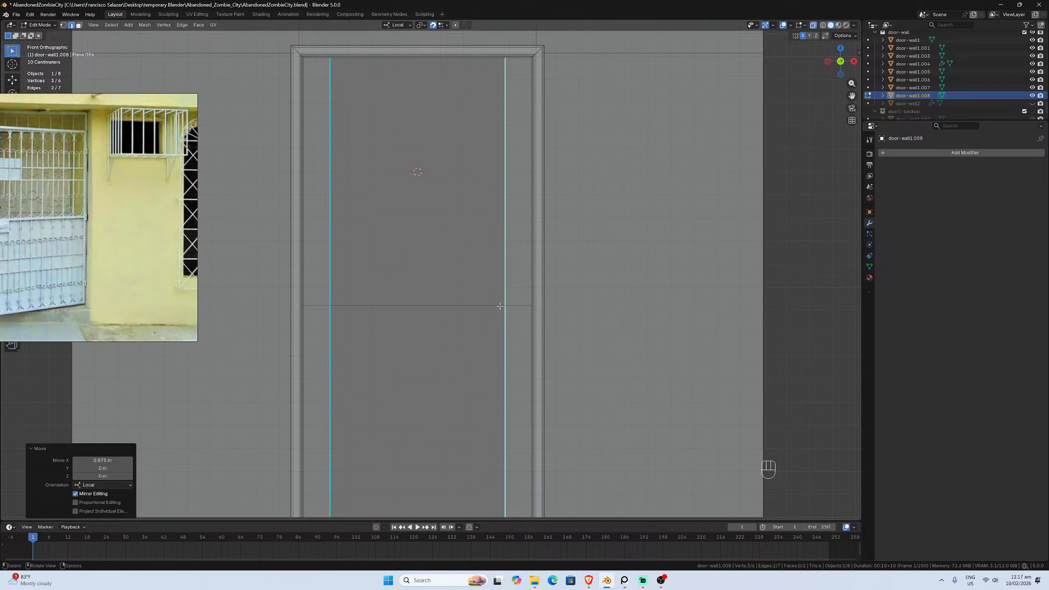
scroll(492, 323, down, 1)
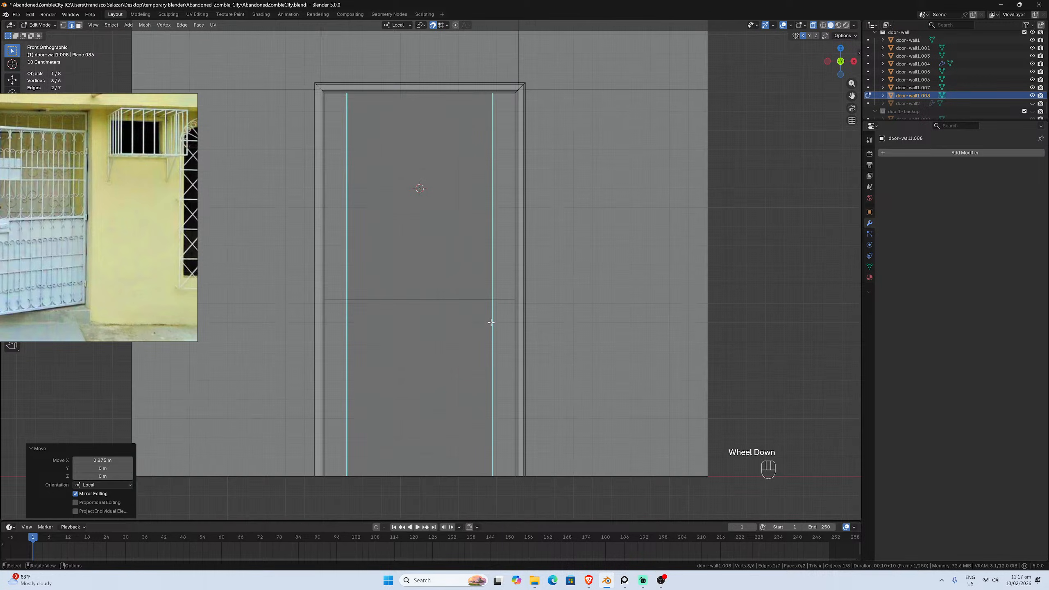
scroll(490, 323, up, 1)
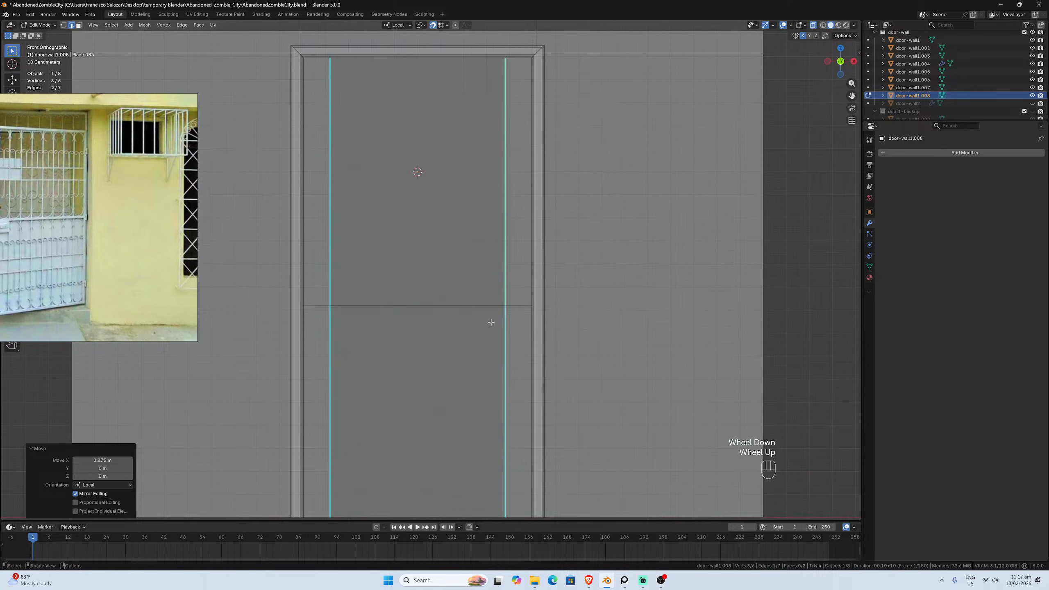
Set the mirrored edge move along local X to 0.85 m
click(100, 460)
drag(89, 460, 83, 460)
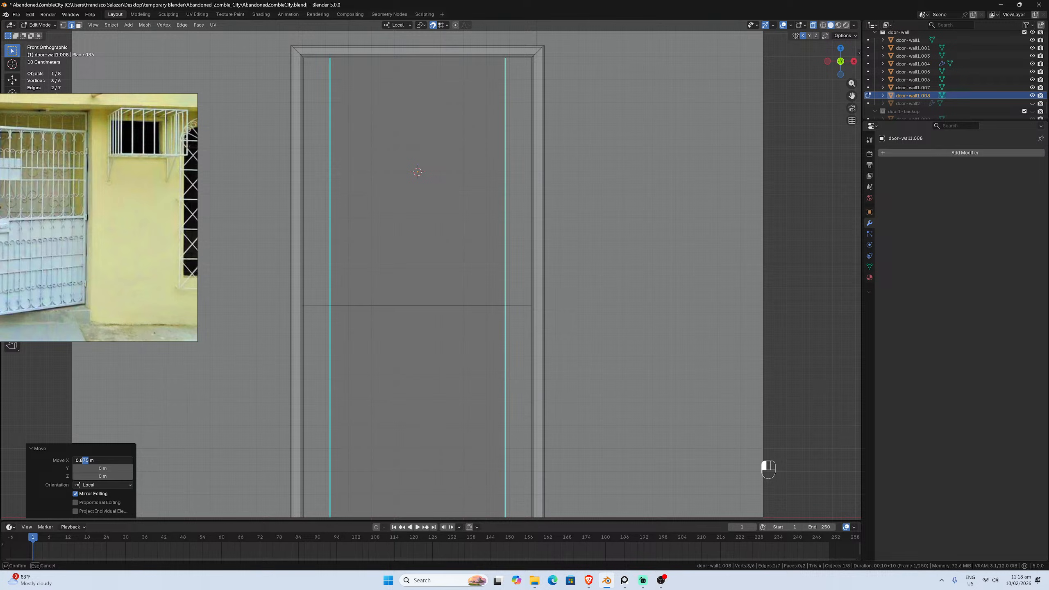
key(BackSpace)
key(Return)
key(super)
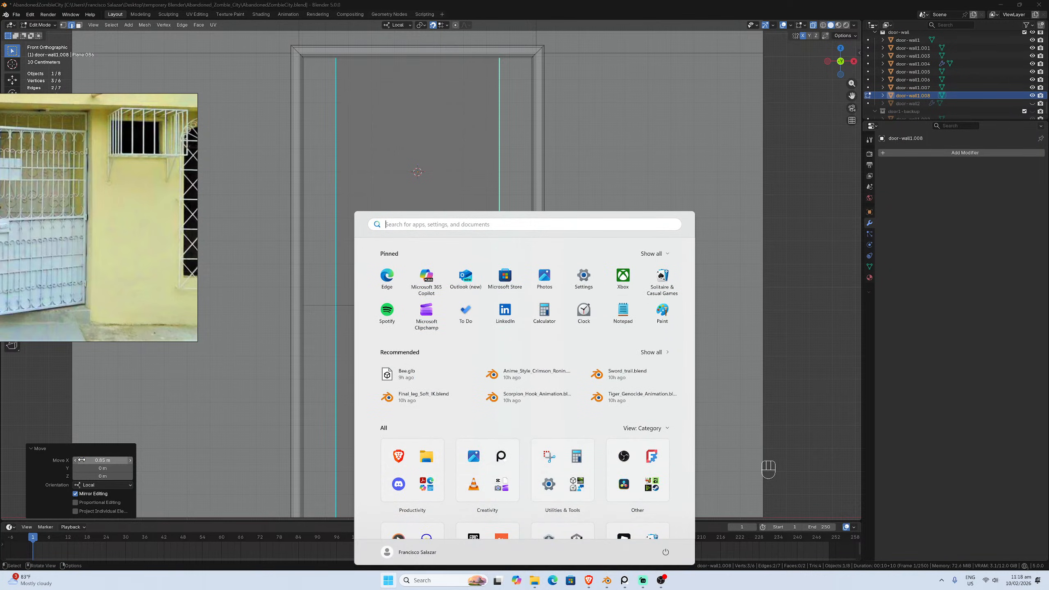
key(super)
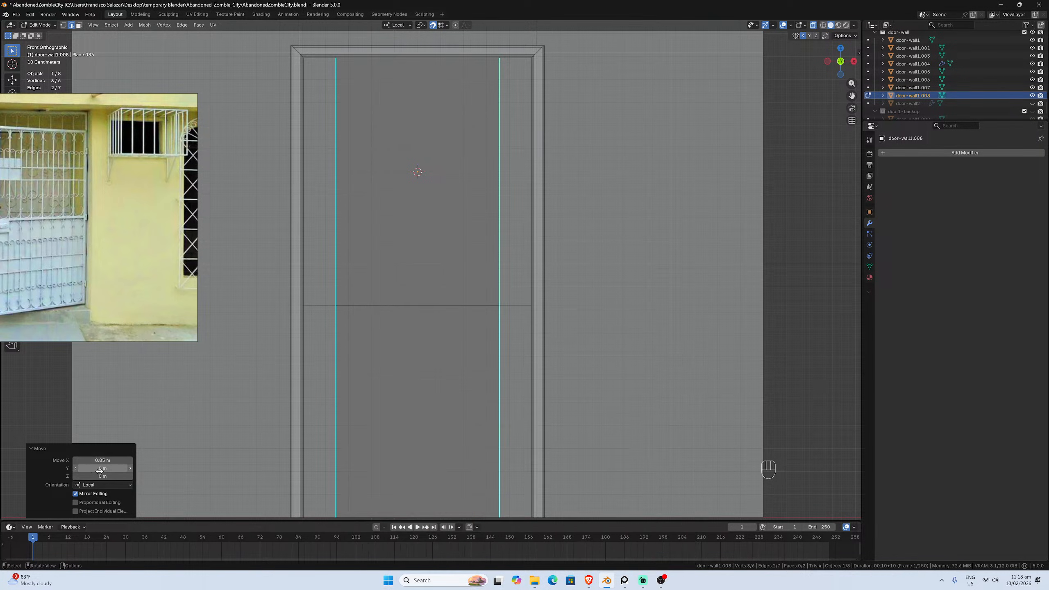
scroll(366, 378, down, 1)
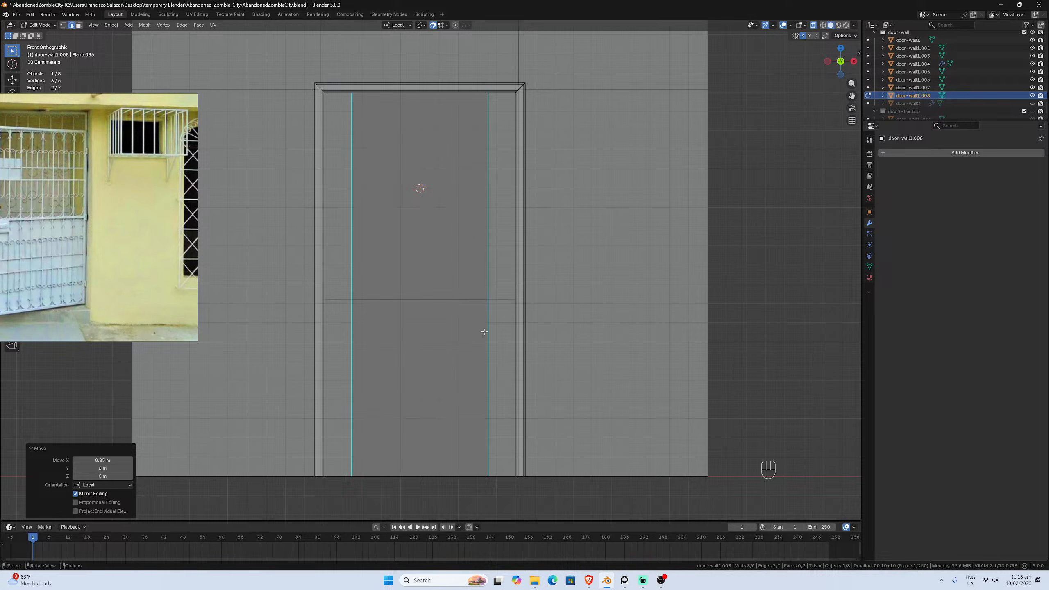
Examine the narrowed door panel and its upper and lower faces, isolating it in local view and returning to the full scene
scroll(475, 357, down, 2)
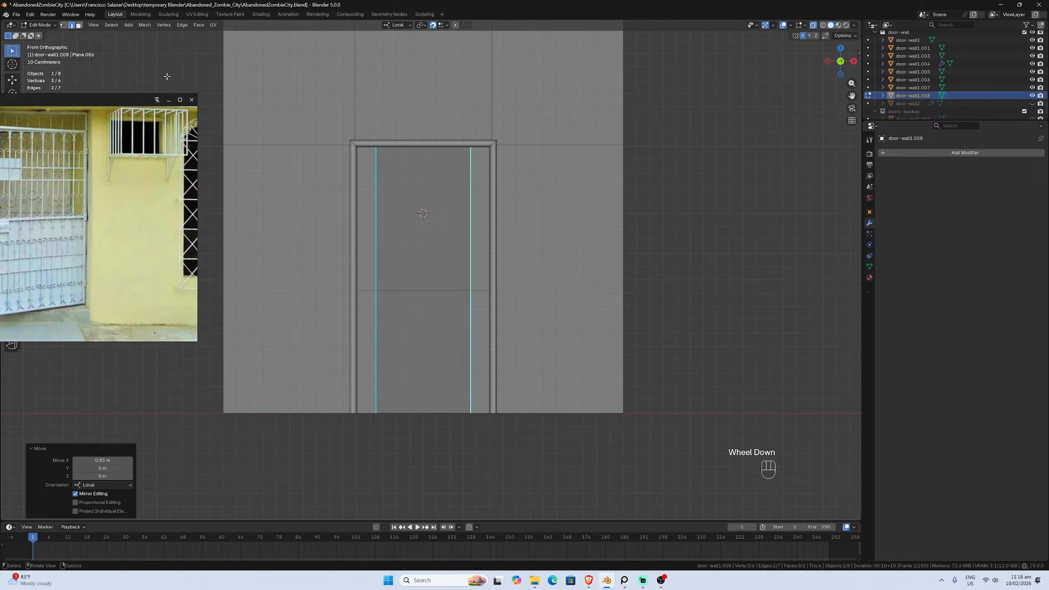
click(79, 25)
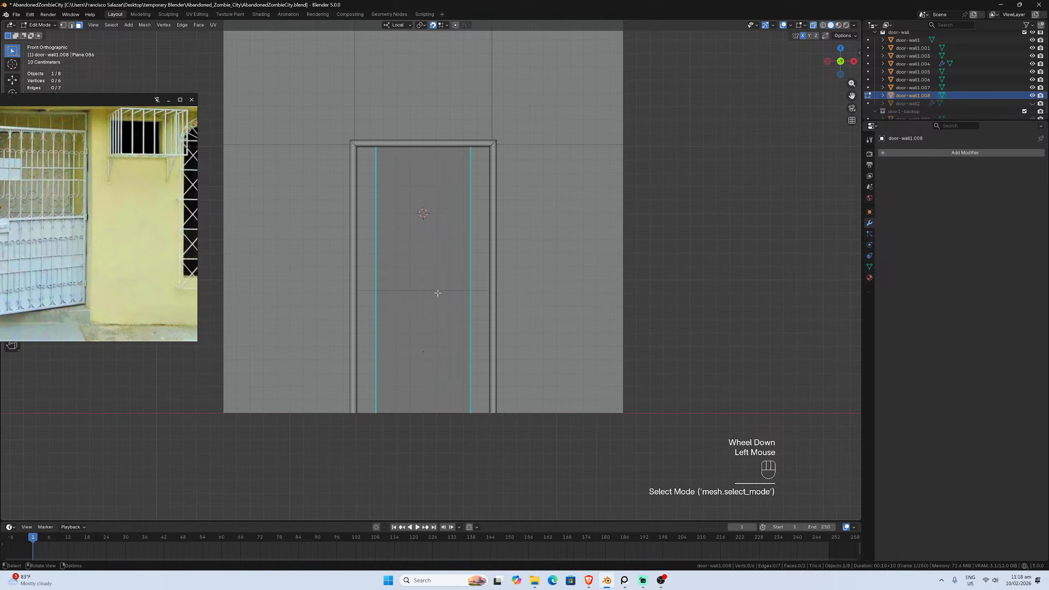
click(473, 314)
click(474, 313)
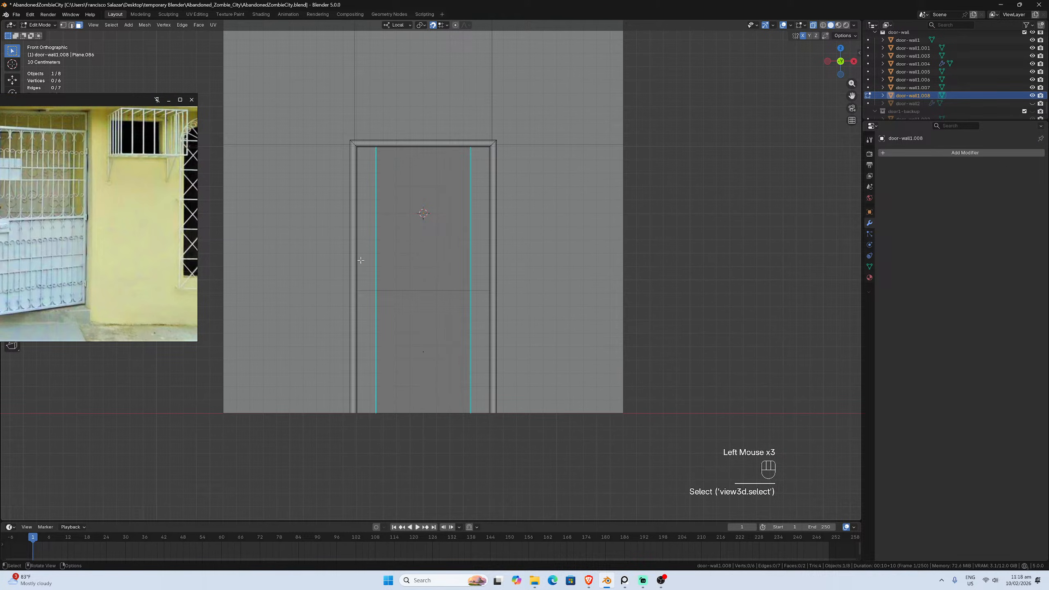
key(Tab)
click(373, 271)
middle_drag(370, 265, 462, 285)
click(377, 219)
click(476, 273)
key(Tab)
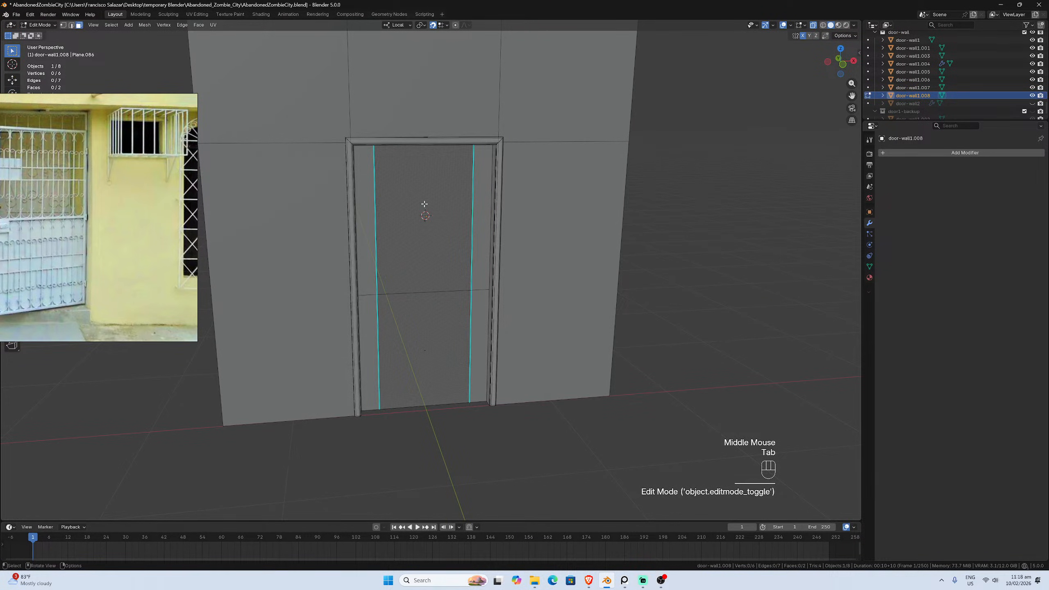
key(slash)
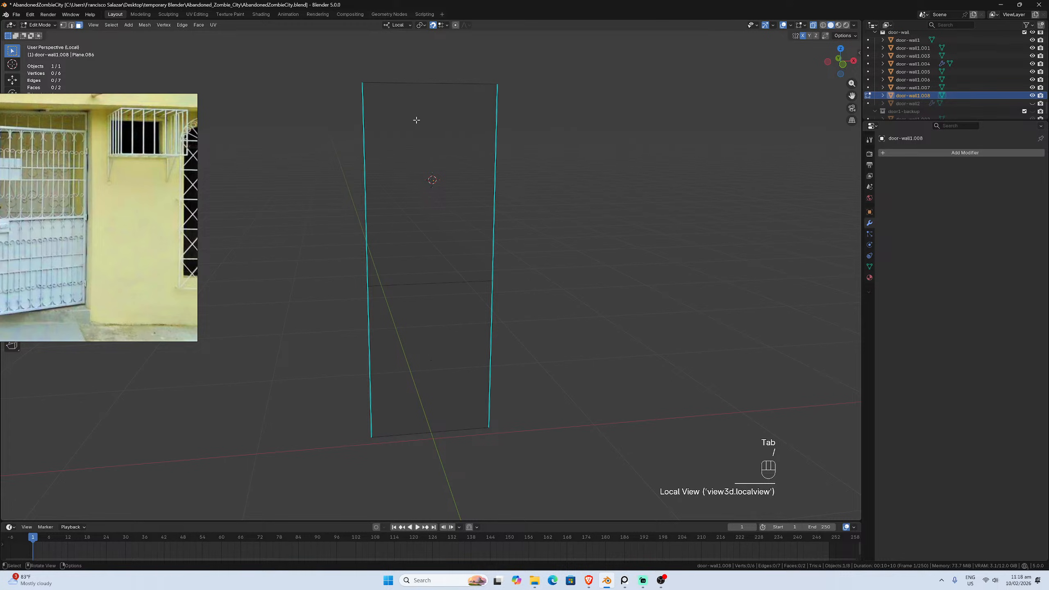
click(496, 240)
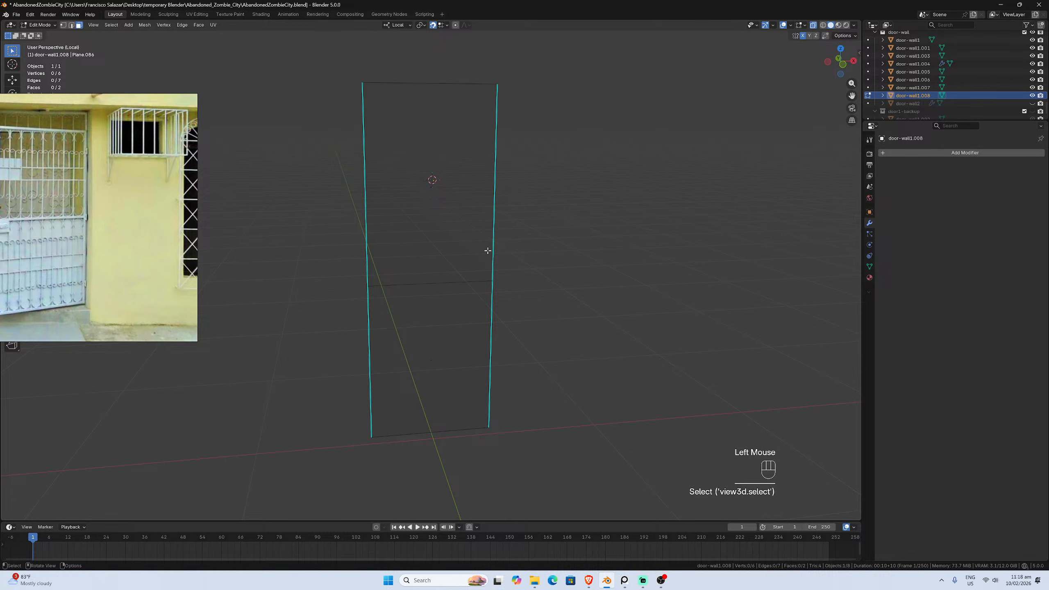
key(slash)
click(435, 348)
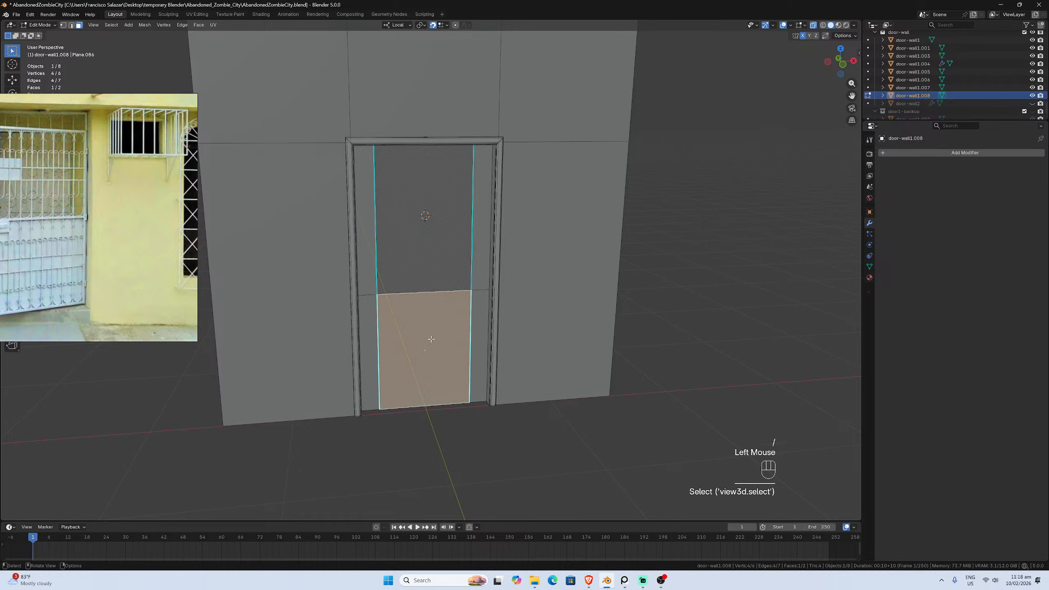
shift+click(424, 215)
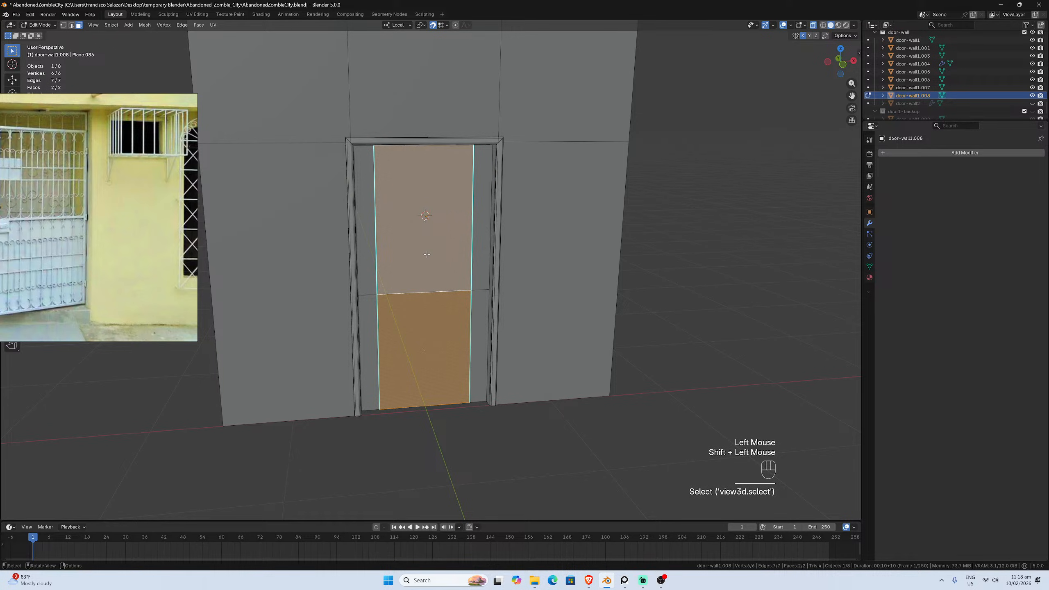
click(474, 256)
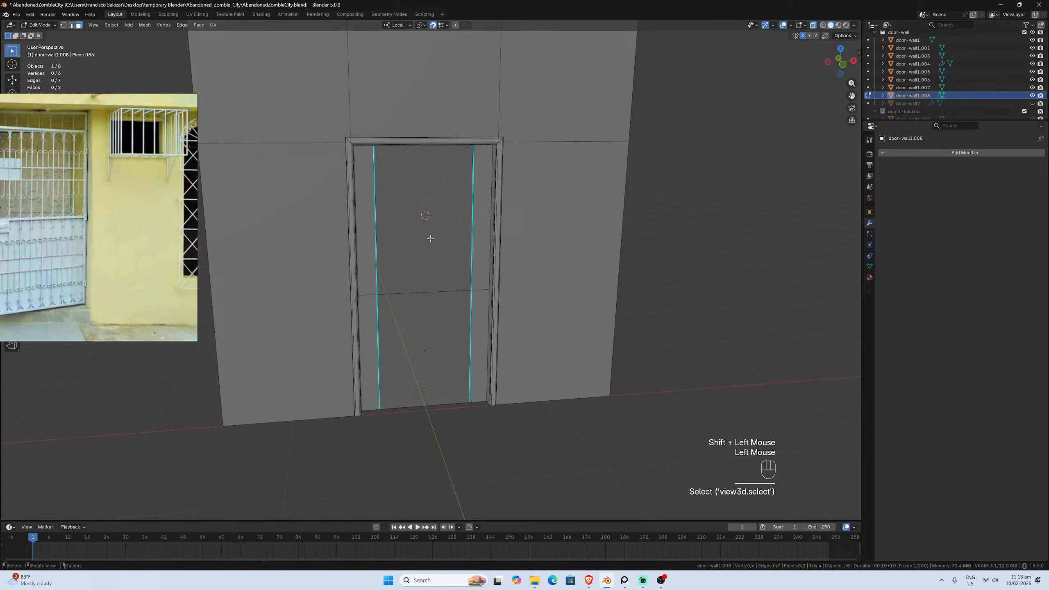
click(473, 256)
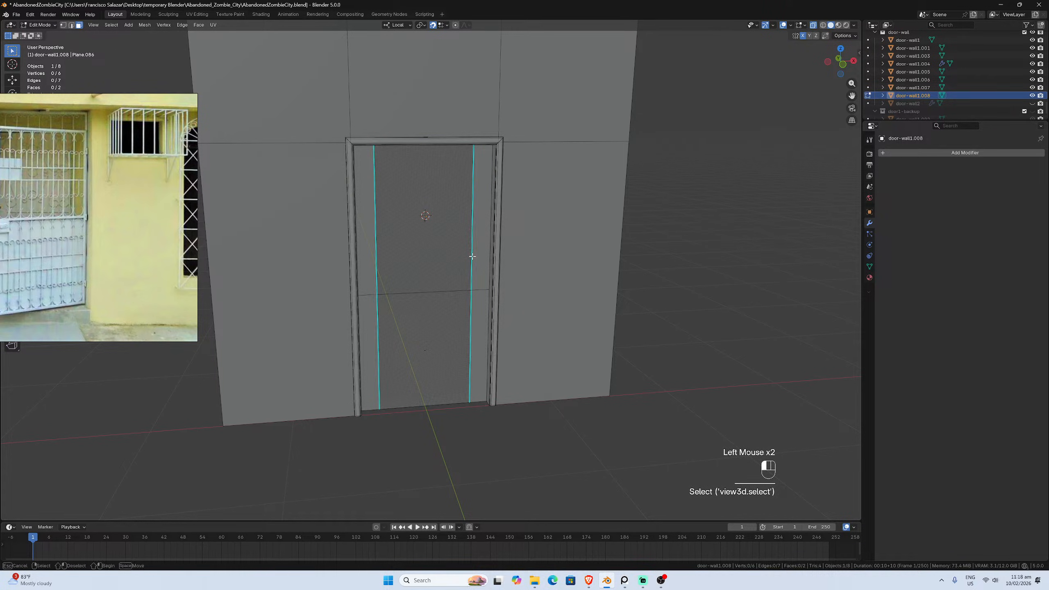
Select both right vertical edges of the narrowed panel in edge mode and extrude them -0.355 m along local X
click(72, 25)
click(472, 234)
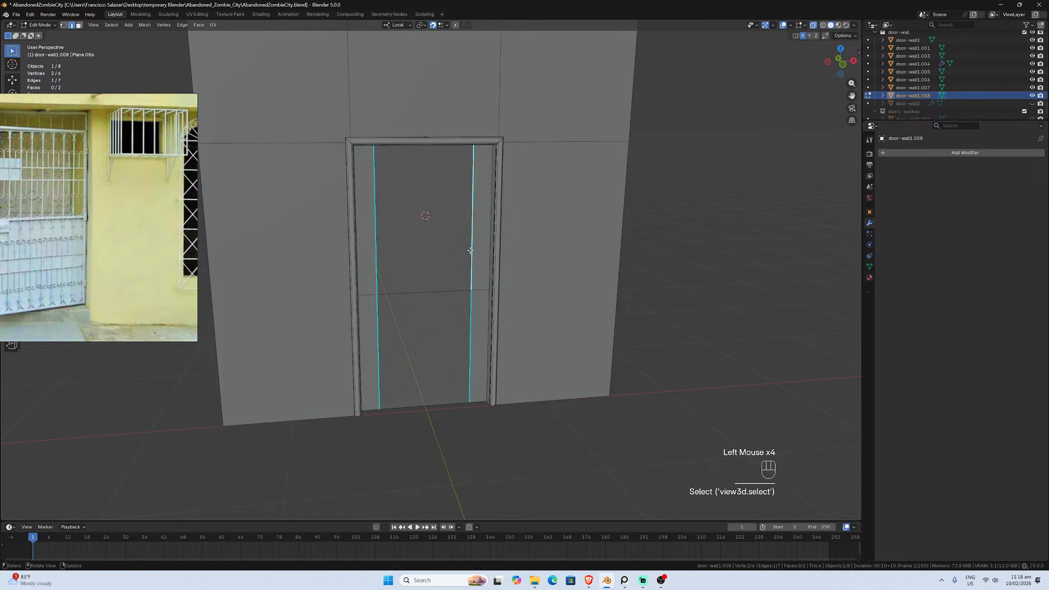
click(469, 305)
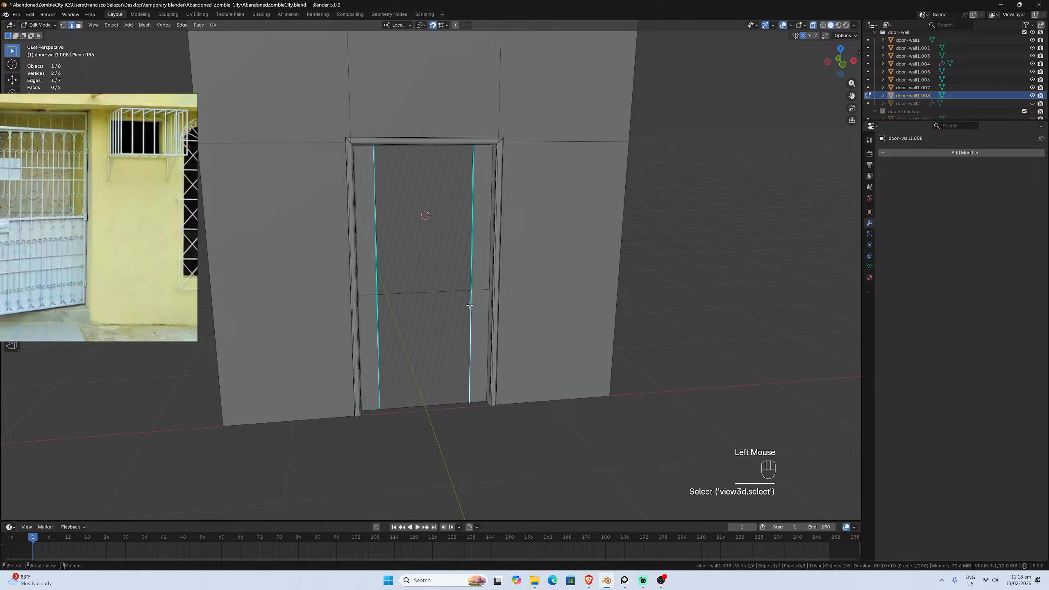
shift+click(468, 263)
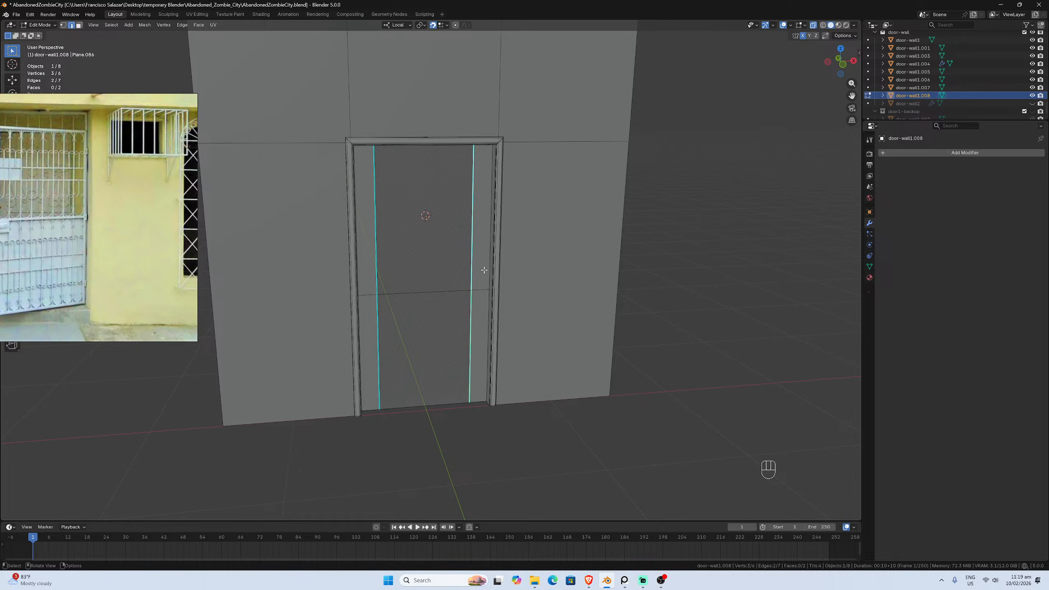
scroll(483, 270, up, 2)
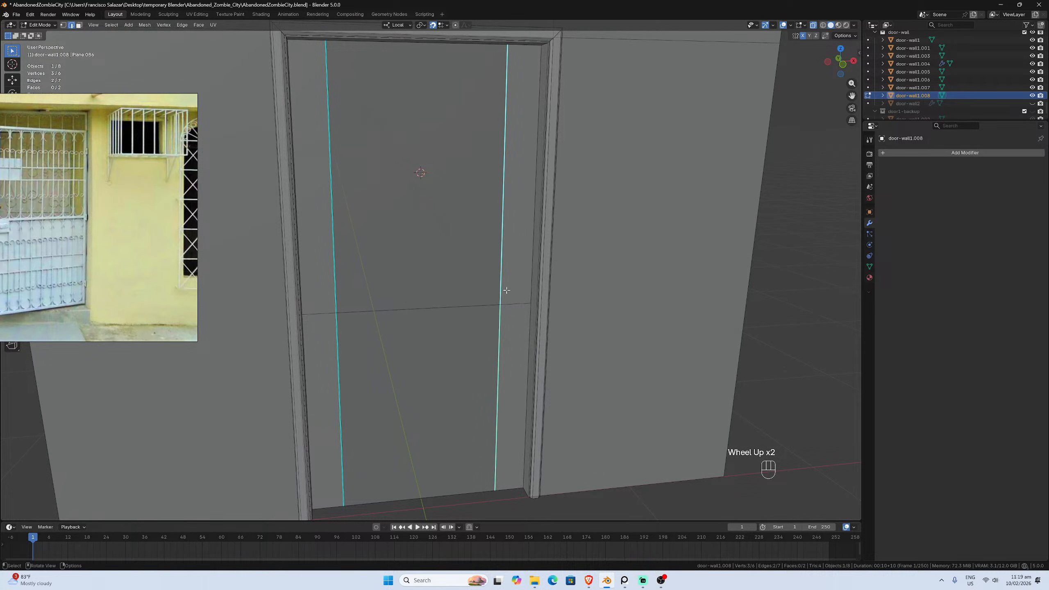
key(e)
key(x)
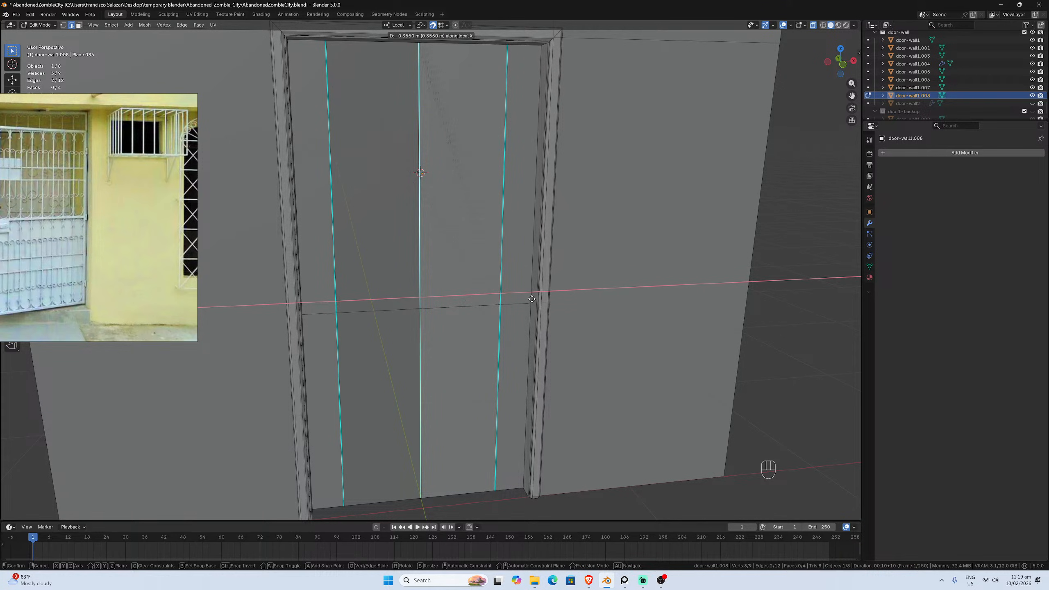
click(532, 298)
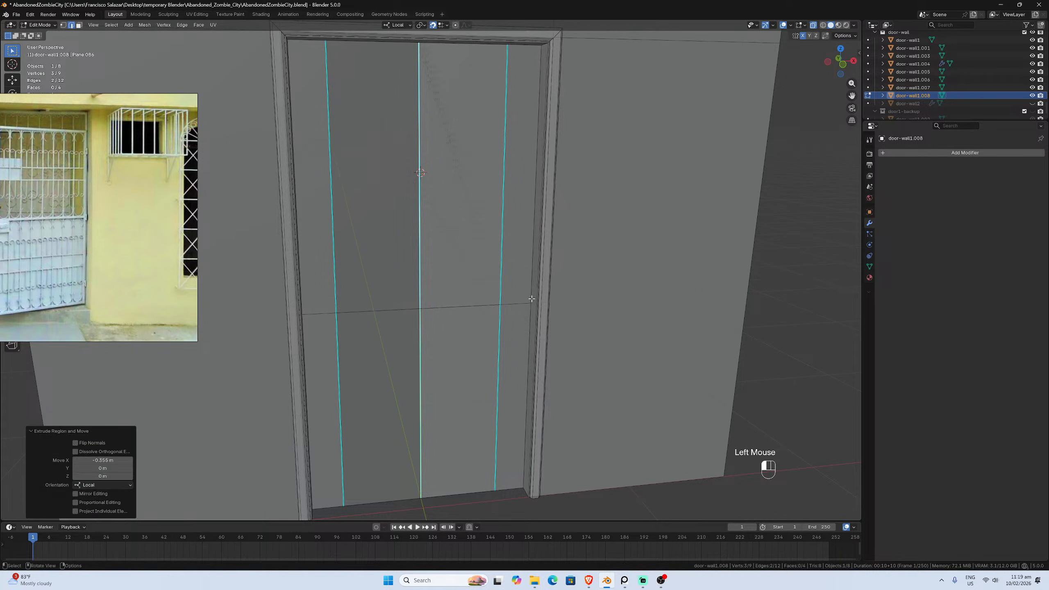
Try to move the extruded edges 0.495 m along local X to the frame's right side with snapping
click(435, 26)
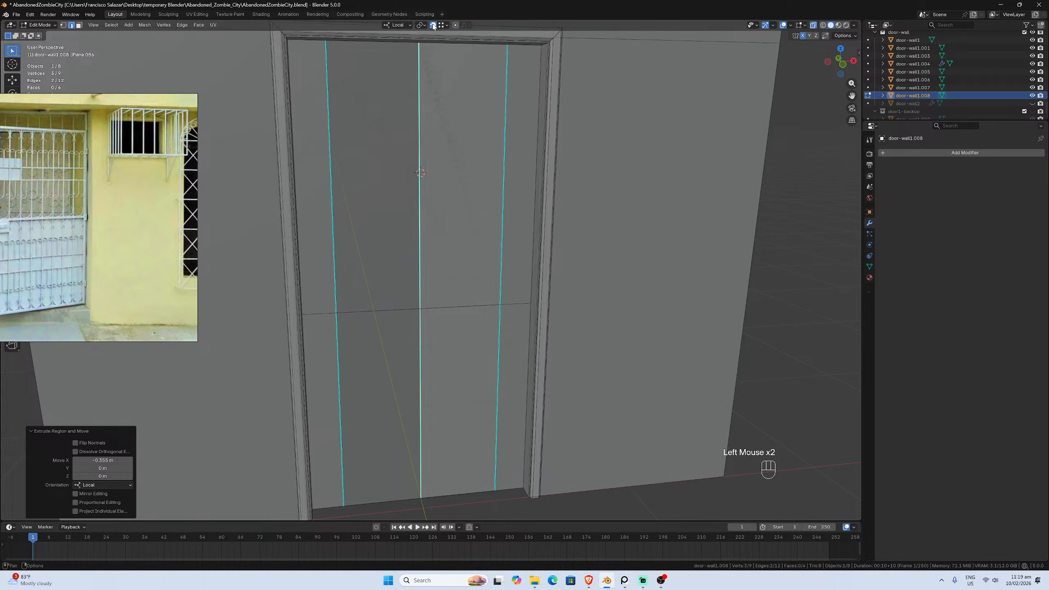
click(432, 25)
click(433, 25)
key(g)
key(x)
click(528, 306)
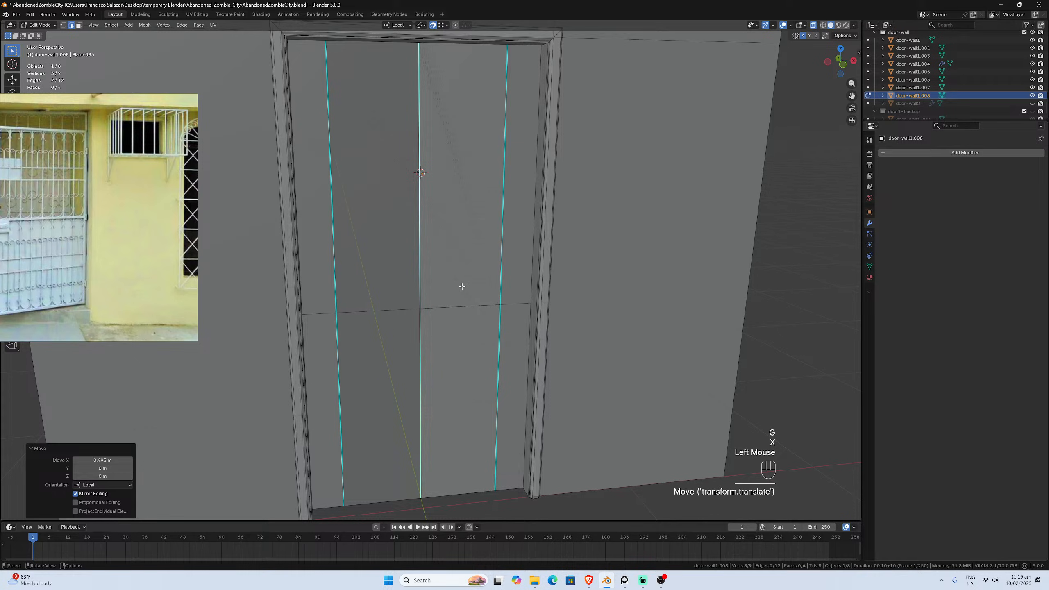
Turn off X mirroring and move the extruded edges 0.495 m along local X to the frame's right side
click(799, 36)
key(g)
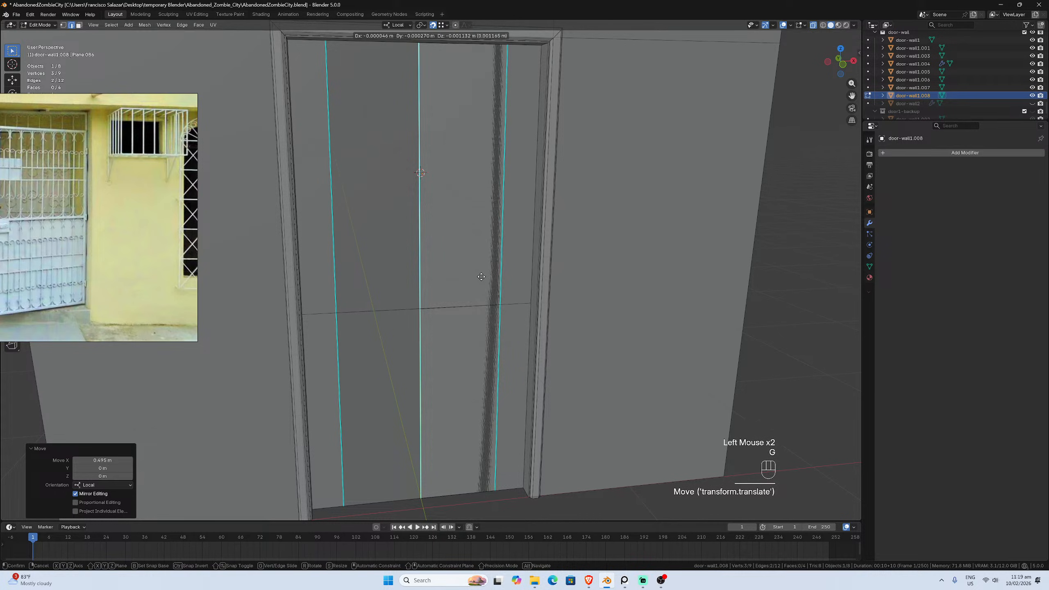
key(x)
click(530, 306)
Select both left vertical edges of the narrowed panel and extrude them -0.14 m along local X to the frame's left side
scroll(380, 294, down, 2)
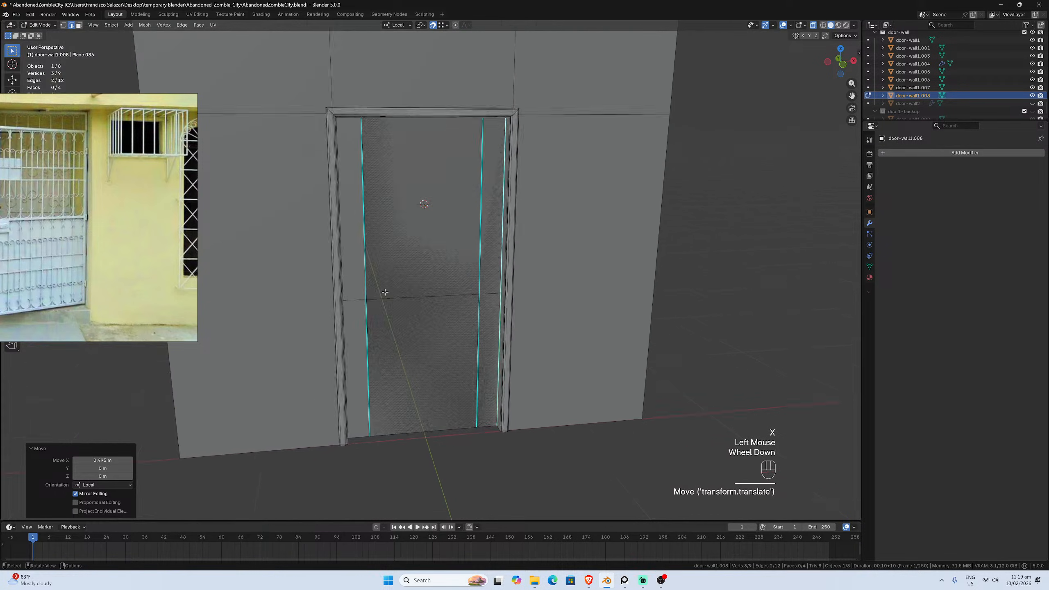
shift+click(375, 316)
shift+click(376, 317)
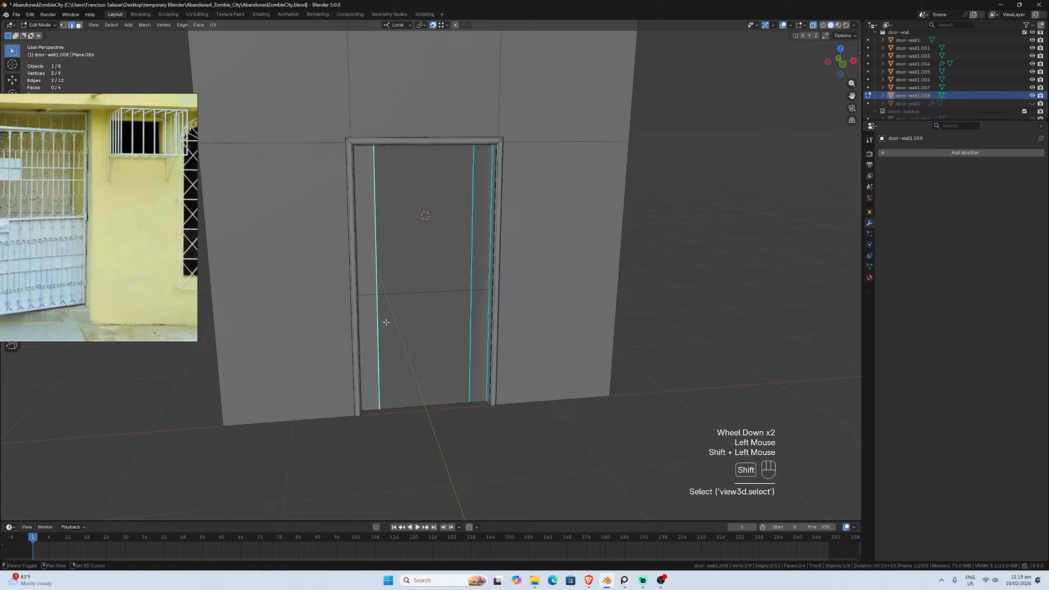
middle_click(354, 295)
scroll(353, 294, up, 2)
scroll(242, 335, up, 1)
scroll(276, 325, down, 1)
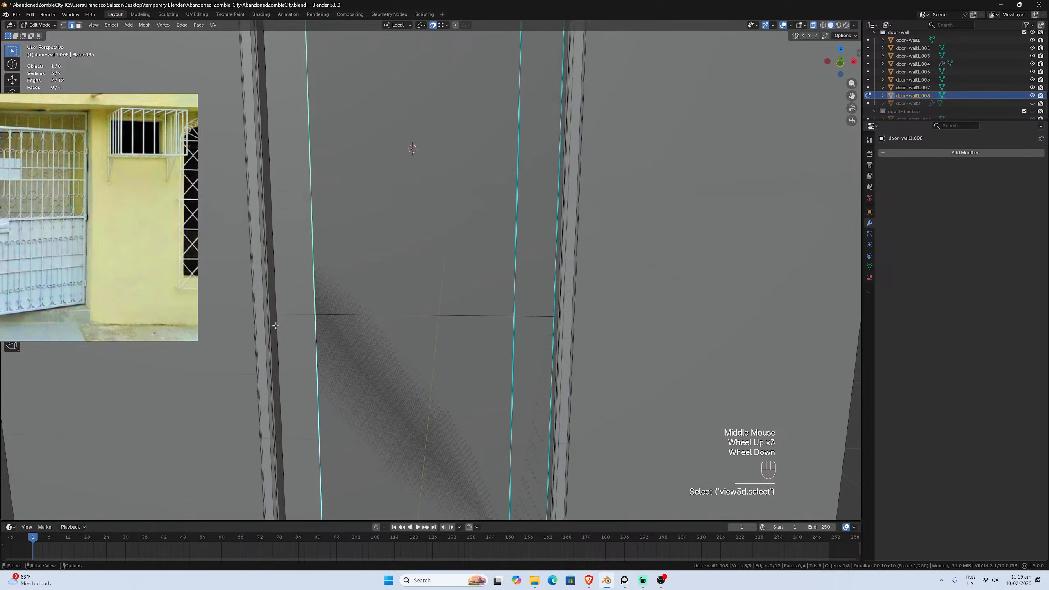
key(e)
key(x)
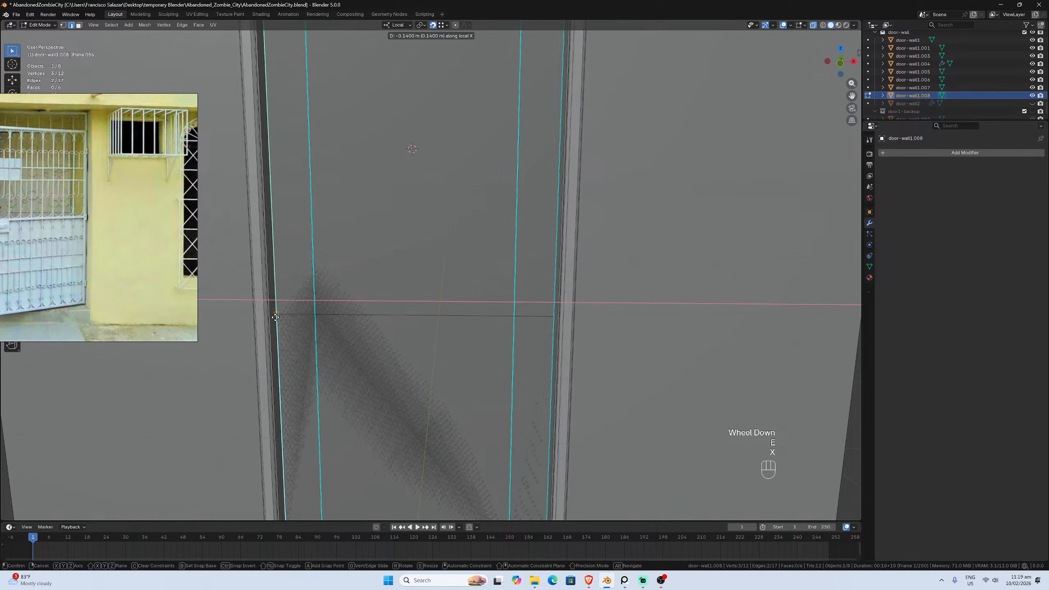
click(290, 322)
scroll(291, 293, down, 2)
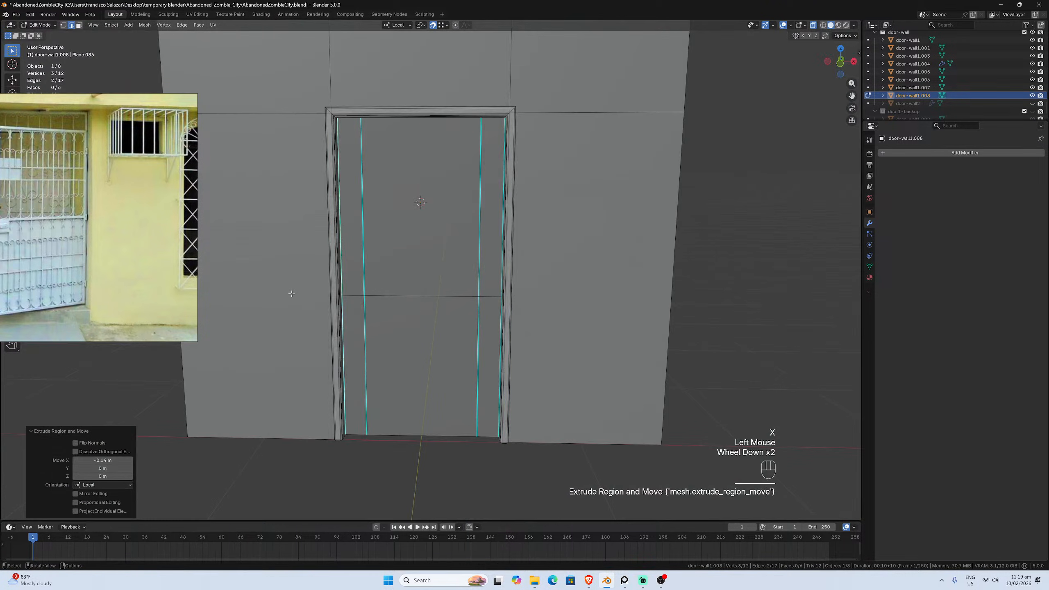
Switch to face selection and select the upper and lower faces of both side strips
click(78, 25)
click(343, 188)
click(351, 206)
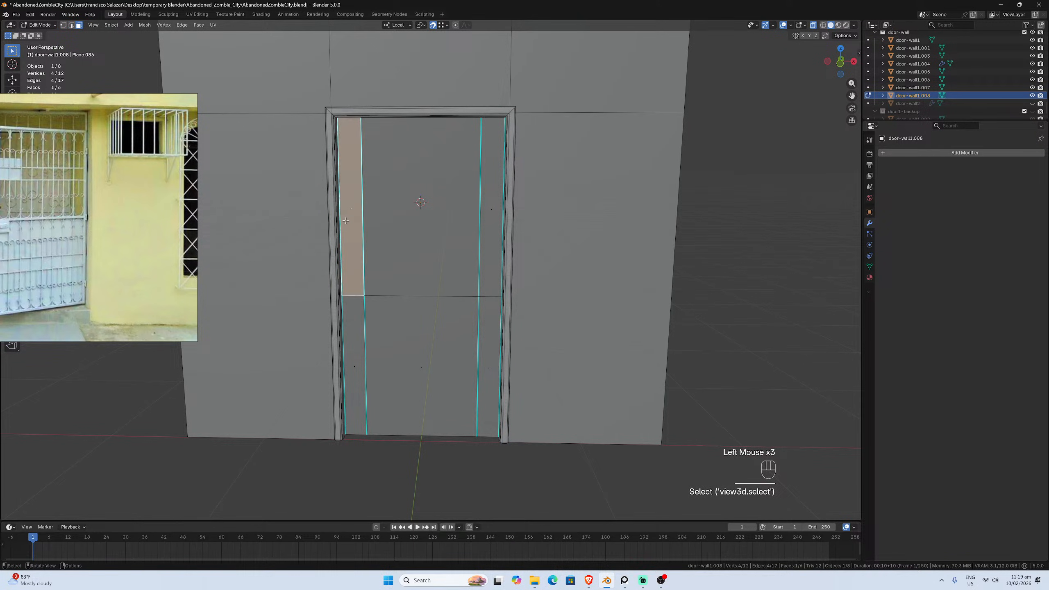
shift+click(364, 352)
shift+click(484, 357)
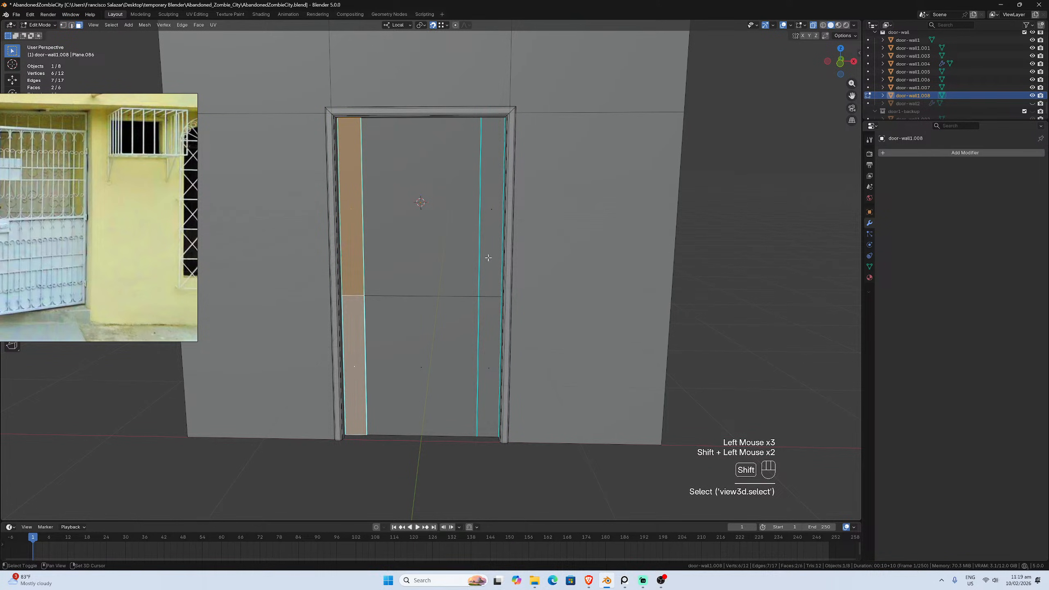
shift+click(492, 210)
shift+click(490, 365)
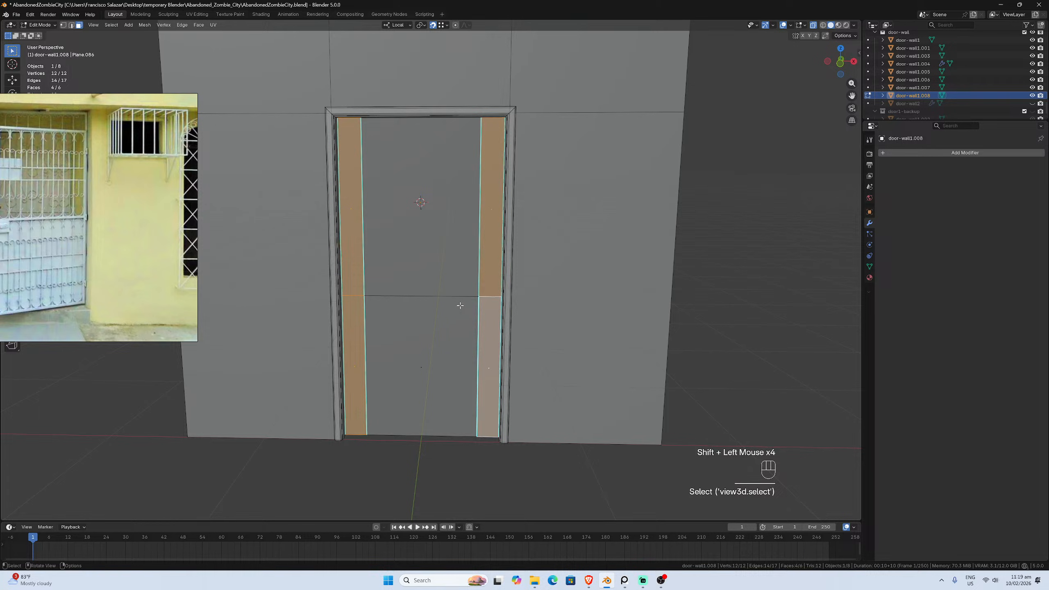
Switch to the front view and hide the door-wall1.007 panel behind the side strips
middle_drag(490, 365, 443, 308)
scroll(502, 331, up, 3)
scroll(500, 319, down, 2)
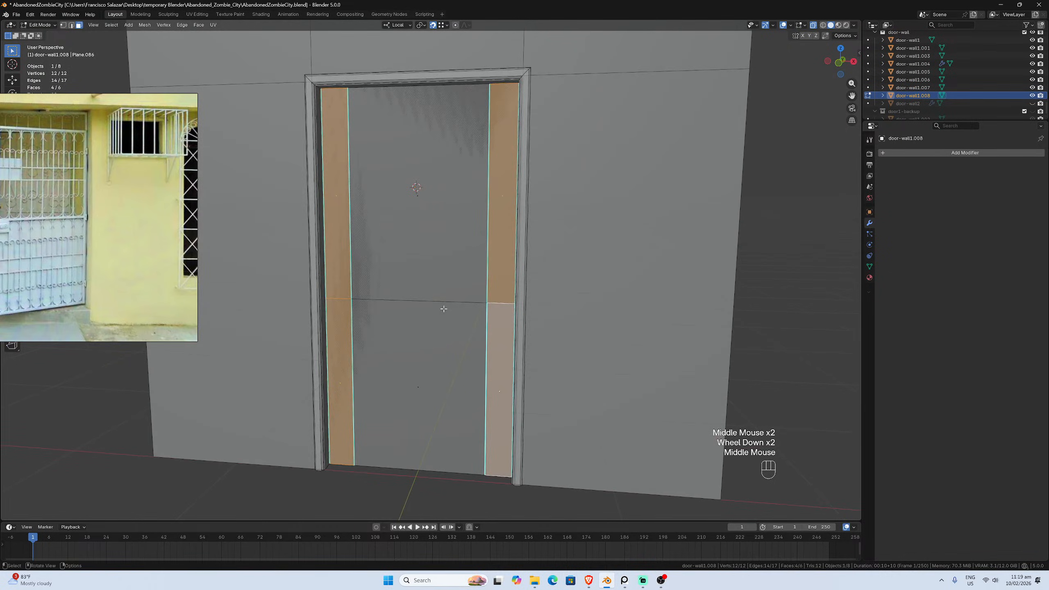
scroll(442, 308, down, 1)
key(KP_1)
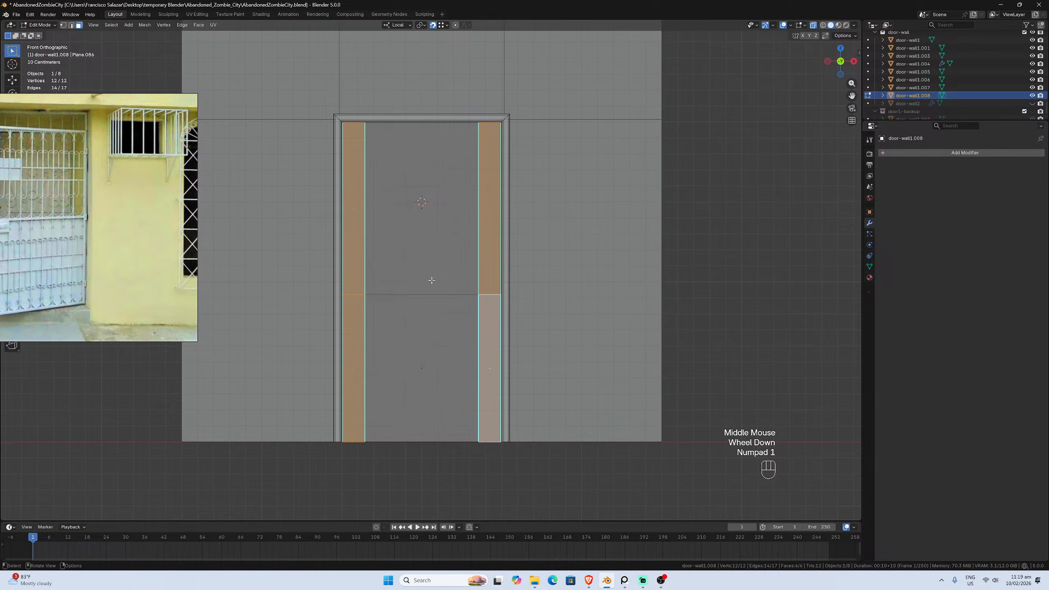
click(1032, 95)
click(1032, 96)
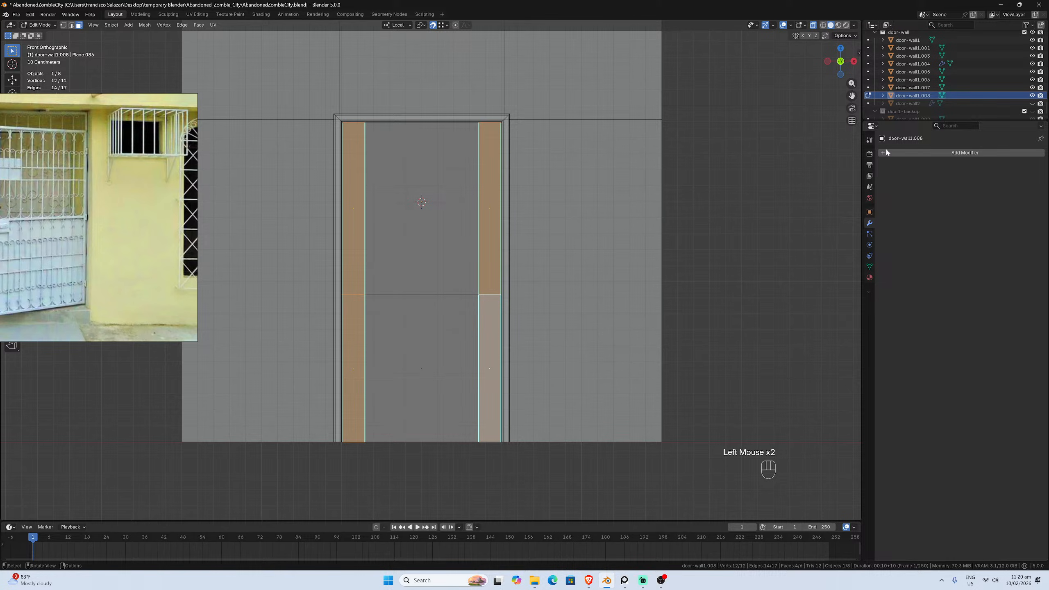
click(419, 199)
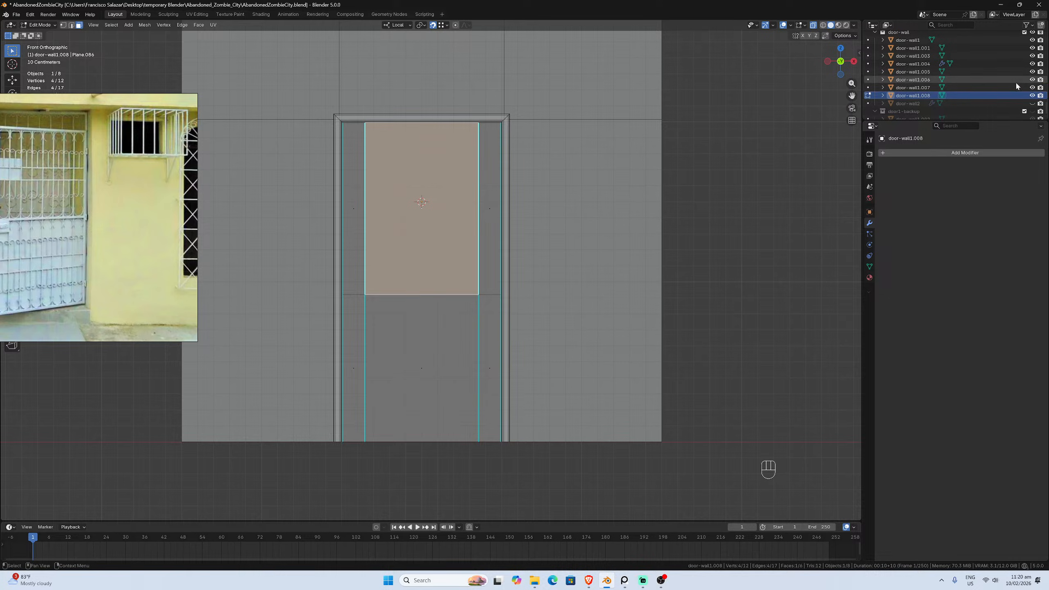
click(1031, 88)
Delete the upper and lower central faces of door-wall1.008, leaving only the side strips
click(412, 382)
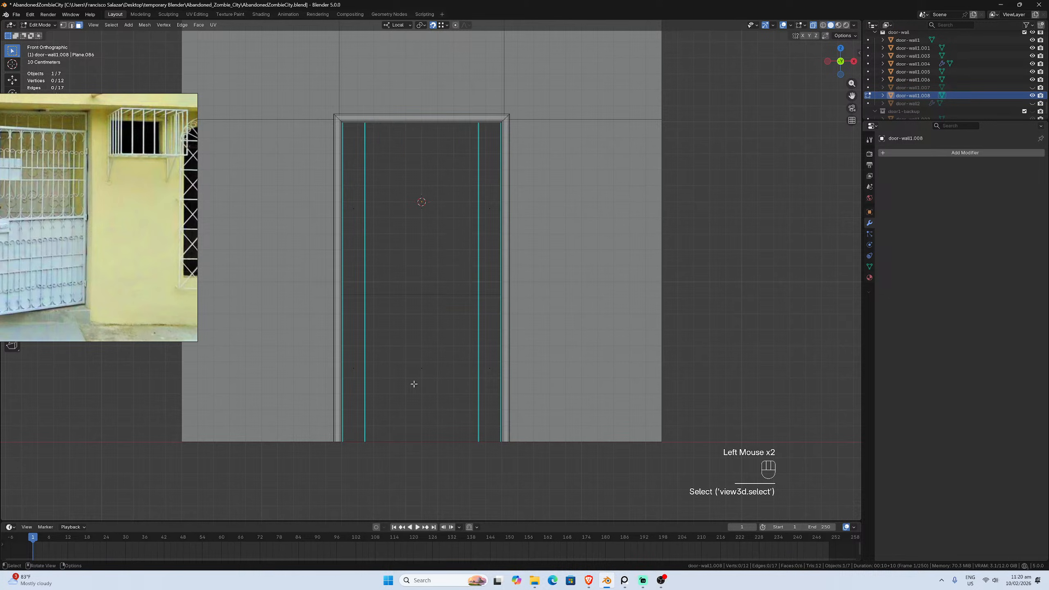
click(422, 369)
shift+click(414, 194)
key(x)
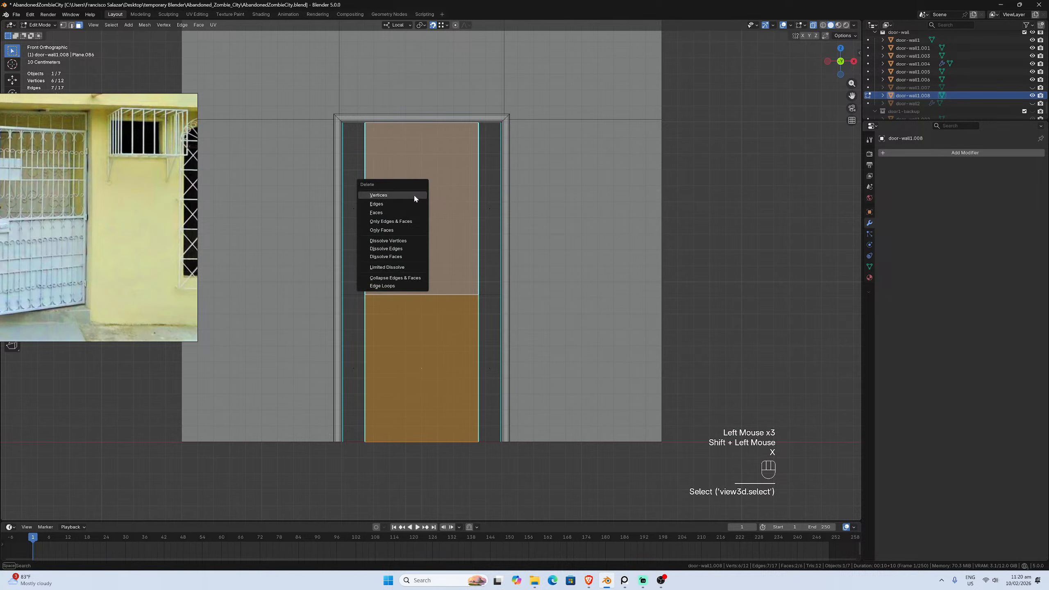
click(406, 213)
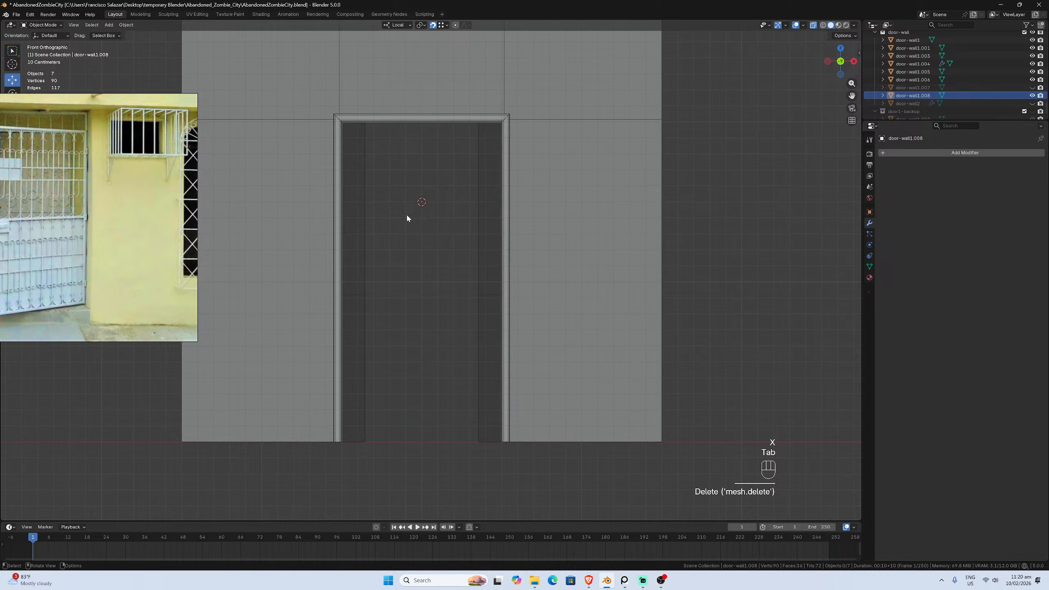
Dissolve the horizontal middle edges of both side strips in edge mode
key(Tab)
click(489, 263)
key(Tab)
click(346, 293)
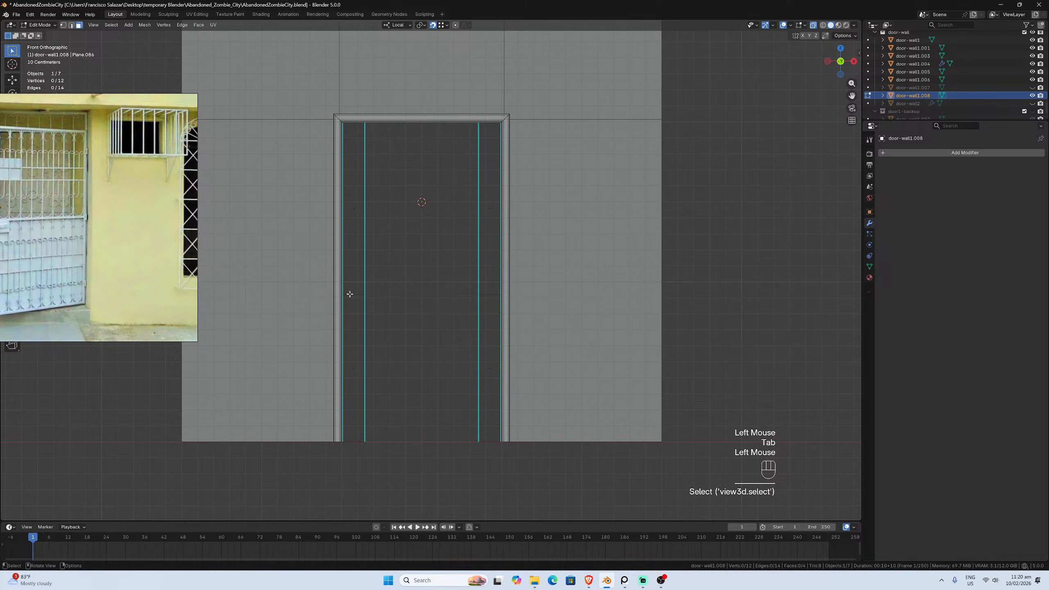
click(353, 293)
click(71, 25)
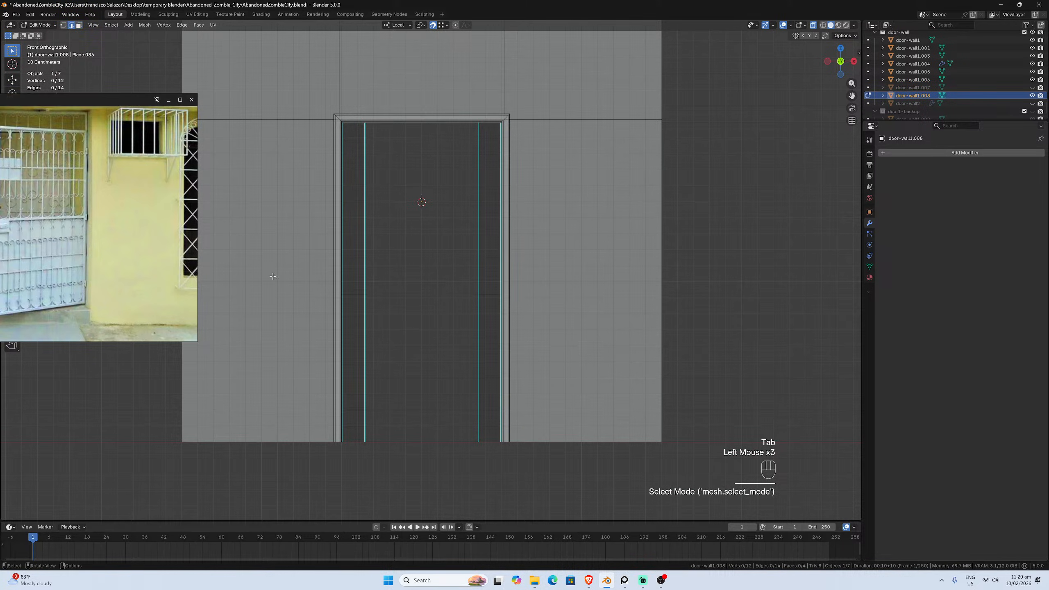
shift+click(359, 294)
shift+click(489, 295)
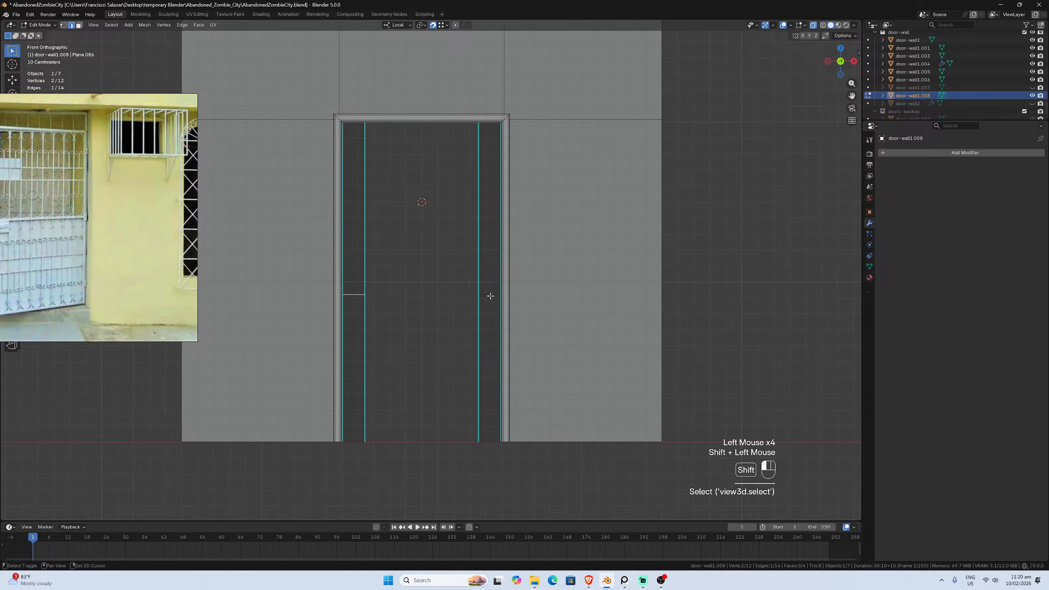
key(x)
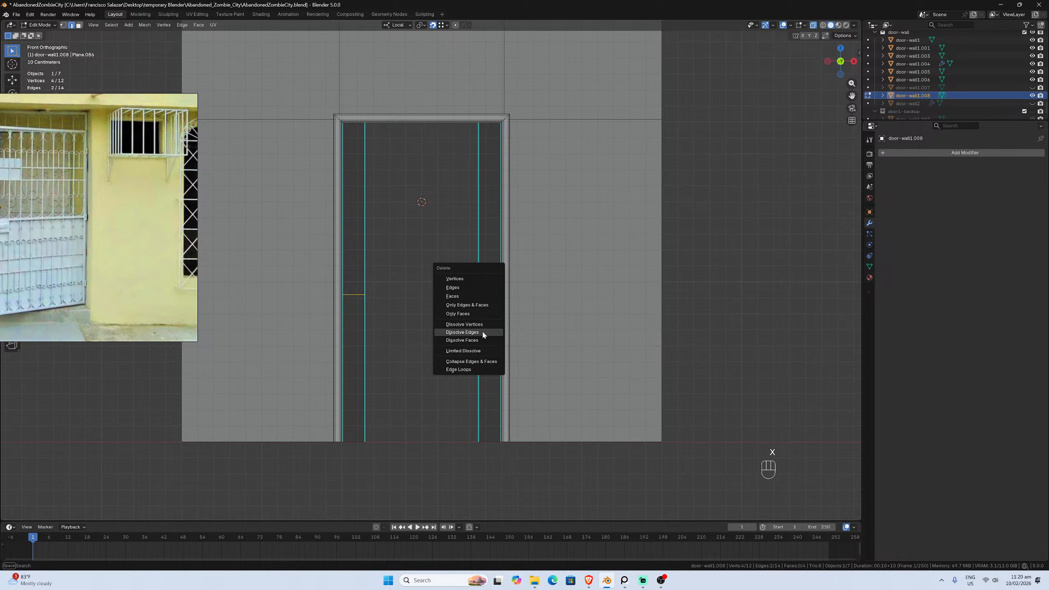
click(481, 331)
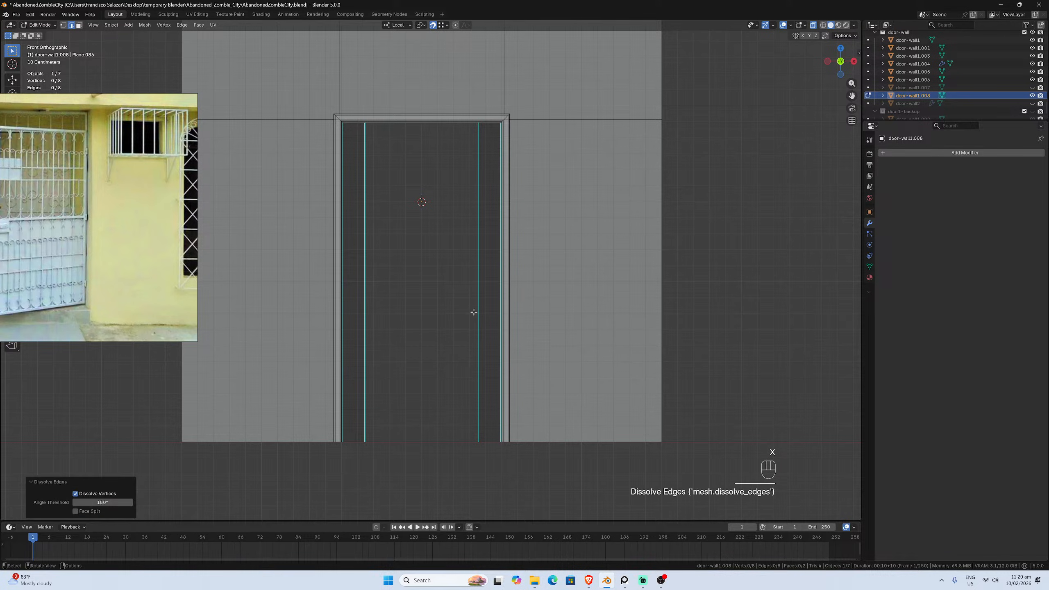
scroll(451, 350, up, 1)
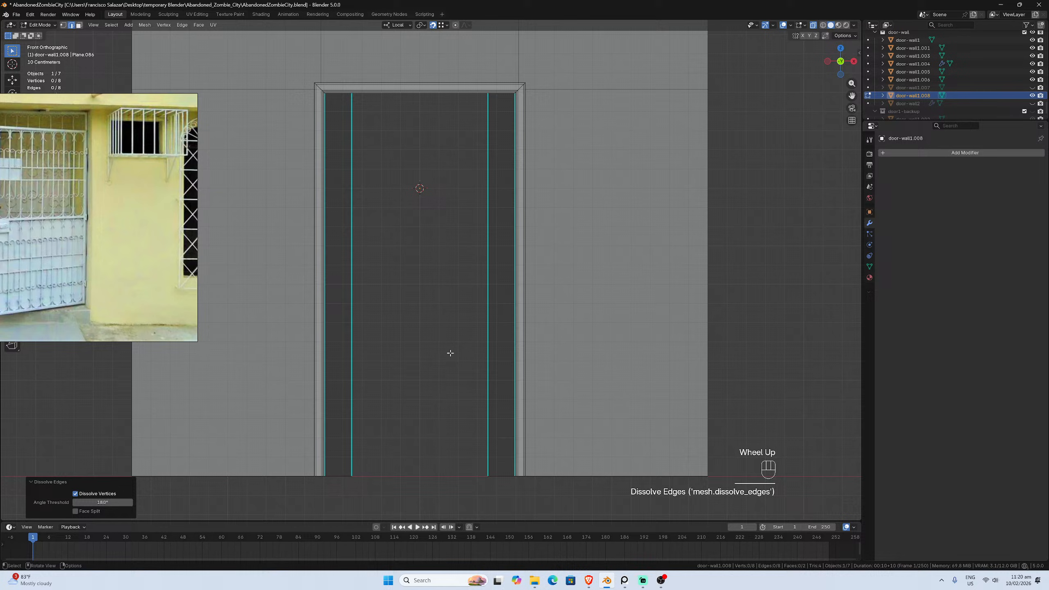
scroll(451, 352, down, 1)
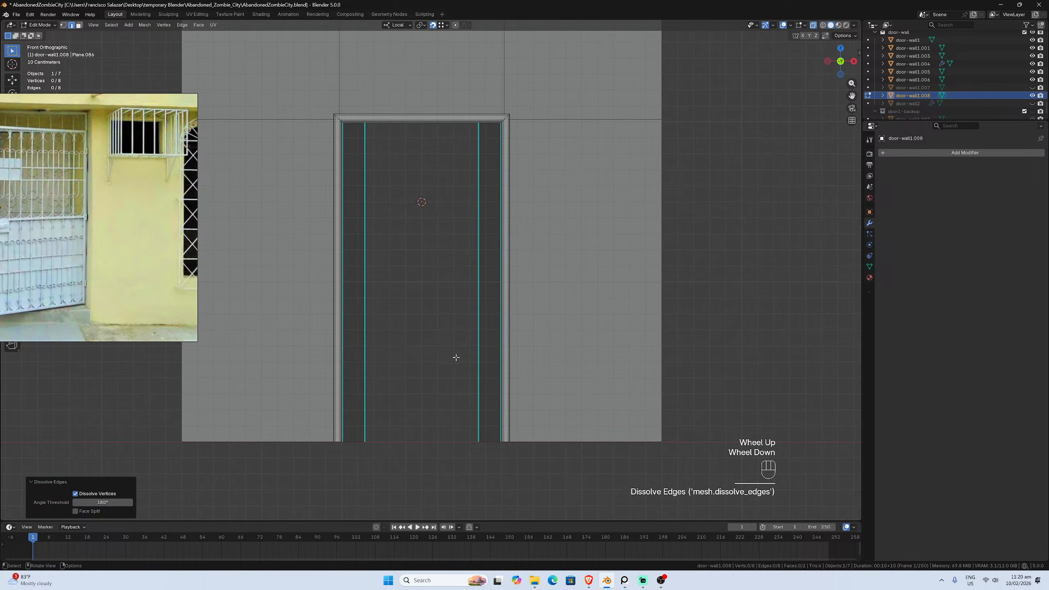
click(414, 428)
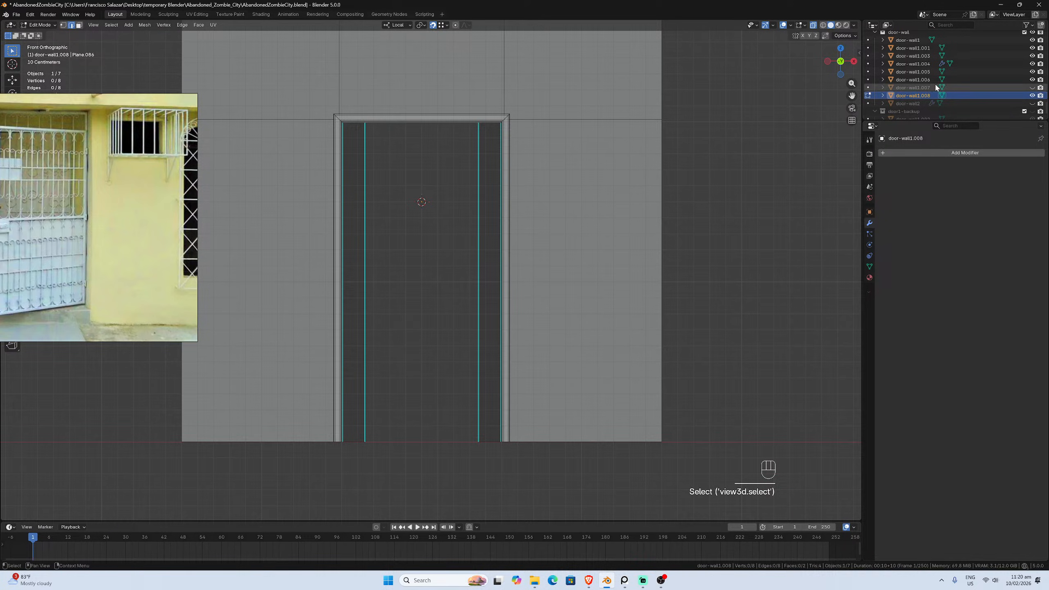
Unhide door-wall1.007, select it and inspect it with the side strips from an angle
click(1032, 88)
click(968, 89)
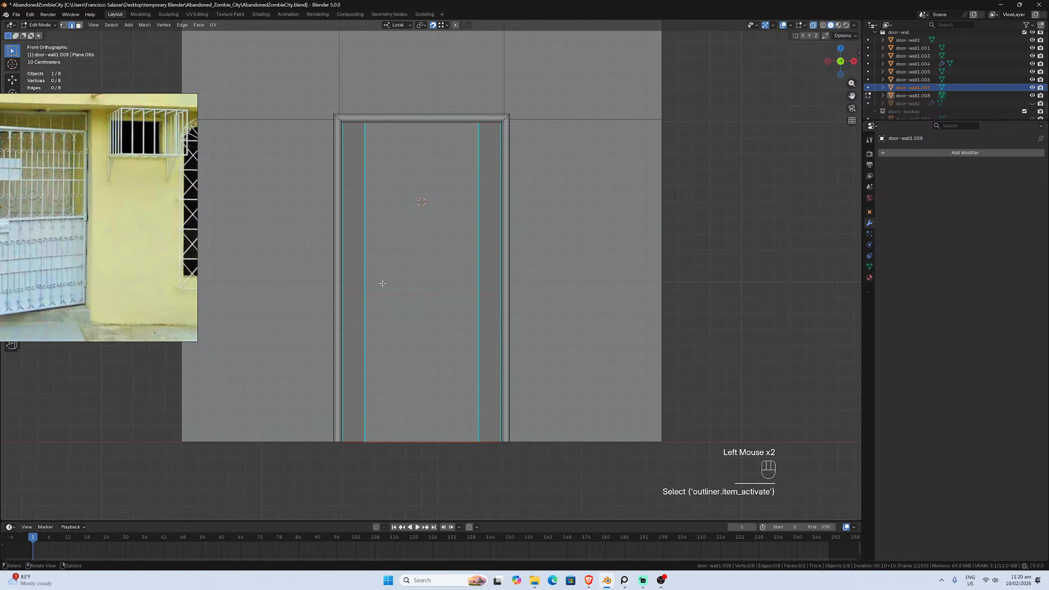
scroll(382, 283, down, 3)
middle_drag(393, 274, 457, 310)
scroll(457, 310, up, 1)
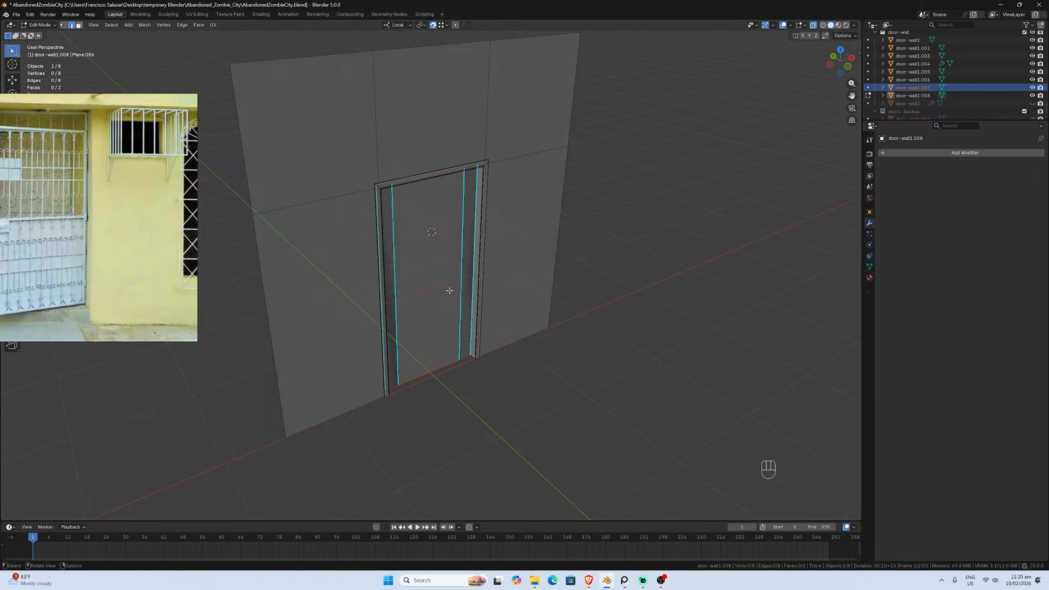
middle_drag(448, 289, 455, 276)
scroll(454, 276, up, 2)
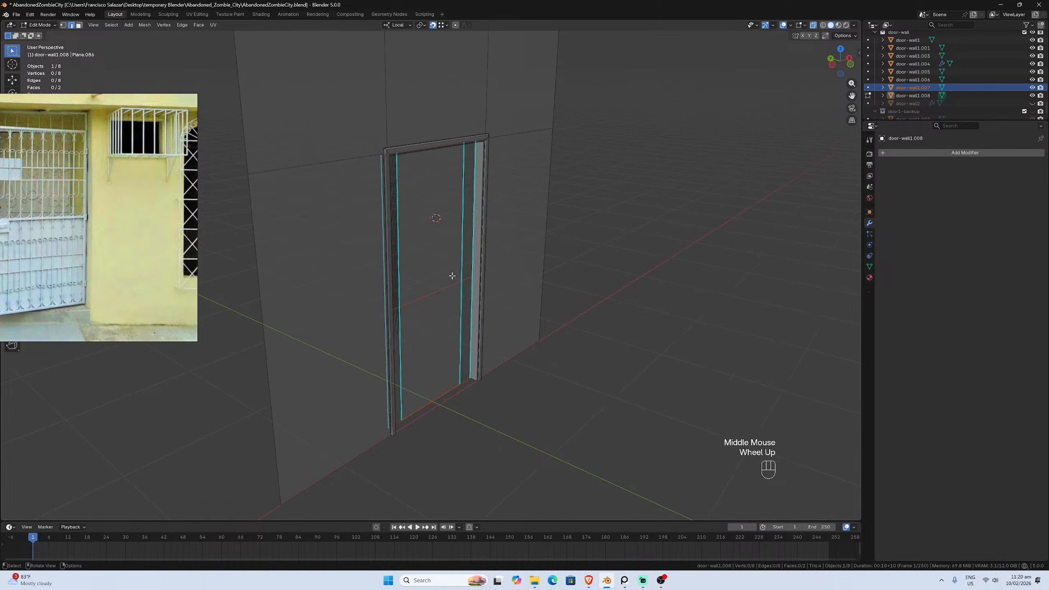
Return to Object Mode and duplicate the door-wall1.007 panel in place
key(shift)
key(shift+e)
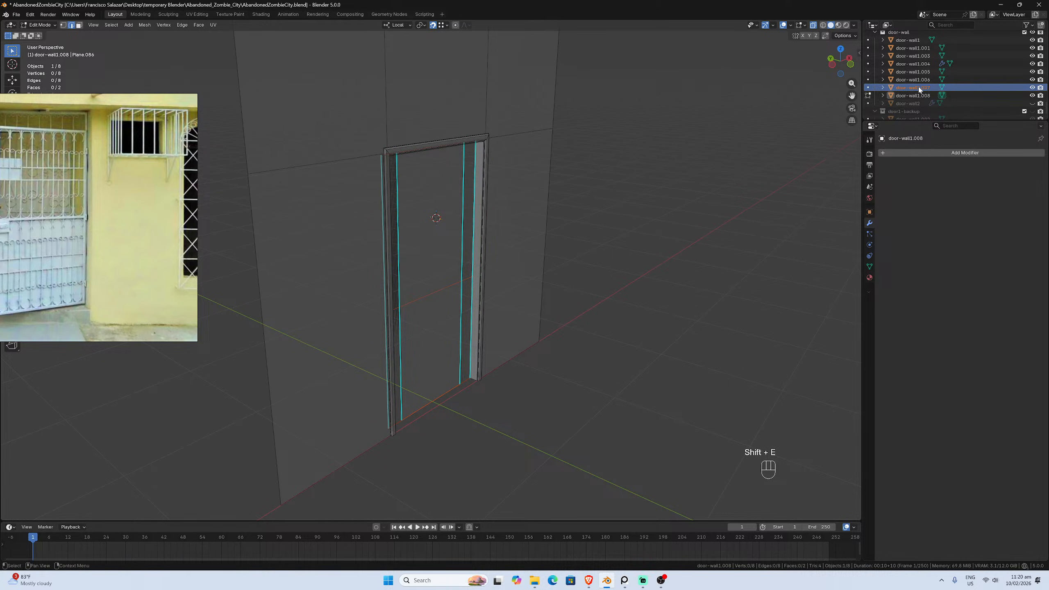
click(971, 87)
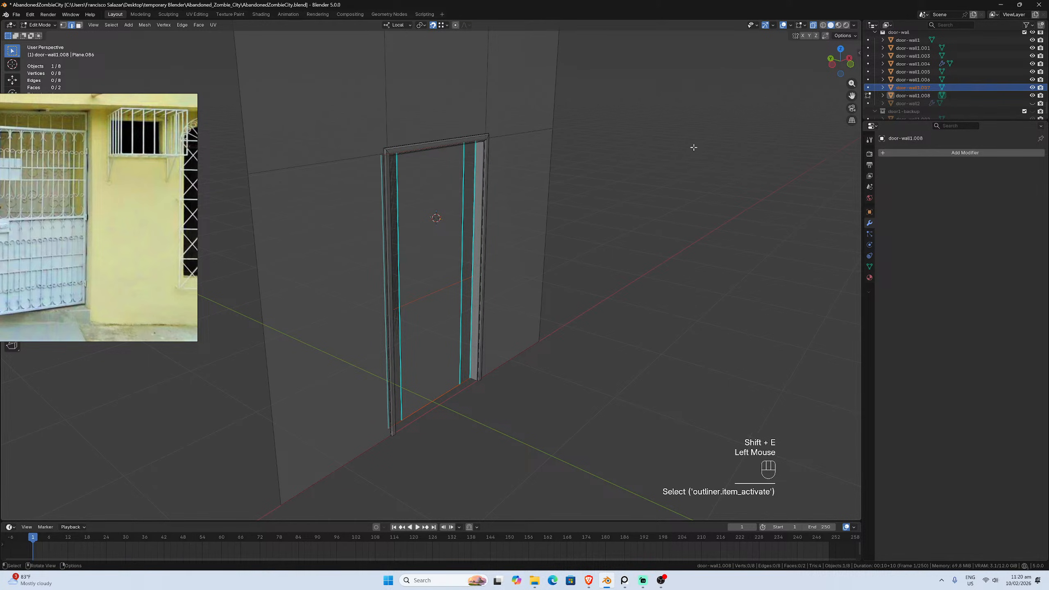
click(46, 25)
click(46, 35)
click(466, 297)
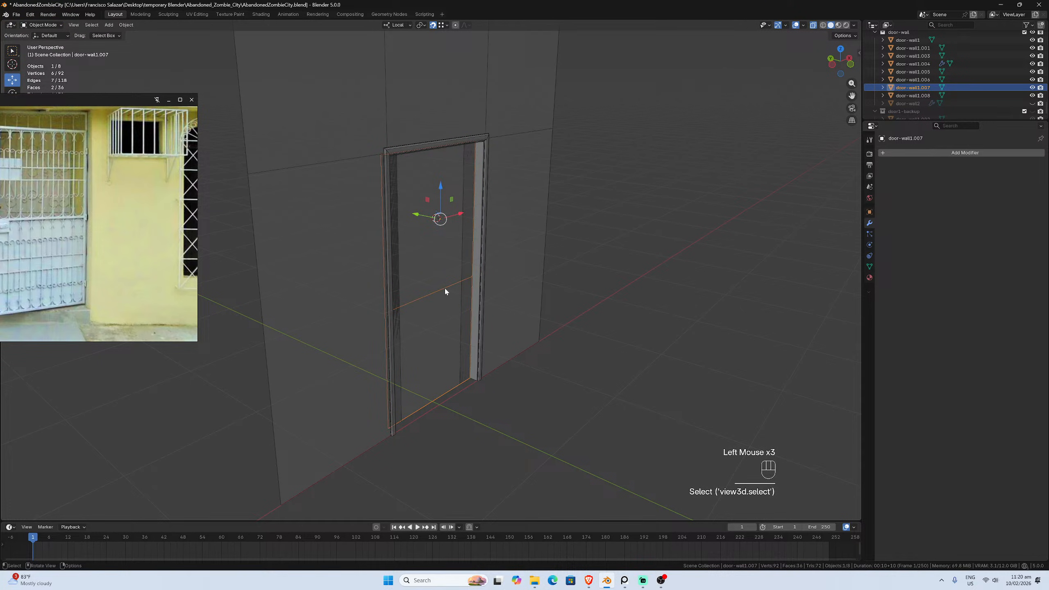
key(shift+d)
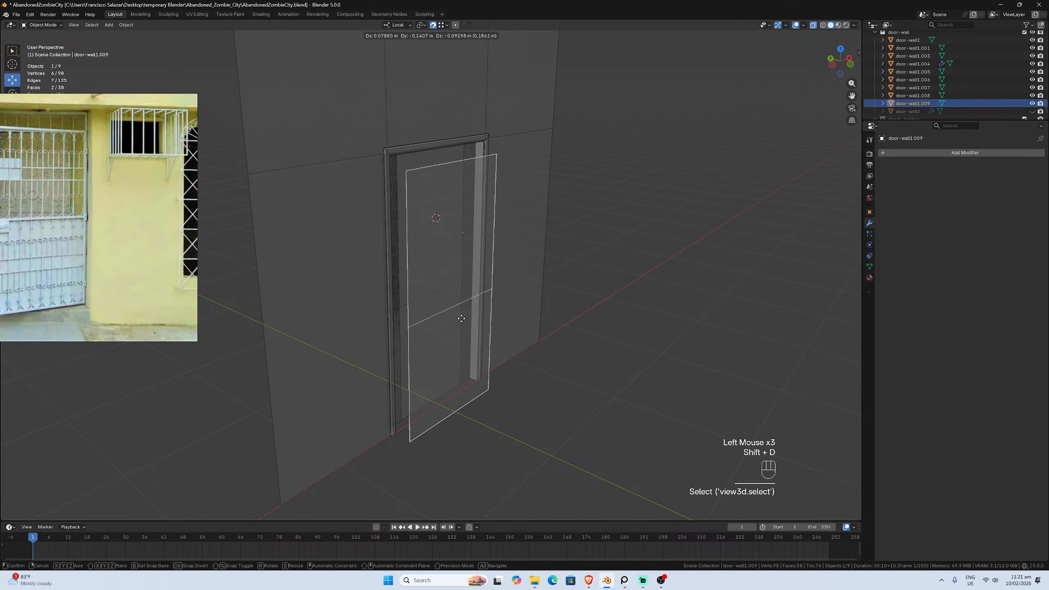
key(Escape)
Lower the top edge of the duplicated panel door-wall1.009 about 1.87 m along its local Z axis
key(KP_1)
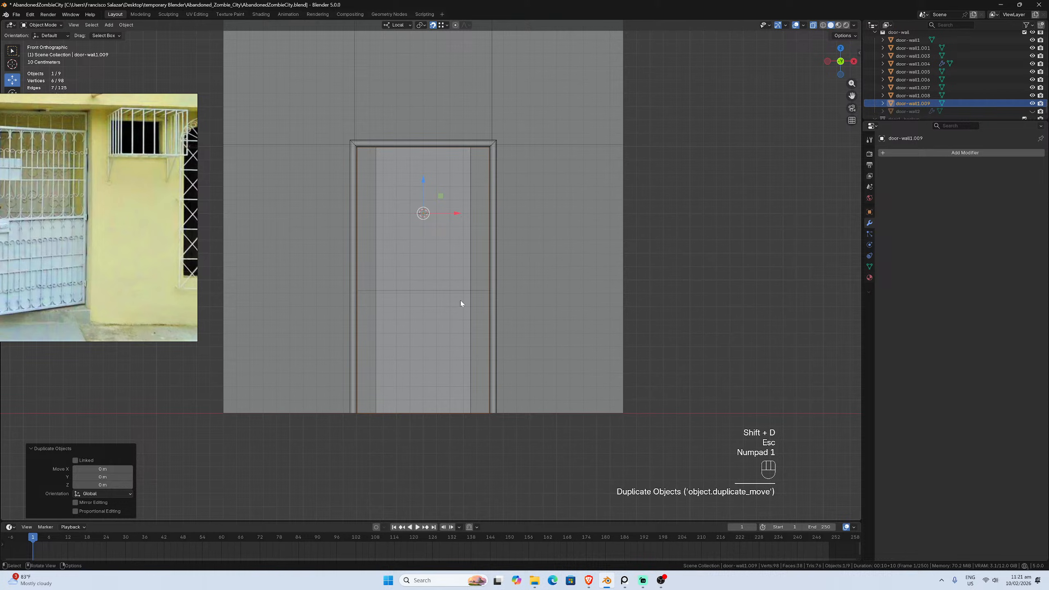
key(Tab)
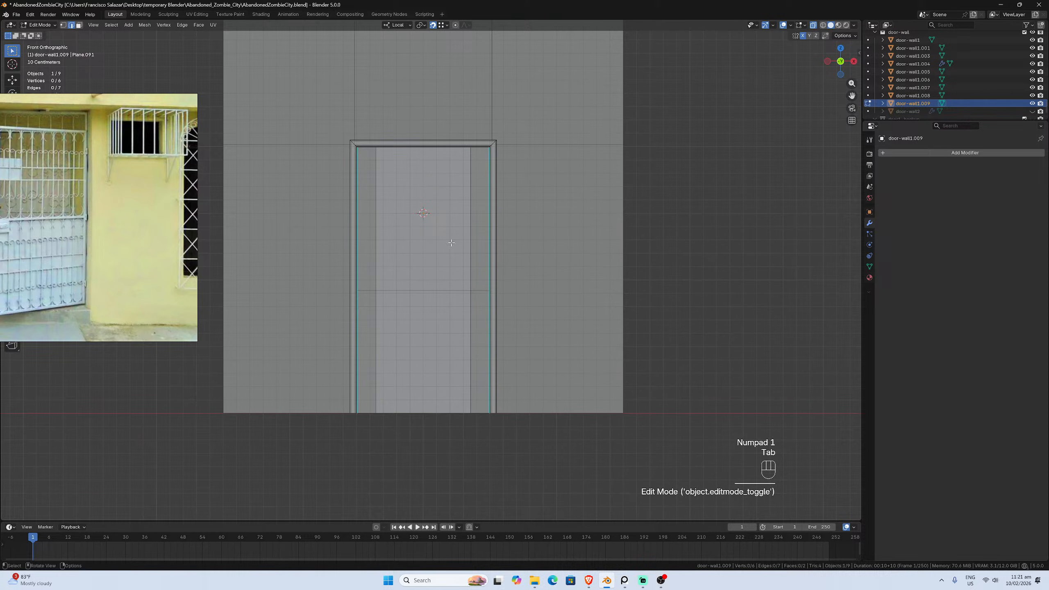
click(413, 149)
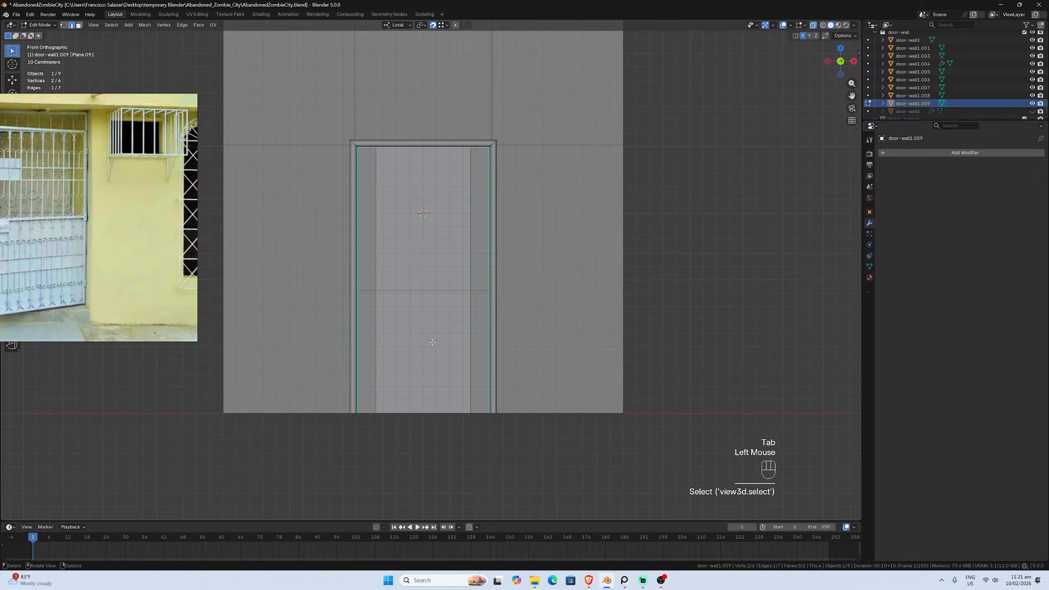
scroll(454, 395, up, 1)
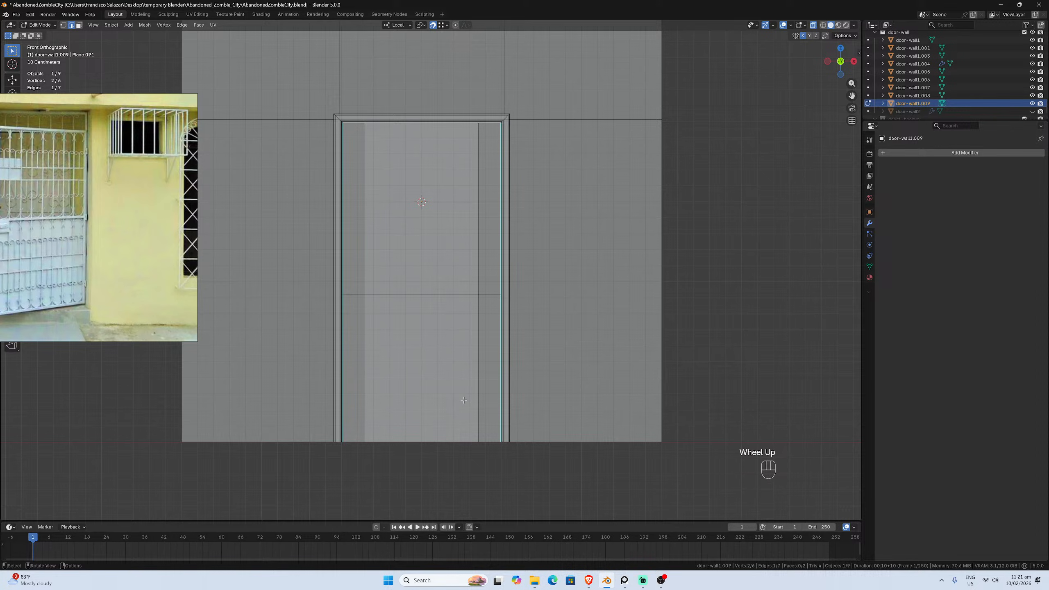
key(g)
key(z)
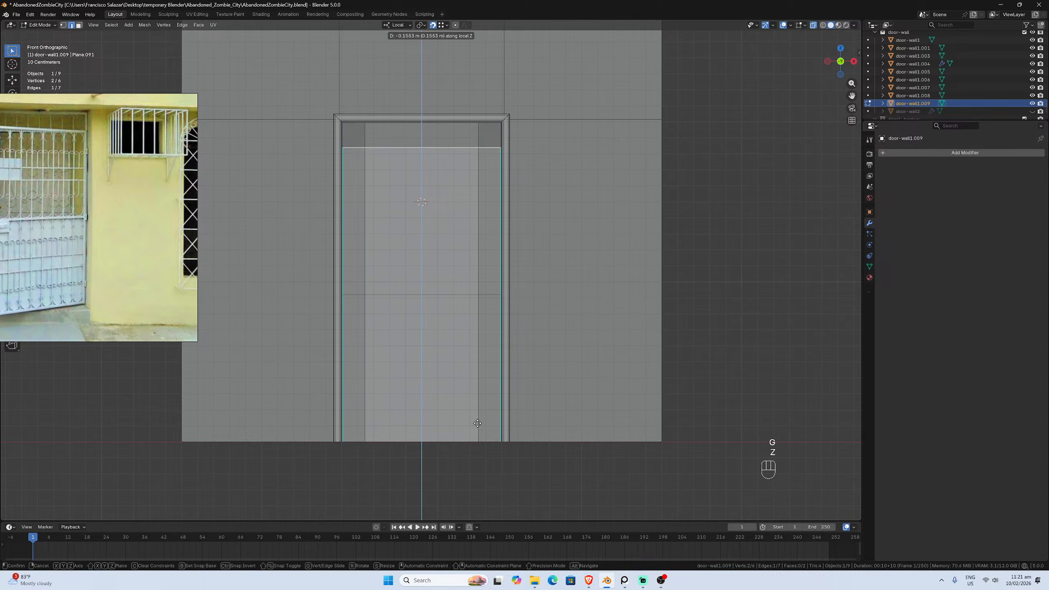
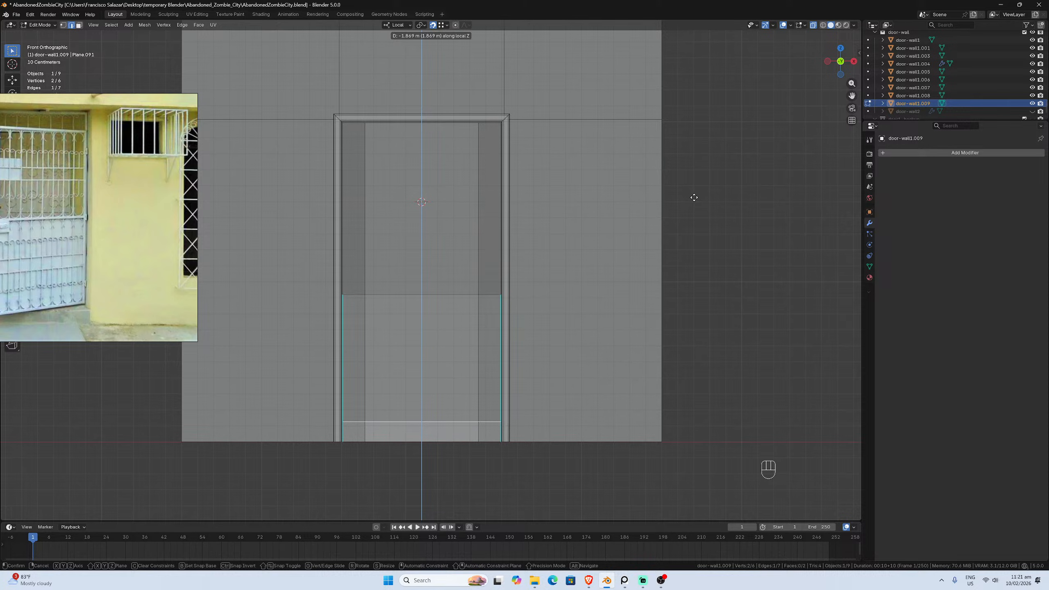
click(694, 198)
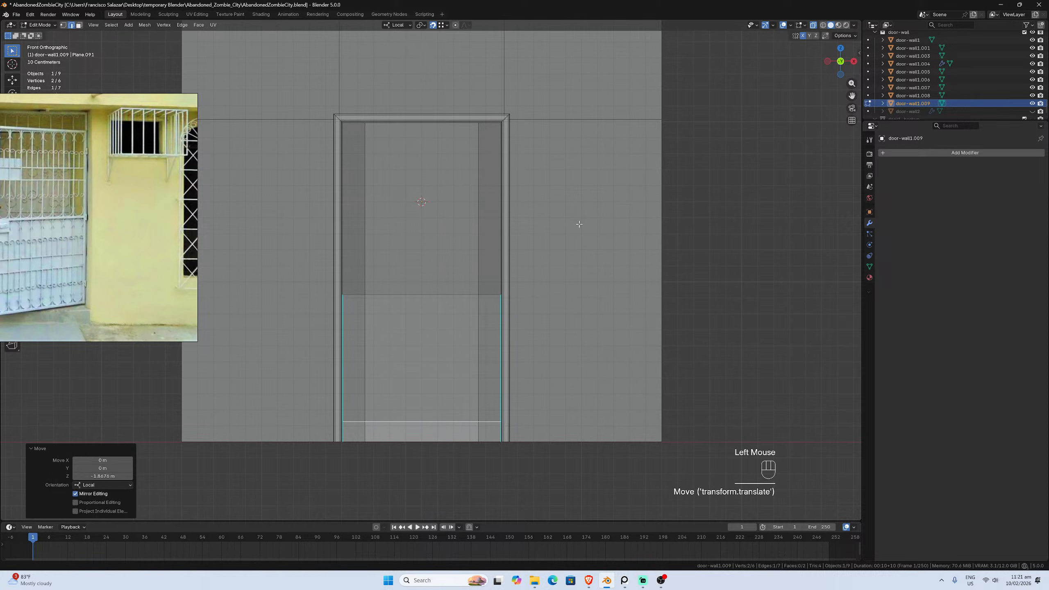
Try Z offsets of -1.85 m and -1.825 m for the lowered edge
double_click(103, 476)
drag(99, 476, 85, 476)
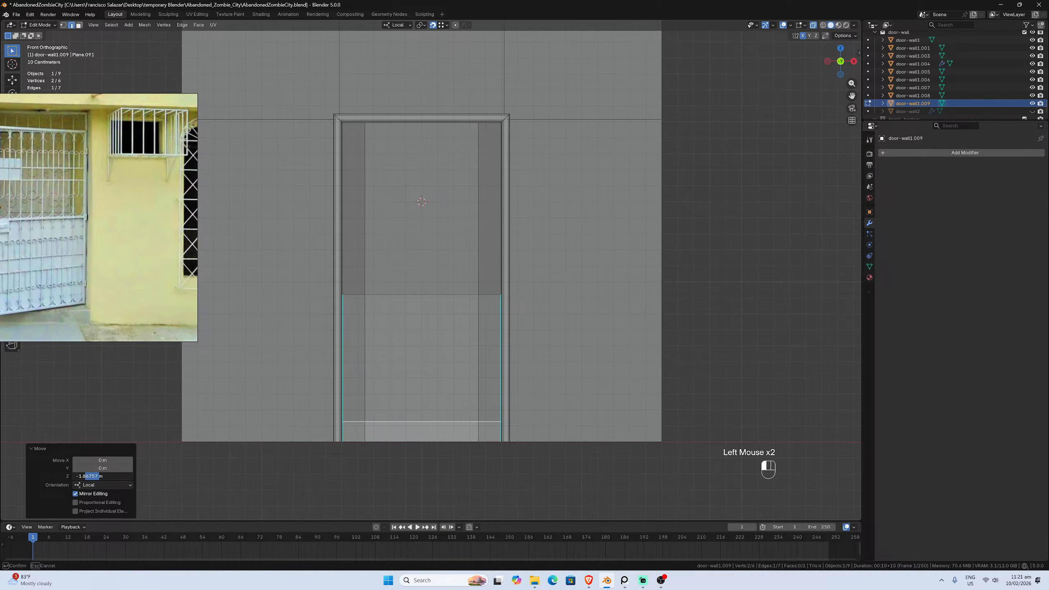
text(5)
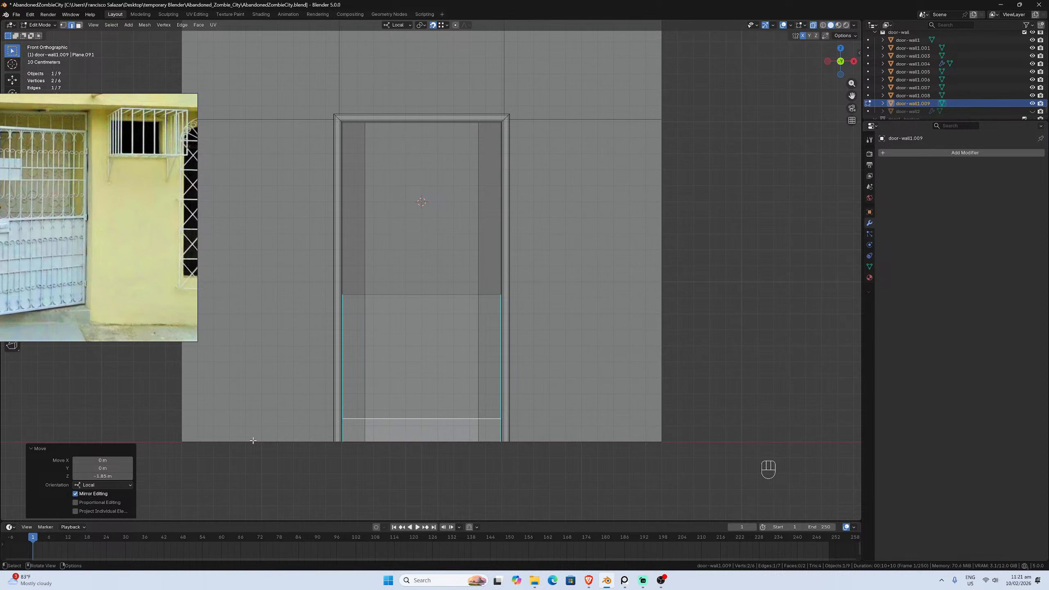
click(103, 476)
click(89, 476)
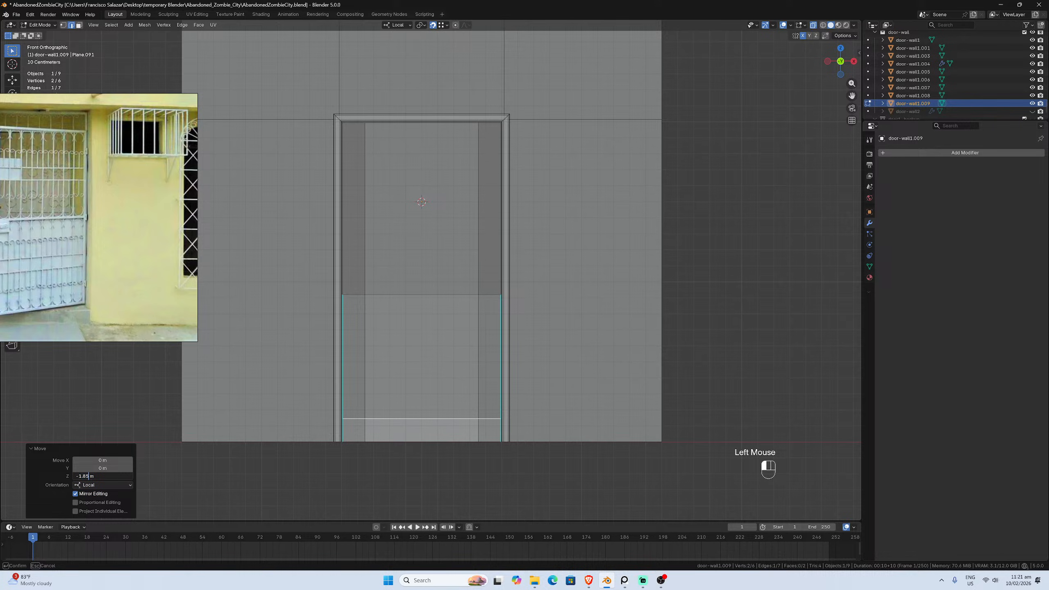
key(Left)
text(2)
key(Return)
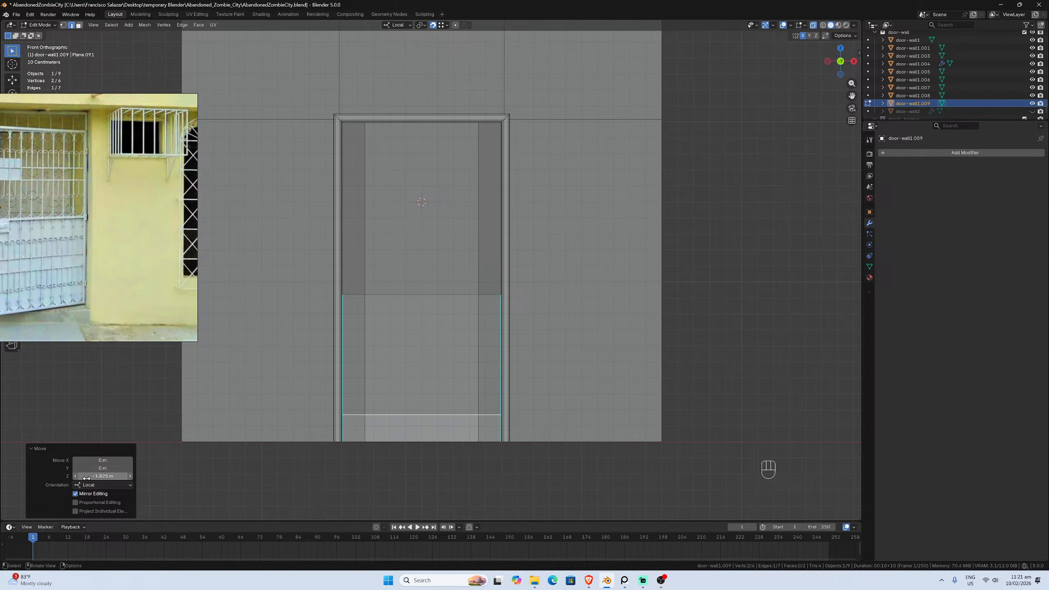
Set the lowered edge's Z offset to -1.875 m
click(86, 476)
click(86, 476)
key(BackSpace)
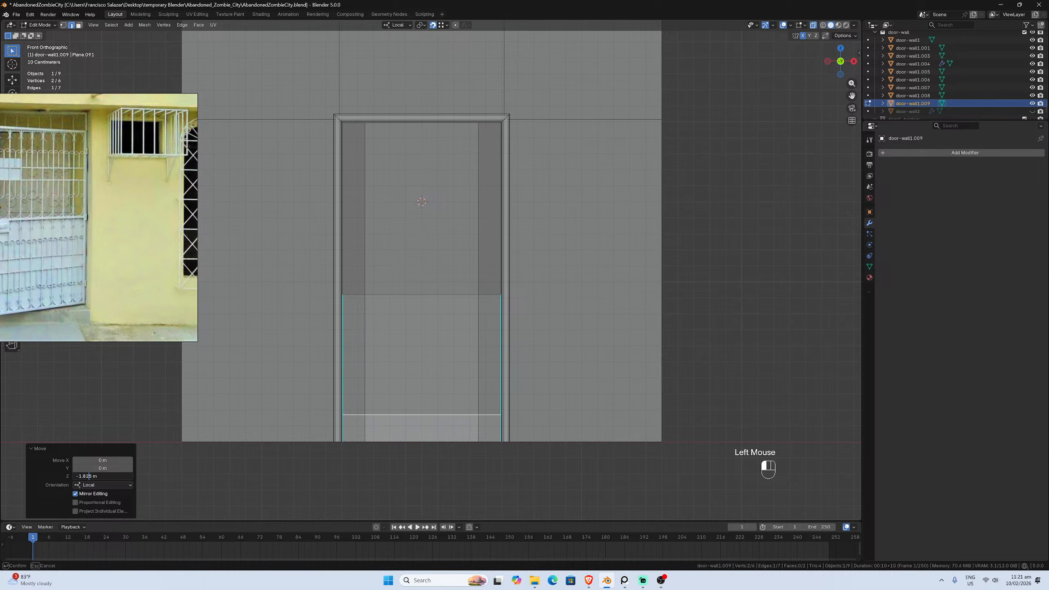
text(7)
key(Return)
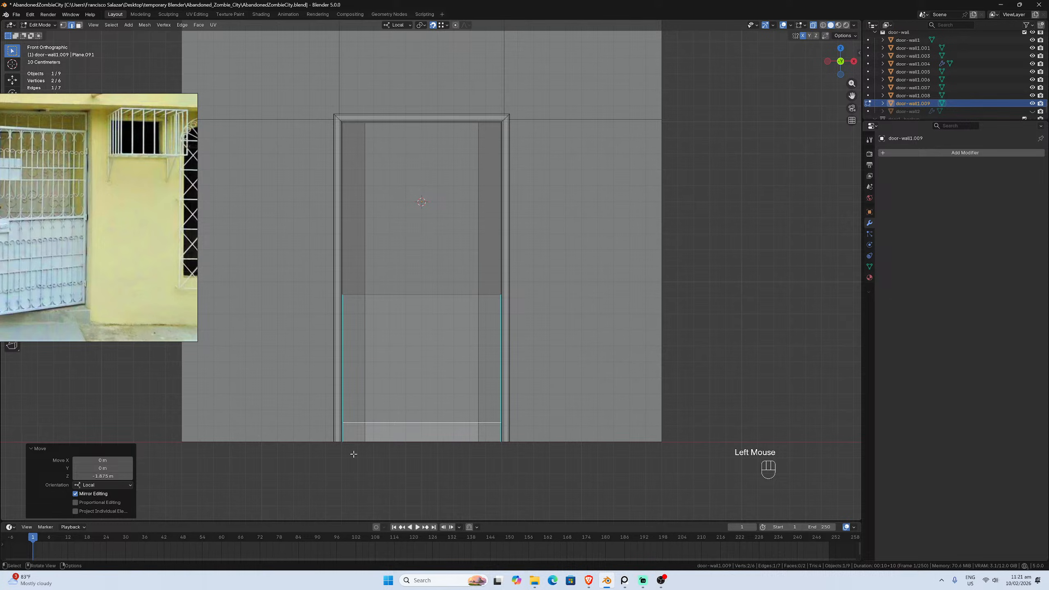
Try to move the left edge of the panel's lower half 0.14 m inward along X, and undo it
click(343, 432)
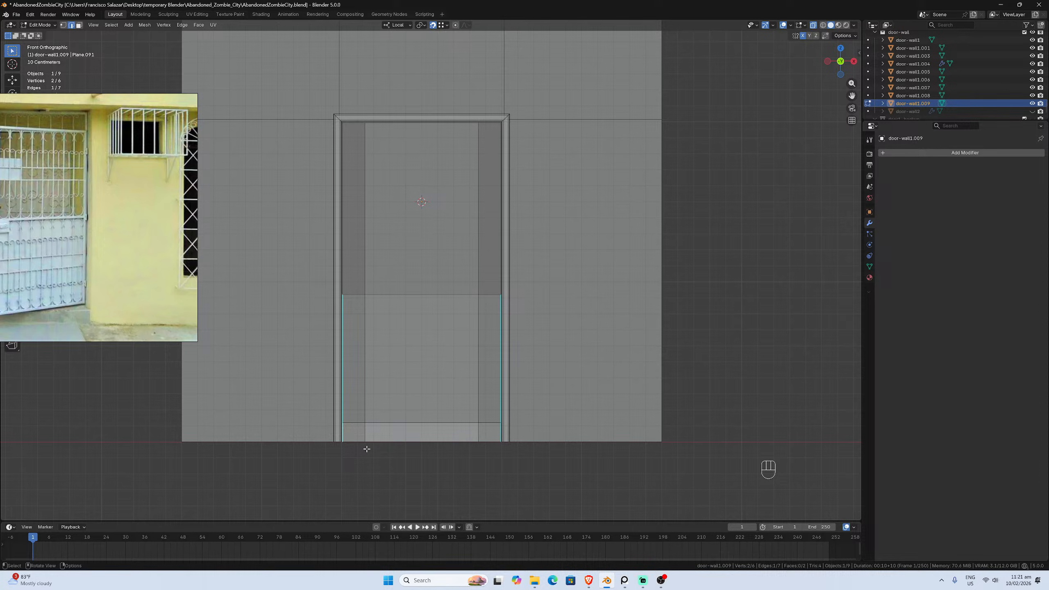
key(g)
key(x)
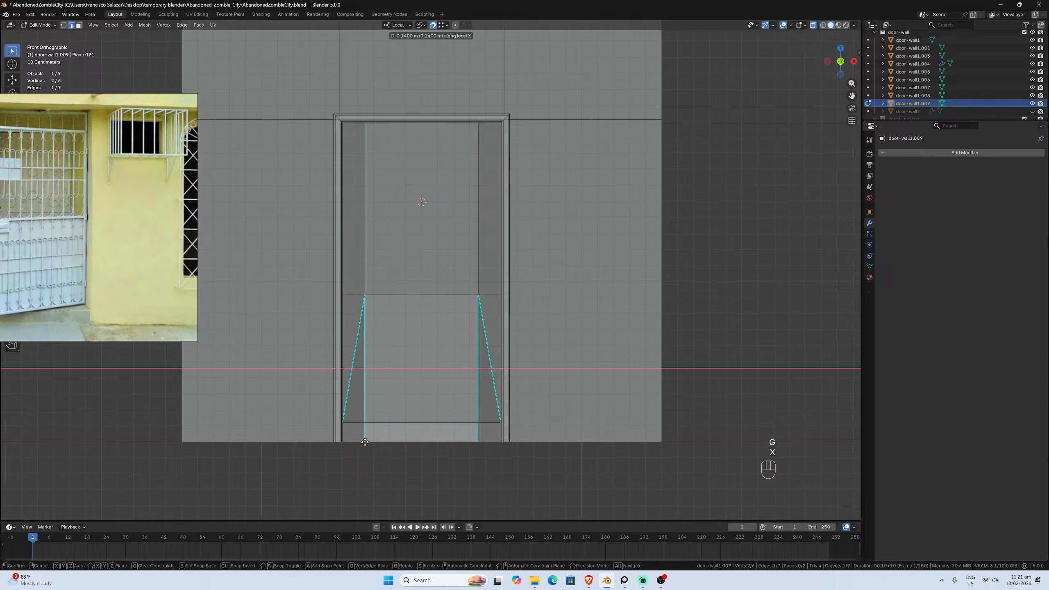
click(365, 443)
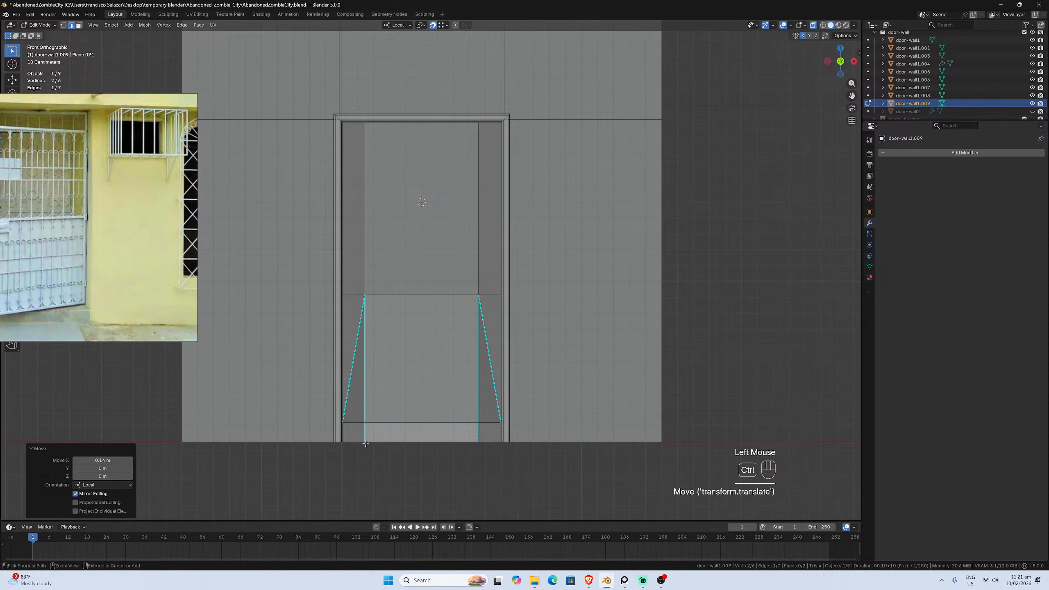
key(ctrl+z)
Try deleting the face between the panel's middle edge and the lowered edge, keeping the face that reaches the floor
click(341, 375)
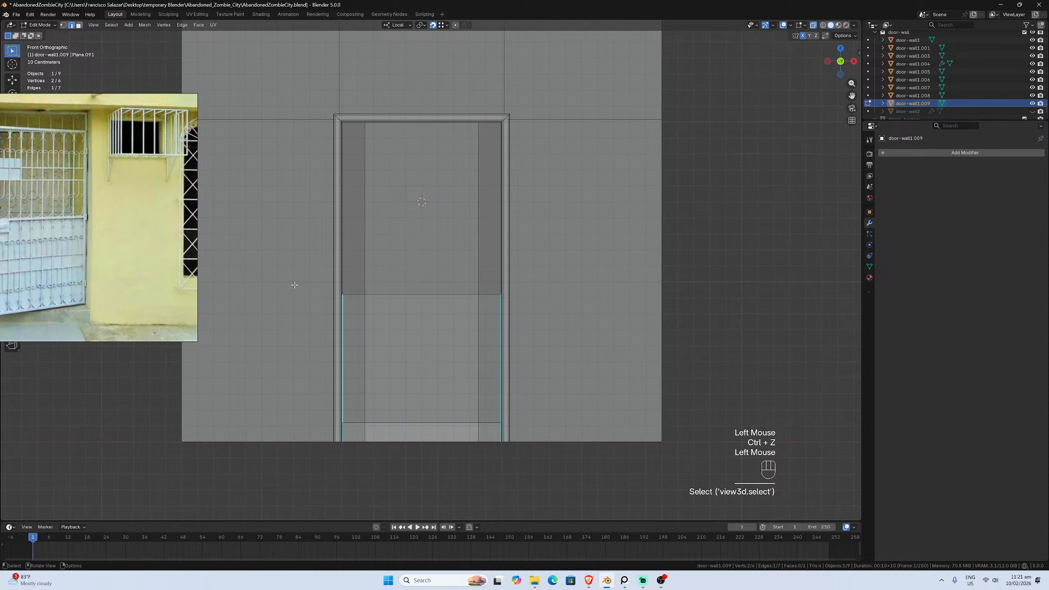
click(79, 25)
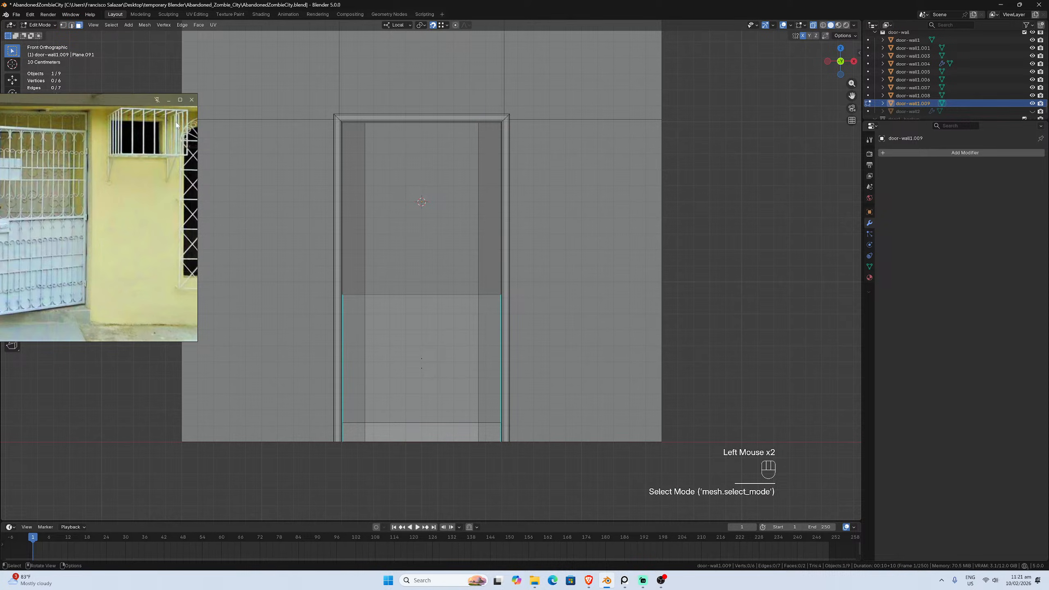
click(430, 358)
key(x)
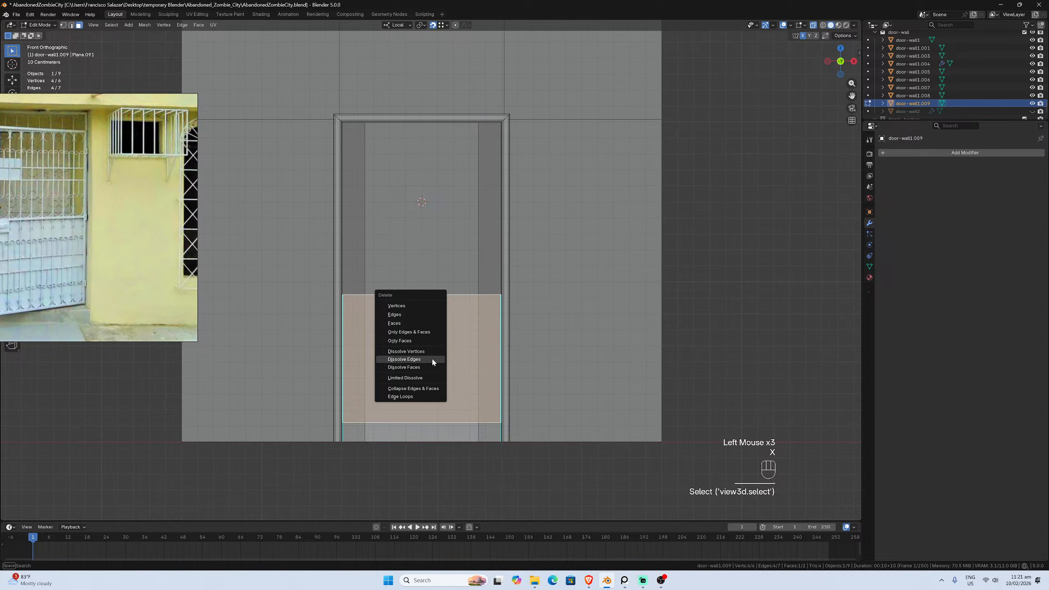
click(394, 323)
click(424, 205)
click(424, 205)
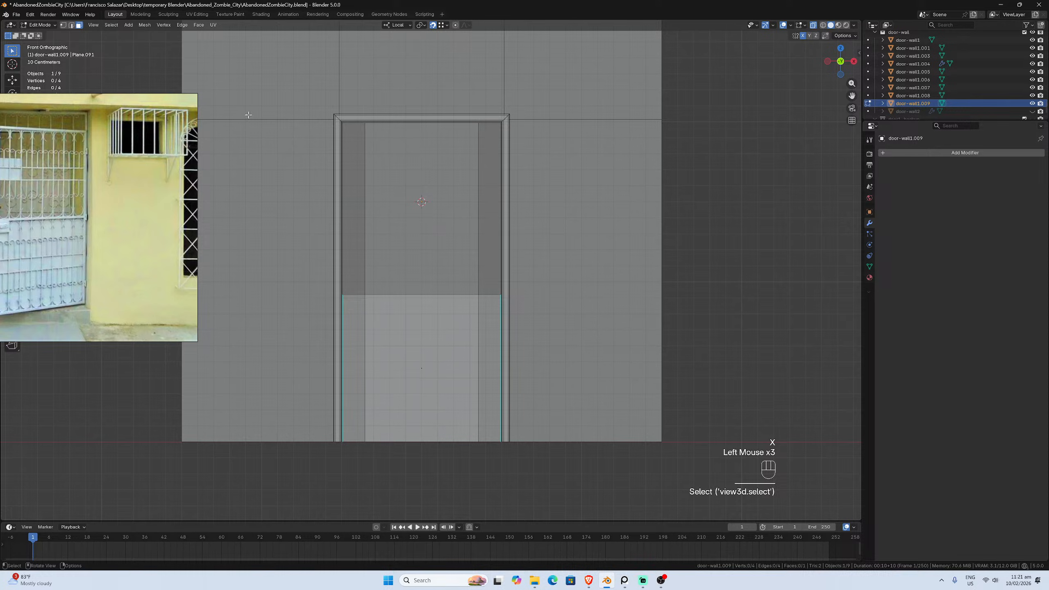
drag(249, 115, 503, 284)
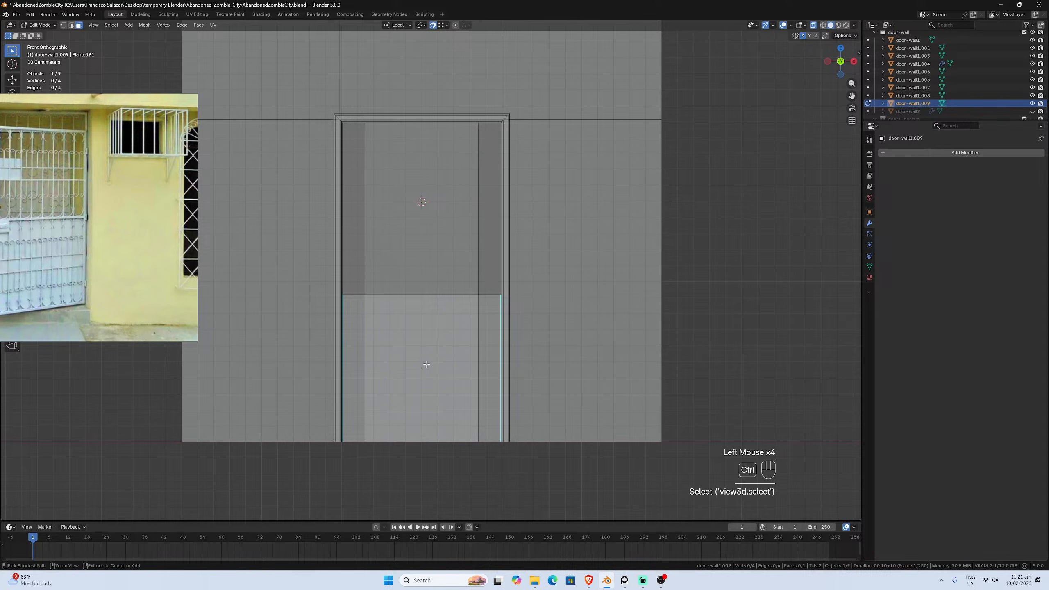
click(424, 214)
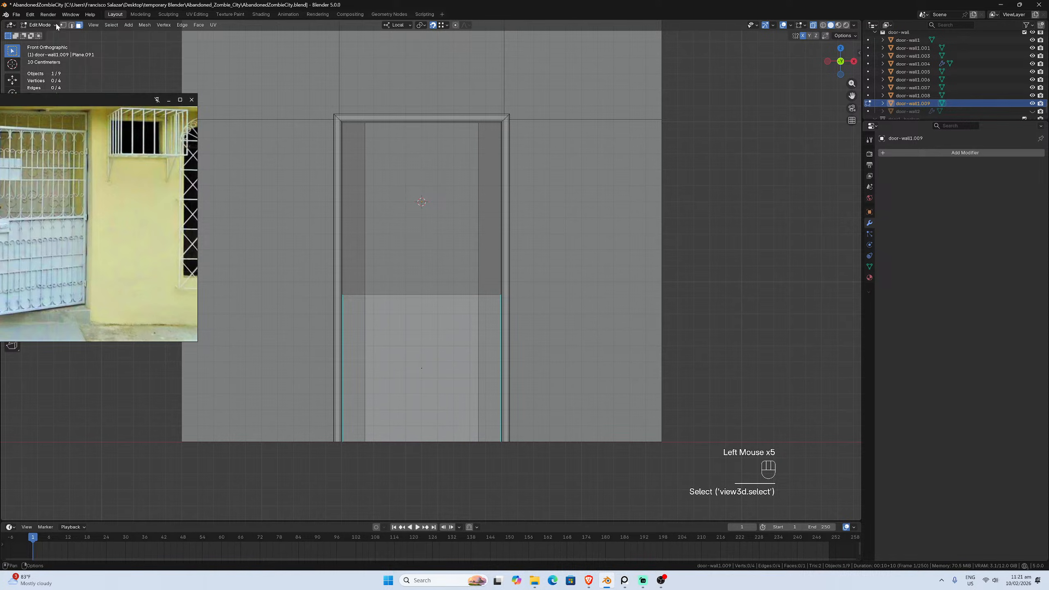
click(71, 25)
click(393, 296)
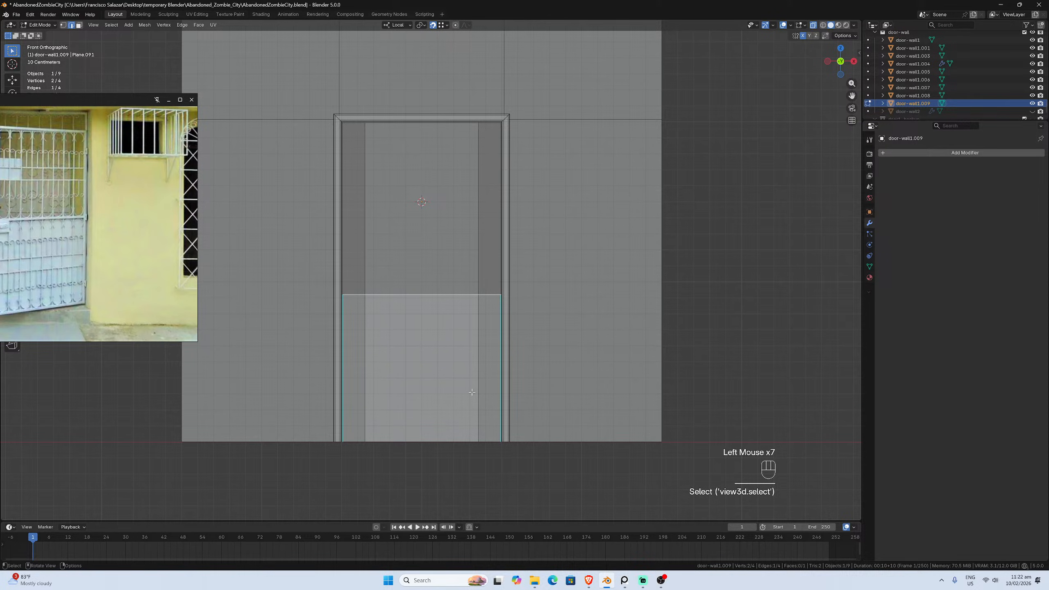
Undo the face deletion to get both overlapping faces of the panel back
key(ctrl+z)
key(ctrl+z)
key(ctrl+z)
key(ctrl+z)
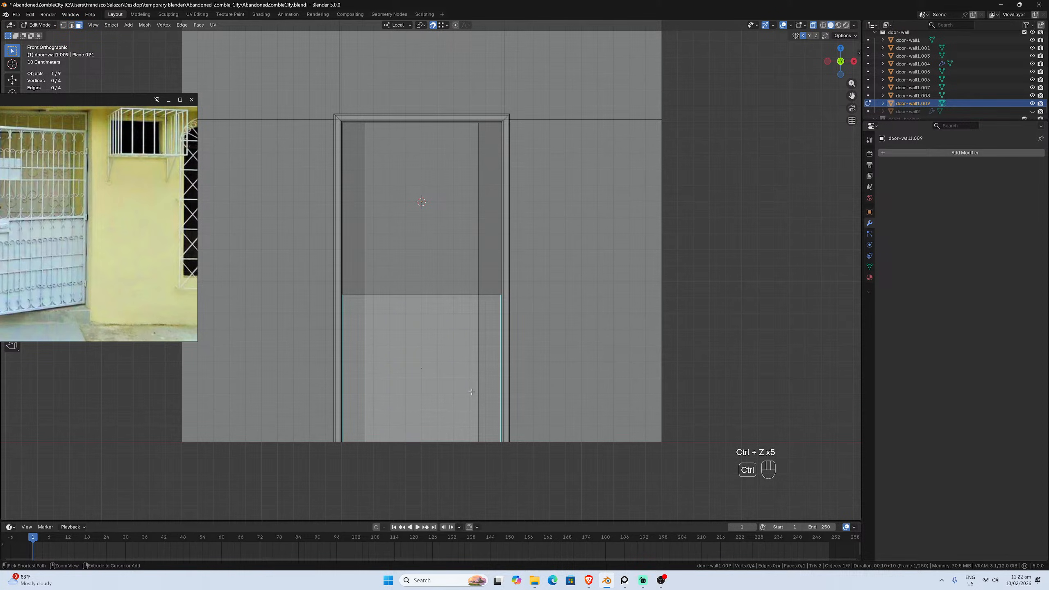
Delete the larger overlapping face that reaches the floor, keeping the face that ends at the lowered edge
click(419, 371)
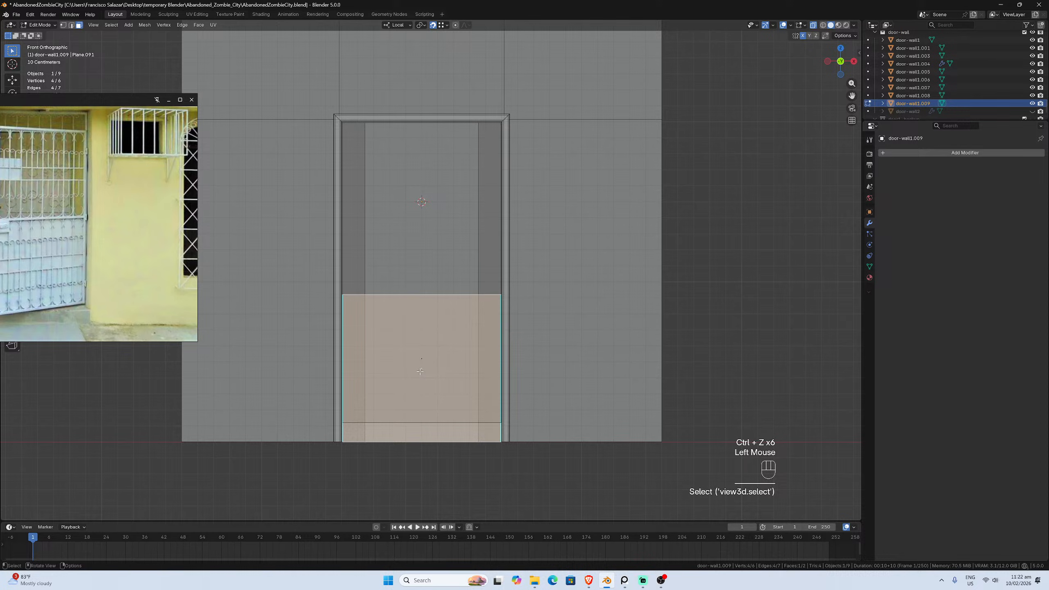
key(x)
click(419, 371)
click(420, 386)
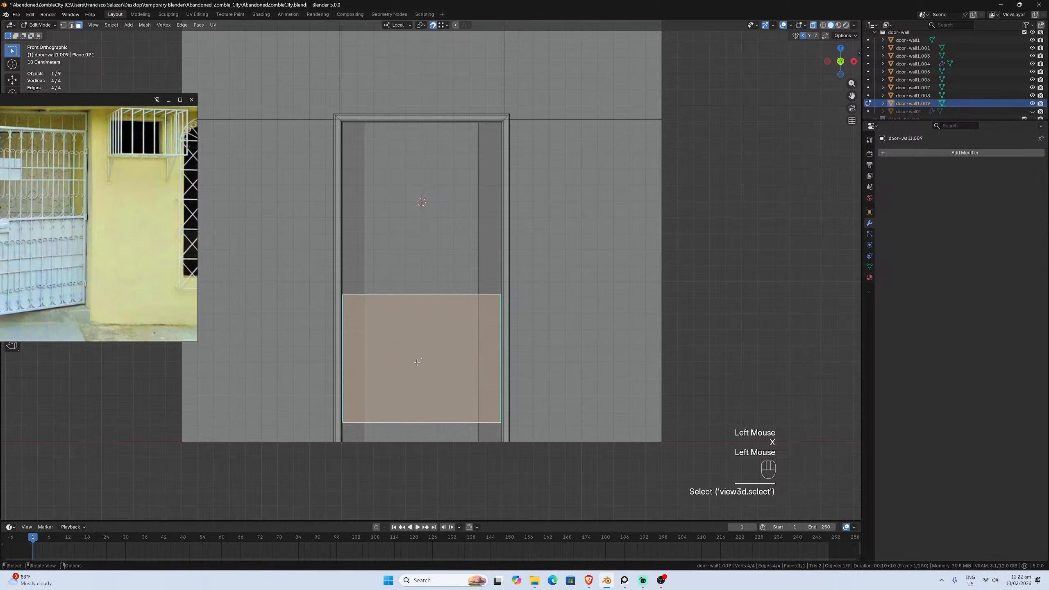
click(418, 434)
click(417, 435)
click(421, 429)
click(409, 423)
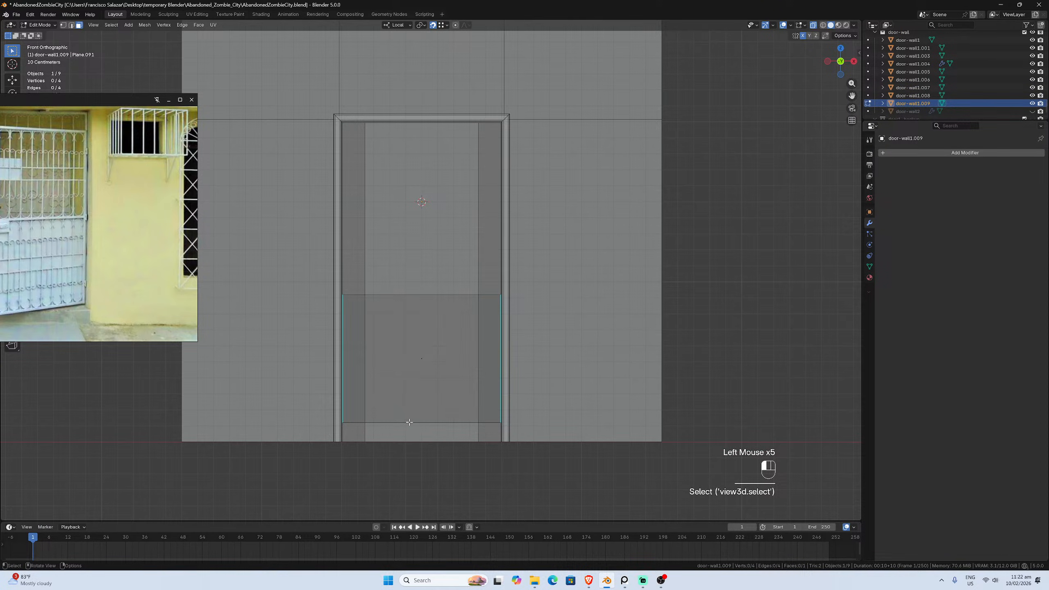
Extrude the remaining face's lower edge 0.13 m down along Z to the floor
click(71, 25)
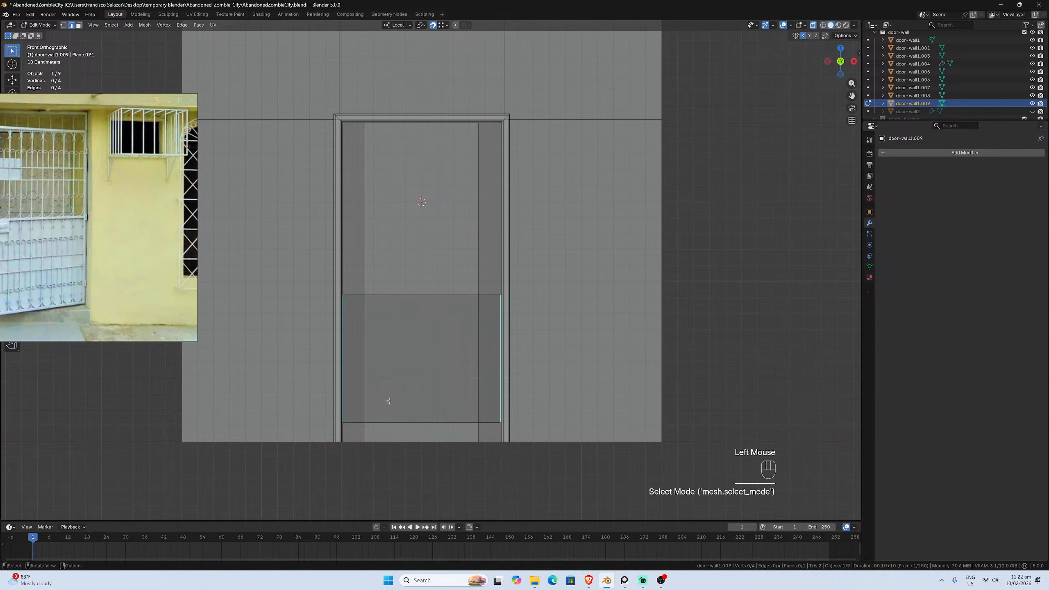
click(406, 422)
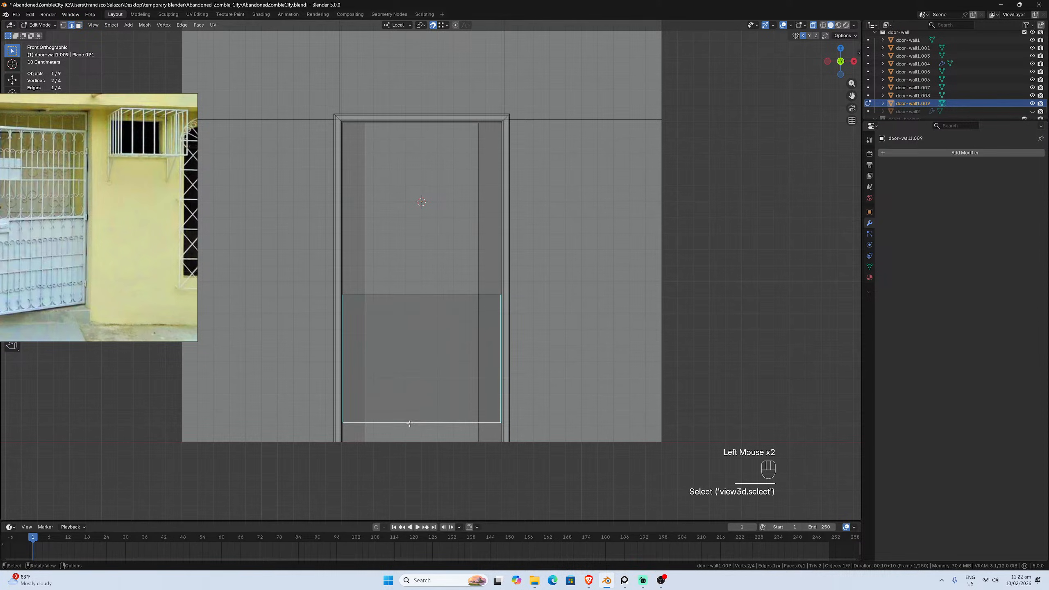
key(e)
key(z)
click(483, 442)
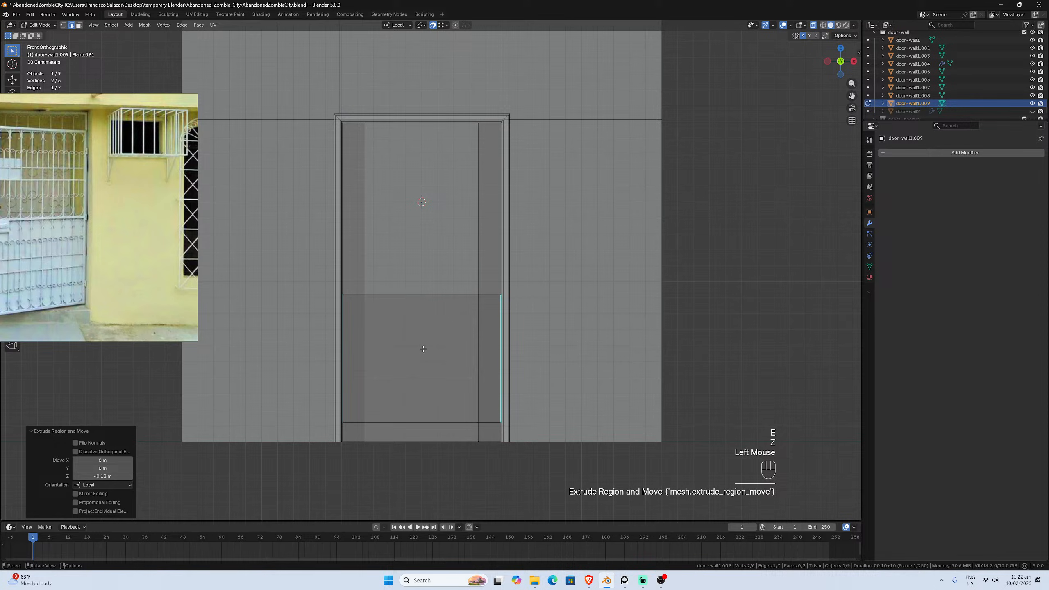
Delete the large face above the new bottom strip and return to Object Mode
click(79, 25)
click(398, 319)
key(x)
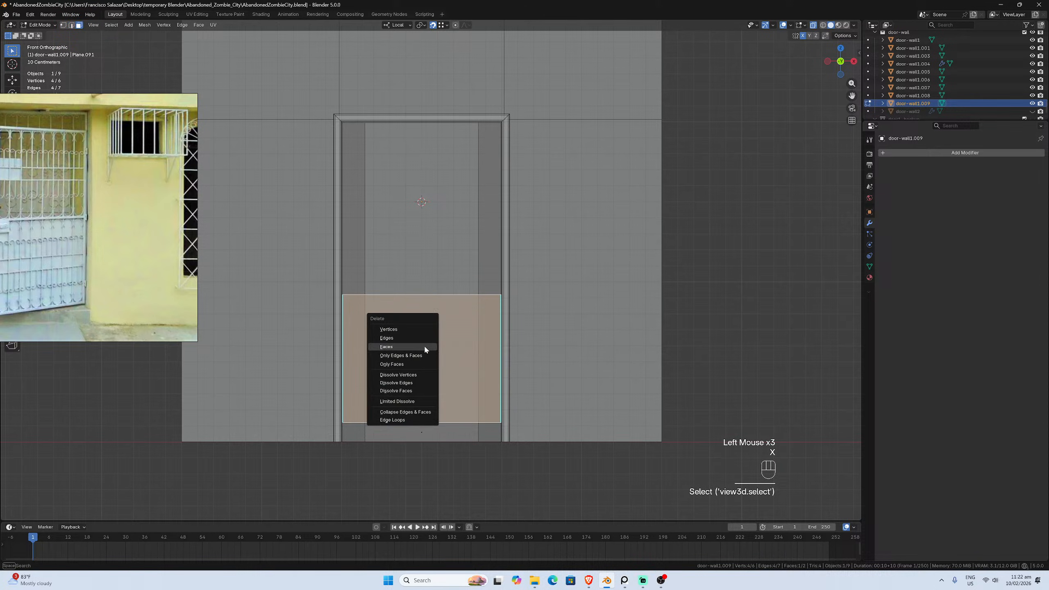
click(424, 344)
key(Tab)
Hide the full door panel door-wall1.007
click(429, 429)
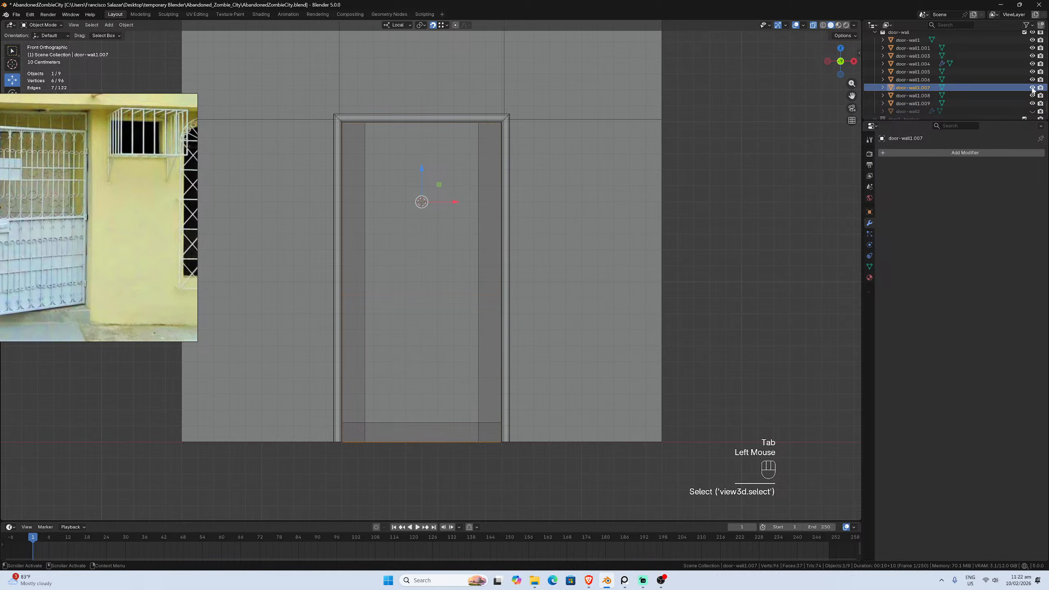
drag(458, 249, 448, 254)
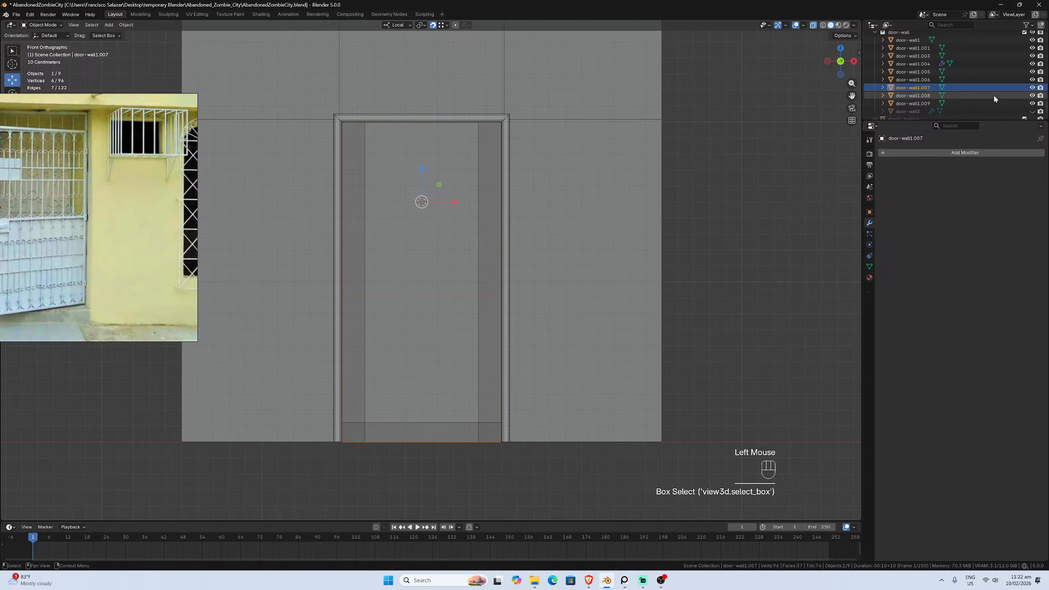
click(1033, 87)
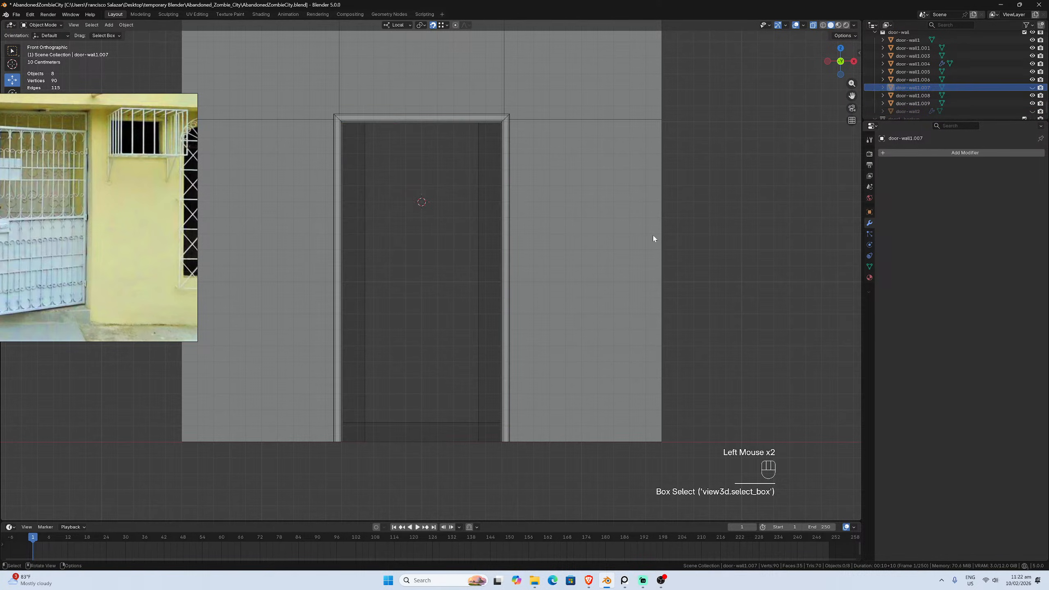
Flip the normals of the door's bottom strip and return to Object Mode
click(408, 432)
scroll(421, 421, up, 1)
middle_drag(421, 421, 424, 417)
scroll(424, 417, down, 2)
key(Tab)
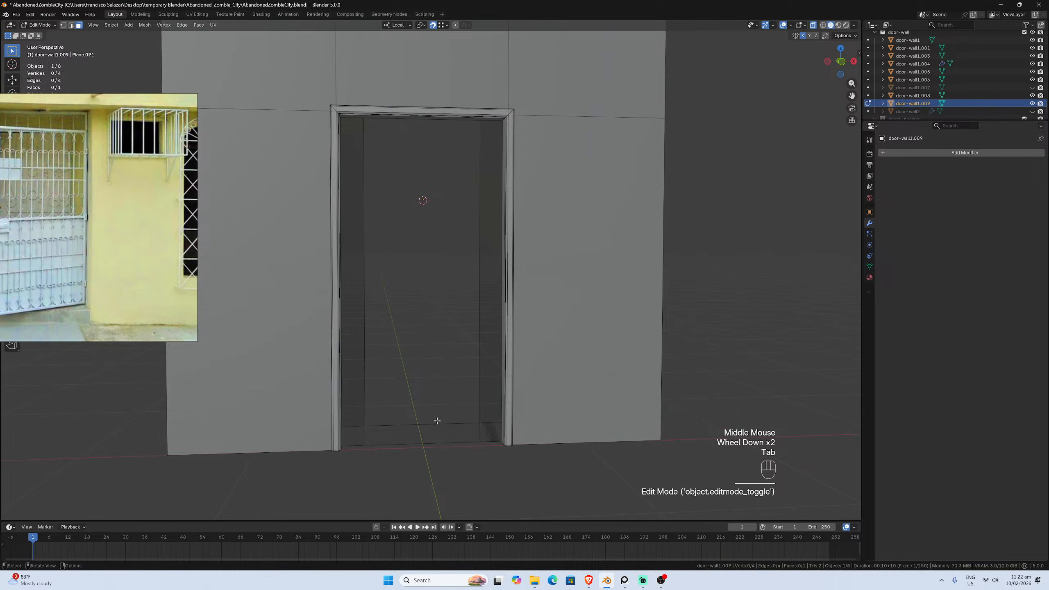
key(a)
key(alt+n)
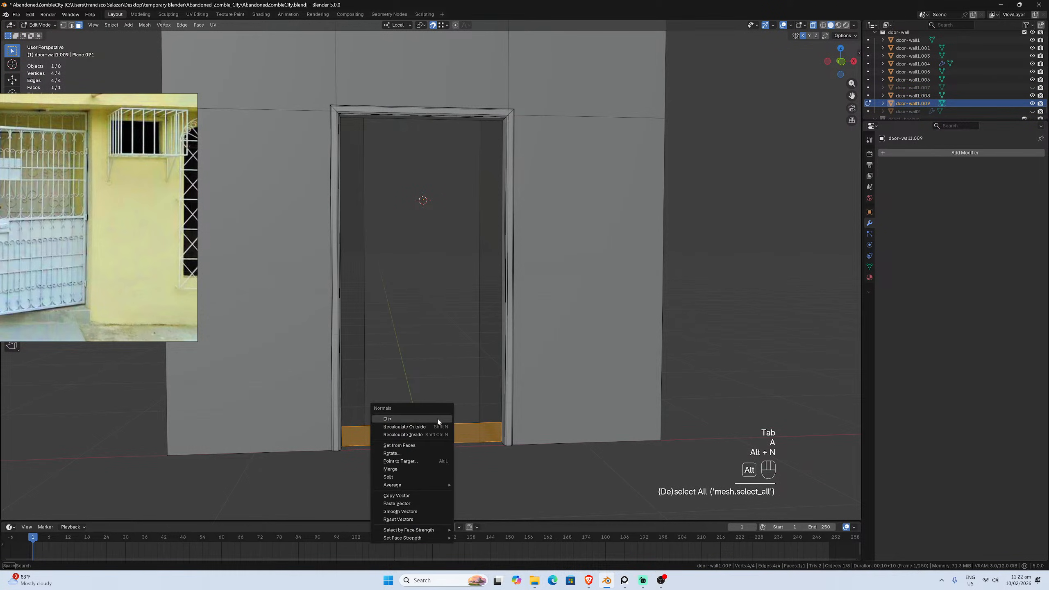
click(436, 419)
key(Tab)
Flip the normals of both vertical side strips and return to Object Mode
click(361, 365)
key(Tab)
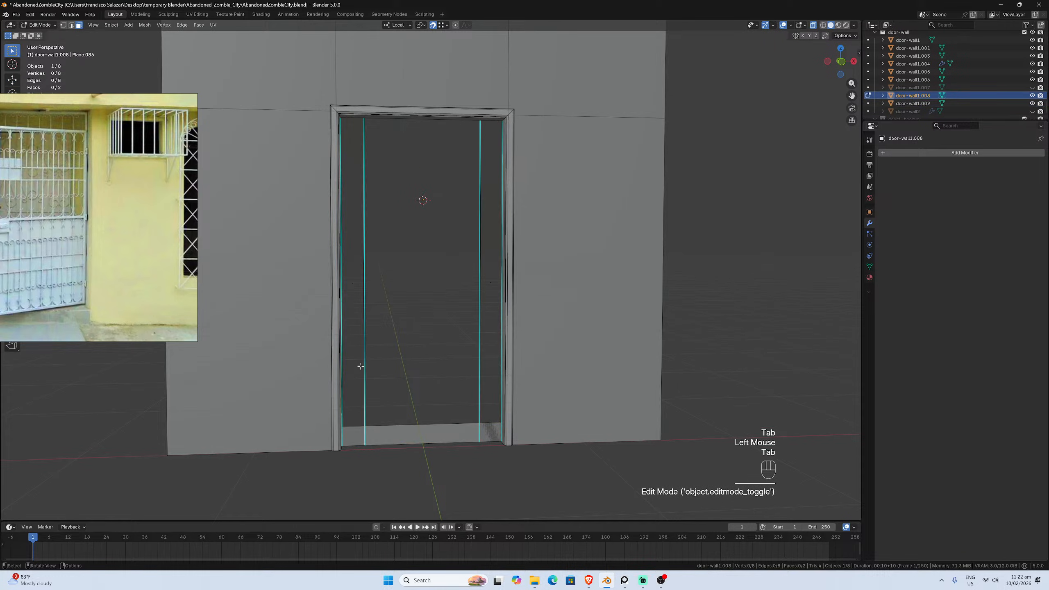
key(a)
key(alt+n)
click(360, 364)
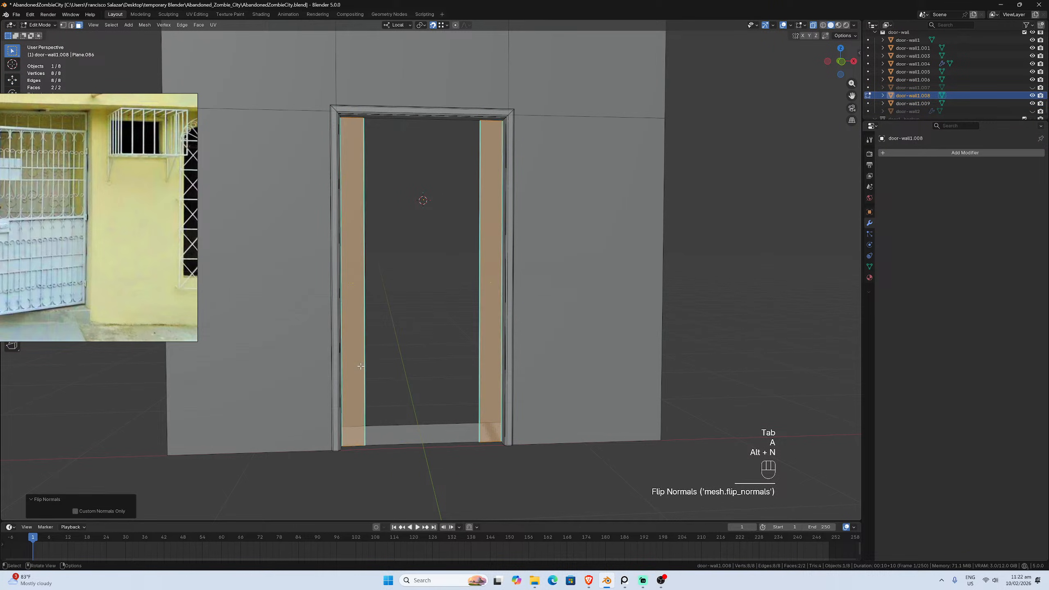
key(Tab)
Move both end edges of the bottom strip 0.14 m inward along X to meet the side strips' inner edges
click(422, 431)
key(KP_1)
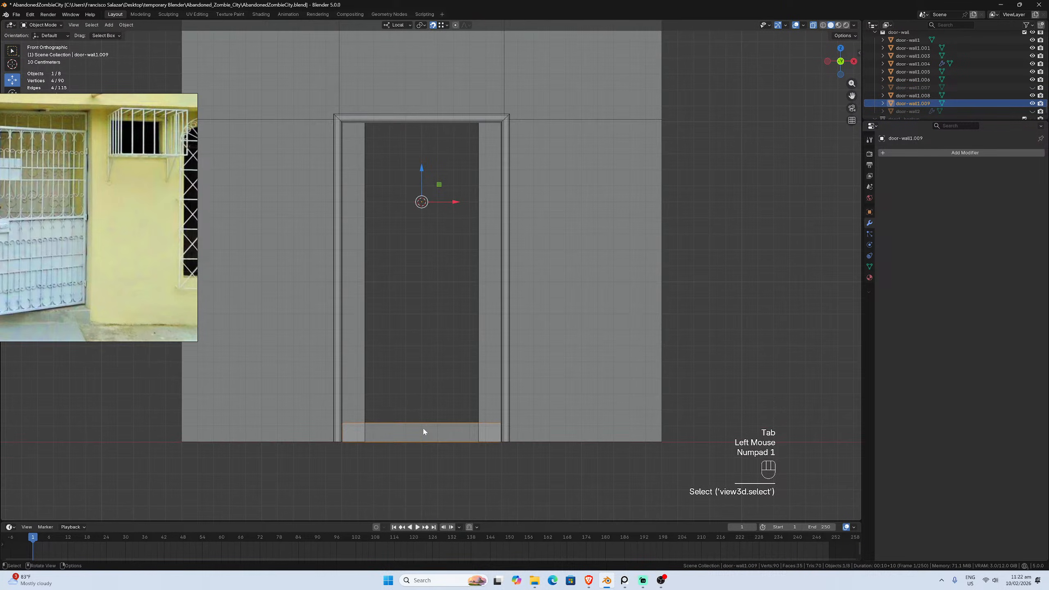
scroll(380, 446, up, 1)
key(Tab)
click(328, 464)
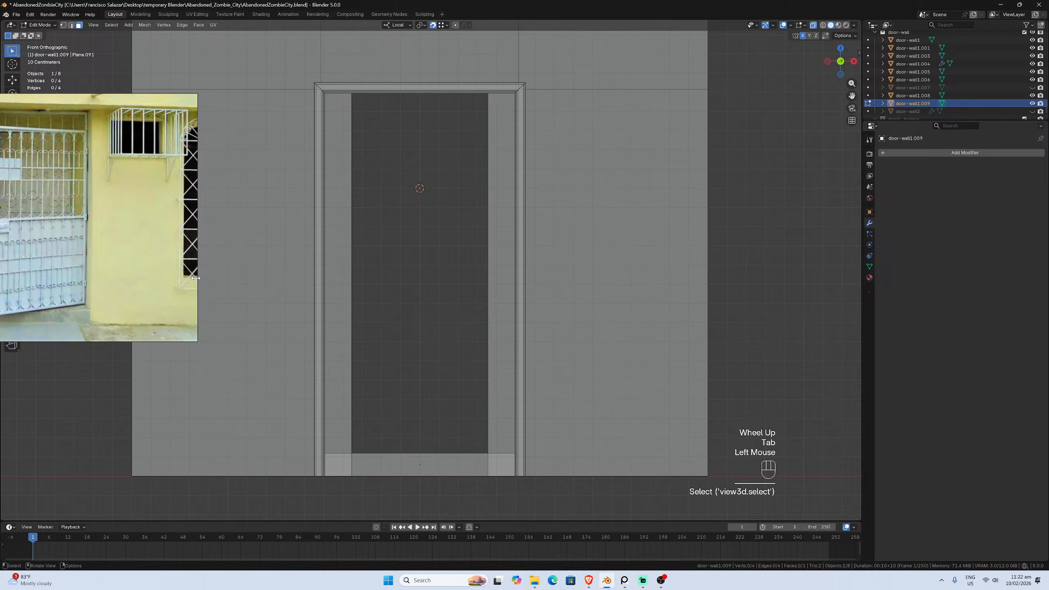
click(72, 25)
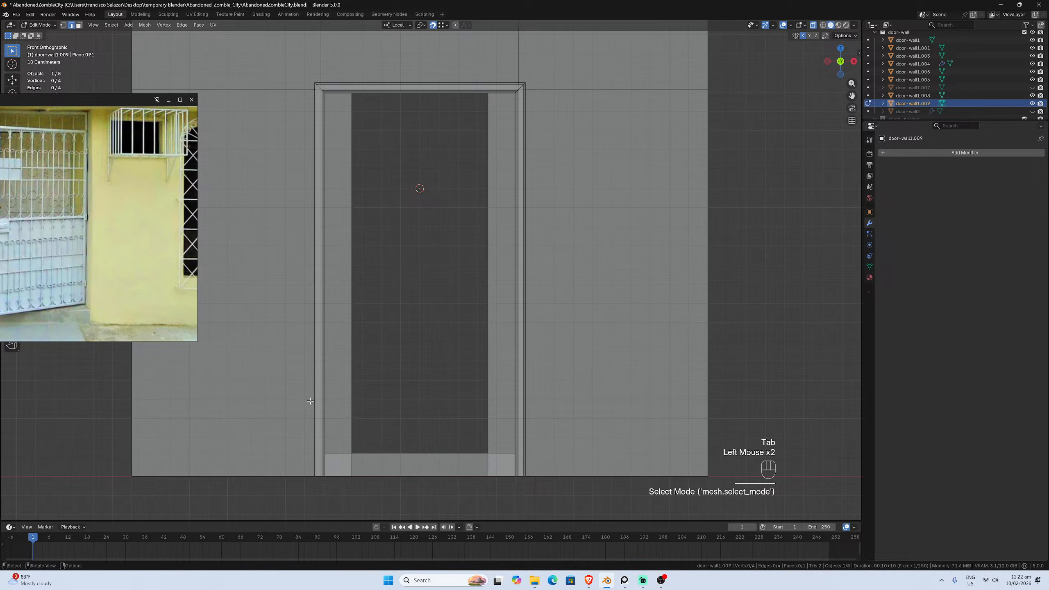
click(327, 468)
key(g)
key(x)
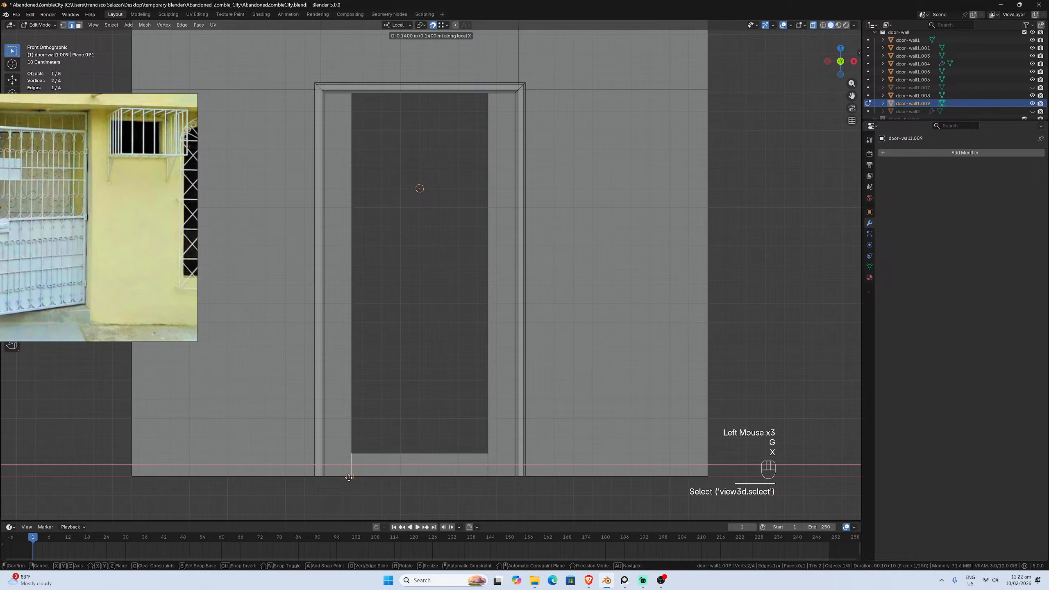
click(349, 477)
click(487, 468)
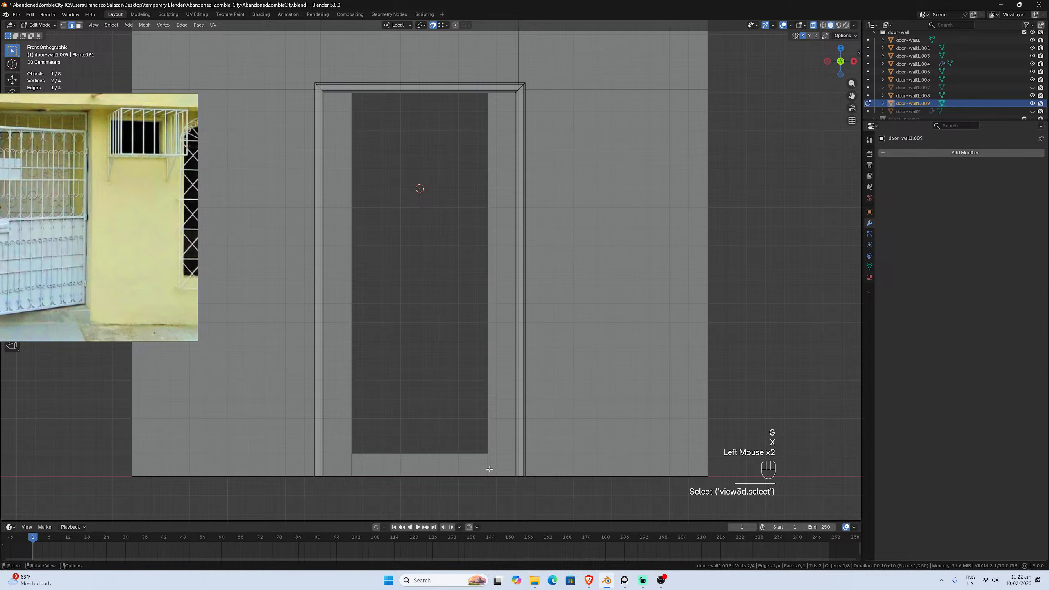
key(Tab)
Set the bottom strip's origin to its Center of Mass (Volume)
scroll(417, 358, down, 2)
mouse_move(416, 358)
middle_down()
mouse_move(445, 368)
mouse_move(429, 371)
middle_up()
scroll(428, 370, up, 3)
key(KP_1)
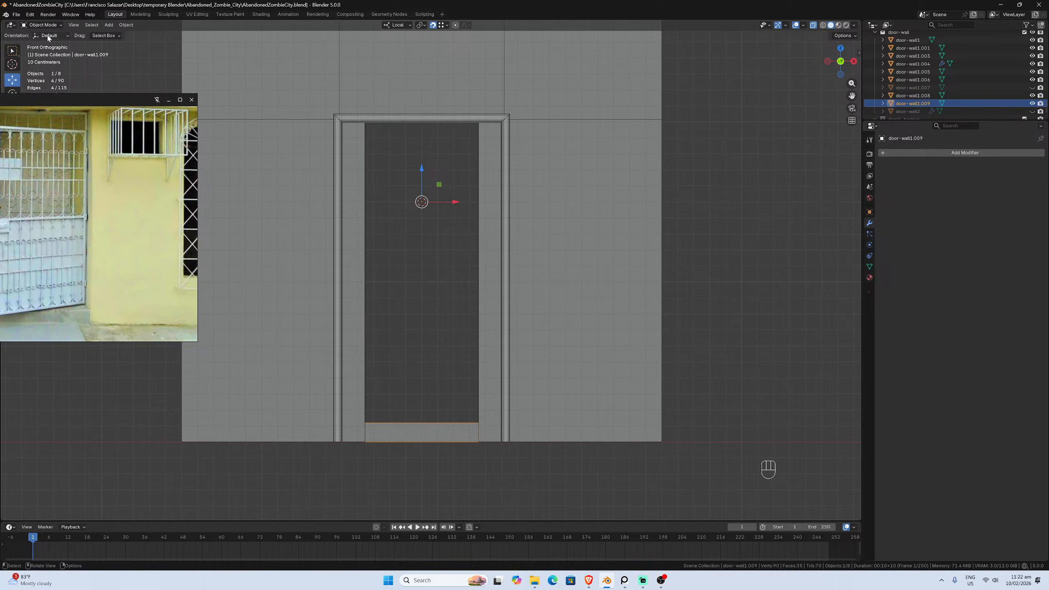
click(427, 439)
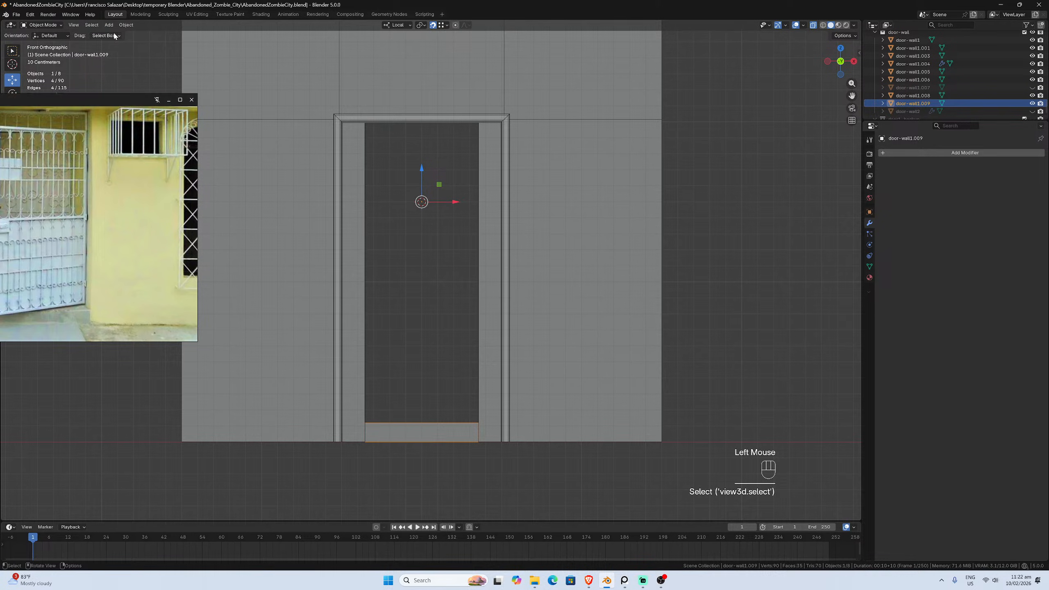
click(126, 25)
mouse_move(150, 43)
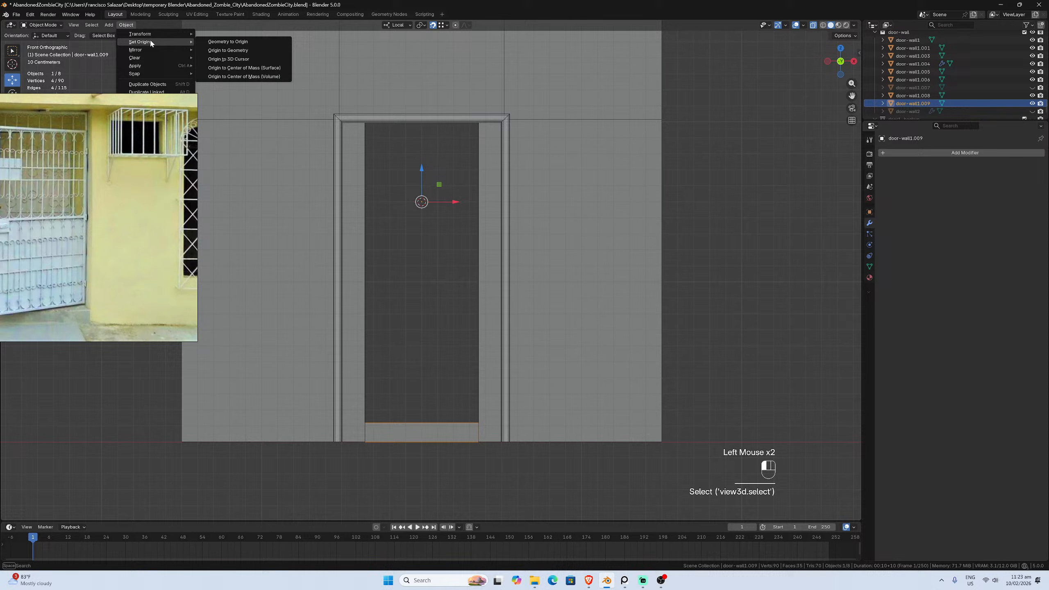
click(248, 76)
click(422, 429)
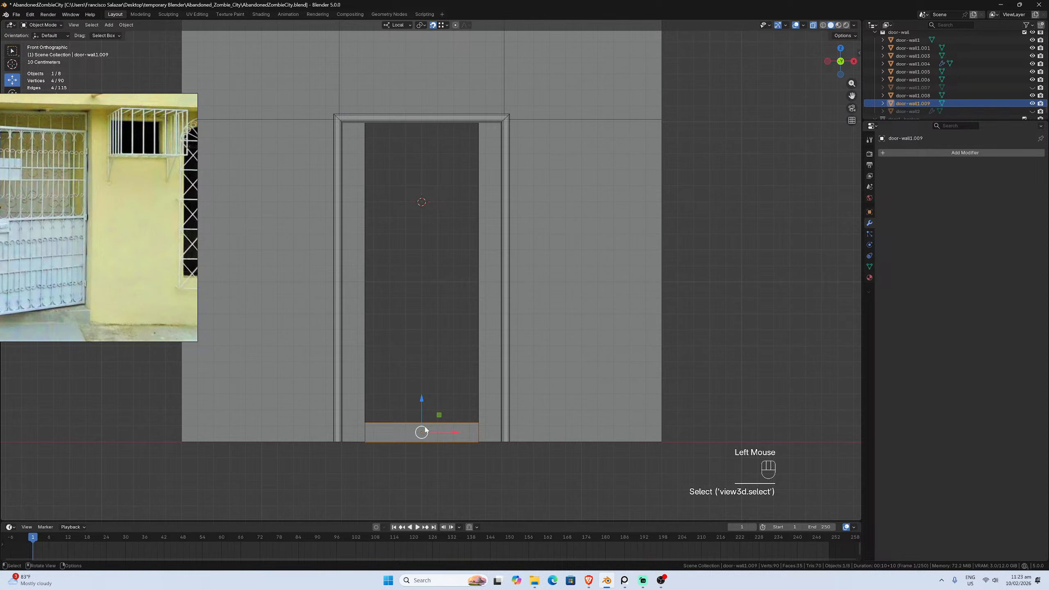
Unhide door-wall1.007 and place a duplicate of the bottom strip 1.875 m higher along Z, at the door's top
click(1032, 87)
click(445, 433)
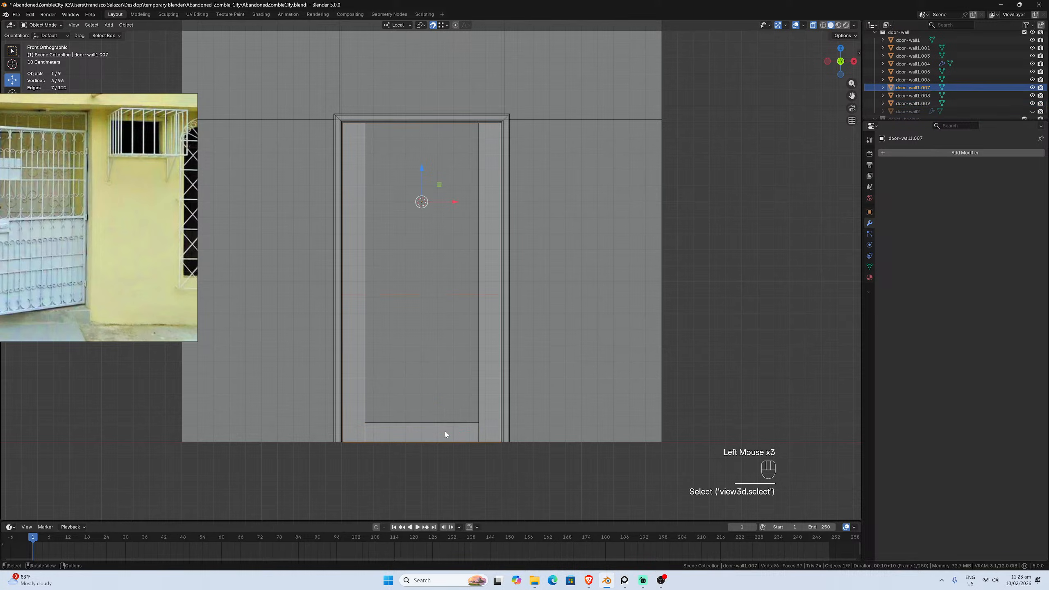
click(445, 434)
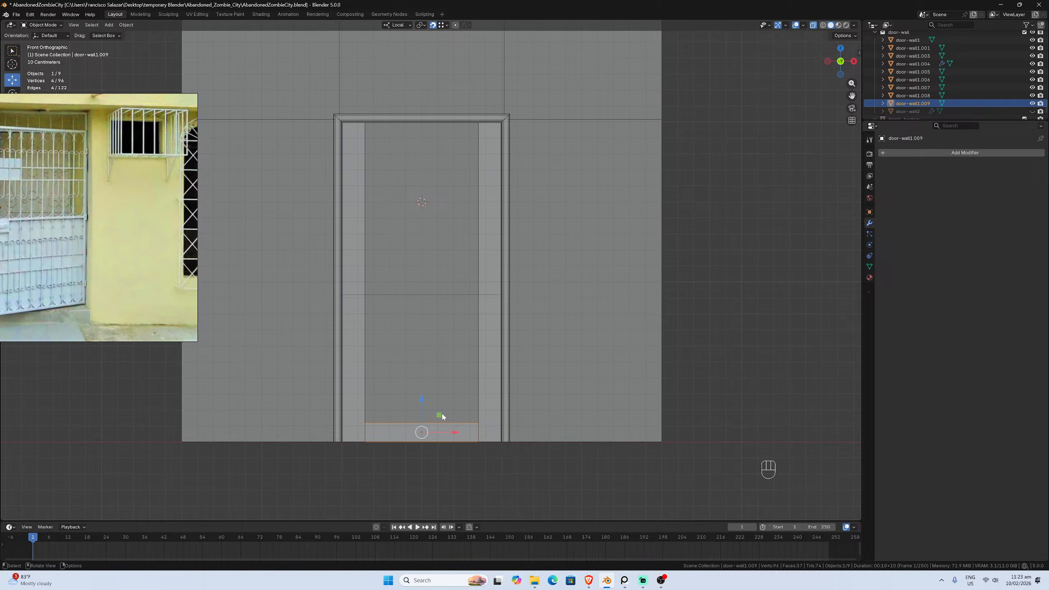
key(shift+d)
key(Escape)
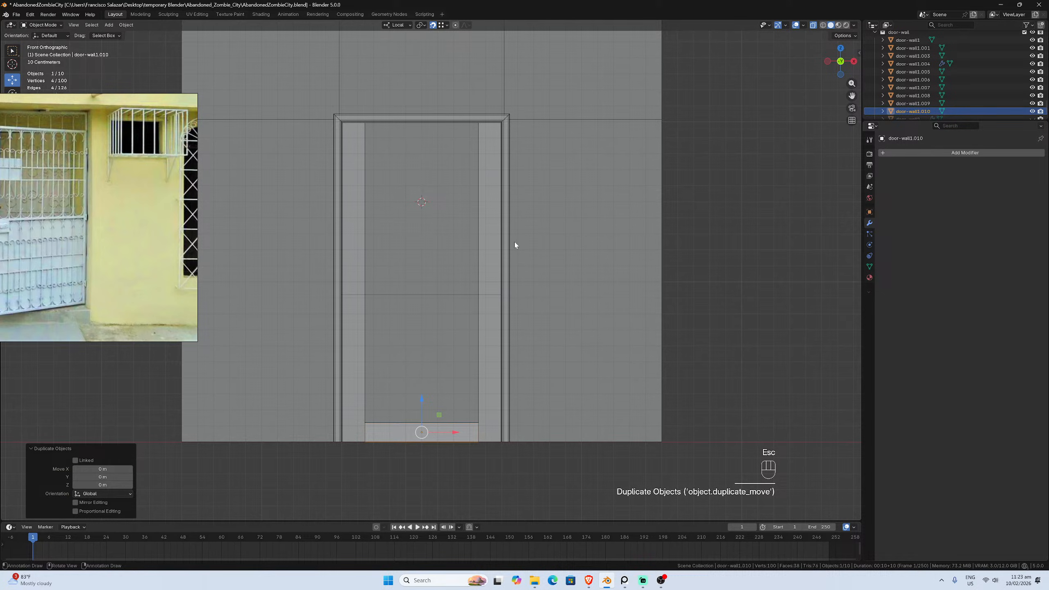
key(g)
key(z)
click(478, 125)
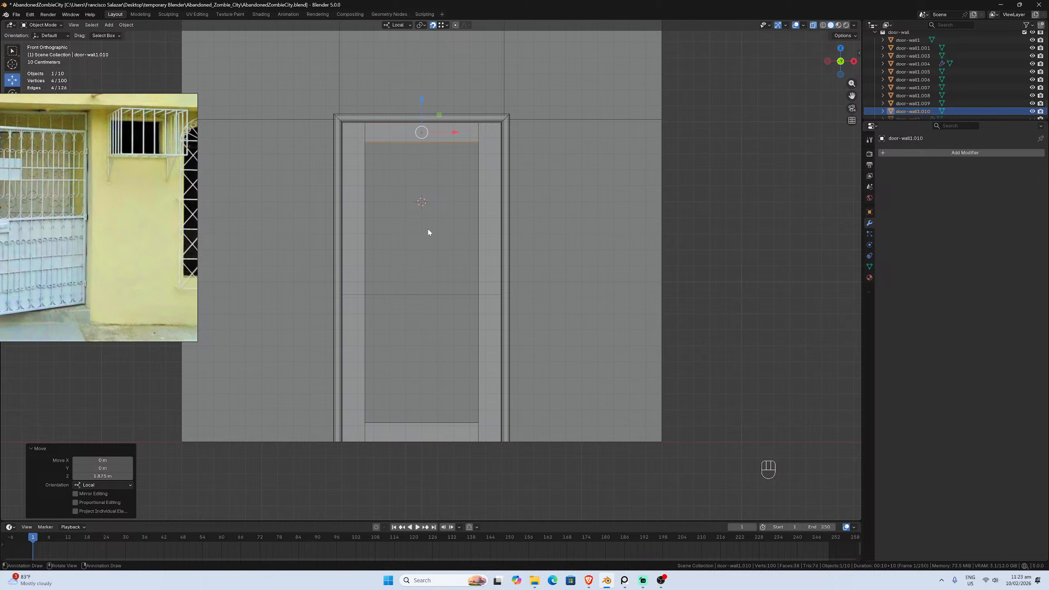
Duplicate the top strip and move the copy 1.0143 m down along Z to the door panel's middle edge line
scroll(428, 233, up, 1)
scroll(427, 164, down, 1)
click(443, 26)
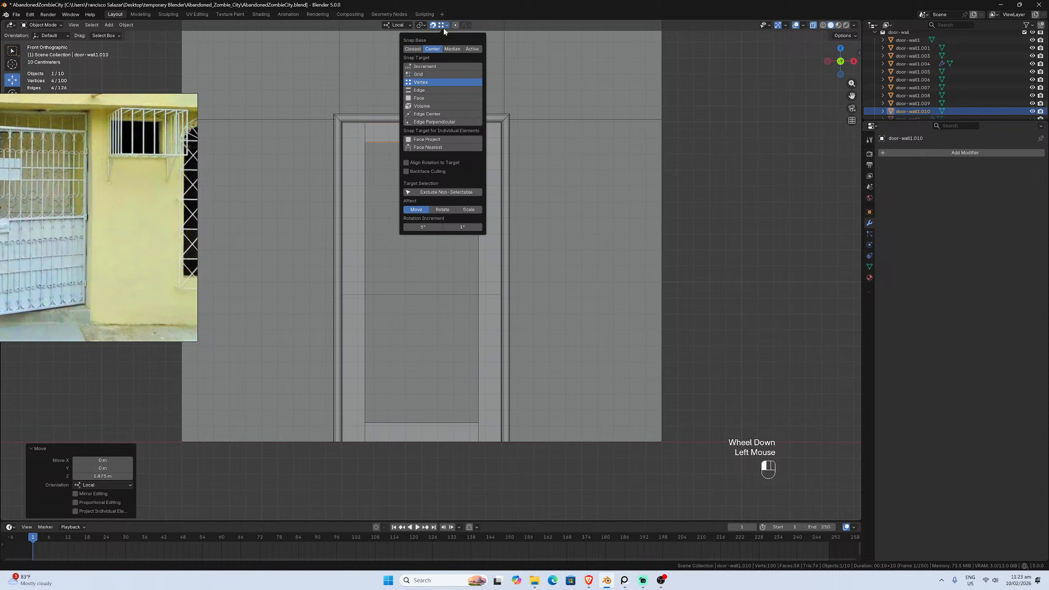
key(shift+d)
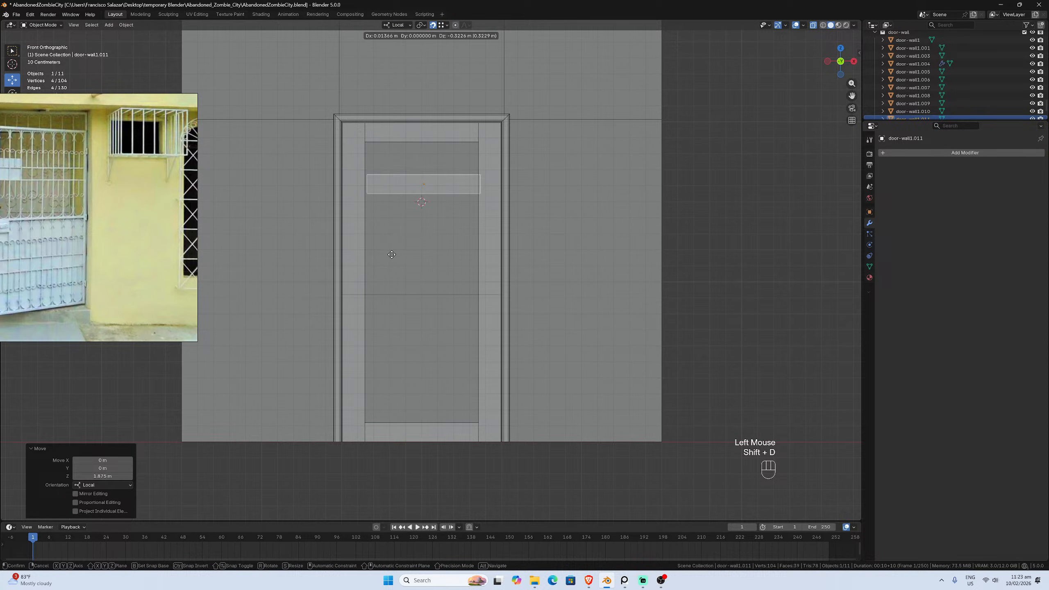
key(Escape)
key(g)
key(z)
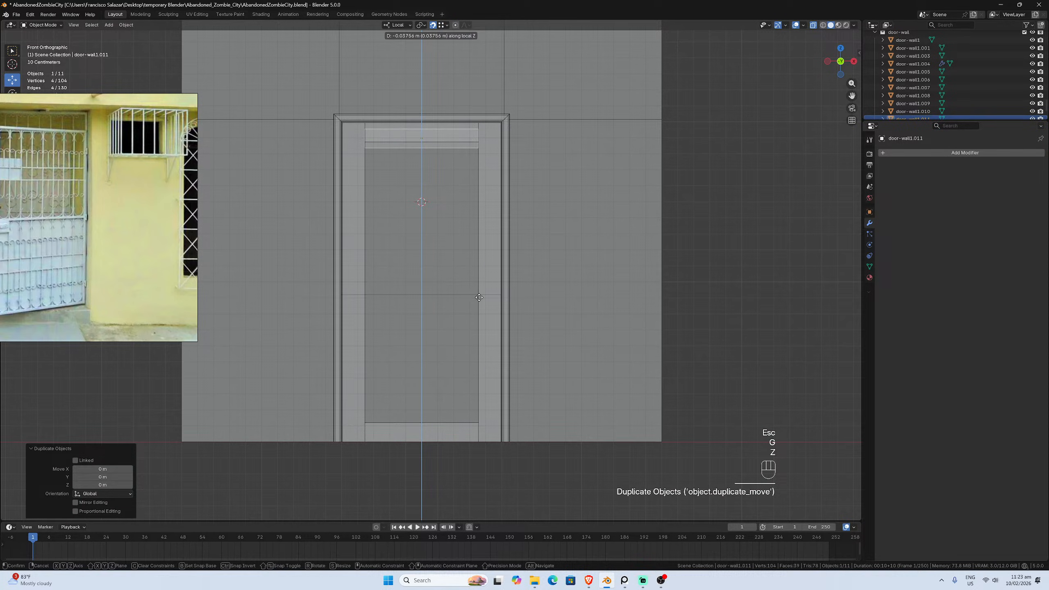
click(500, 296)
scroll(450, 290, down, 1)
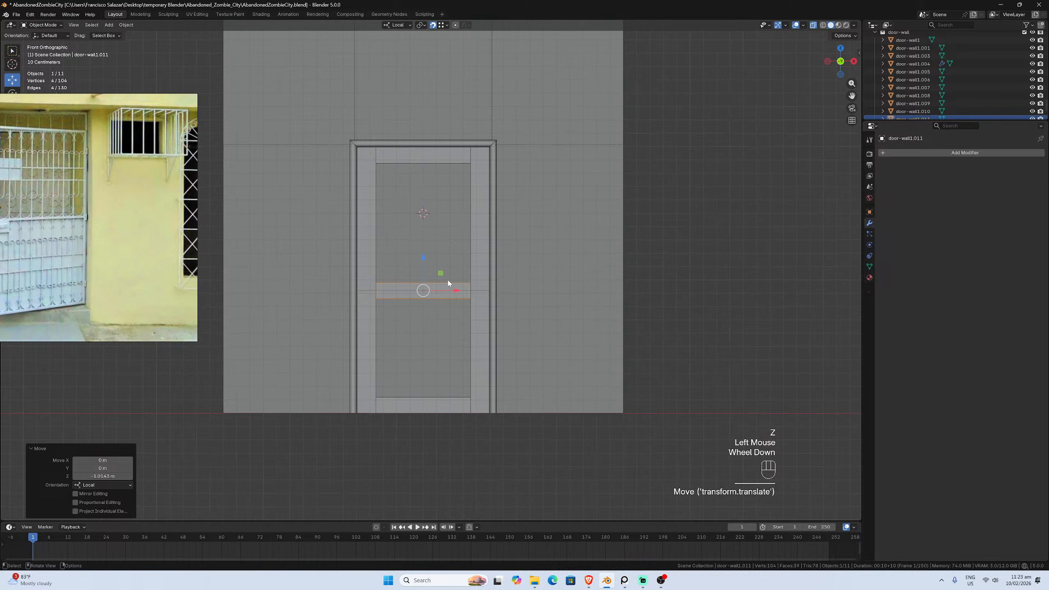
scroll(450, 285, up, 1)
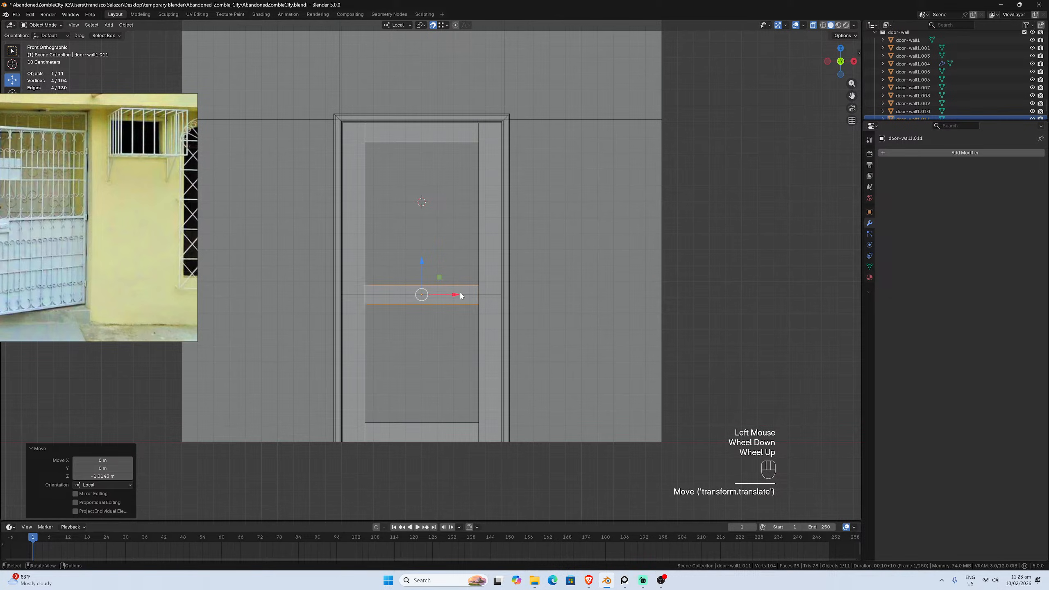
Hide the full panel door-wall1.007 behind the door's strips
middle_drag(460, 295, 439, 337)
key(grave)
scroll(448, 304, down, 1)
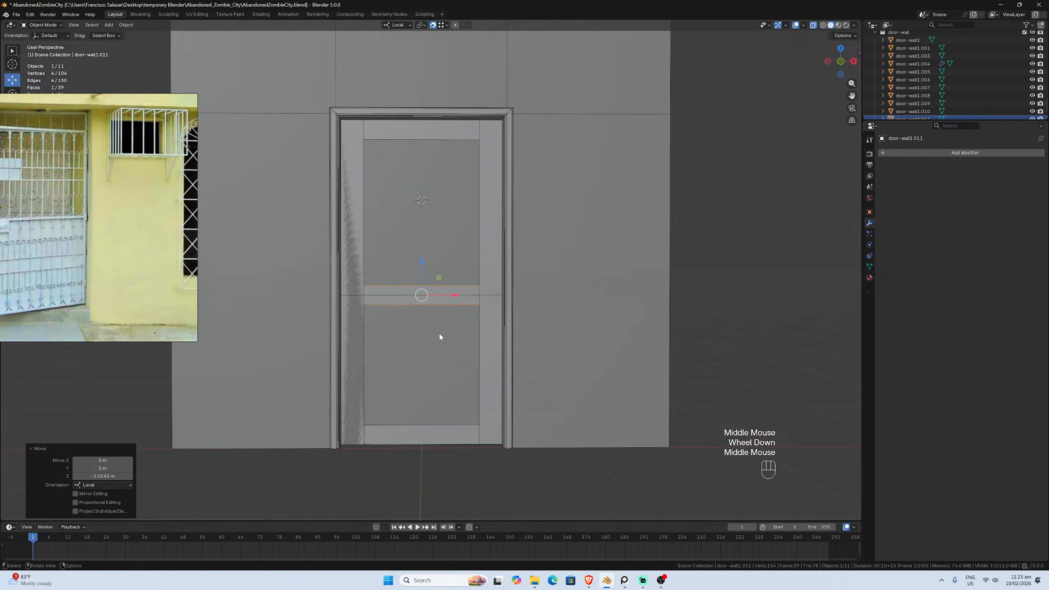
click(410, 432)
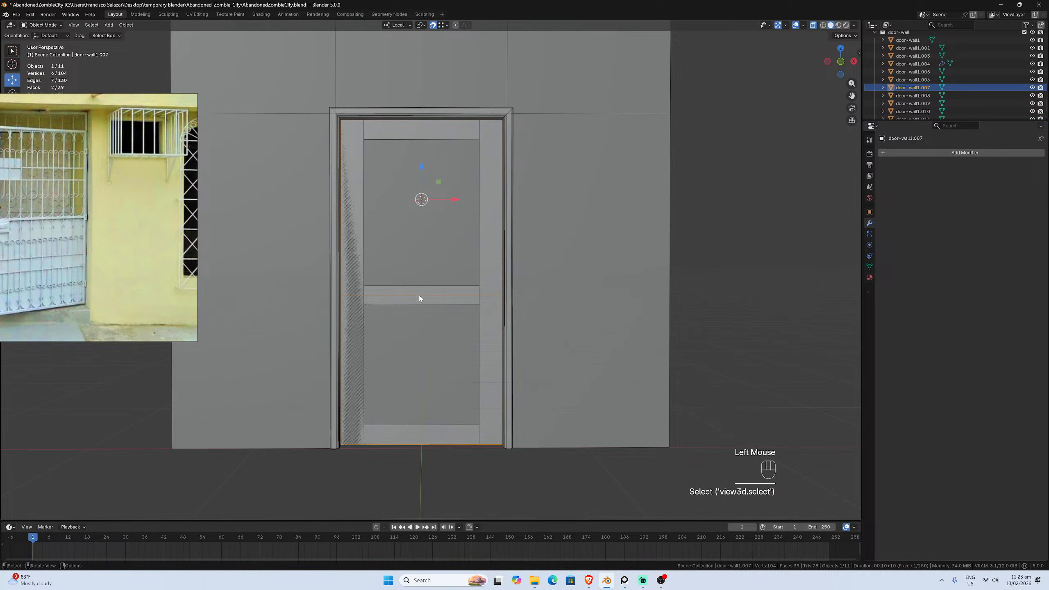
click(1032, 88)
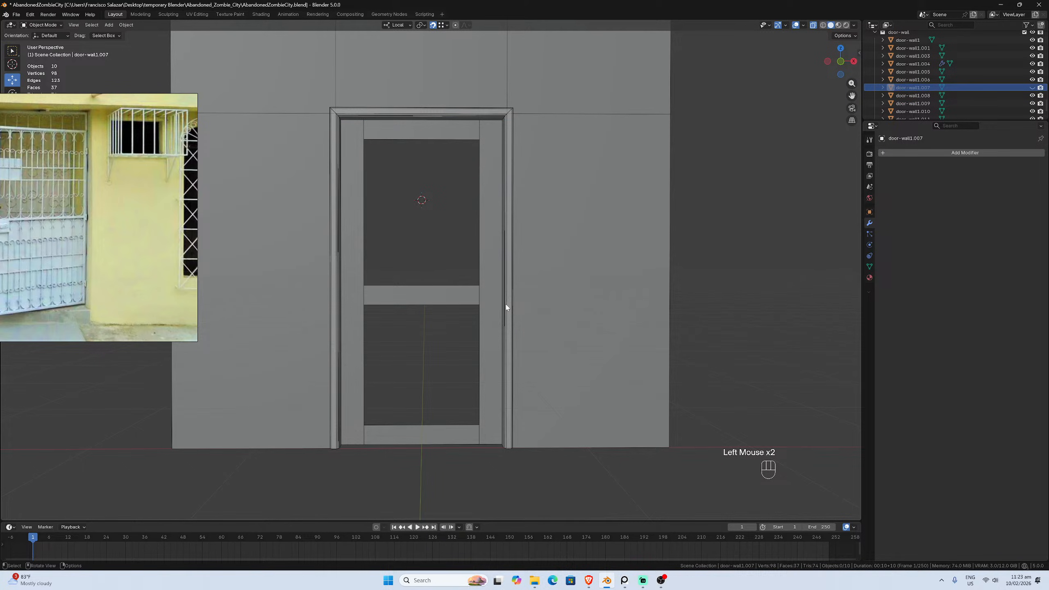
key(KP_1)
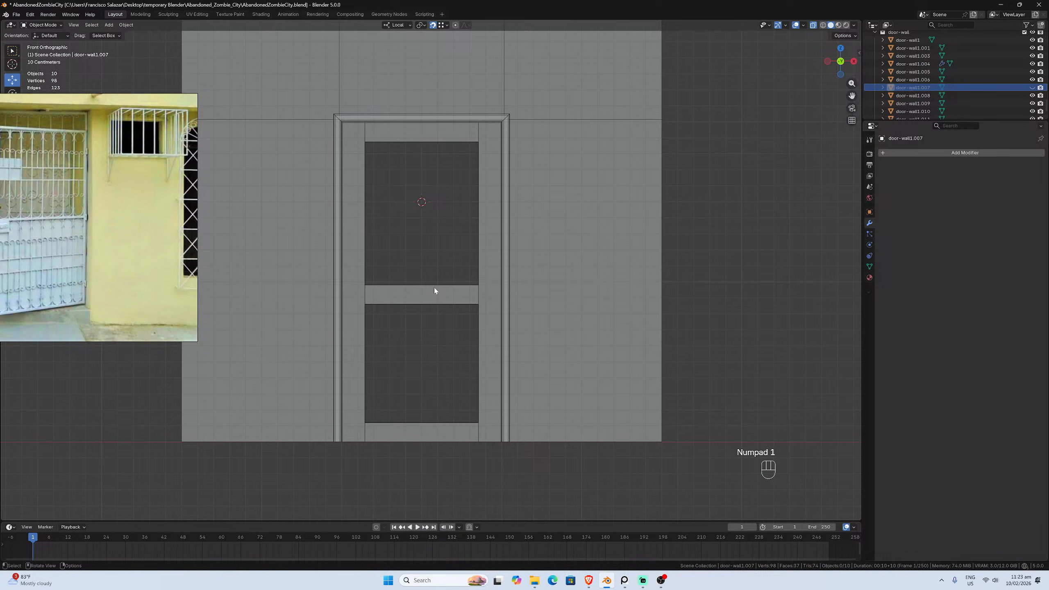
scroll(429, 275, down, 1)
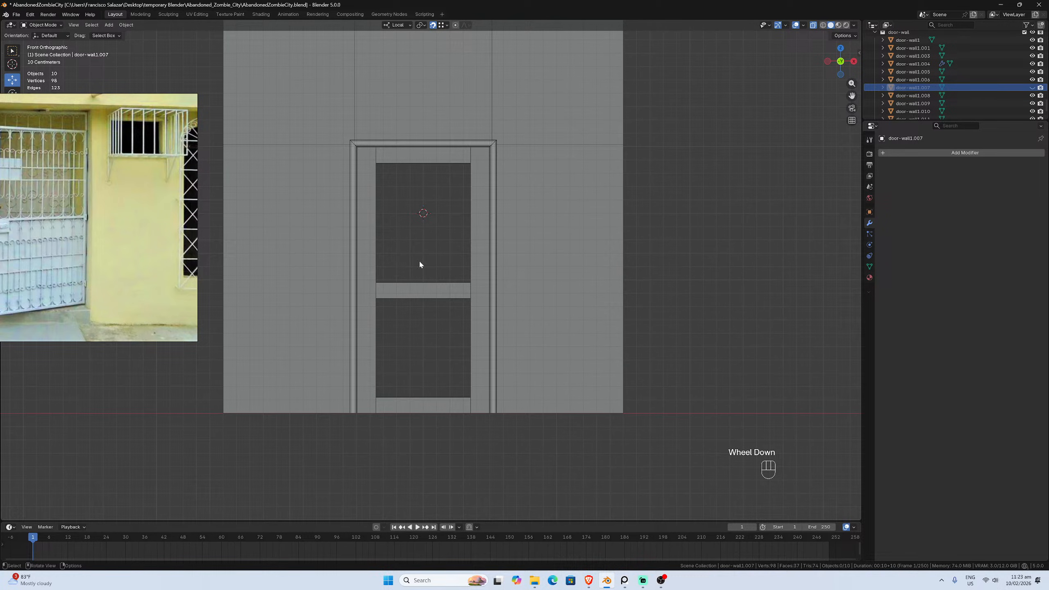
Examine the doors in the house photos on the reference image board, moving the board clear of the modelled door
right_drag(85, 241, 254, 269)
scroll(212, 266, down, 6)
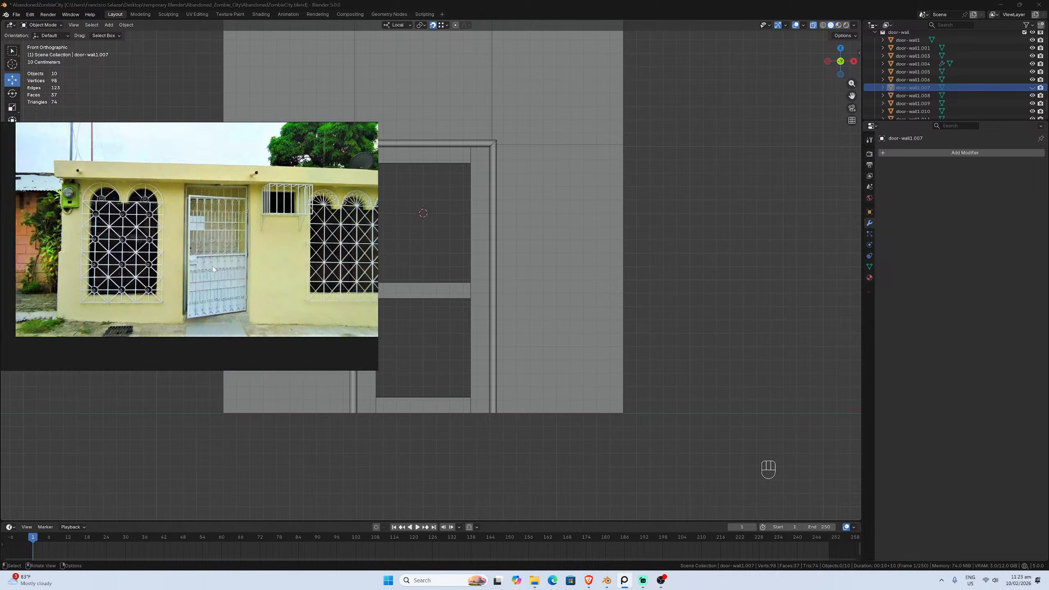
scroll(205, 265, down, 8)
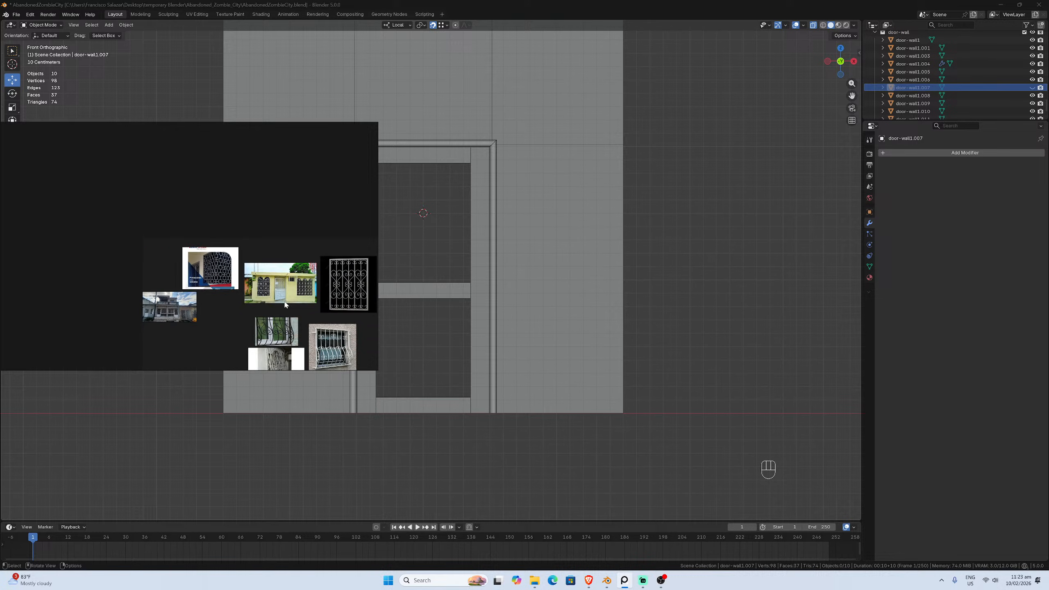
scroll(289, 269, up, 2)
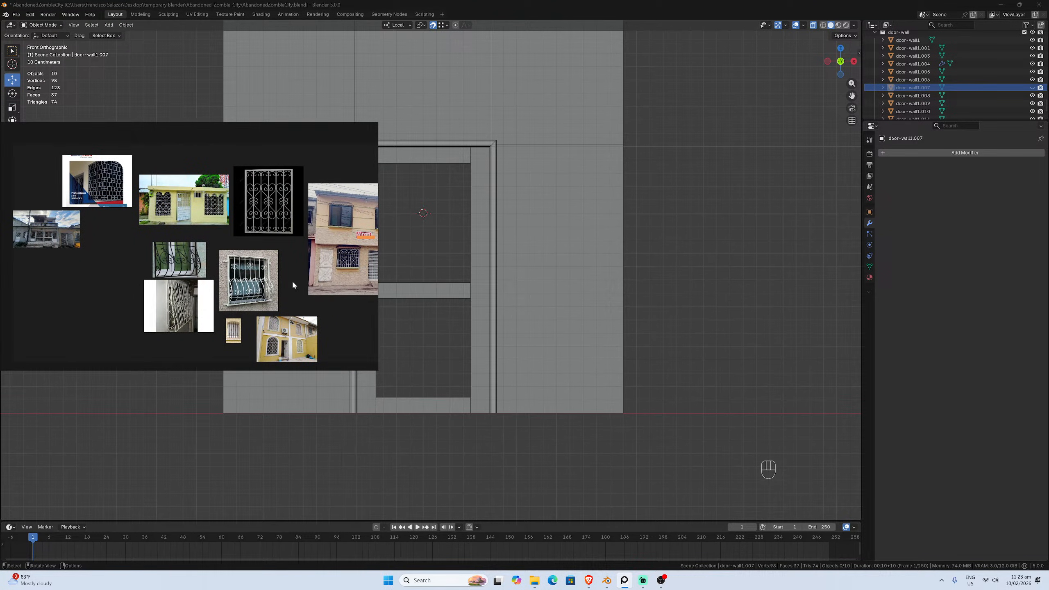
scroll(293, 285, up, 3)
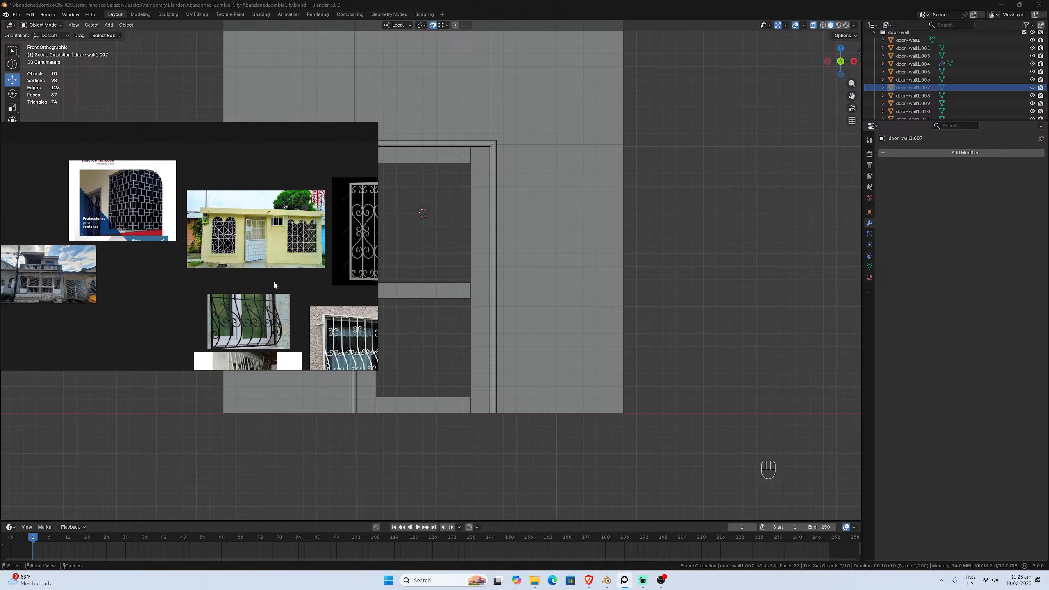
drag(312, 288, 208, 268)
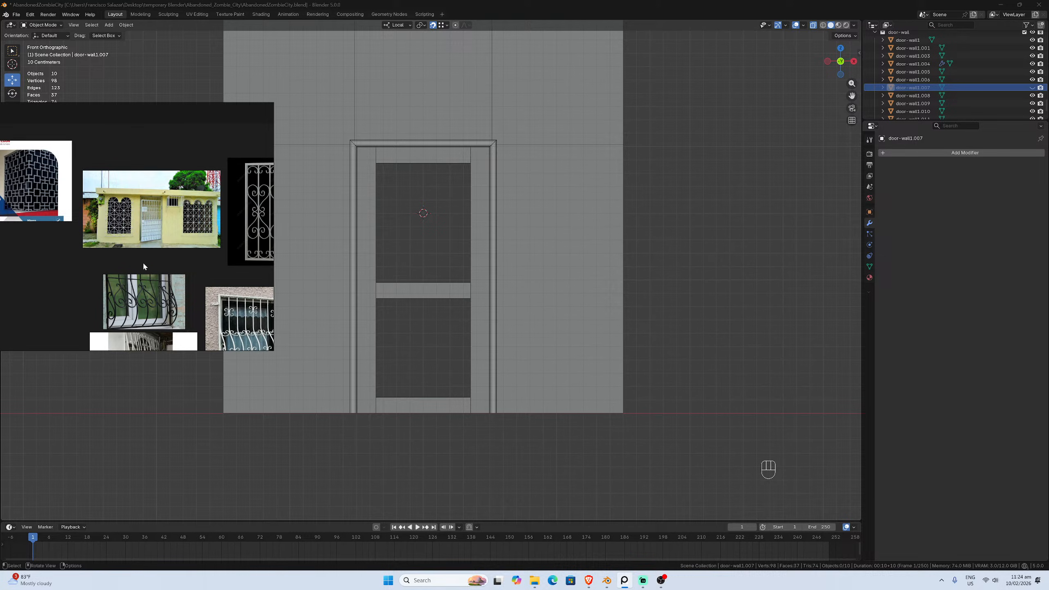
scroll(140, 266, down, 2)
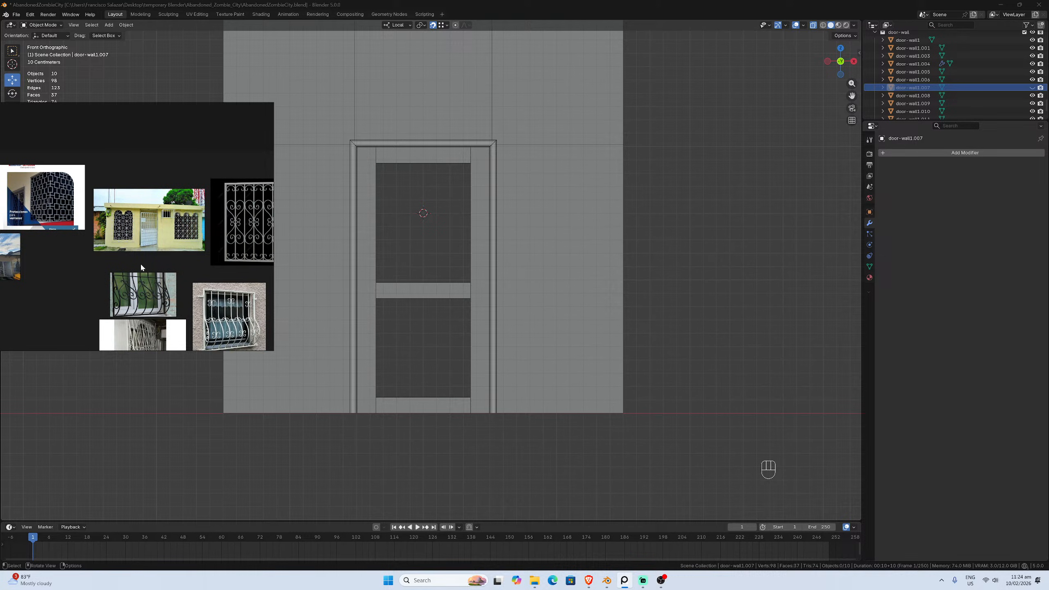
middle_drag(234, 283, 141, 282)
scroll(128, 276, down, 1)
scroll(143, 283, up, 5)
scroll(163, 291, up, 2)
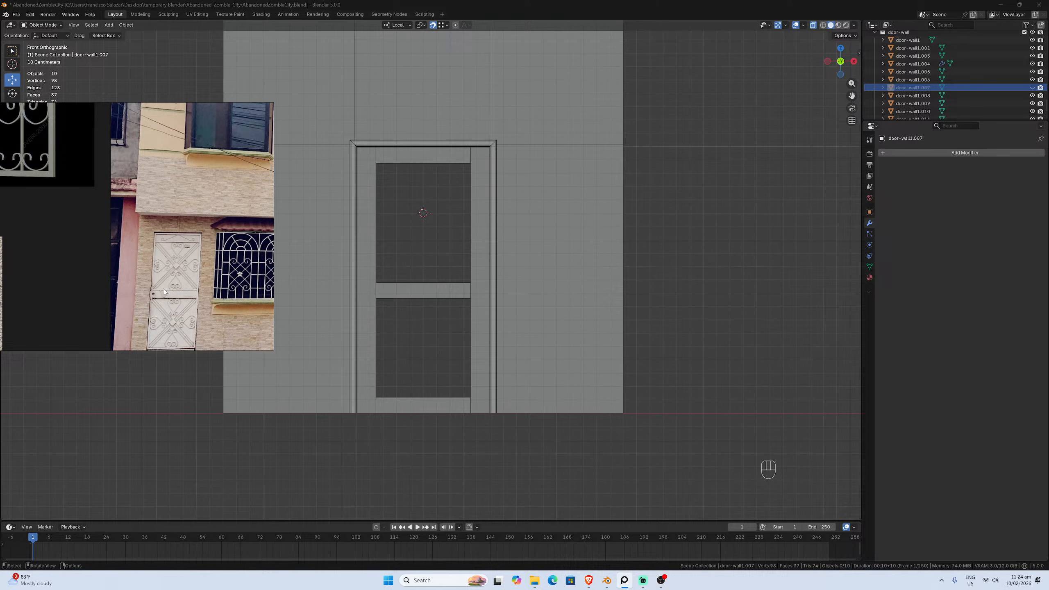
scroll(163, 292, down, 4)
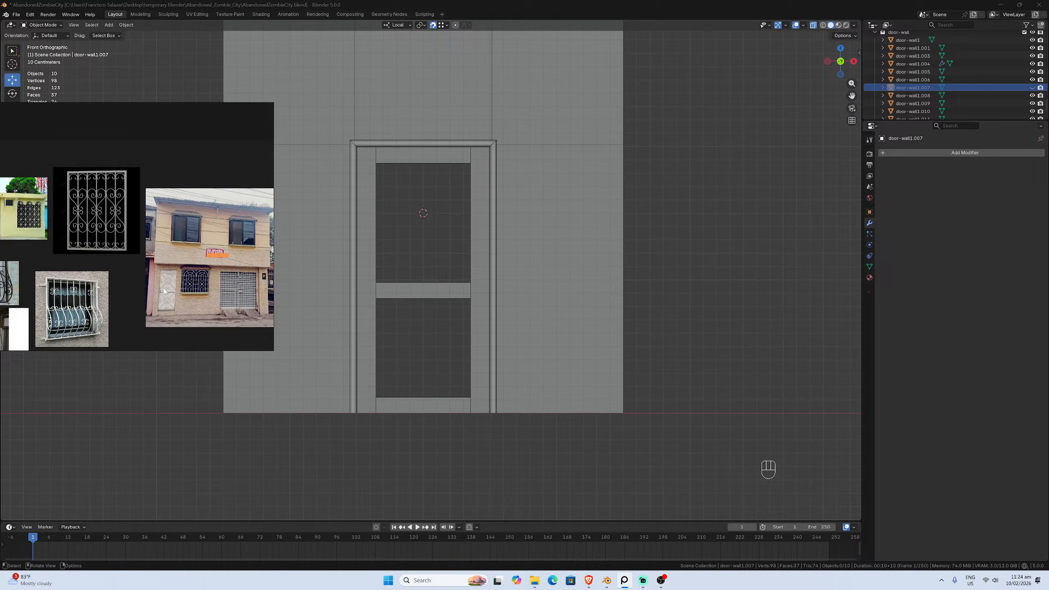
Browse the references/houses-middle class folder and examine the entrance door in the photo of the single-storey house with barred windows
scroll(165, 288, up, 3)
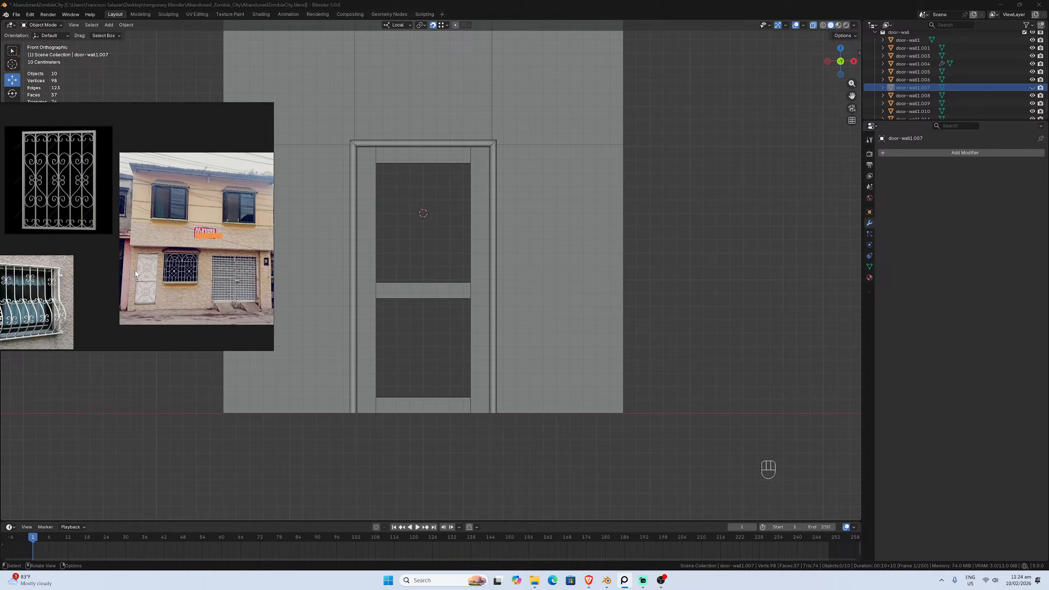
click(534, 580)
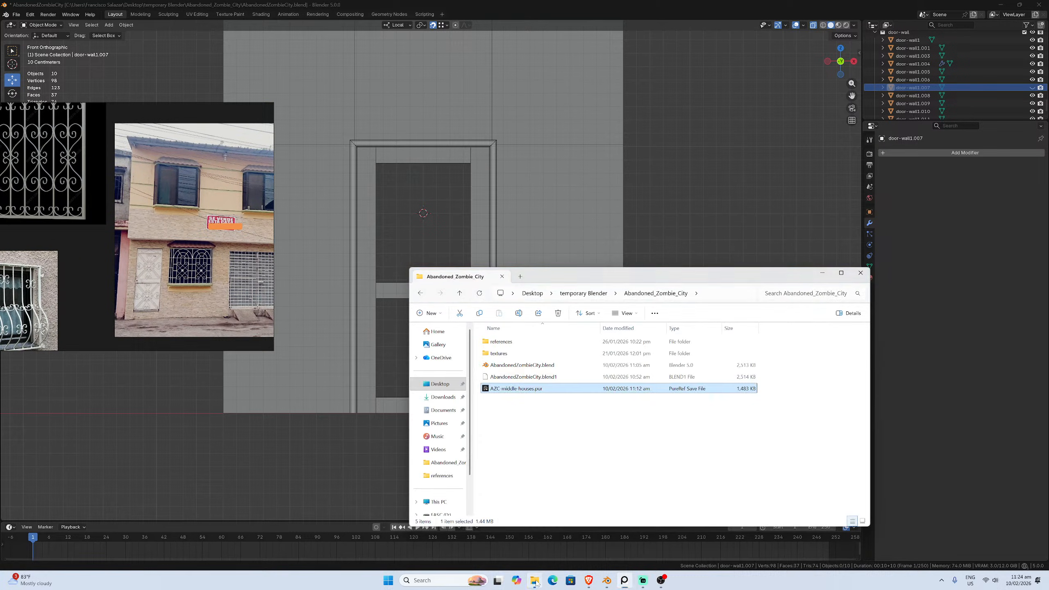
double_click(501, 341)
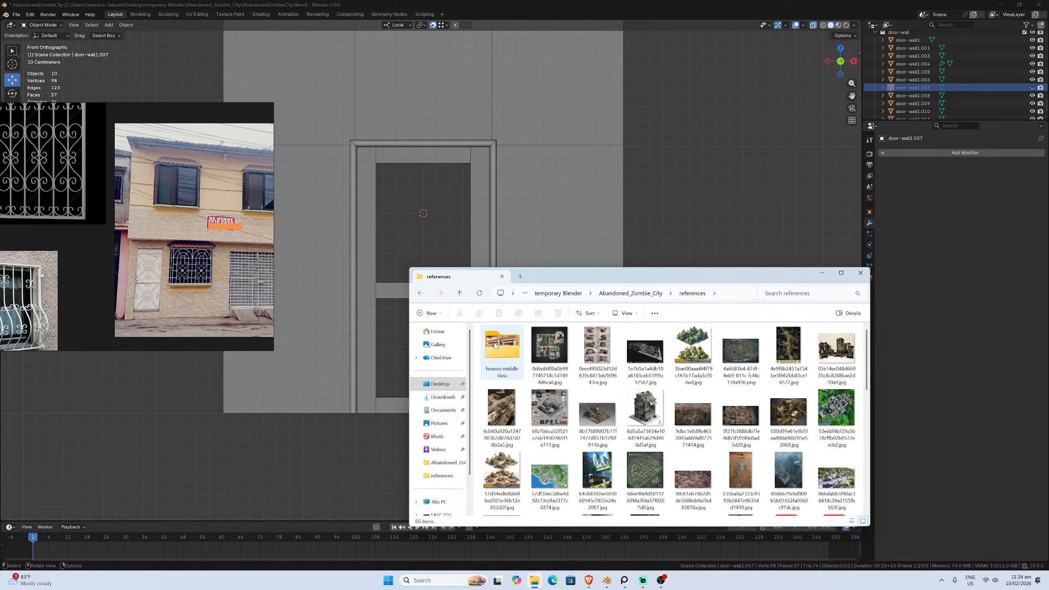
double_click(502, 345)
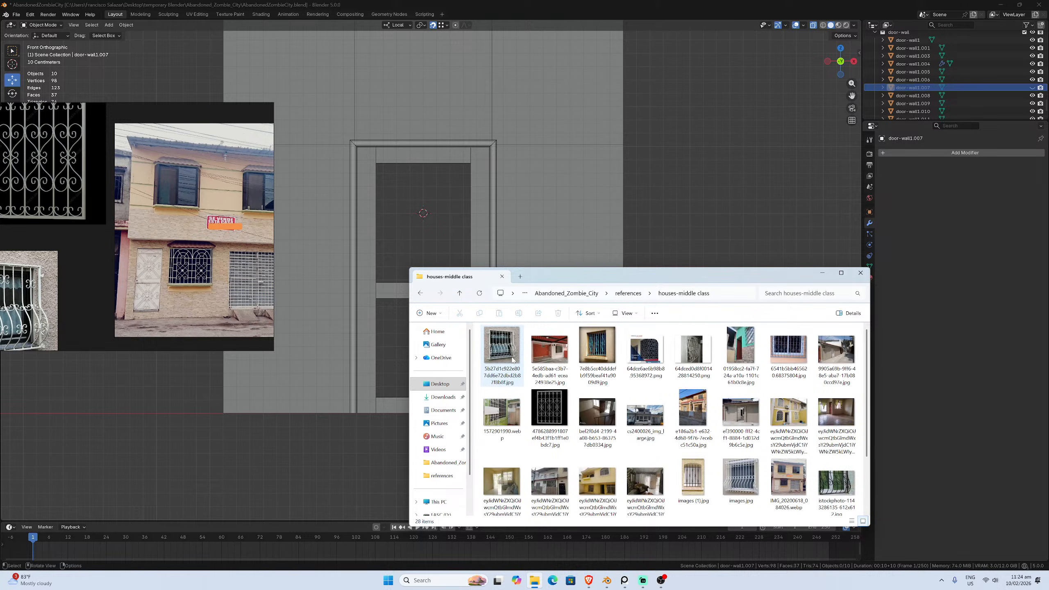
scroll(693, 440, down, 2)
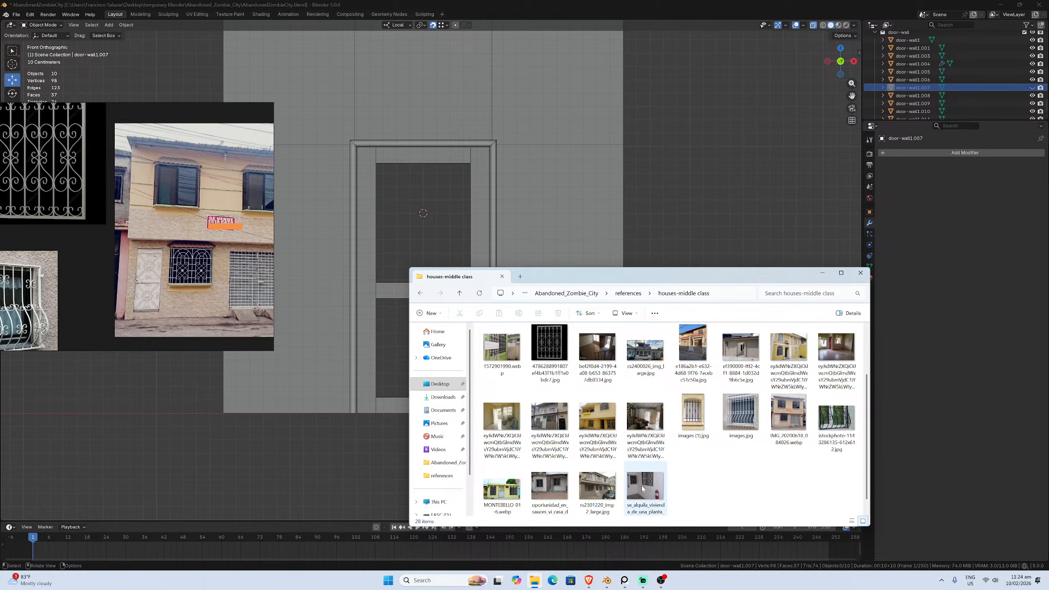
double_click(554, 493)
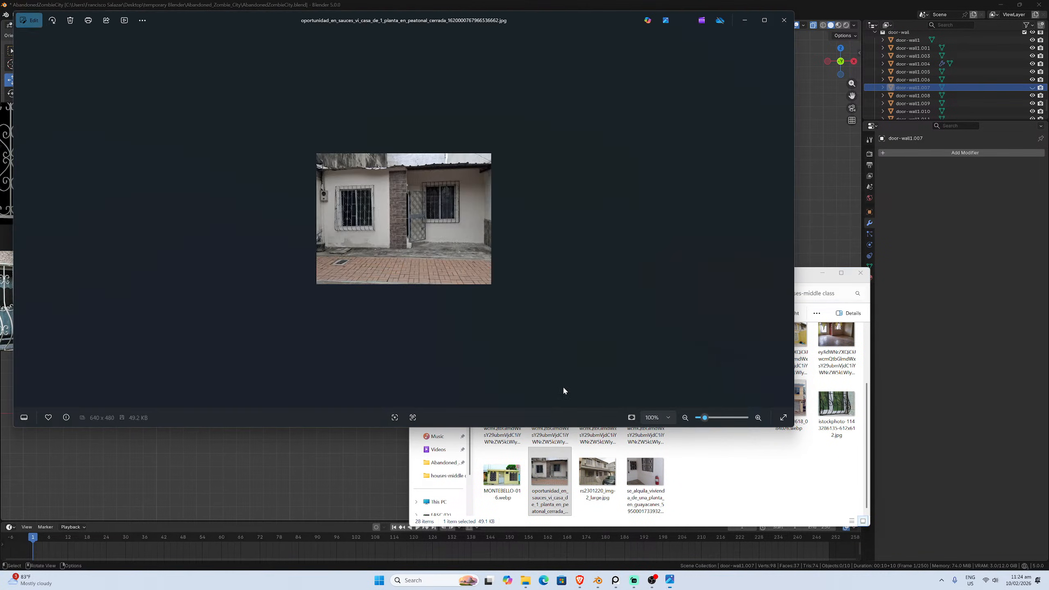
scroll(573, 246, up, 1)
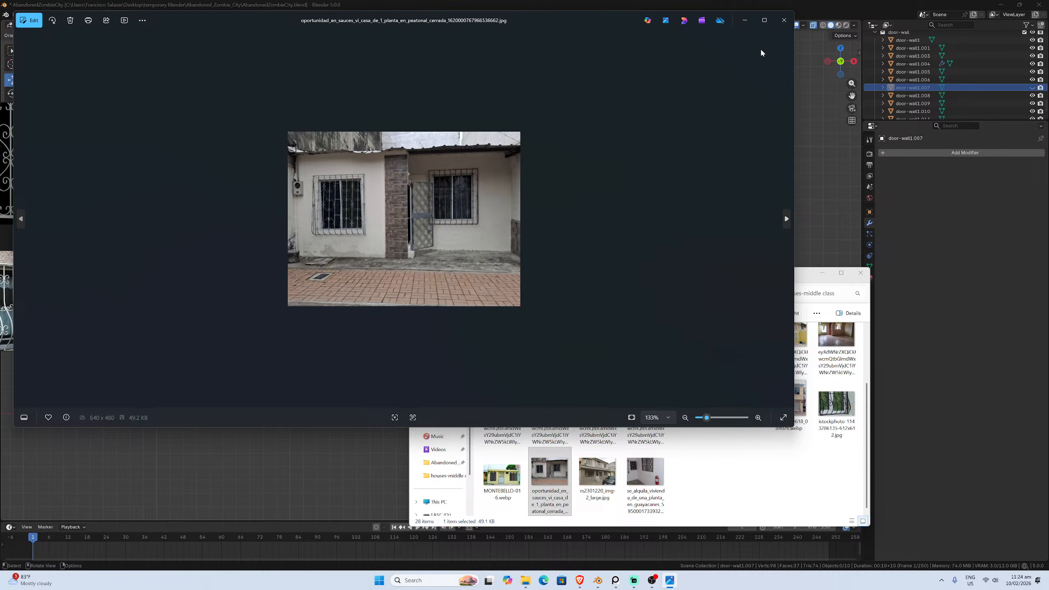
click(784, 19)
scroll(695, 400, up, 2)
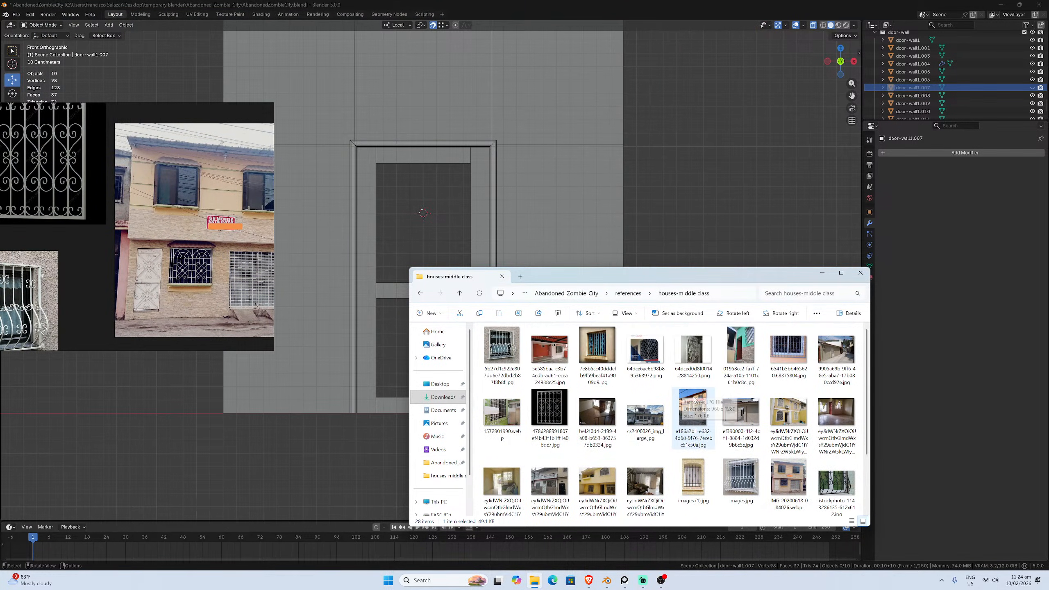
double_click(836, 357)
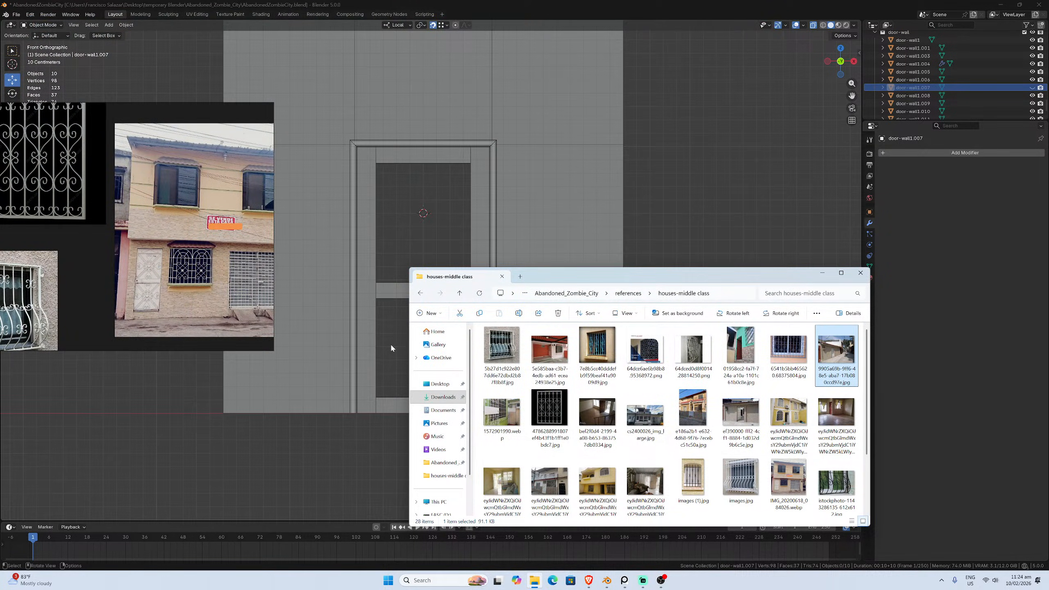
click(380, 323)
click(371, 336)
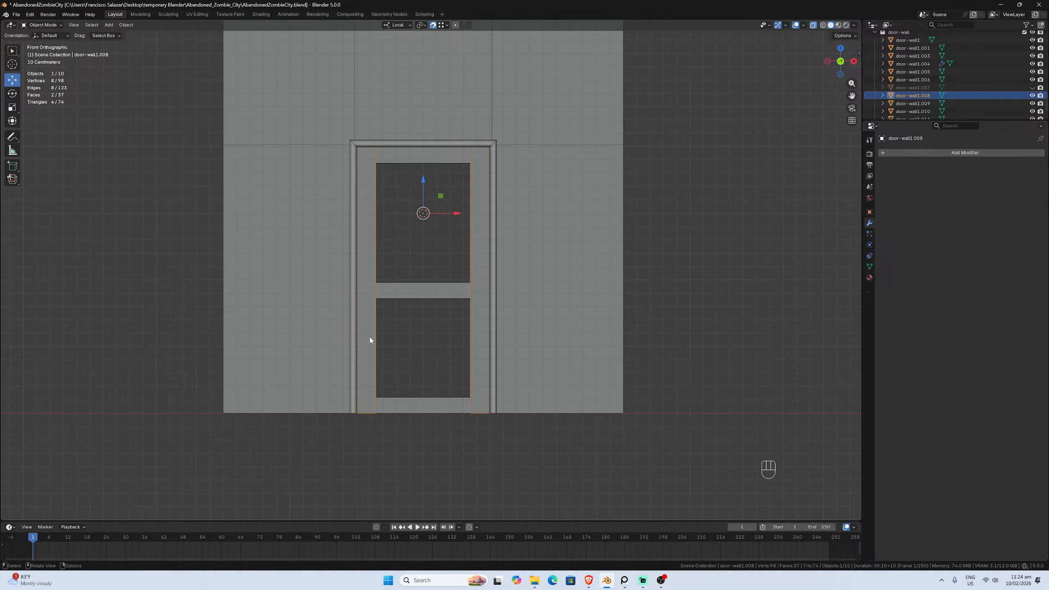
Examine the red metal door on the green house and the red panelled door in the interior photo from the houses-middle class folder
click(534, 580)
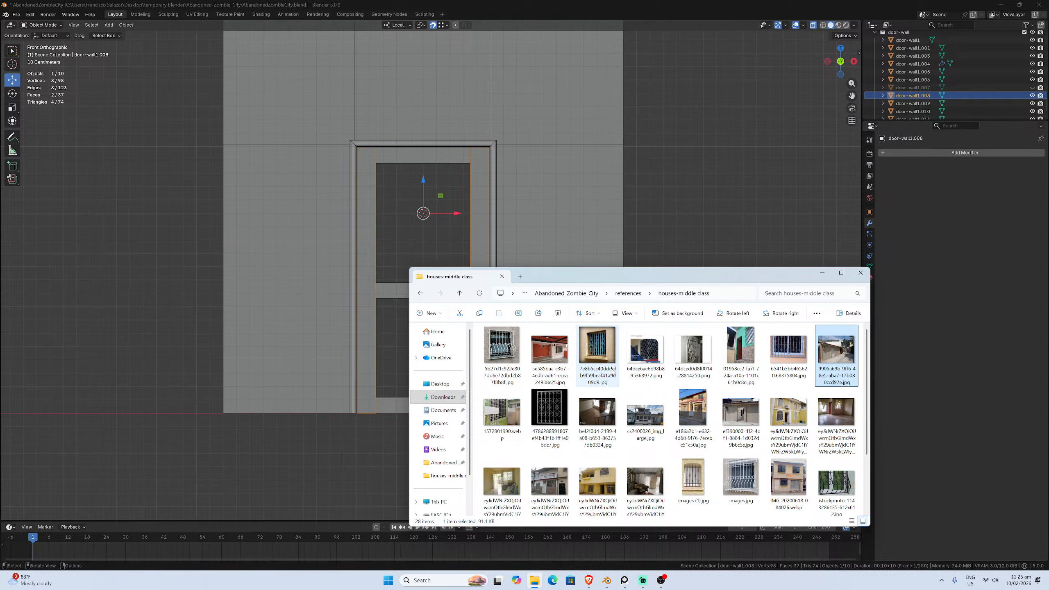
double_click(743, 351)
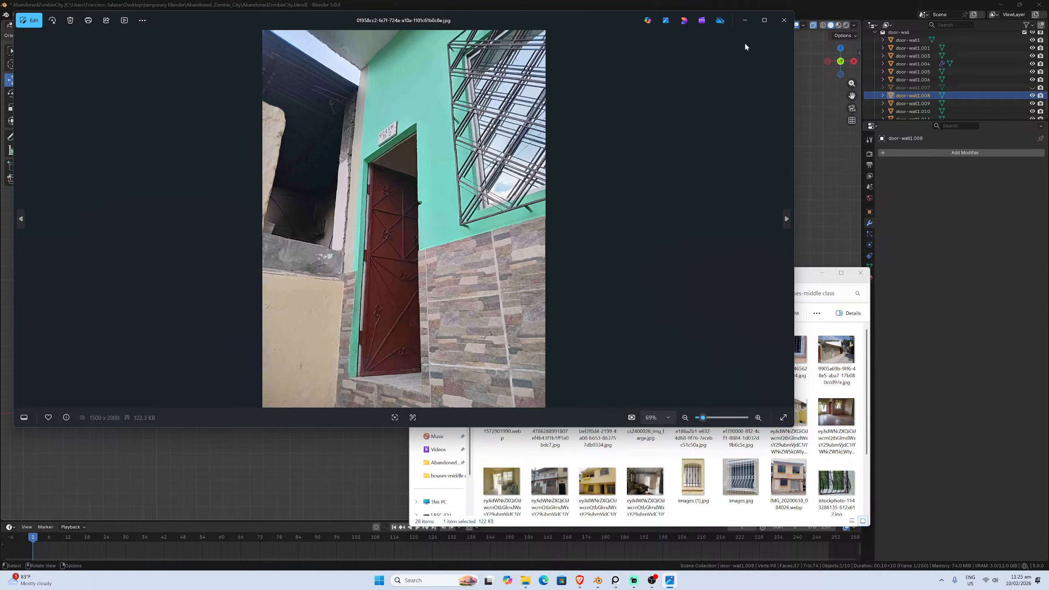
click(783, 20)
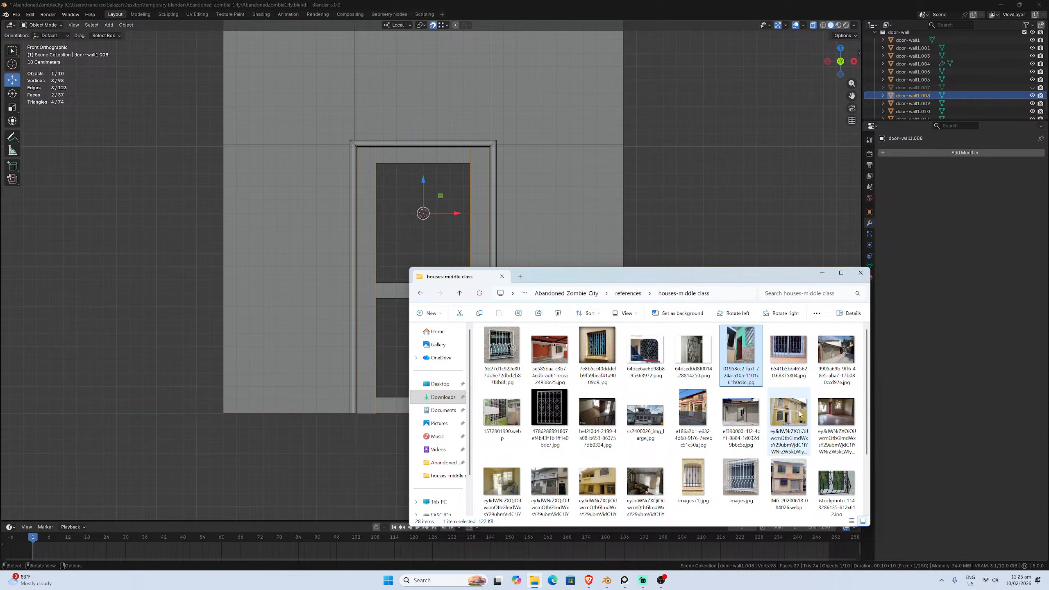
double_click(835, 413)
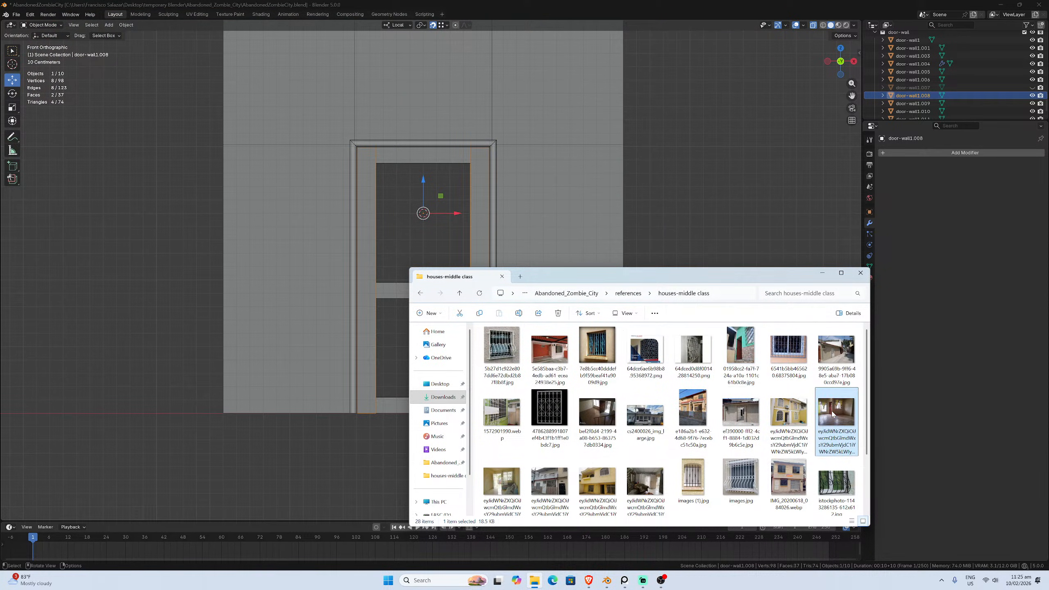
scroll(404, 203, up, 4)
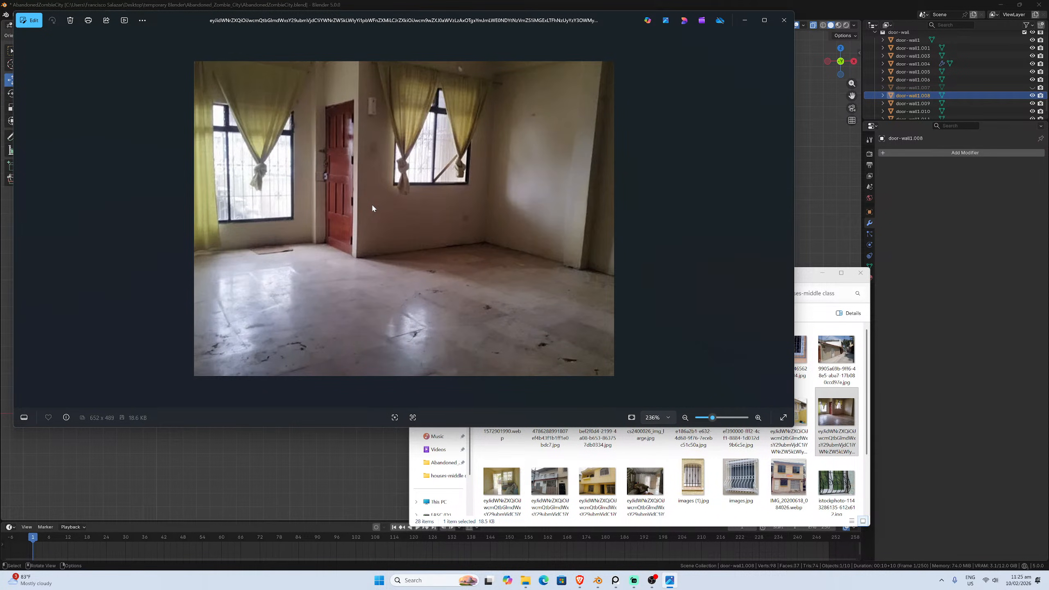
click(784, 19)
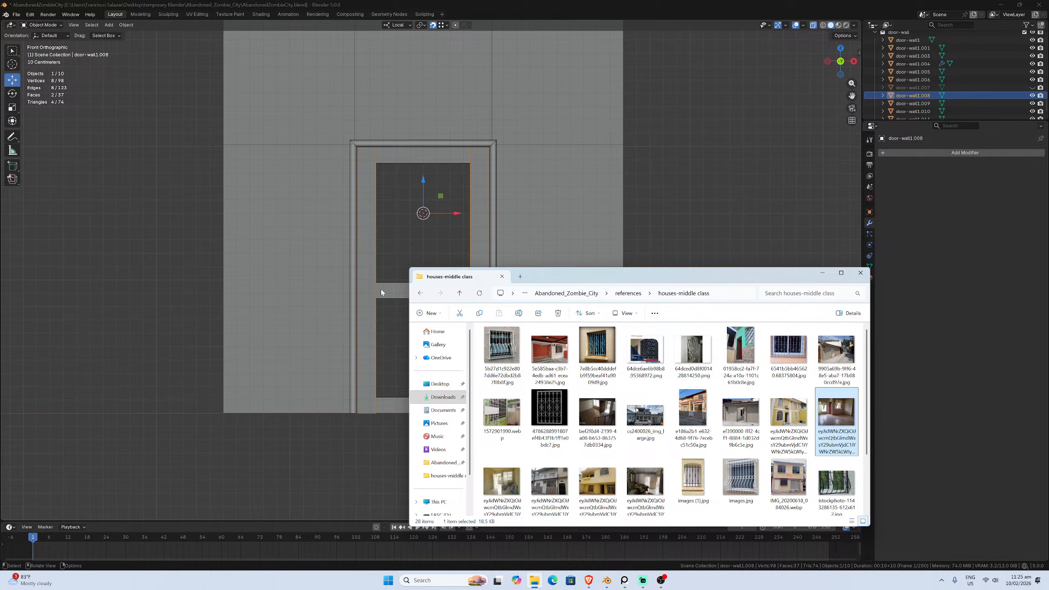
Duplicate the door's middle strip and move the copy about 0.598 m down along Z, above the bottom strip
click(381, 292)
key(shift+d)
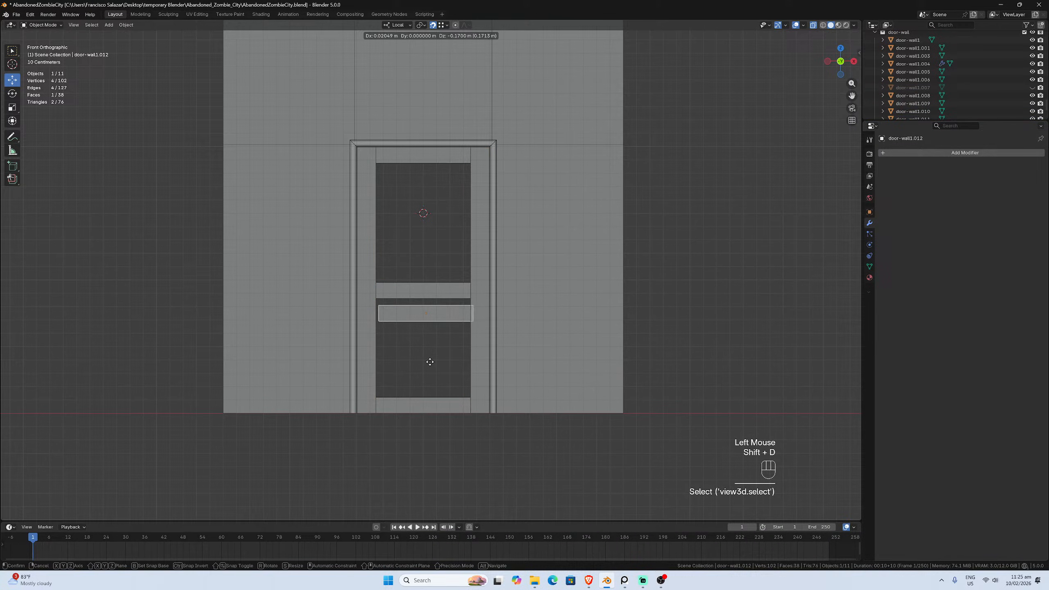
key(Escape)
key(g)
key(z)
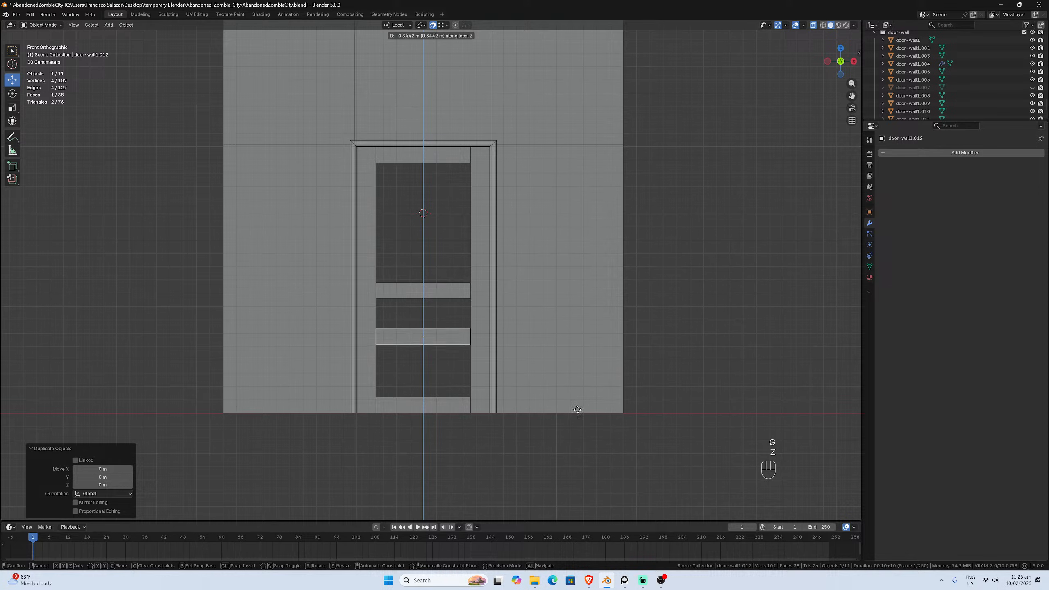
click(610, 441)
scroll(487, 376, up, 2)
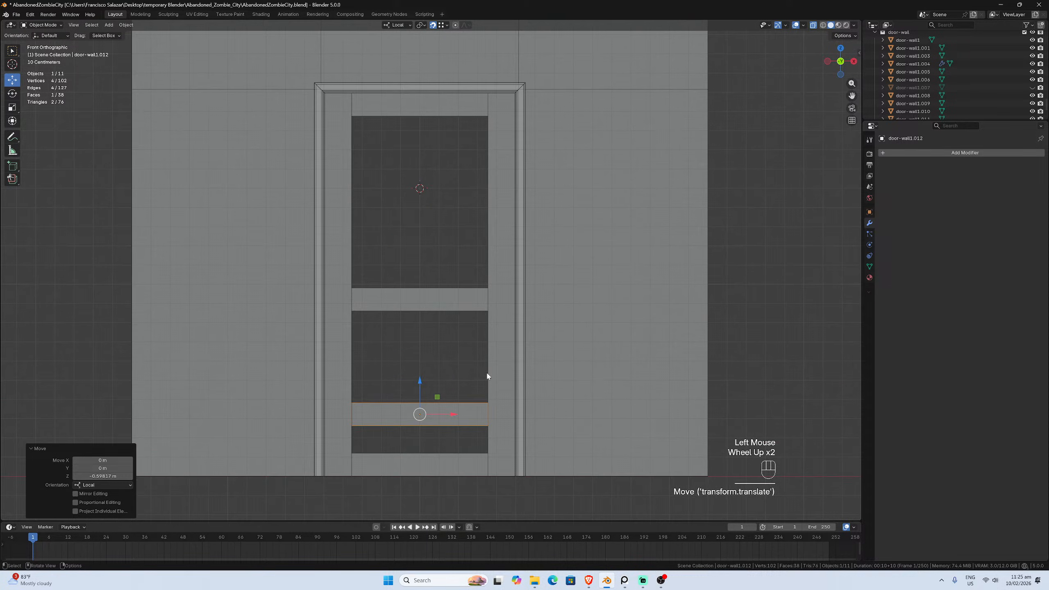
scroll(477, 363, down, 1)
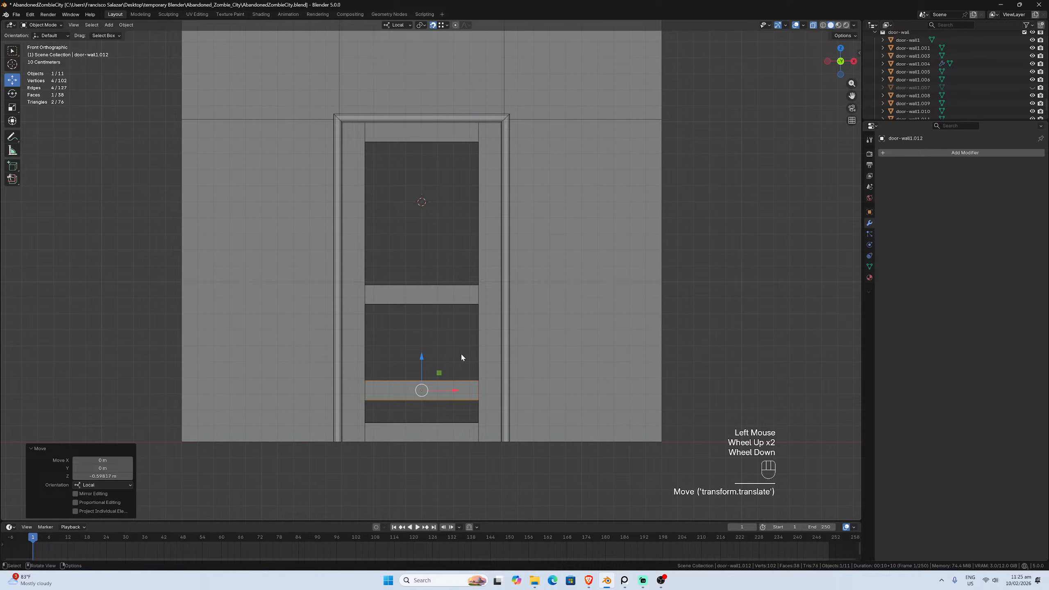
Duplicate the new lower strip in place and rotate the copy 90° so that it stands vertically
click(459, 389)
key(shift+d)
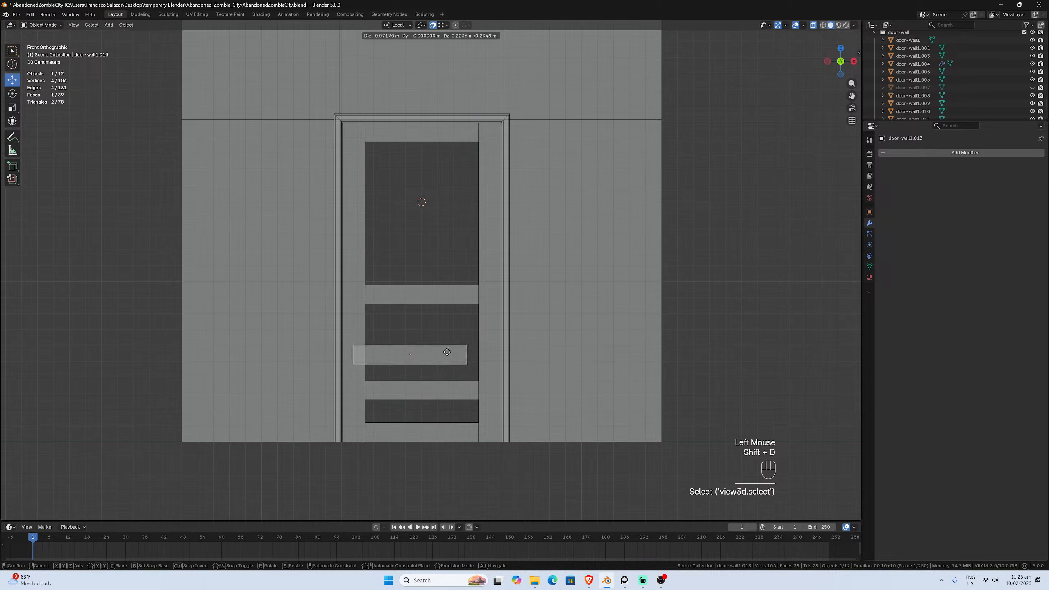
key(Escape)
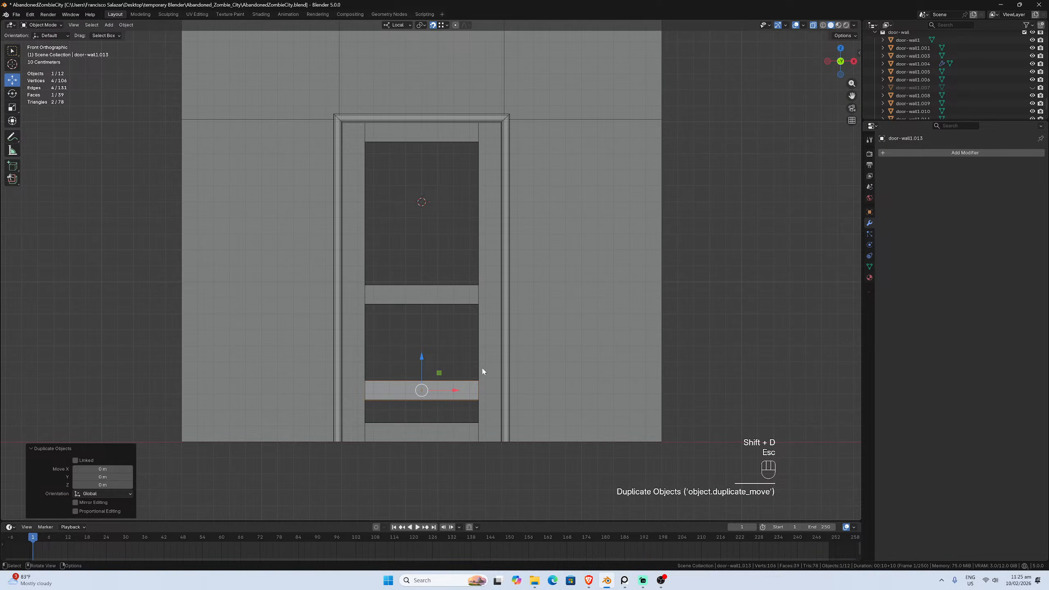
key(r)
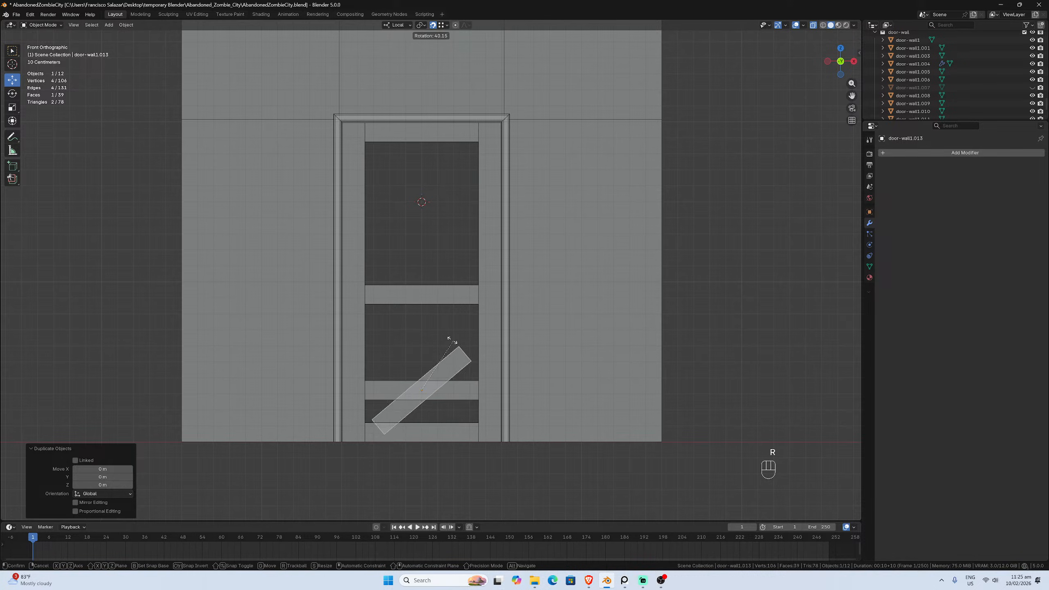
click(305, 425)
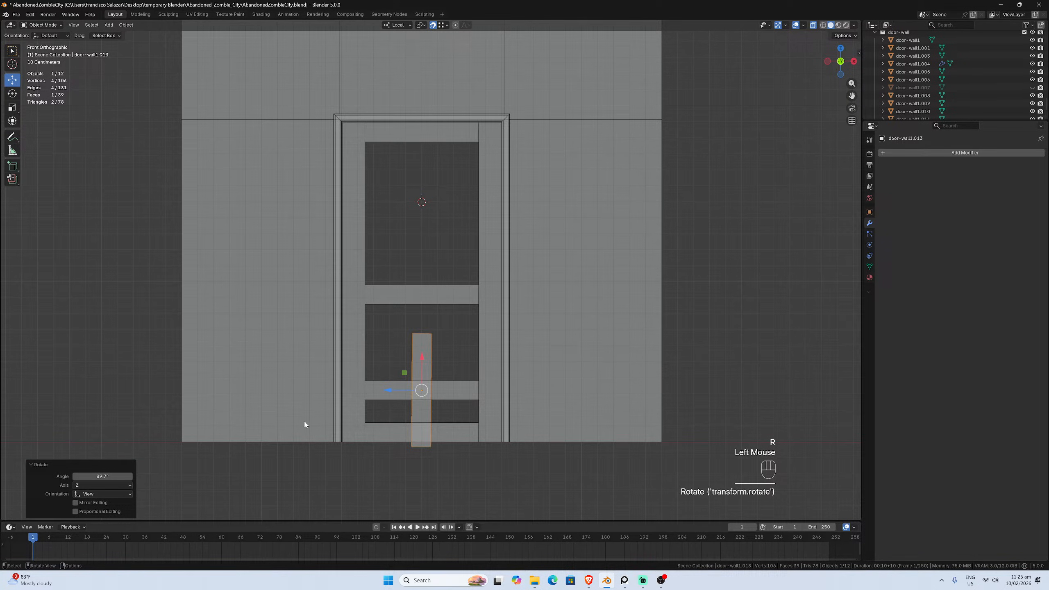
double_click(121, 476)
text(90)
key(Return)
click(443, 25)
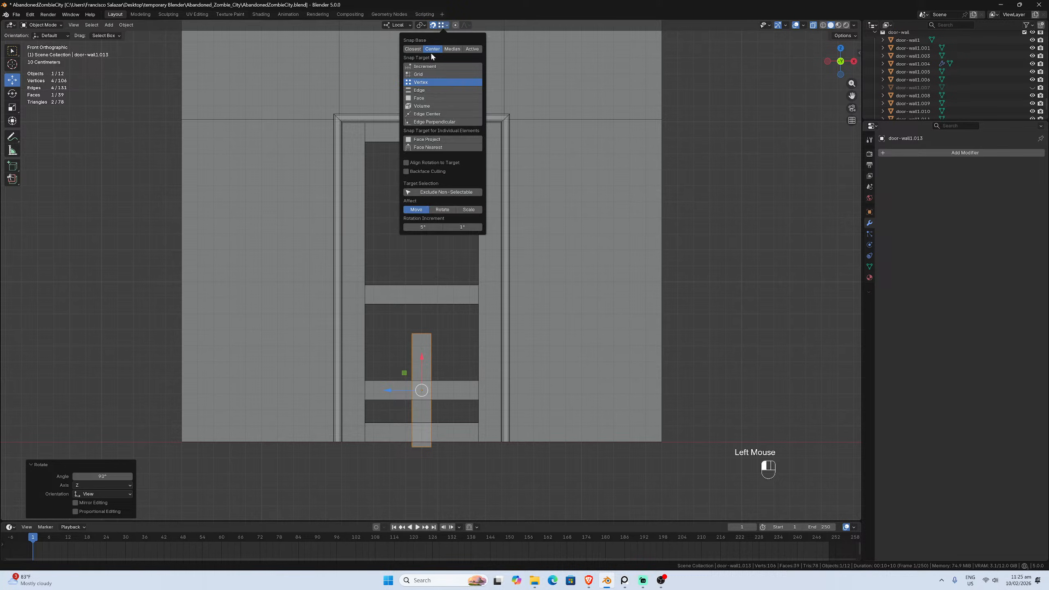
click(439, 27)
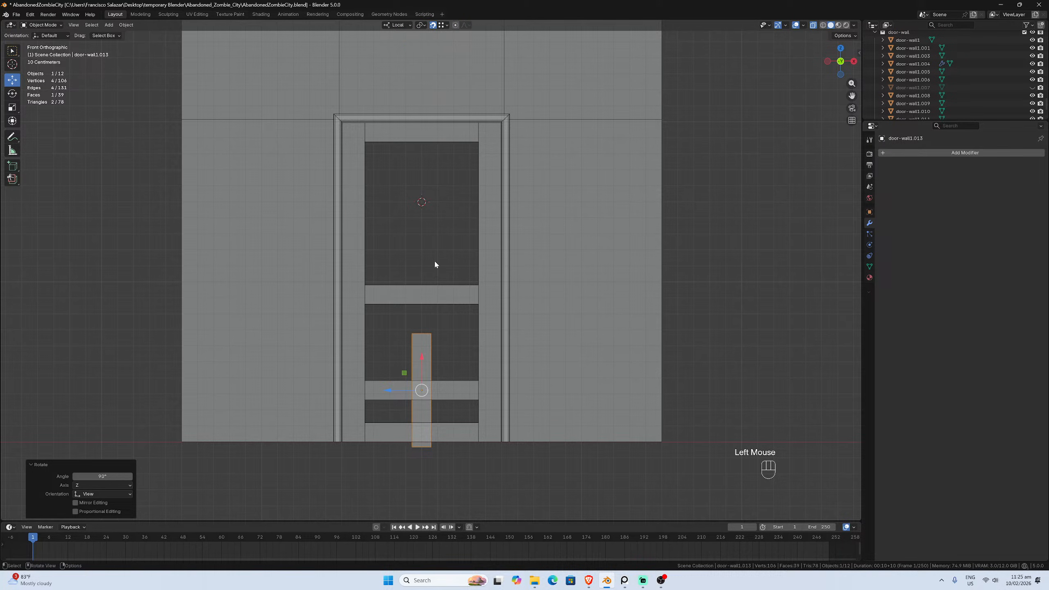
key(g)
key(z)
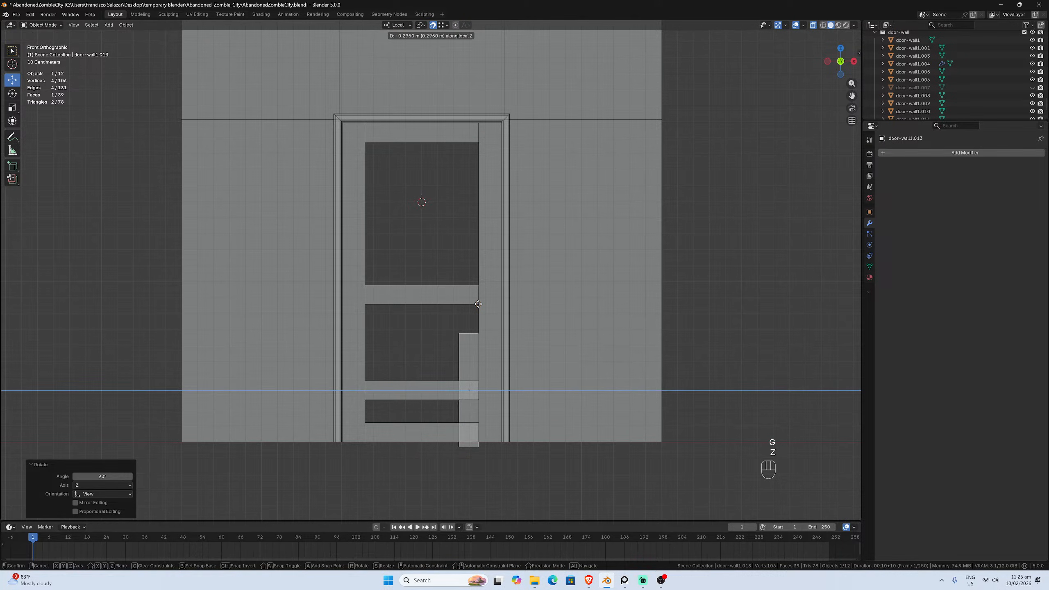
key(Escape)
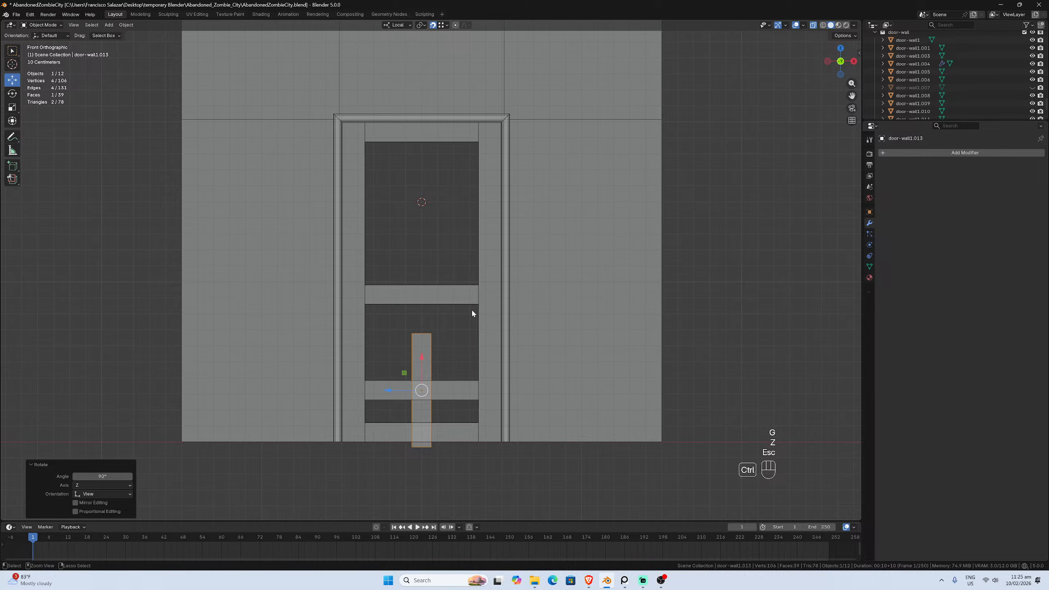
key(ctrl+a)
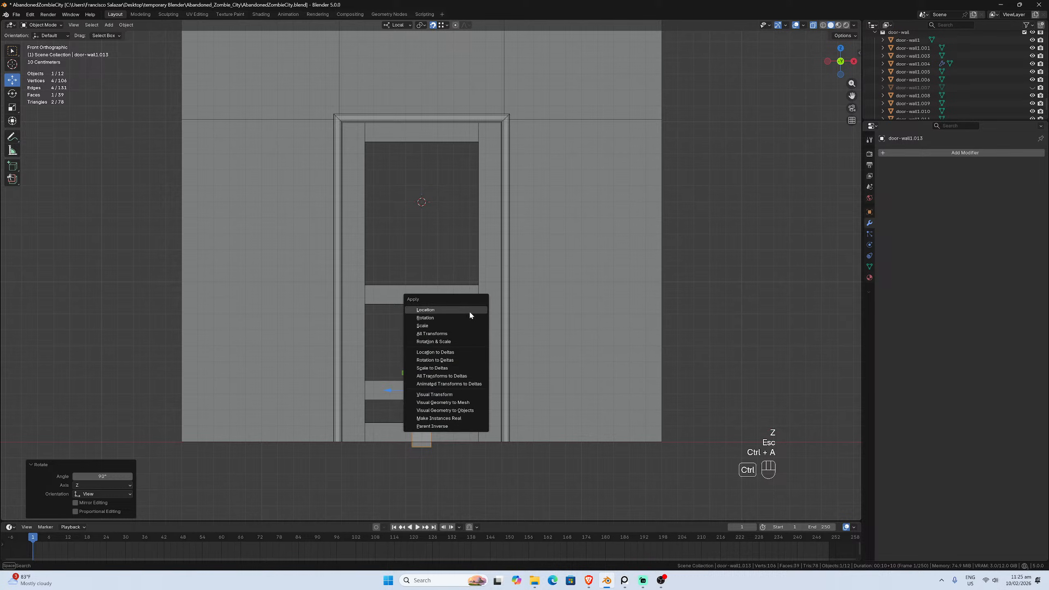
click(434, 310)
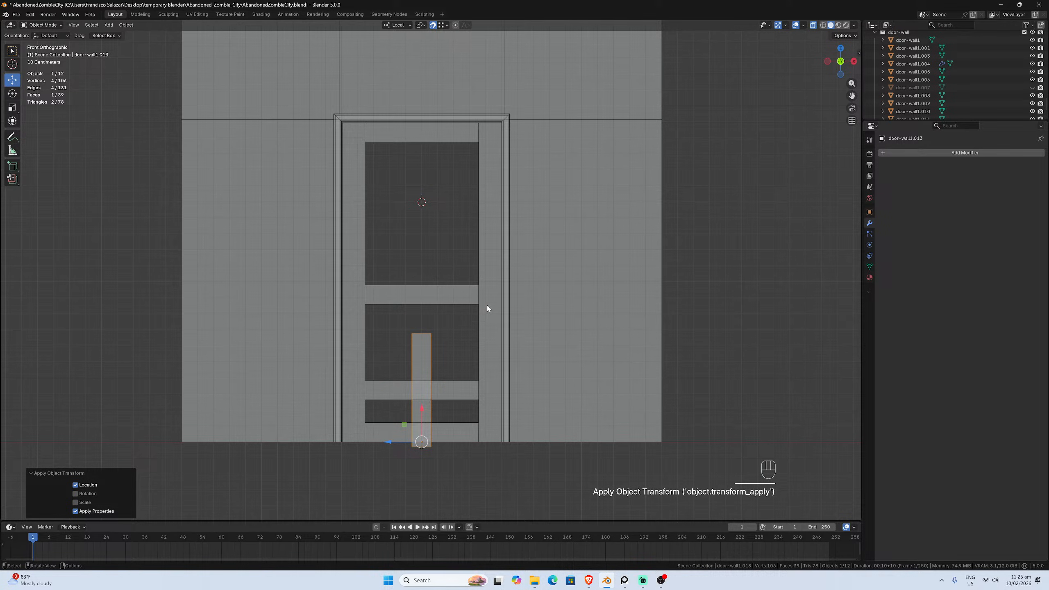
key(ctrl+z)
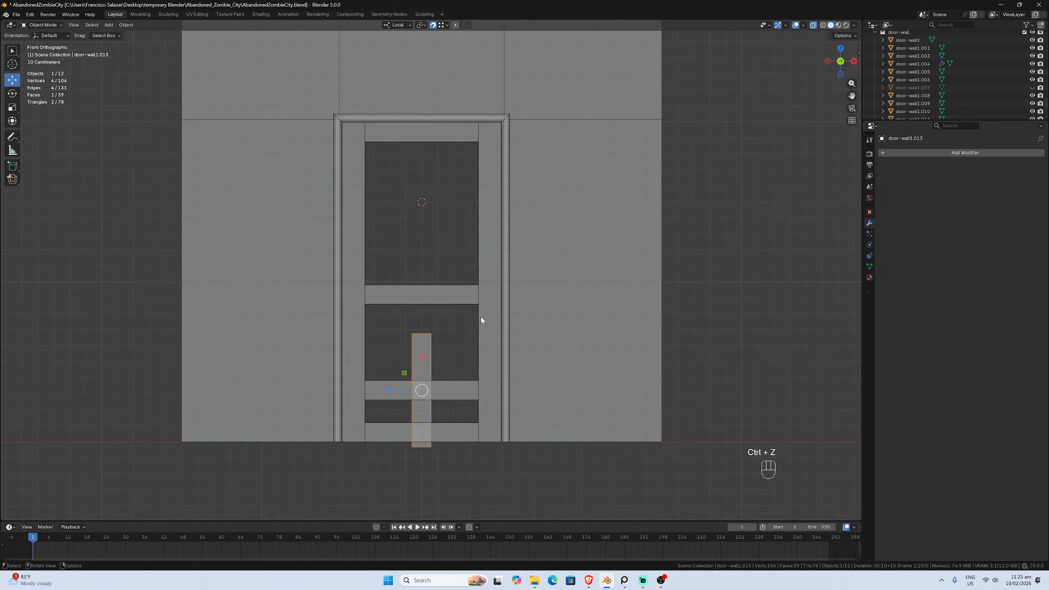
Apply the vertical strip's rotation and move it about 0.283 m up along Z until its top meets the middle strip's underside
key(ctrl+a)
click(476, 325)
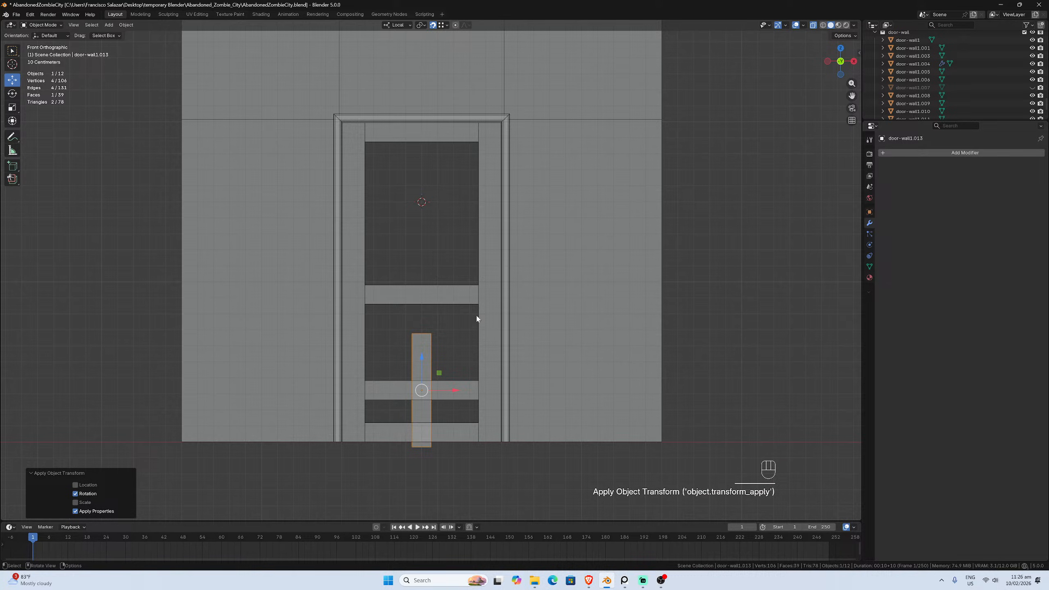
key(g)
key(z)
click(447, 344)
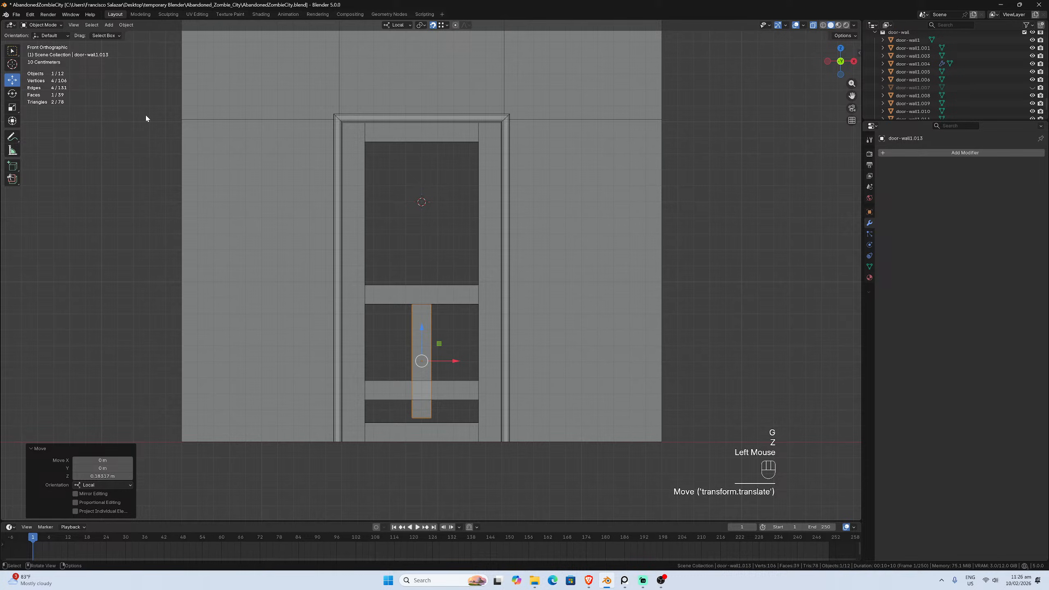
Shorten the vertical strip by moving its bottom edge up along Z to the top edge of the lower horizontal strip
key(Tab)
click(454, 388)
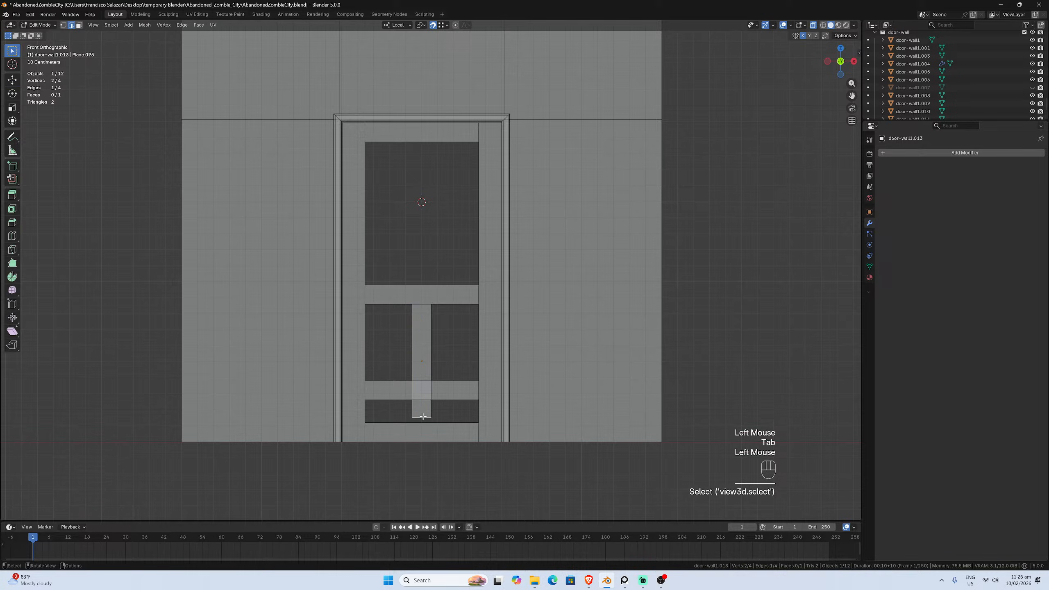
key(g)
key(z)
click(478, 381)
key(Tab)
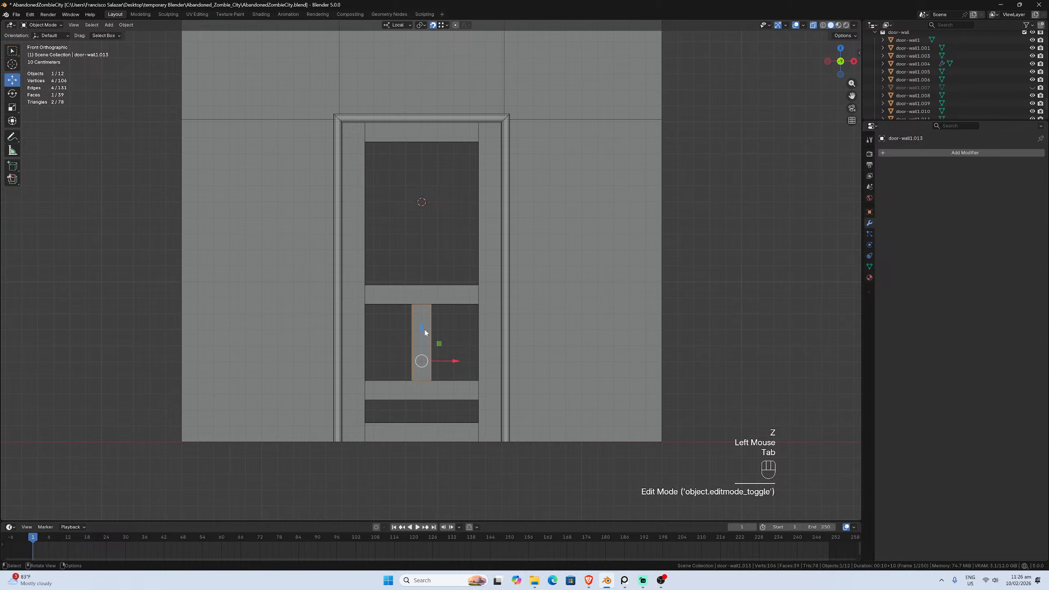
Examine the door in the reference photo of the empty room to compare its panel layout with the modelled door
click(424, 334)
scroll(244, 316, down, 2)
mouse_move(244, 315)
middle_down()
mouse_move(287, 317)
mouse_move(260, 313)
middle_up()
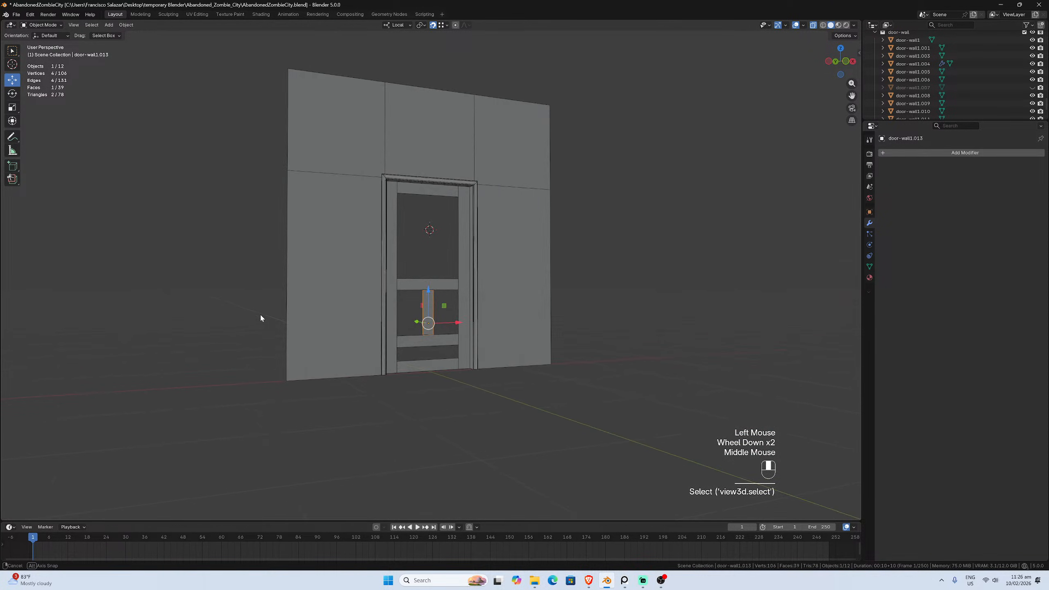
scroll(260, 317, up, 1)
key(KP_1)
scroll(323, 315, up, 2)
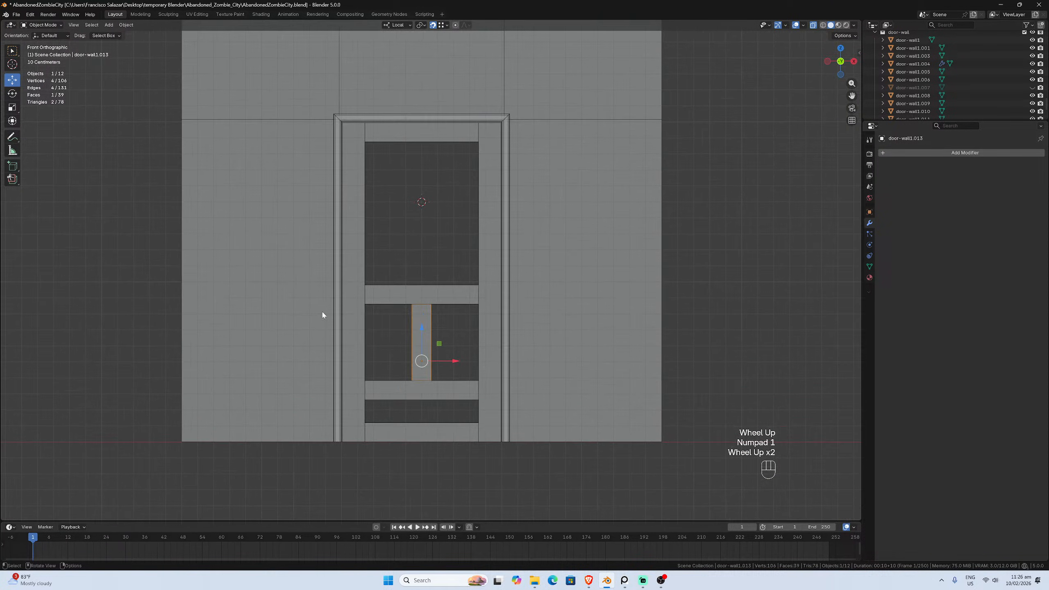
click(423, 345)
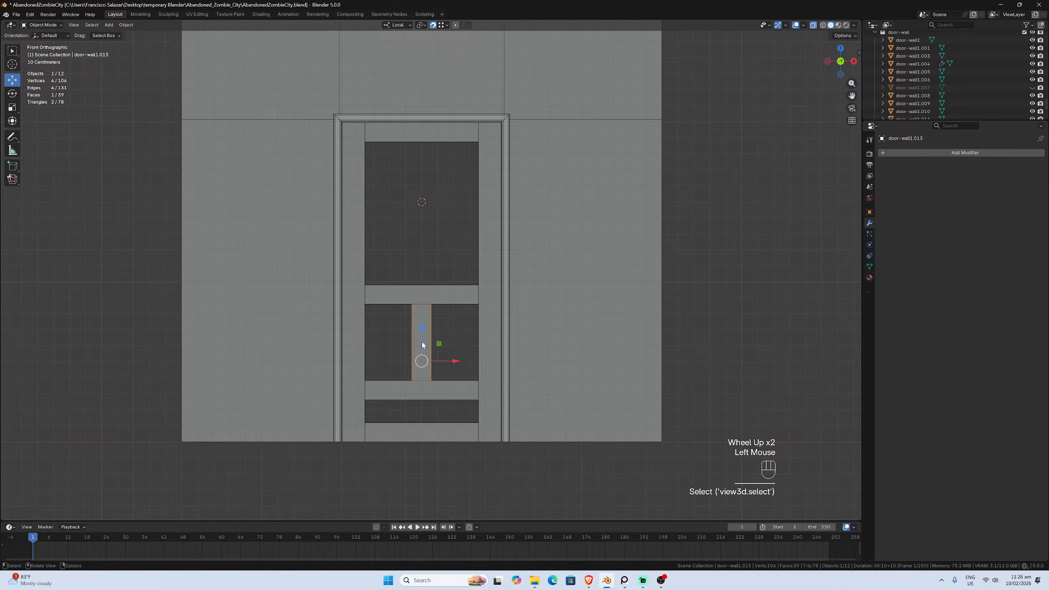
click(537, 580)
double_click(846, 422)
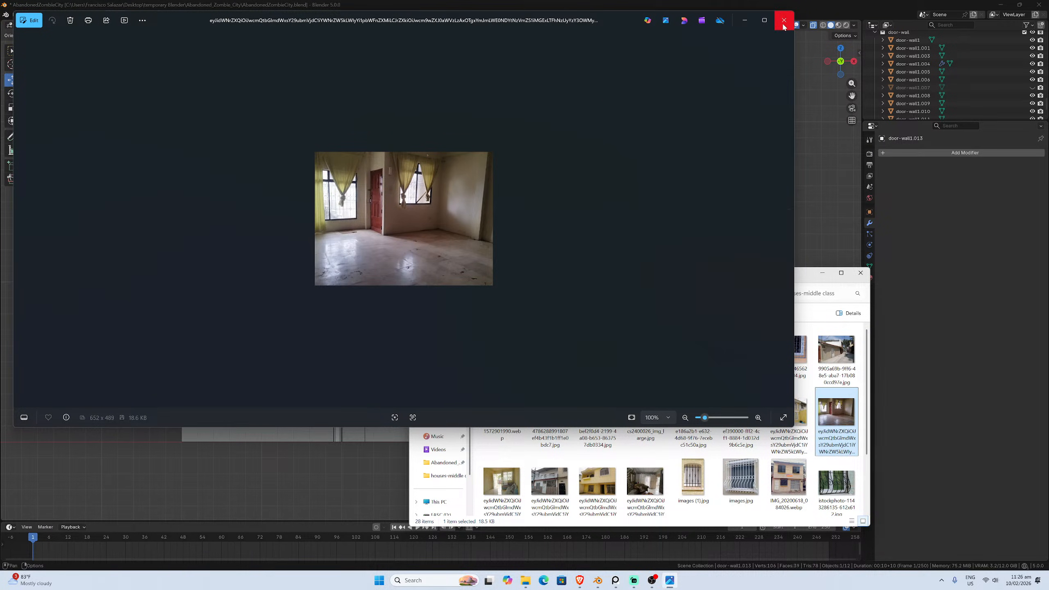
click(783, 19)
click(191, 231)
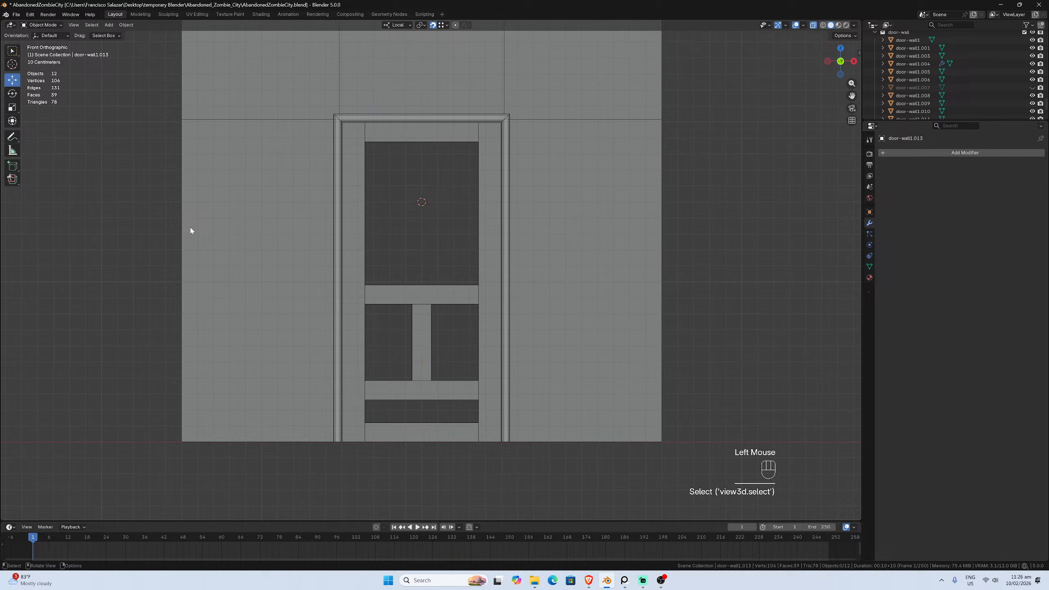
Move the short vertical strip between the middle and lower horizontal strips about 0.162 m along X
double_click(430, 350)
scroll(444, 362, up, 1)
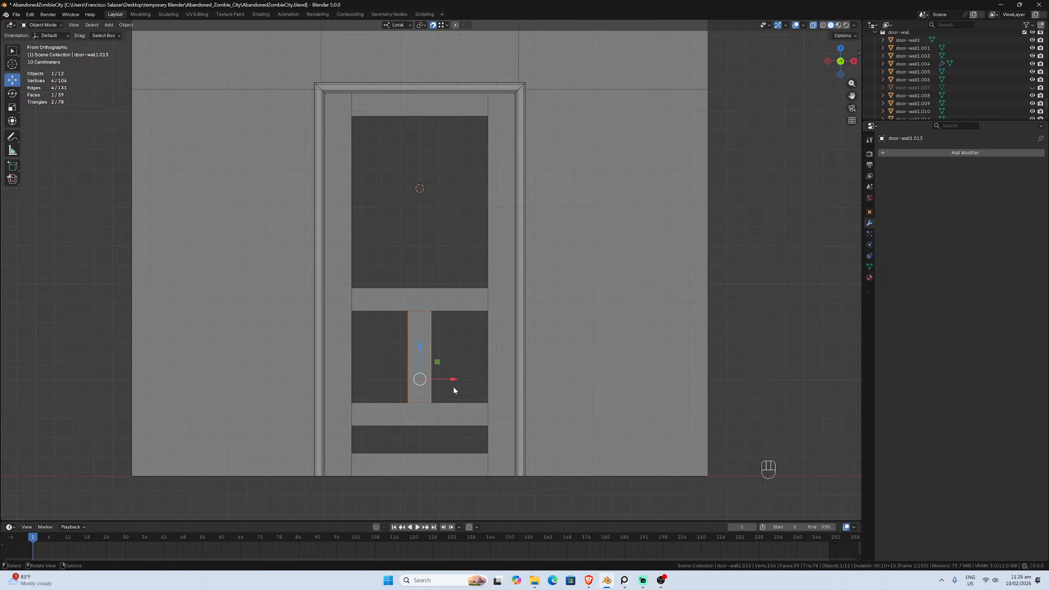
key(g)
key(x)
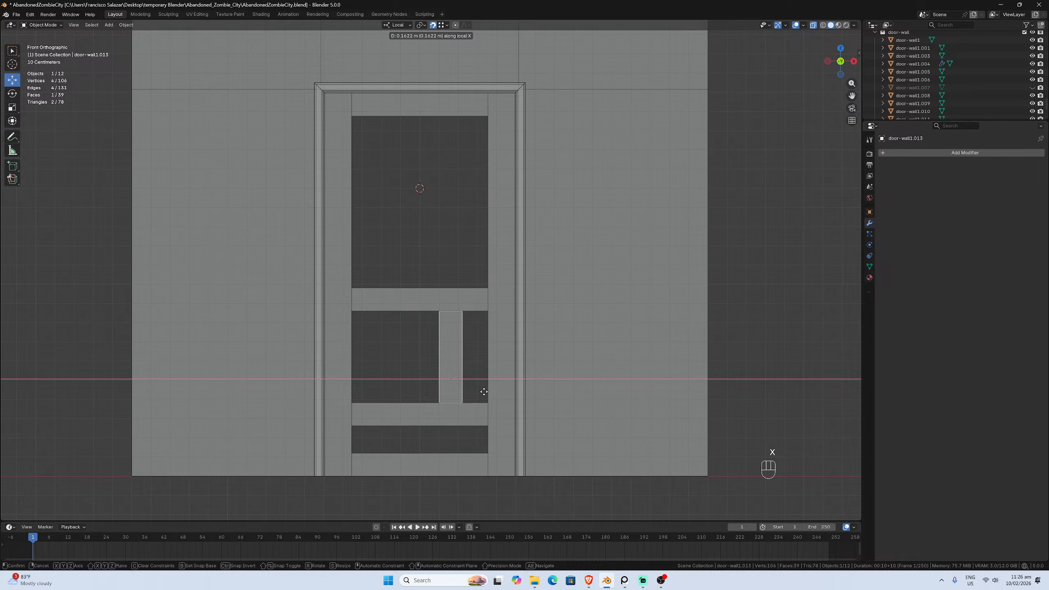
click(484, 390)
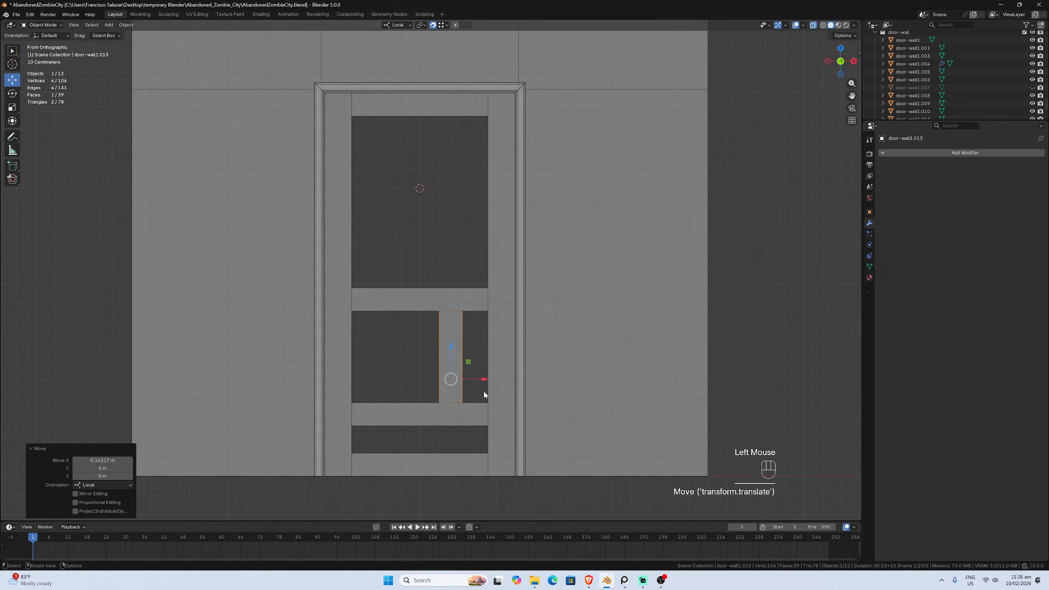
Add a Mirror modifier on the X axis to the short vertical strip, using door-wall1.007 as the mirror object
click(888, 153)
mouse_move(864, 170)
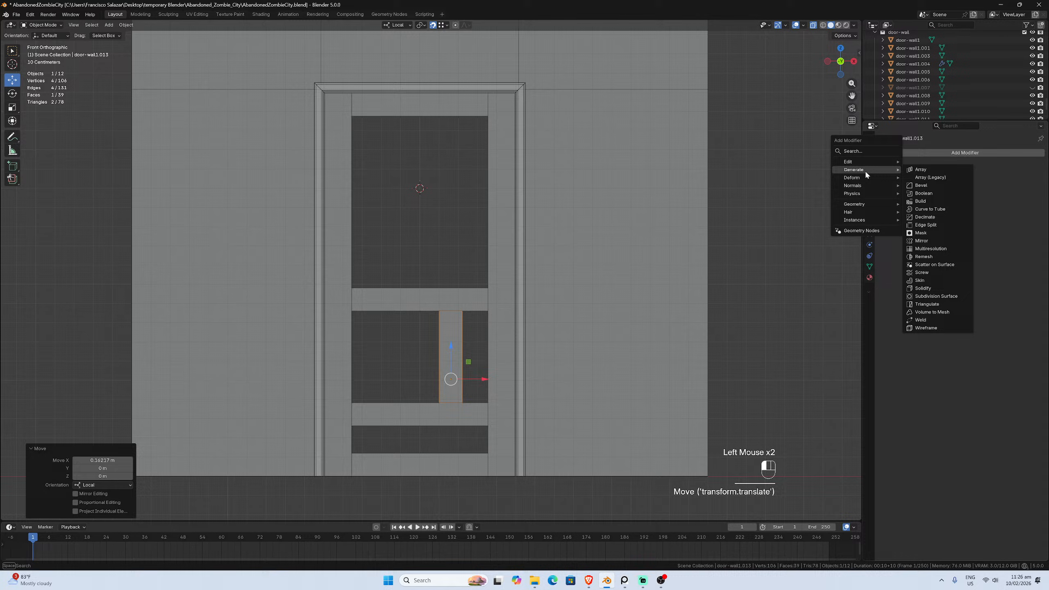
click(933, 242)
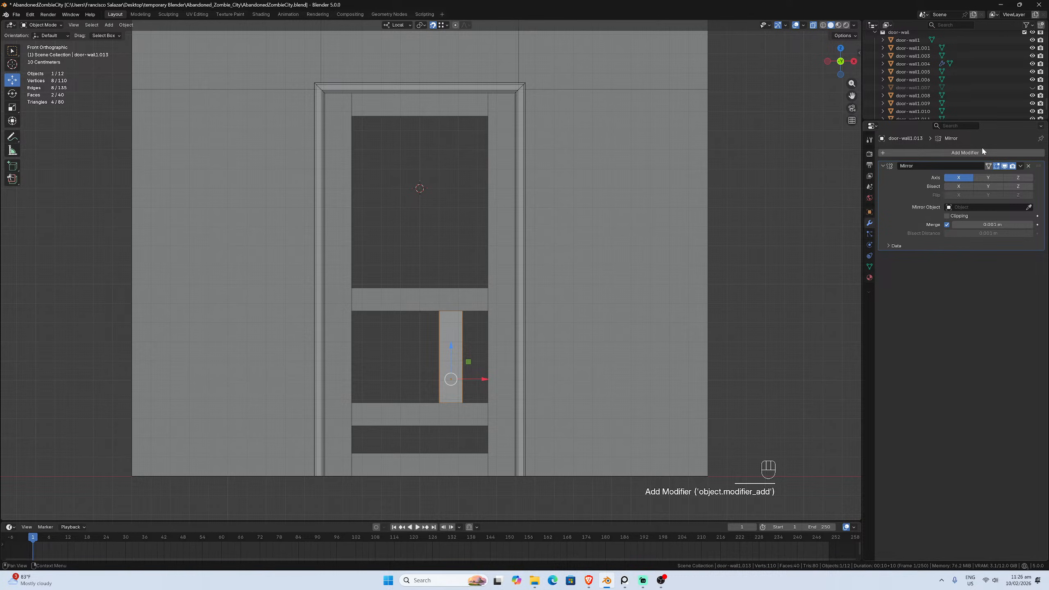
click(970, 207)
text(door)
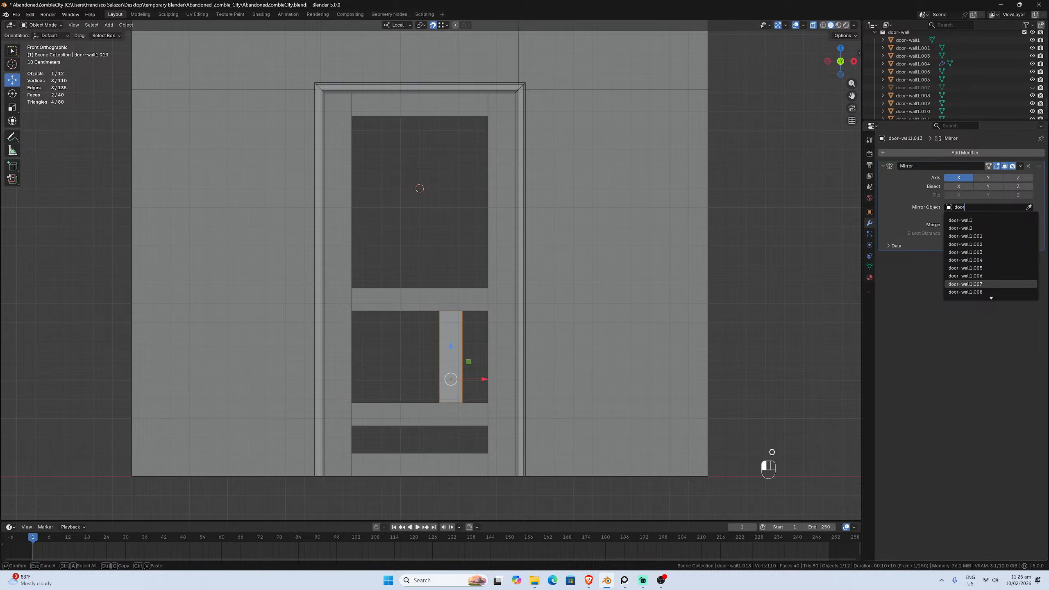
click(950, 284)
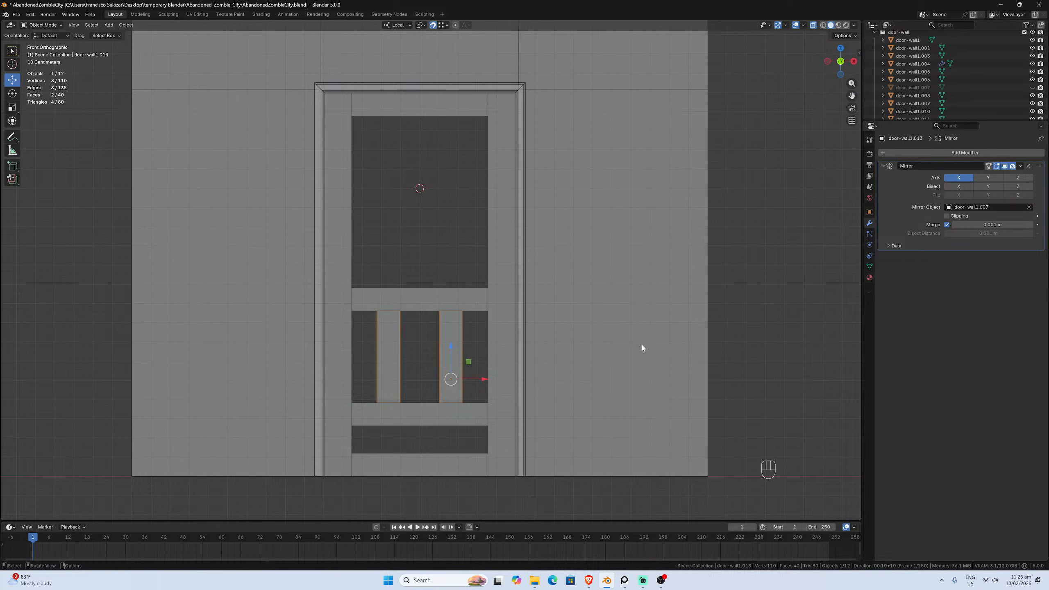
click(450, 366)
click(738, 401)
scroll(490, 389, down, 2)
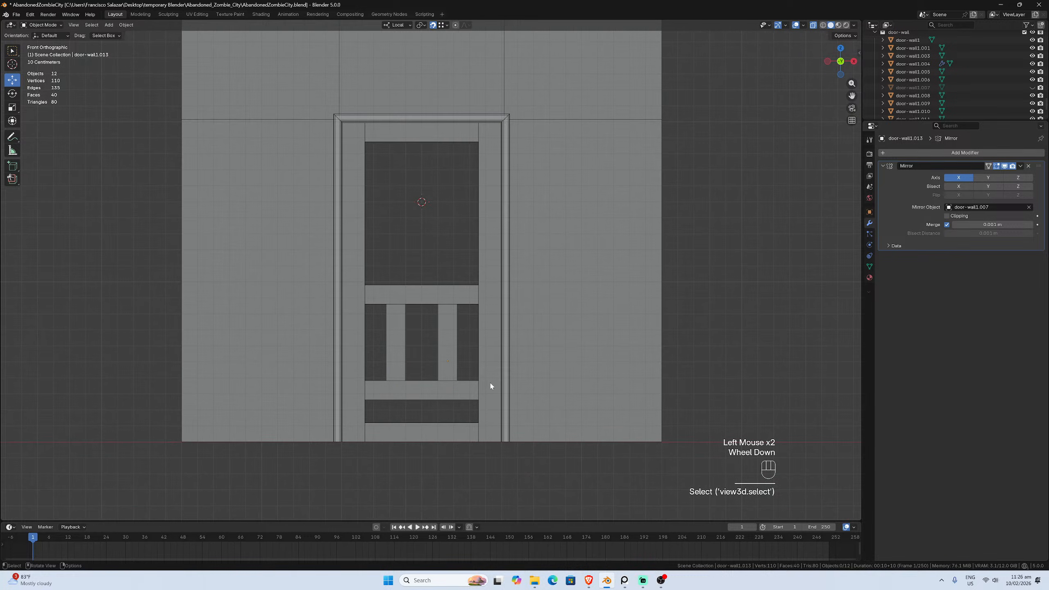
Inspect the mirrored strips and study the panel arrangement of the red door in the room reference photo
click(442, 326)
key(KP_1)
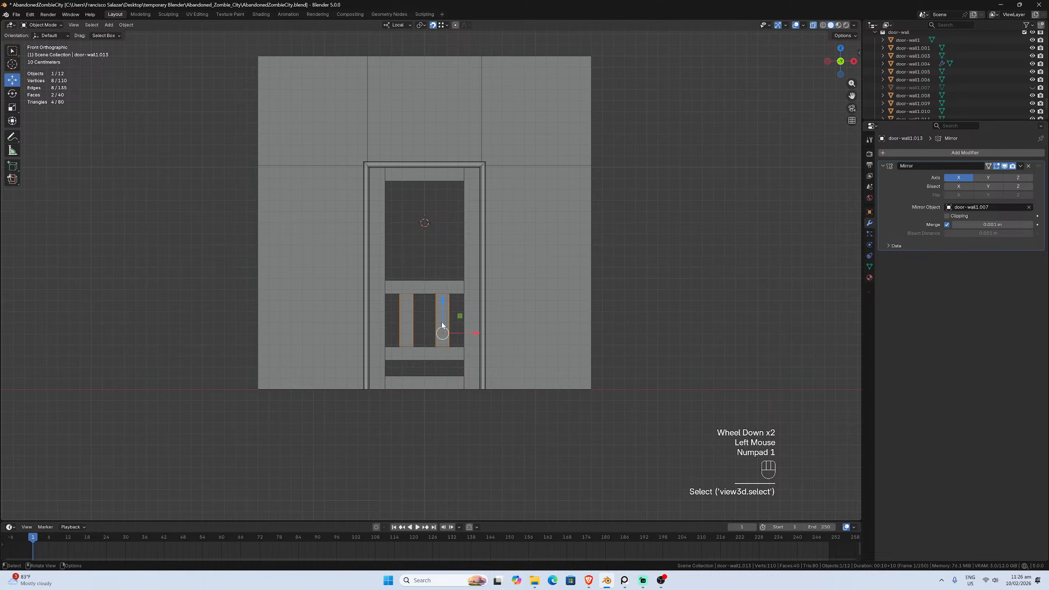
scroll(441, 321, up, 2)
middle_drag(433, 290, 506, 307)
key(KP_1)
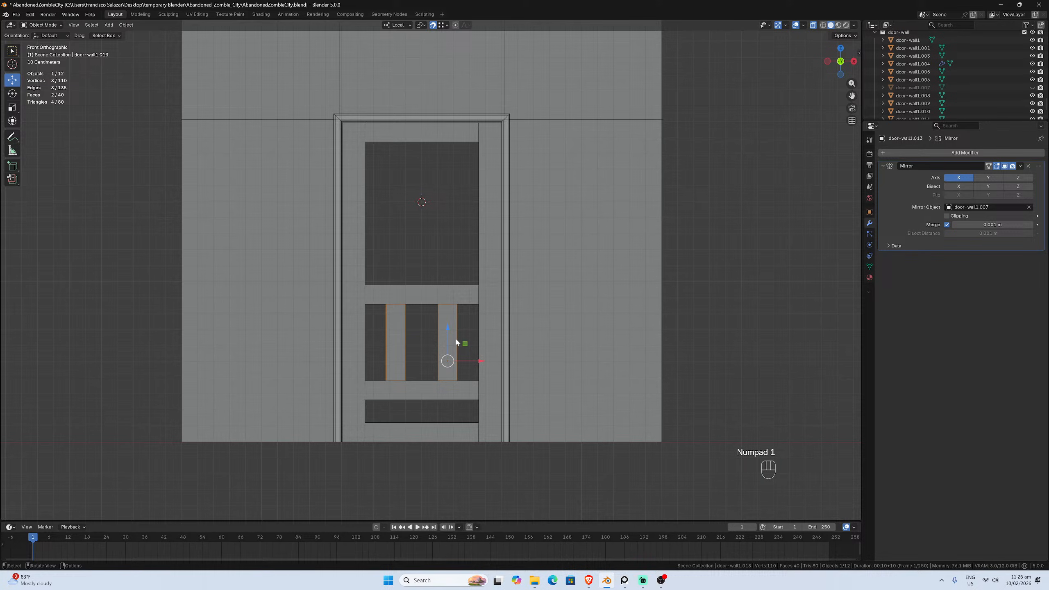
mouse_move(592, 579)
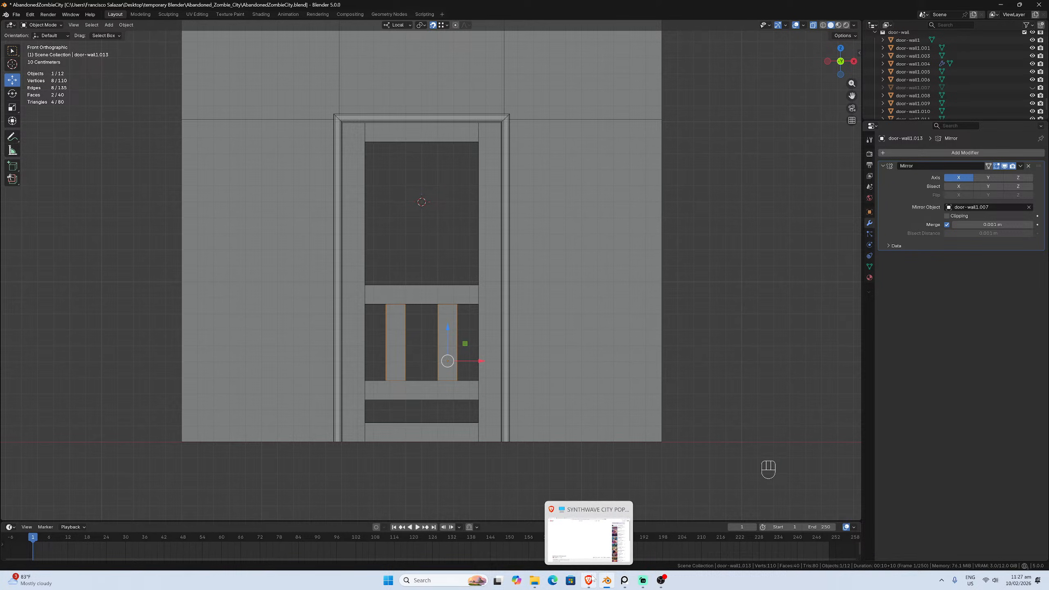
click(535, 580)
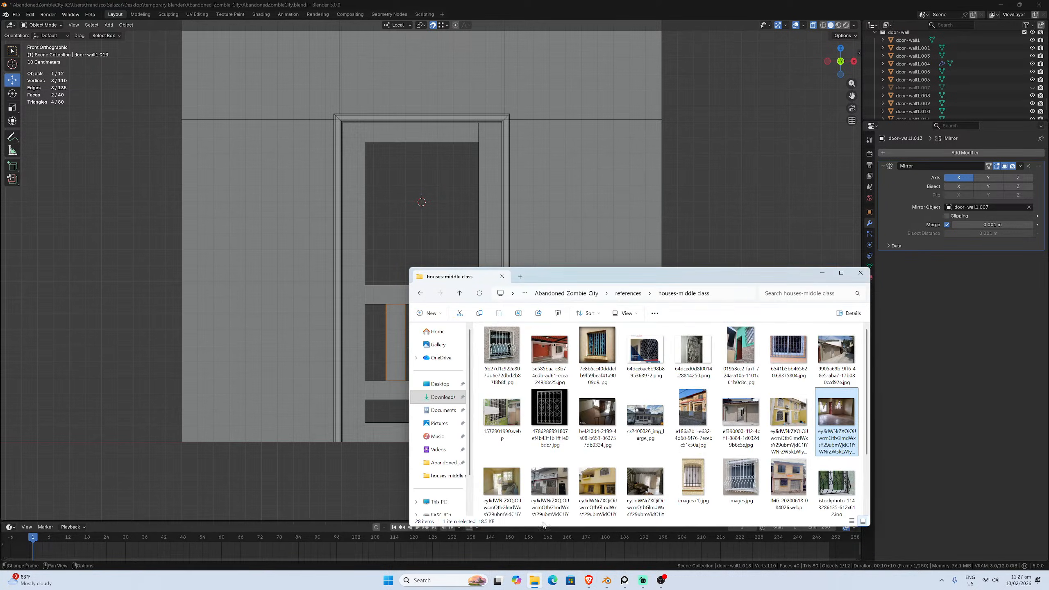
double_click(842, 414)
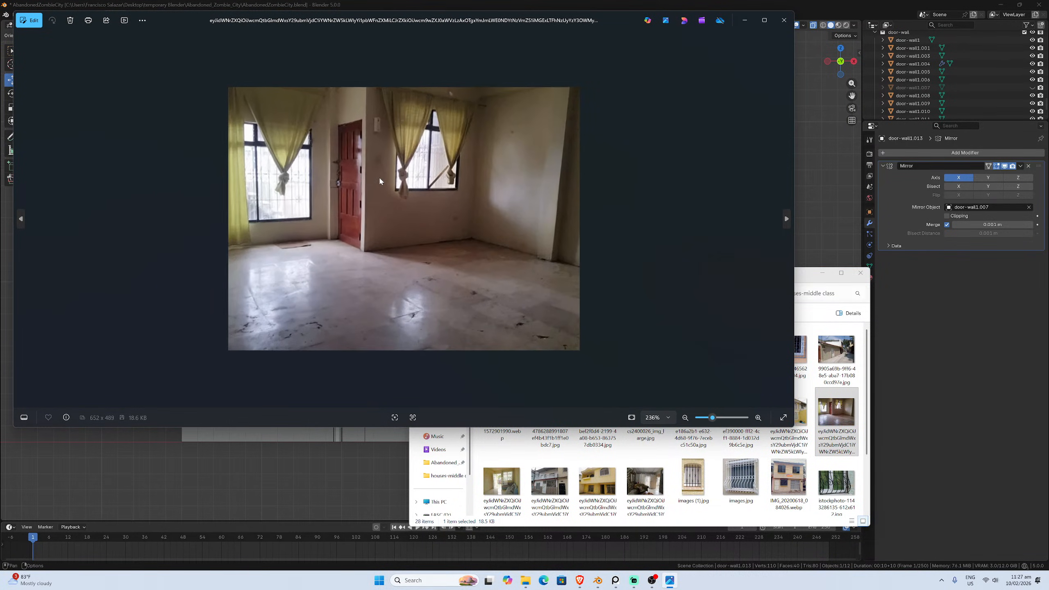
scroll(379, 179, up, 1)
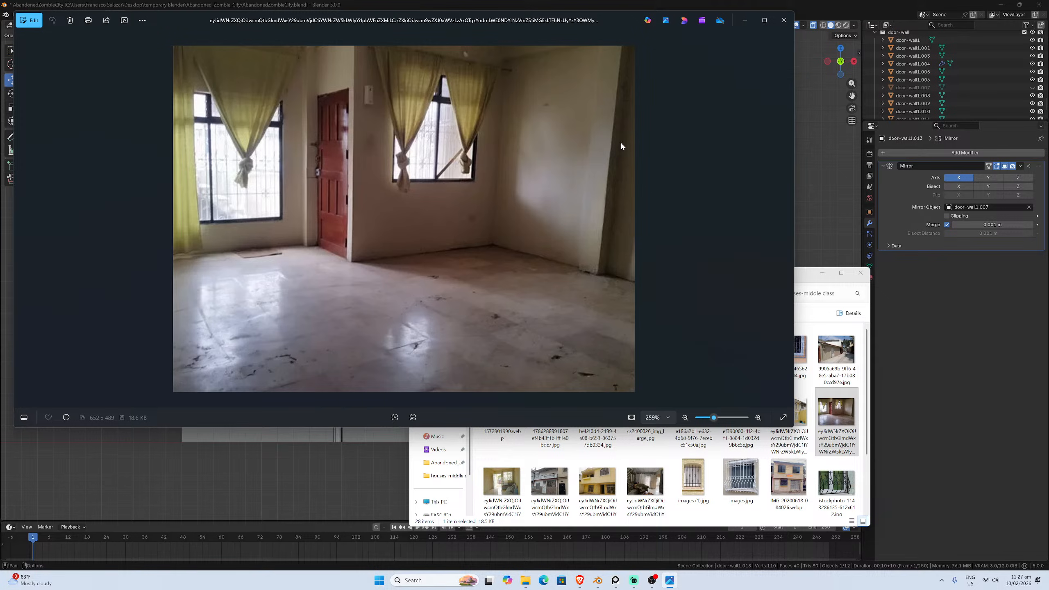
click(784, 20)
click(546, 322)
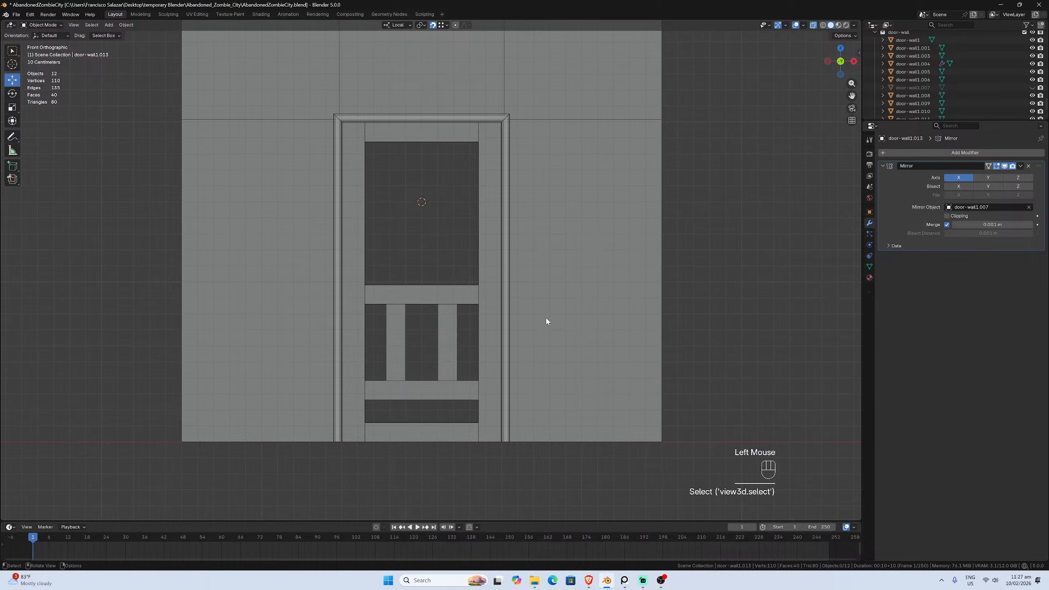
Duplicate the mirrored vertical strips and move the copy about 1.014 m up along Z to the top strip's underside
click(465, 298)
click(440, 376)
shift+click(404, 345)
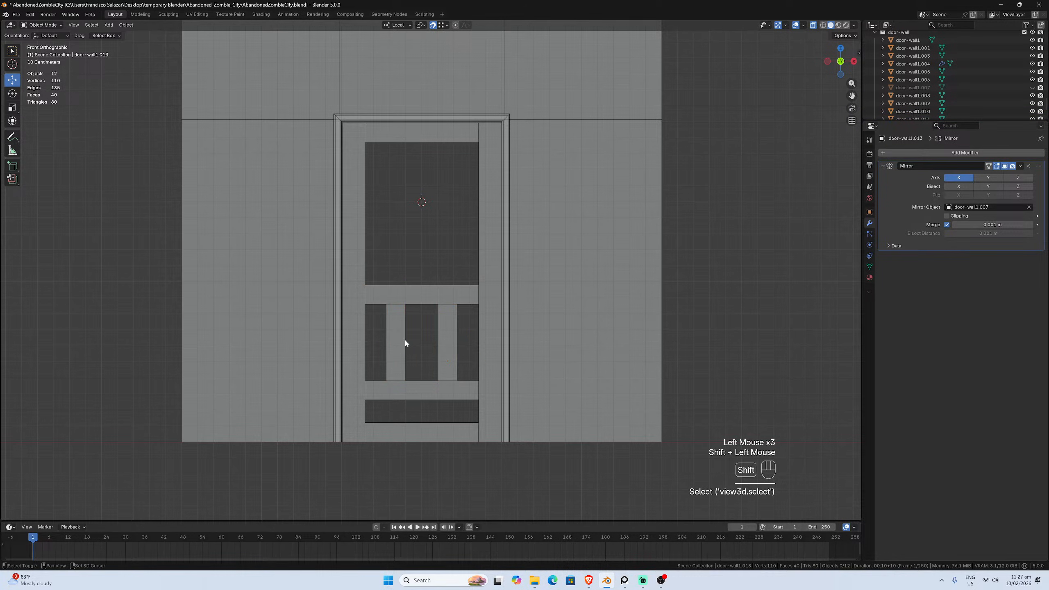
click(449, 344)
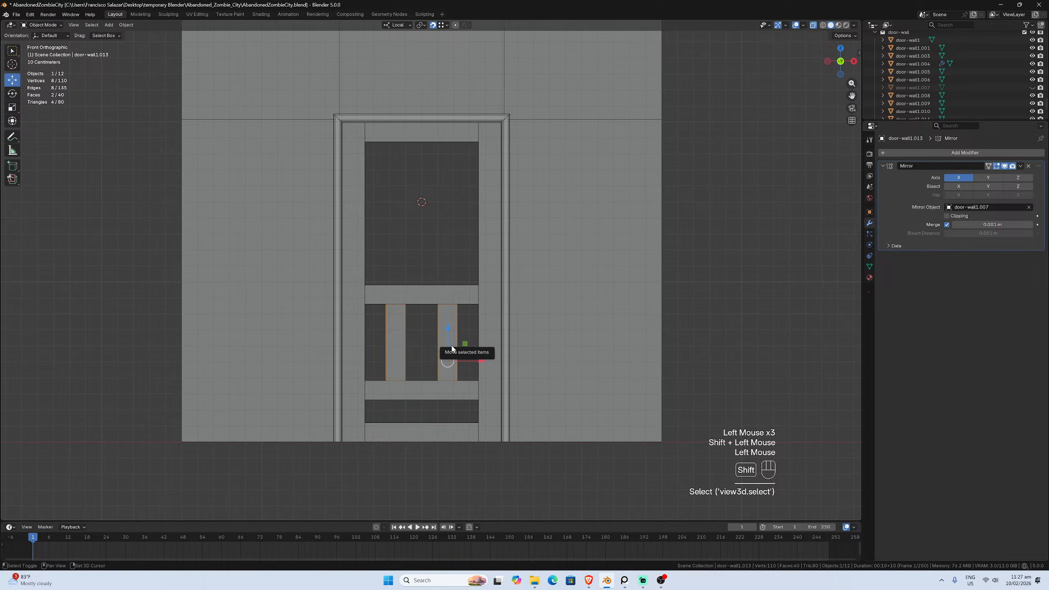
key(shift+d)
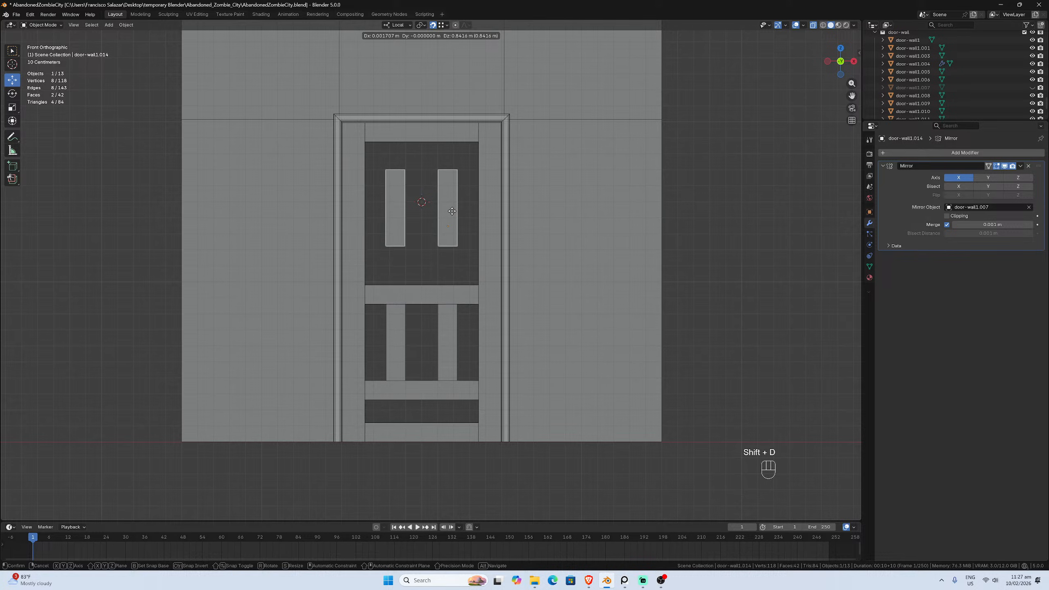
key(Escape)
key(g)
key(z)
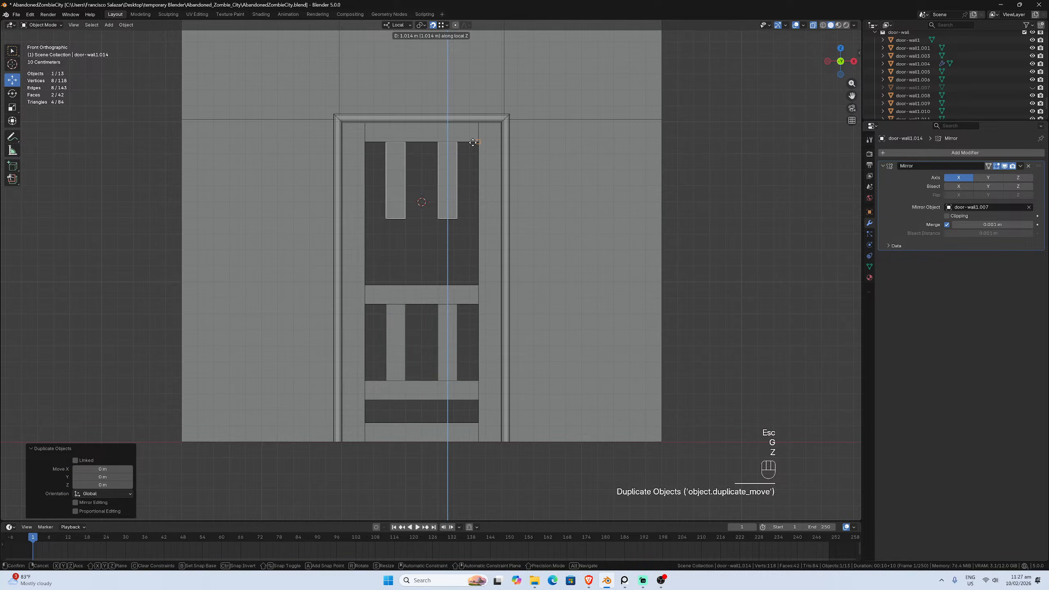
click(474, 146)
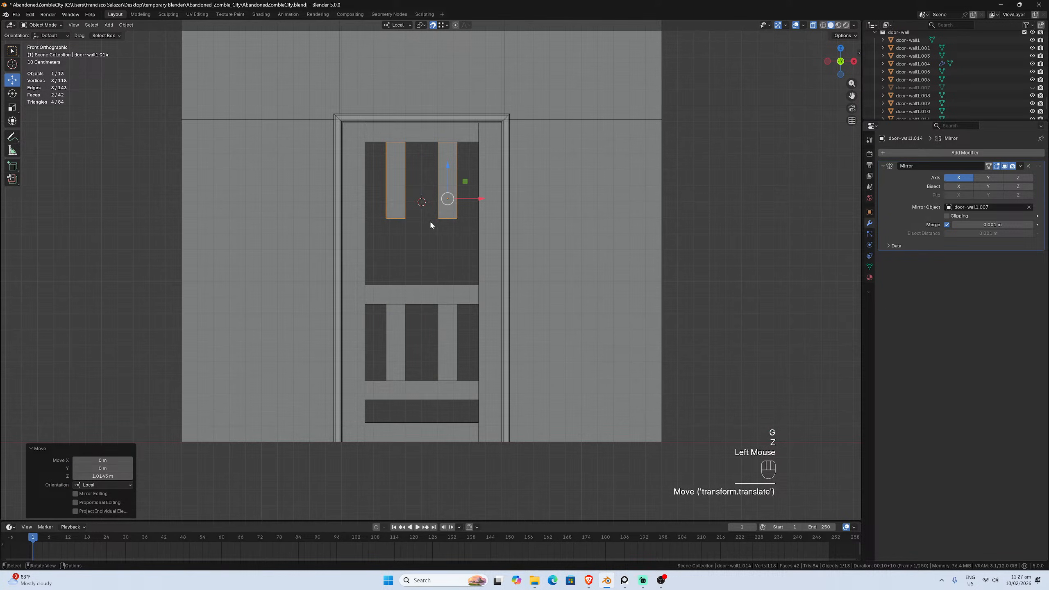
Lengthen the upper vertical strips by moving their bottom edge about 0.42 m down along Z to the middle strip's top edge
key(Tab)
click(447, 215)
key(g)
key(z)
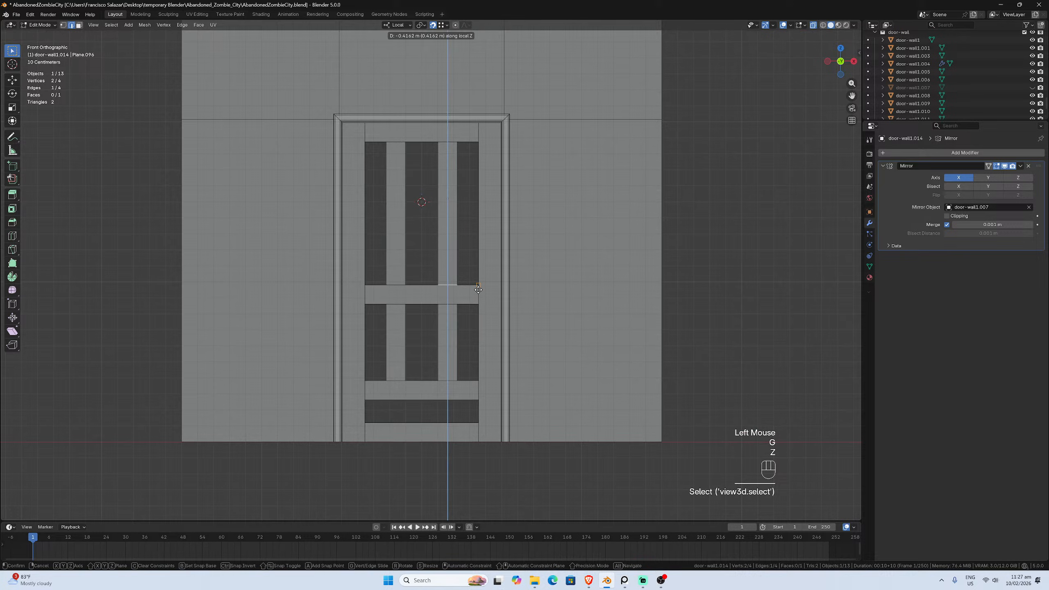
click(479, 292)
key(Tab)
scroll(499, 305, down, 1)
scroll(499, 305, up, 2)
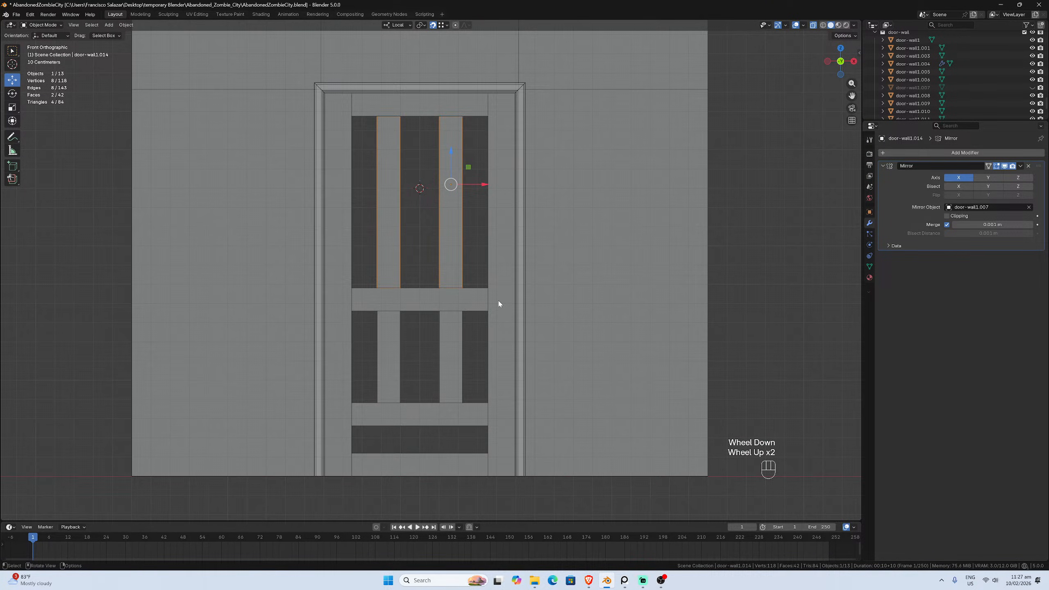
scroll(498, 300, down, 2)
mouse_move(497, 300)
middle_down()
mouse_move(536, 314)
mouse_move(514, 306)
middle_up()
scroll(514, 306, up, 1)
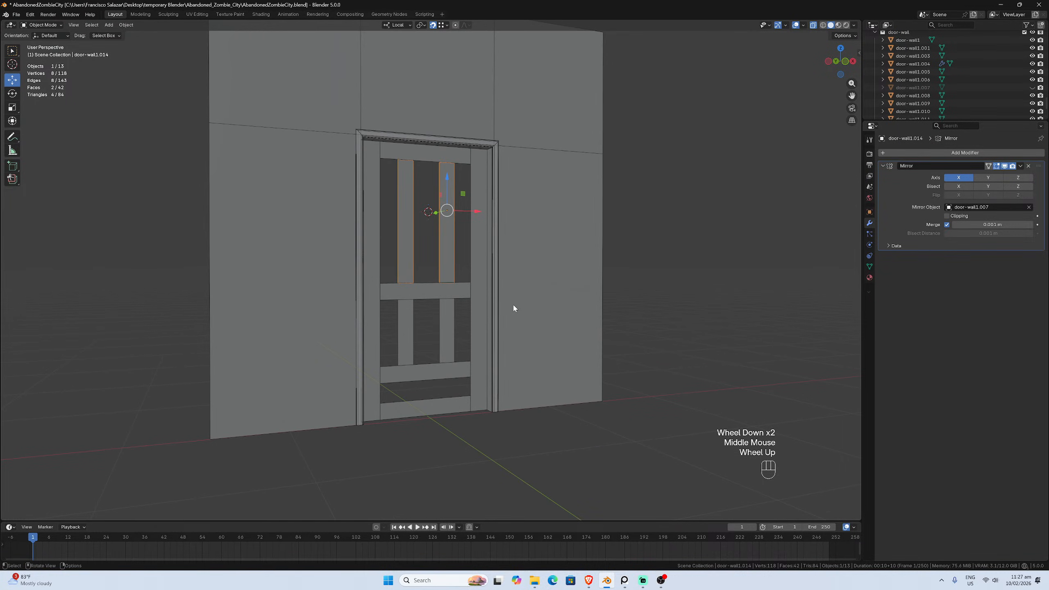
key(KP_1)
scroll(489, 305, up, 2)
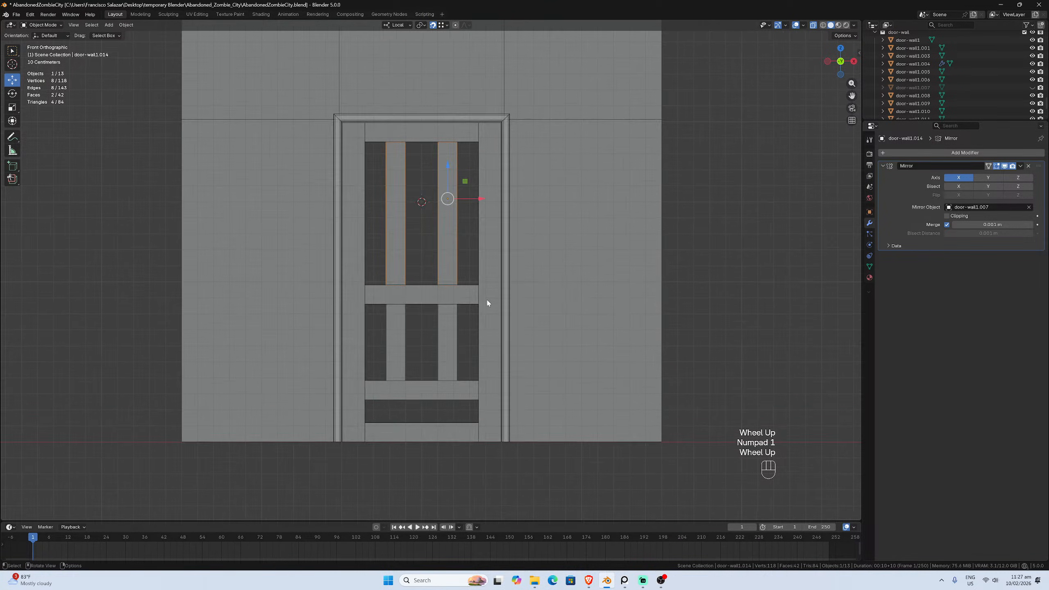
scroll(468, 275, down, 2)
scroll(469, 275, up, 1)
key(g)
key(z)
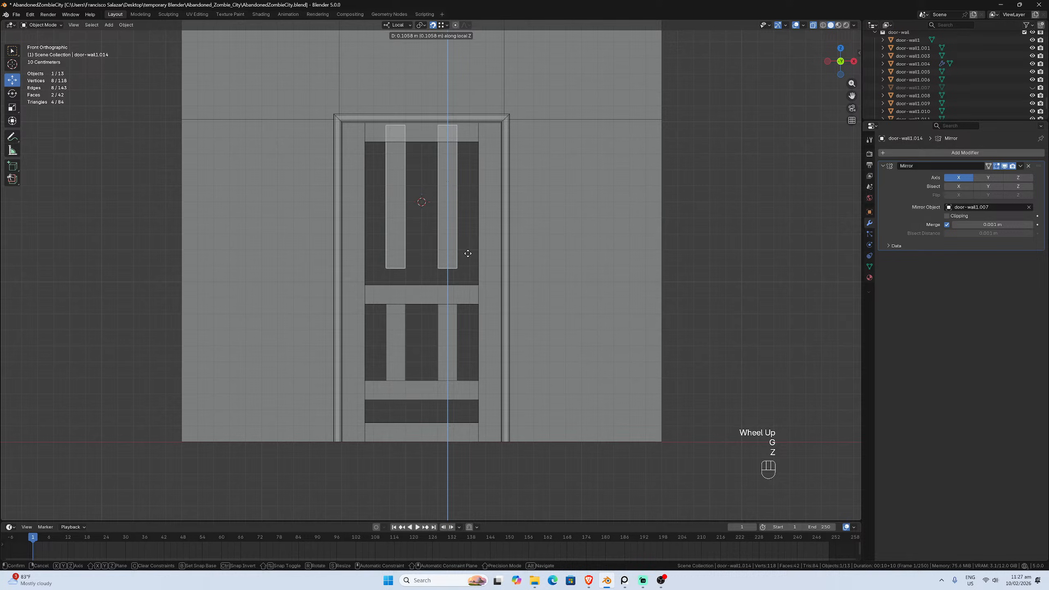
ctrl+click(468, 256)
key(ctrl+z)
Shorten the upper vertical strips by moving their bottom edge about 0.12 m up along Z
key(Tab)
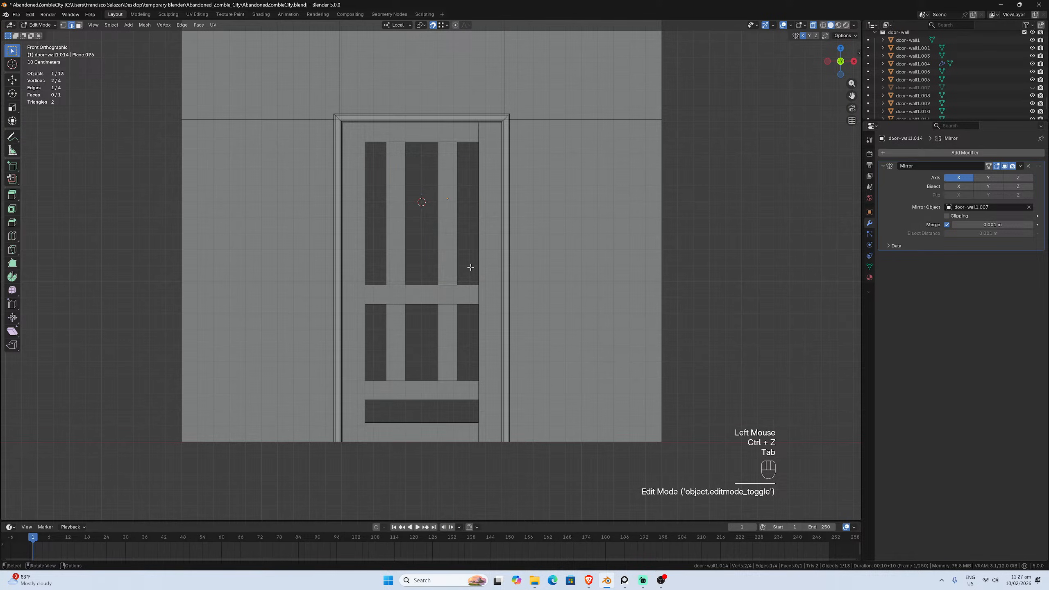
key(g)
key(z)
click(470, 260)
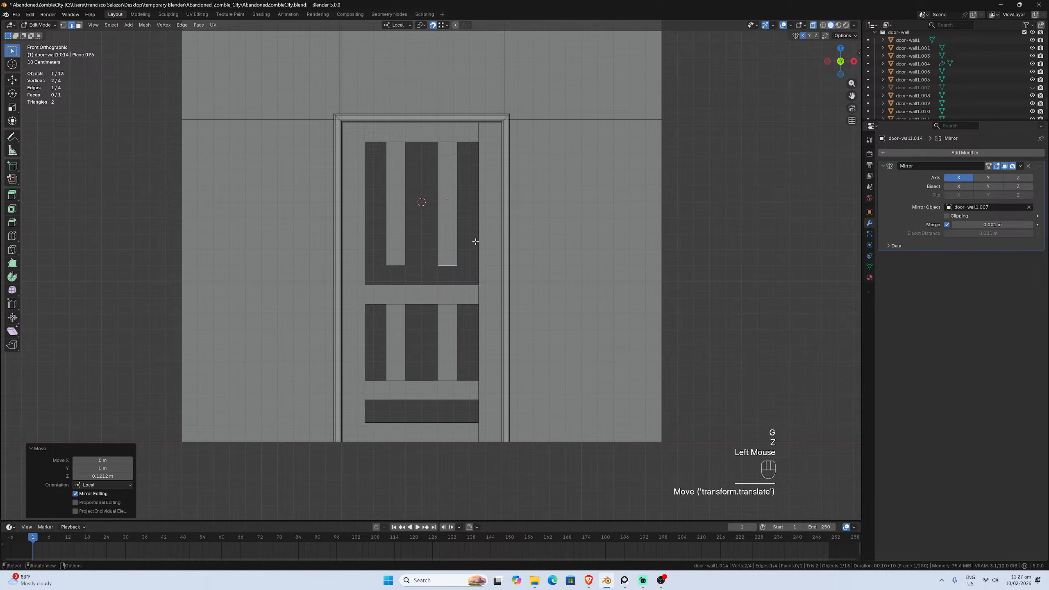
key(Tab)
Make the middle horizontal strip taller by moving its top edge up along Z to the upper vertical strips' bottom edges
click(454, 292)
key(Tab)
click(457, 284)
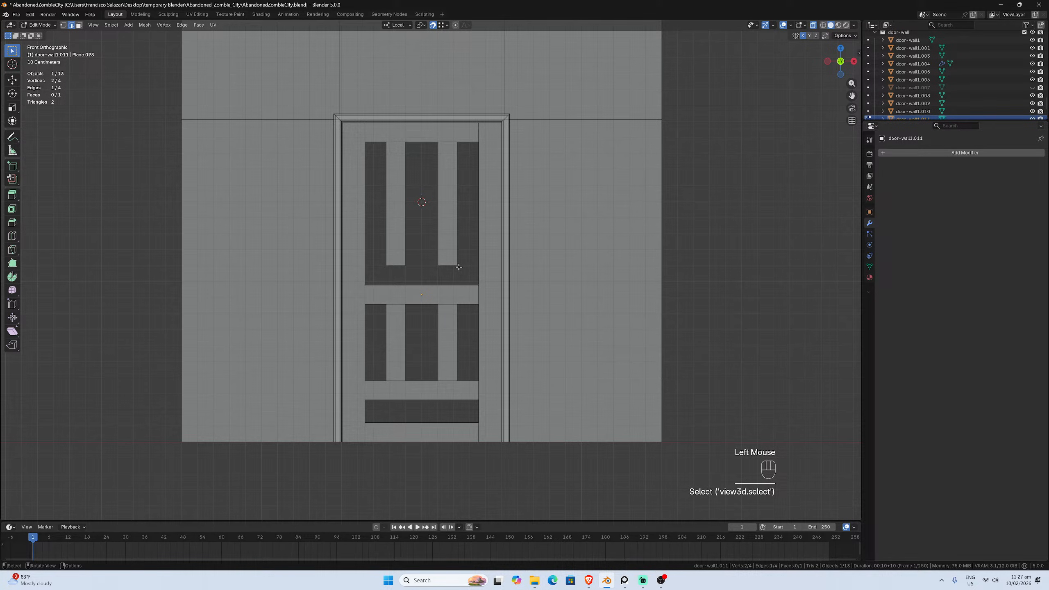
key(g)
key(z)
click(459, 270)
key(Tab)
scroll(458, 269, down, 3)
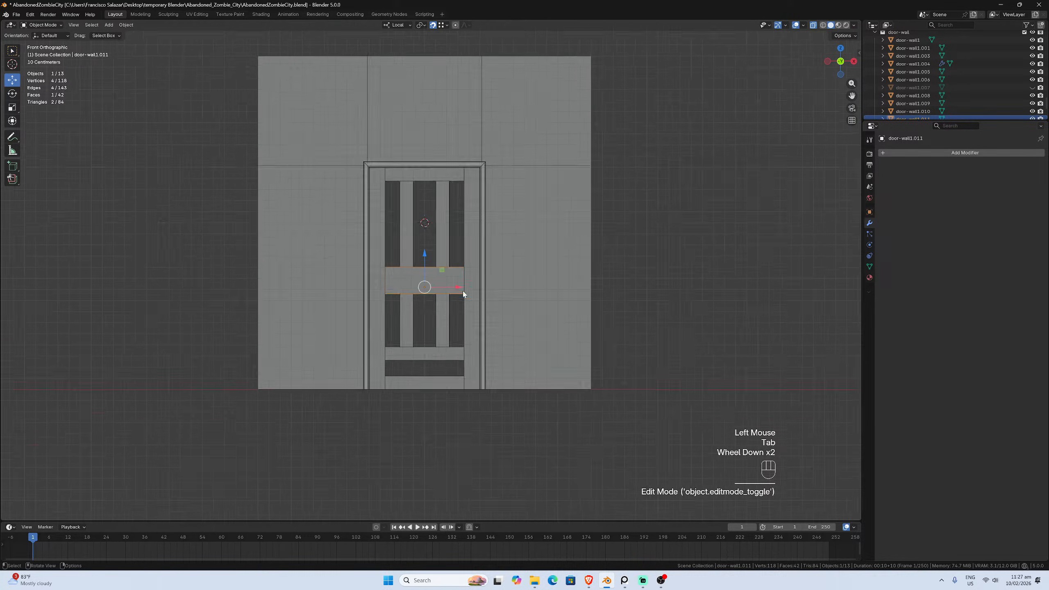
middle_drag(459, 298, 492, 307)
click(544, 273)
middle_drag(545, 273, 444, 279)
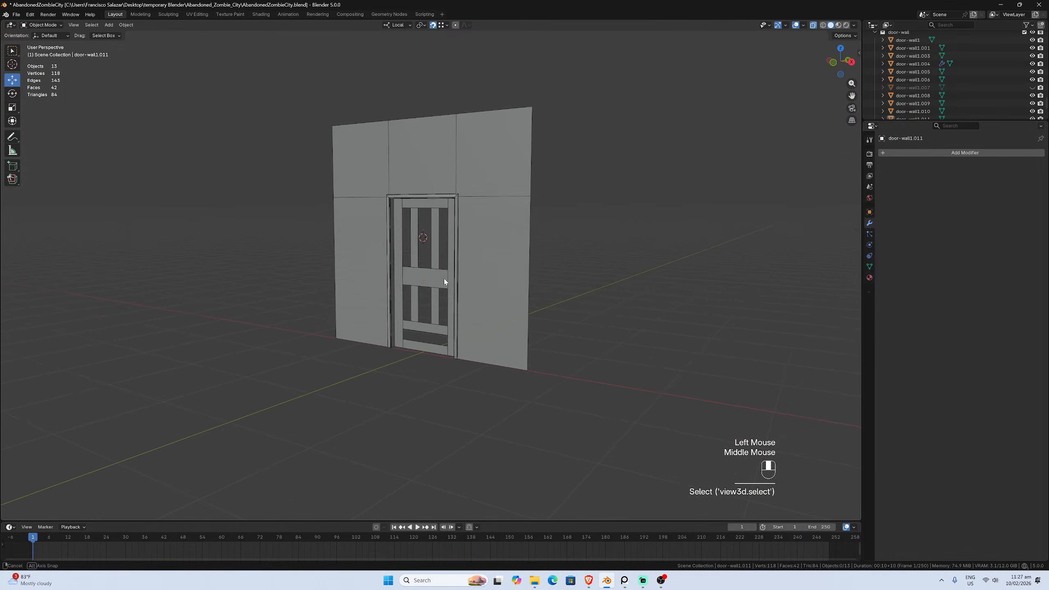
Switch to File Explorer and examine the doors in two interior reference photos from the houses-middle class folder
scroll(445, 279, up, 1)
key(KP_1)
scroll(449, 322, up, 3)
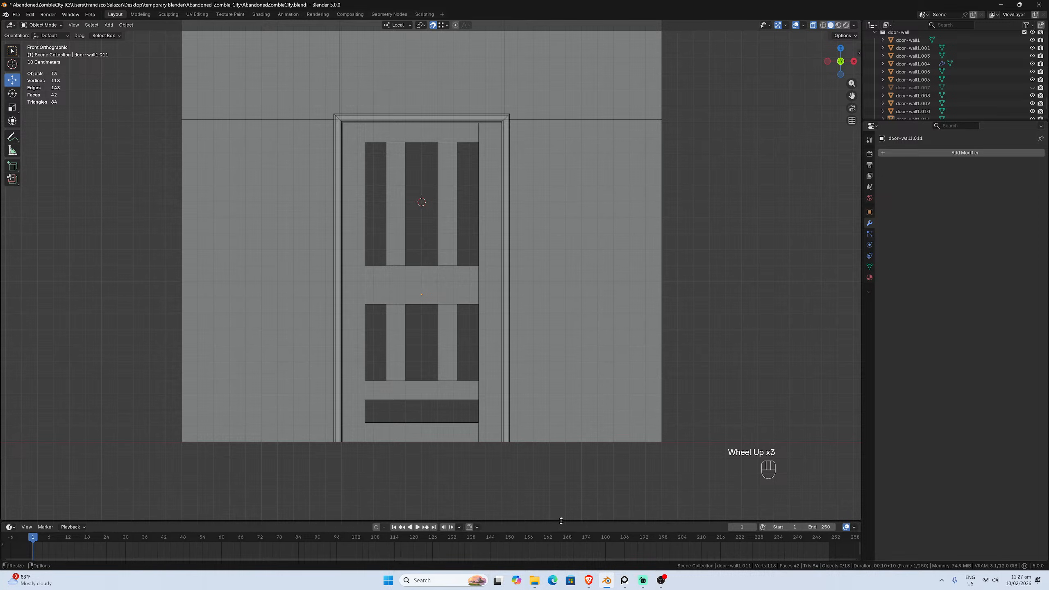
click(535, 581)
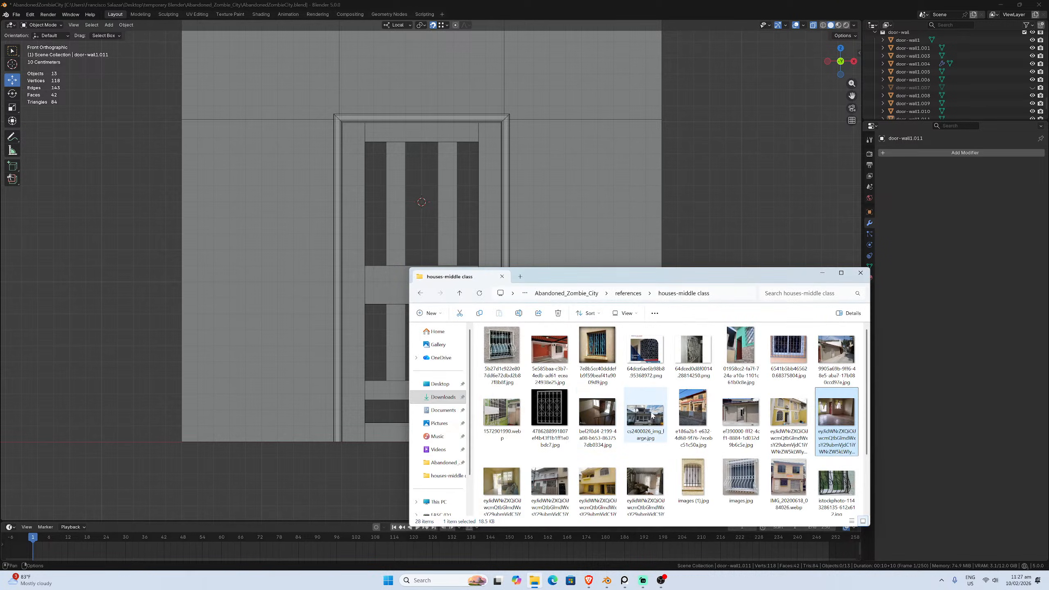
scroll(649, 410, down, 1)
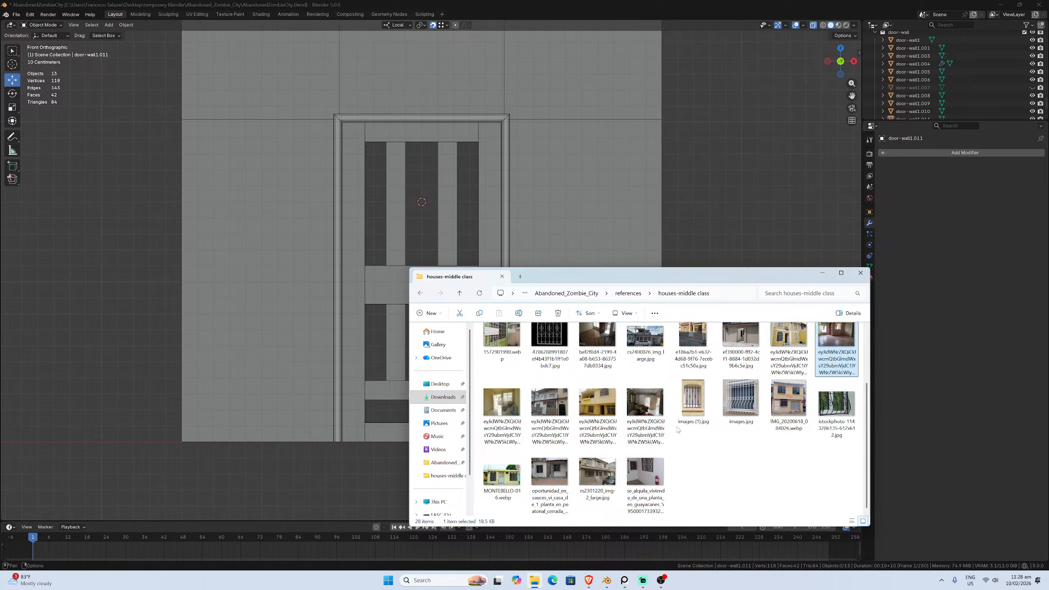
click(652, 402)
double_click(652, 403)
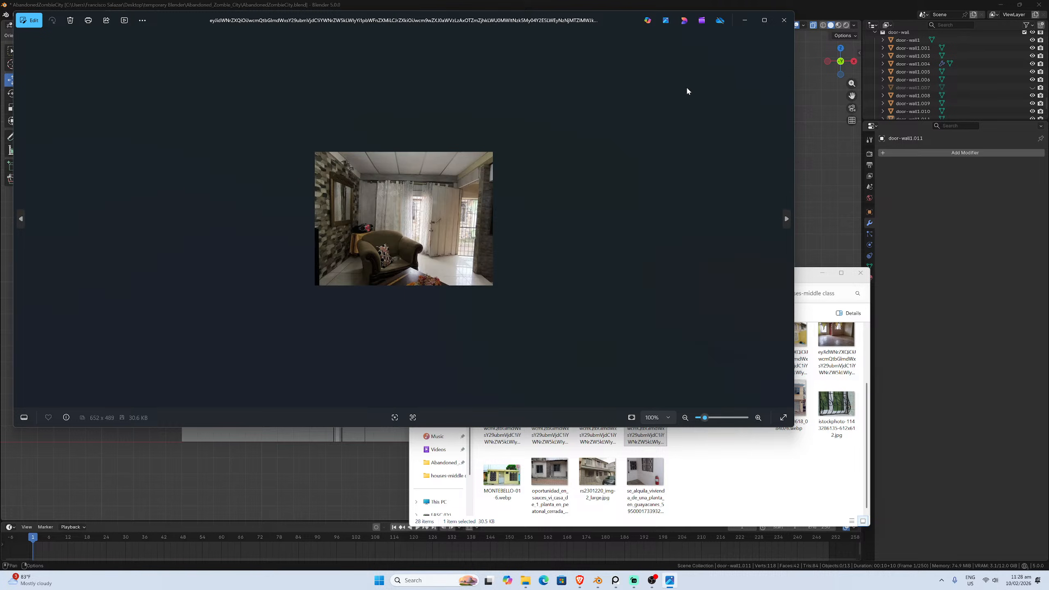
click(784, 20)
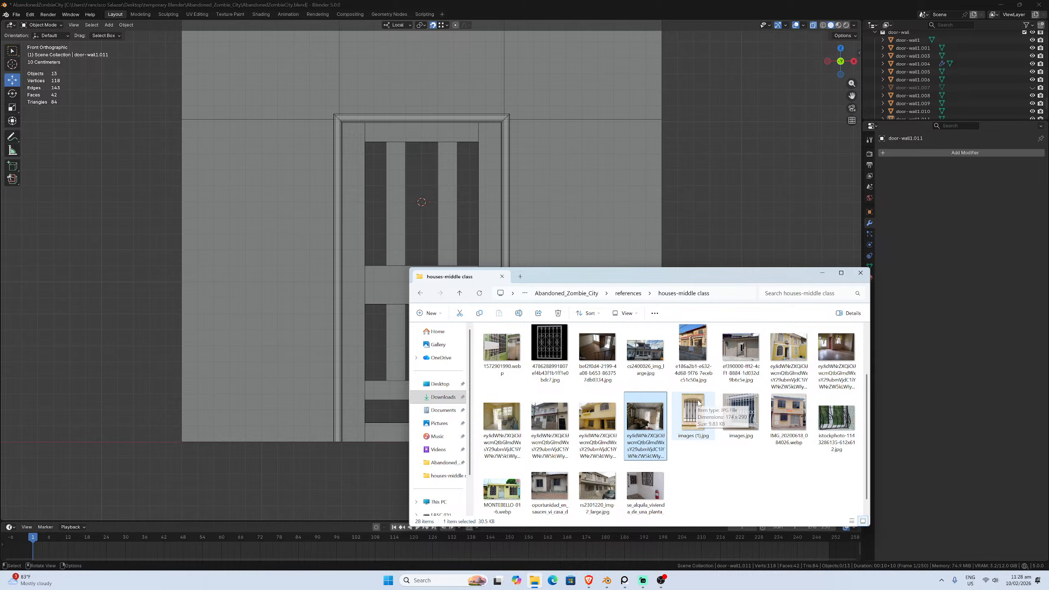
scroll(694, 403, up, 2)
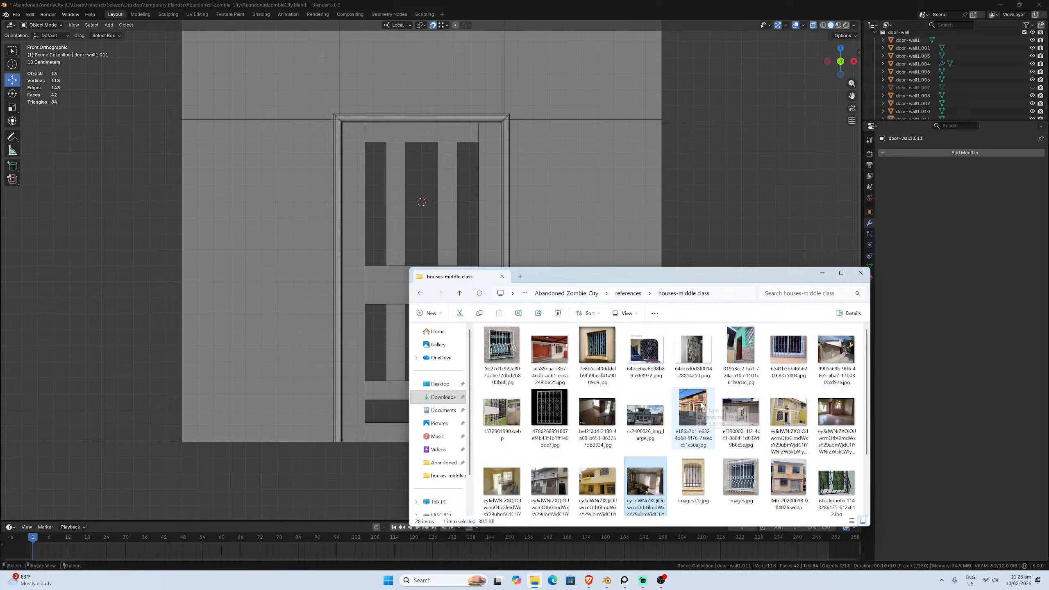
double_click(835, 412)
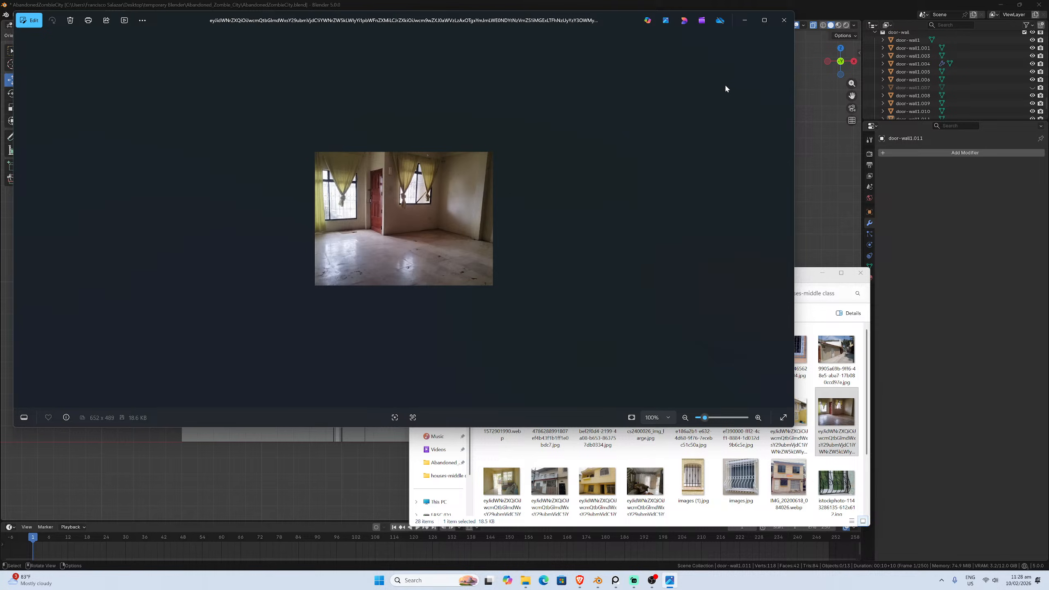
click(787, 25)
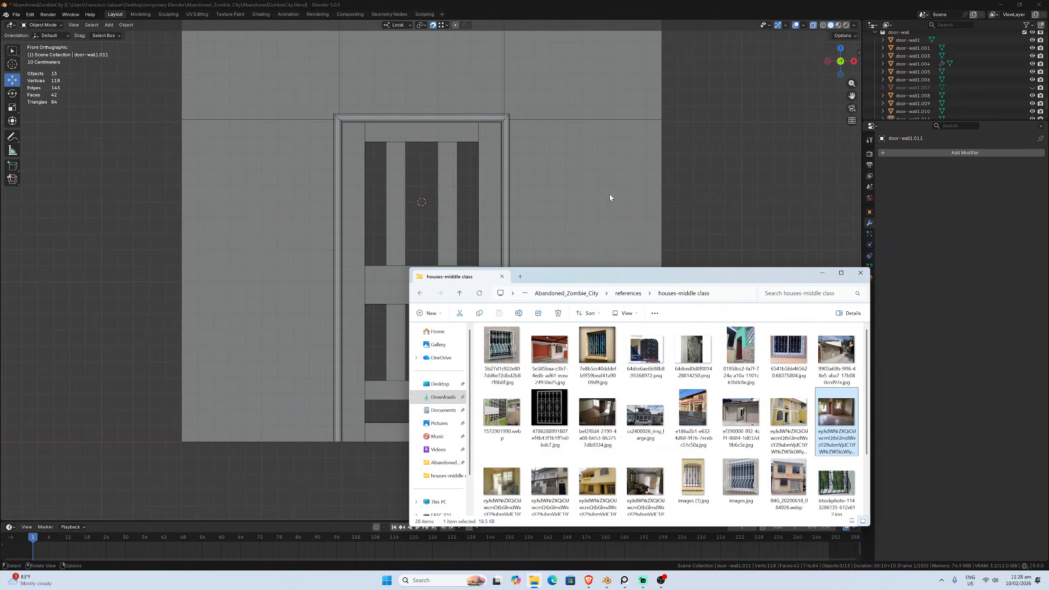
Switch back to Blender and undo the last height increase of the door's middle horizontal strip
click(542, 290)
click(454, 297)
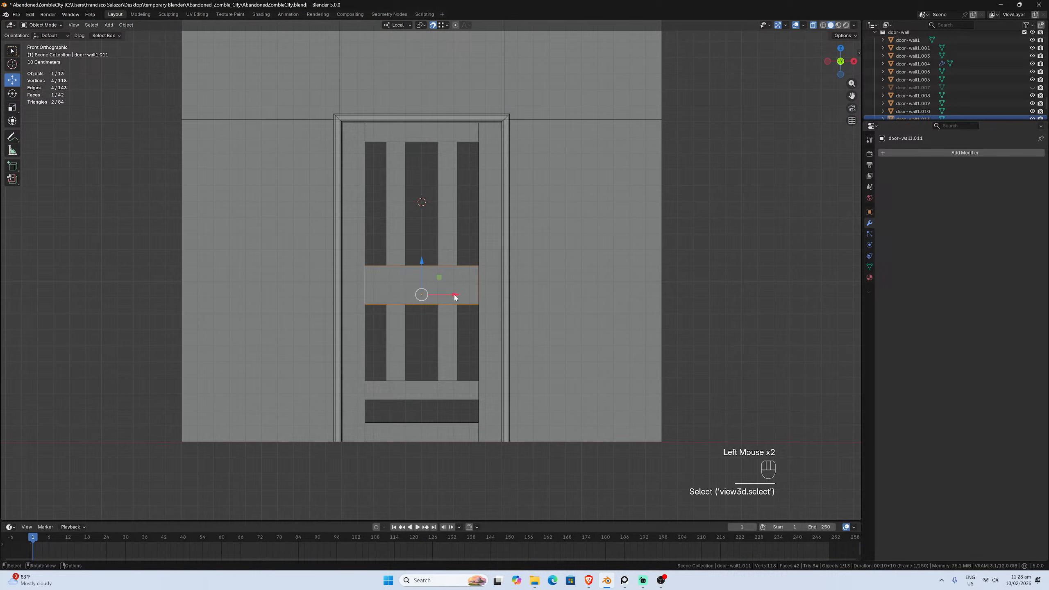
key(ctrl+z)
key(ctrl+z)
key(ctrl+z)
key(ctrl+z)
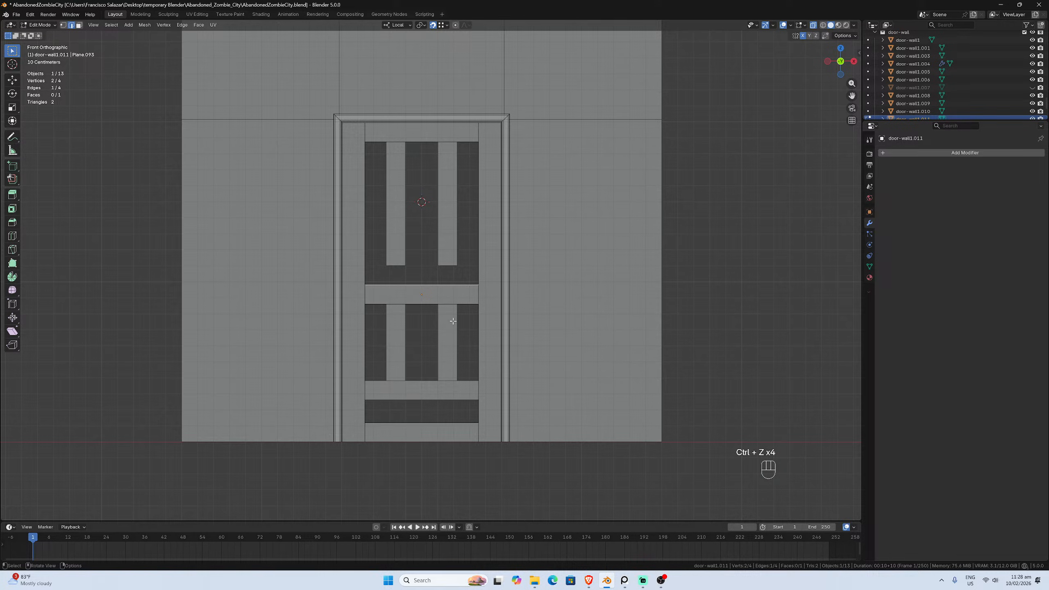
Unhide door-wall1.007 and lower the middle horizontal strip along Z until its top edge meets that panel's horizontal centre edge
click(1031, 87)
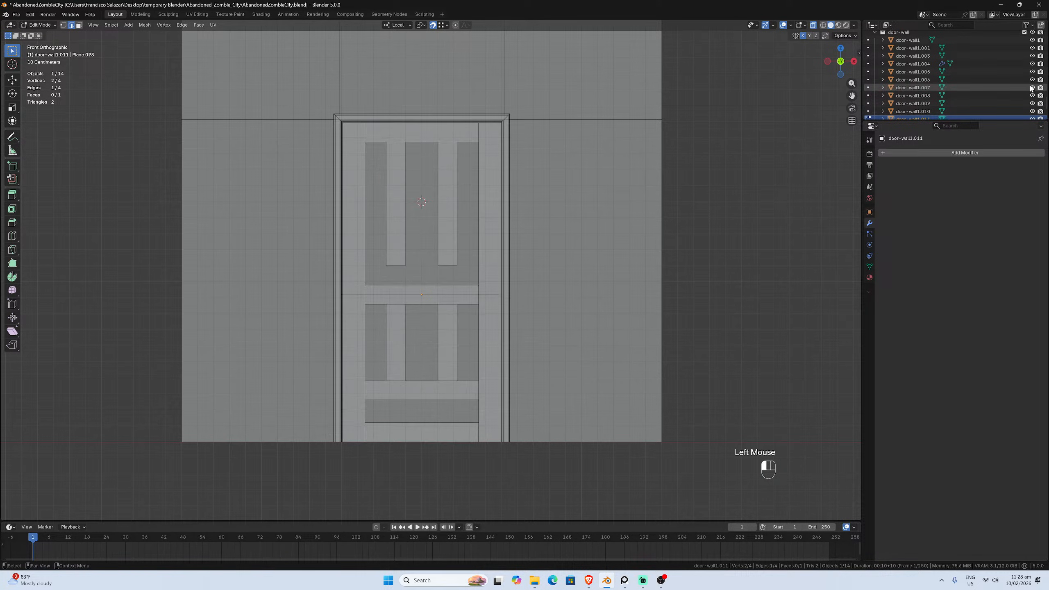
click(440, 293)
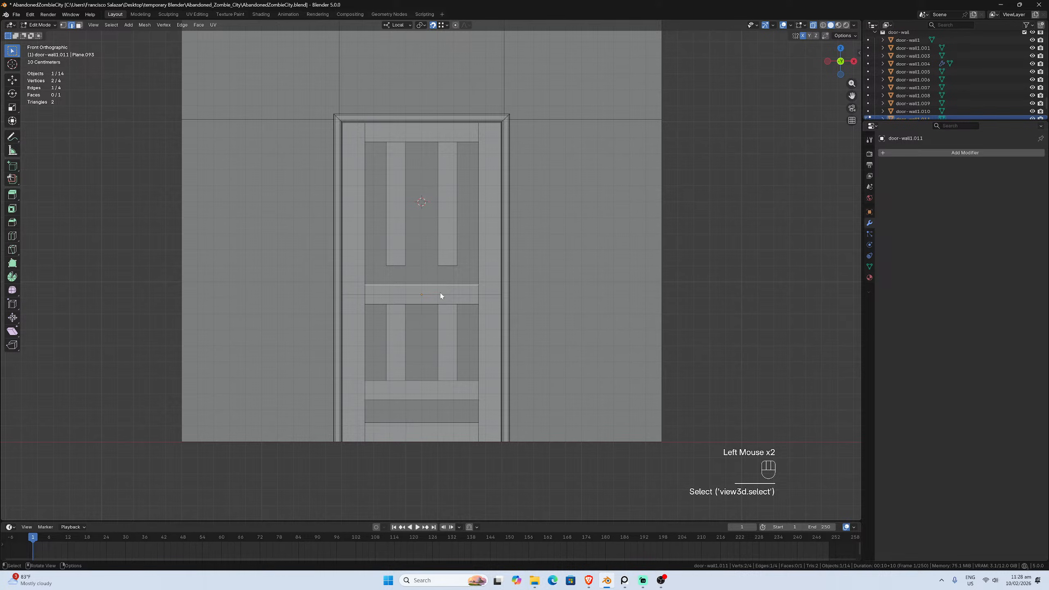
key(Tab)
click(444, 295)
click(459, 303)
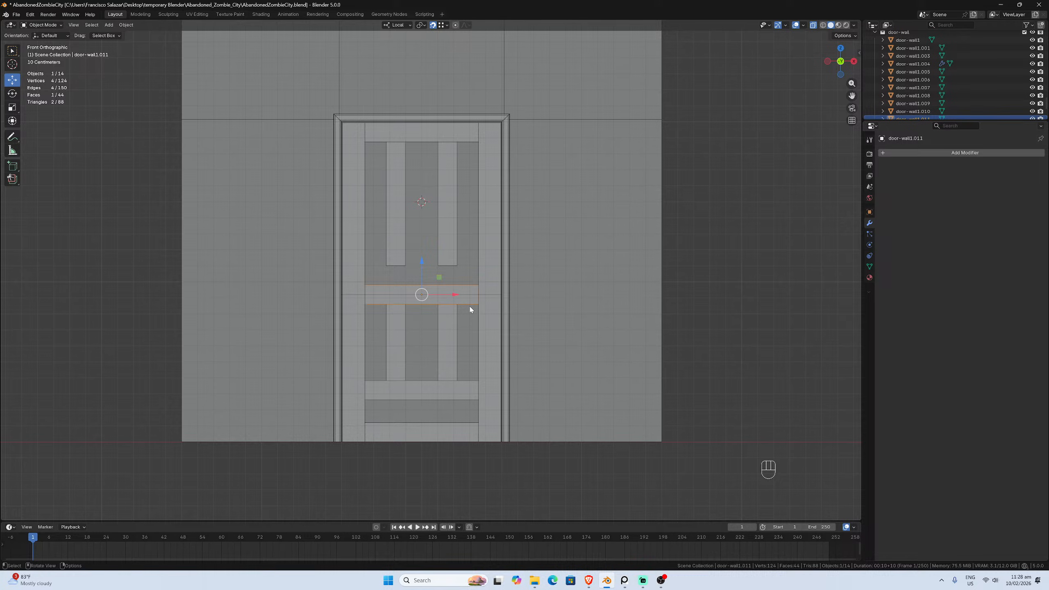
key(g)
key(z)
click(481, 322)
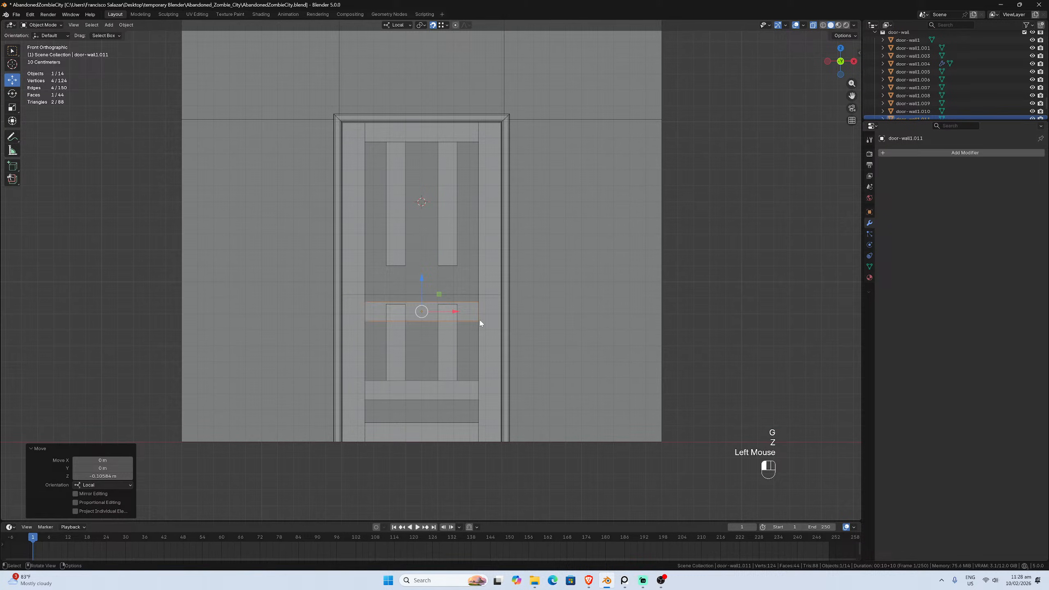
key(g)
key(z)
click(495, 303)
scroll(494, 305, up, 3)
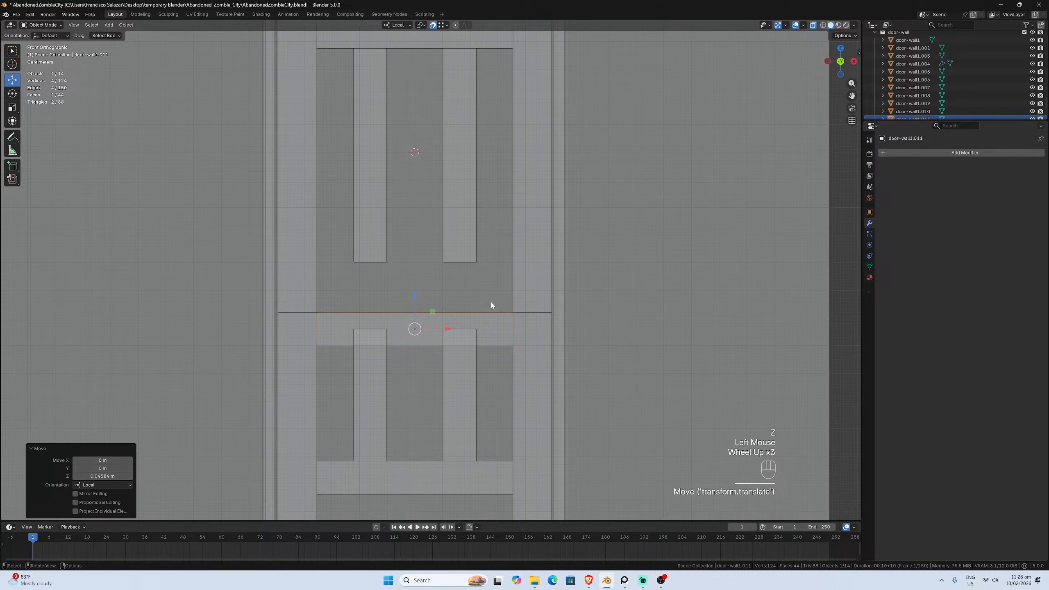
Move the middle horizontal strip a further 0.06 m down along Z to align its top edge with the lower vertical strips' tops
double_click(486, 322)
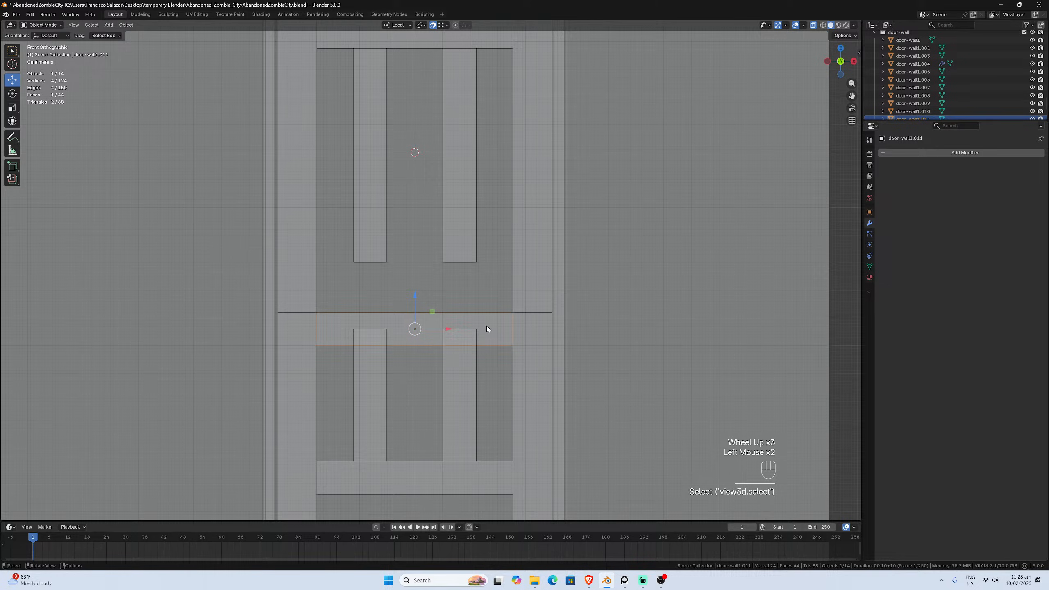
key(g)
key(z)
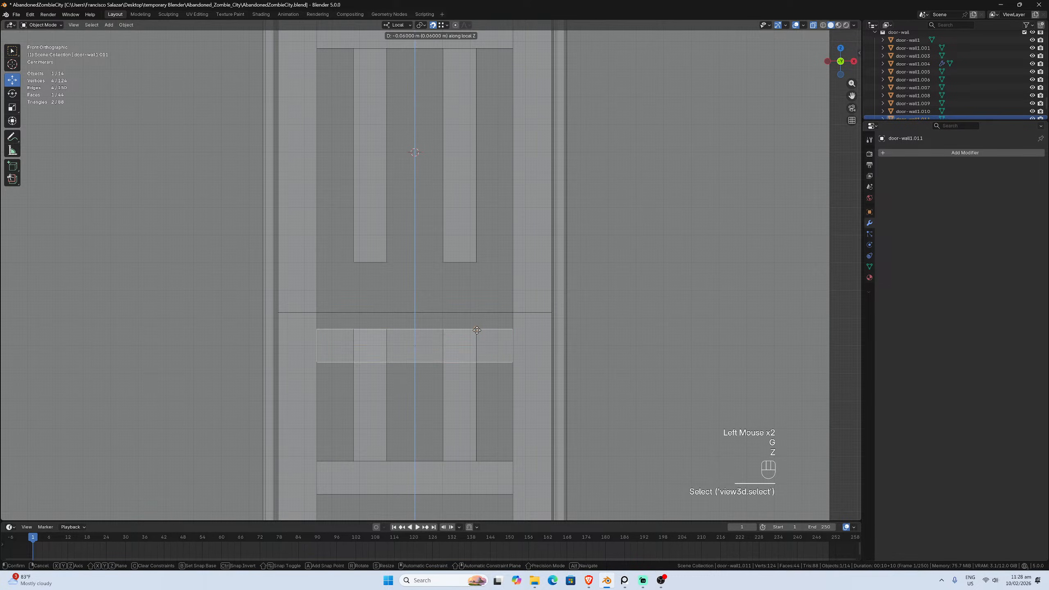
click(476, 337)
scroll(467, 335, down, 2)
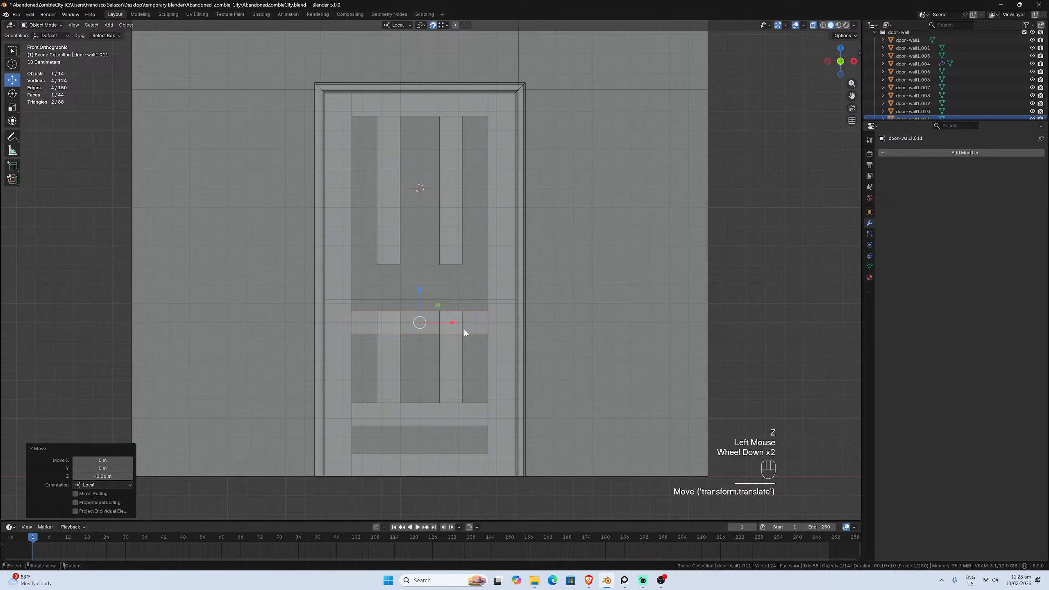
Duplicate the middle horizontal strip and move the copy about 0.24 m up along Z to the upper vertical strips' bottom edges
key(shift+d)
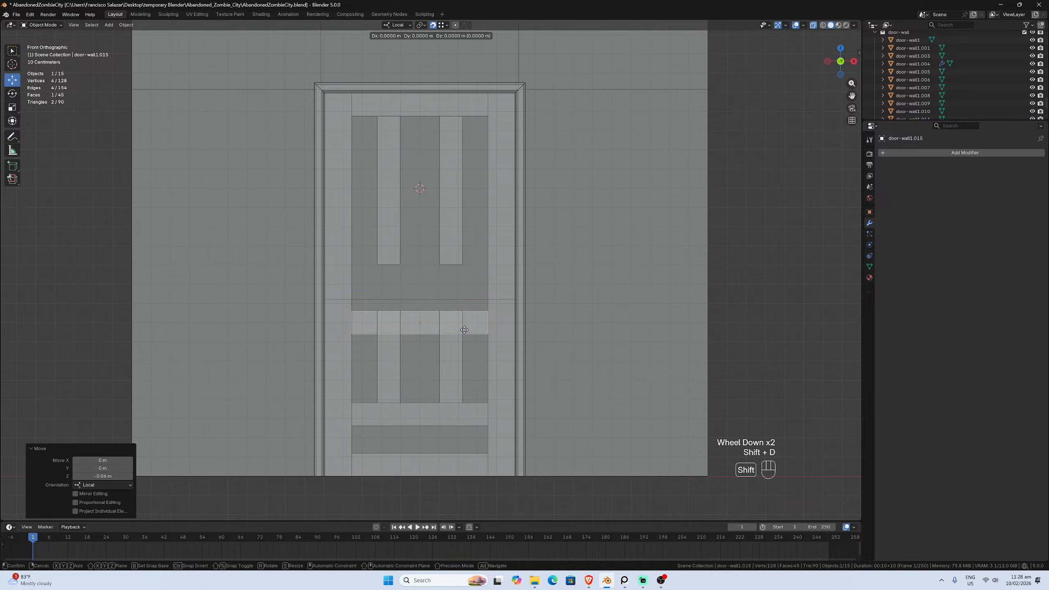
key(Escape)
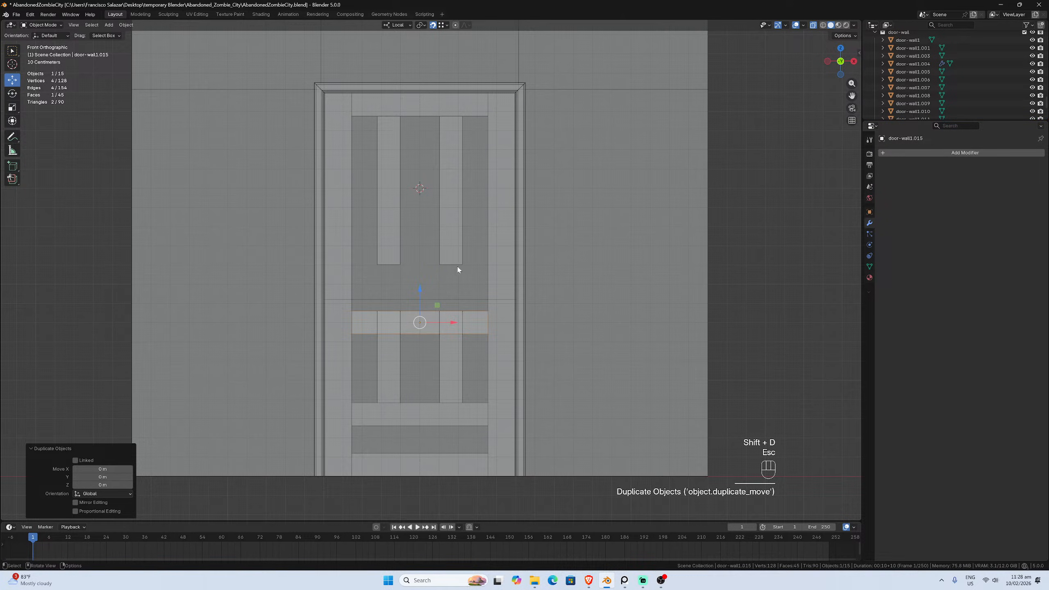
key(g)
key(z)
click(460, 264)
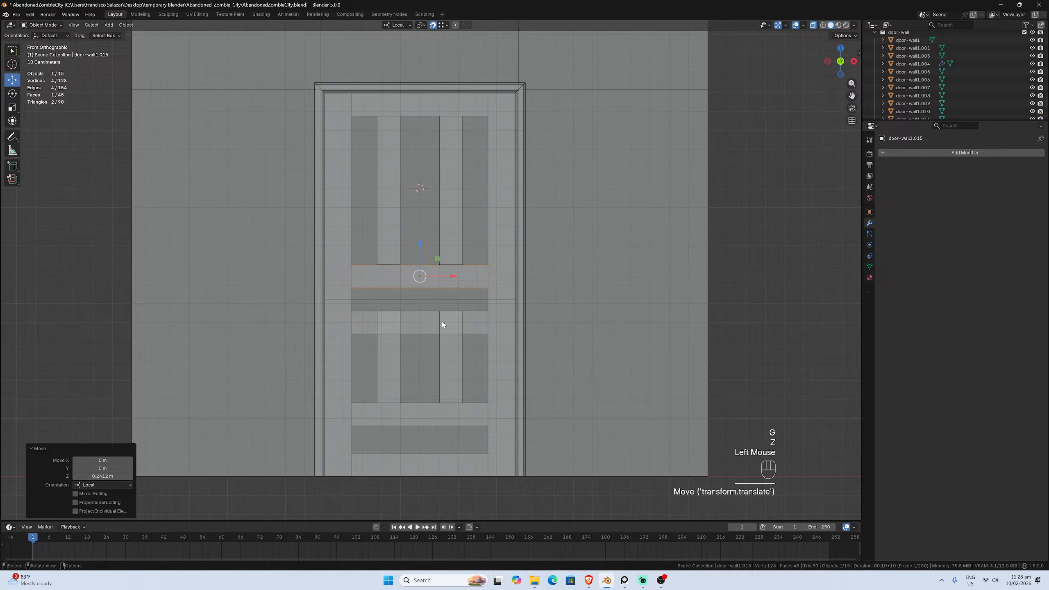
Shorten the lower vertical strips by moving their top edge down along Z to the underside of the original middle strip
scroll(444, 324, up, 1)
click(452, 356)
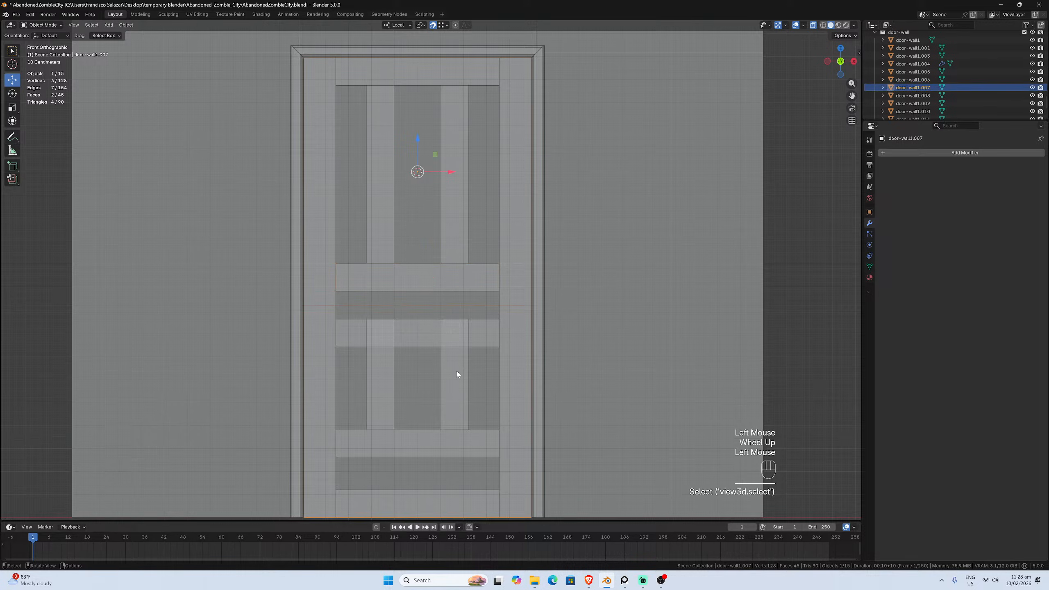
click(456, 370)
scroll(456, 372, down, 1)
key(Tab)
click(452, 312)
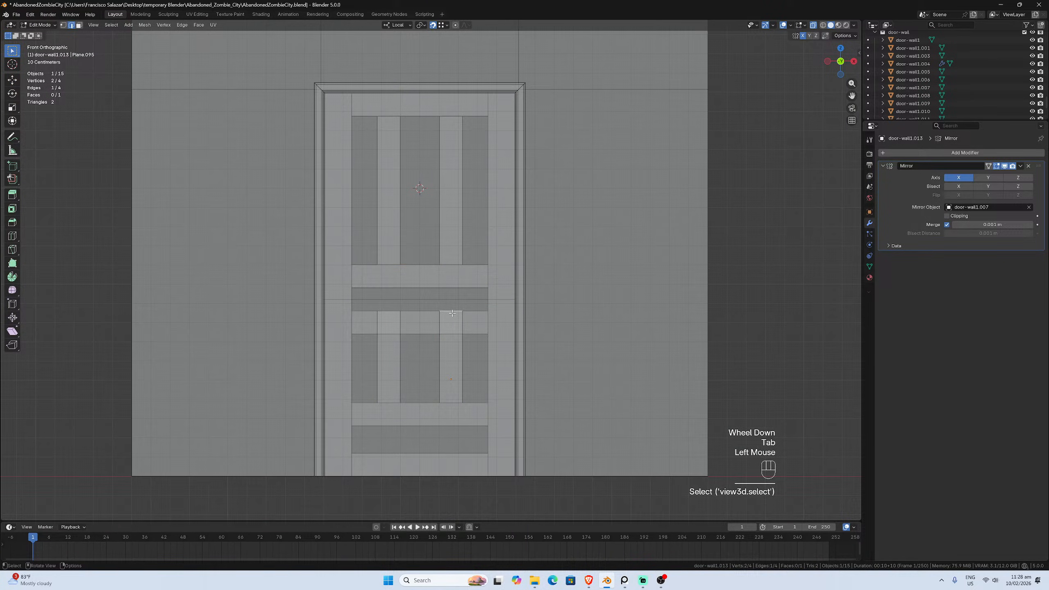
key(z)
click(484, 337)
key(Tab)
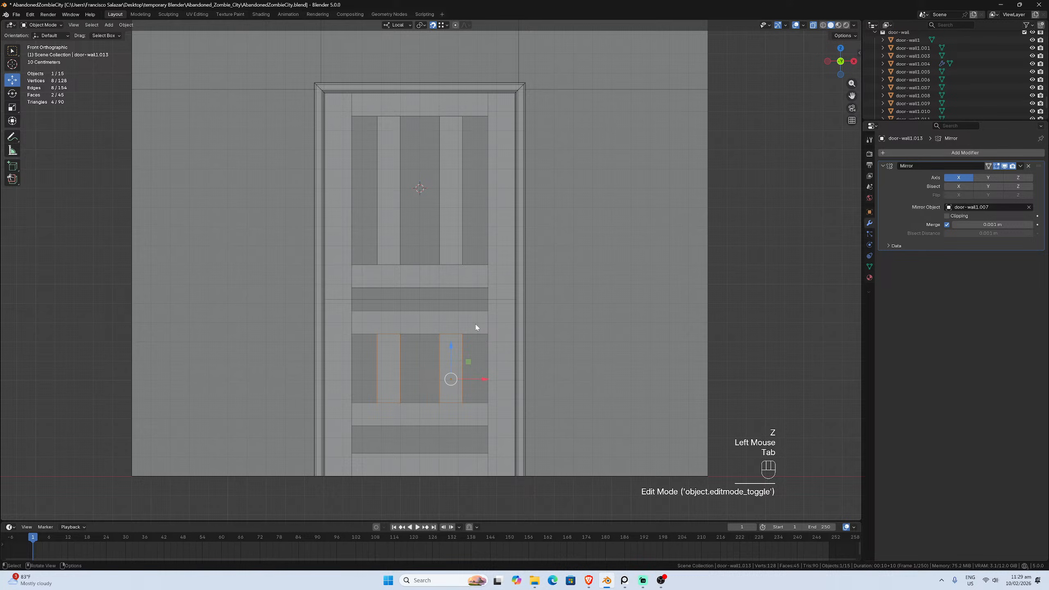
Hide the door-wall1.007 panel behind the door strips
scroll(513, 276, down, 2)
middle_drag(513, 276, 611, 272)
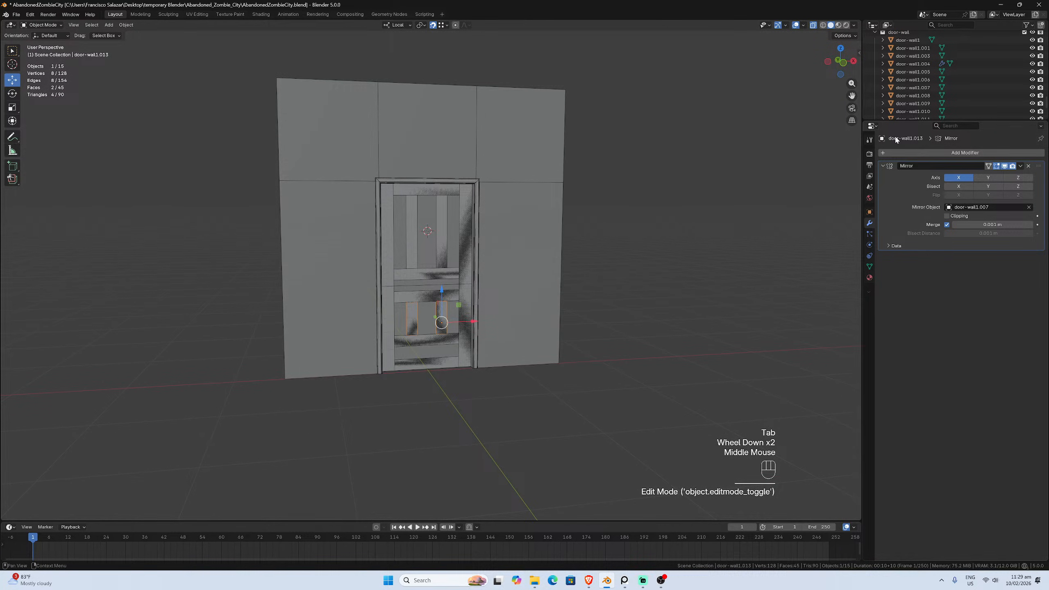
scroll(732, 201, up, 3)
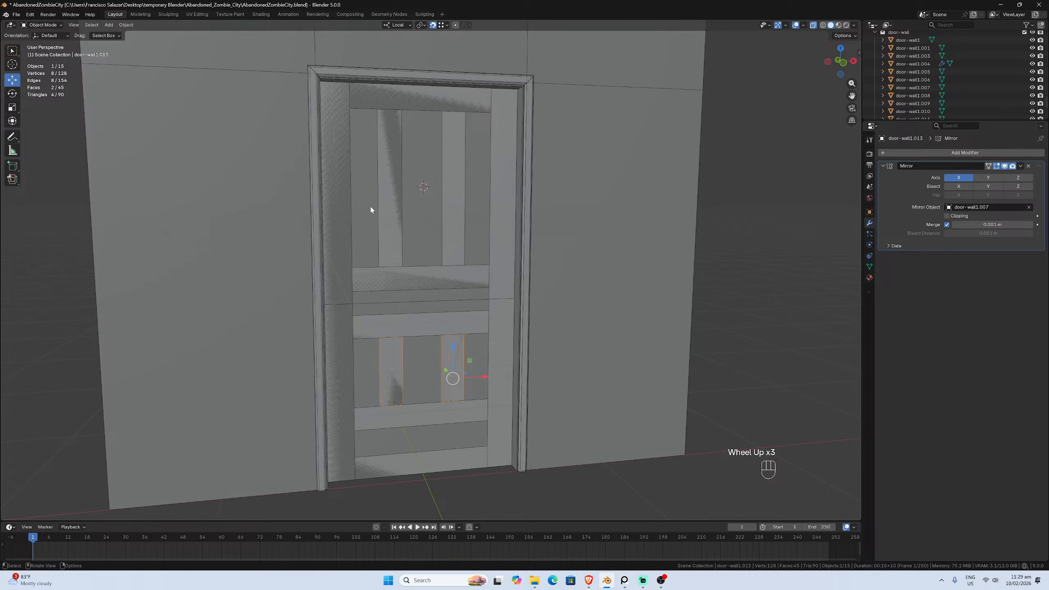
scroll(400, 306, down, 1)
mouse_move(405, 303)
middle_down()
mouse_move(379, 307)
mouse_move(405, 305)
middle_up()
scroll(378, 307, up, 1)
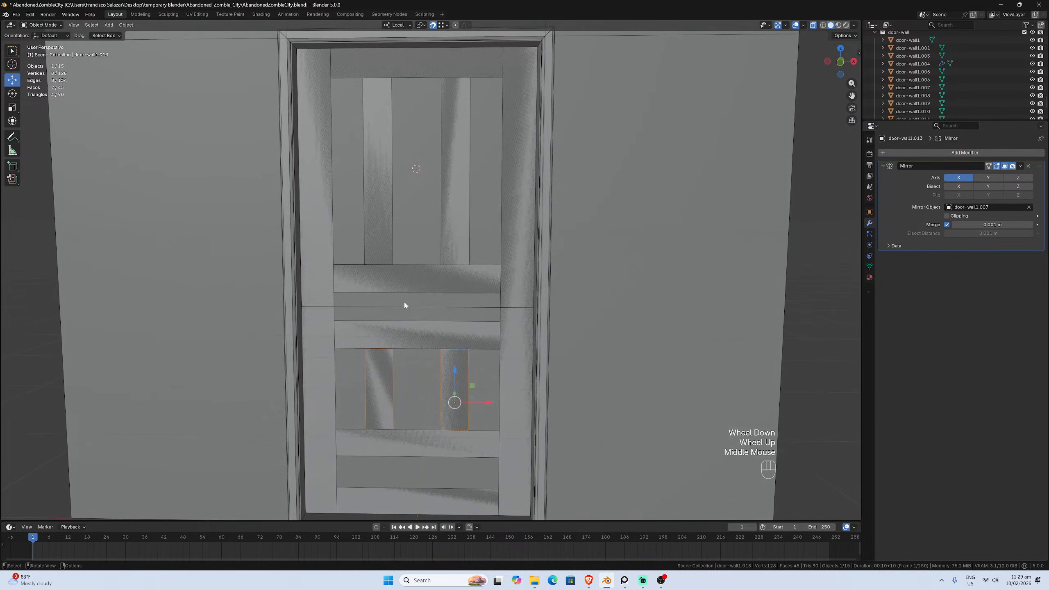
scroll(945, 77, down, 2)
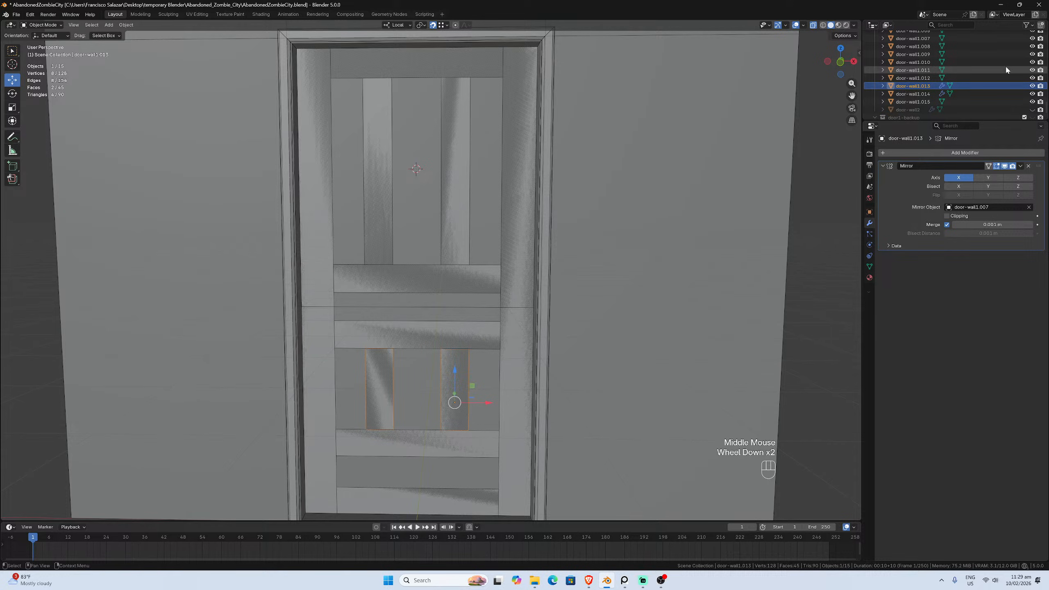
click(1032, 38)
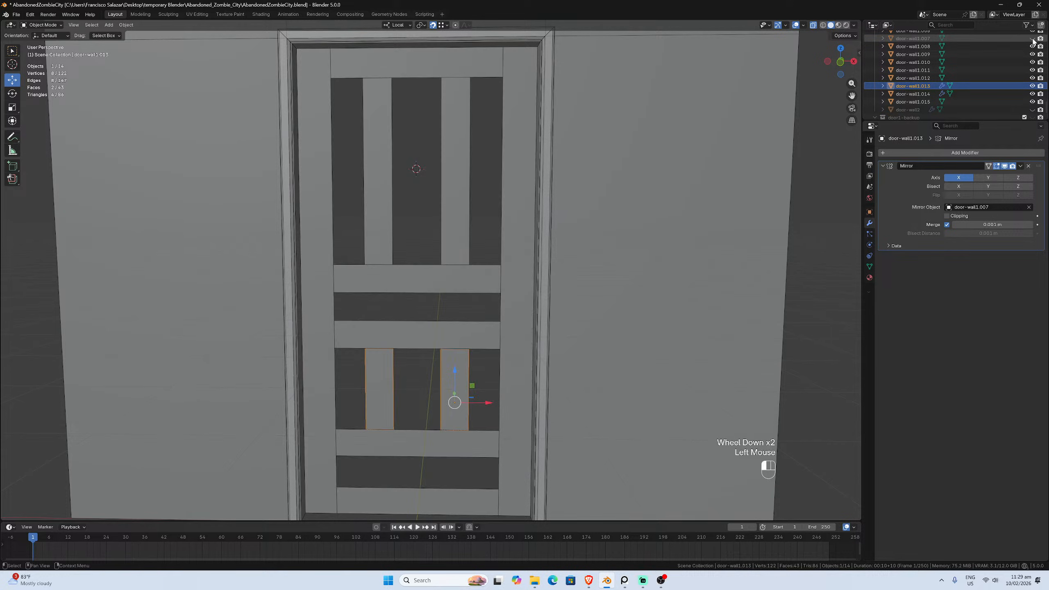
key(Tab)
click(482, 337)
key(Tab)
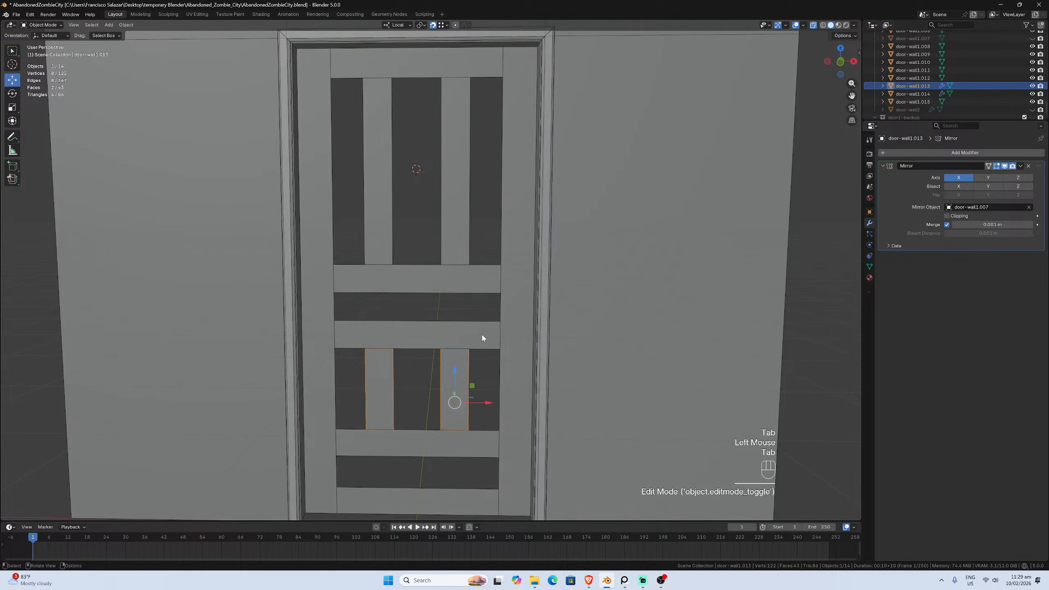
click(482, 338)
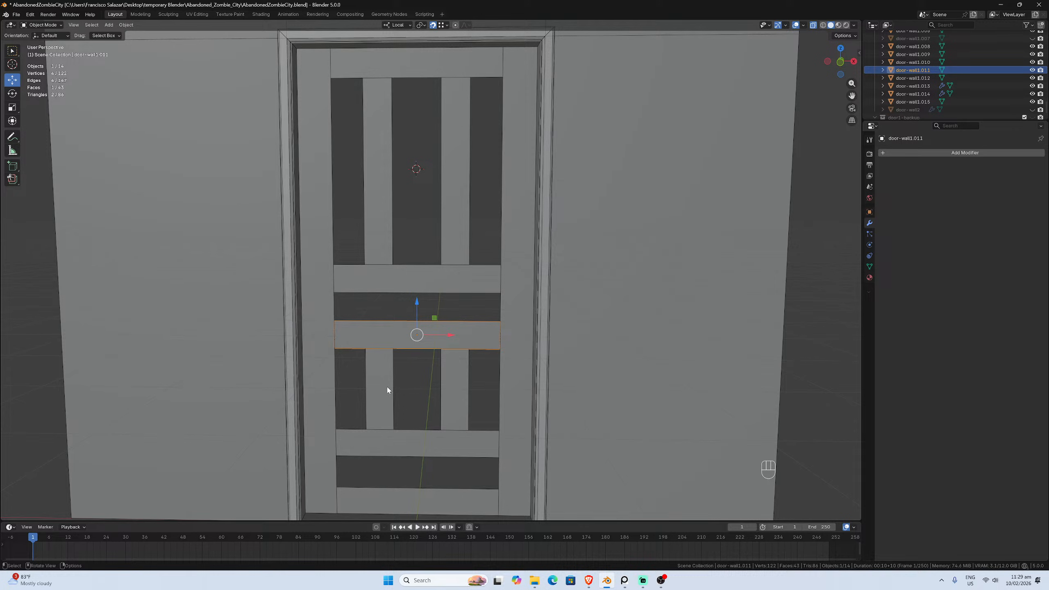
click(377, 399)
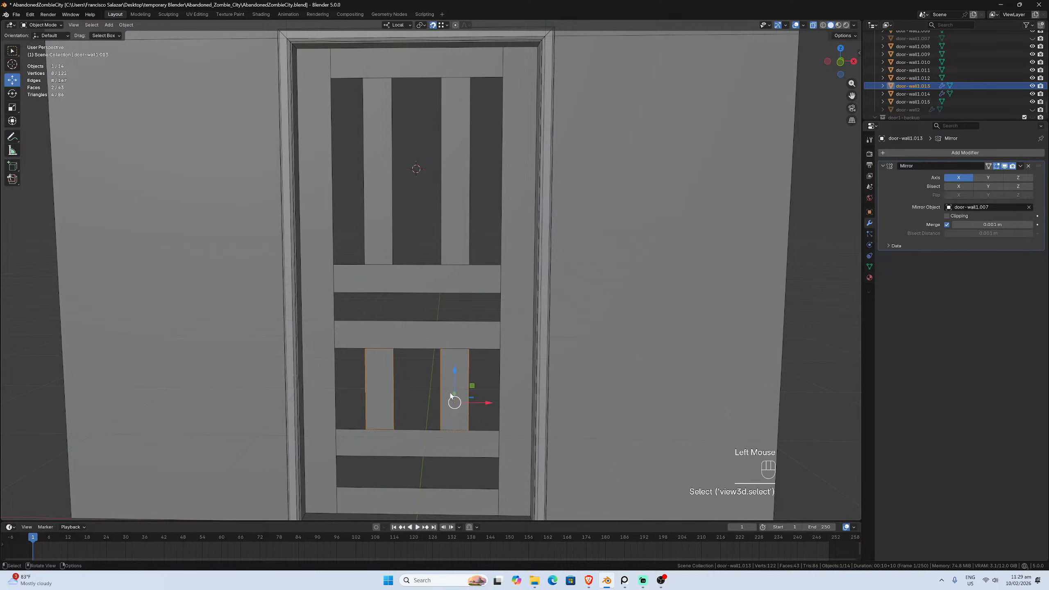
click(447, 333)
click(454, 252)
click(461, 290)
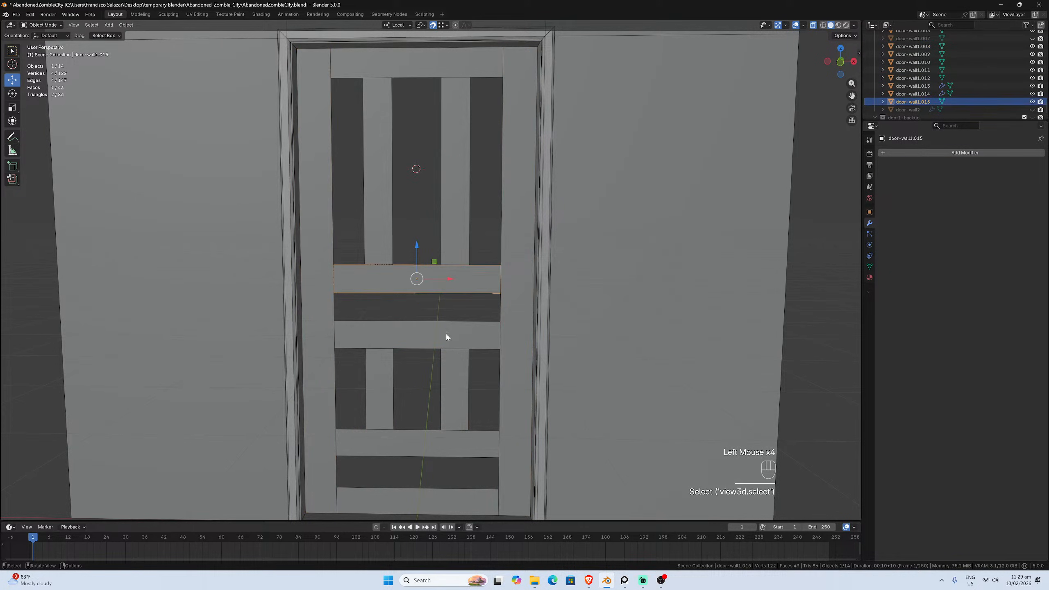
click(448, 338)
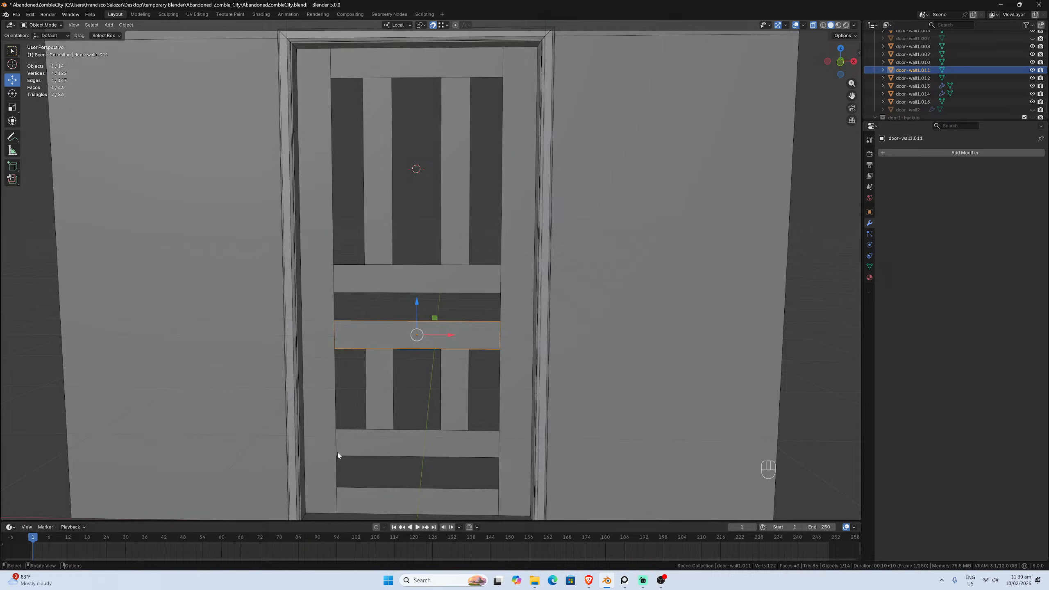
key(KP_1)
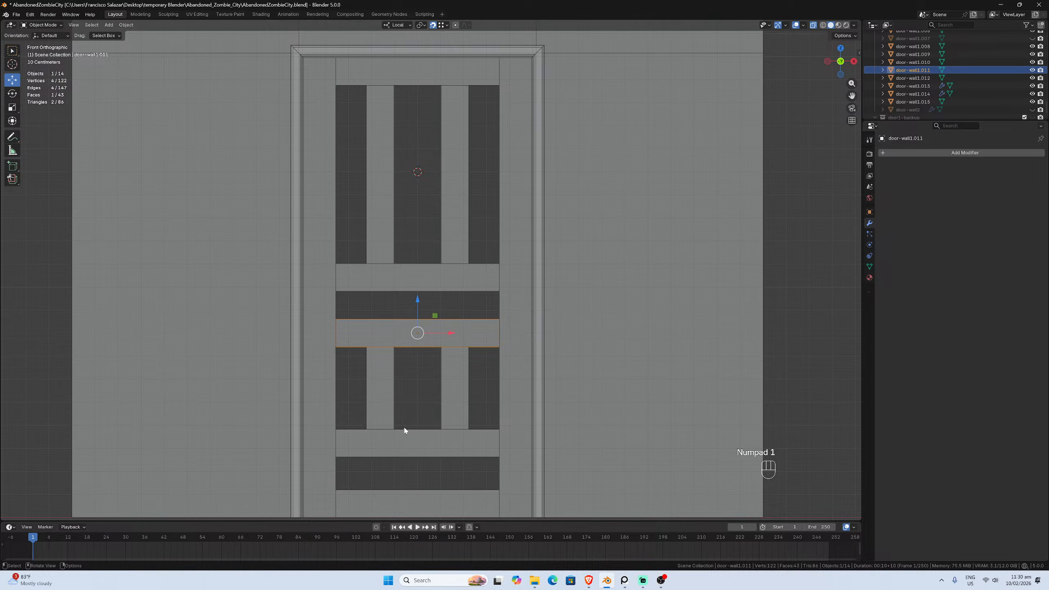
Examine how the middle horizontal strip and the lower vertical strips fit together, from the front and at an angle
click(388, 404)
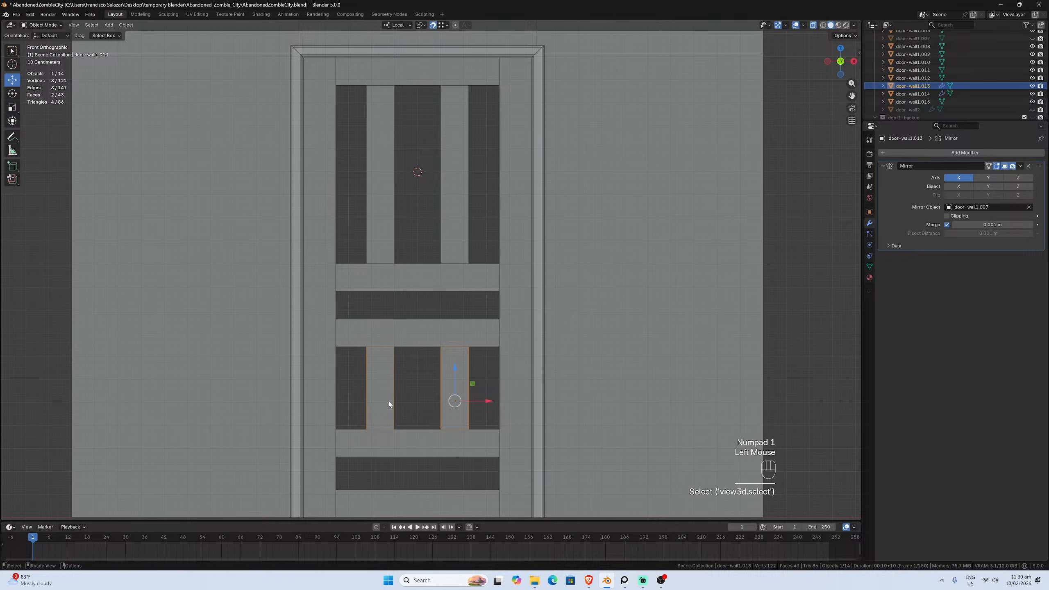
scroll(397, 406, up, 1)
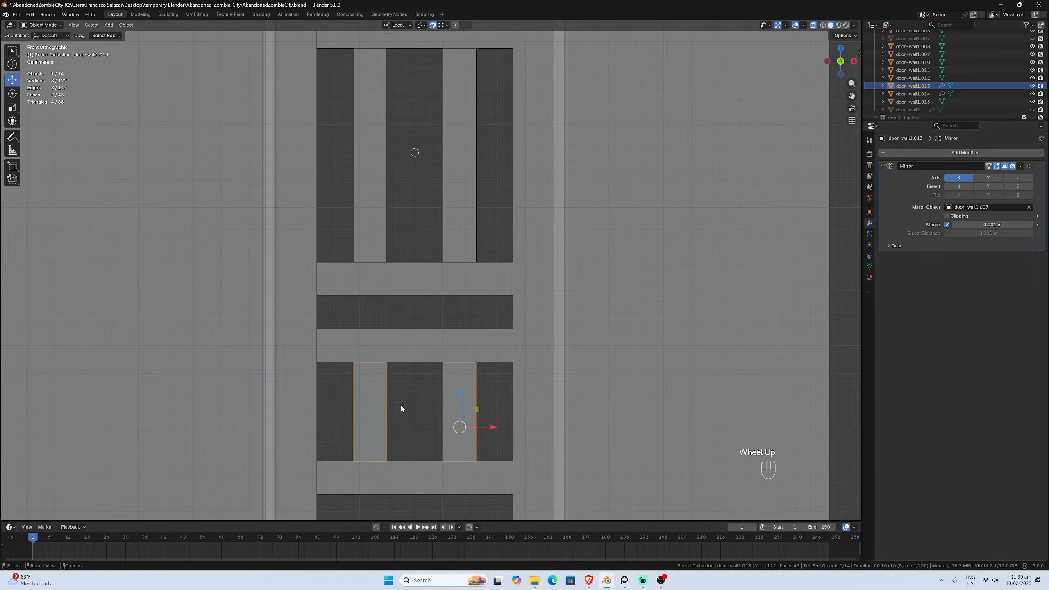
scroll(399, 404, down, 1)
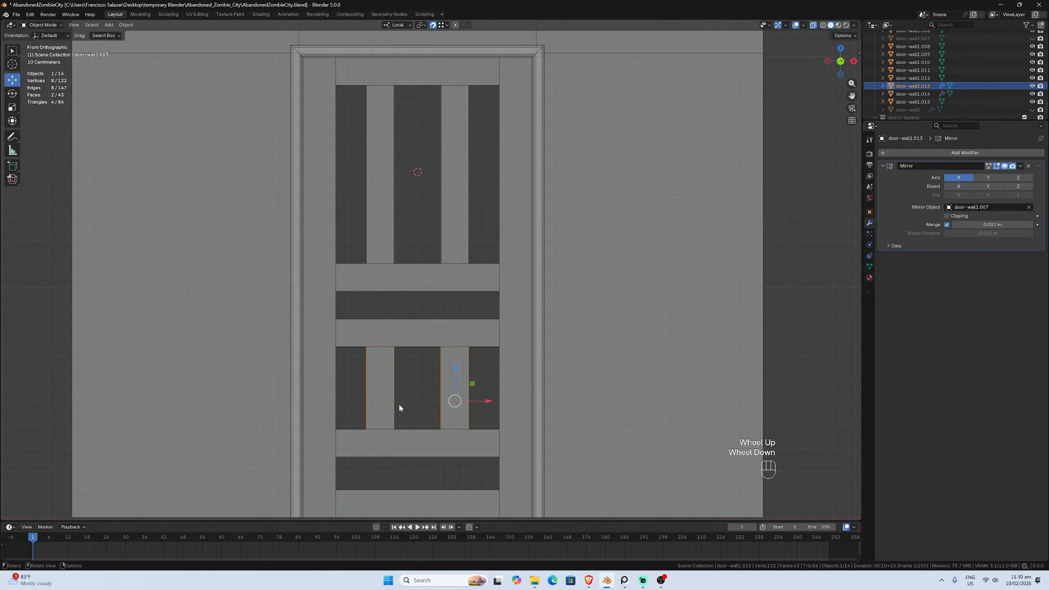
click(395, 336)
middle_drag(396, 335, 439, 351)
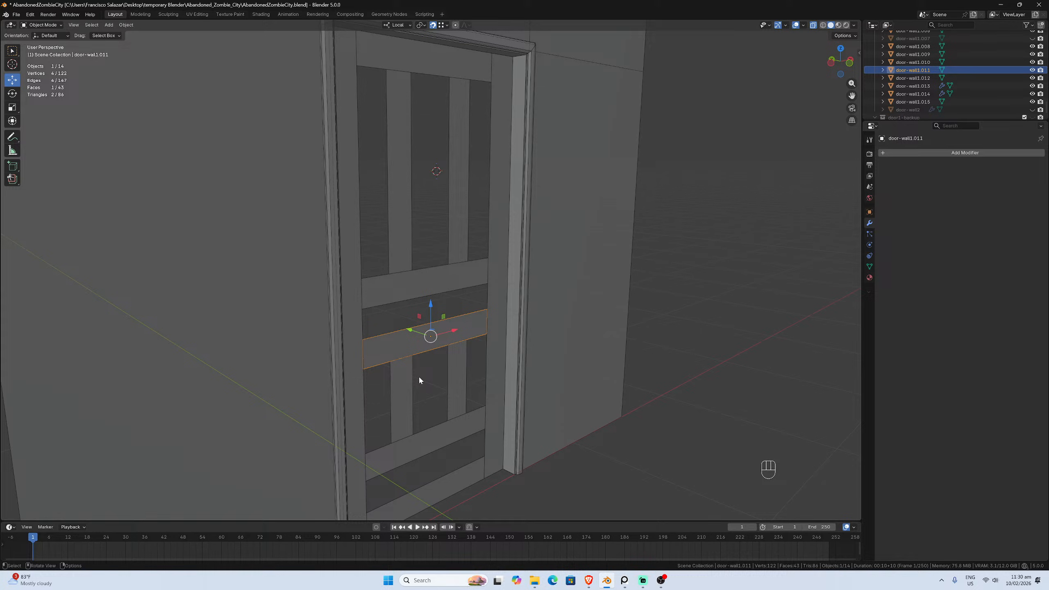
middle_drag(419, 381, 392, 368)
click(453, 385)
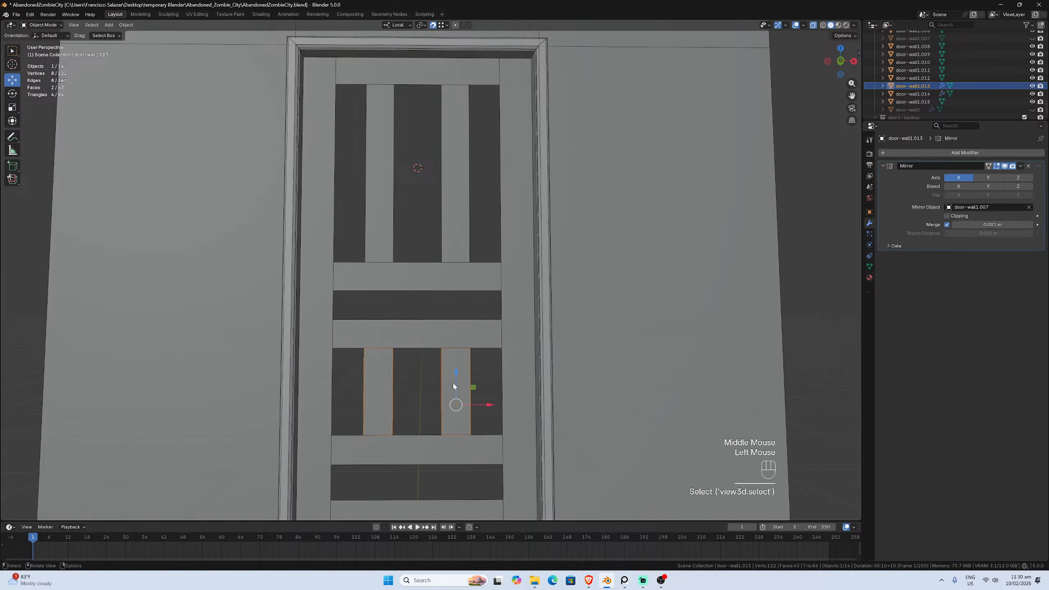
key(KP_1)
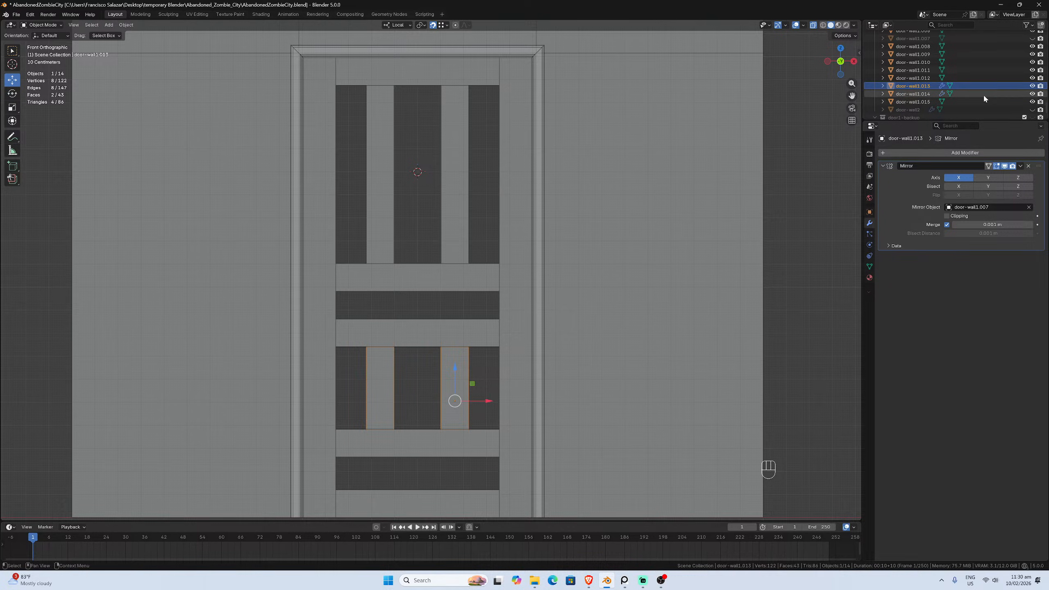
Show the door-wall1.007 panel again behind the strips and turn off X-ray shading
click(1032, 39)
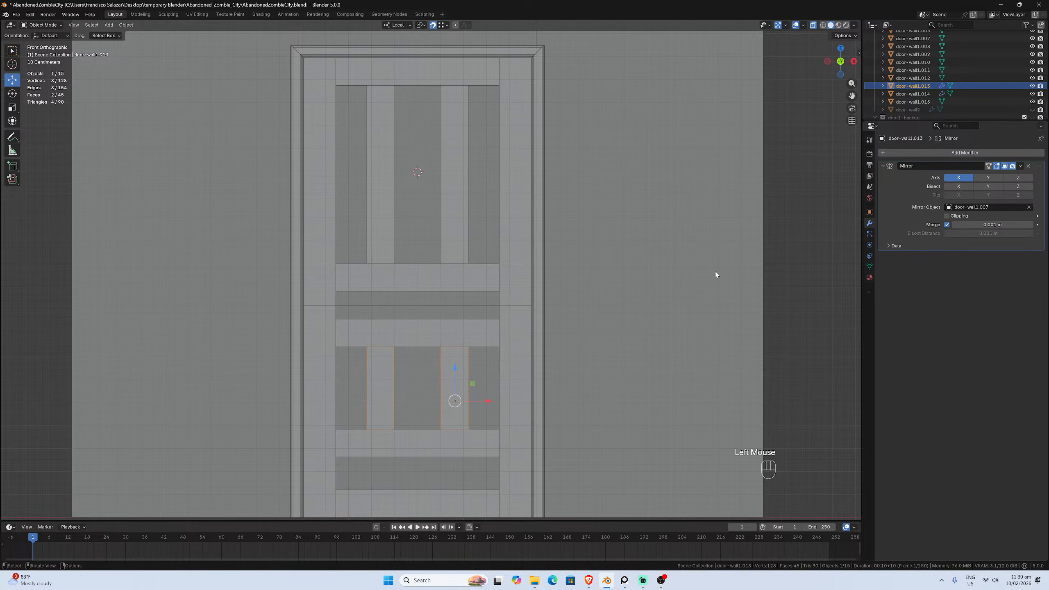
scroll(702, 290, up, 1)
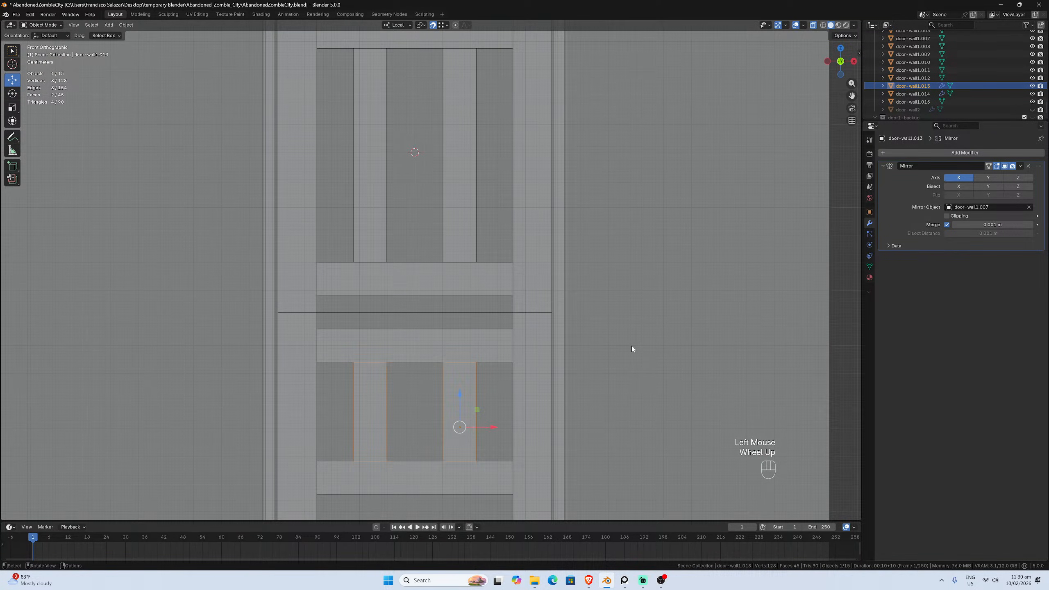
click(811, 25)
Check which scene objects form the door strips by going through door-wall1.015 up to door-wall1.008 individually
click(413, 338)
scroll(459, 325, down, 3)
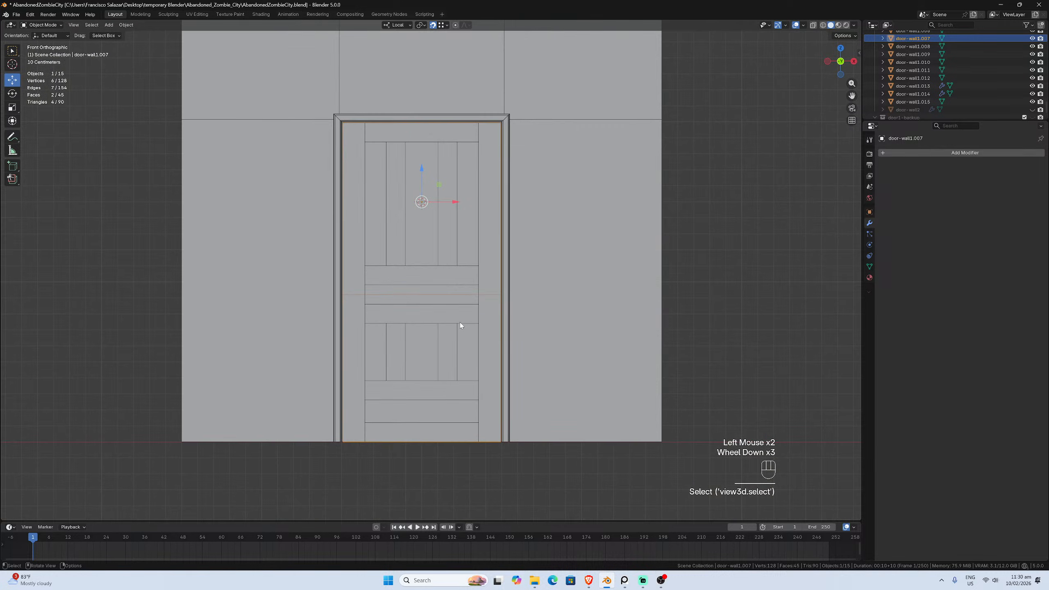
click(459, 323)
click(456, 321)
click(456, 321)
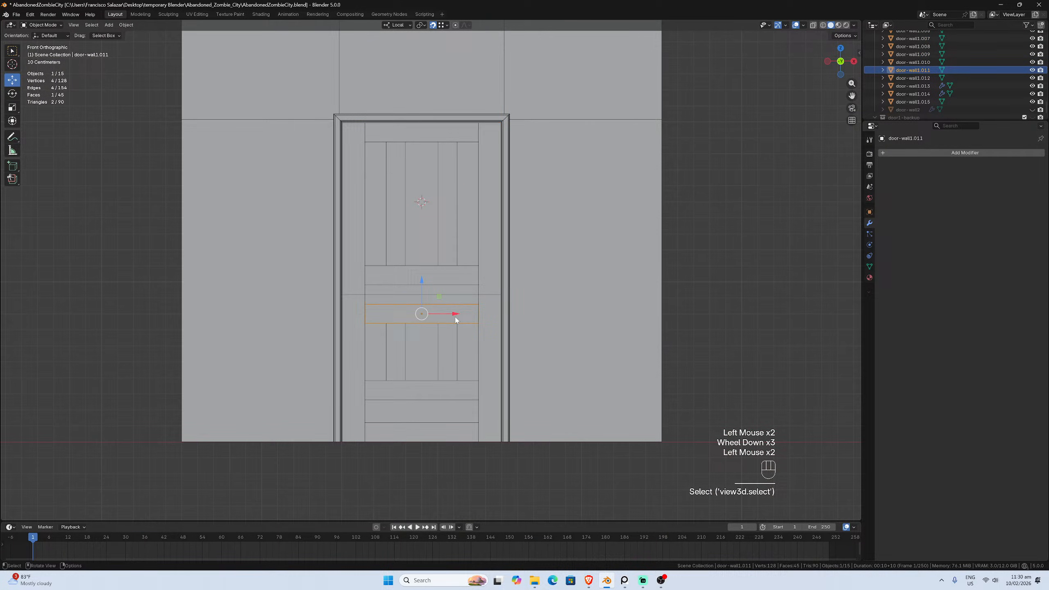
shift+click(462, 281)
click(462, 279)
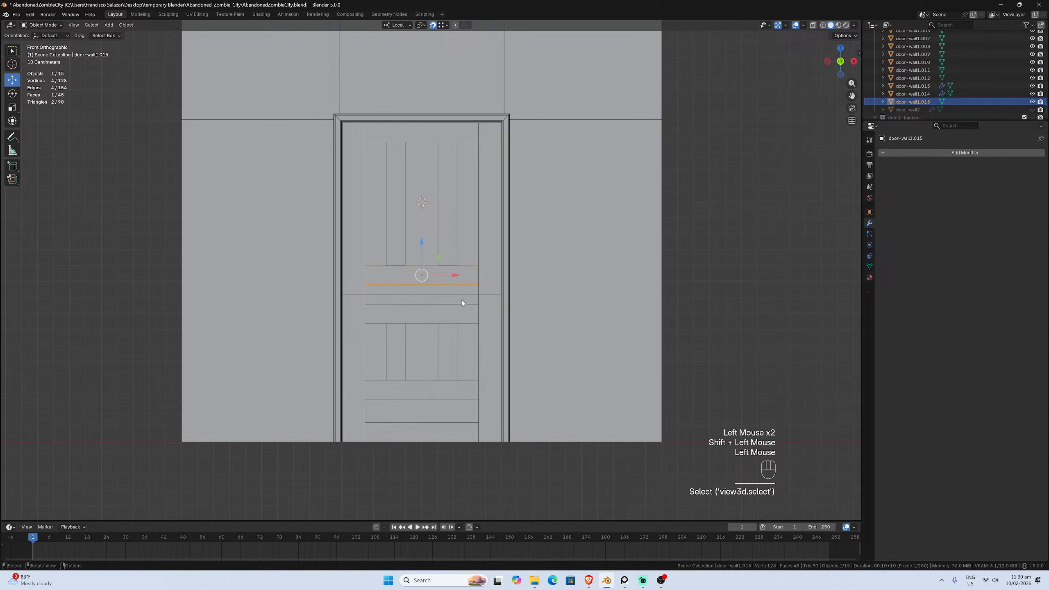
middle_drag(461, 300, 469, 298)
click(922, 93)
click(923, 94)
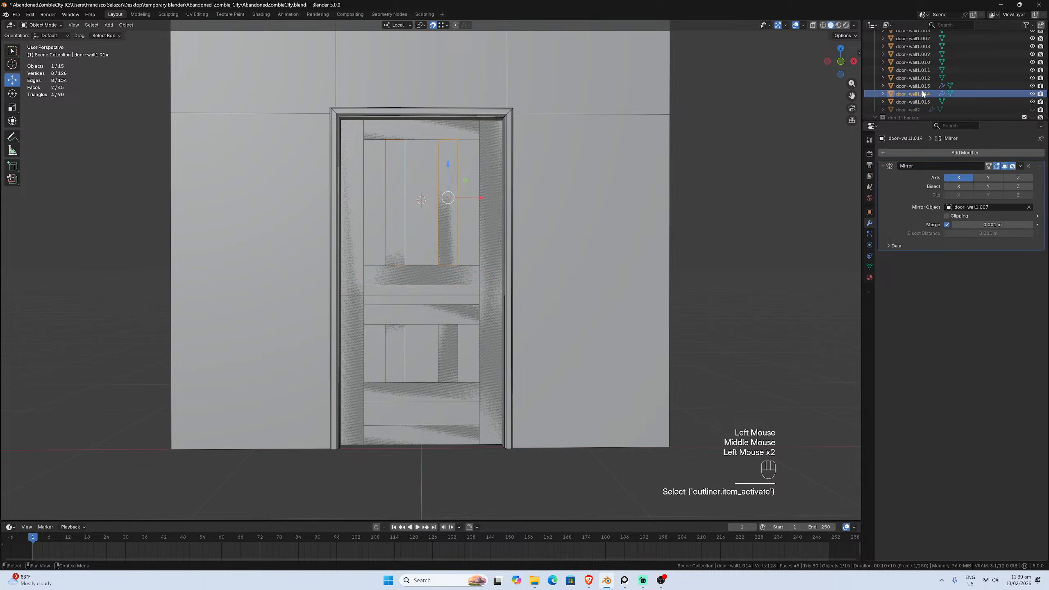
click(920, 86)
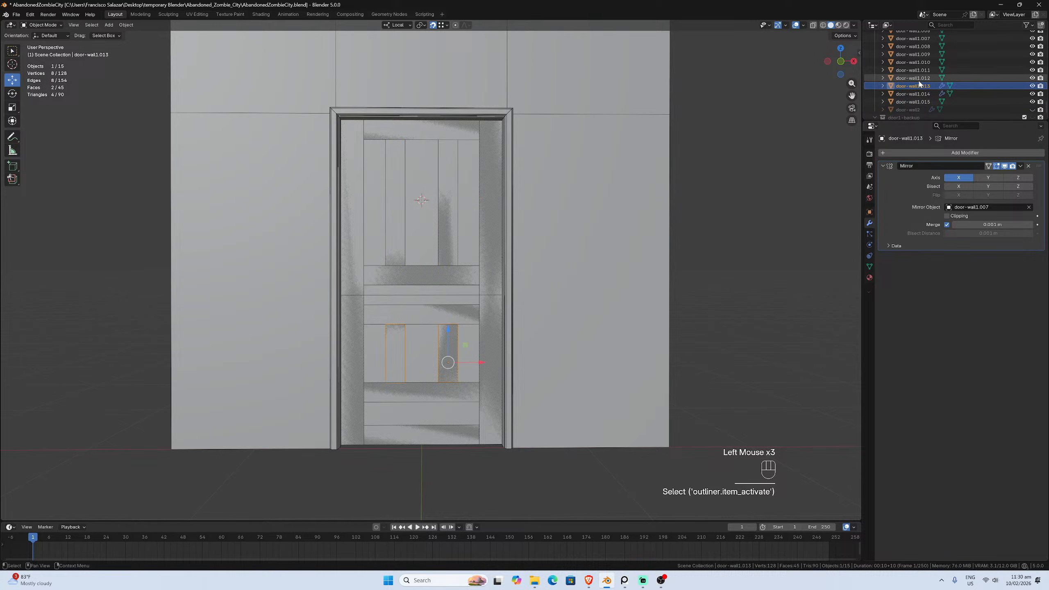
click(920, 79)
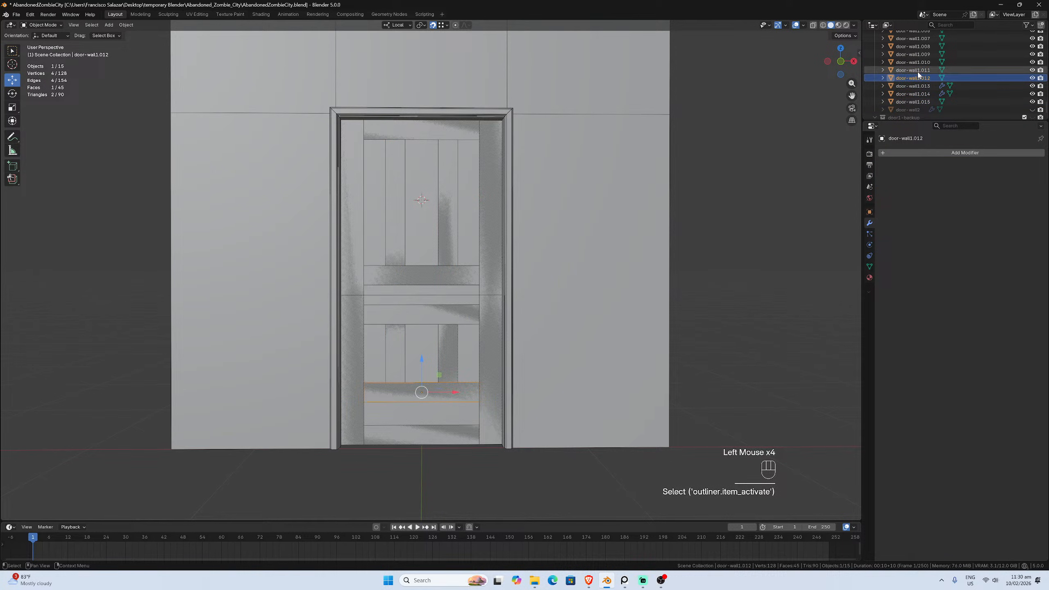
click(919, 71)
click(919, 69)
click(919, 61)
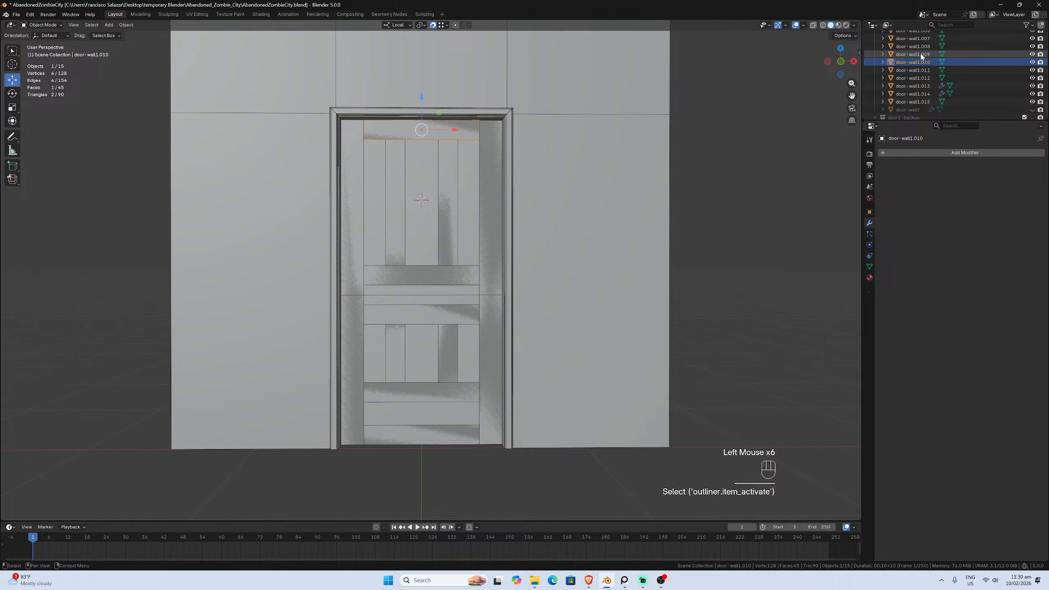
click(920, 54)
click(921, 46)
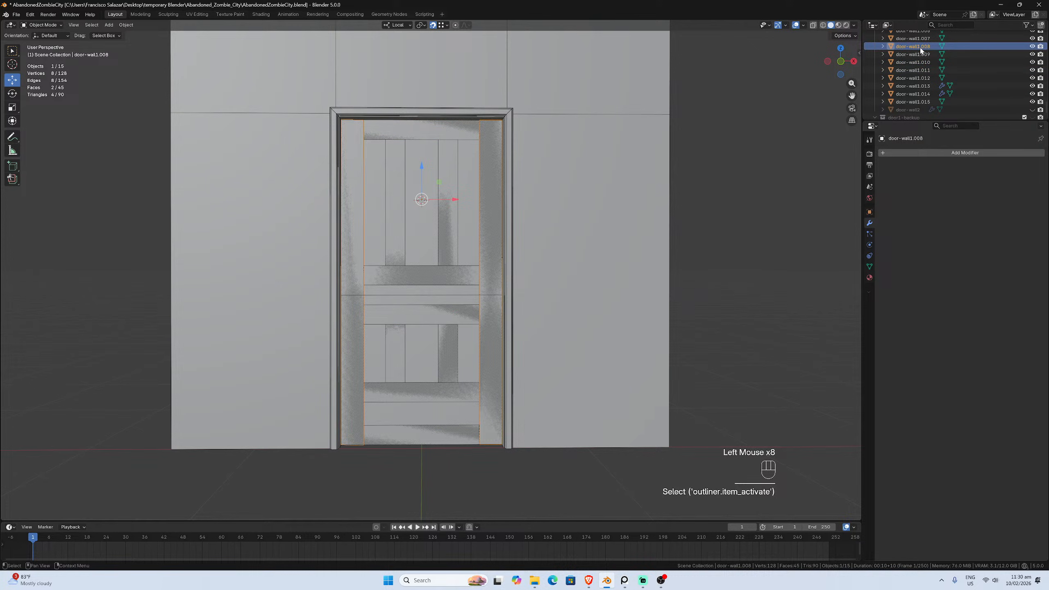
Select the door strips door-wall1.008 to door-wall1.015 and move them together about -0.015 m along local Y, off the panel
ctrl+click(918, 102)
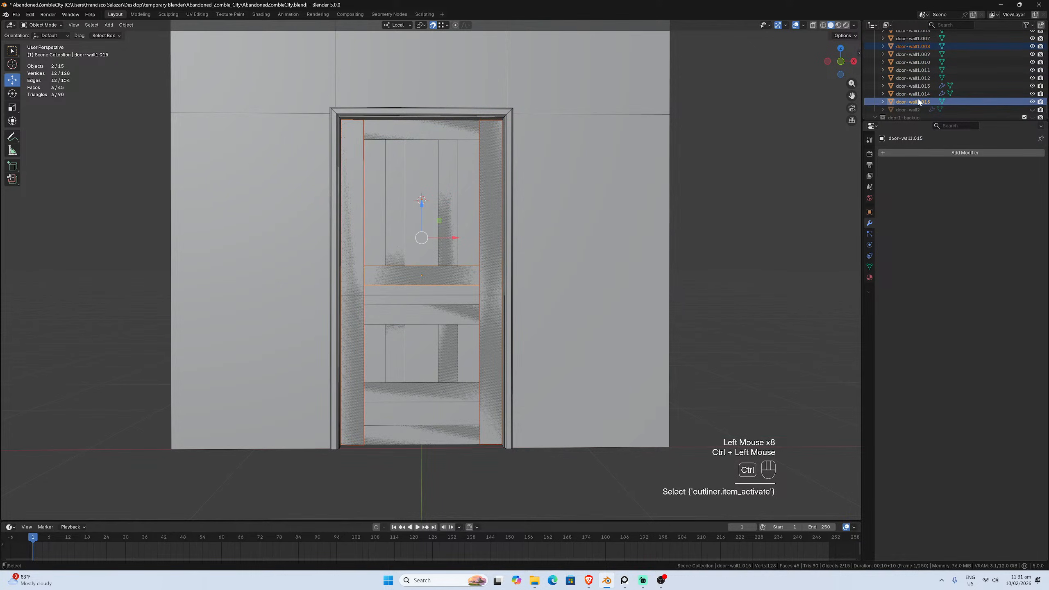
click(919, 46)
shift+click(915, 94)
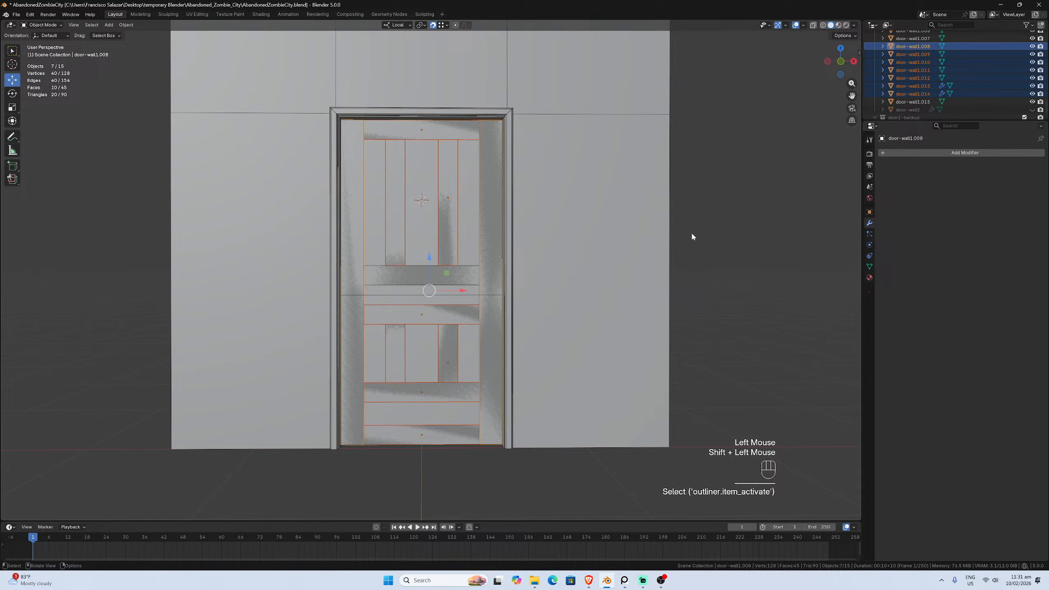
shift+click(912, 102)
scroll(509, 324, down, 1)
middle_drag(558, 288, 550, 328)
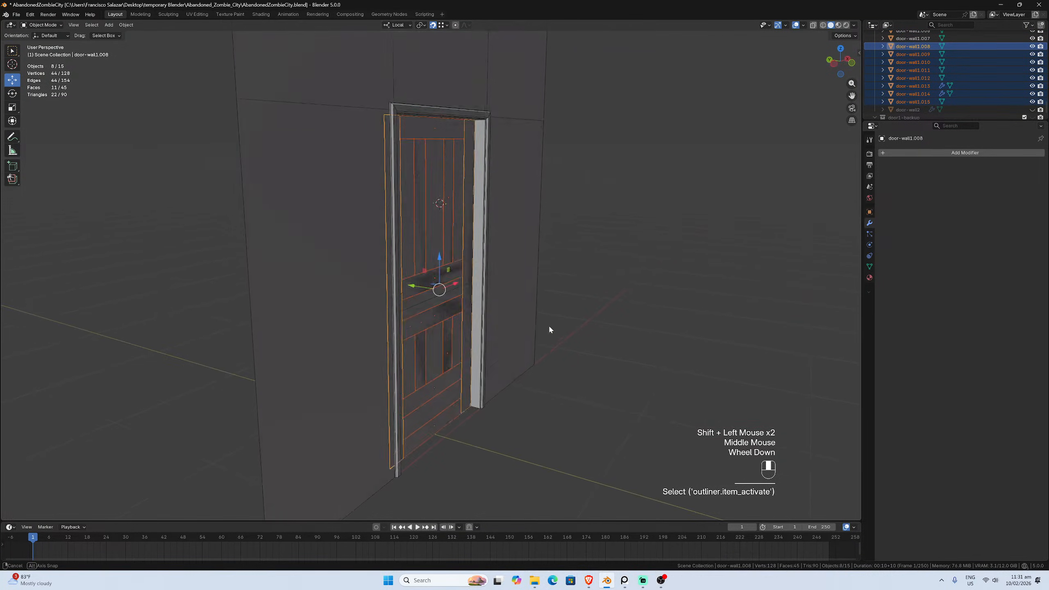
scroll(548, 333, up, 2)
middle_drag(567, 397, 571, 398)
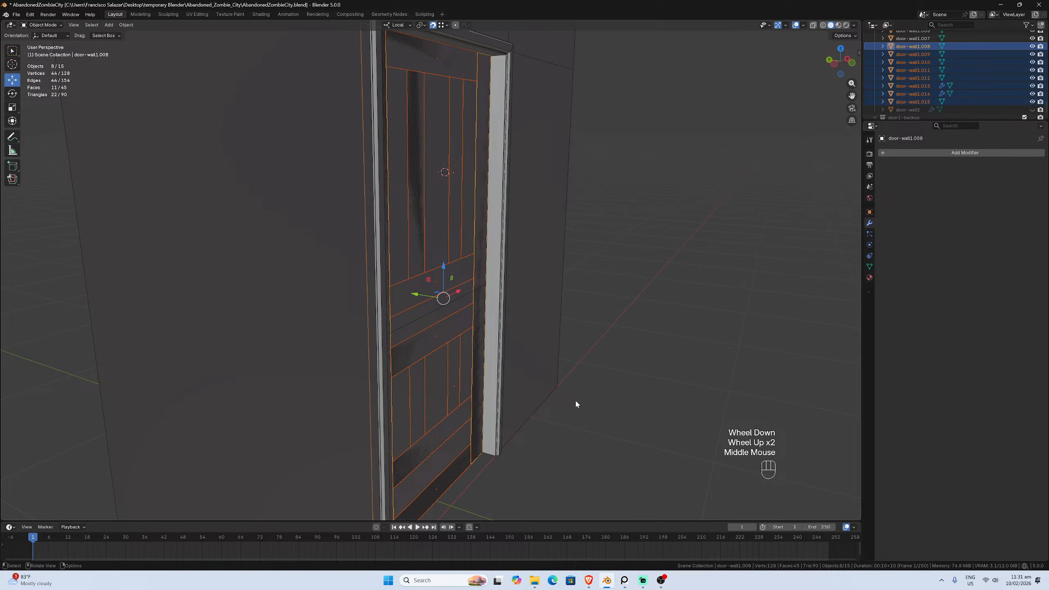
key(g)
key(y)
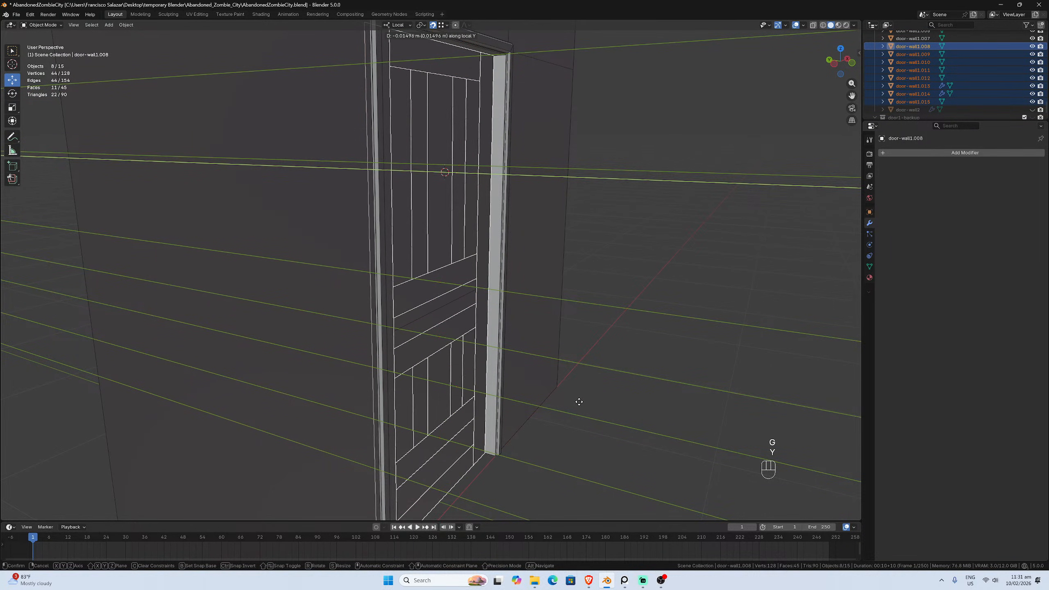
click(573, 405)
Set the strips' move distance along local Y to exactly -0.015 m
double_click(103, 468)
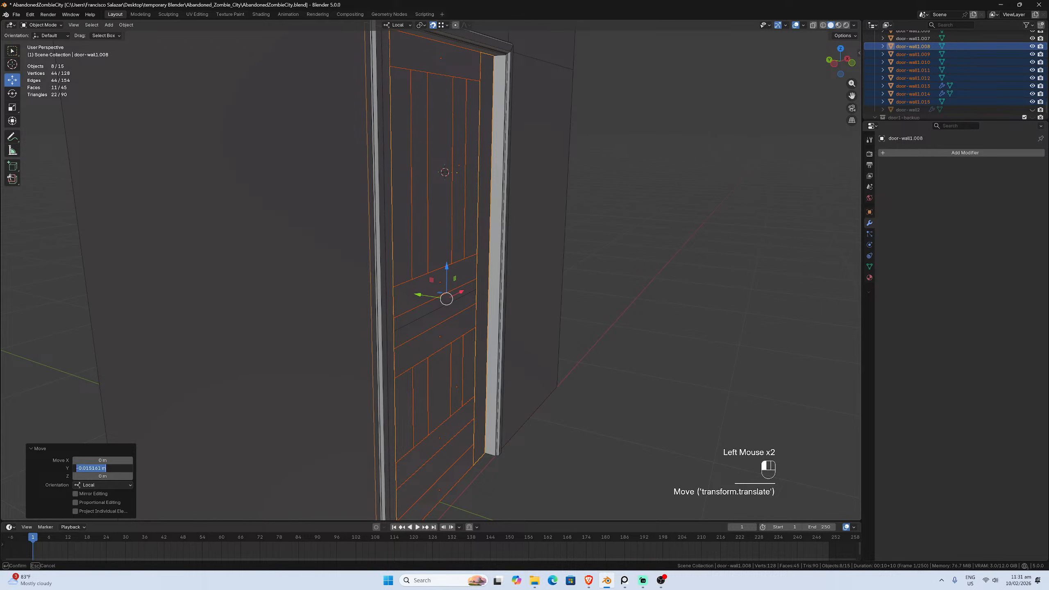
text(-0.1)
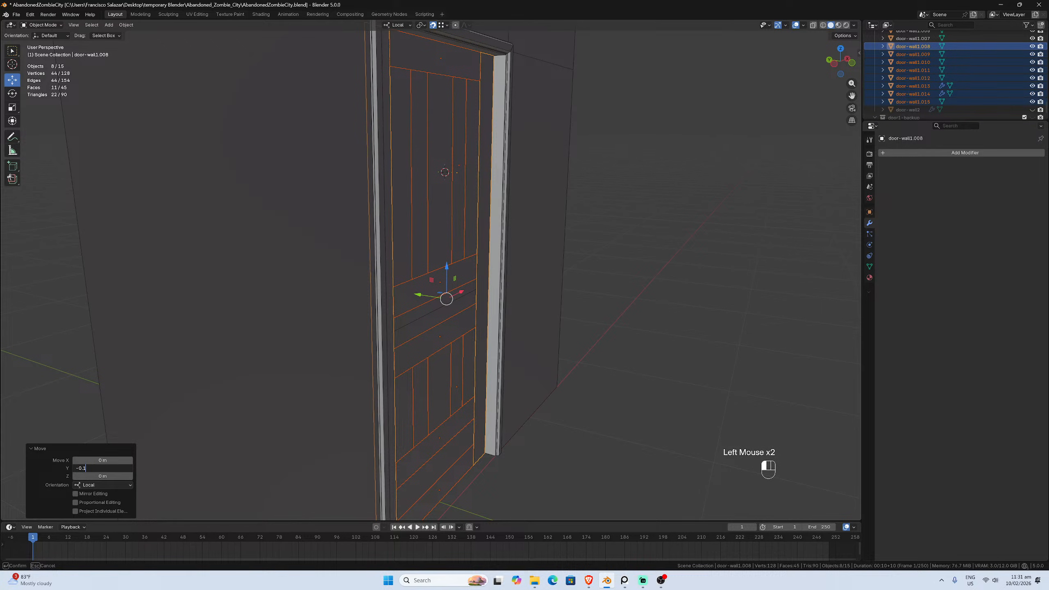
text(5)
key(Return)
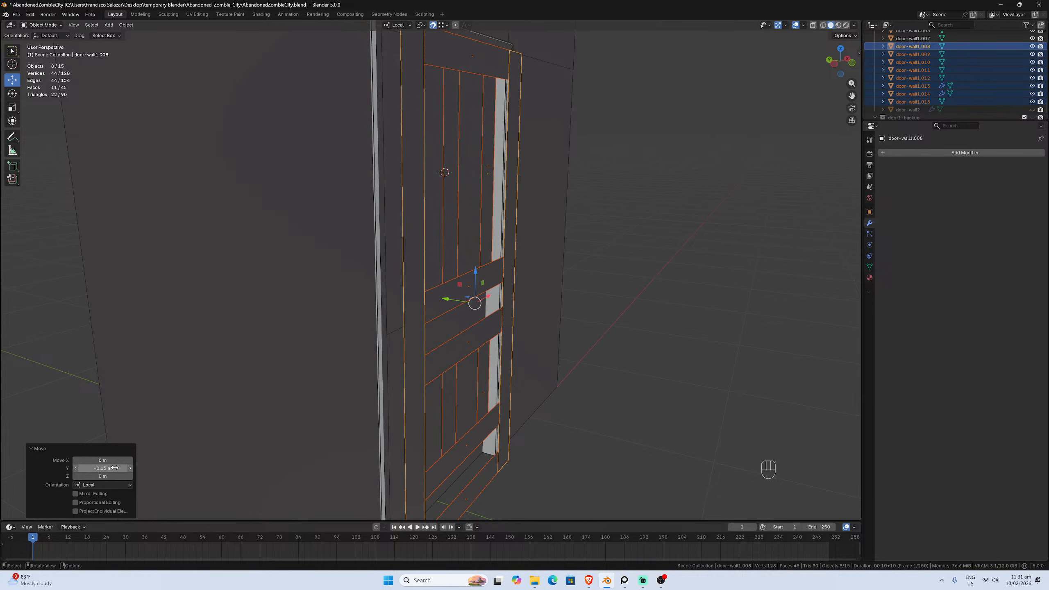
click(115, 468)
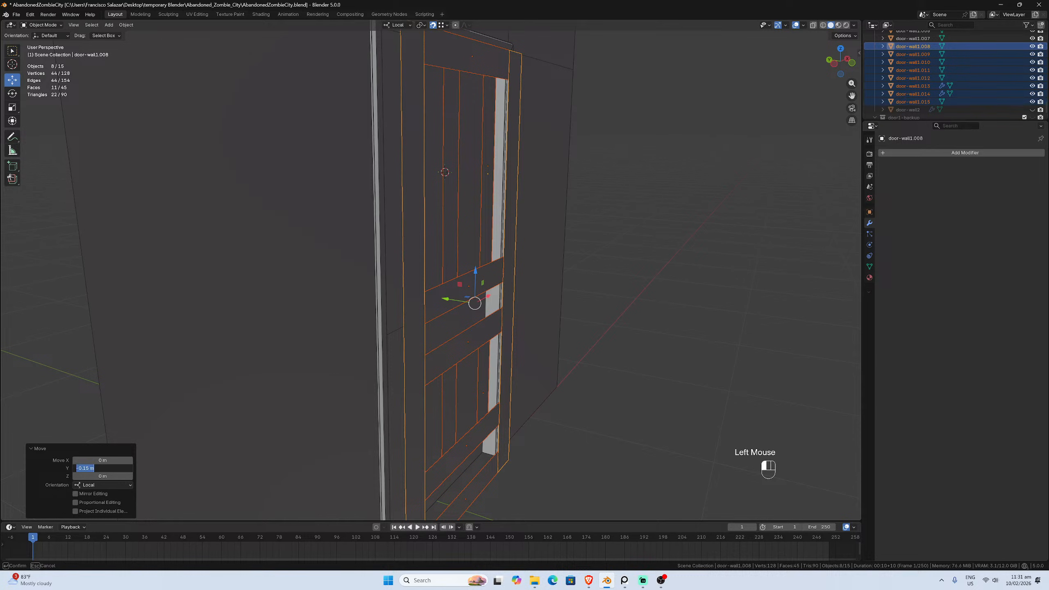
click(83, 468)
text(0)
key(Return)
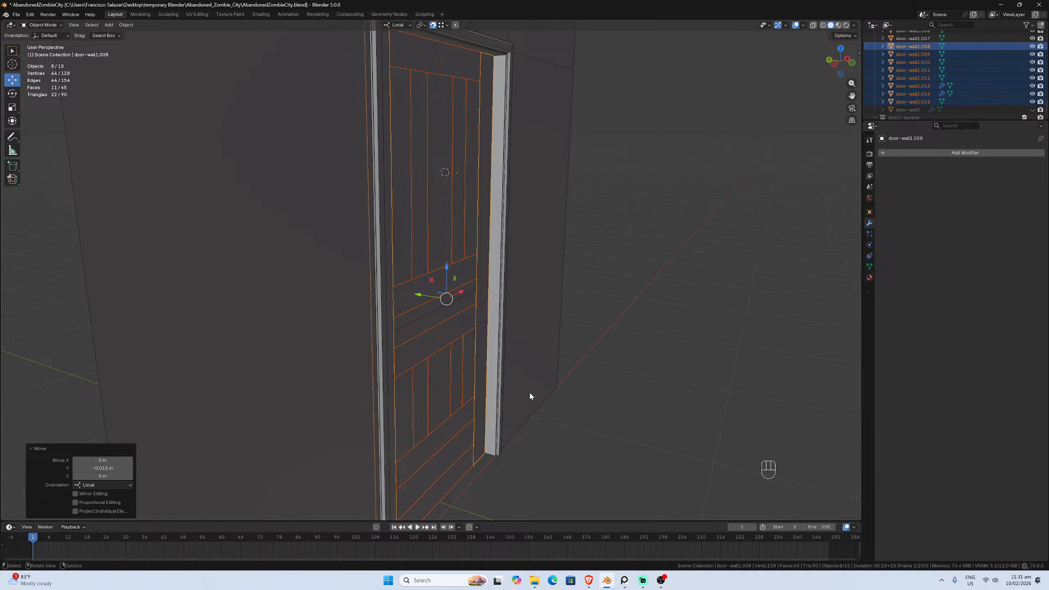
Clear the strips' mesh selection in Edit Mode, turn off the wireframe overlay, and return to Object Mode
middle_drag(530, 396, 548, 398)
scroll(543, 397, up, 2)
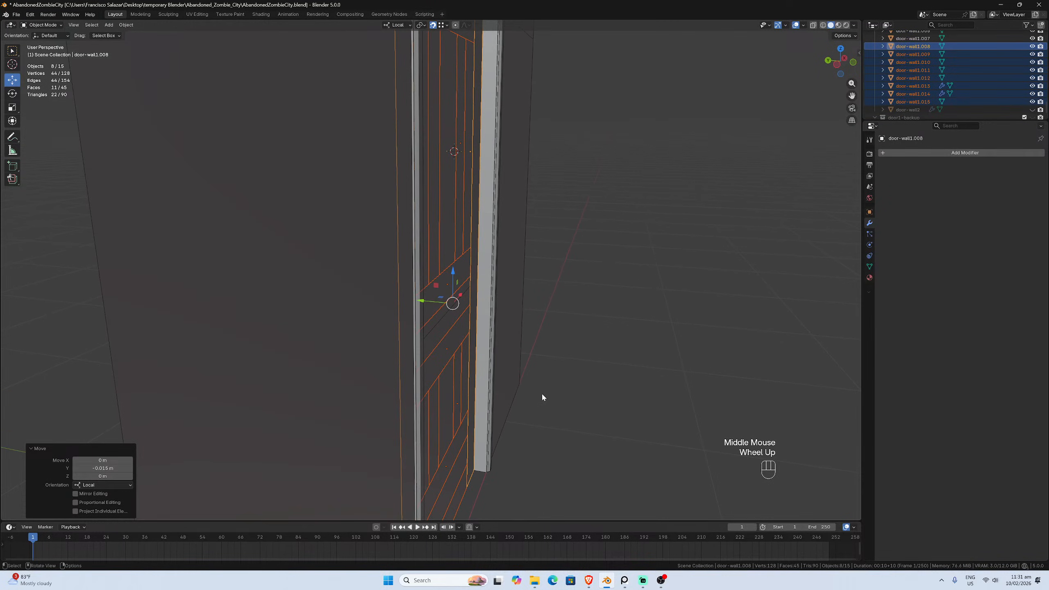
middle_drag(554, 385, 632, 375)
key(Tab)
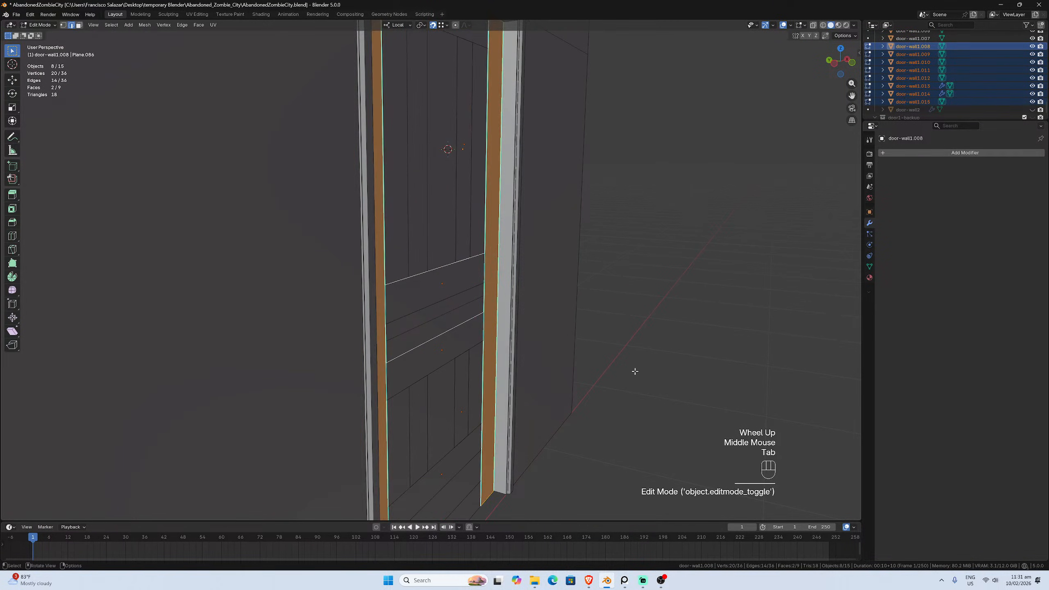
click(641, 386)
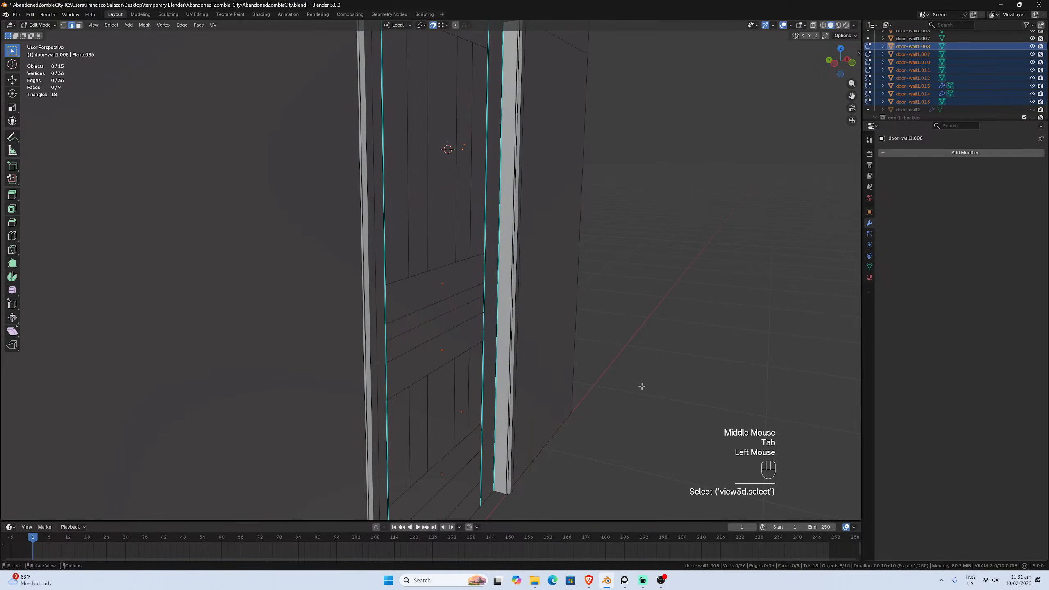
click(790, 25)
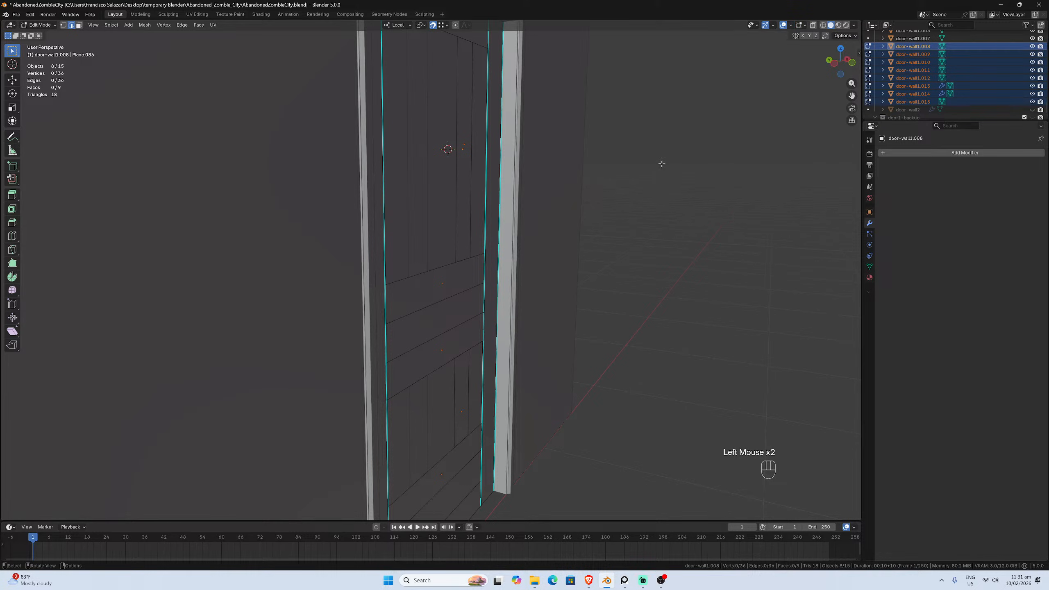
scroll(686, 140, down, 2)
middle_drag(685, 140, 529, 314)
scroll(419, 277, up, 1)
key(Tab)
Extrude the face of the mirrored lower short vertical strip, door-wall1.013, about 0.014 m along local Y
click(264, 281)
scroll(422, 289, down, 2)
scroll(481, 286, up, 3)
scroll(455, 383, up, 1)
click(459, 385)
scroll(472, 392, down, 2)
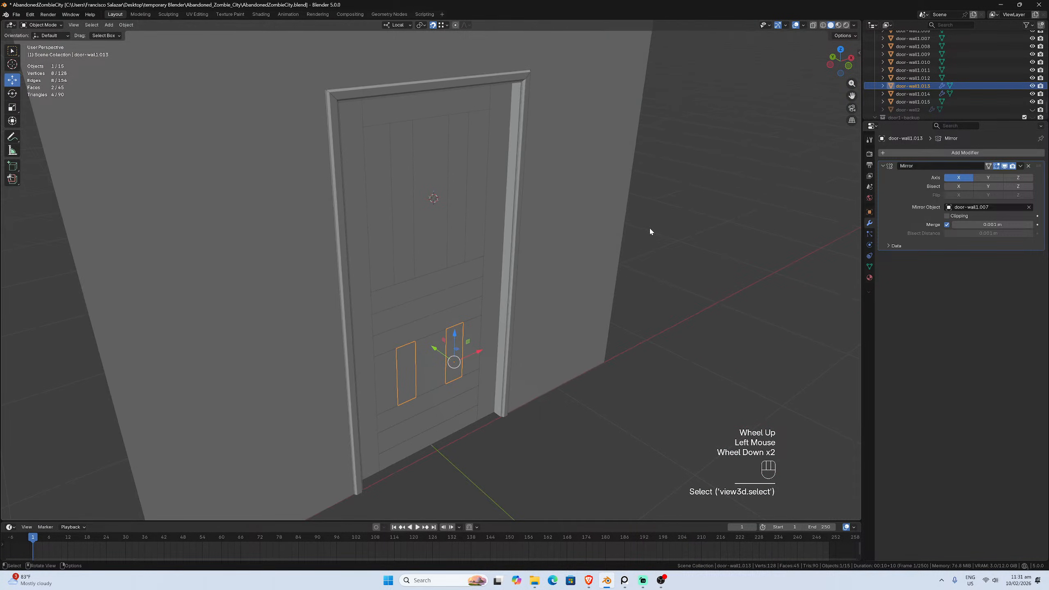
drag(852, 96, 857, 11)
scroll(718, 165, up, 4)
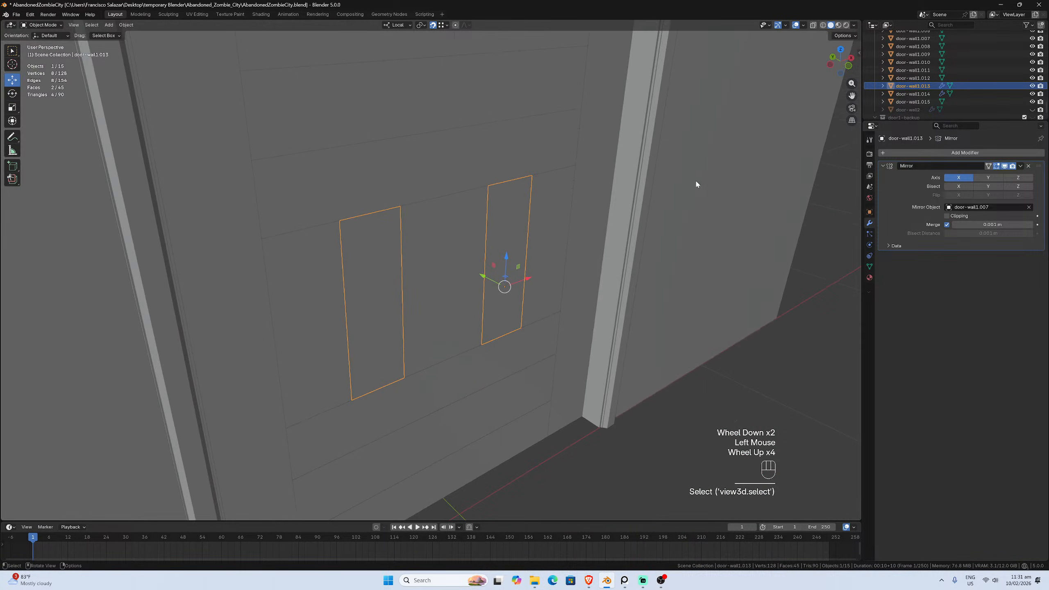
middle_drag(574, 221, 587, 227)
scroll(586, 228, up, 2)
scroll(492, 282, down, 3)
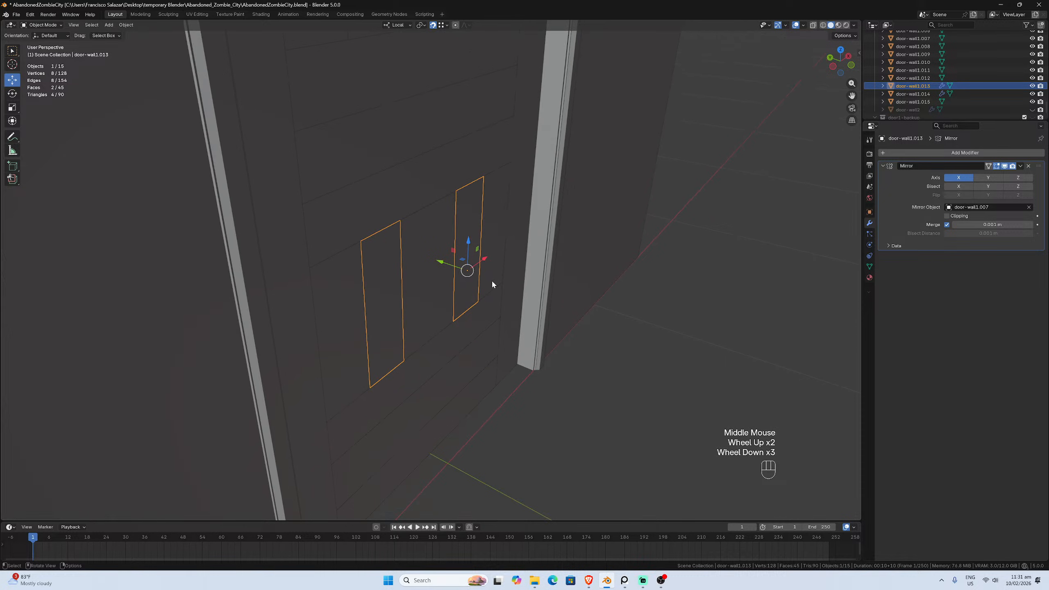
key(Tab)
key(a)
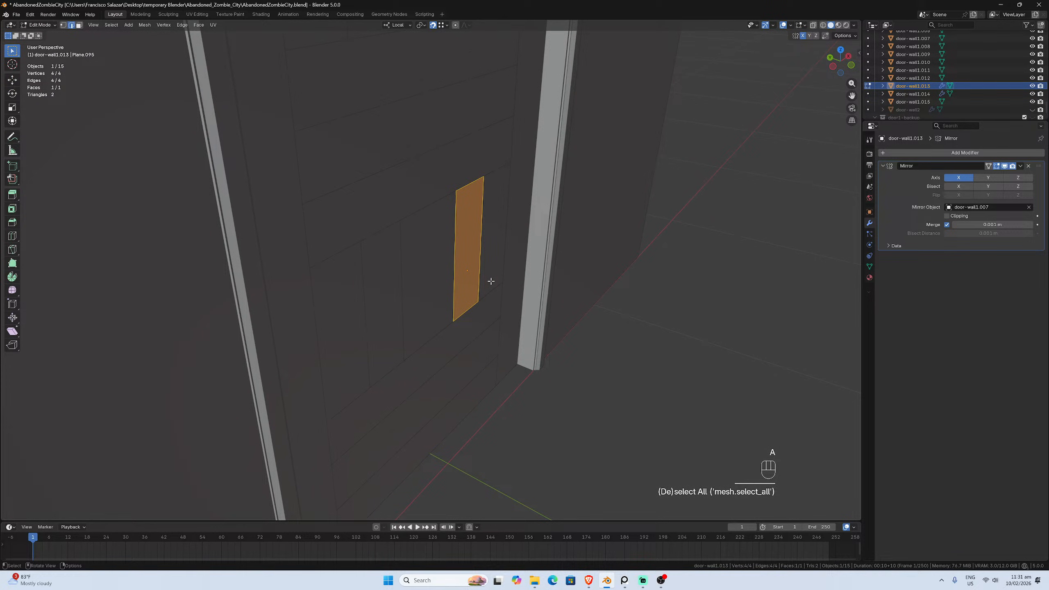
key(e)
key(y)
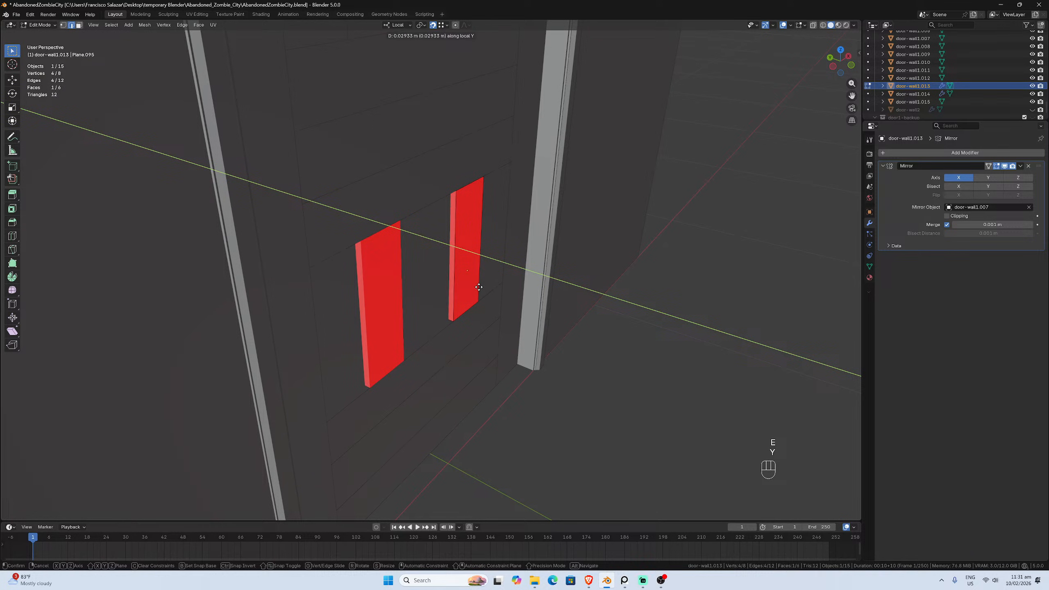
click(483, 291)
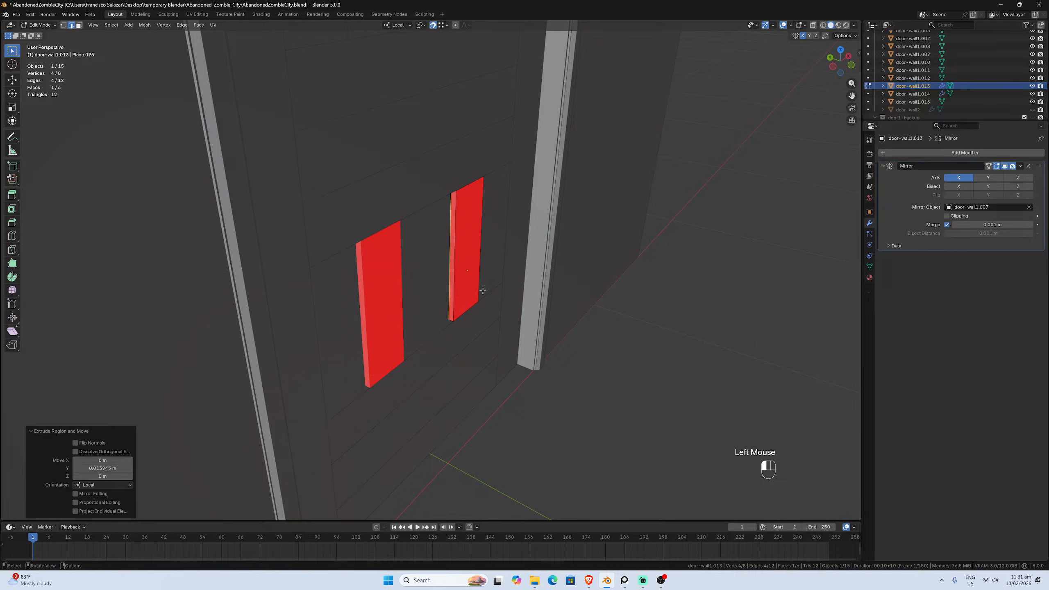
Set the strip's extrusion distance along local Y to exactly 0.015 m
double_click(114, 467)
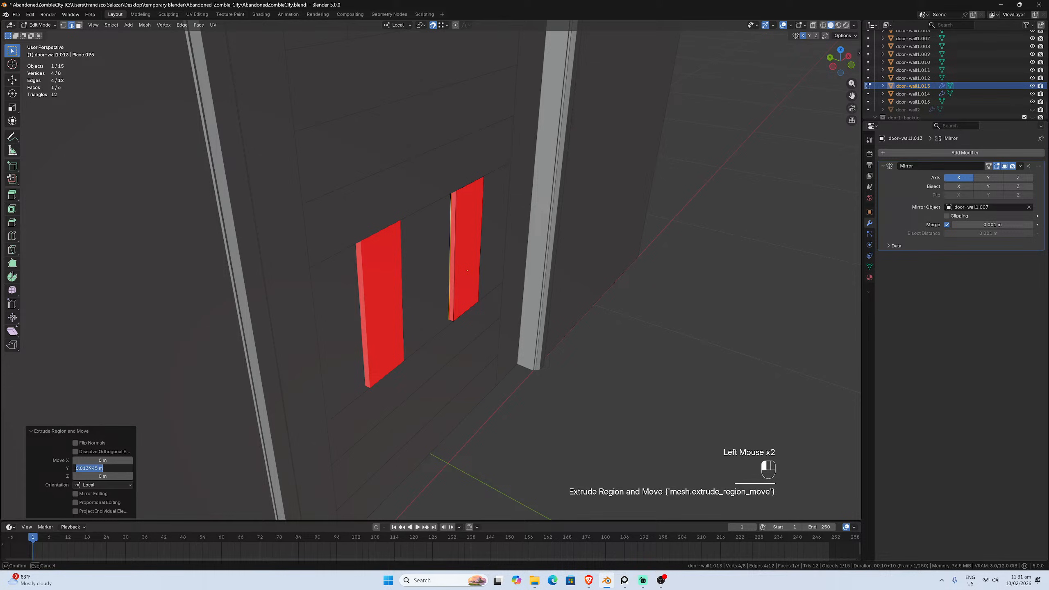
text(0.015)
key(Return)
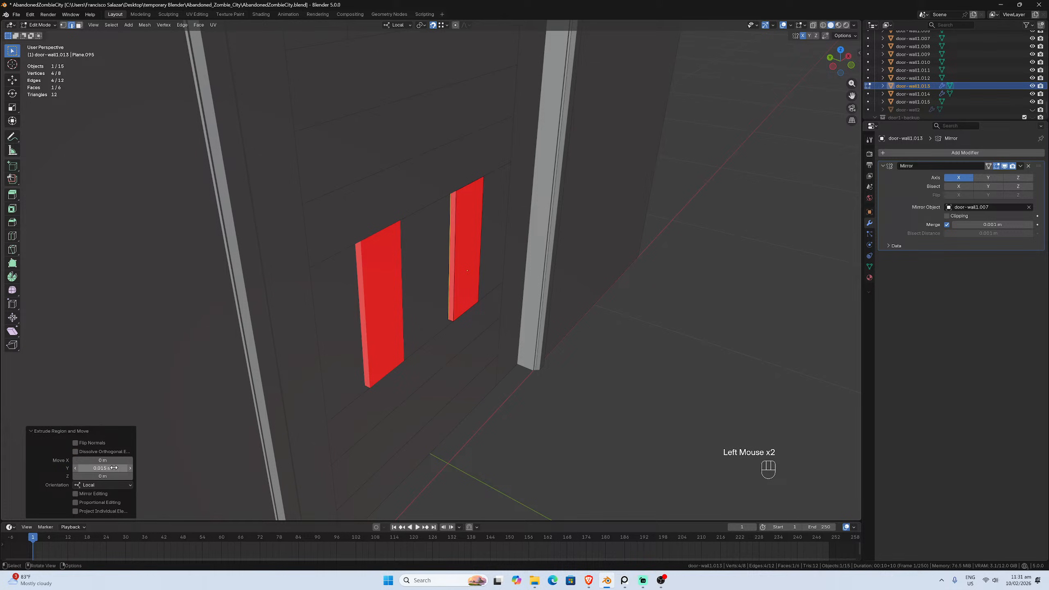
Delete the extruded back face of the lower short vertical strip
key(z)
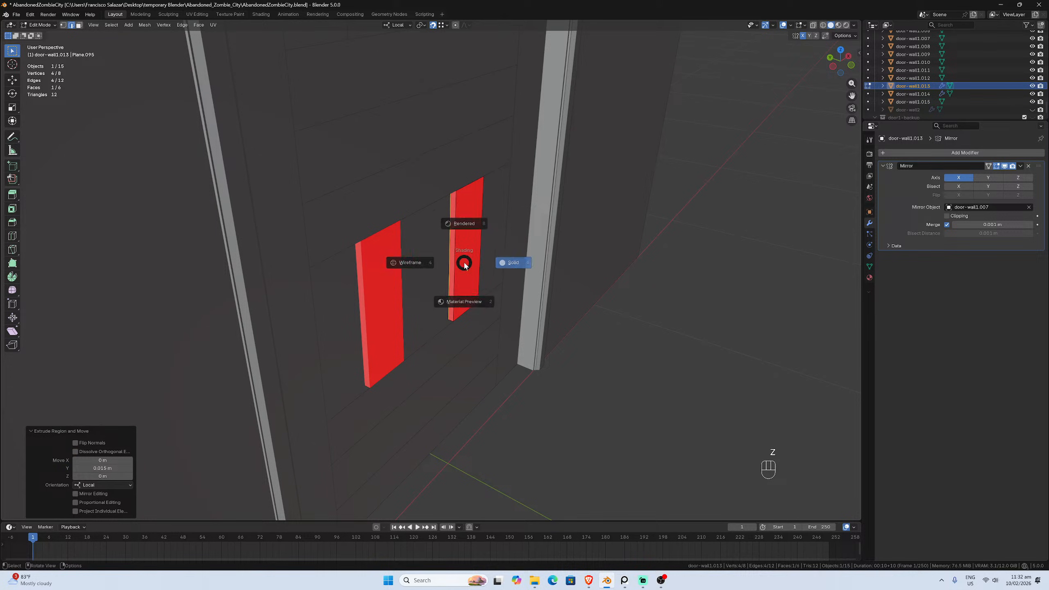
key(x)
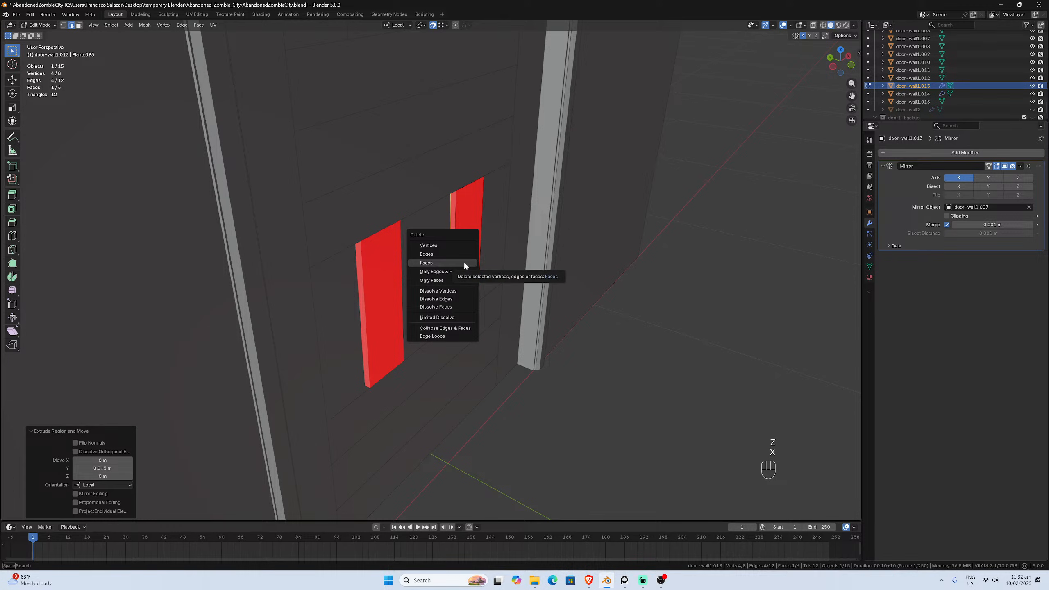
click(464, 262)
middle_drag(464, 263, 454, 271)
scroll(454, 271, up, 2)
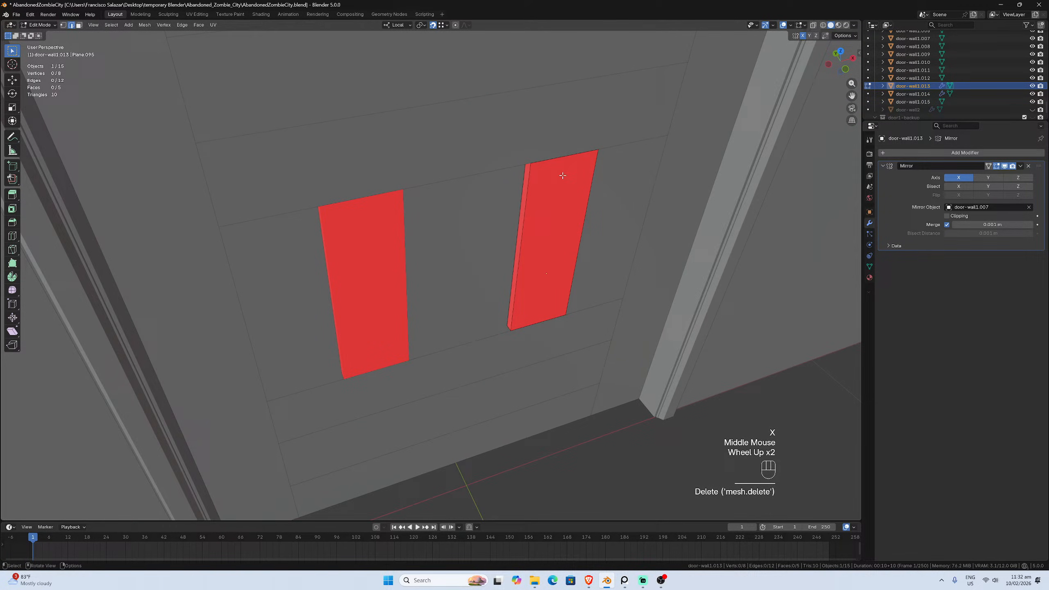
Delete the strip's top and bottom end faces through X-ray view in face selection, and return to Object Mode without X-ray
click(813, 25)
click(574, 149)
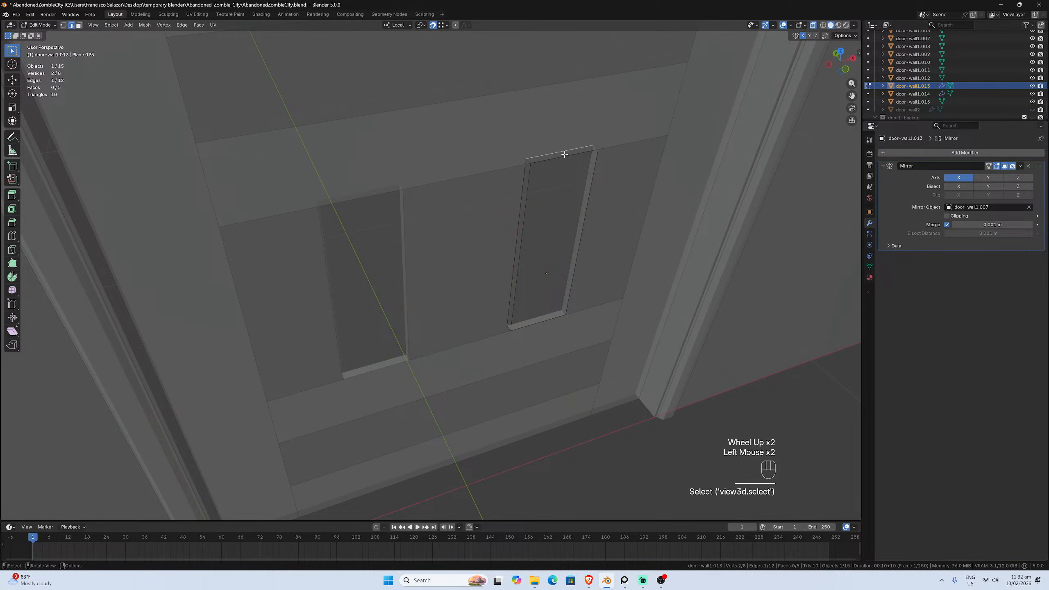
click(79, 26)
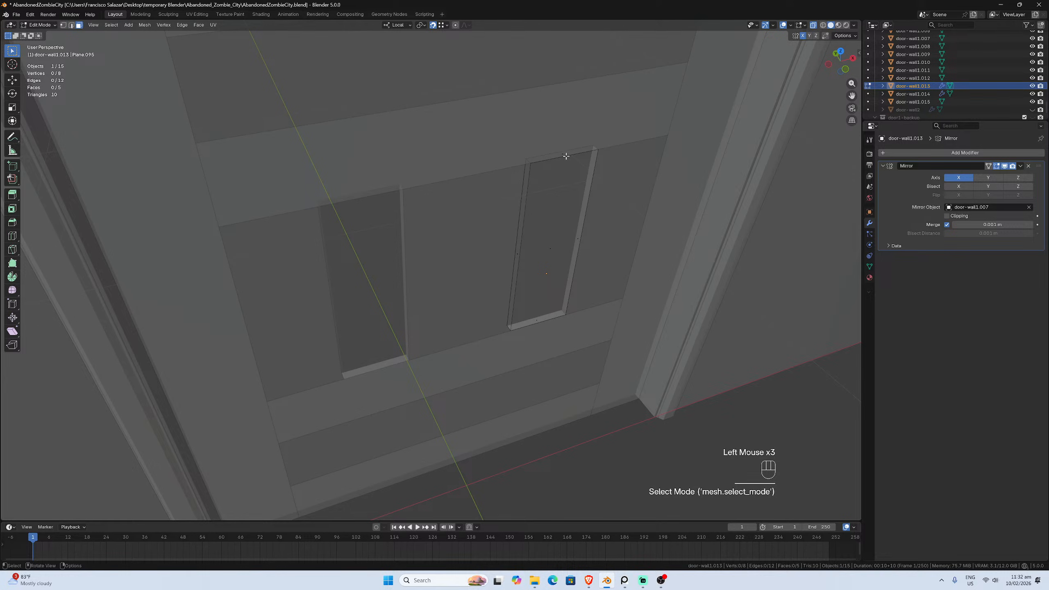
click(563, 155)
shift+click(531, 320)
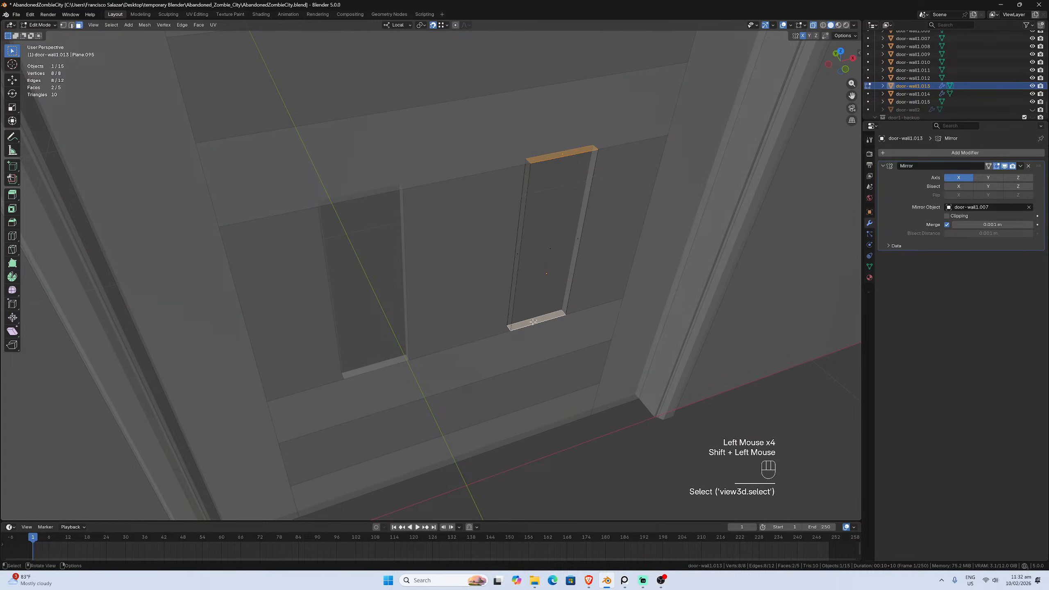
key(x)
click(533, 321)
key(Tab)
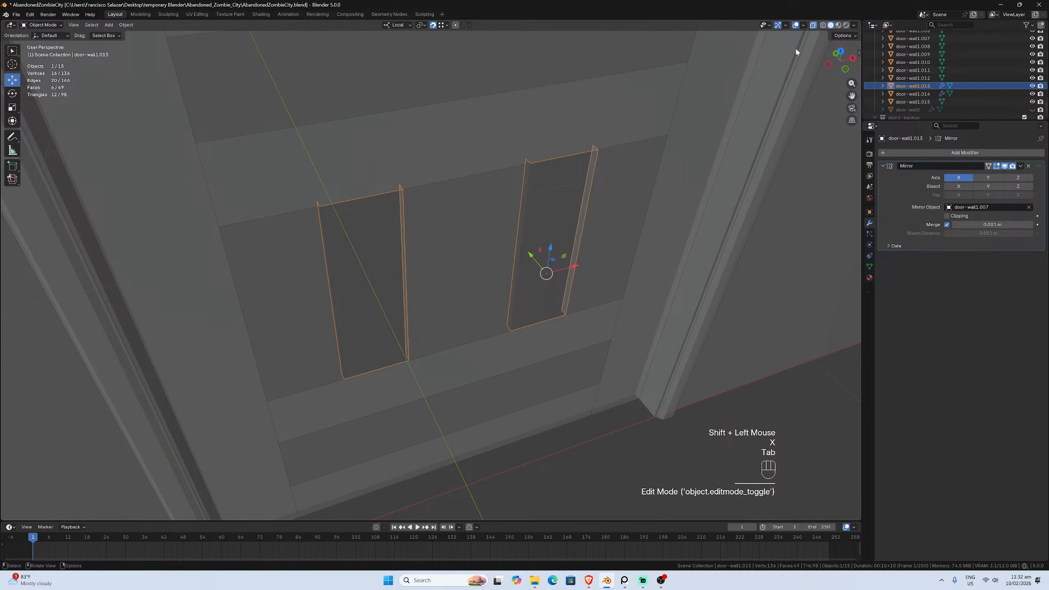
click(813, 25)
Flip the normals of all faces of the lower short vertical strip and return to Object Mode
middle_drag(556, 193, 553, 235)
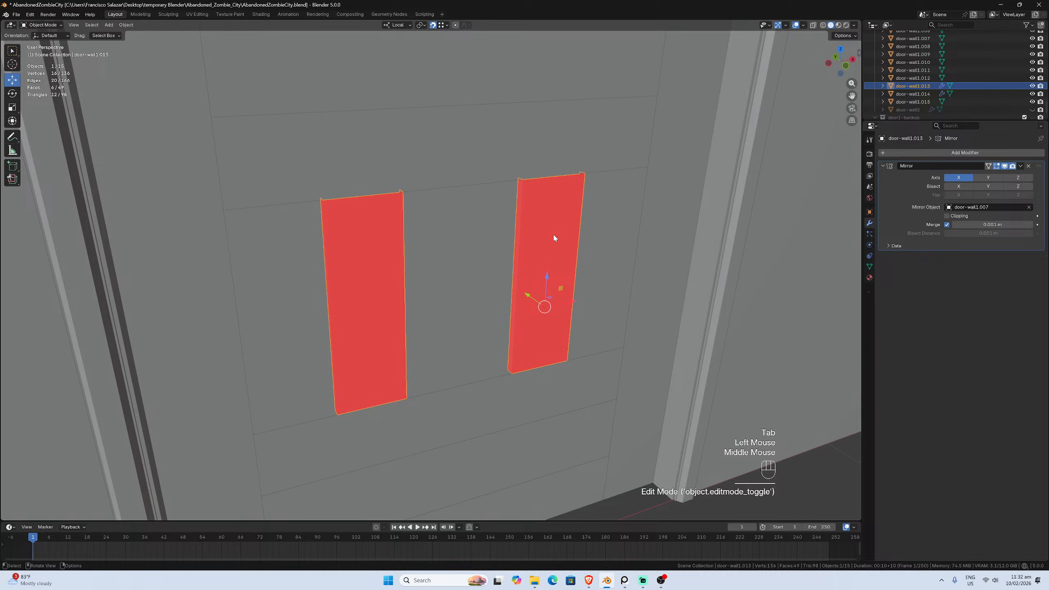
key(a)
alt+click(553, 236)
click(554, 236)
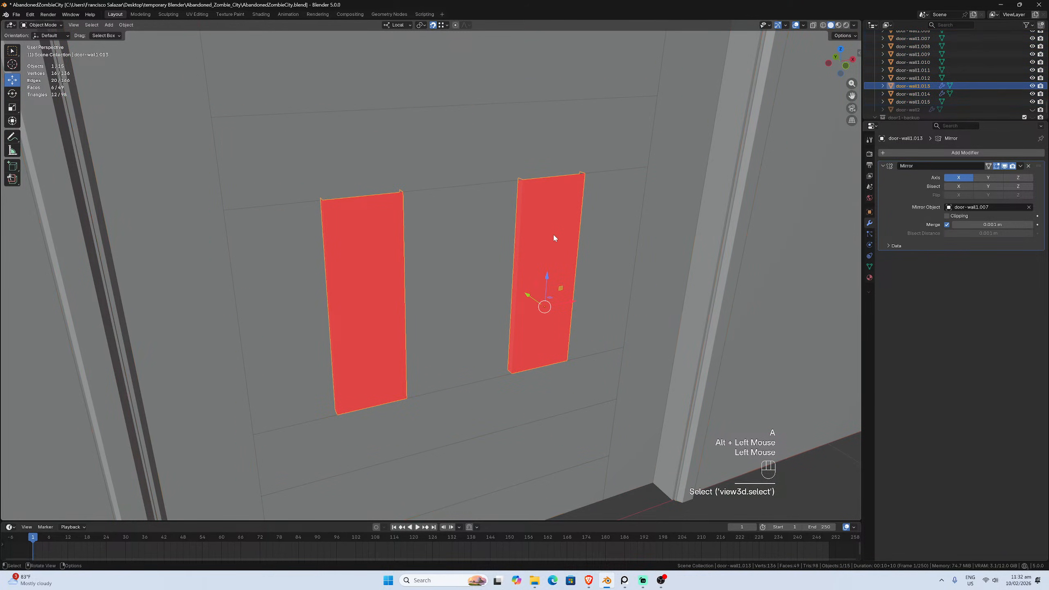
key(Tab)
key(a)
key(alt+n)
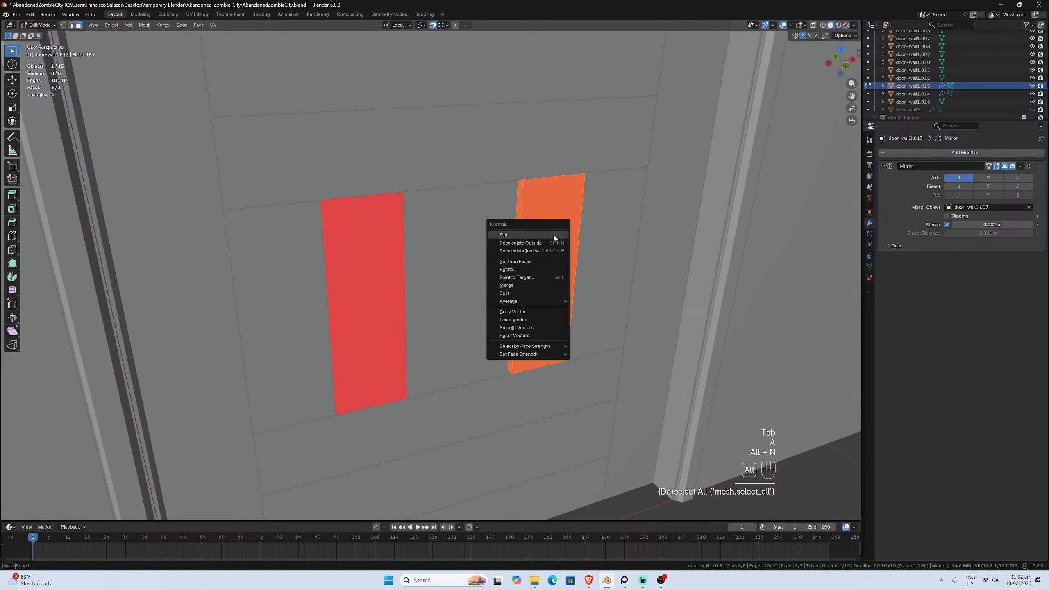
key(Tab)
click(545, 251)
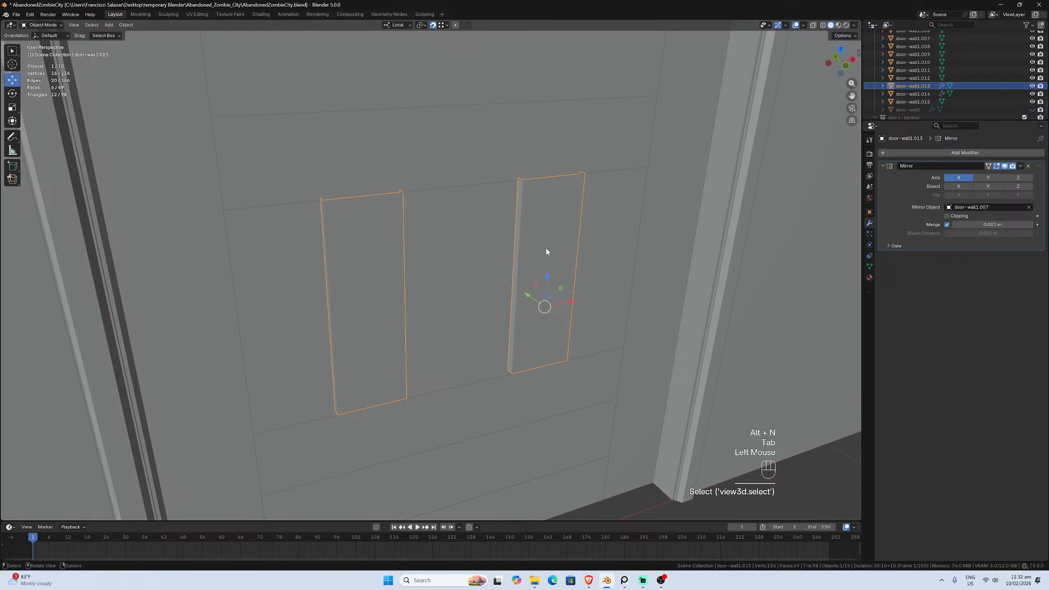
Deselect the strip and examine the door's lower strips at an angle and in front view
scroll(533, 389, down, 2)
click(539, 389)
middle_drag(539, 389, 514, 370)
scroll(526, 364, up, 2)
scroll(521, 367, down, 2)
key(KP_1)
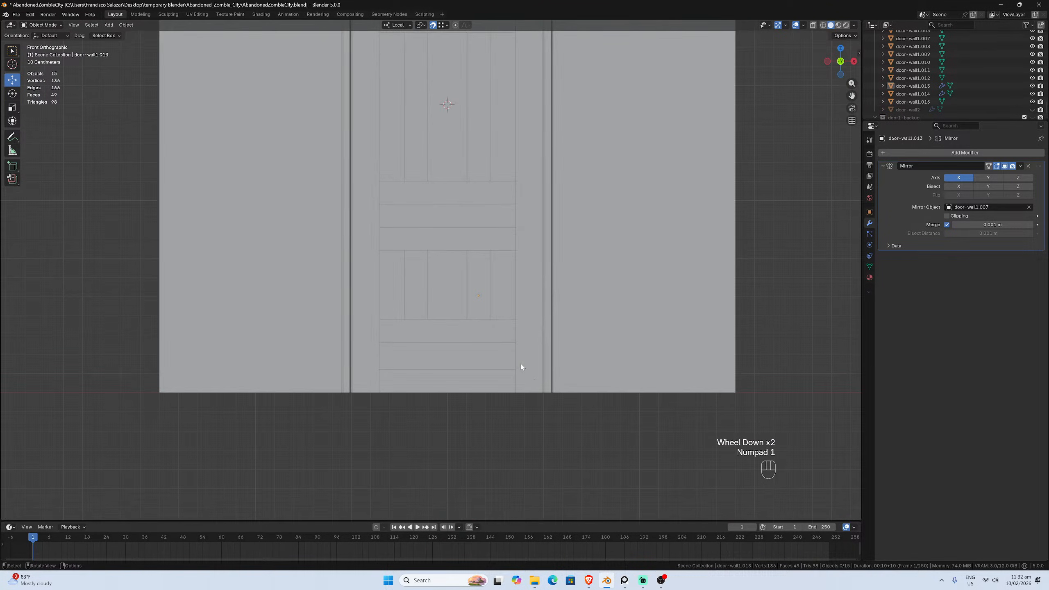
scroll(521, 367, down, 2)
scroll(521, 363, up, 8)
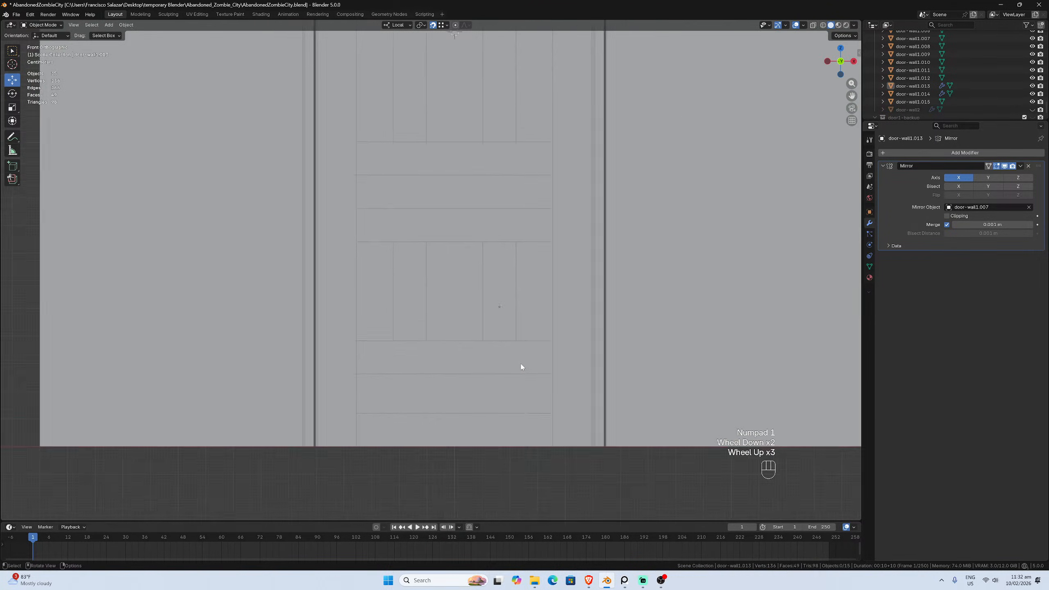
Inset the front face of the lower short vertical strip door-wall1.013 by about 0.0048 m
click(579, 367)
scroll(580, 367, down, 1)
middle_drag(580, 367, 592, 375)
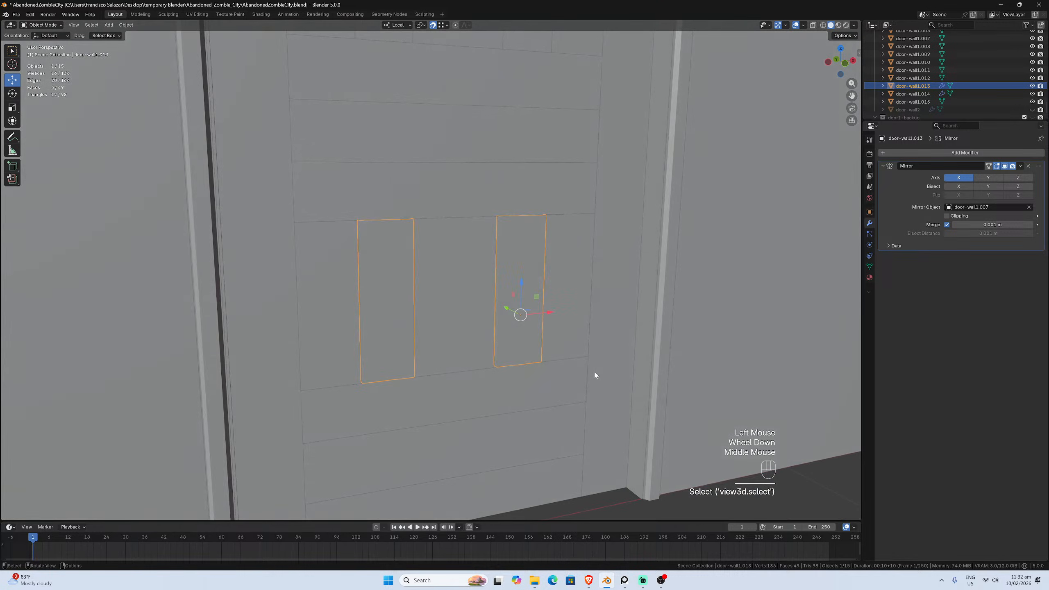
scroll(593, 374, up, 1)
key(Tab)
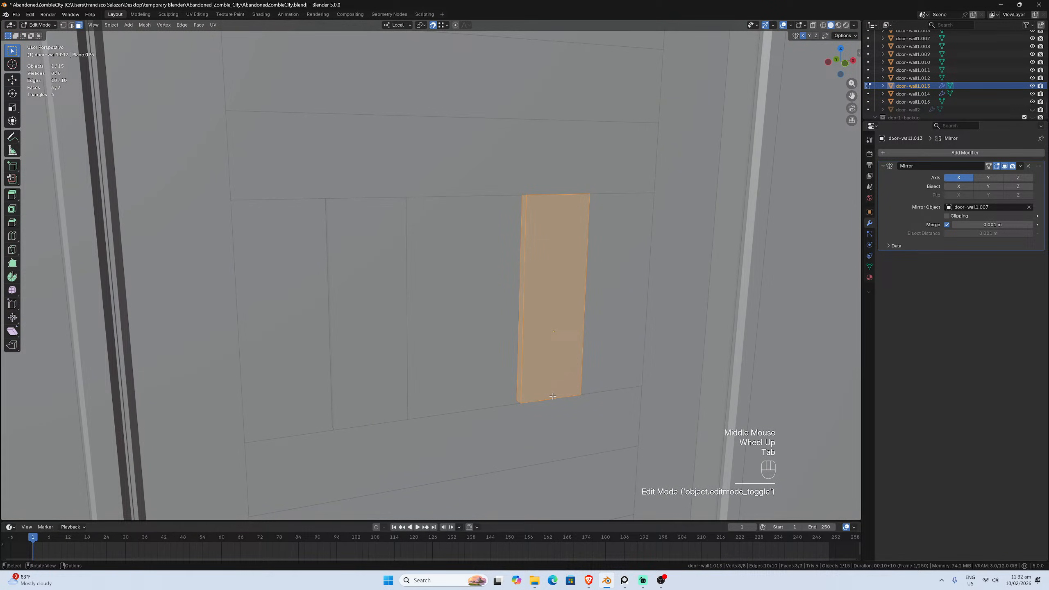
key(KP_1)
click(581, 331)
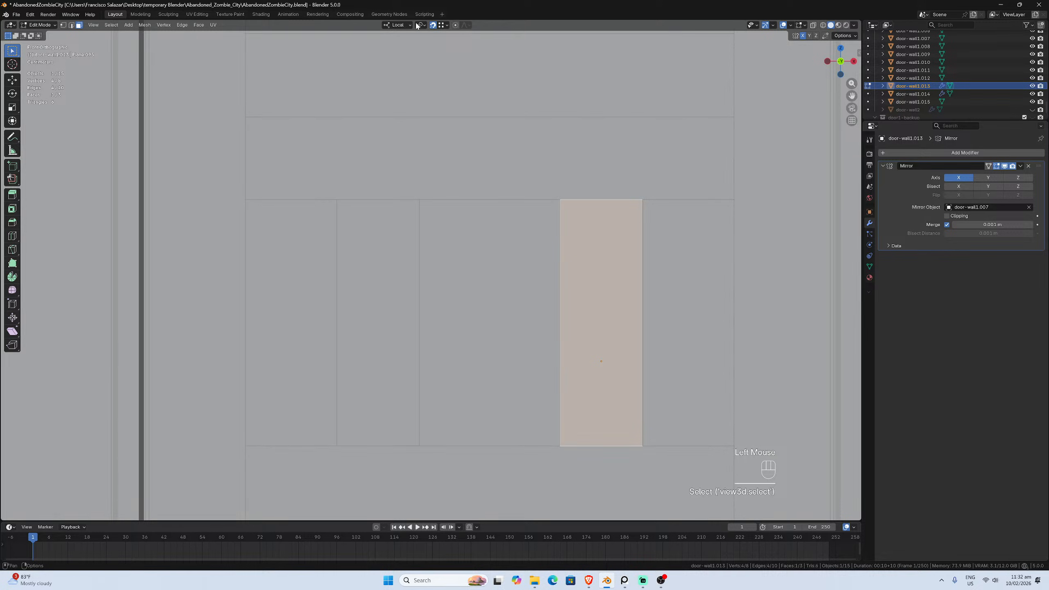
key(i)
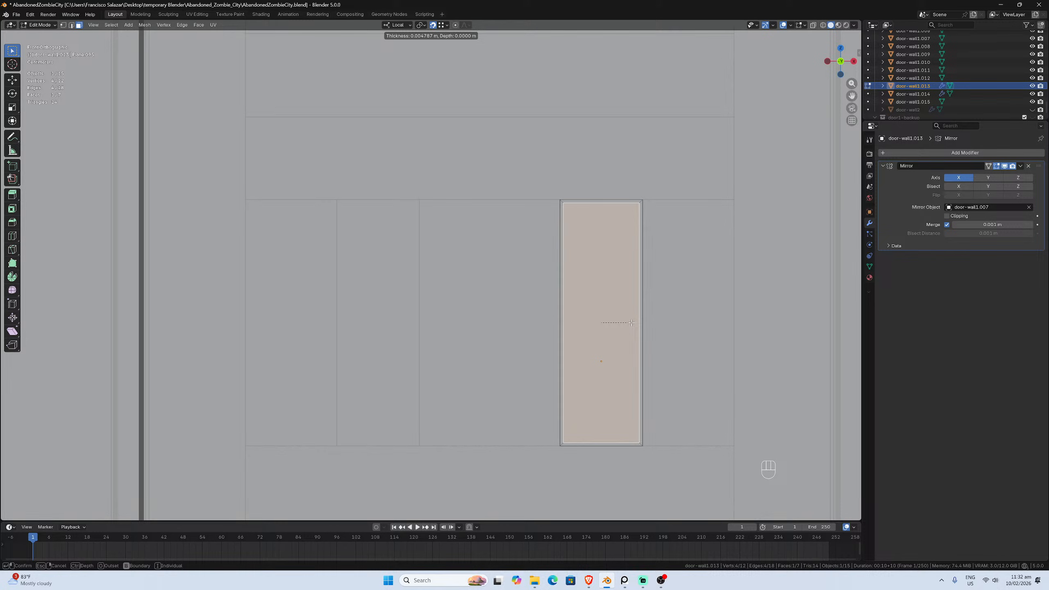
click(631, 323)
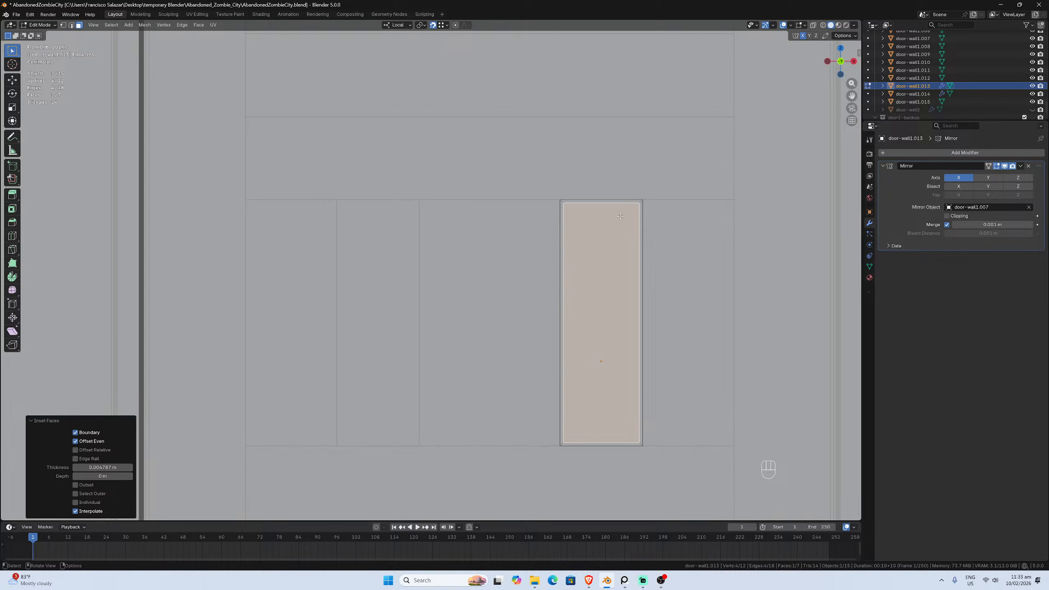
Move the inset front face about -0.0043 m along local Y to bevel the strip's border
scroll(619, 216, down, 3)
middle_drag(620, 216, 571, 296)
scroll(607, 277, up, 3)
key(g)
key(y)
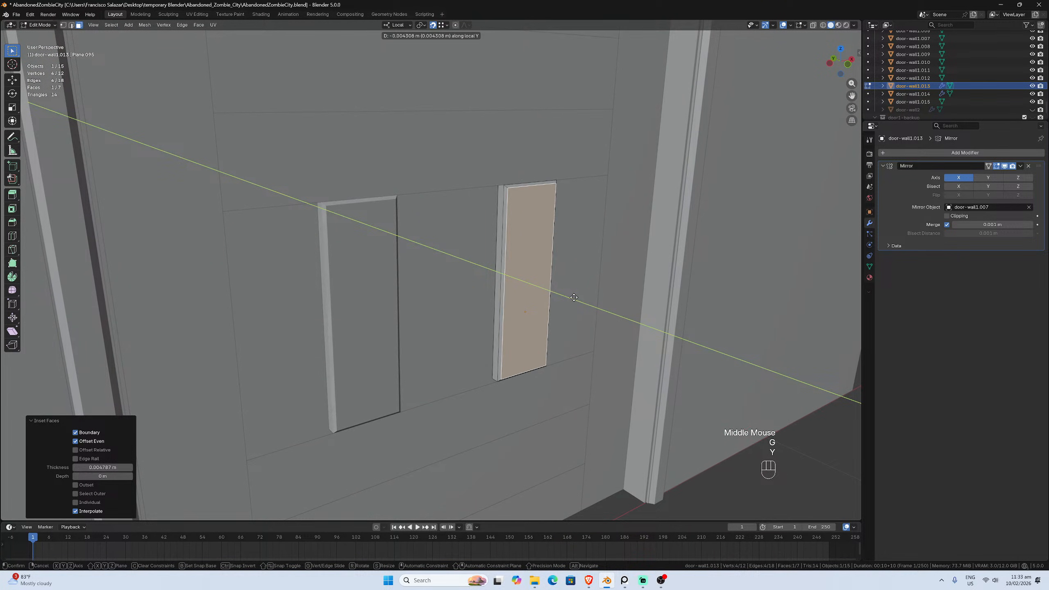
click(573, 298)
Set the inset face's move distance along local Y to -0.005 m
mouse_move(574, 297)
middle_down()
mouse_move(475, 274)
mouse_move(578, 290)
mouse_move(564, 290)
middle_up()
scroll(553, 279, down, 3)
key(KP_1)
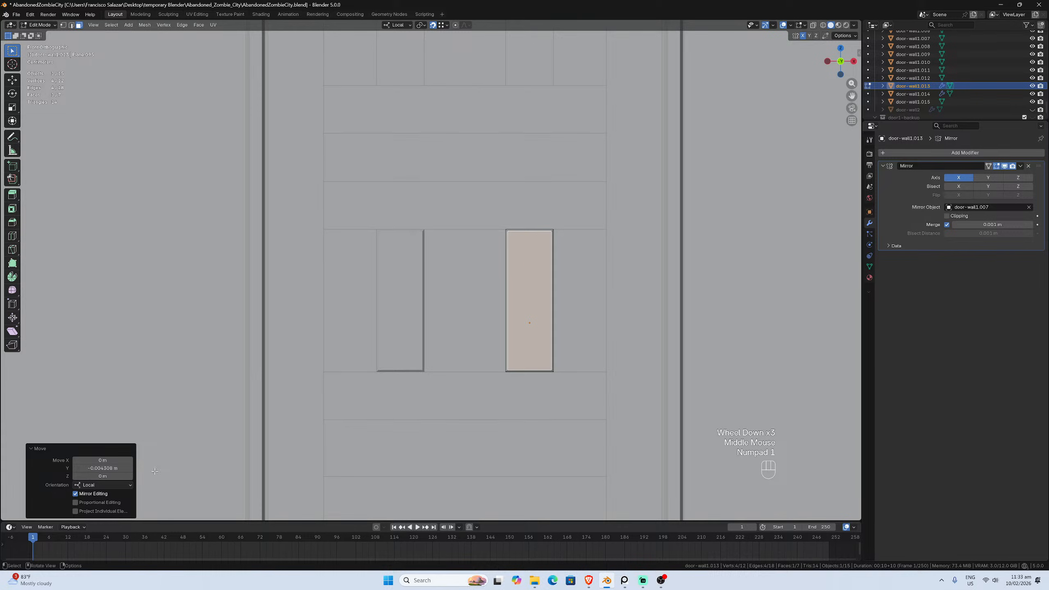
click(103, 468)
drag(88, 468, 100, 468)
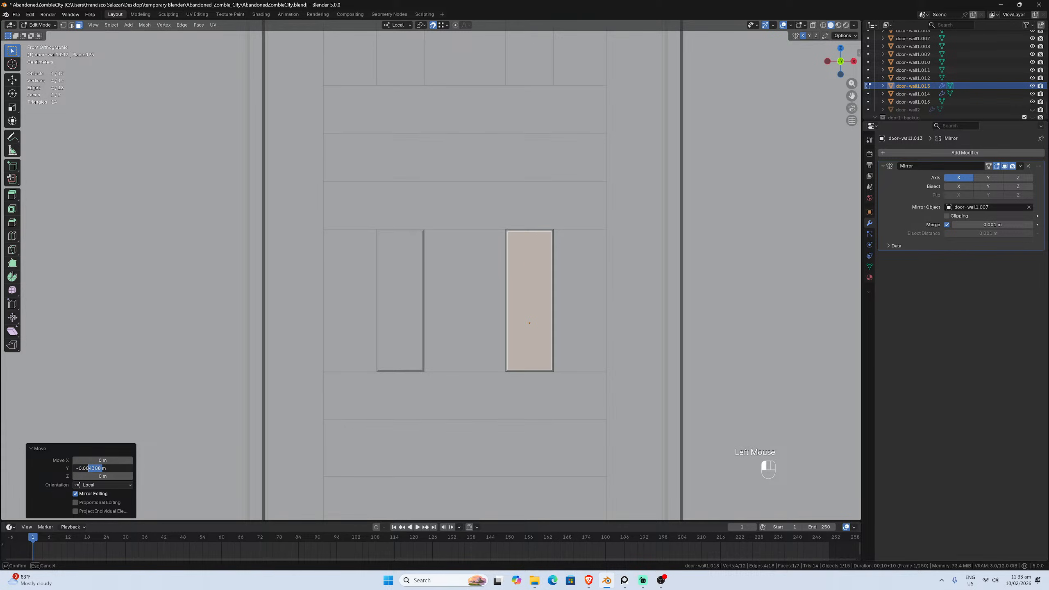
text(5)
key(Return)
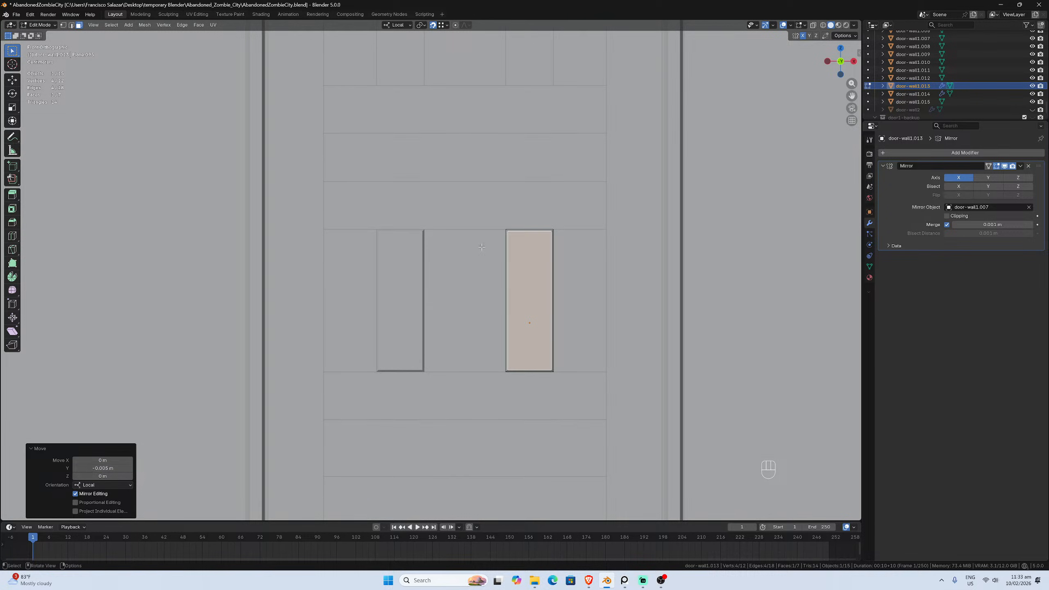
Examine the beveled border of the lower short vertical strips from the front and at an angle
scroll(574, 216, up, 2)
click(572, 231)
scroll(569, 252, down, 3)
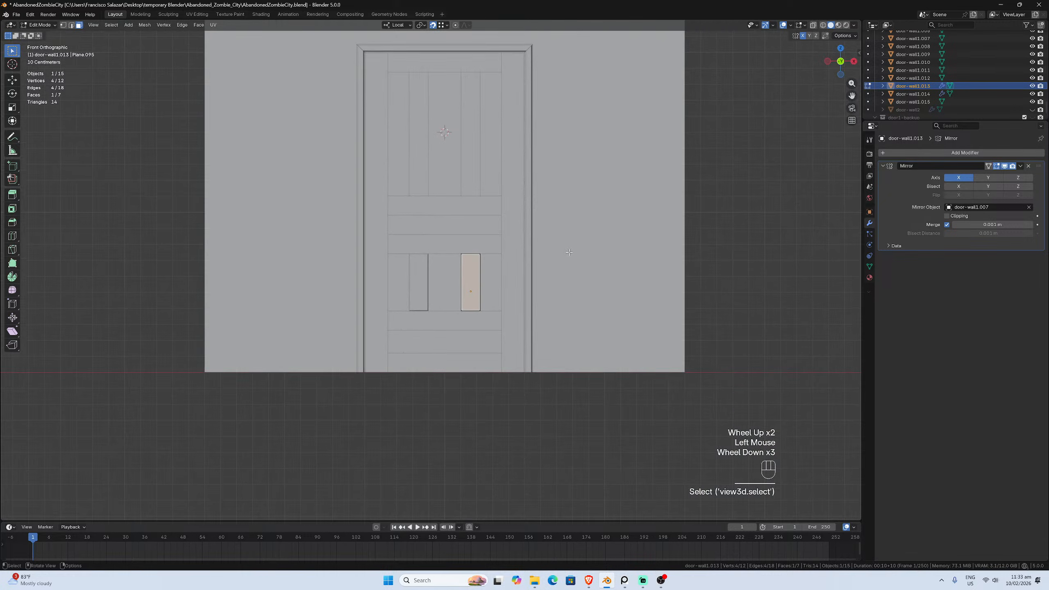
scroll(555, 260, up, 6)
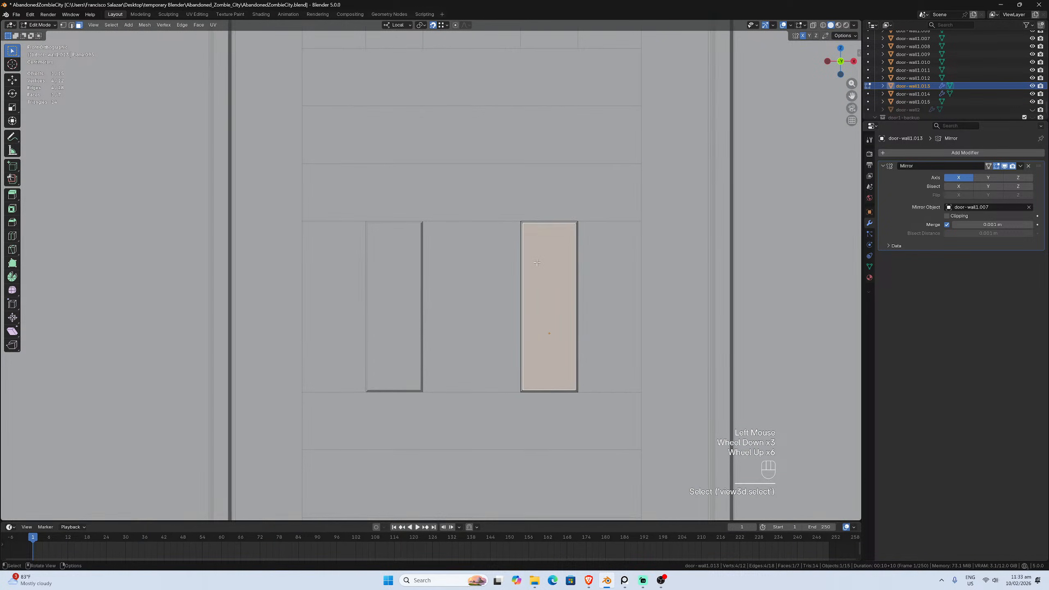
scroll(535, 262, down, 2)
mouse_move(535, 261)
middle_down()
mouse_move(561, 267)
mouse_move(555, 281)
mouse_move(585, 281)
mouse_move(532, 267)
mouse_move(522, 249)
middle_up()
scroll(561, 268, up, 2)
scroll(522, 249, down, 1)
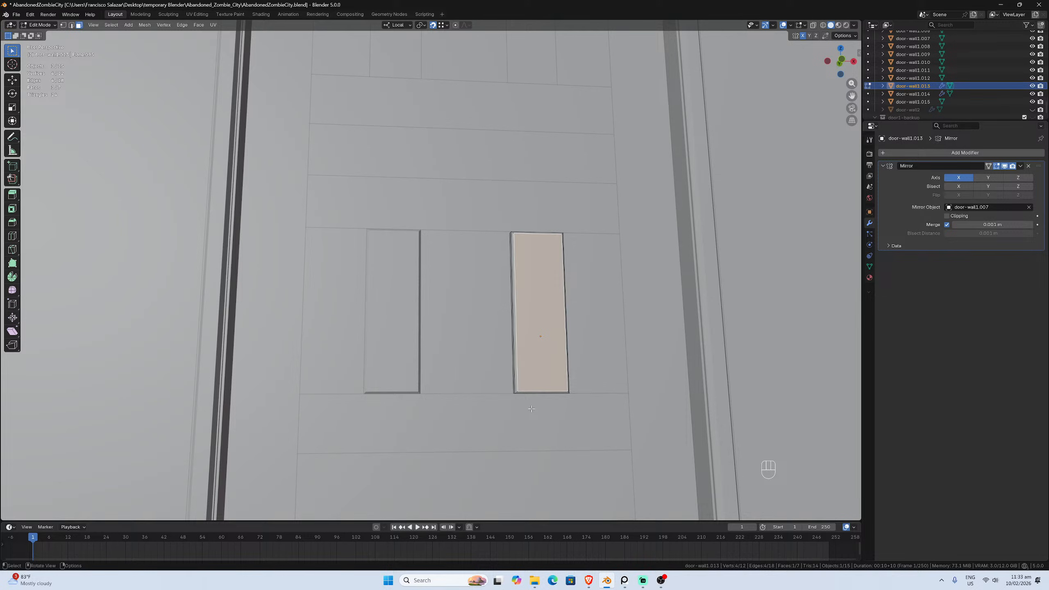
scroll(531, 408, down, 3)
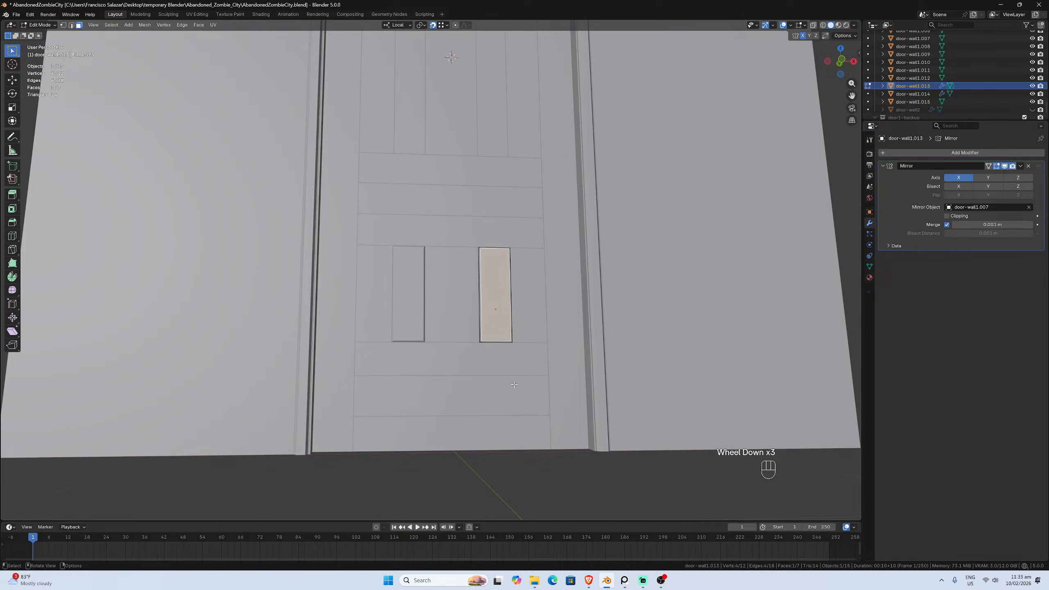
Undo the inset face's move along local Y, keeping the inset
scroll(514, 384, up, 2)
key(ctrl+z)
key(ctrl+z)
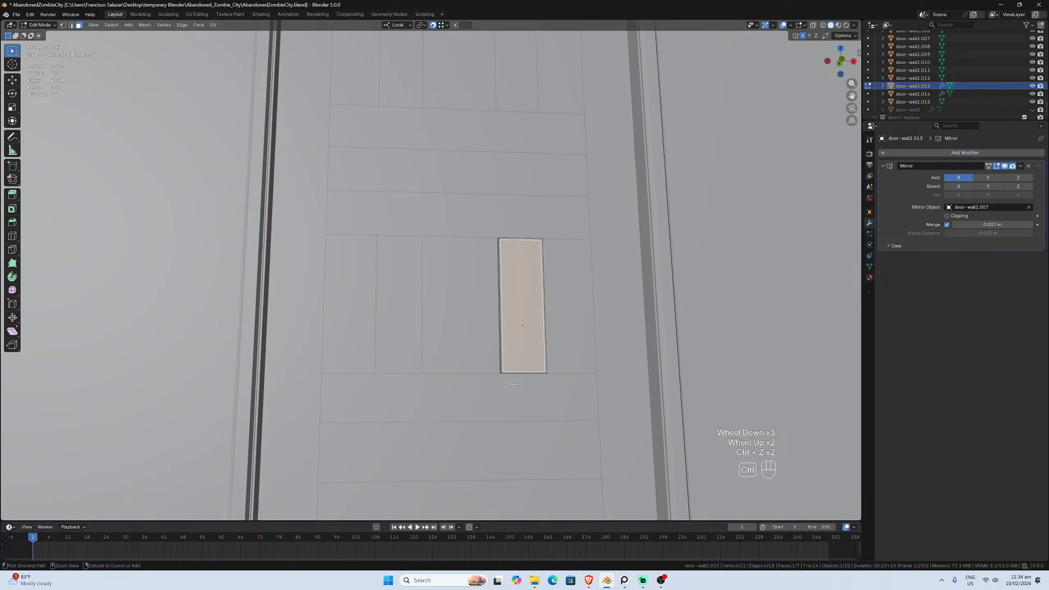
Undo the inset of the front face on the lower short vertical strip
key(ctrl+z)
key(ctrl+z)
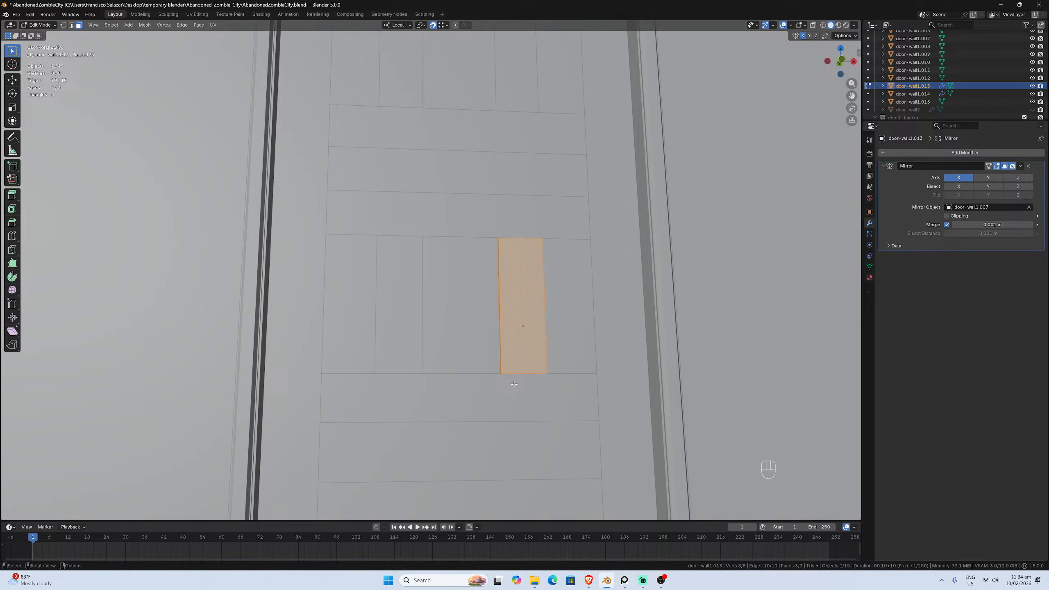
scroll(514, 385, down, 2)
middle_drag(513, 384, 515, 377)
scroll(419, 340, up, 1)
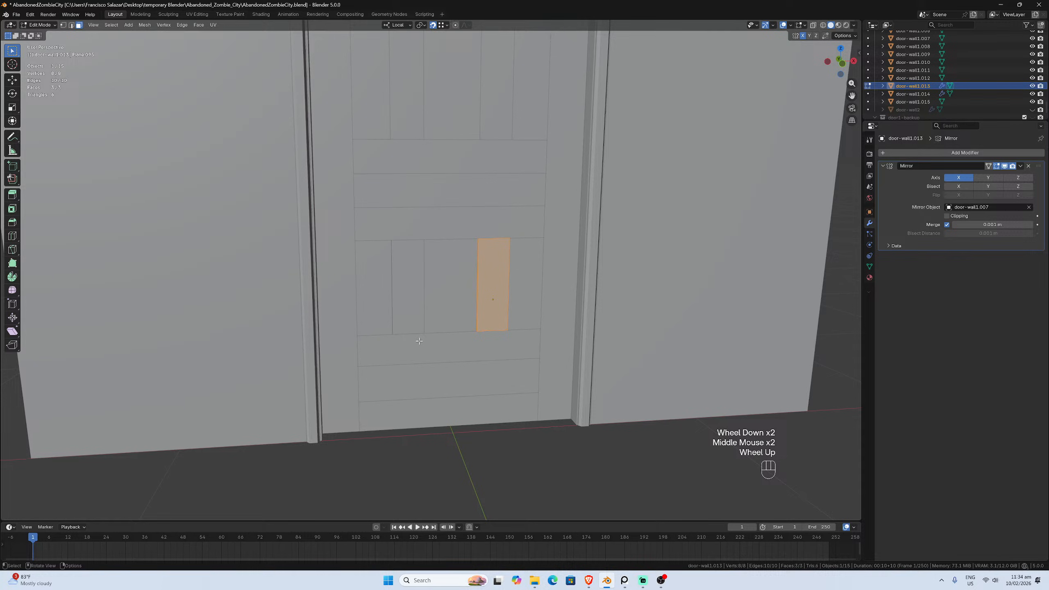
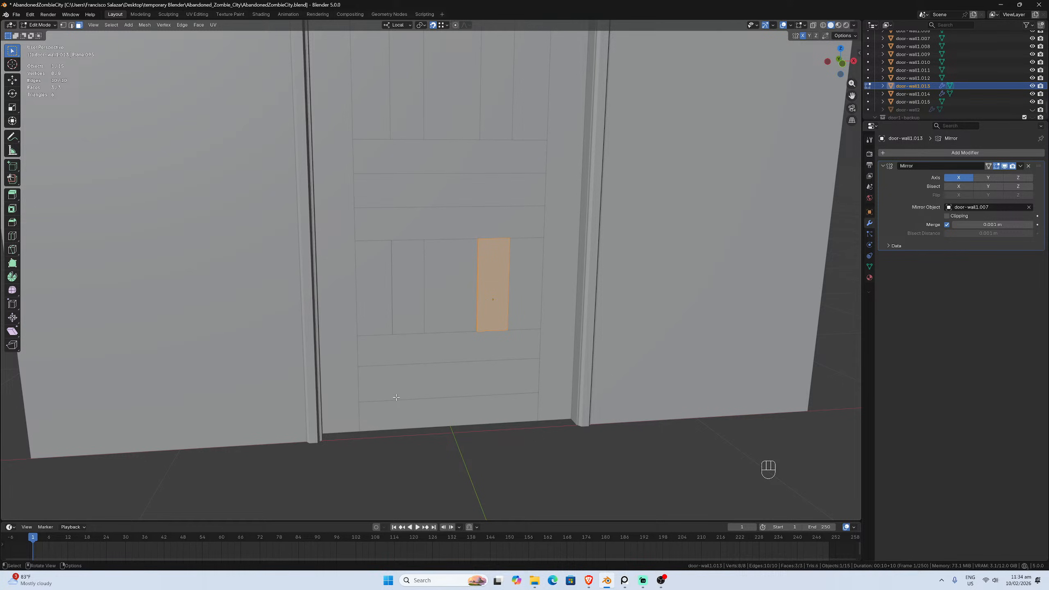
Switch to the front orthographic view of the whole door and clear the face selection on the lower short vertical strip
key(KP_1)
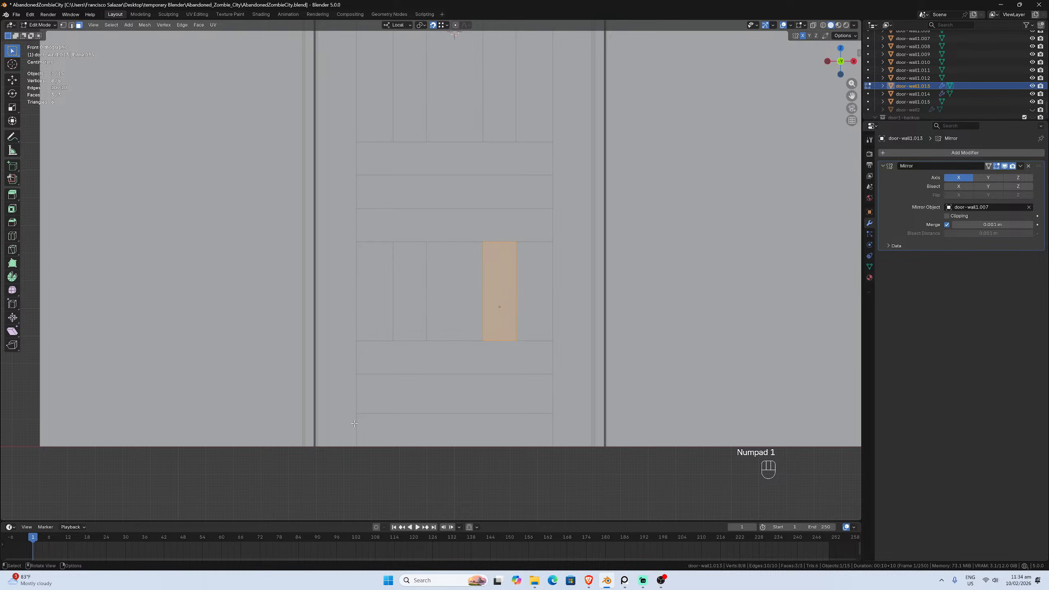
scroll(363, 412, down, 2)
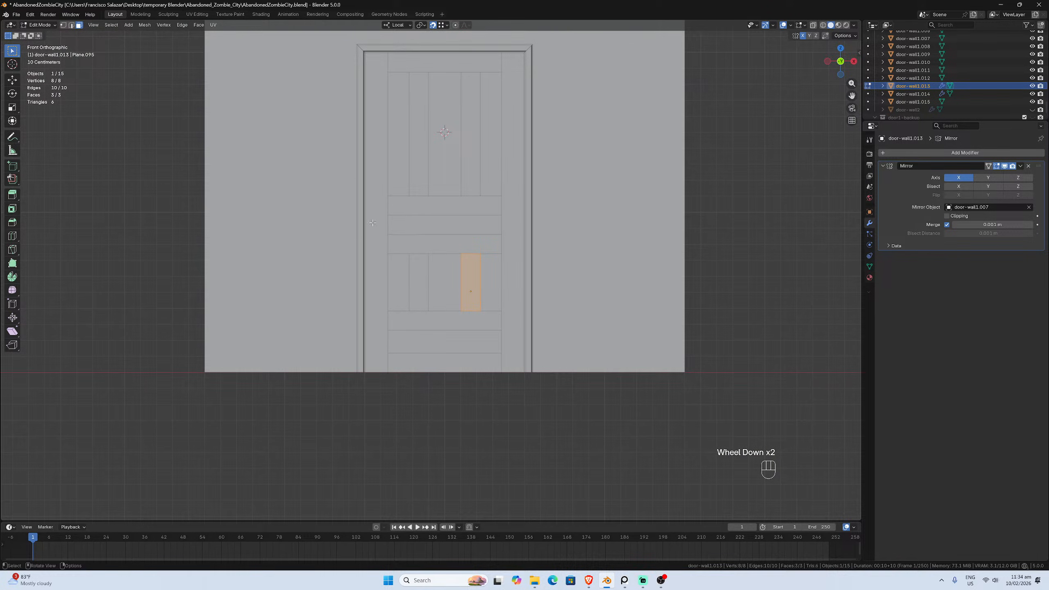
click(397, 193)
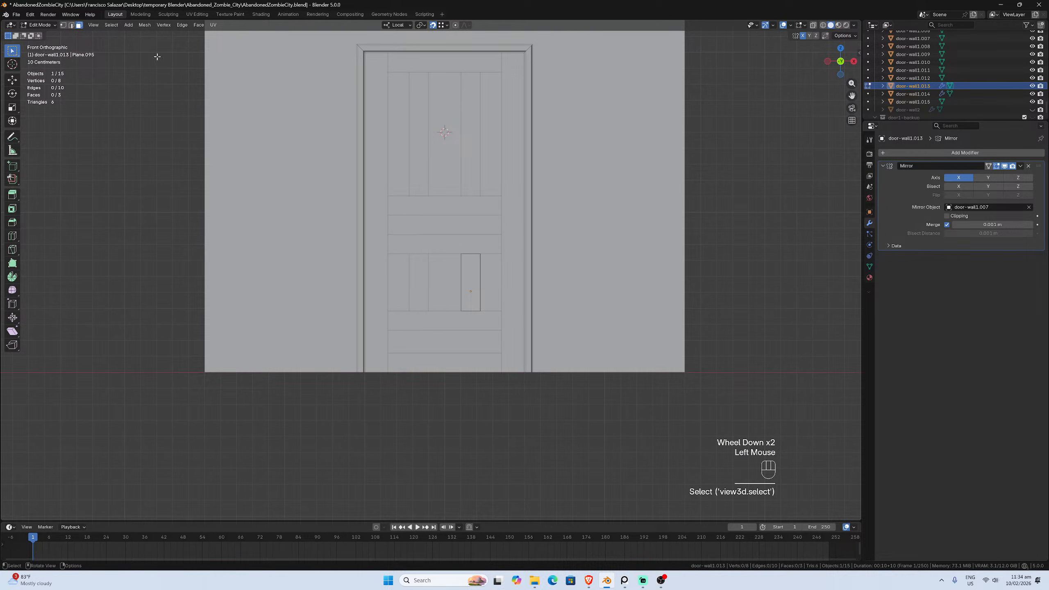
Leave mesh editing and select all eight separate door pieces: the side stiles, horizontal rails, and upper and lower slats
key(Tab)
click(471, 287)
shift+click(452, 244)
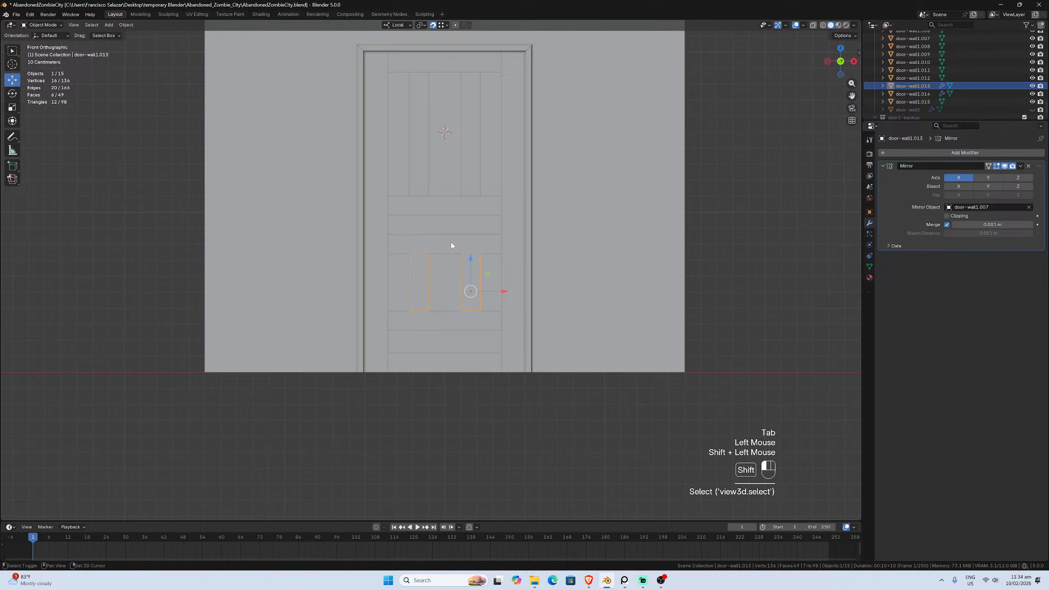
shift+click(476, 208)
shift+click(464, 187)
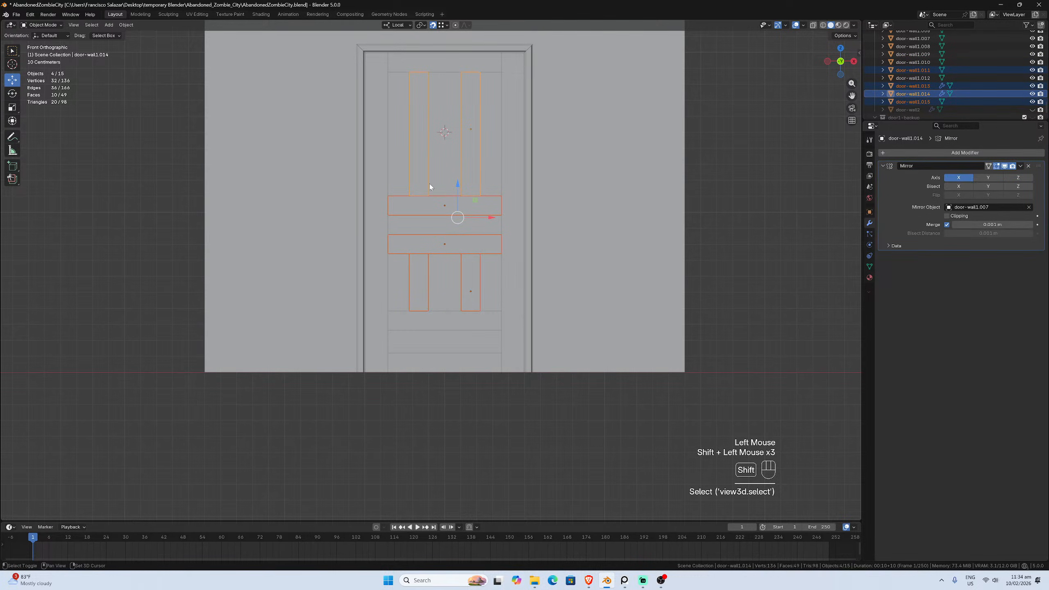
shift+click(382, 188)
shift+click(431, 66)
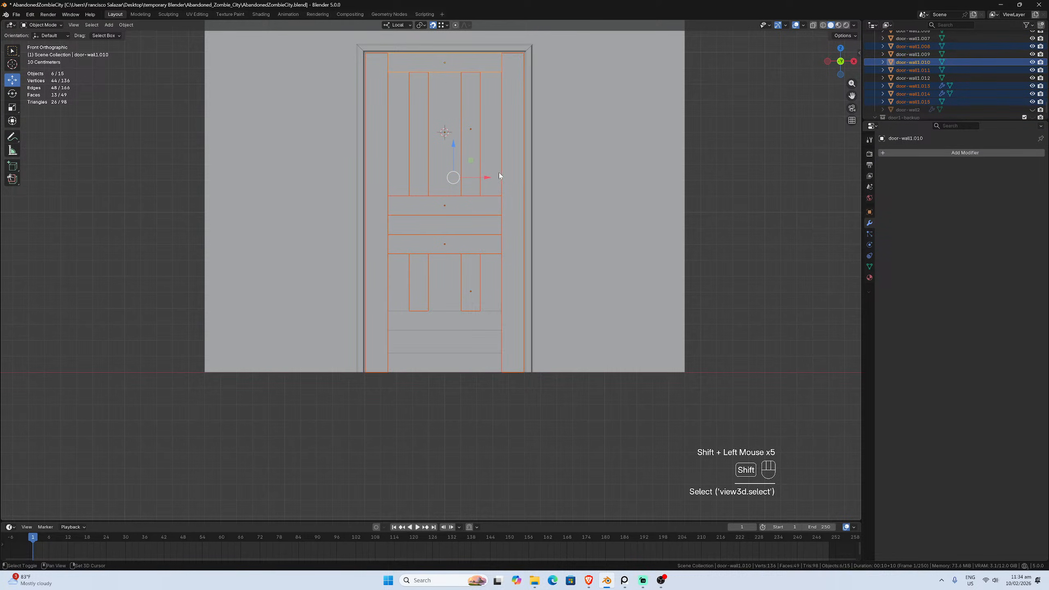
shift+click(451, 346)
shift+click(457, 320)
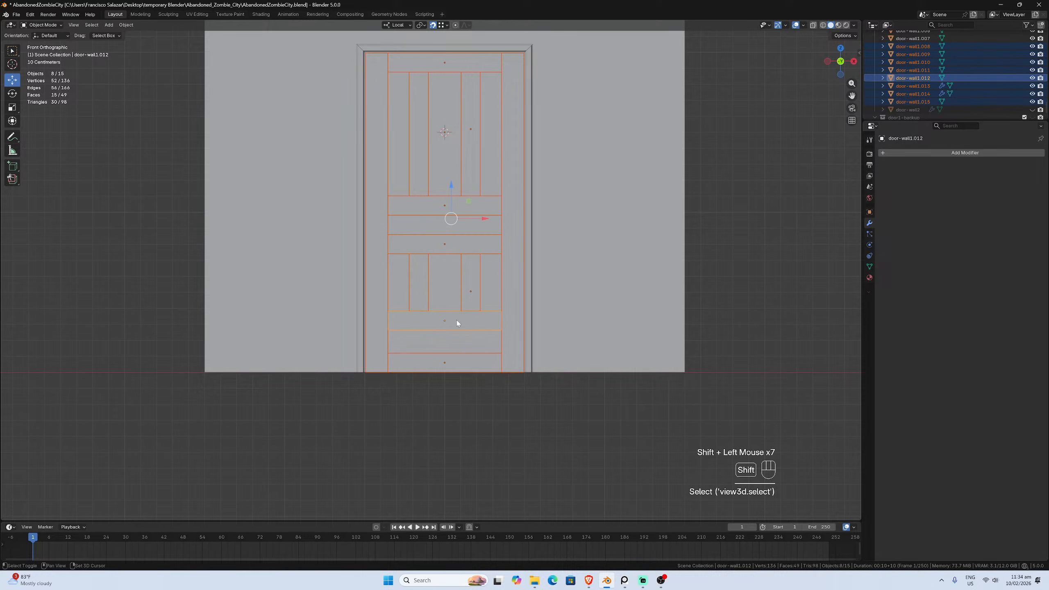
middle_drag(457, 320, 503, 366)
key(g)
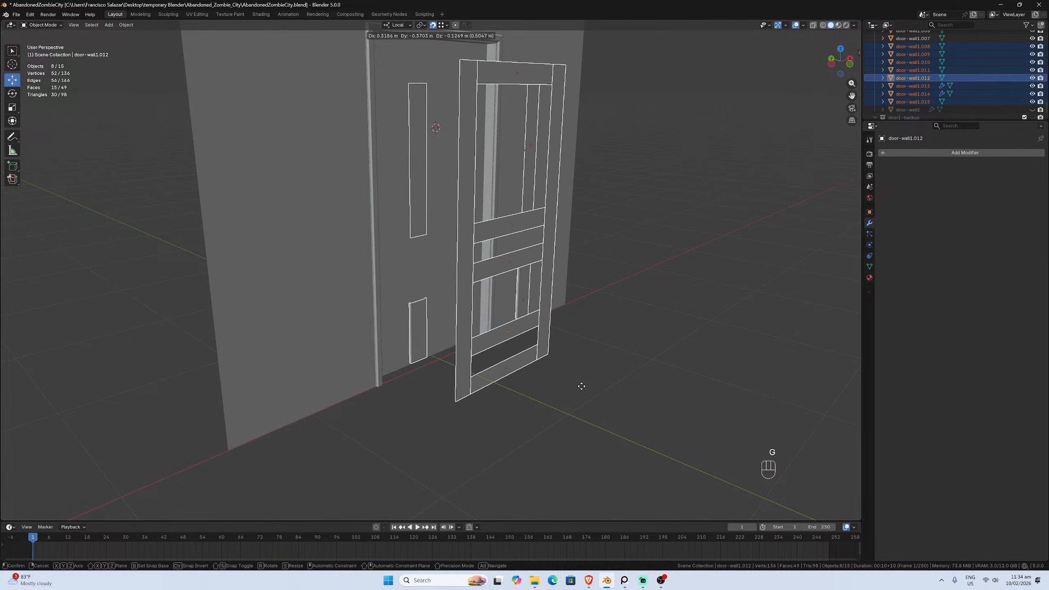
key(Escape)
middle_drag(528, 370, 472, 362)
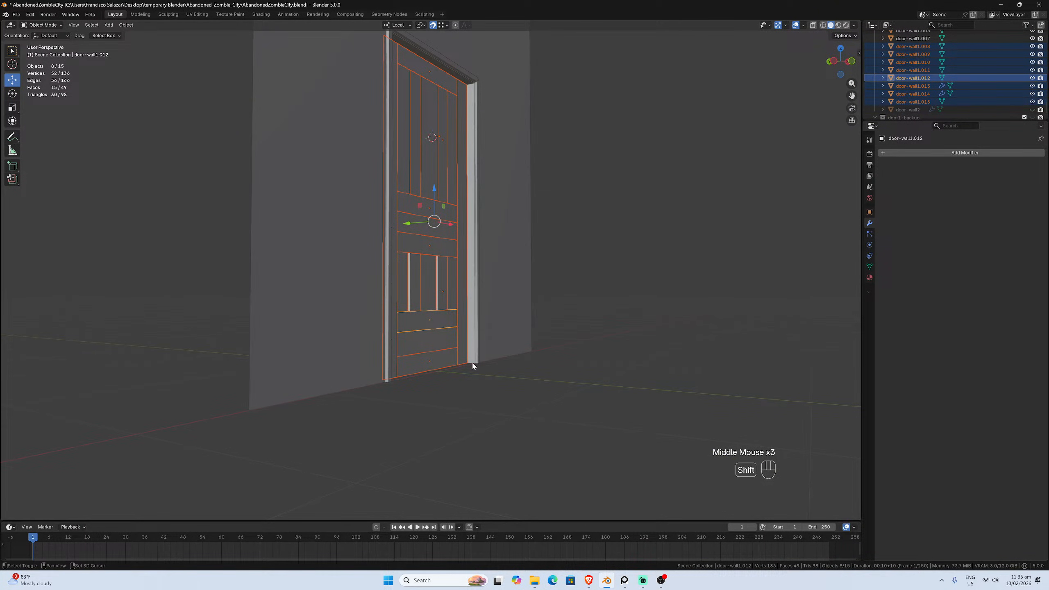
Duplicate the selected door pieces in place and move the copies to the door1-backup collection
key(shift+d)
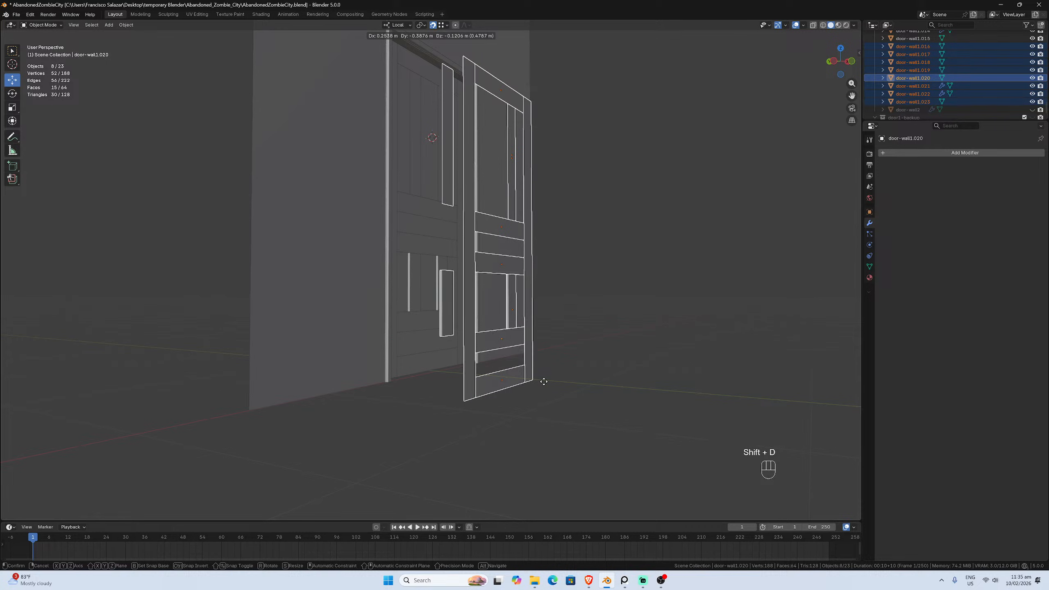
key(Escape)
key(m)
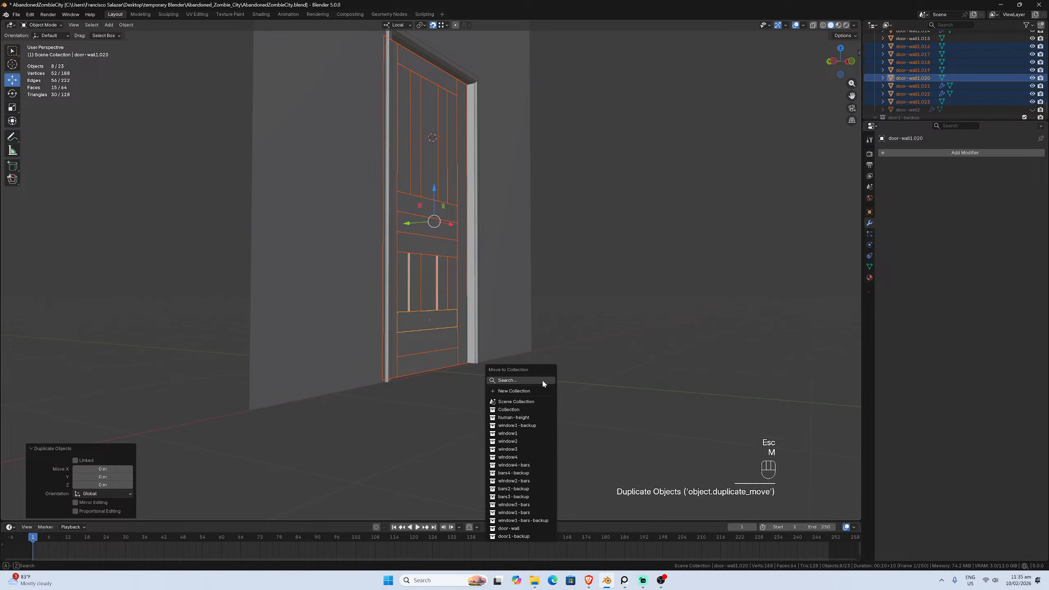
click(513, 535)
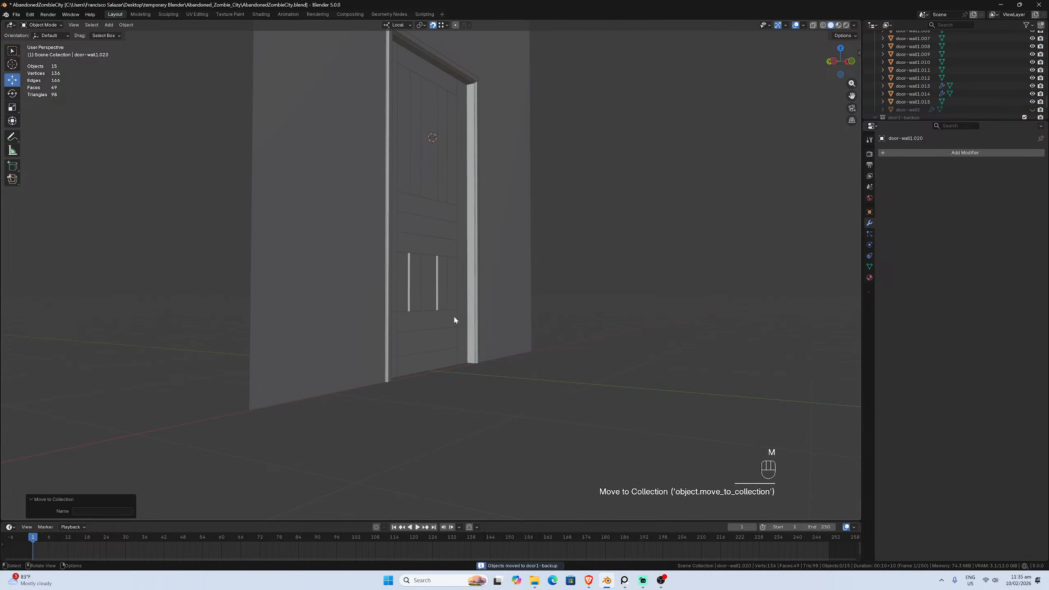
Delete the thin side face along one vertical edge of the mirrored lower door slat
click(419, 319)
middle_click(419, 318)
scroll(419, 318, up, 2)
click(419, 317)
scroll(421, 316, up, 2)
middle_drag(424, 313, 464, 320)
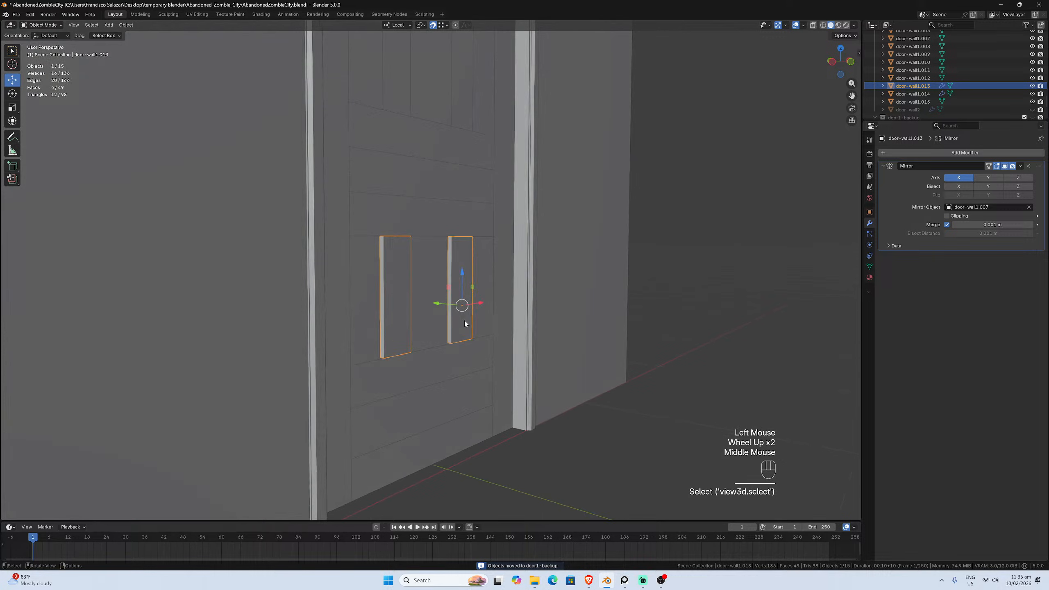
key(Tab)
scroll(461, 320, up, 3)
click(457, 320)
click(459, 321)
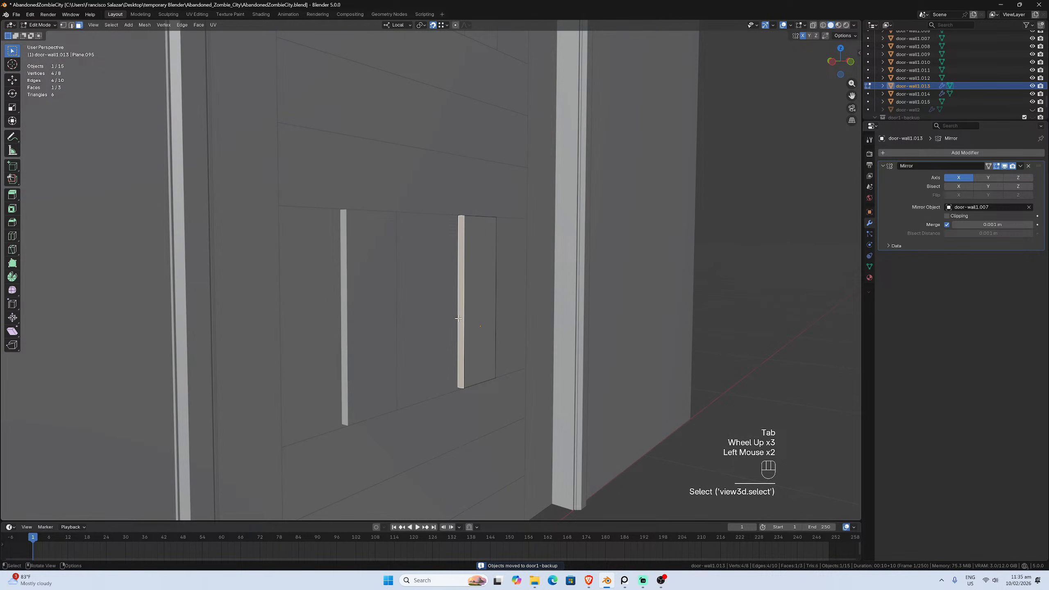
key(x)
click(457, 316)
Delete the slat's opposite thin side face as well, return to object mode in front view, and save the file
mouse_move(489, 305)
middle_down()
mouse_move(475, 309)
mouse_move(577, 342)
middle_up()
key(x)
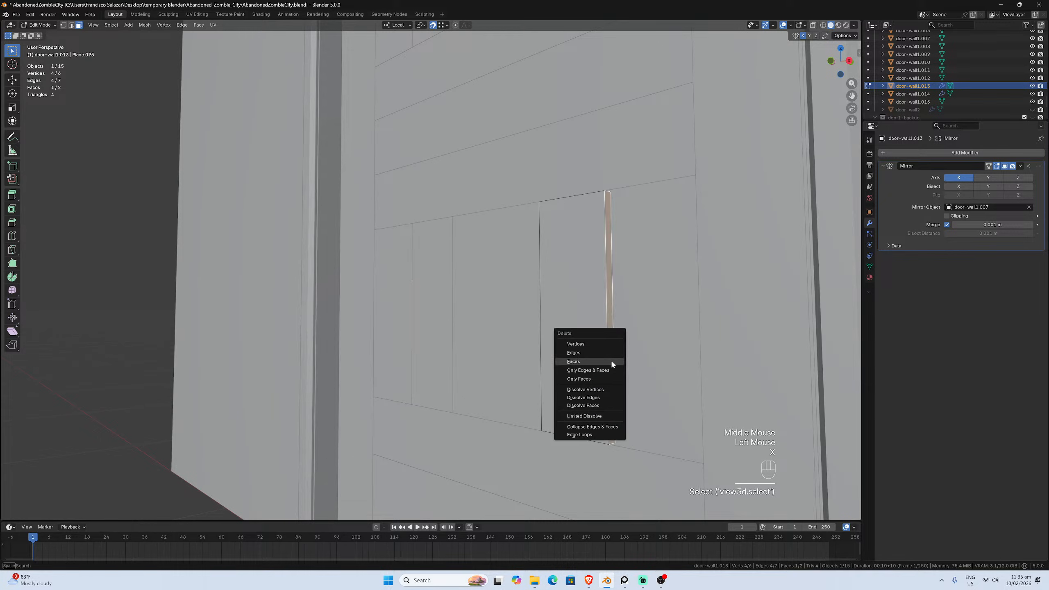
click(610, 359)
scroll(610, 359, down, 2)
key(KP_1)
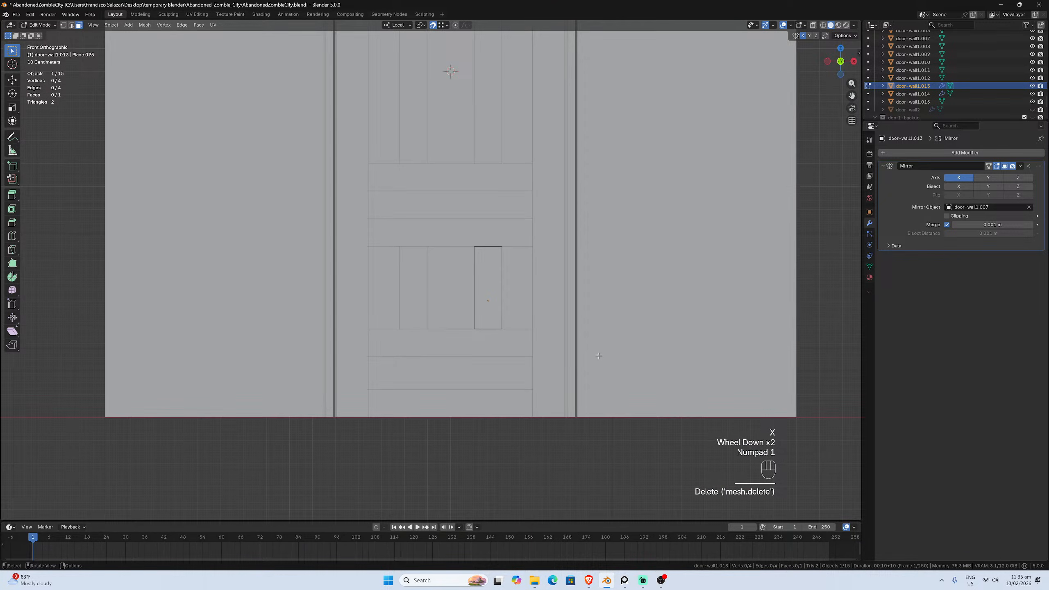
key(Tab)
key(ctrl+s)
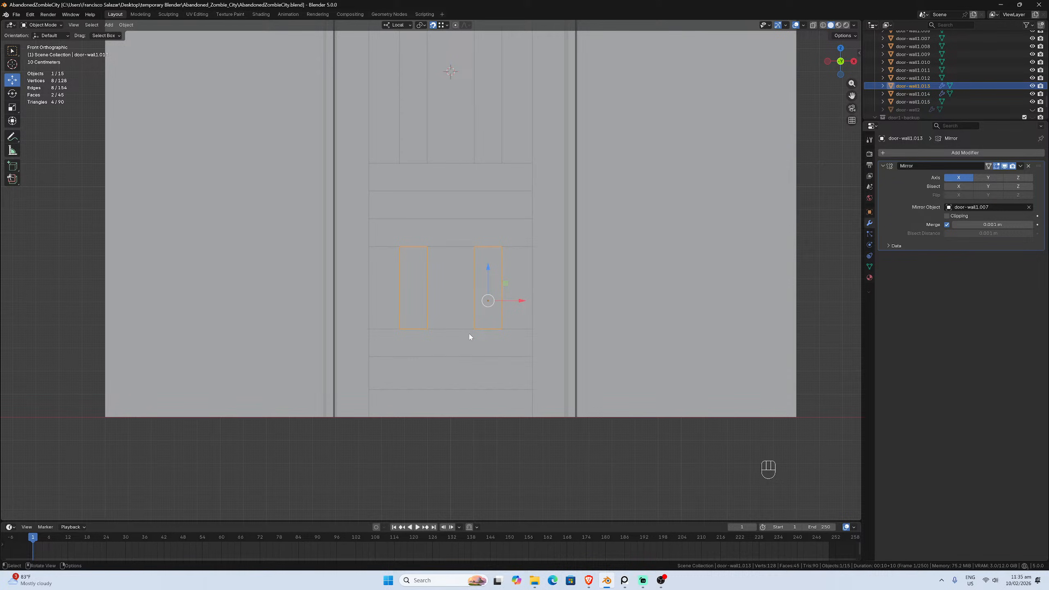
Apply the Mirror modifier on the lower door slats and check the neighbouring pieces for modifiers
scroll(481, 376, up, 1)
click(483, 371)
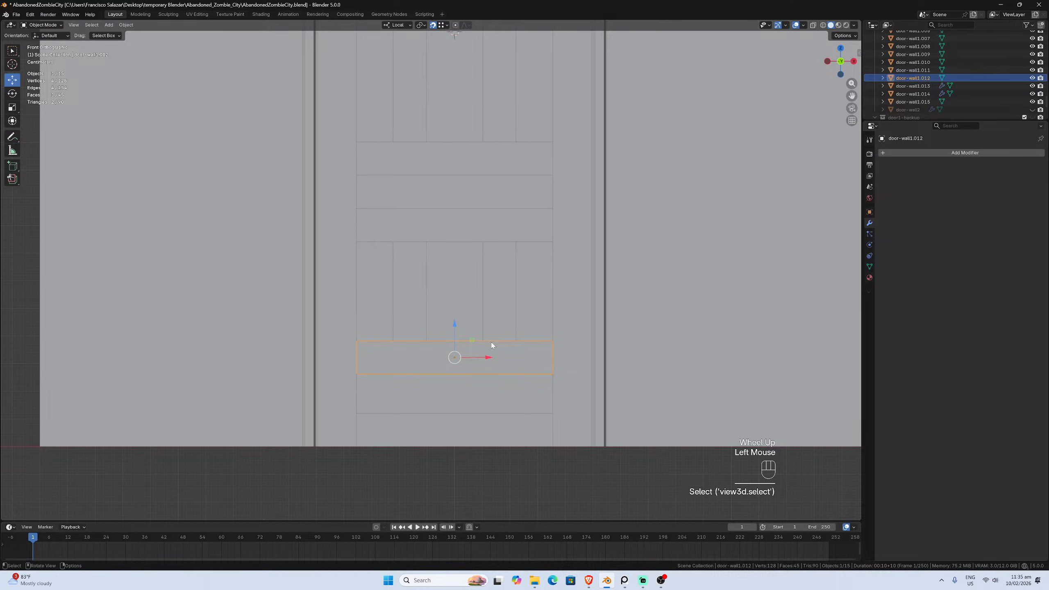
click(497, 313)
click(1020, 165)
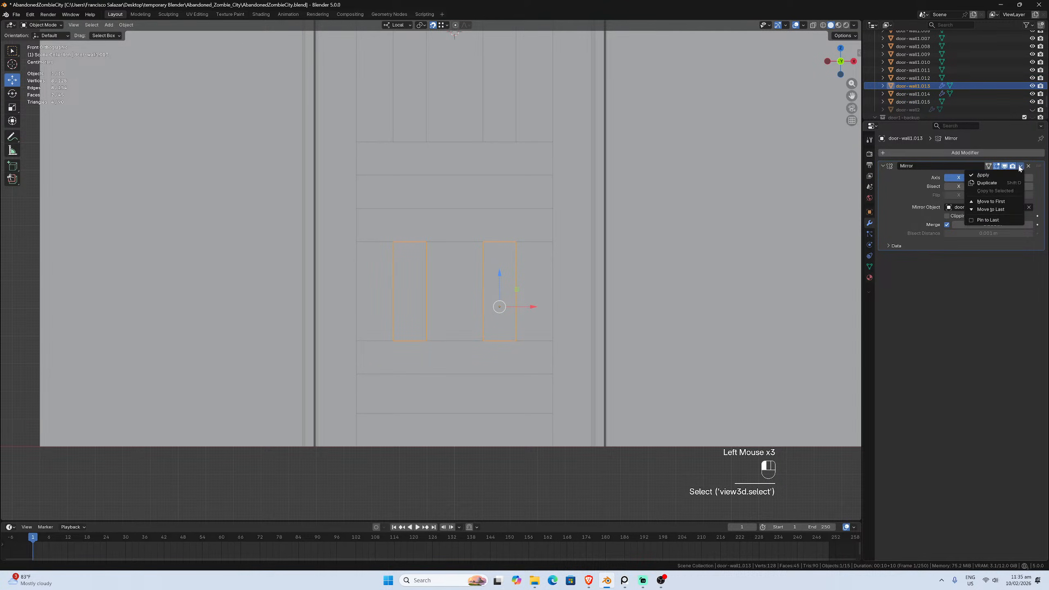
click(1009, 174)
click(519, 416)
click(555, 393)
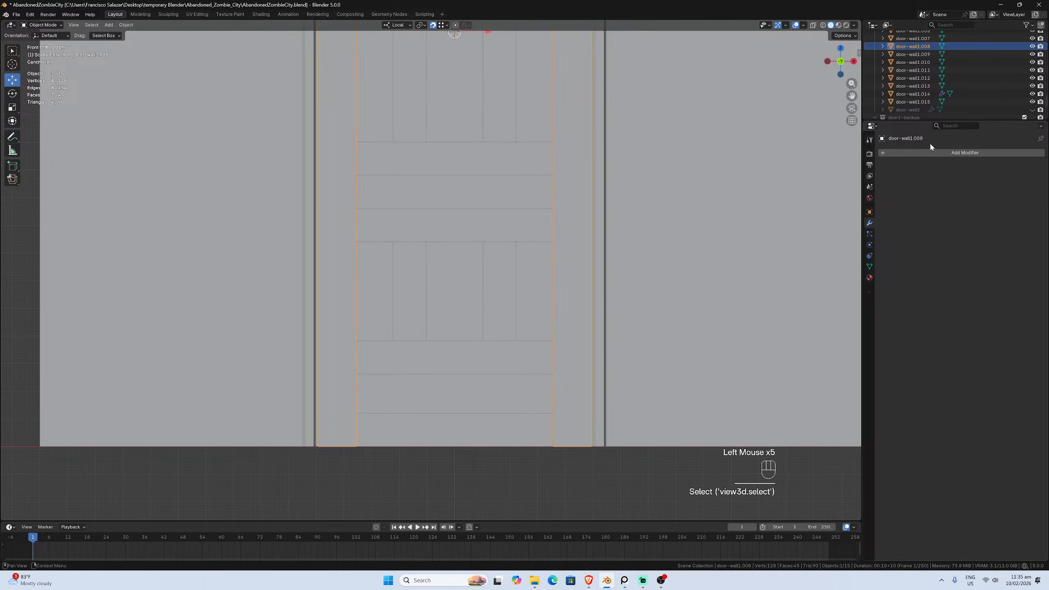
Apply the Mirror modifier on the tall upper door slats and check the top rail for modifiers
scroll(535, 196, down, 2)
click(477, 182)
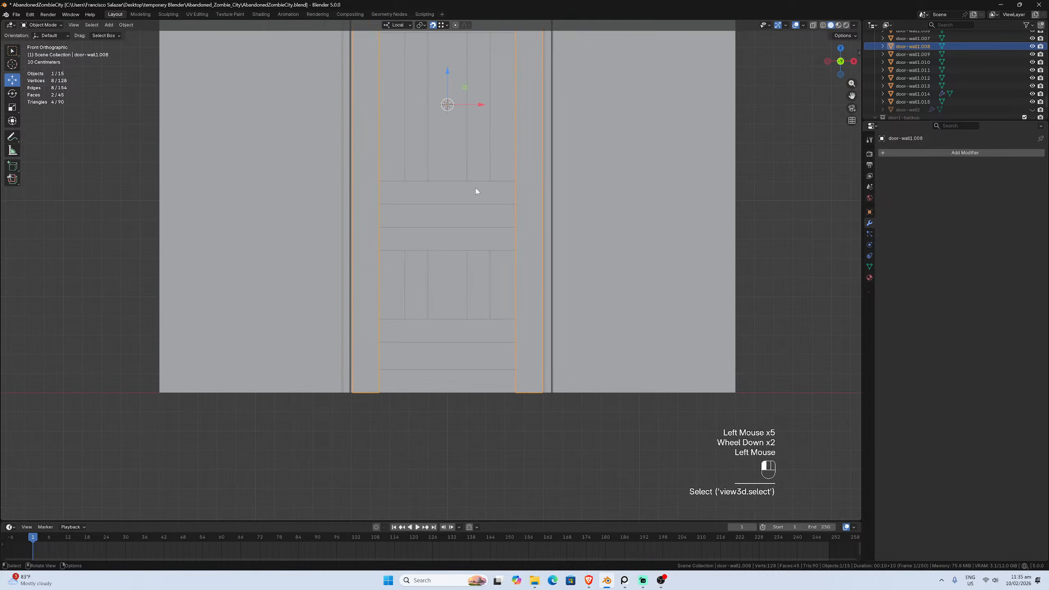
click(478, 174)
scroll(478, 175, down, 2)
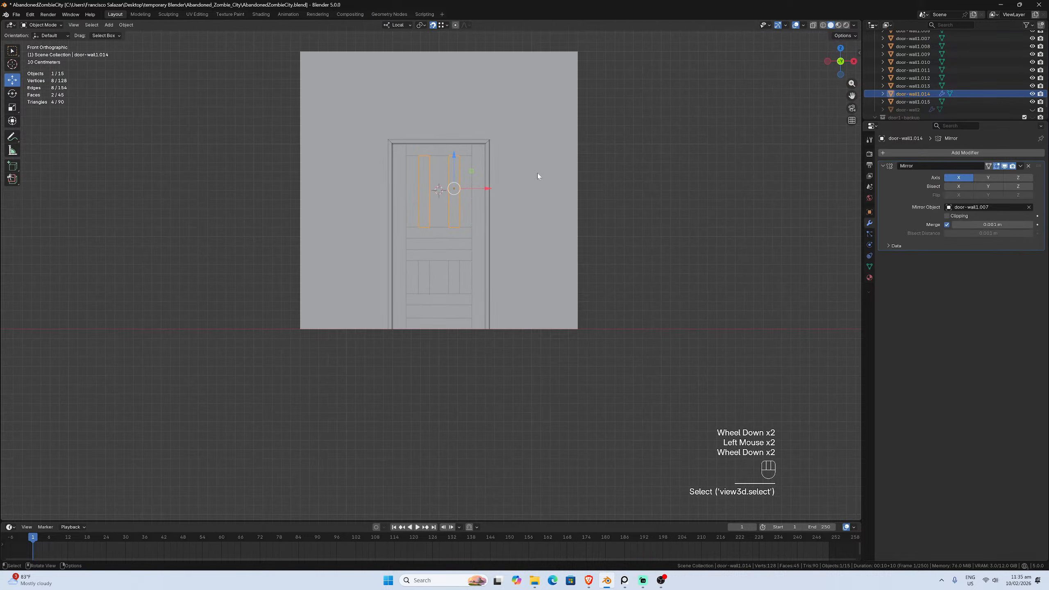
click(1020, 166)
click(1011, 174)
scroll(540, 185, up, 2)
click(476, 99)
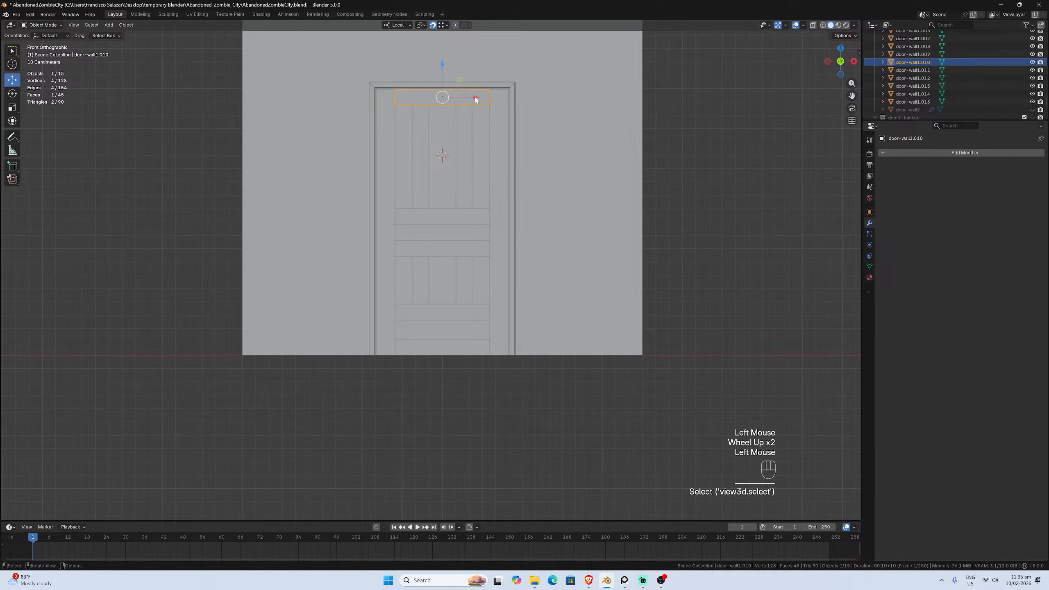
Open the horizontal rail directly above the lower slats for mesh editing
scroll(546, 114, up, 2)
scroll(545, 115, down, 1)
drag(849, 95, 826, 143)
scroll(516, 296, up, 2)
click(470, 308)
scroll(468, 307, up, 1)
scroll(471, 314, up, 1)
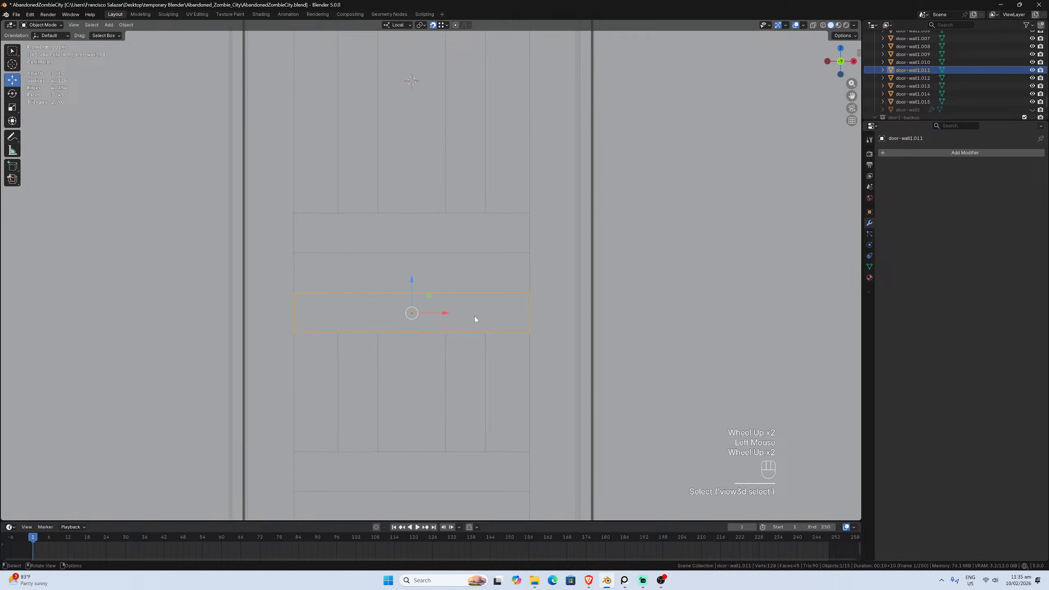
key(Tab)
Try to add a vertical loop cut to the rail with X mirroring on, and undo it
key(ctrl)
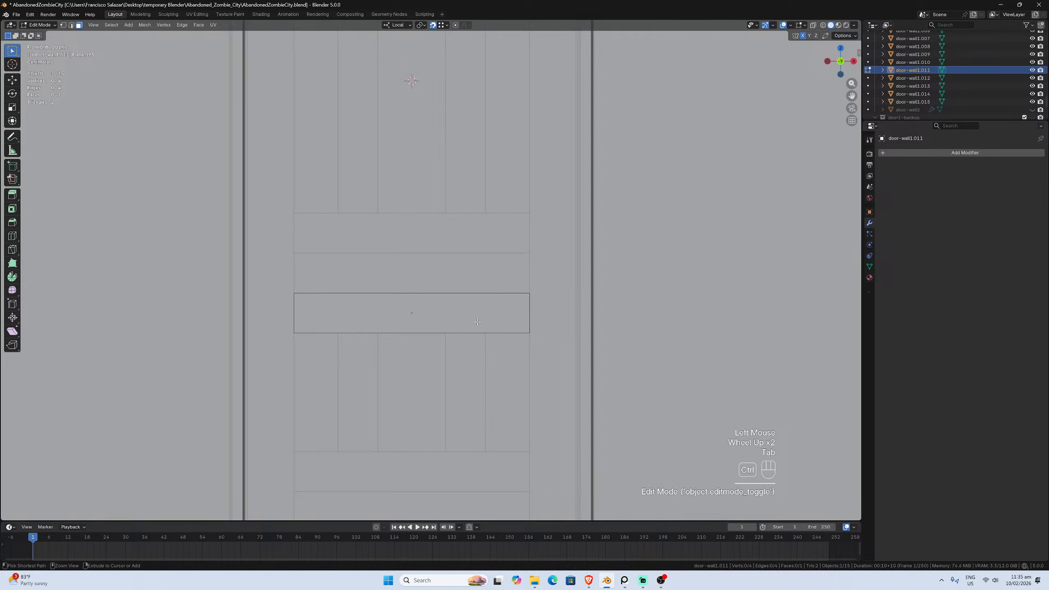
key(ctrl+r)
click(478, 326)
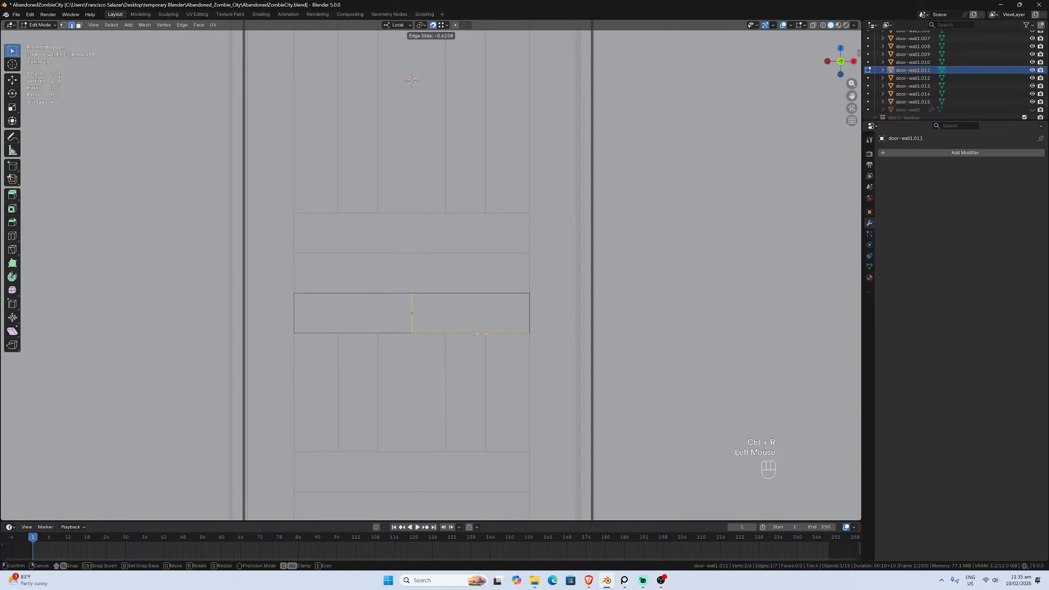
click(482, 333)
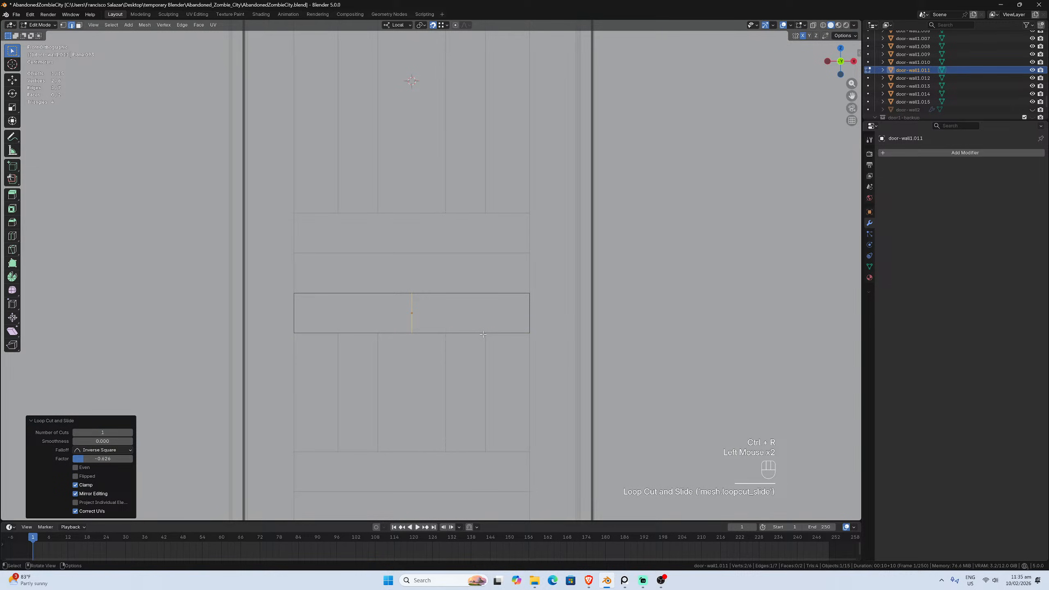
key(ctrl+z)
Turn off X mirroring and add two vertical loop cuts to the rail, aligned with both edges of the right lower slat
click(806, 37)
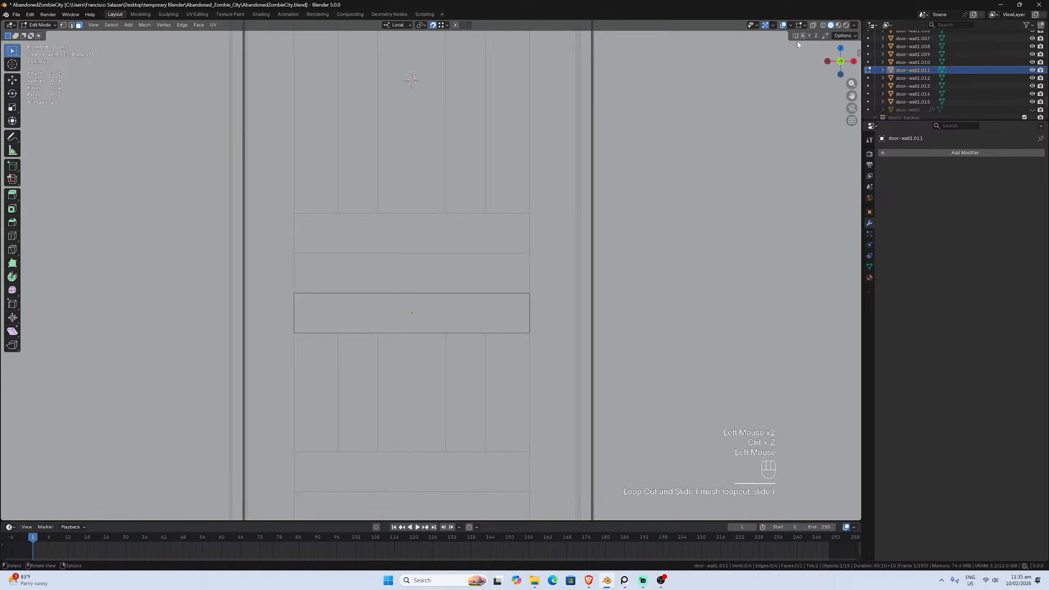
key(ctrl+r)
click(451, 328)
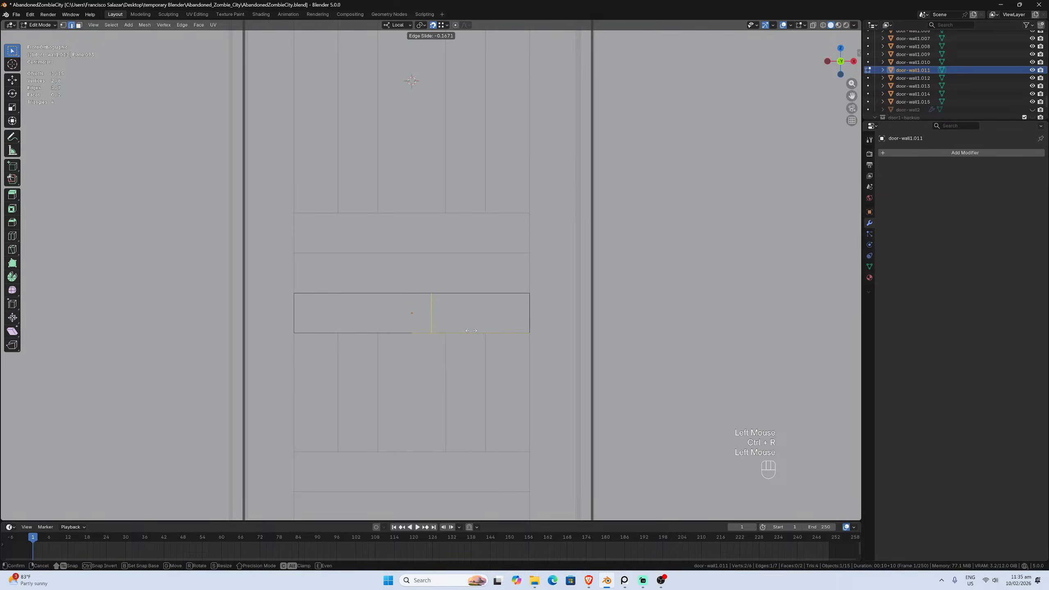
click(485, 332)
key(ctrl+r)
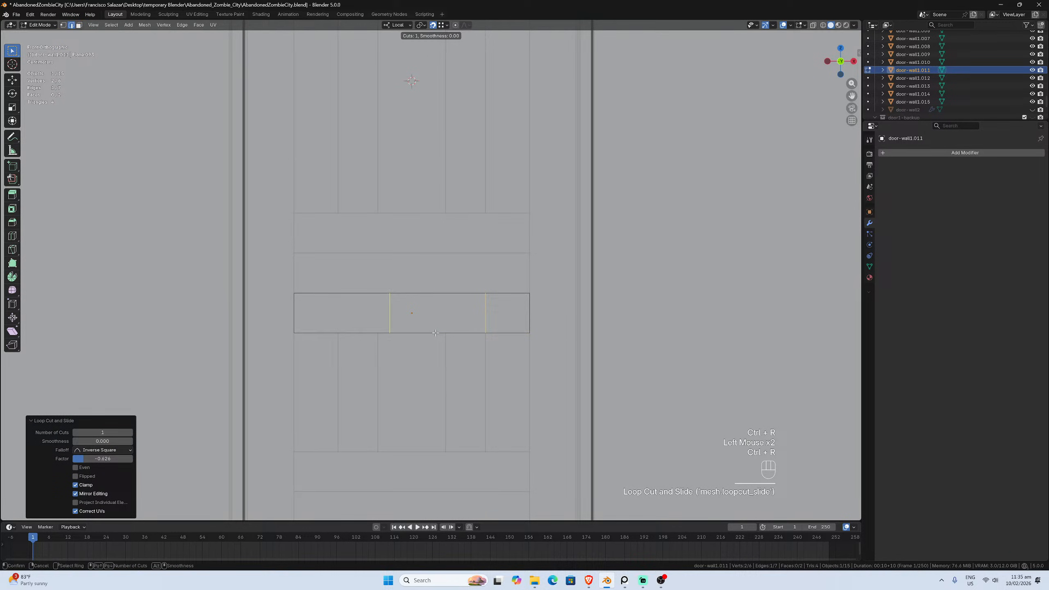
click(437, 333)
click(436, 333)
Add two vertical loop cuts to the rail in line with both edges of the left lower slat, and return to object mode
key(ctrl+r)
click(372, 334)
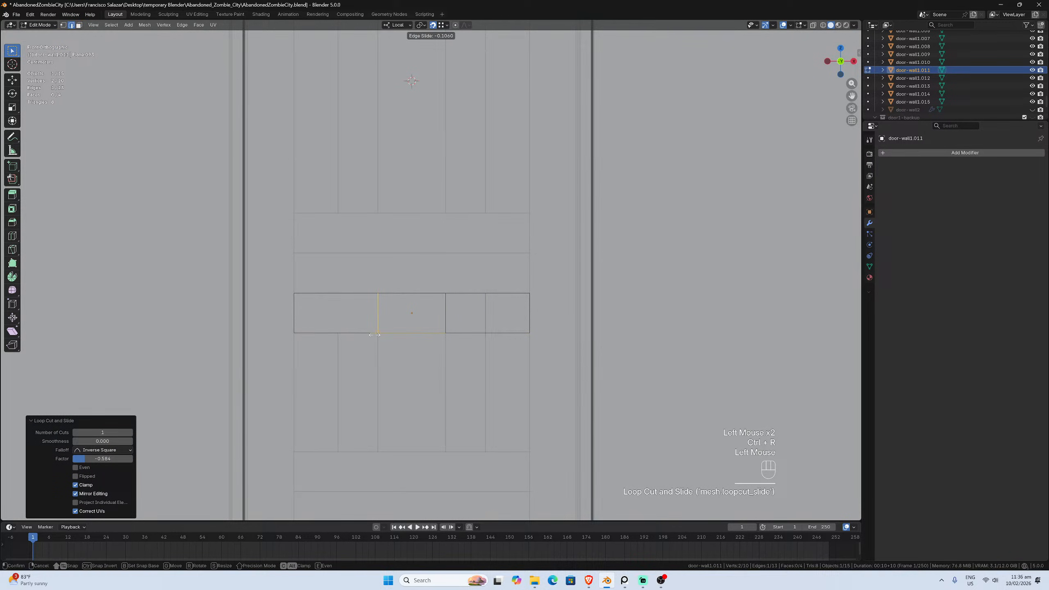
click(374, 335)
key(ctrl+r)
click(338, 332)
click(339, 333)
scroll(341, 336, down, 2)
key(Tab)
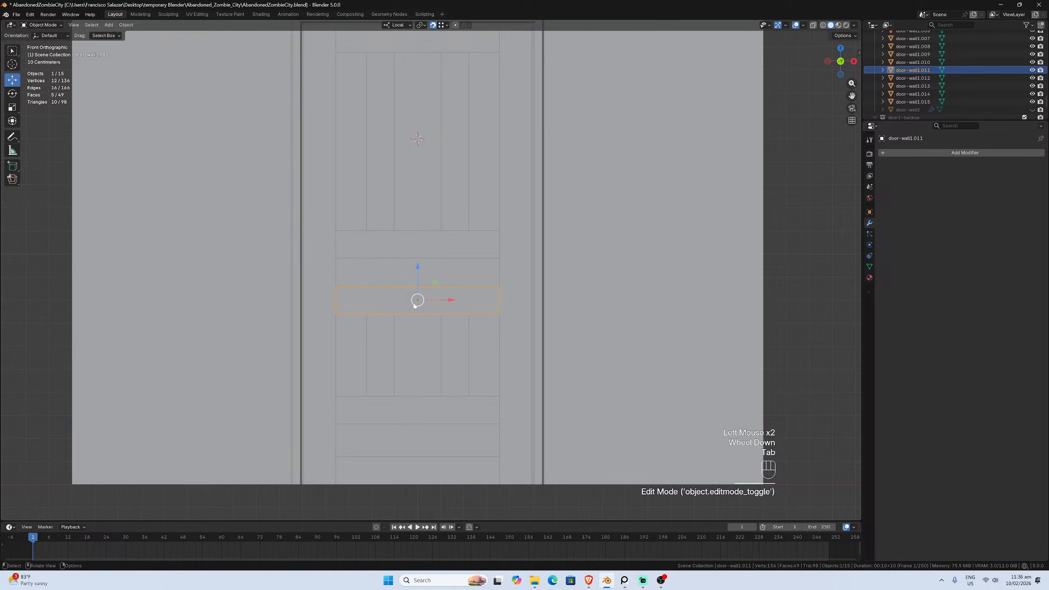
Join the cut rail and the lower slats into a single object
click(383, 338)
shift+click(381, 340)
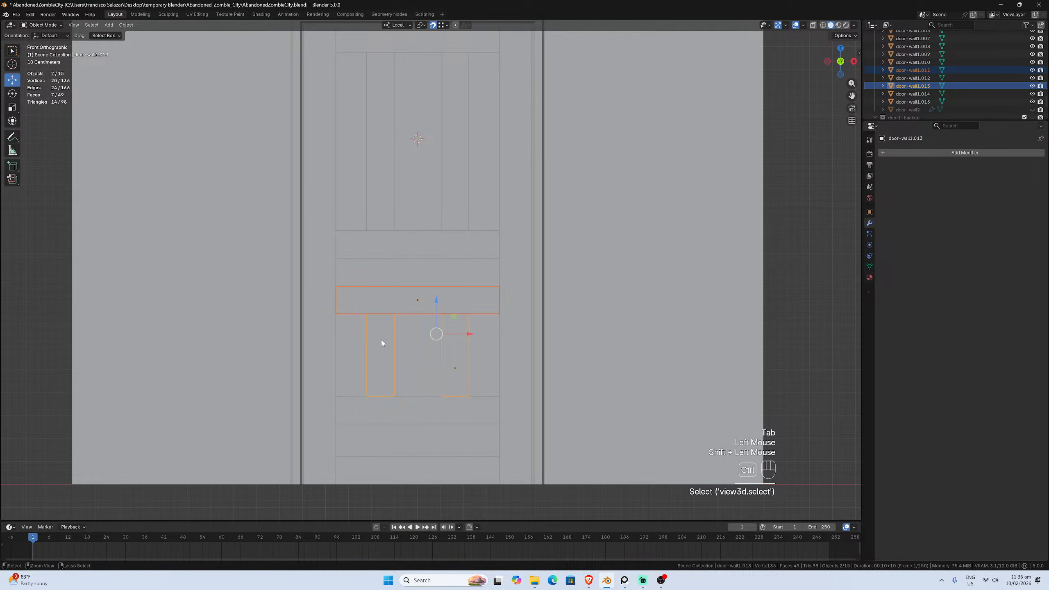
key(ctrl+j)
Merge all vertices of the joined rail and slats by distance at 0.0001 m, and return to object mode
key(Tab)
click(386, 329)
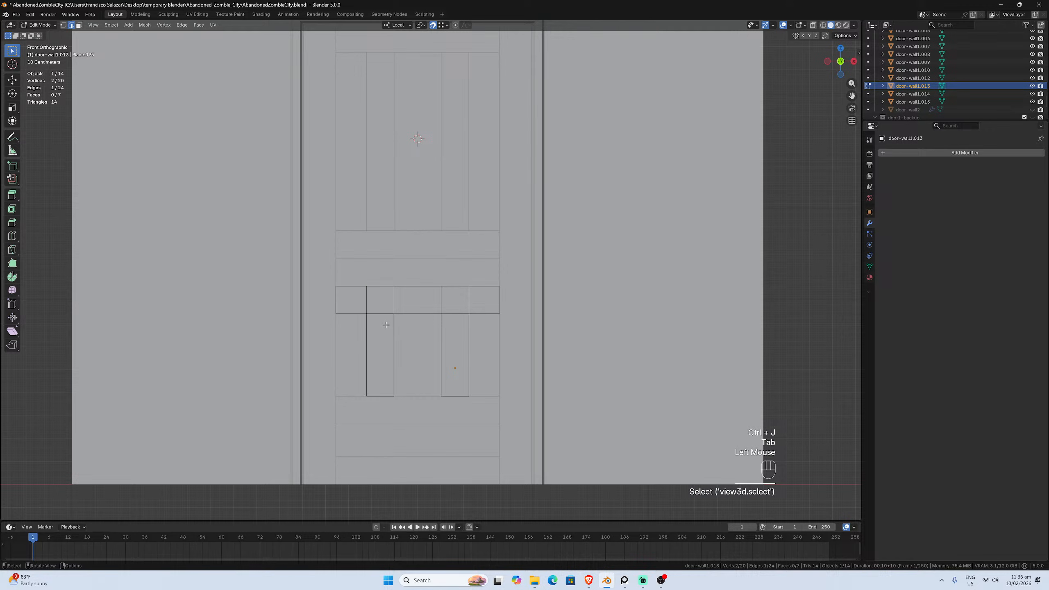
scroll(413, 318, down, 1)
key(a)
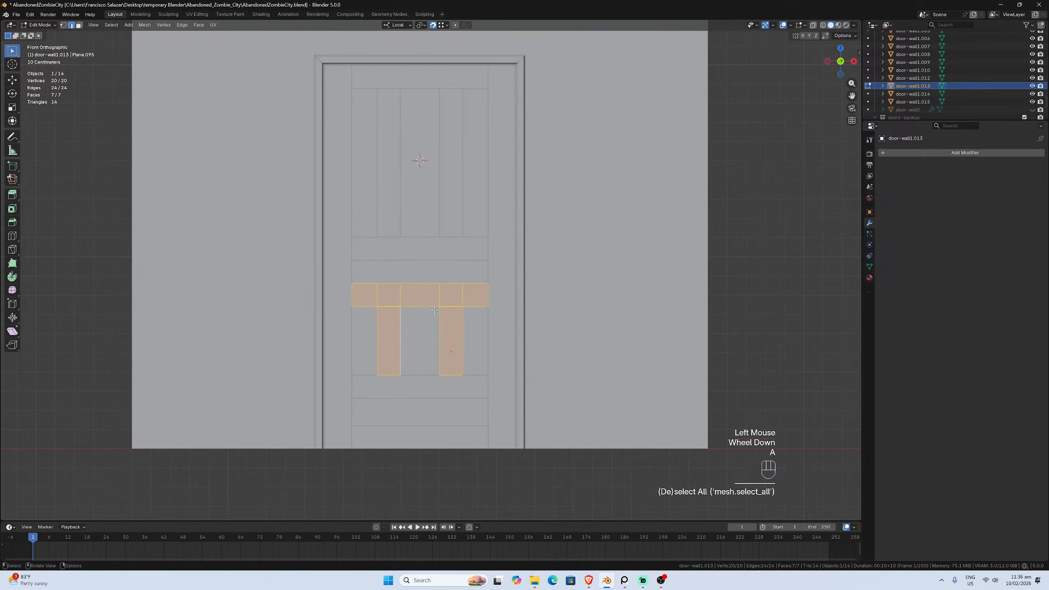
click(145, 25)
mouse_move(168, 210)
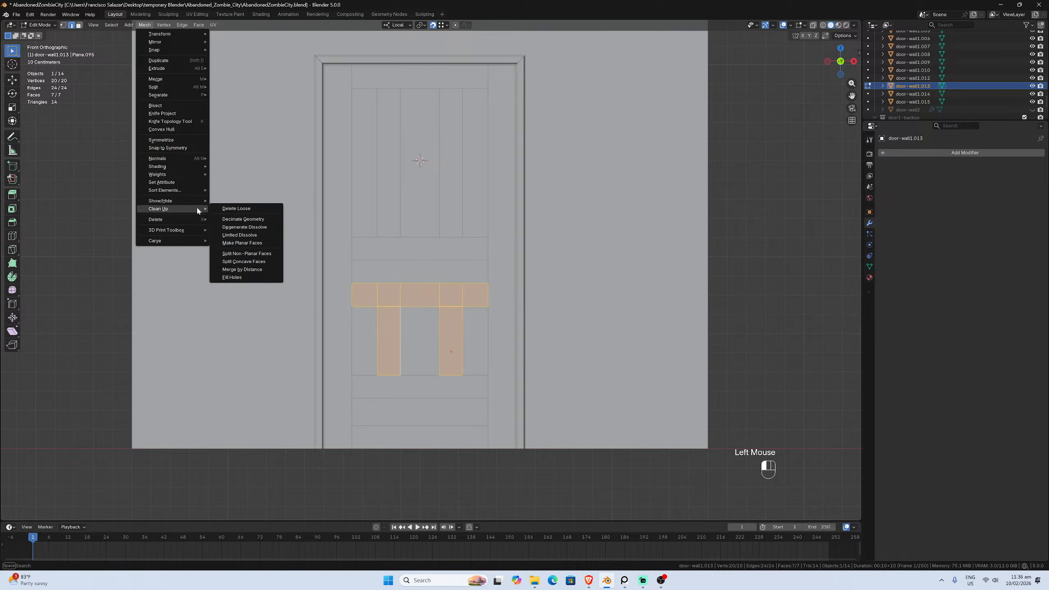
click(243, 269)
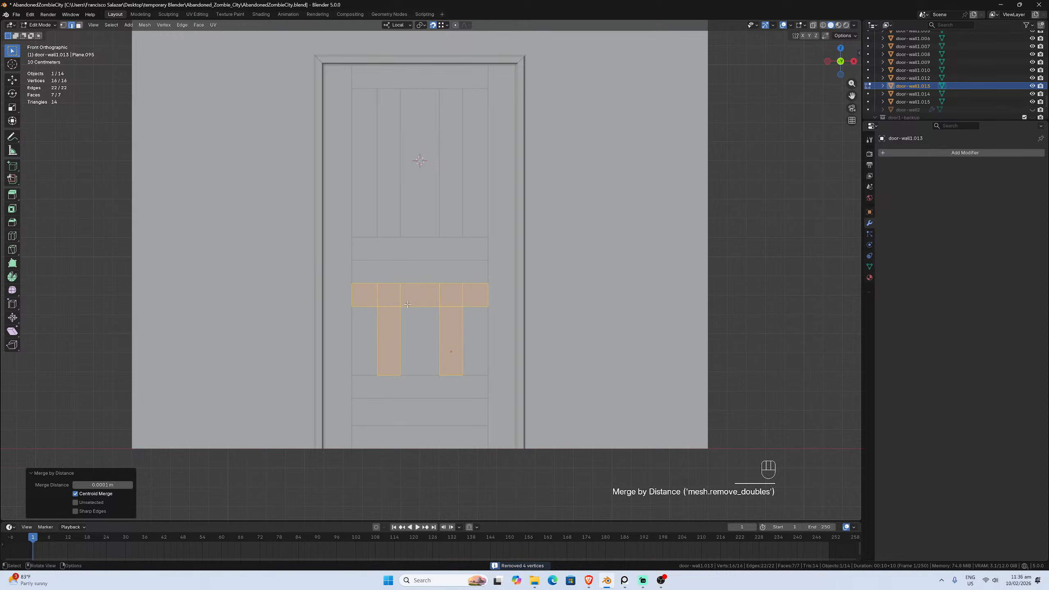
scroll(408, 304, up, 3)
key(Tab)
click(364, 352)
scroll(403, 337, down, 2)
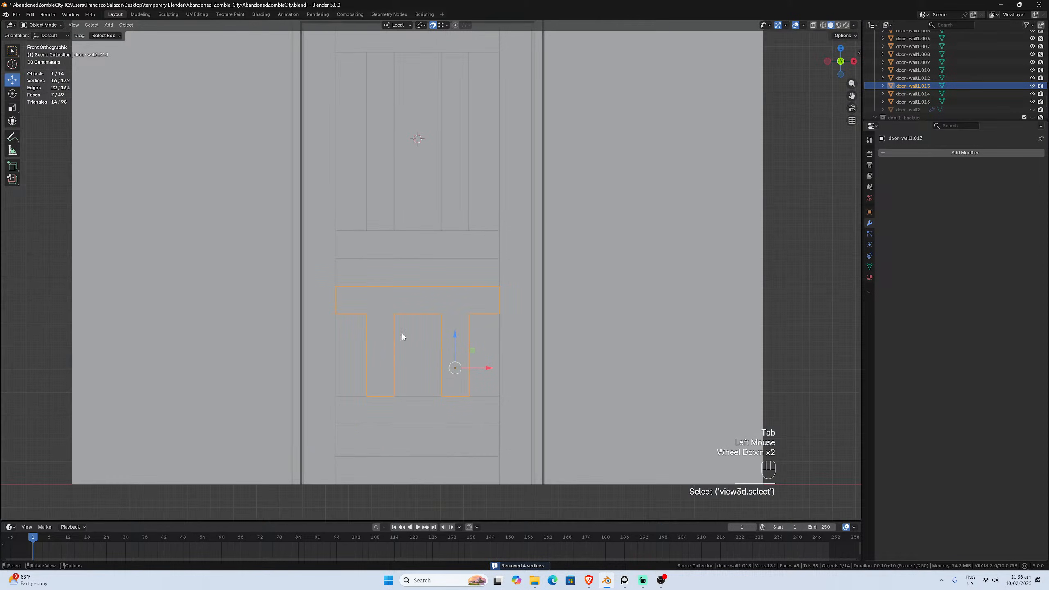
Open the rail directly beneath the lower slats for mesh editing
click(398, 400)
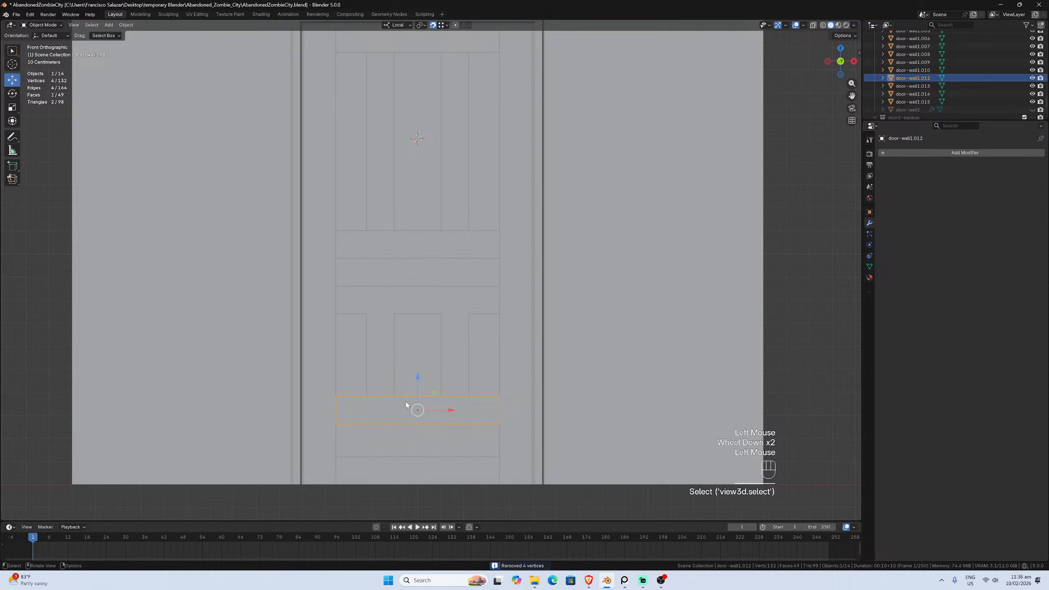
key(Tab)
key(ctrl+r)
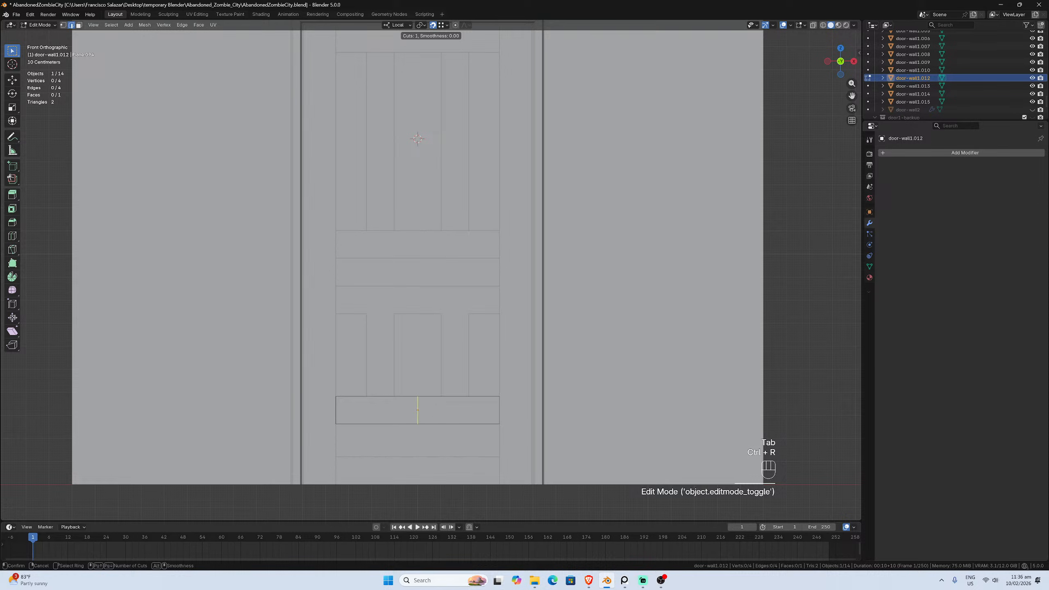
click(466, 399)
click(467, 400)
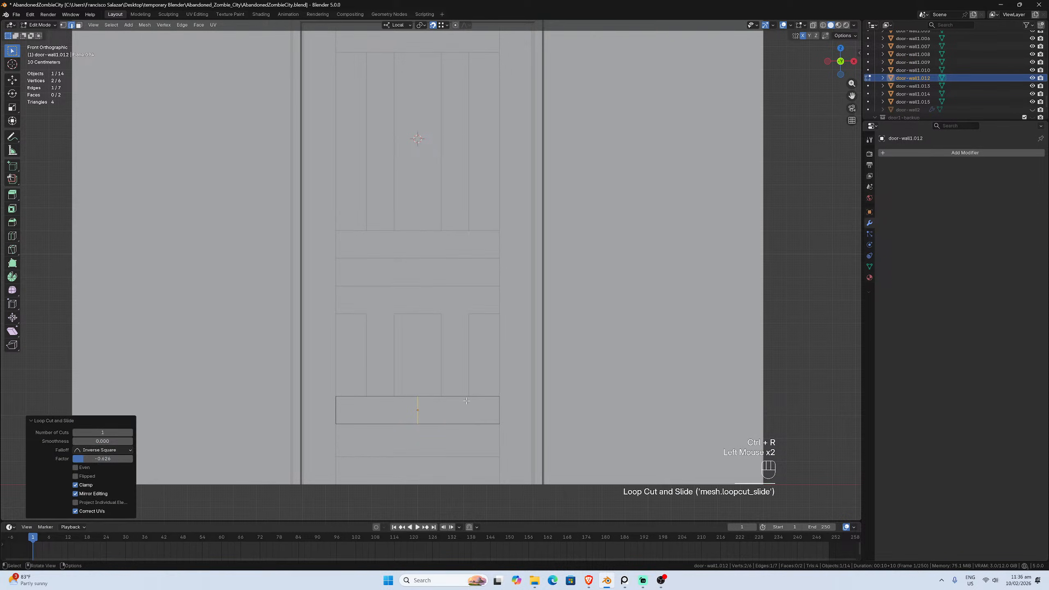
key(ctrl+z)
Turn off X mirroring and add two vertical loop cuts to the rail beneath the lower slats, aligned with the right slat's edges
click(803, 36)
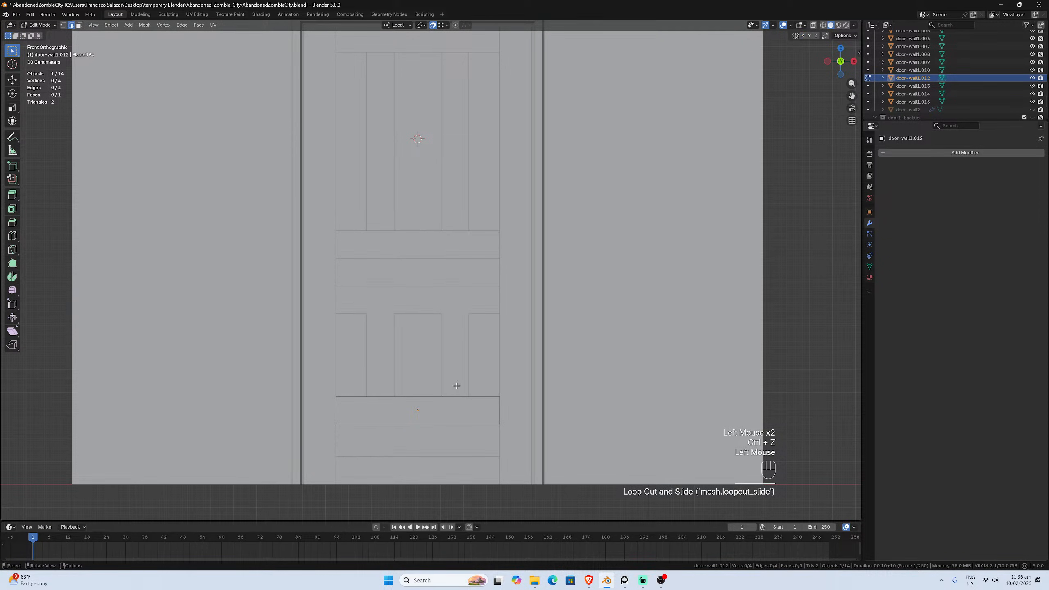
key(ctrl+r)
click(420, 405)
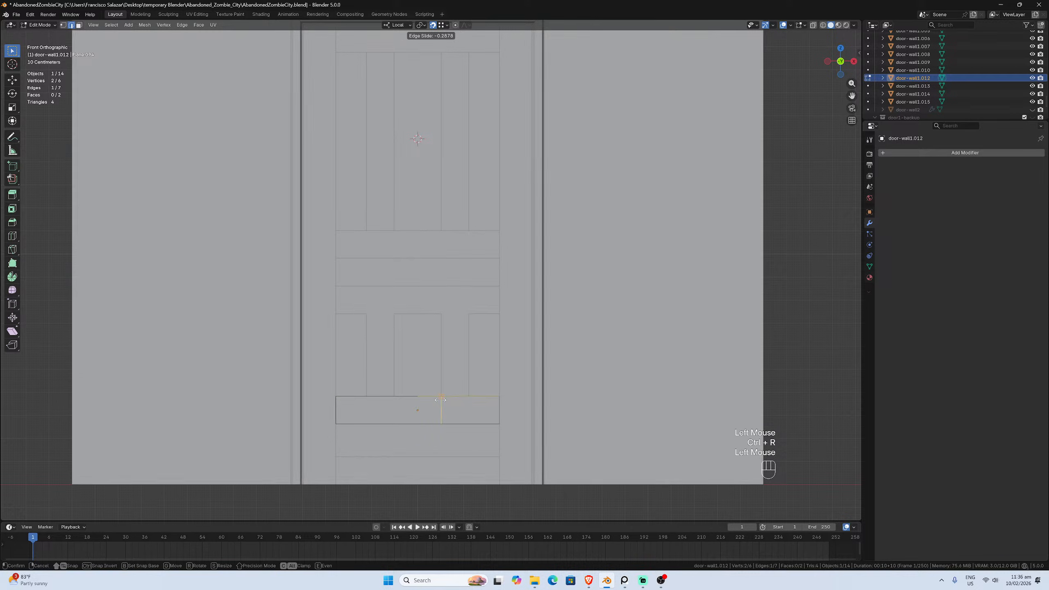
click(462, 399)
key(ctrl+r)
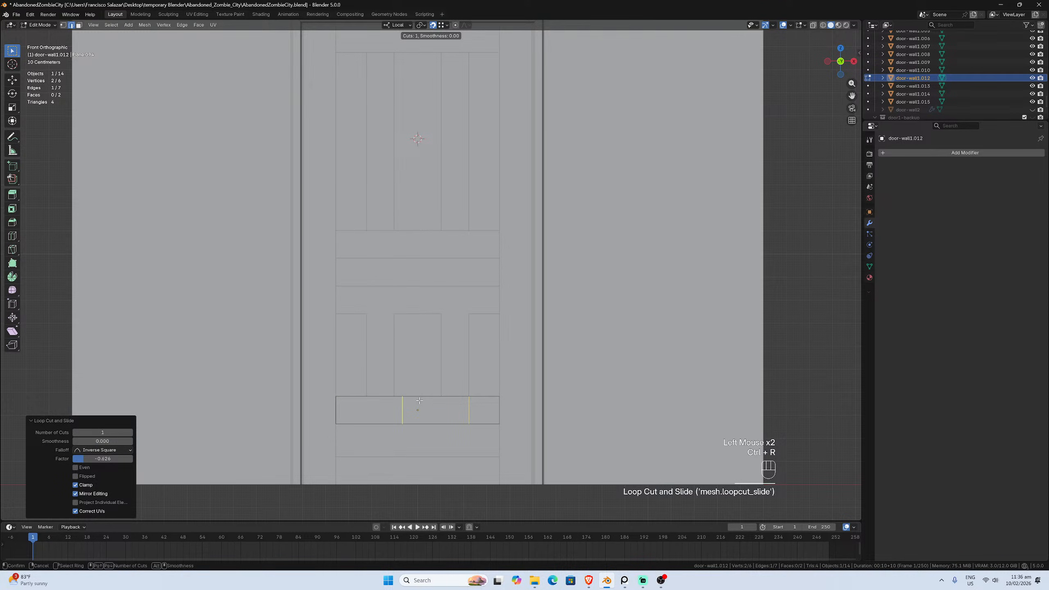
click(419, 401)
Add two vertical loop cuts to the same rail in line with both edges of the left lower slat, and return to object mode
click(363, 400)
key(ctrl+r)
click(364, 399)
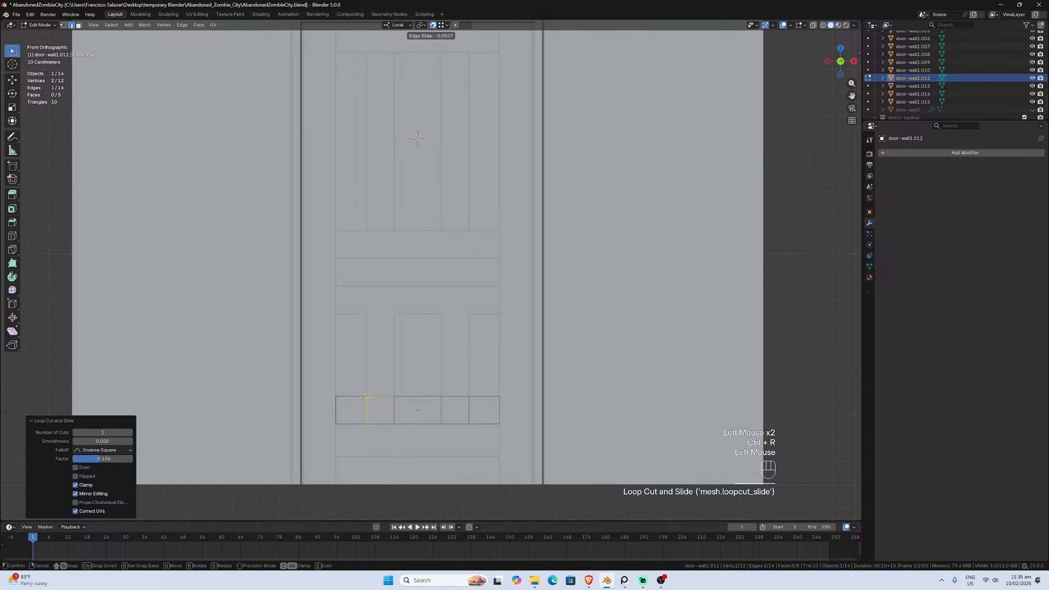
click(365, 398)
key(Tab)
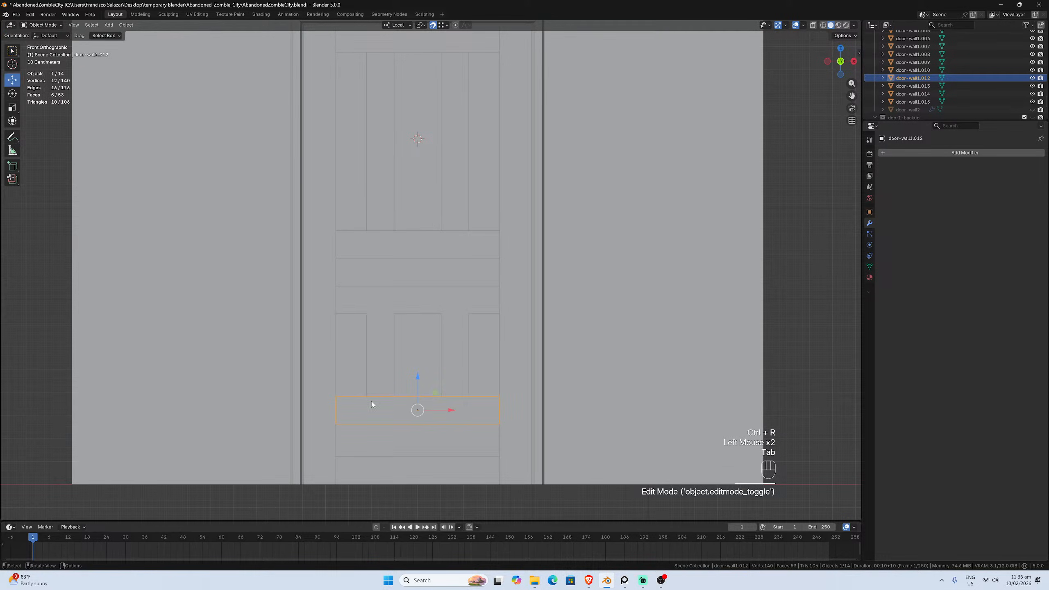
Join the cut lower rail with the object made of the rail and lower slats above it
click(381, 406)
shift+click(379, 388)
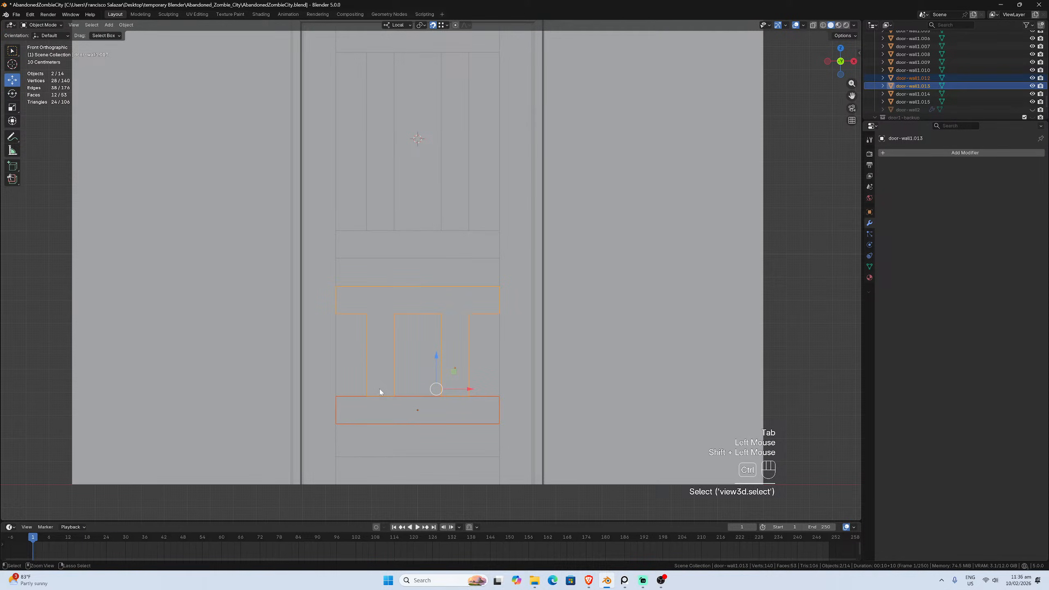
key(ctrl+j)
Merge all vertices of the joined lower rails and slats by distance, and return to object mode
key(Tab)
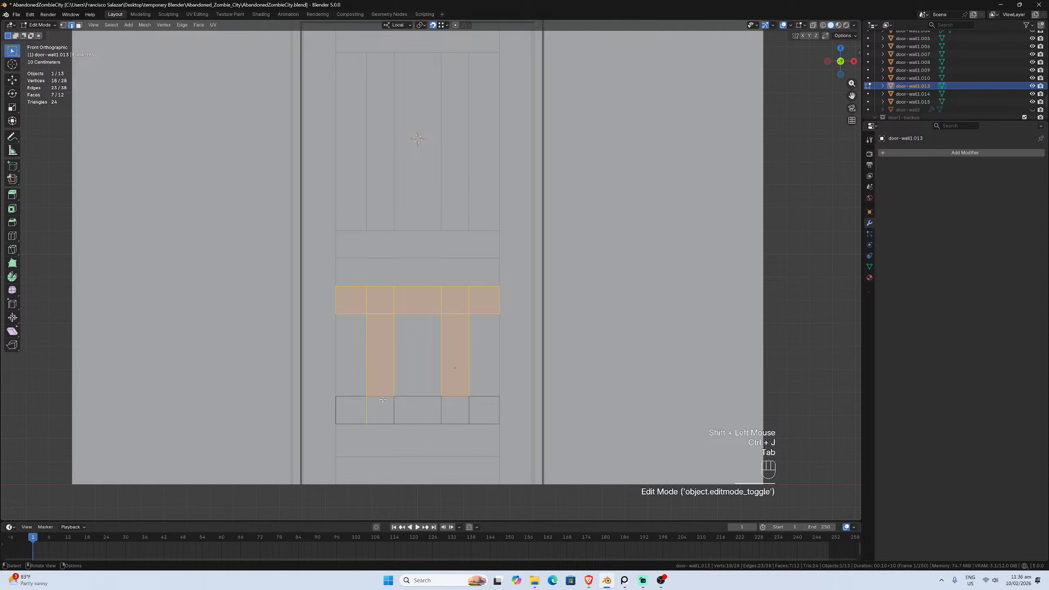
key(a)
click(145, 26)
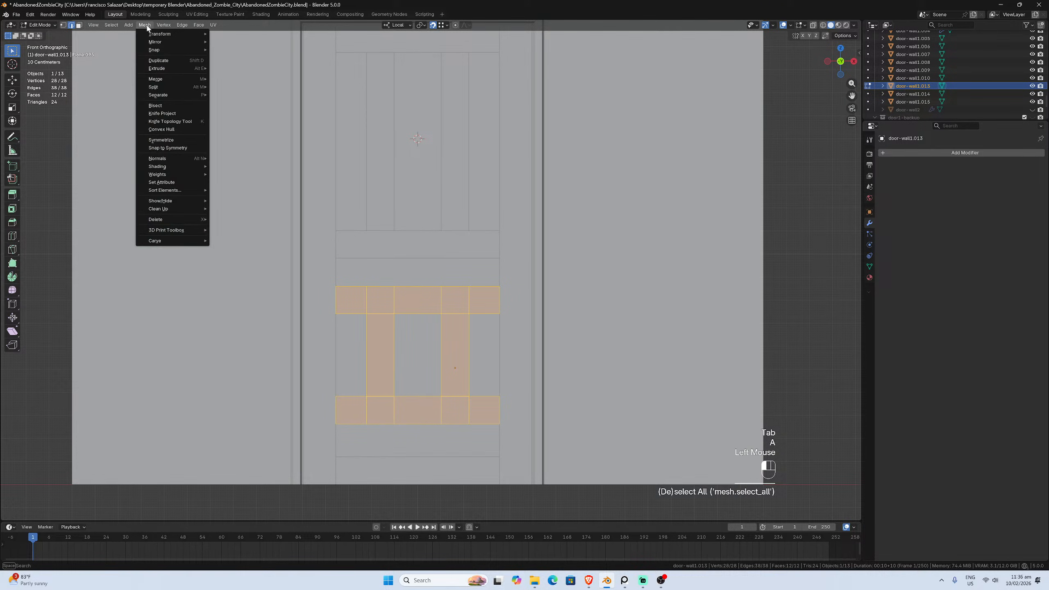
mouse_move(194, 210)
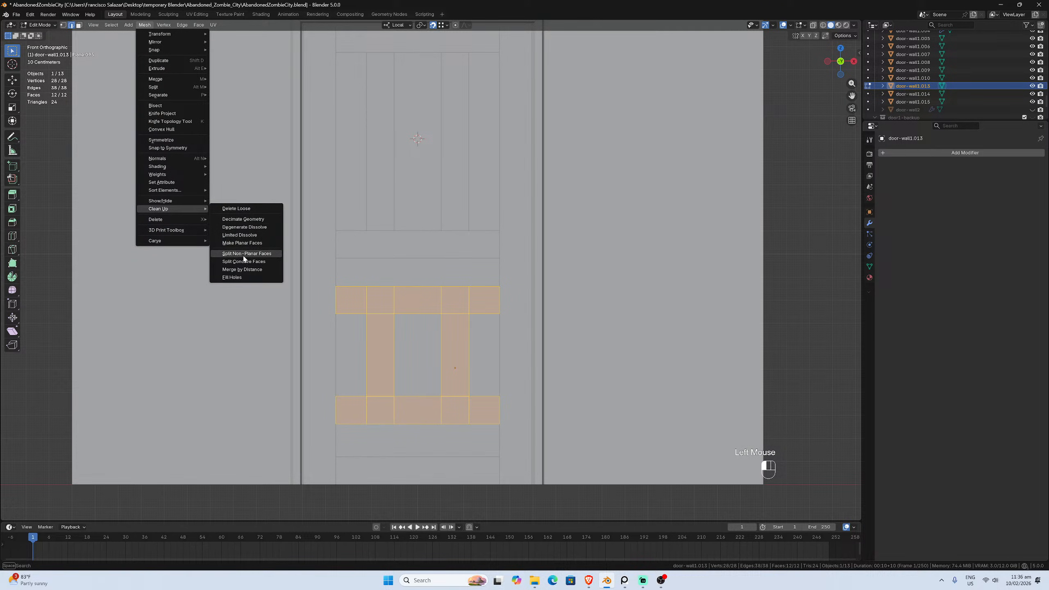
click(242, 268)
click(398, 427)
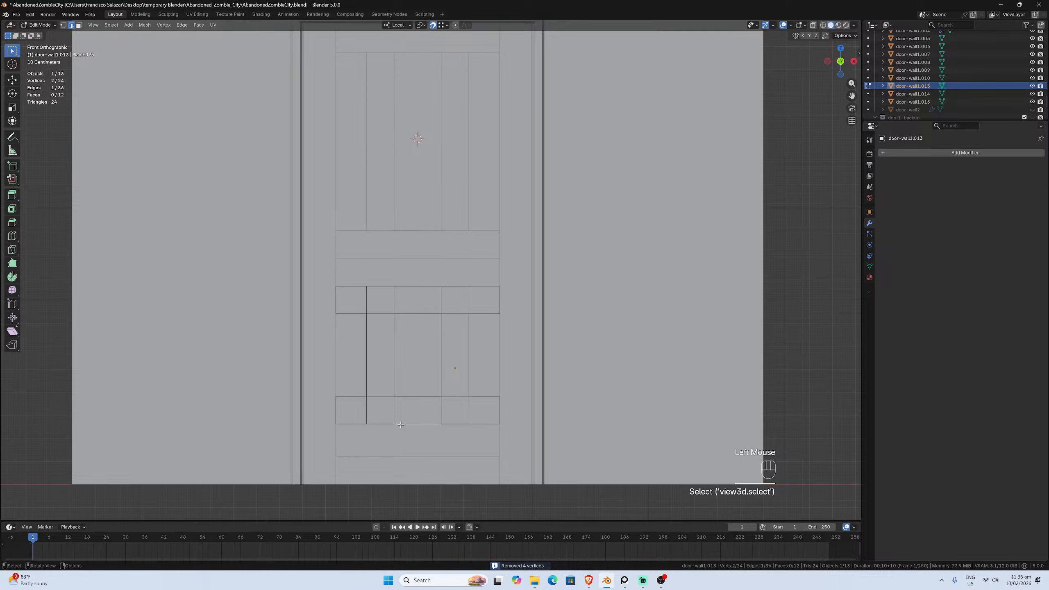
key(Tab)
Open the rail directly beneath the upper slats for mesh editing
click(416, 458)
scroll(417, 454, down, 1)
scroll(417, 454, up, 1)
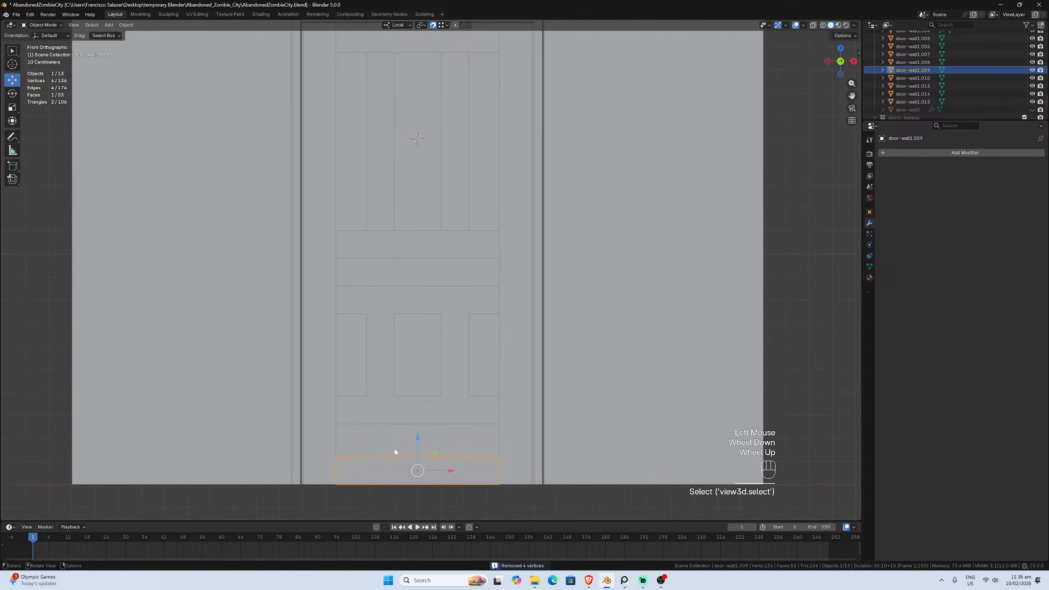
scroll(398, 274, down, 2)
click(422, 254)
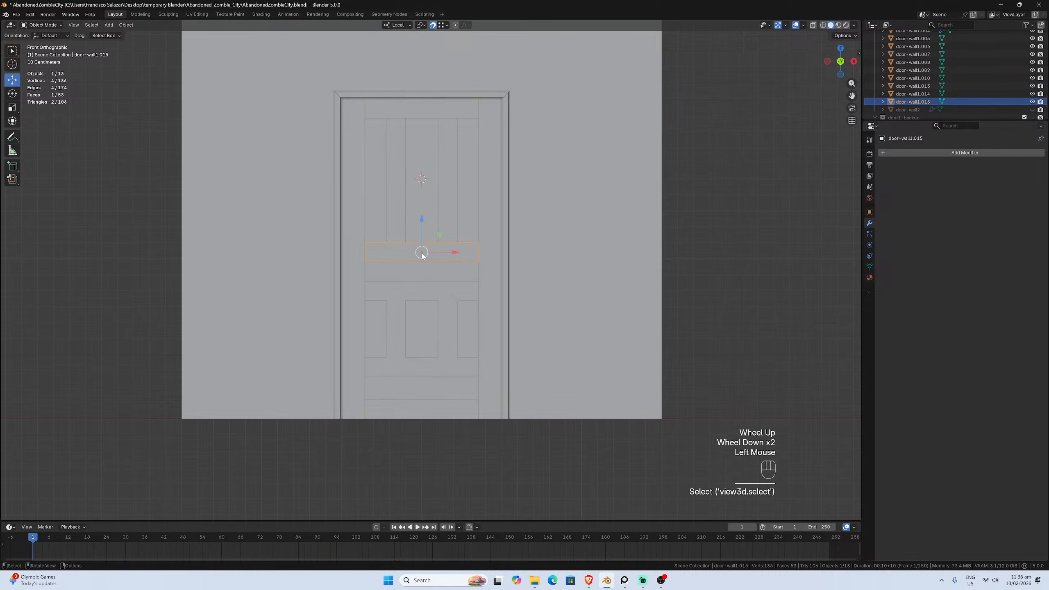
scroll(424, 254, up, 1)
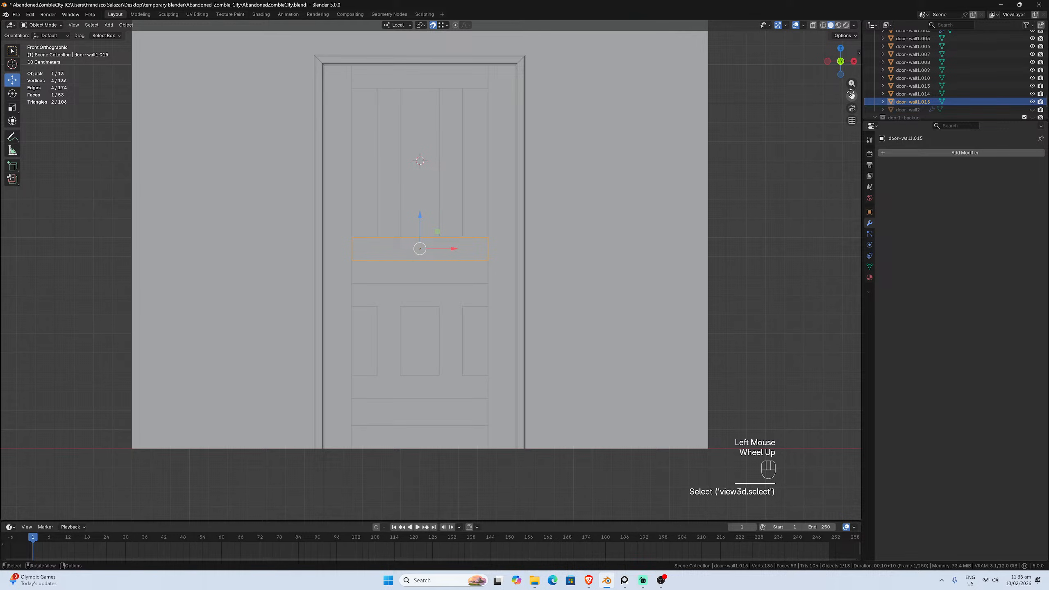
drag(851, 95, 504, 295)
click(474, 312)
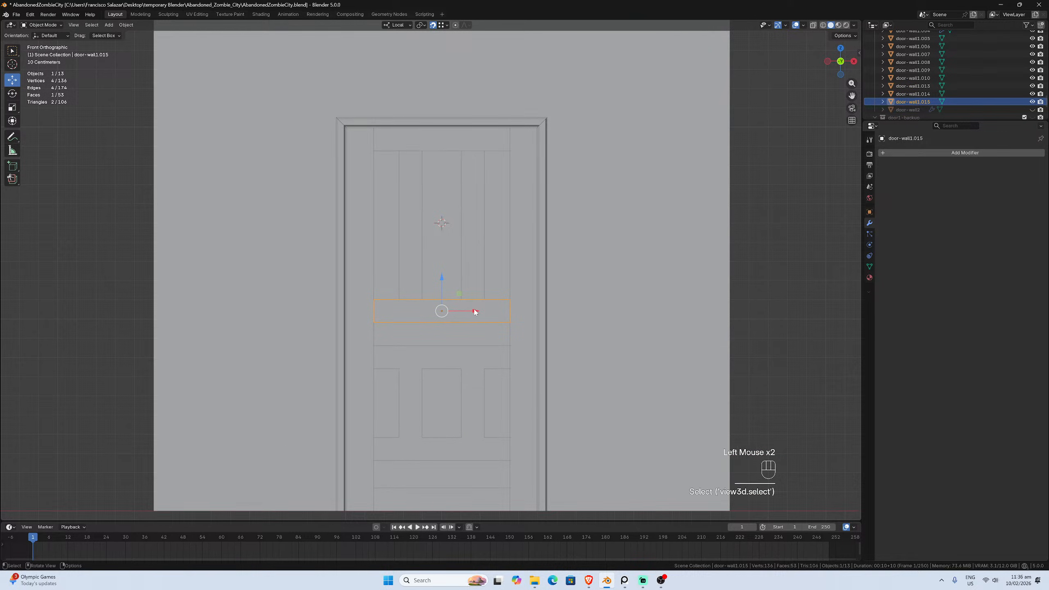
key(Tab)
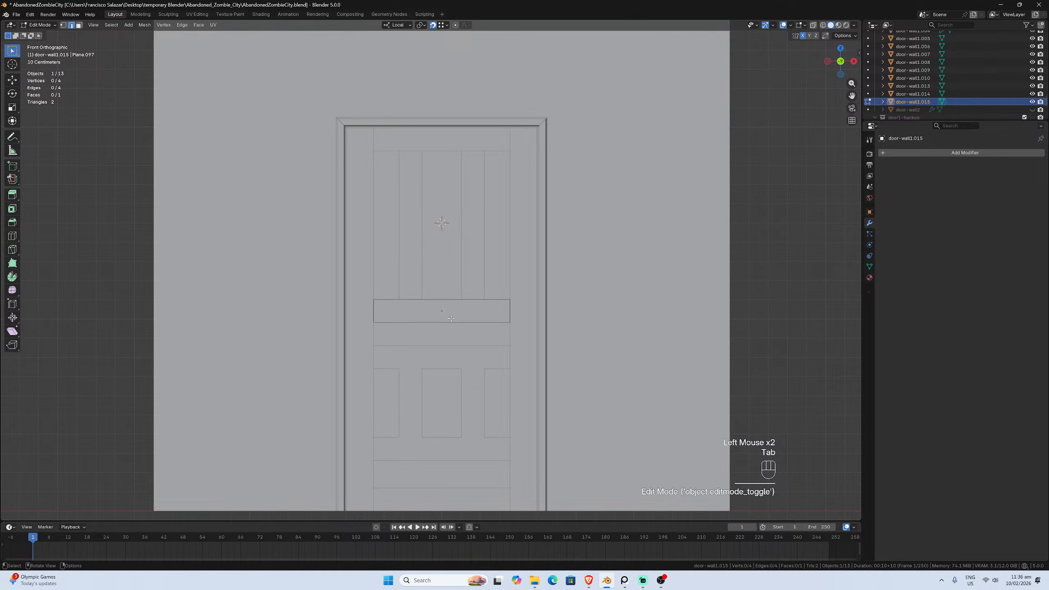
key(ctrl+r)
click(451, 318)
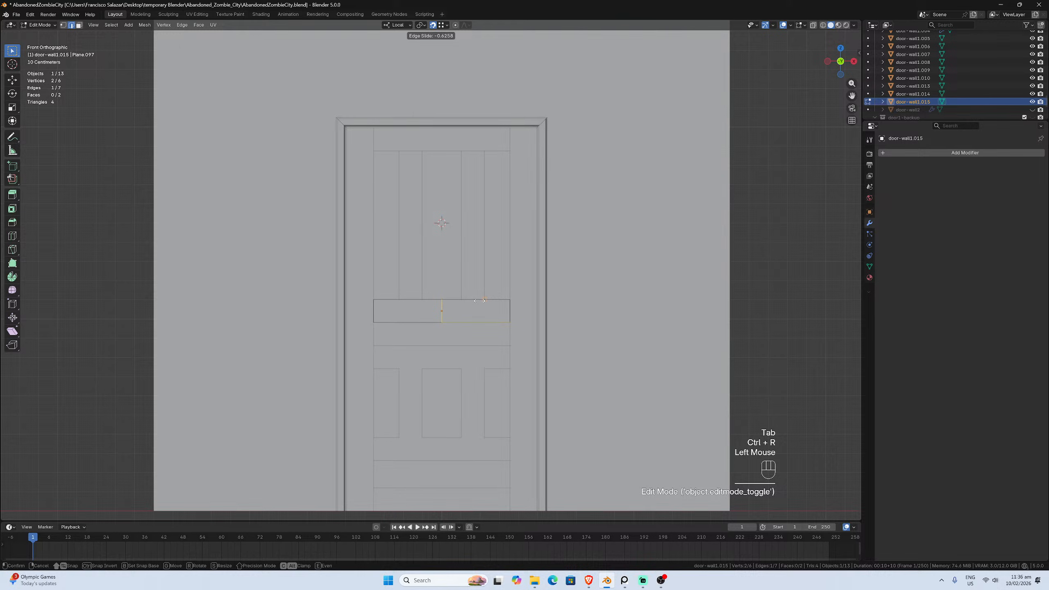
click(479, 300)
key(ctrl+z)
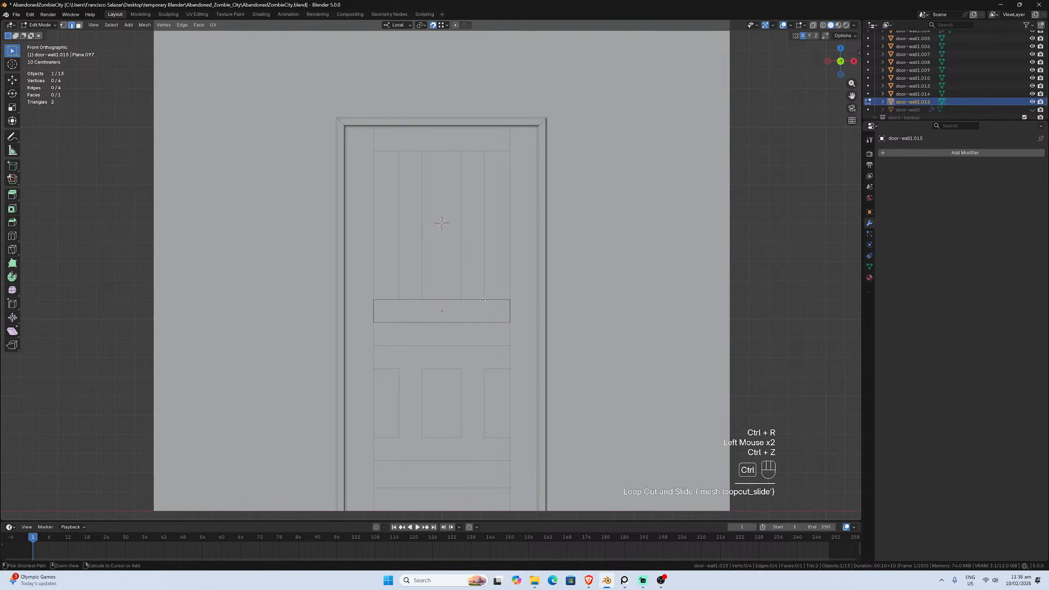
Turn off X mirroring and add two vertical loop cuts to the rail beneath the upper slats, aligned with the right slat's edges
click(803, 36)
key(ctrl+r)
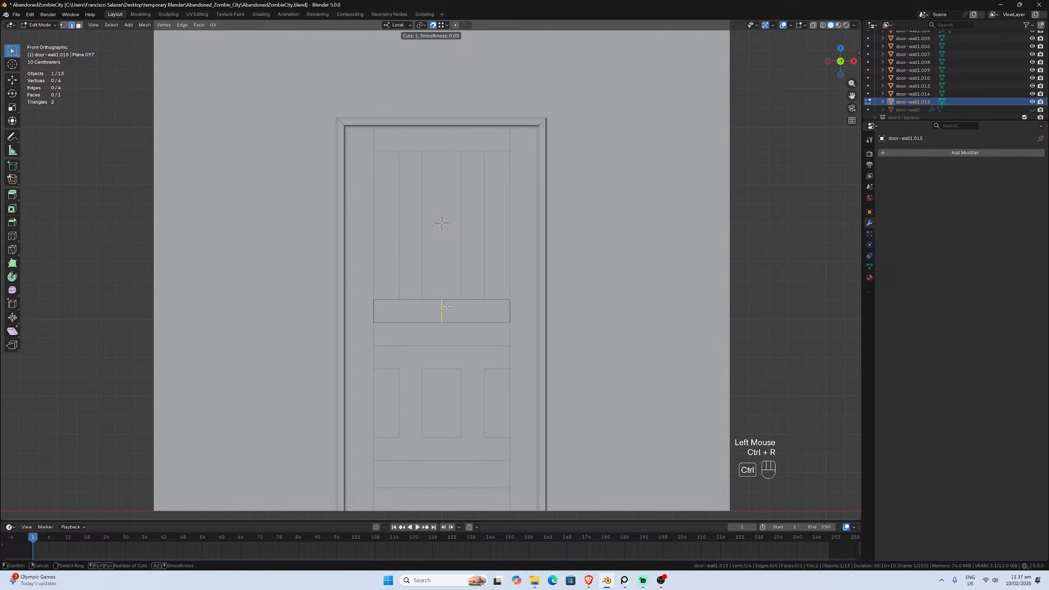
click(449, 305)
click(480, 298)
key(ctrl+r)
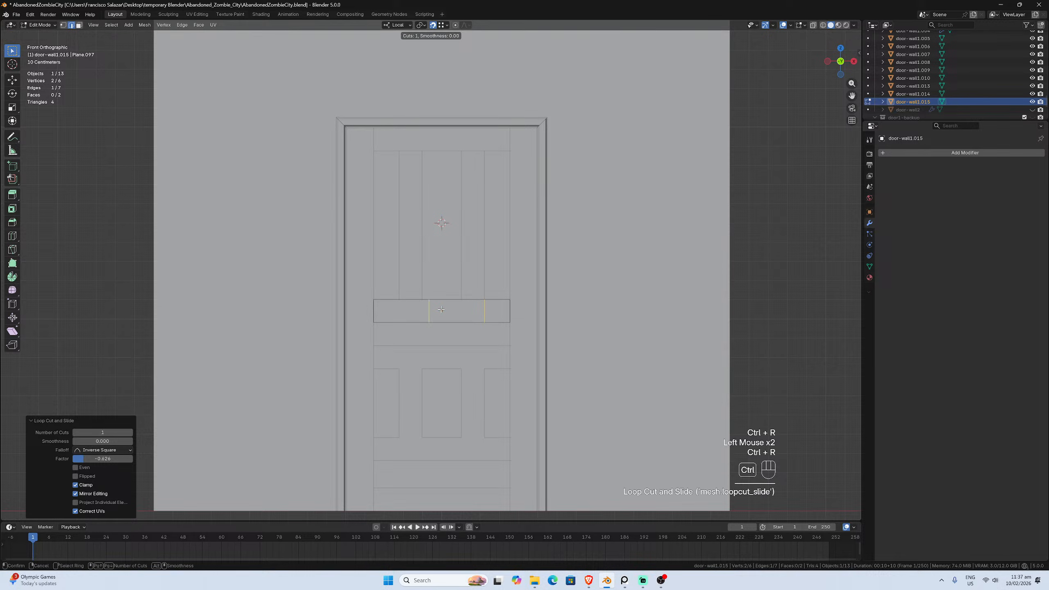
click(447, 307)
Add two vertical loop cuts to this rail in line with both edges of the left upper slat, and return to object mode
click(421, 307)
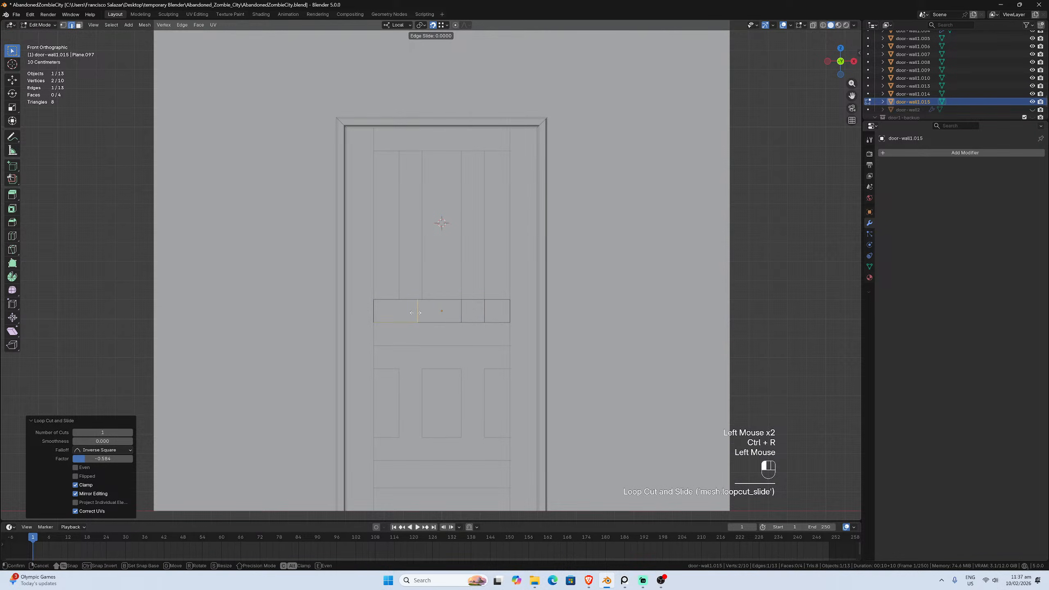
key(ctrl+r)
click(395, 314)
click(398, 303)
key(Tab)
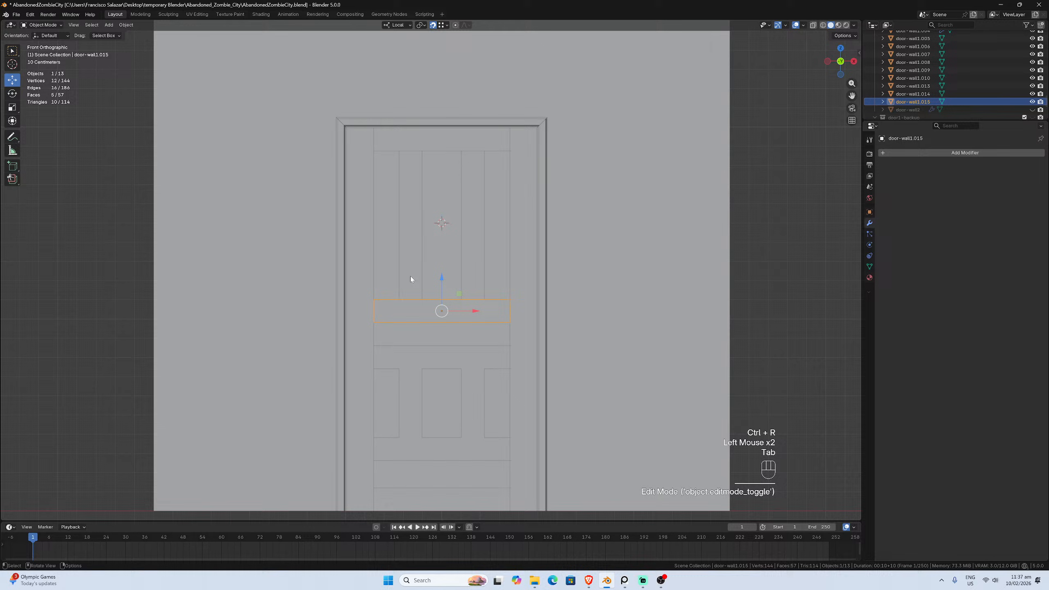
Edit the door's top rail with X mirroring off, adding two vertical loop cuts aligned with both edges of the right upper slat
click(441, 146)
key(Tab)
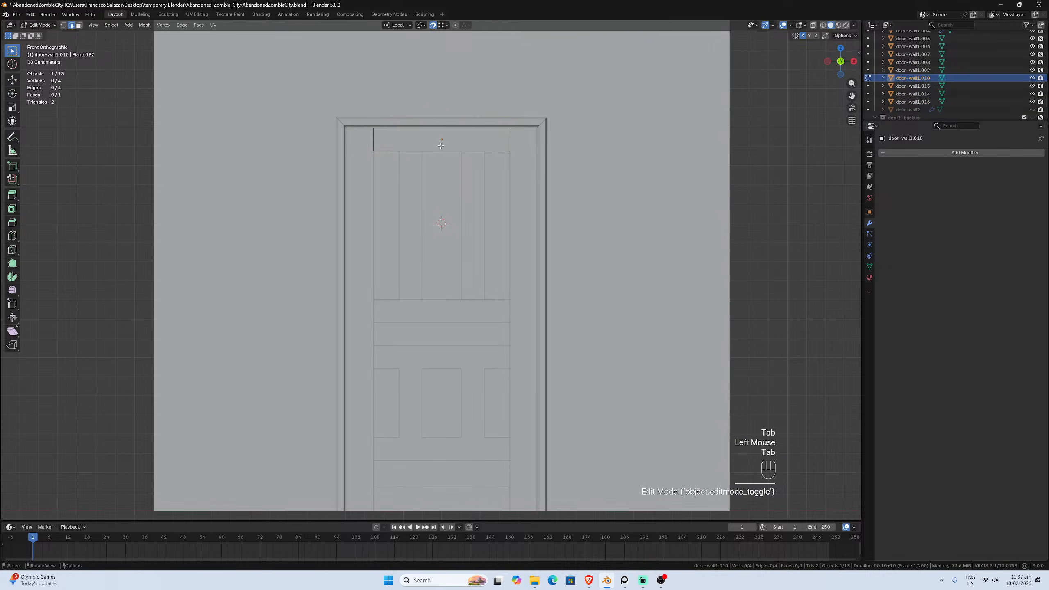
click(803, 36)
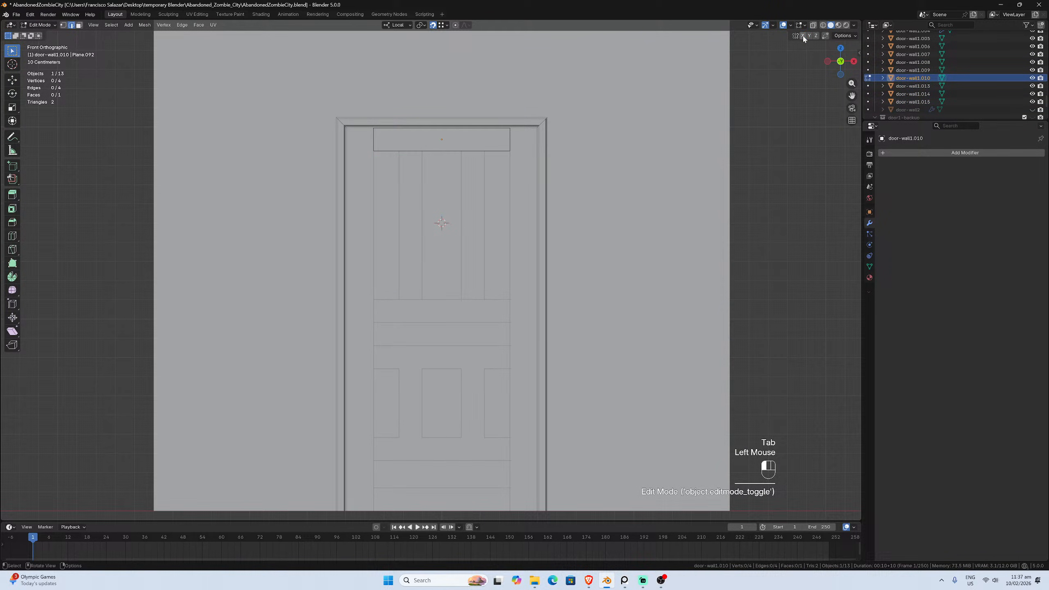
key(ctrl+r)
click(471, 144)
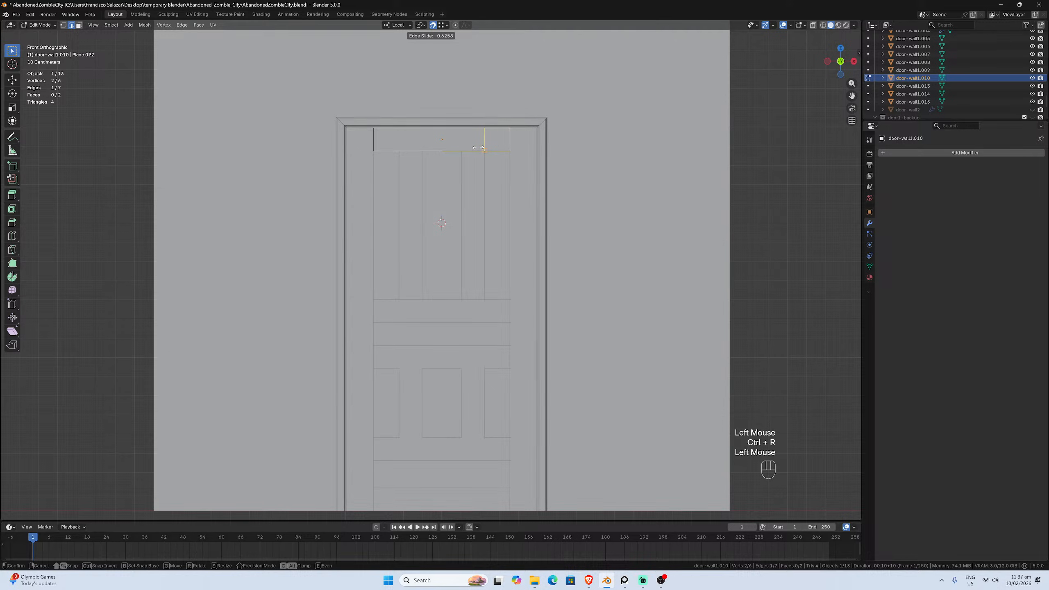
click(479, 147)
key(ctrl+r)
click(444, 149)
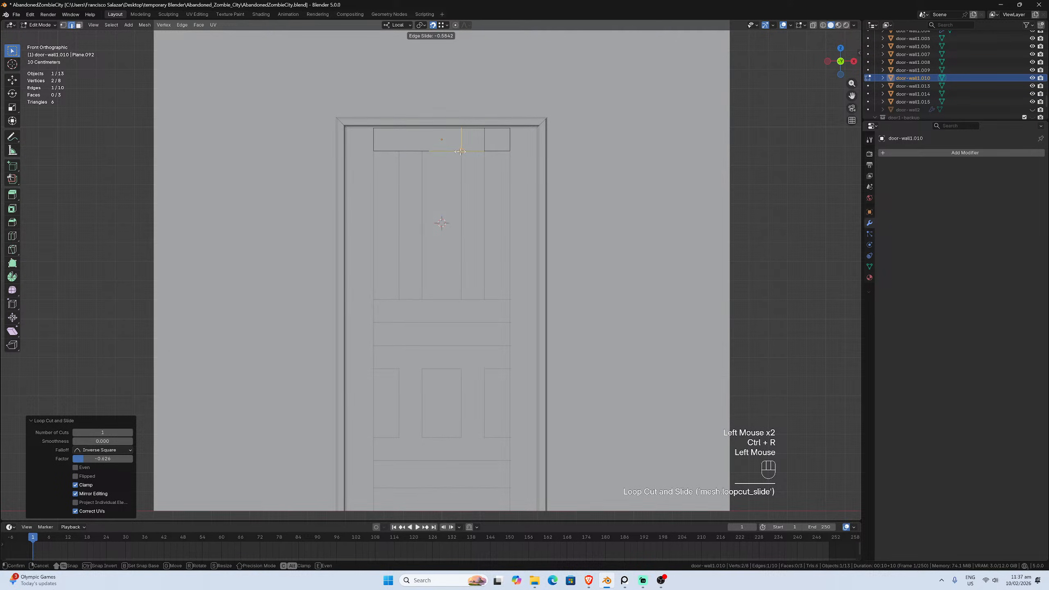
click(460, 152)
Add two vertical loop cuts to the top rail in line with both edges of the left upper slat, and return to object mode
key(ctrl+r)
click(418, 151)
click(421, 150)
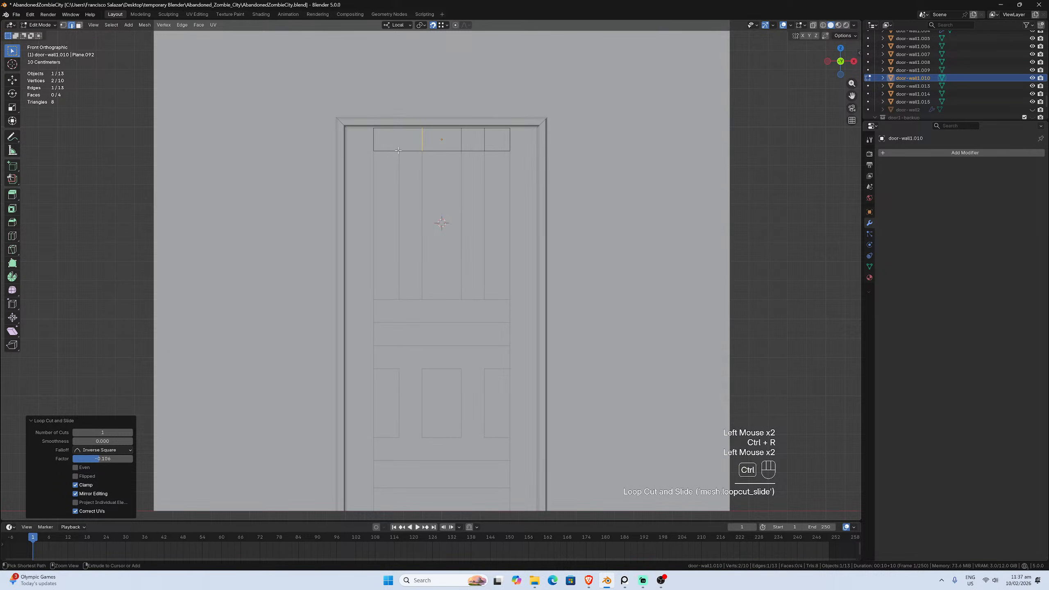
key(ctrl+r)
click(397, 150)
click(398, 150)
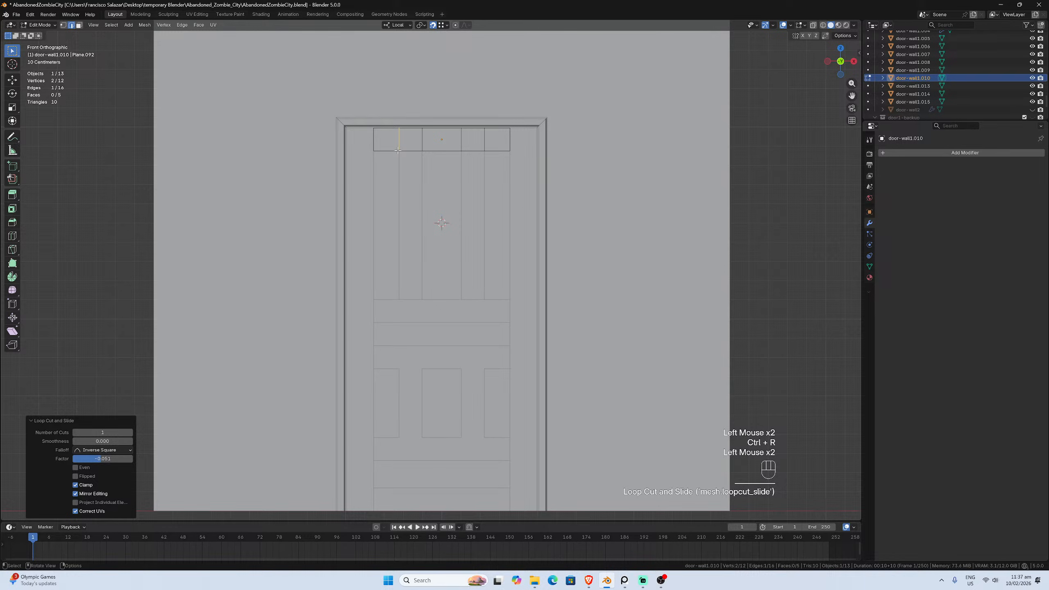
key(Tab)
Join the upper slats, the top rail and the rail beneath them into a single object
click(407, 198)
shift+click(481, 143)
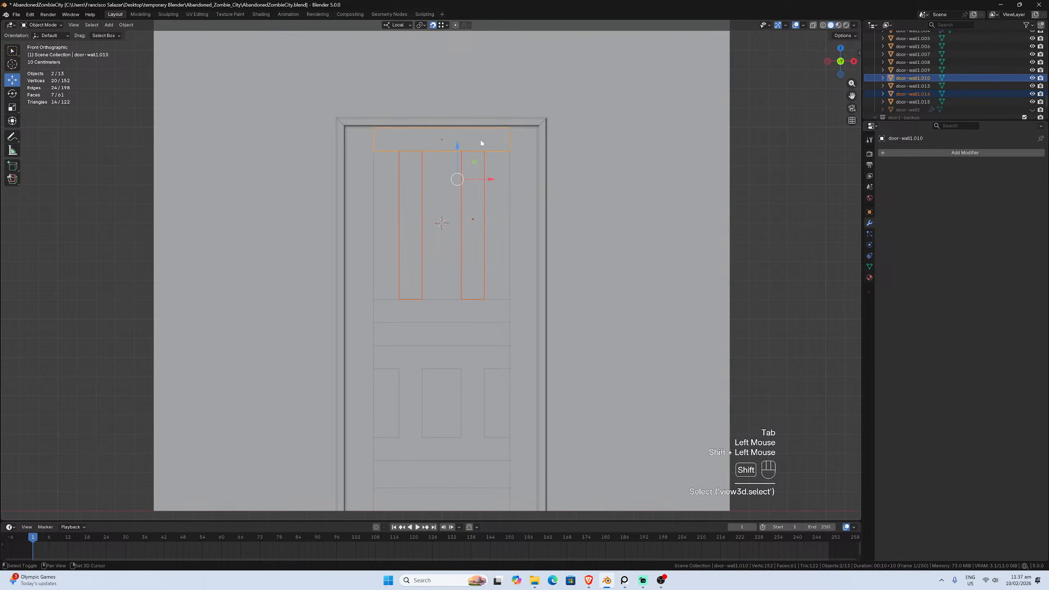
shift+click(462, 312)
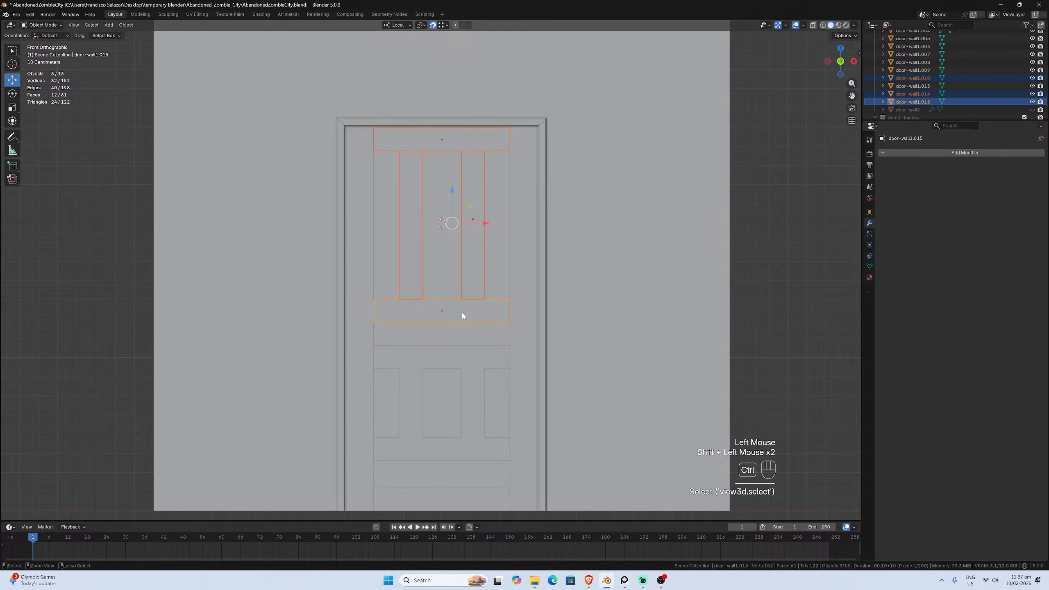
key(ctrl+j)
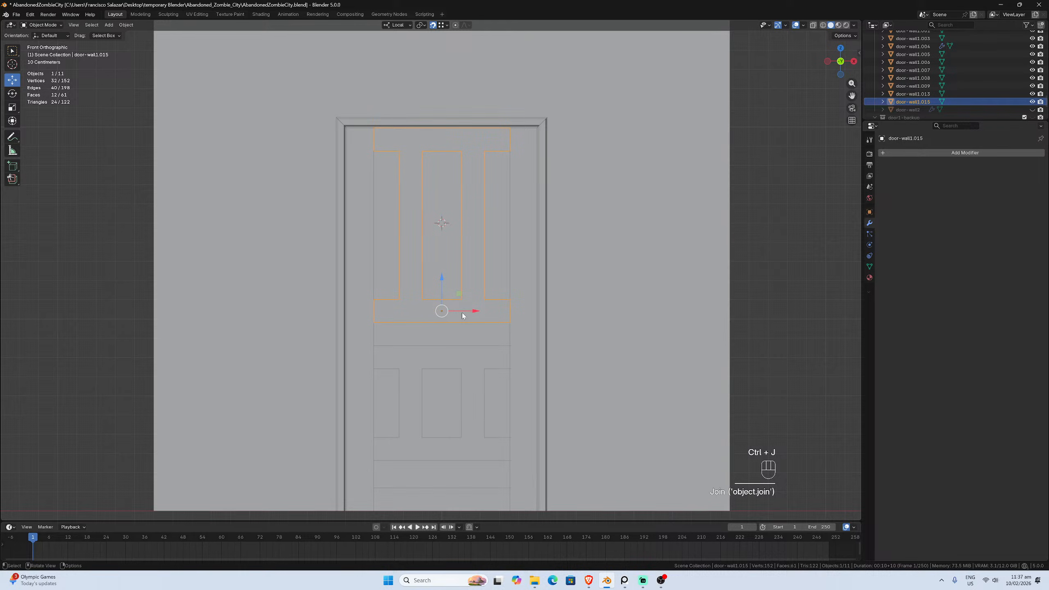
Merge all vertices of the joined upper door section by distance, and return to object mode
key(Tab)
key(a)
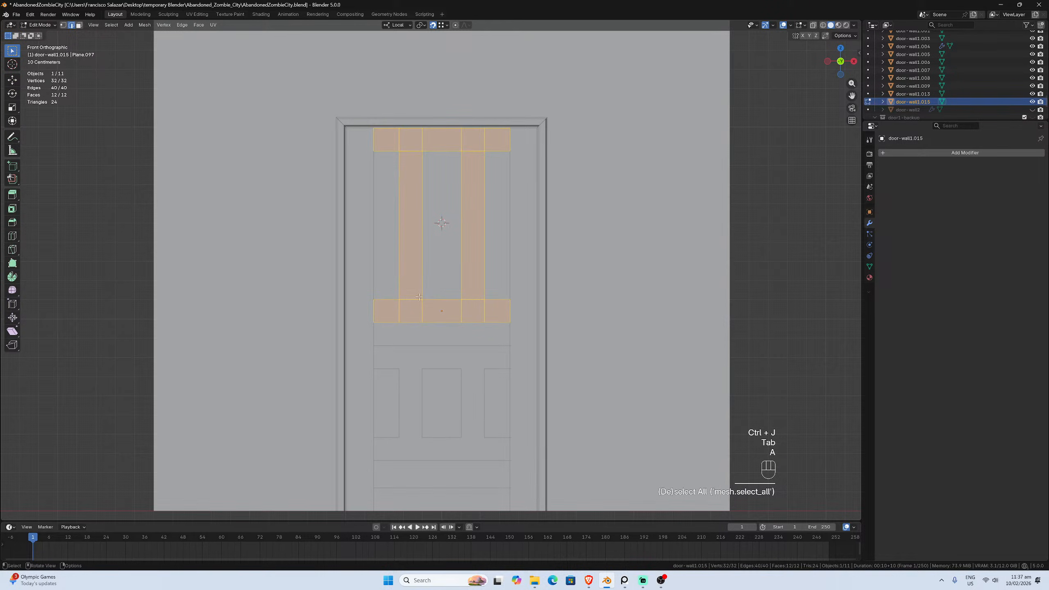
click(145, 25)
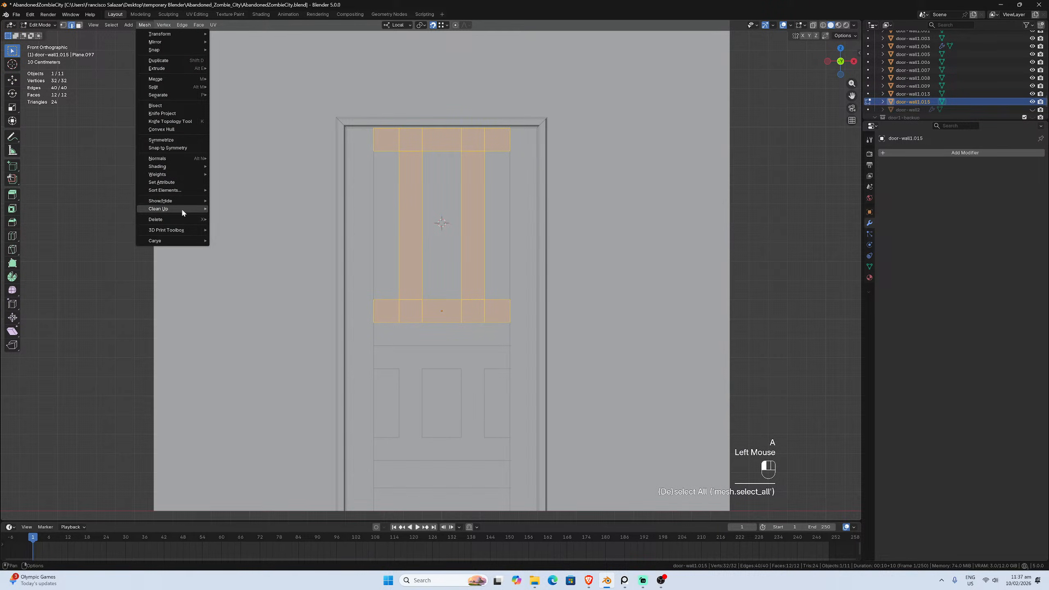
mouse_move(181, 208)
click(275, 260)
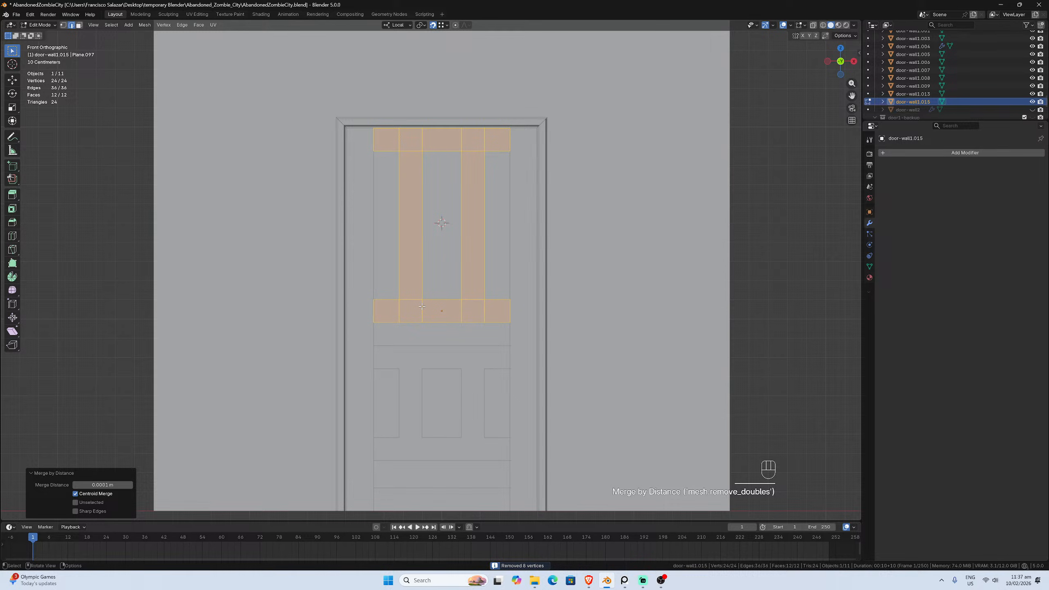
scroll(413, 289, down, 2)
key(Tab)
Edit the door's two side stiles, adding a horizontal loop cut across each in line with the top rail's lower edge
click(449, 310)
click(497, 314)
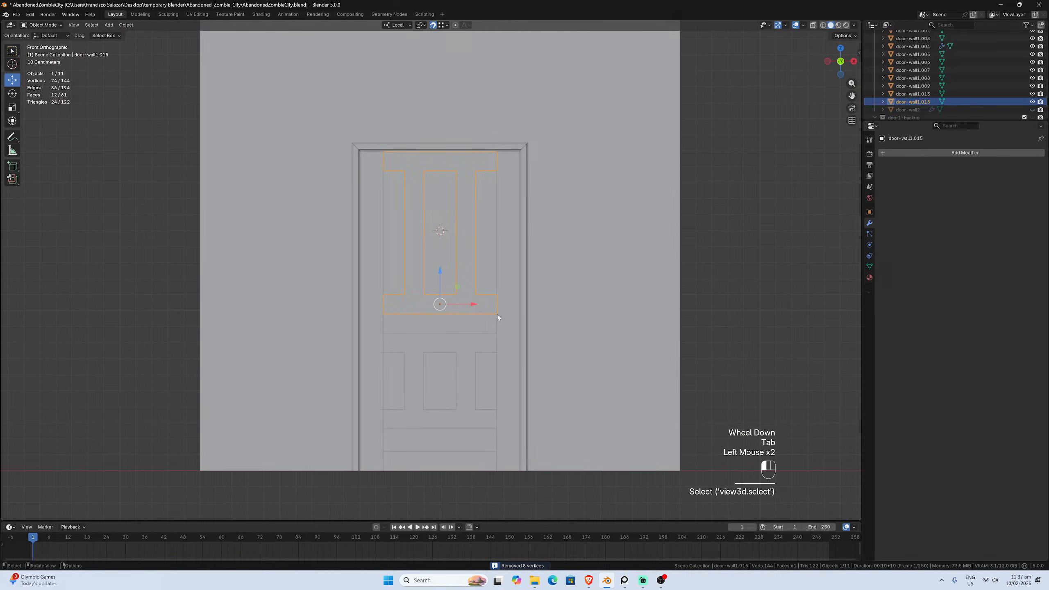
click(488, 344)
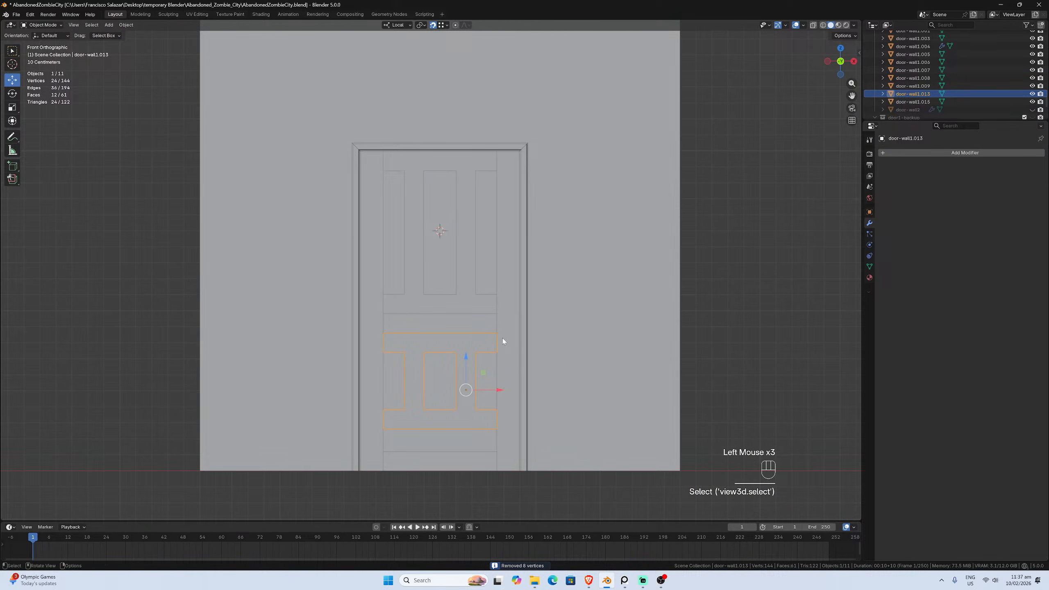
click(503, 339)
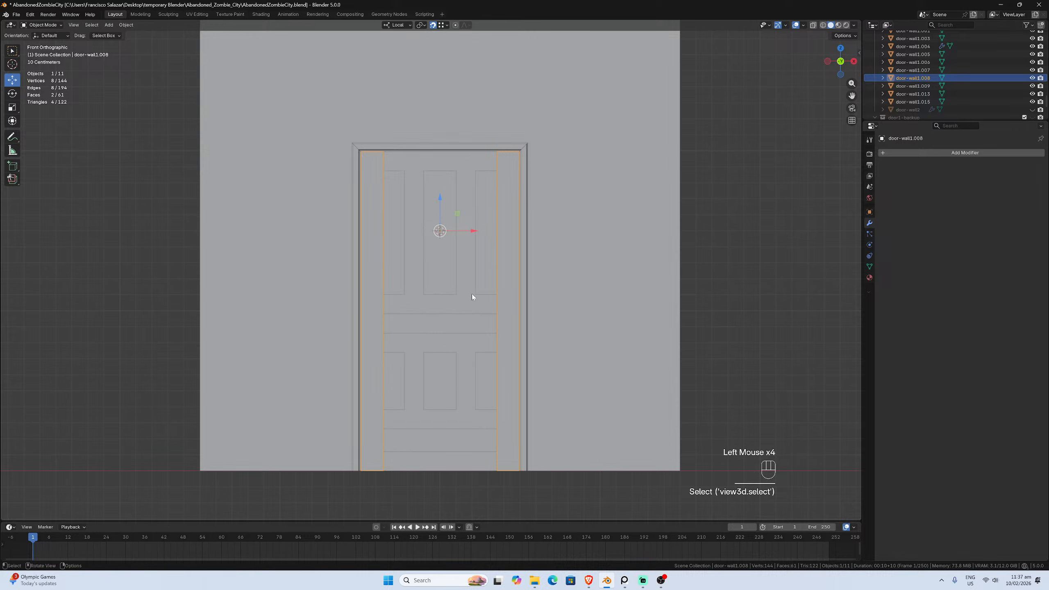
key(Tab)
key(ctrl+r)
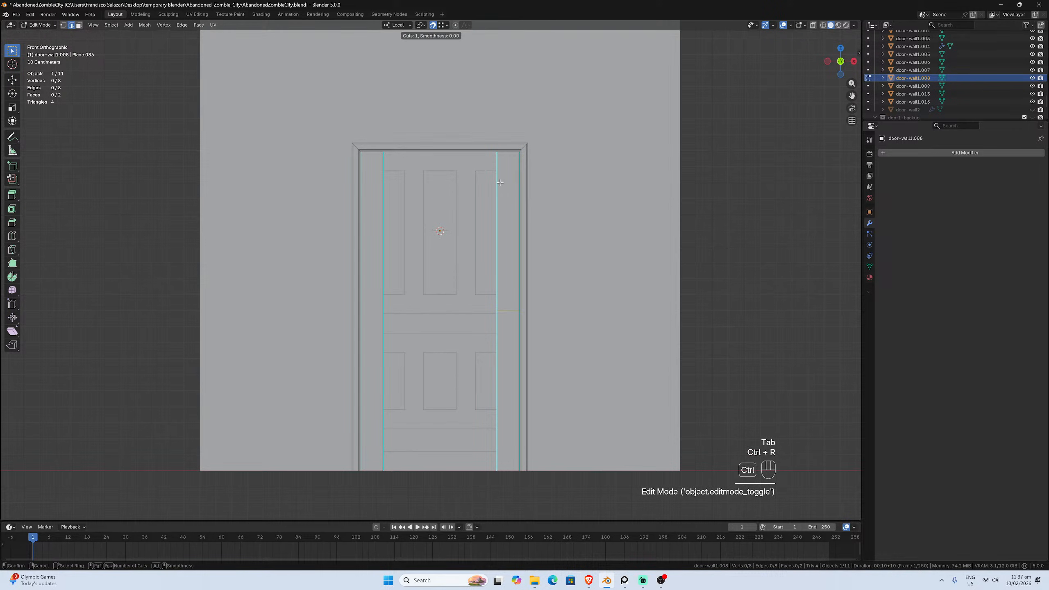
click(500, 179)
click(498, 178)
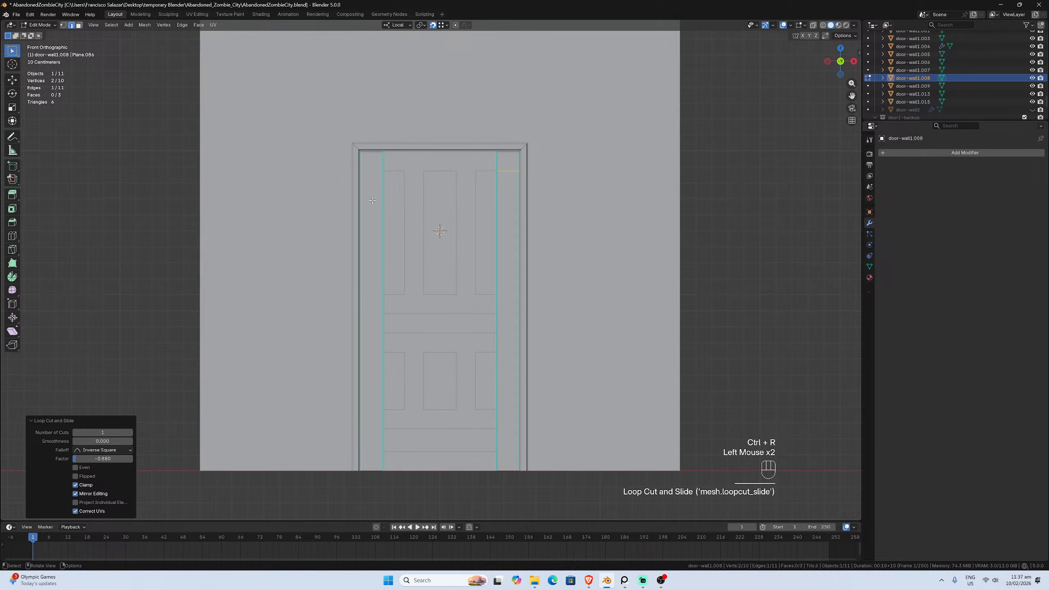
key(ctrl+r)
click(383, 229)
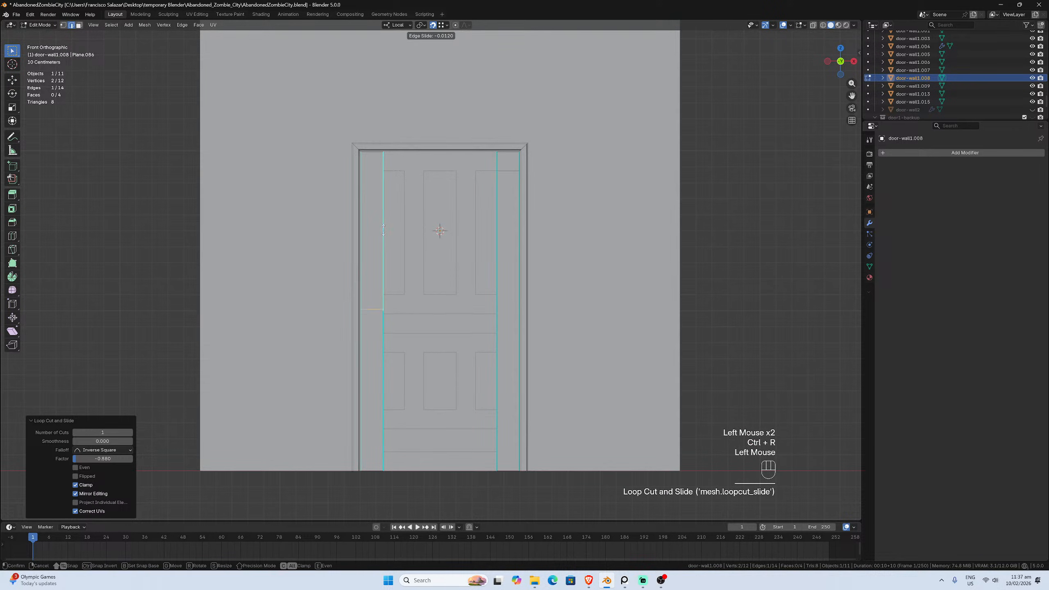
click(385, 167)
Add four horizontal loop cuts to the left stile, in line with both edges of each of the two middle rails
key(ctrl+r)
click(379, 295)
click(379, 295)
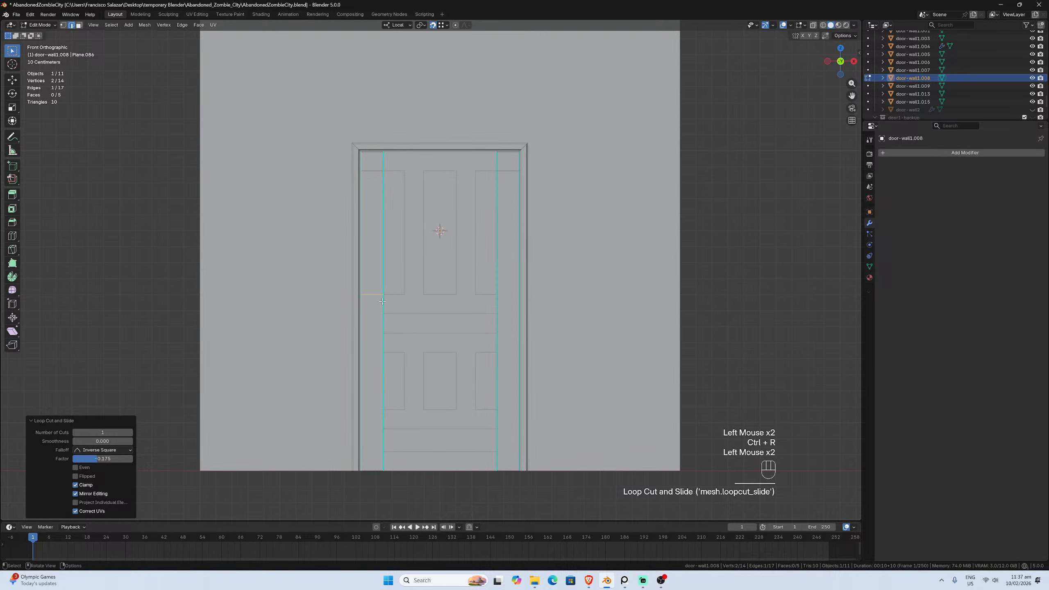
key(ctrl+r)
click(381, 335)
click(382, 336)
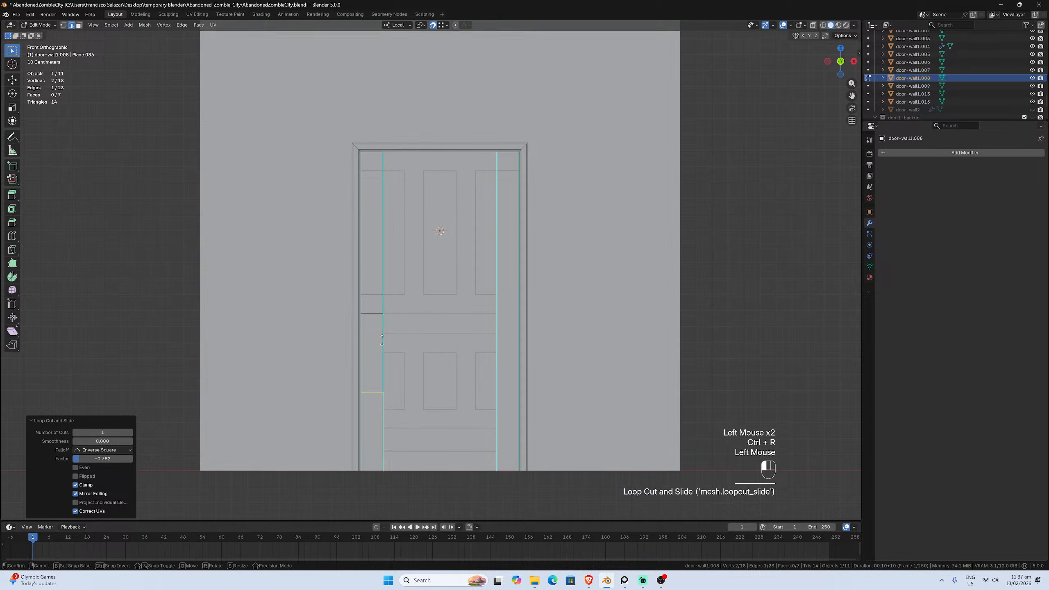
key(ctrl+r)
click(382, 358)
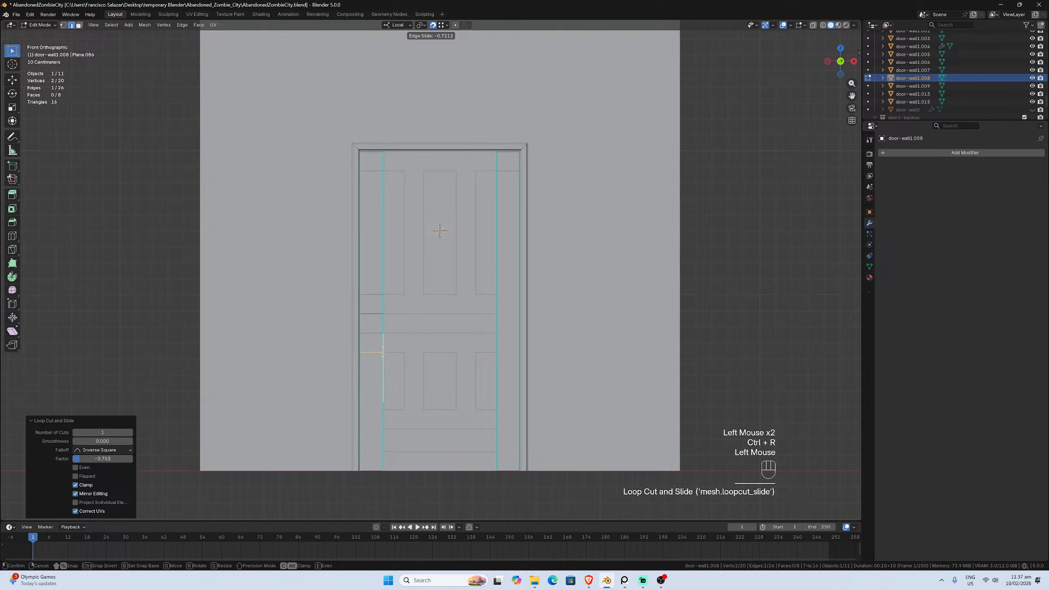
click(381, 355)
Add three more loop cuts to the left stile, aligned with both edges of the rail below the lower slats and the bottom rail's upper edge
key(ctrl+r)
click(381, 411)
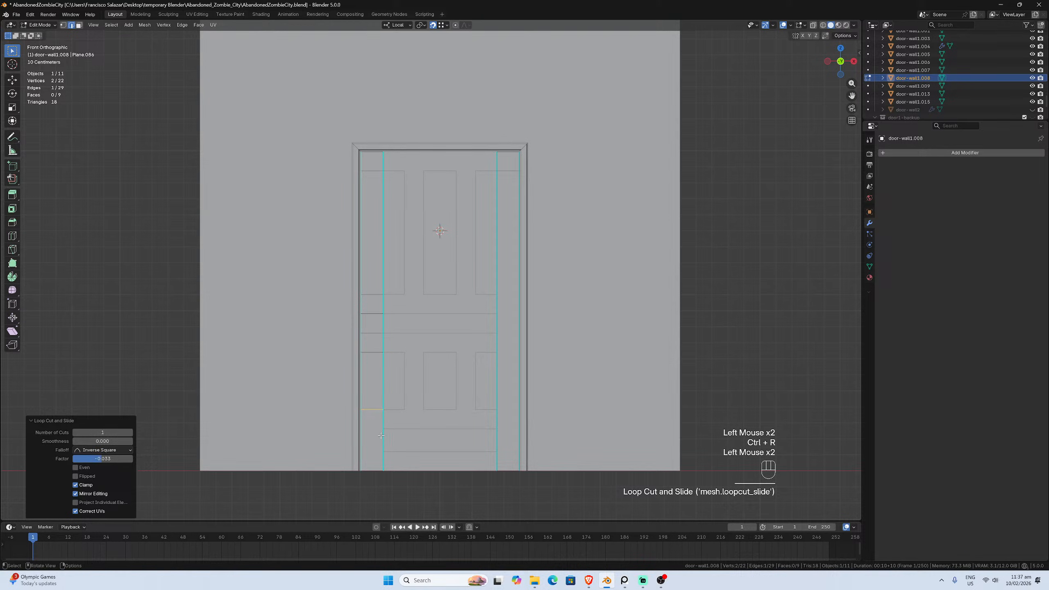
click(381, 433)
key(ctrl+r)
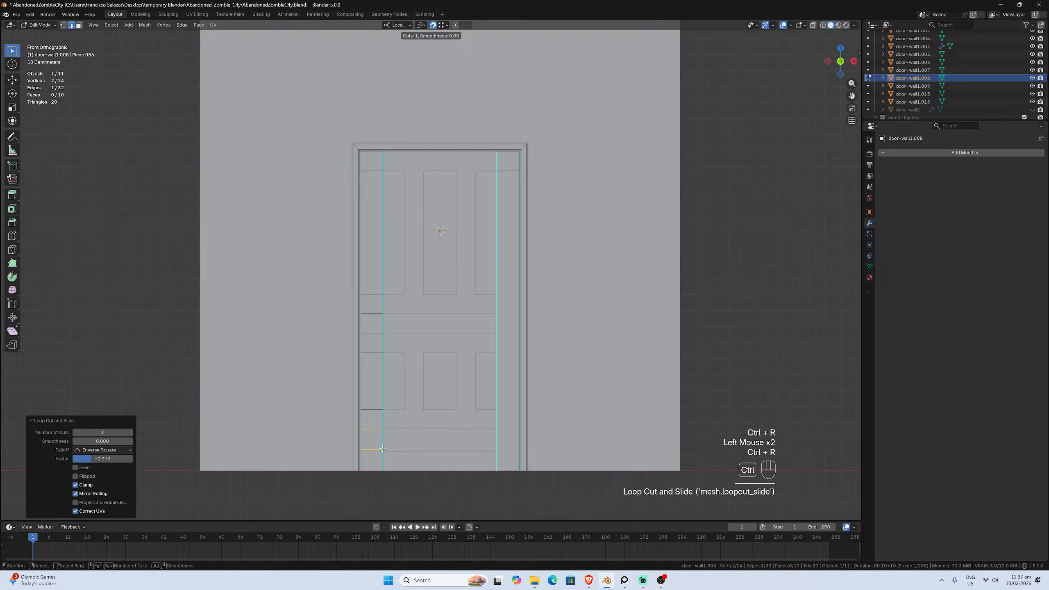
click(381, 442)
click(383, 449)
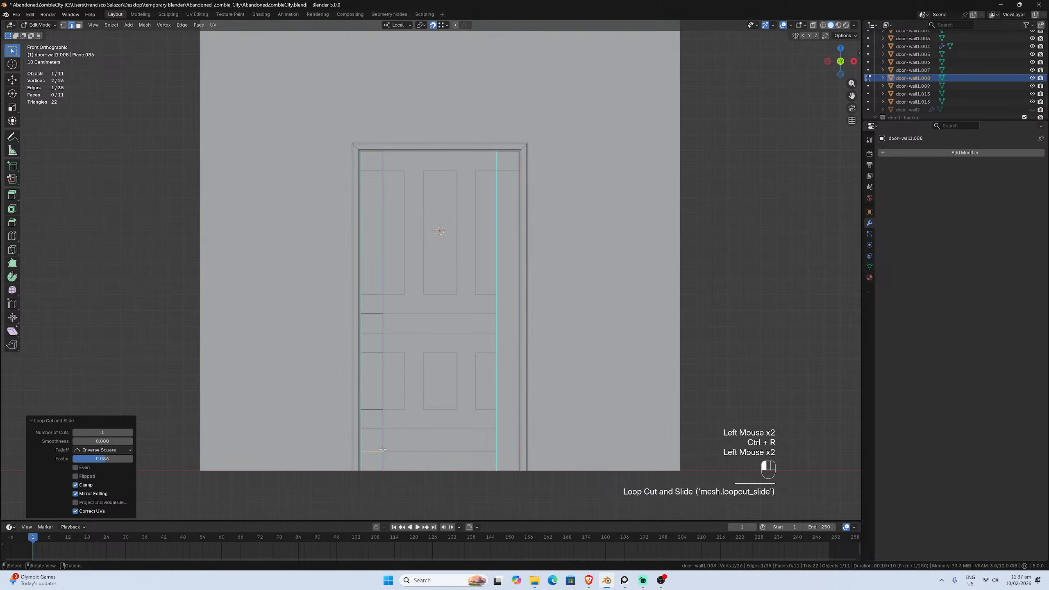
Cut the right stile in line with the bottom rail's upper edge, both edges of the rail below the lower slats, and those slats' upper ends
key(ctrl+r)
click(499, 444)
click(499, 444)
key(ctrl+r)
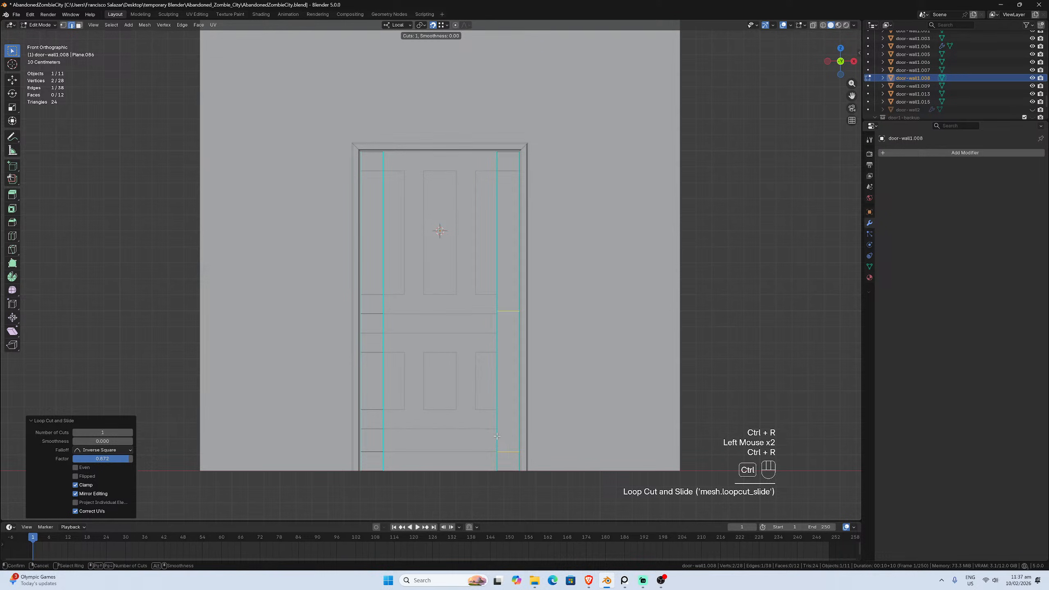
click(497, 400)
click(496, 399)
key(ctrl+r)
click(496, 398)
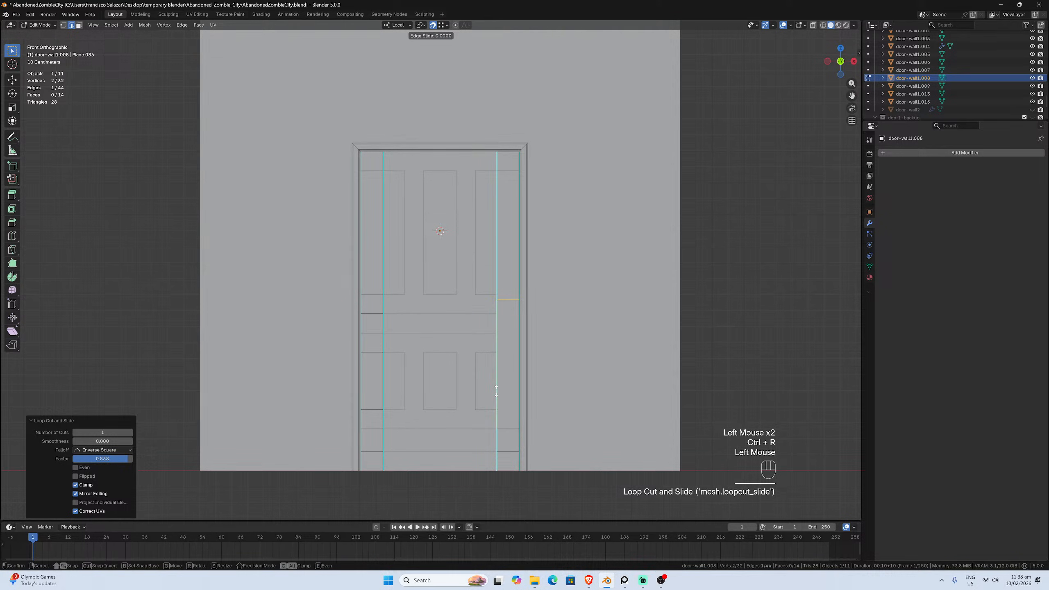
click(497, 357)
Add three loop cuts to the right stile, in line with the remaining edges of the two middle rails, and return to object mode
key(ctrl+r)
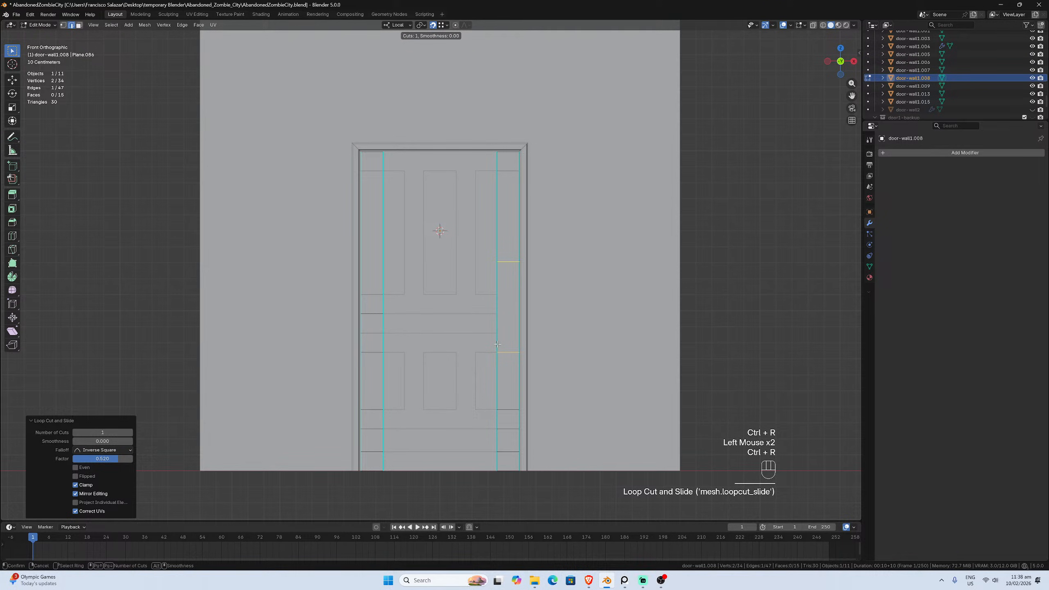
click(497, 344)
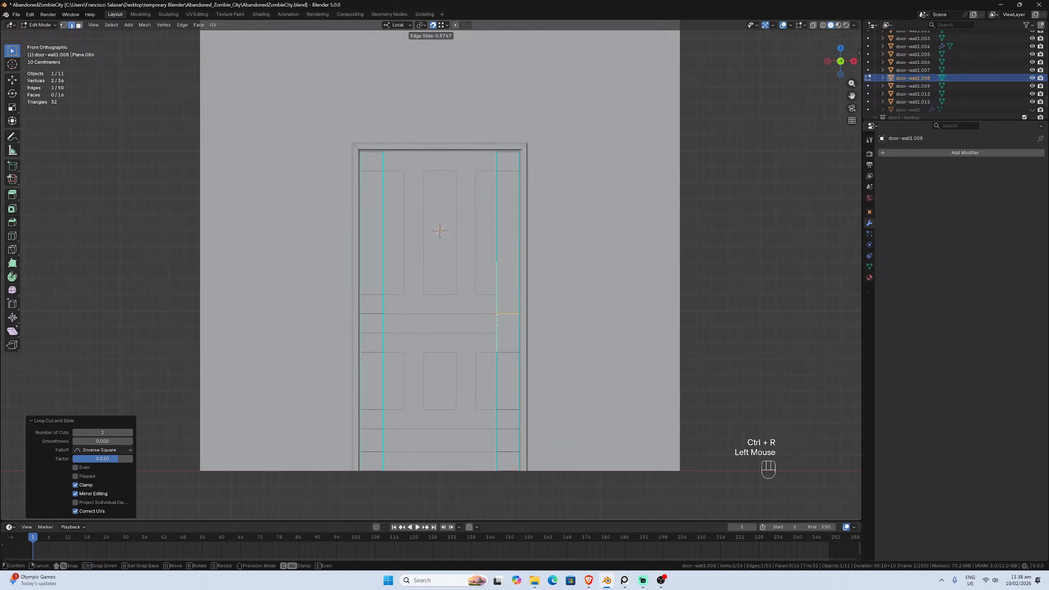
click(497, 323)
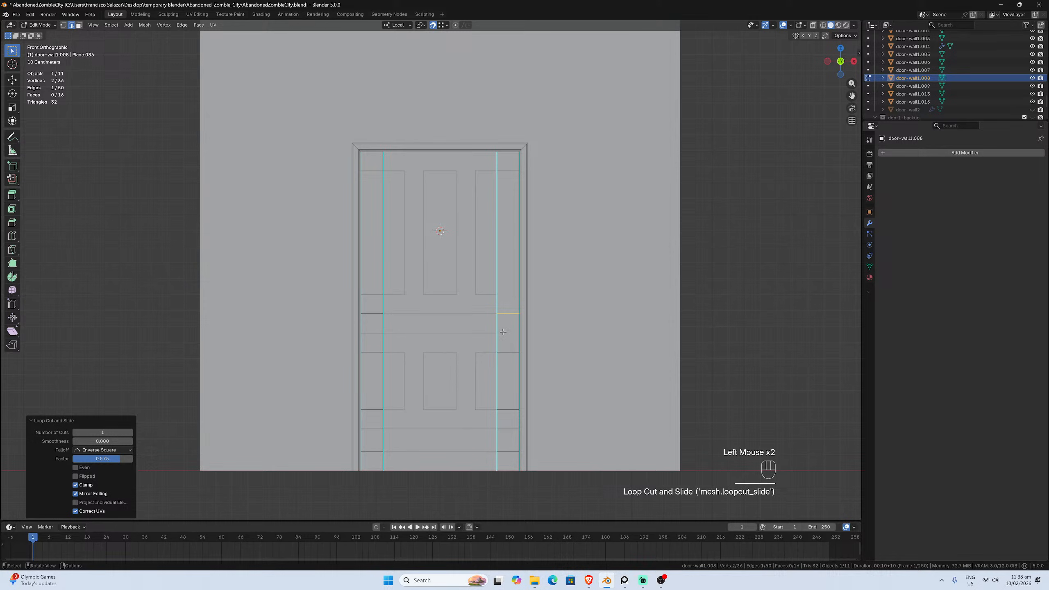
key(ctrl+r)
click(502, 330)
click(495, 322)
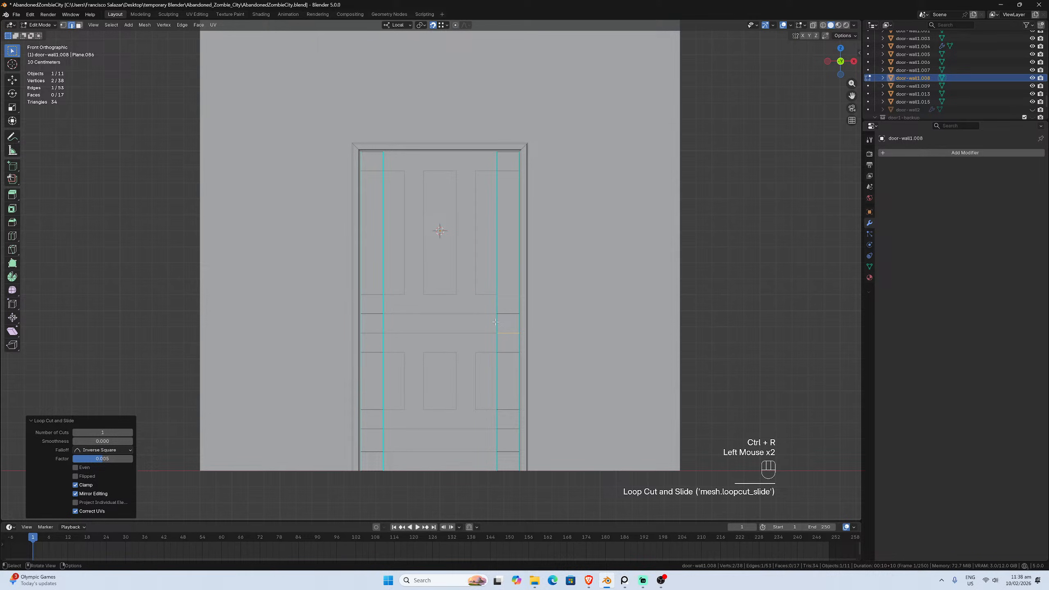
key(ctrl+r)
click(499, 289)
click(500, 295)
key(Tab)
Join the side stiles with the lower slat and rail section into one object
click(497, 312)
shift+click(487, 342)
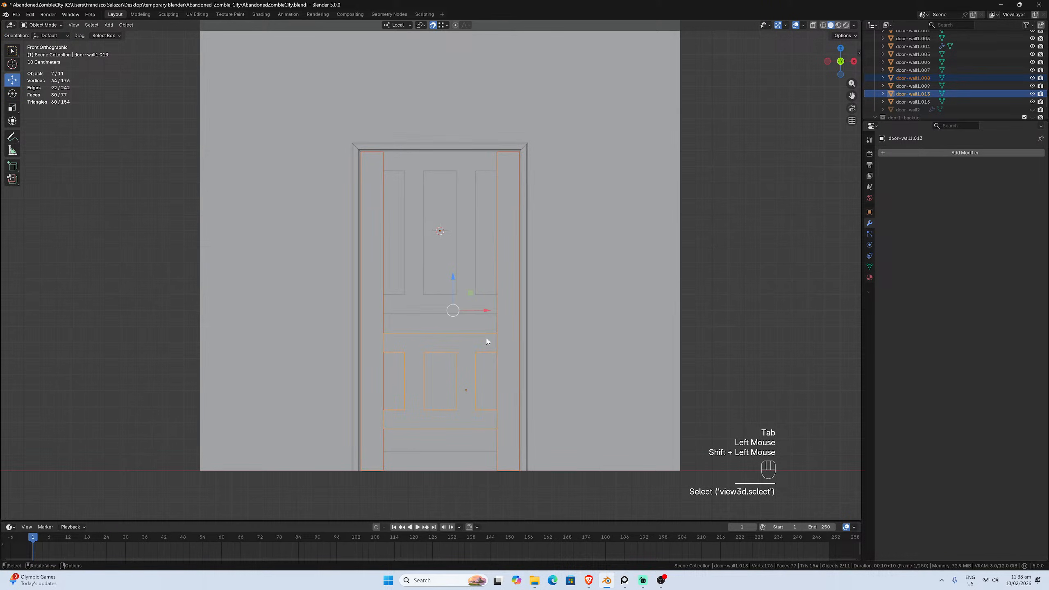
key(ctrl)
key(ctrl+j)
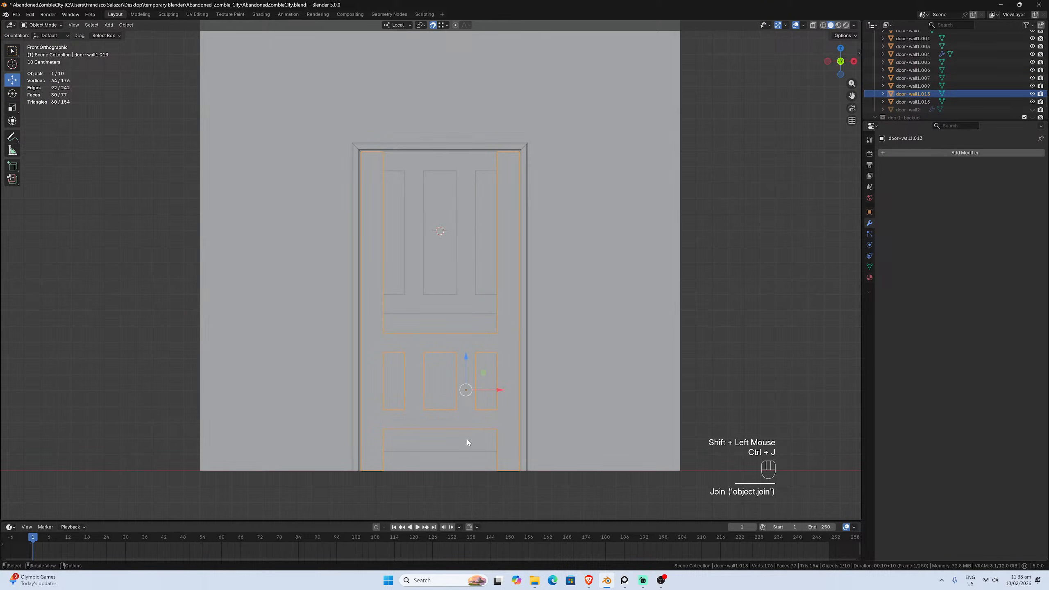
Join the bottom rail and the upper slat section to the combined door frame object
click(475, 459)
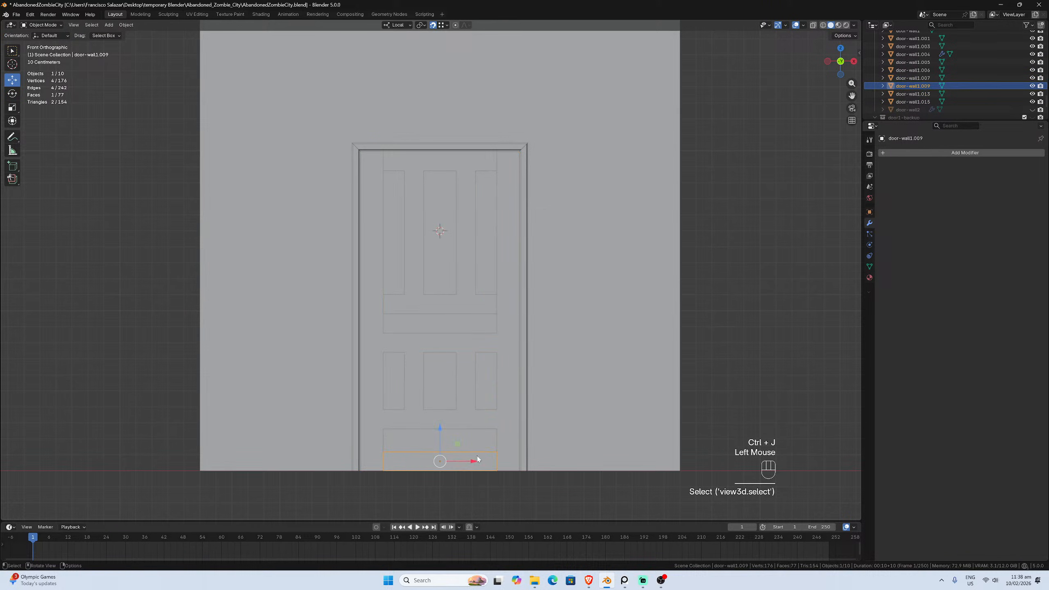
shift+click(501, 454)
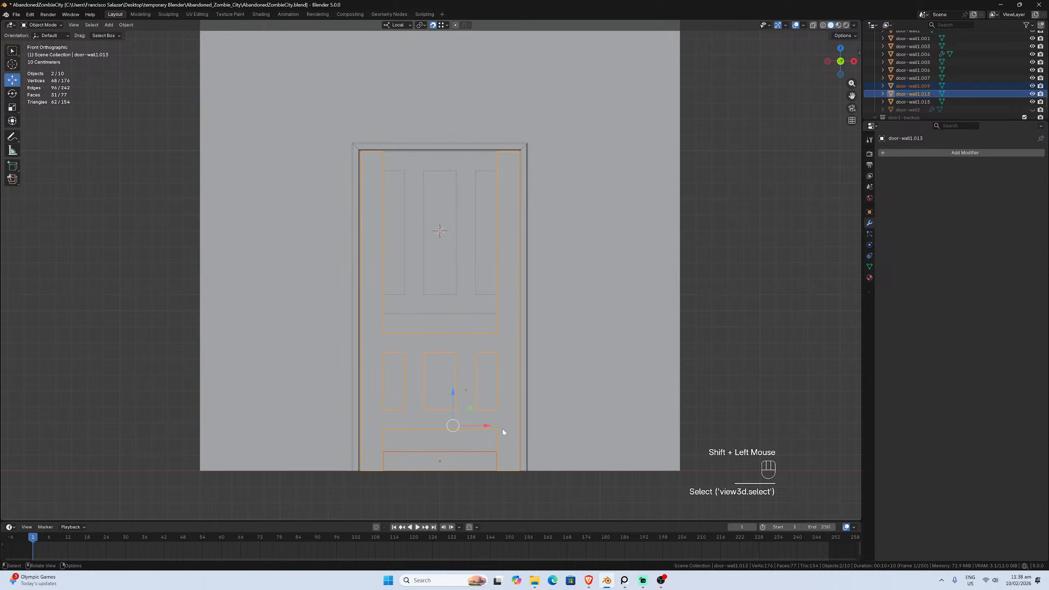
key(ctrl+j)
click(469, 308)
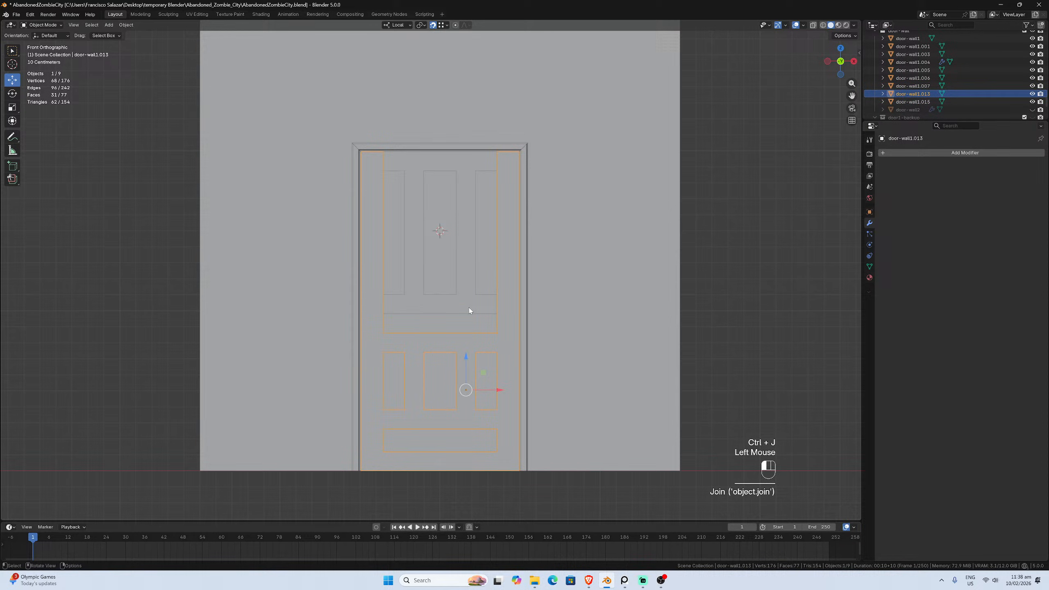
shift+click(501, 324)
key(ctrl+j)
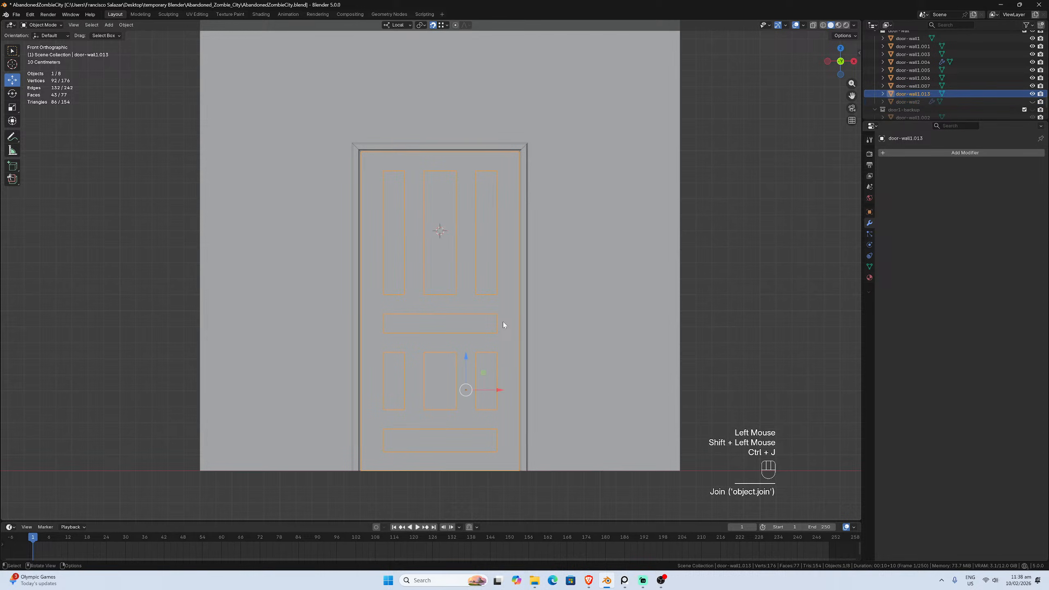
Merge all vertices of the joined door frame by distance in edit mode
key(Tab)
key(a)
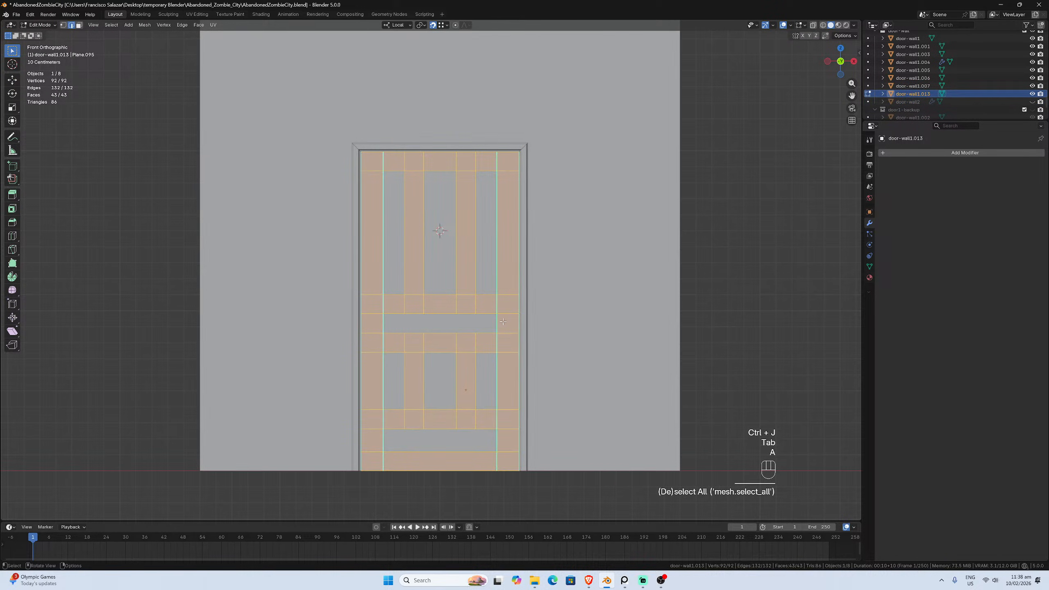
click(146, 25)
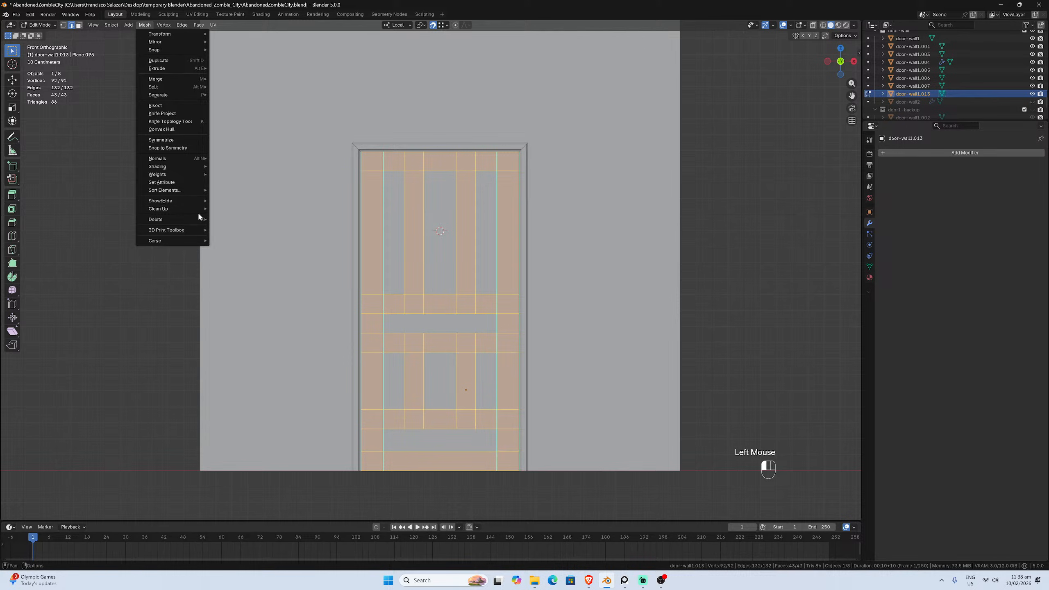
mouse_move(197, 211)
click(233, 269)
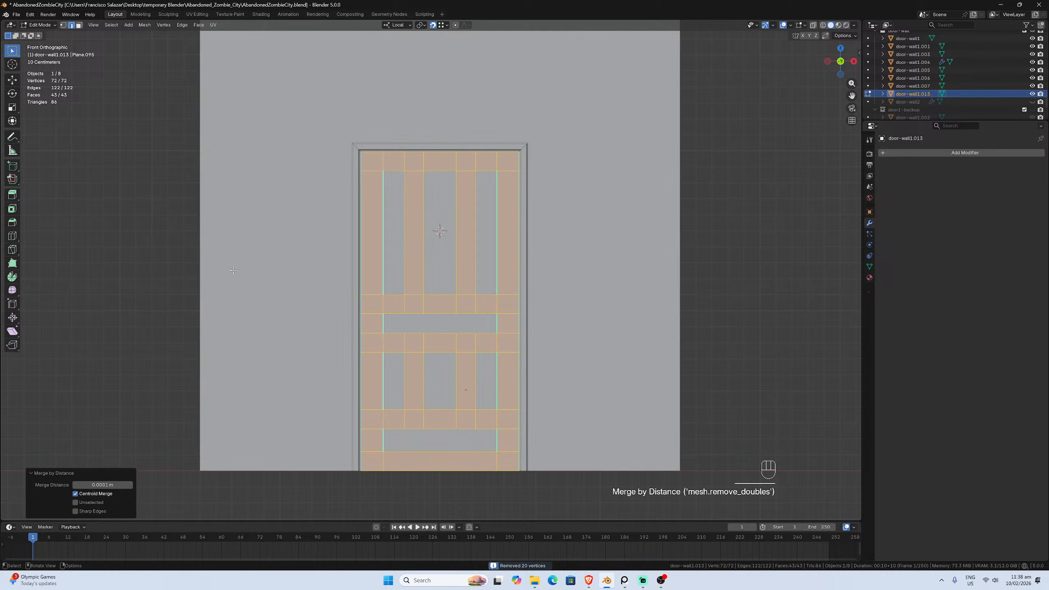
Clear the sharp marks from all edges of the door frame mesh
click(421, 416)
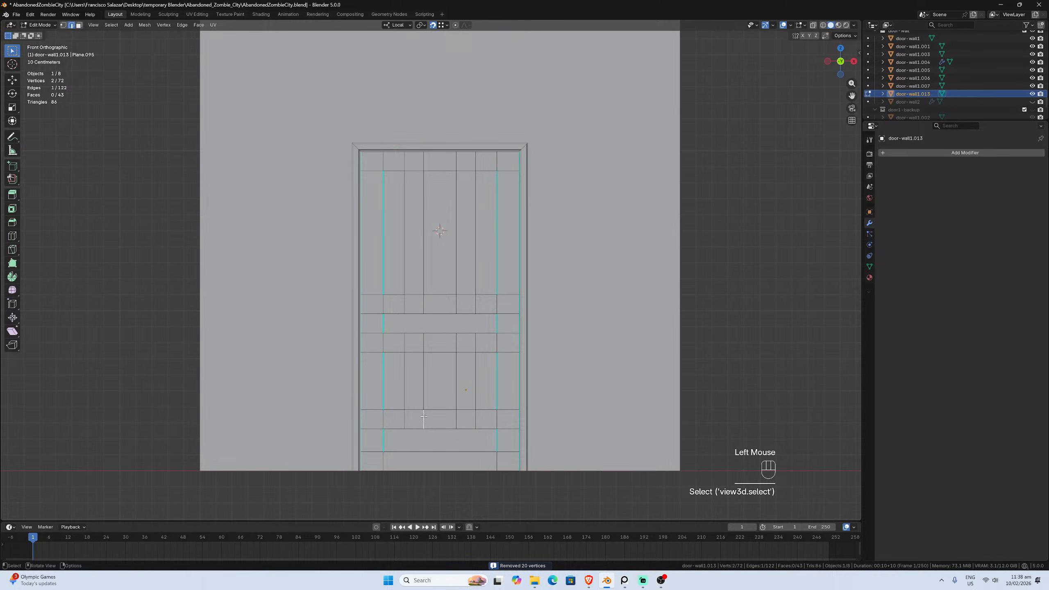
key(a)
click(163, 25)
mouse_move(182, 25)
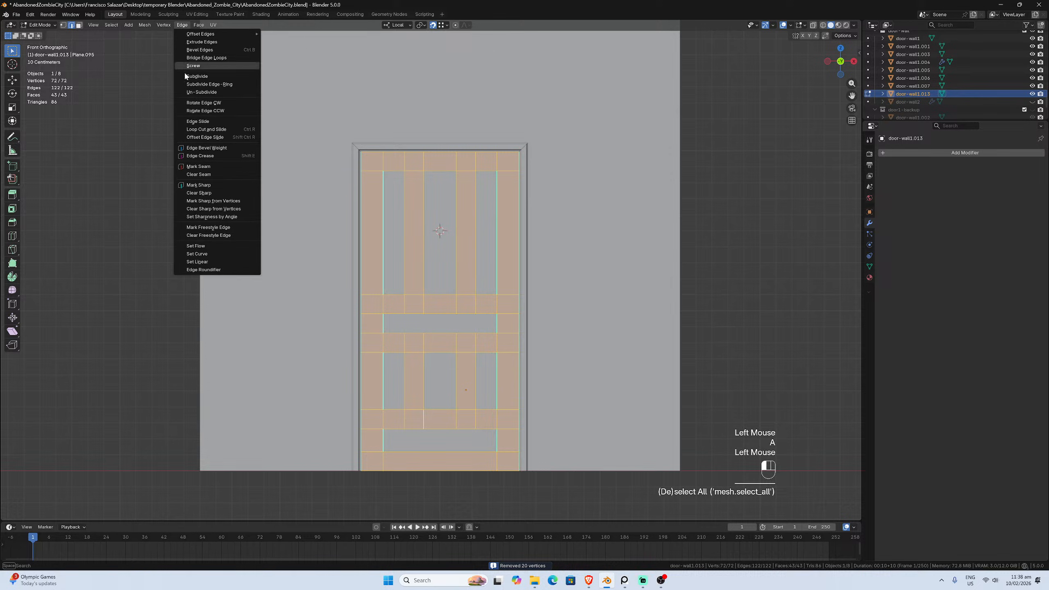
click(199, 193)
click(396, 304)
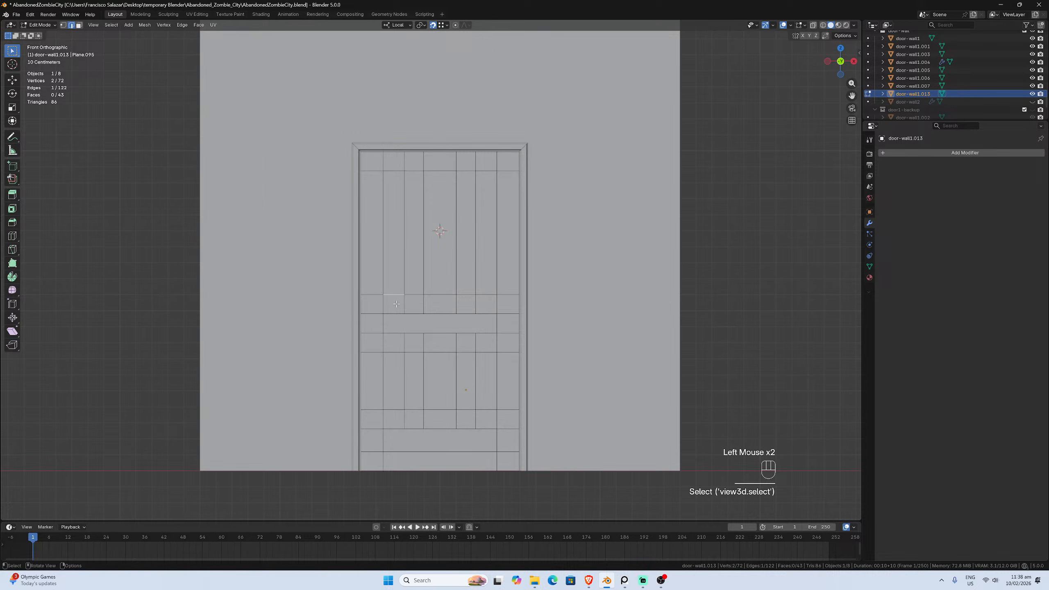
In face mode, select the face loops of the top rail, both side stiles and the rail below the upper panels
click(79, 25)
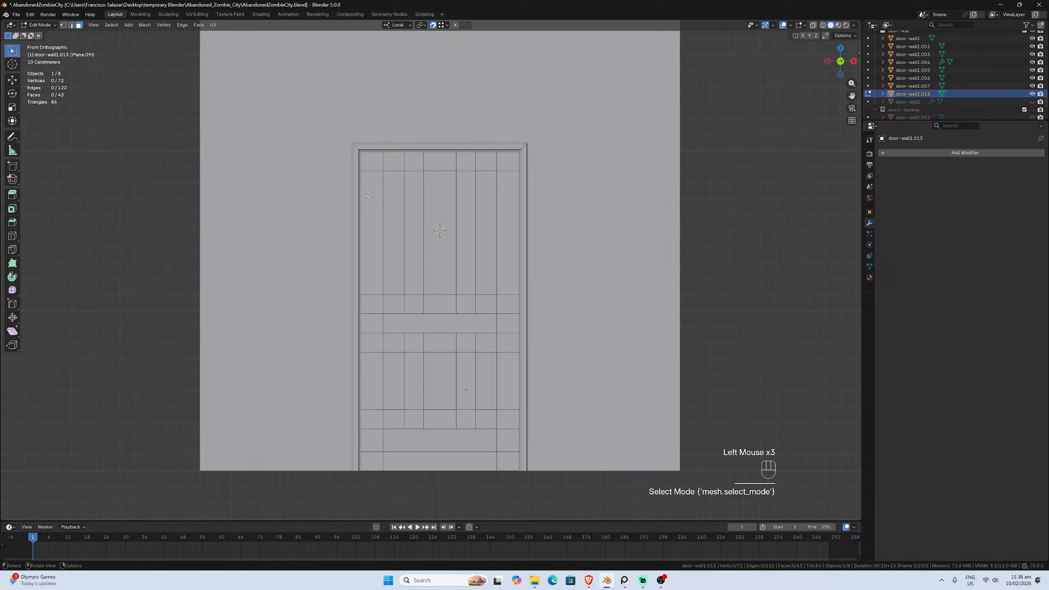
click(374, 171)
click(383, 163)
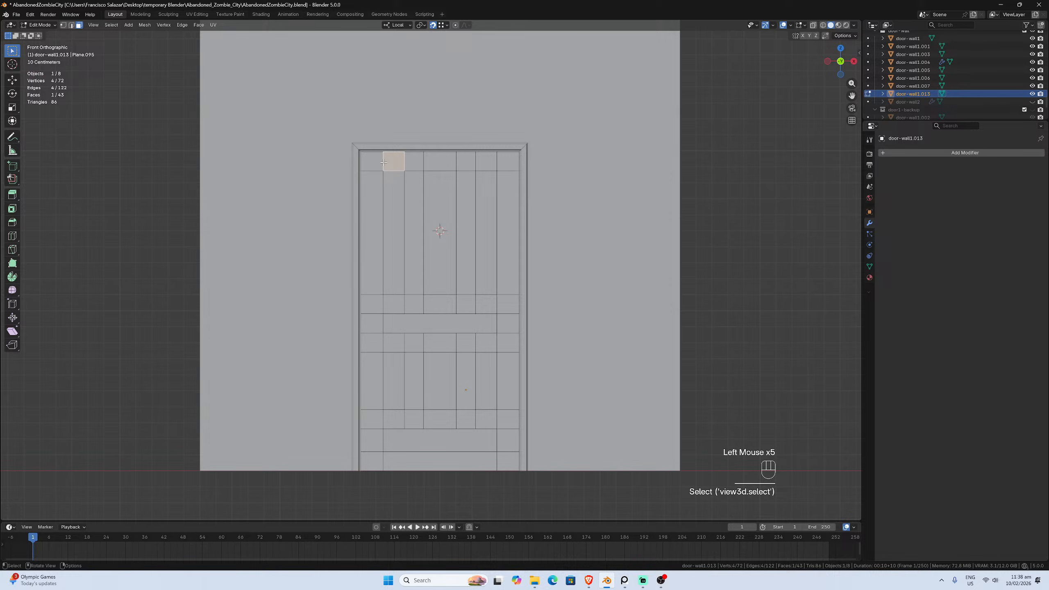
alt+click(383, 162)
alt+shift+click(372, 302)
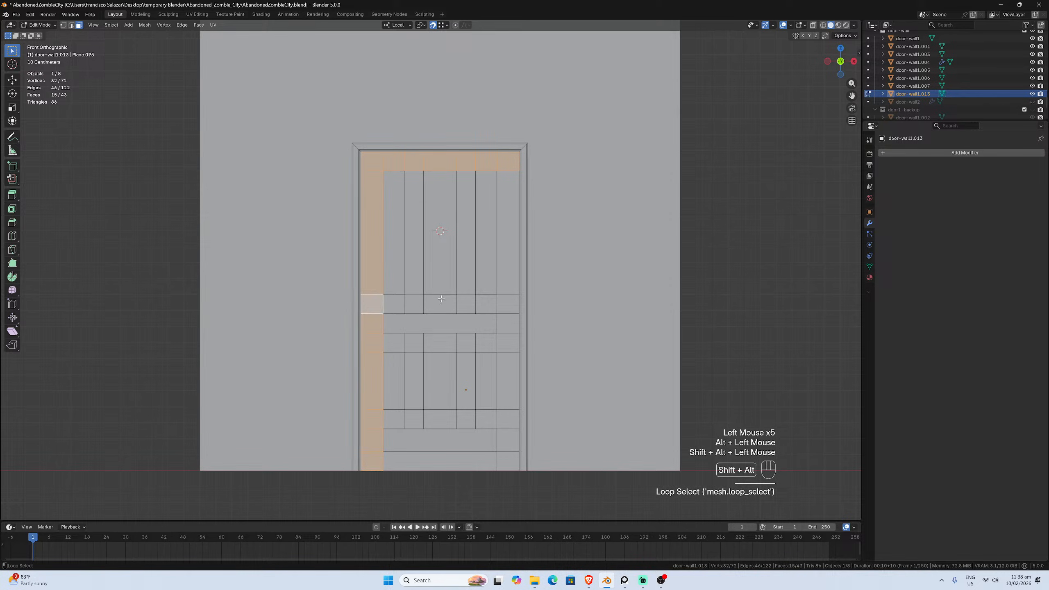
alt+shift+click(508, 303)
alt+shift+click(473, 304)
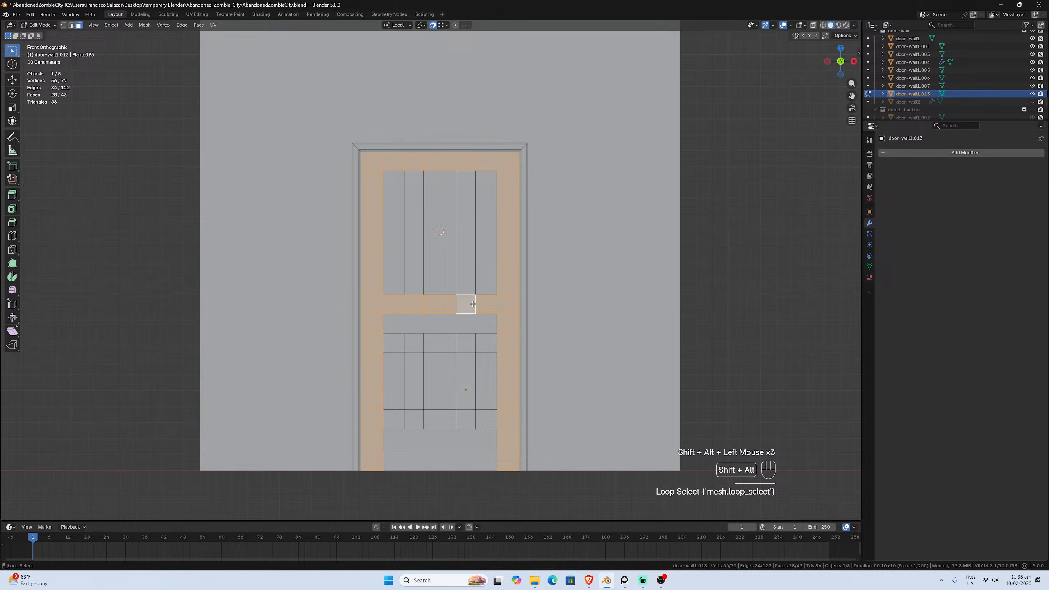
Add the vertical slats, the two lower cross rails and the bottom rail to the face selection
shift+click(470, 230)
shift+click(414, 239)
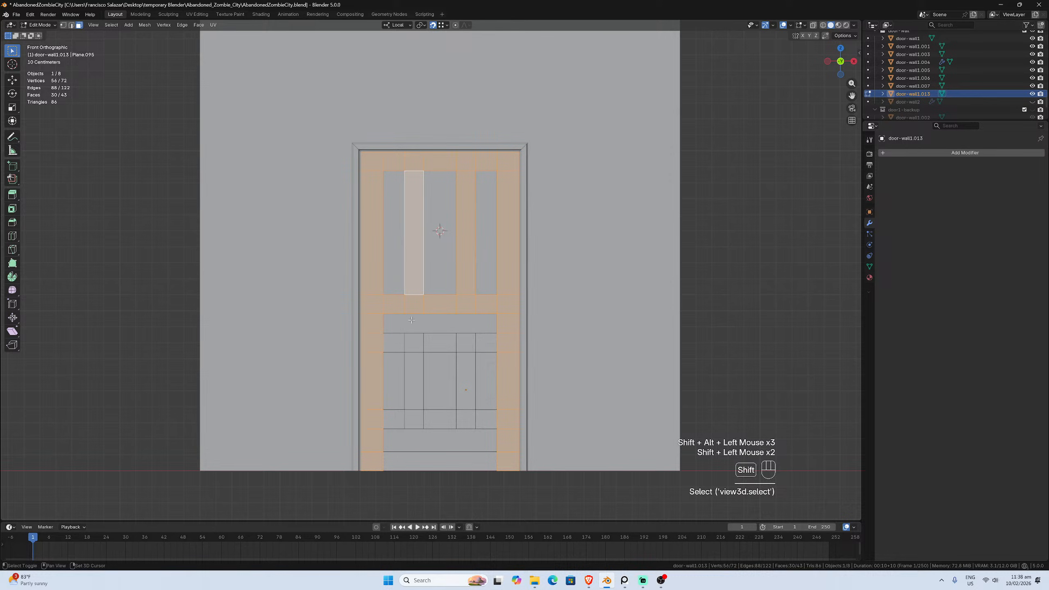
alt+shift+click(413, 343)
alt+shift+click(413, 419)
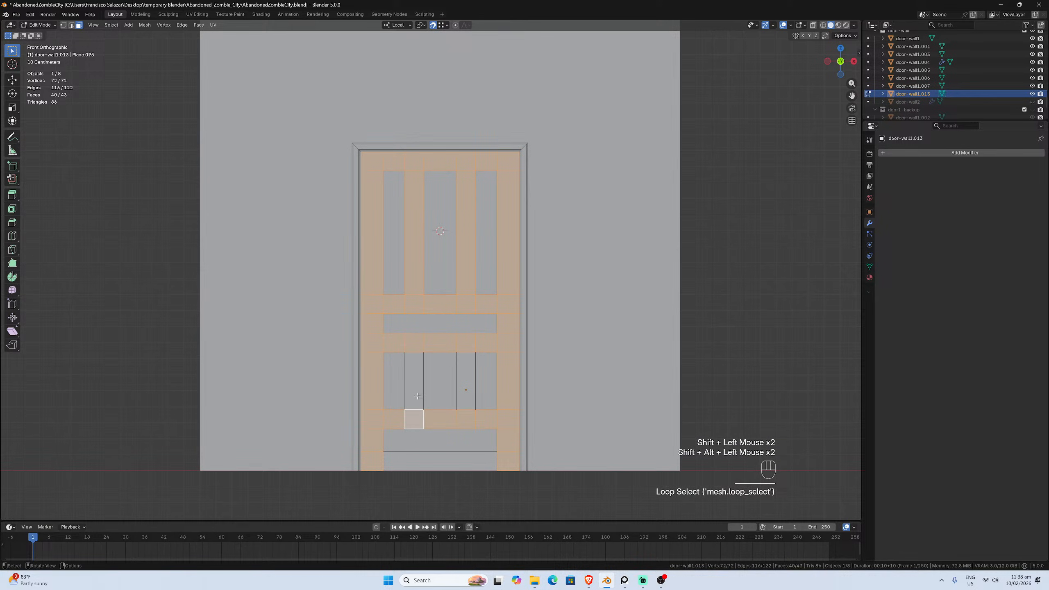
shift+click(413, 380)
shift+click(467, 388)
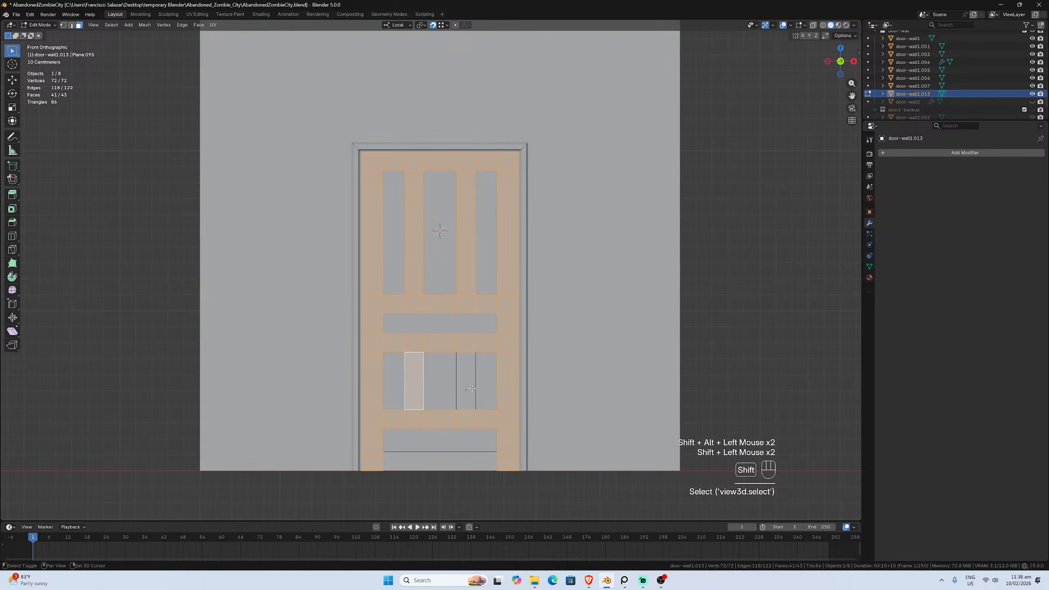
shift+click(448, 458)
scroll(470, 364, down, 1)
scroll(471, 364, up, 1)
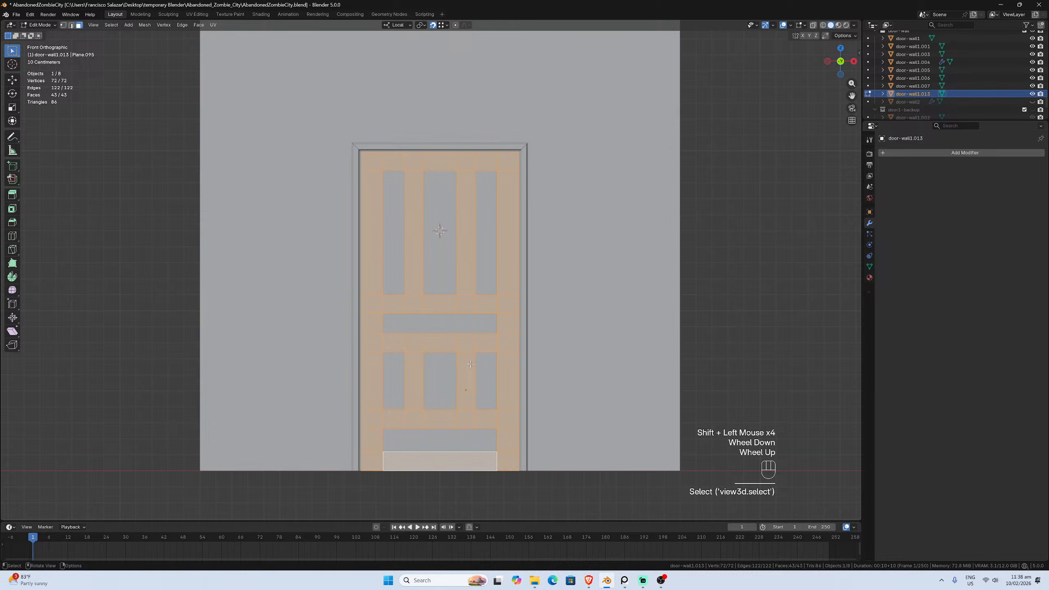
Inset the selected door frame faces with a thickness of 0.015 m
drag(851, 95, 851, 50)
scroll(681, 121, up, 1)
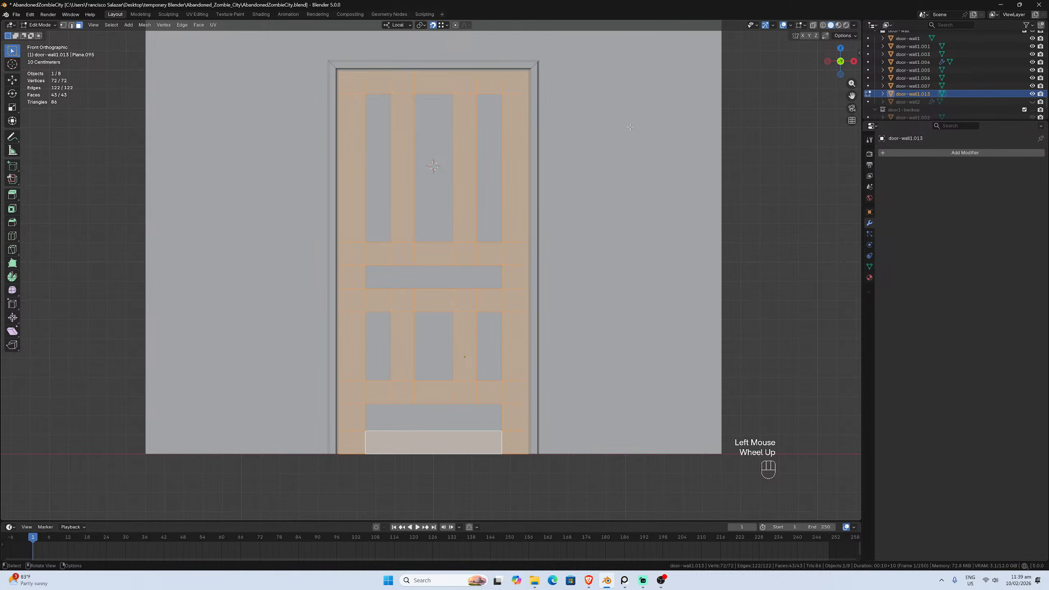
mouse_move(851, 96)
mouse_down()
mouse_move(855, 112)
mouse_move(838, 102)
mouse_up()
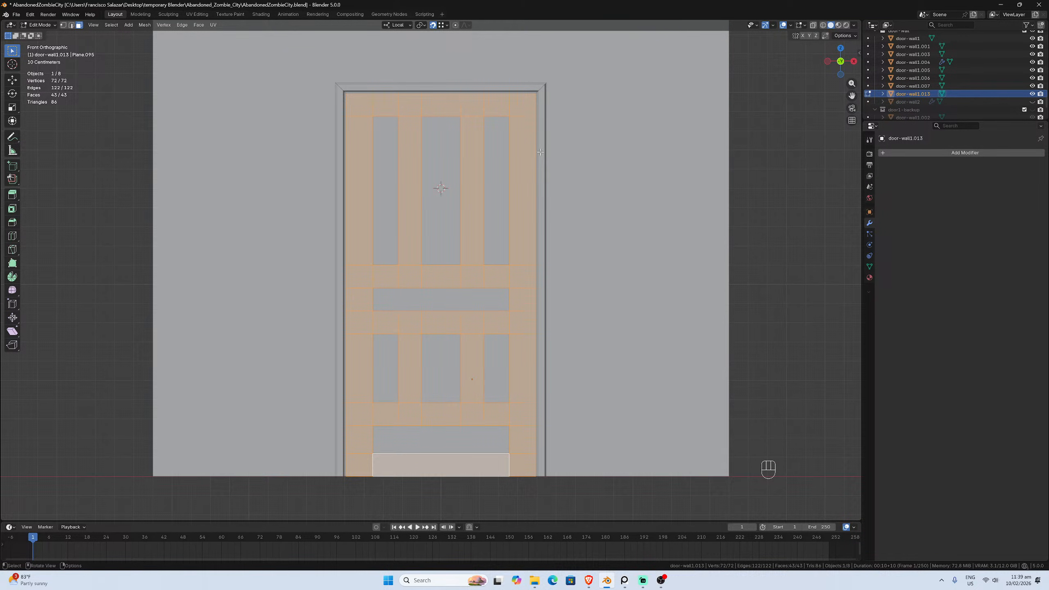
key(i)
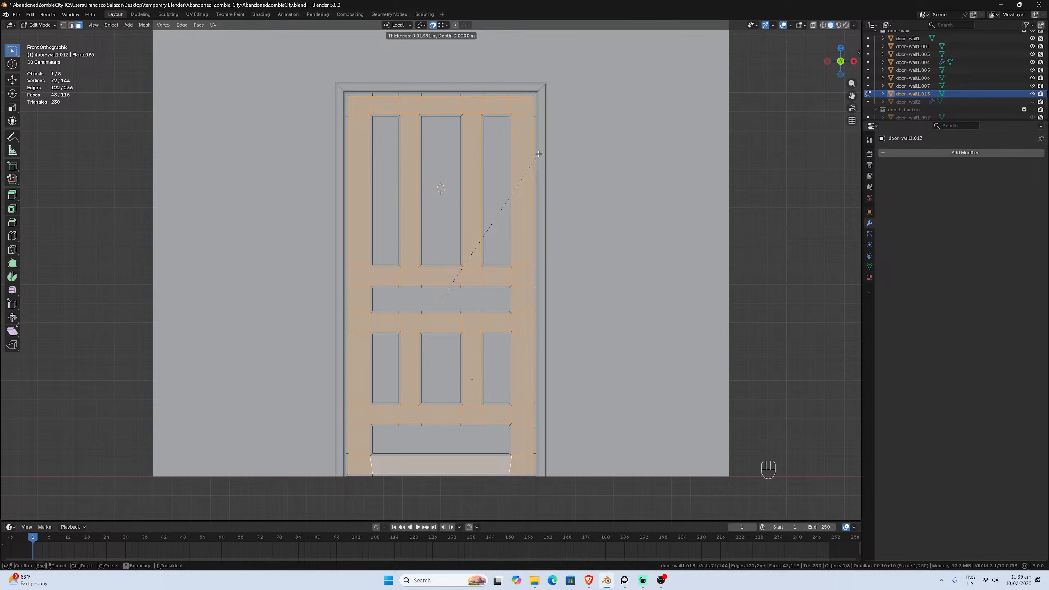
click(538, 153)
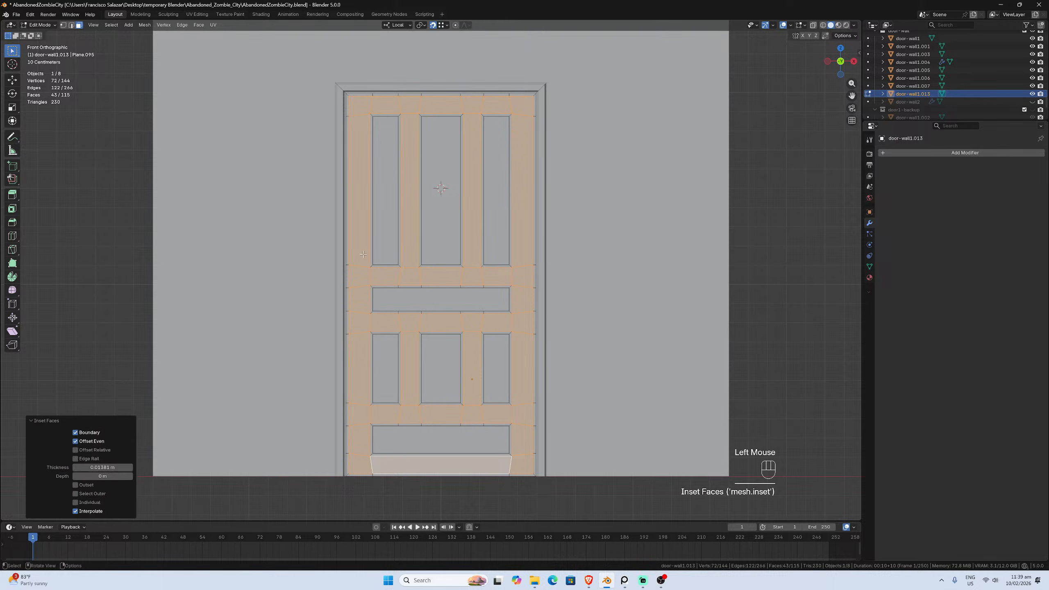
double_click(95, 467)
text(0.015)
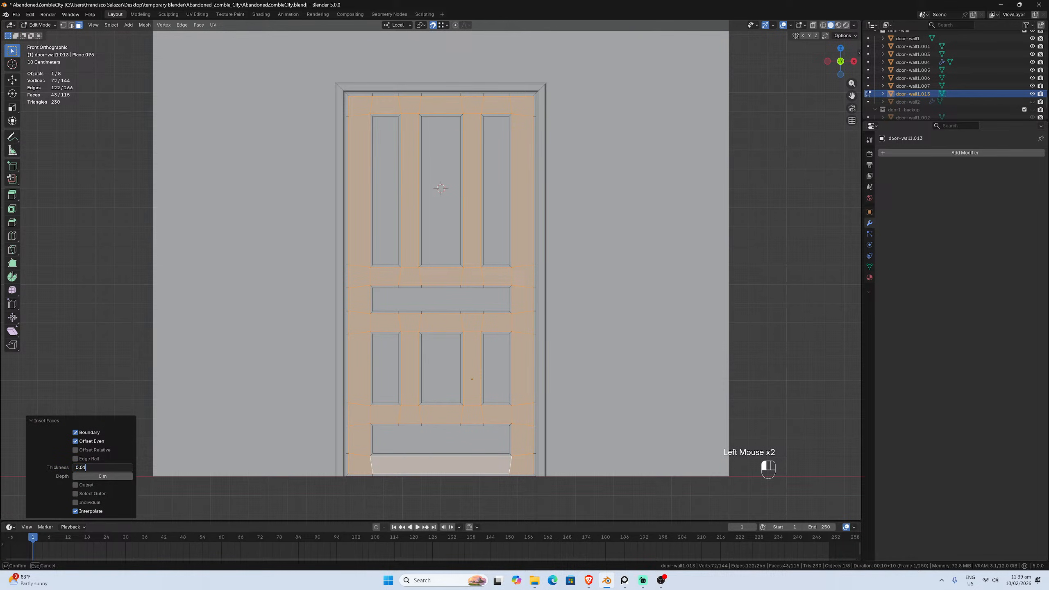
key(Return)
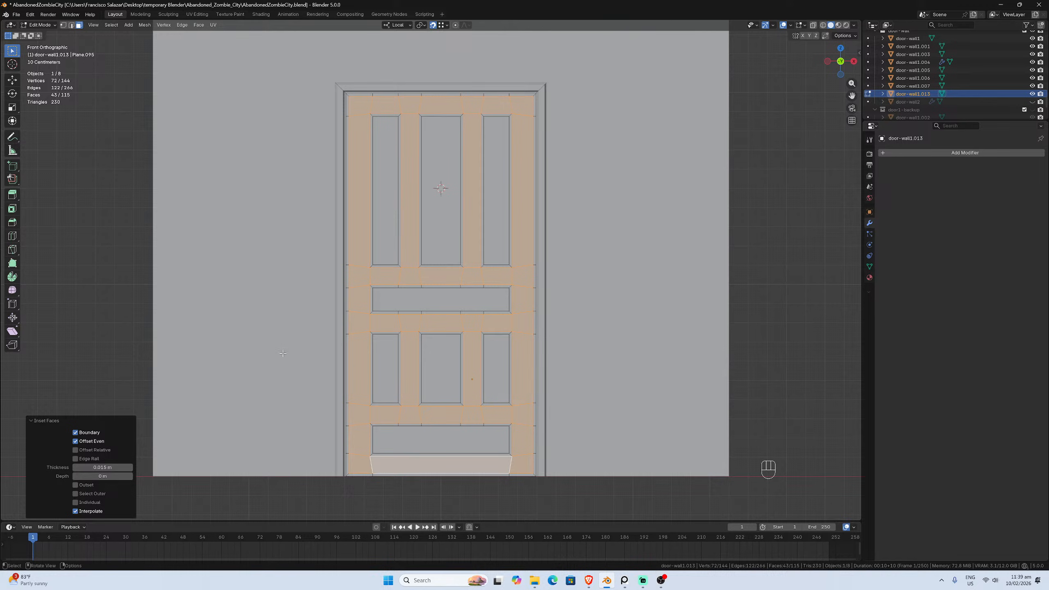
Move the inset frame faces -0.005 m along local Y to raise them from the panels
middle_drag(439, 310, 487, 331)
scroll(510, 323, up, 2)
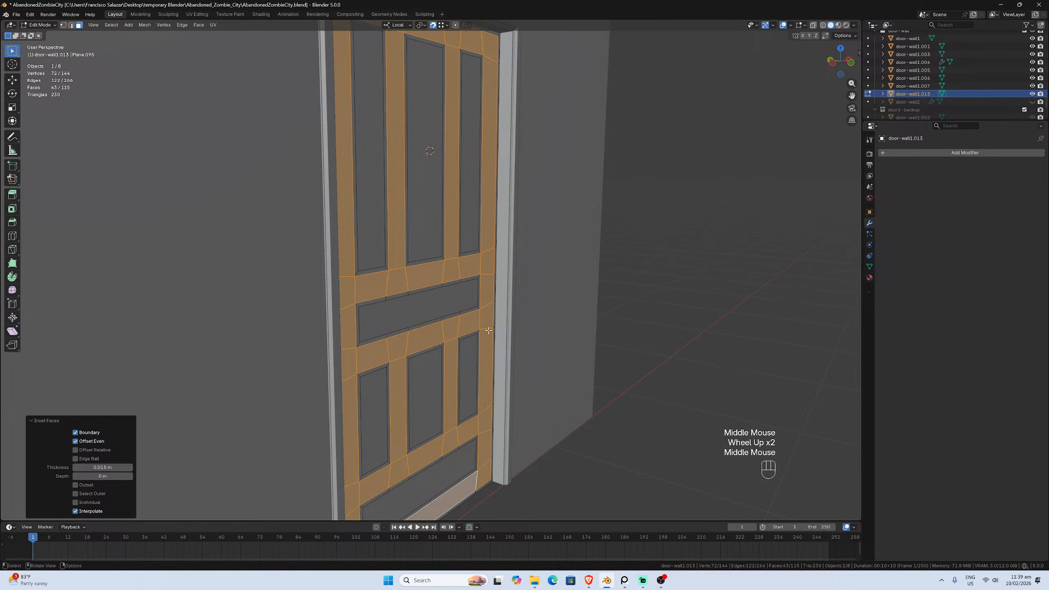
key(g)
key(y)
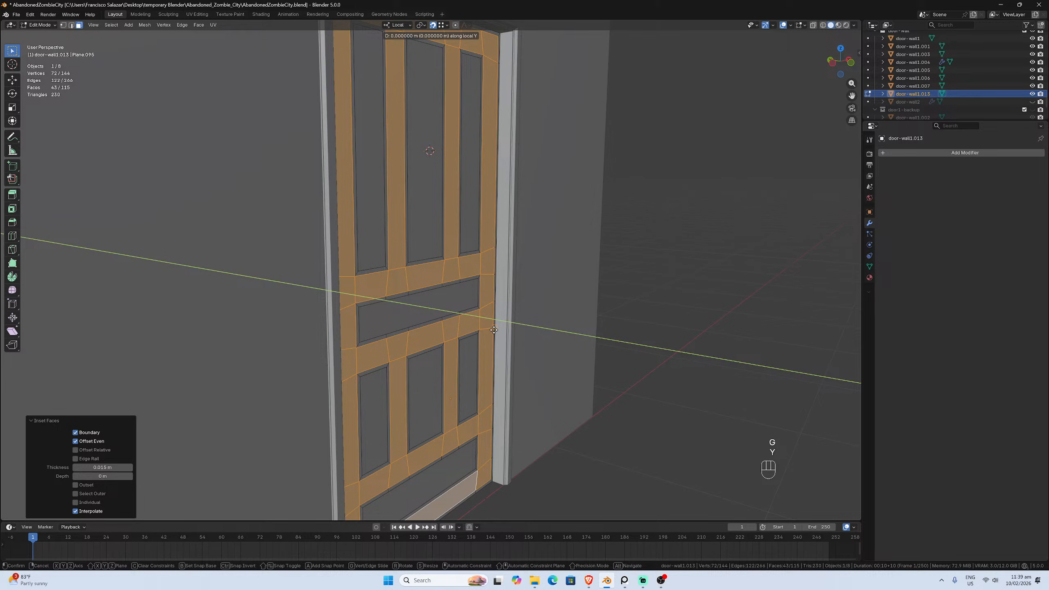
click(343, 380)
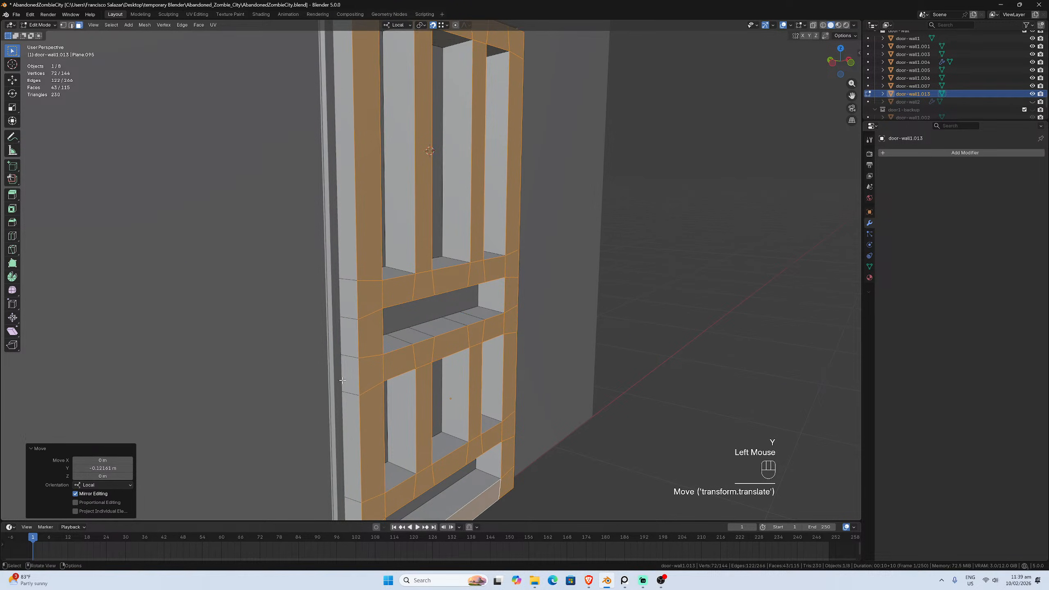
shift+drag(103, 468, 155, 468)
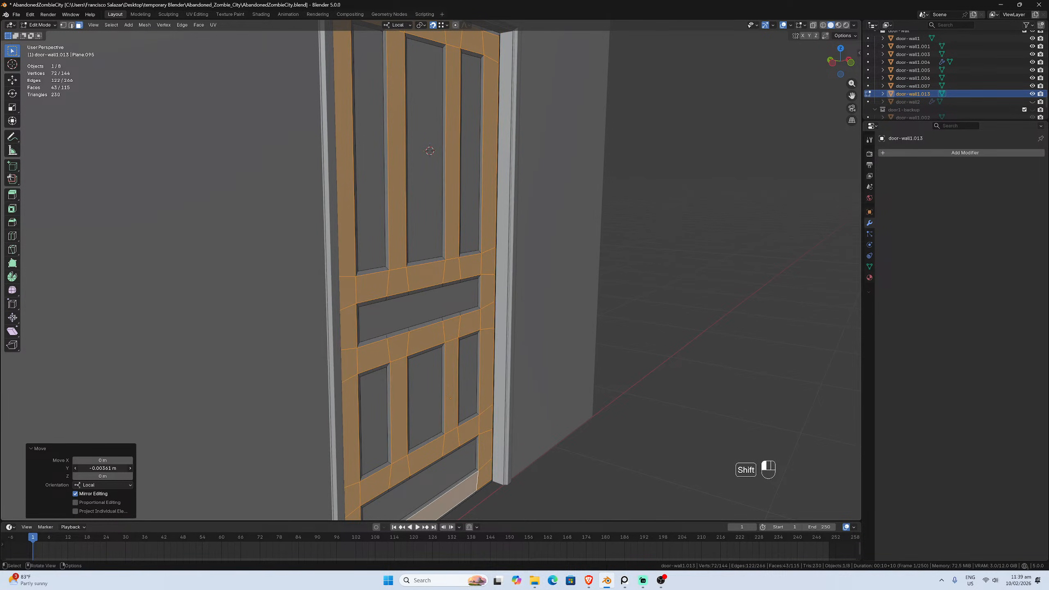
click(100, 468)
click(98, 468)
drag(98, 468, 89, 468)
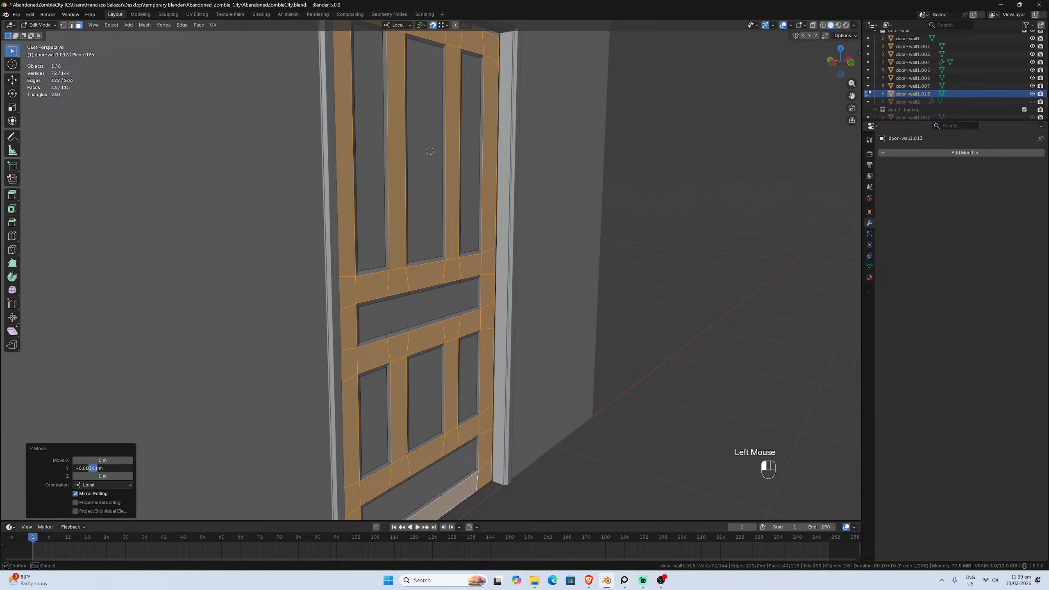
text(5)
key(Return)
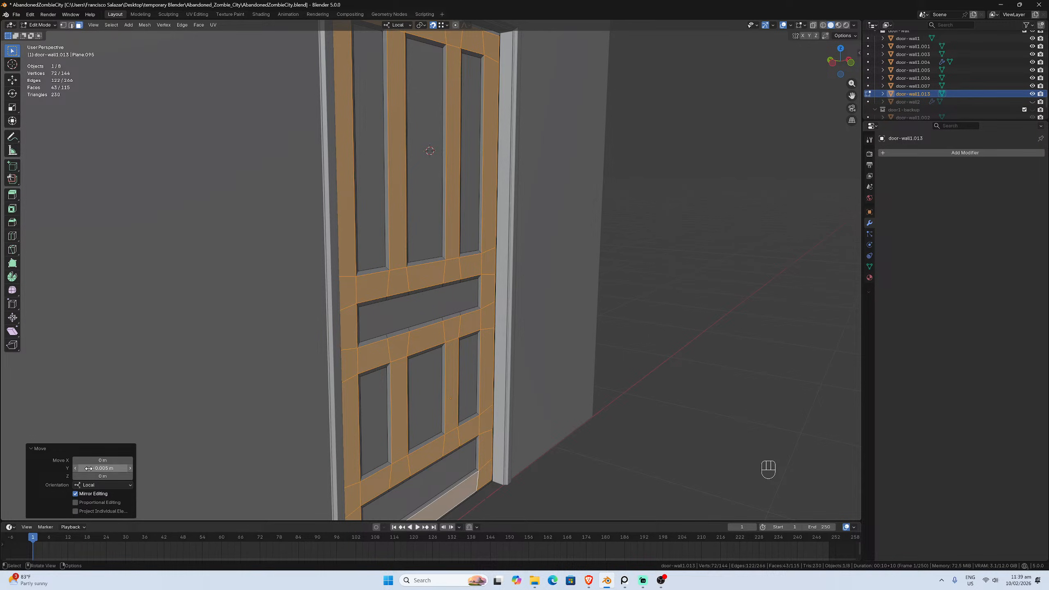
In front view, move the slanted edge at the left end of the bottom rail's lower side -0.015 m along X
scroll(379, 393, down, 2)
middle_drag(379, 394, 356, 391)
scroll(356, 391, up, 1)
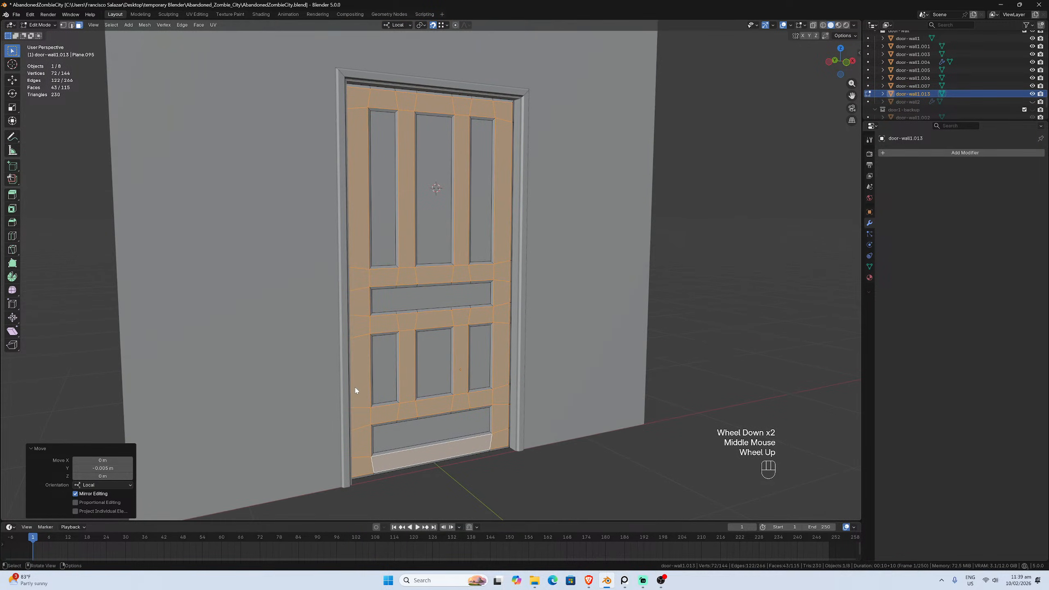
key(KP_1)
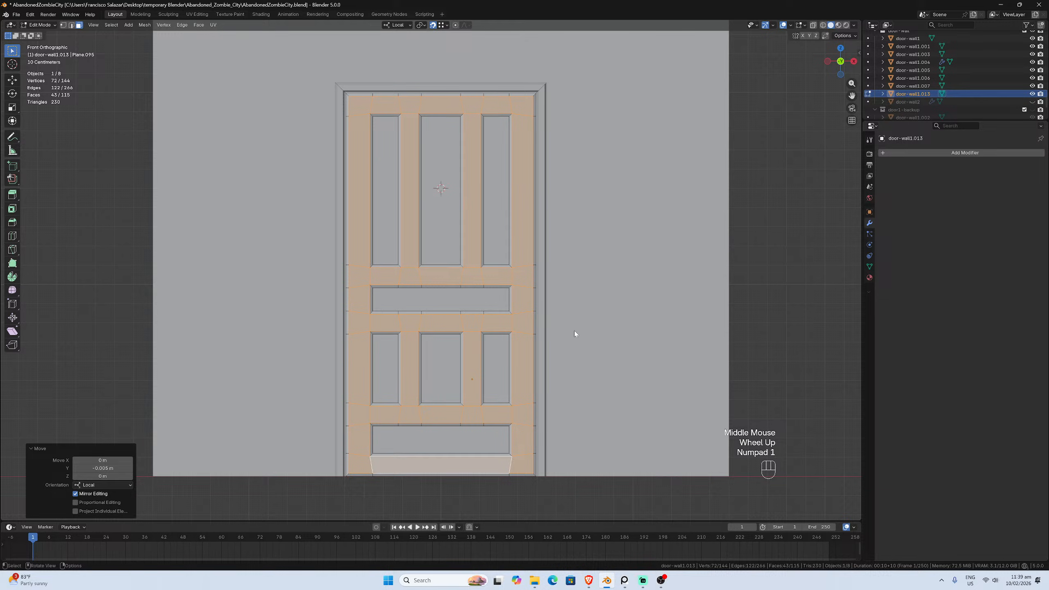
drag(851, 96, 886, 42)
scroll(653, 279, up, 1)
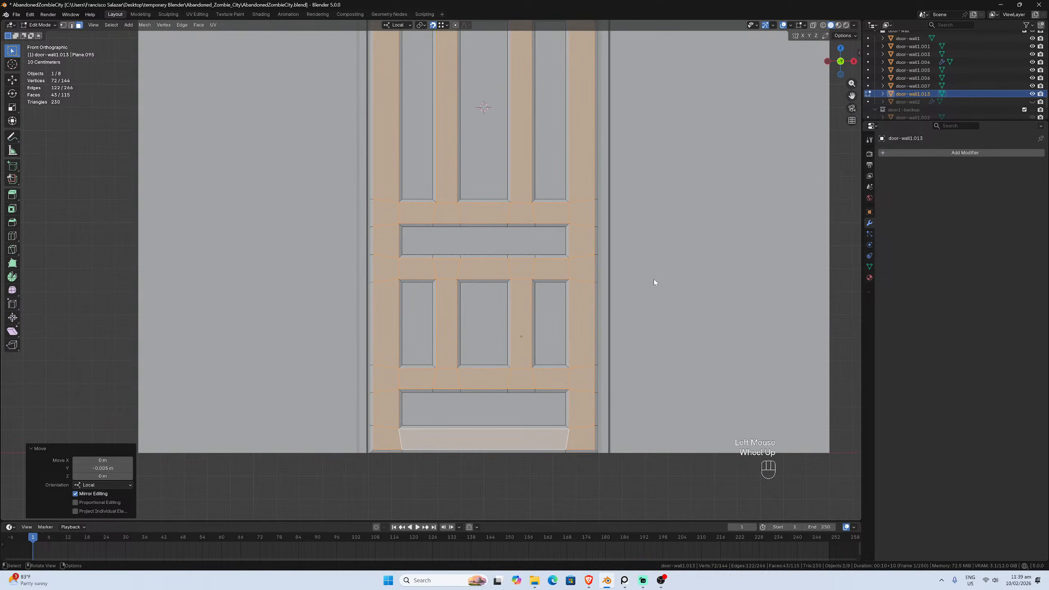
click(72, 25)
click(400, 448)
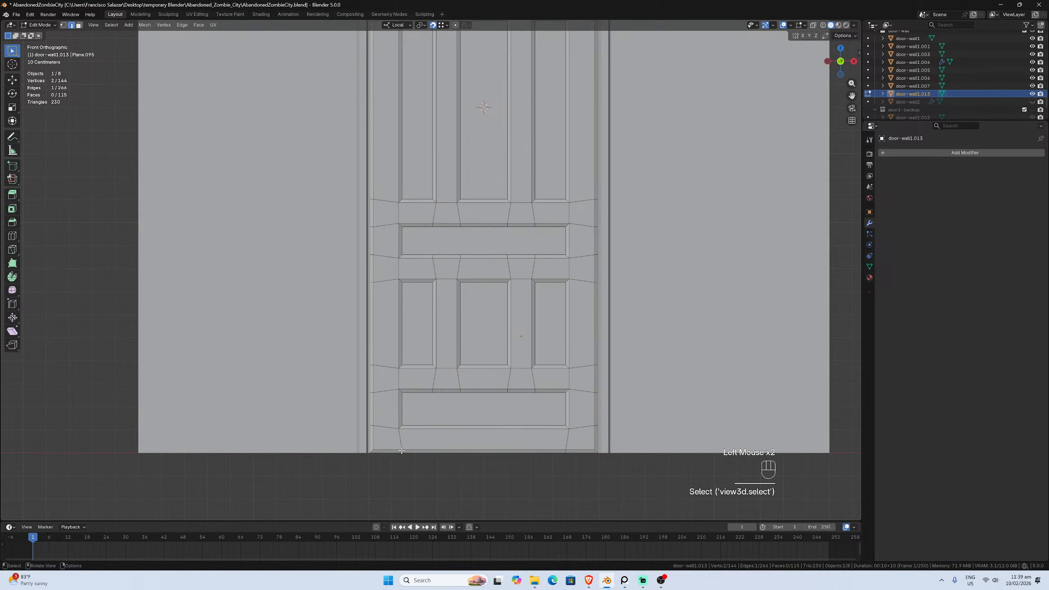
click(401, 449)
scroll(397, 205, down, 2)
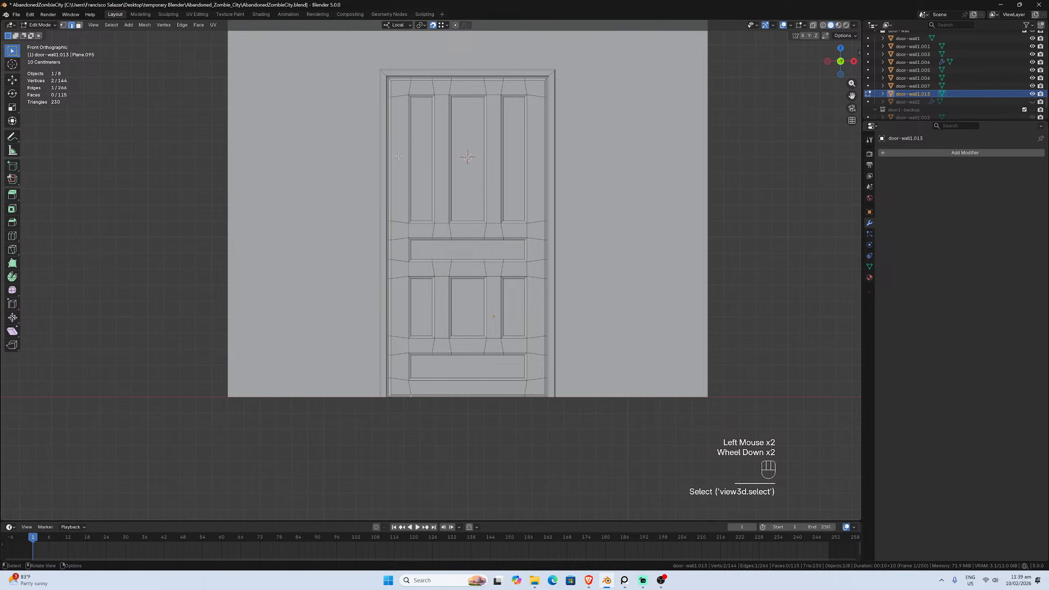
scroll(398, 155, up, 2)
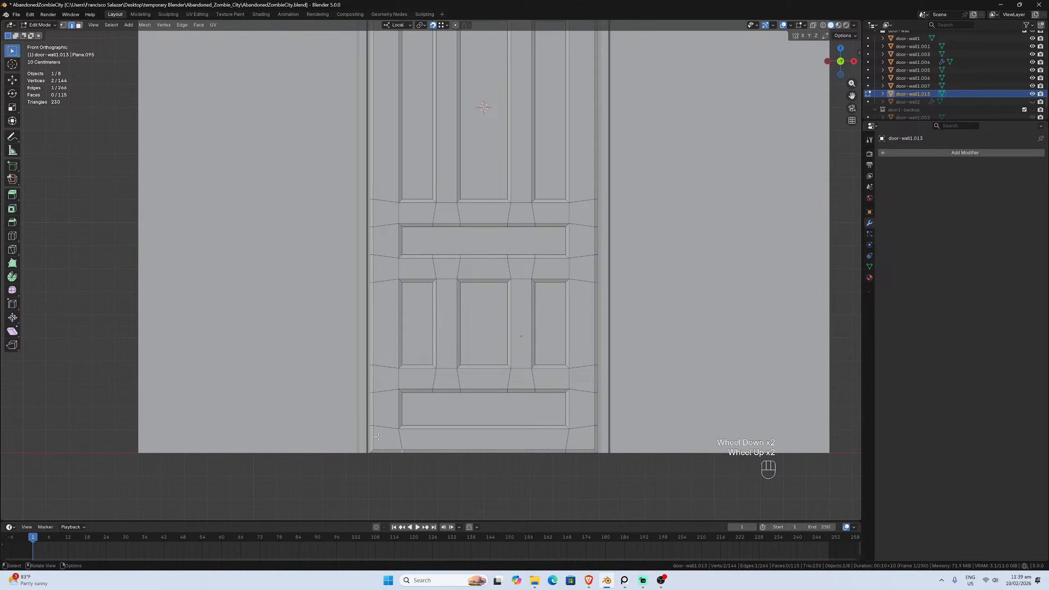
key(g)
key(x)
click(398, 433)
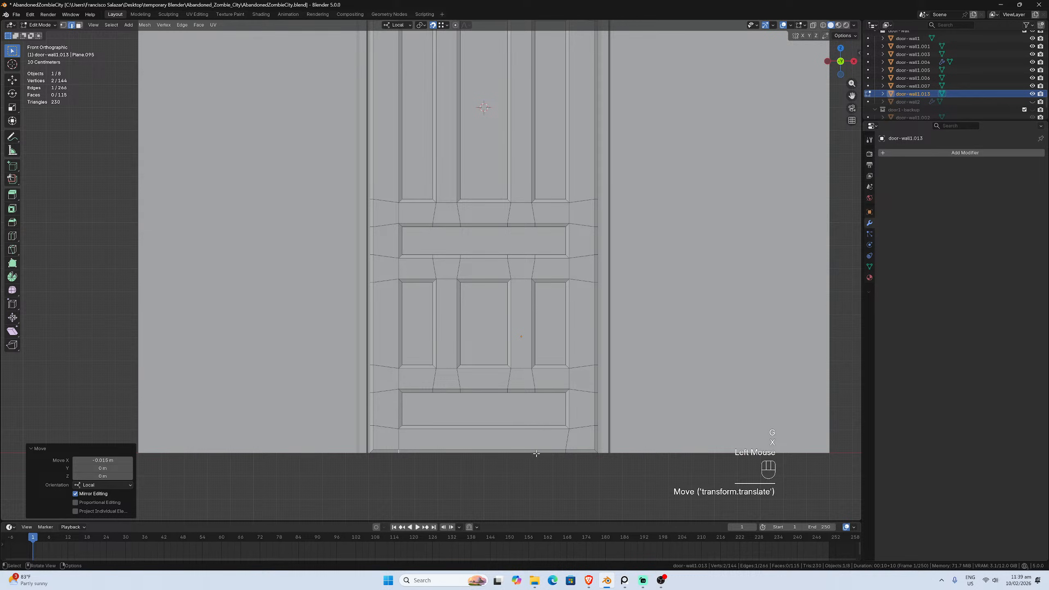
Move the matching edge at the right end of the bottom rail's lower side 0.015 m along X
double_click(568, 445)
key(g)
key(x)
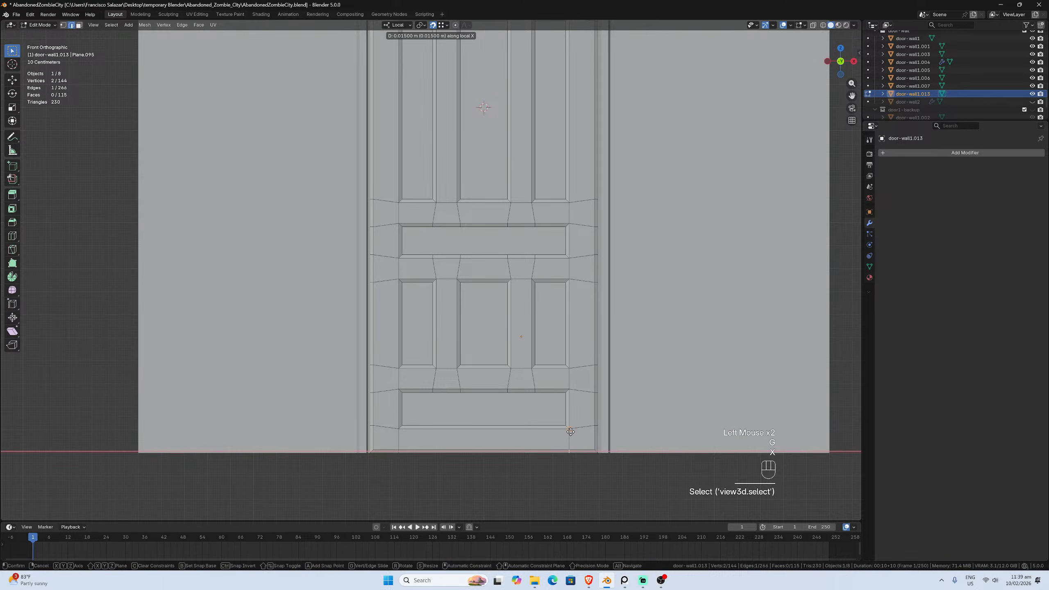
click(569, 415)
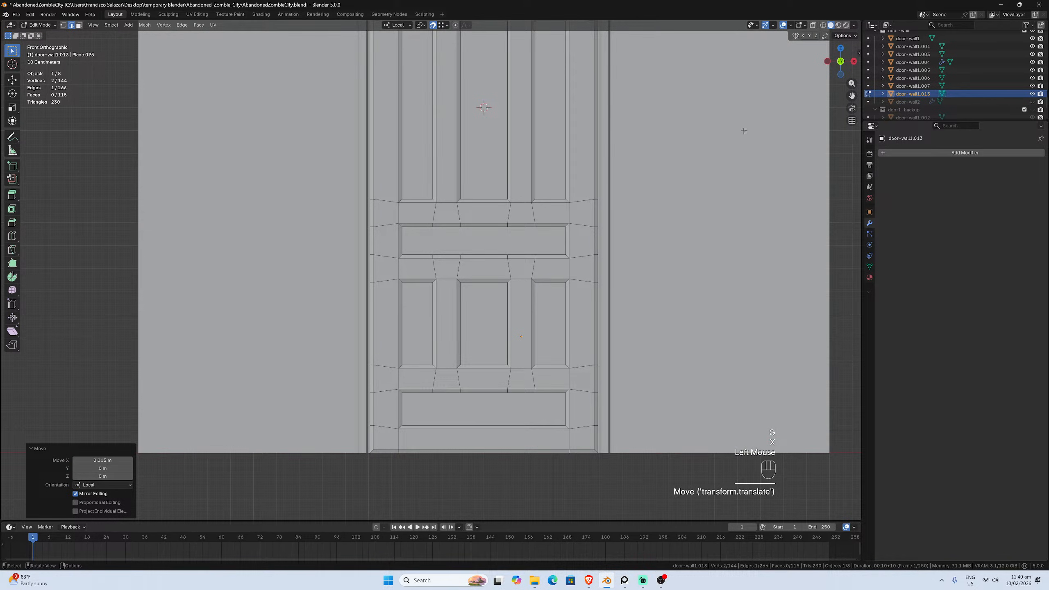
Move the edge at the left end of the top rail's upper side -0.015 m along X
drag(851, 96, 841, 321)
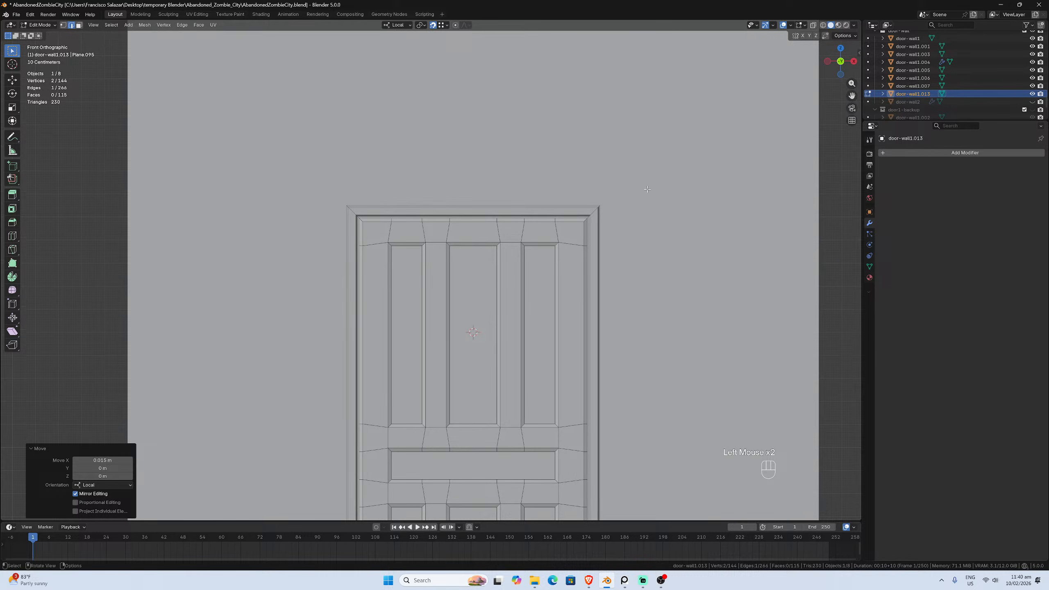
click(391, 222)
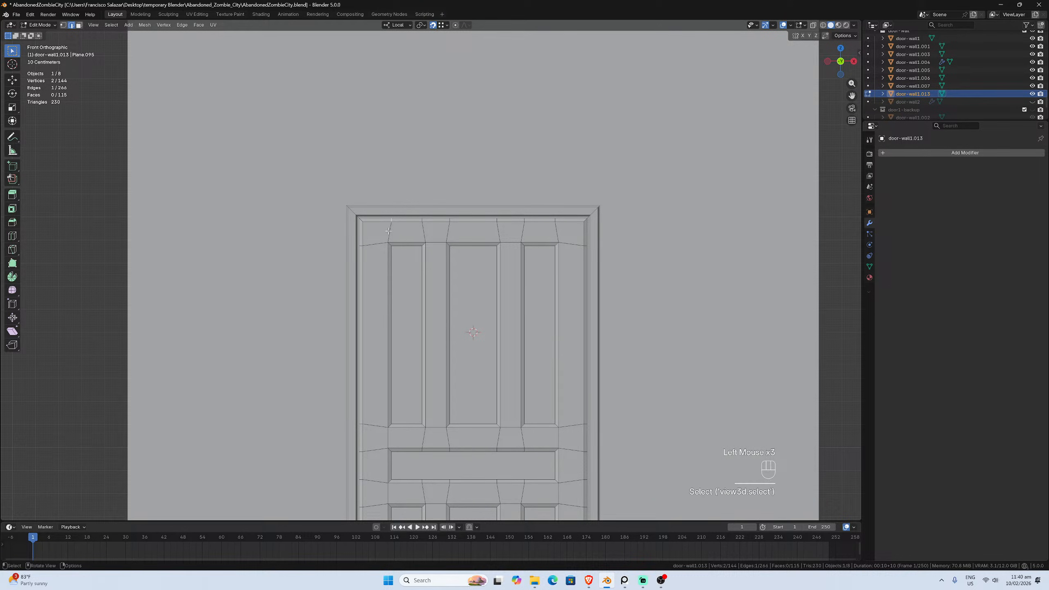
key(g)
key(x)
click(383, 239)
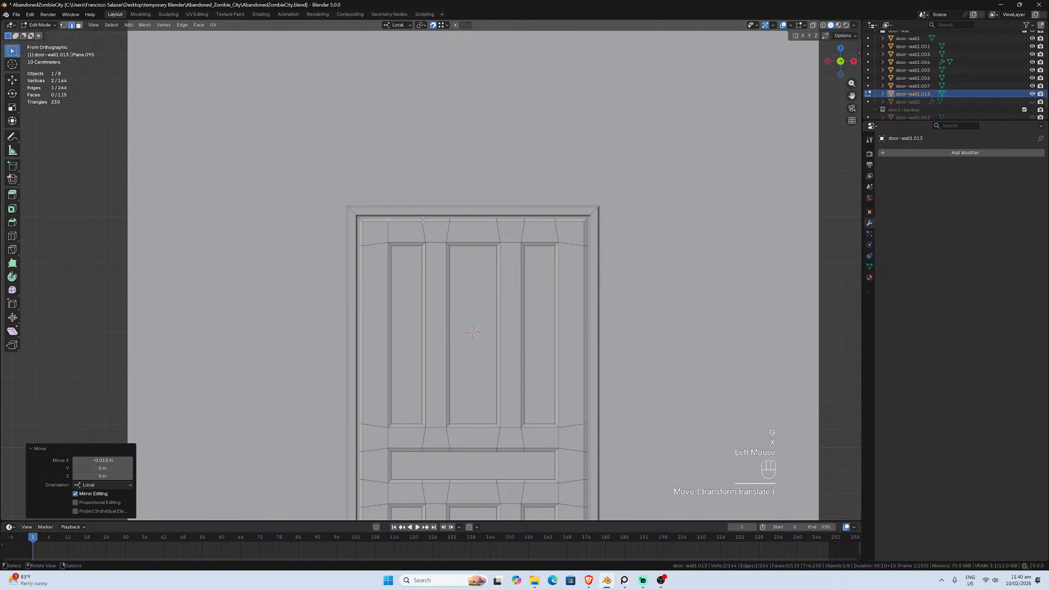
Try to move the top rail's edge above the left slat 0.015 m along X, and undo it
click(422, 220)
key(g)
key(x)
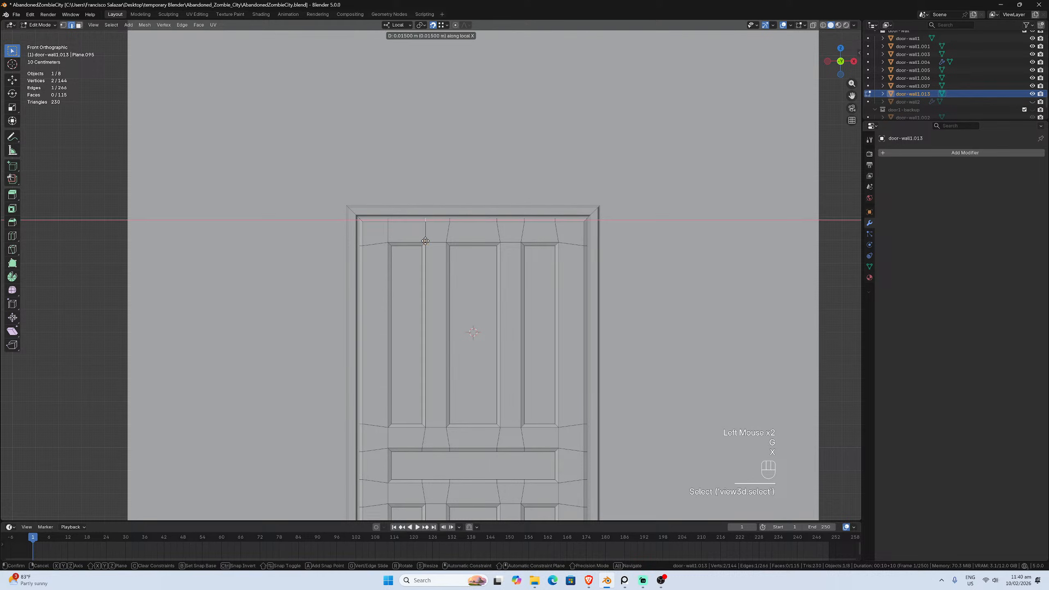
click(425, 240)
key(ctrl+z)
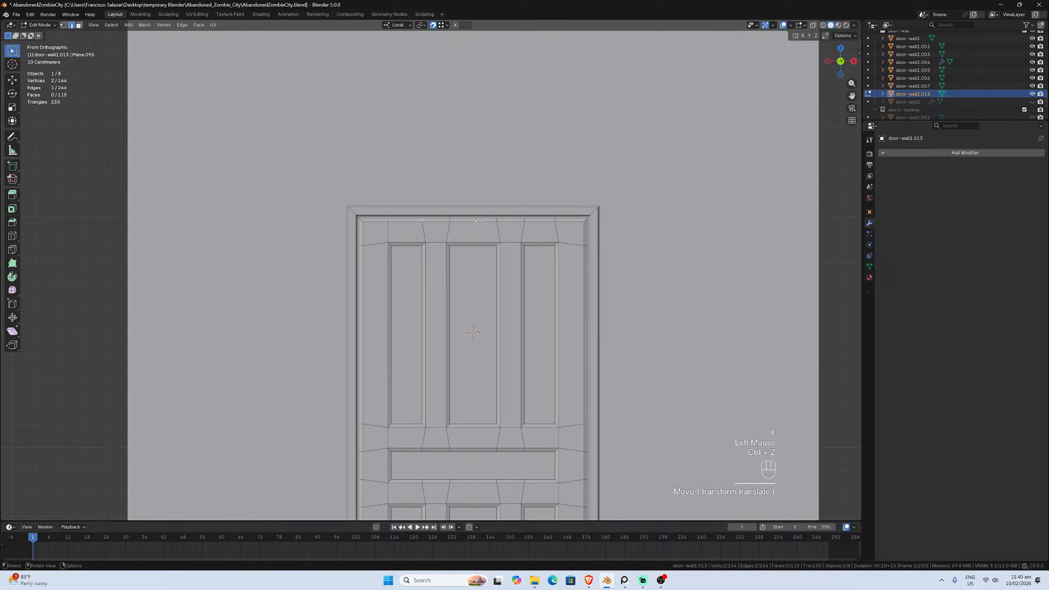
Move the edge at the right end of the top rail's upper side 0.015 m along X
click(555, 220)
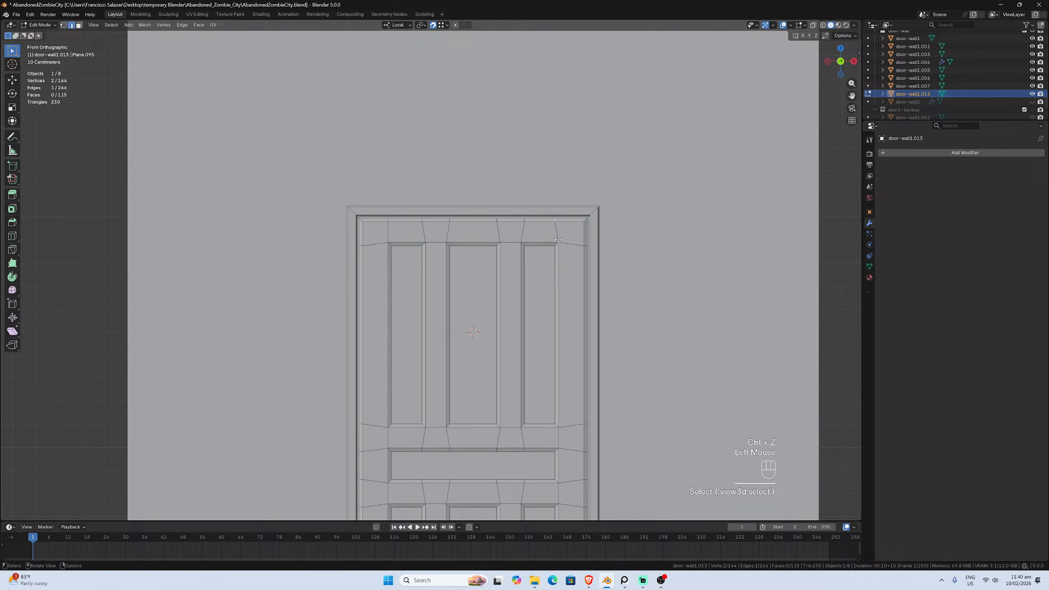
key(g)
key(z)
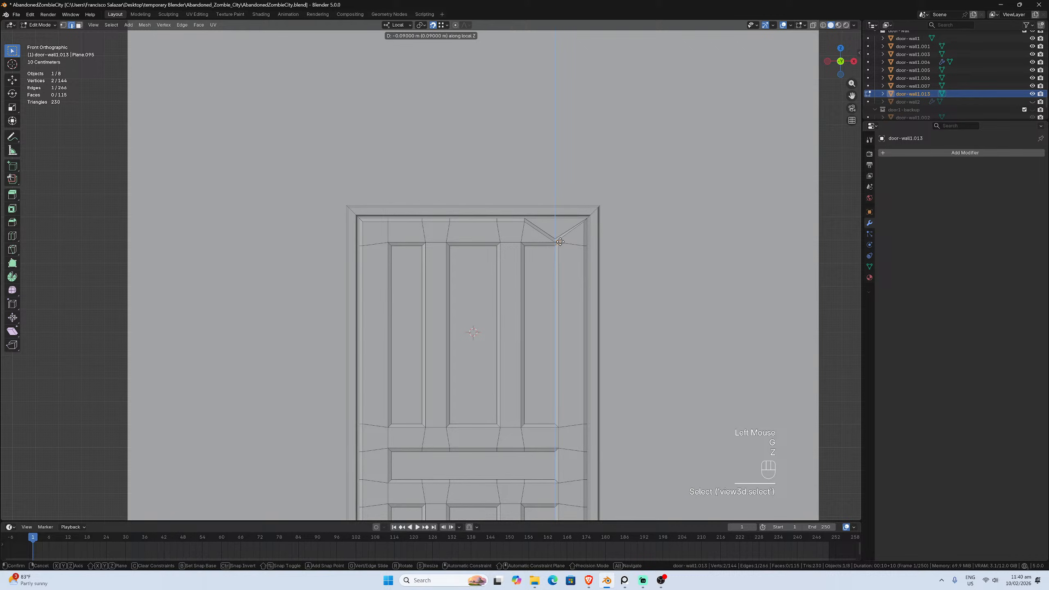
key(Escape)
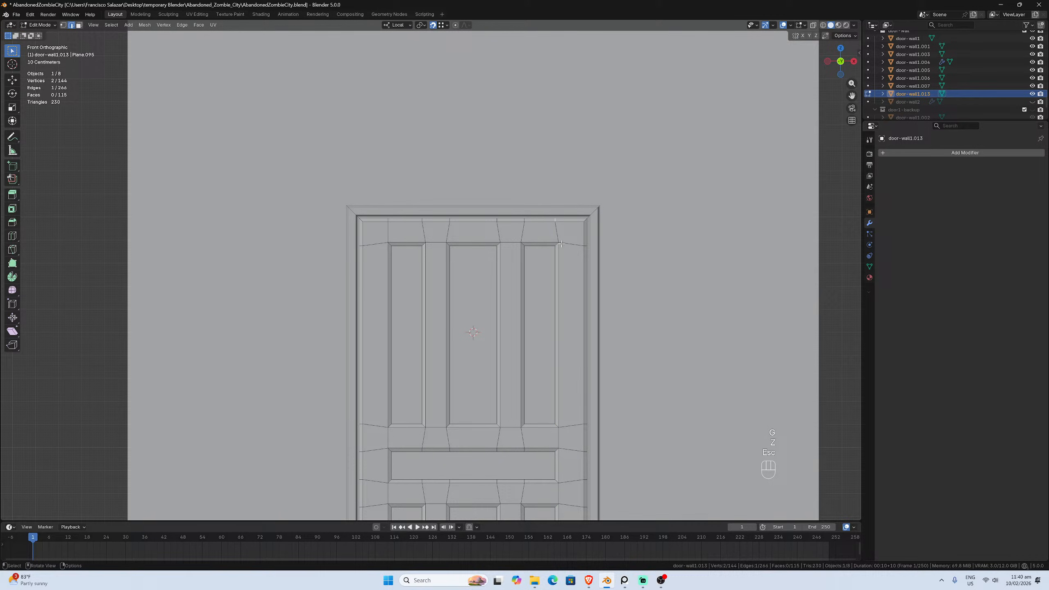
key(g)
key(x)
click(564, 244)
scroll(652, 231, down, 2)
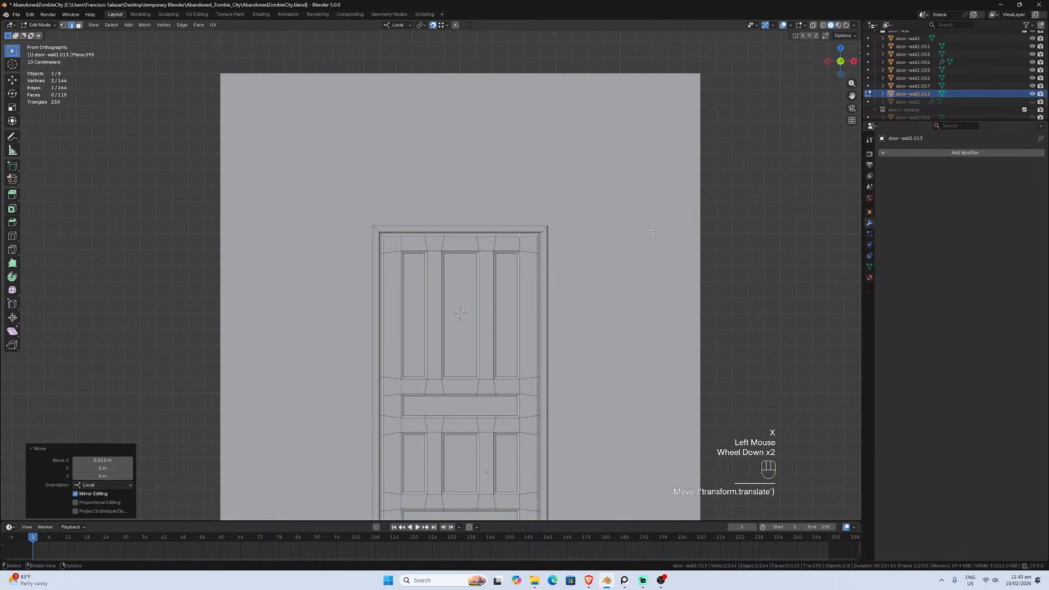
Move the outer edges at both ends of the lower side of the rail above the upper horizontal panel 0.015 m along Z
drag(851, 96, 848, 97)
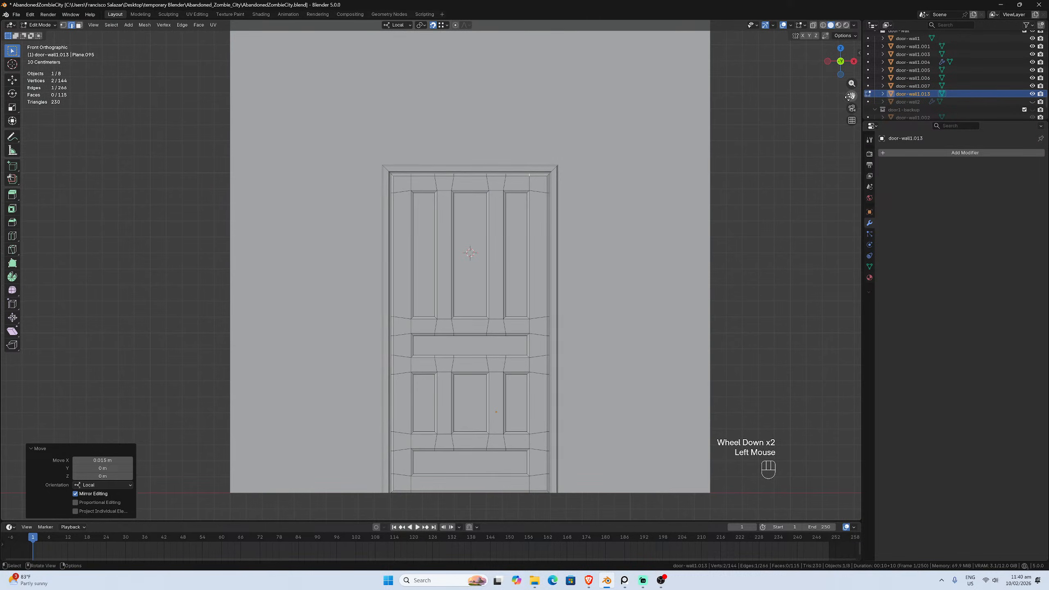
scroll(413, 408, up, 2)
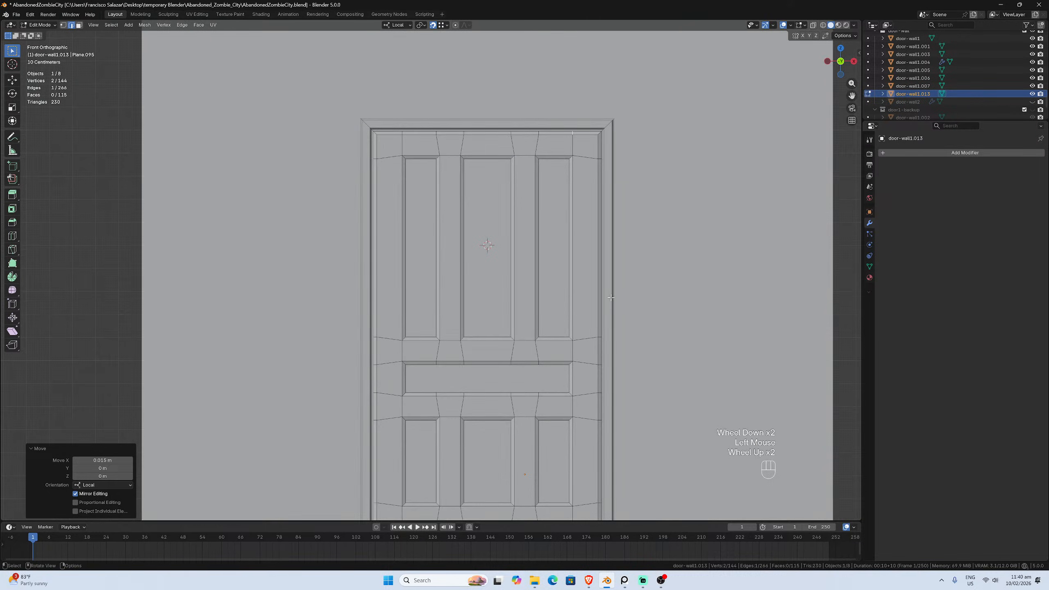
click(375, 364)
shift+click(600, 366)
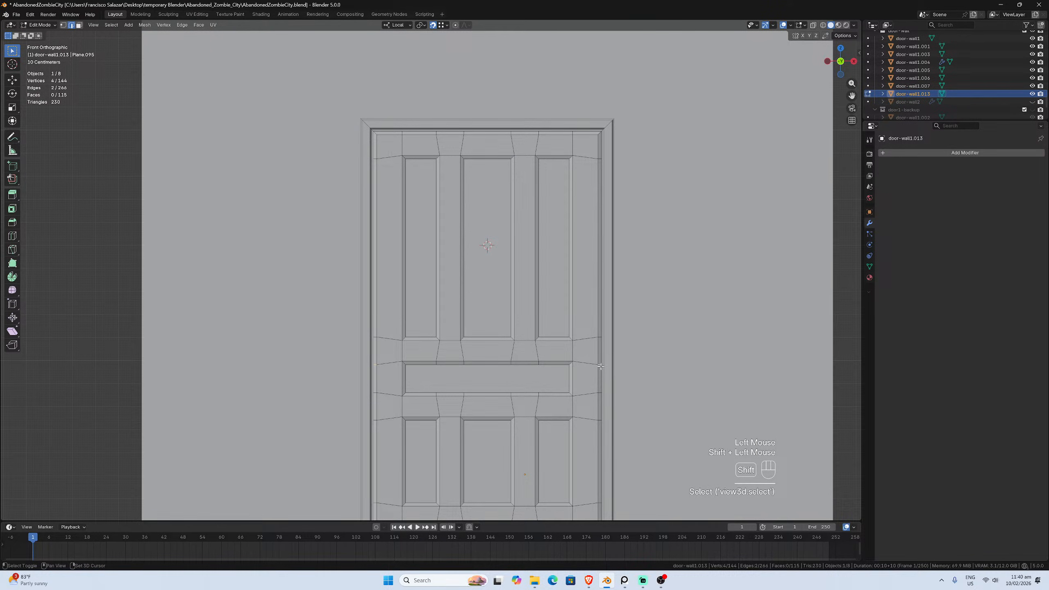
key(g)
key(z)
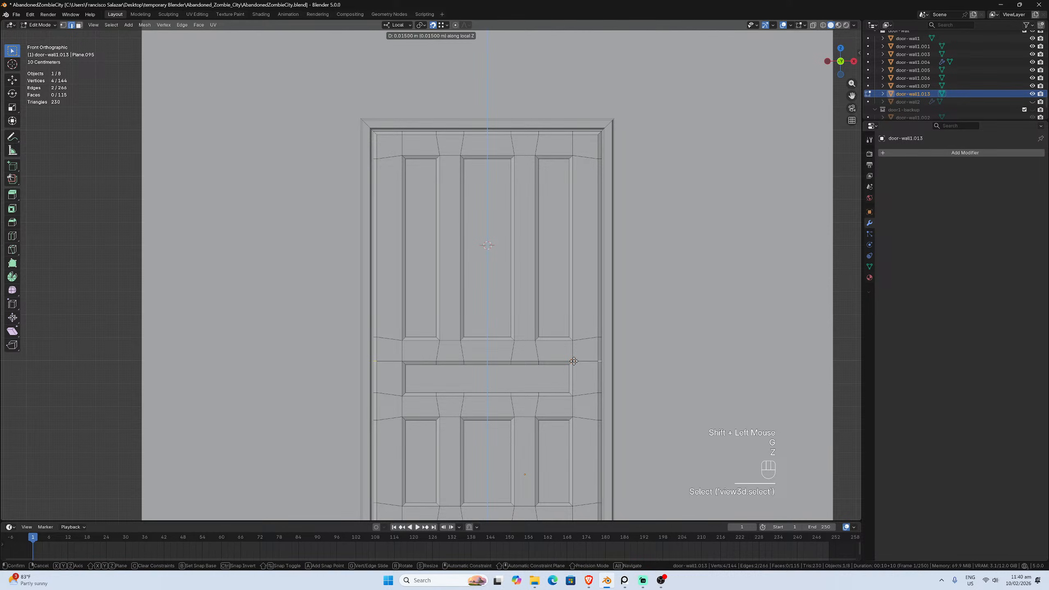
click(595, 343)
Move the outer edges at both ends of that same rail's upper side -0.015 m along Z
click(599, 337)
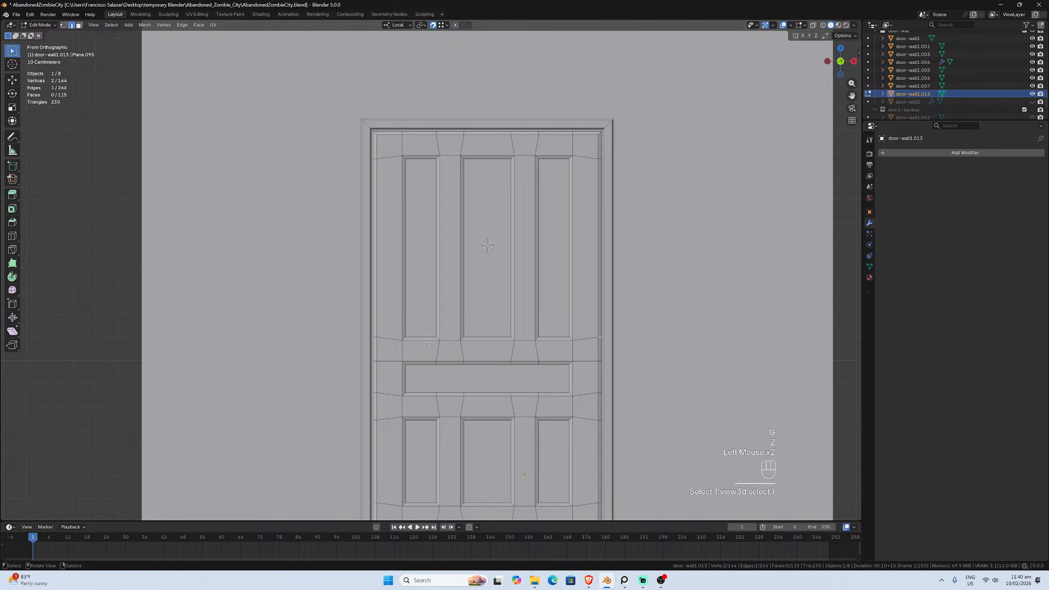
shift+click(397, 344)
key(g)
key(z)
click(408, 404)
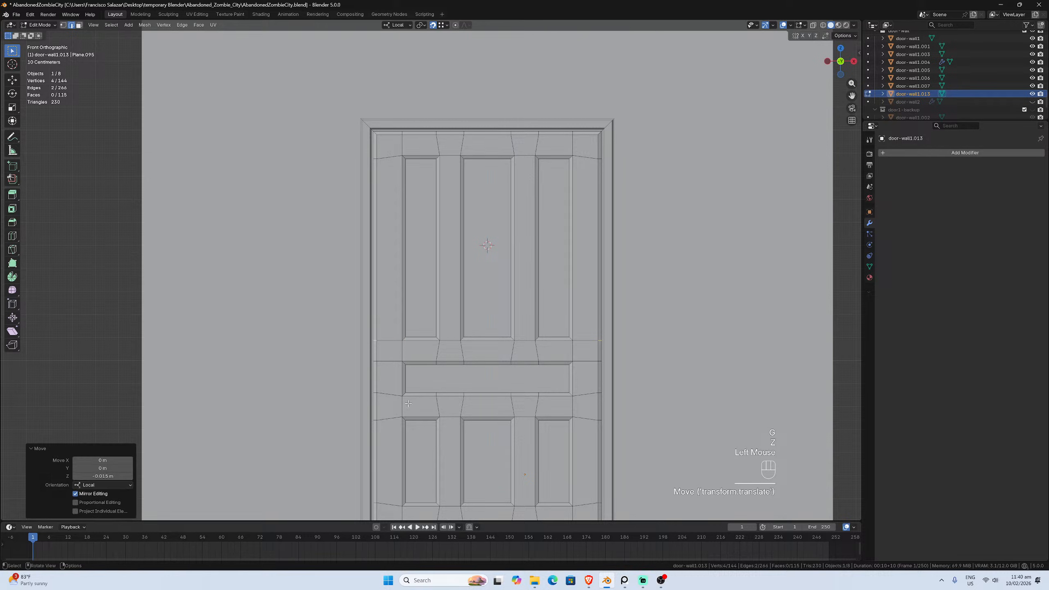
Lower the outer edges at both ends of the upper side of the rail below the upper horizontal panel along Z until level
click(383, 395)
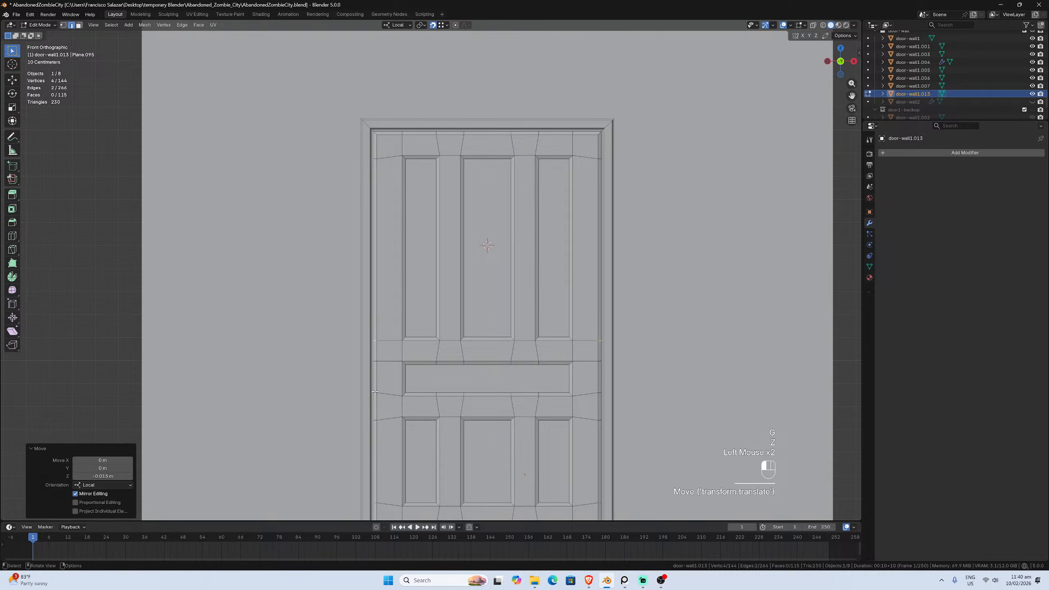
shift+click(600, 393)
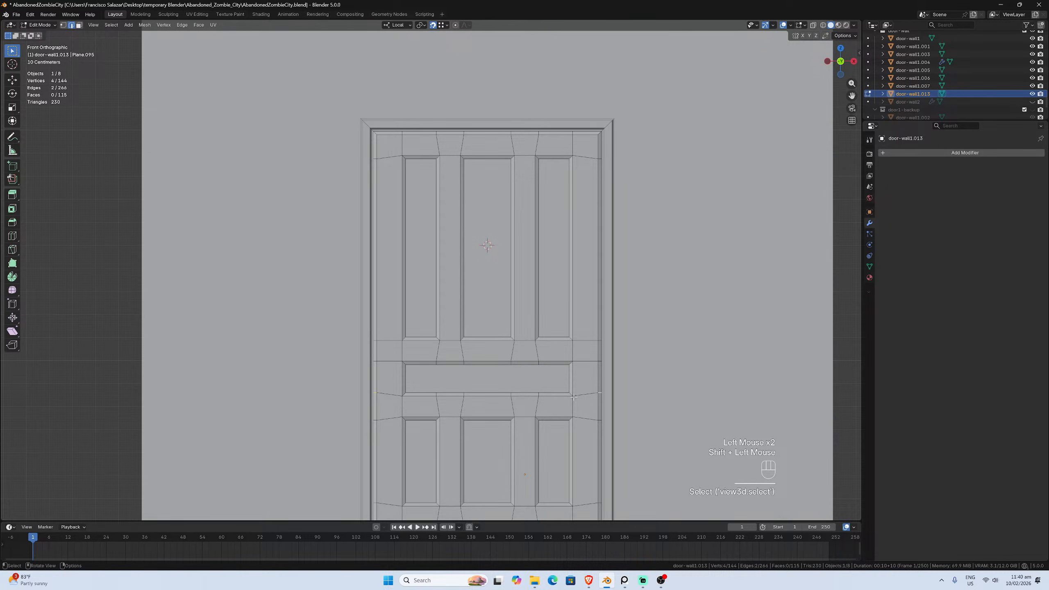
key(g)
key(z)
click(402, 421)
Move the outer edges at both ends of the lower side of the rail above the three lower panels 0.015 m along Z
click(376, 422)
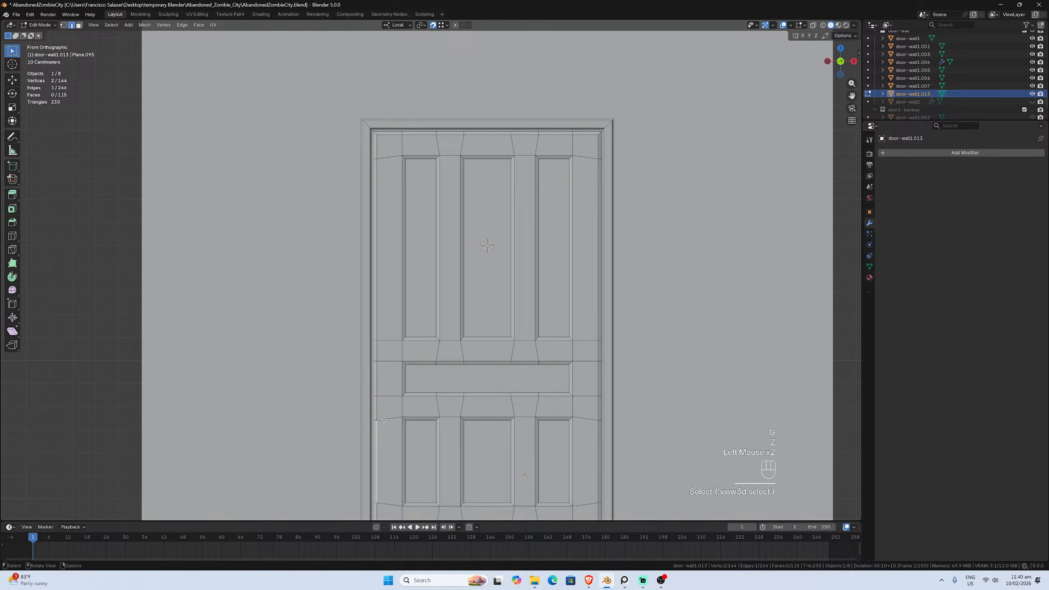
click(383, 418)
shift+click(577, 419)
key(g)
key(z)
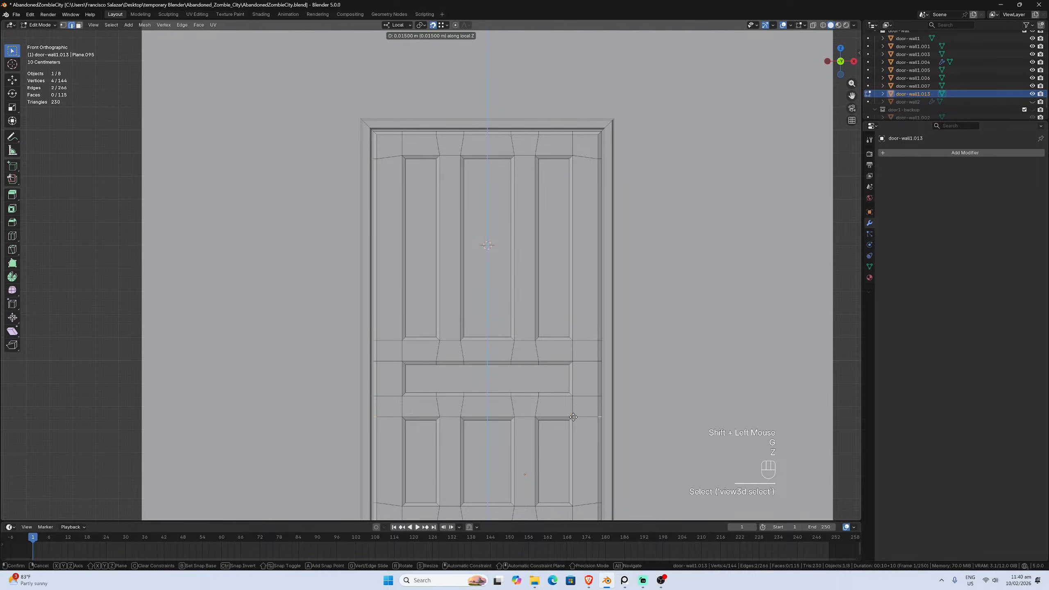
click(573, 417)
Move the outer edges at both ends of the upper side of the rail above the bottom horizontal panel -0.015 m along Z
scroll(452, 480, down, 1)
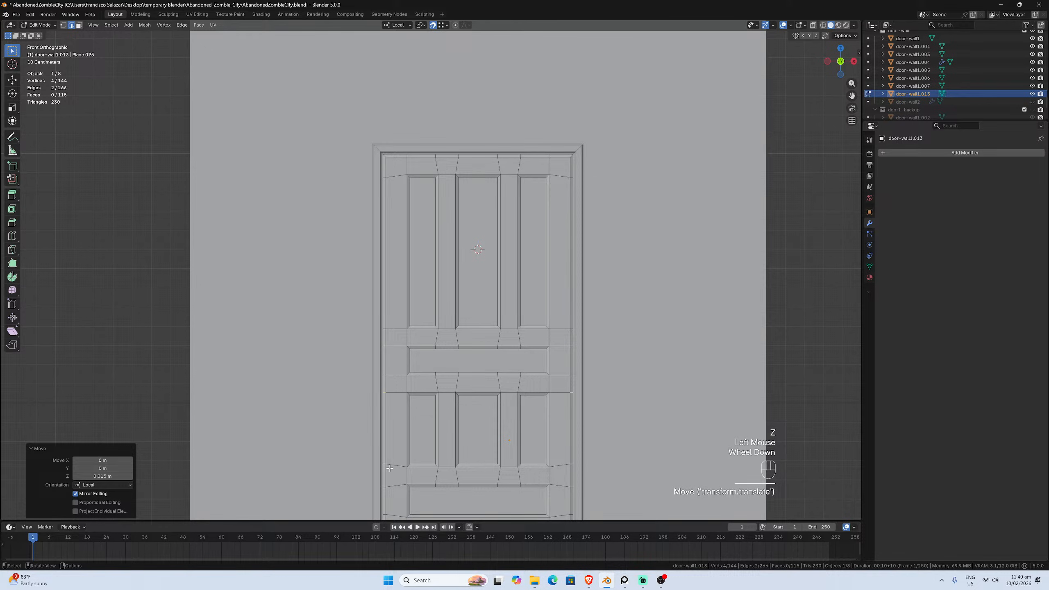
click(507, 462)
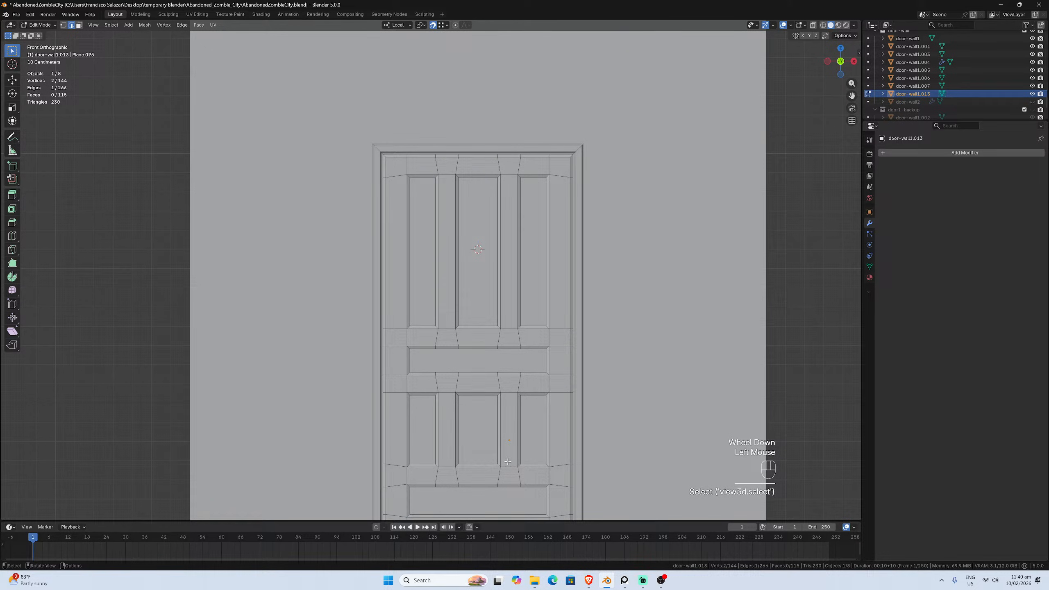
shift+click(558, 467)
key(g)
key(z)
click(448, 481)
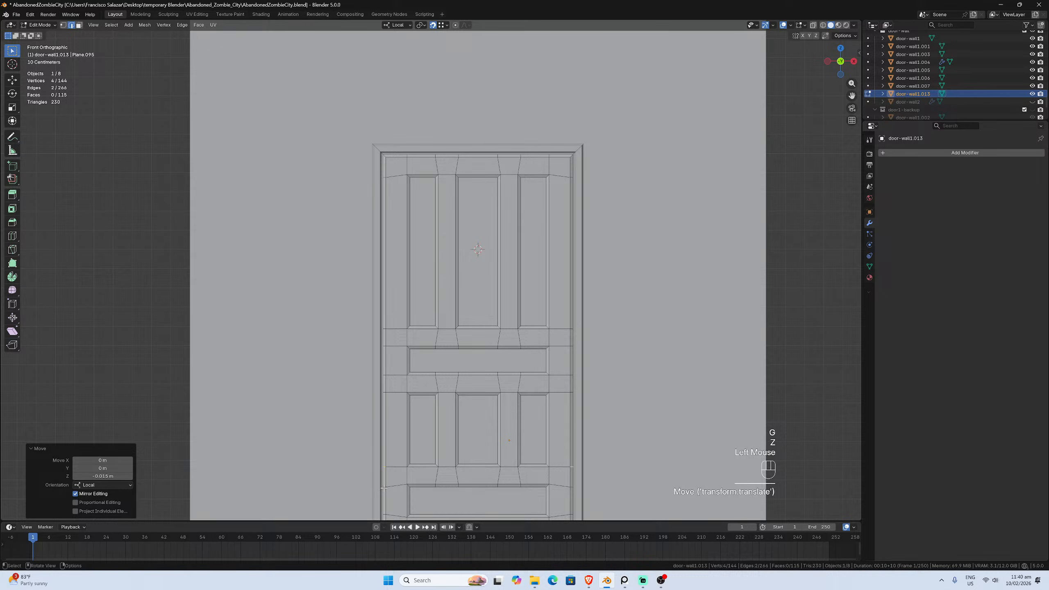
Move the outer edges at both ends of the lower side of the rail above the bottom horizontal panel 0.015 m along Z
click(502, 485)
shift+click(573, 491)
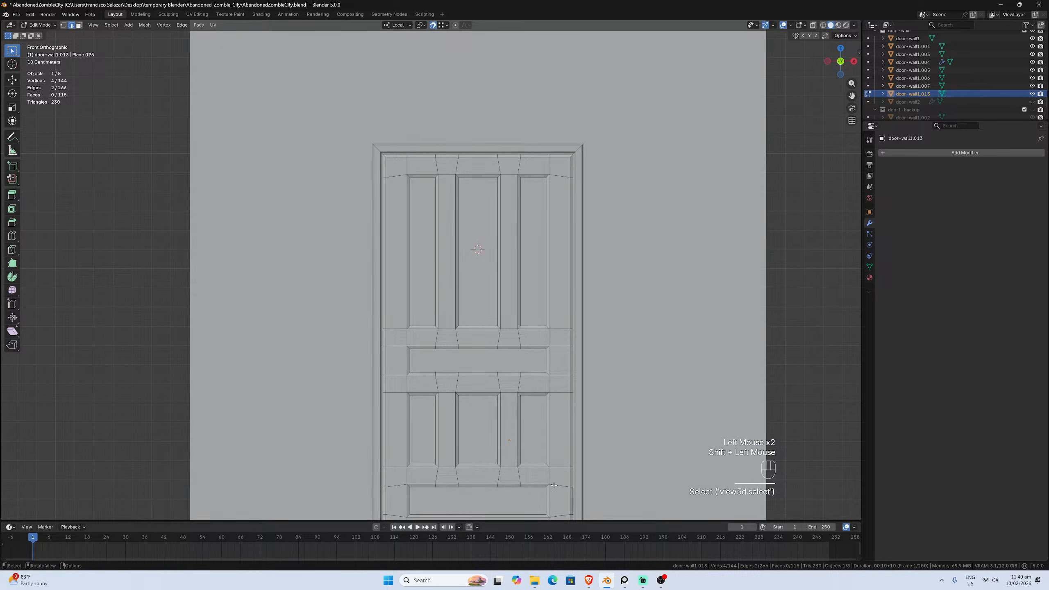
click(571, 487)
shift+click(398, 484)
key(g)
key(z)
click(399, 484)
Move the outer edges at both ends of the bottom rail's upper side -0.015 m along Z
scroll(398, 488, down, 1)
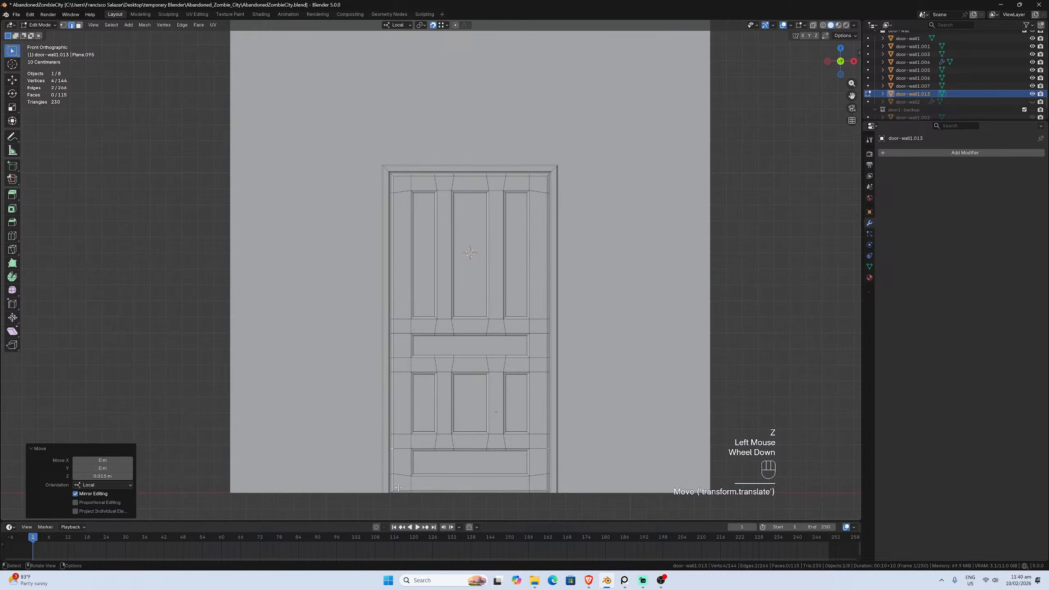
click(391, 475)
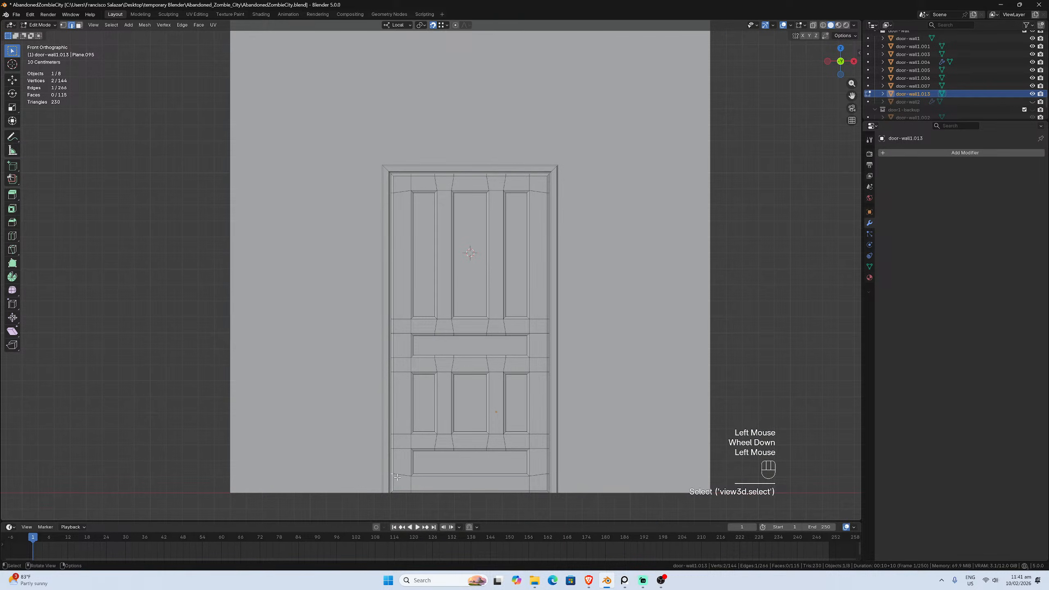
shift+click(548, 474)
shift+click(535, 476)
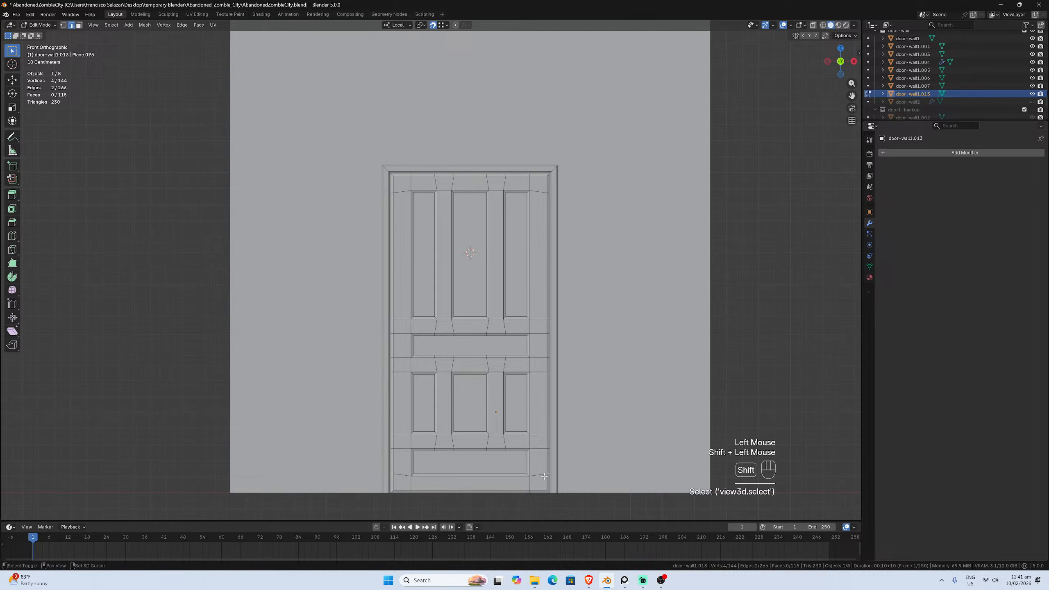
key(g)
key(z)
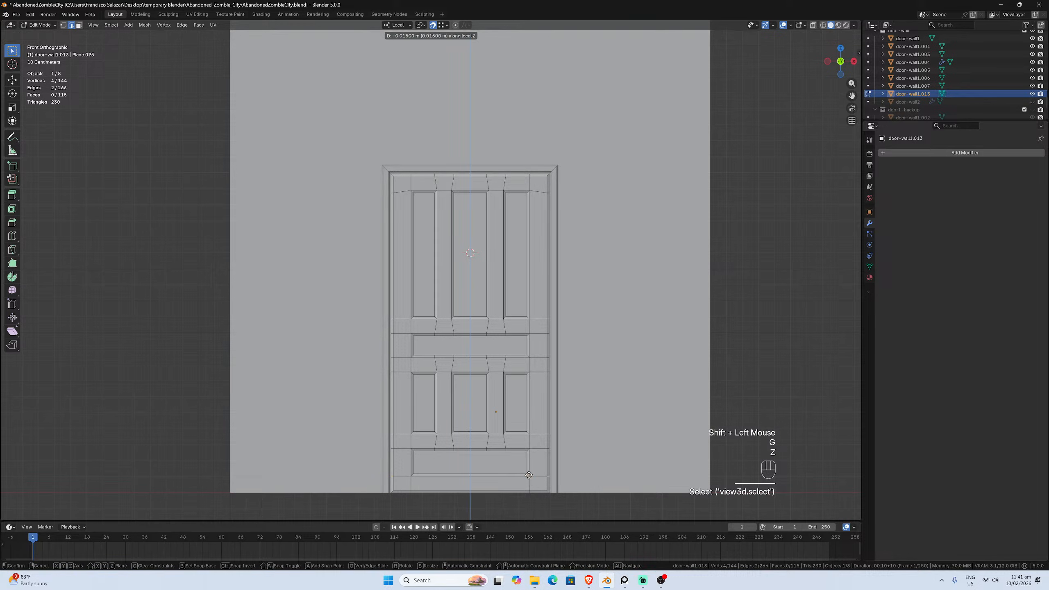
click(522, 474)
Examine the straightened rail edges on the lower half of the door from the front and at a slight angle
scroll(531, 385, up, 1)
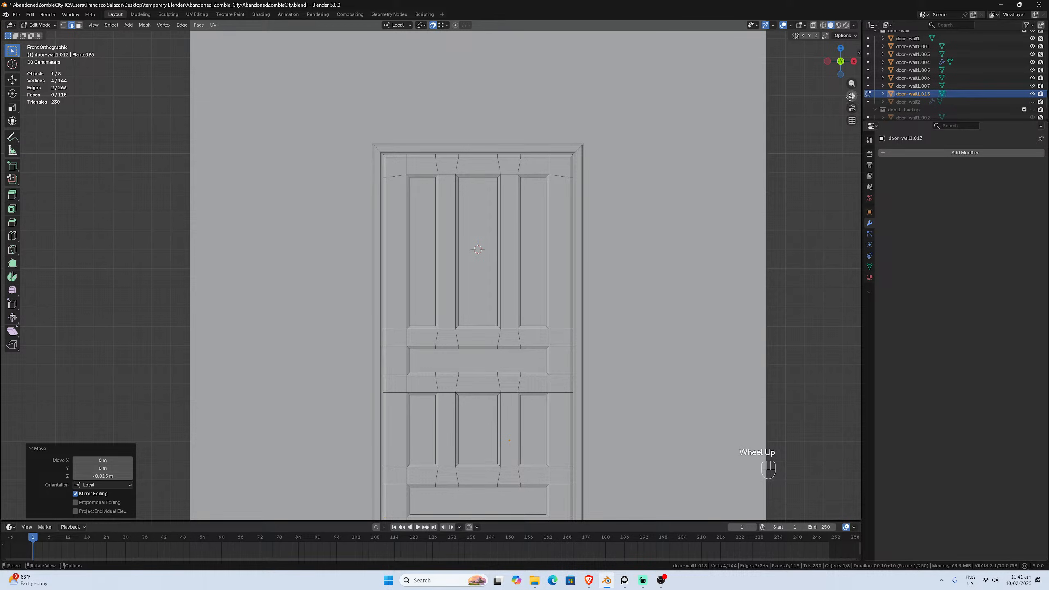
drag(852, 95, 841, 1)
scroll(690, 200, up, 2)
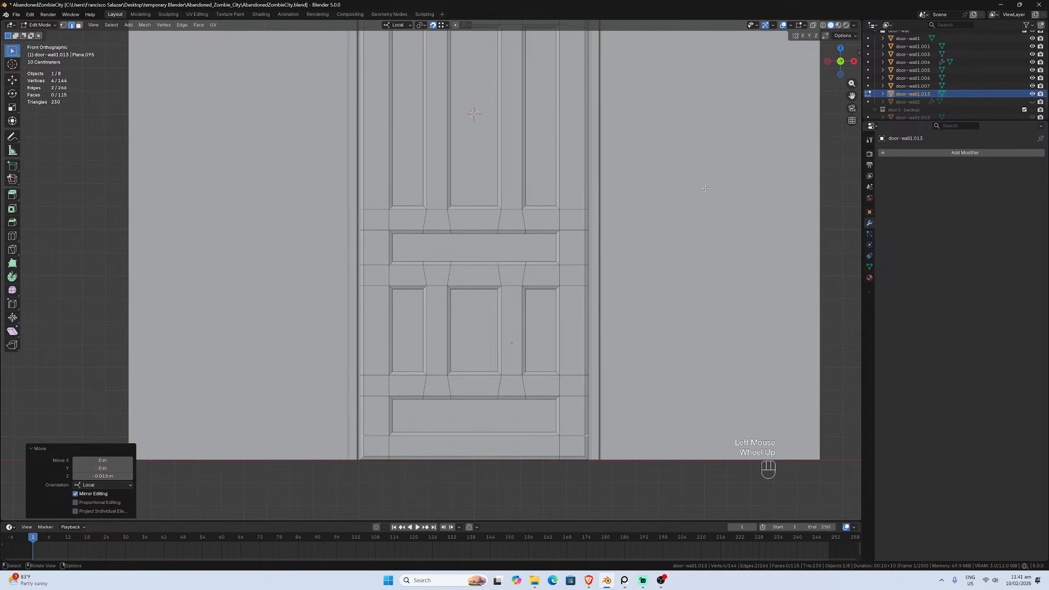
scroll(565, 273, down, 2)
scroll(560, 267, up, 2)
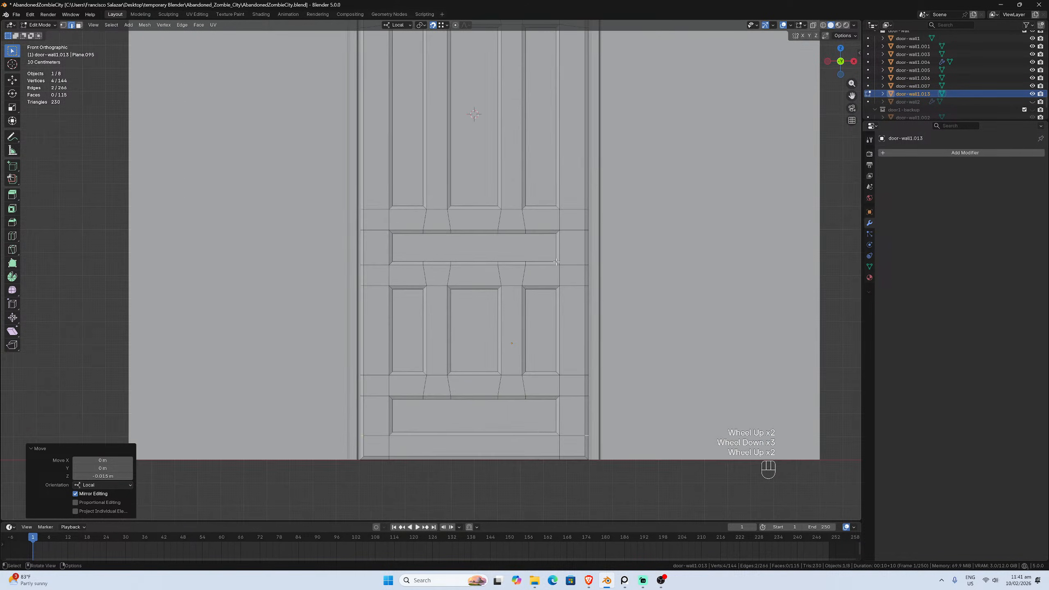
scroll(557, 261, down, 2)
mouse_move(532, 253)
middle_down()
mouse_move(559, 253)
mouse_move(536, 256)
middle_up()
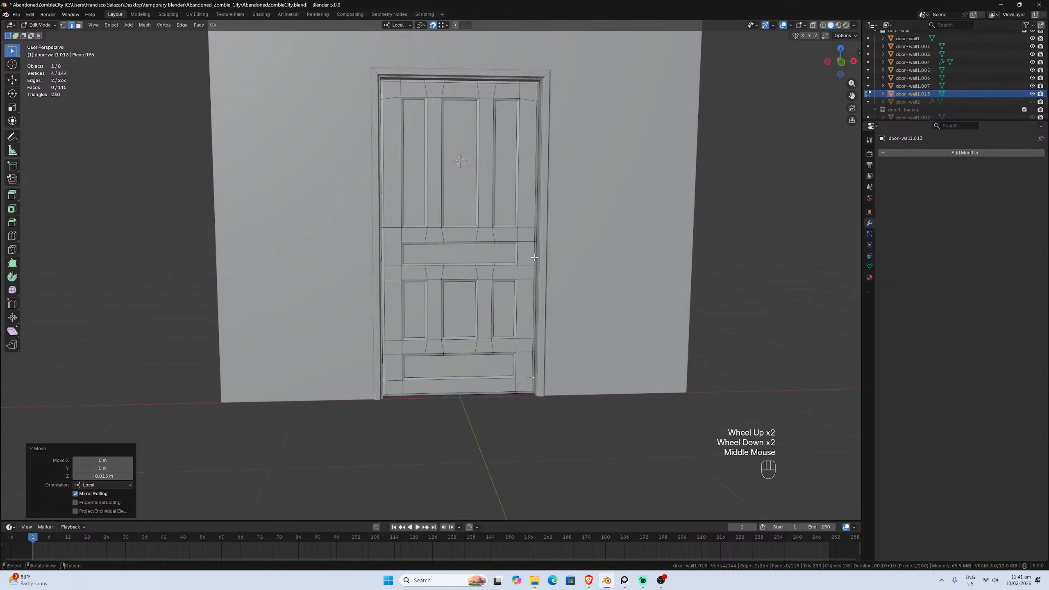
scroll(533, 258, up, 2)
click(531, 269)
key(KP_1)
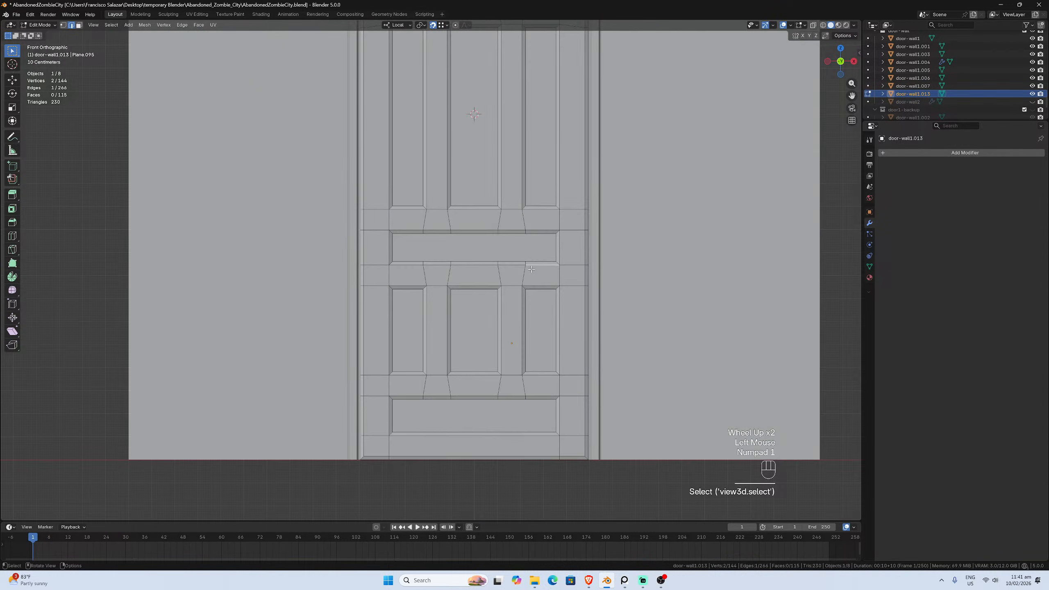
scroll(461, 272, down, 1)
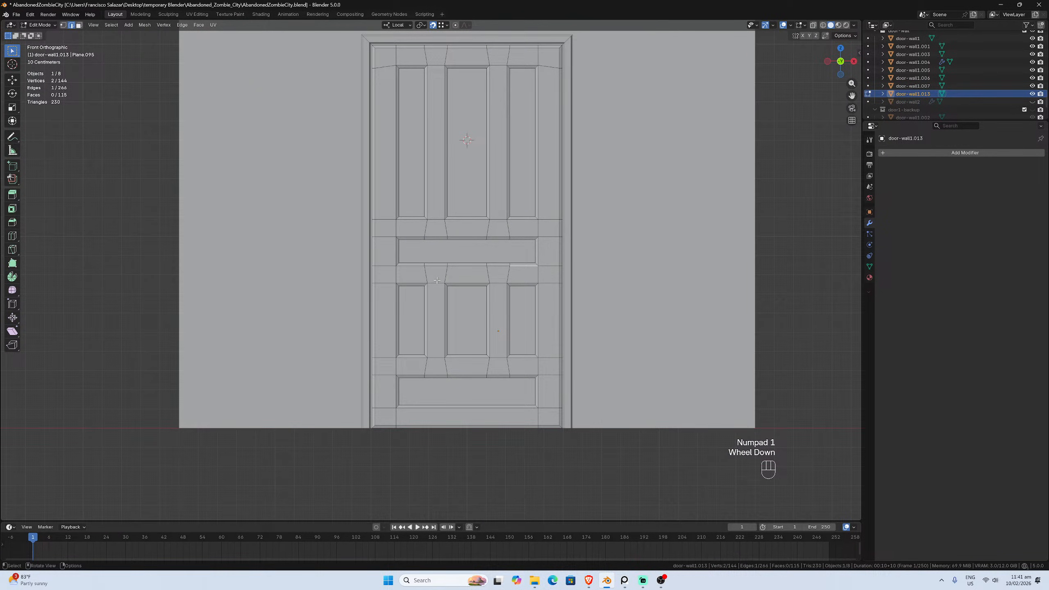
Switch to face selection, return to Object Mode and deselect the door to check it against the wall
click(79, 25)
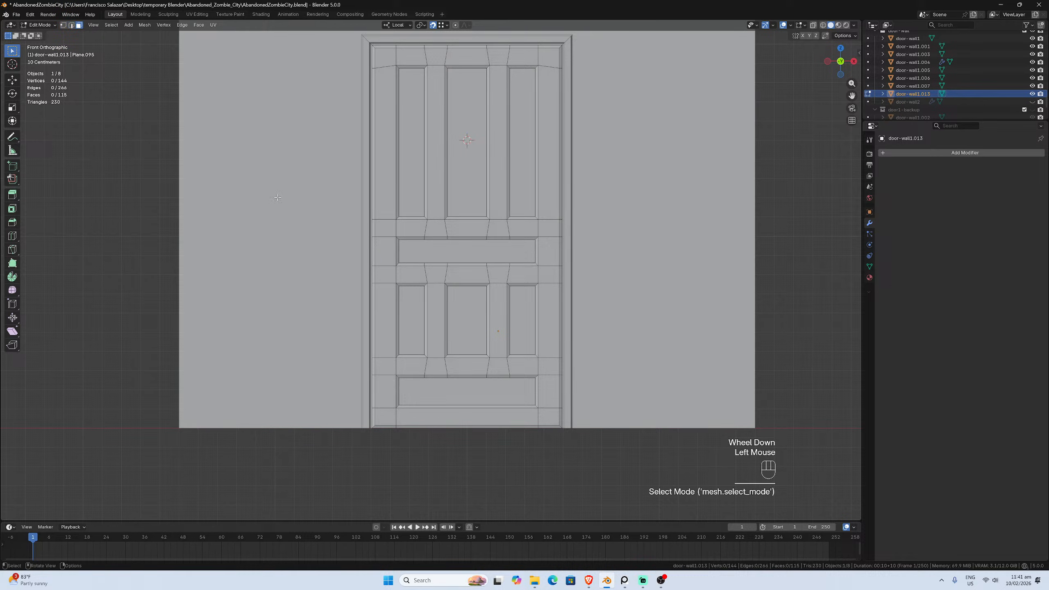
scroll(449, 274, down, 2)
scroll(449, 274, up, 3)
key(Tab)
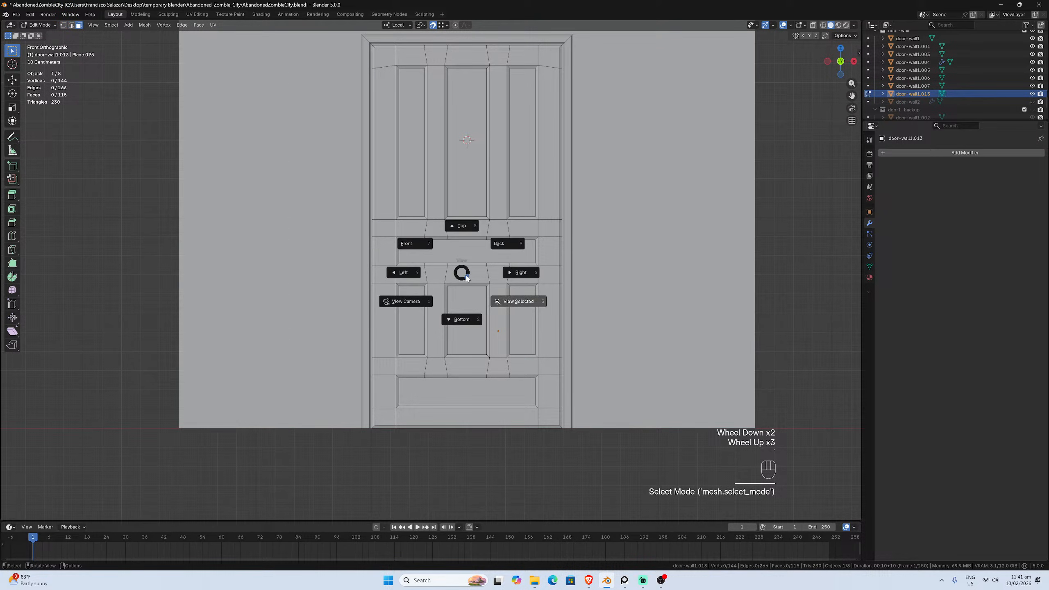
click(796, 284)
scroll(667, 261, down, 3)
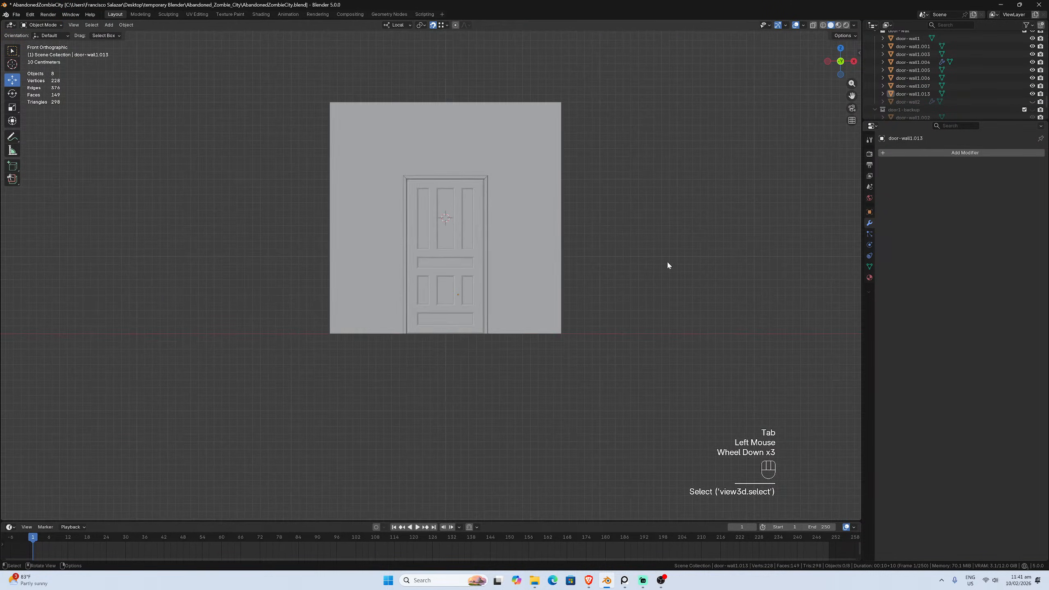
scroll(512, 281, up, 5)
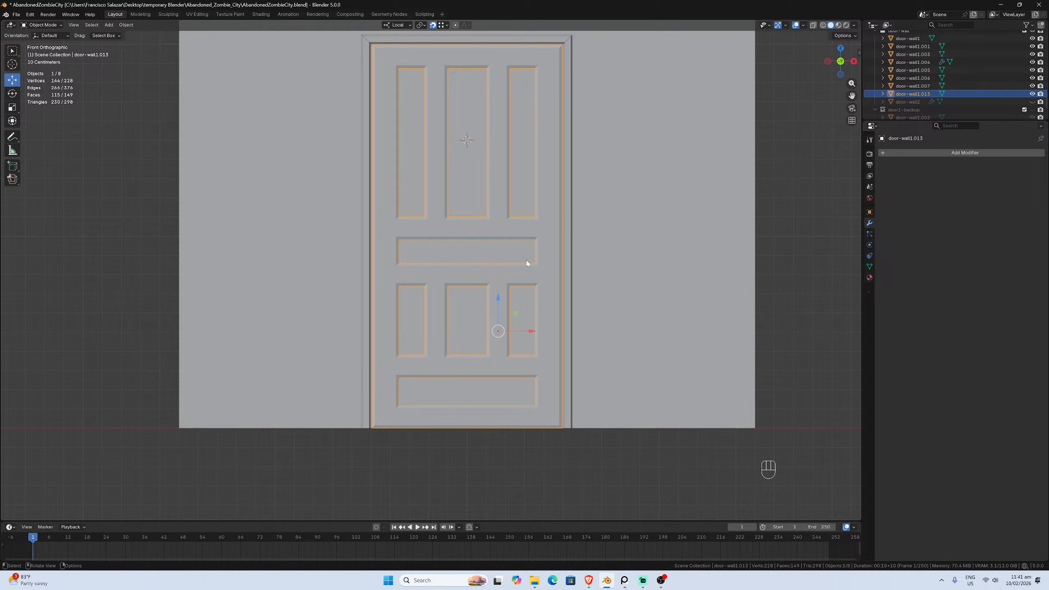
Select the door panel object and save the Blender file
click(443, 274)
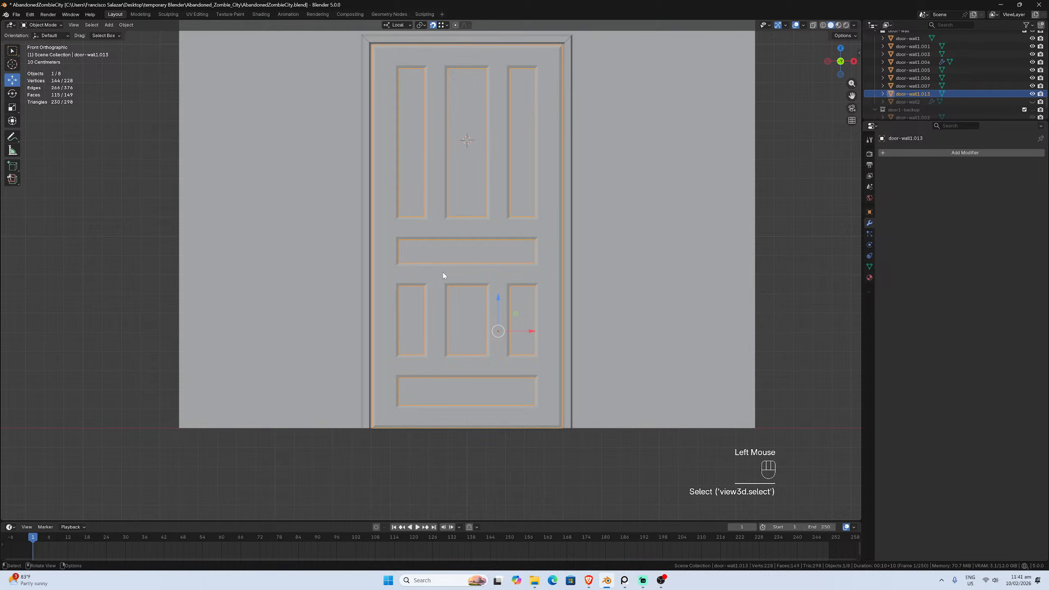
key(ctrl+s)
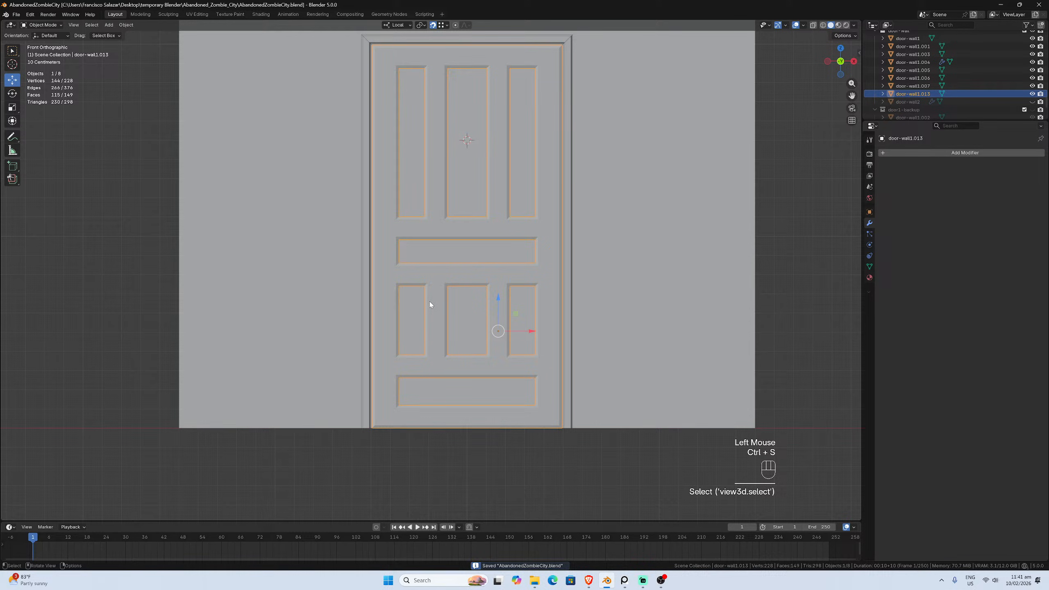
Try to separate the vertical stile to the left of the lower centre panel from the door mesh by selection
scroll(429, 301, up, 1)
key(Tab)
click(433, 334)
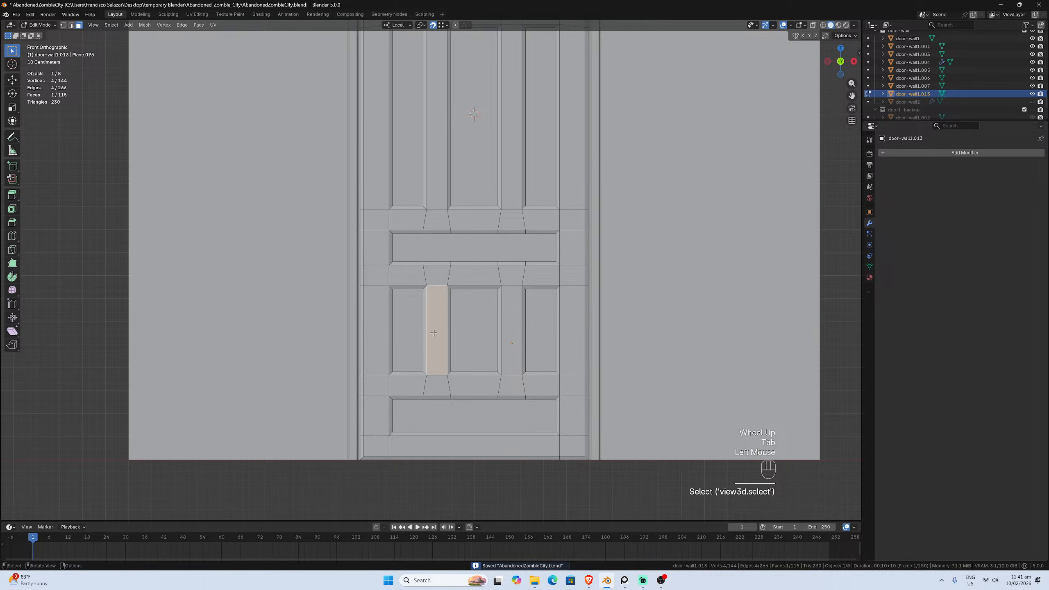
drag(424, 323, 459, 334)
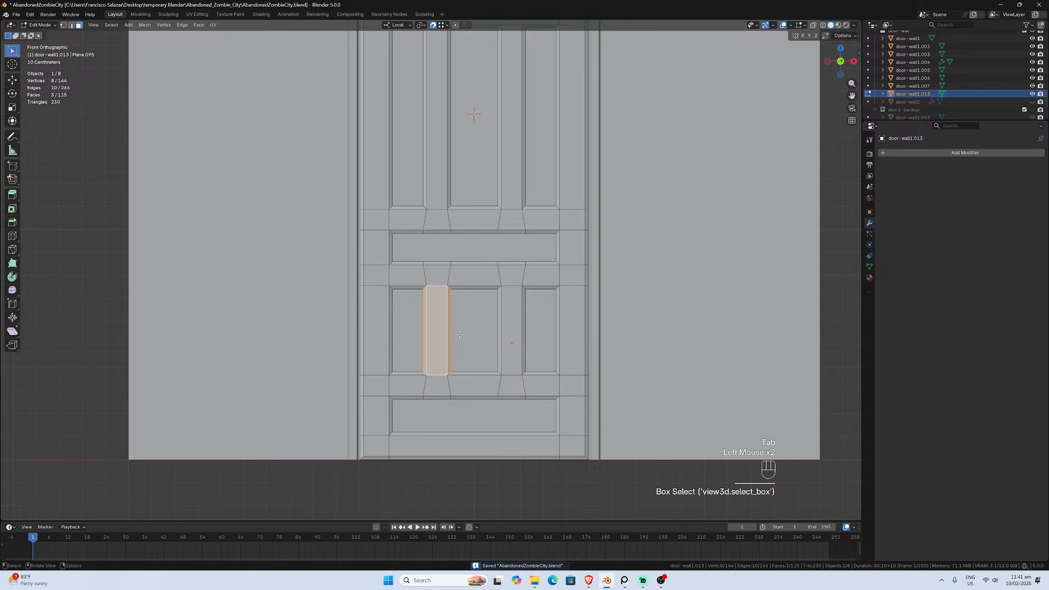
key(p)
click(459, 334)
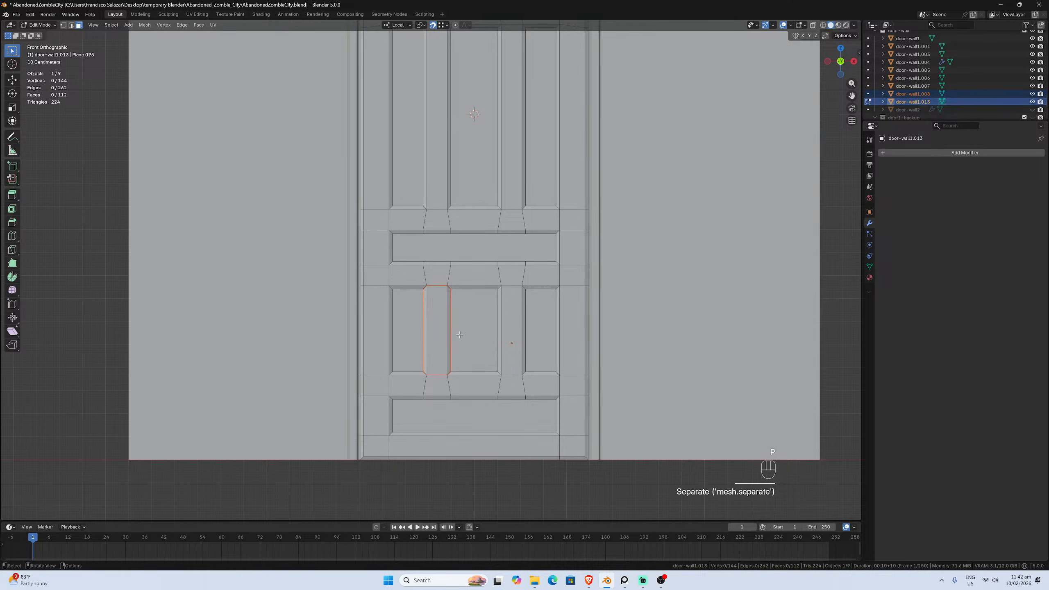
Try to separate the vertical stile to the right of the lower centre panel into its own object
key(Tab)
click(516, 330)
click(508, 339)
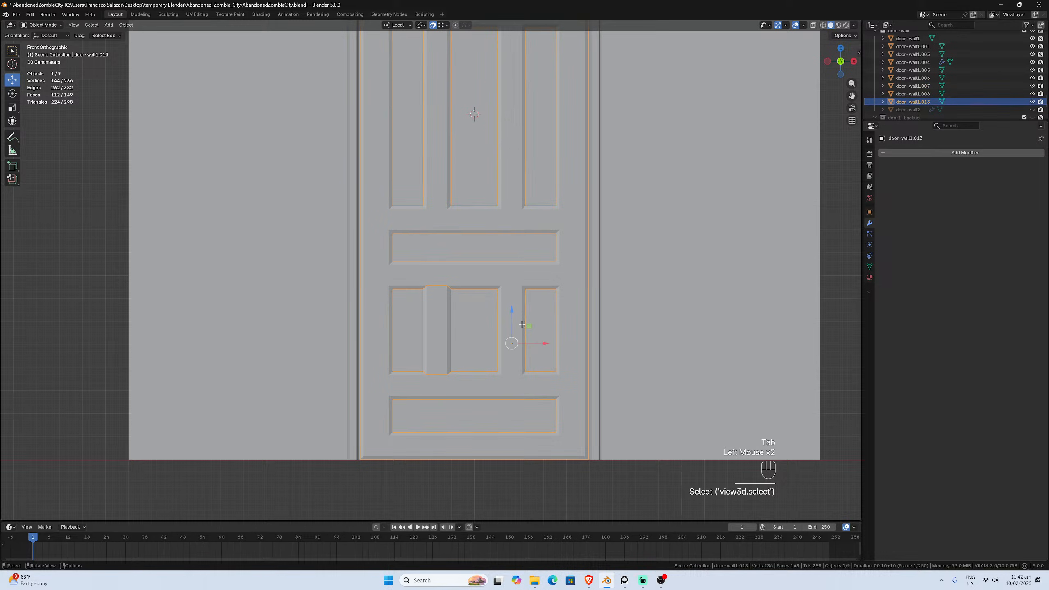
key(Tab)
drag(488, 307, 542, 342)
key(p)
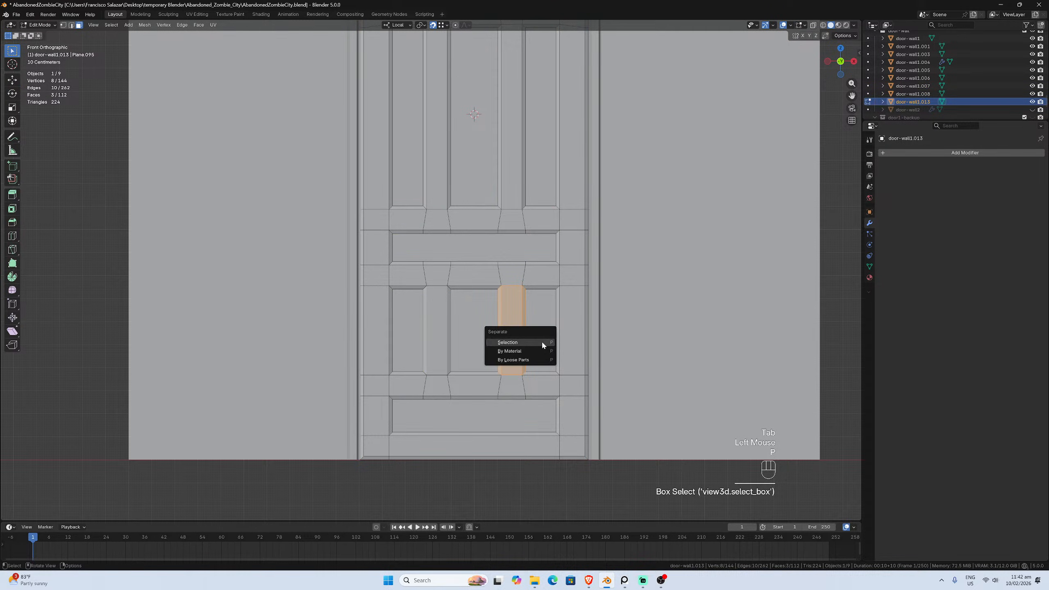
click(541, 340)
key(Tab)
click(511, 340)
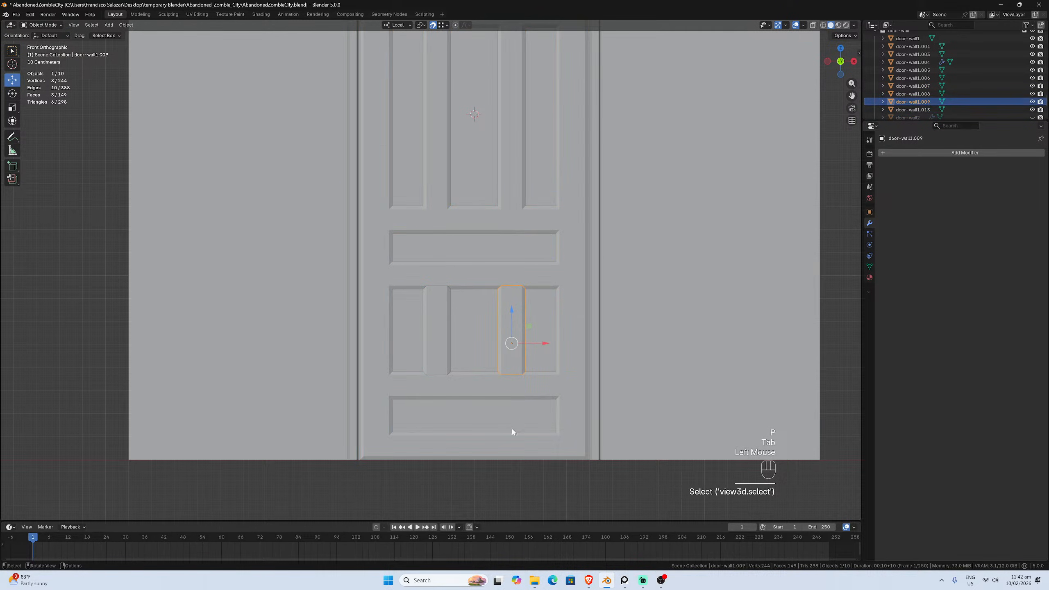
Select the two separated lower stiles in turn and examine how they sit against the door rails
click(484, 439)
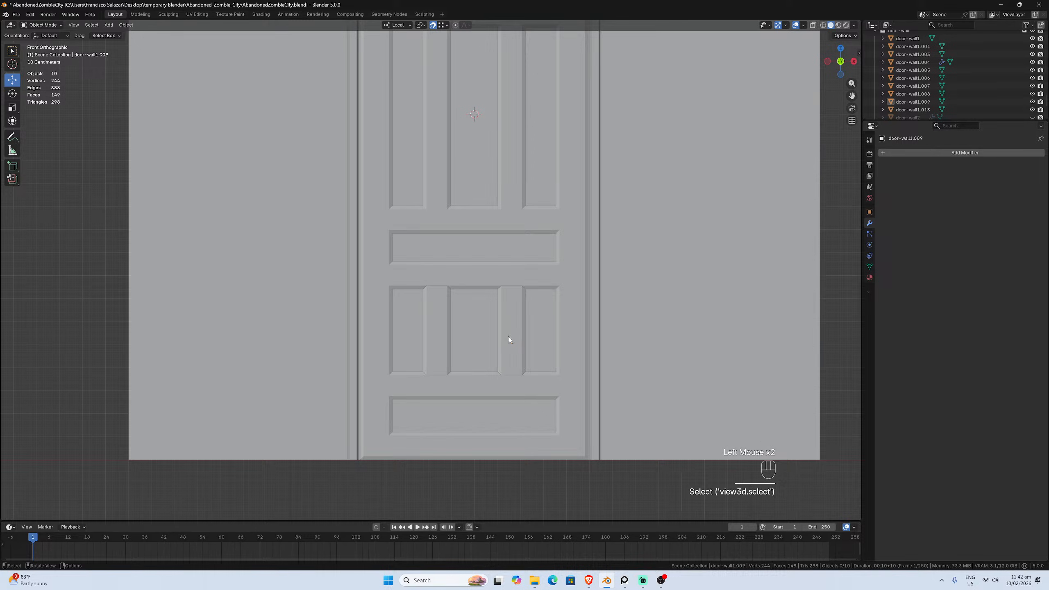
click(443, 304)
click(506, 295)
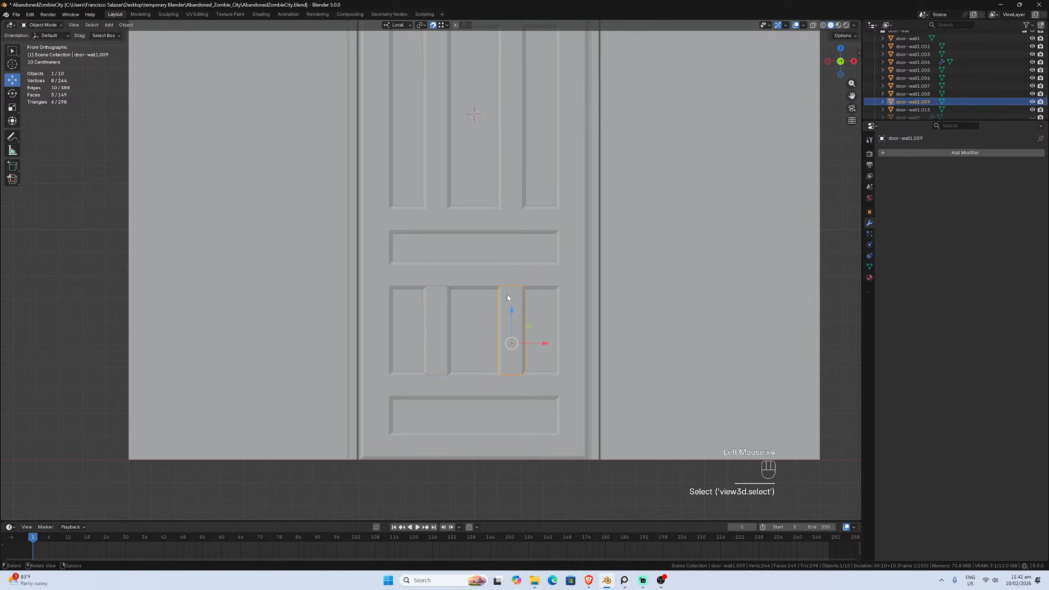
click(513, 275)
click(440, 318)
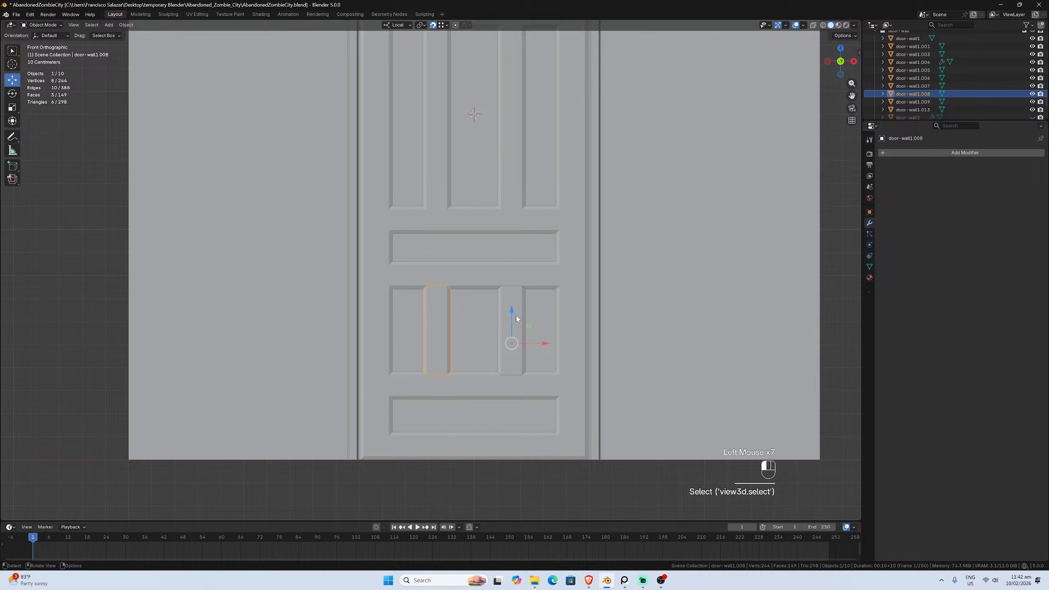
click(441, 324)
click(444, 330)
click(425, 339)
middle_drag(426, 361, 451, 367)
scroll(450, 367, up, 2)
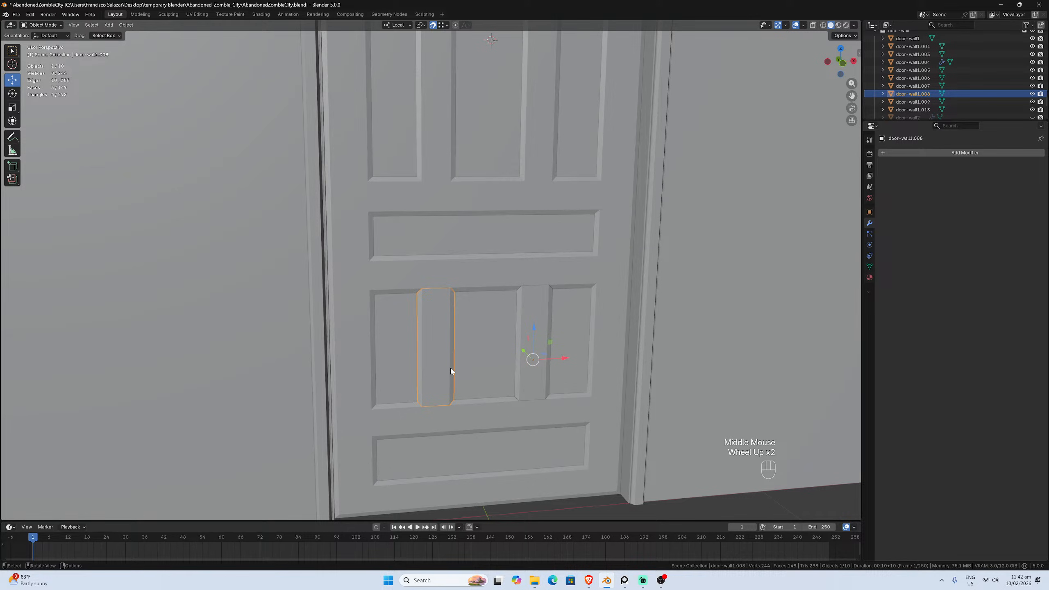
Undo the separation of both lower vertical stiles from the door mesh
key(ctrl+z)
key(ctrl+z)
key(ctrl+z)
key(ctrl+z)
key(ctrl+z)
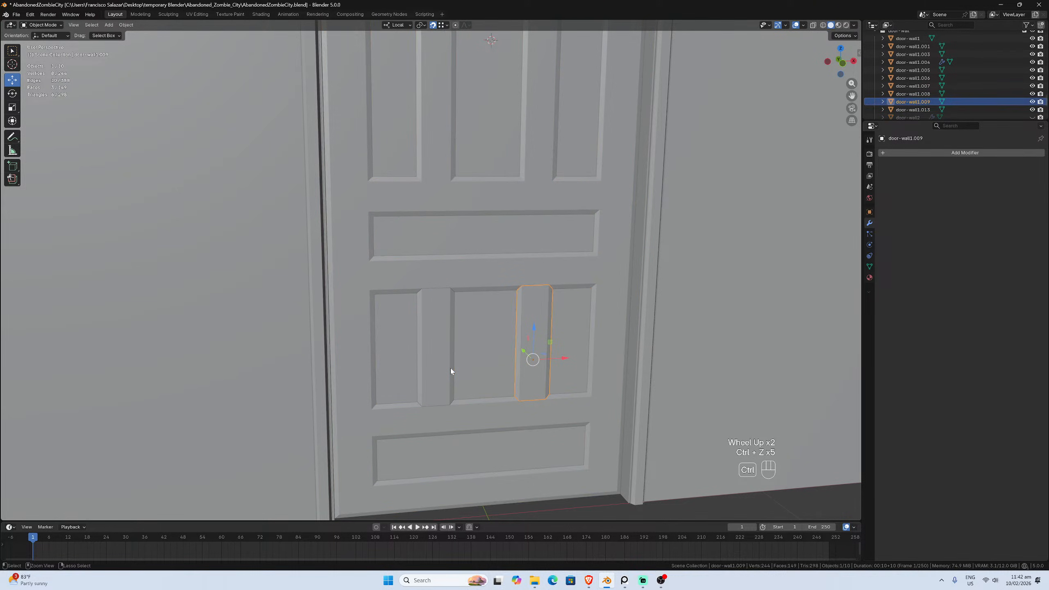
key(ctrl+z)
key(ctrl+z)
key(ctrl+z)
key(ctrl+z)
key(ctrl+z)
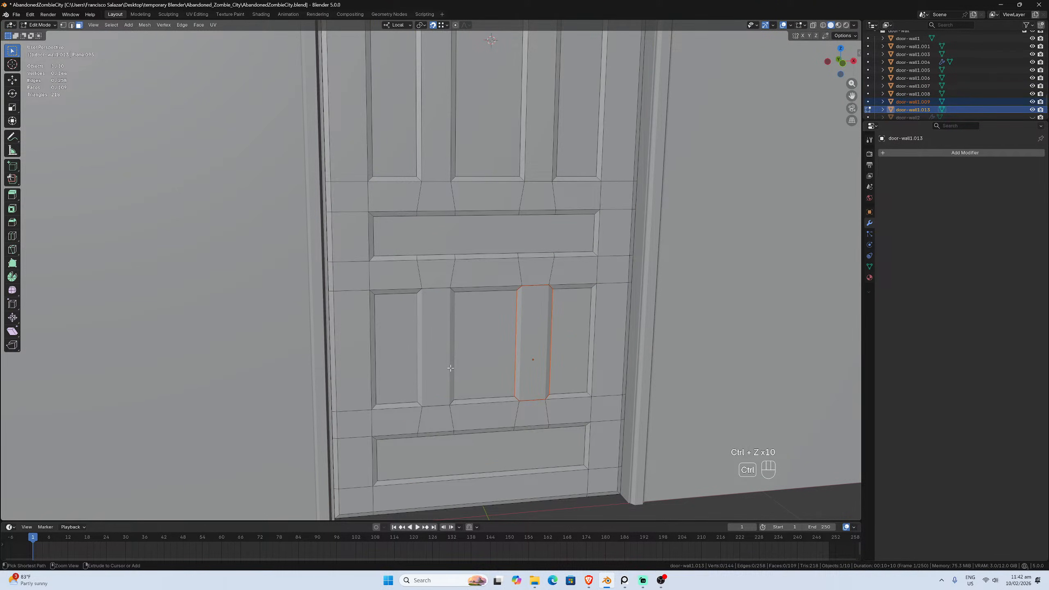
key(ctrl+z)
key(ctrl+z)
key(ctrl+z)
key(ctrl+z)
key(ctrl+z)
key(ctrl+z)
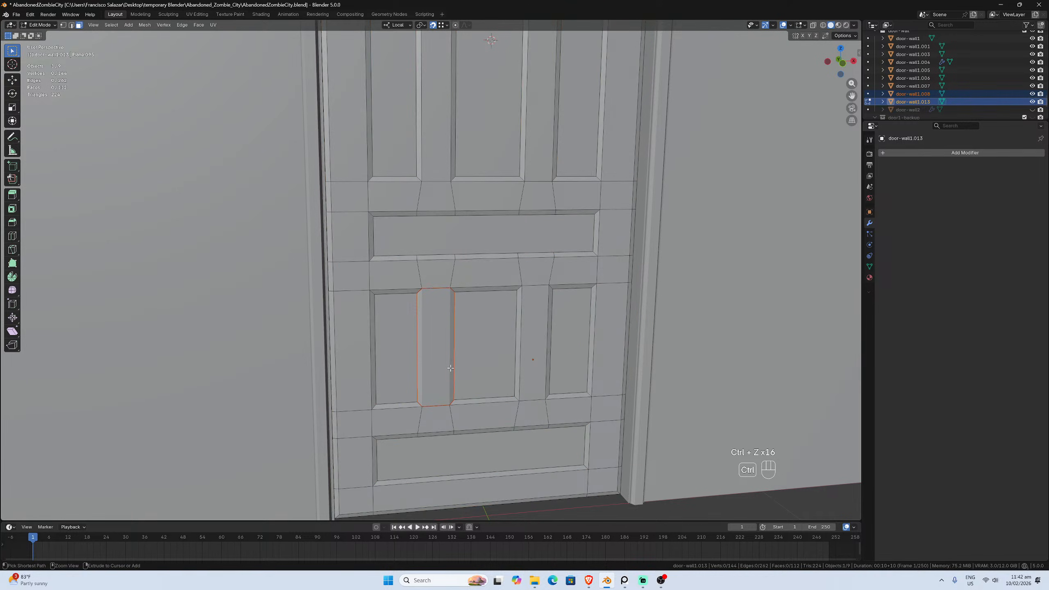
key(ctrl+z)
key(ctrl+z)
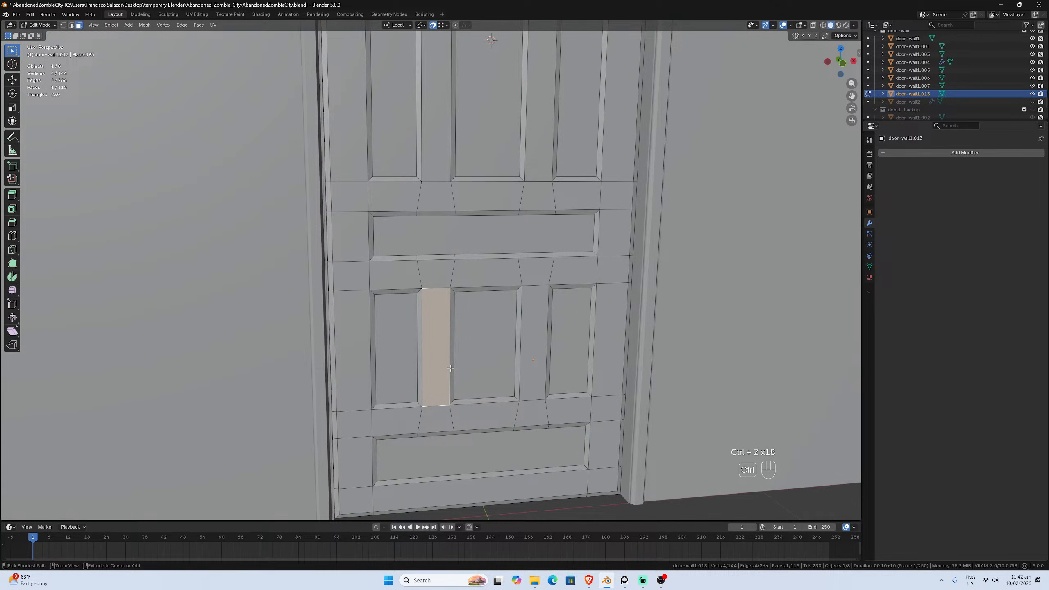
Isolate the door mesh in Local View and select all its geometry to examine the open back side
click(450, 368)
middle_drag(450, 368, 520, 363)
scroll(520, 363, up, 2)
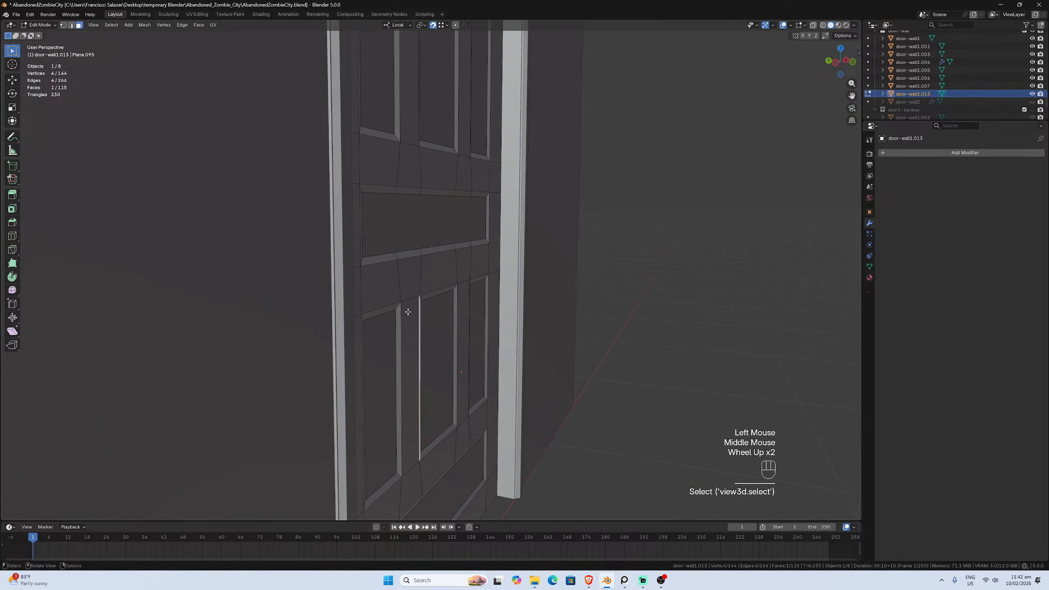
middle_drag(408, 312, 460, 338)
key(slash)
scroll(457, 338, up, 2)
click(456, 338)
key(a)
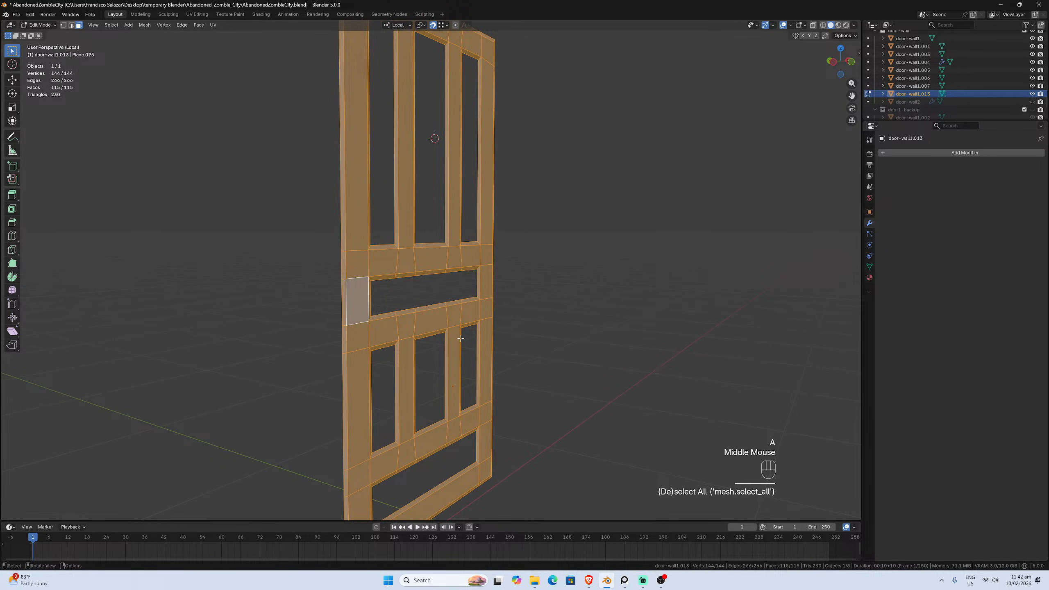
mouse_move(460, 338)
middle_down()
mouse_move(443, 337)
mouse_move(471, 329)
middle_up()
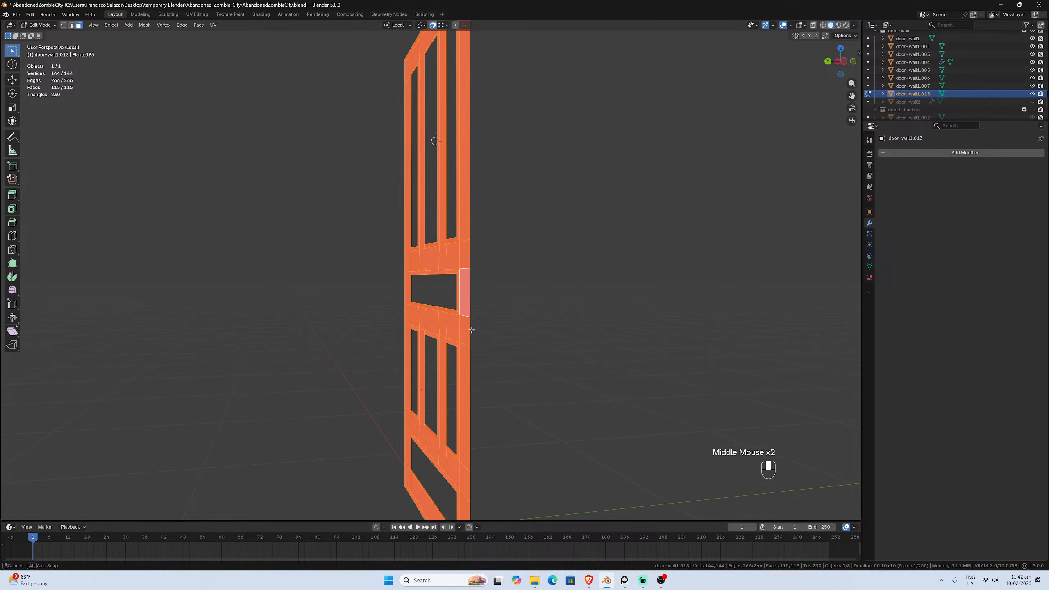
scroll(458, 329, up, 1)
In edge selection, select the back edge loops around the middle horizontal opening and the three tall upper openings
click(71, 25)
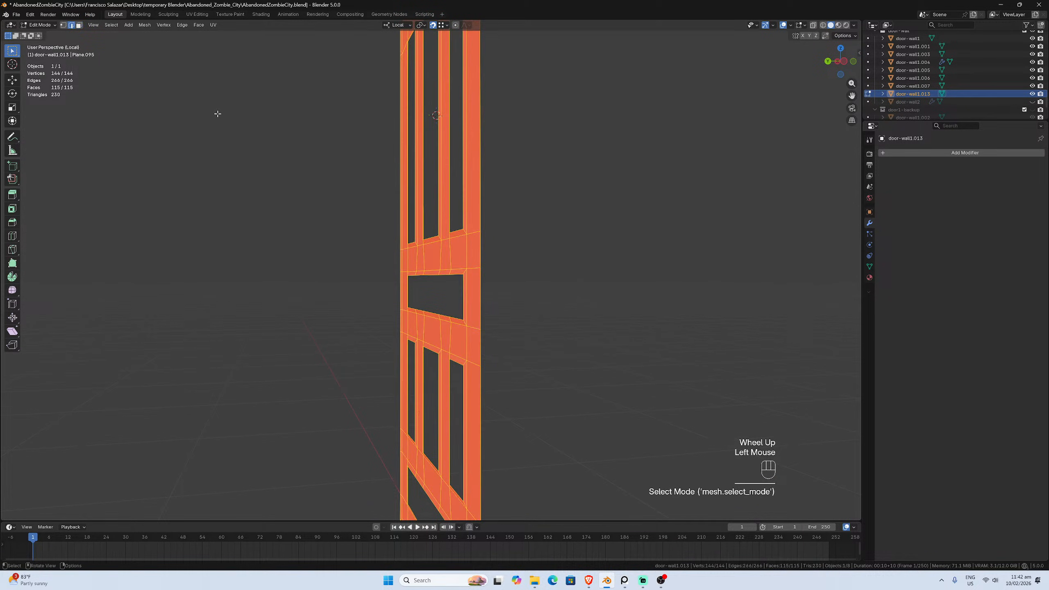
click(436, 314)
alt+click(437, 314)
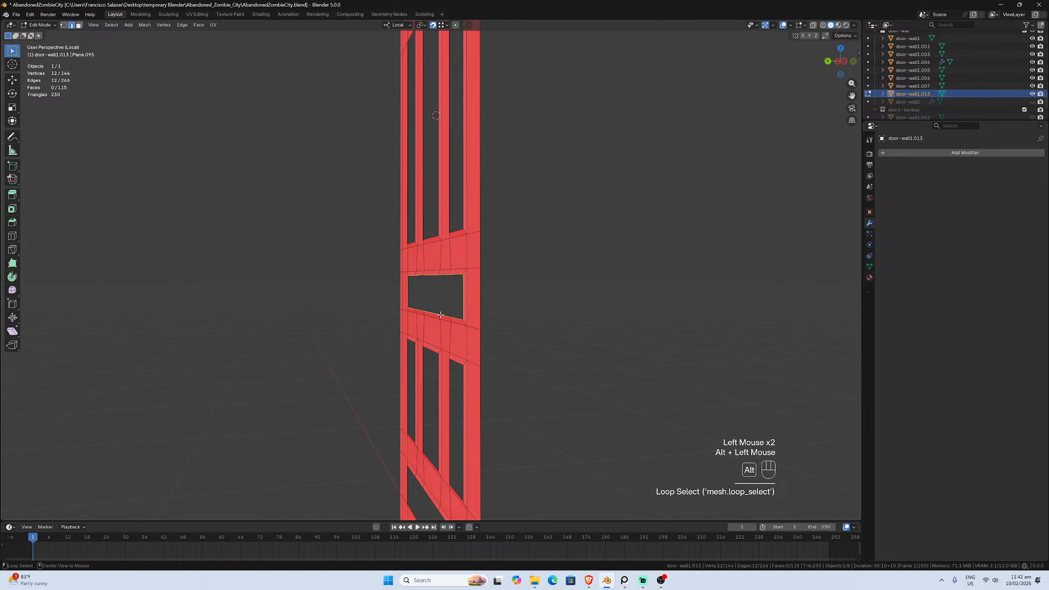
alt+shift+click(455, 234)
mouse_move(455, 234)
middle_down()
mouse_move(437, 234)
mouse_move(455, 234)
middle_up()
alt+shift+click(450, 235)
alt+shift+click(381, 234)
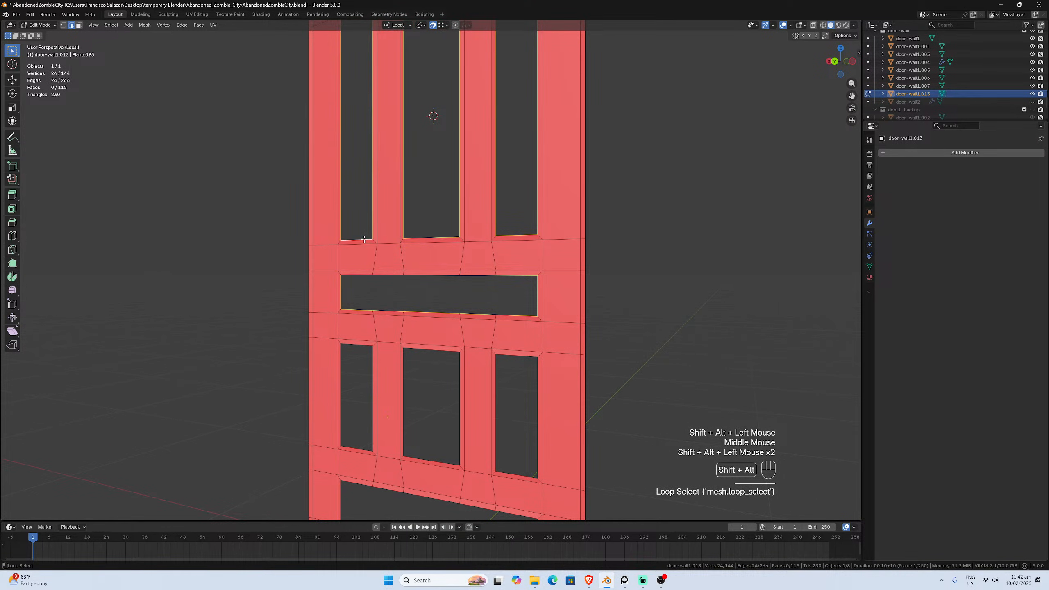
Add the edge loops of the three lower openings, the bottom horizontal opening and the door's outer border to the selection
scroll(378, 285, down, 1)
alt+shift+click(377, 334)
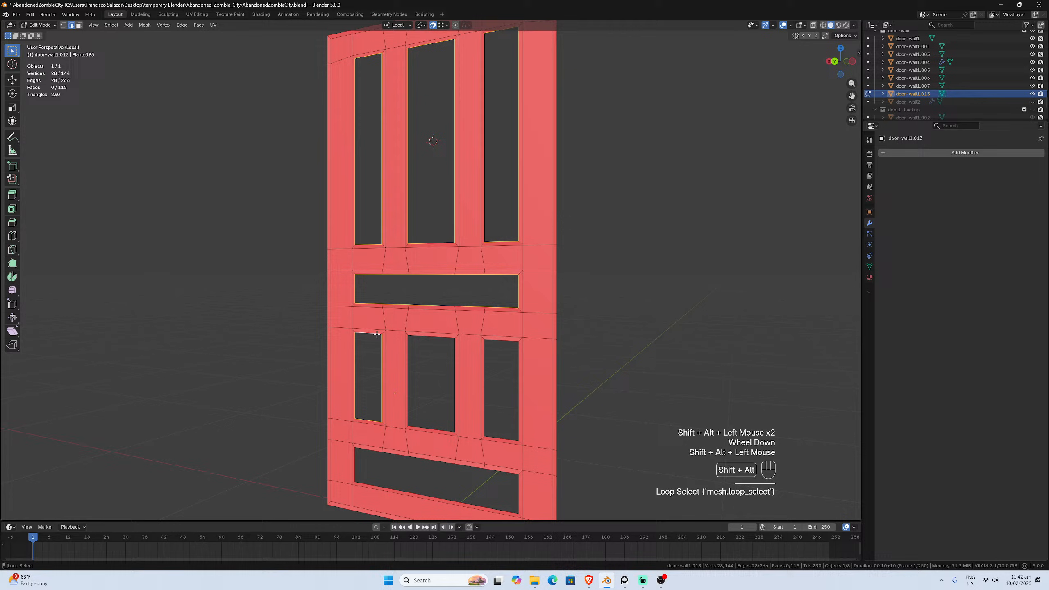
alt+shift+click(415, 336)
alt+shift+click(501, 438)
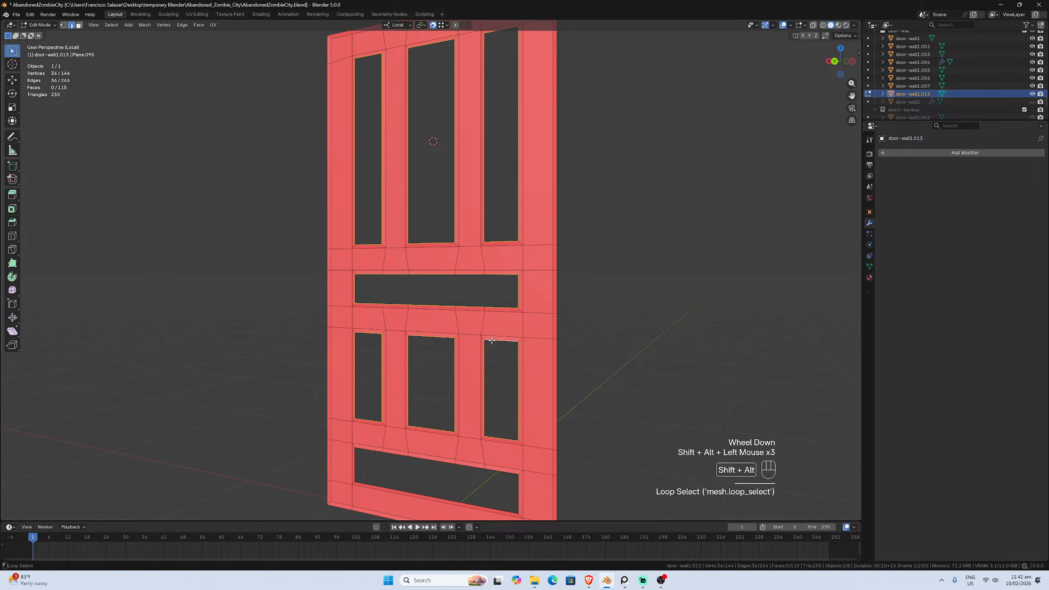
alt+shift+click(501, 473)
scroll(504, 479, down, 1)
alt+shift+click(481, 487)
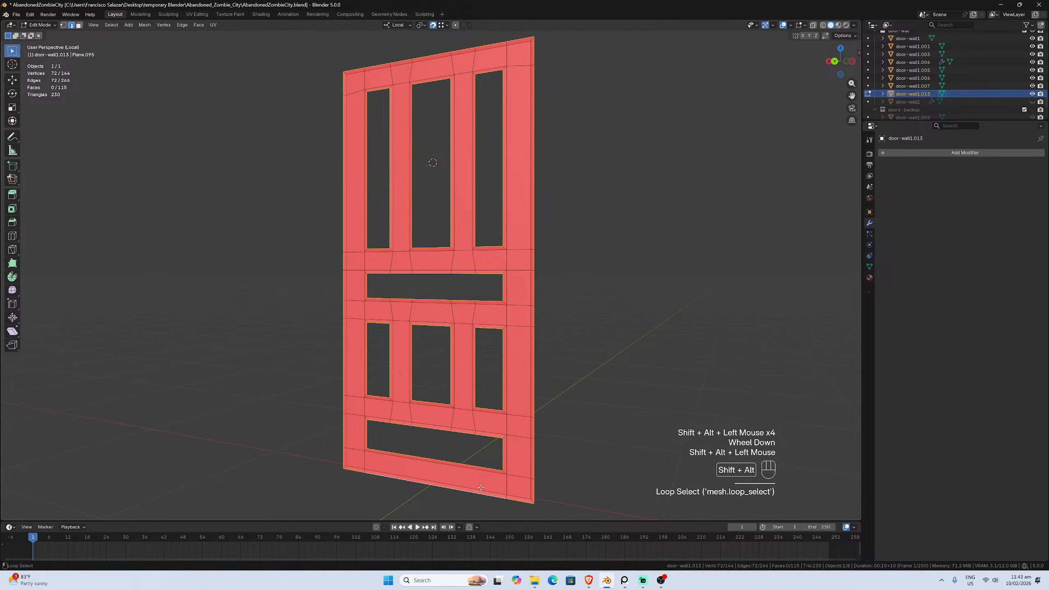
Leave Local View, change the snap target to faces, and extrude the selected edge loops along Y
middle_drag(479, 413, 461, 282)
scroll(476, 246, up, 1)
key(slash)
scroll(459, 325, up, 5)
scroll(534, 306, down, 3)
scroll(499, 326, up, 4)
scroll(524, 333, down, 4)
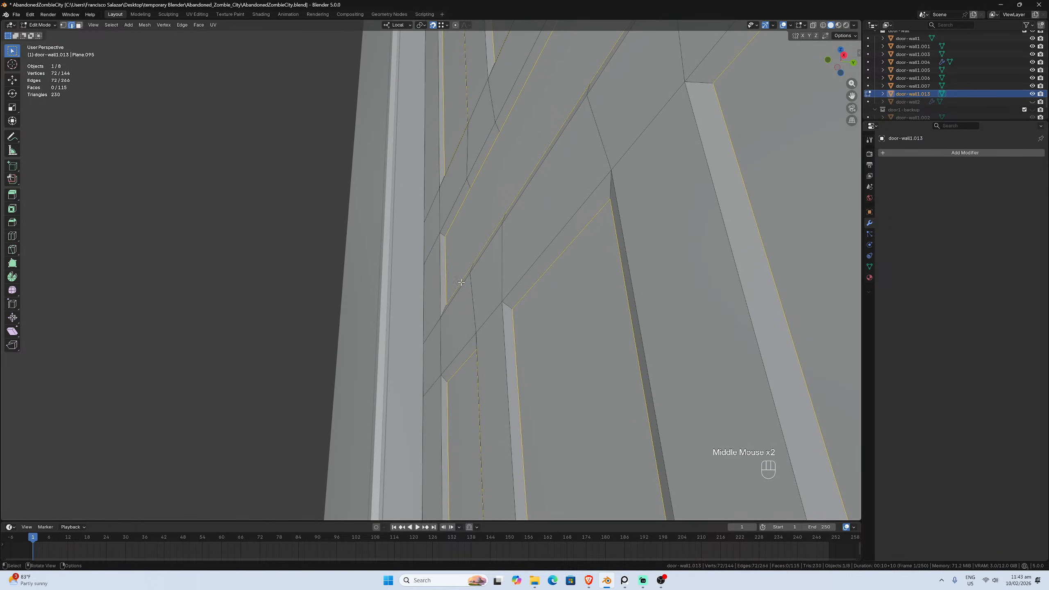
scroll(461, 283, down, 1)
click(445, 25)
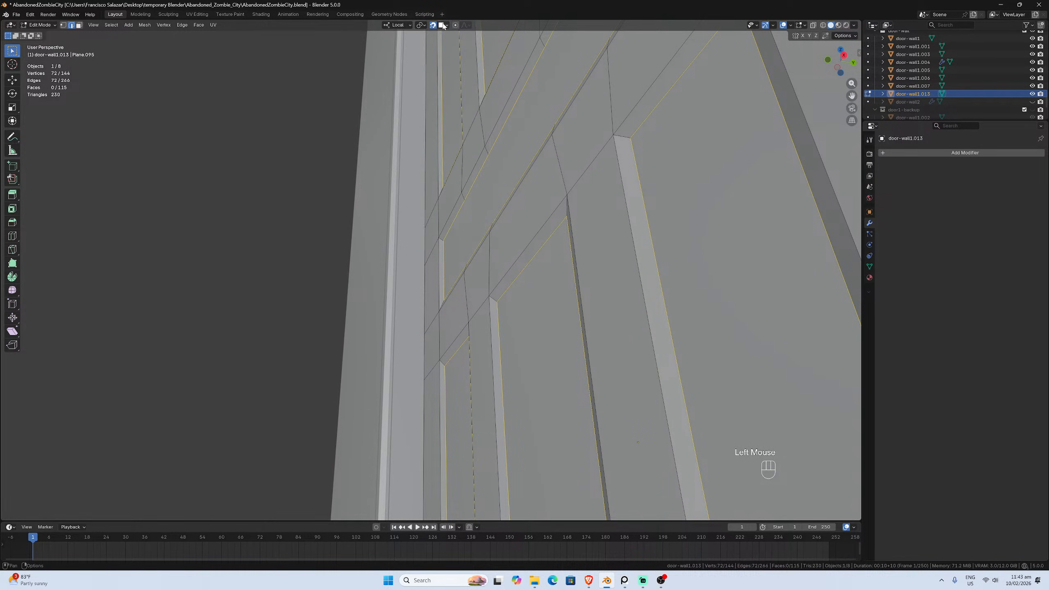
scroll(497, 309, down, 1)
scroll(497, 310, down, 1)
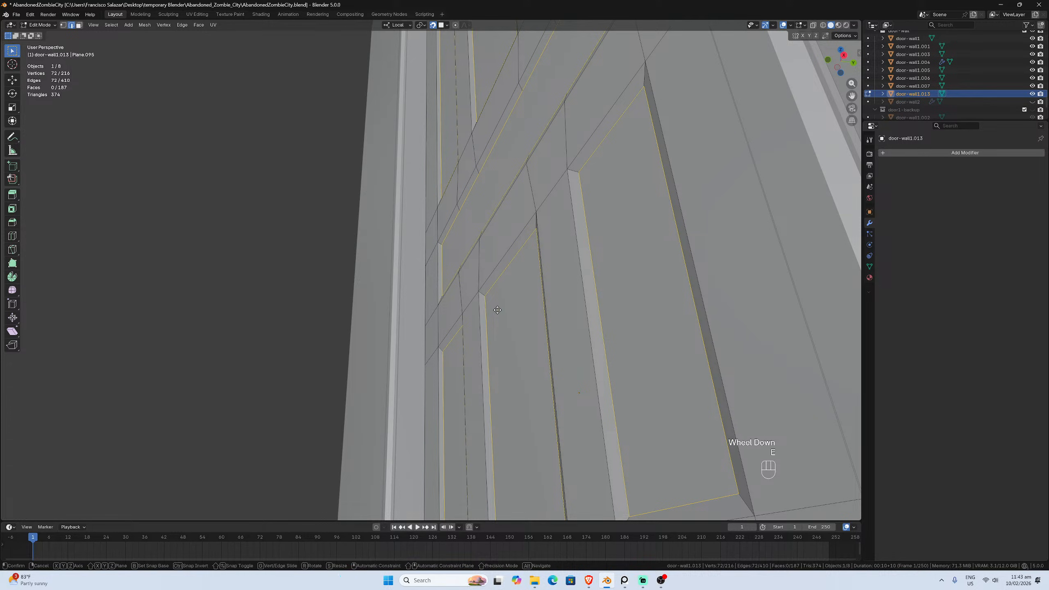
key(e)
key(y)
click(497, 305)
Return to Object Mode and examine the extruded door at an angle, both isolated and within the wall
middle_drag(497, 305, 503, 315)
key(Tab)
scroll(479, 296, down, 2)
click(467, 267)
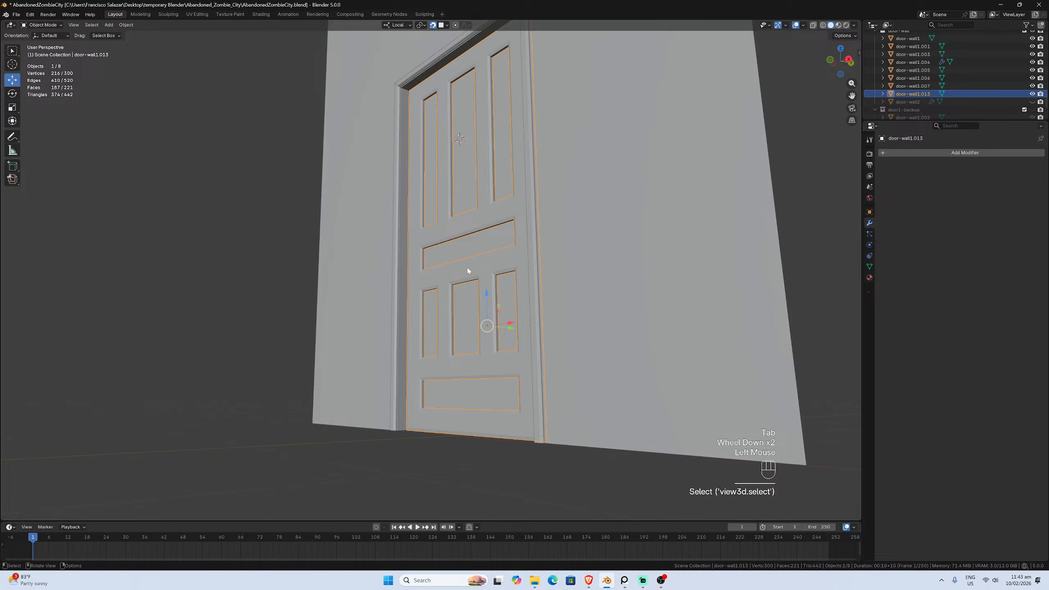
mouse_move(467, 267)
middle_down()
mouse_move(533, 286)
mouse_move(386, 284)
mouse_move(470, 281)
middle_up()
key(slash)
key(slash)
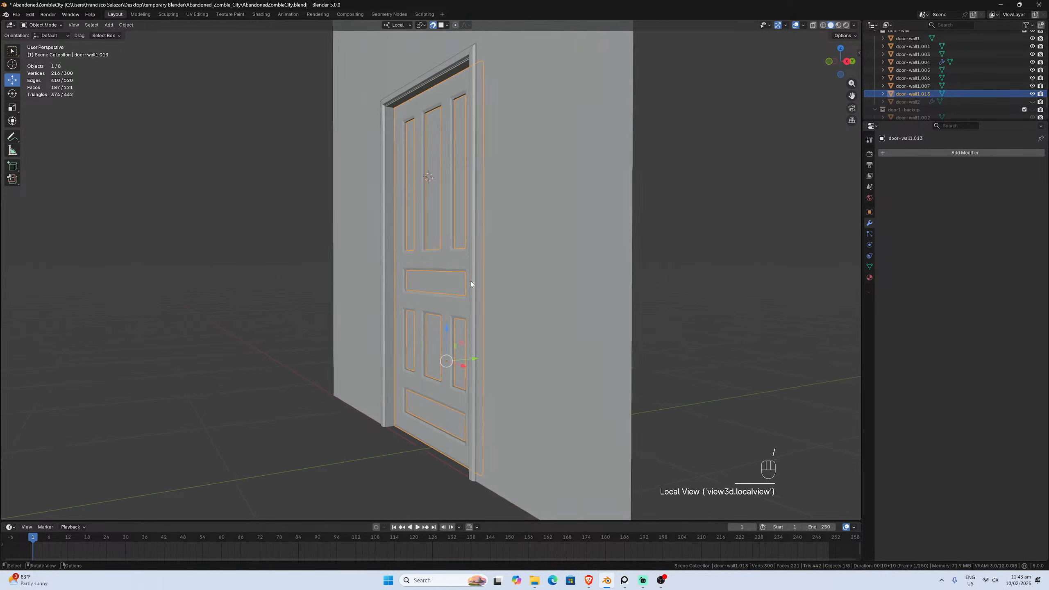
Check the door in front view and save the Blender file
key(KP_1)
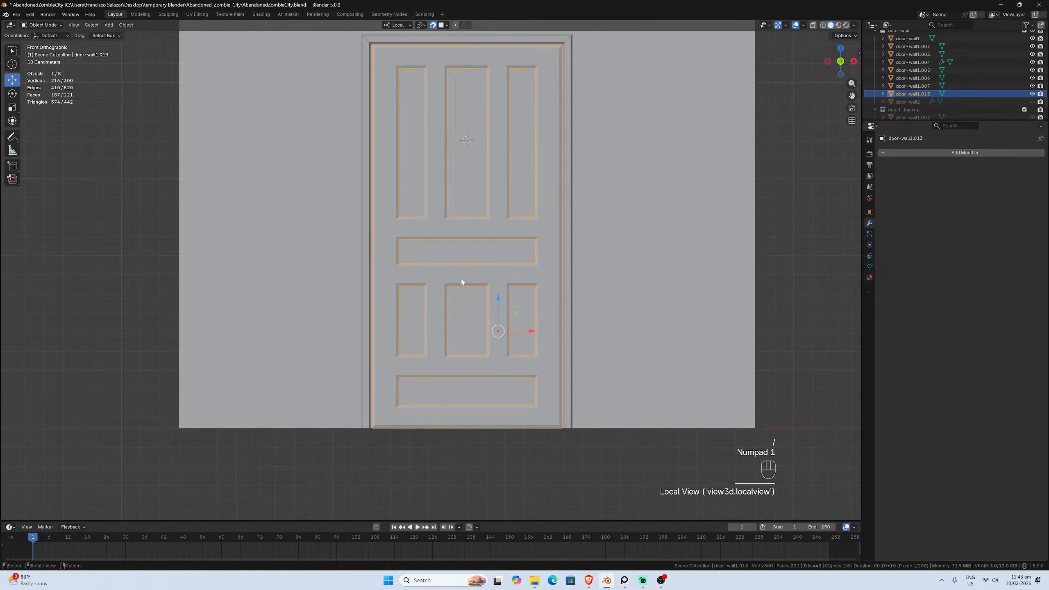
scroll(470, 280, up, 1)
click(523, 275)
scroll(523, 276, up, 1)
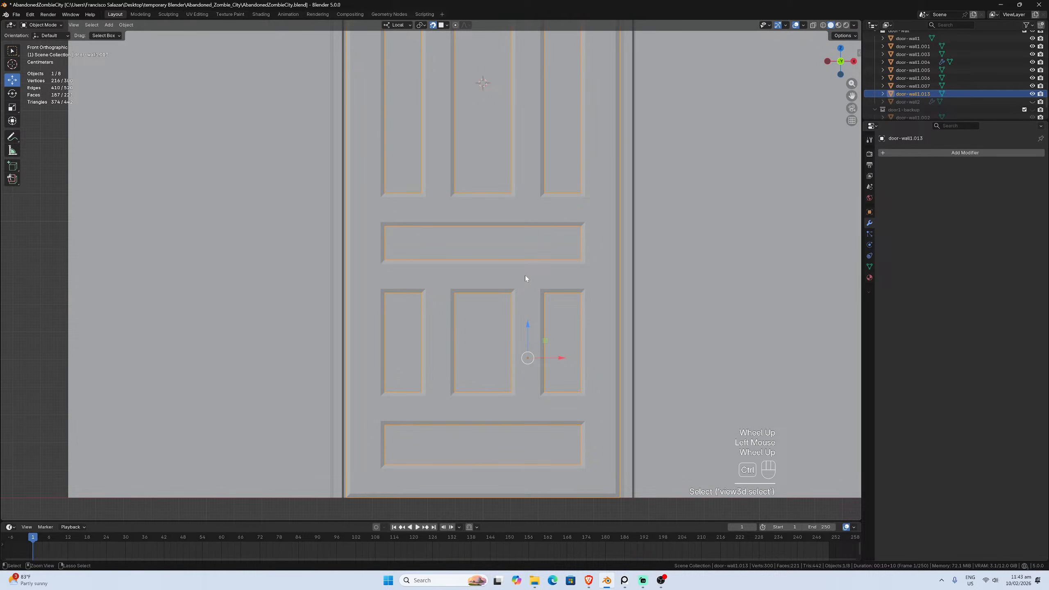
key(ctrl+s)
scroll(521, 277, down, 1)
click(519, 278)
scroll(536, 285, up, 1)
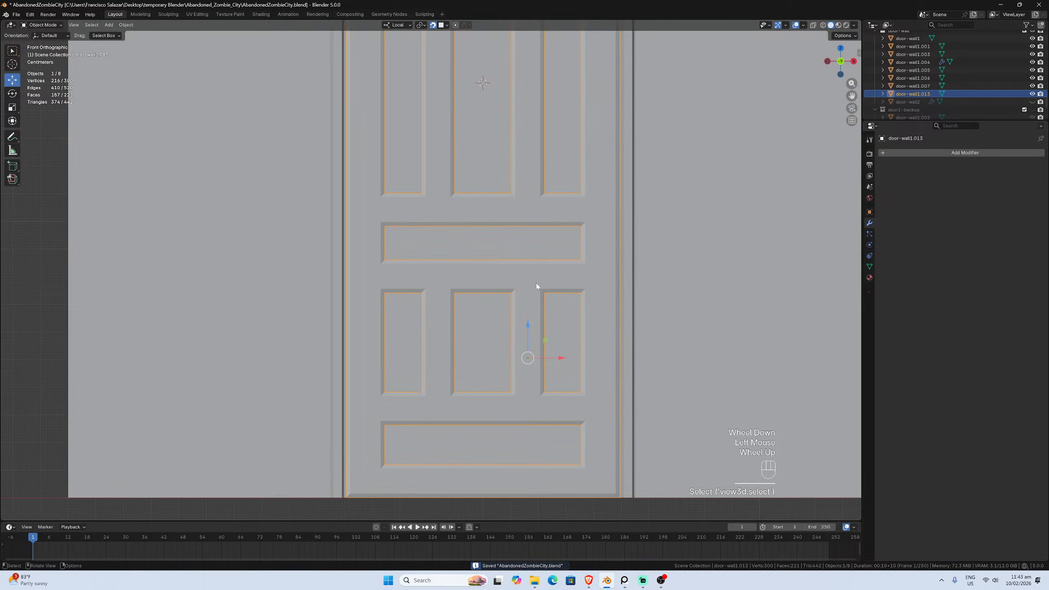
Turn off the Face Orientation overlay and save the Blender file
click(803, 26)
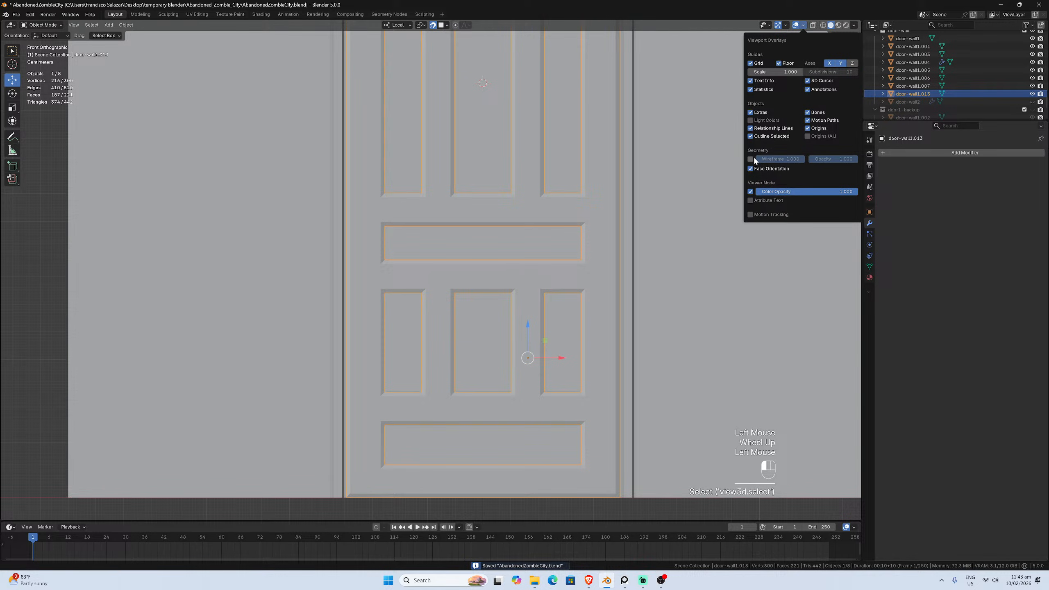
click(750, 168)
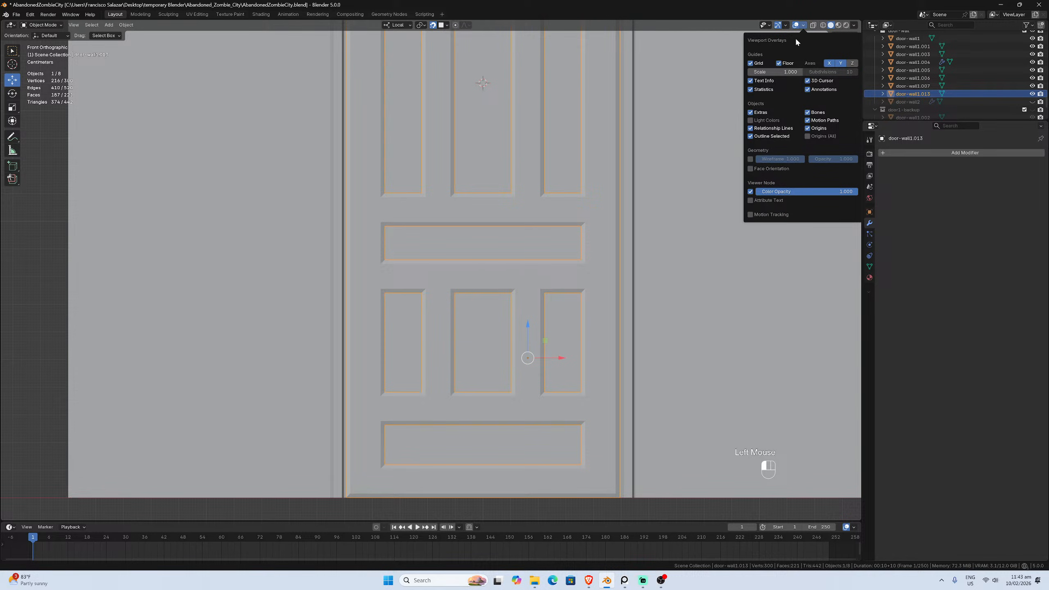
key(ctrl+s)
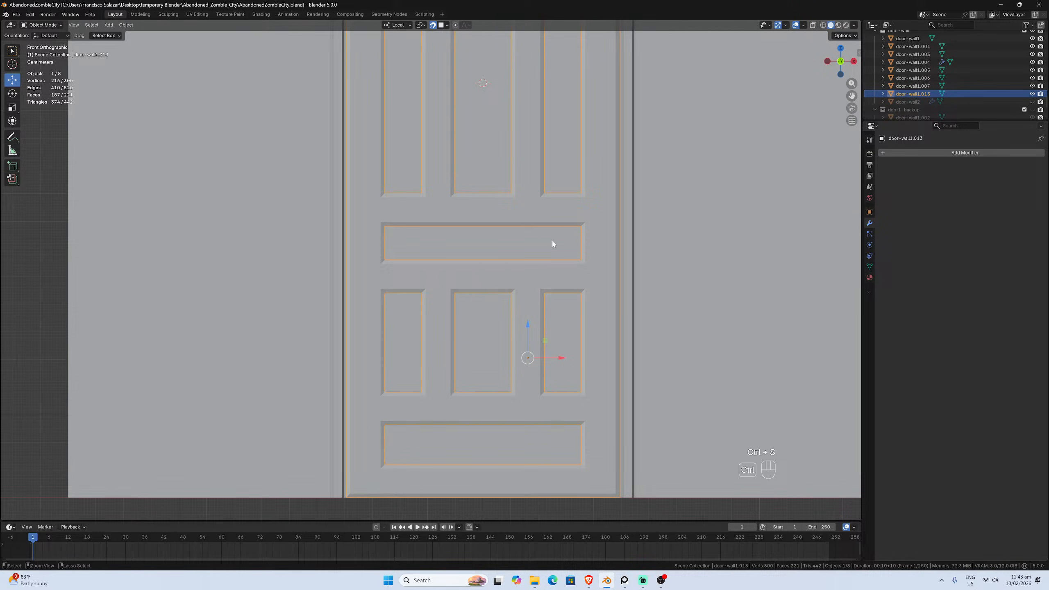
scroll(438, 356, down, 2)
scroll(443, 349, up, 1)
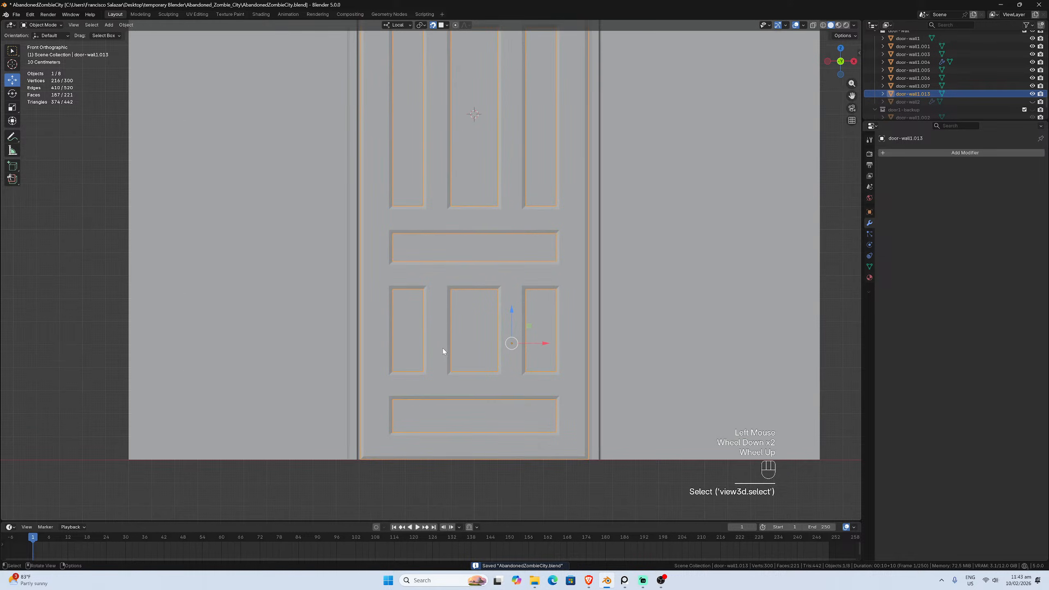
Separate the door frame's bottom rail faces into a new object and return to Object Mode
key(Tab)
click(422, 447)
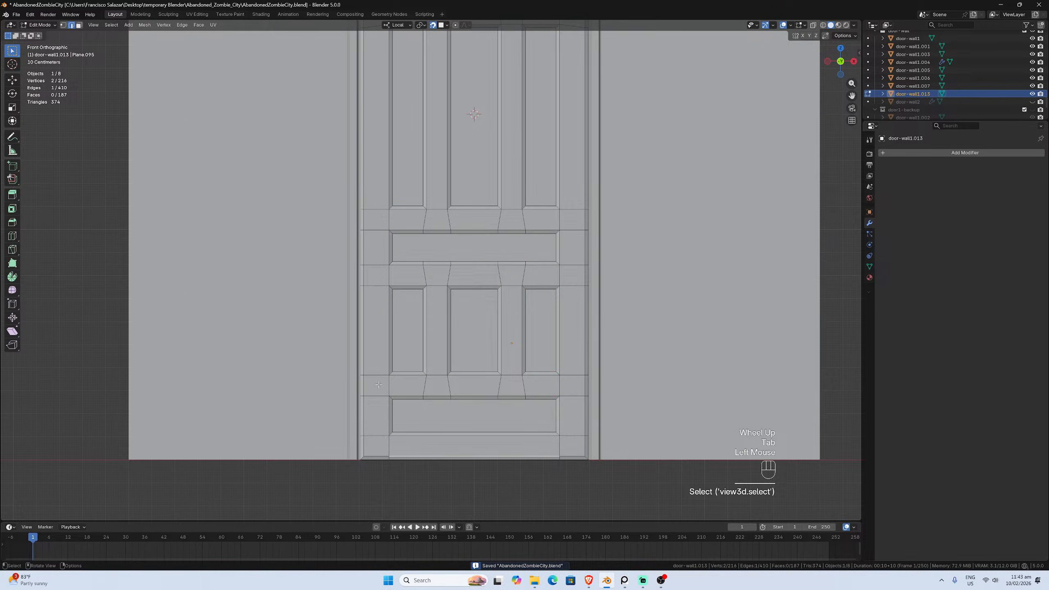
click(79, 25)
drag(433, 427, 472, 466)
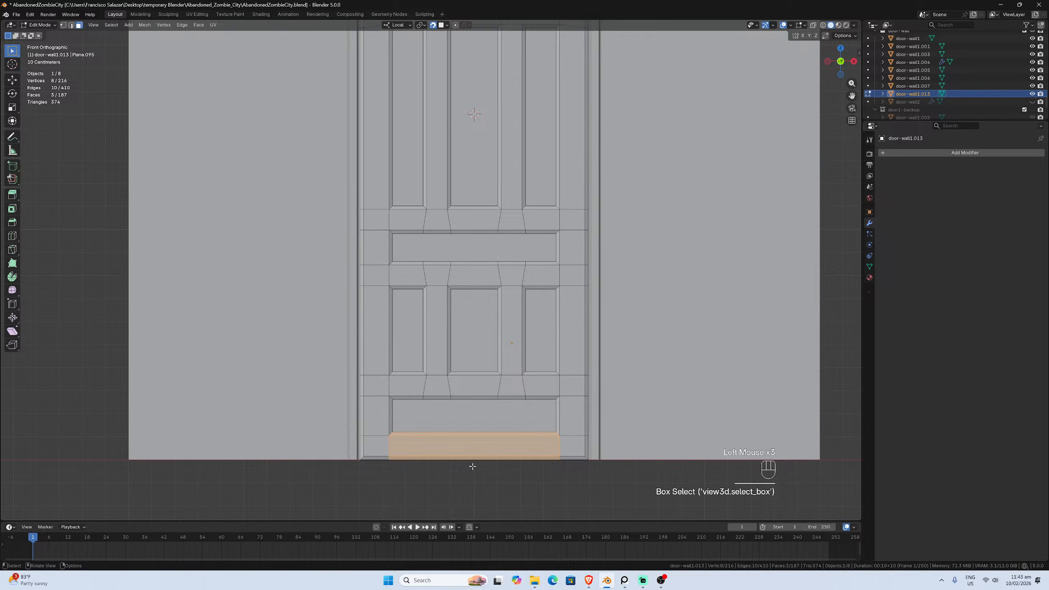
key(p)
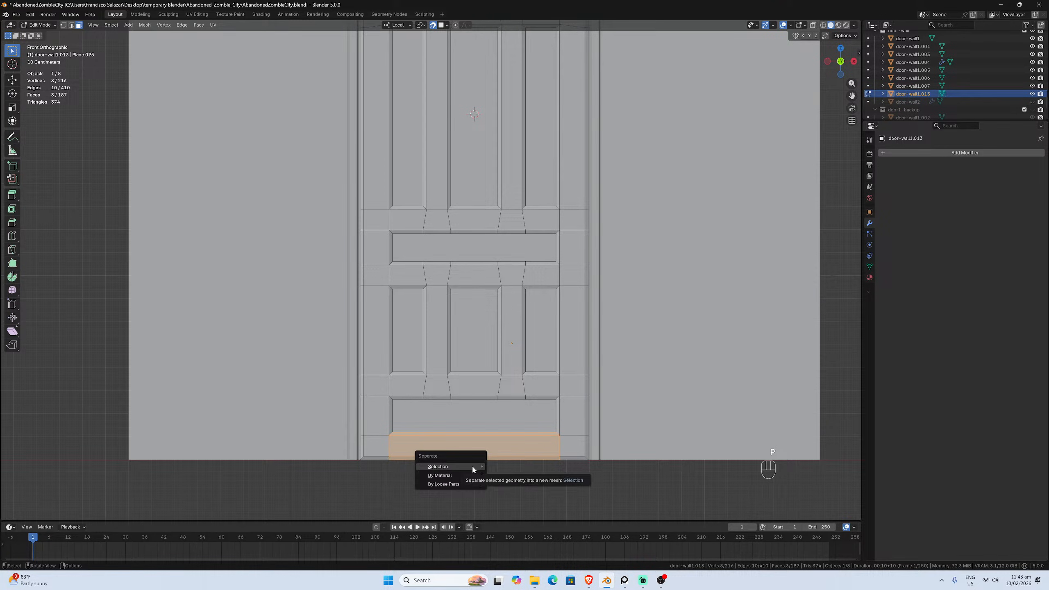
click(472, 465)
key(Tab)
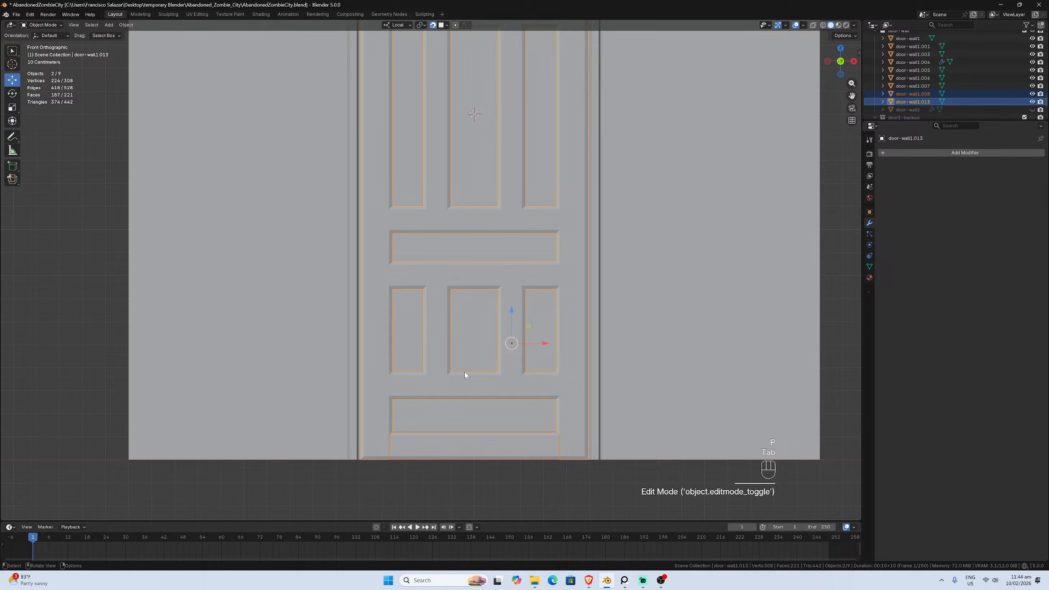
Try to select the faces of the rail above the bottom panel, including its upper bevels
scroll(464, 372, down, 2)
scroll(464, 359, up, 1)
click(464, 355)
key(Tab)
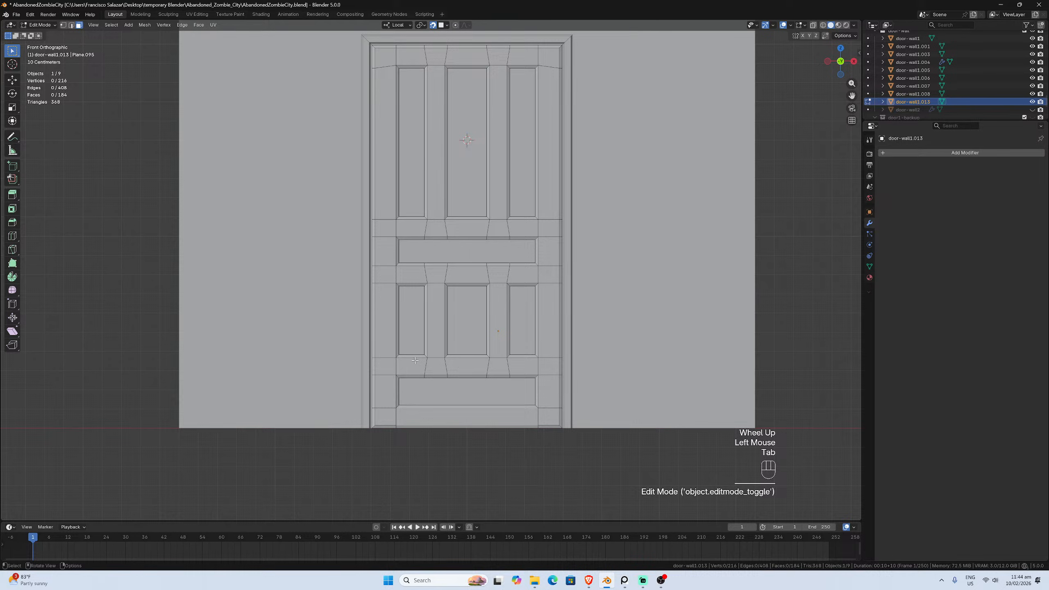
drag(401, 362, 524, 377)
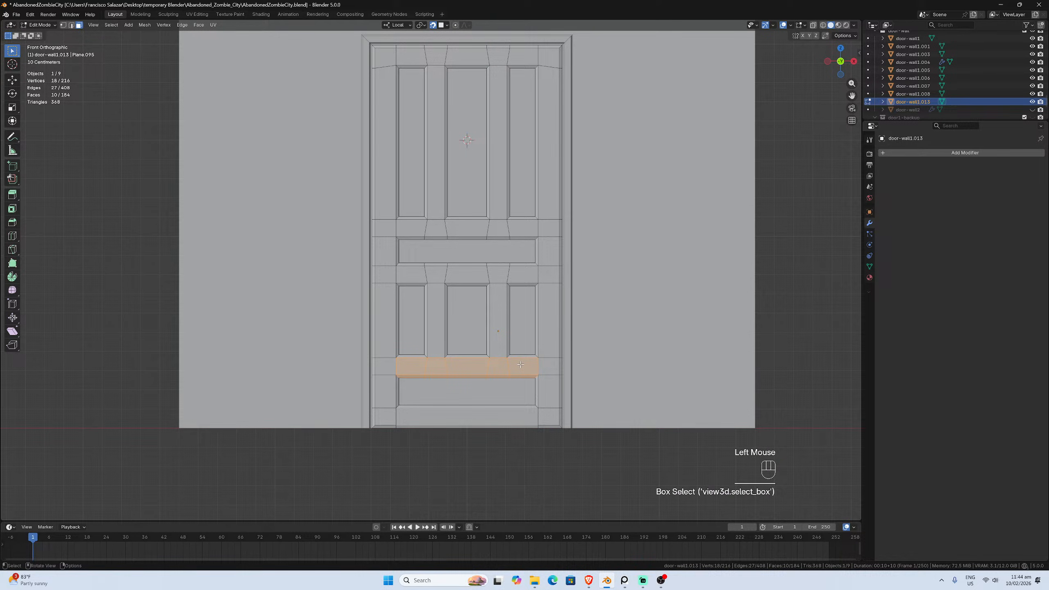
shift+click(467, 355)
shift+click(464, 356)
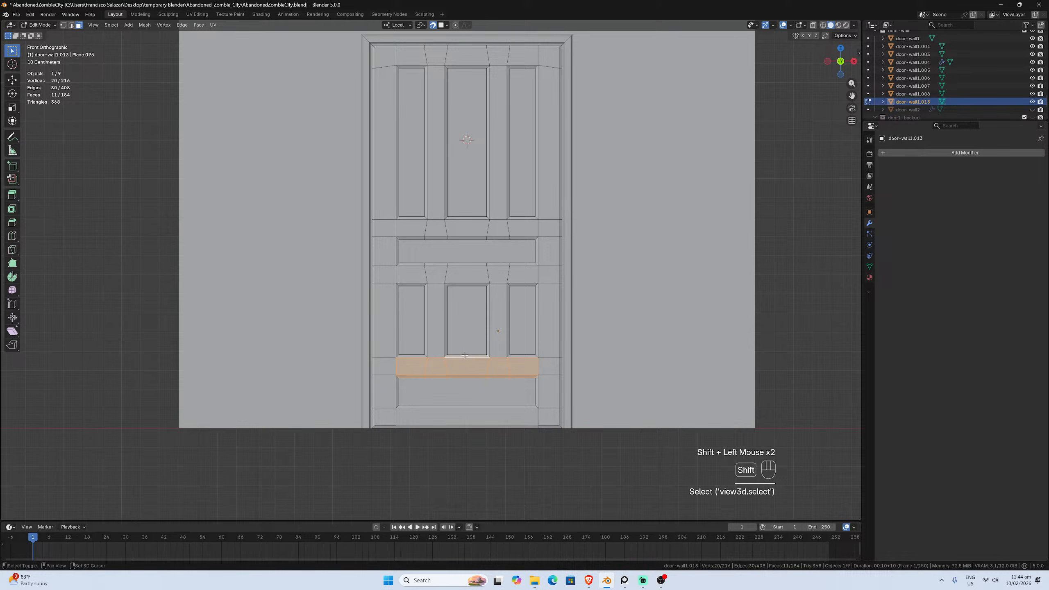
shift+click(412, 357)
click(418, 381)
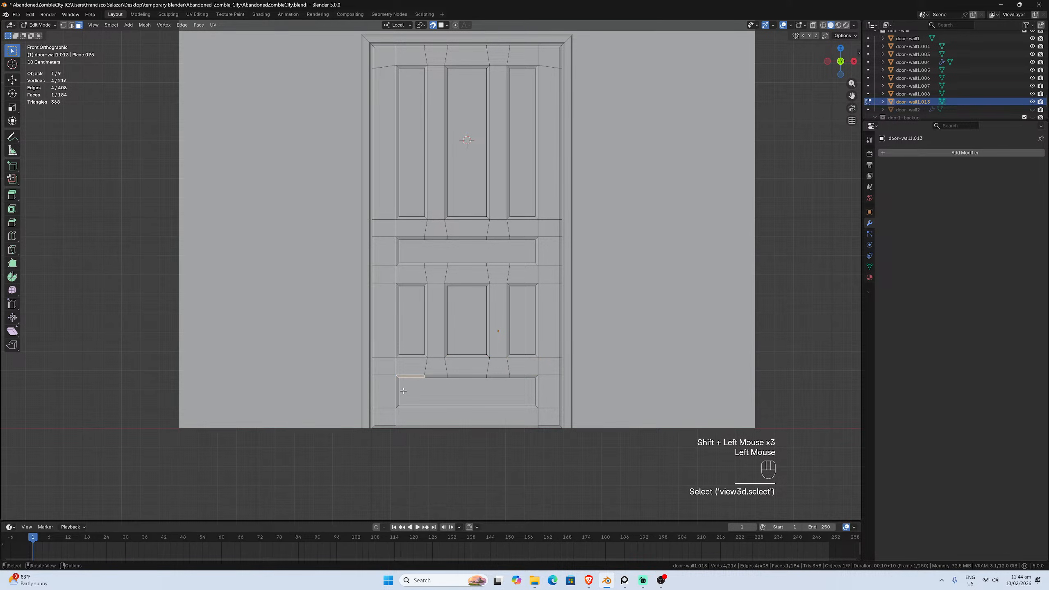
click(400, 370)
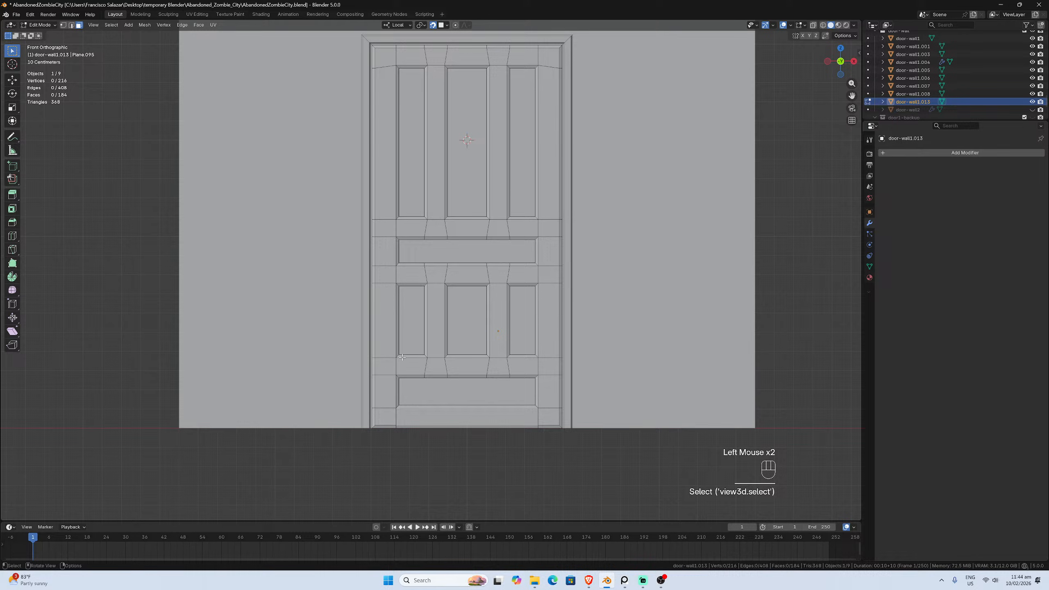
Separate the rail above the bottom panel, together with its upper and lower bevels, into a new object
drag(402, 355, 447, 372)
shift+drag(511, 384, 525, 380)
shift+click(522, 355)
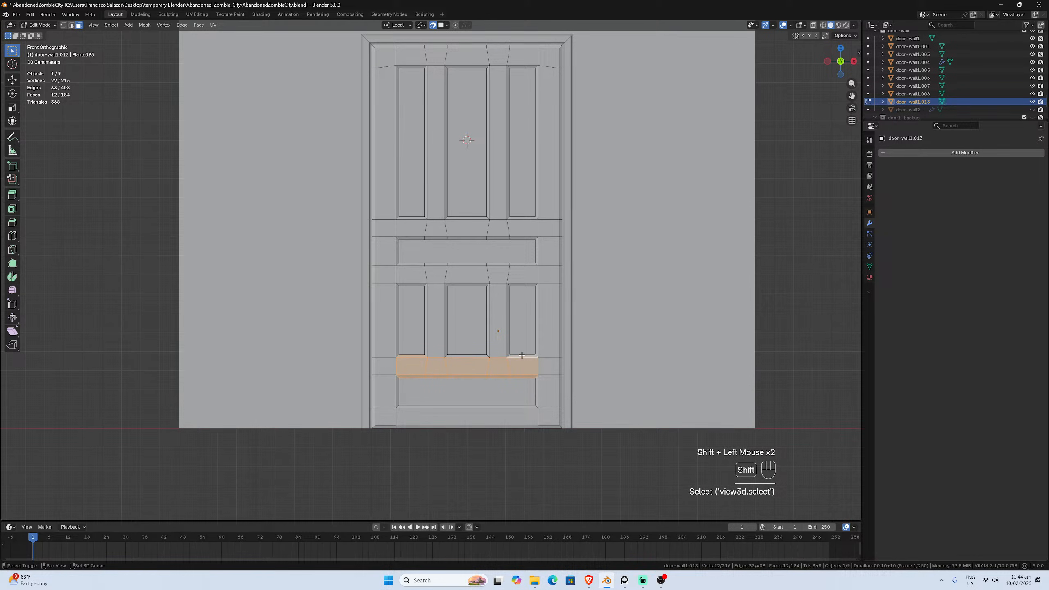
shift+click(472, 356)
key(p)
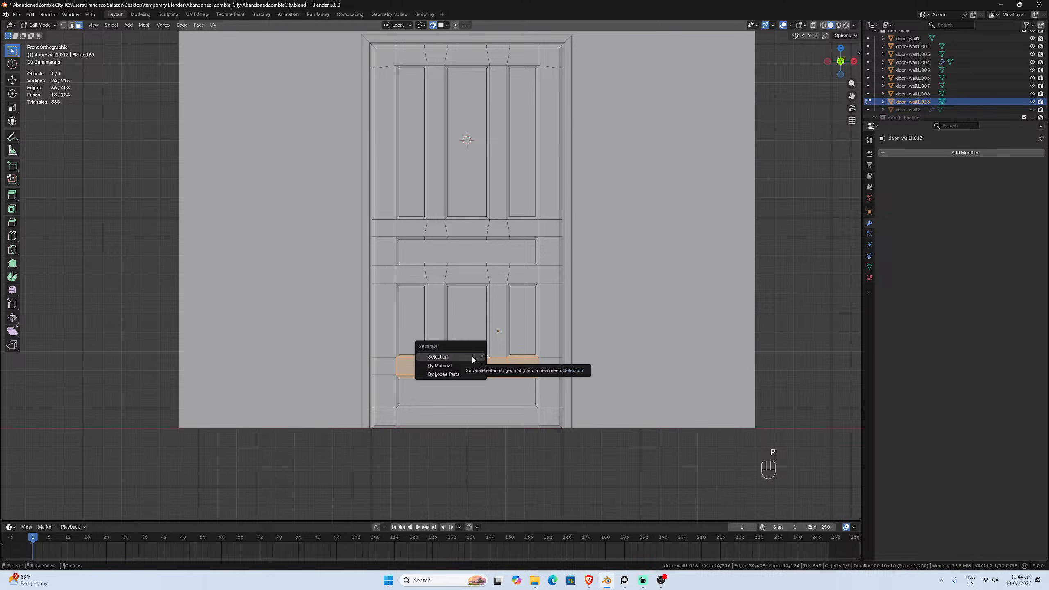
click(471, 355)
key(Tab)
Reopen the door frame for editing and select the faces of the left vertical bar between the lower panels
click(470, 361)
double_click(453, 343)
key(Tab)
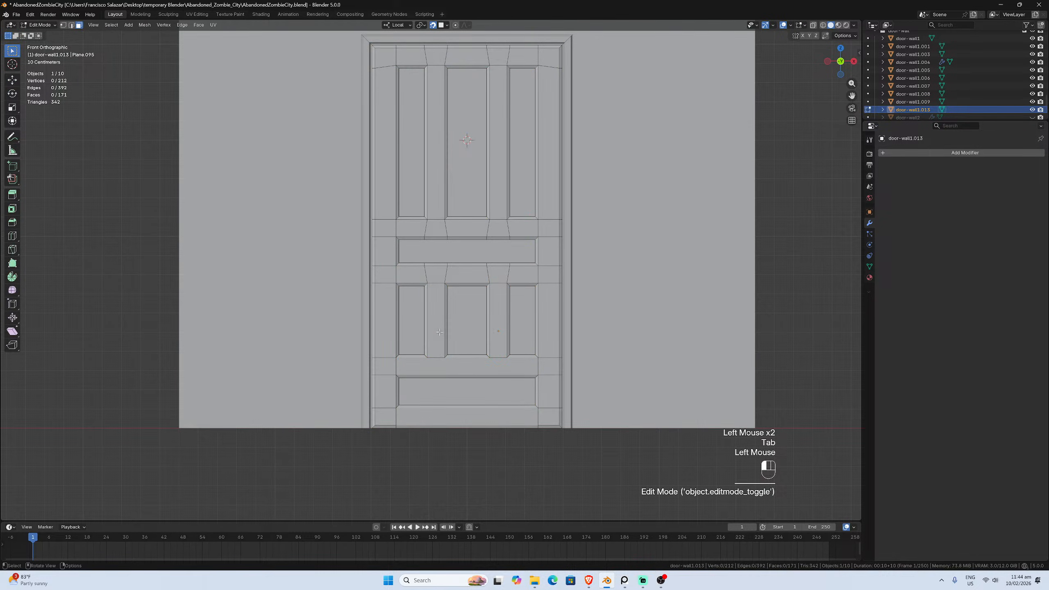
click(435, 323)
drag(418, 318, 457, 333)
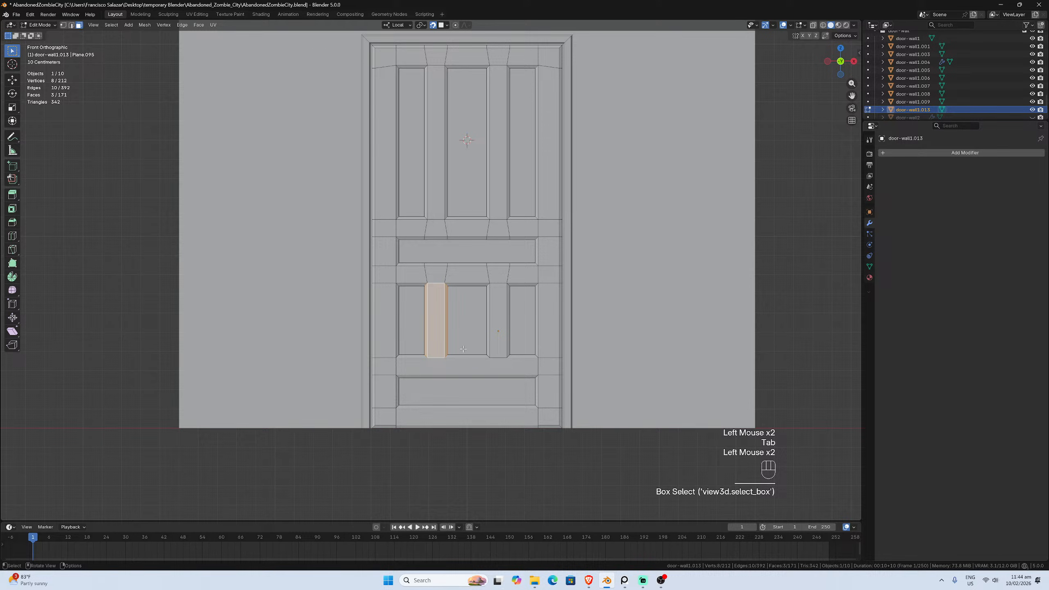
Undo the rail separations and face selections to restore the door frame as a single object
key(ctrl+z)
key(ctrl+z)
key(ctrl+z)
key(ctrl+z)
key(ctrl+z)
key(ctrl+z)
key(ctrl+z)
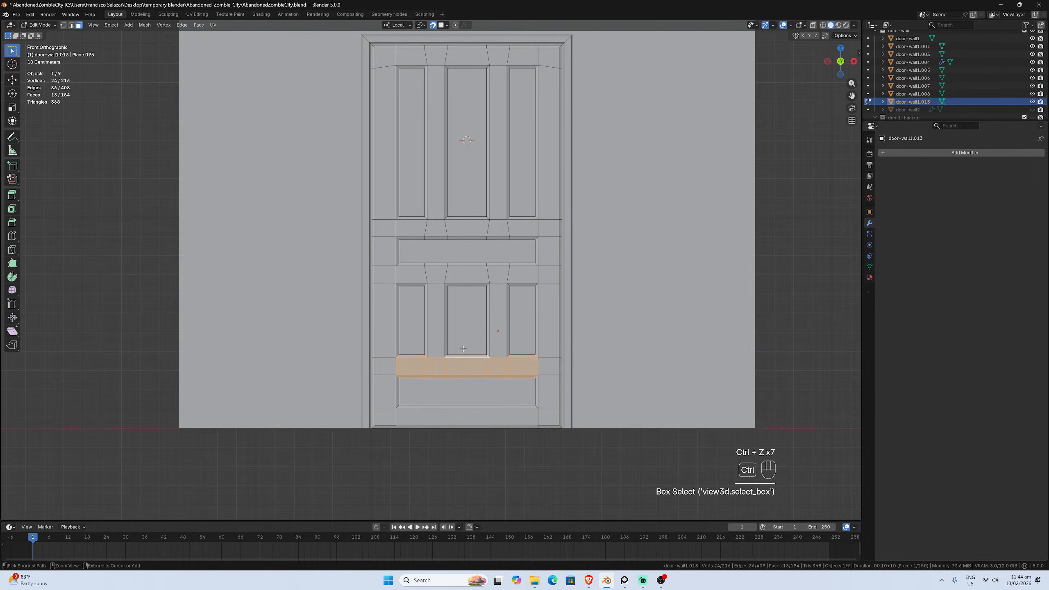
key(ctrl+z)
key(ctrl+z)
key(ctrl+z)
key(ctrl+z)
key(ctrl+z)
key(ctrl+z)
key(ctrl+z)
key(ctrl+z)
key(ctrl+z)
key(ctrl+z)
key(ctrl+z)
key(ctrl+z)
key(ctrl+z)
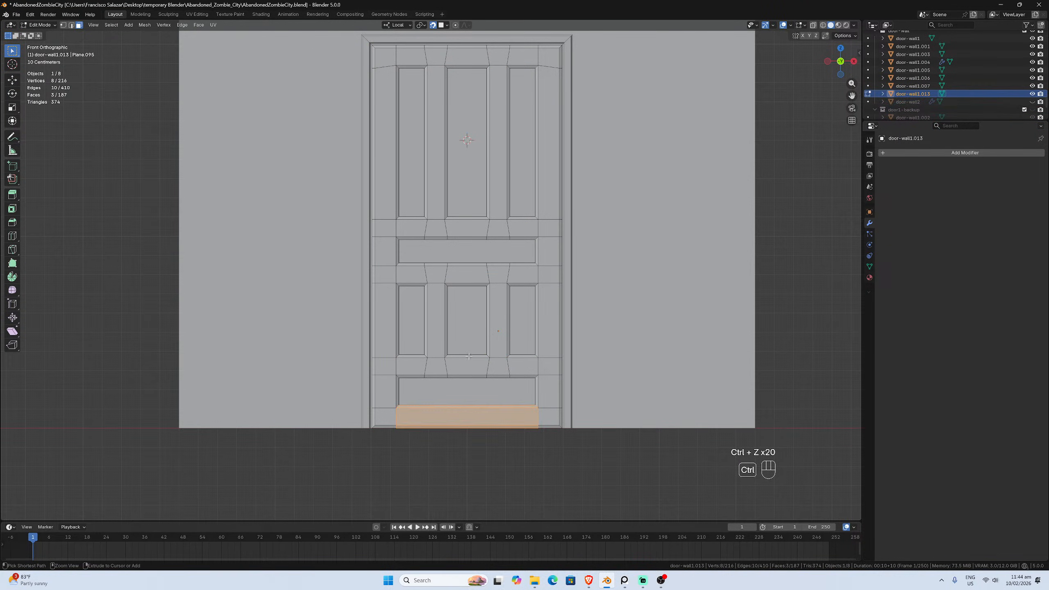
key(ctrl+z)
key(ctrl+z)
key(ctrl+z)
key(ctrl+z)
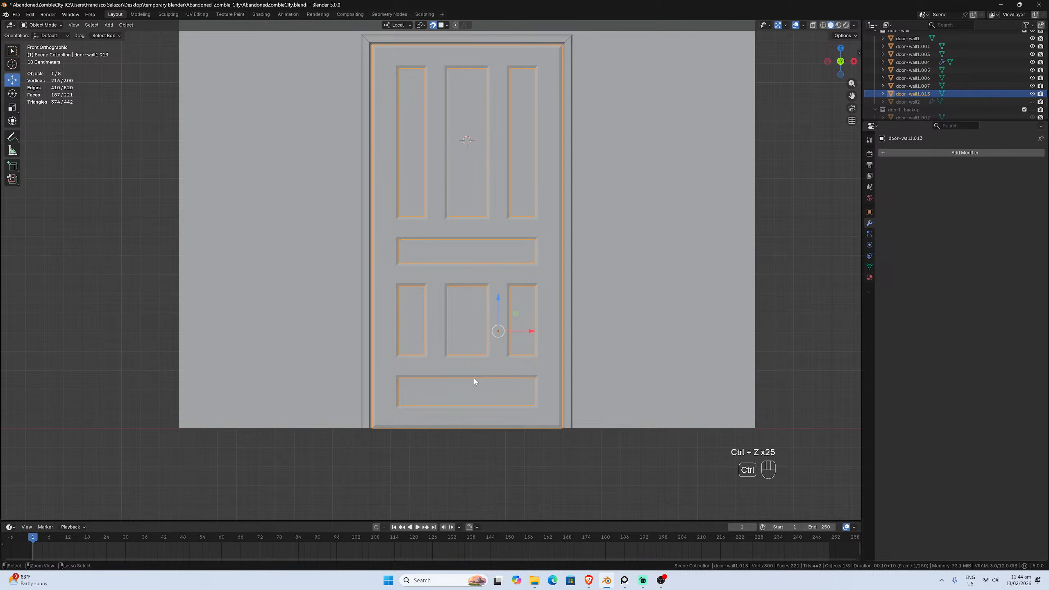
Examine the door at an angle within the wall and save the Blender file
middle_drag(474, 379, 452, 427)
scroll(451, 427, up, 3)
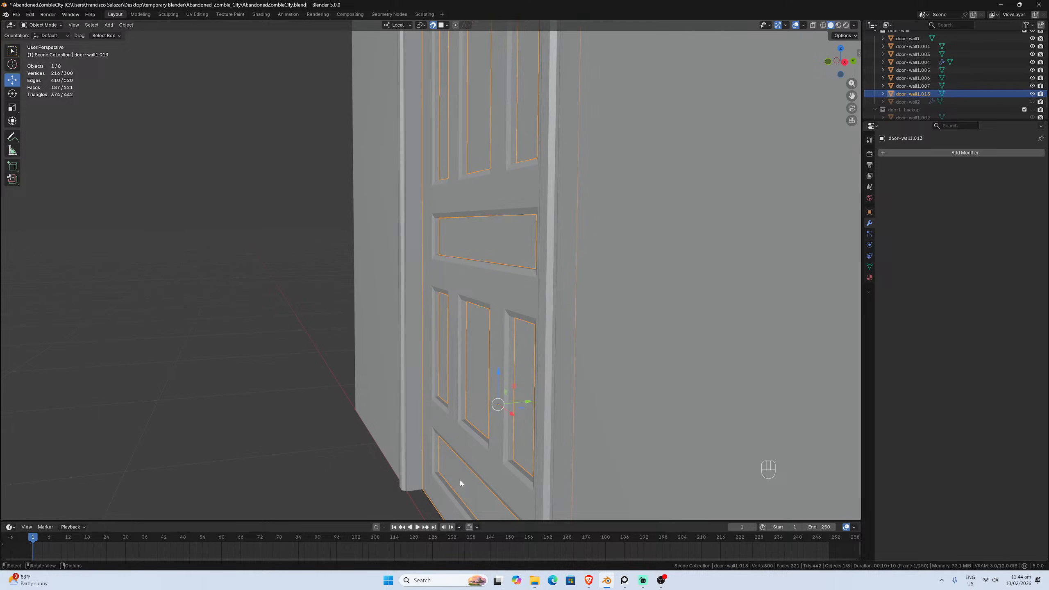
mouse_move(461, 484)
middle_down()
mouse_move(479, 476)
mouse_move(446, 491)
middle_up()
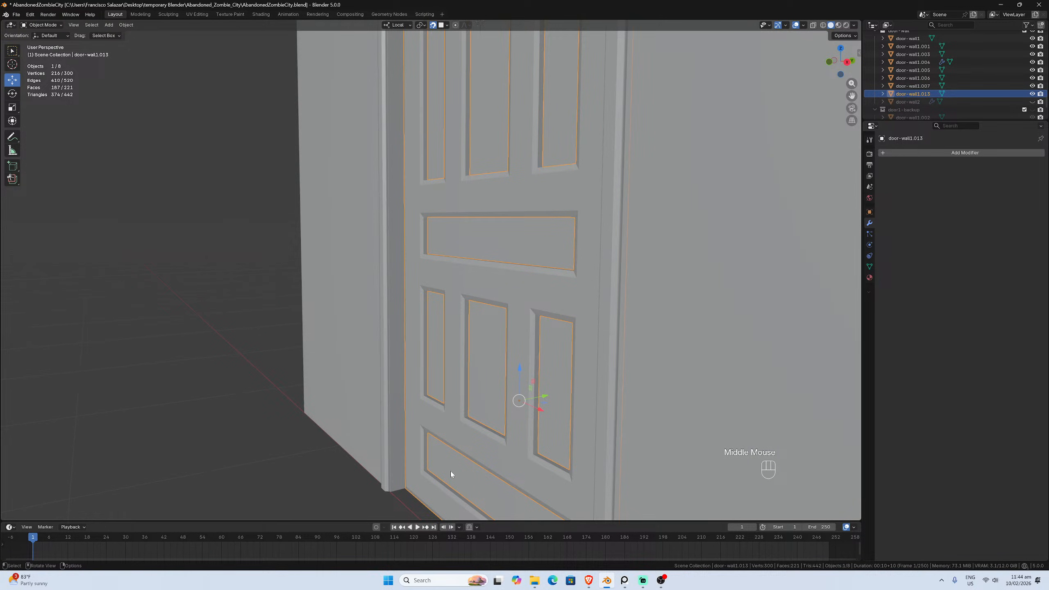
key(KP_1)
scroll(453, 460, down, 1)
middle_drag(460, 424, 413, 443)
scroll(412, 443, up, 1)
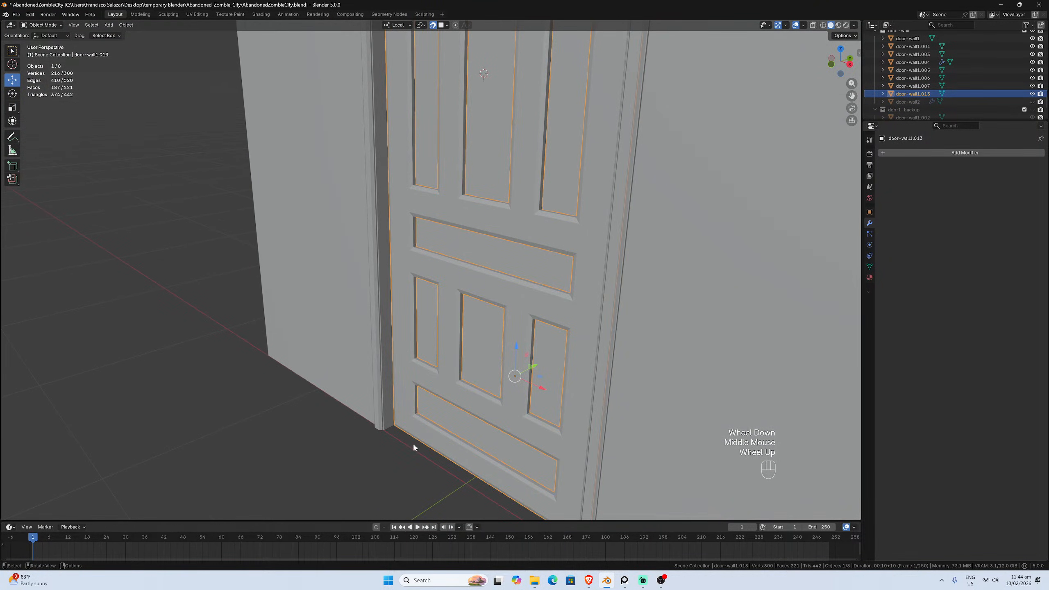
key(ctrl+s)
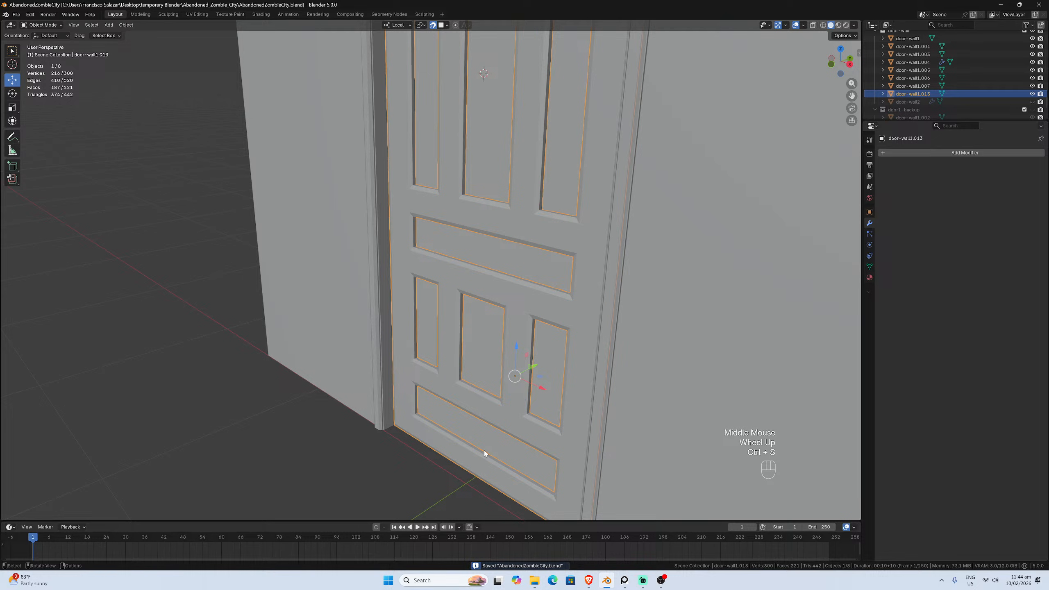
Switch to YouTube, play the "SYNTHWAVE + CHIPTUNE Arcade Soul" video, and return to Blender
click(472, 340)
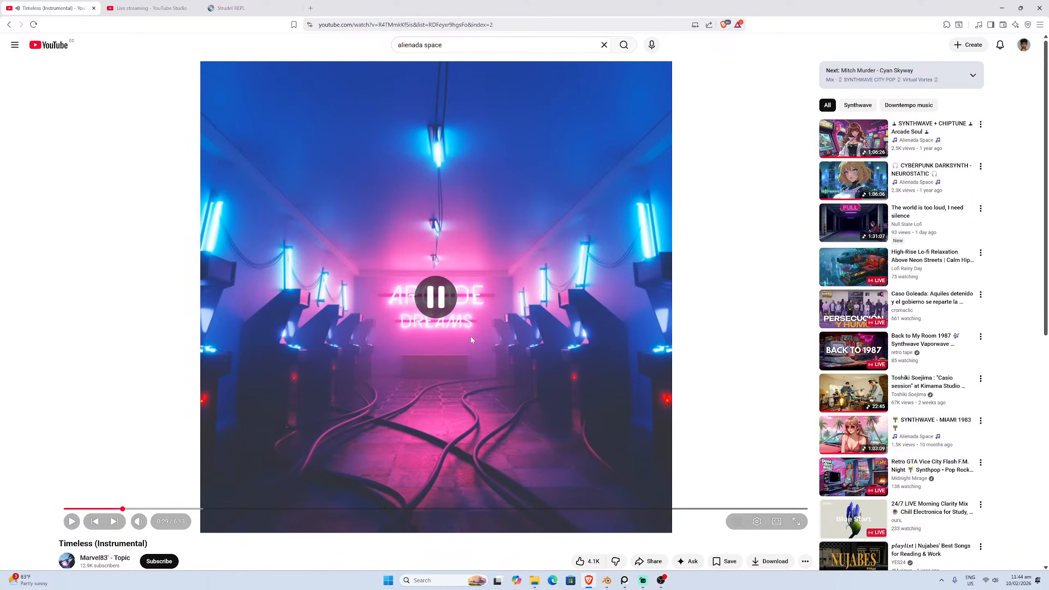
click(853, 139)
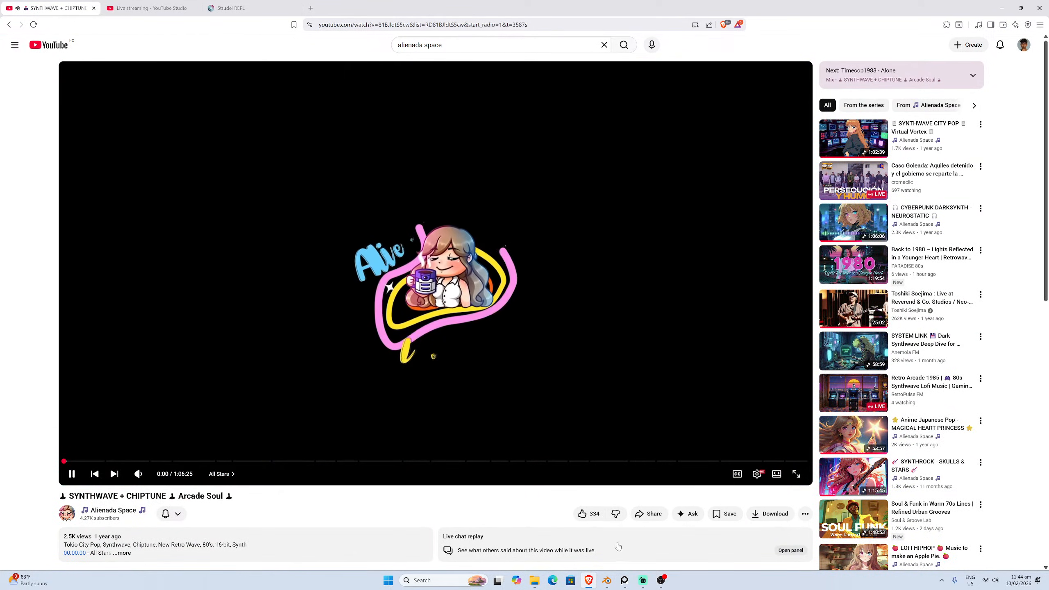
key(alt+Tab)
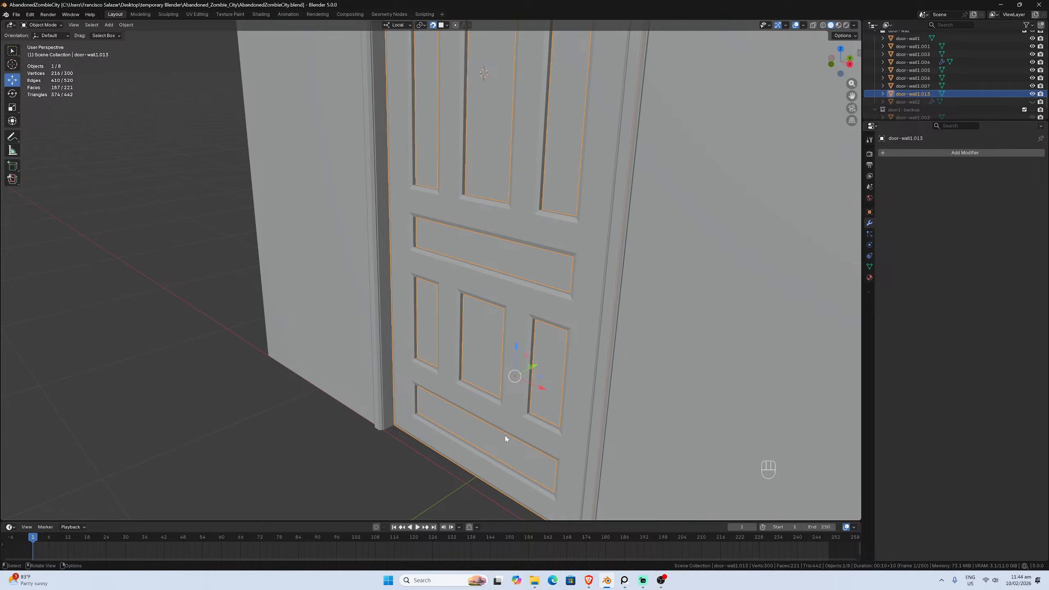
Undo back to before the frame's edge extrusion, redo the undone changes, and save the Blender file
key(ctrl+z)
key(ctrl+z)
key(ctrl+z)
click(484, 460)
key(ctrl+z)
key(ctrl+z)
key(ctrl+z)
key(ctrl+z)
key(ctrl+z)
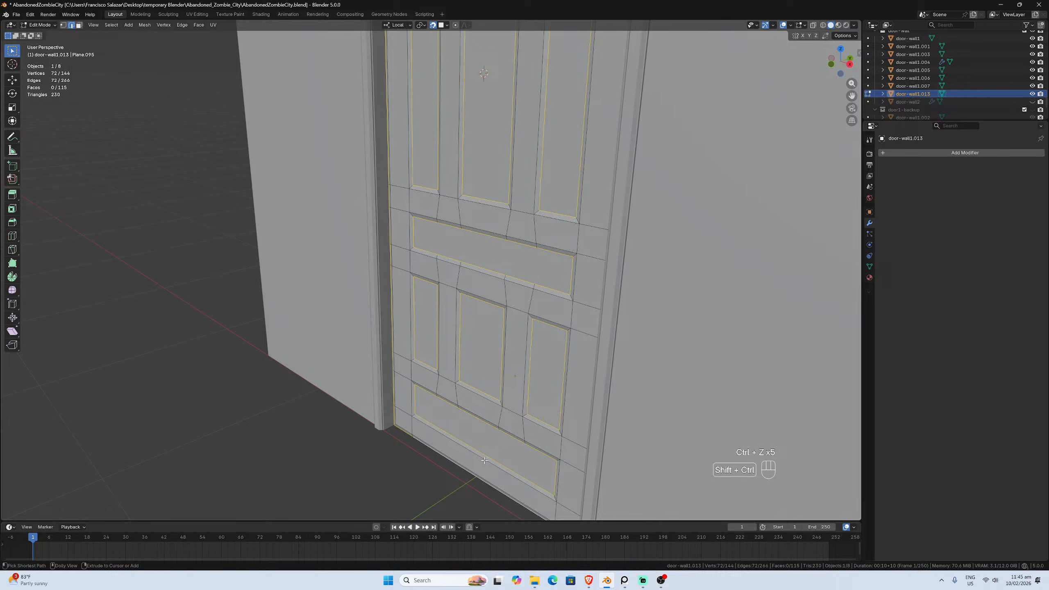
key(ctrl+shift+z)
key(ctrl+shift+z)
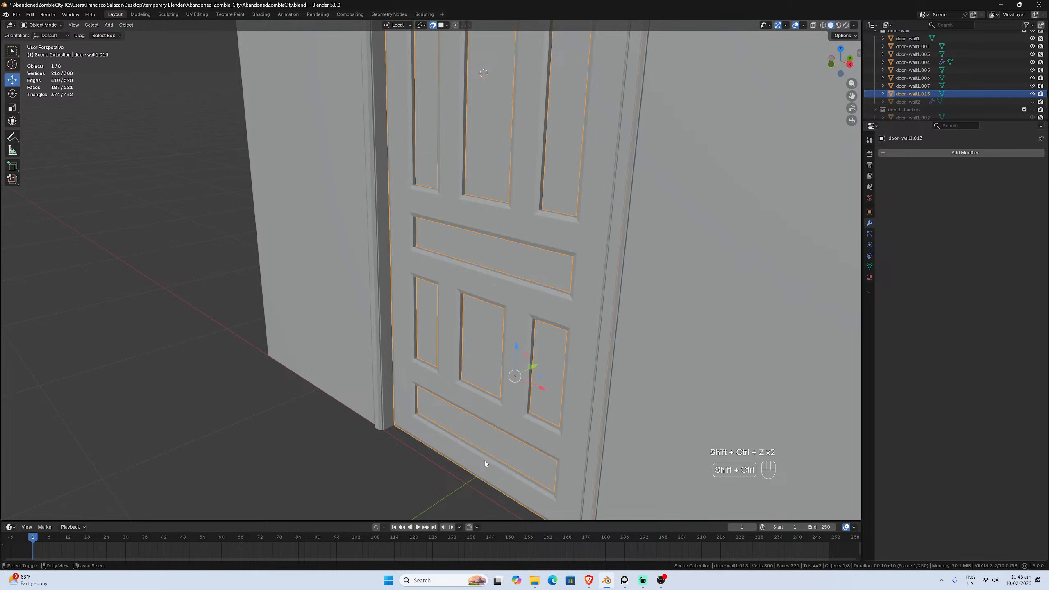
key(ctrl+s)
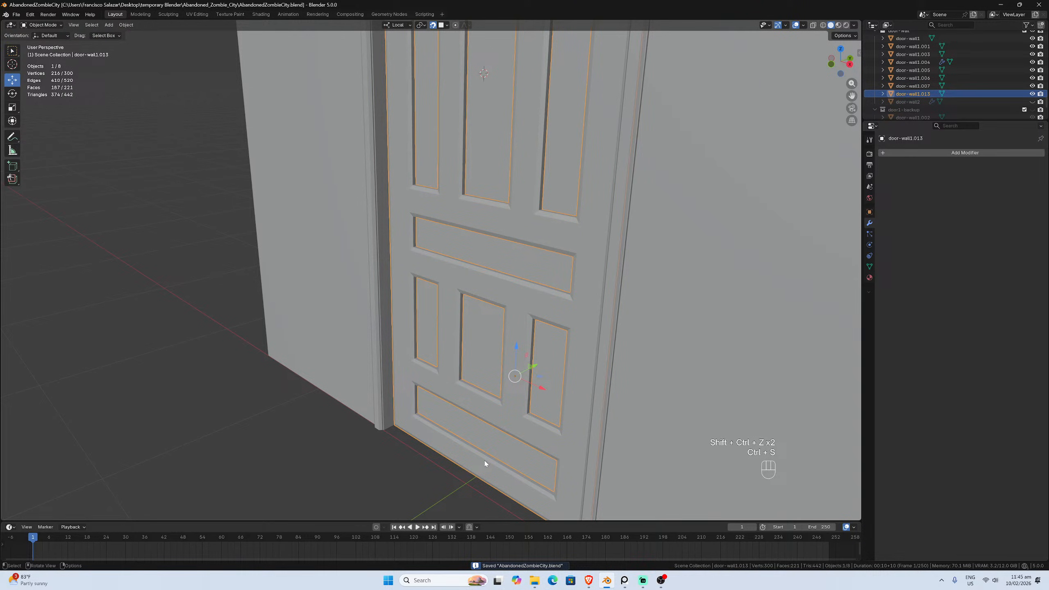
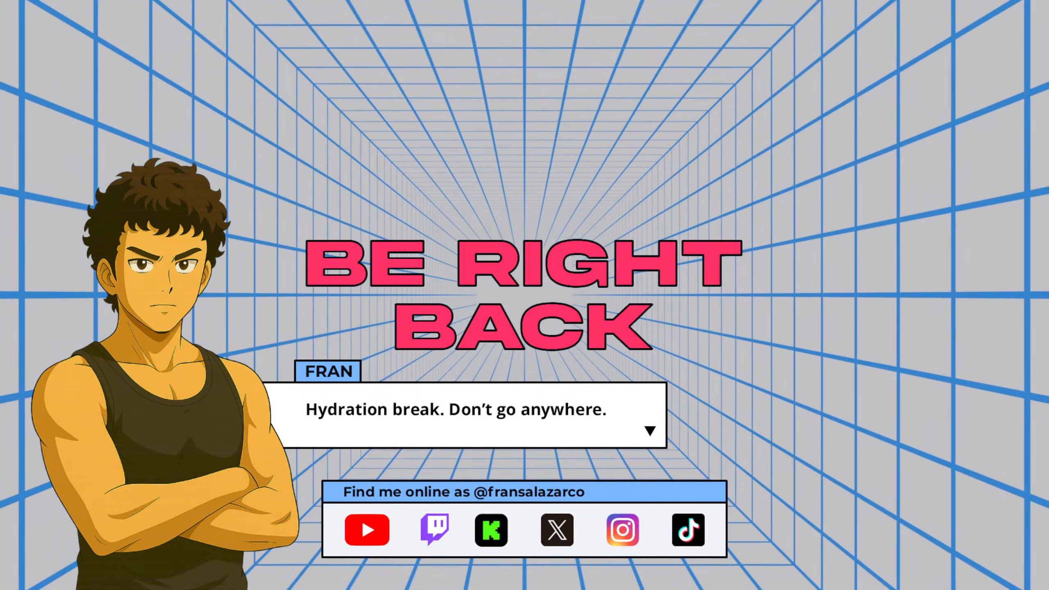
key(F1)
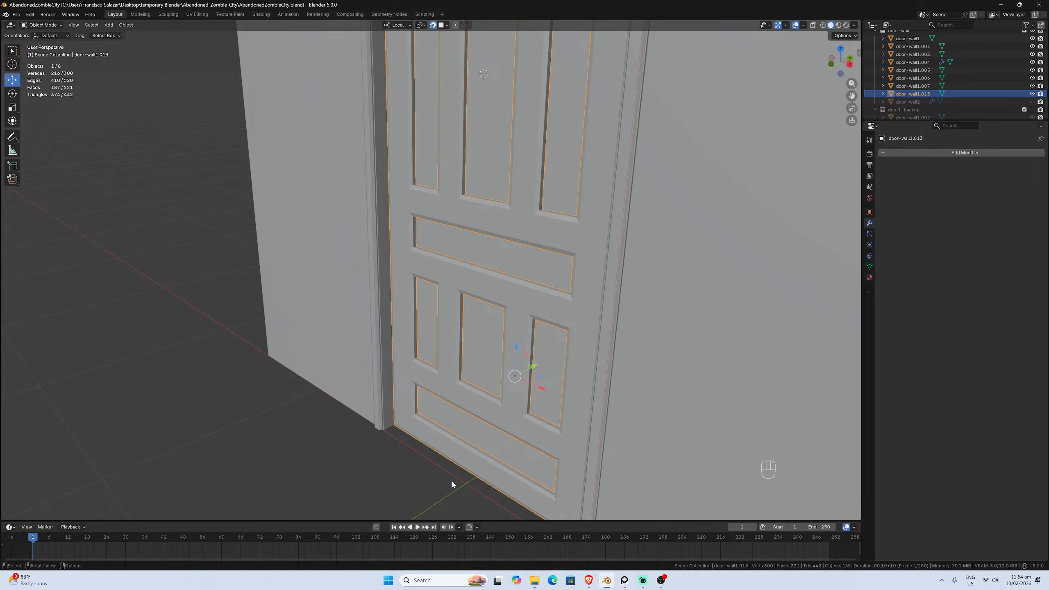
scroll(452, 482, up, 1)
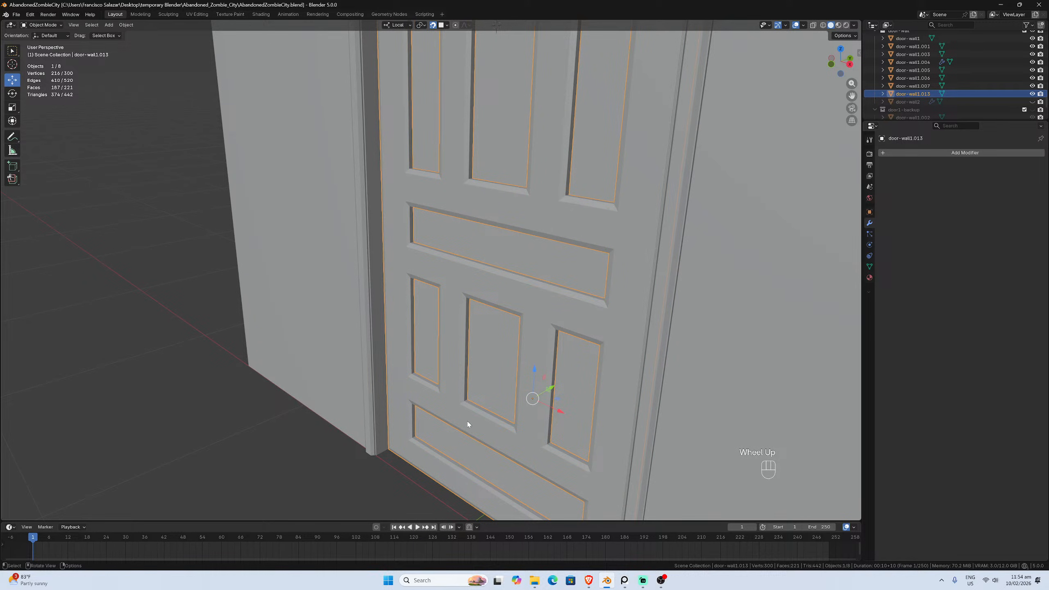
middle_drag(467, 422, 465, 410)
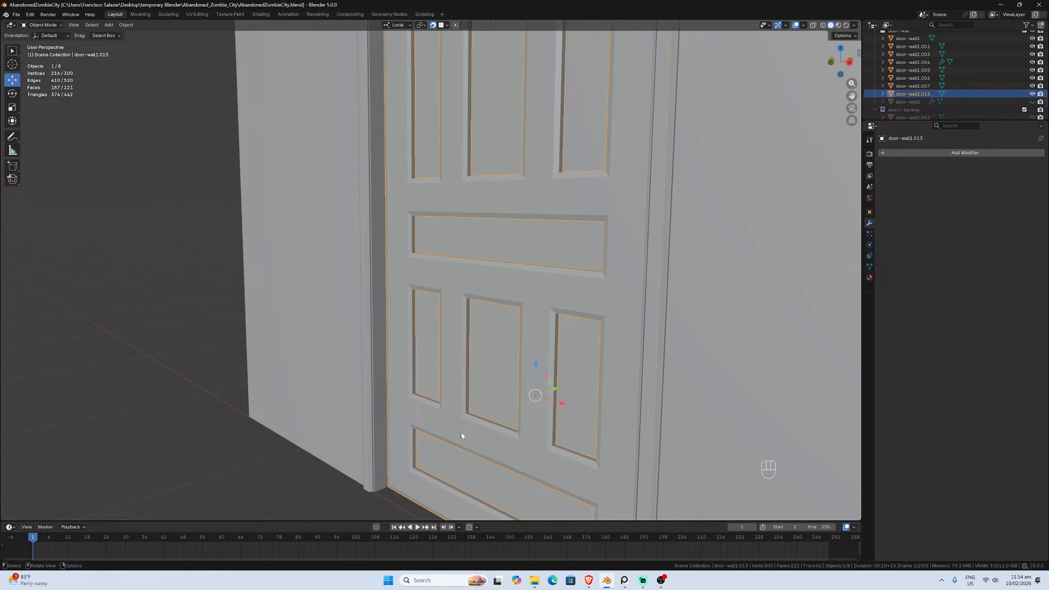
Switch to the reference board and examine the house facade photos with their doors and barred windows
click(624, 580)
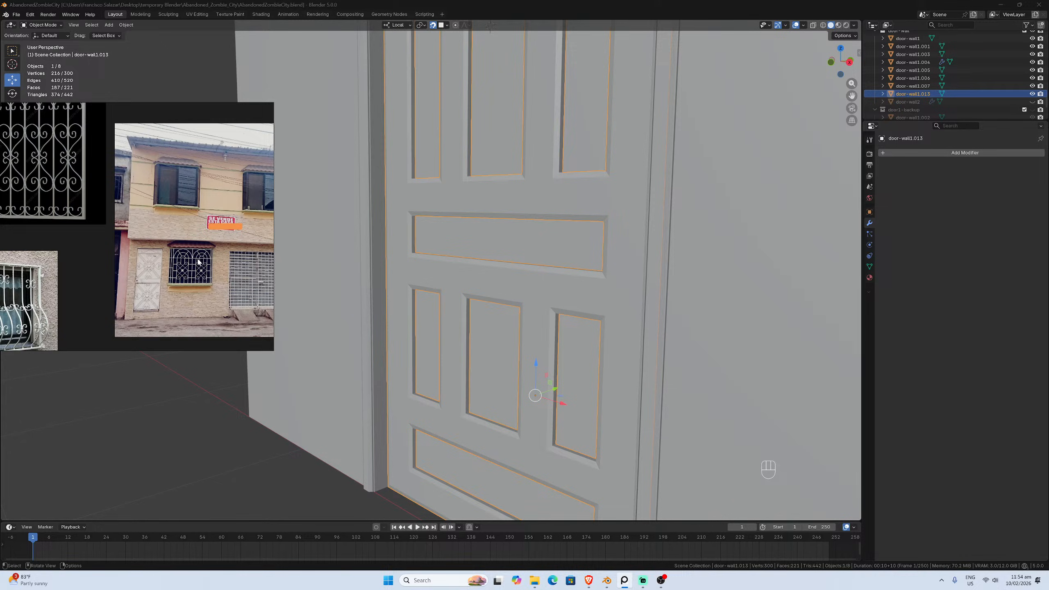
scroll(199, 261, down, 2)
scroll(218, 284, up, 4)
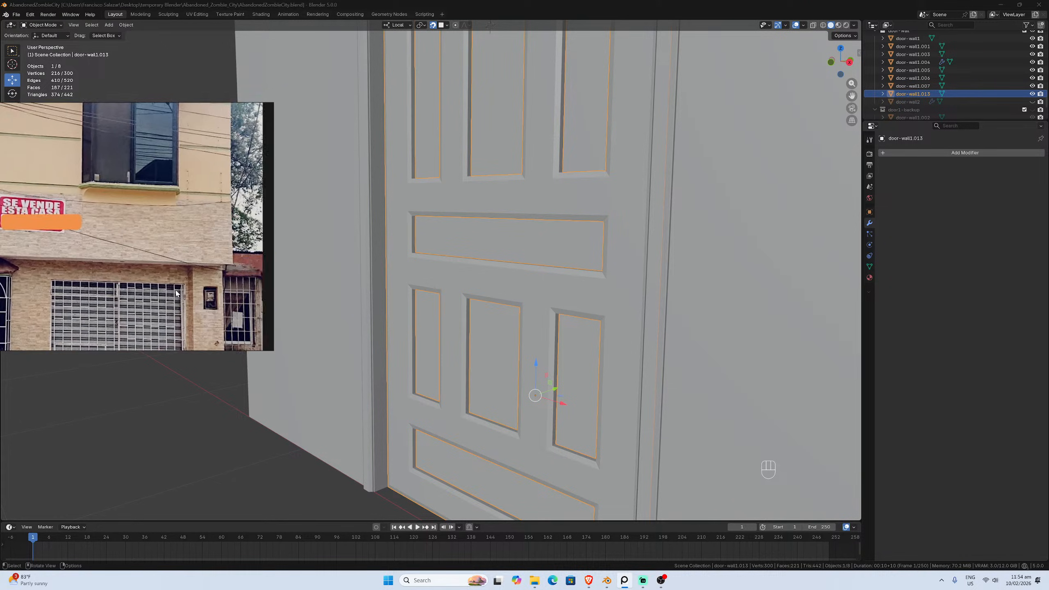
scroll(166, 286, up, 2)
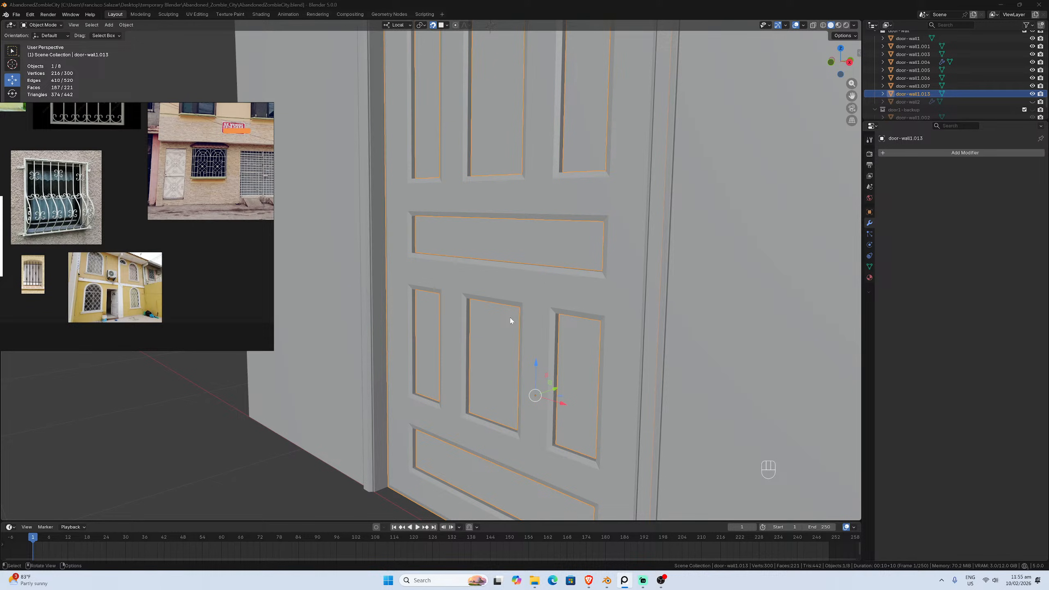
Return to Blender and examine the whole panelled door in front view beside the reference photos
scroll(442, 335, down, 2)
mouse_move(467, 331)
middle_down()
mouse_move(550, 335)
mouse_move(492, 323)
mouse_move(509, 328)
mouse_move(451, 341)
middle_up()
scroll(540, 333, up, 3)
scroll(511, 336, down, 1)
scroll(459, 334, up, 2)
key(KP_1)
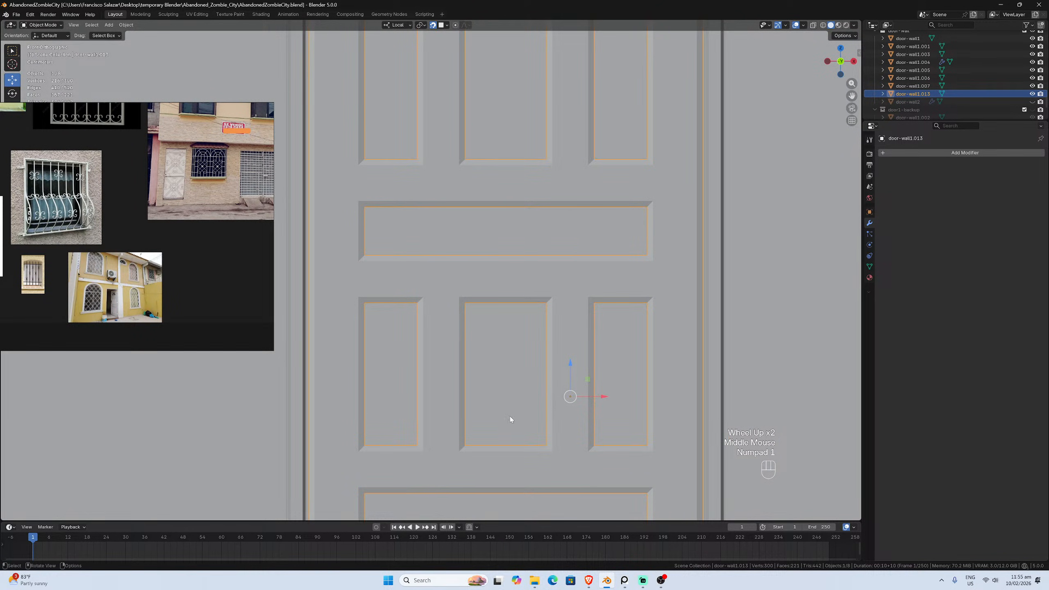
scroll(504, 415, down, 2)
scroll(439, 406, down, 2)
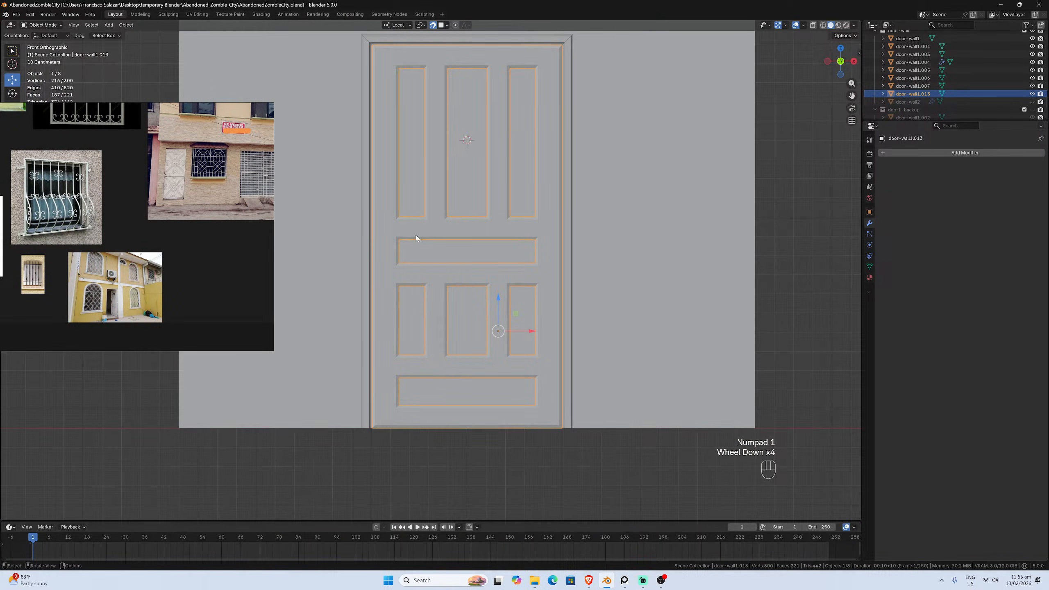
Examine the door's lower and middle panels and their surrounding rails in front view against the reference photos
scroll(411, 236, down, 1)
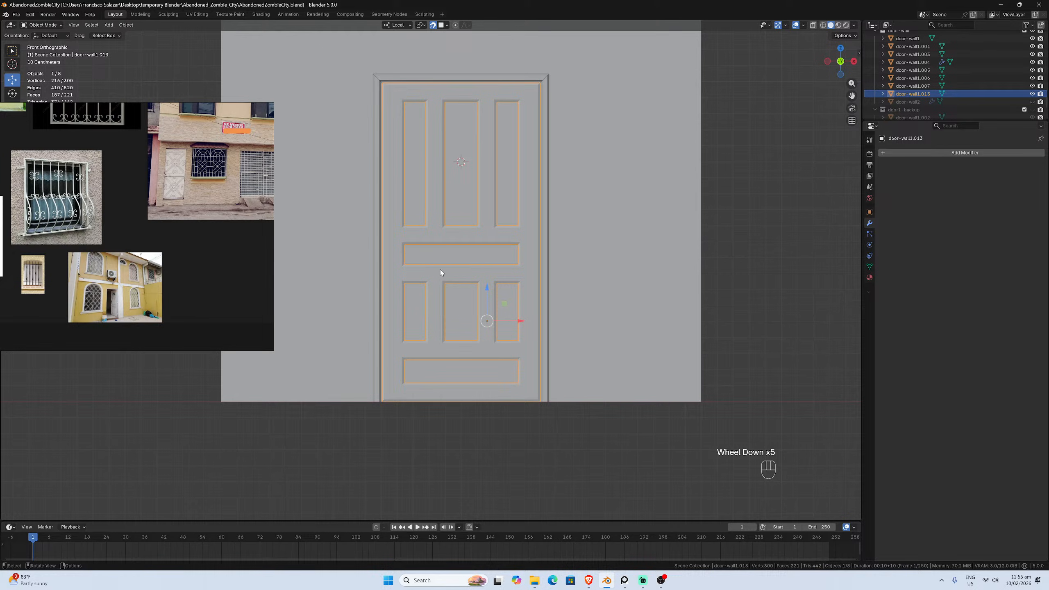
scroll(442, 272, up, 2)
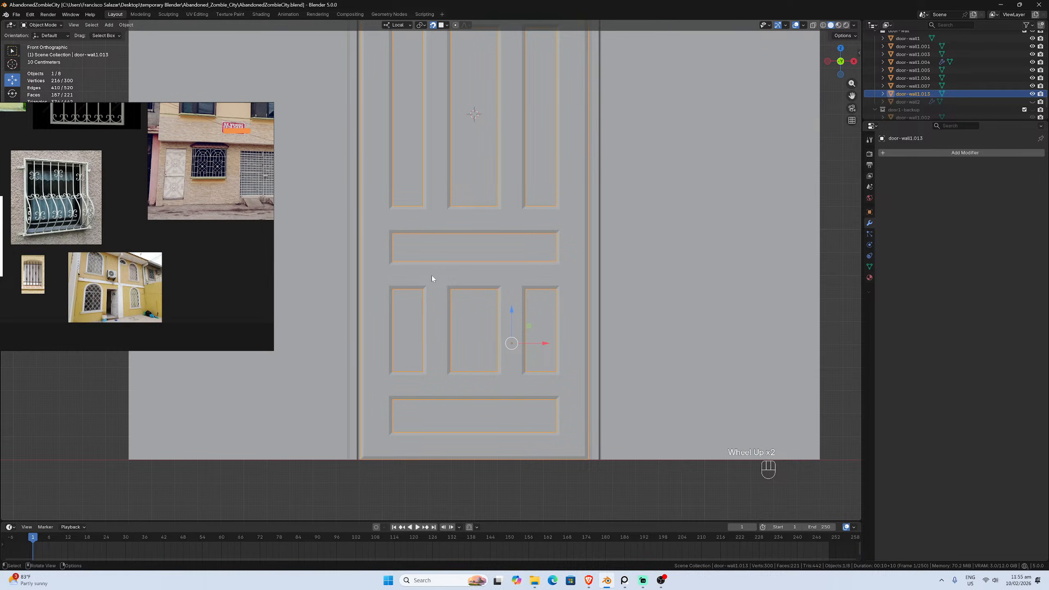
scroll(431, 277, down, 2)
scroll(431, 277, up, 3)
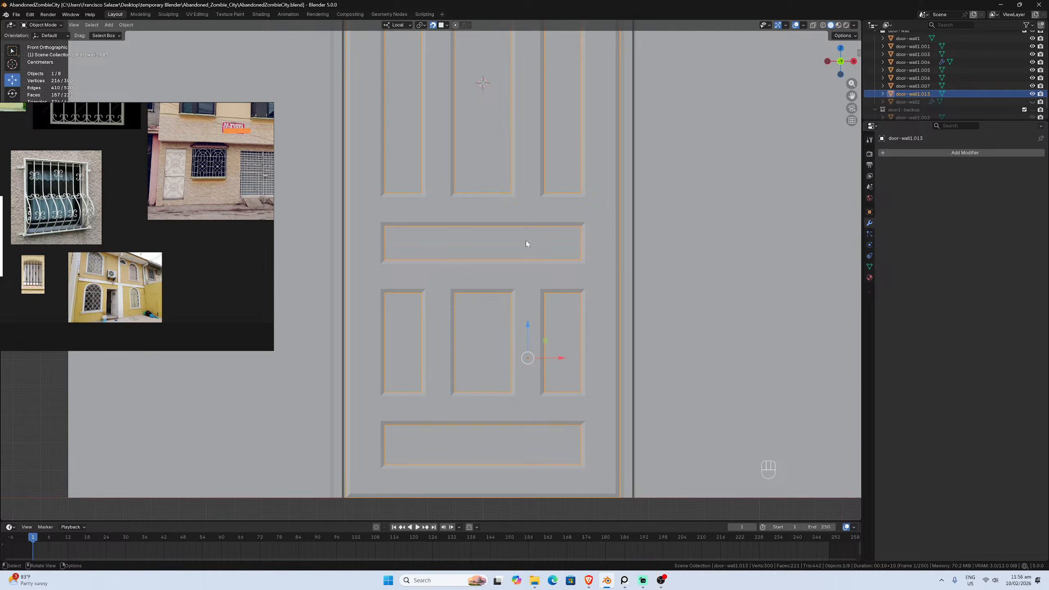
scroll(480, 370, down, 2)
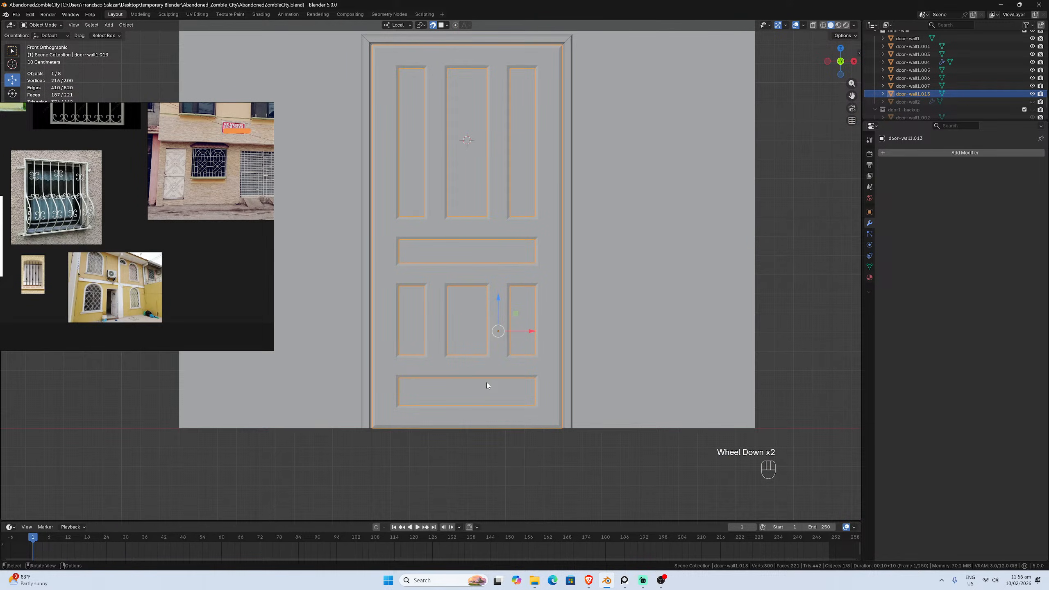
scroll(486, 386, up, 1)
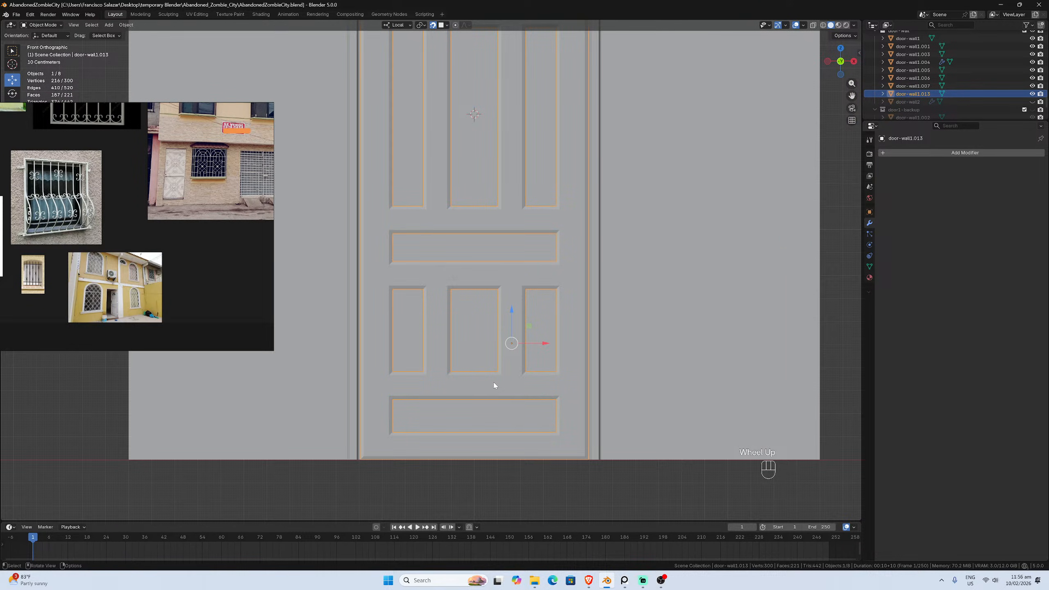
scroll(491, 395, up, 1)
scroll(485, 412, down, 1)
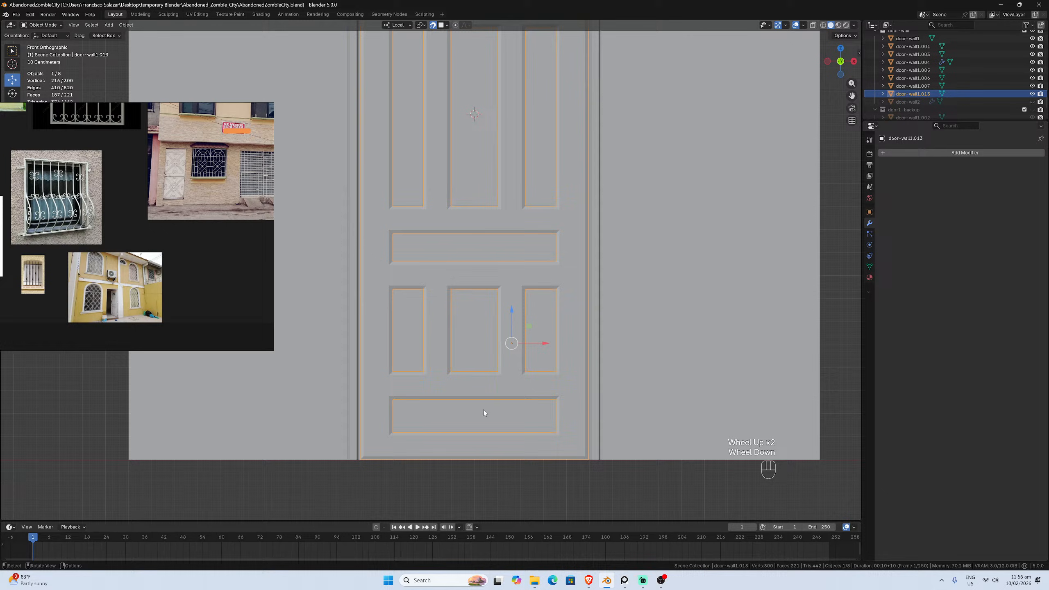
With snapping set to Vertex, move the four inset vertices along the door leaf's bottom edge down 0.015 m on local Z
click(482, 444)
key(Tab)
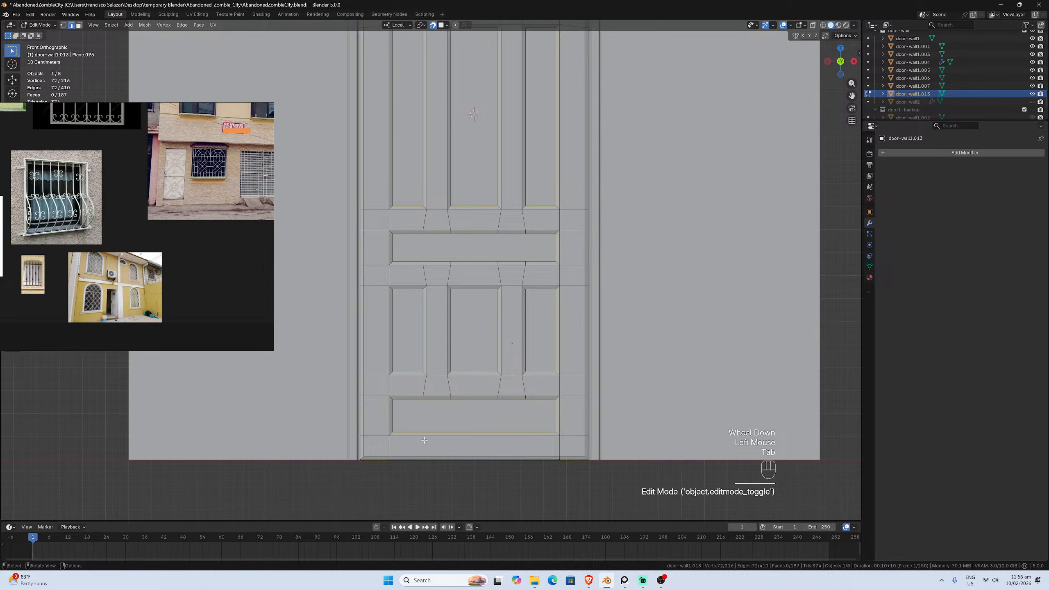
click(63, 25)
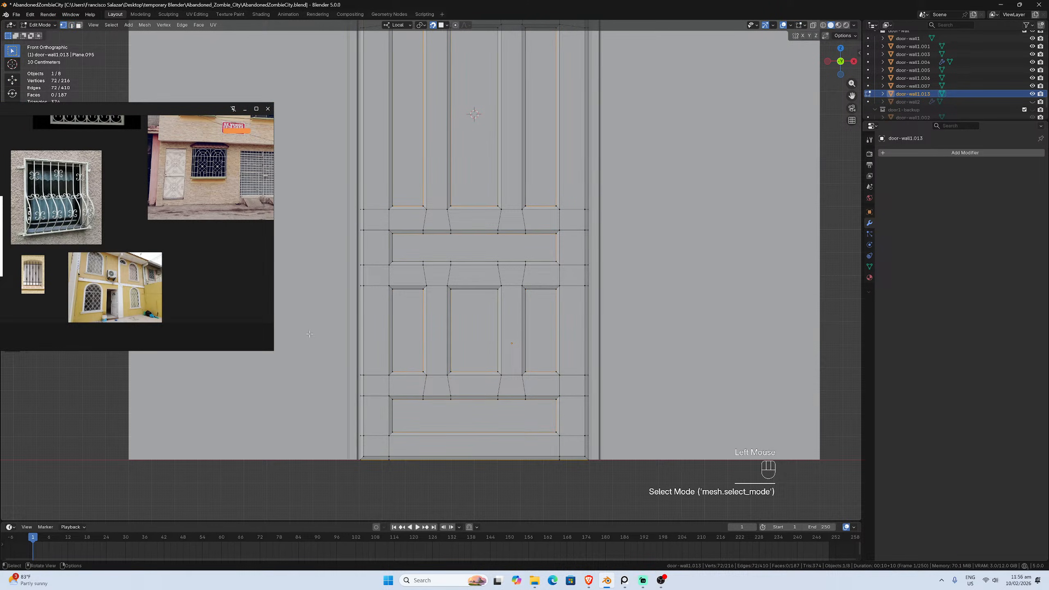
middle_drag(432, 452, 406, 405)
scroll(414, 424, up, 1)
click(315, 410)
click(315, 411)
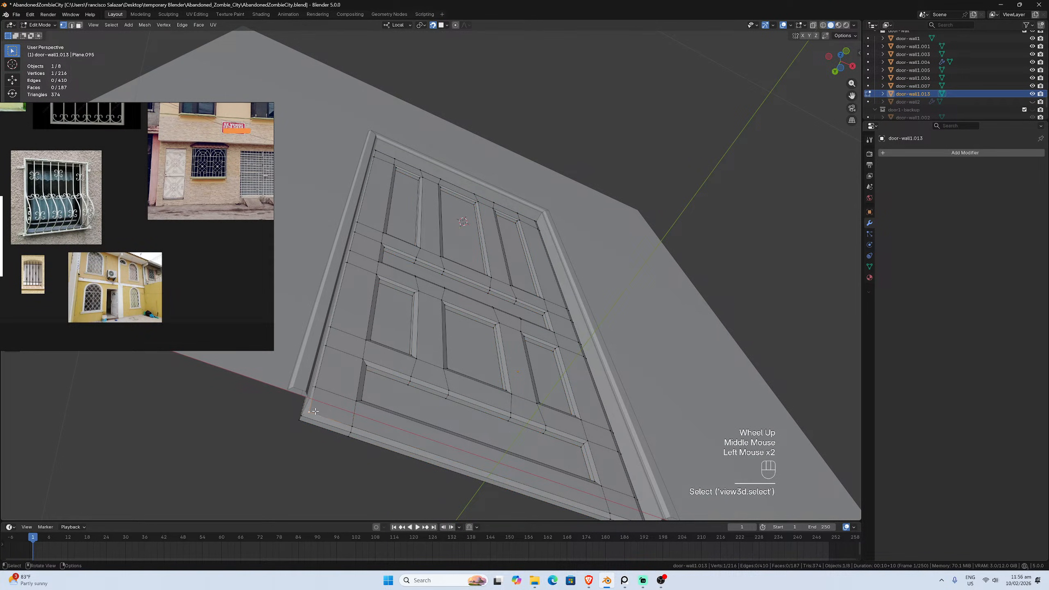
scroll(315, 411, down, 1)
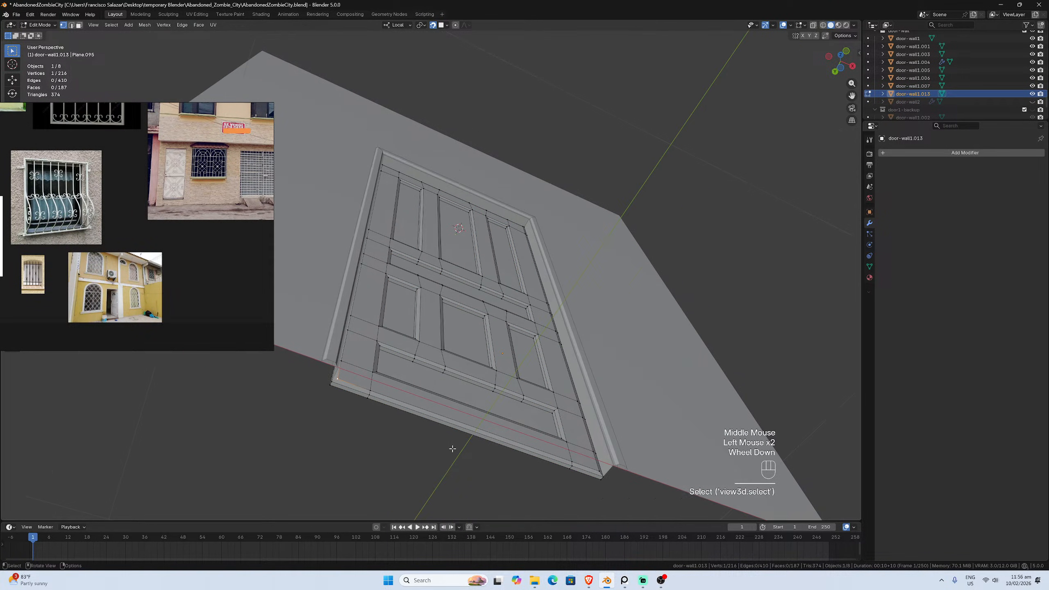
ctrl+click(597, 469)
middle_drag(598, 469, 593, 474)
key(KP_1)
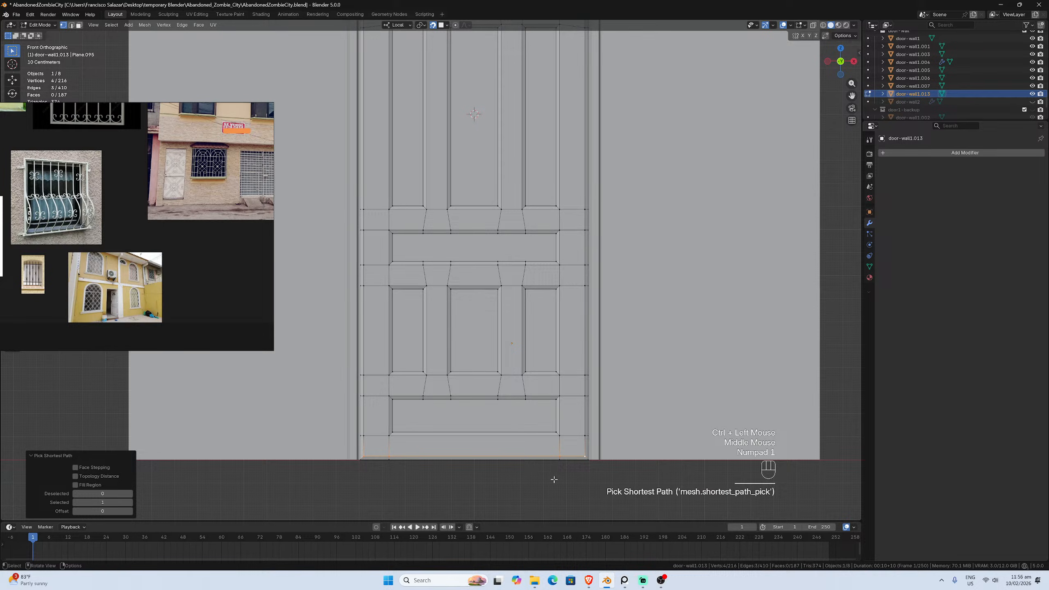
scroll(555, 479, up, 1)
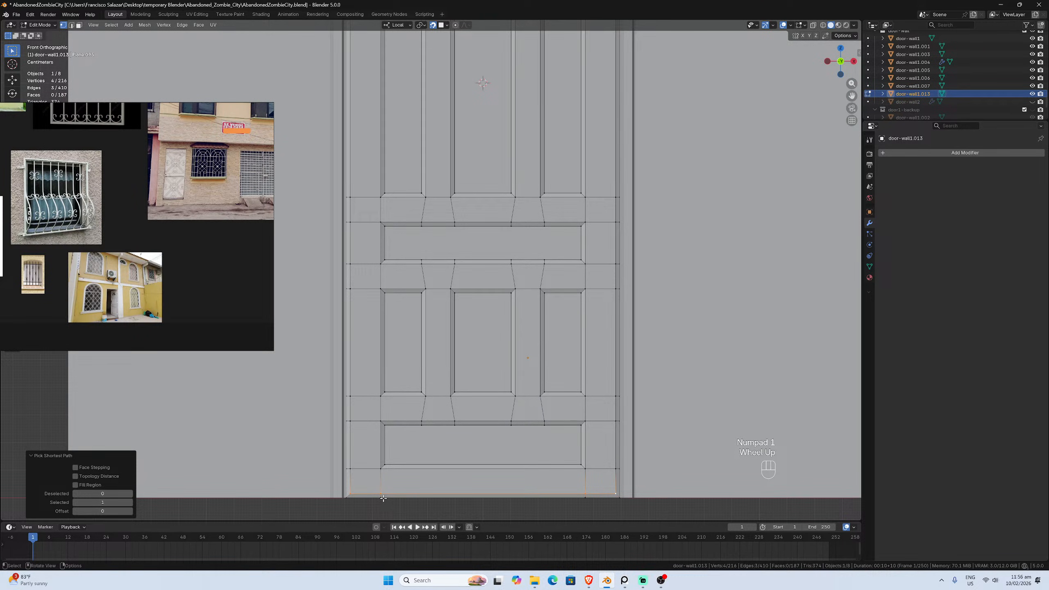
click(442, 25)
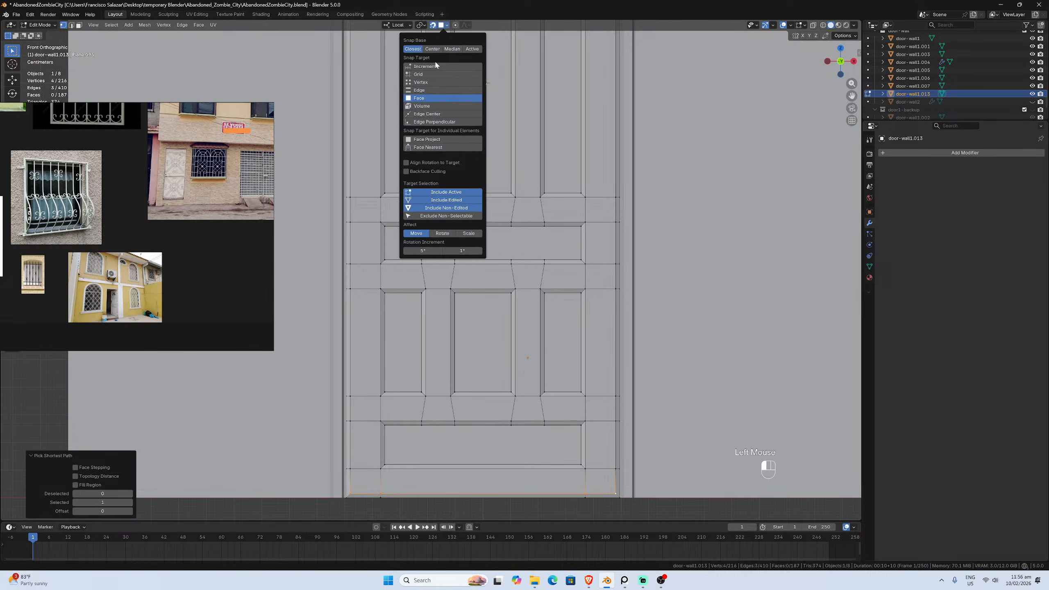
click(425, 84)
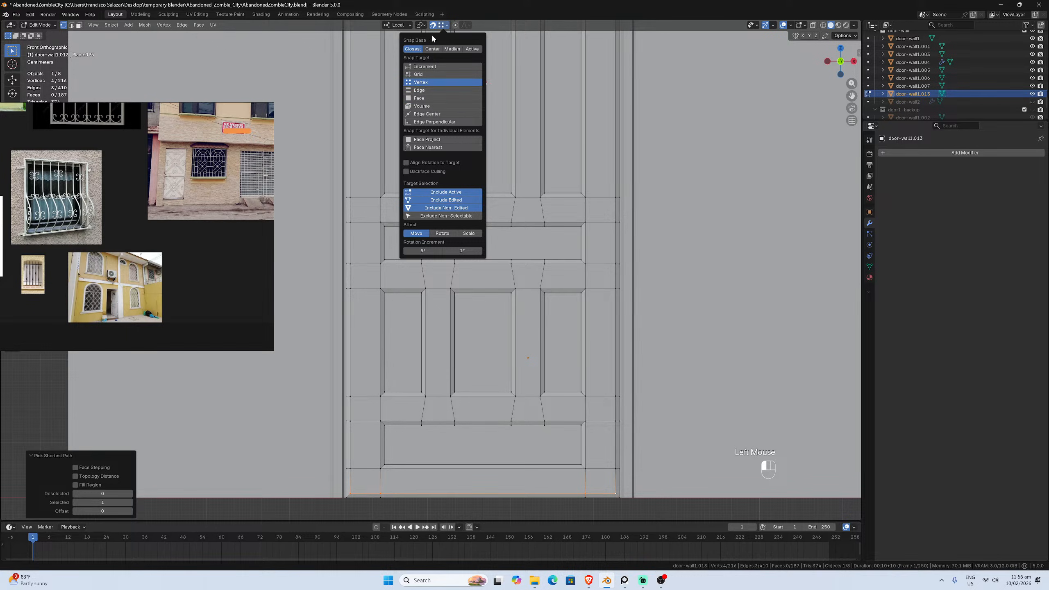
key(g)
key(z)
click(382, 499)
scroll(525, 316, down, 2)
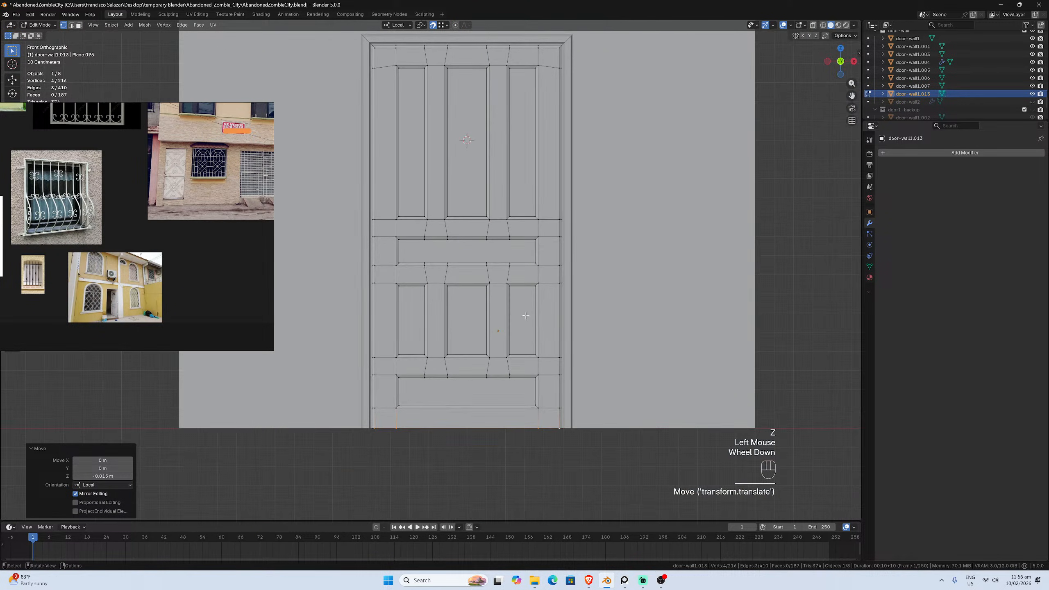
Move the eight inset vertices along the door leaf's top edge up 0.015 m on local Z, snapping to the outer edge
drag(851, 96, 859, 280)
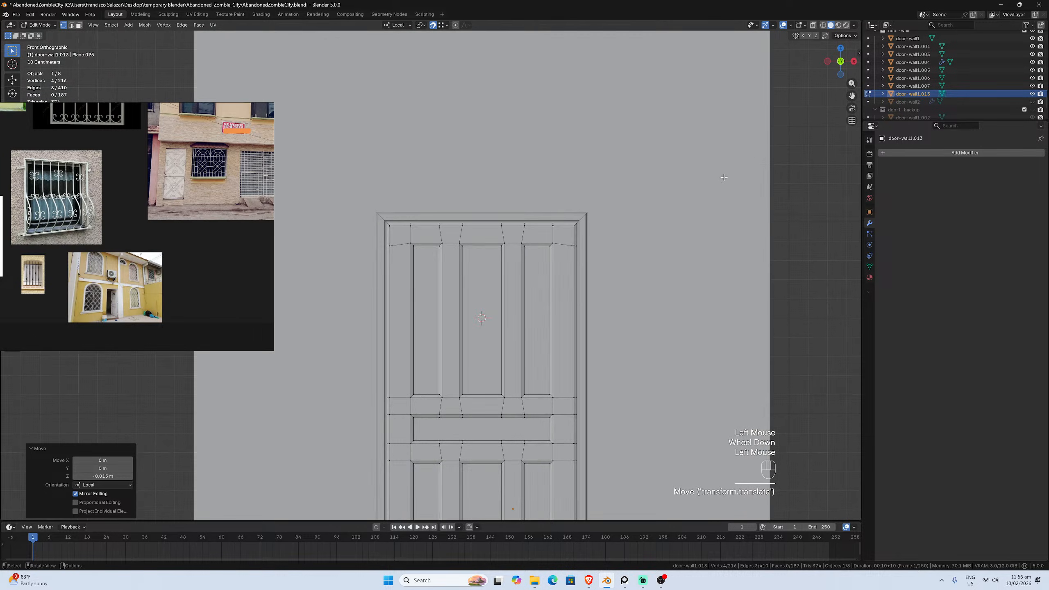
scroll(401, 247, up, 2)
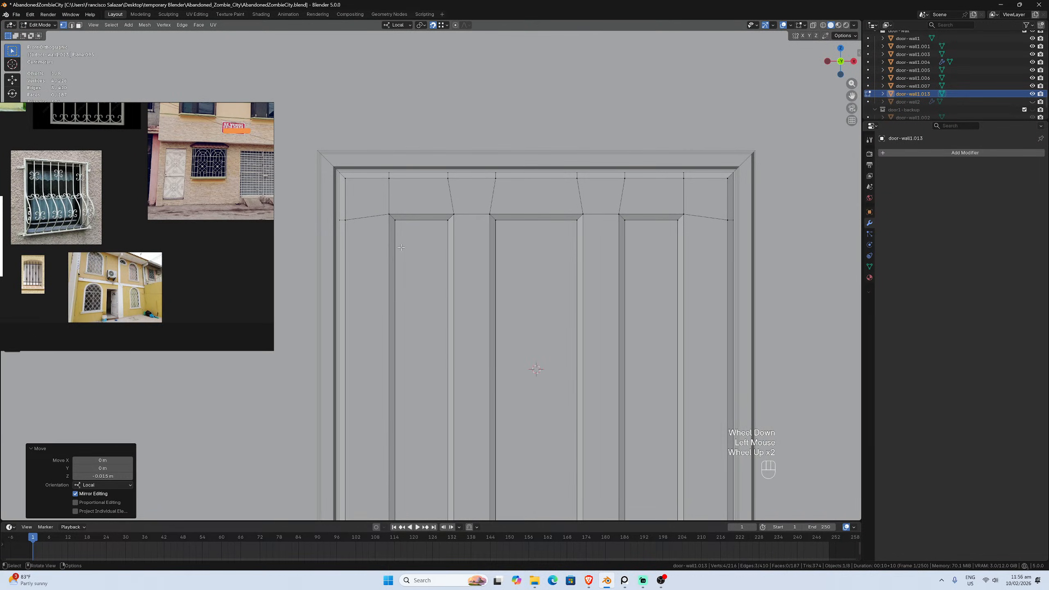
click(354, 181)
shift+click(725, 180)
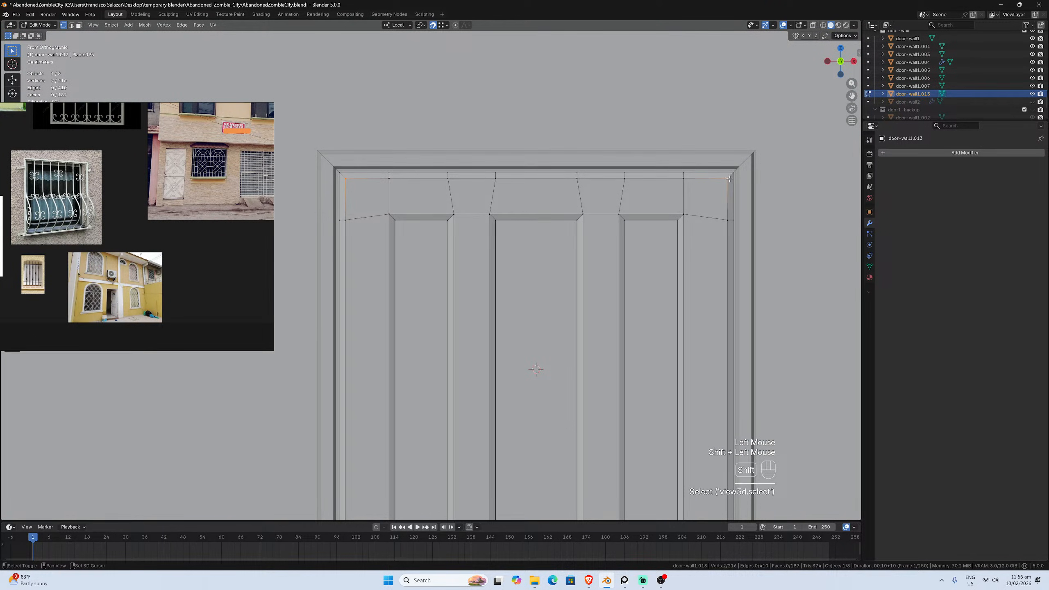
shift+click(683, 179)
shift+click(625, 179)
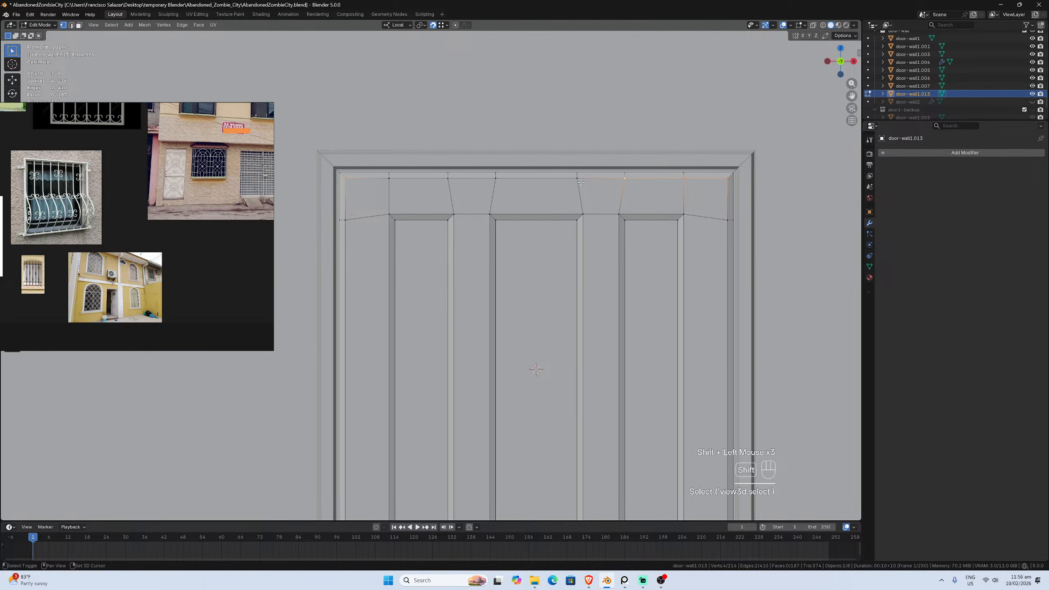
shift+click(577, 179)
shift+click(495, 179)
shift+click(447, 179)
shift+click(389, 179)
key(g)
key(z)
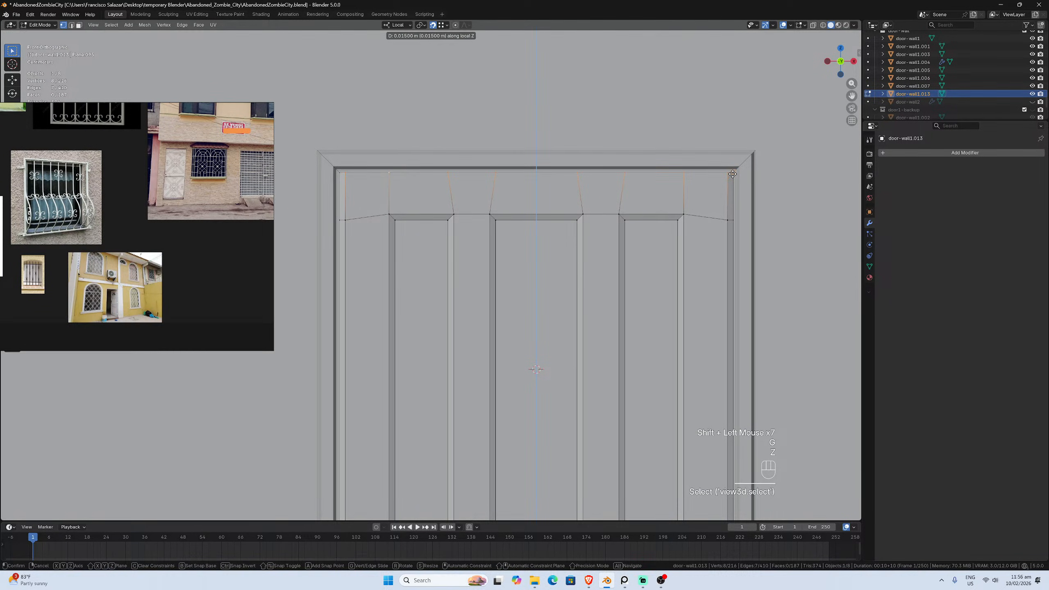
click(731, 167)
scroll(477, 227, down, 3)
Isolate the door leaf and move its left side's inset vertex column -0.015 m on local X, snapping to the outer edge
click(391, 225)
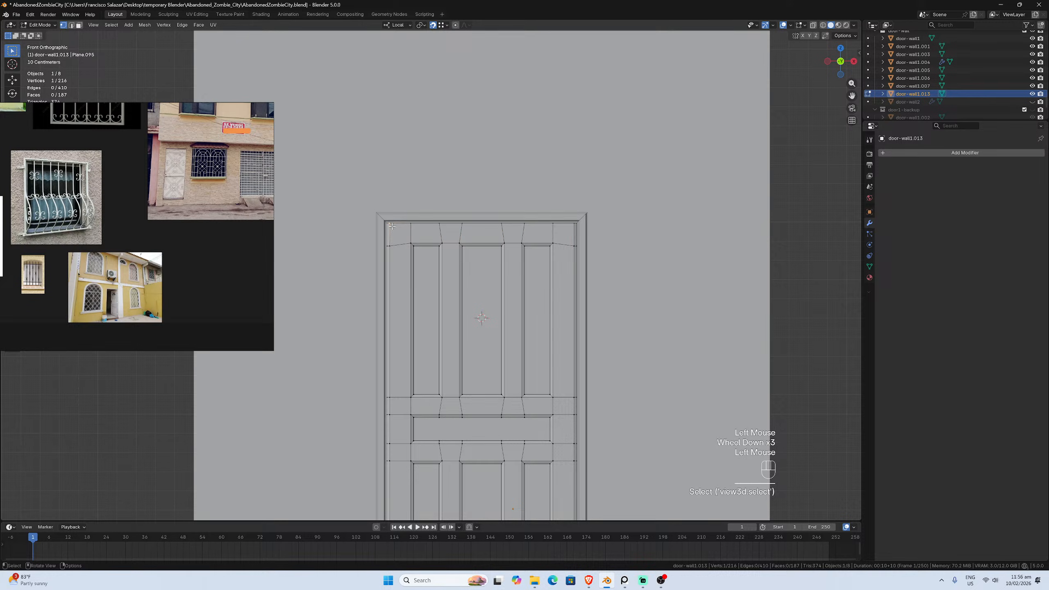
scroll(399, 264, down, 2)
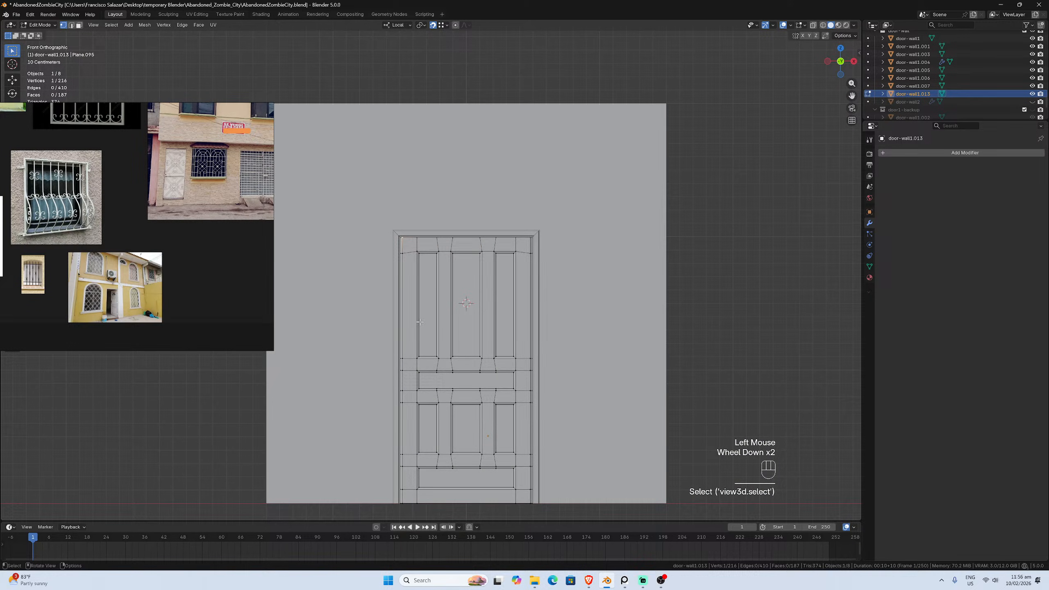
scroll(419, 326, up, 1)
middle_drag(419, 327, 432, 252)
scroll(408, 251, up, 2)
scroll(407, 250, up, 1)
scroll(407, 250, down, 1)
key(KP_Divide)
scroll(408, 250, up, 1)
scroll(432, 252, up, 1)
click(331, 389)
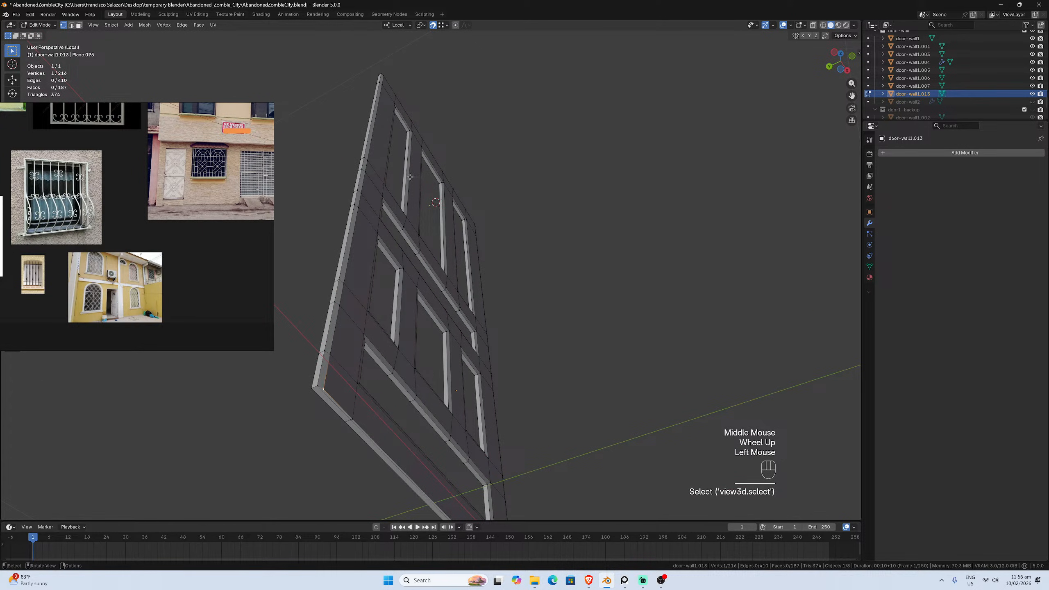
middle_drag(410, 178, 419, 294)
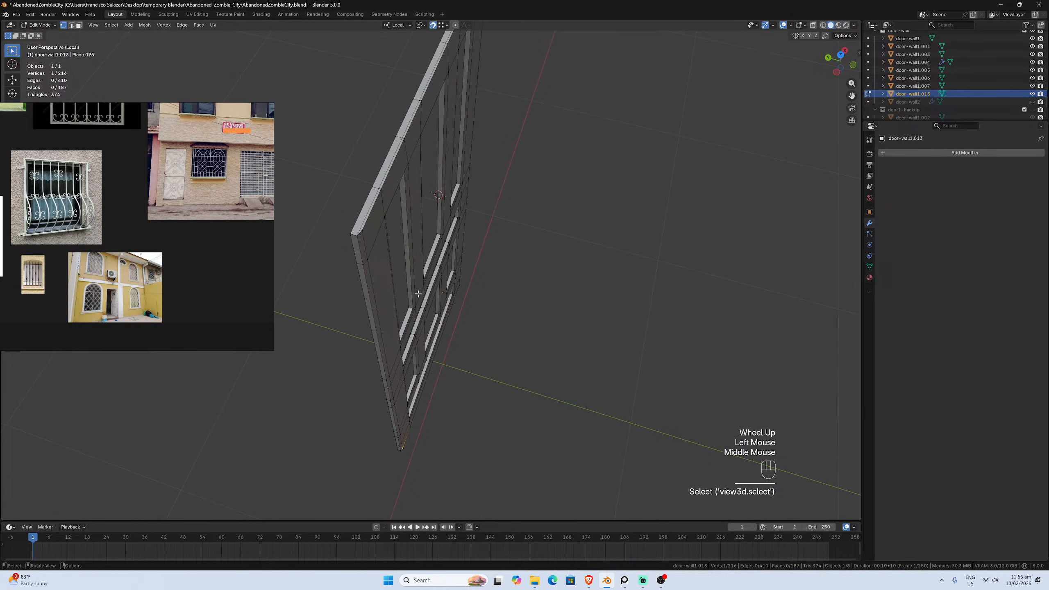
ctrl+click(367, 234)
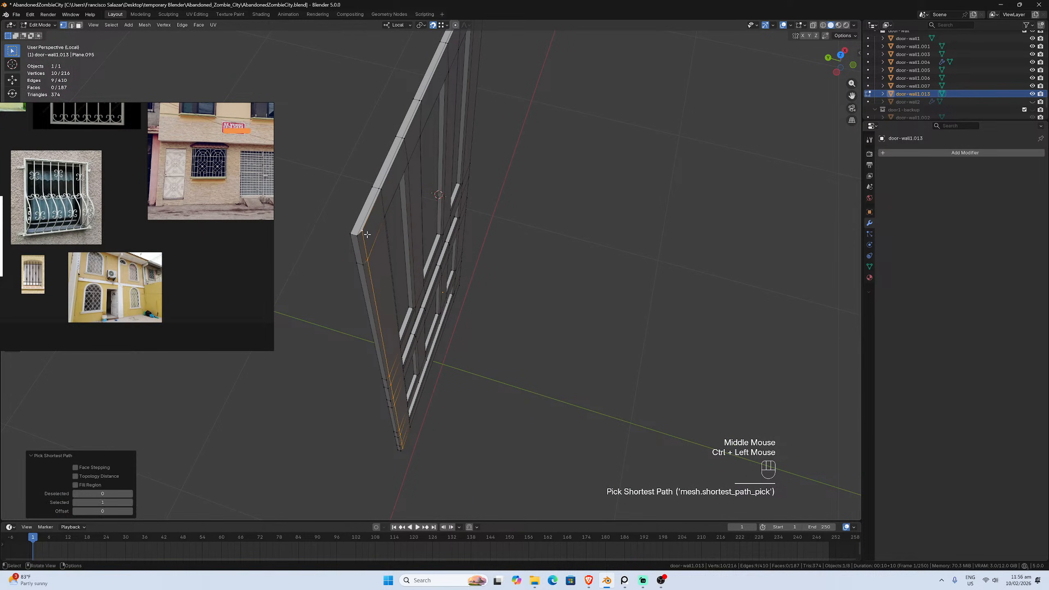
key(g)
key(x)
click(364, 264)
Snap the right side's inset vertex column outward on local X to the door's outer edge, then leave isolation and mesh editing
middle_drag(444, 268, 513, 223)
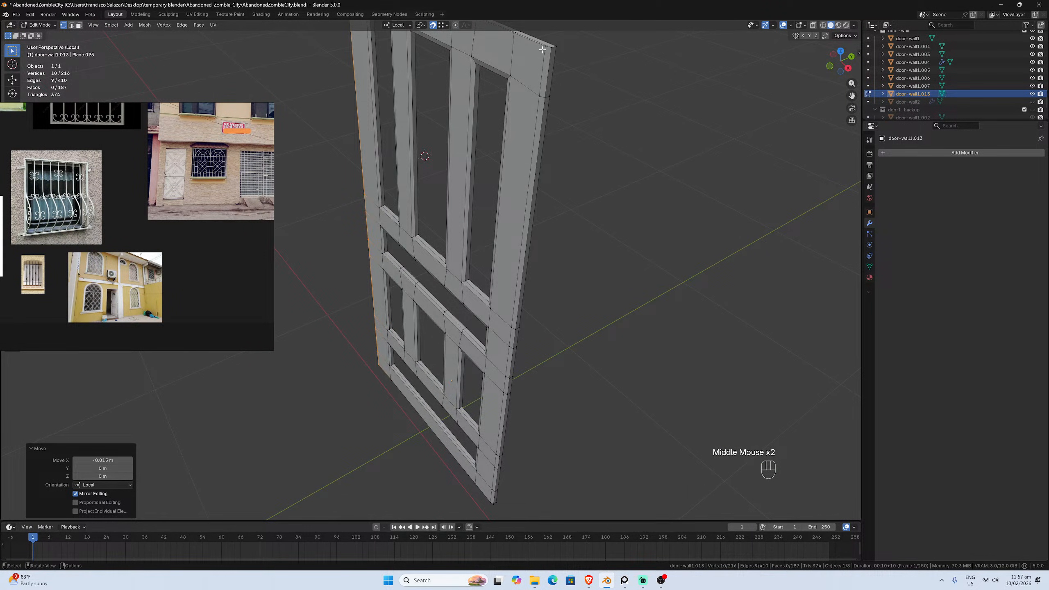
click(534, 163)
middle_drag(534, 163, 555, 194)
scroll(555, 195, down, 1)
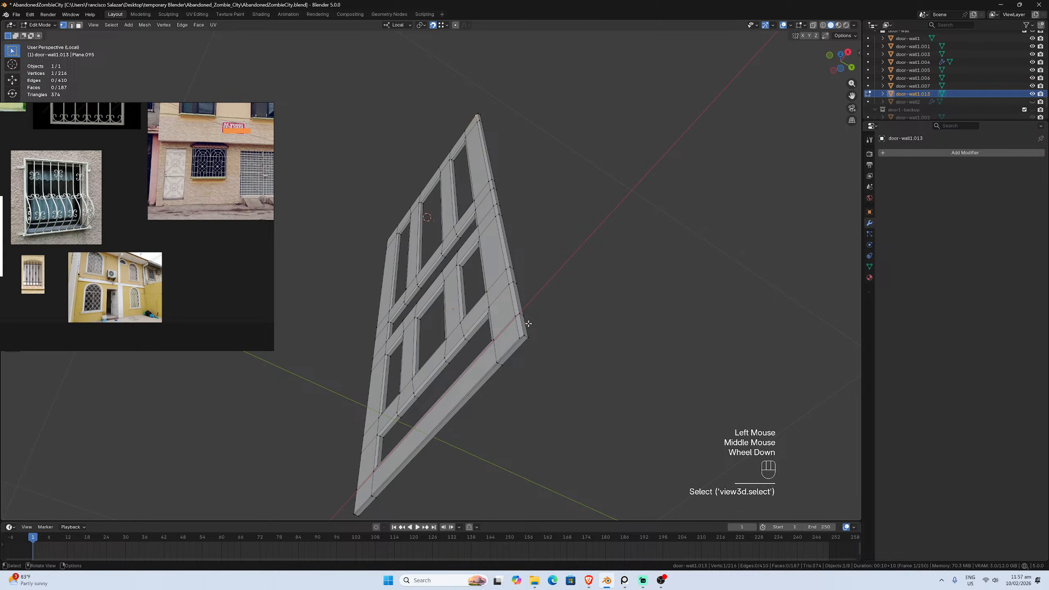
scroll(544, 359, up, 4)
ctrl+click(549, 360)
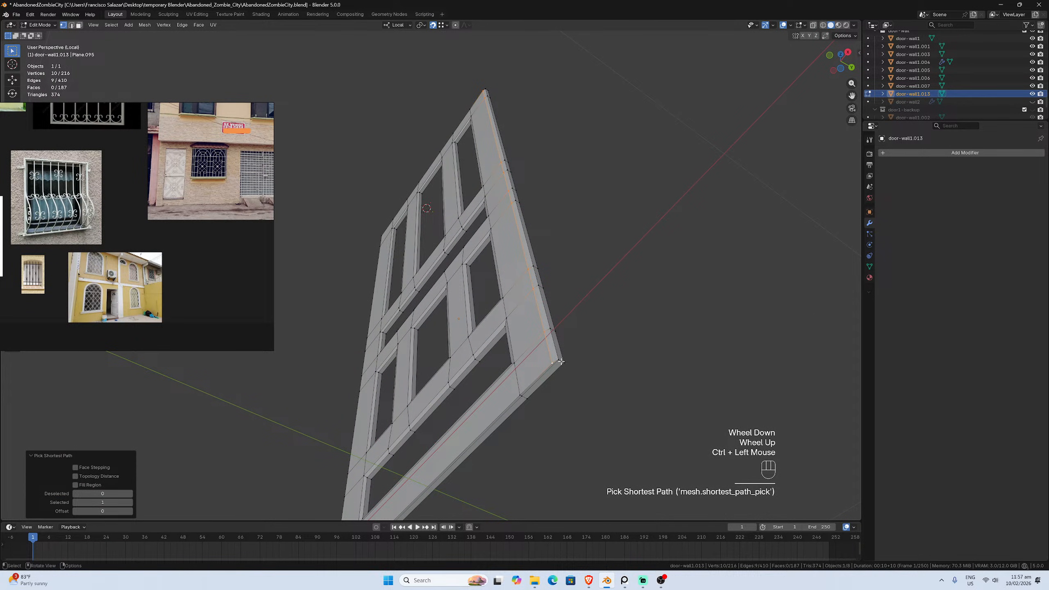
key(g)
key(x)
click(558, 359)
middle_drag(558, 358, 544, 358)
key(KP_1)
key(slash)
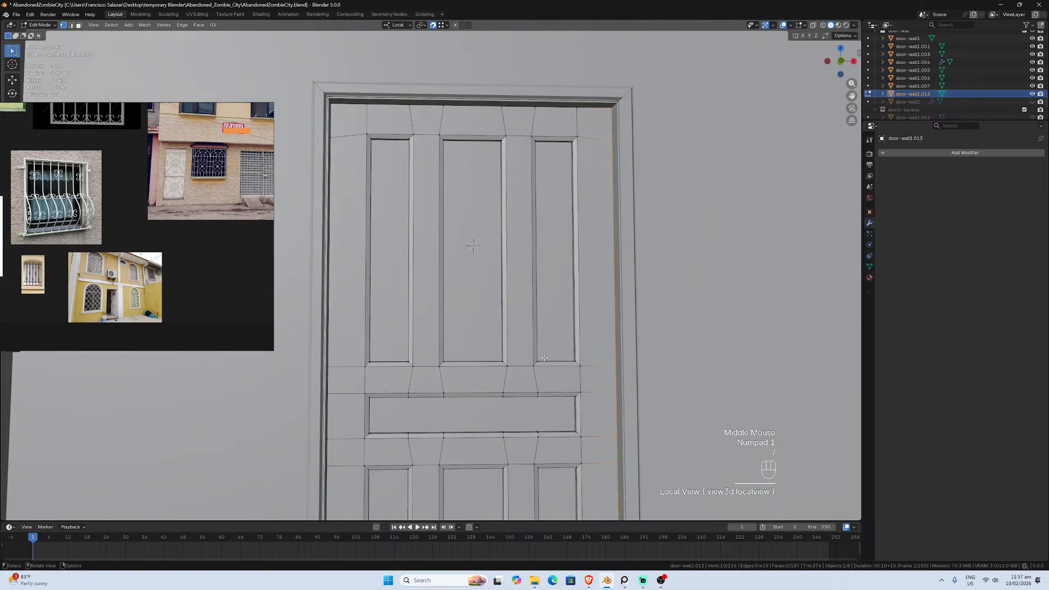
scroll(539, 384, down, 4)
middle_drag(539, 384, 533, 384)
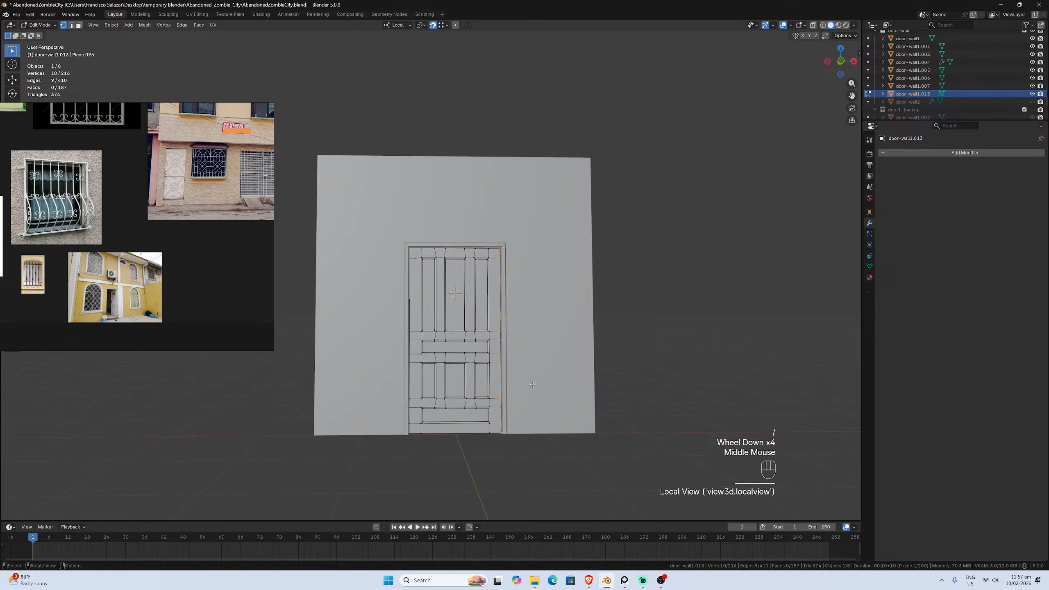
key(KP_1)
scroll(532, 385, up, 3)
key(Tab)
scroll(648, 367, down, 1)
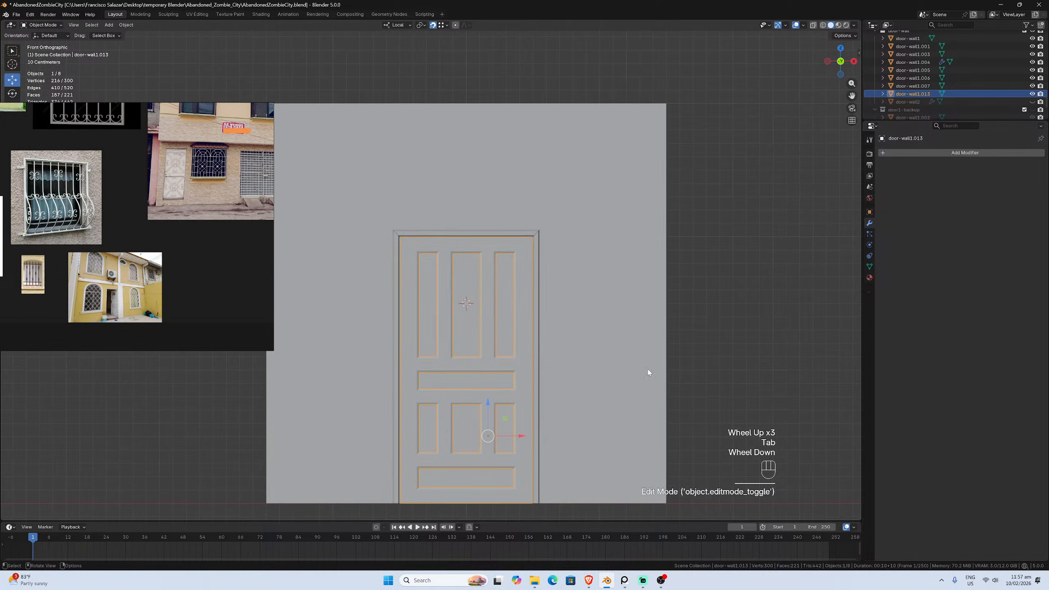
Open the door leaf's mesh for editing with face selection and see-through solid display
click(656, 381)
click(527, 393)
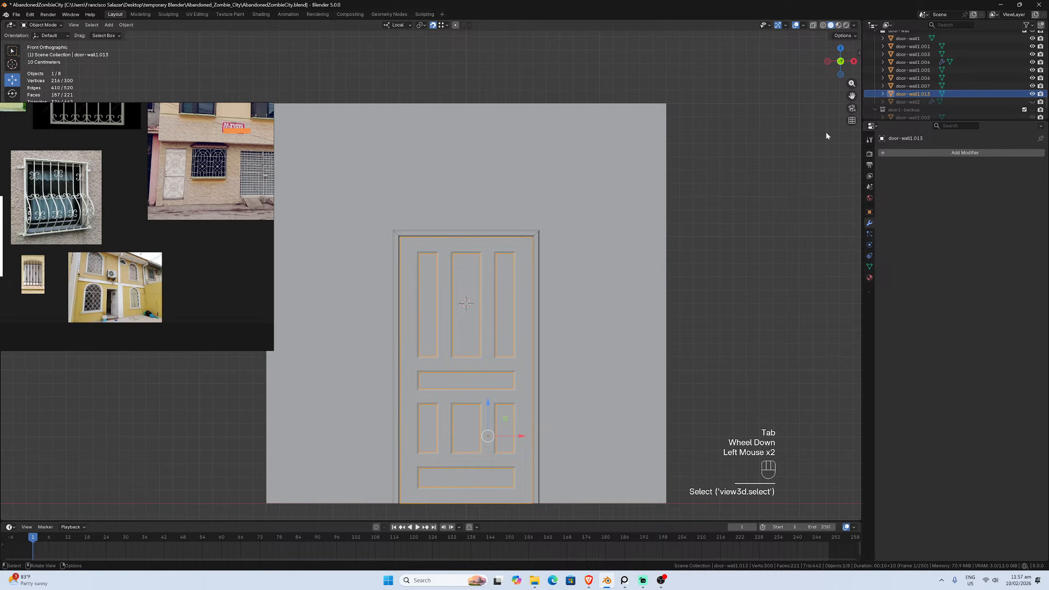
click(516, 305)
scroll(516, 305, up, 2)
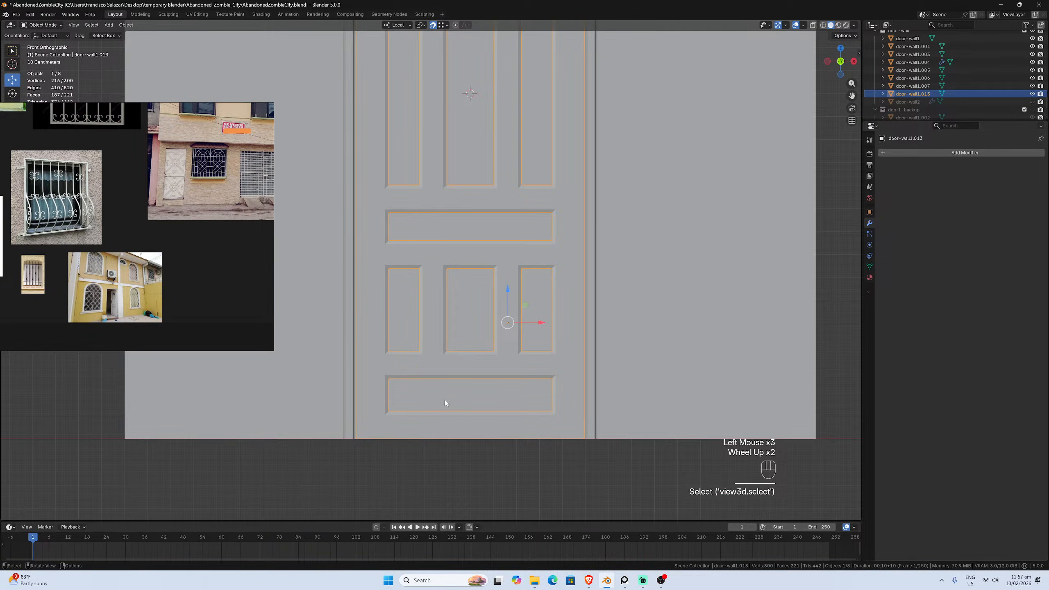
key(Tab)
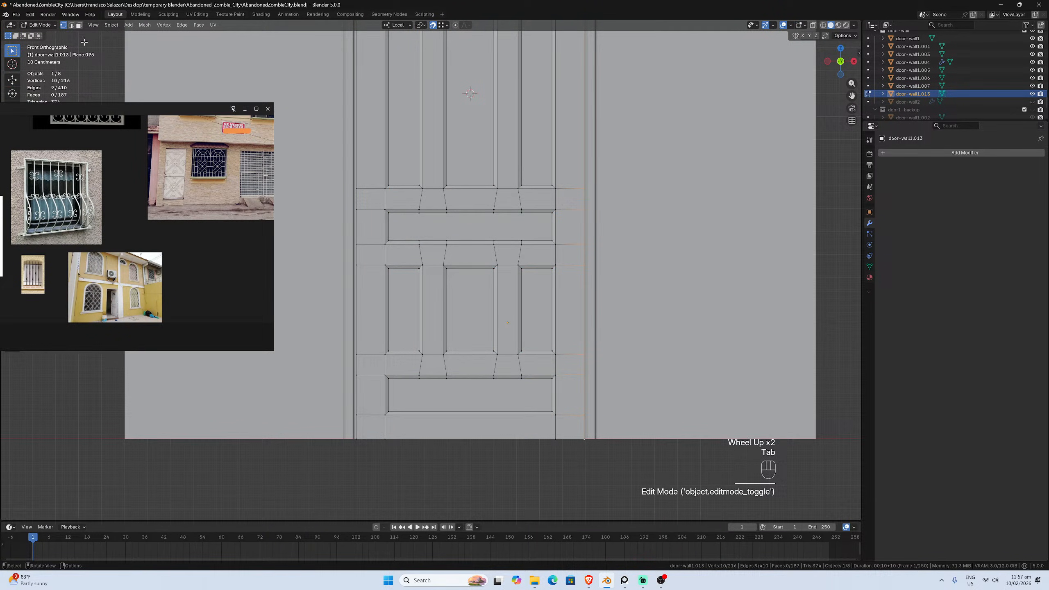
click(80, 25)
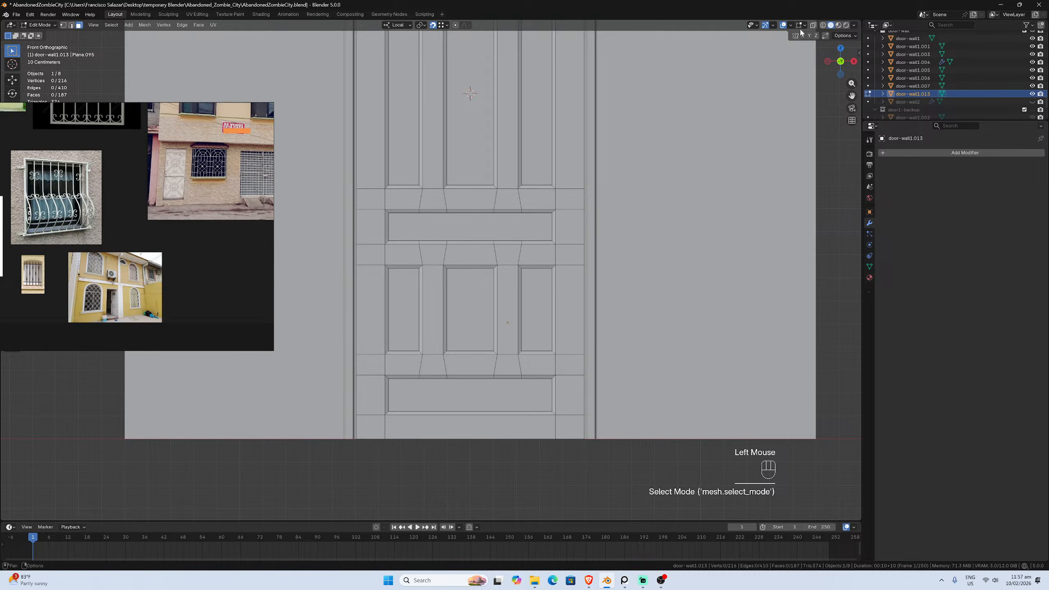
click(823, 26)
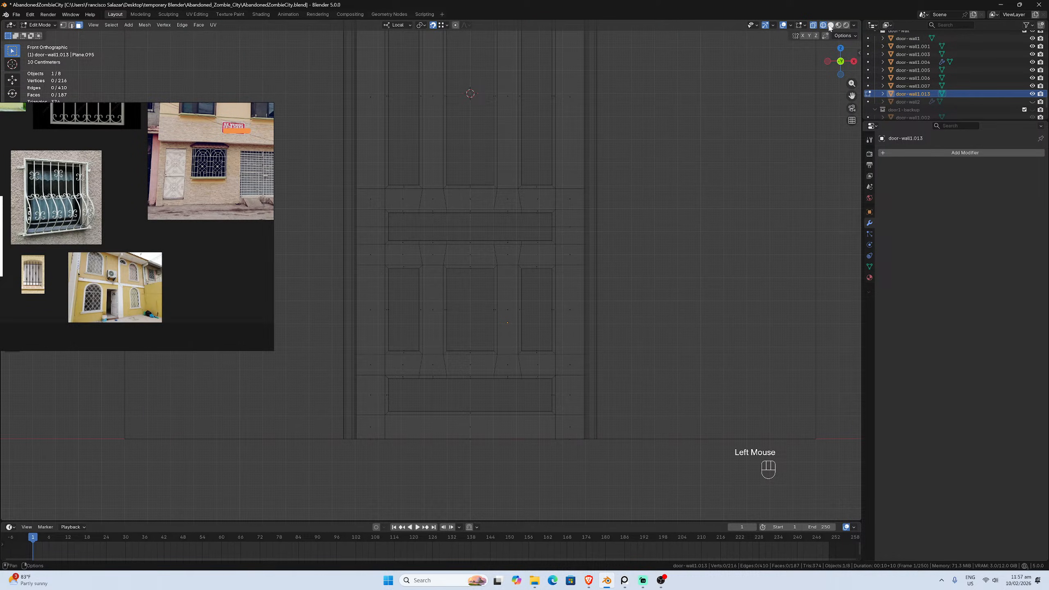
click(830, 25)
click(814, 25)
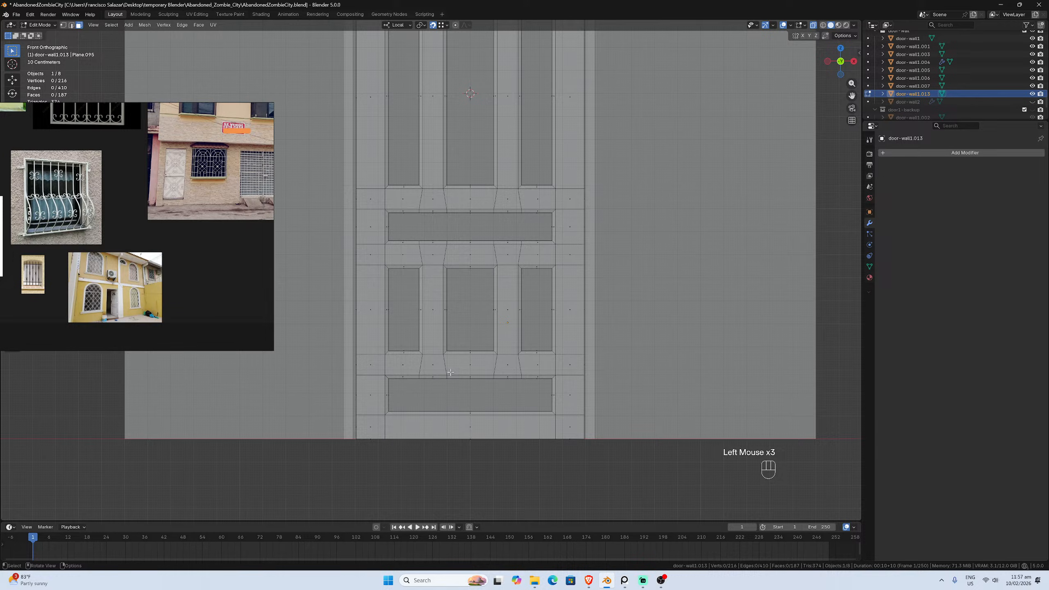
Separate the bottom rail's faces below the lowest panel into their own object, then restore opaque display
drag(407, 399, 519, 459)
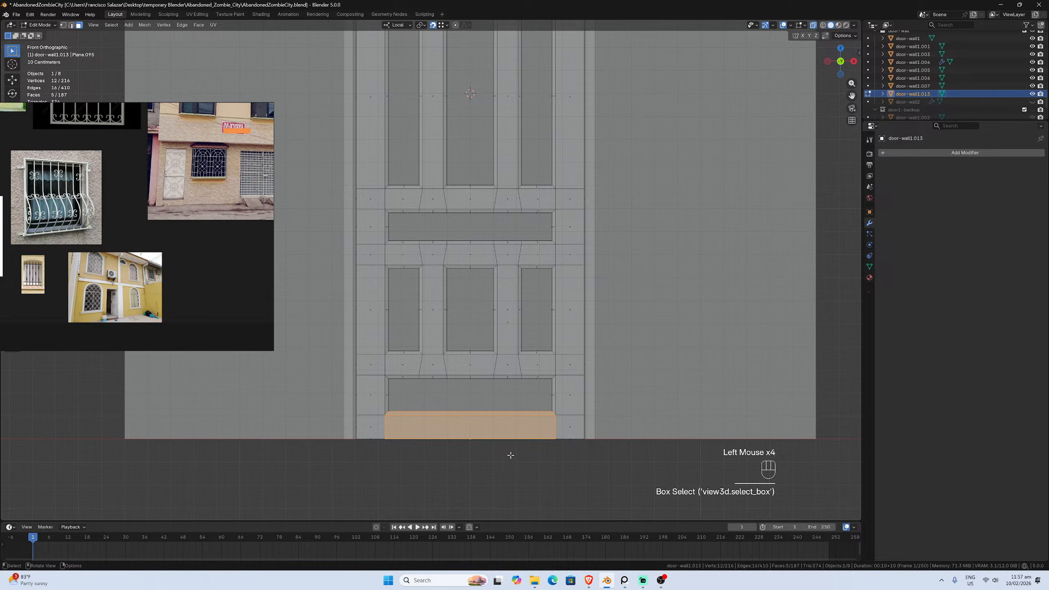
key(p)
click(511, 456)
key(Tab)
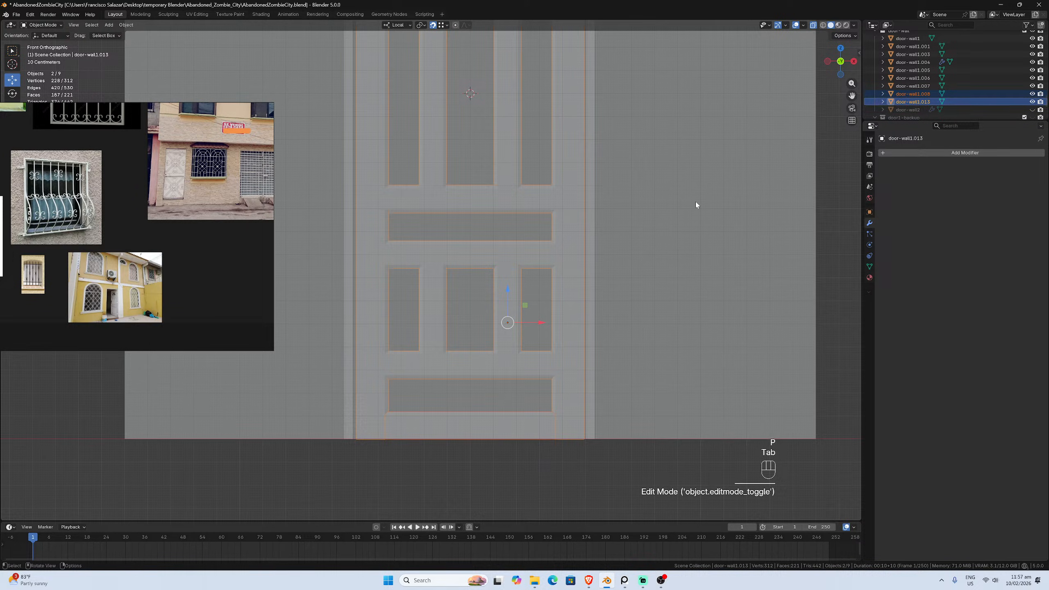
click(813, 25)
click(573, 473)
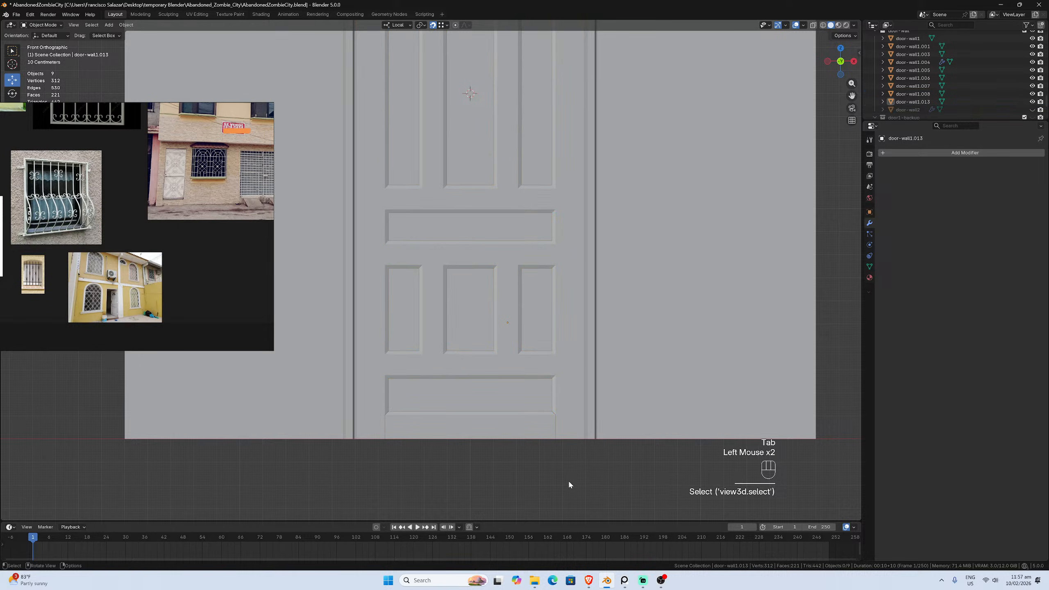
Examine the separated bottom rail close up, checking its end seams and beveled corners against the door leaf
scroll(487, 440, up, 2)
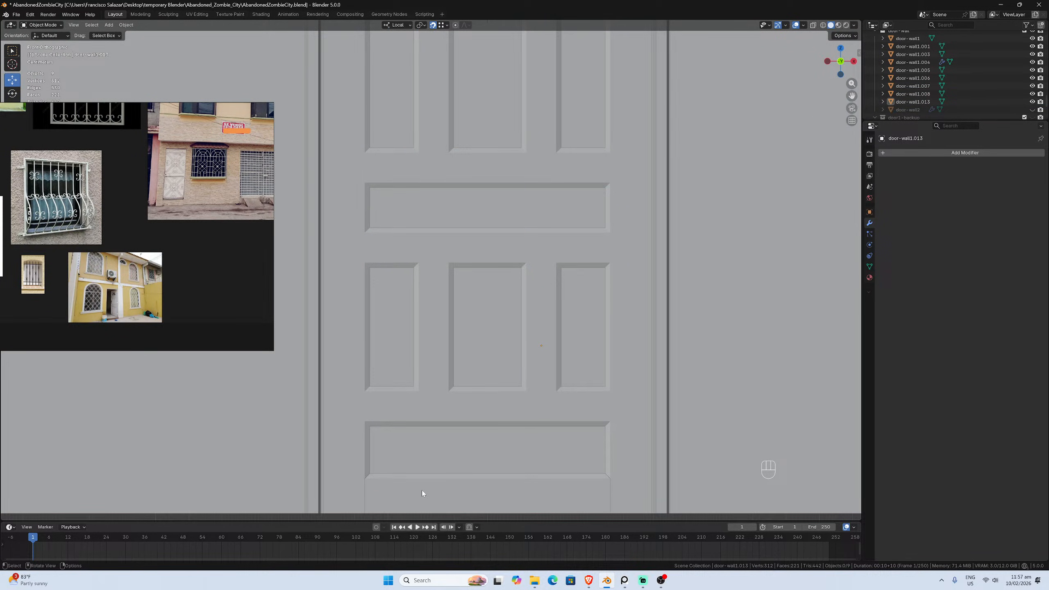
click(379, 484)
scroll(373, 492, up, 1)
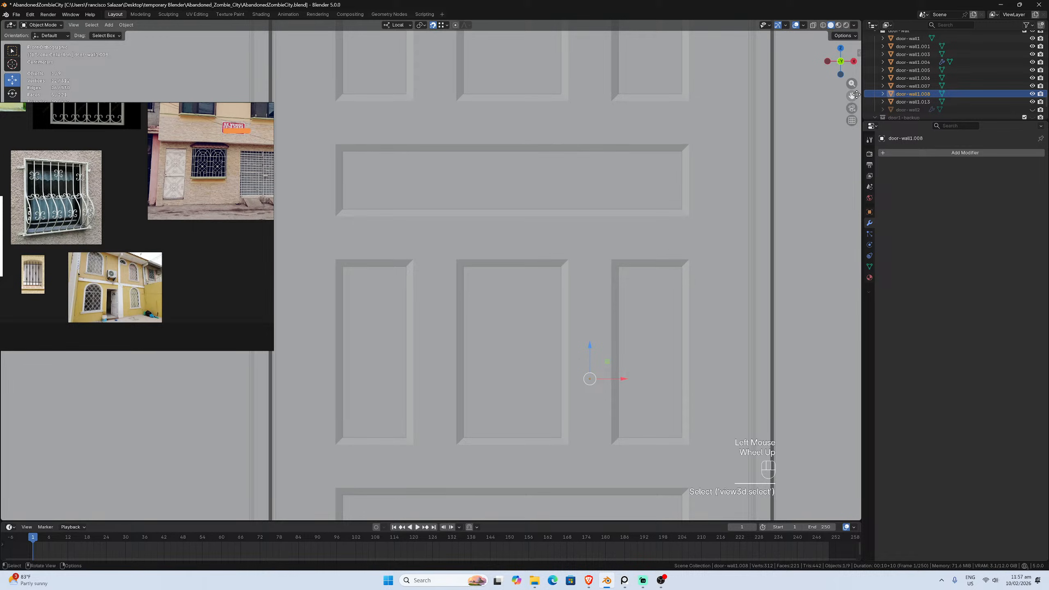
drag(851, 95, 944, 1)
scroll(553, 363, up, 2)
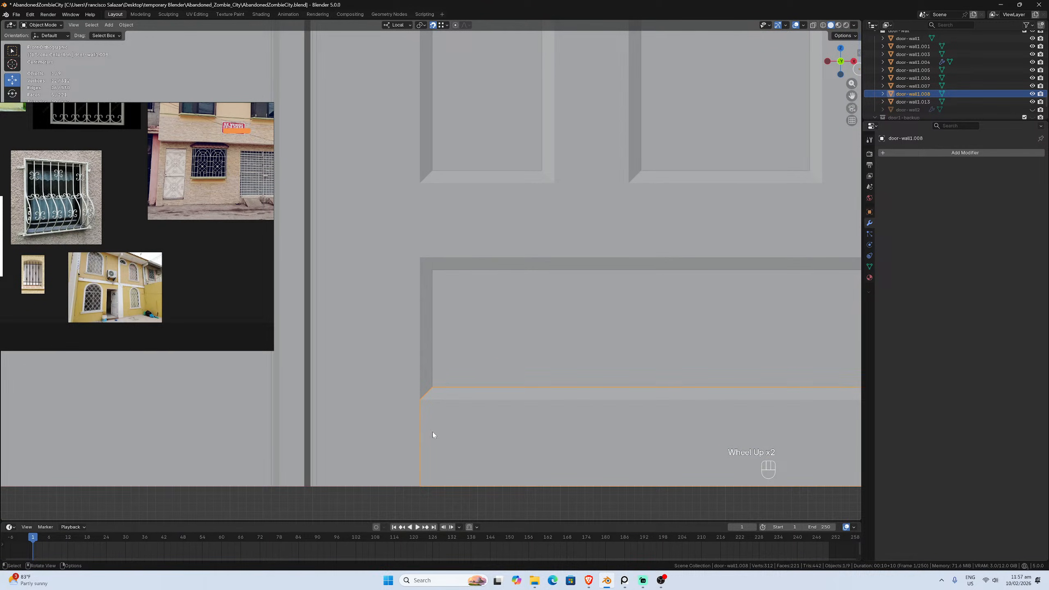
click(402, 449)
click(436, 483)
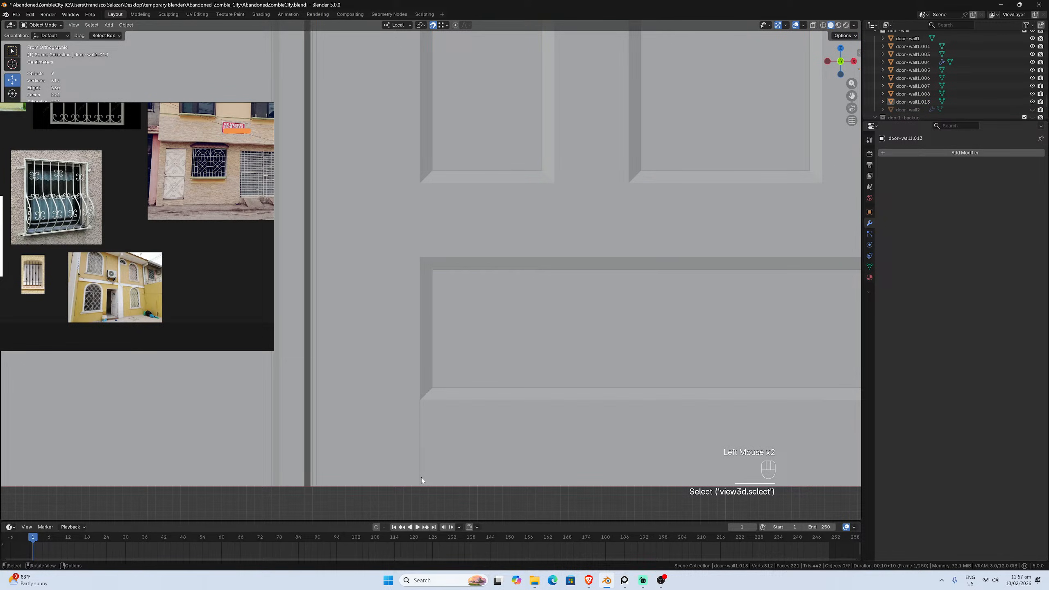
scroll(421, 480, down, 1)
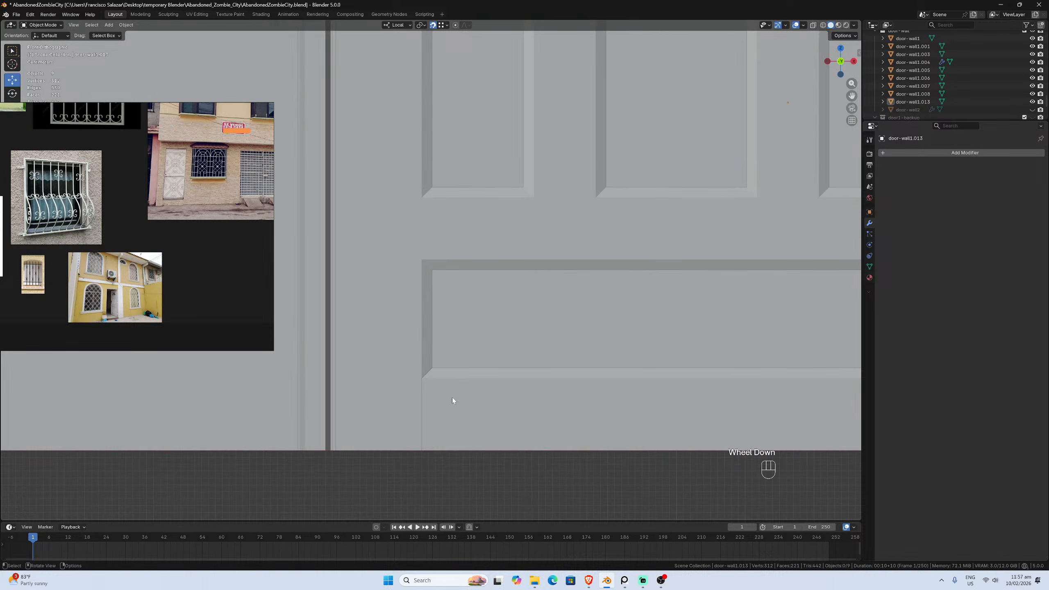
scroll(415, 474, up, 2)
scroll(421, 453, down, 2)
scroll(591, 359, down, 1)
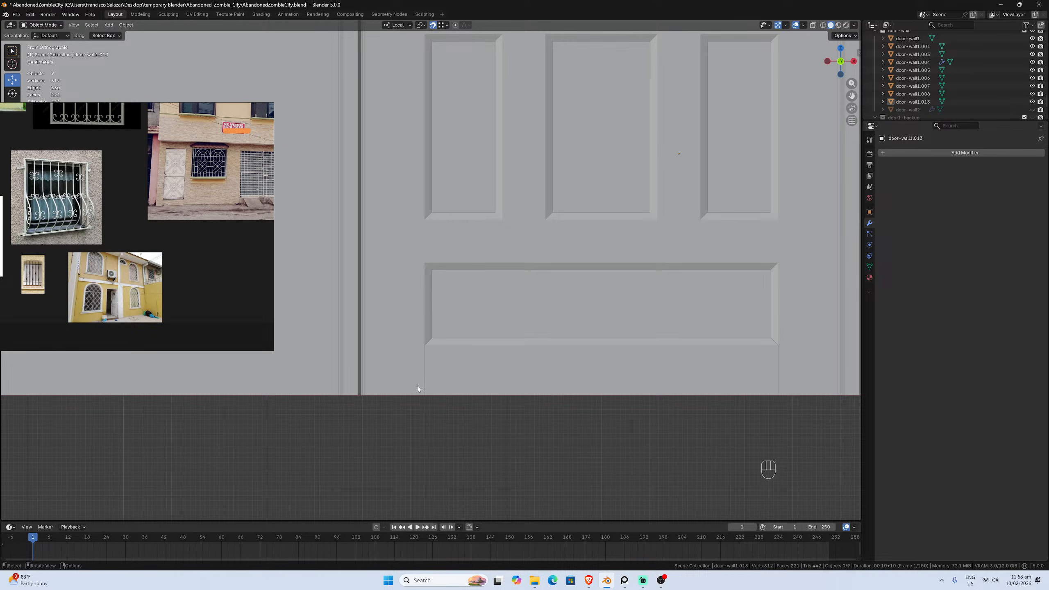
scroll(434, 372, down, 2)
scroll(582, 311, up, 1)
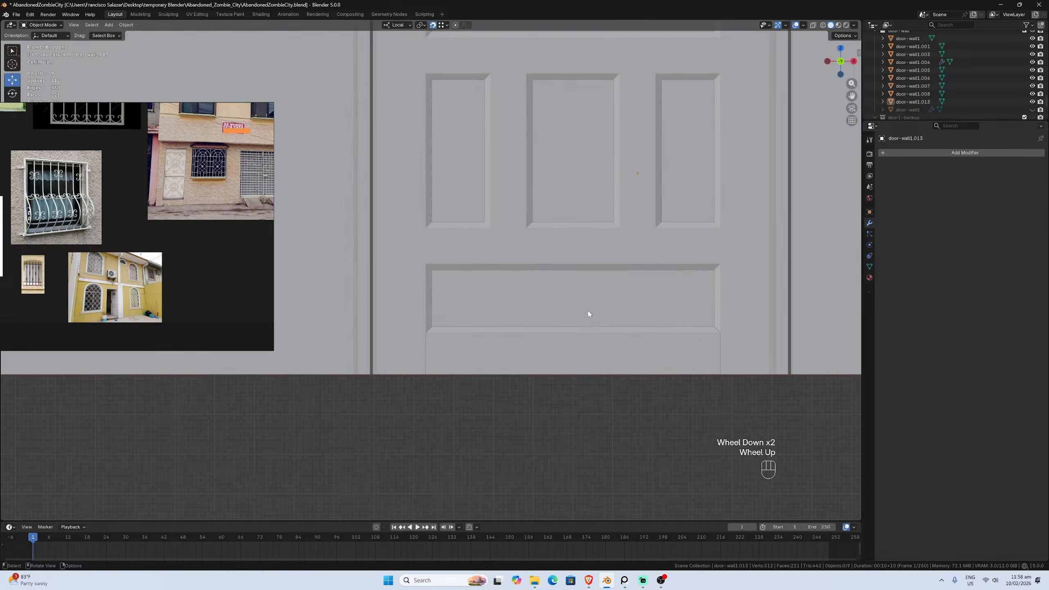
scroll(587, 314, down, 1)
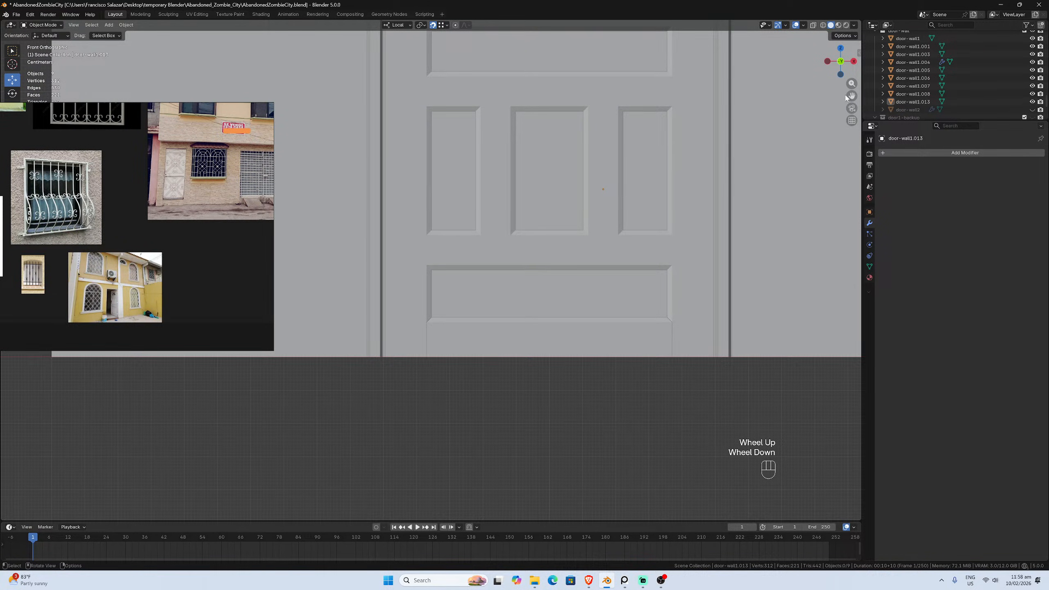
drag(851, 96, 806, 235)
drag(852, 96, 859, 102)
scroll(617, 239, down, 2)
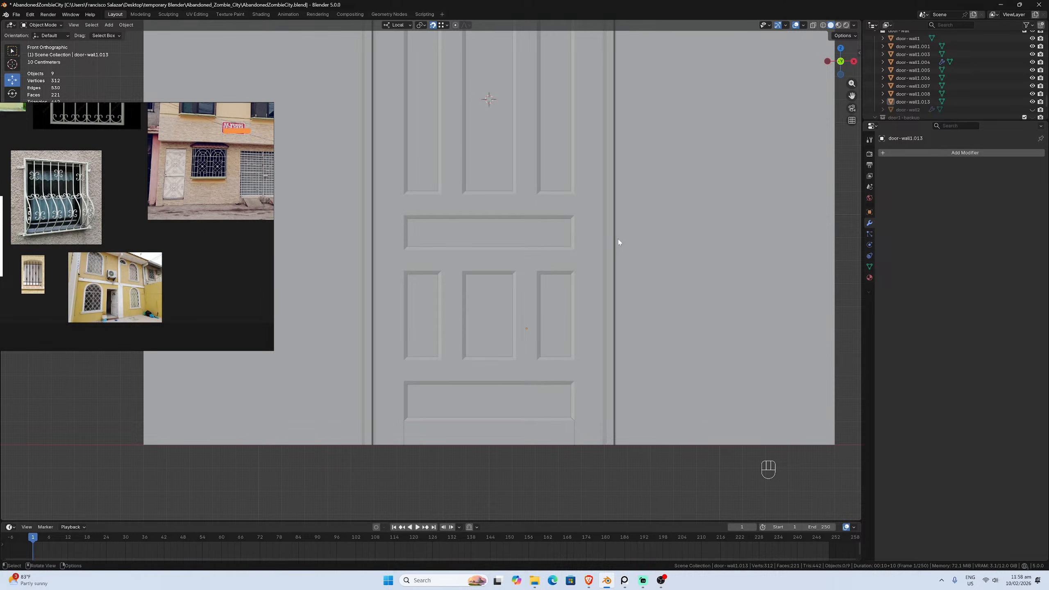
Select the separated bottom rail and review how the door's remaining rails and stiles divide
click(503, 429)
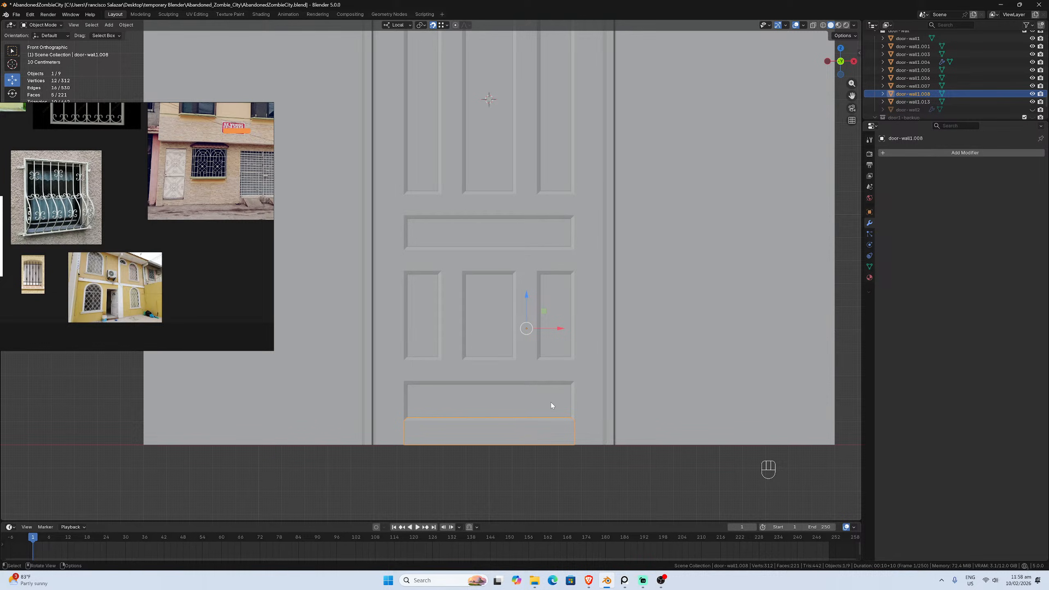
scroll(557, 404, down, 1)
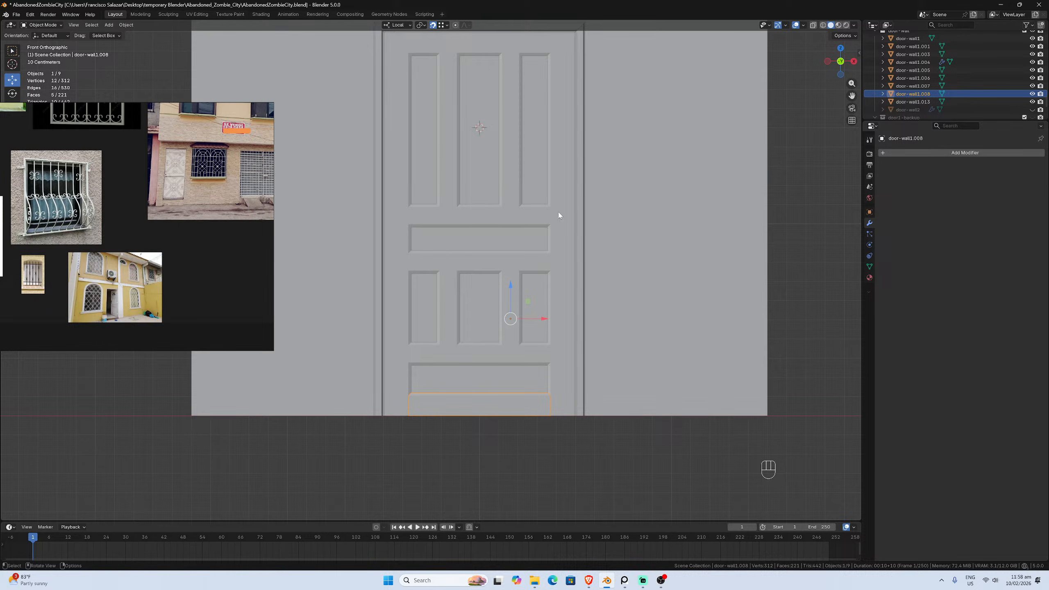
scroll(547, 307, up, 1)
scroll(548, 306, down, 2)
drag(849, 95, 850, 141)
scroll(590, 347, up, 2)
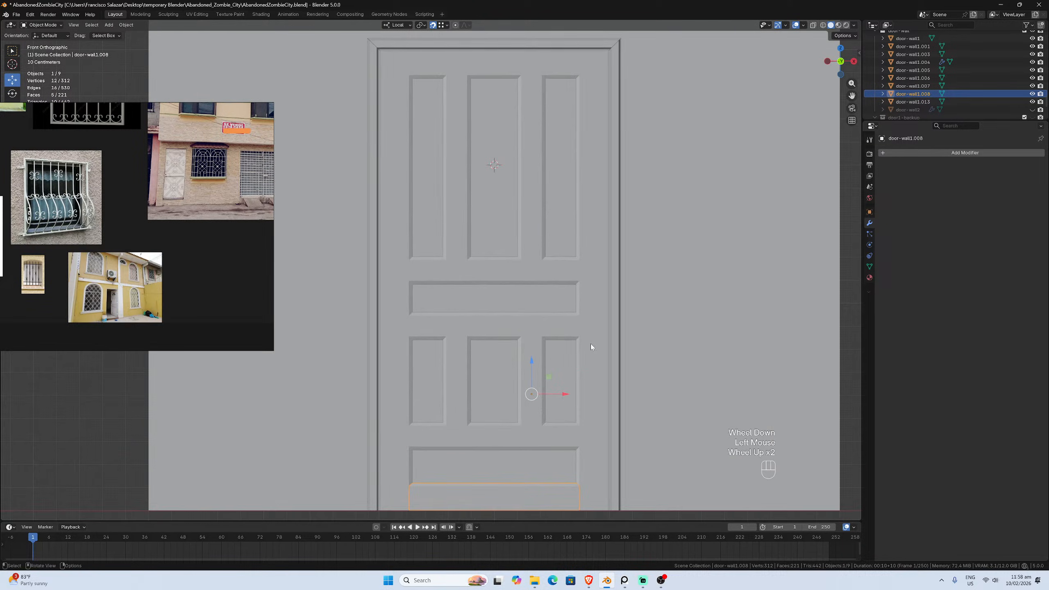
scroll(567, 374, down, 1)
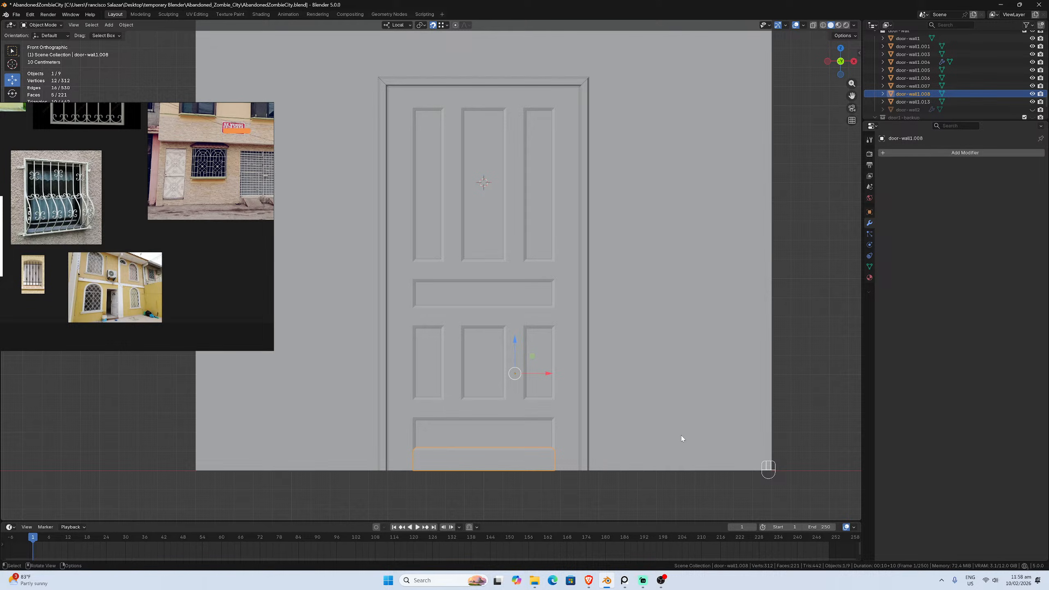
With see-through display on, separate the rail between the lowest panel and the three lower panels into its own object
click(490, 414)
key(Tab)
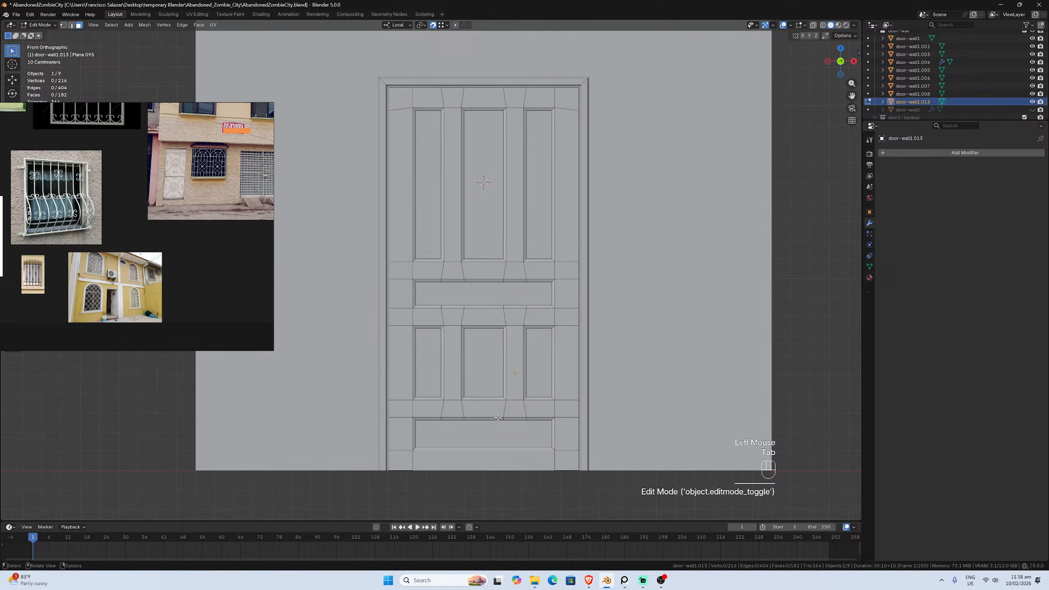
scroll(459, 411, up, 1)
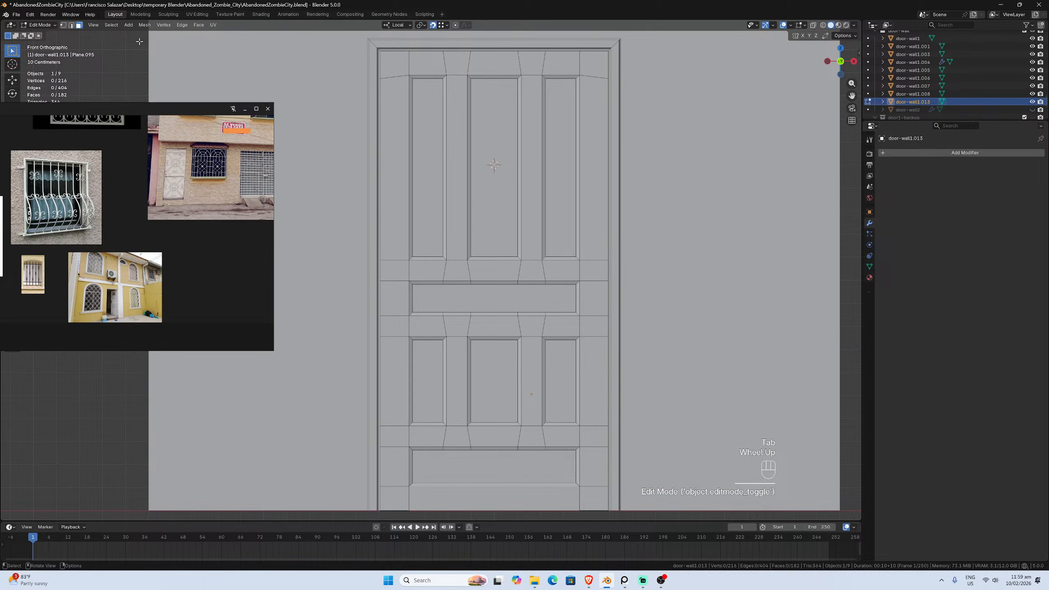
click(813, 25)
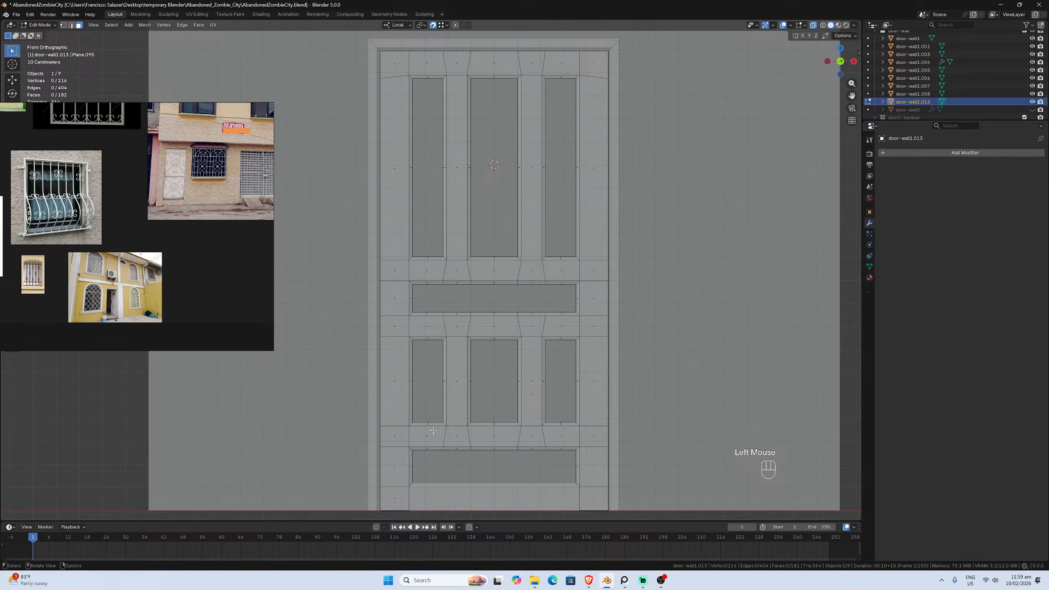
drag(417, 416, 571, 430)
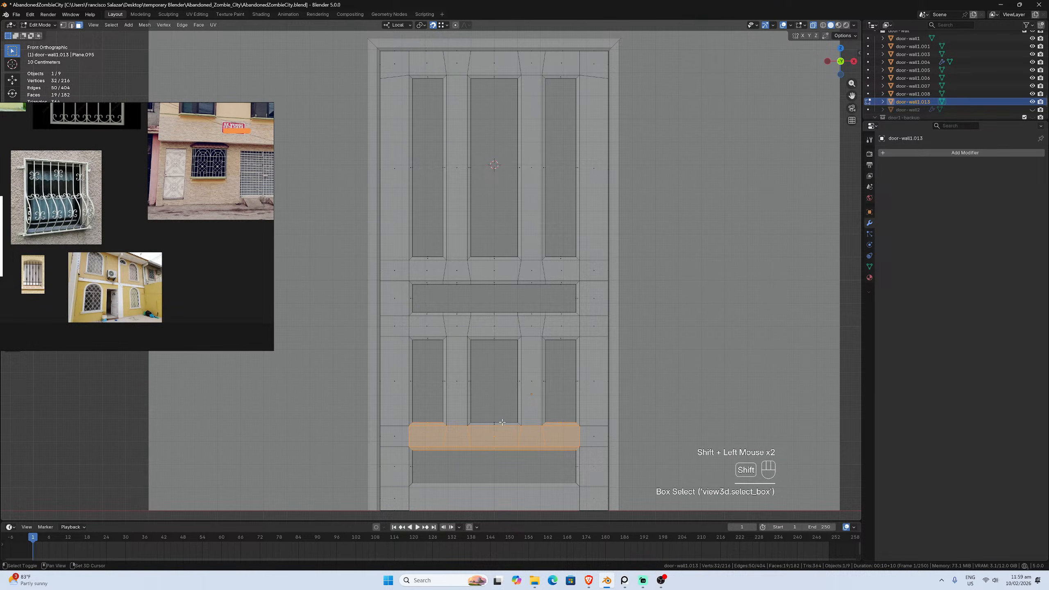
shift+drag(473, 415, 504, 438)
key(p)
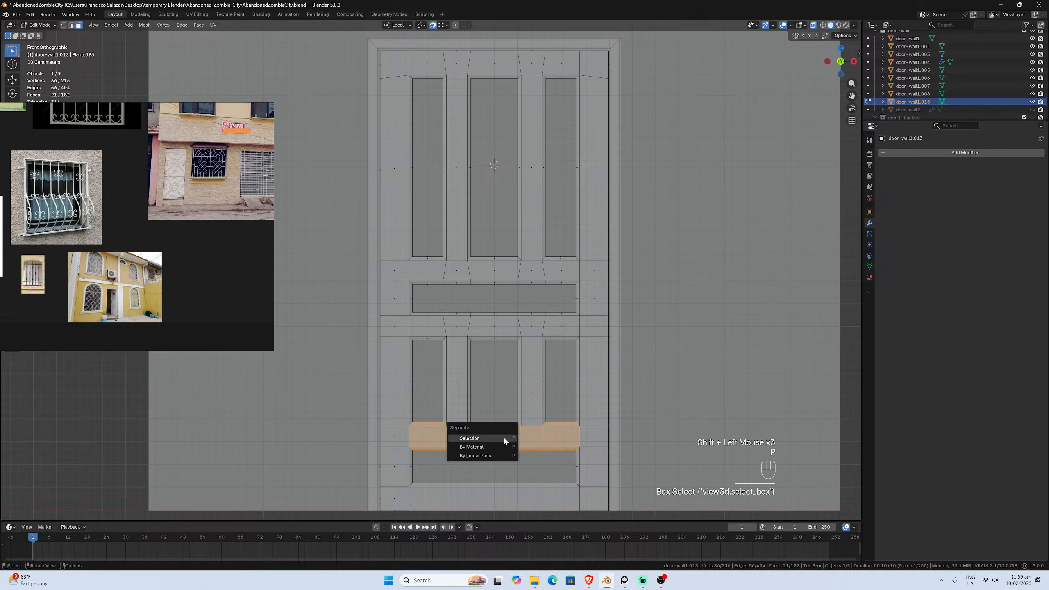
click(503, 436)
key(Tab)
Separate the door leaf's full-height right stile, including its beveled panel edges, into its own object
click(580, 423)
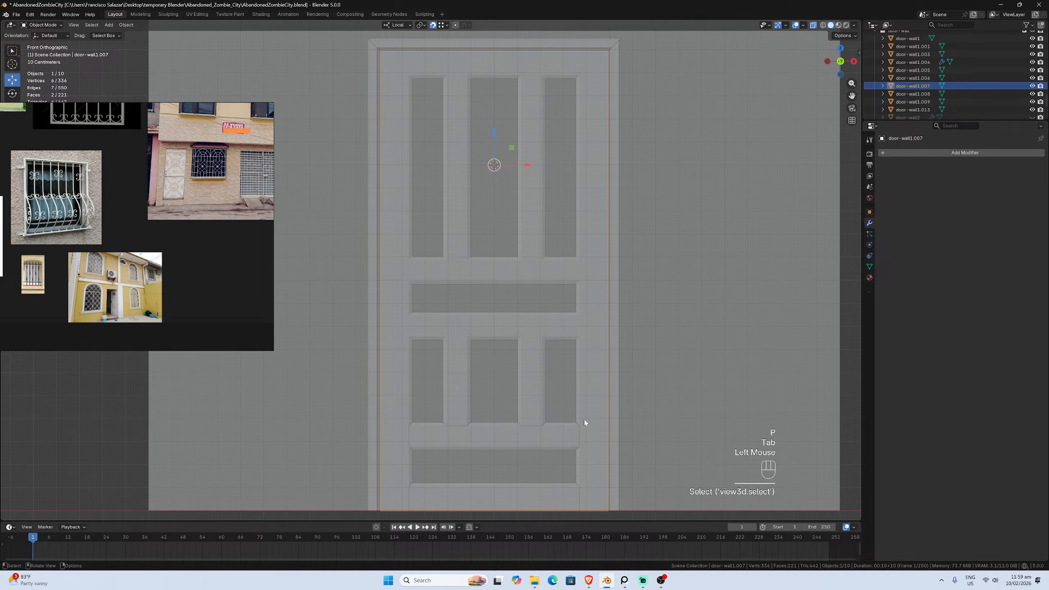
click(584, 420)
click(585, 421)
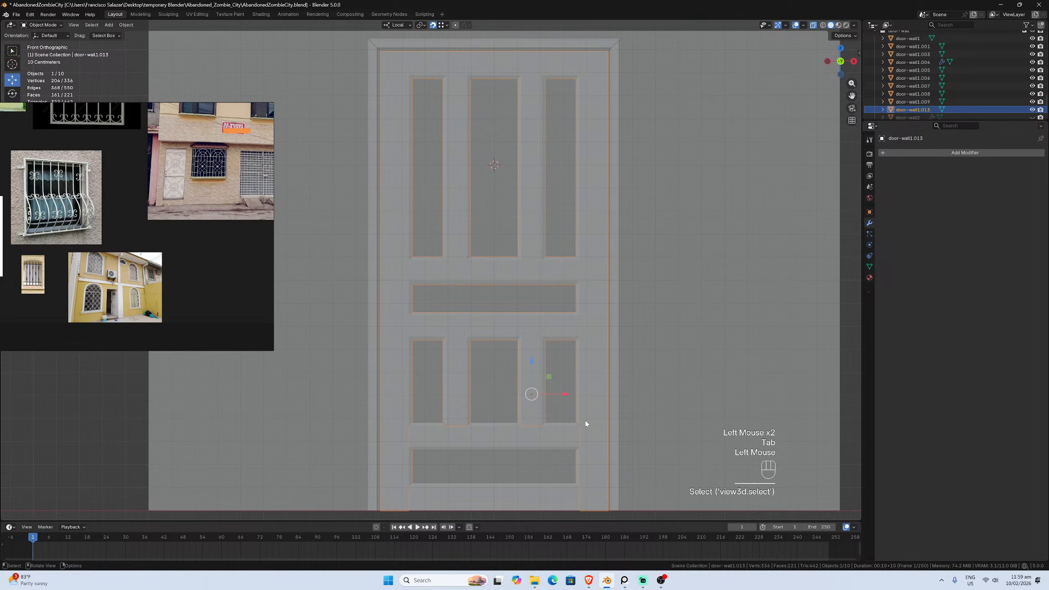
scroll(582, 417, down, 2)
scroll(572, 393, up, 1)
key(Tab)
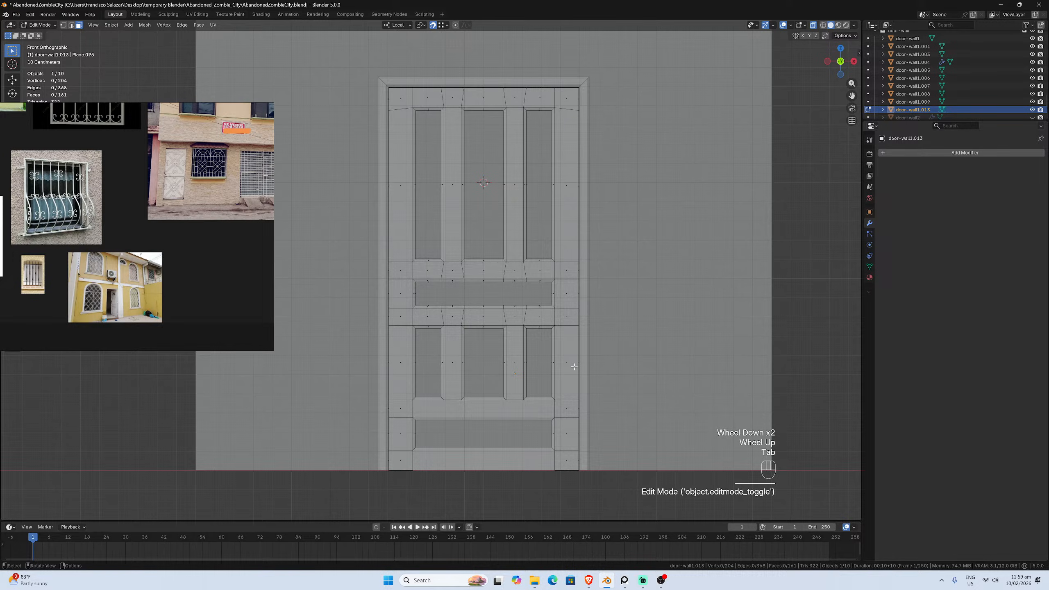
drag(547, 78, 631, 475)
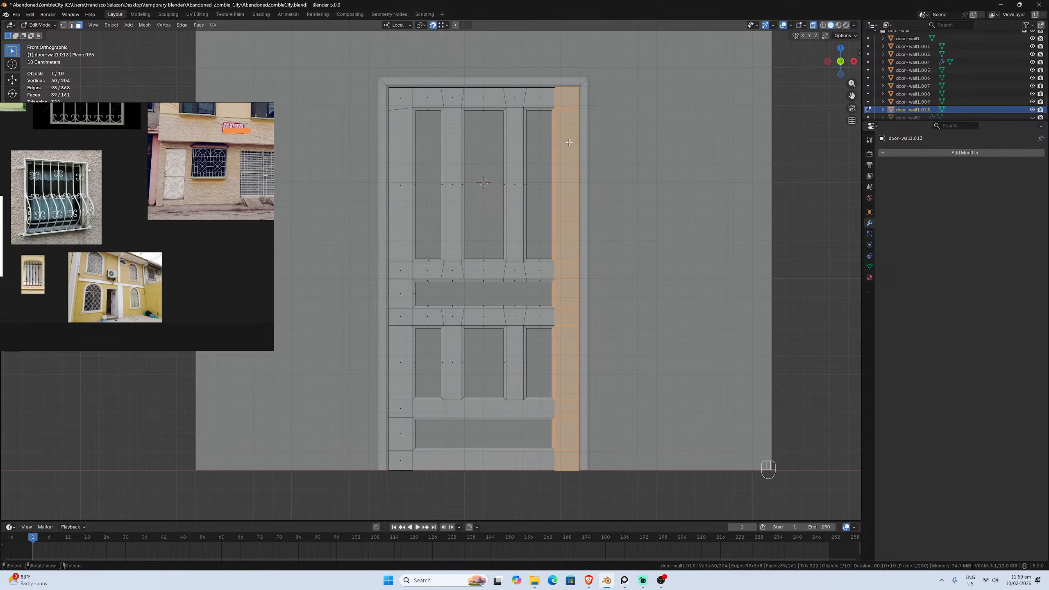
key(p)
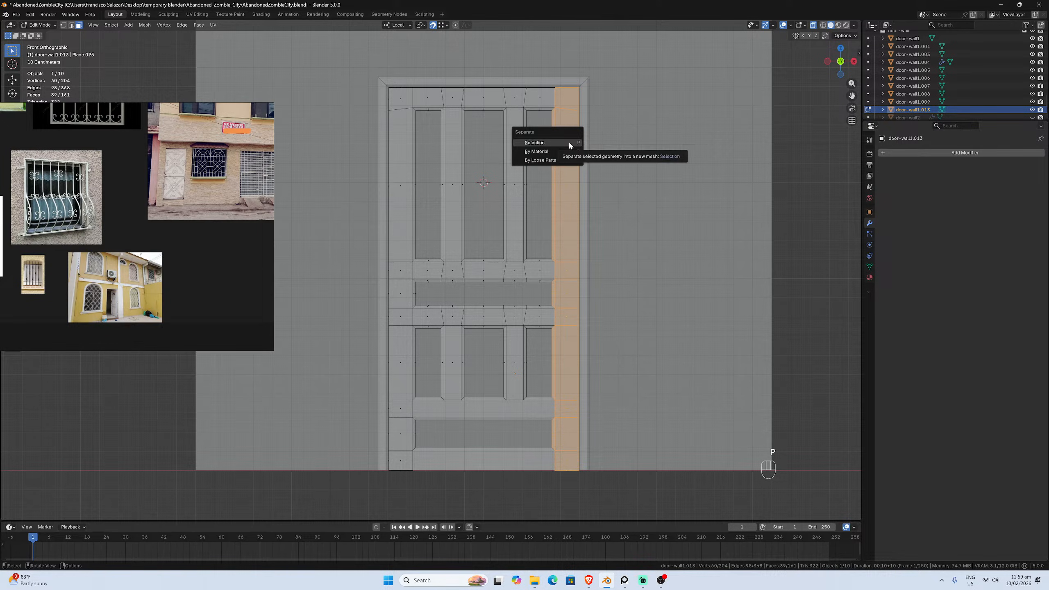
click(569, 142)
key(Tab)
Separate the door leaf's full-height left stile, including its beveled panel edges, into its own object
click(409, 316)
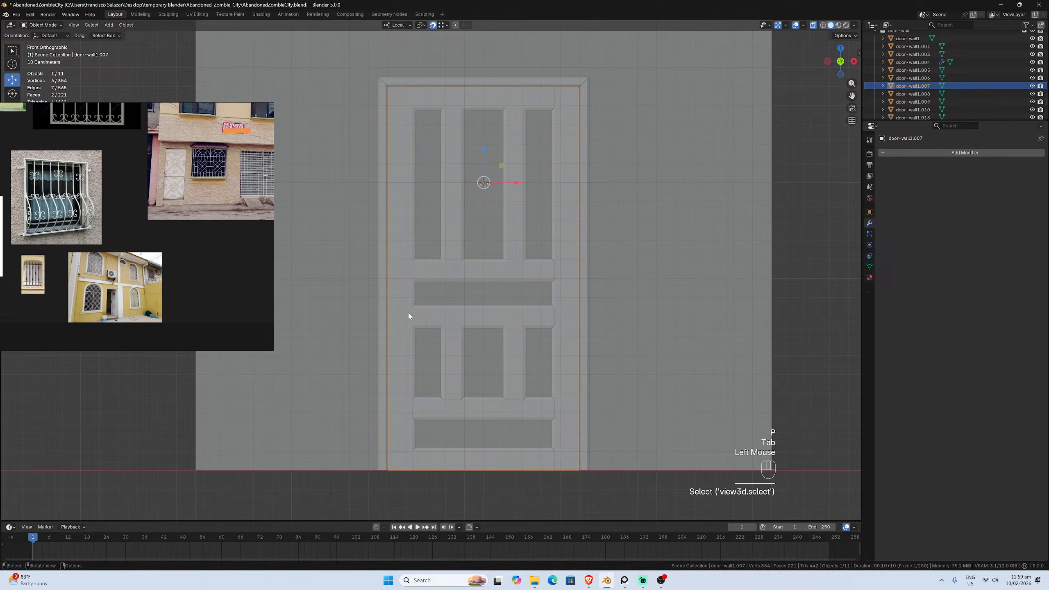
key(Tab)
key(Tab)
click(392, 133)
key(Tab)
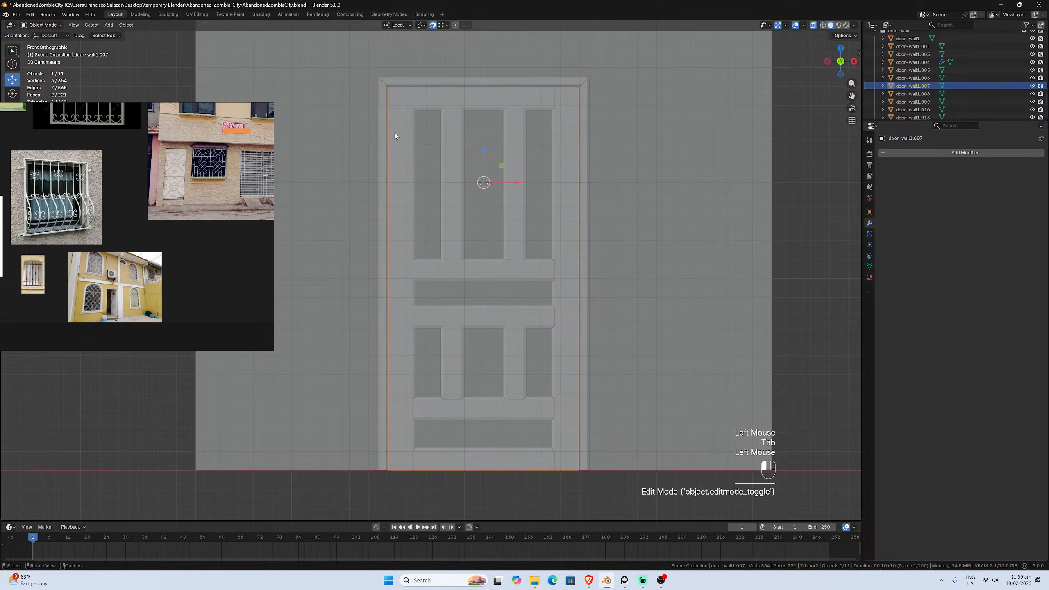
drag(356, 66, 418, 481)
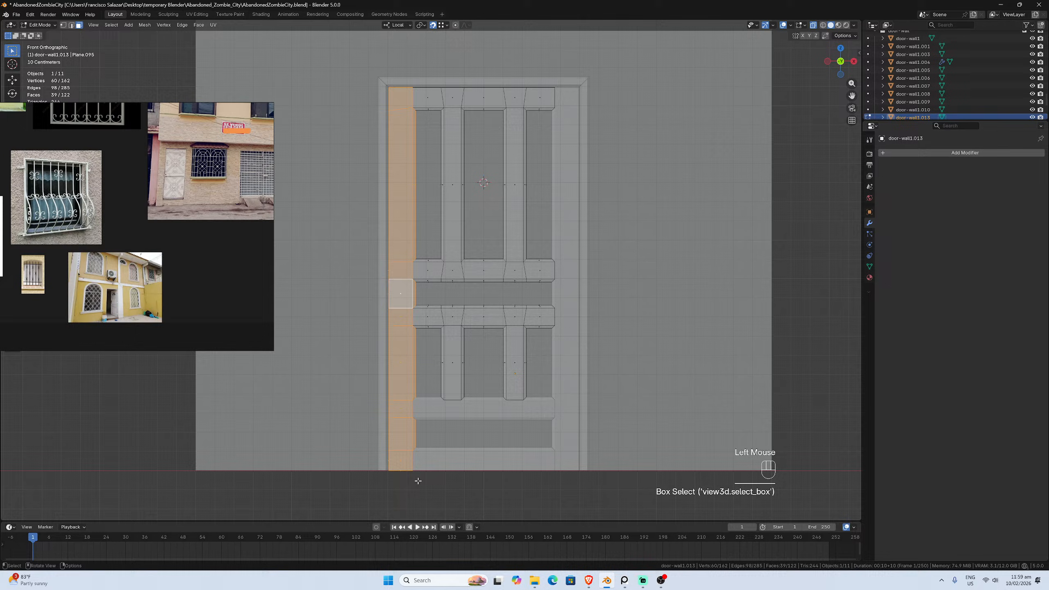
key(p)
click(422, 396)
key(Tab)
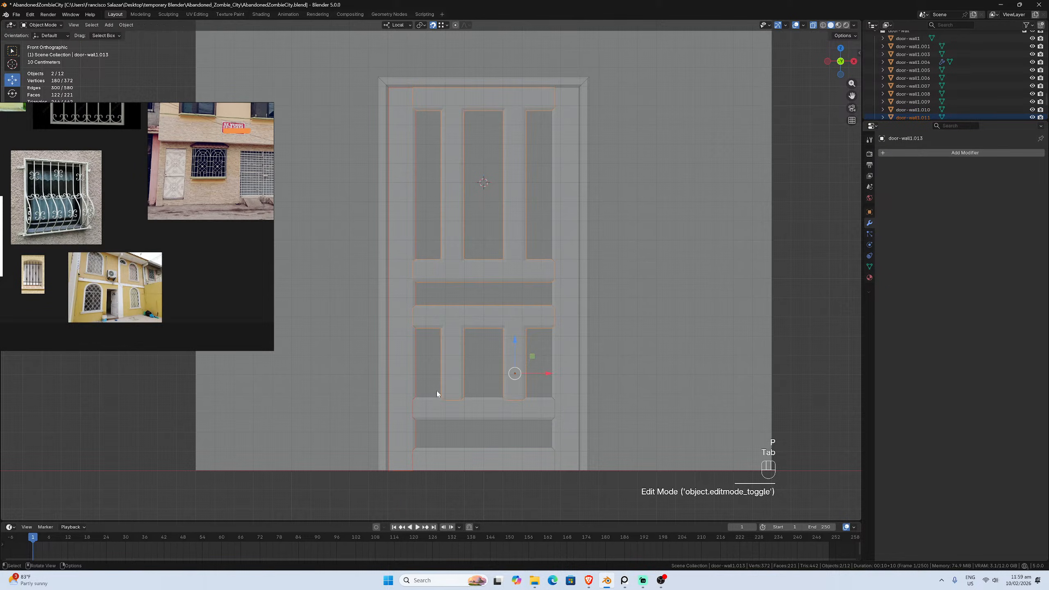
Separate the top rail above the three tall upper panels into its own object
click(453, 342)
scroll(458, 340, up, 1)
click(460, 335)
scroll(462, 334, up, 1)
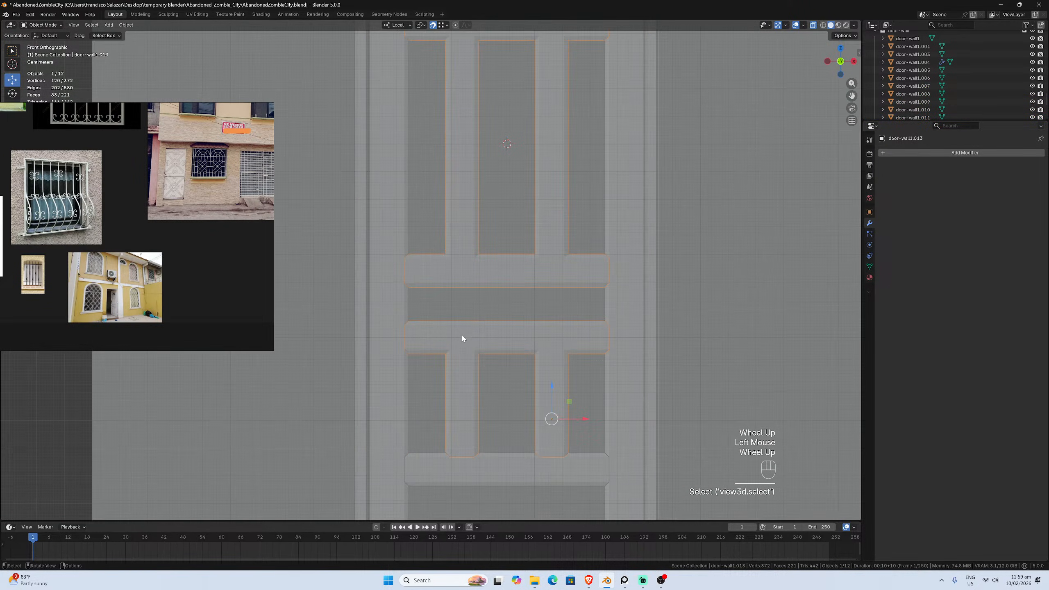
scroll(463, 337, down, 1)
key(Tab)
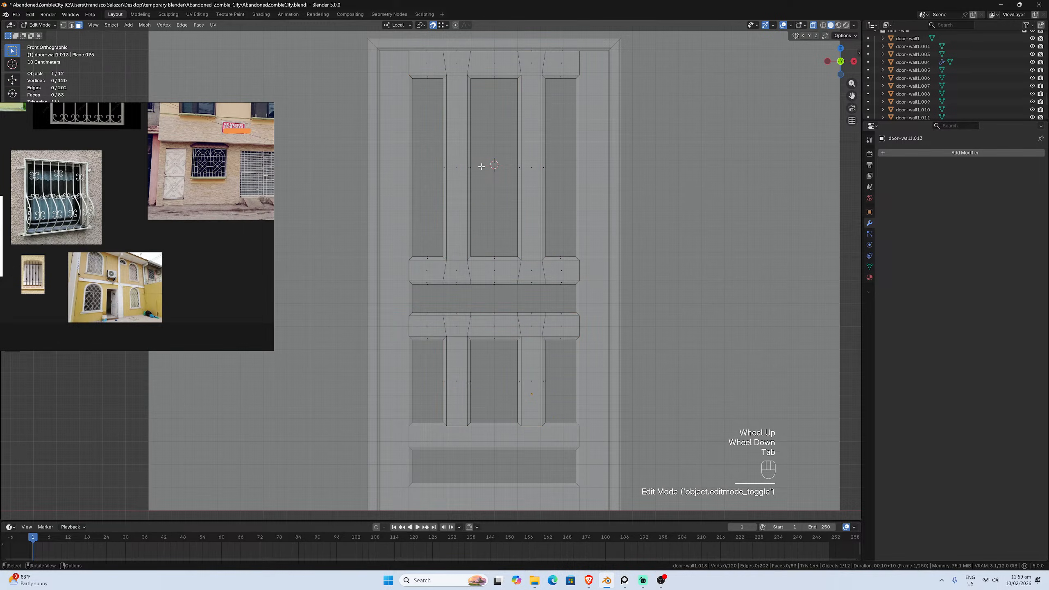
scroll(449, 102, down, 1)
drag(392, 73, 564, 114)
key(p)
click(564, 113)
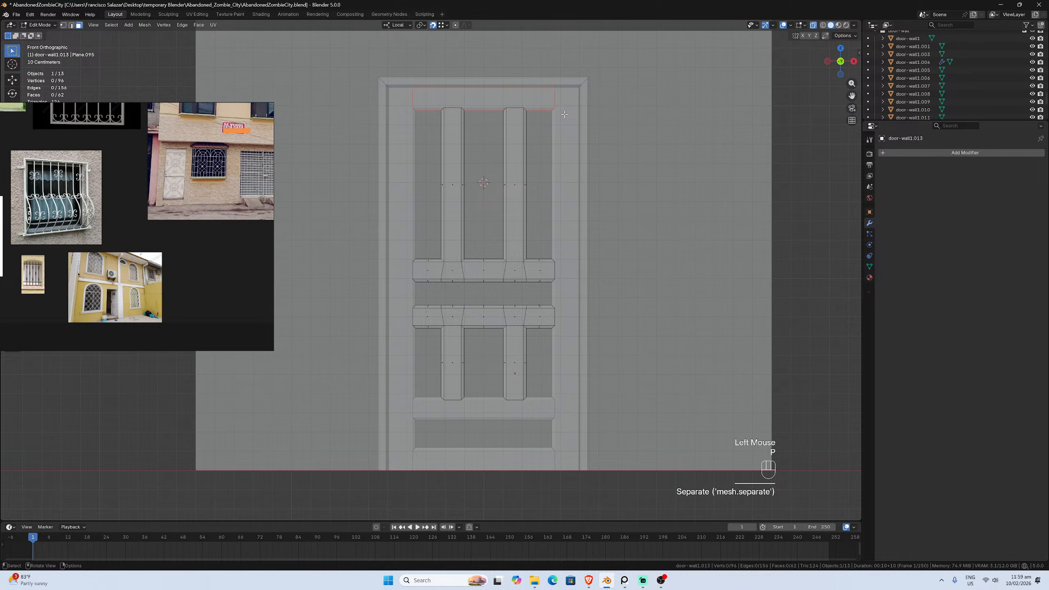
Separate the rail directly below the three tall upper panels into its own object
key(Tab)
click(511, 271)
key(Tab)
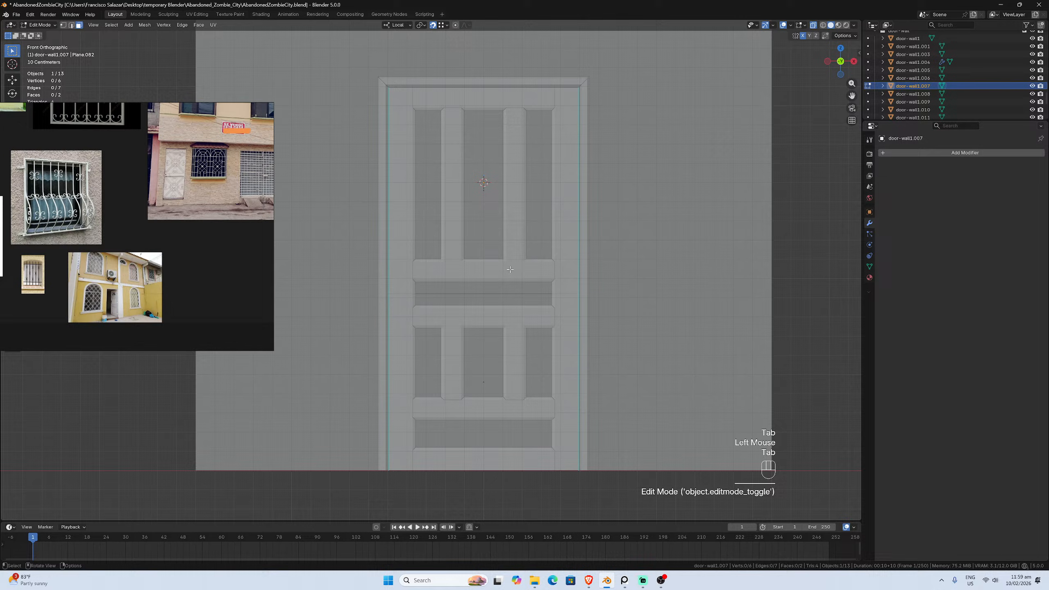
key(Tab)
click(432, 267)
key(Tab)
drag(405, 254, 557, 285)
key(p)
click(580, 292)
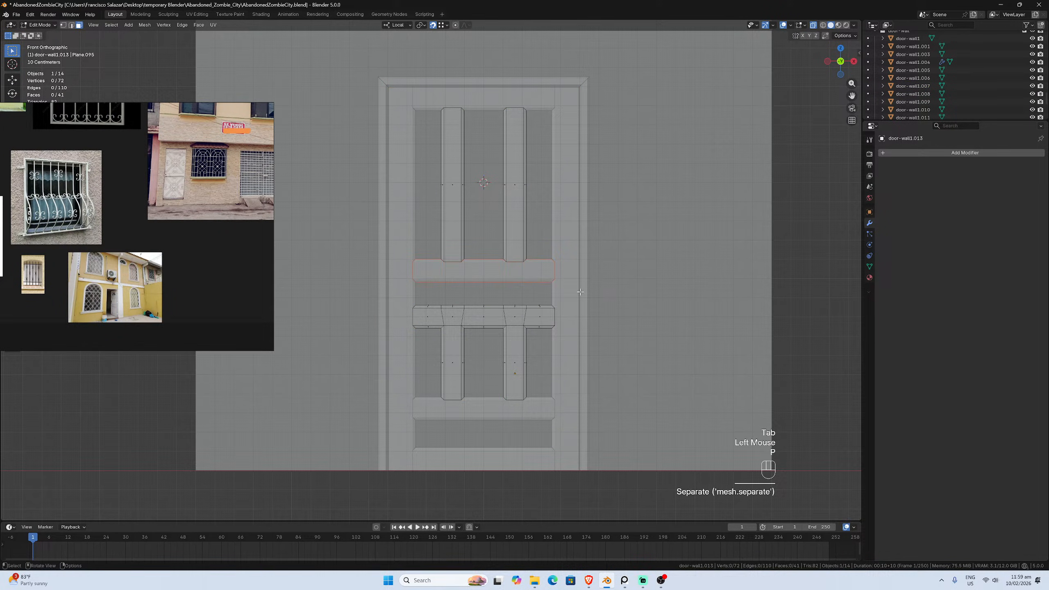
Separate the rail between the wide middle panel and the three lower panels into its own object
key(Tab)
click(511, 328)
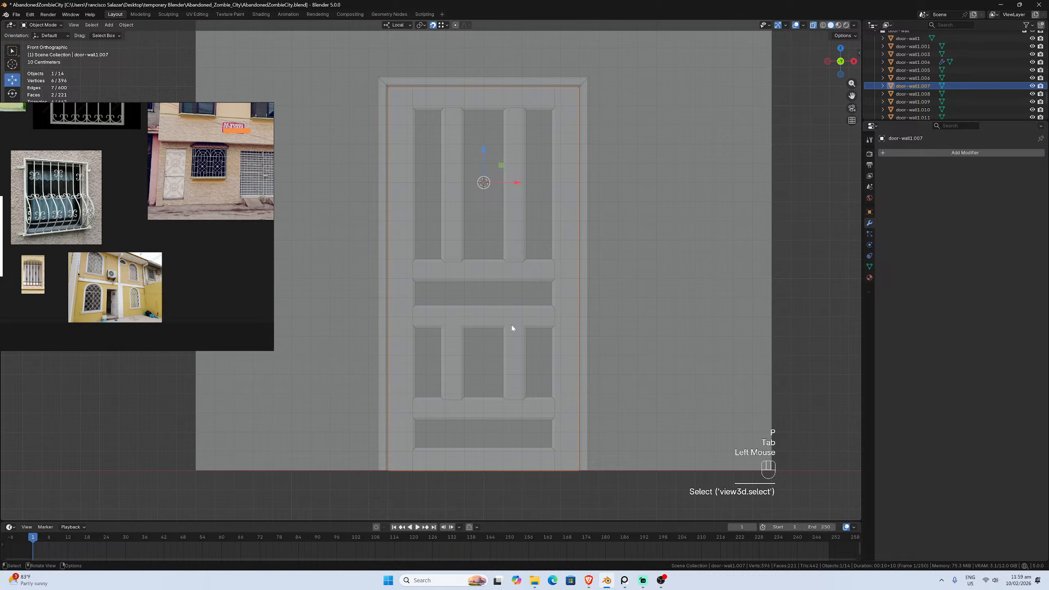
click(512, 327)
key(Tab)
drag(397, 298, 579, 333)
key(p)
click(580, 333)
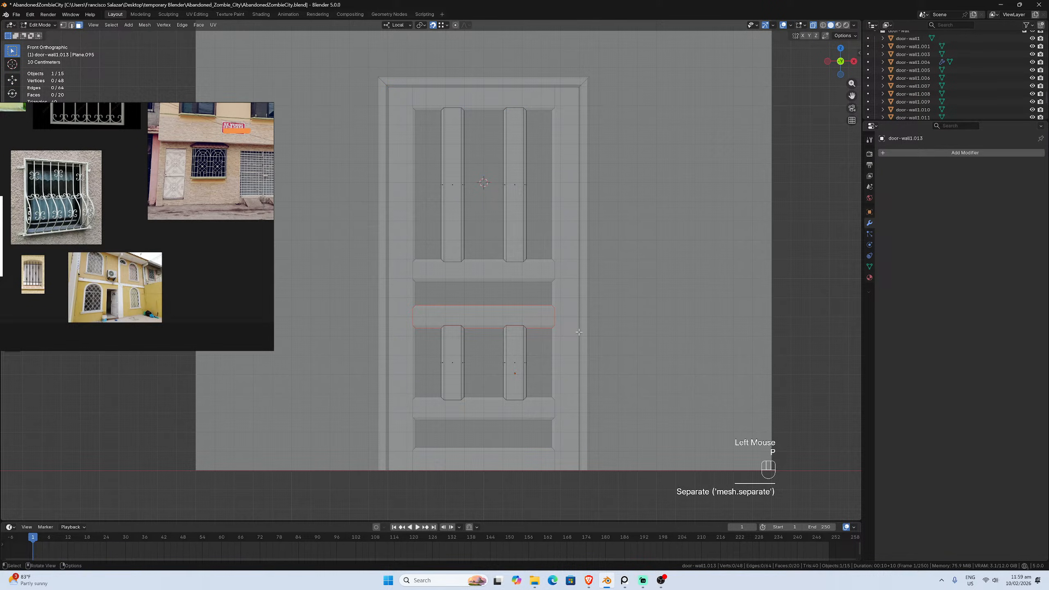
Turn off see-through display and look over the divided door leaf from the front and at an angle
key(Tab)
click(747, 159)
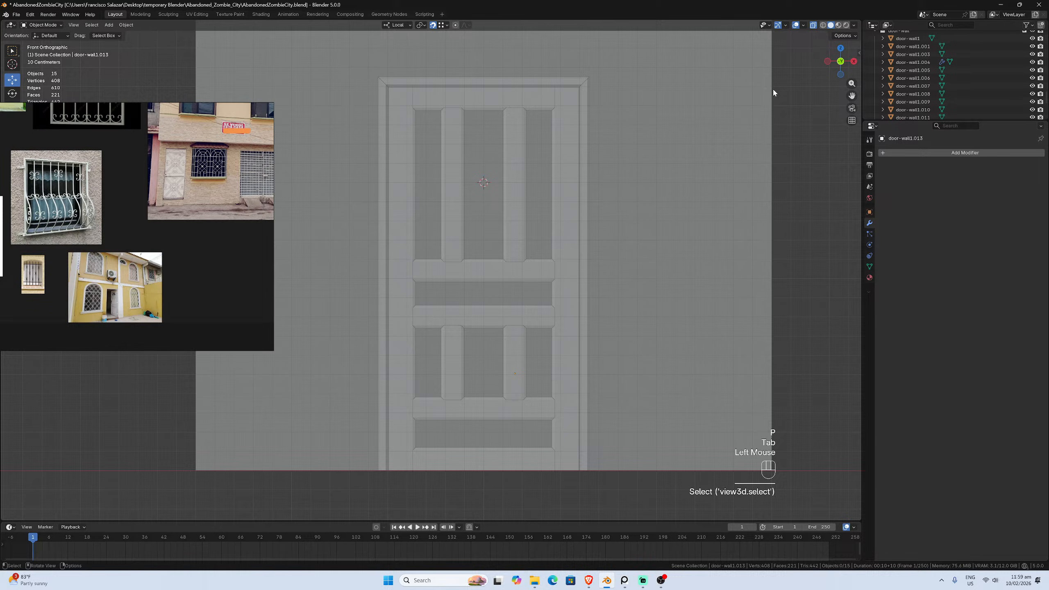
click(812, 27)
scroll(669, 213, down, 4)
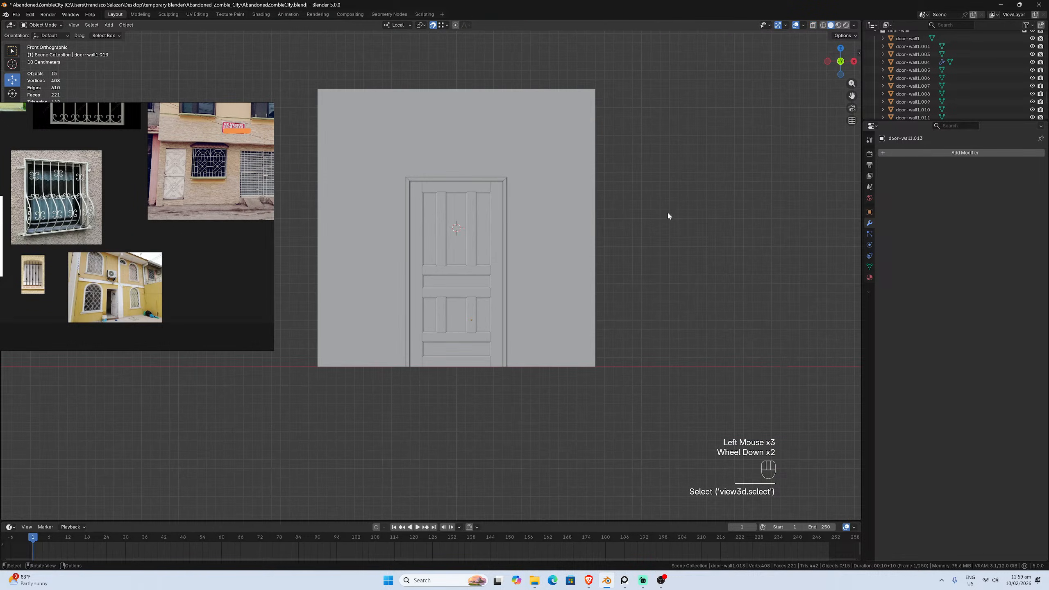
scroll(610, 281, up, 4)
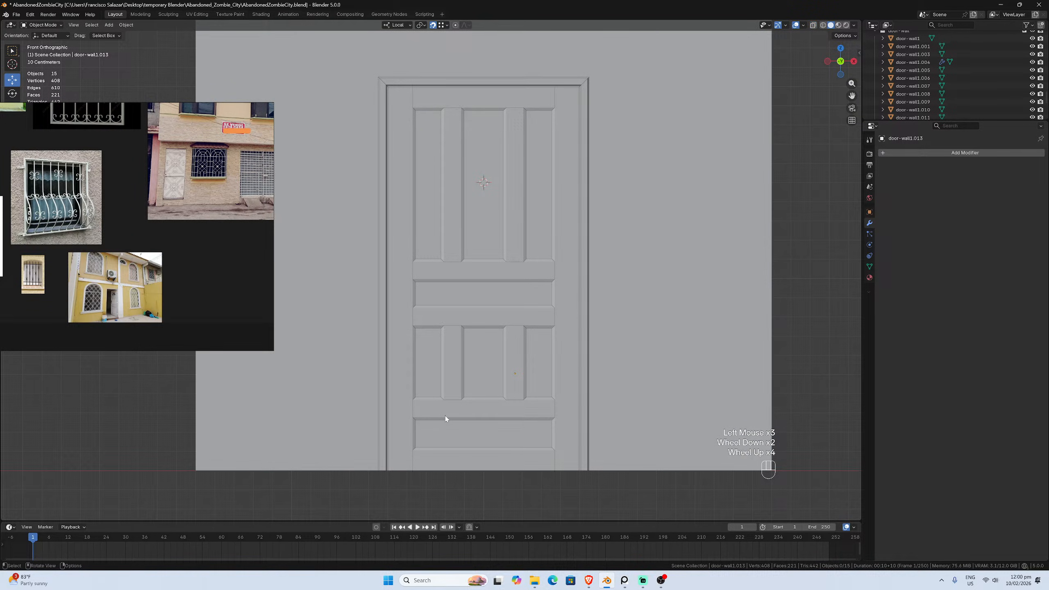
click(445, 463)
scroll(467, 418, down, 1)
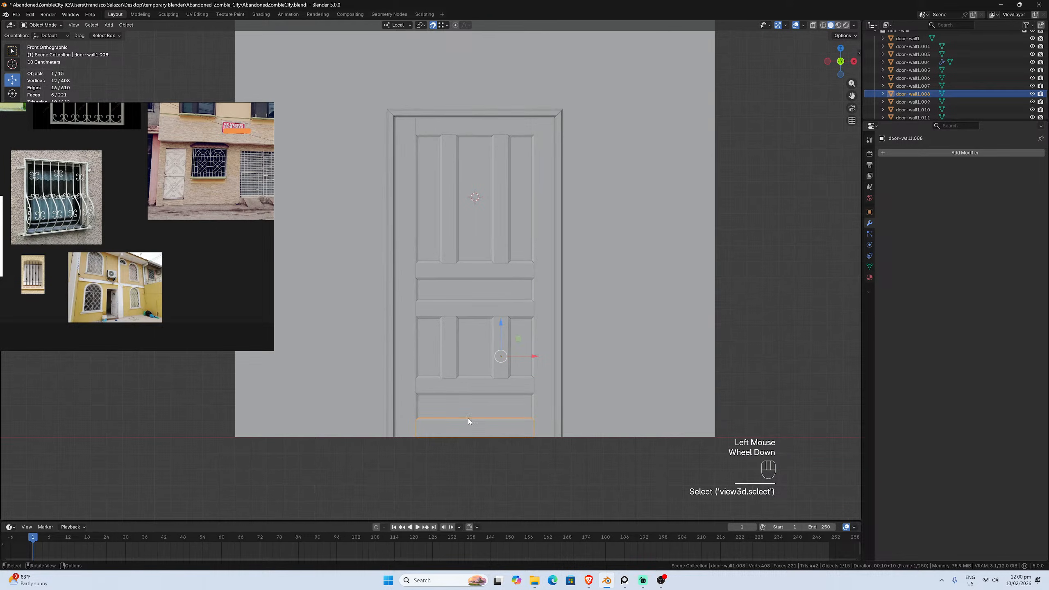
scroll(468, 418, down, 1)
middle_drag(470, 413, 459, 375)
scroll(464, 393, up, 3)
key(KP_1)
scroll(454, 375, down, 2)
scroll(455, 376, up, 3)
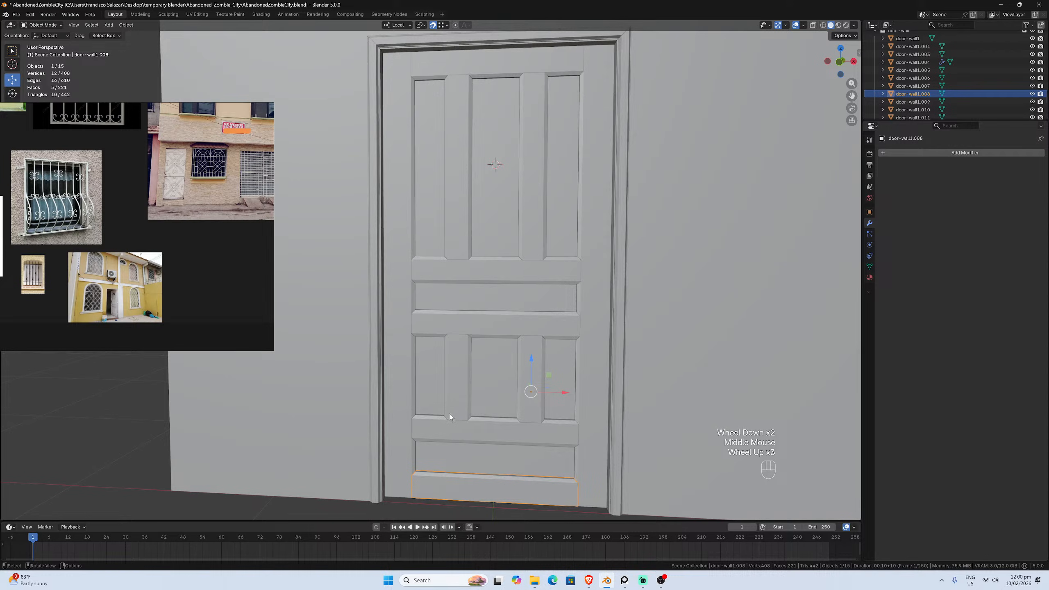
Apply smooth shading to all door and wall objects
scroll(451, 409, down, 1)
key(a)
right_click(451, 395)
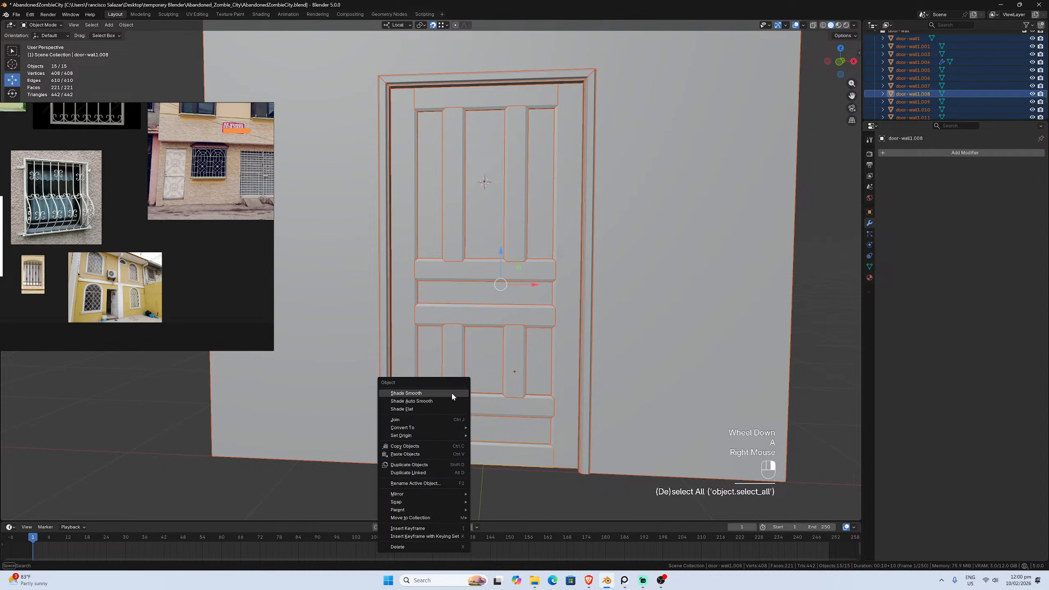
click(451, 392)
Examine the smooth shading on the bottom rail and right stile from an angle and from the front
click(436, 454)
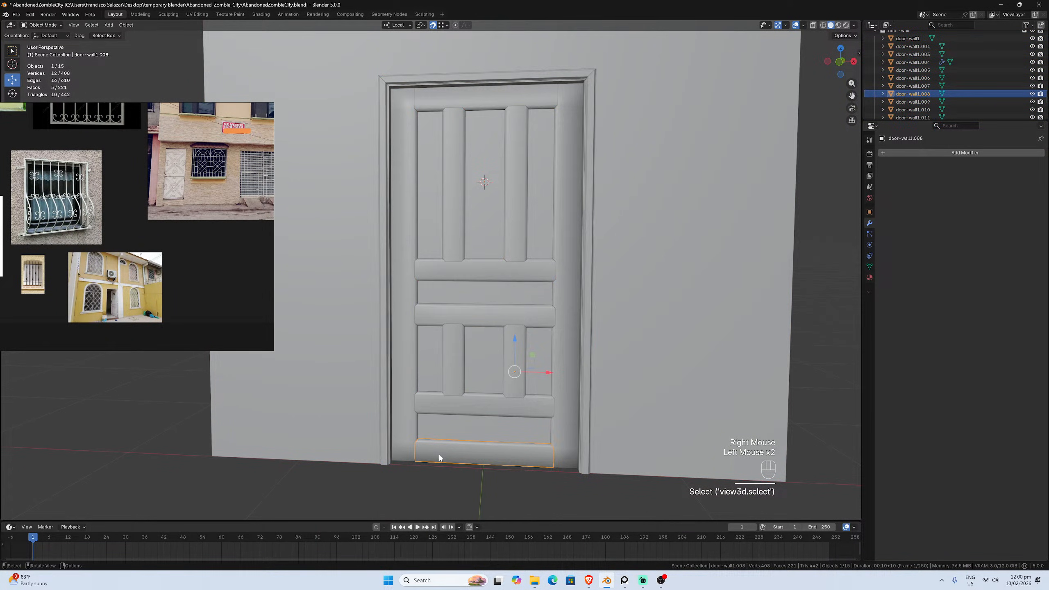
middle_drag(439, 457, 490, 430)
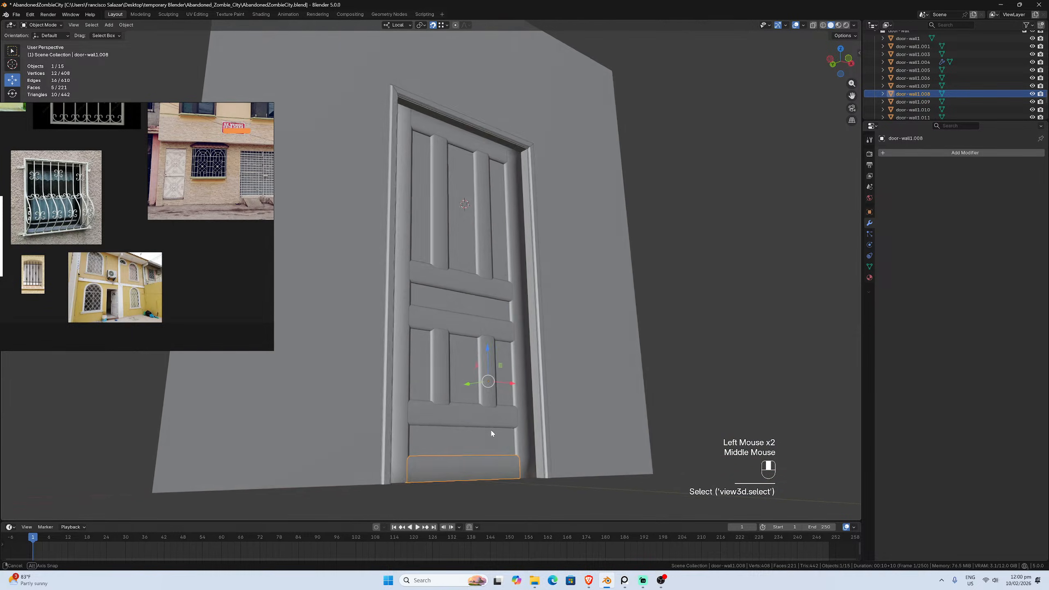
scroll(478, 441, down, 2)
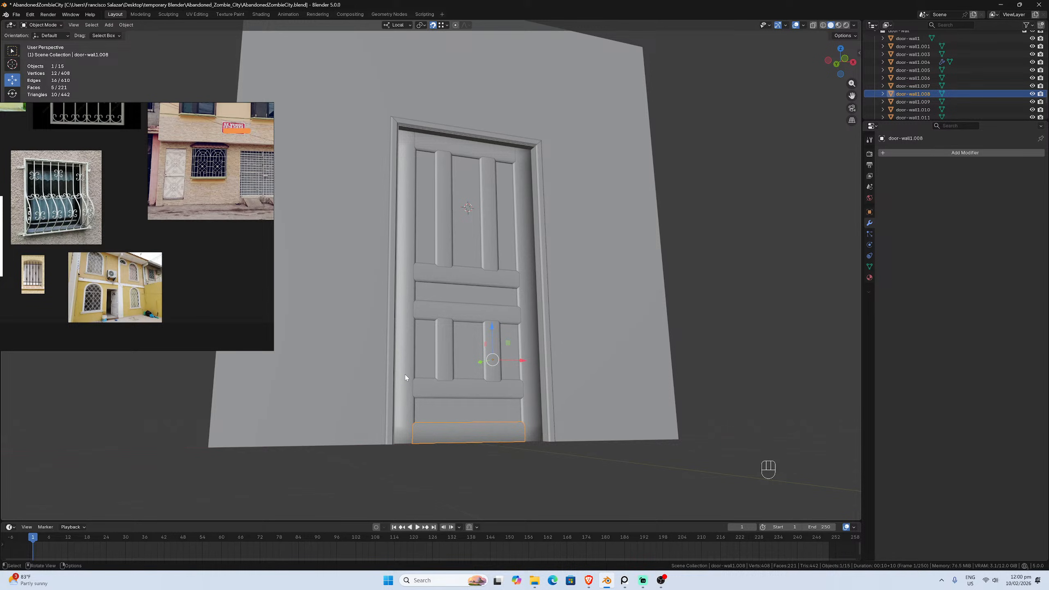
key(KP_1)
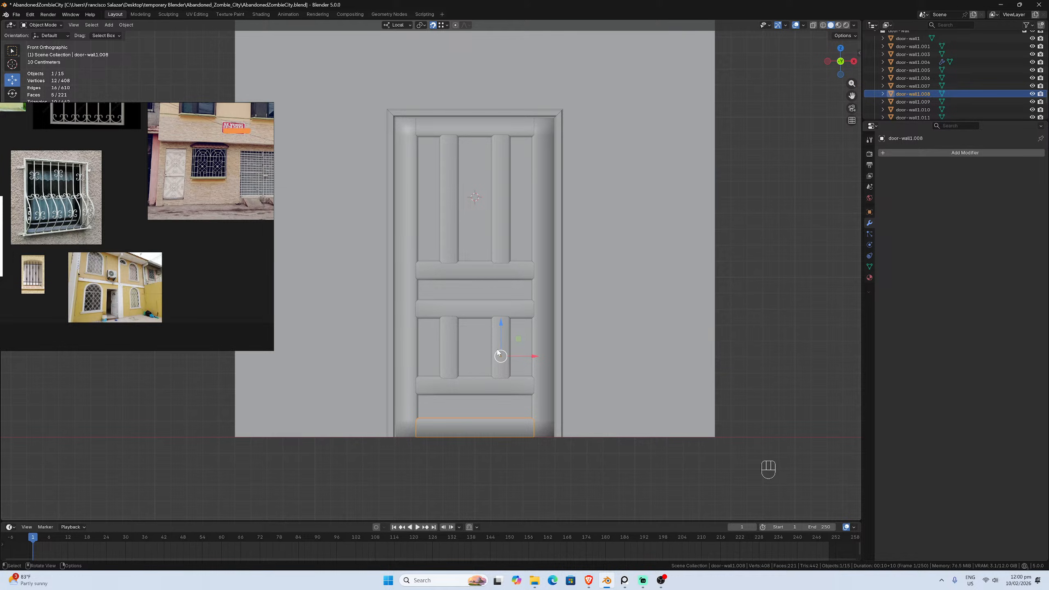
right_click(484, 345)
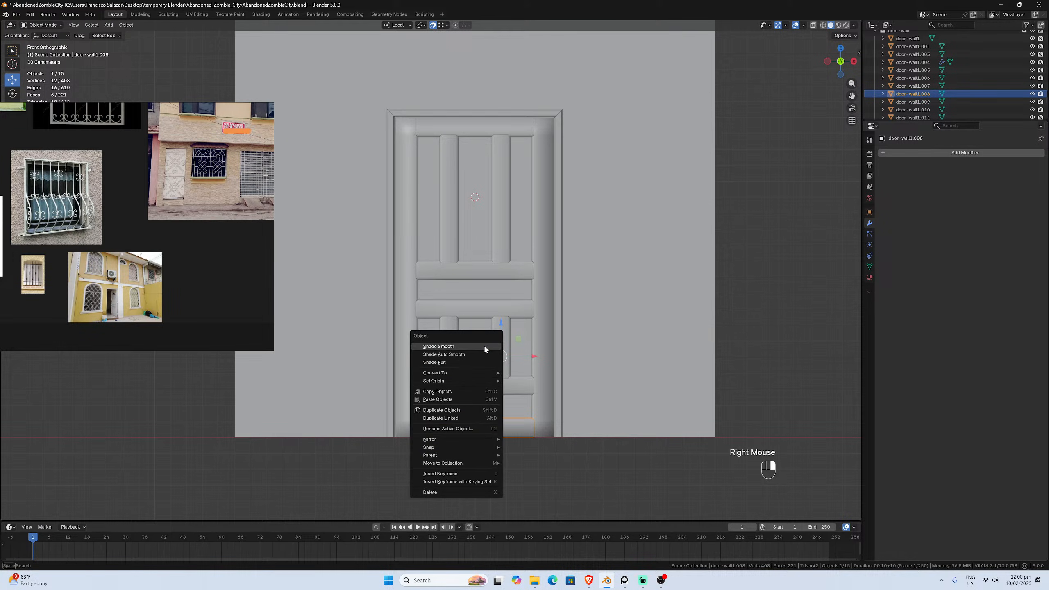
click(544, 362)
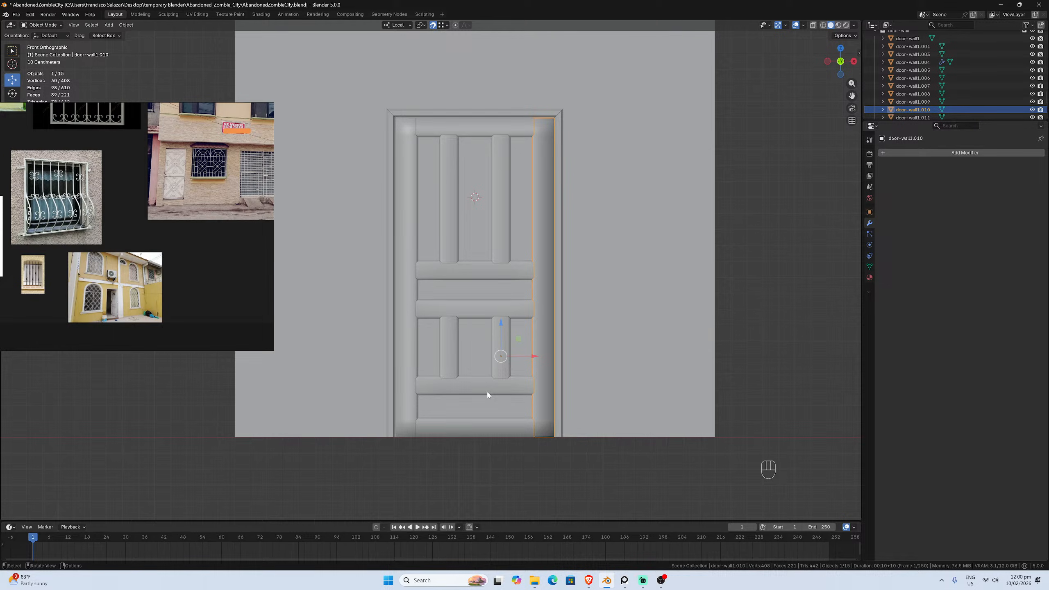
Isolate the bottom rail in local view and turn it to show its end profile
click(467, 434)
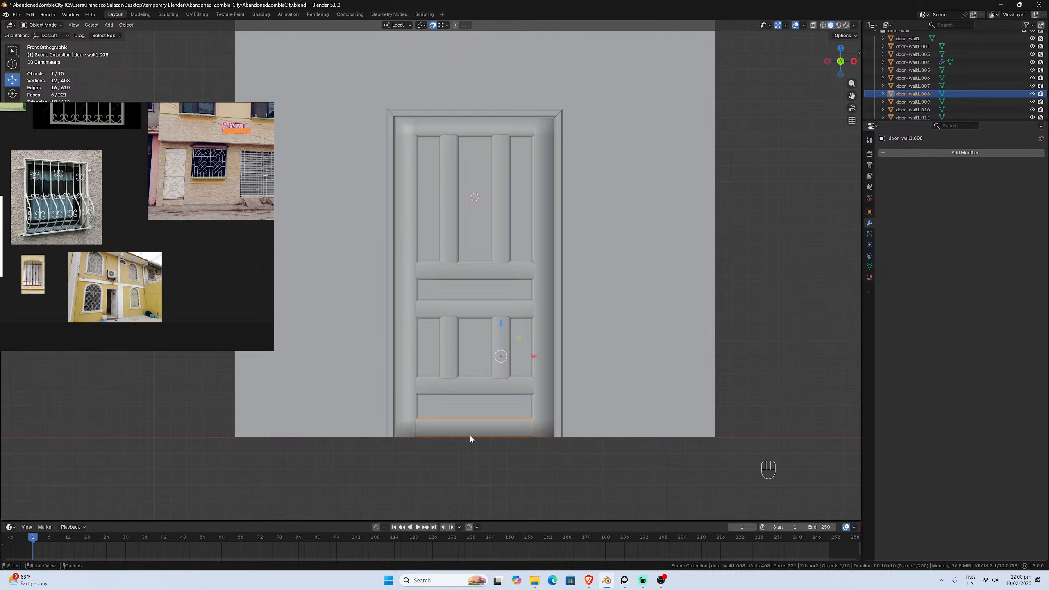
middle_drag(471, 439, 475, 444)
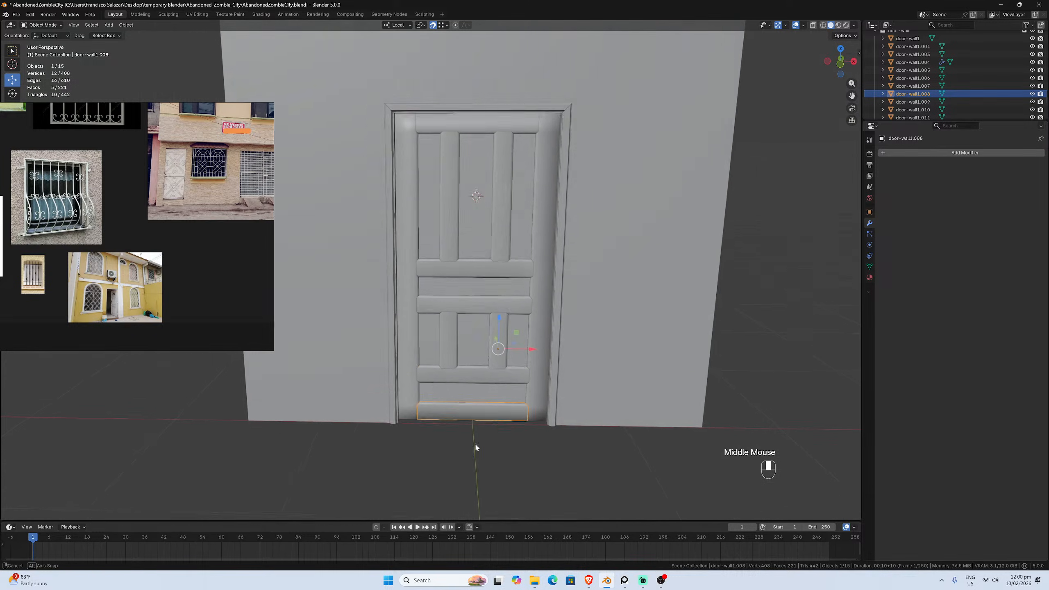
scroll(475, 440, up, 2)
key(slash)
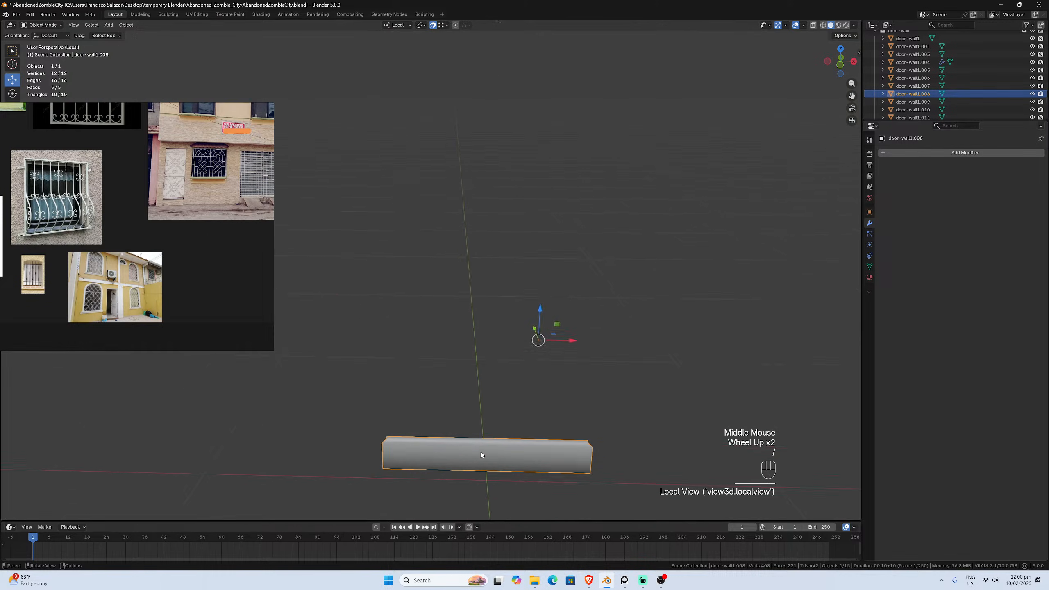
scroll(481, 452, up, 1)
middle_drag(482, 330, 605, 293)
scroll(609, 321, down, 1)
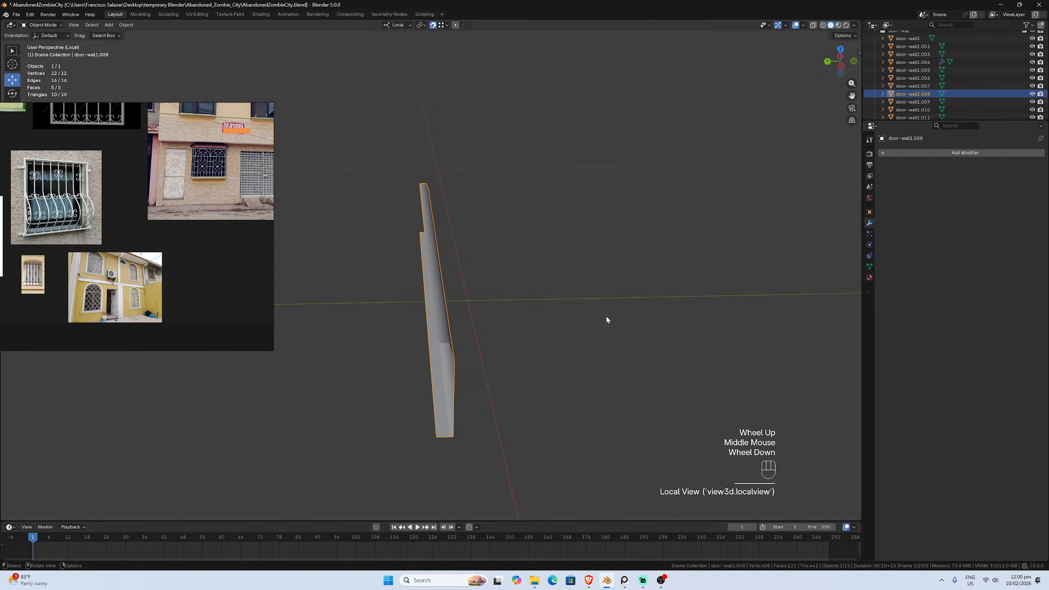
Mark the bottom rail's three lengthwise corner edges as sharp, moving the reference image window clear of the work area
key(Tab)
middle_drag(518, 344, 417, 251)
scroll(411, 251, up, 2)
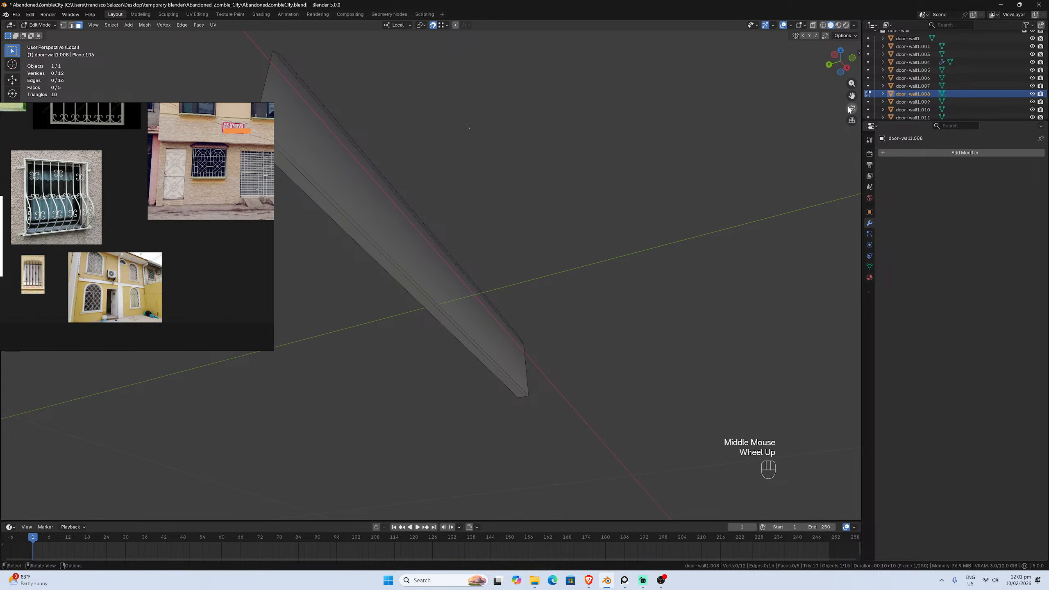
drag(851, 96, 945, 136)
click(439, 222)
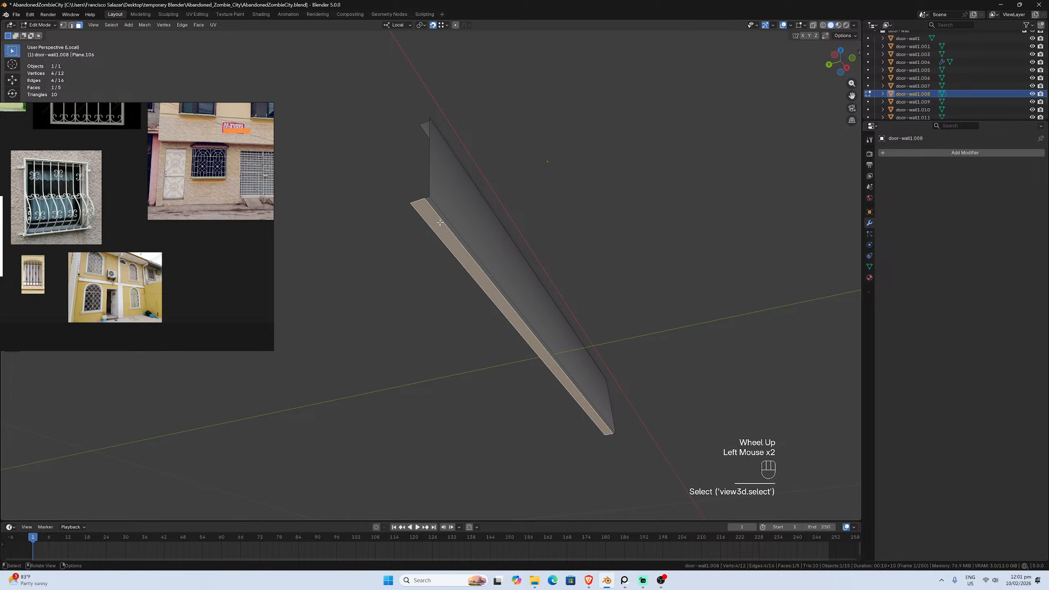
click(71, 25)
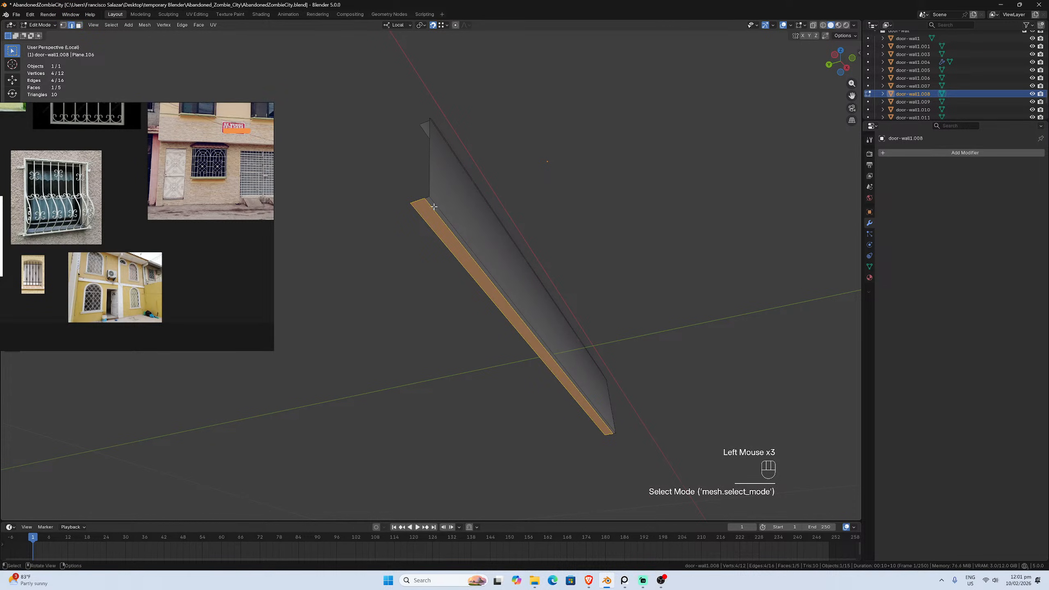
click(436, 208)
middle_drag(436, 208, 456, 290)
shift+click(466, 285)
shift+click(481, 280)
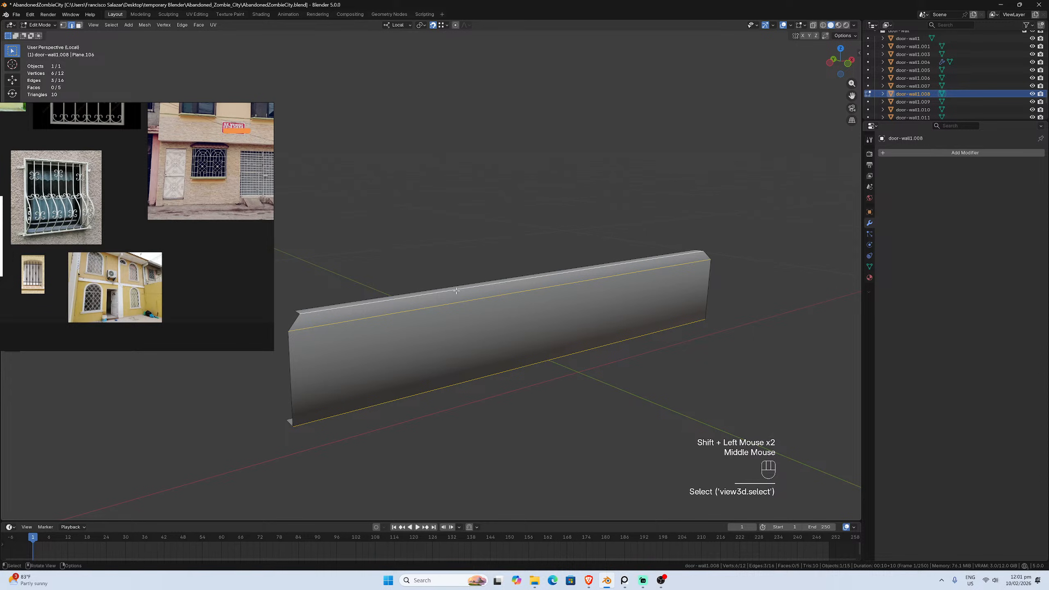
click(182, 25)
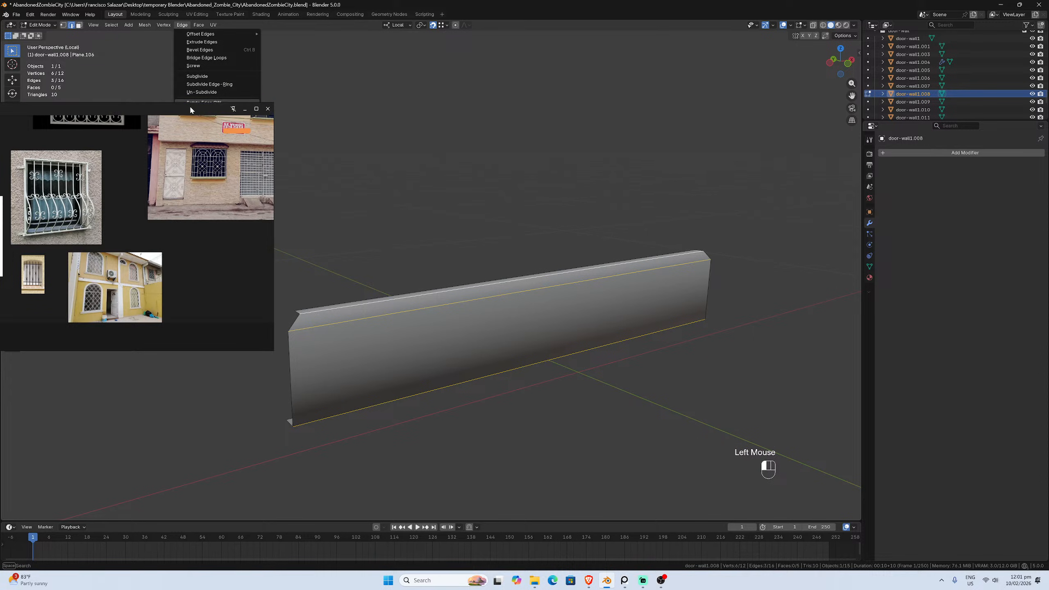
drag(191, 104, 85, 141)
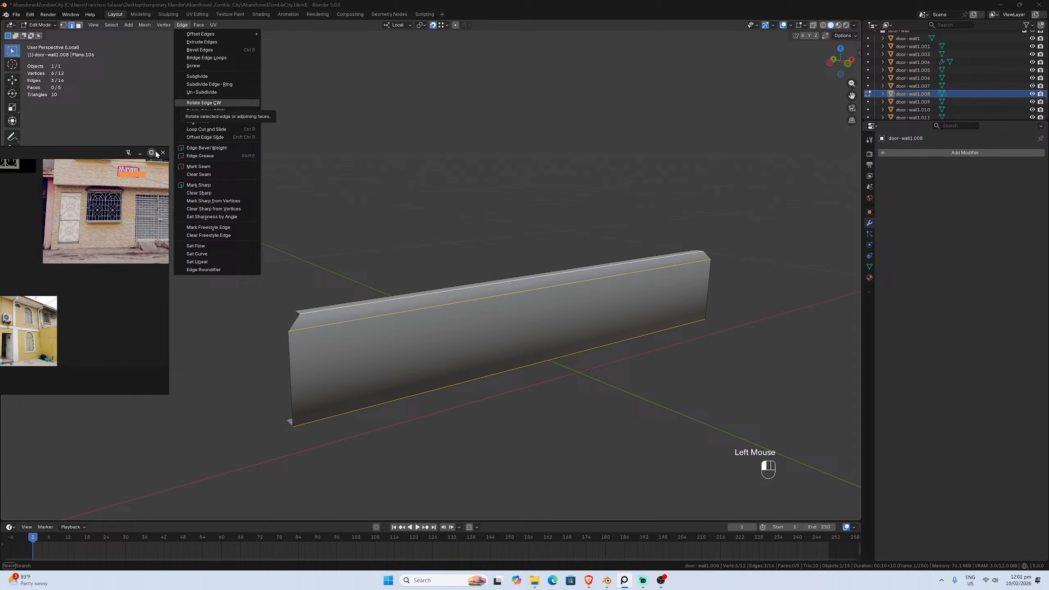
click(209, 189)
middle_drag(235, 196, 417, 206)
Exit local view and mesh editing, and clear the selection to compare the bottom rail's shading with the whole door
key(KP_Divide)
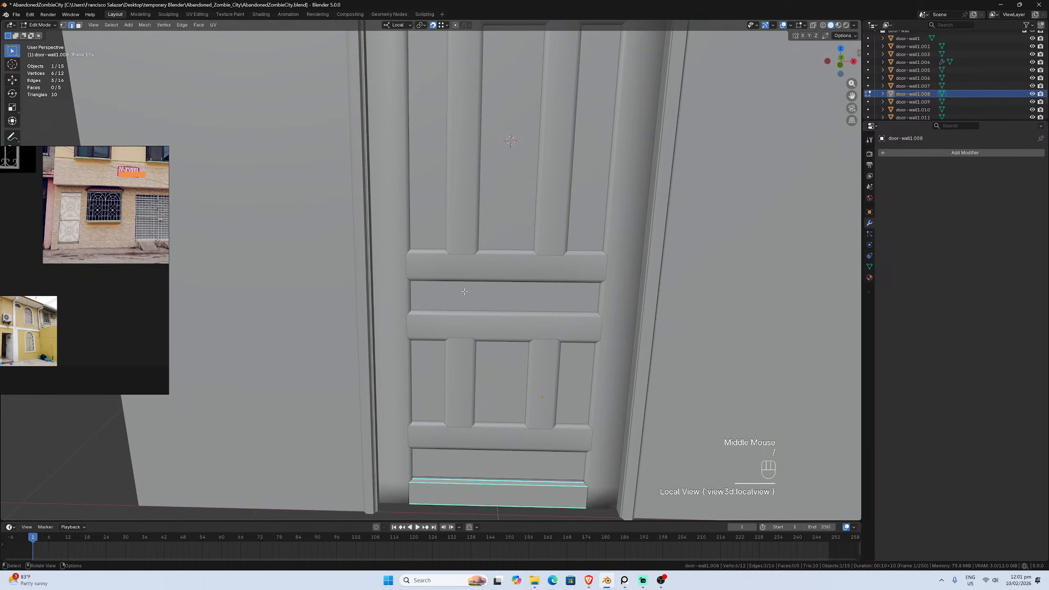
key(Tab)
scroll(451, 488, down, 3)
click(452, 471)
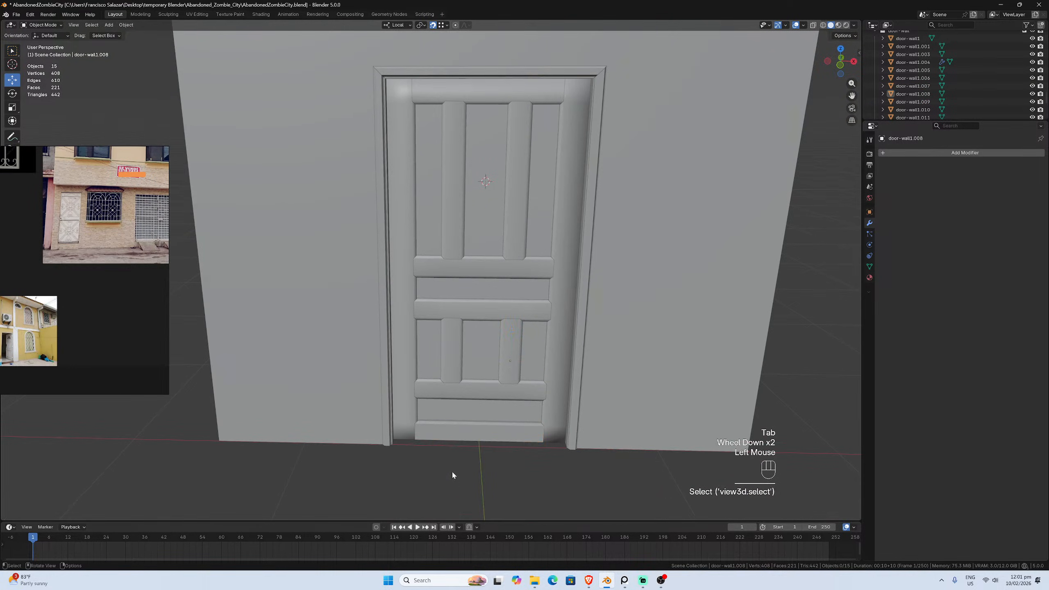
Select the rail directly above the door's lowest panel and open its mesh for editing
scroll(451, 470, up, 2)
middle_drag(451, 471, 473, 426)
scroll(455, 422, down, 2)
click(467, 413)
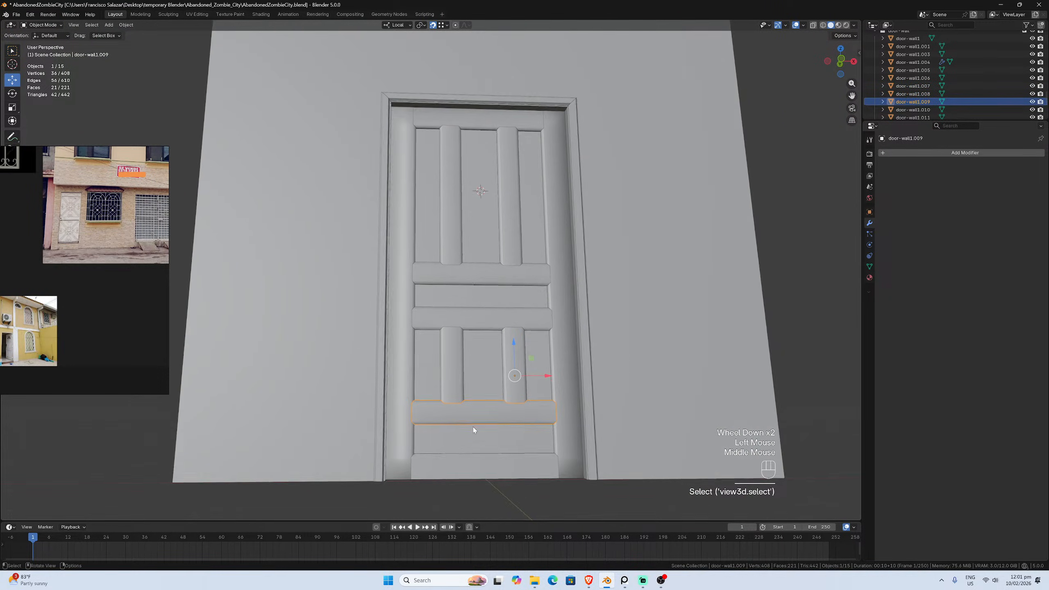
scroll(473, 426, up, 2)
drag(854, 93, 838, 21)
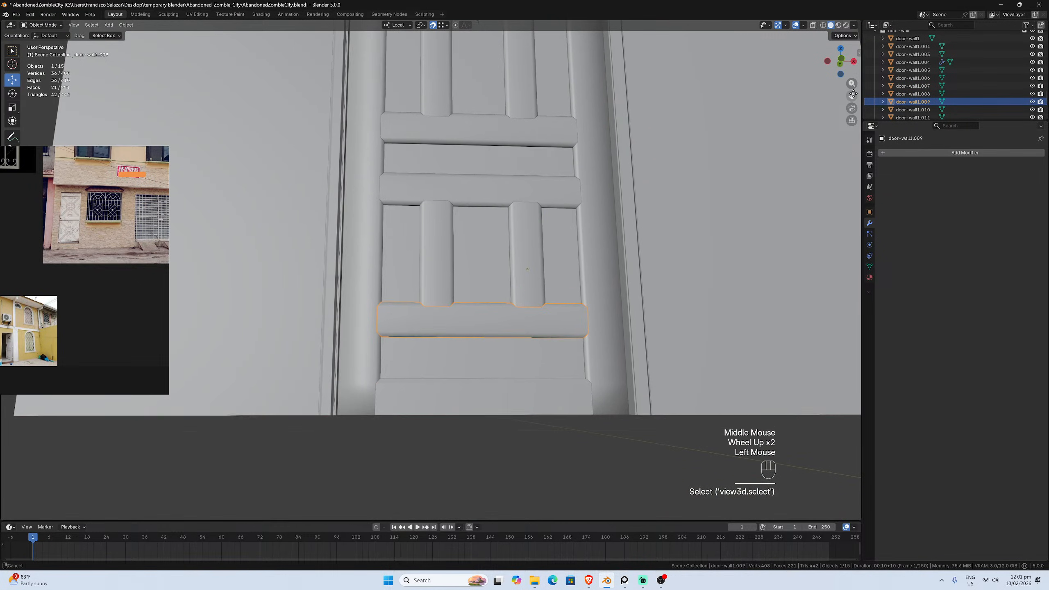
scroll(601, 302, up, 2)
middle_drag(601, 302, 573, 298)
key(Tab)
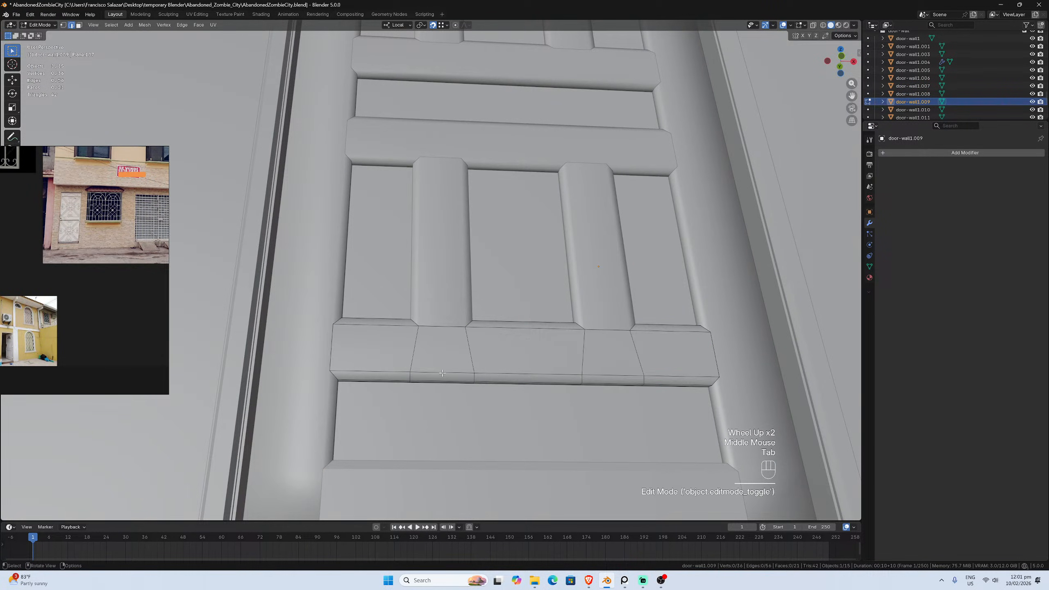
Select the rail's lower lengthwise edges as a loop, and add the left and middle segments of its upper front edge to the selection
middle_drag(442, 373, 421, 355)
scroll(422, 355, down, 1)
click(401, 339)
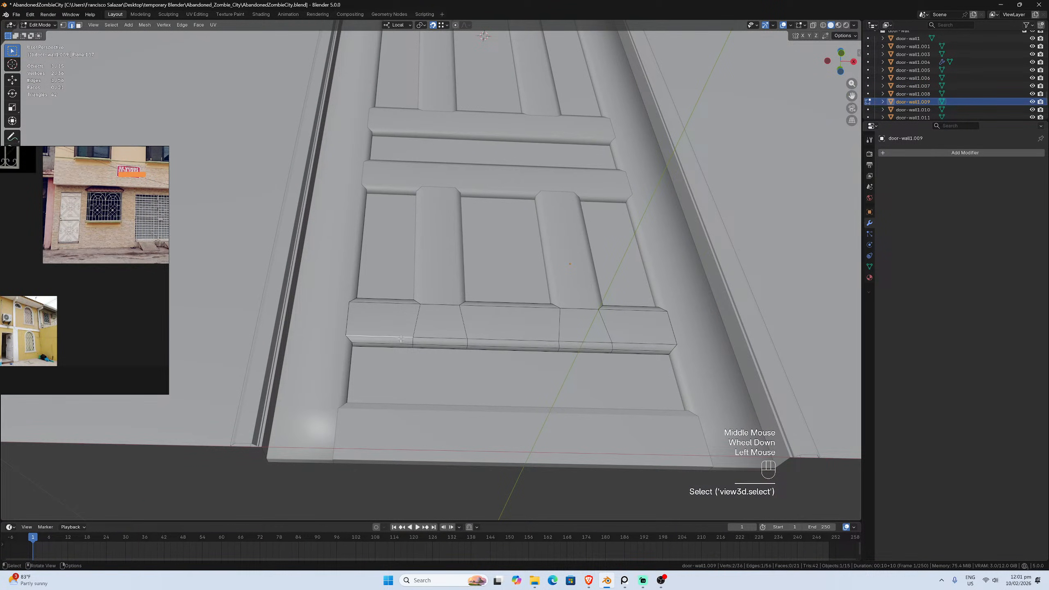
alt+shift+click(400, 339)
middle_drag(401, 339, 443, 365)
scroll(443, 365, up, 1)
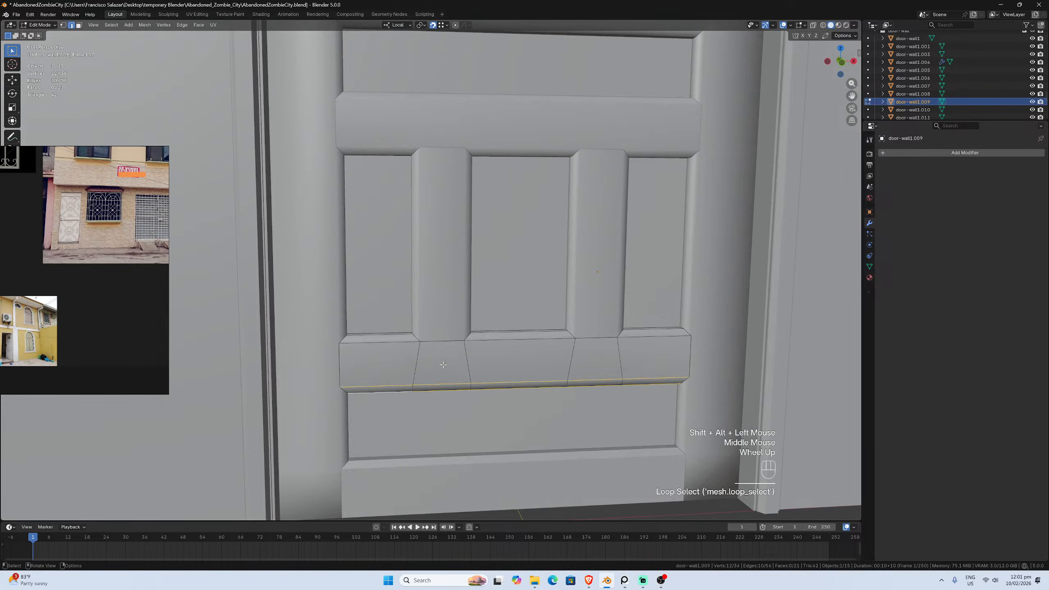
scroll(442, 364, up, 1)
shift+click(388, 358)
shift+click(495, 356)
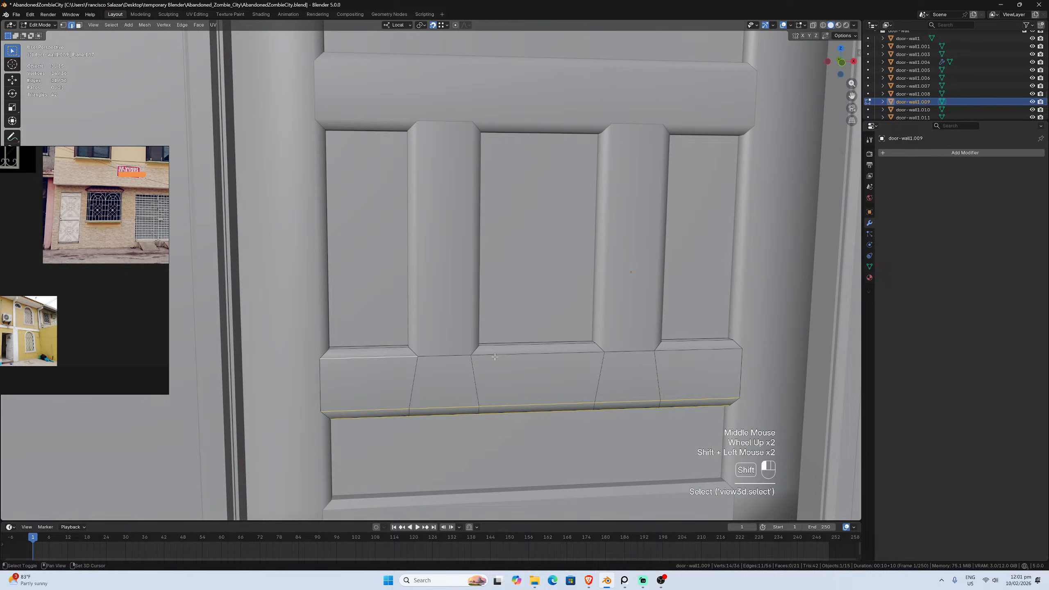
Finish selecting the bevel edges of the horizontal rail below the door's lower panels and mark them sharp
shift+click(672, 345)
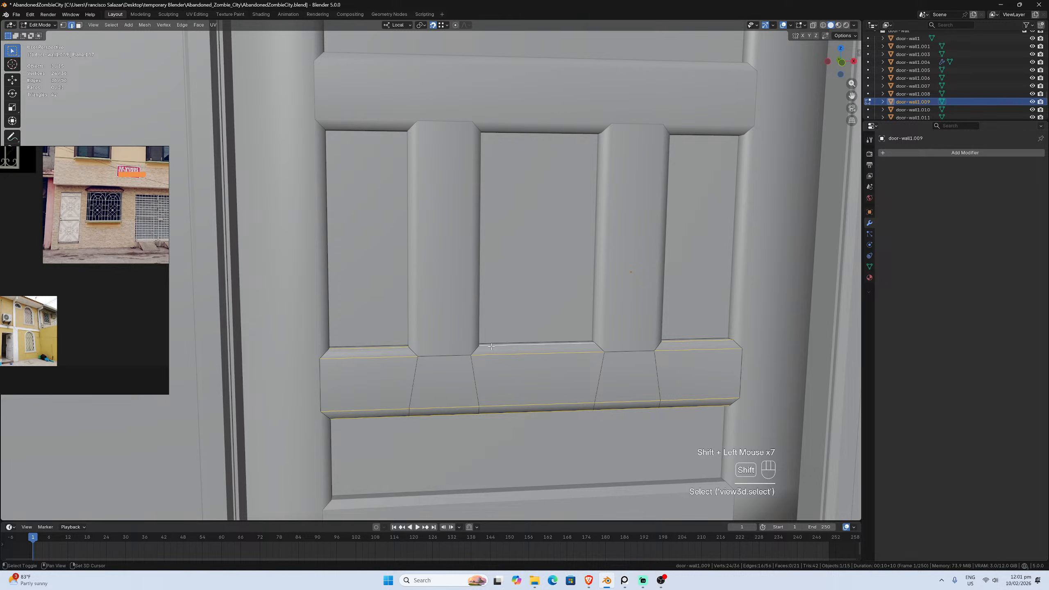
click(181, 25)
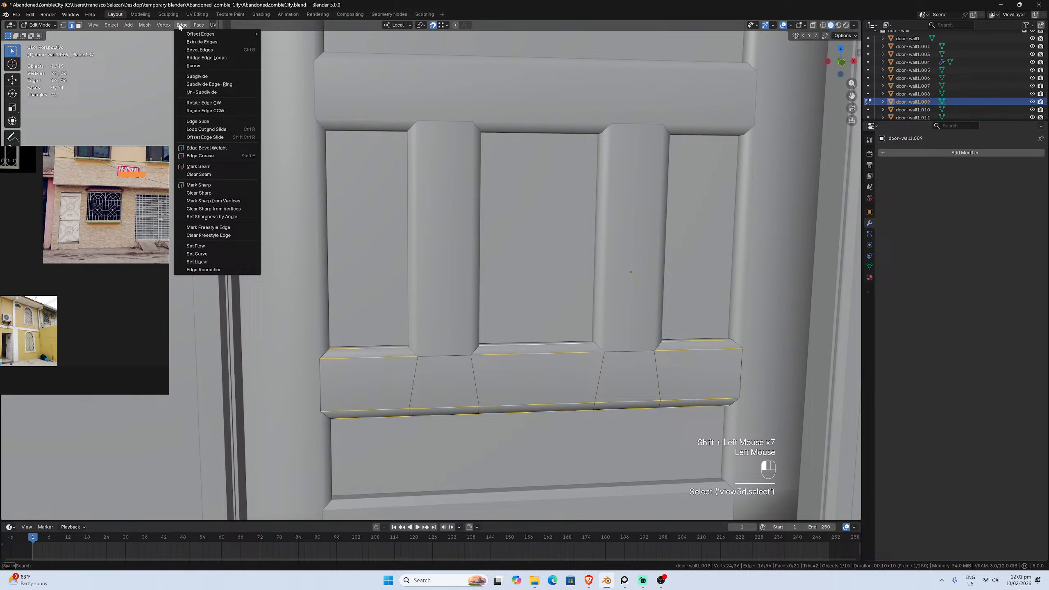
click(206, 189)
key(Tab)
Mark the eight long bevel edges of the two short vertical bars between the door's lower panels as sharp
click(443, 311)
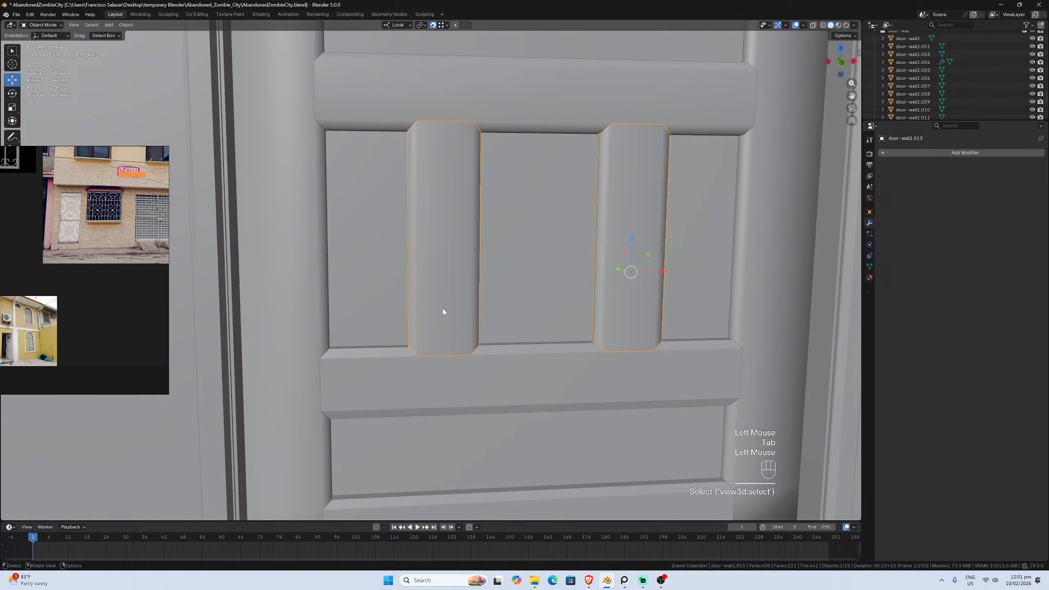
scroll(443, 312, down, 1)
key(Tab)
click(423, 273)
shift+click(454, 285)
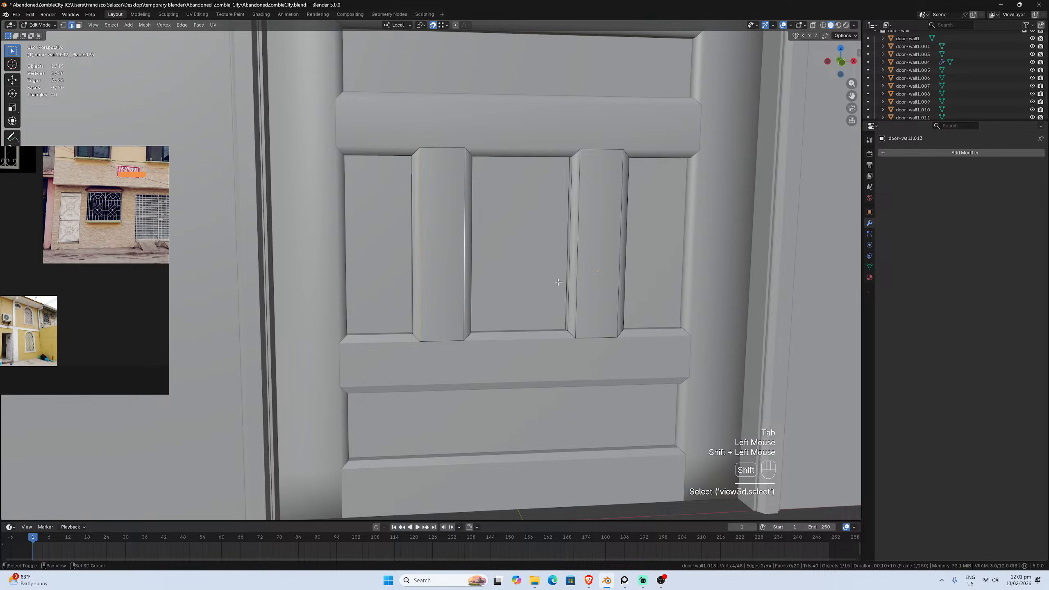
shift+click(577, 283)
shift+click(618, 284)
middle_drag(618, 284, 441, 289)
shift+click(430, 286)
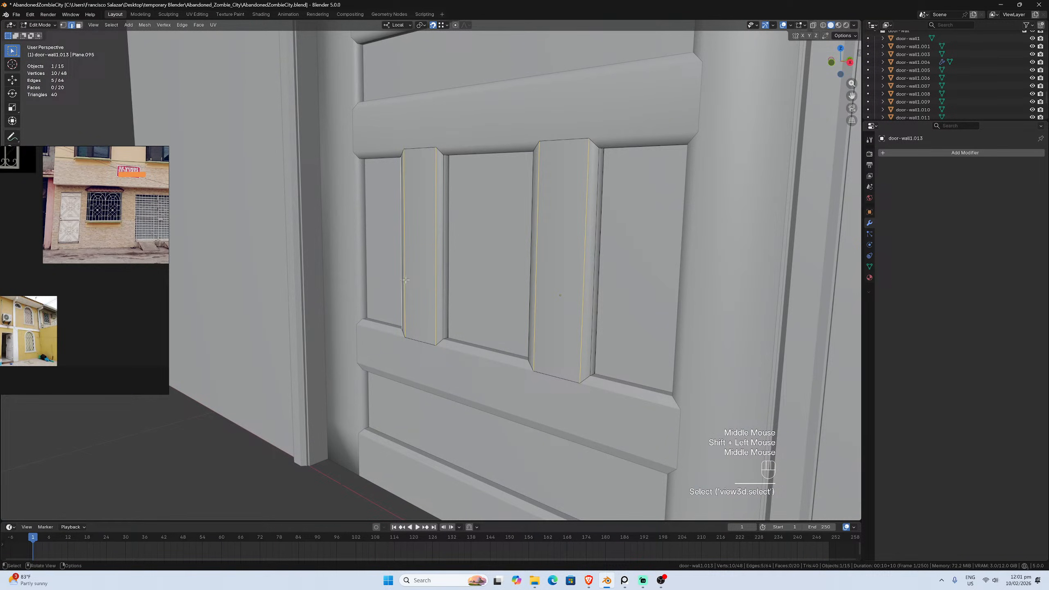
shift+click(441, 290)
shift+click(593, 337)
middle_drag(592, 337, 551, 286)
shift+click(551, 287)
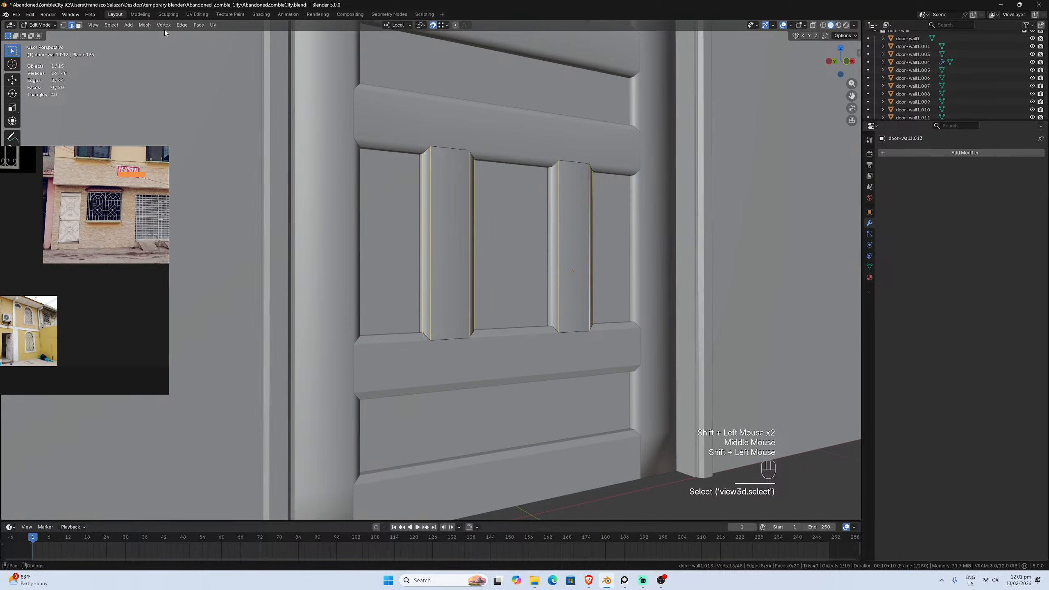
click(181, 25)
click(199, 185)
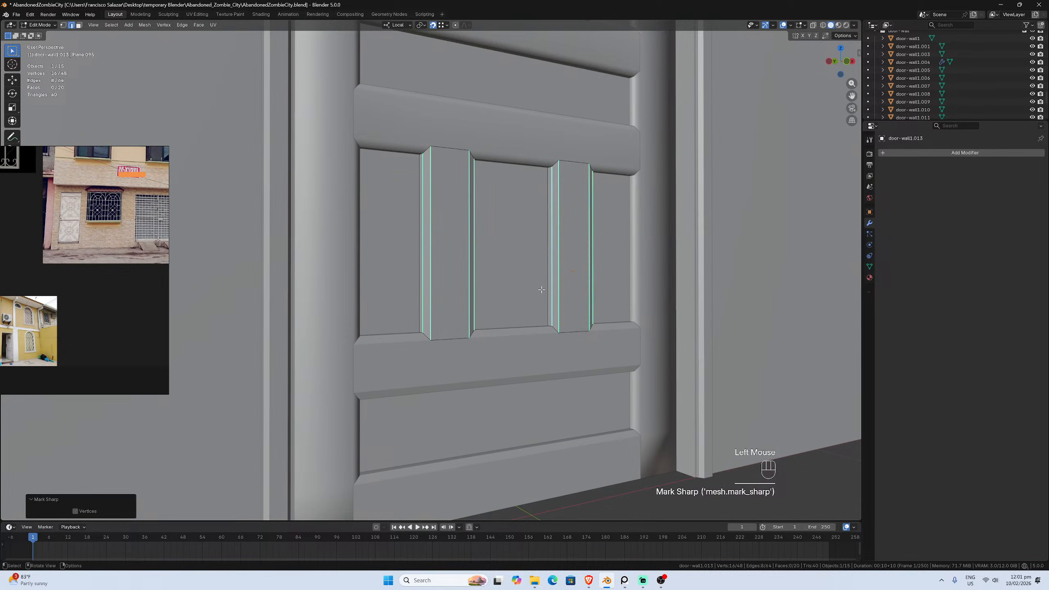
key(Tab)
Mark the inner bevel edges of the door's right vertical stile as sharp along all its panel openings
scroll(555, 324, down, 2)
click(555, 324)
middle_drag(556, 324, 516, 321)
scroll(516, 322, up, 2)
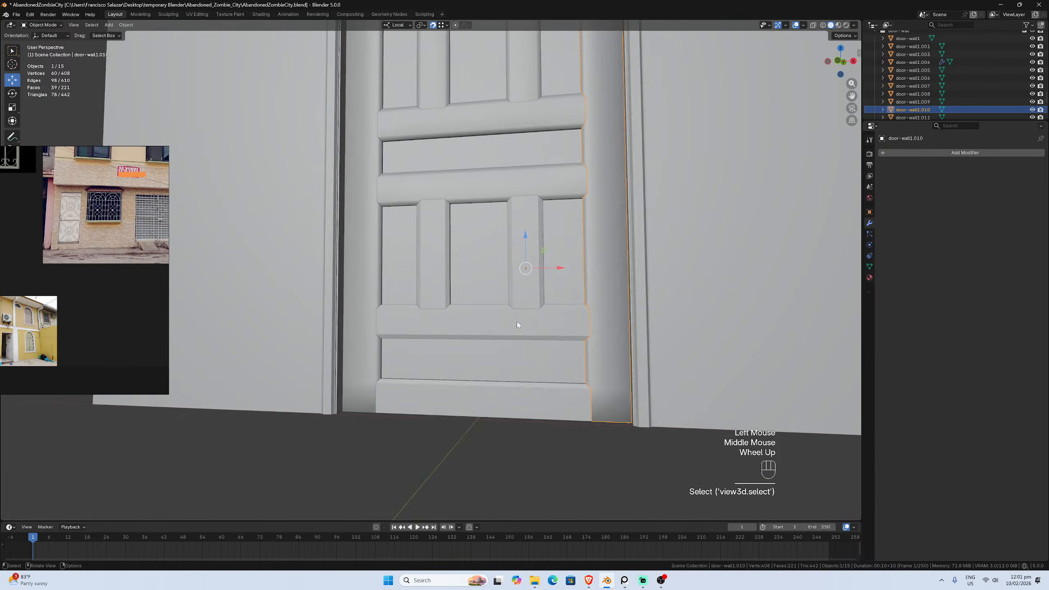
key(Tab)
click(625, 364)
middle_drag(625, 364, 603, 369)
shift+click(601, 371)
shift+click(605, 289)
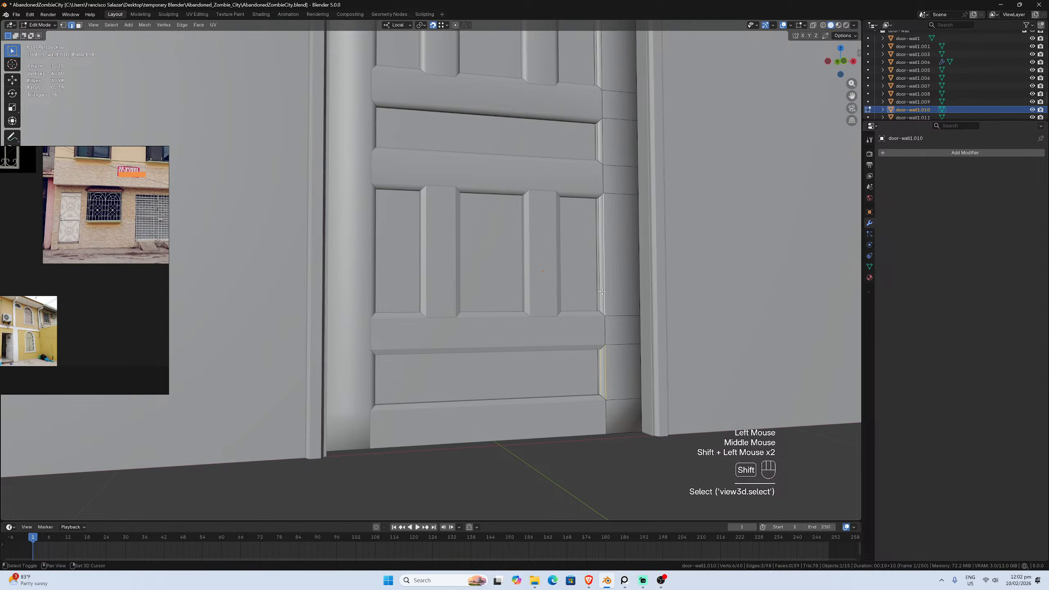
shift+click(599, 256)
shift+click(599, 148)
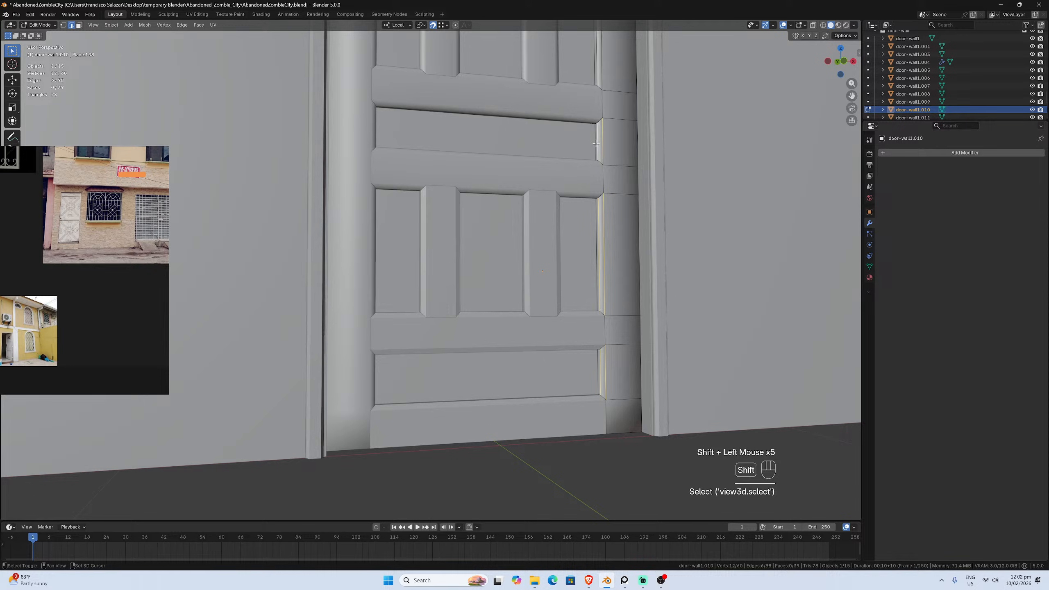
scroll(627, 99, up, 2)
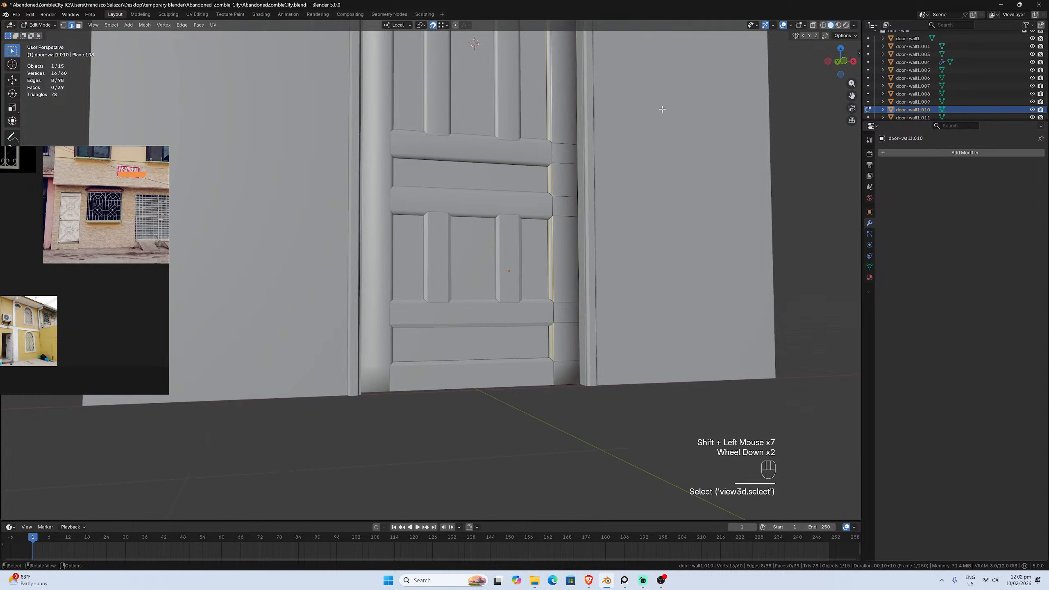
scroll(646, 119, down, 2)
scroll(611, 119, up, 1)
scroll(584, 119, up, 1)
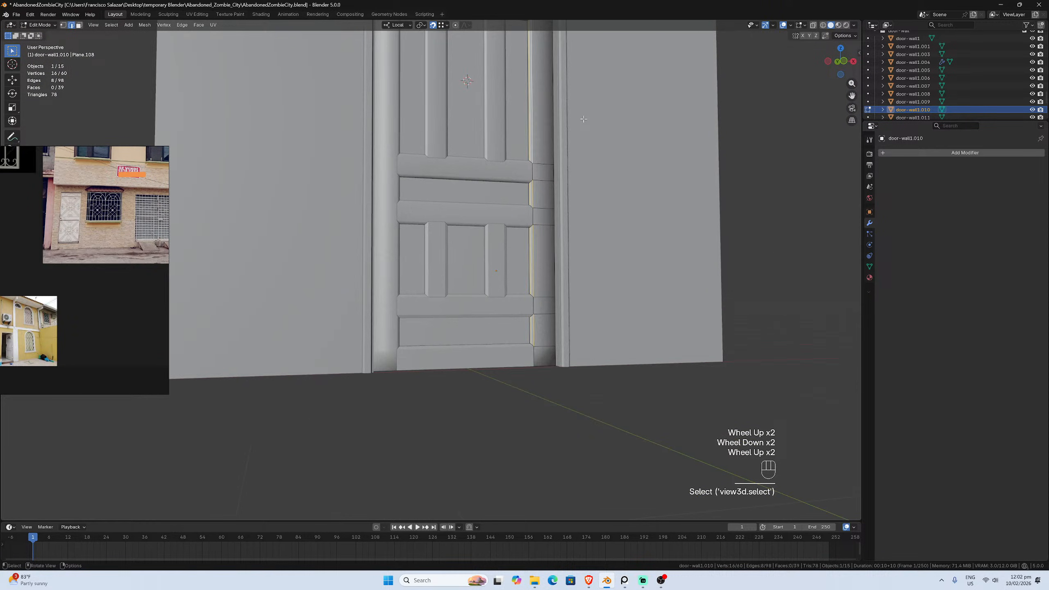
scroll(583, 118, down, 1)
click(173, 26)
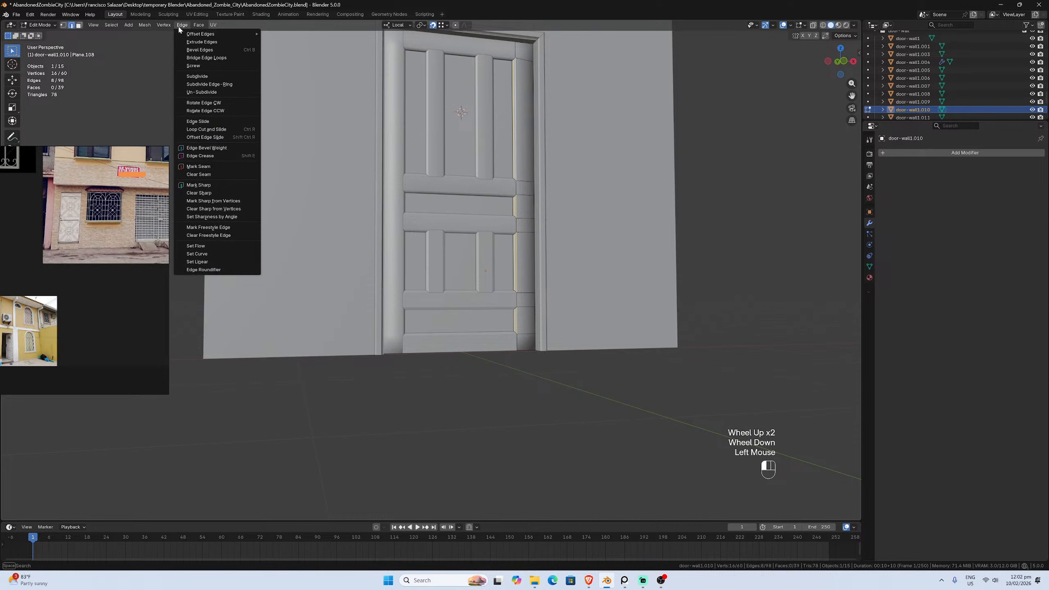
click(201, 188)
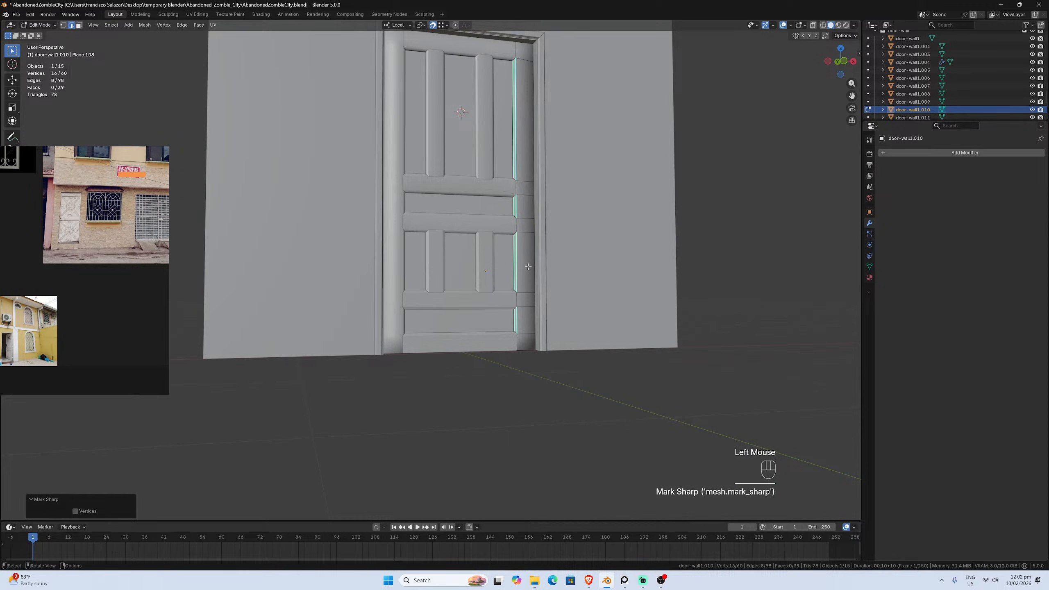
Isolate the right vertical stile in local view and switch to face selection
scroll(528, 267, up, 2)
middle_drag(528, 269, 493, 324)
scroll(536, 319, up, 1)
key(slash)
scroll(485, 296, up, 3)
scroll(492, 324, up, 1)
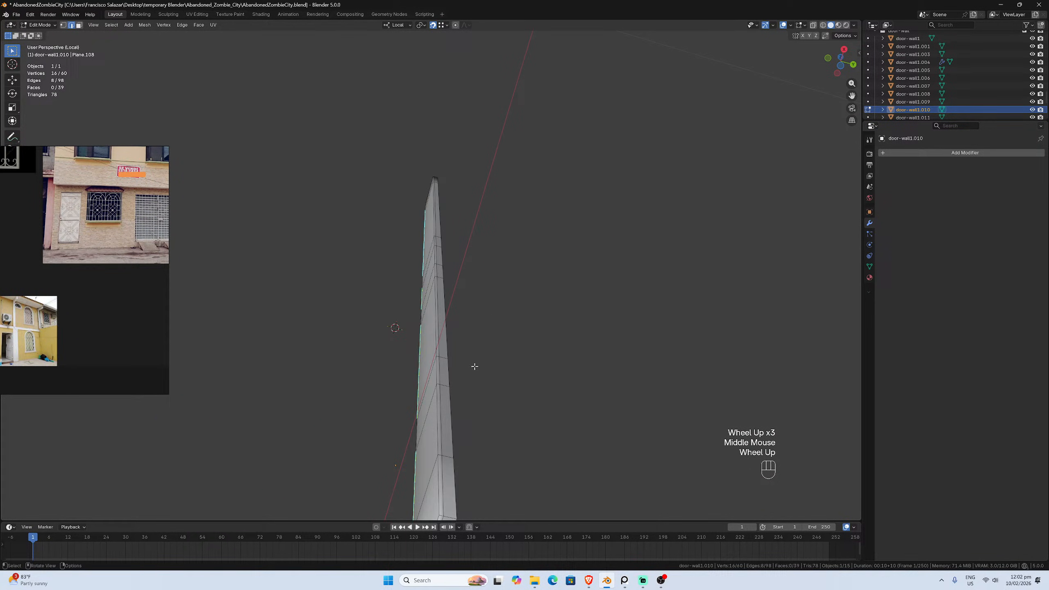
scroll(455, 372, down, 1)
middle_click(452, 358)
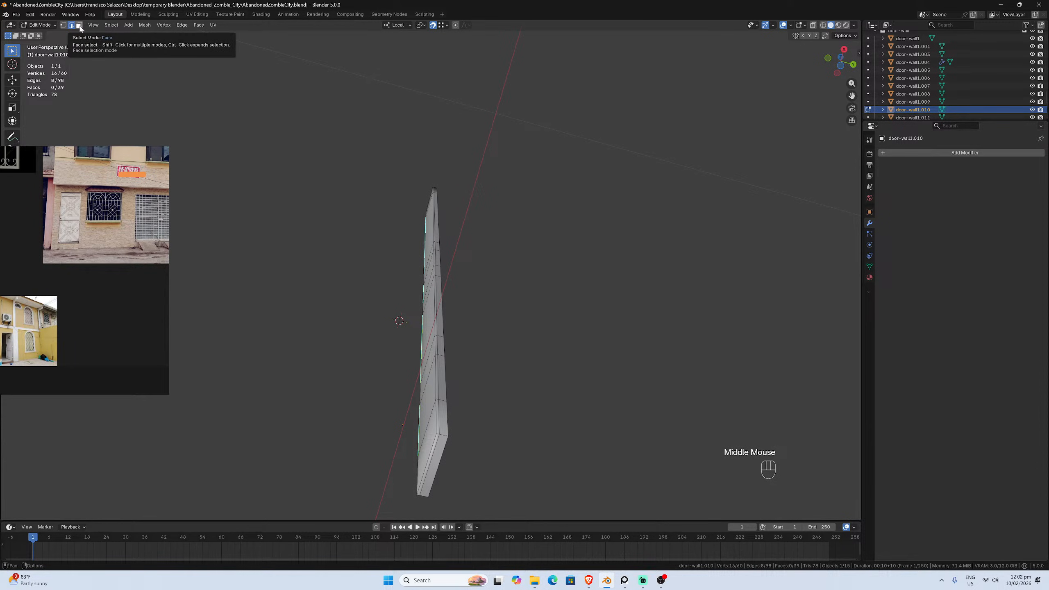
middle_drag(485, 358, 487, 506)
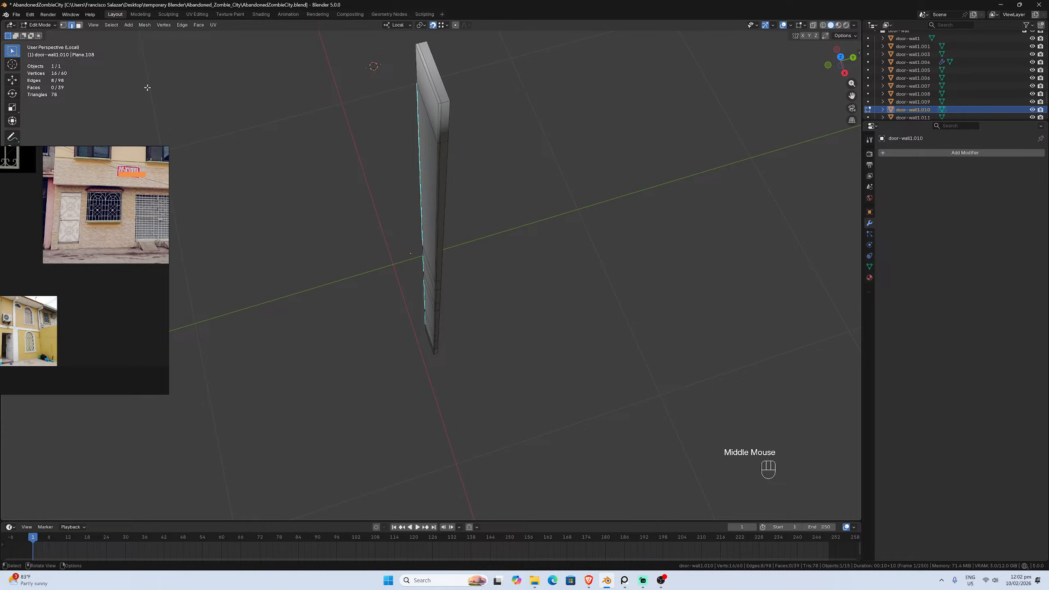
click(79, 25)
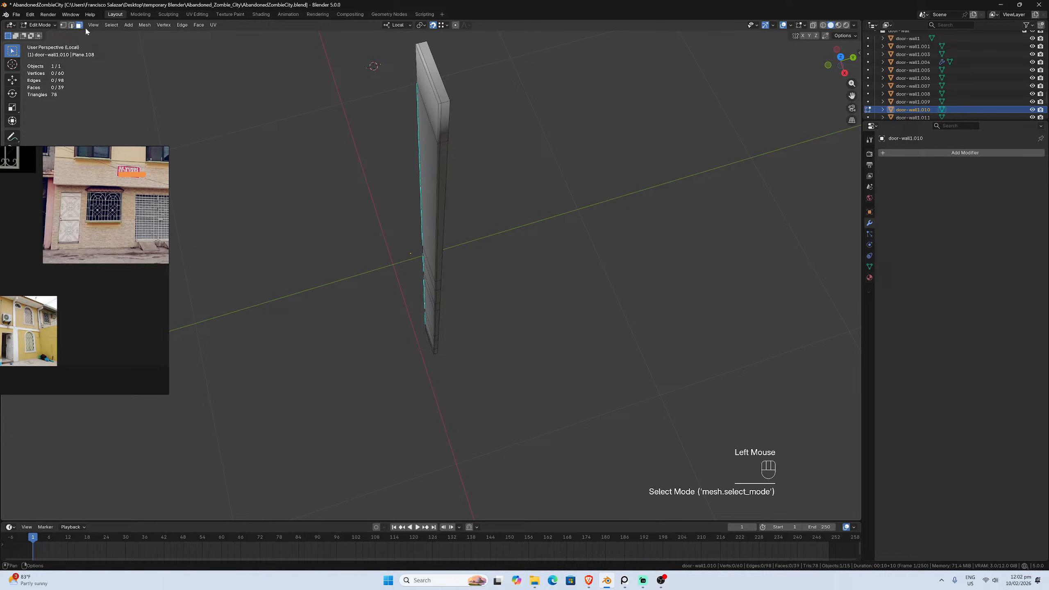
click(432, 84)
middle_drag(462, 174, 452, 122)
scroll(452, 122, down, 1)
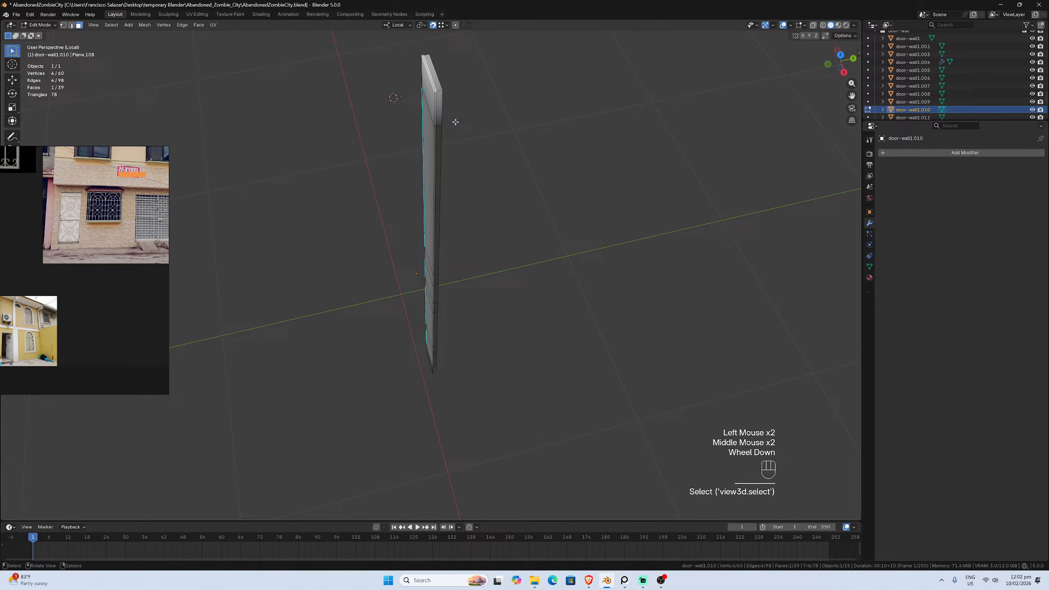
shift+click(437, 89)
shift+click(435, 96)
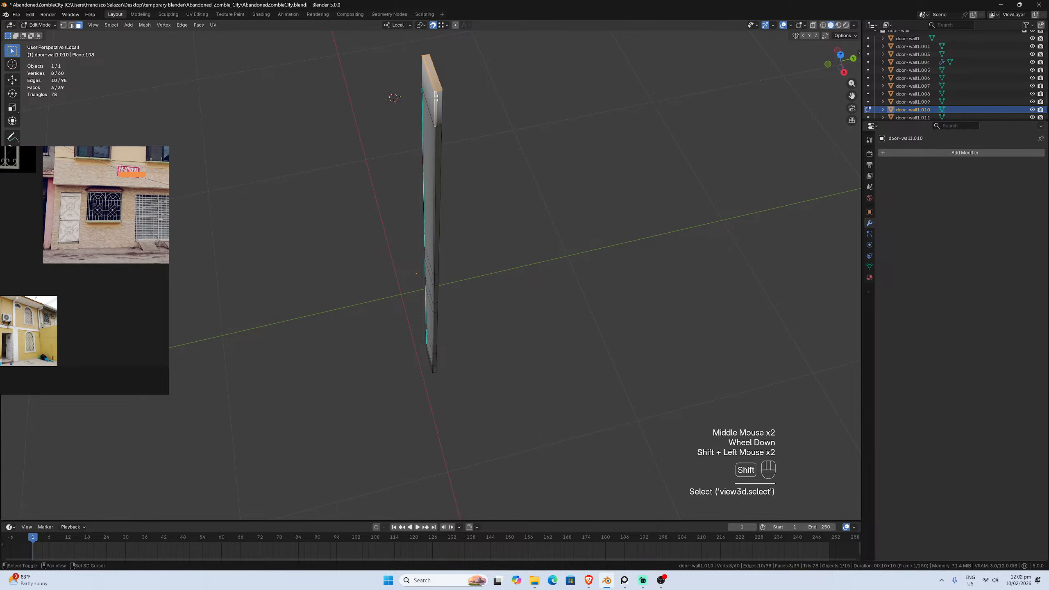
shift+click(439, 124)
shift+click(434, 135)
shift+click(439, 174)
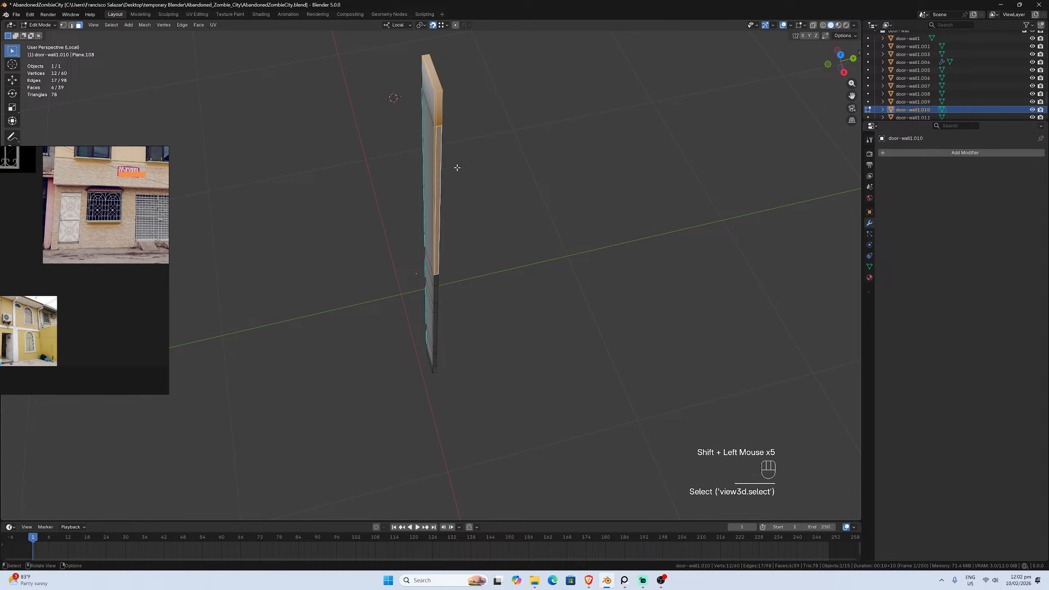
middle_drag(457, 166, 402, 225)
scroll(460, 198, up, 2)
scroll(461, 199, down, 1)
middle_drag(460, 198, 461, 173)
scroll(431, 359, down, 1)
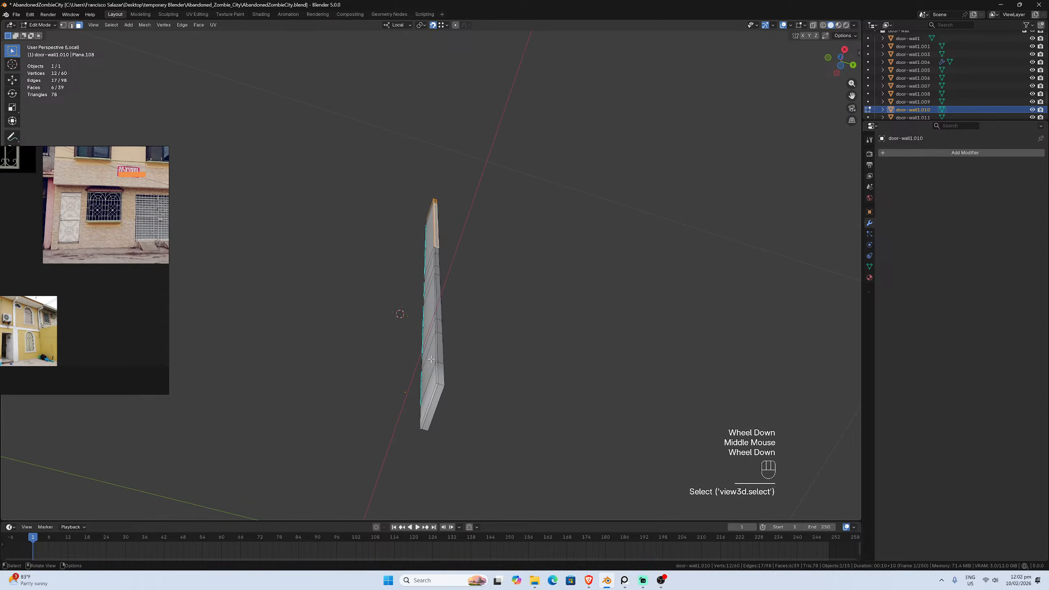
shift+click(438, 390)
shift+click(437, 381)
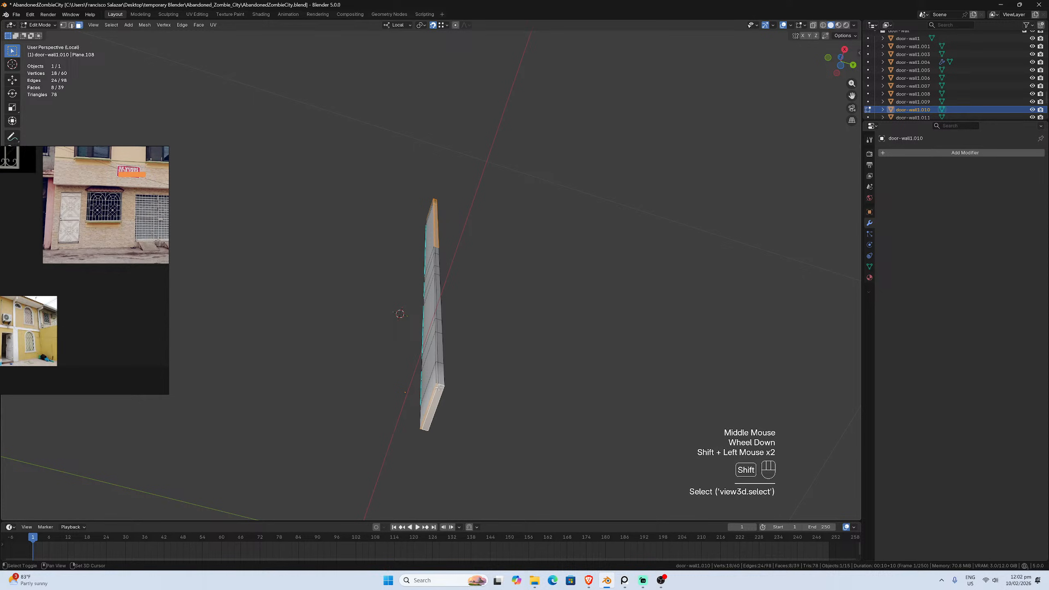
shift+click(437, 385)
shift+click(440, 365)
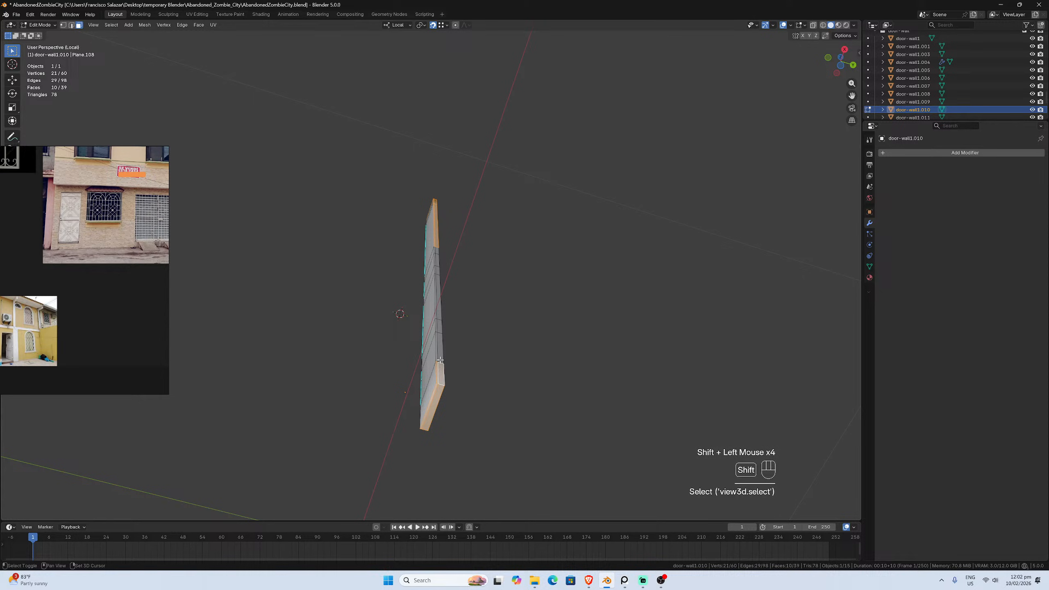
Delete the two columns of faces running the full height of the isolated stile's outer side and return to Object Mode
click(439, 361)
click(438, 362)
shift+click(438, 362)
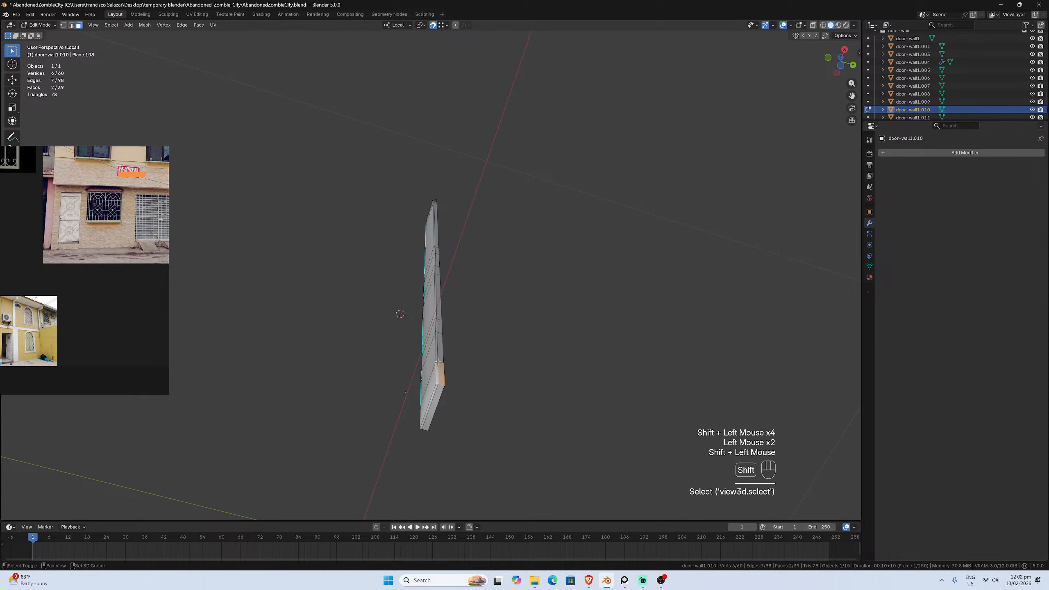
shift+click(439, 357)
shift+click(440, 354)
scroll(441, 352, up, 1)
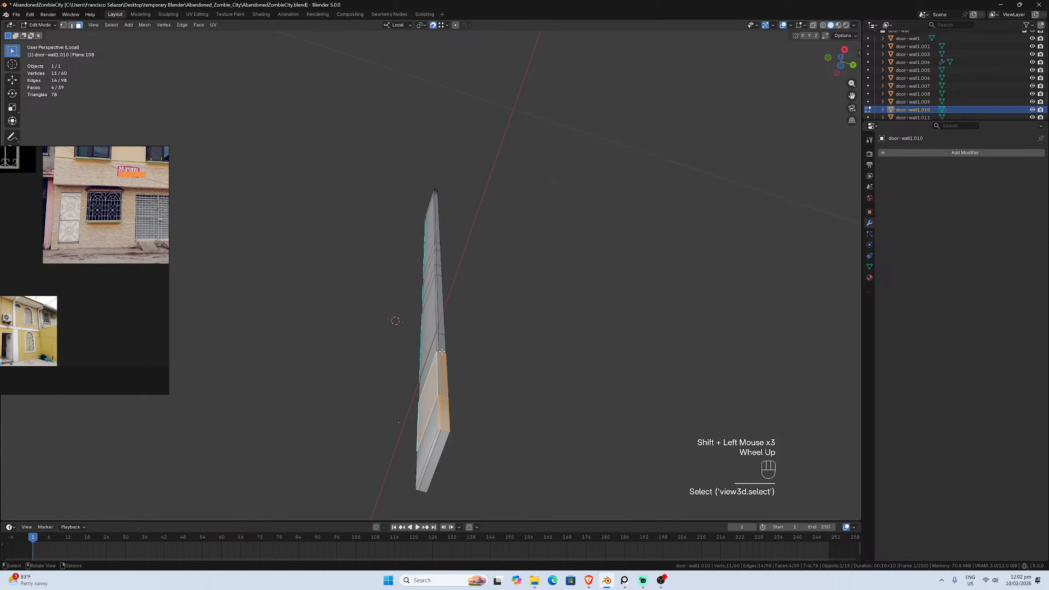
key(ctrl+z)
shift+click(440, 355)
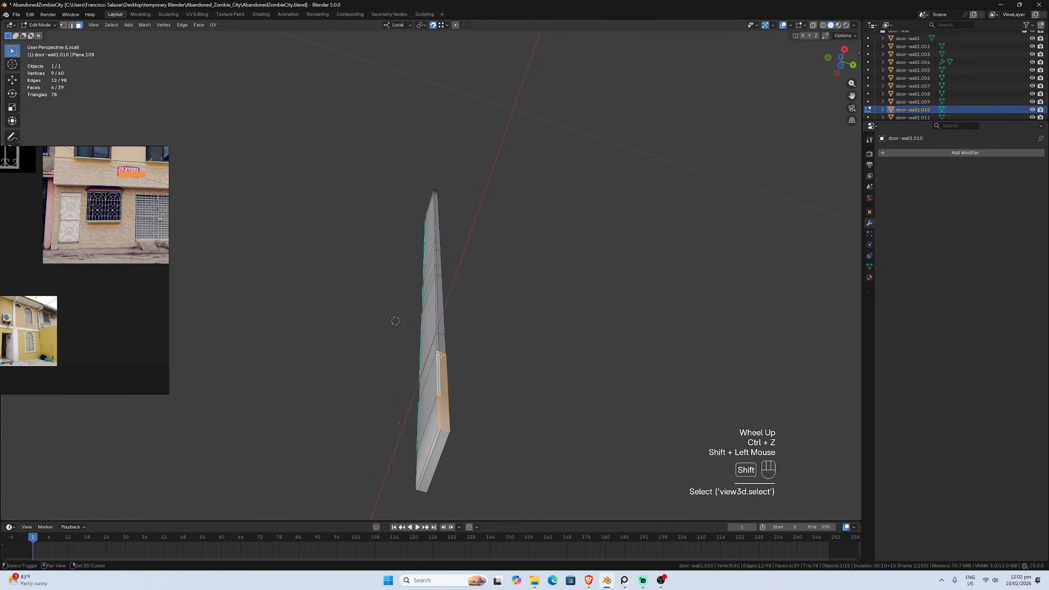
shift+click(437, 345)
shift+click(439, 344)
shift+drag(436, 326, 450, 306)
middle_drag(454, 302, 450, 343)
scroll(450, 344, up, 3)
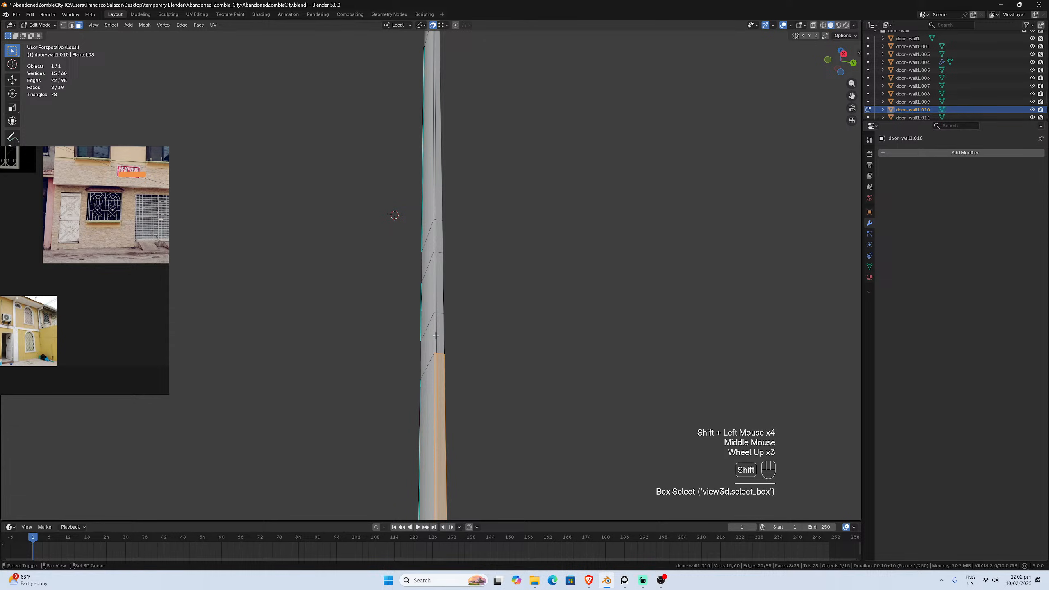
shift+click(439, 336)
shift+click(437, 293)
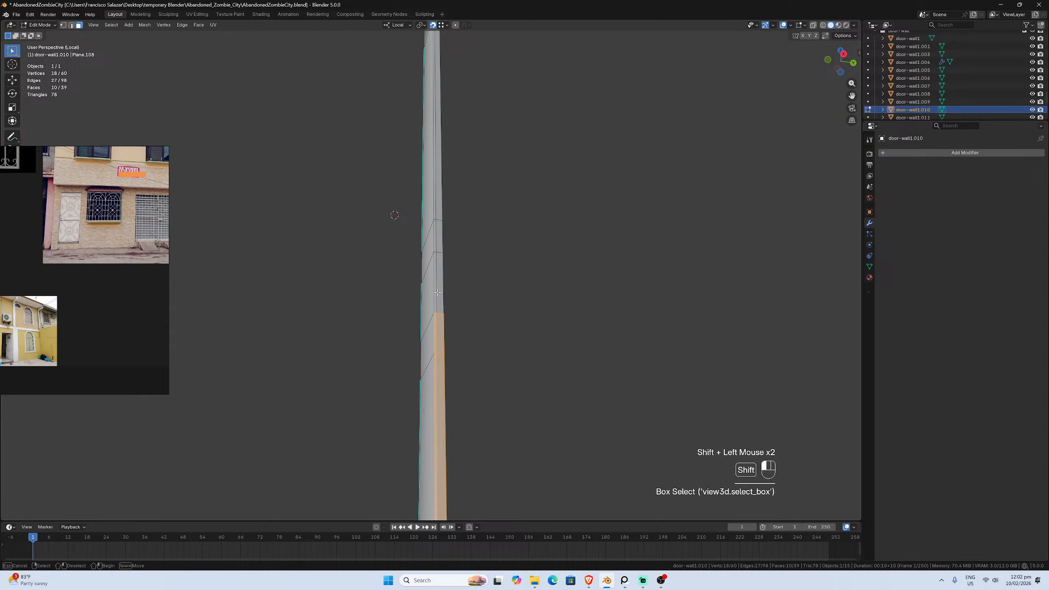
shift+click(437, 239)
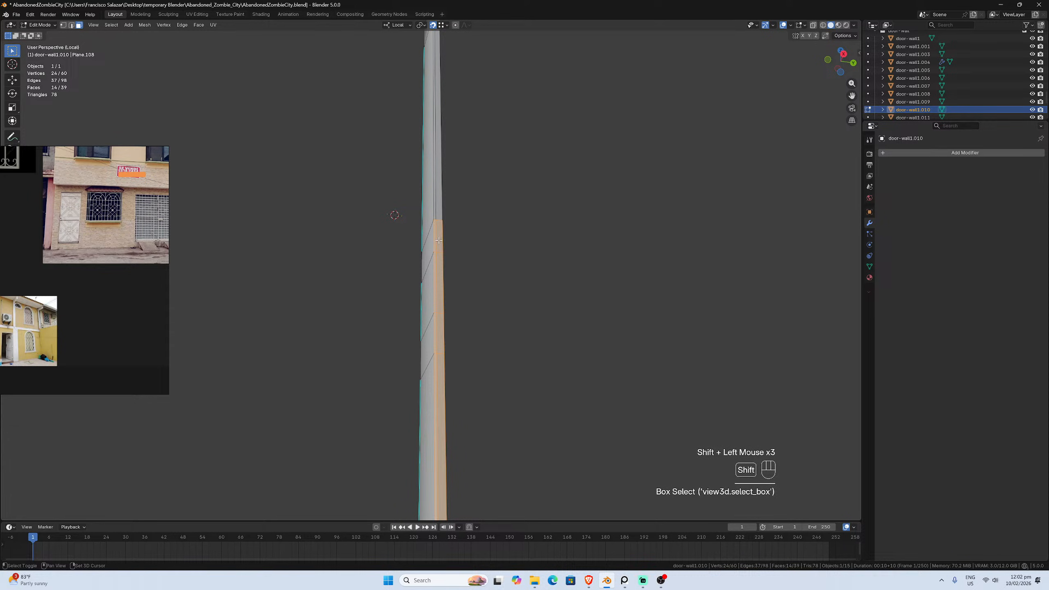
shift+click(435, 204)
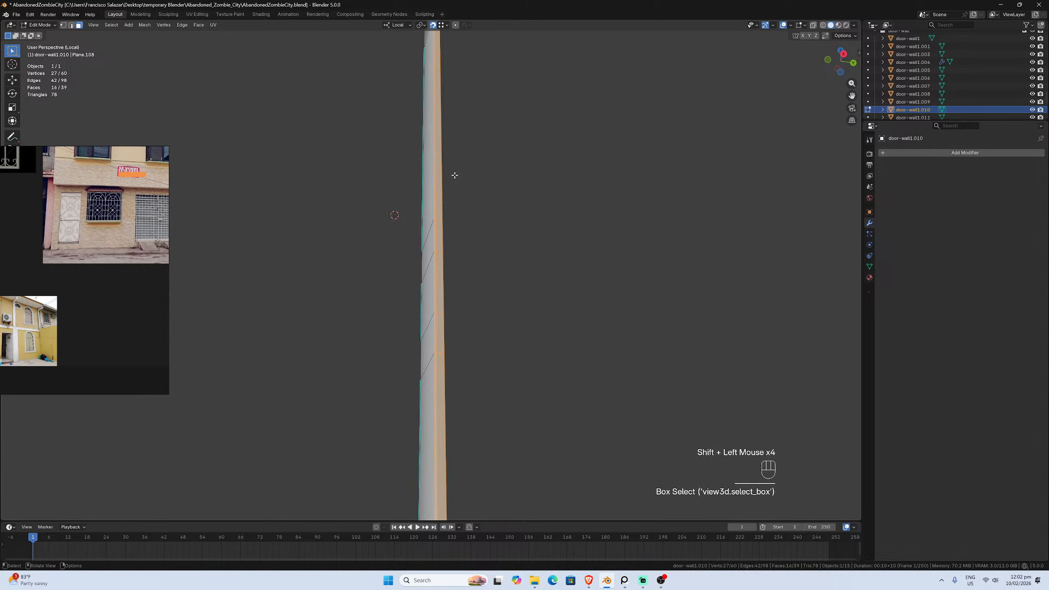
middle_drag(454, 174, 457, 251)
scroll(462, 266, down, 2)
scroll(462, 266, down, 2)
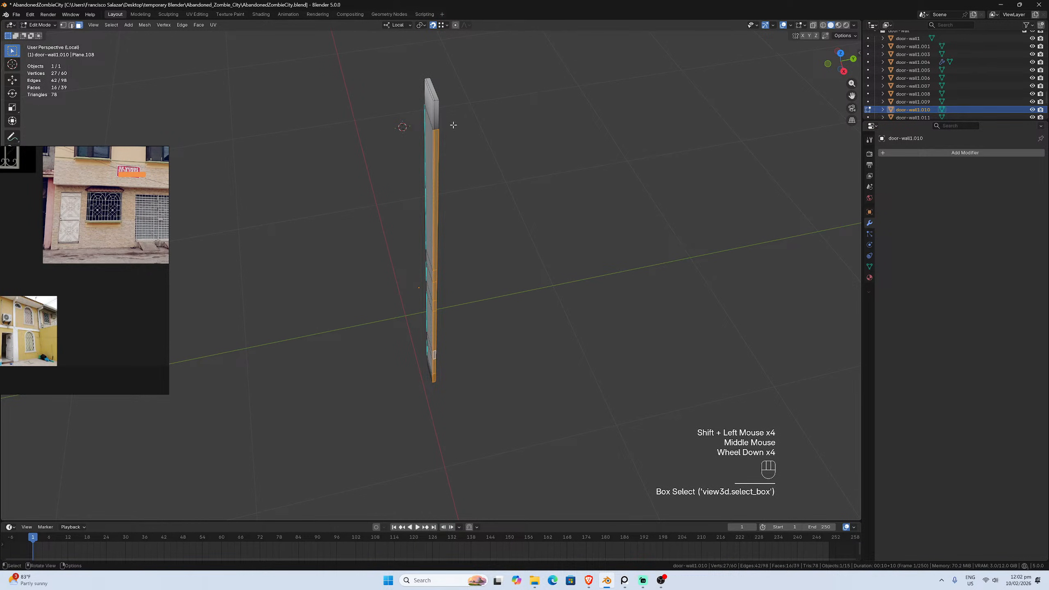
scroll(453, 125, up, 2)
middle_drag(453, 125, 450, 127)
shift+click(438, 85)
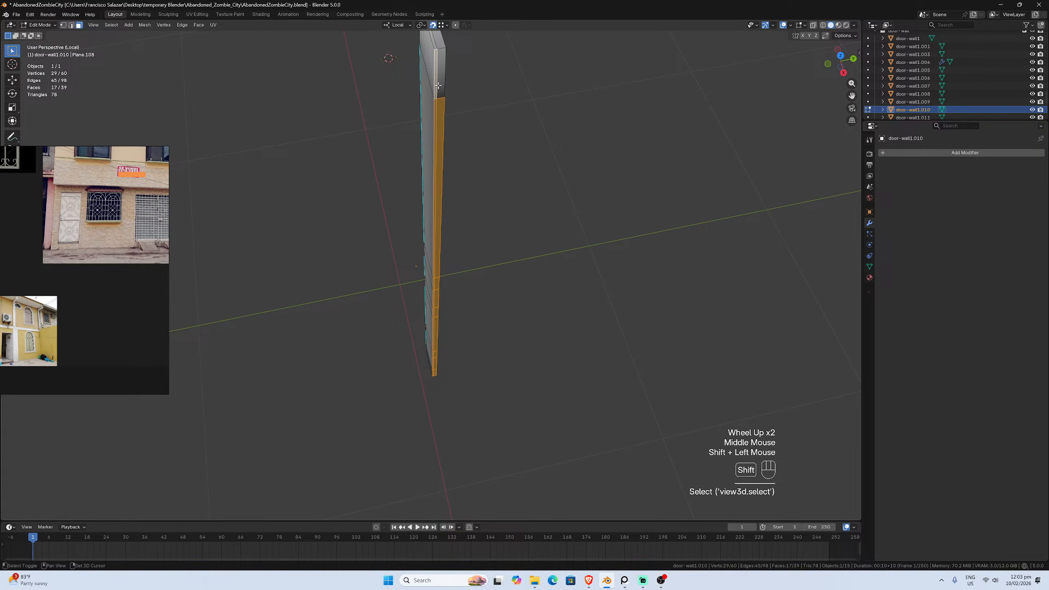
shift+click(437, 85)
key(x)
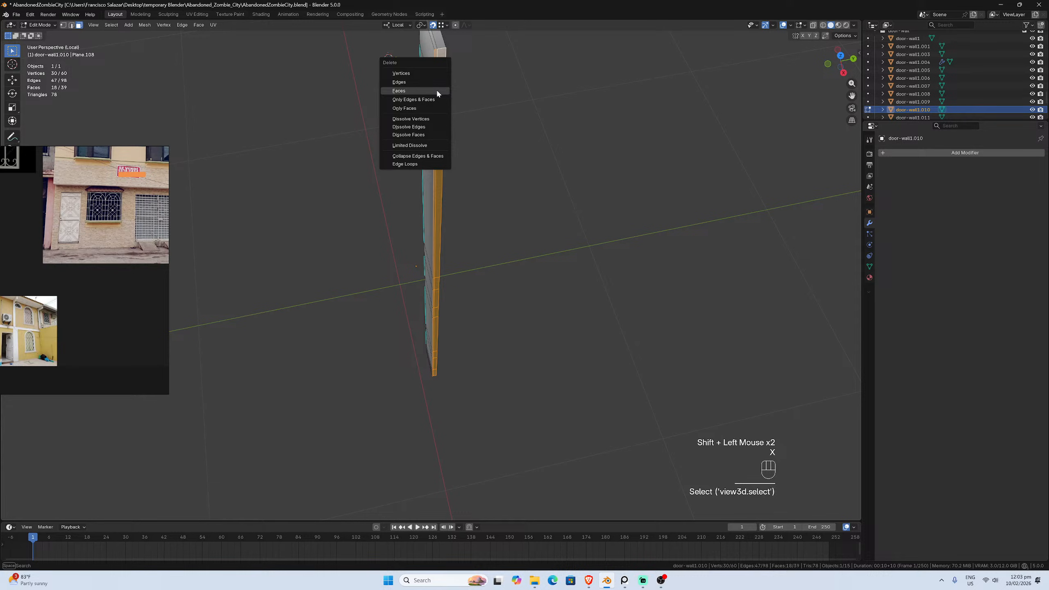
click(437, 93)
middle_drag(440, 140, 461, 155)
scroll(461, 155, down, 1)
key(Tab)
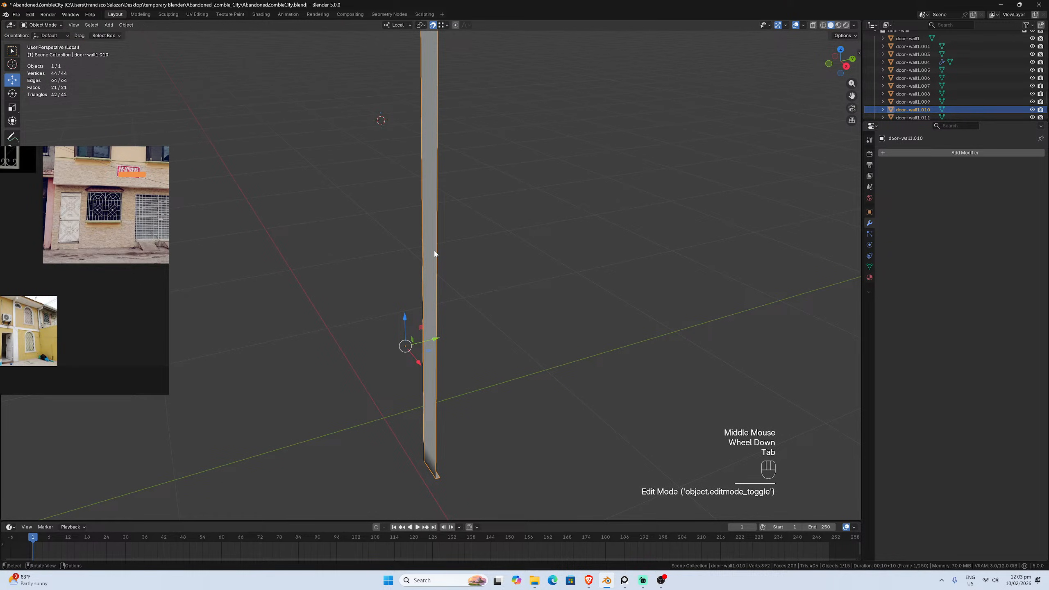
Leave local view and examine the bottom of the door against the wall from the front
key(slash)
middle_drag(537, 258, 590, 335)
scroll(585, 318, down, 2)
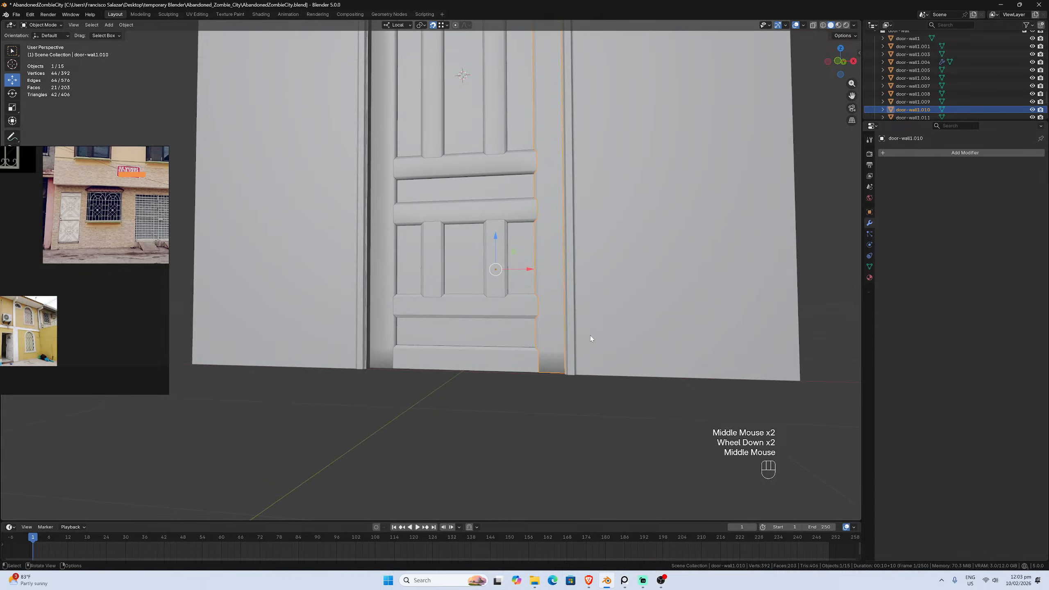
scroll(589, 335, up, 1)
key(KP_1)
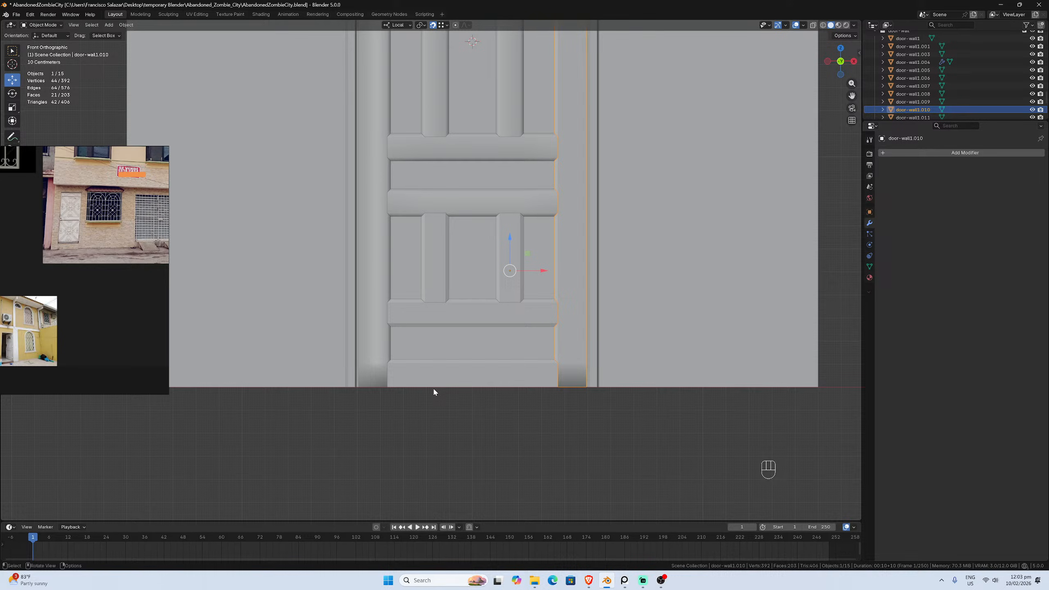
scroll(433, 391, down, 3)
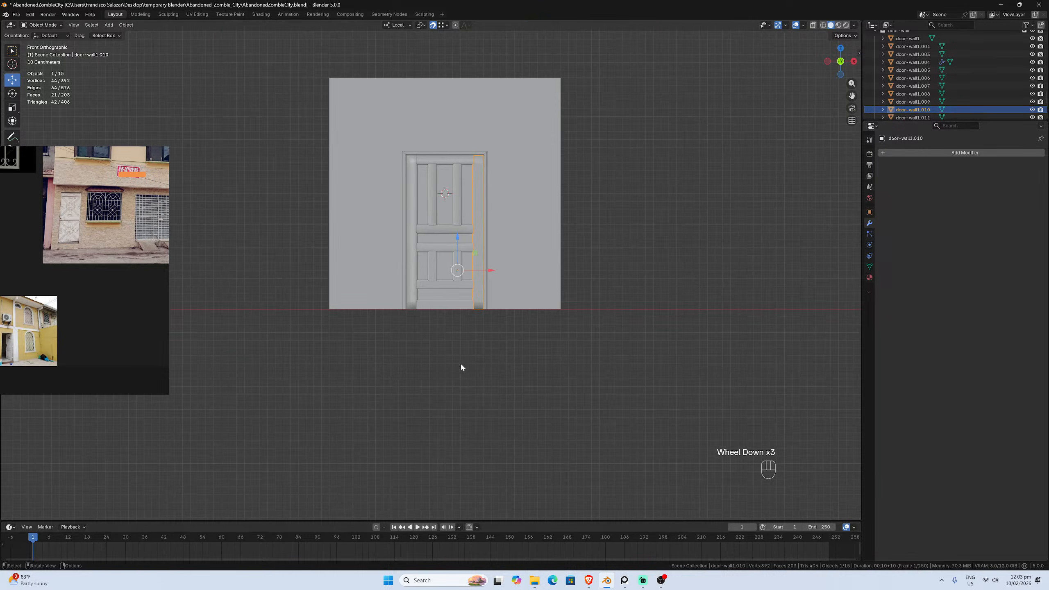
scroll(474, 358, up, 2)
scroll(474, 357, down, 1)
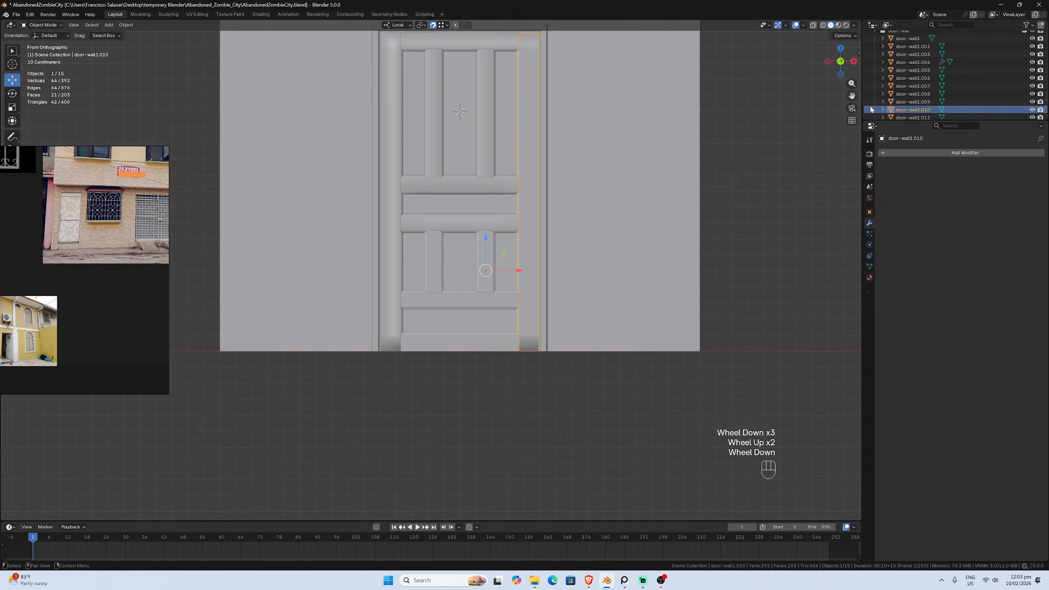
drag(851, 95, 842, 59)
scroll(692, 299, up, 2)
scroll(578, 325, up, 3)
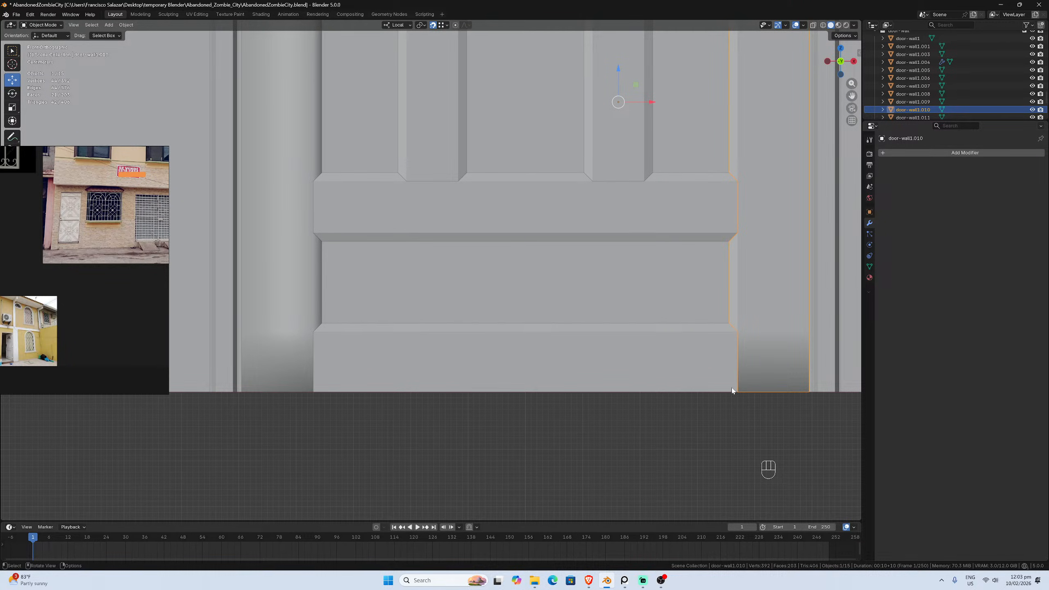
scroll(620, 390, down, 1)
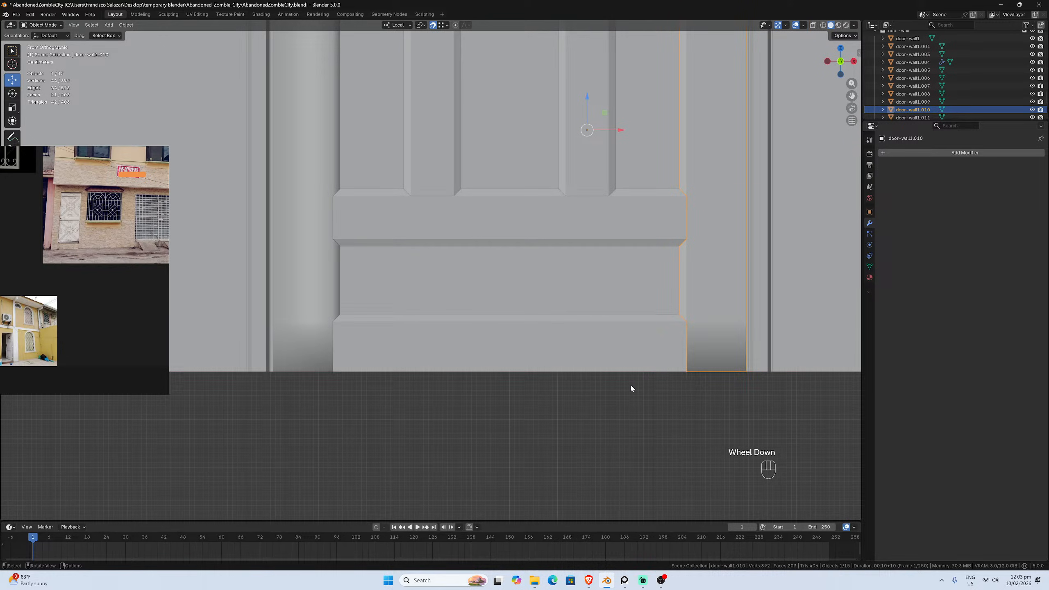
scroll(631, 387, down, 1)
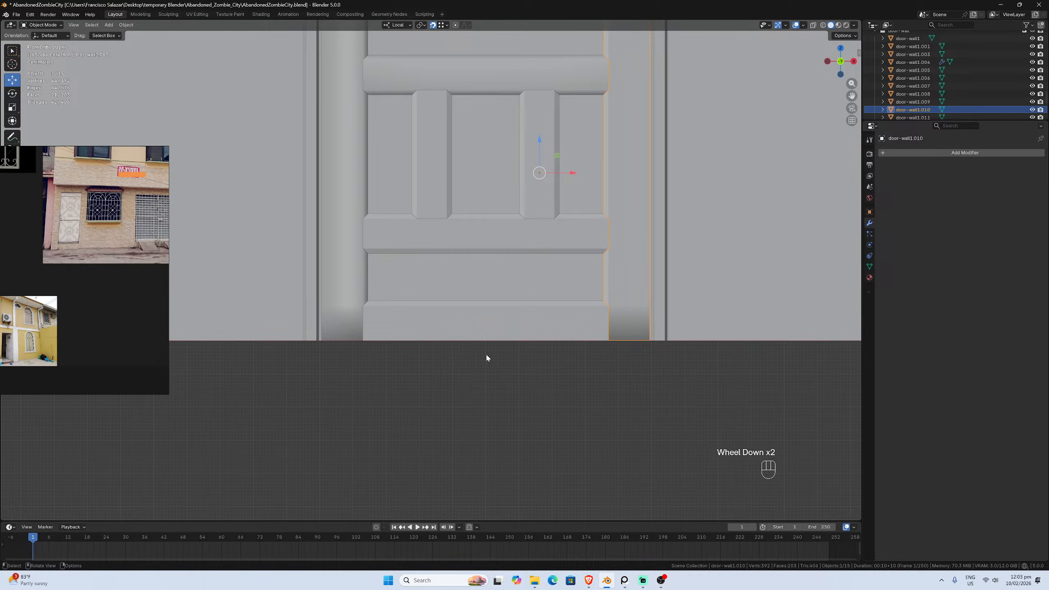
middle_drag(486, 358, 552, 356)
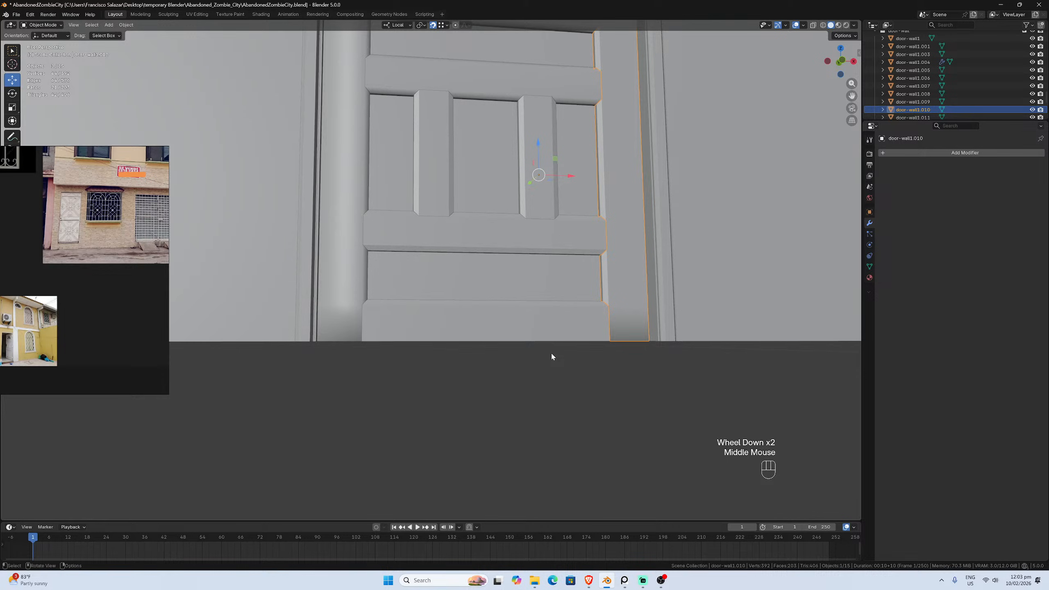
key(KP_1)
Edit the bottom rail and both vertical stiles together and select their bottom geometry through the mesh with X-ray on
click(597, 326)
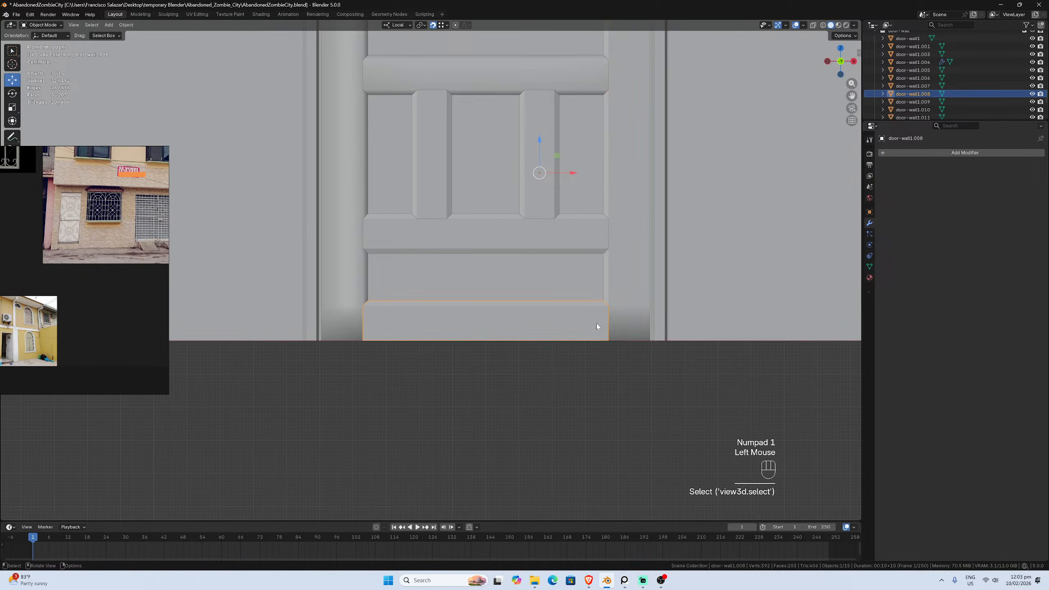
shift+click(624, 328)
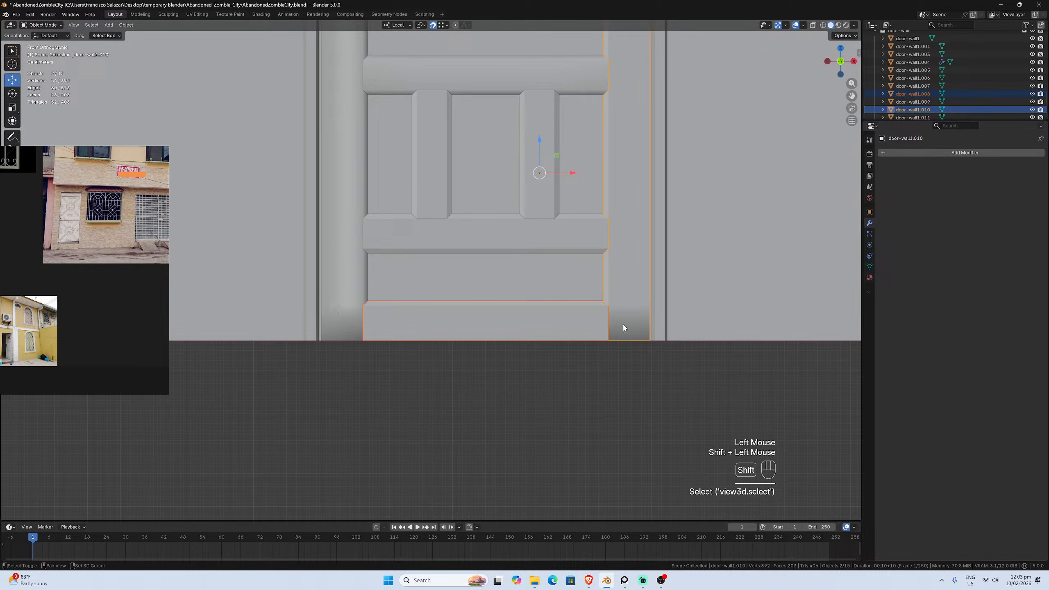
shift+click(573, 324)
click(343, 324)
shift+click(390, 322)
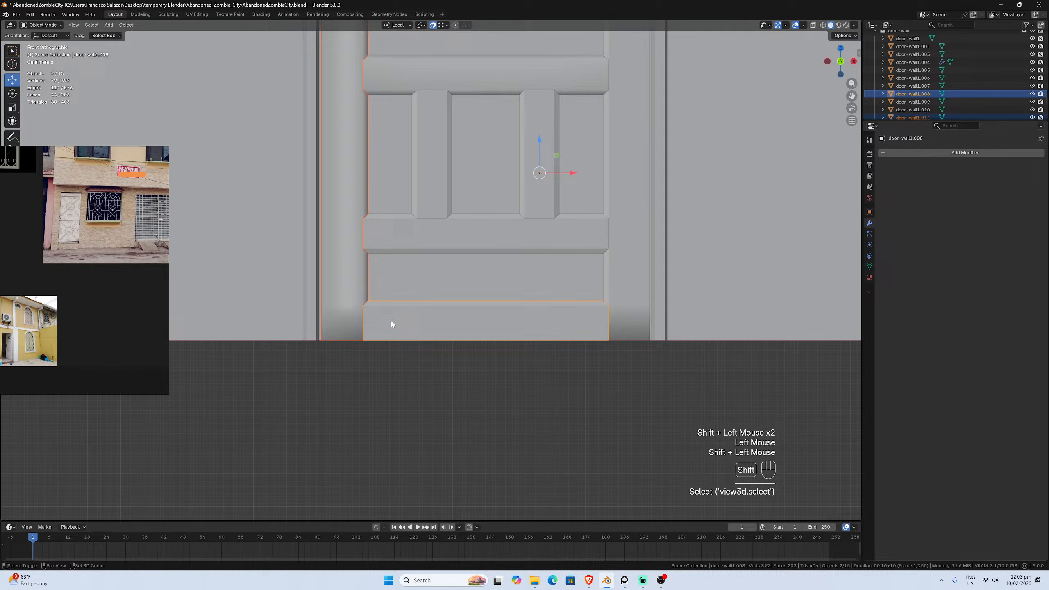
shift+click(639, 324)
scroll(639, 325, up, 1)
scroll(615, 351, up, 1)
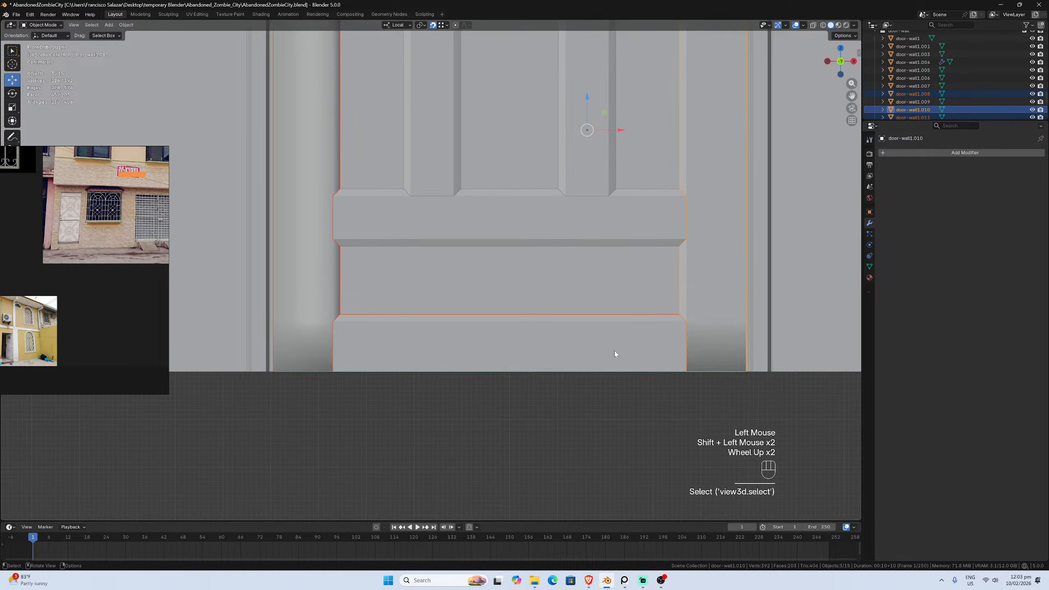
key(Tab)
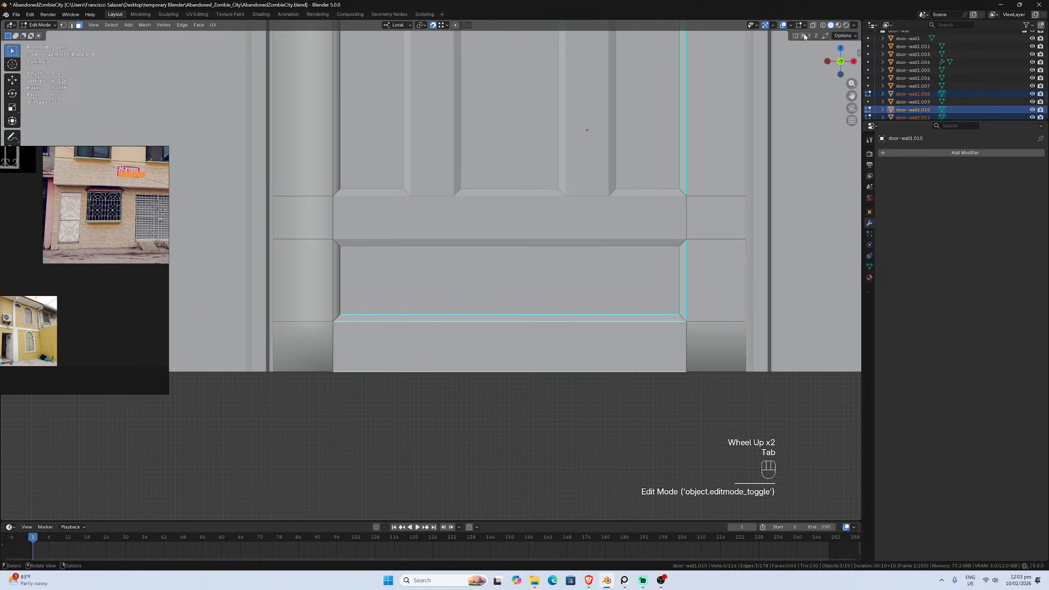
click(814, 25)
drag(246, 360, 791, 399)
scroll(763, 409, up, 4)
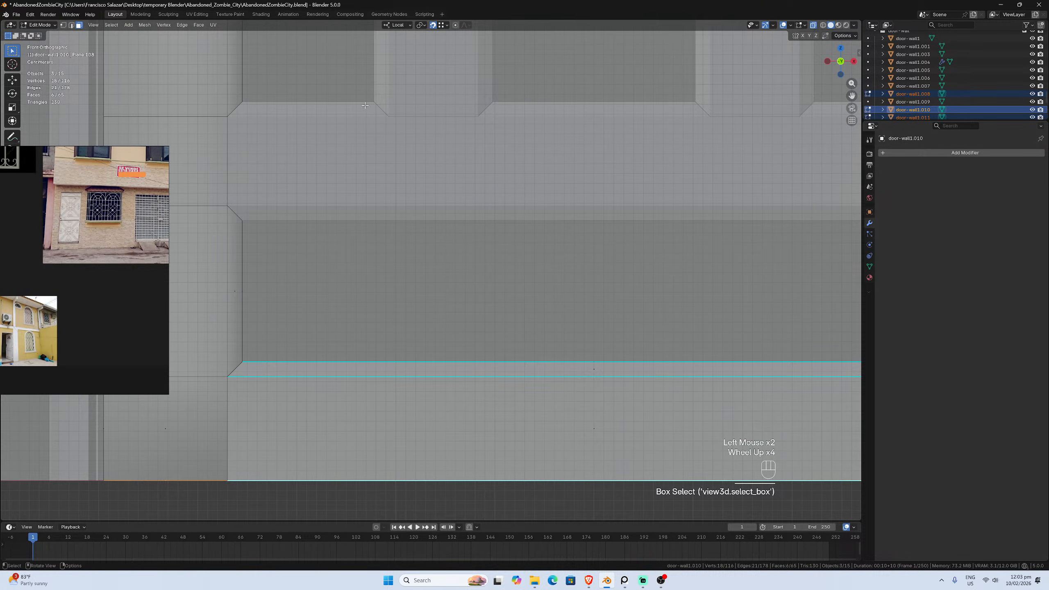
Set the snap target to Grid and raise the selected bottom of the rail and stiles 0.01 m along local Z
click(443, 25)
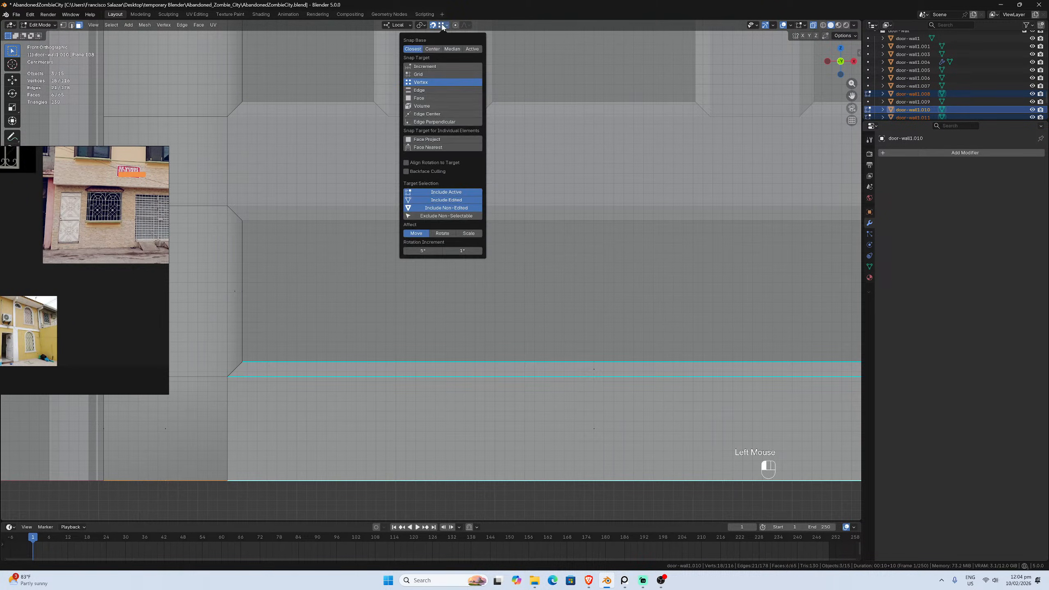
click(419, 75)
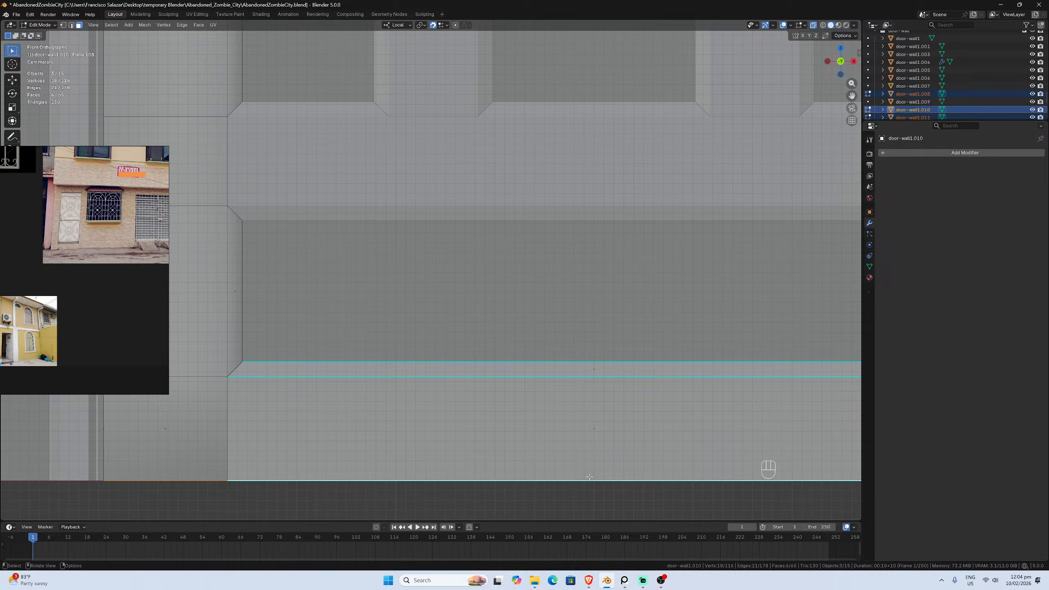
key(g)
key(z)
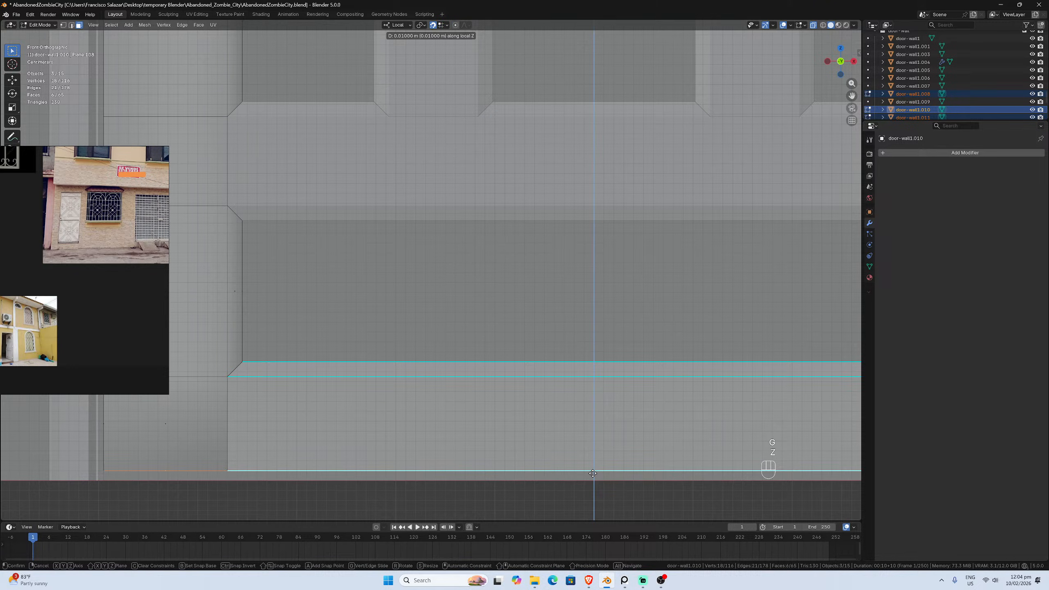
click(592, 473)
key(Tab)
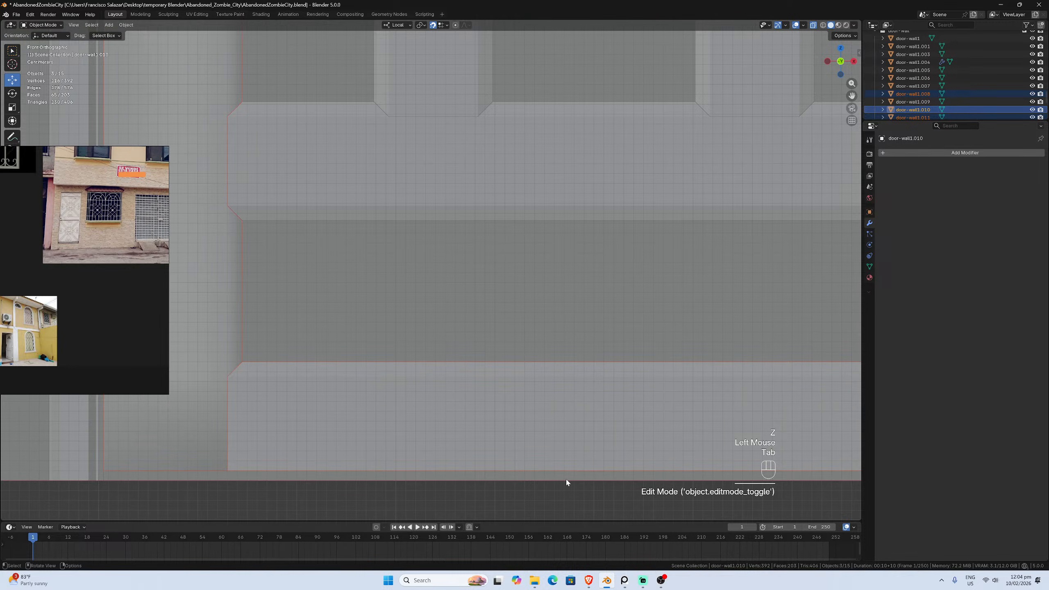
Raise the bottom edge of the door's flat backing panel 0.01 m along local Z, and turn X-ray off
click(569, 481)
key(Tab)
click(568, 479)
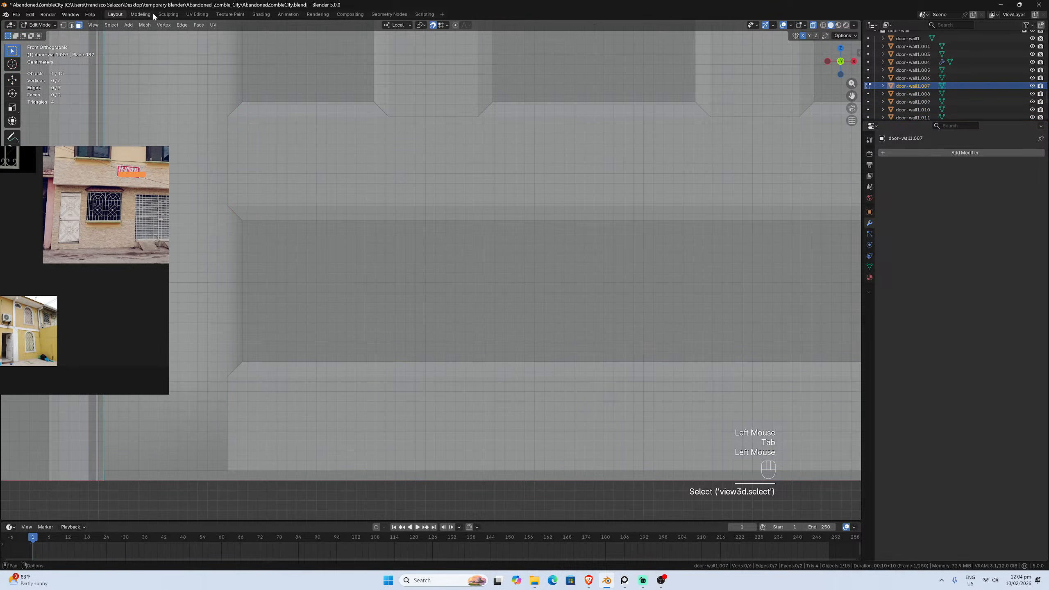
click(71, 25)
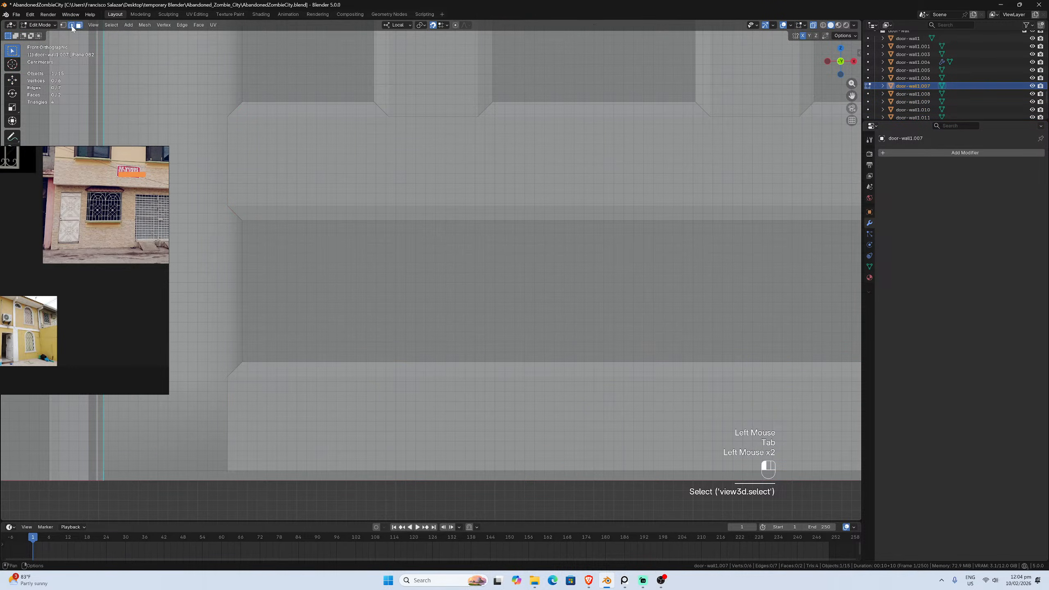
click(487, 481)
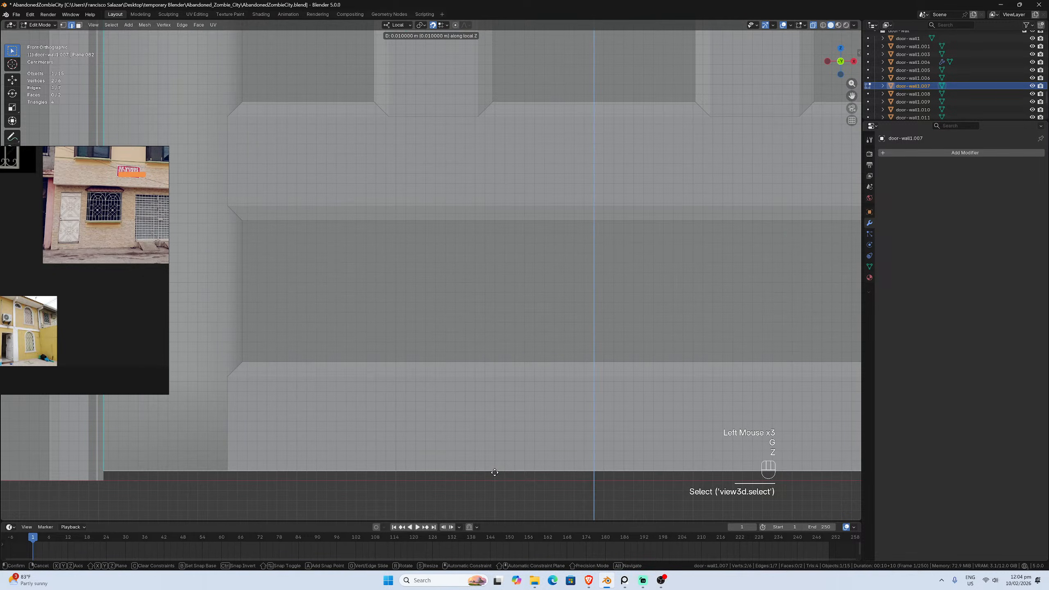
click(494, 471)
key(Tab)
scroll(494, 470, down, 3)
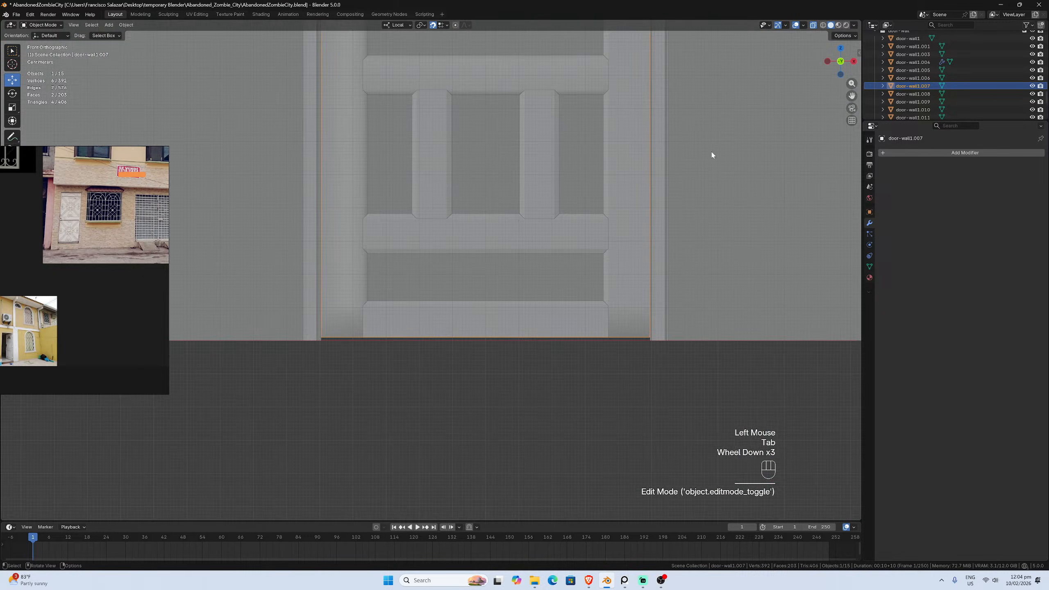
click(813, 25)
click(576, 384)
scroll(582, 330, down, 2)
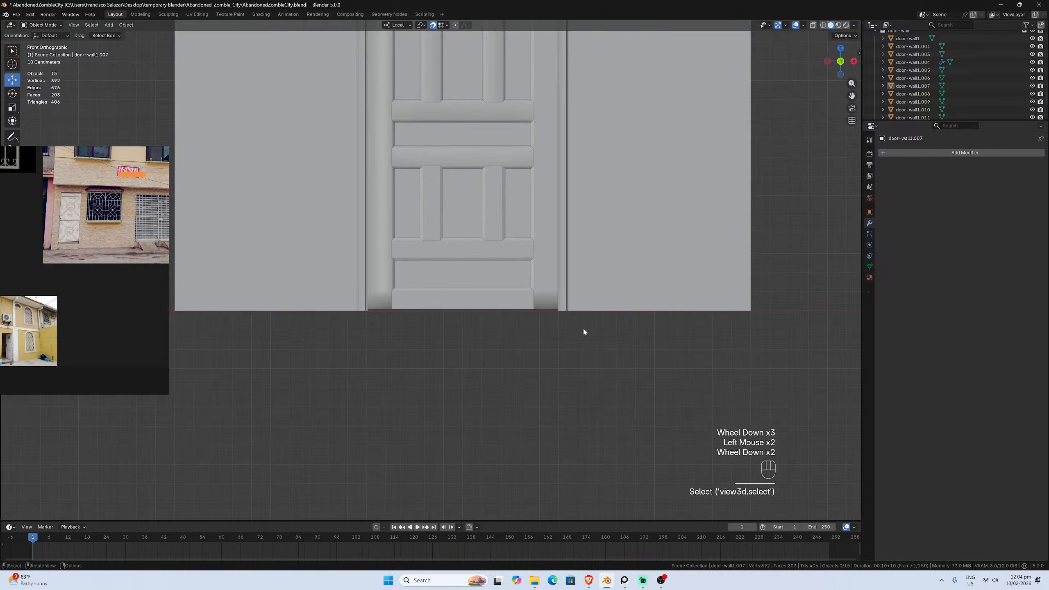
Mark the front bottom edge of the right vertical stile as sharp
middle_drag(584, 331, 552, 336)
scroll(552, 335, up, 1)
key(KP_1)
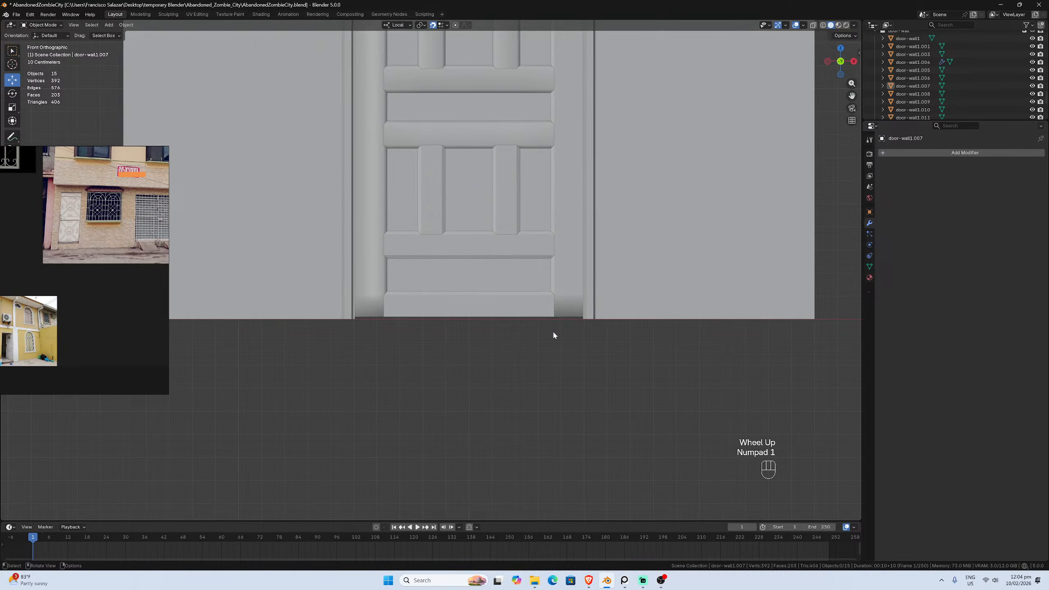
scroll(550, 333, up, 3)
click(658, 339)
middle_drag(658, 339, 728, 271)
scroll(642, 297, up, 2)
scroll(728, 270, down, 2)
key(Tab)
click(716, 249)
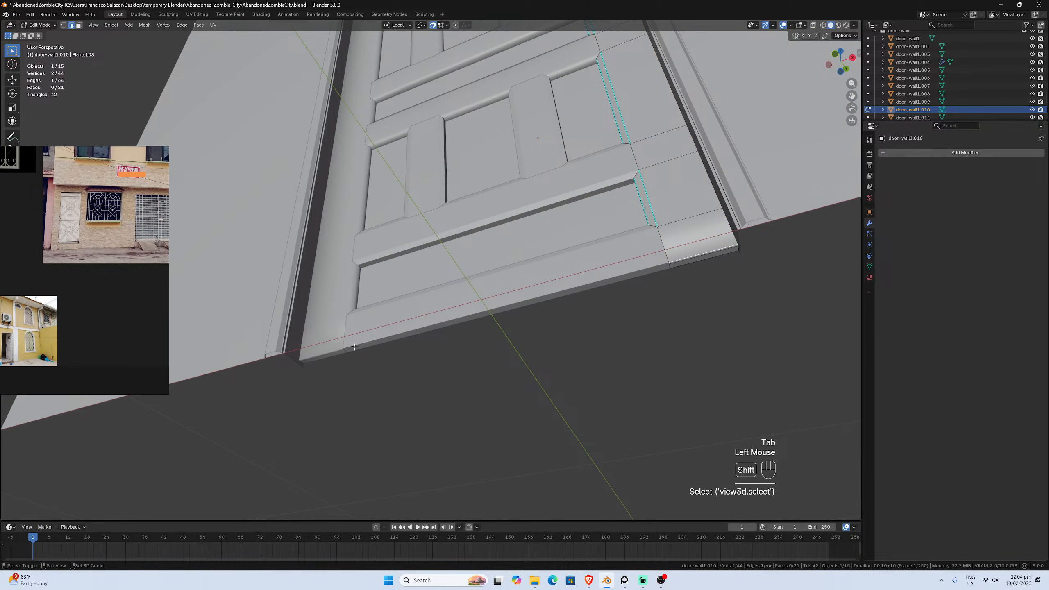
click(181, 25)
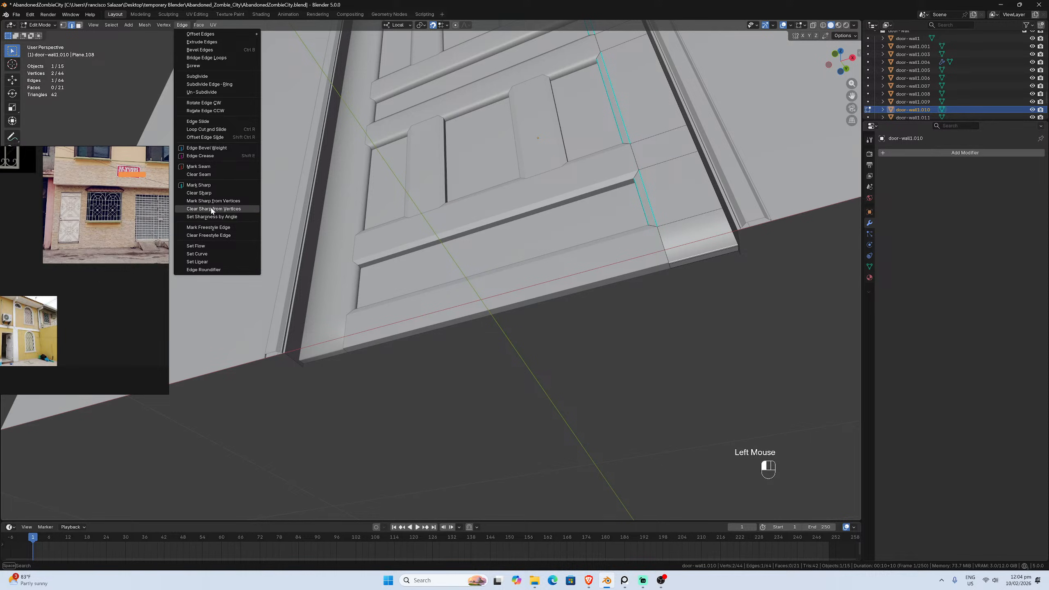
click(198, 184)
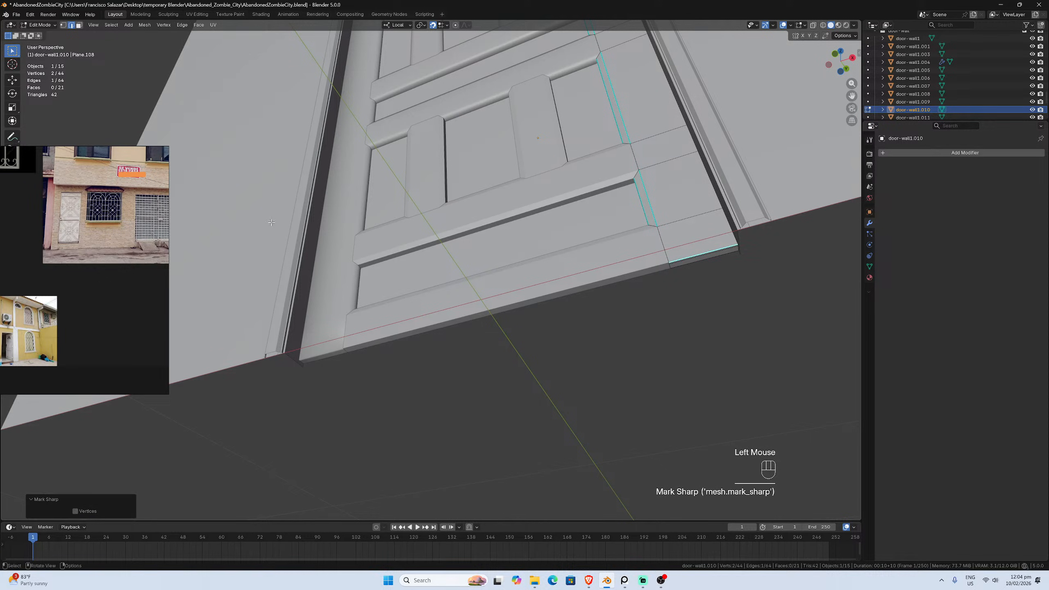
Mark the front bottom edge of the left vertical stile as sharp and return to Object Mode
middle_drag(297, 314, 328, 327)
key(Tab)
click(328, 328)
key(Tab)
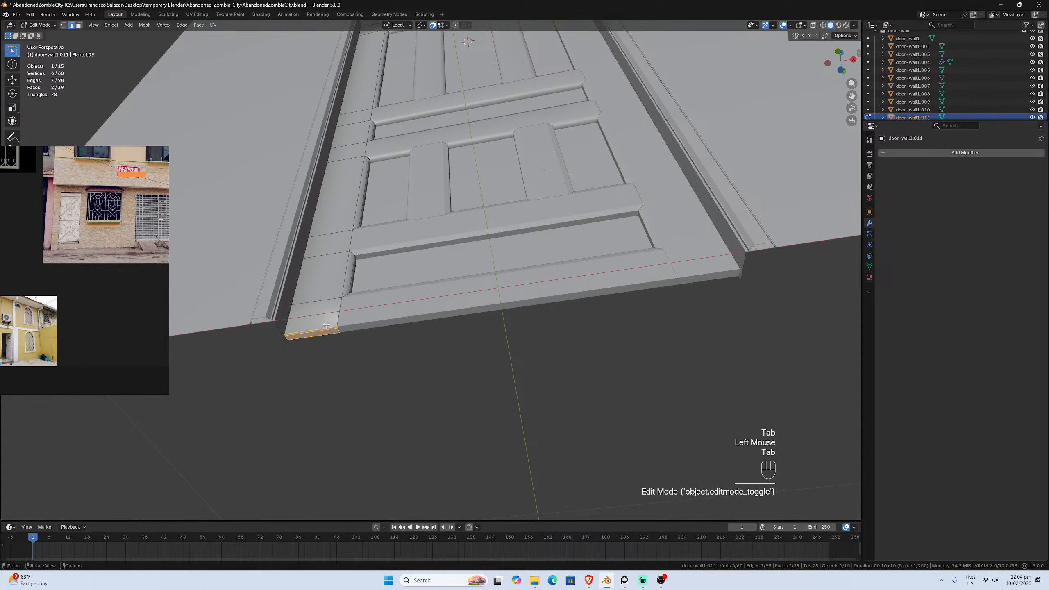
click(327, 326)
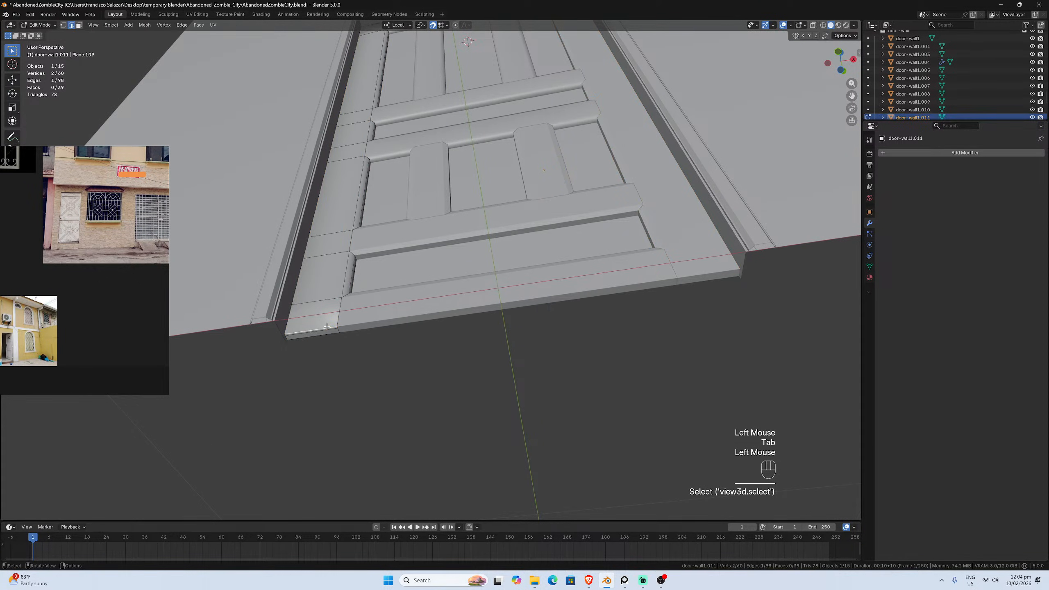
click(198, 25)
mouse_move(184, 26)
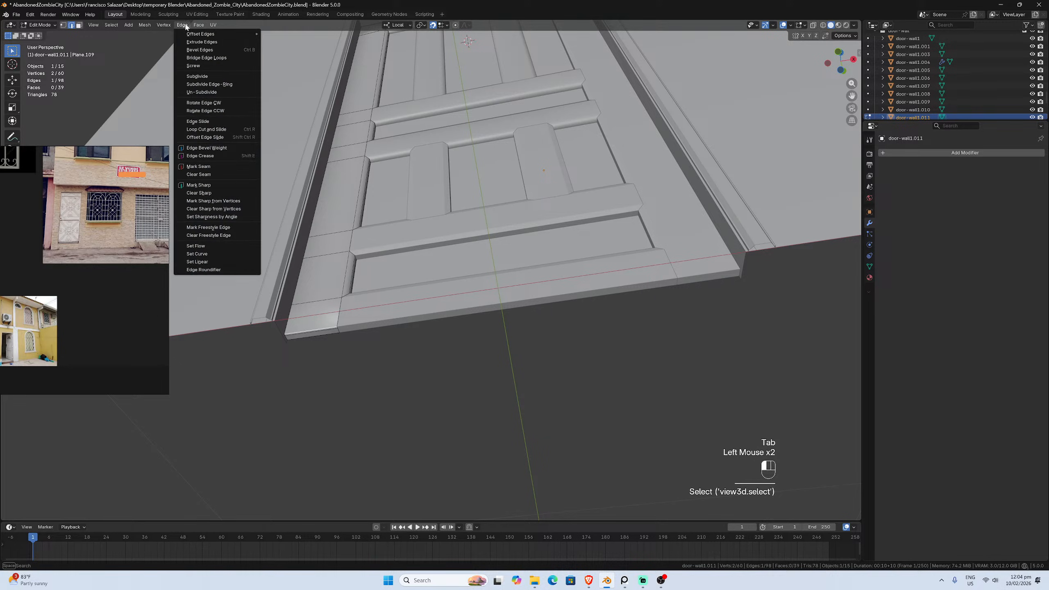
click(199, 184)
click(304, 328)
key(Tab)
Delete the door's left vertical stile
middle_drag(305, 328, 305, 288)
click(331, 287)
scroll(330, 306, up, 1)
scroll(330, 307, down, 1)
scroll(326, 295, down, 2)
key(x)
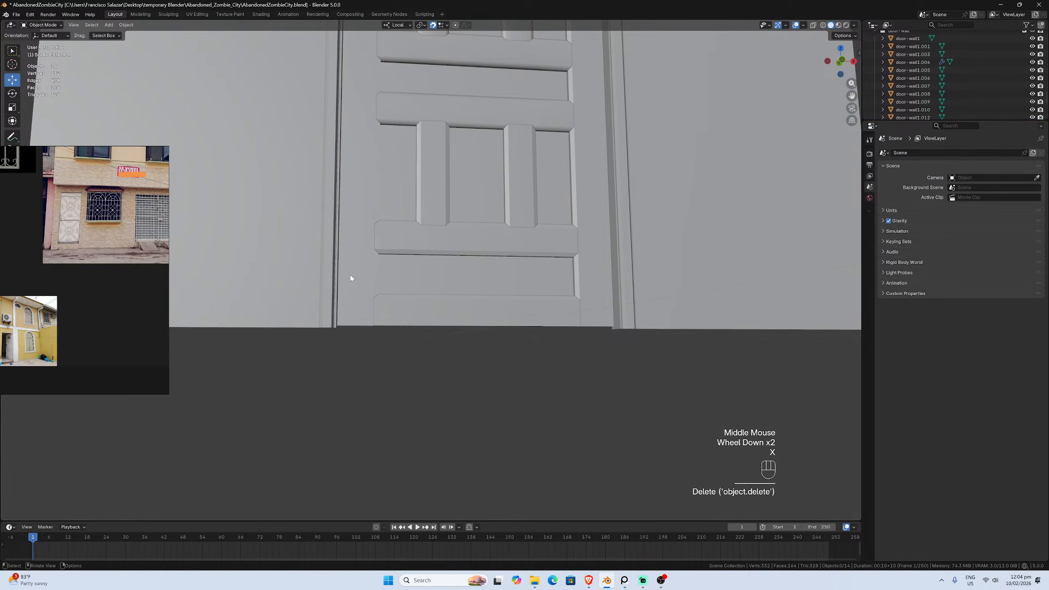
Add a Mirror modifier on the X axis to the right stile, using the door's backing panel door-wall1.007 as mirror object
click(580, 276)
click(899, 153)
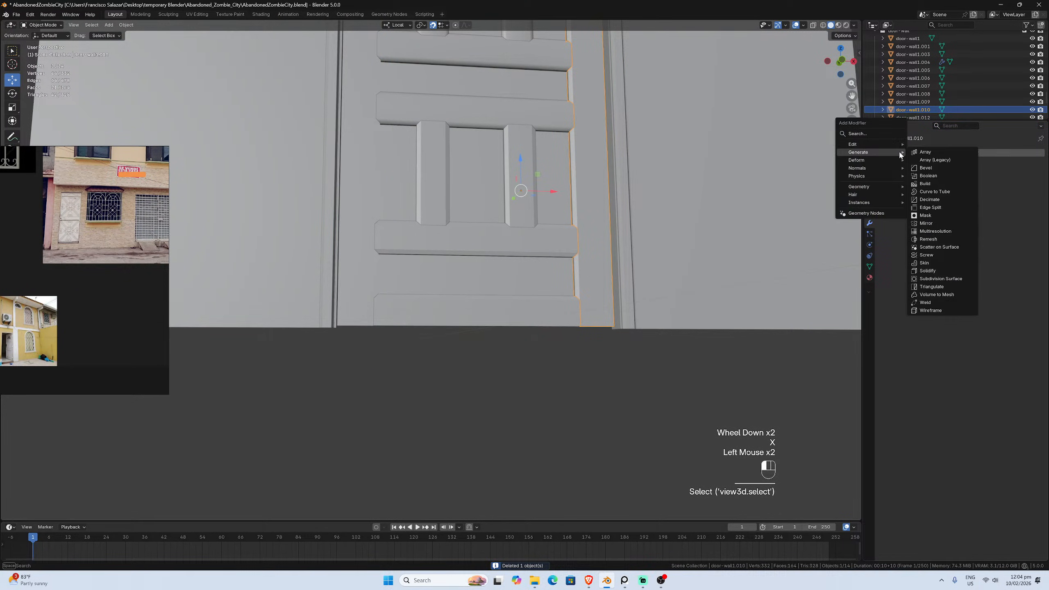
click(932, 224)
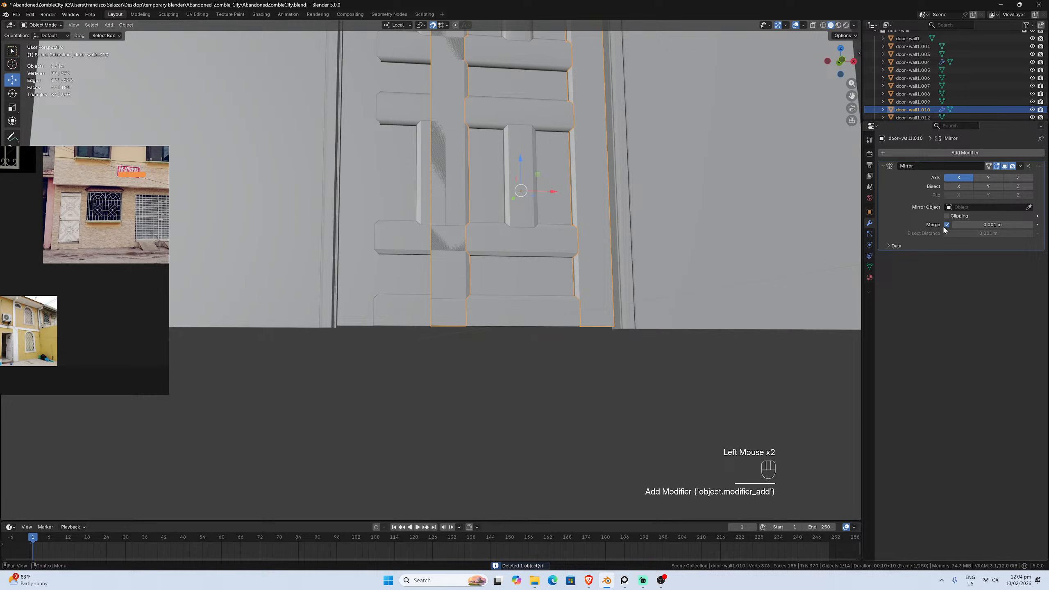
click(1028, 208)
click(518, 287)
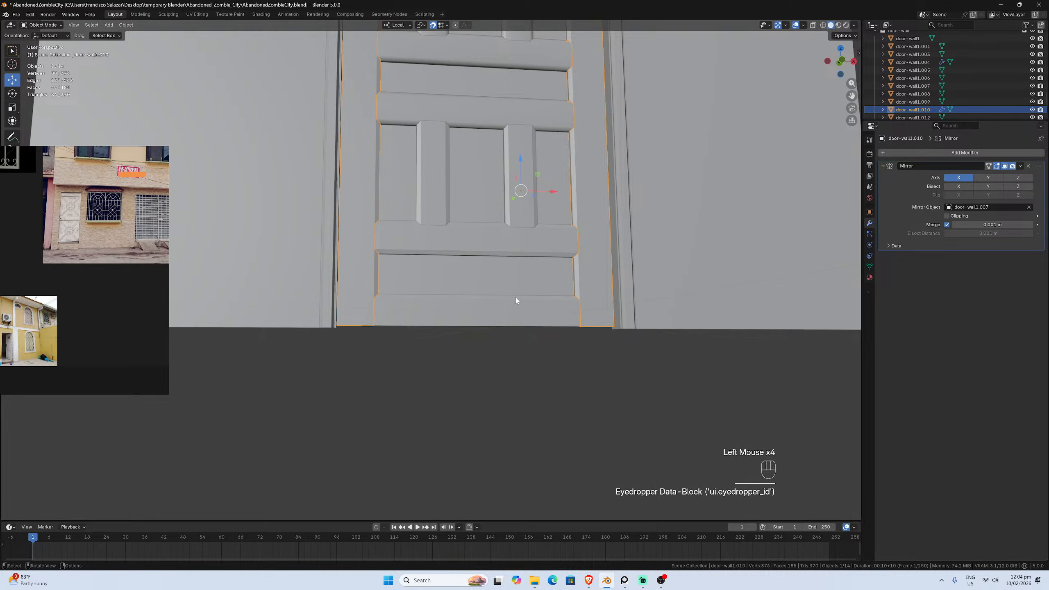
click(542, 313)
click(591, 291)
scroll(593, 291, down, 1)
middle_drag(592, 292, 577, 292)
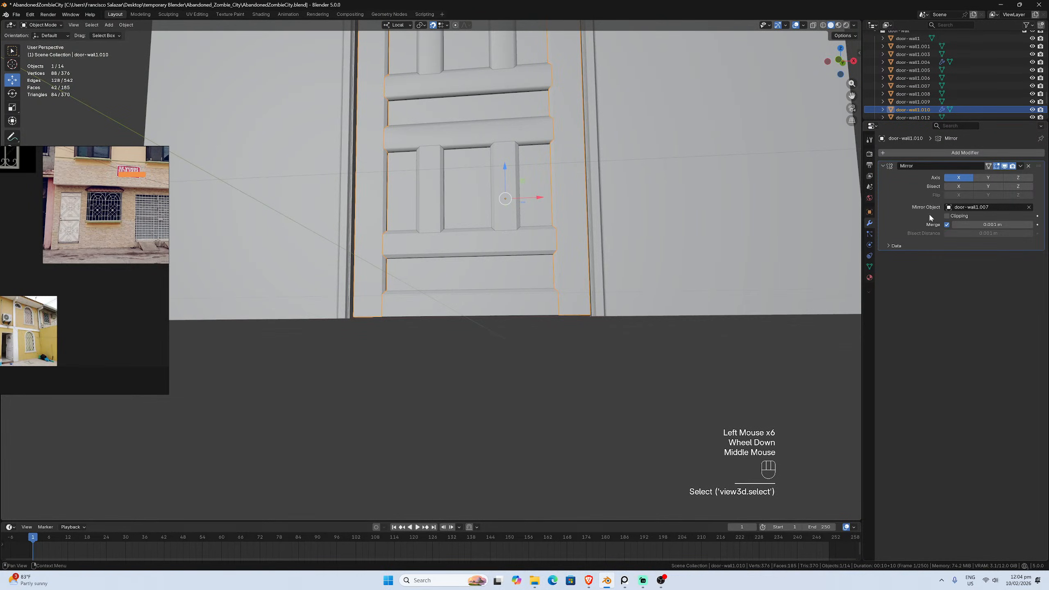
Open the object holding the door's inner vertical dividers for editing in face select mode
click(946, 224)
scroll(569, 233, up, 1)
click(533, 207)
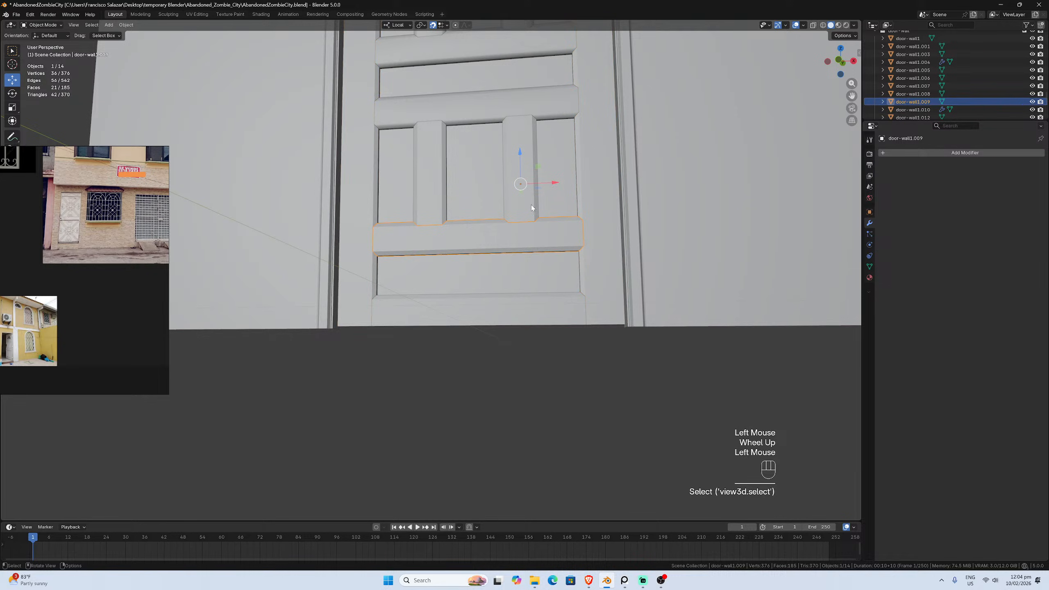
click(529, 189)
scroll(528, 188, down, 2)
middle_drag(528, 188, 531, 206)
scroll(533, 203, up, 1)
key(Tab)
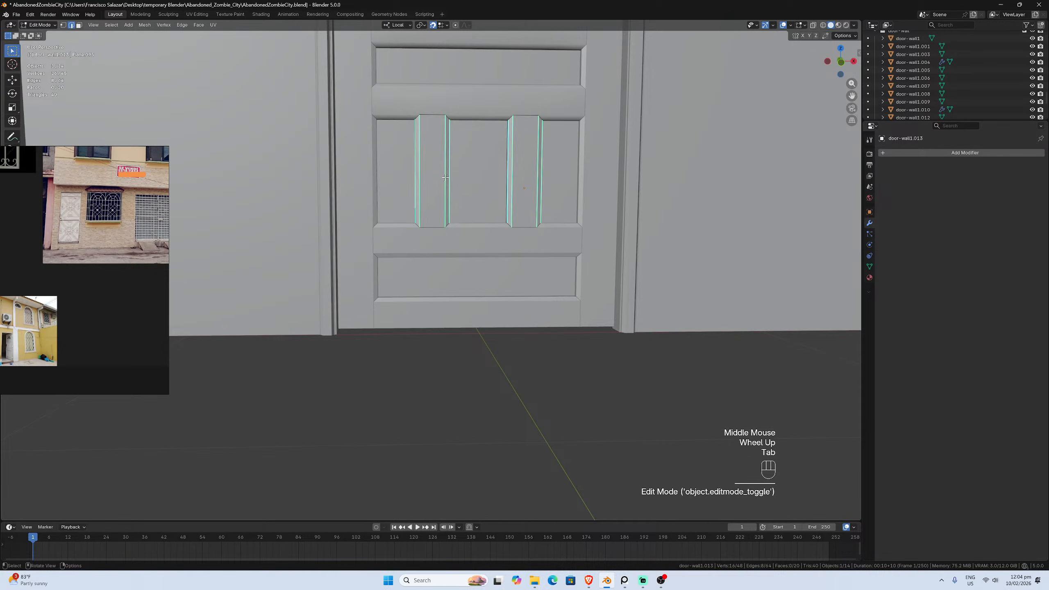
click(427, 178)
scroll(428, 177, down, 1)
drag(411, 181, 450, 214)
scroll(451, 214, down, 2)
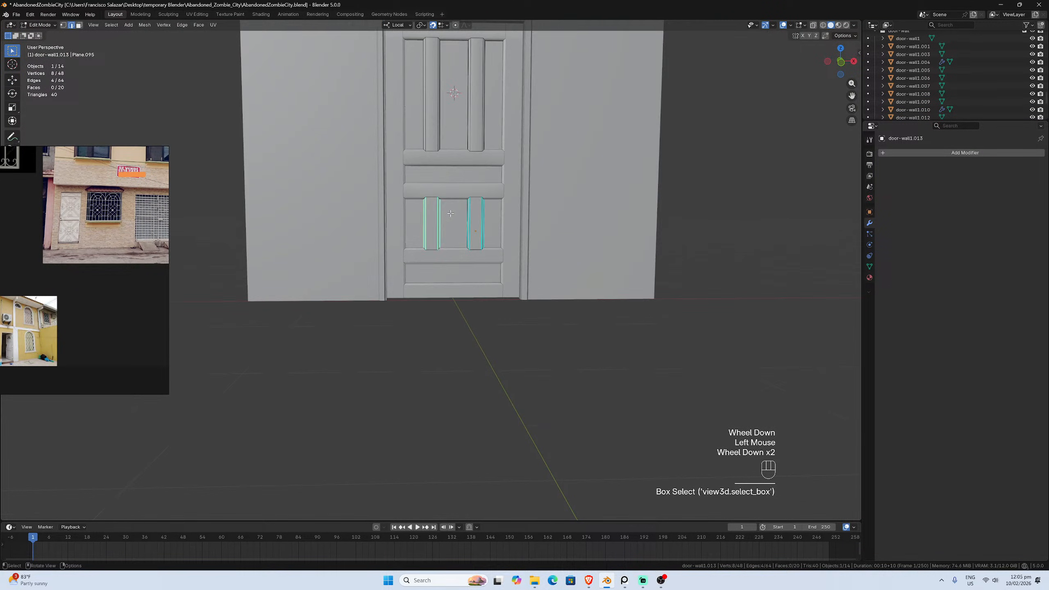
click(78, 26)
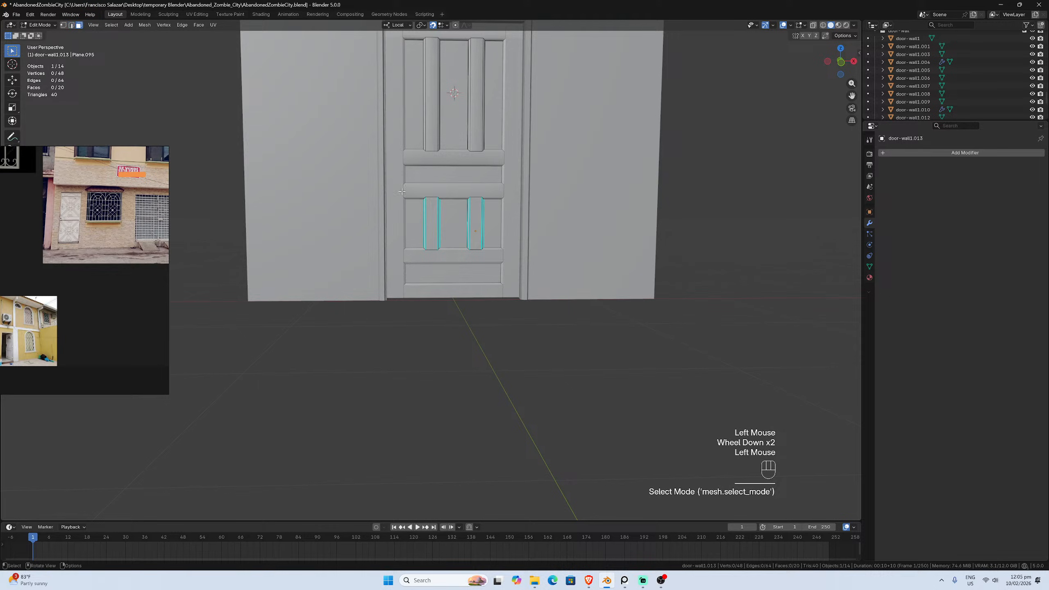
Delete all faces of the lower left vertical divider, using X-ray display, and return to Object Mode
click(429, 221)
click(434, 224)
click(434, 224)
key(Tab)
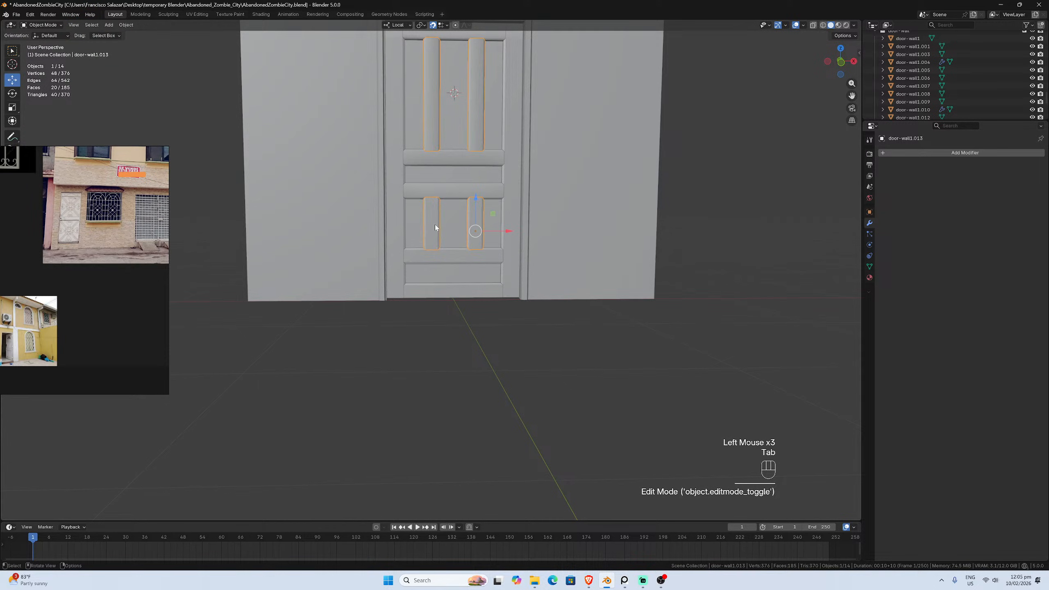
key(Tab)
click(813, 26)
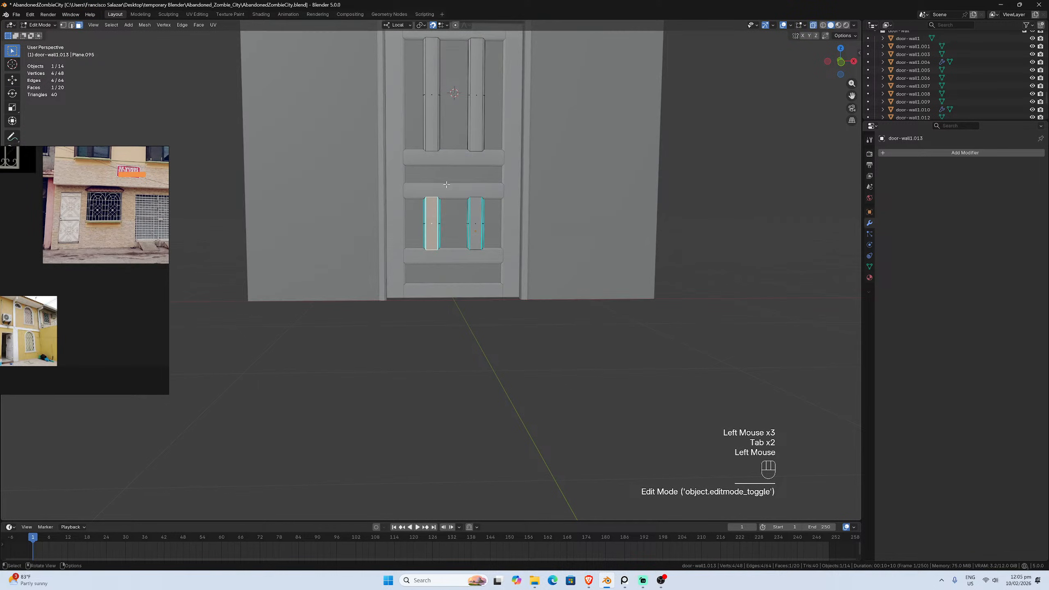
drag(412, 189, 454, 271)
key(x)
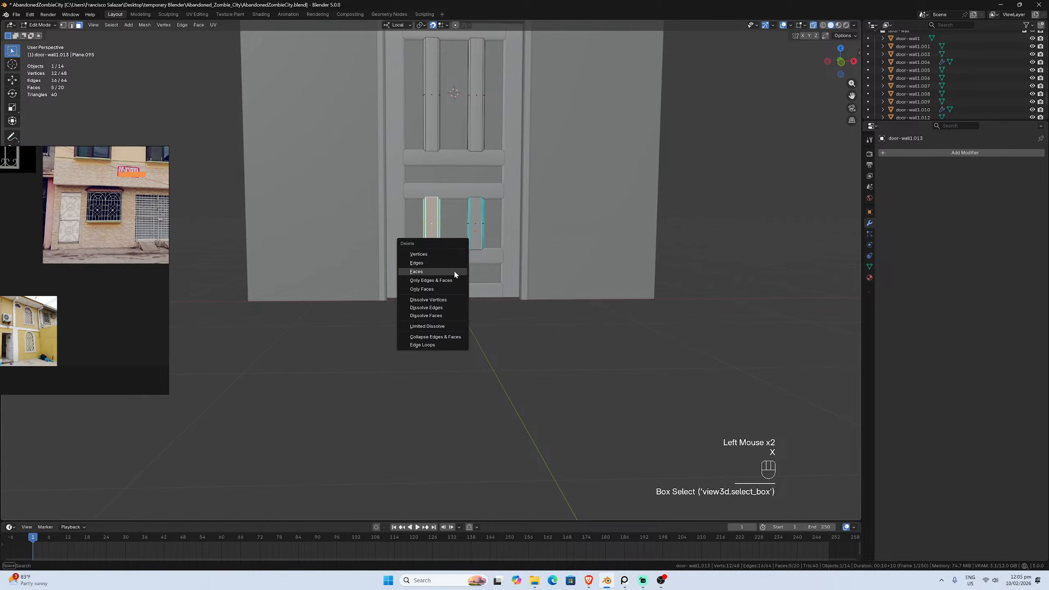
click(454, 271)
key(Tab)
Separate the upper right vertical divider's faces into their own object
click(476, 218)
scroll(474, 213, down, 2)
click(468, 228)
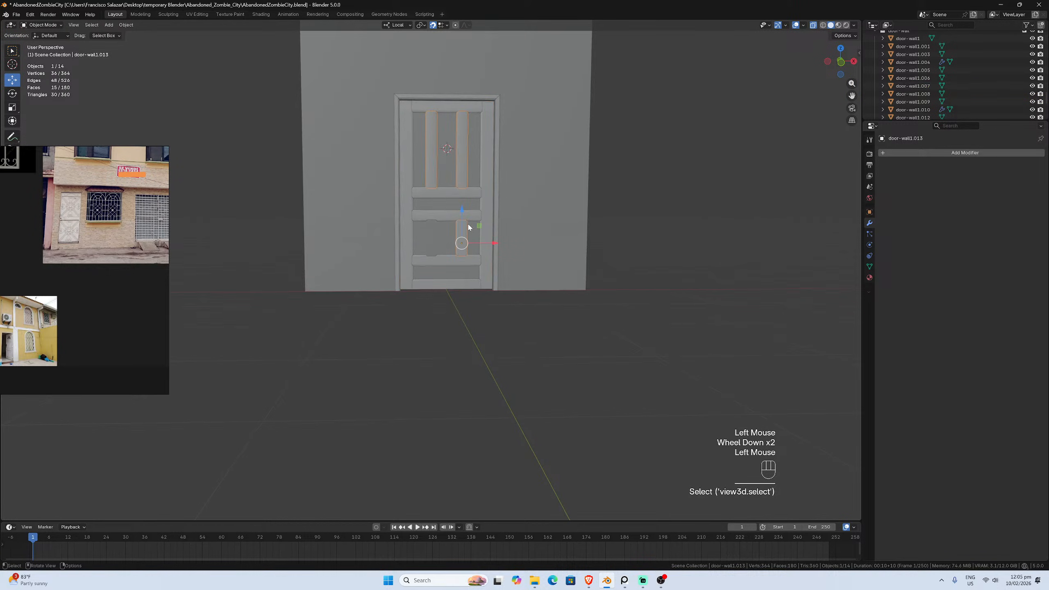
scroll(466, 230, up, 1)
scroll(465, 231, down, 2)
key(Tab)
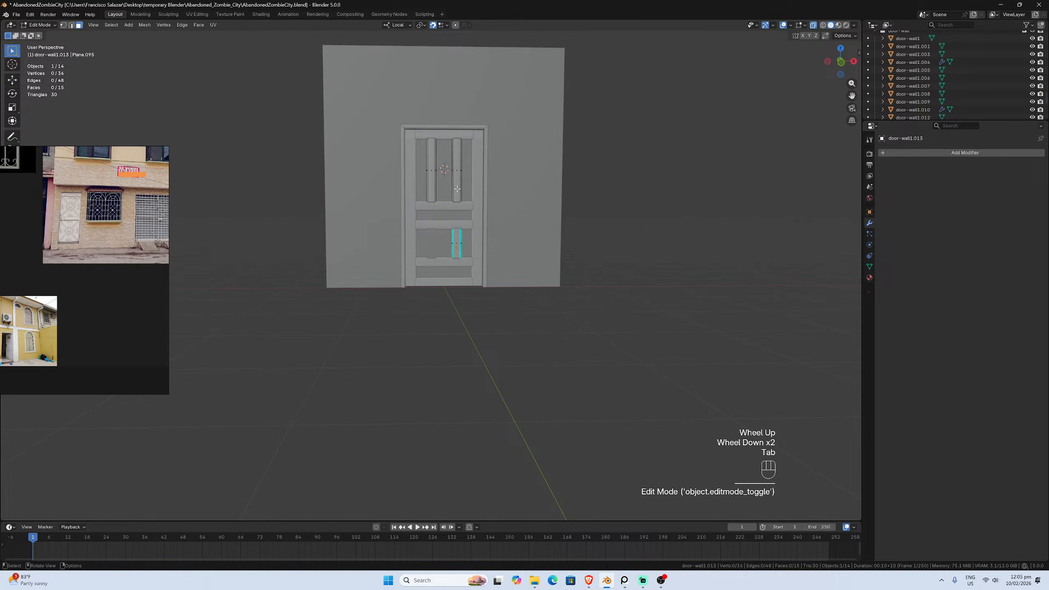
drag(448, 140, 457, 190)
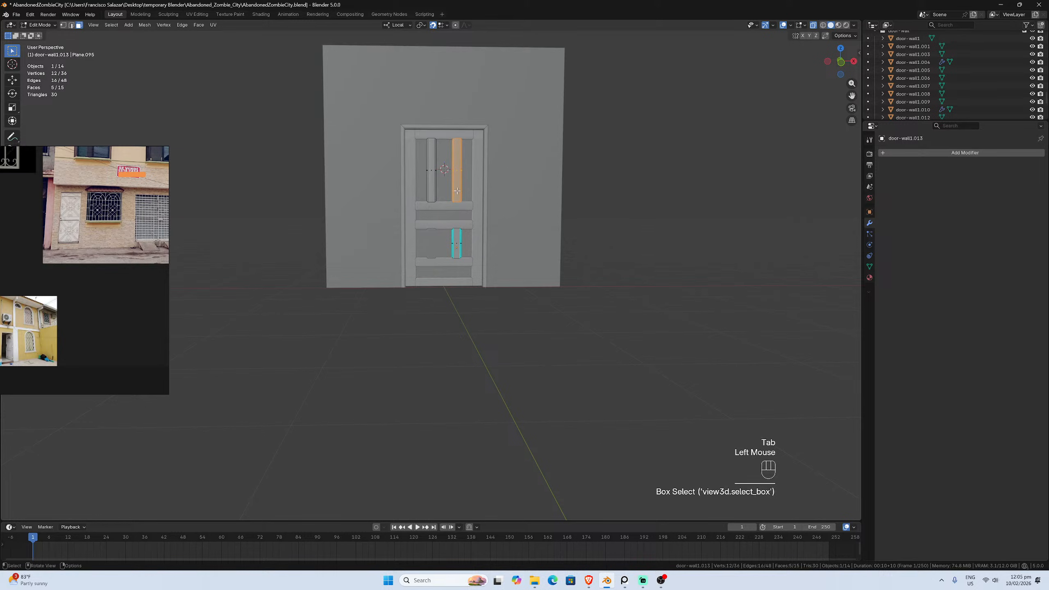
key(p)
click(456, 189)
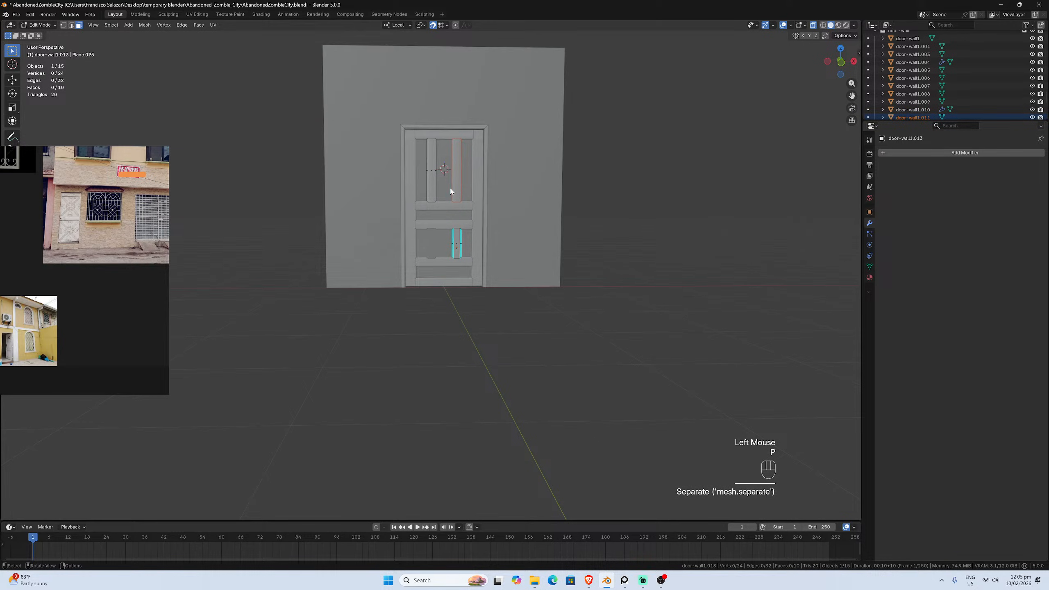
key(Tab)
Delete all faces of the upper left vertical divider and return to Object Mode
click(434, 183)
key(Tab)
key(Tab)
click(433, 184)
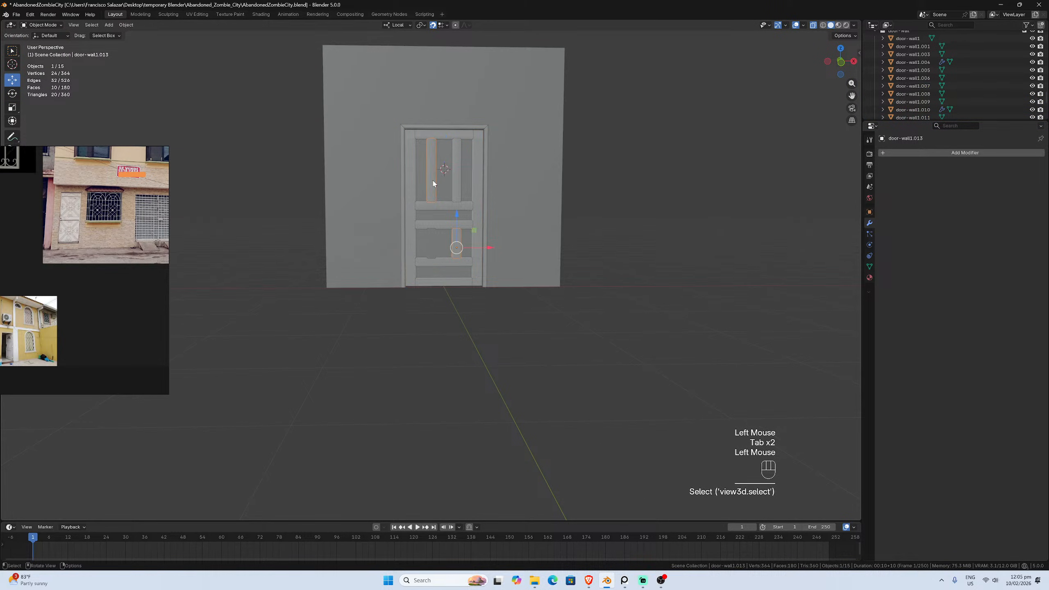
key(Tab)
drag(415, 137, 447, 206)
key(x)
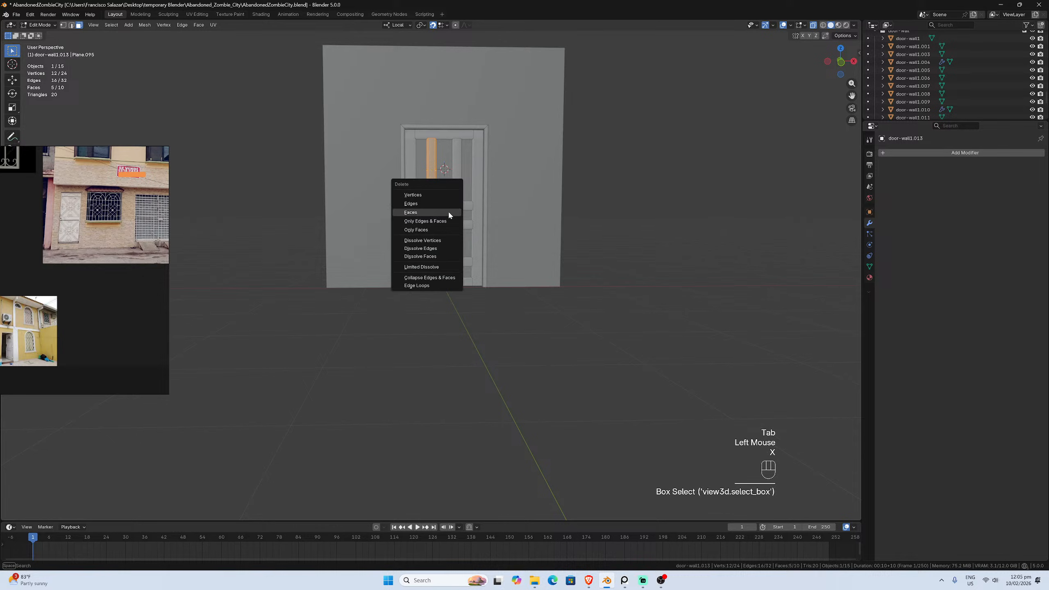
click(449, 212)
key(Tab)
Add a Mirror modifier on the X axis to the lower right divider, using the door's backing panel as mirror object
click(457, 240)
click(457, 238)
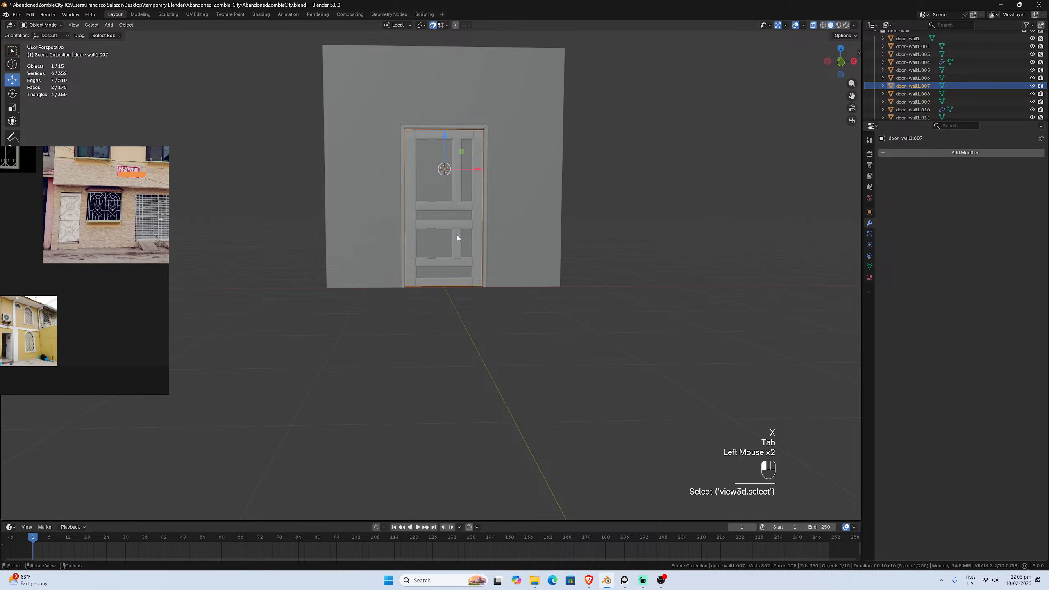
scroll(458, 238, up, 3)
click(908, 152)
mouse_move(888, 154)
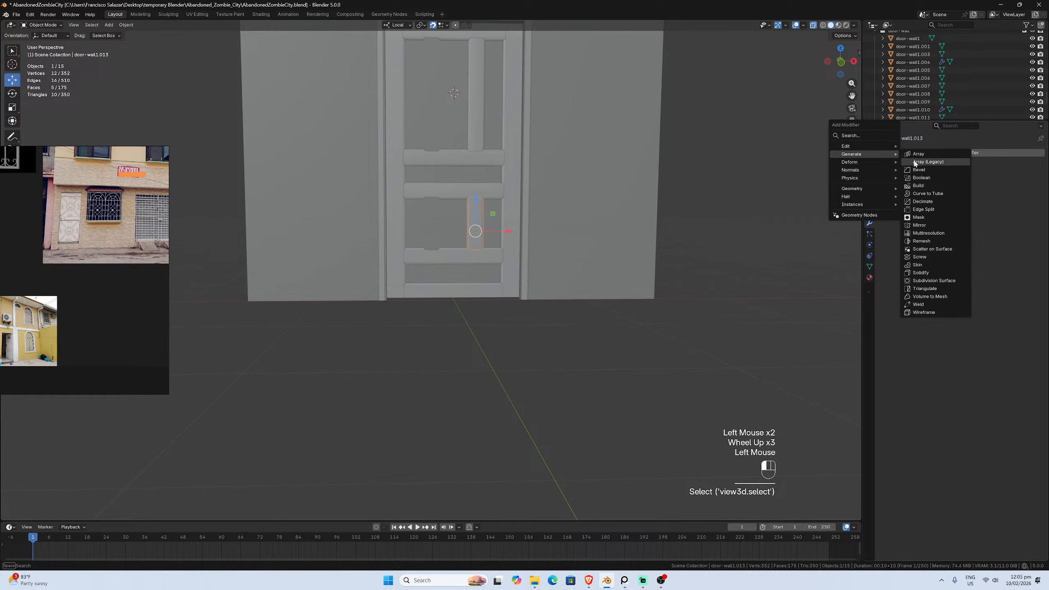
click(927, 225)
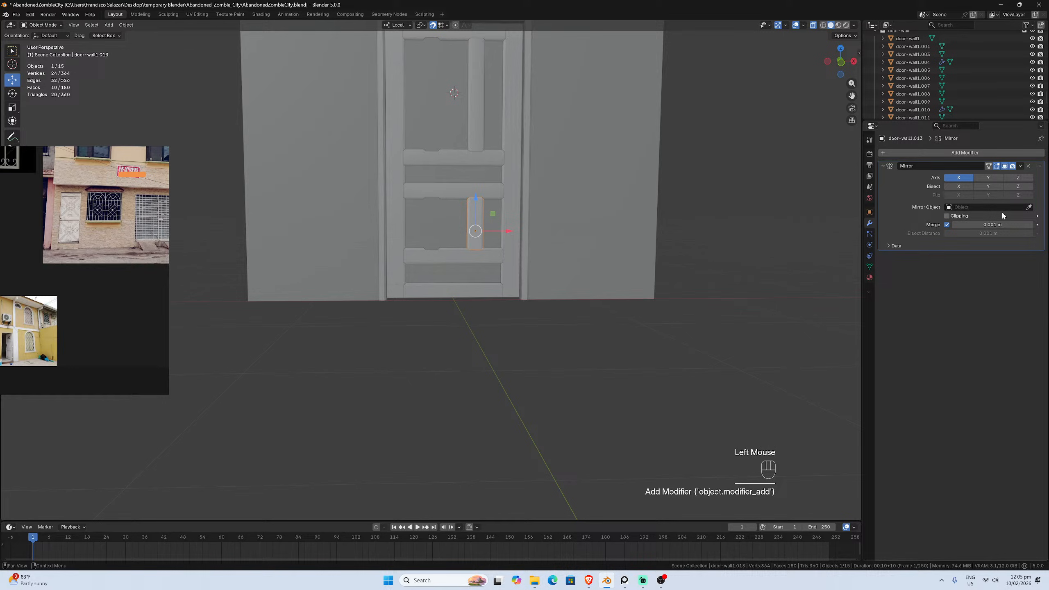
click(1028, 207)
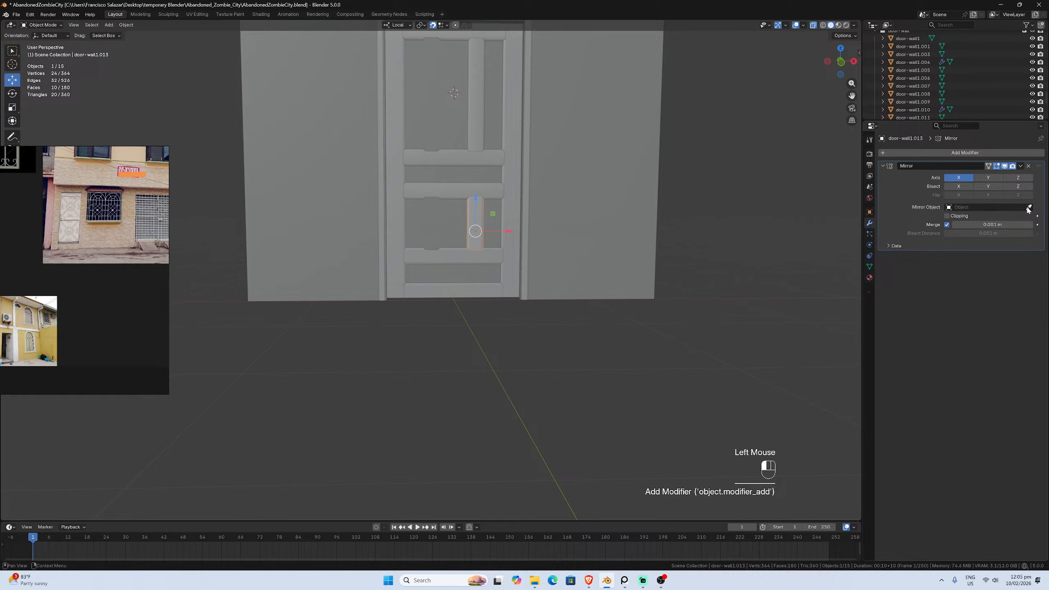
click(458, 228)
Add a Mirror modifier on the X axis to the upper right divider, using backing panel door-wall1.007 as mirror object
click(479, 133)
click(917, 157)
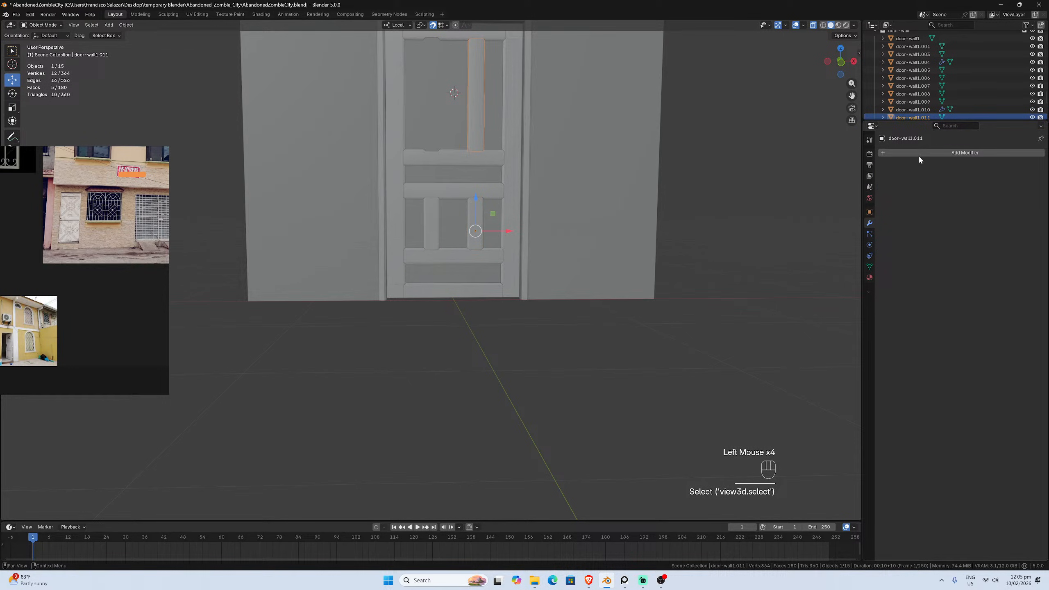
click(918, 155)
click(999, 223)
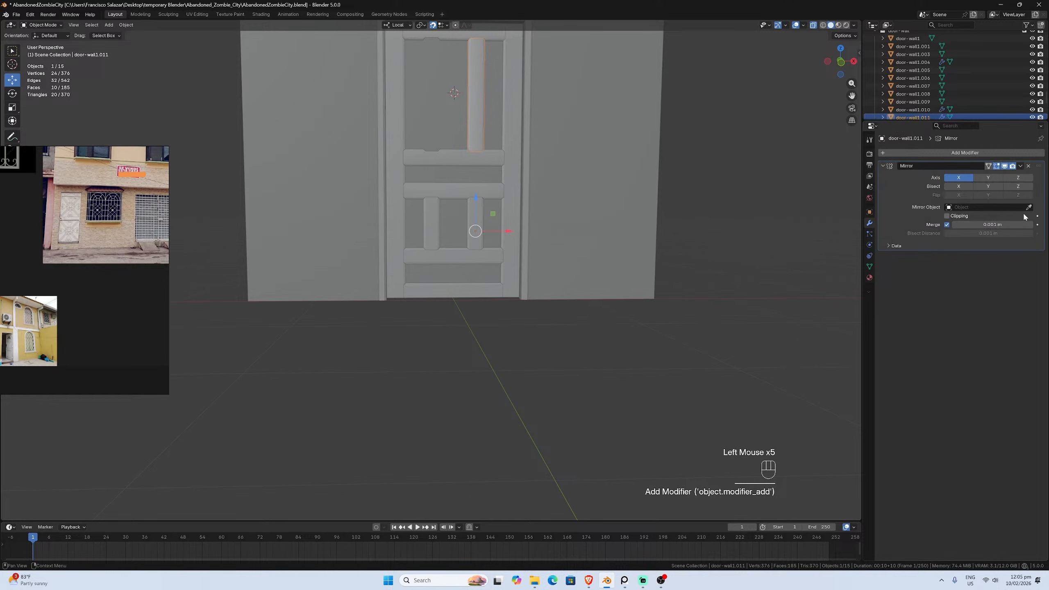
click(1028, 207)
click(444, 125)
scroll(490, 213, up, 2)
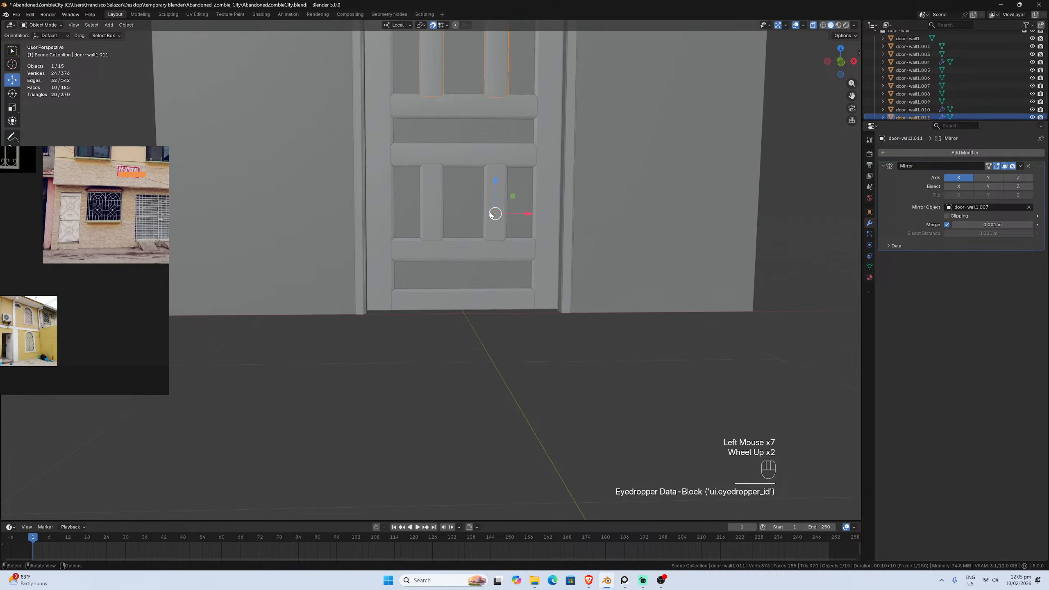
Save the Blender file and turn off X-ray display in the viewport
key(ctrl+s)
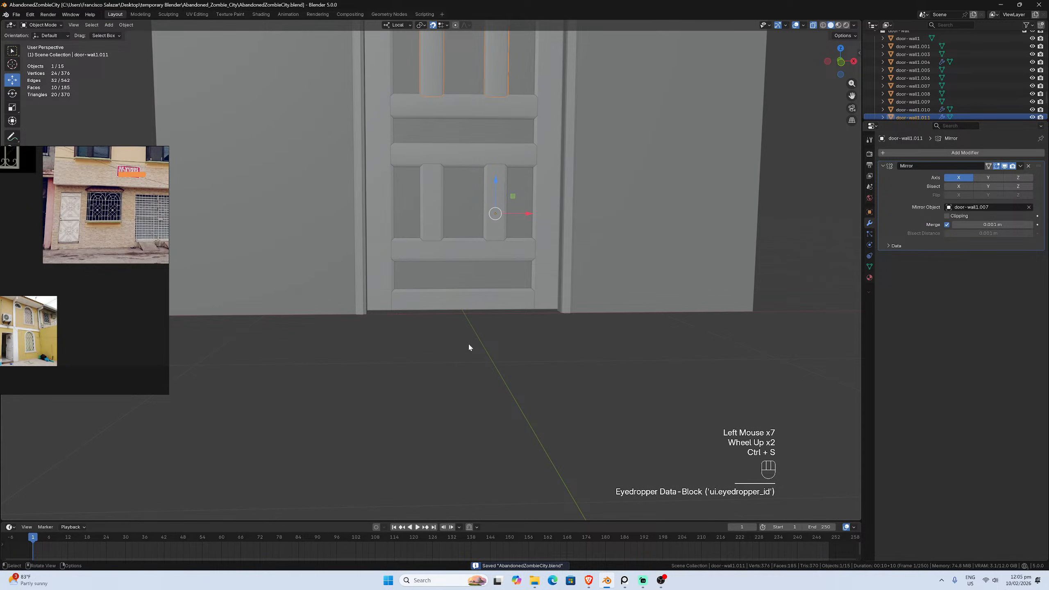
scroll(467, 343, down, 2)
scroll(582, 231, up, 2)
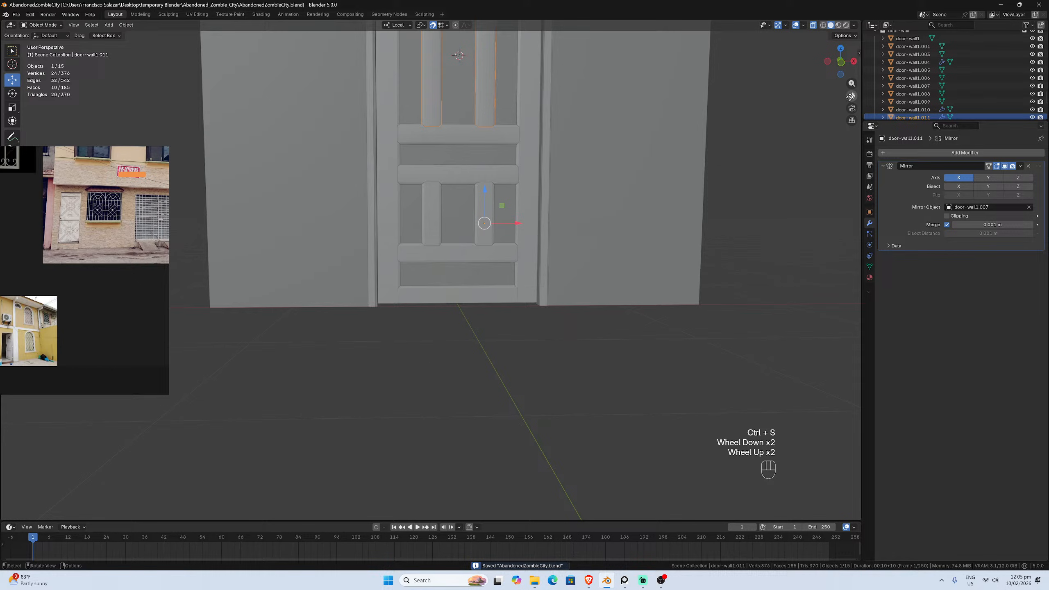
drag(851, 96, 810, 197)
click(813, 26)
click(802, 27)
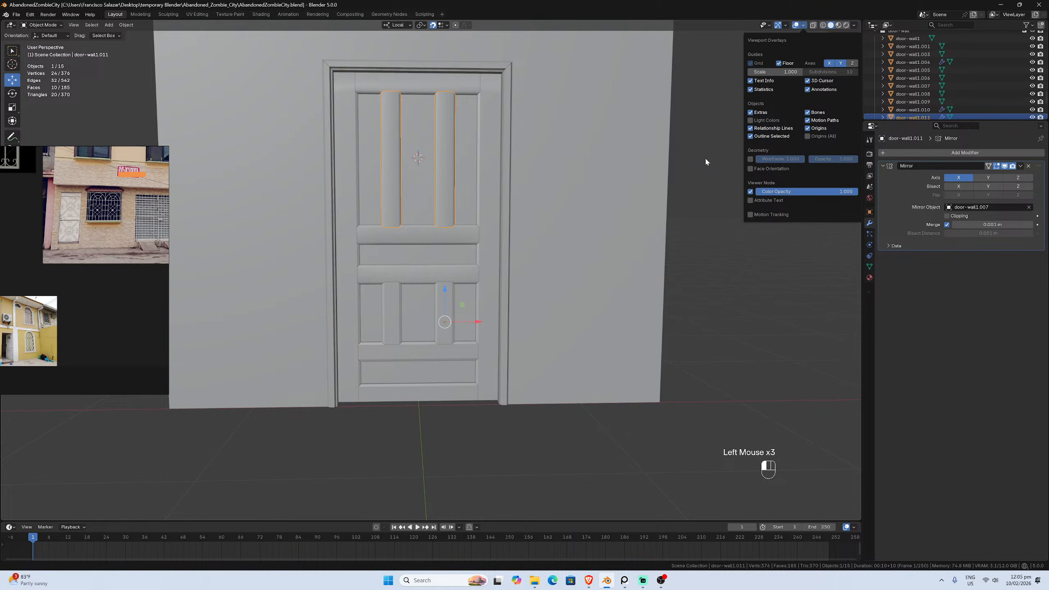
Open the horizontal rail just above the lower panels for editing in edge select mode
scroll(549, 186, up, 2)
middle_drag(525, 197, 446, 277)
scroll(496, 218, down, 1)
scroll(442, 277, up, 2)
click(443, 277)
scroll(444, 273, up, 2)
key(Tab)
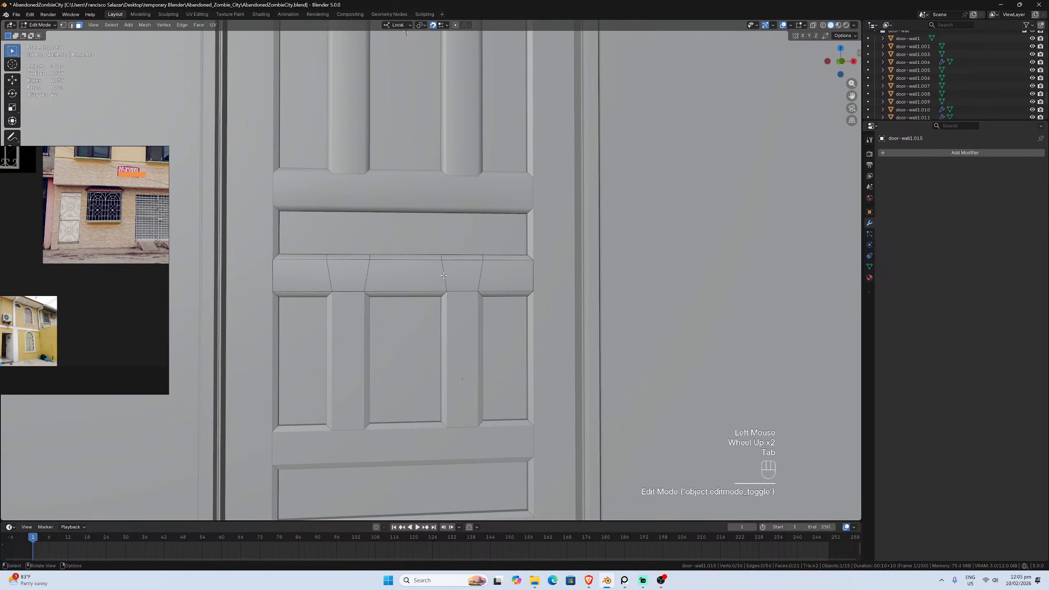
click(320, 286)
scroll(255, 173, down, 1)
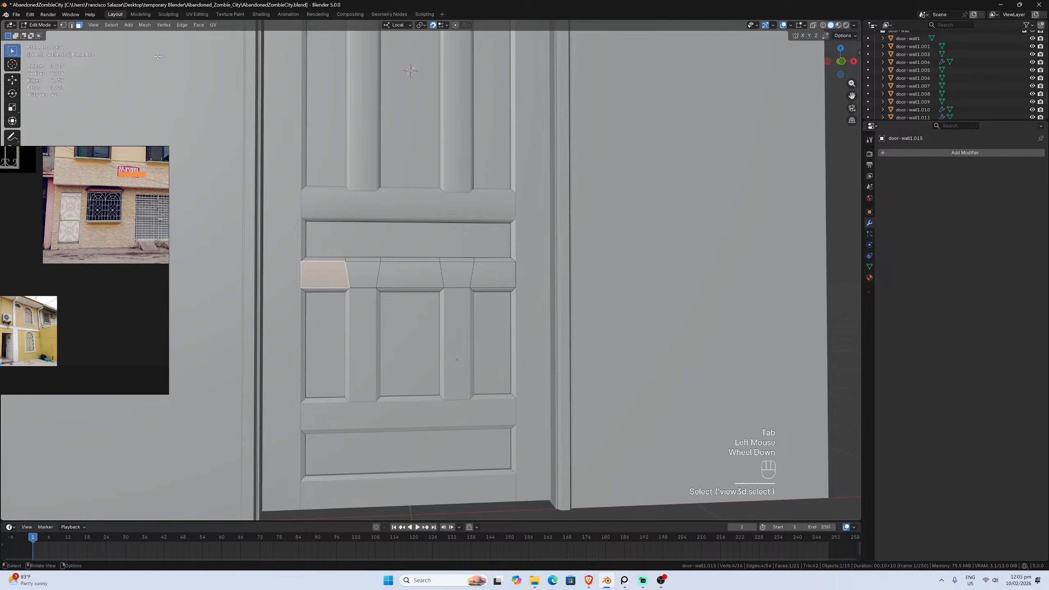
click(71, 25)
Mark the rail's long upper bevel edges and the bevel edges above the three lower panels as sharp, then return to Object Mode
middle_drag(334, 194, 355, 209)
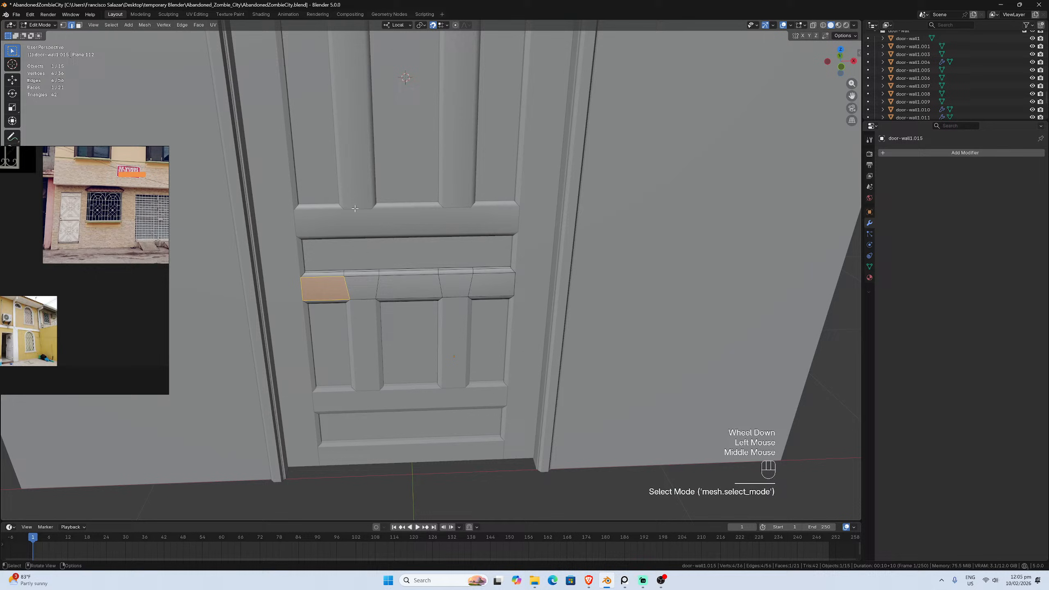
click(332, 271)
alt+click(334, 275)
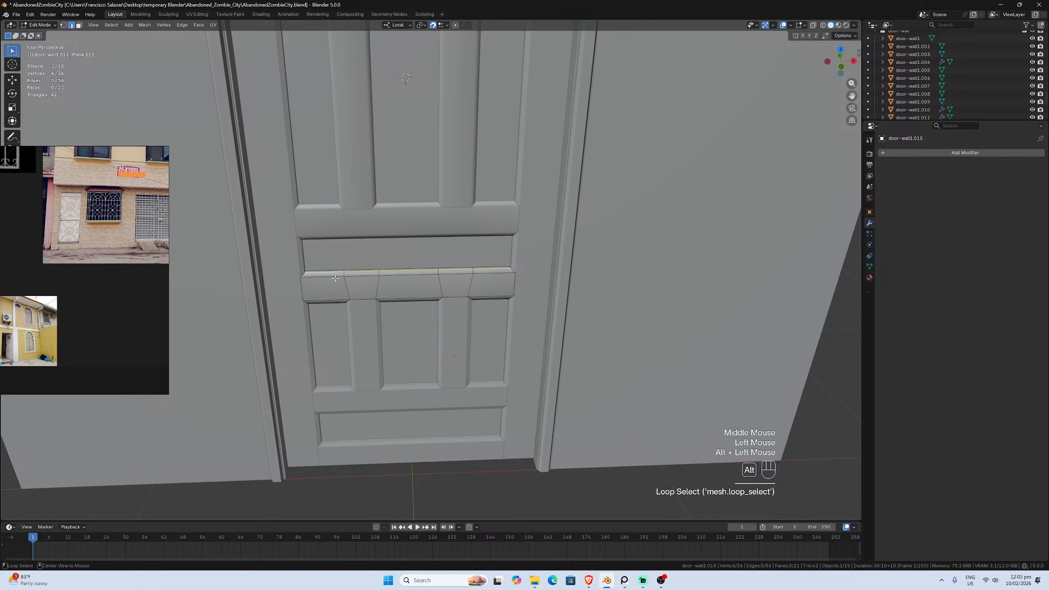
alt+shift+click(335, 276)
middle_drag(335, 277, 328, 245)
scroll(328, 244, up, 1)
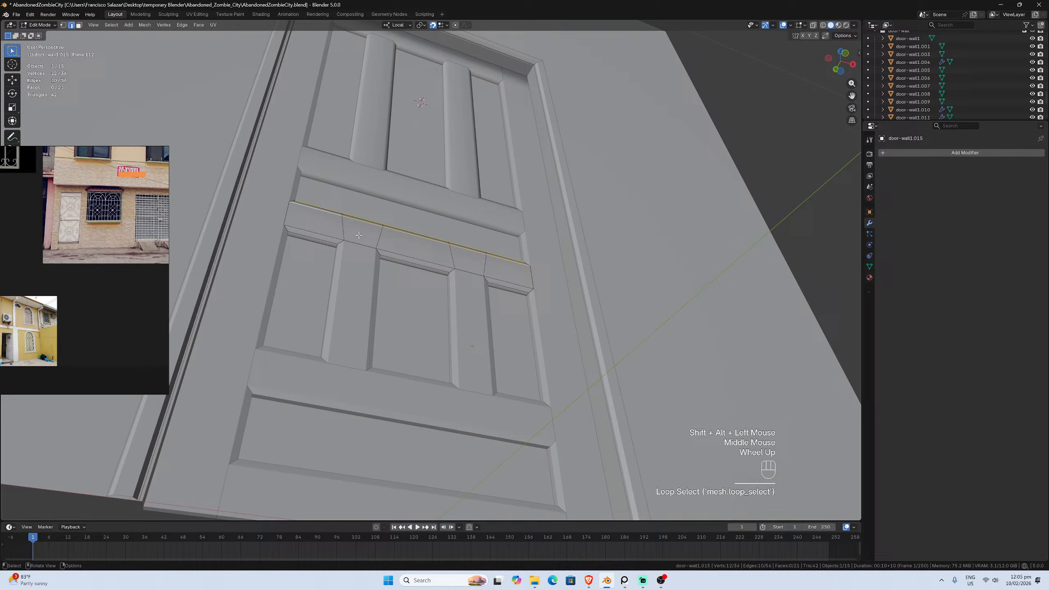
shift+click(329, 236)
shift+click(328, 235)
shift+click(390, 252)
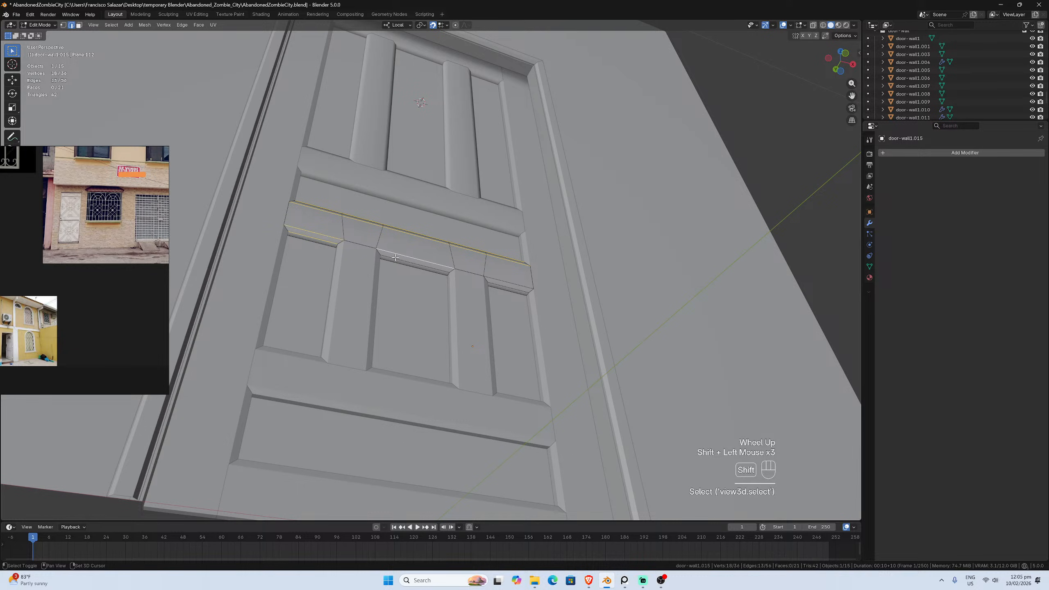
shift+click(450, 272)
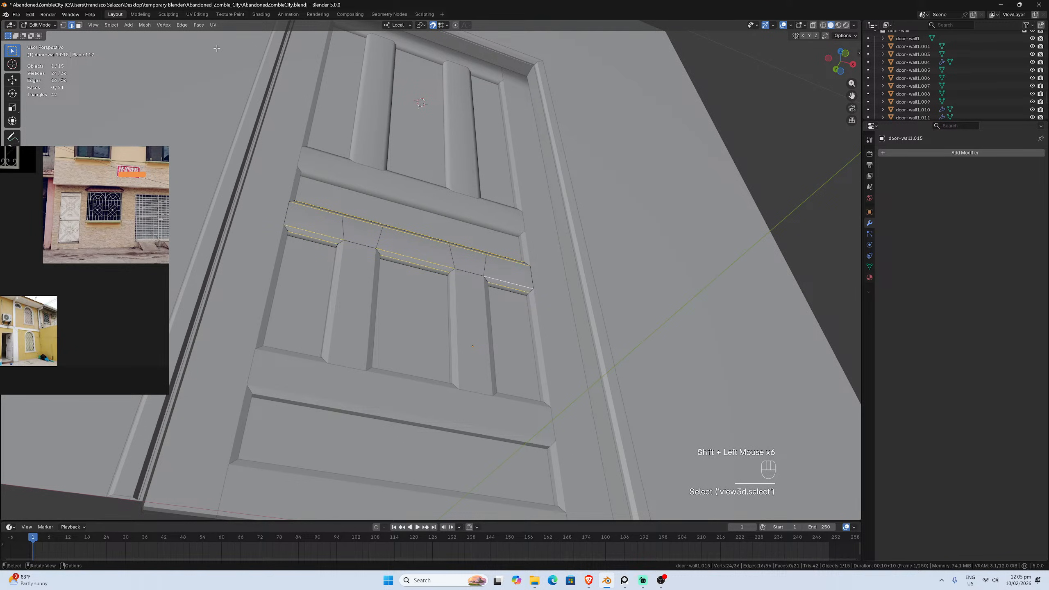
click(181, 25)
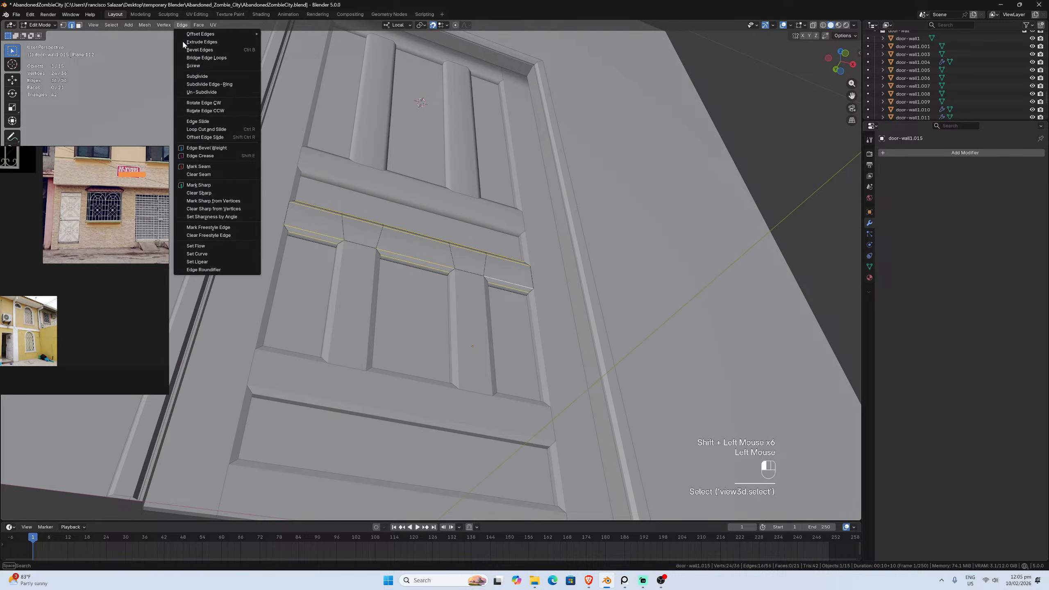
click(198, 185)
middle_drag(371, 248, 405, 258)
key(Tab)
scroll(406, 259, down, 2)
scroll(413, 259, up, 1)
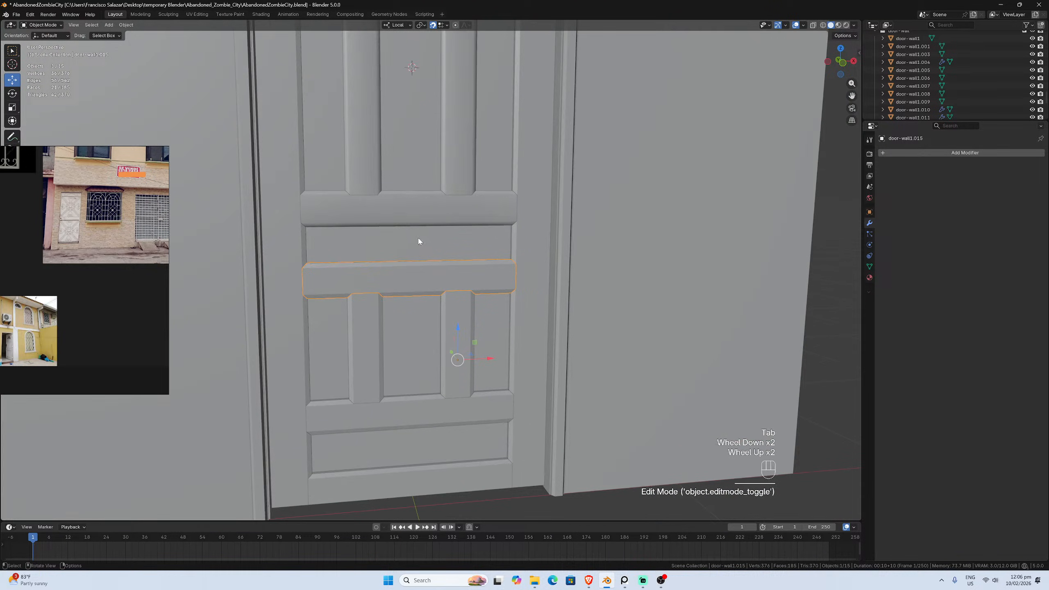
Open the horizontal rail directly below the tall upper panels for editing
click(409, 214)
middle_drag(409, 214, 395, 171)
scroll(382, 170, up, 3)
key(Tab)
Mark the rail's long lower bevel edges and the bevel edges under the three upper panels as sharp, then return to Object Mode
click(329, 179)
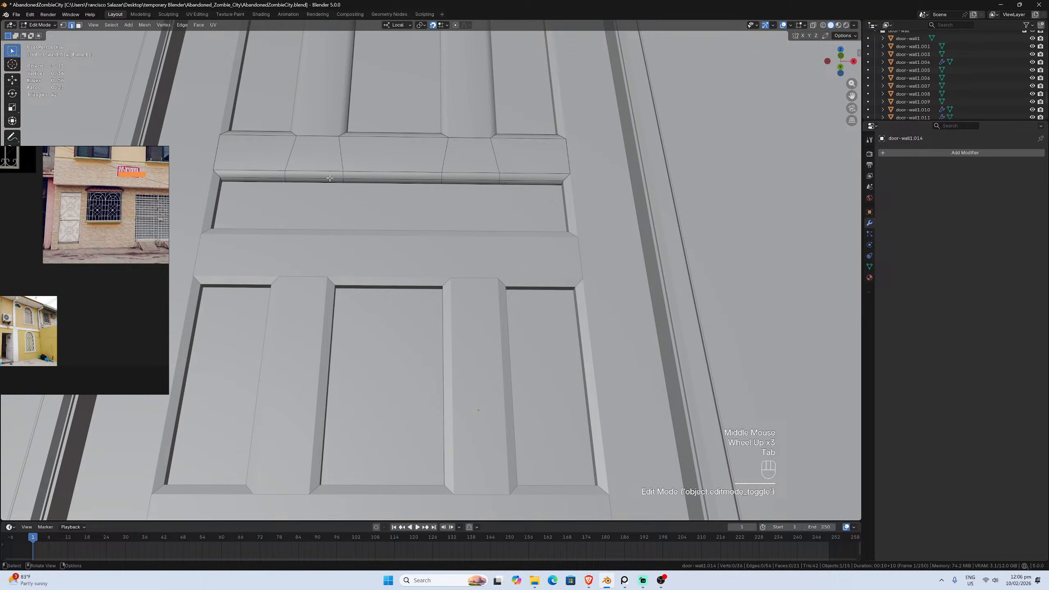
alt+click(327, 179)
alt+shift+click(322, 170)
middle_drag(322, 171, 268, 148)
shift+click(247, 141)
shift+click(379, 139)
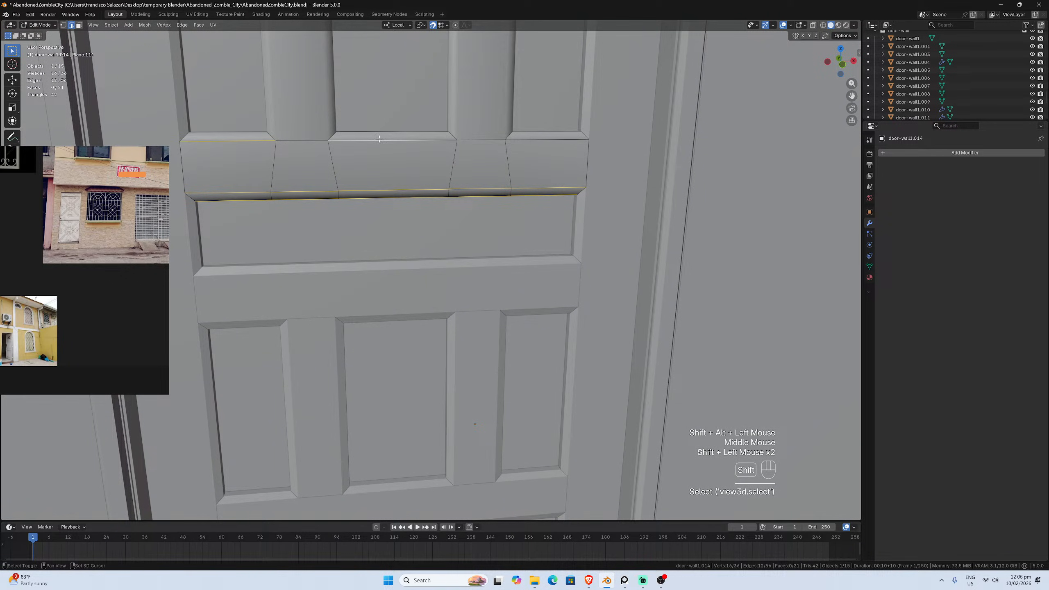
shift+click(514, 140)
middle_drag(514, 141, 537, 161)
shift+click(566, 161)
shift+click(429, 168)
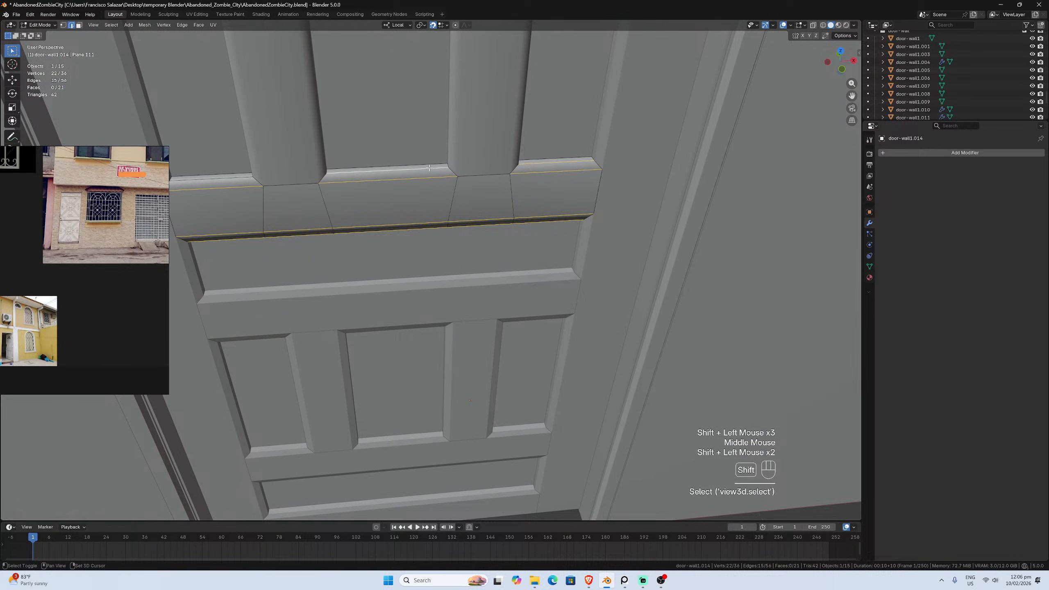
shift+click(239, 178)
click(181, 25)
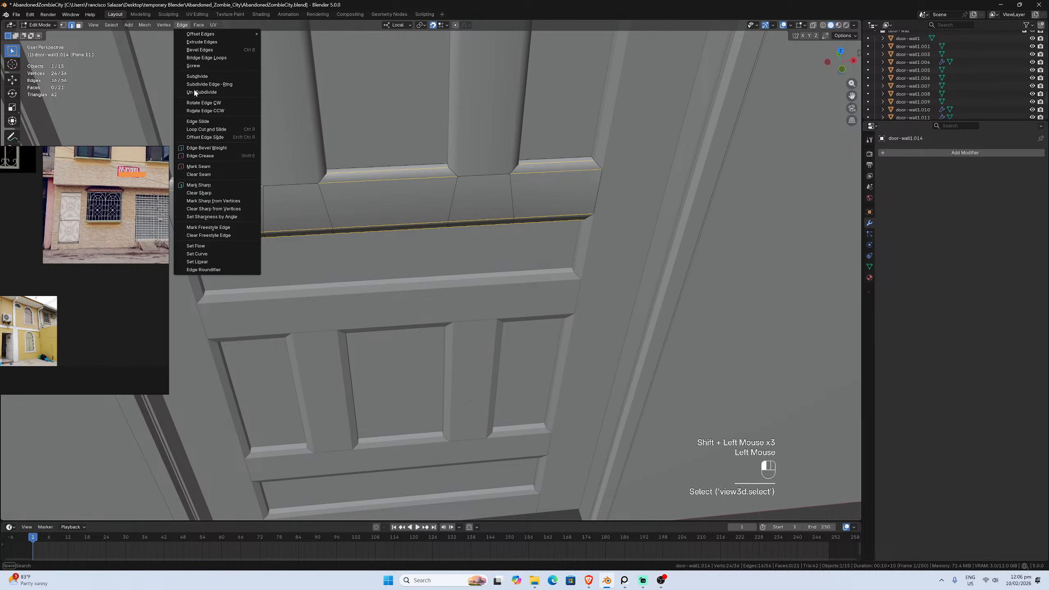
click(198, 186)
key(Tab)
Open the mirrored upper right divider for editing
scroll(291, 175, down, 3)
middle_drag(291, 176, 424, 246)
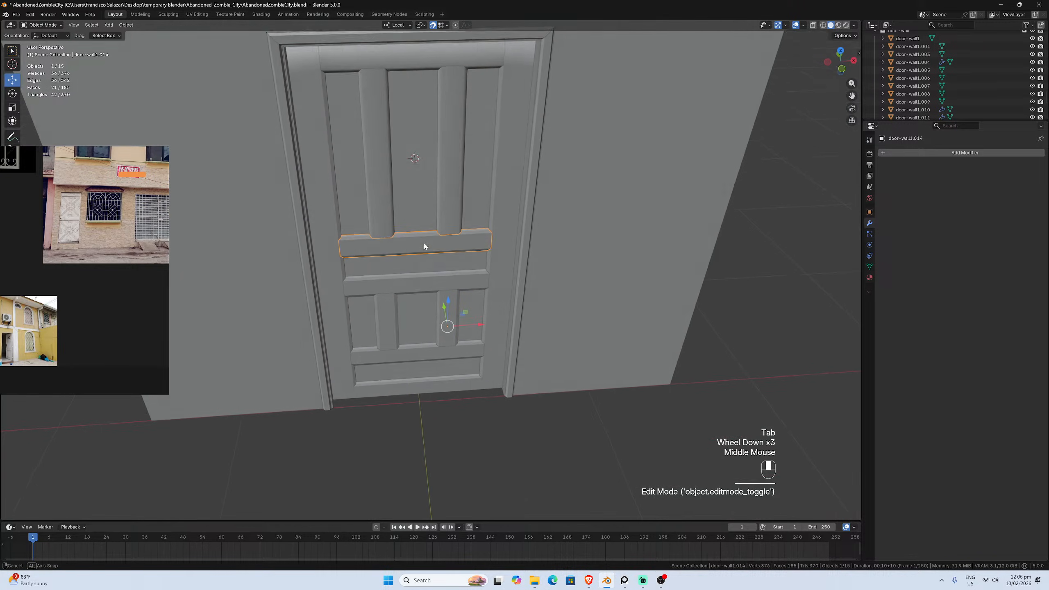
scroll(443, 269, up, 1)
click(454, 165)
scroll(454, 165, down, 1)
key(Tab)
middle_drag(454, 165, 805, 137)
scroll(438, 167, up, 1)
scroll(805, 137, up, 2)
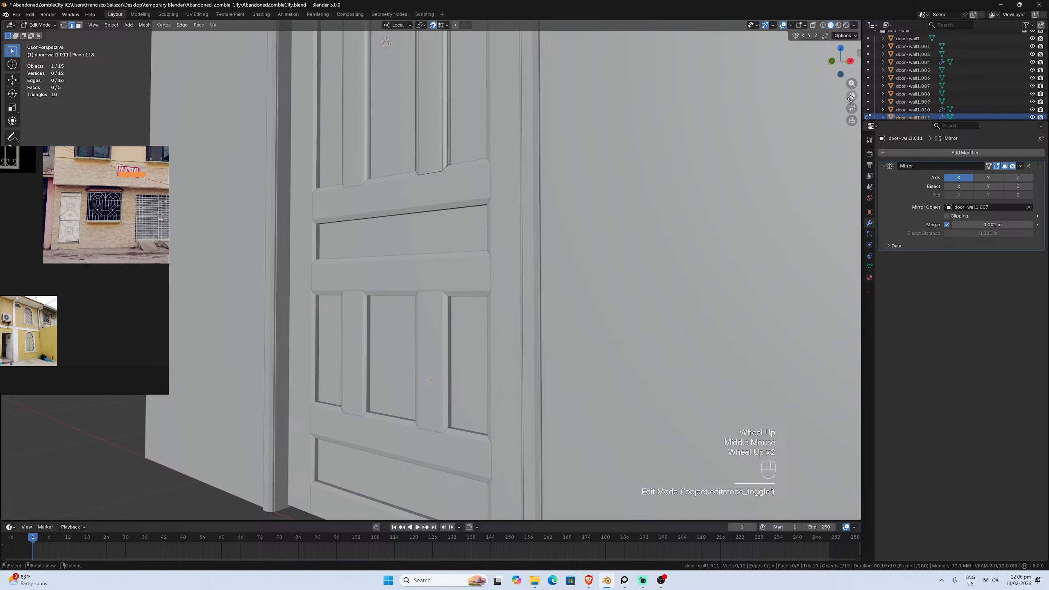
drag(851, 97, 610, 171)
scroll(610, 171, up, 2)
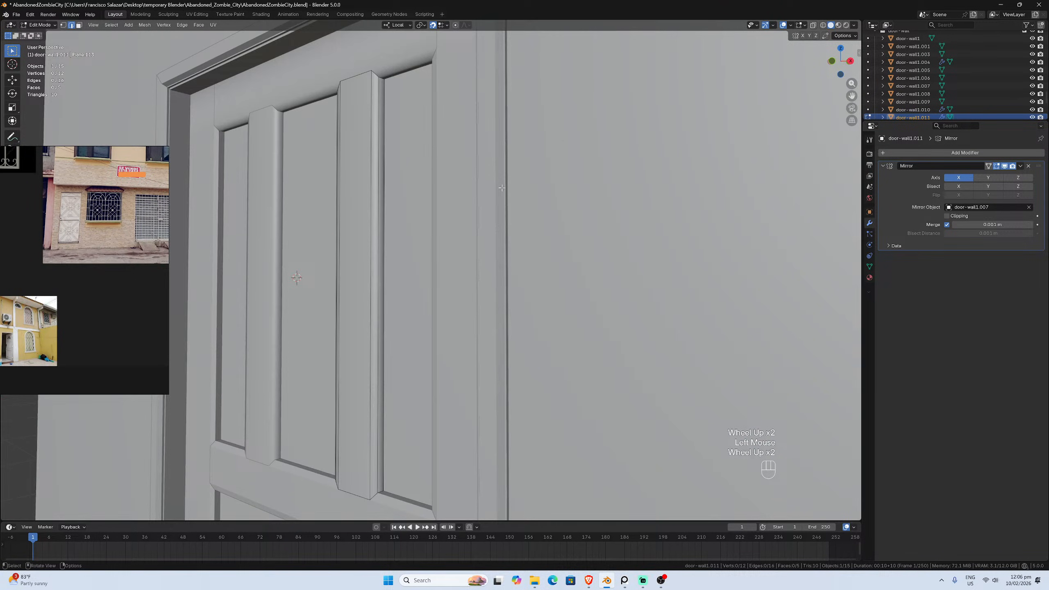
Mark the four long vertical bevel edges of the upper divider as sharp and return to Object Mode
click(371, 246)
shift+click(378, 245)
middle_drag(378, 245, 468, 247)
shift+click(433, 265)
shift+click(424, 257)
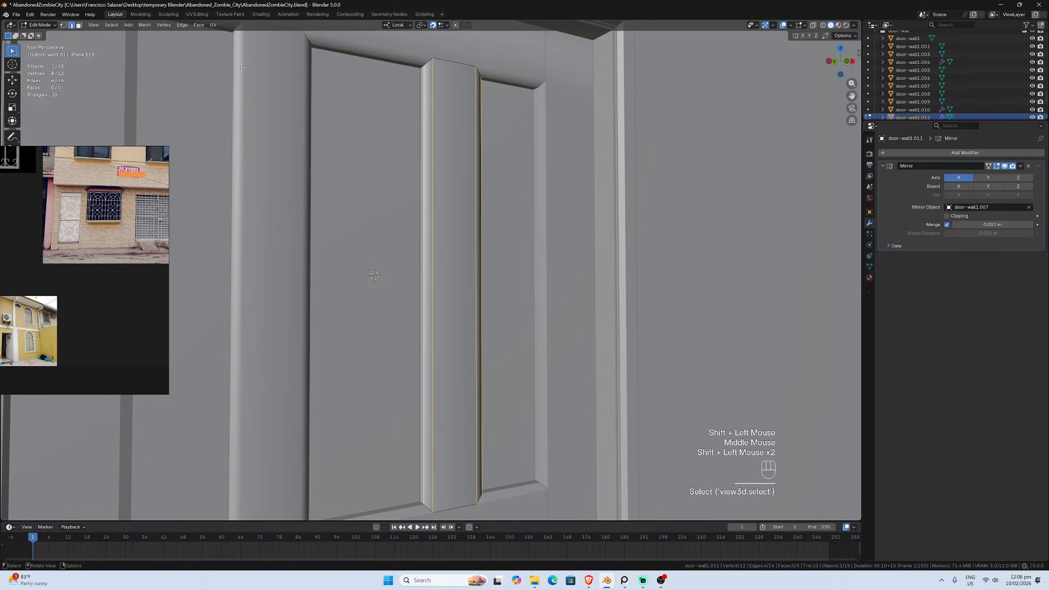
click(181, 25)
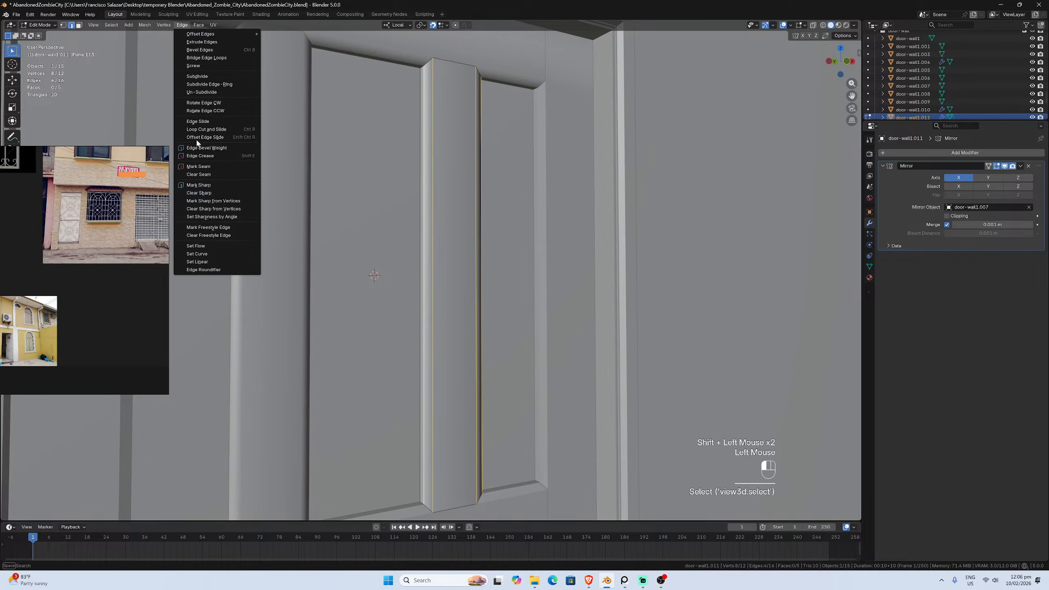
click(209, 188)
key(Tab)
Select the mirrored door stile and isolate it in Local View
scroll(459, 217, down, 2)
middle_drag(459, 217, 457, 206)
click(454, 163)
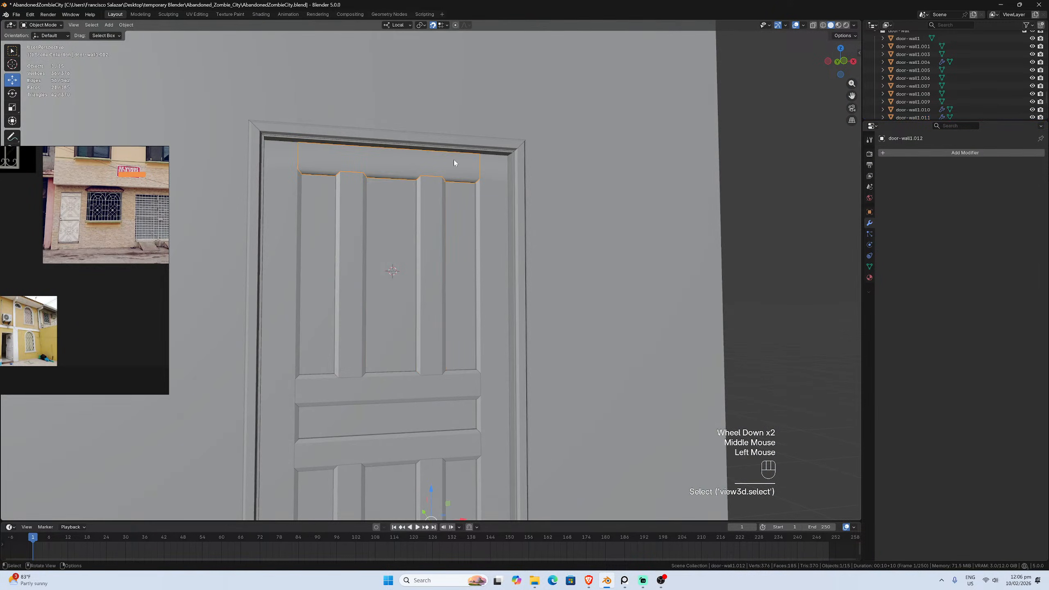
middle_drag(454, 162, 511, 150)
click(511, 150)
scroll(516, 153, down, 2)
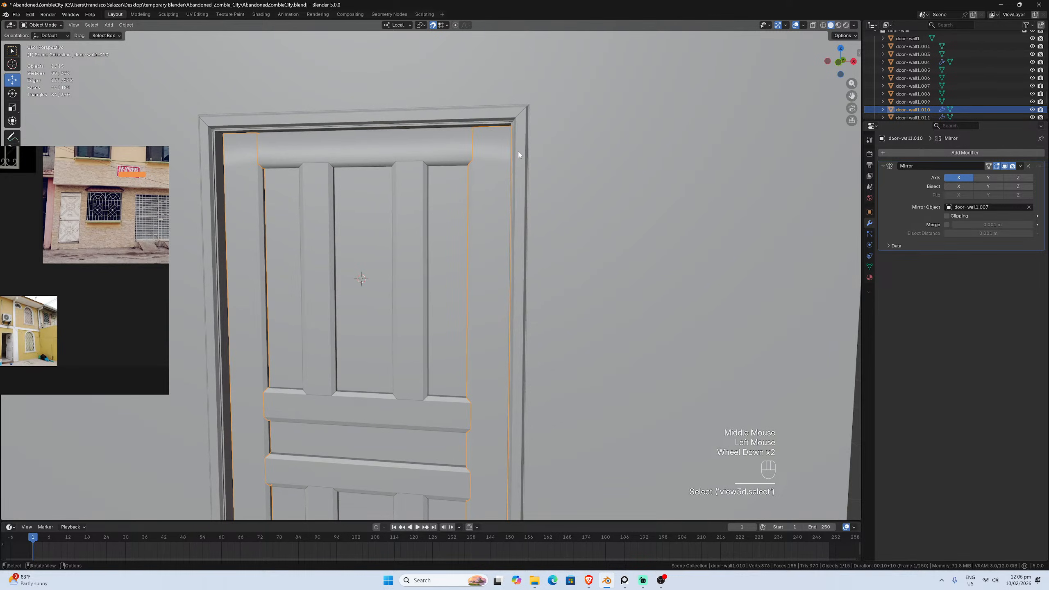
scroll(519, 154, up, 1)
key(slash)
scroll(570, 108, up, 2)
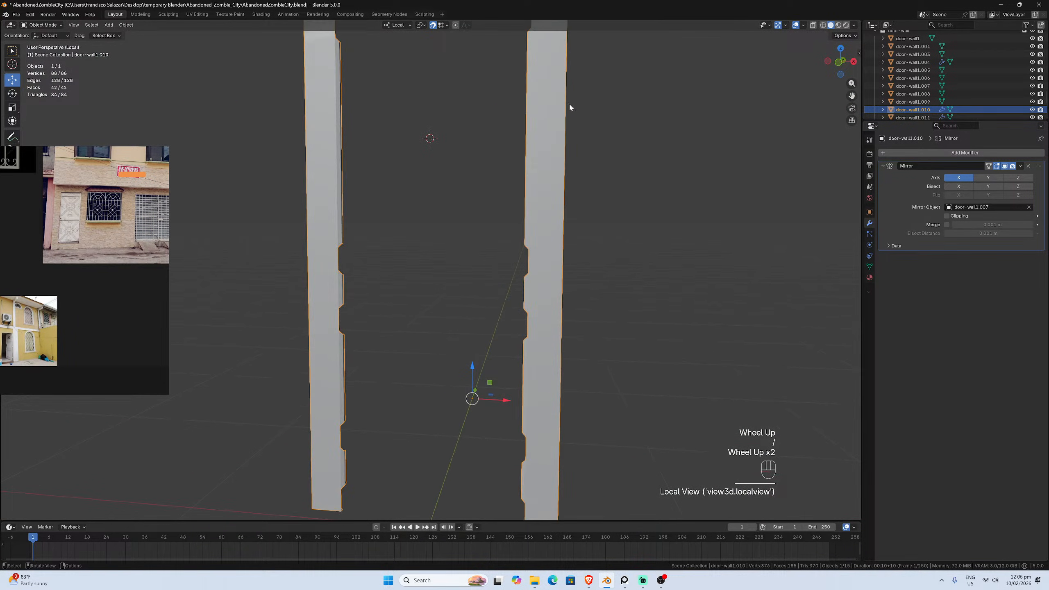
Open the stile for editing and mark the front edge at its top end as sharp
middle_drag(568, 103, 562, 177)
scroll(504, 164, up, 1)
key(Tab)
scroll(537, 169, up, 2)
scroll(562, 177, down, 2)
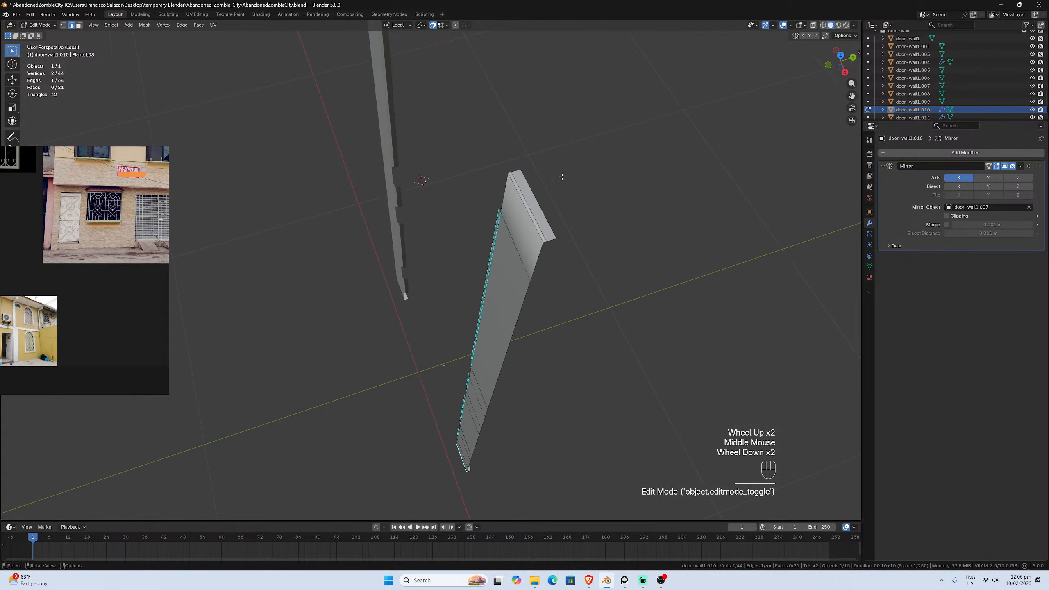
scroll(562, 177, up, 1)
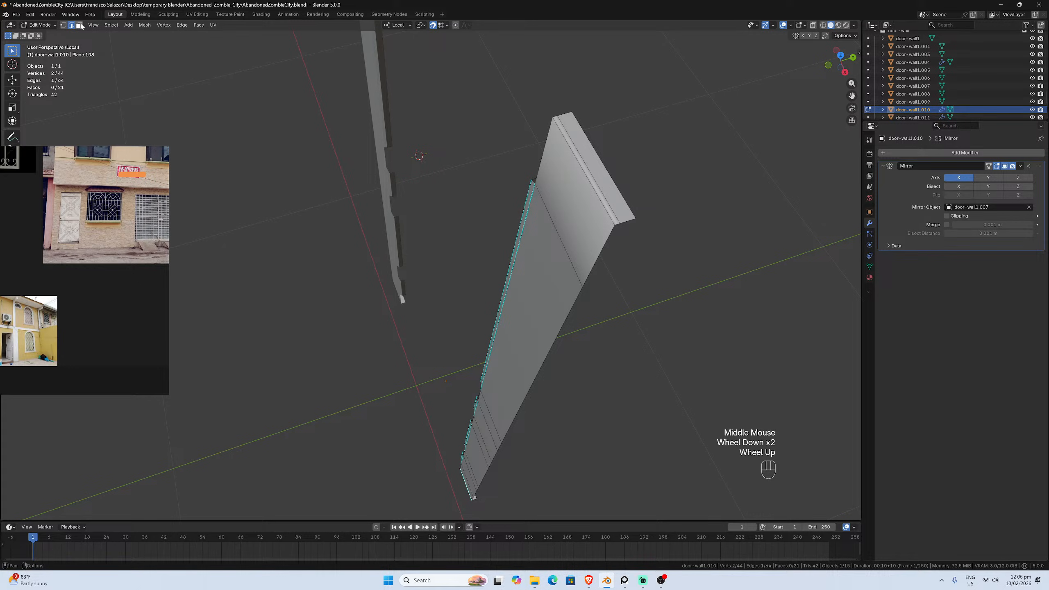
click(579, 149)
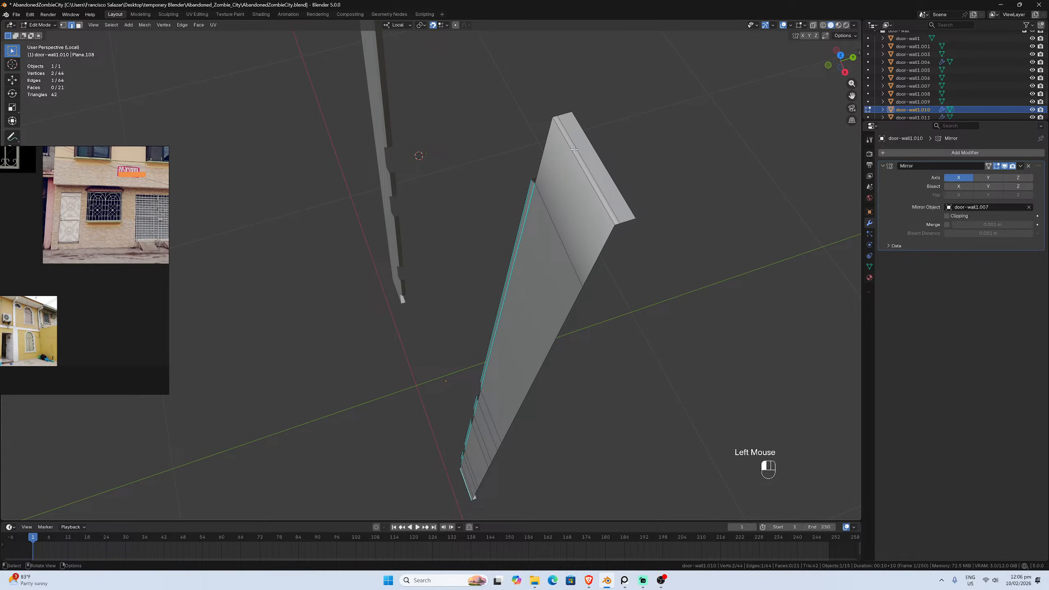
click(579, 149)
scroll(579, 149, down, 1)
middle_drag(579, 149, 606, 166)
scroll(619, 171, up, 1)
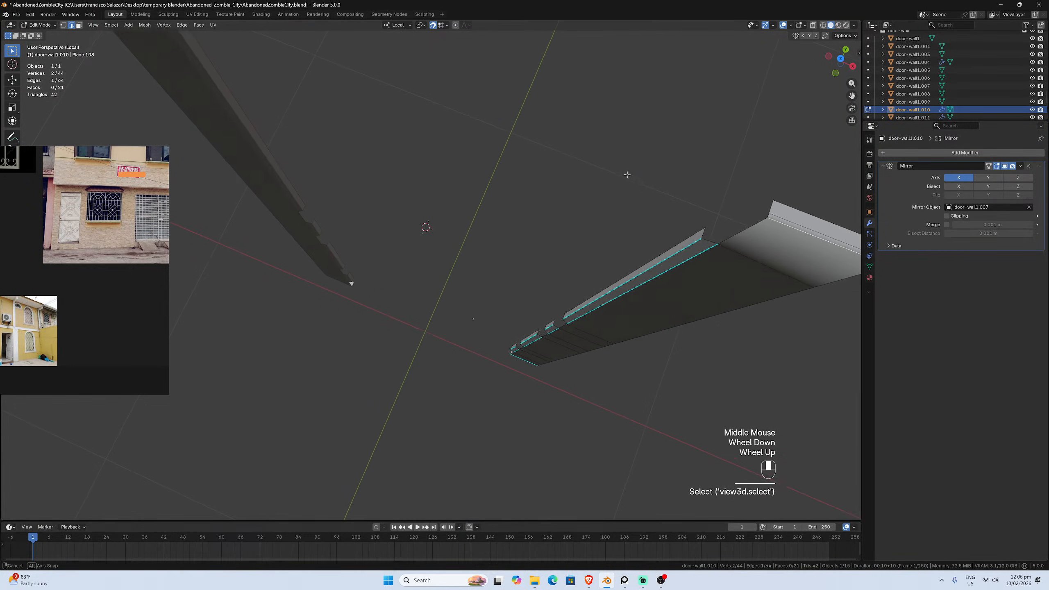
scroll(553, 136, down, 1)
click(184, 26)
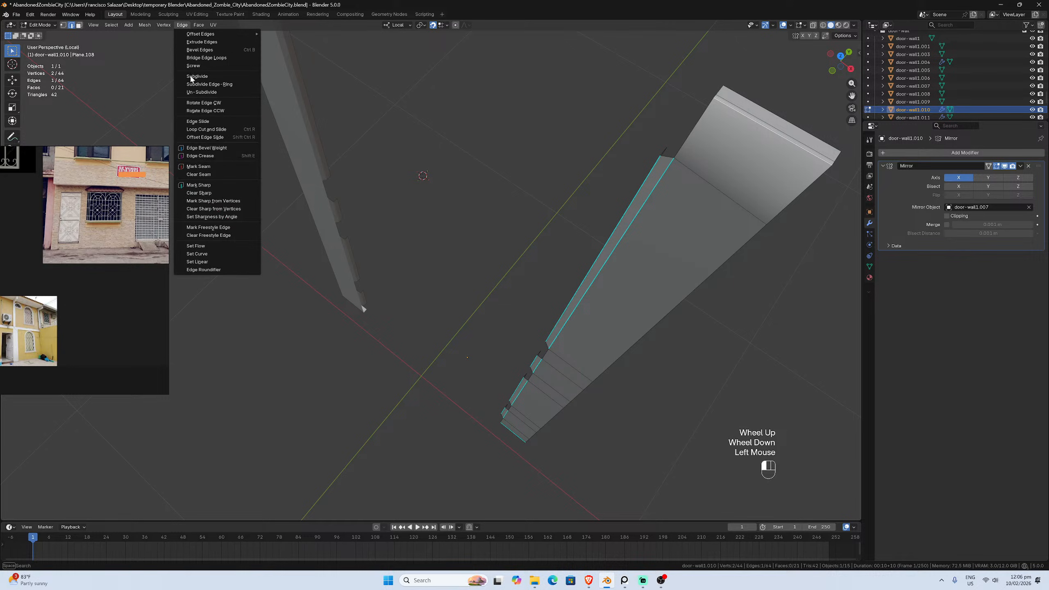
click(207, 185)
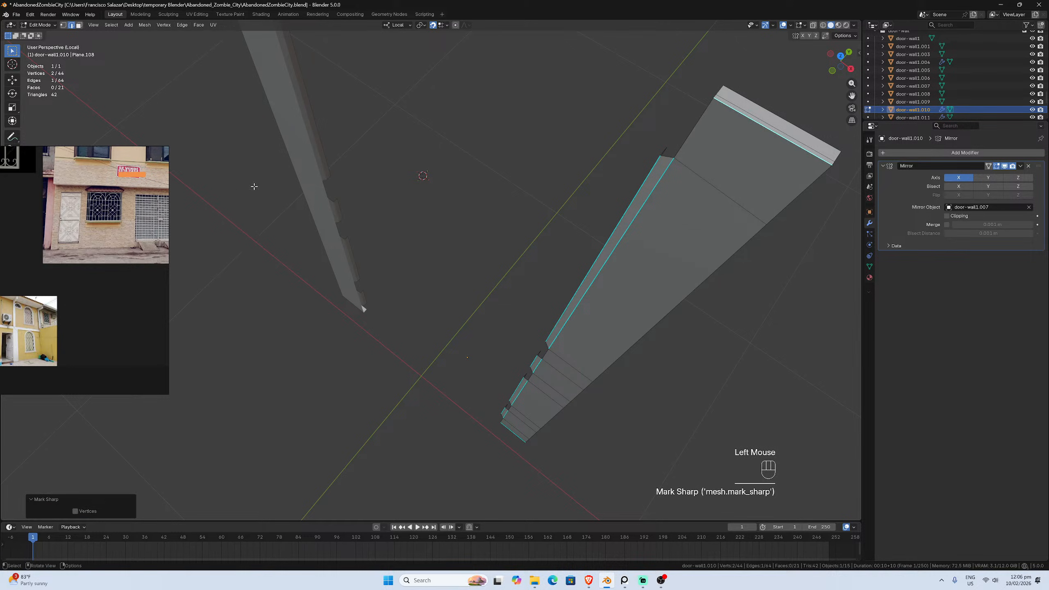
Dissolve the two extra edges crossing the stile near its top end
middle_drag(589, 186, 646, 219)
scroll(632, 179, down, 3)
scroll(647, 219, up, 2)
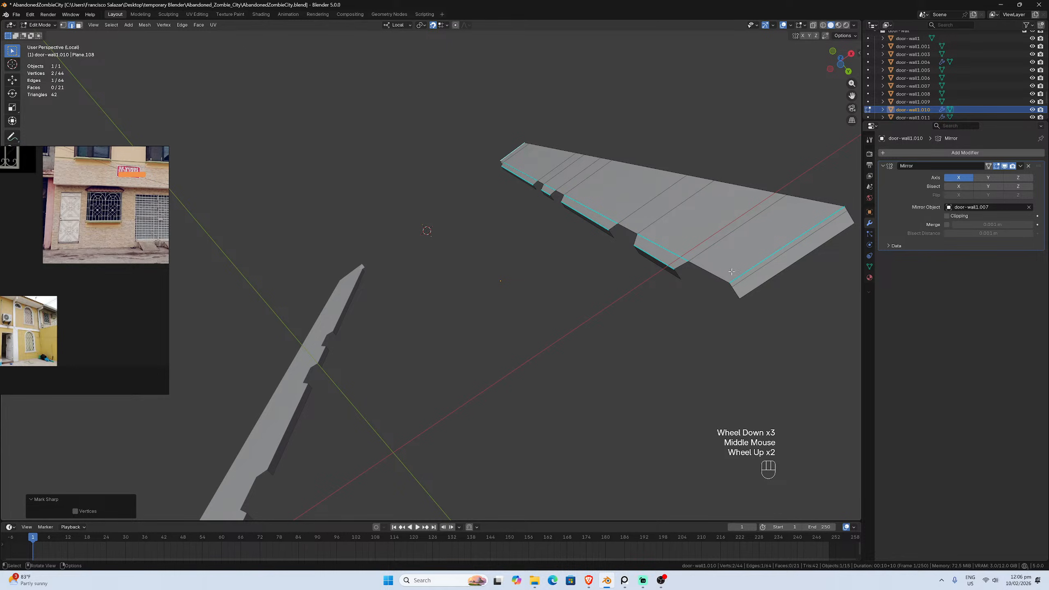
click(730, 235)
middle_drag(671, 163, 612, 226)
shift+click(612, 225)
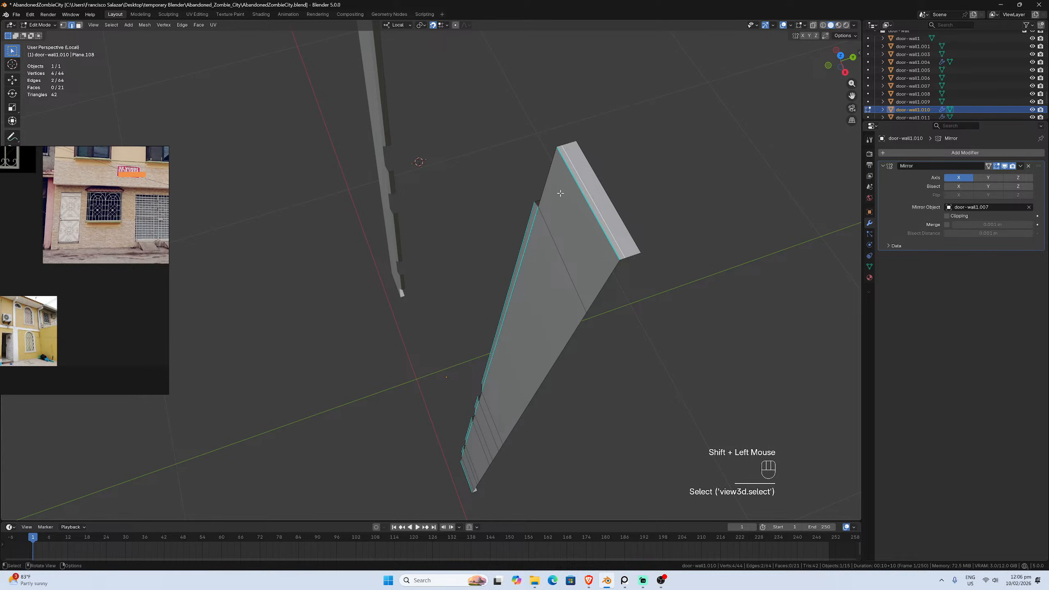
key(x)
click(547, 230)
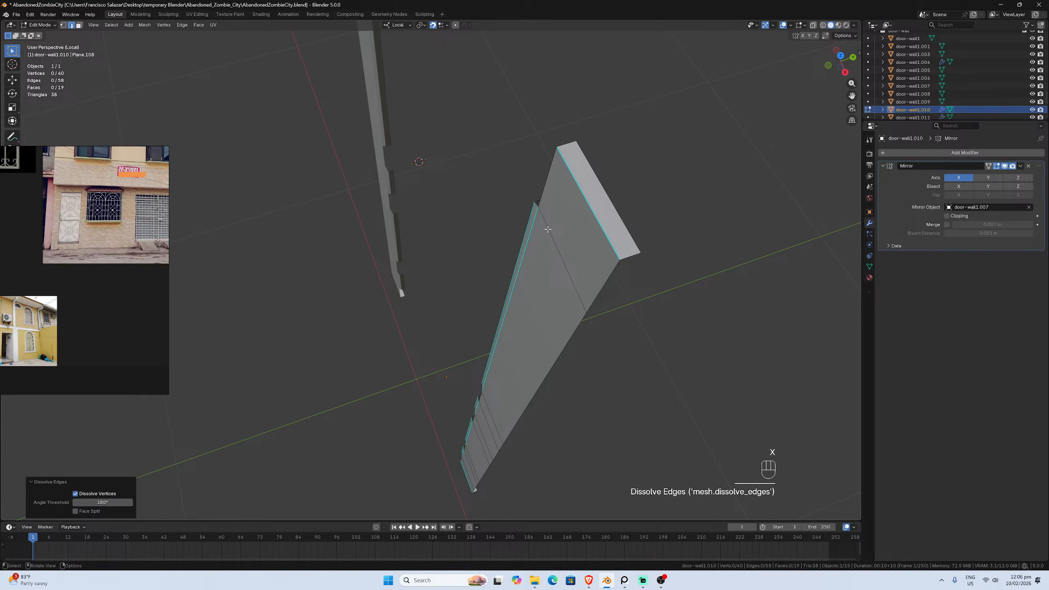
Return to Object Mode and exit Local View to bring back the whole door
key(KP_1)
key(Tab)
scroll(548, 231, down, 2)
middle_drag(546, 250, 580, 261)
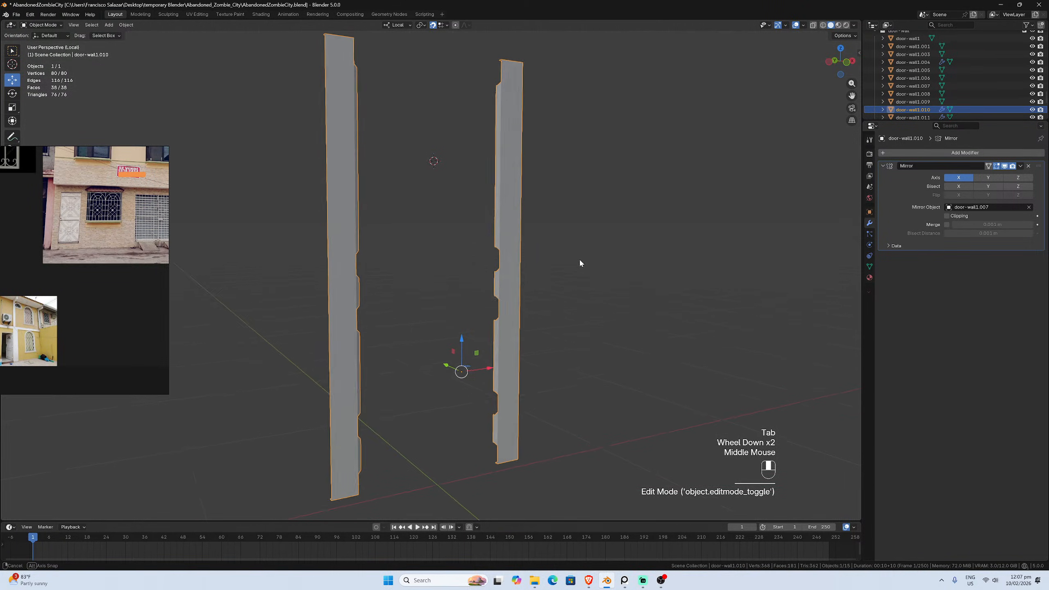
scroll(580, 261, up, 1)
key(slash)
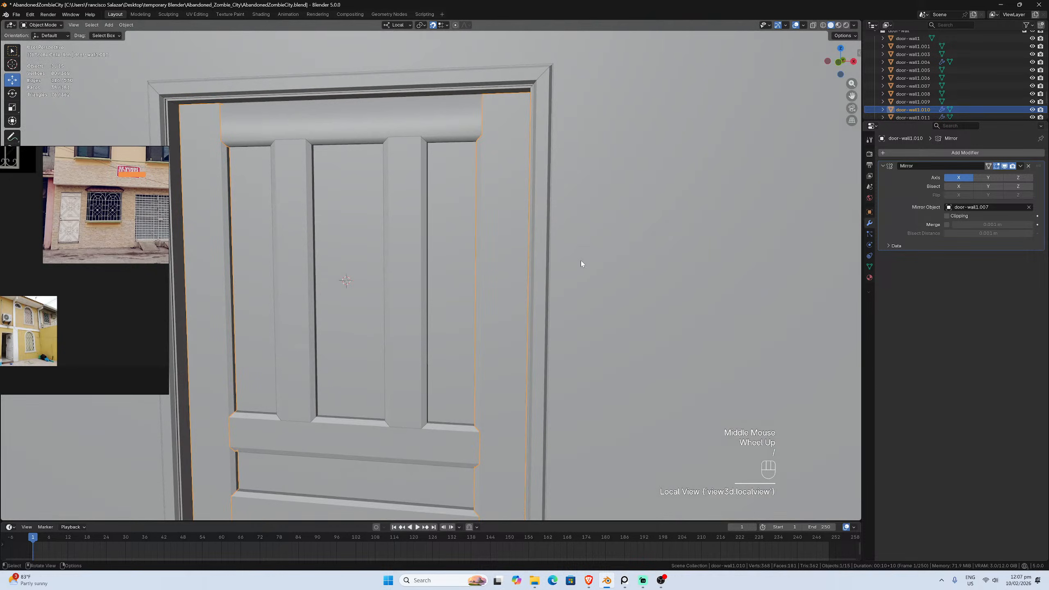
Open the door's top rail for editing
click(450, 151)
key(Tab)
middle_drag(452, 149, 457, 141)
scroll(456, 142, up, 2)
Mark the top rail's upper edge loop and the bevel edges above the three upper panels as sharp, then return to Object Mode
click(460, 109)
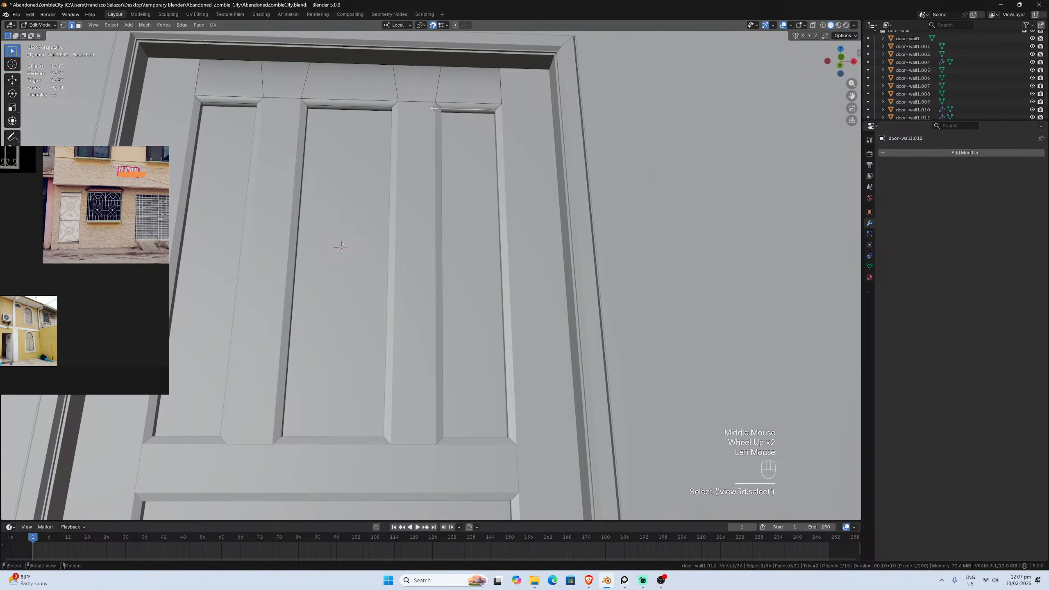
shift+click(371, 108)
shift+click(379, 100)
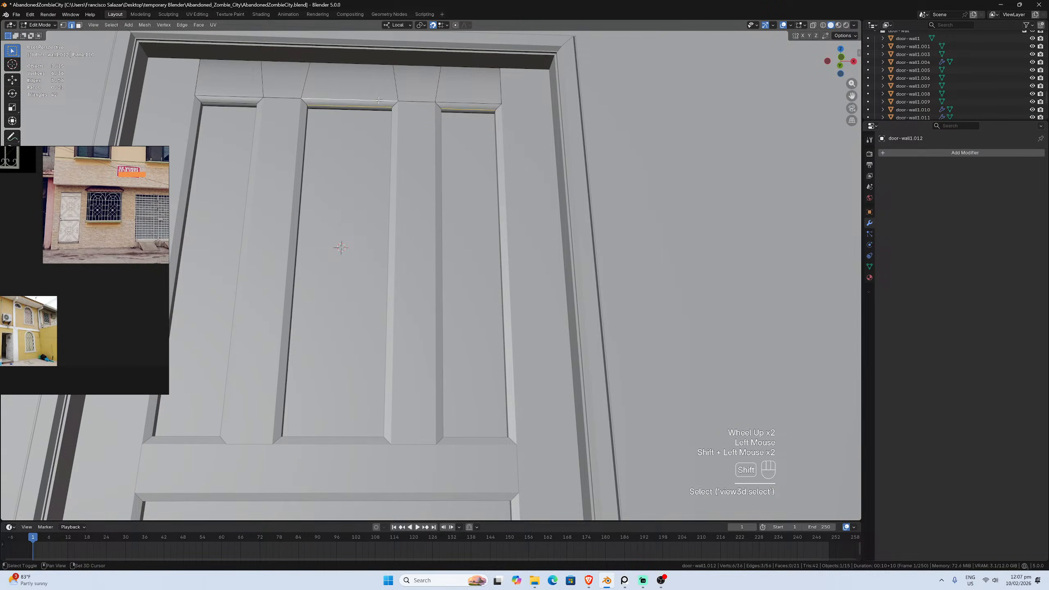
shift+click(243, 97)
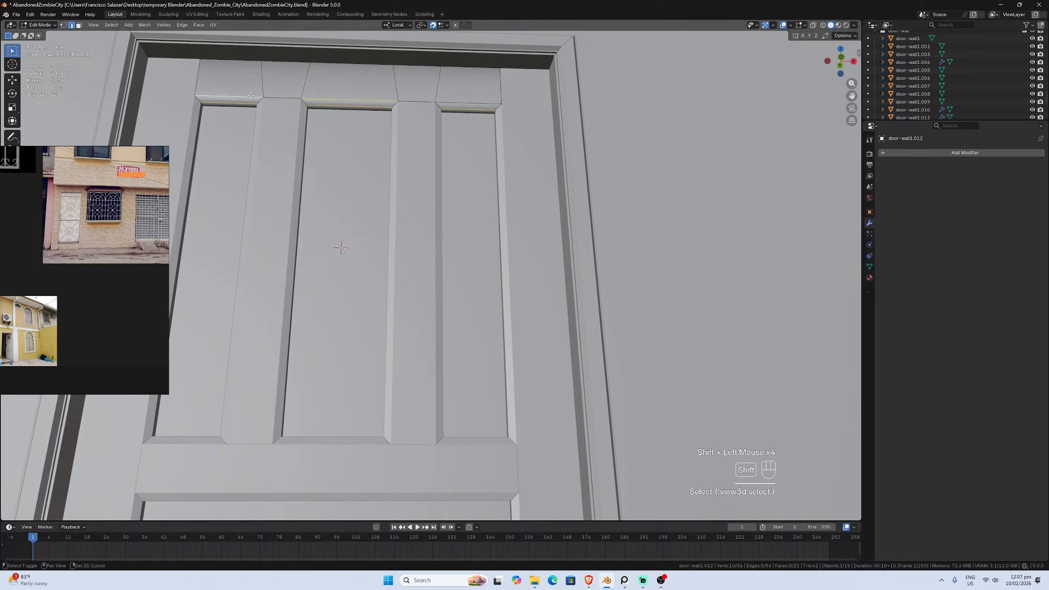
shift+click(466, 103)
alt+shift+click(463, 68)
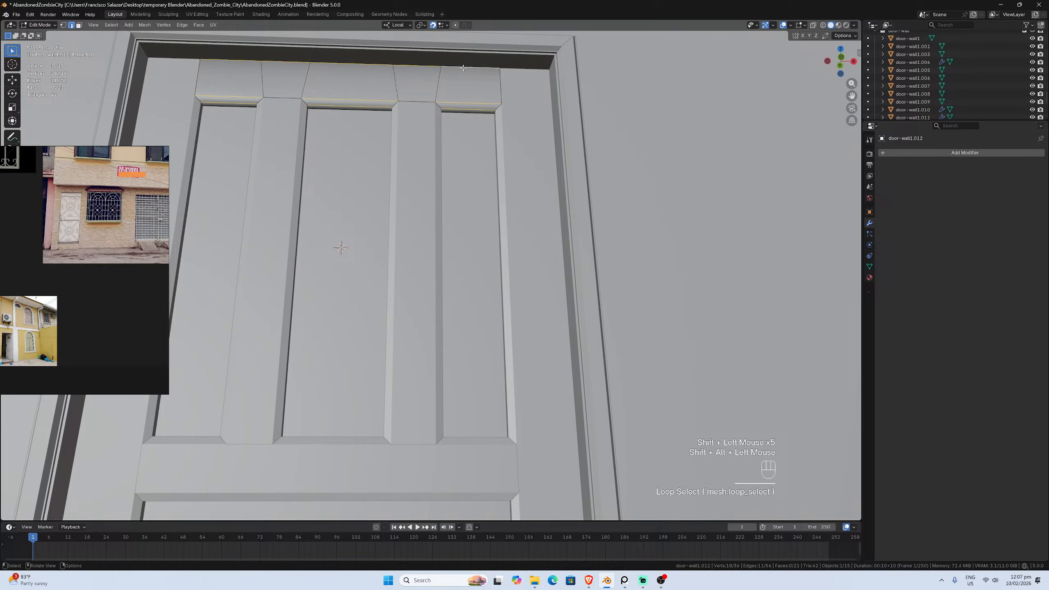
middle_drag(463, 68, 469, 99)
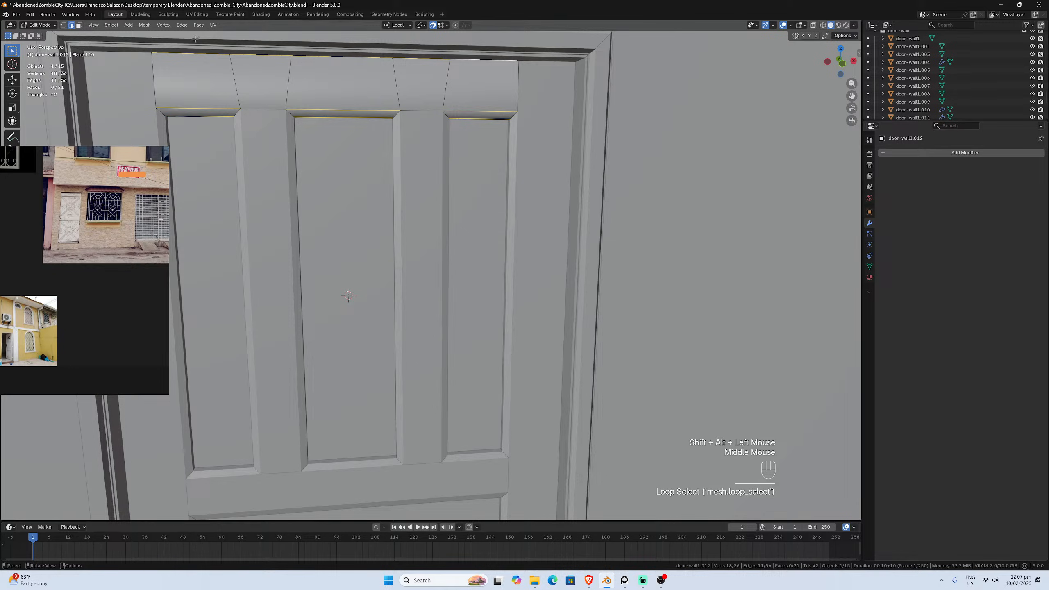
click(182, 25)
click(199, 185)
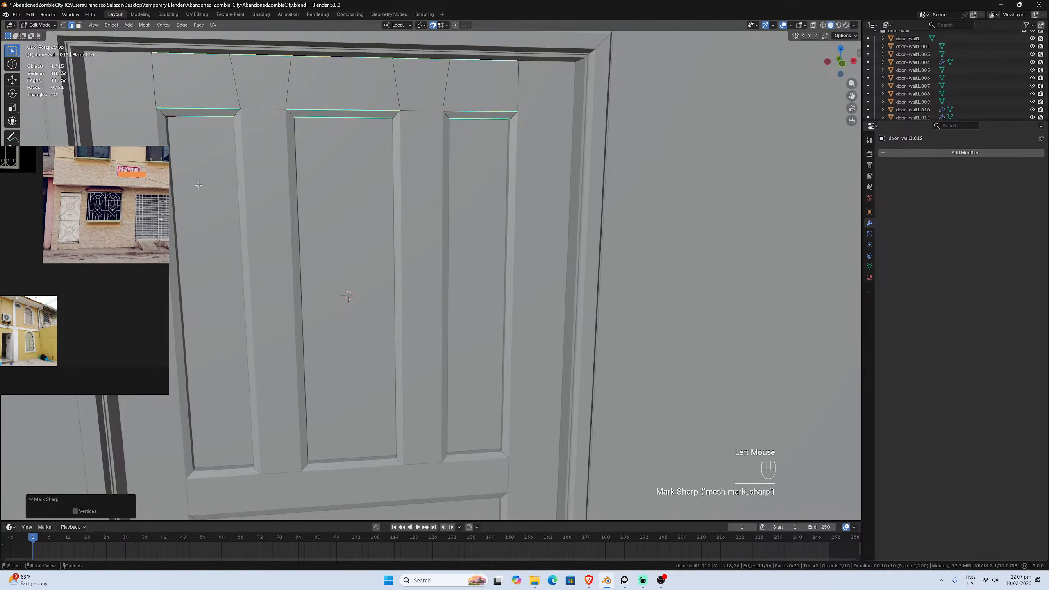
key(Tab)
Deselect everything and examine the complete door in front orthographic view
scroll(420, 218, down, 3)
click(651, 315)
scroll(657, 315, up, 1)
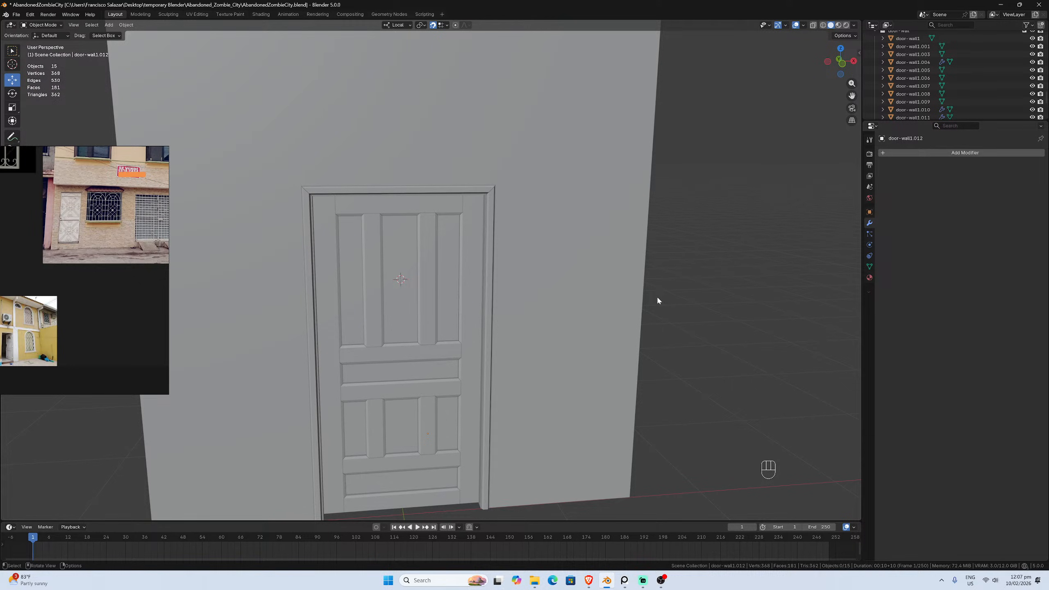
middle_drag(473, 344, 437, 316)
scroll(457, 329, down, 2)
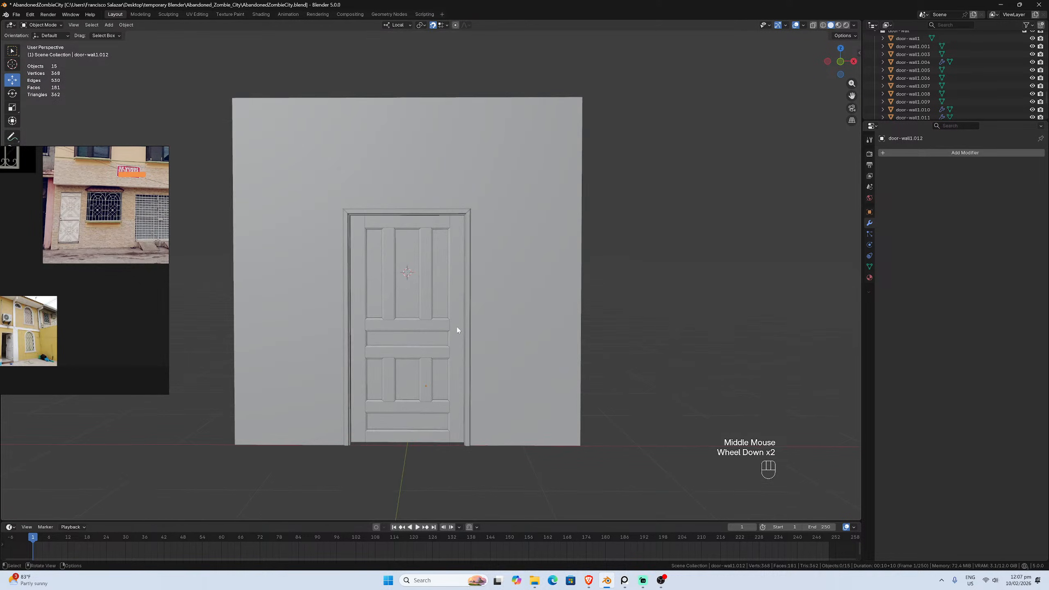
key(KP_1)
scroll(456, 326, up, 3)
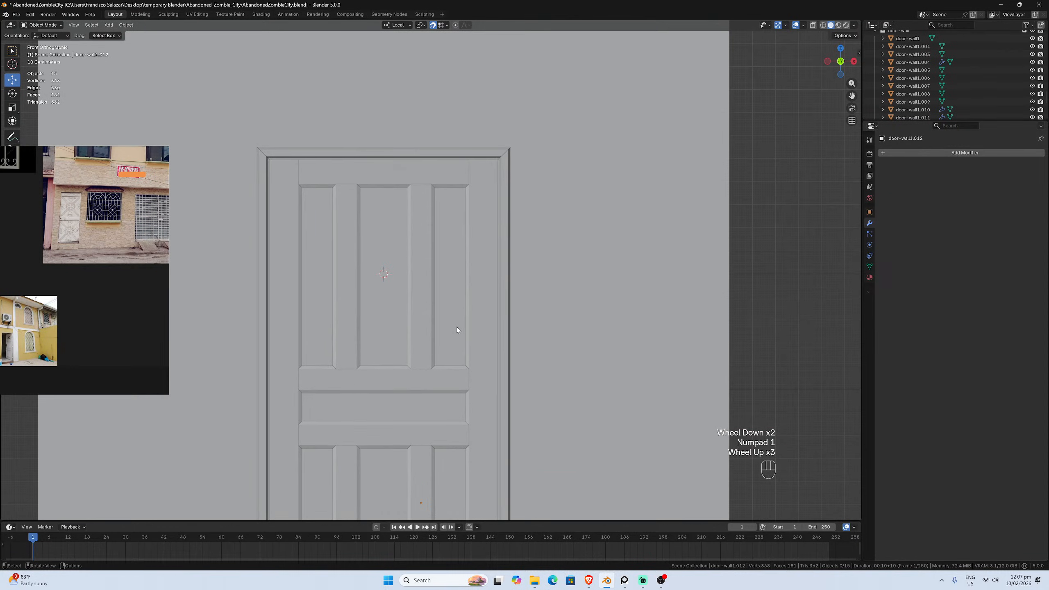
Select the mirrored door stile and shift the reference image board slightly closer to the wall
click(473, 318)
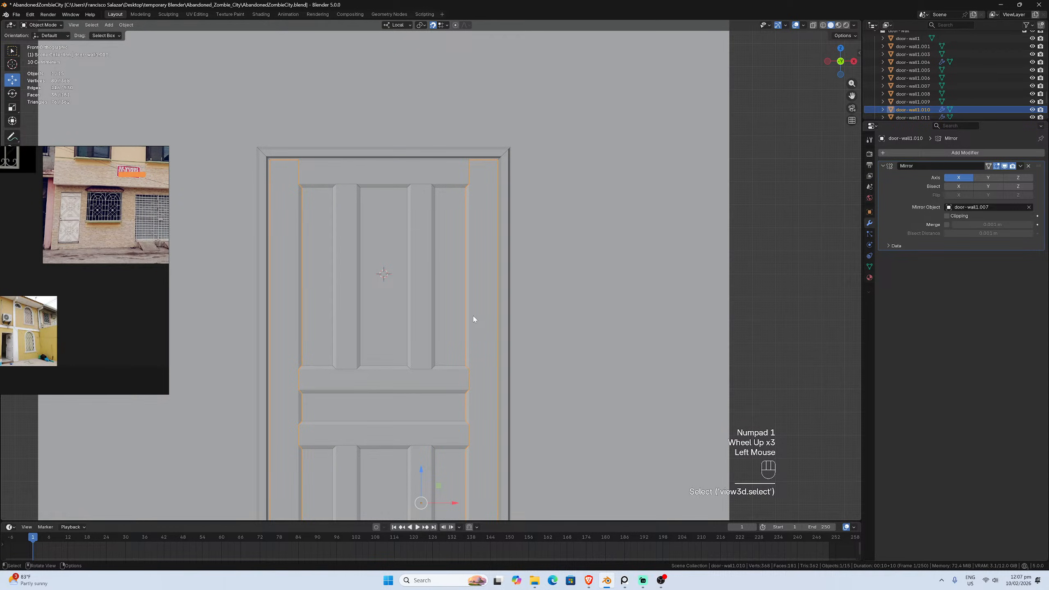
scroll(473, 320, down, 1)
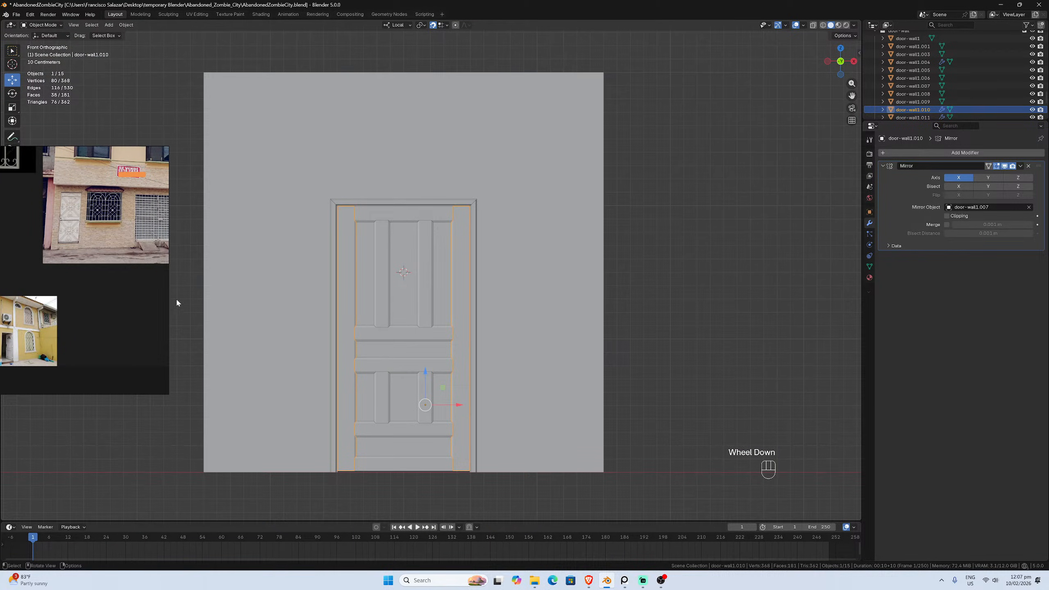
right_drag(112, 271, 133, 252)
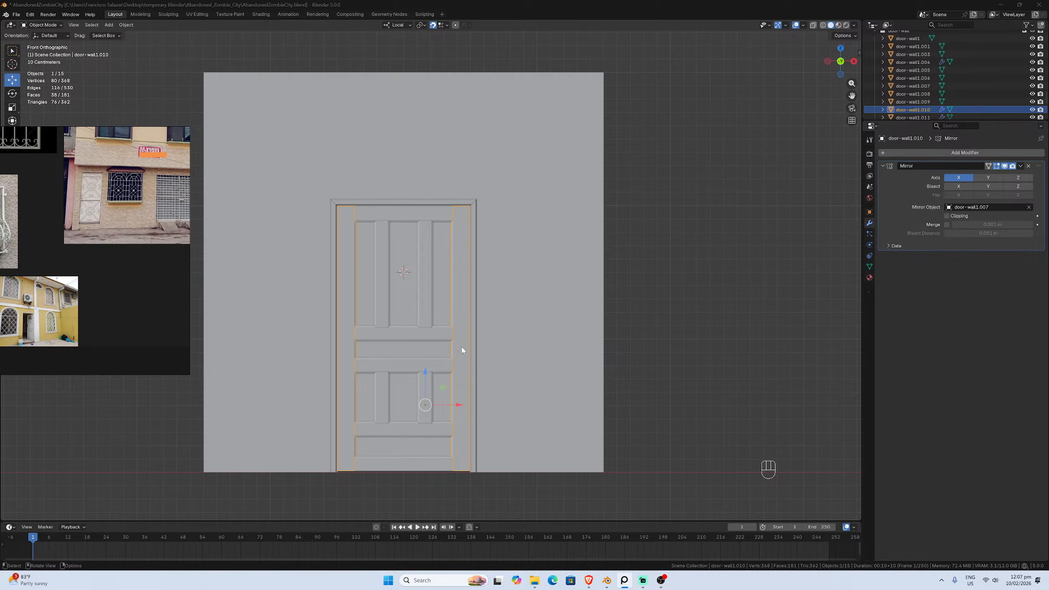
Select the upper vertical dividers and examine the door's panel layout at an angle and in front orthographic view
click(439, 330)
click(428, 307)
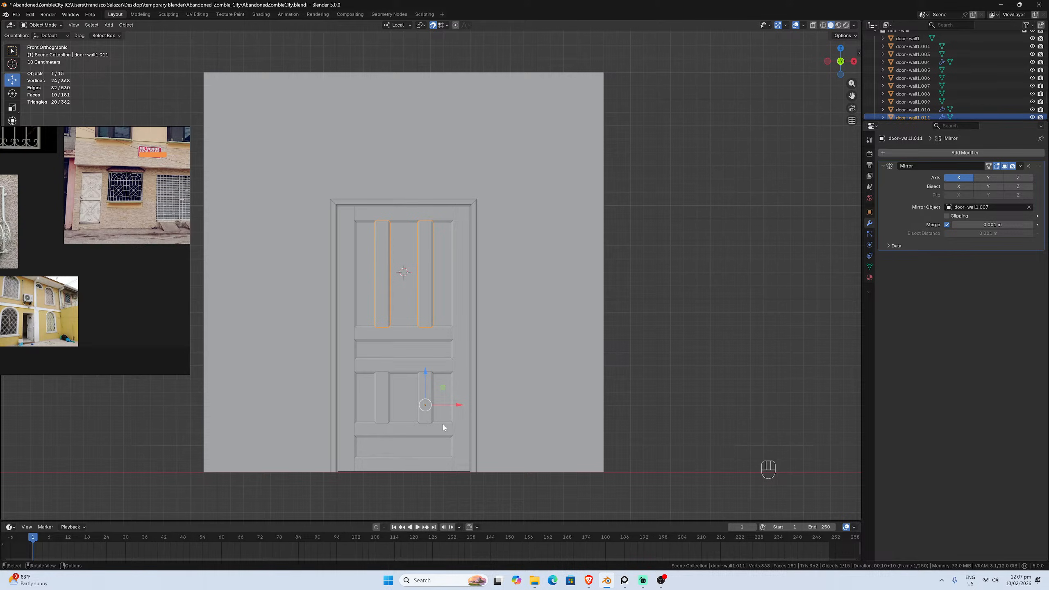
scroll(443, 432, up, 2)
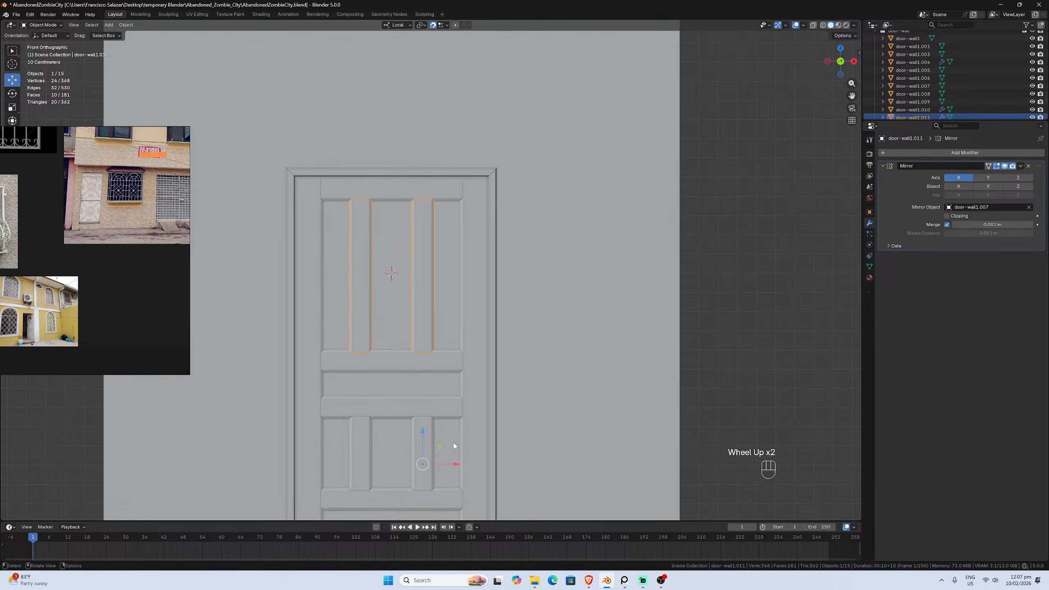
scroll(458, 431, down, 1)
middle_drag(458, 430, 448, 420)
scroll(453, 417, down, 1)
scroll(561, 371, up, 1)
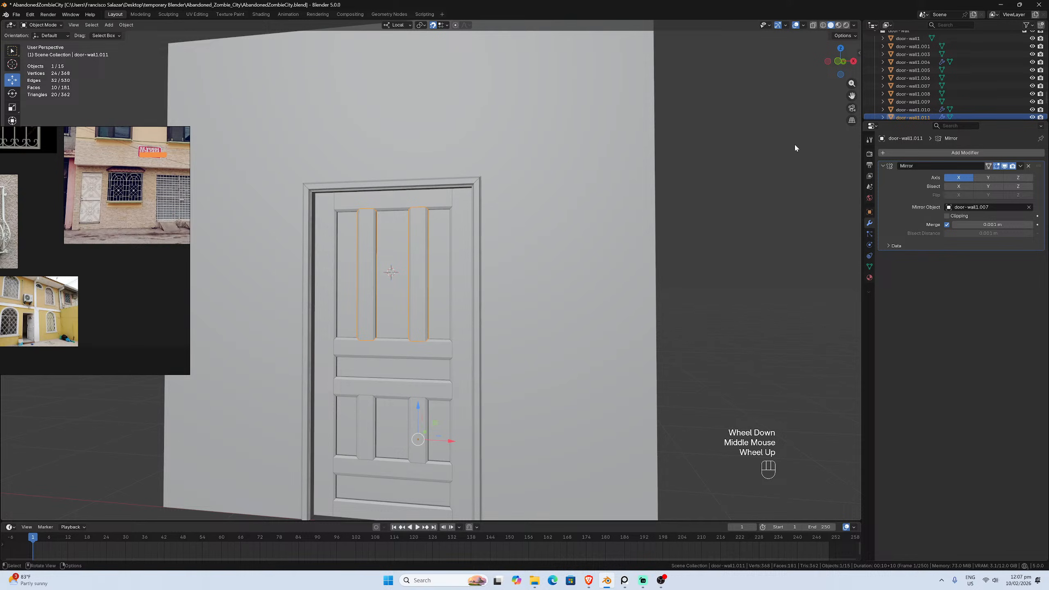
drag(849, 96, 825, 13)
scroll(586, 276, up, 2)
key(KP_1)
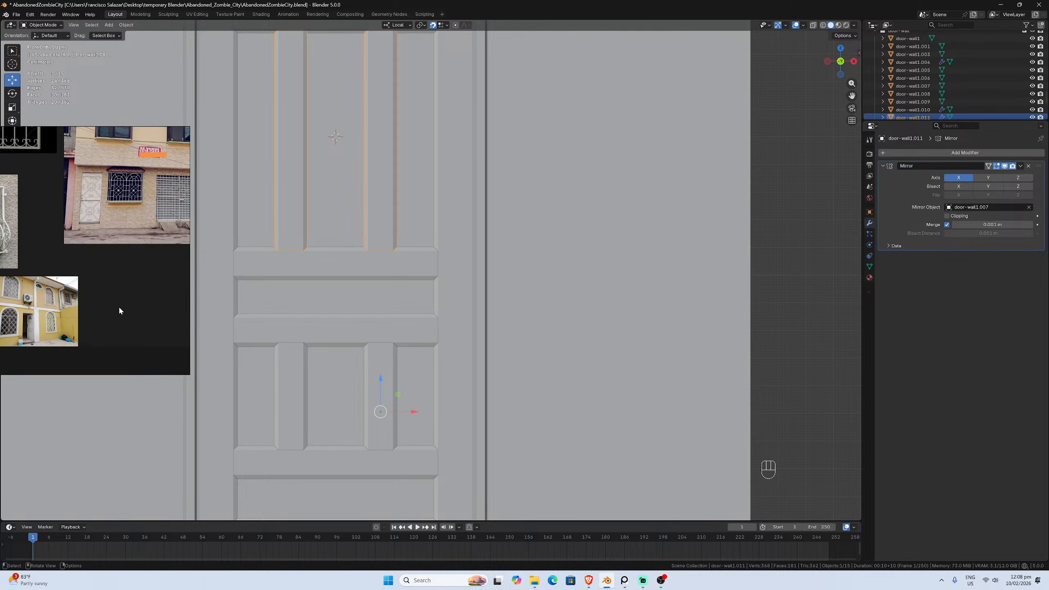
Place the reference image board beside the door panels and examine the white metal grille door of the yellow single-storey house
right_drag(120, 311, 269, 285)
scroll(195, 298, up, 8)
scroll(152, 295, down, 5)
middle_drag(152, 295, 213, 304)
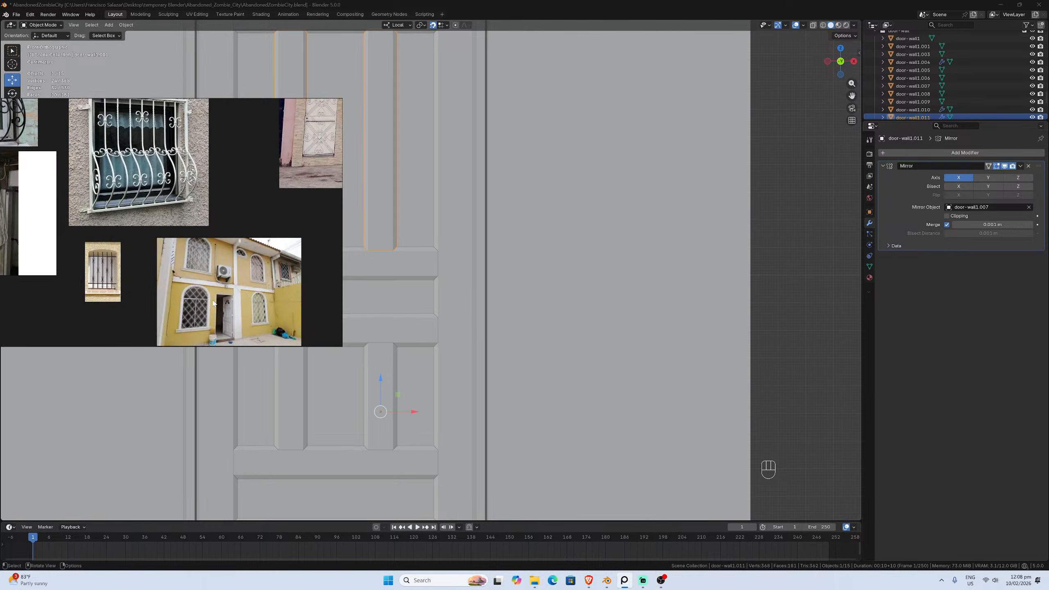
middle_drag(112, 236, 194, 264)
scroll(196, 265, down, 8)
scroll(205, 237, up, 6)
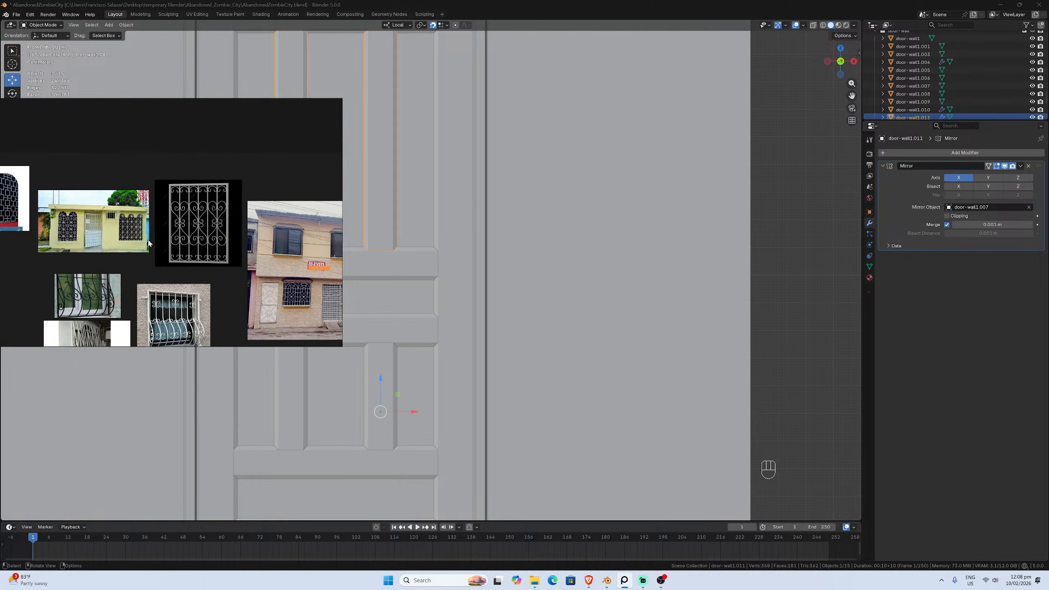
scroll(148, 242, up, 10)
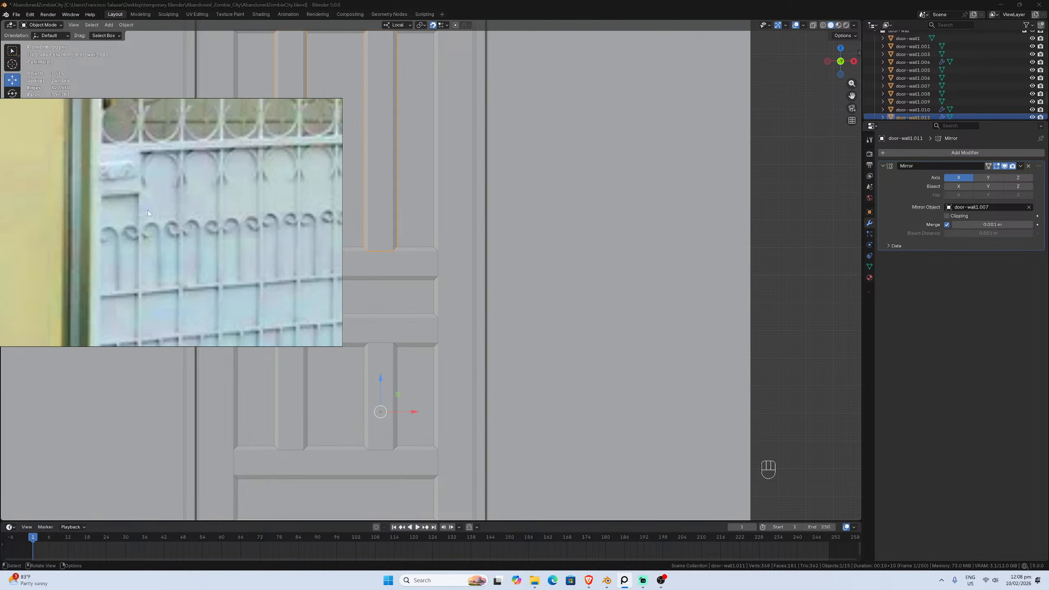
scroll(223, 233, down, 5)
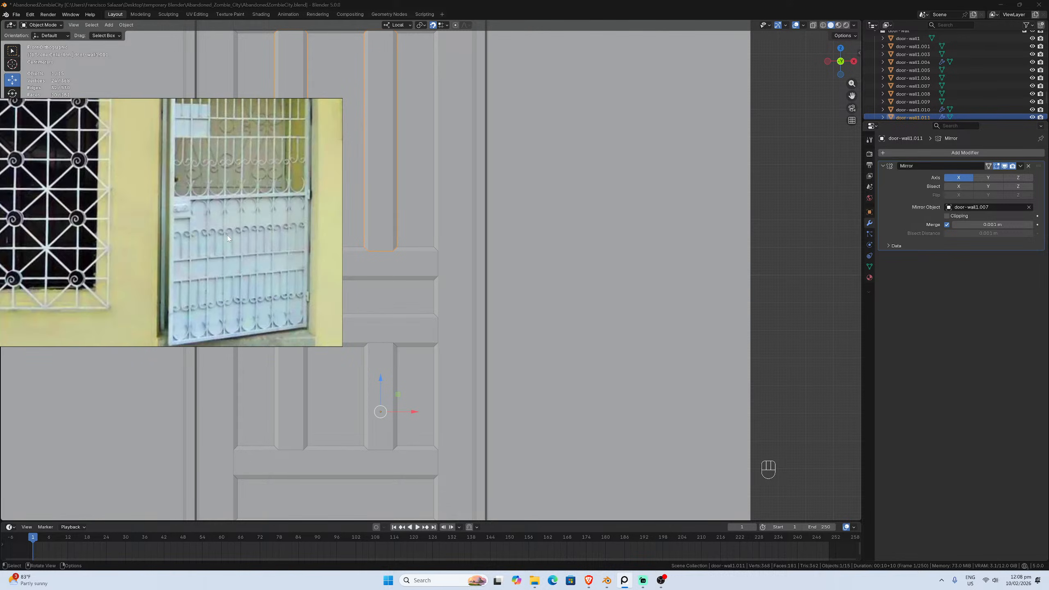
right_drag(214, 303, 124, 304)
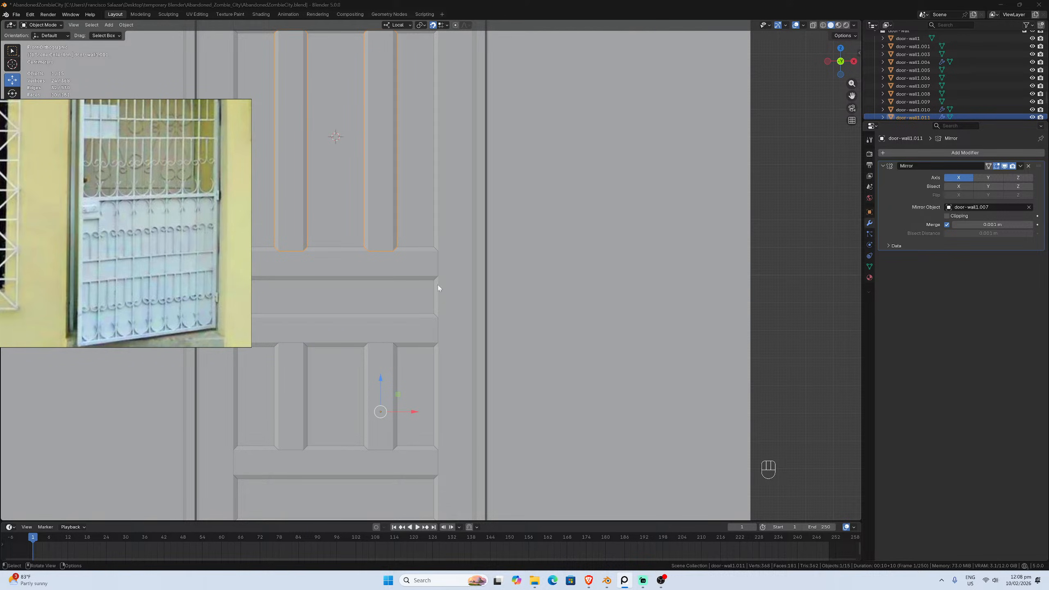
Look through the remaining house and window-grille references, then move the board back clear of the door
scroll(92, 266, down, 6)
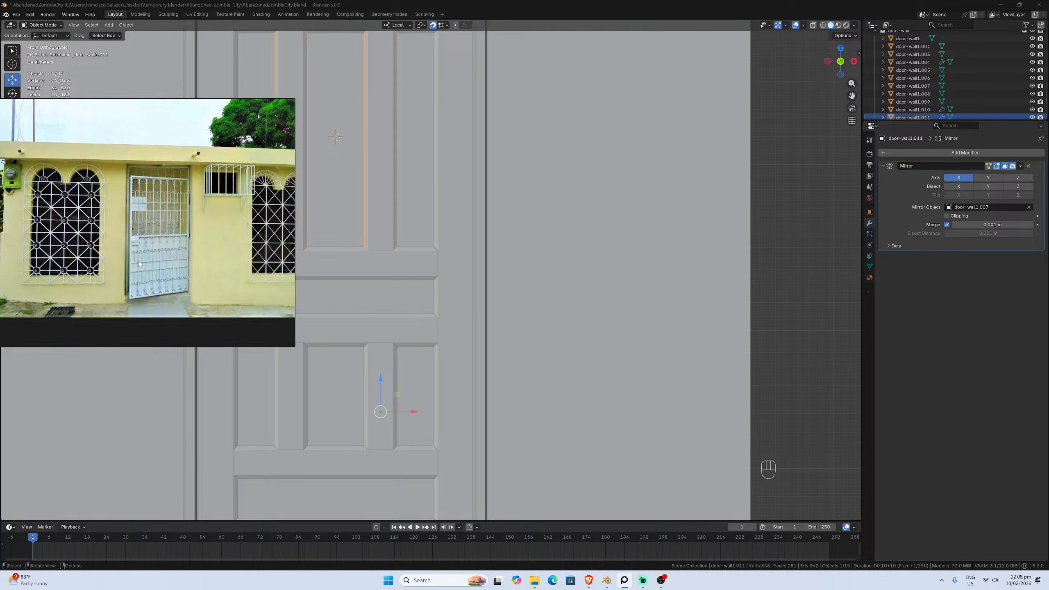
scroll(134, 257, down, 4)
middle_drag(80, 277, 180, 259)
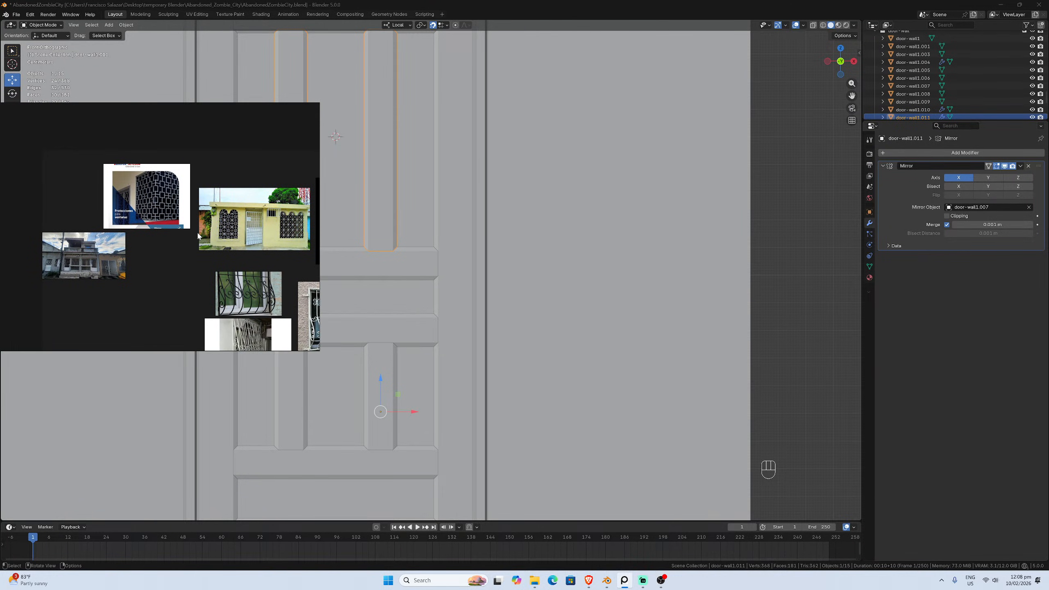
scroll(179, 258, up, 3)
scroll(49, 276, down, 3)
middle_drag(49, 276, 141, 251)
mouse_move(258, 290)
middle_down()
mouse_move(143, 287)
mouse_move(197, 282)
mouse_move(197, 213)
middle_up()
scroll(234, 293, down, 2)
scroll(208, 226, up, 2)
drag(229, 240, 75, 228)
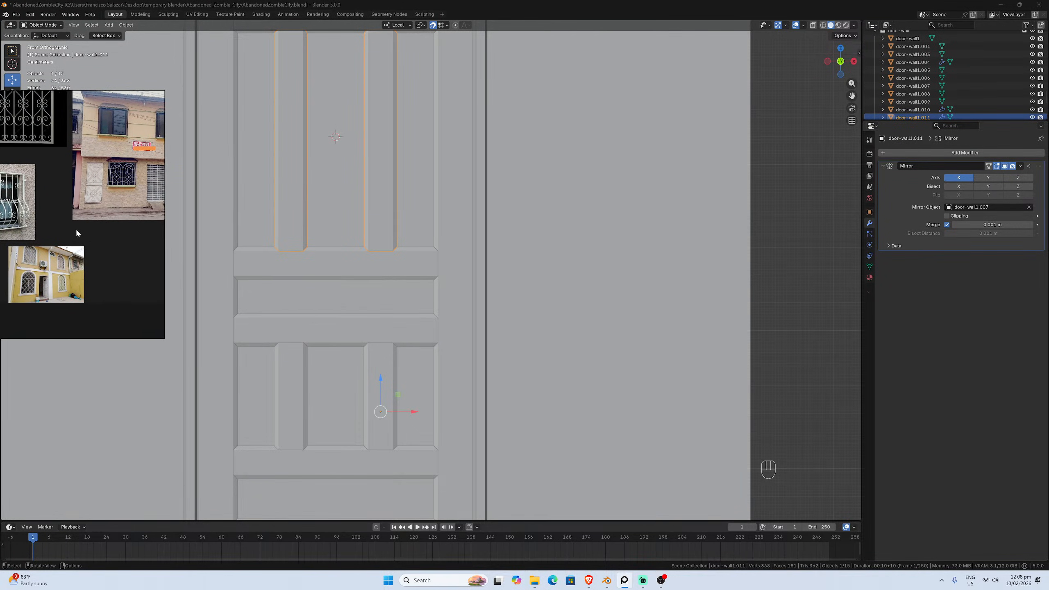
Inspect the door frame from an angle by selecting its mirrored side jambs and its header in turn
scroll(440, 308, down, 2)
middle_drag(440, 308, 399, 308)
scroll(413, 306, up, 3)
click(424, 297)
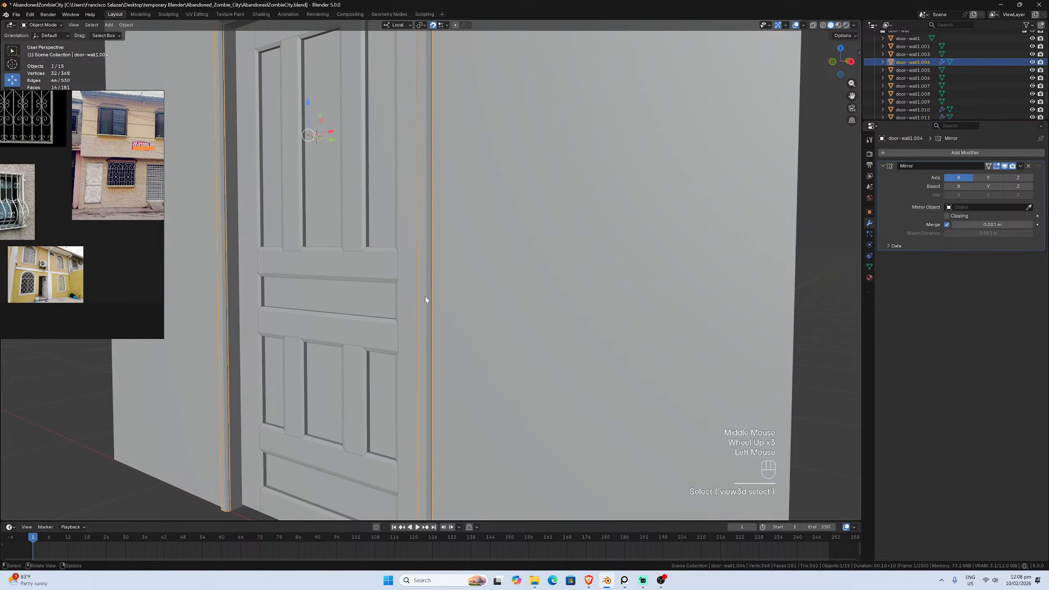
scroll(416, 163, down, 3)
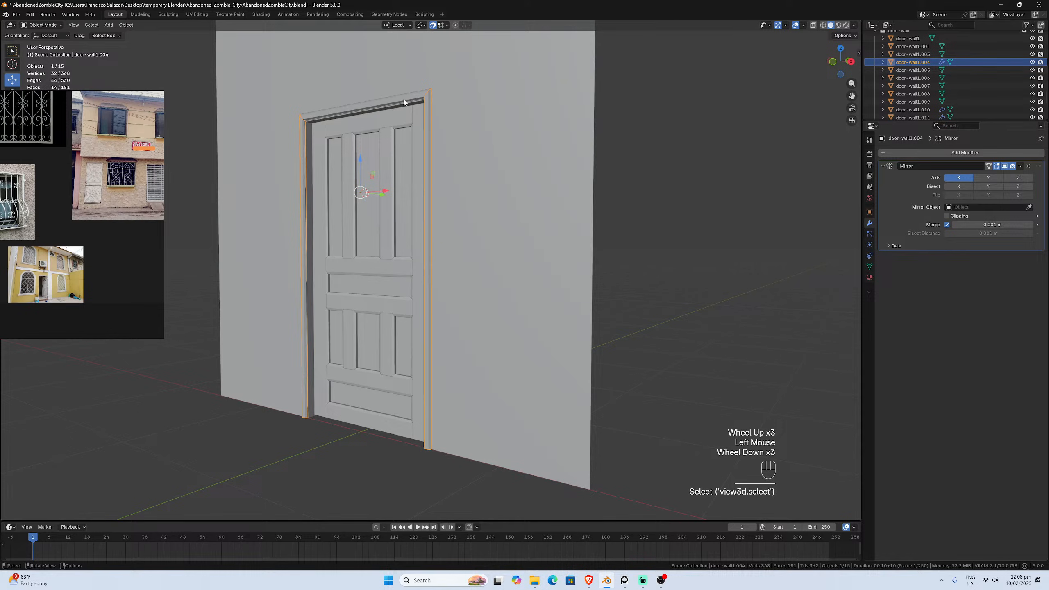
click(404, 103)
click(426, 107)
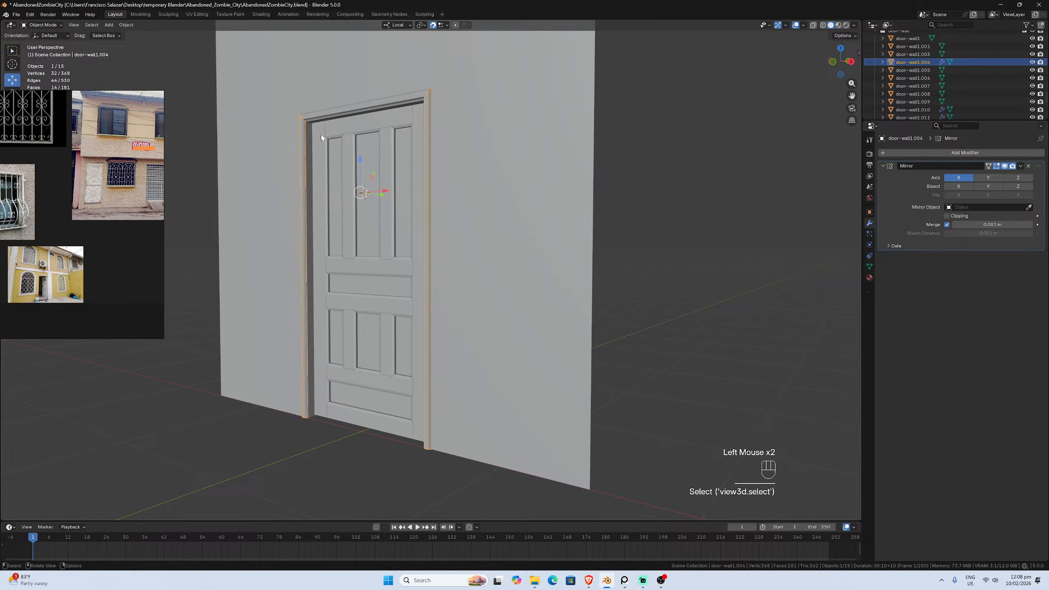
click(312, 116)
click(313, 116)
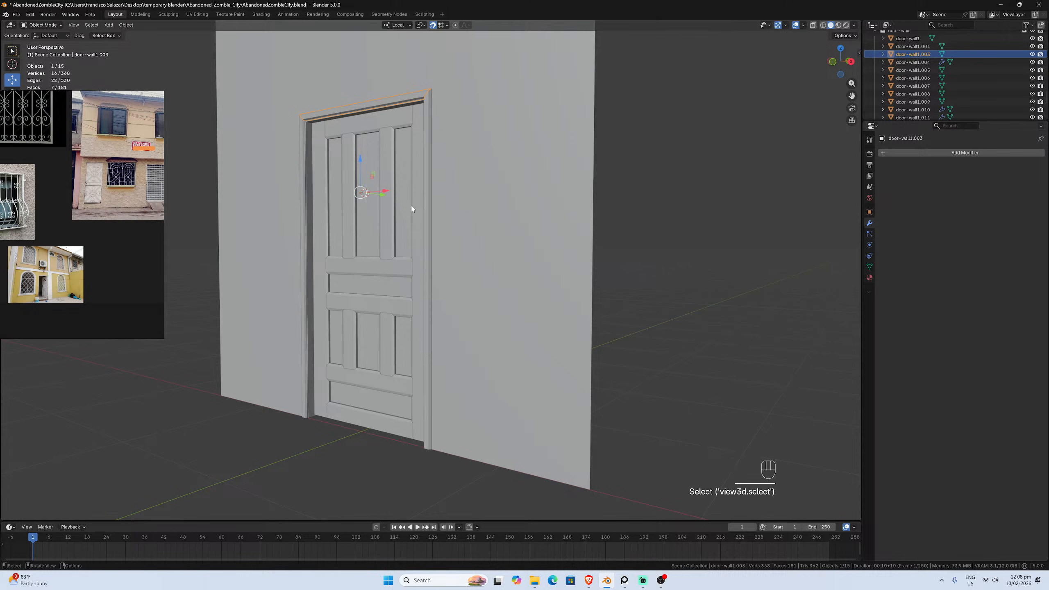
click(427, 214)
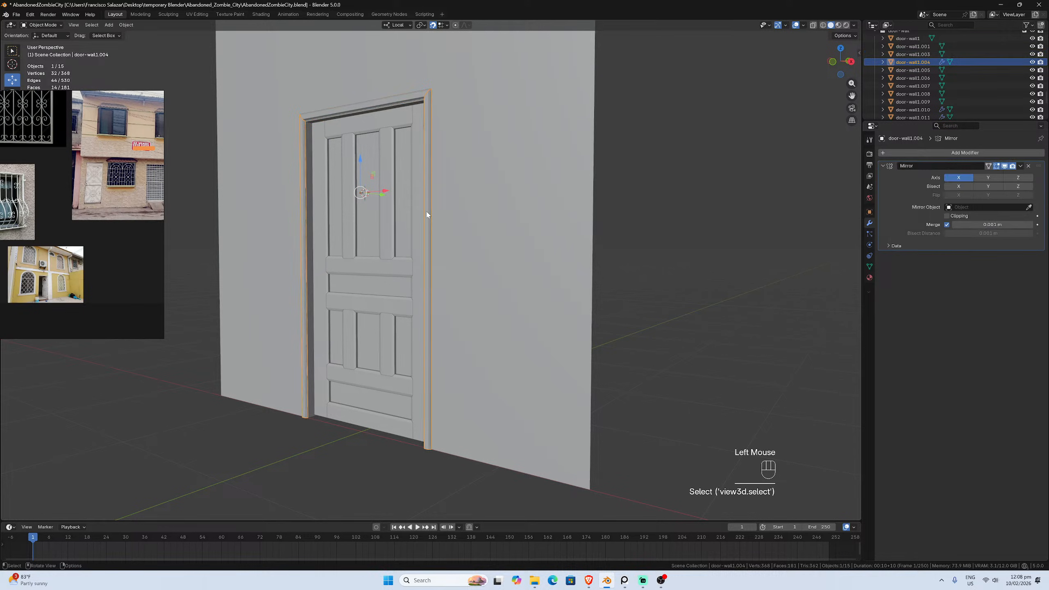
click(324, 116)
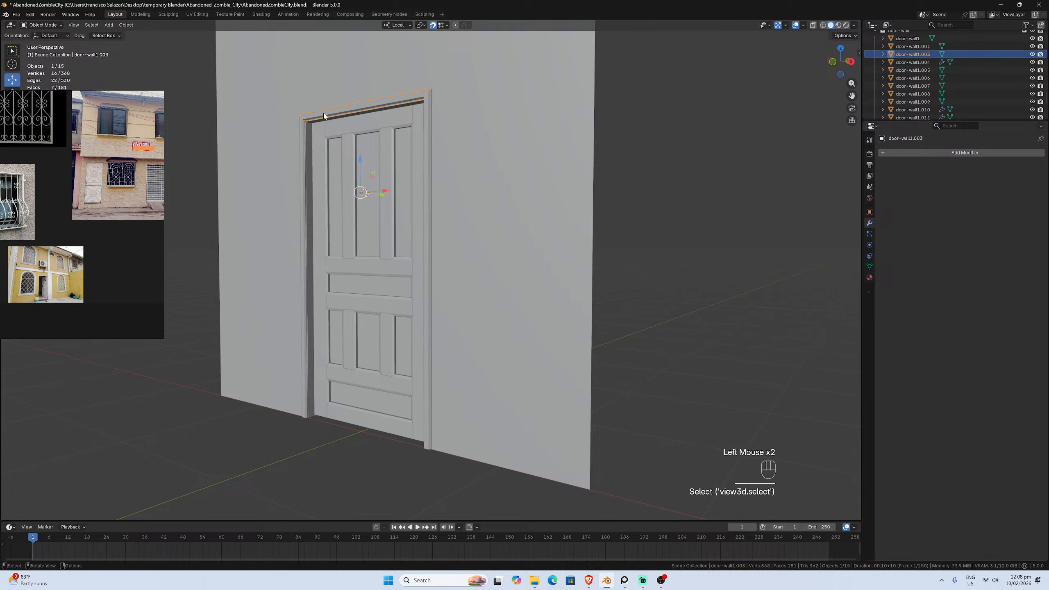
click(427, 126)
Inspect the door's separate parts by selecting the top rail, stiles, vertical dividers and middle rails in turn
click(332, 134)
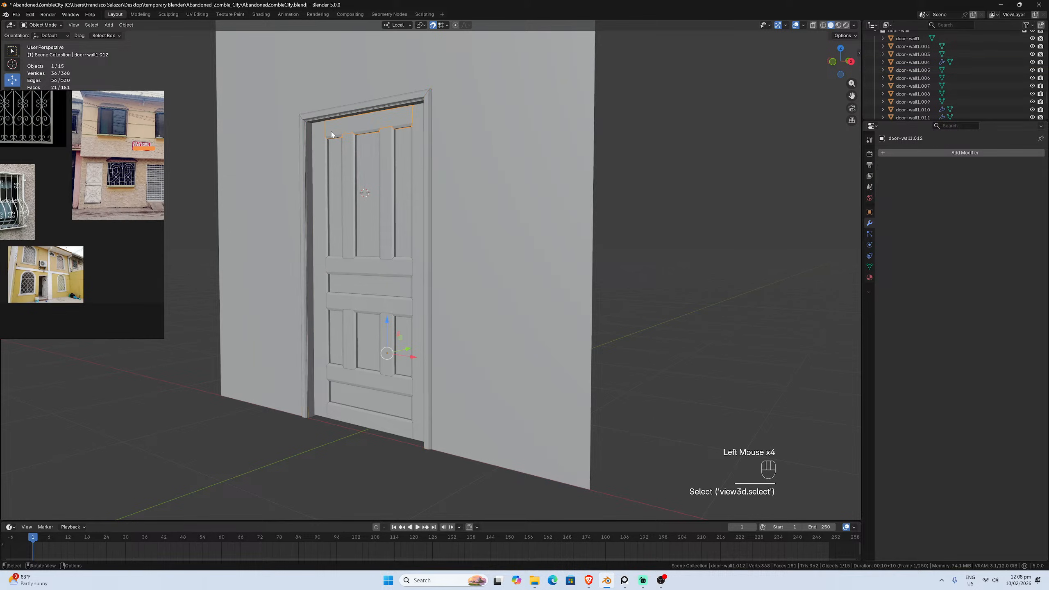
click(317, 174)
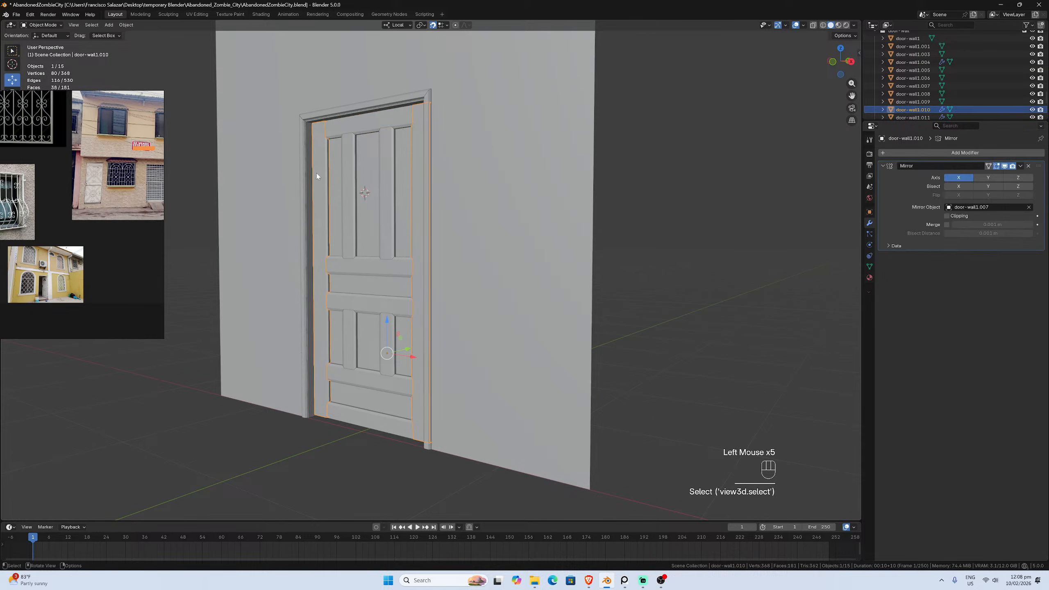
click(350, 237)
click(389, 236)
click(401, 264)
click(414, 251)
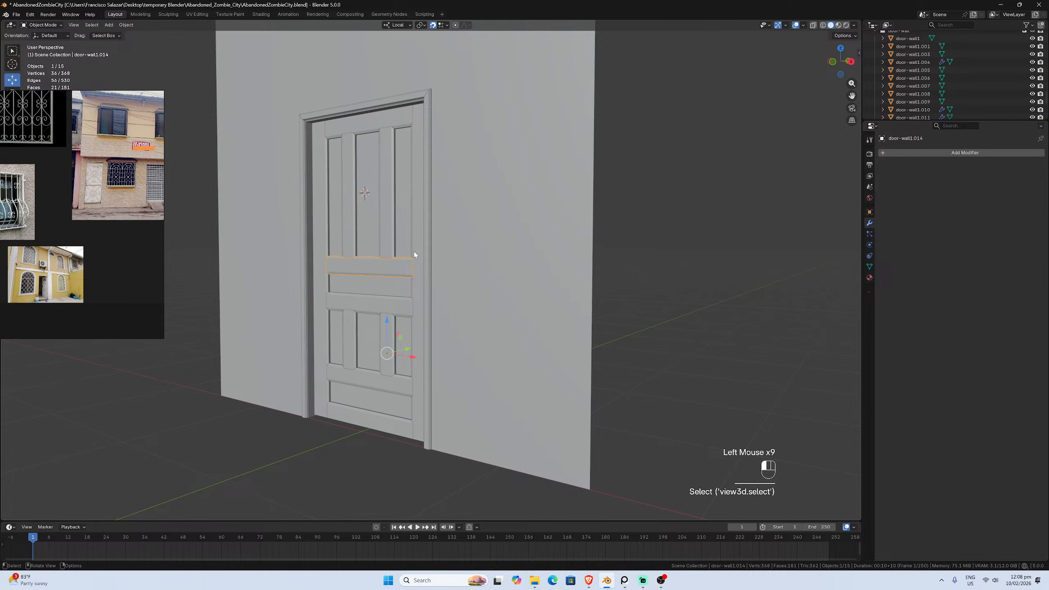
click(397, 300)
click(389, 329)
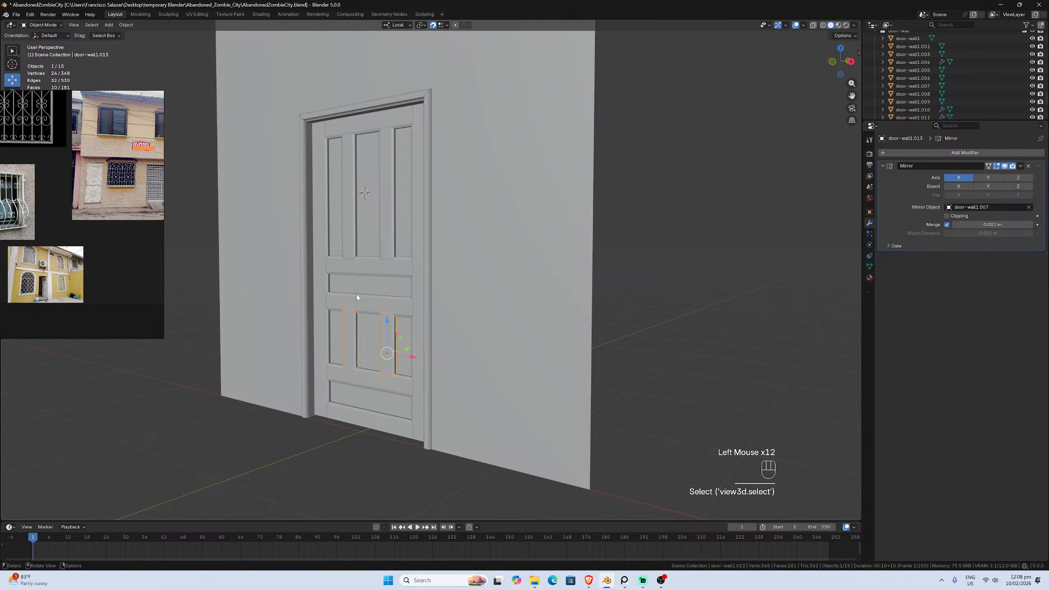
Examine the finished door, its frame and the surrounding wall from several angles and distances
scroll(444, 289, up, 2)
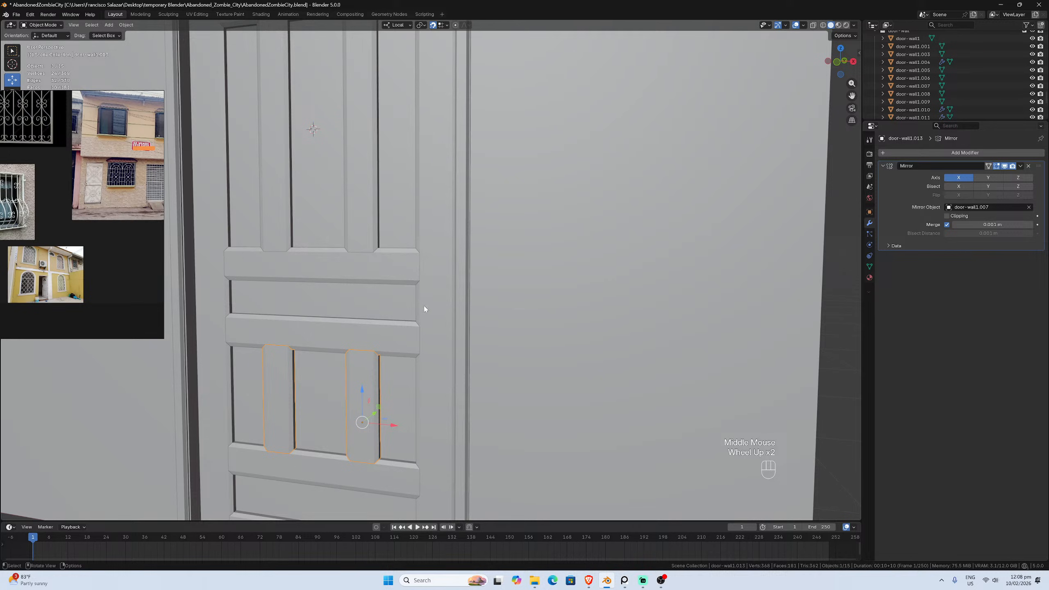
scroll(430, 317, down, 3)
mouse_move(430, 316)
middle_down()
mouse_move(371, 314)
mouse_move(454, 306)
mouse_move(442, 301)
middle_up()
scroll(455, 305, up, 2)
scroll(464, 314, down, 2)
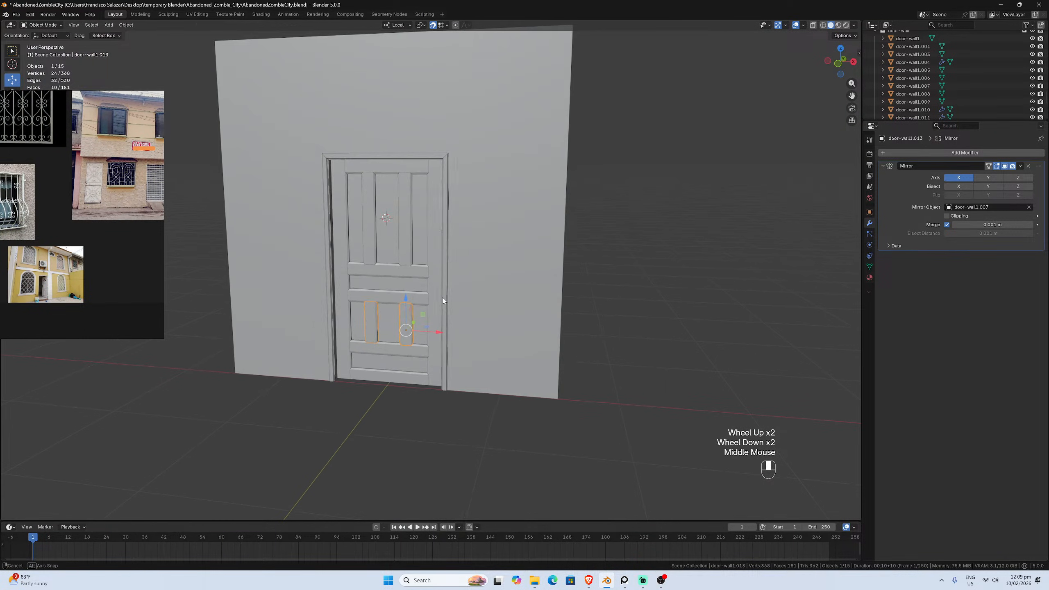
scroll(442, 298, up, 2)
scroll(397, 211, up, 2)
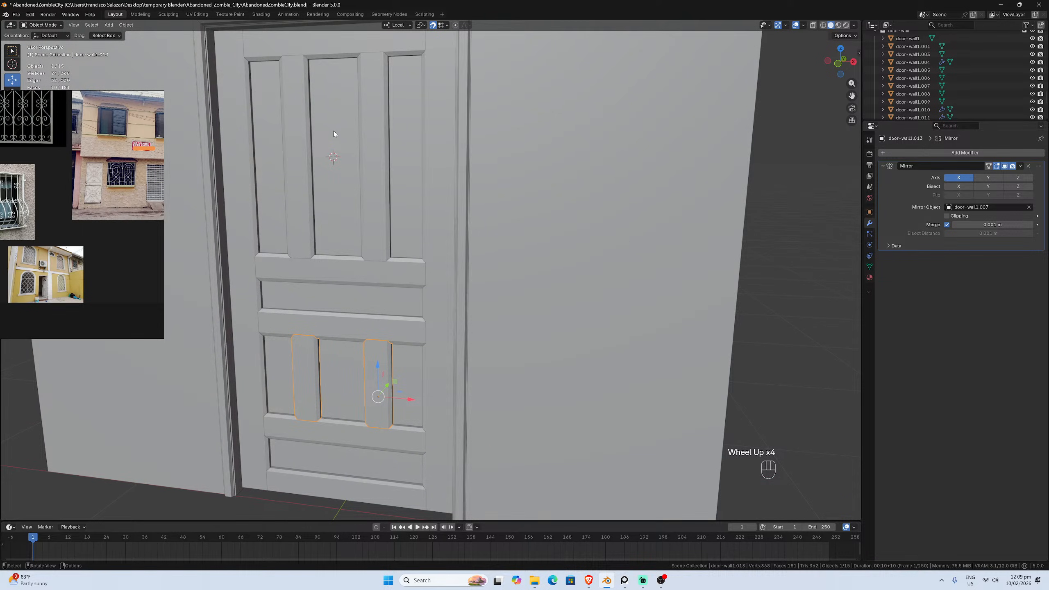
scroll(336, 134, down, 3)
middle_drag(356, 174, 364, 194)
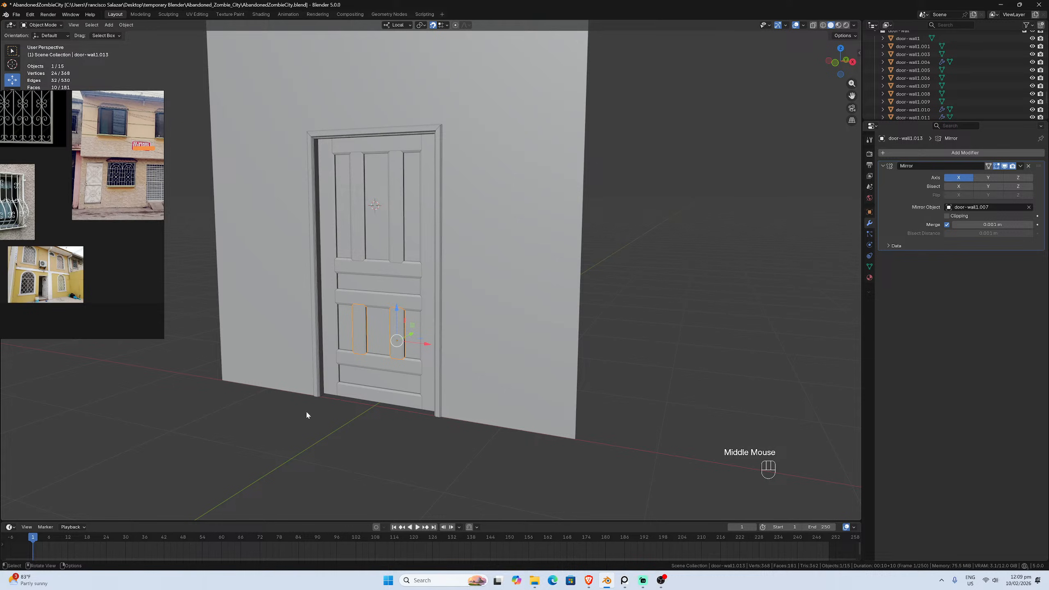
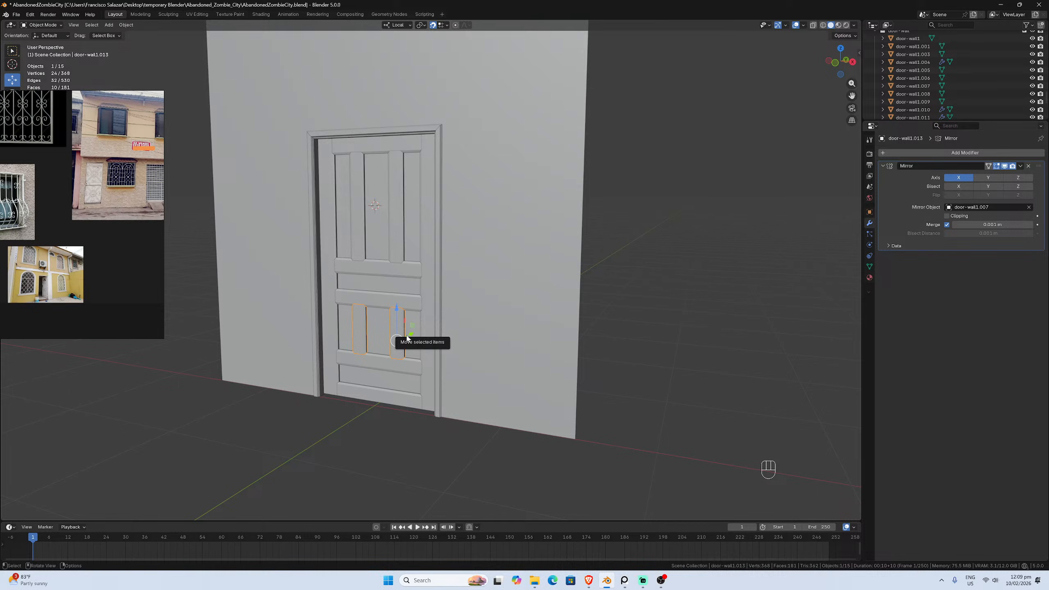
scroll(496, 291, up, 2)
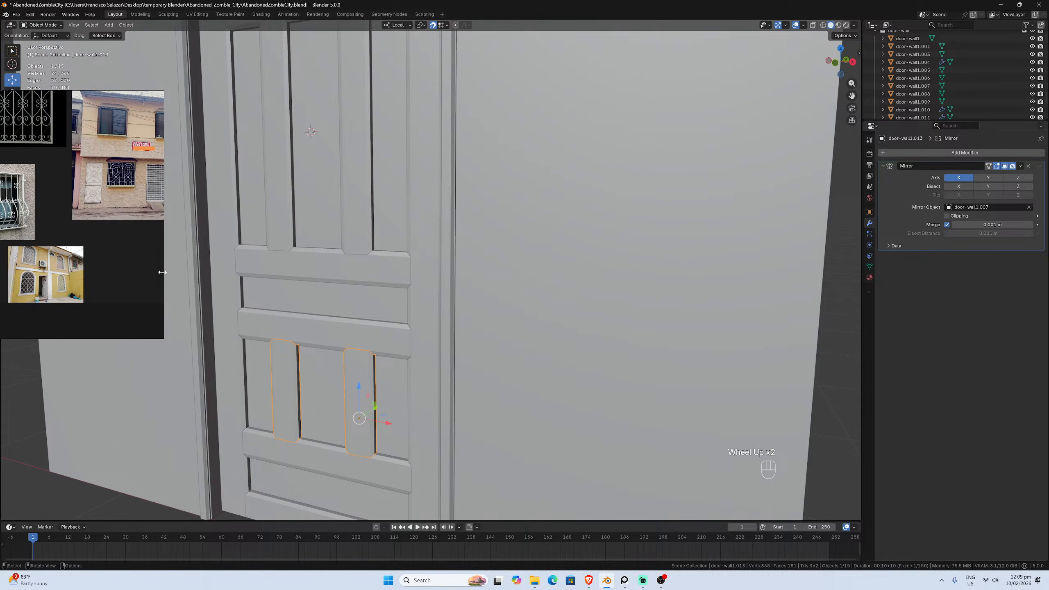
Move the reference board over the door and compare the yellow two-storey house's door with the white metal grille door
right_drag(107, 247, 372, 293)
scroll(312, 312, up, 6)
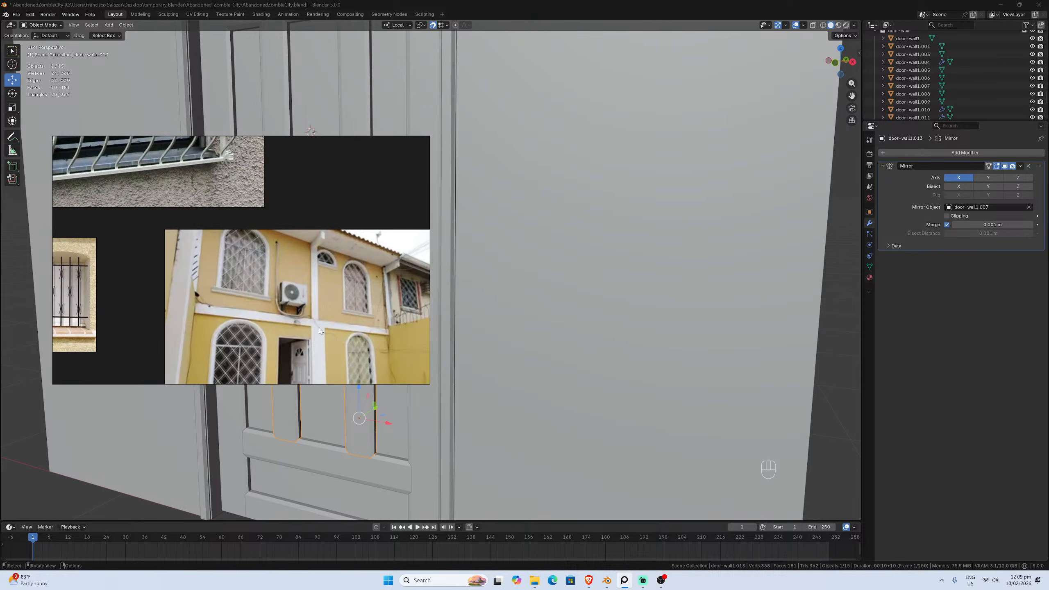
scroll(330, 302, down, 6)
scroll(276, 281, down, 5)
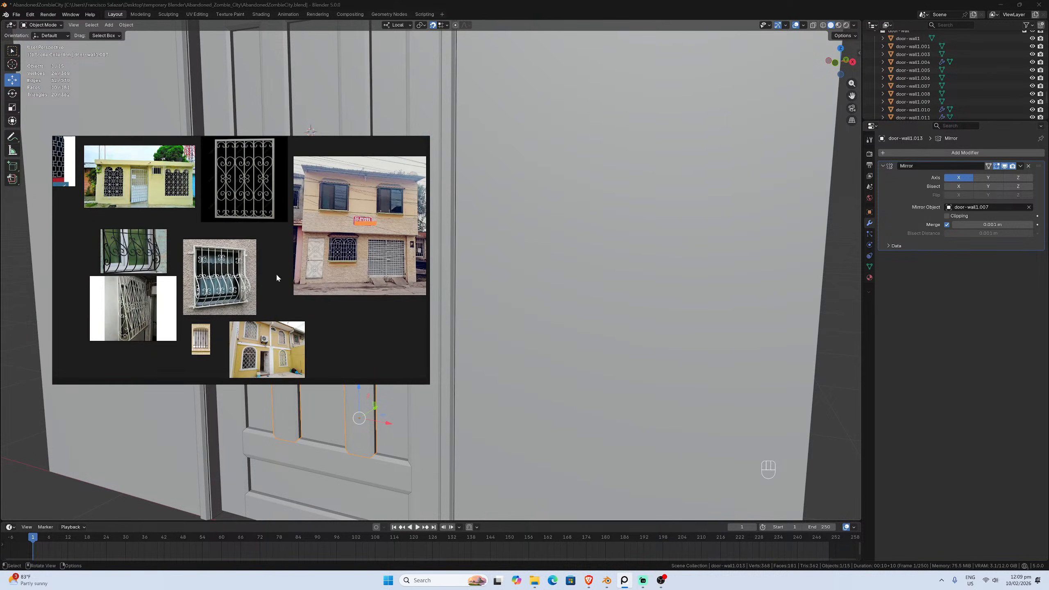
scroll(244, 309, up, 3)
scroll(243, 310, up, 8)
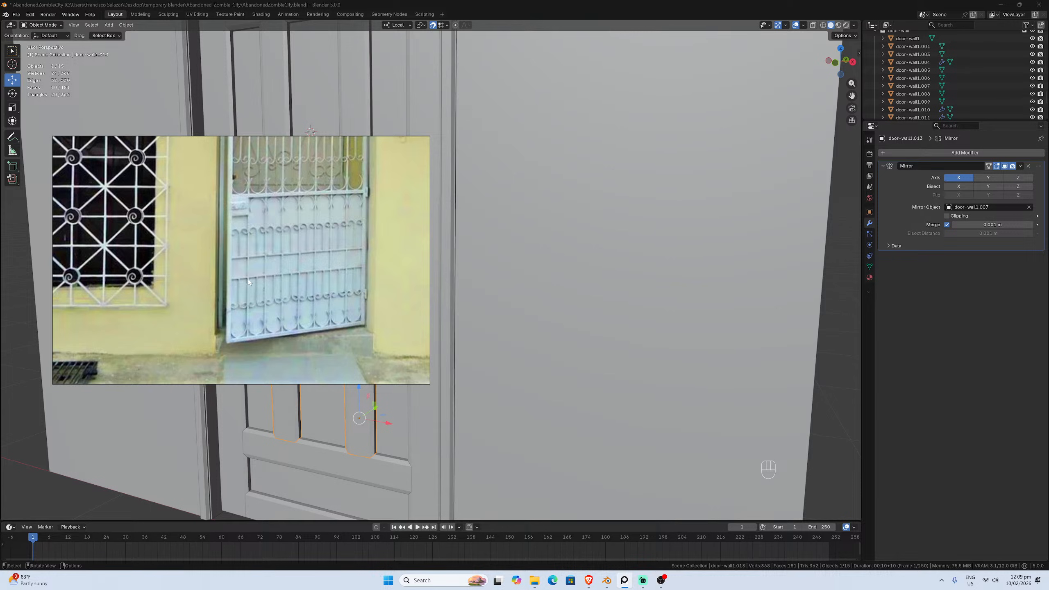
Examine the metal doors with barred upper sections in the grey house photo on the reference board
scroll(248, 299, down, 8)
scroll(245, 304, up, 6)
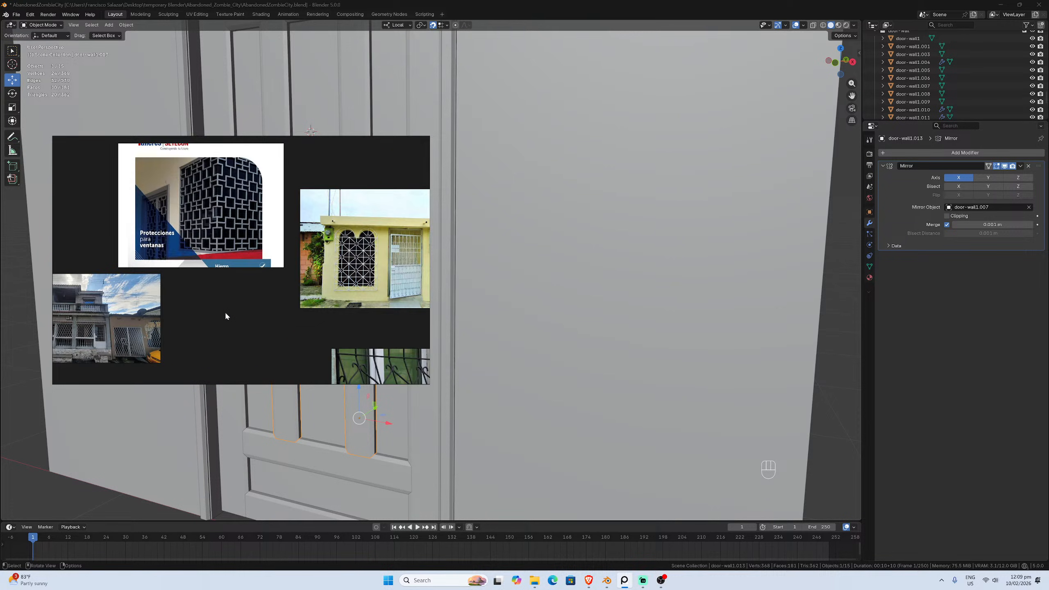
scroll(224, 316, down, 4)
scroll(174, 329, up, 8)
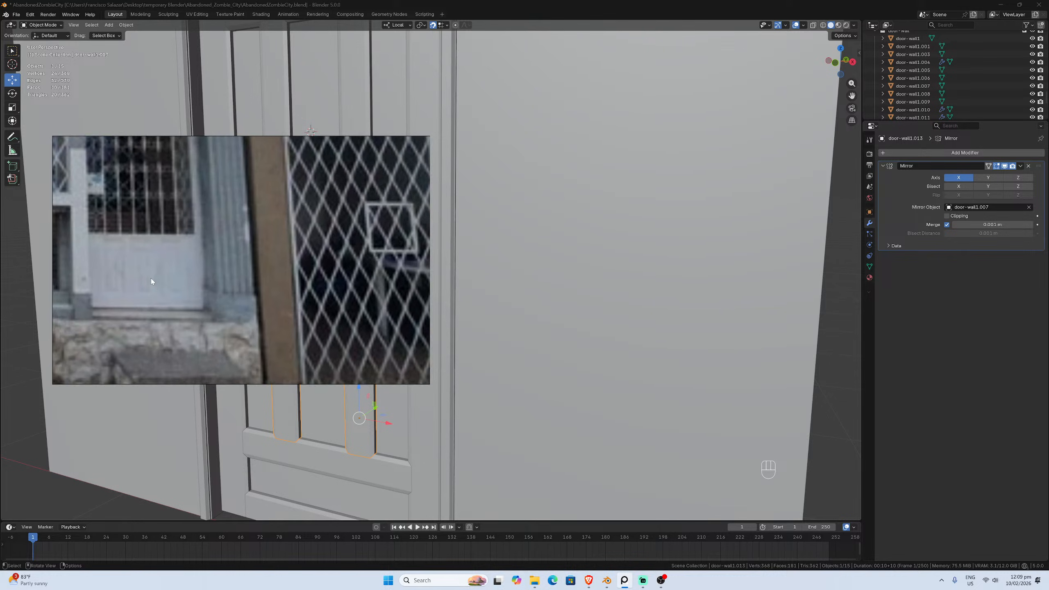
scroll(151, 281, down, 8)
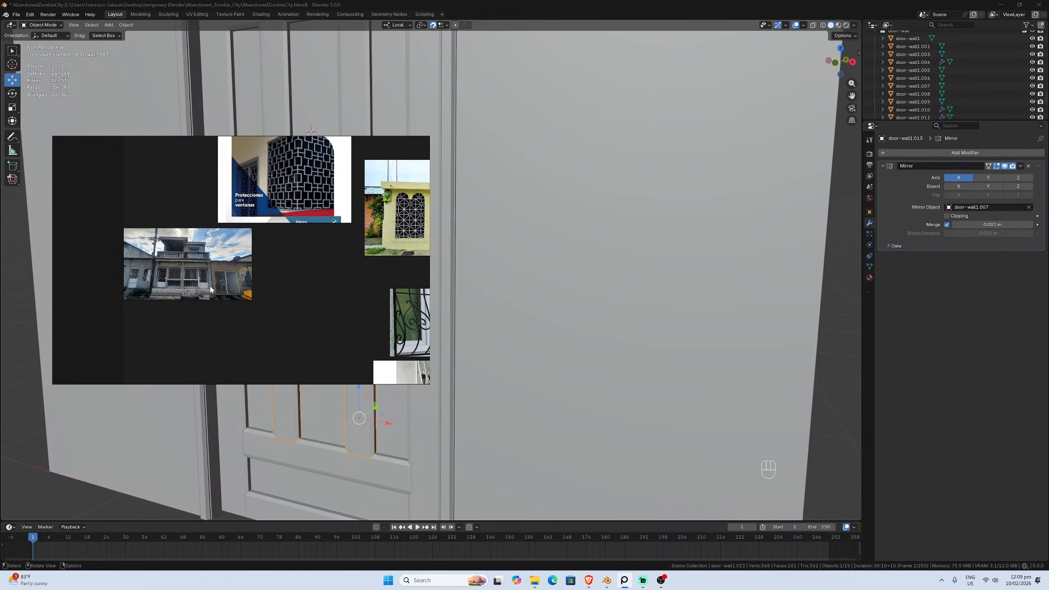
scroll(135, 290, up, 8)
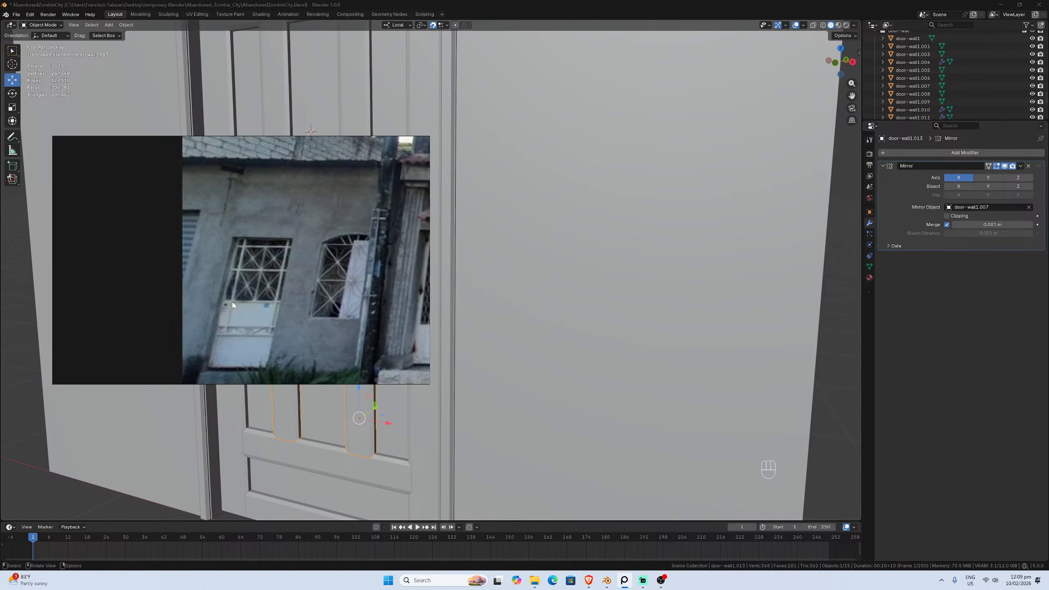
Examine the ornamental white metal door on the two-storey brick house photo in the reference board
scroll(232, 304, down, 8)
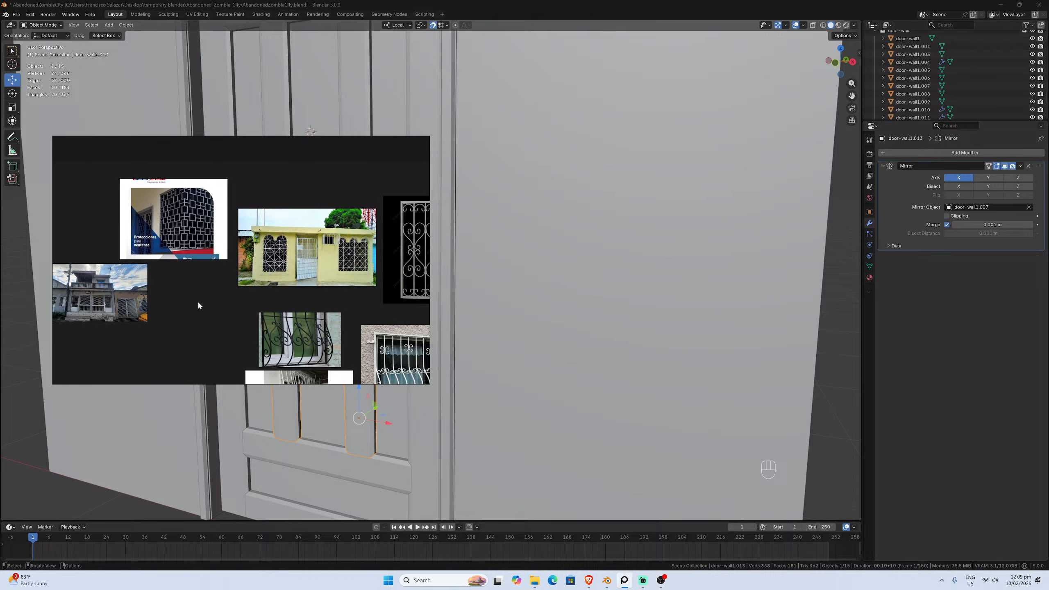
middle_drag(314, 304, 223, 304)
middle_drag(330, 325, 259, 305)
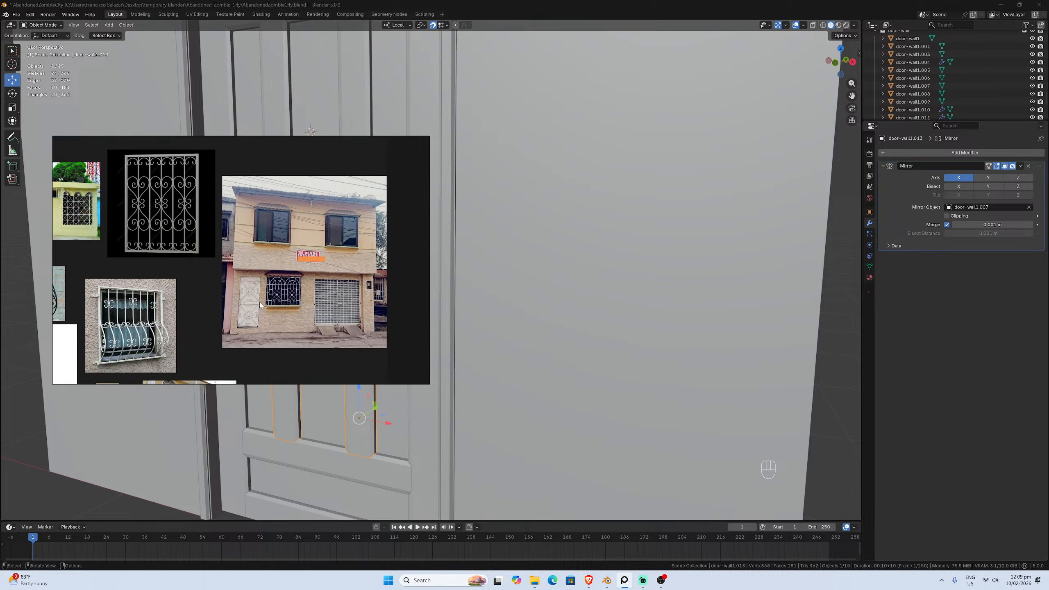
scroll(259, 305, up, 5)
scroll(212, 315, up, 4)
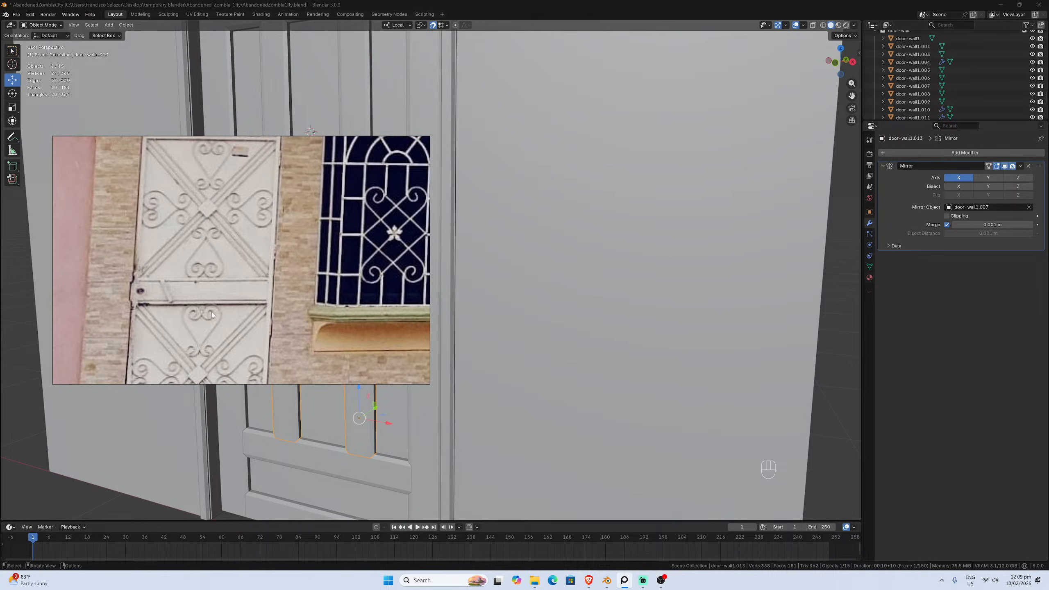
scroll(211, 315, down, 10)
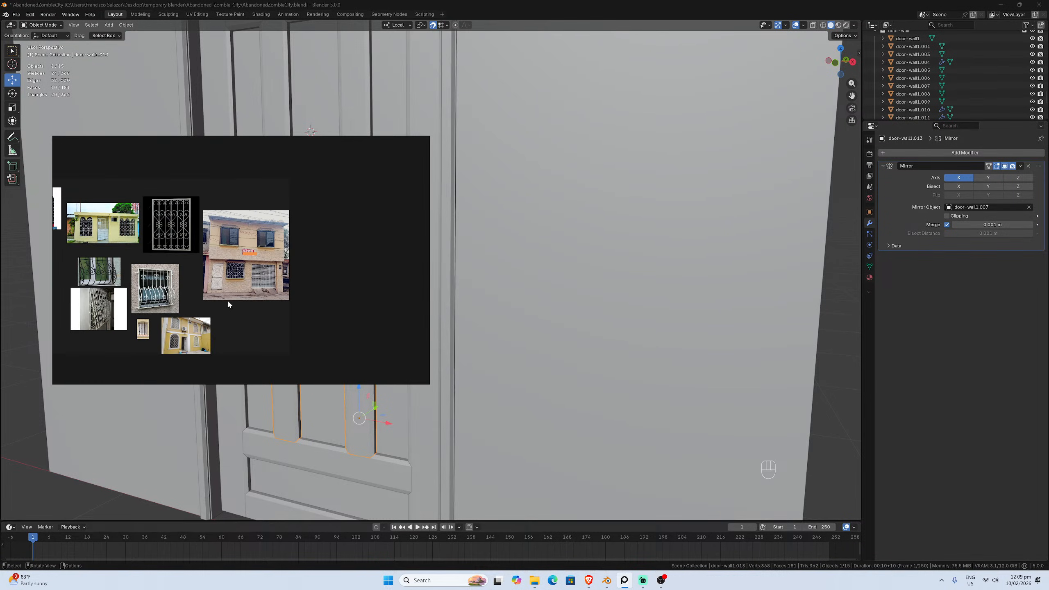
Look over the remaining house and window-grille references, and move the reference board aside to uncover more of the door
middle_drag(228, 304, 270, 267)
scroll(247, 309, up, 5)
scroll(210, 316, down, 4)
middle_drag(211, 290, 309, 343)
right_drag(319, 298, 182, 298)
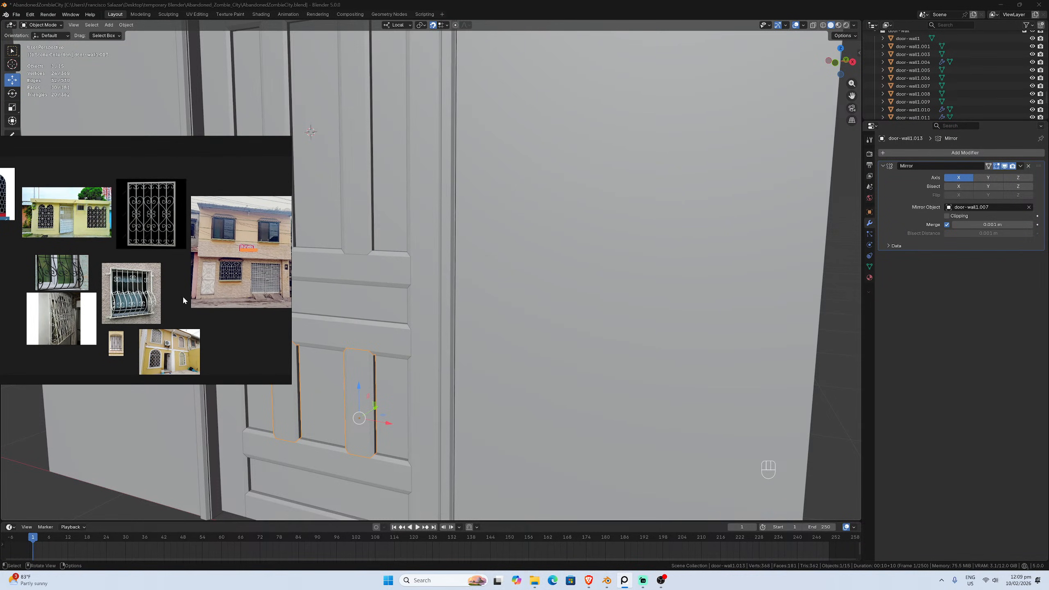
Open the living-room photo with the armchair from the houses-middle class folder, examine its white door up close, and close it
click(536, 581)
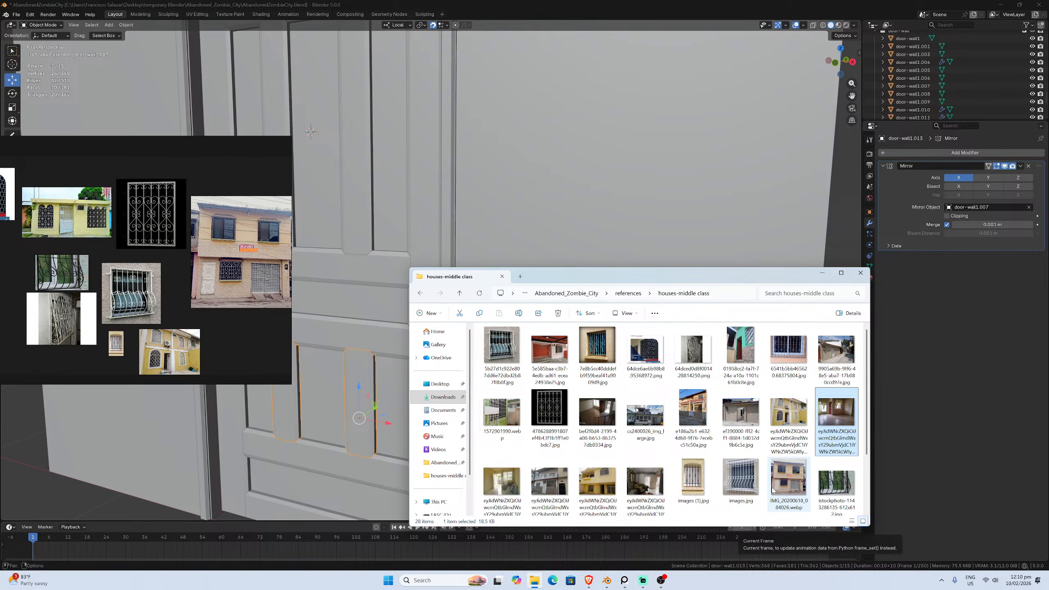
scroll(645, 479, down, 1)
double_click(644, 477)
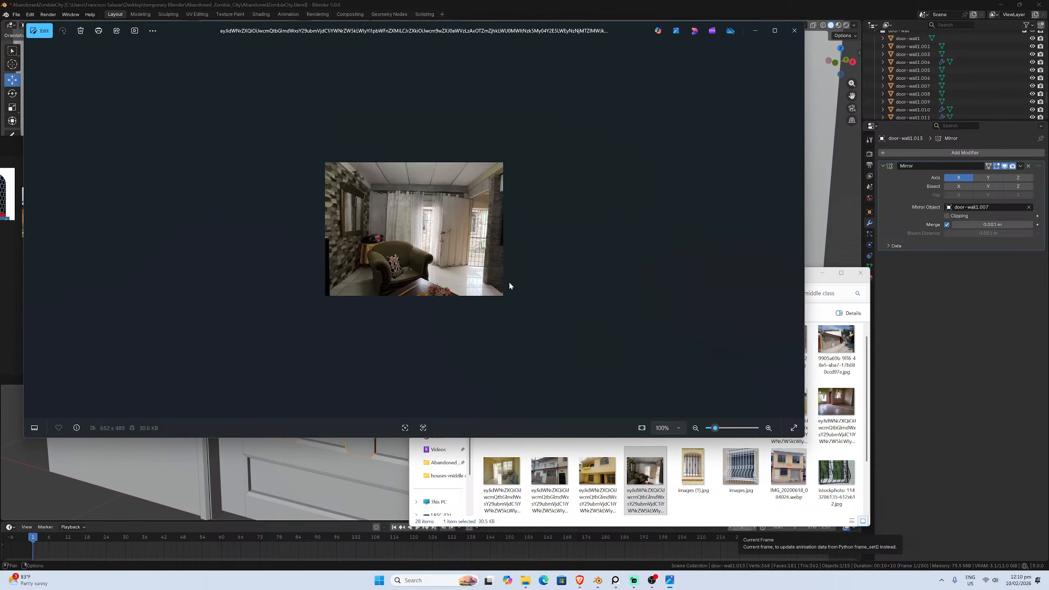
scroll(546, 241, up, 5)
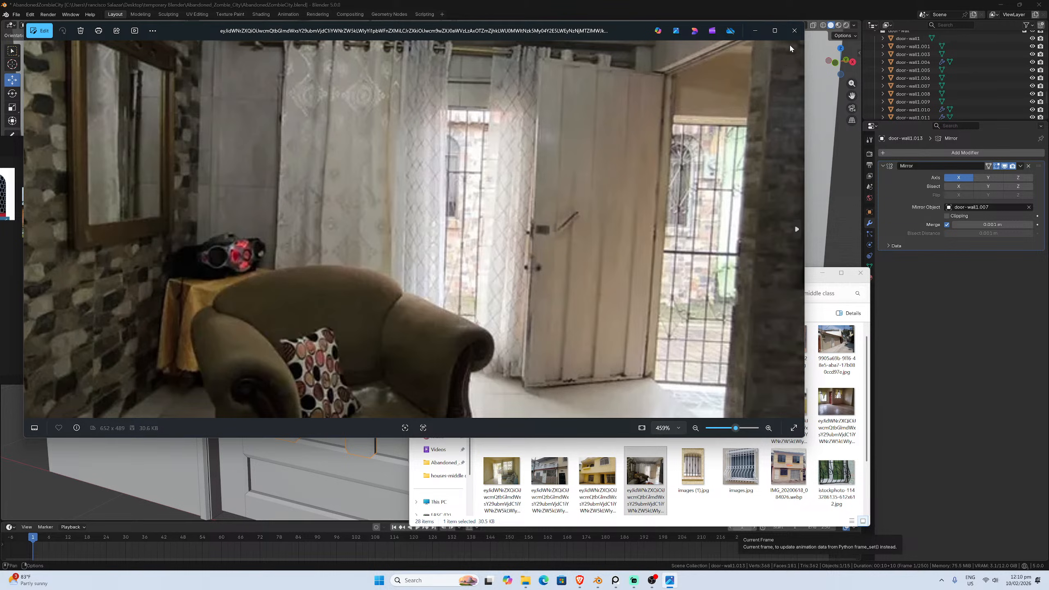
click(794, 30)
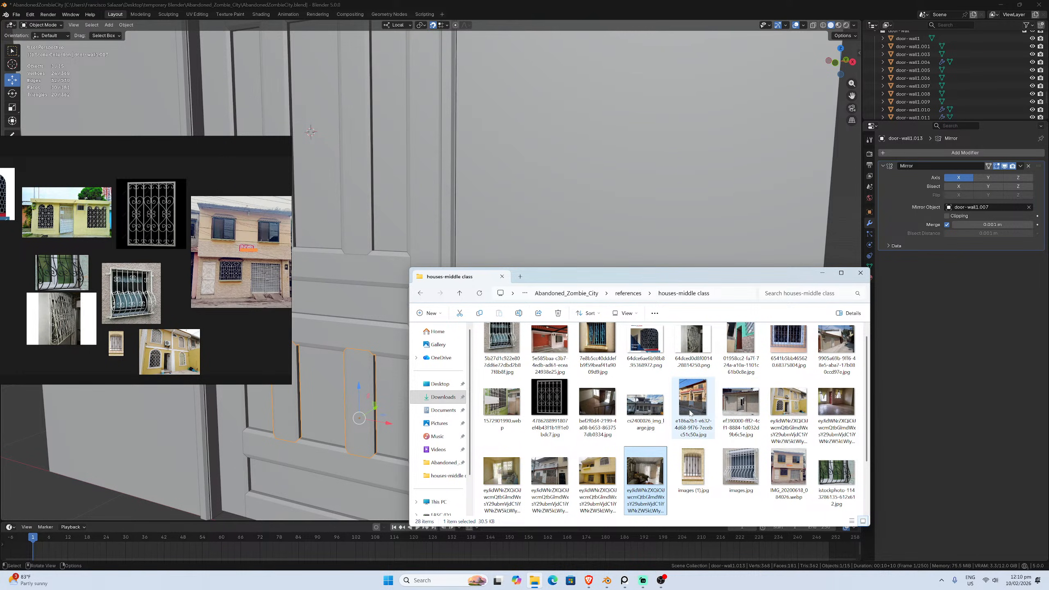
Open the interior photo with the dark carved wooden door and study its diamond-patterned panels and middle rails up close
double_click(596, 403)
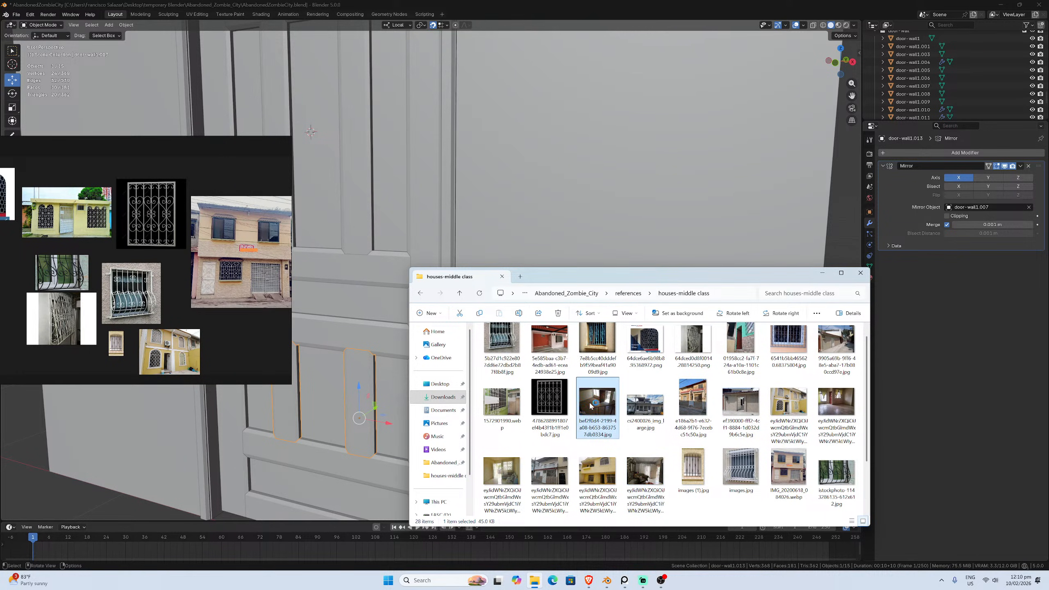
scroll(470, 165, up, 6)
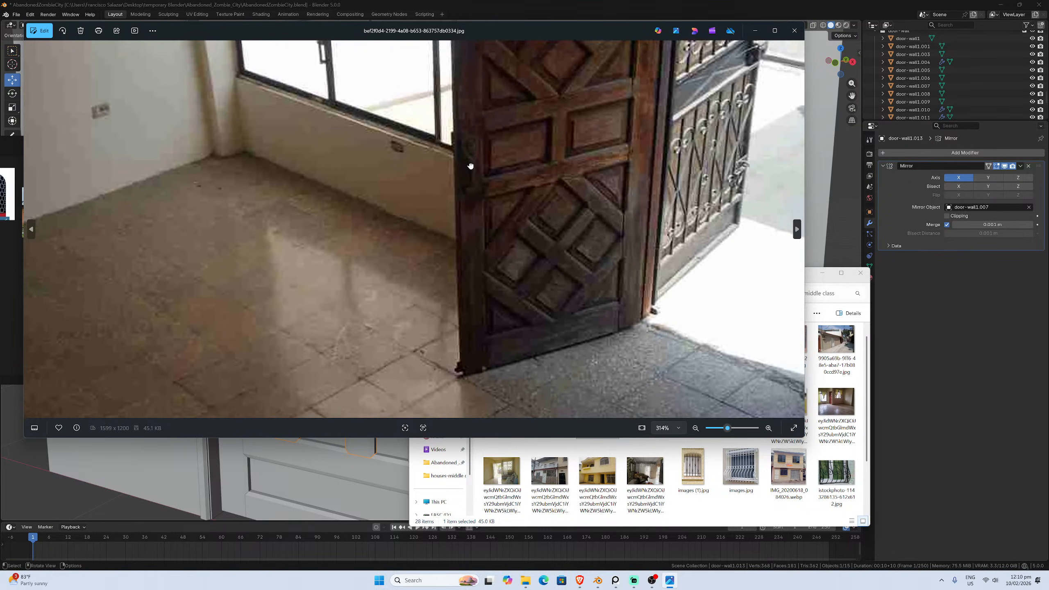
drag(471, 165, 464, 216)
scroll(464, 217, up, 3)
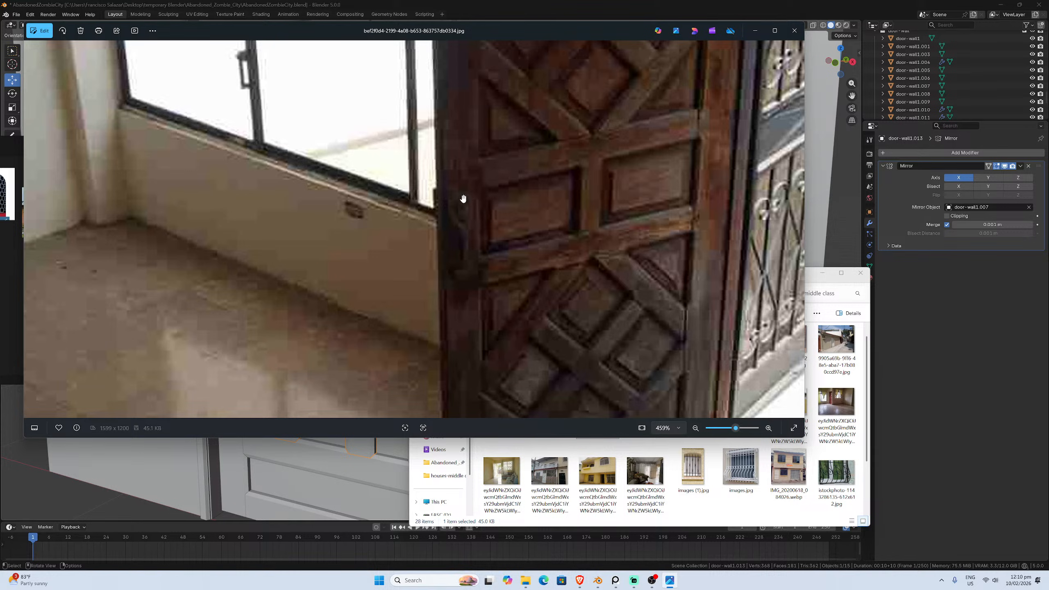
scroll(465, 276, down, 4)
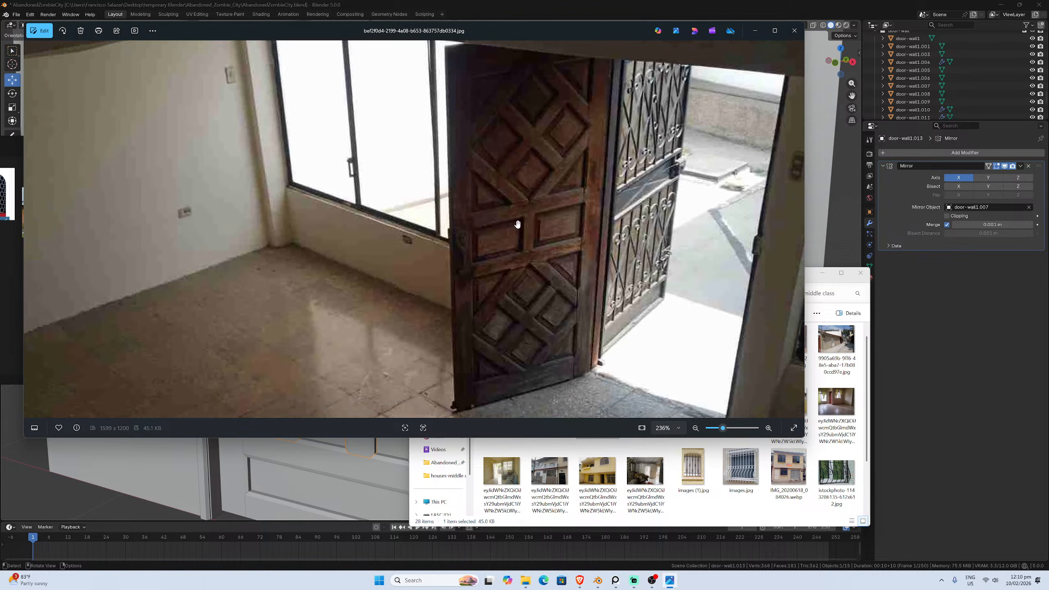
scroll(564, 349, down, 1)
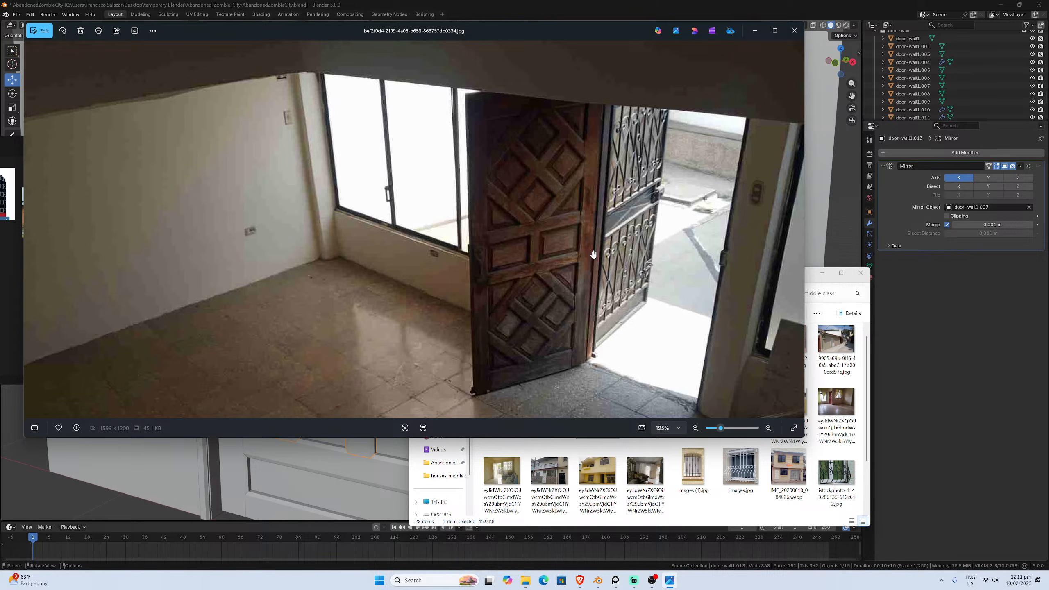
scroll(593, 254, down, 1)
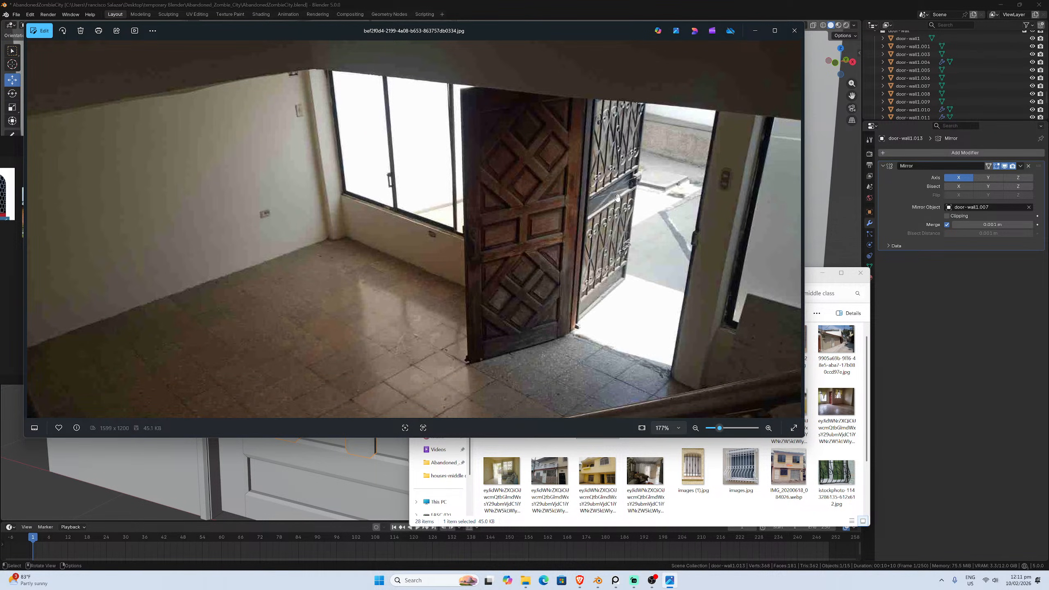
scroll(618, 197, down, 2)
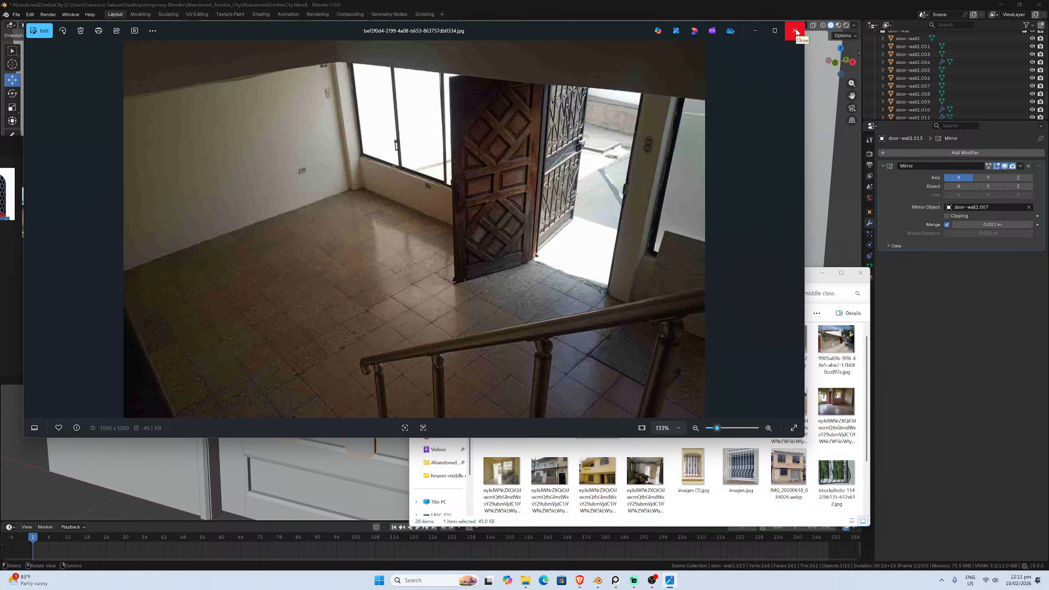
scroll(493, 187, up, 2)
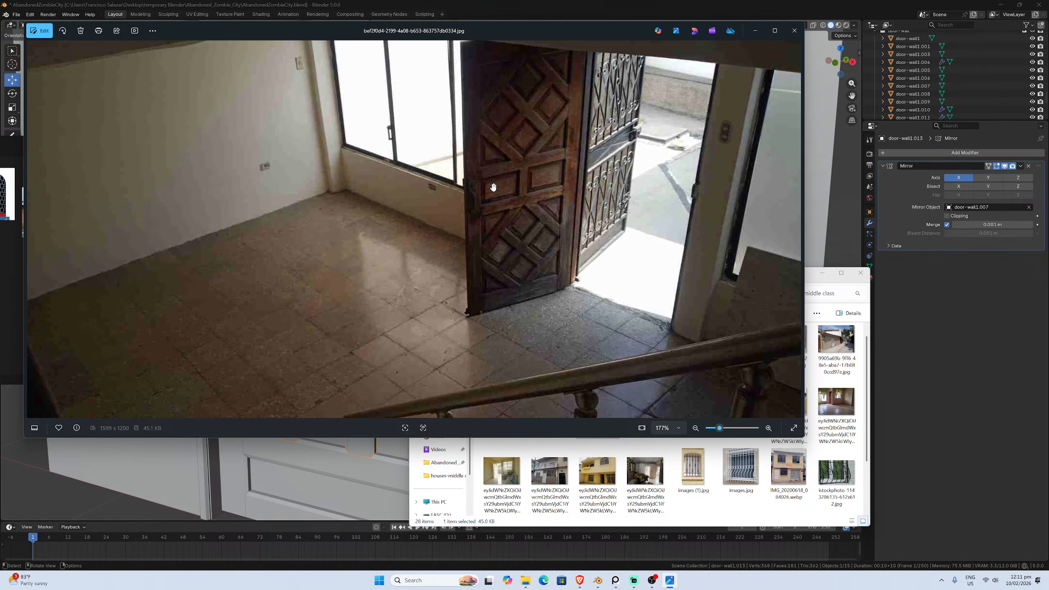
scroll(493, 187, up, 2)
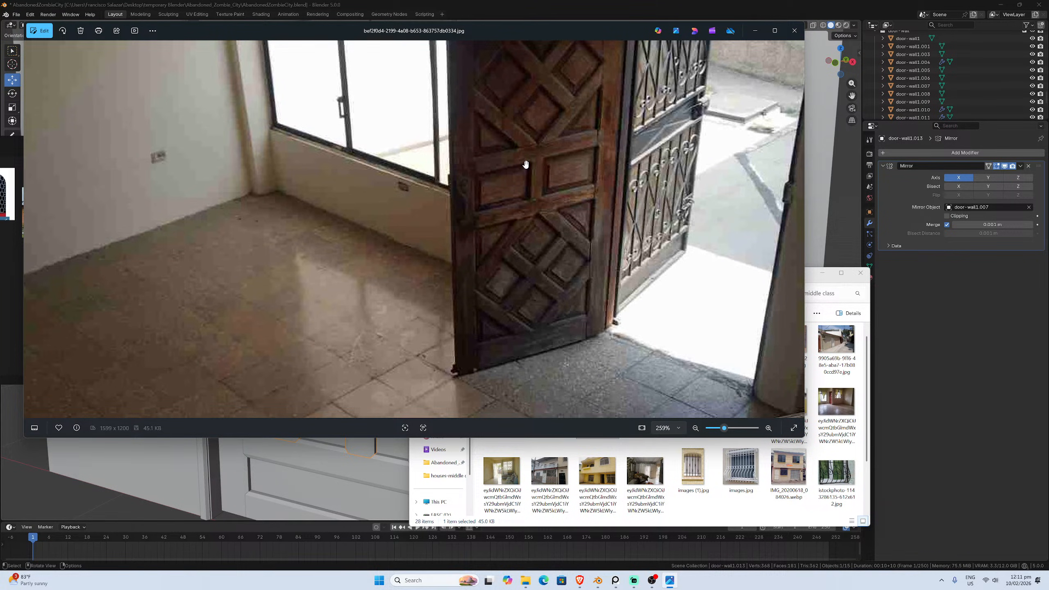
scroll(525, 164, down, 1)
drag(532, 164, 495, 216)
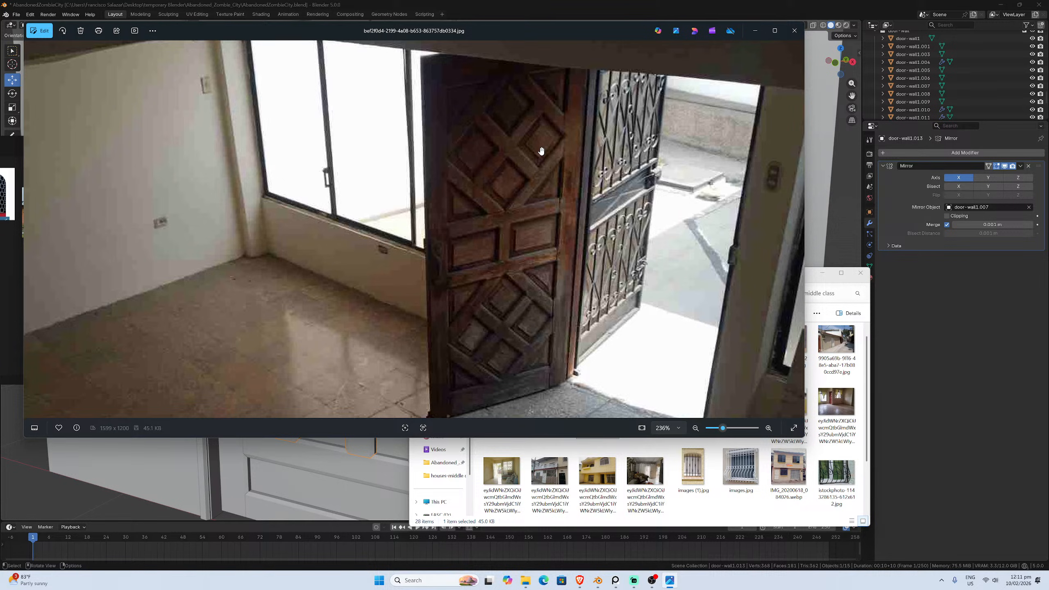
Compare the carved wooden door with the metal grille door behind it at several magnifications, and close the photo
scroll(495, 252, down, 4)
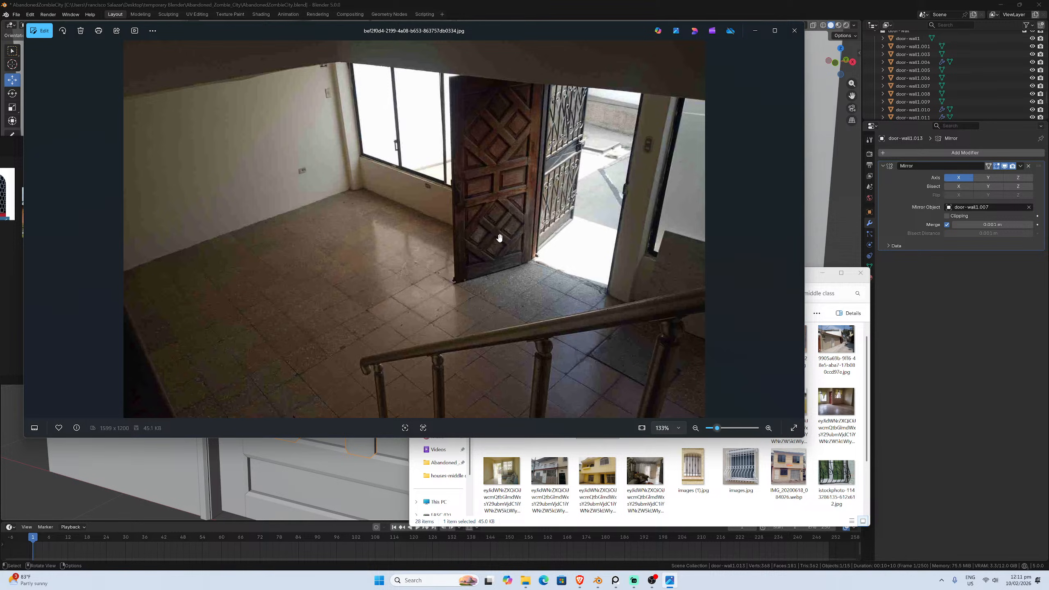
scroll(493, 201, up, 1)
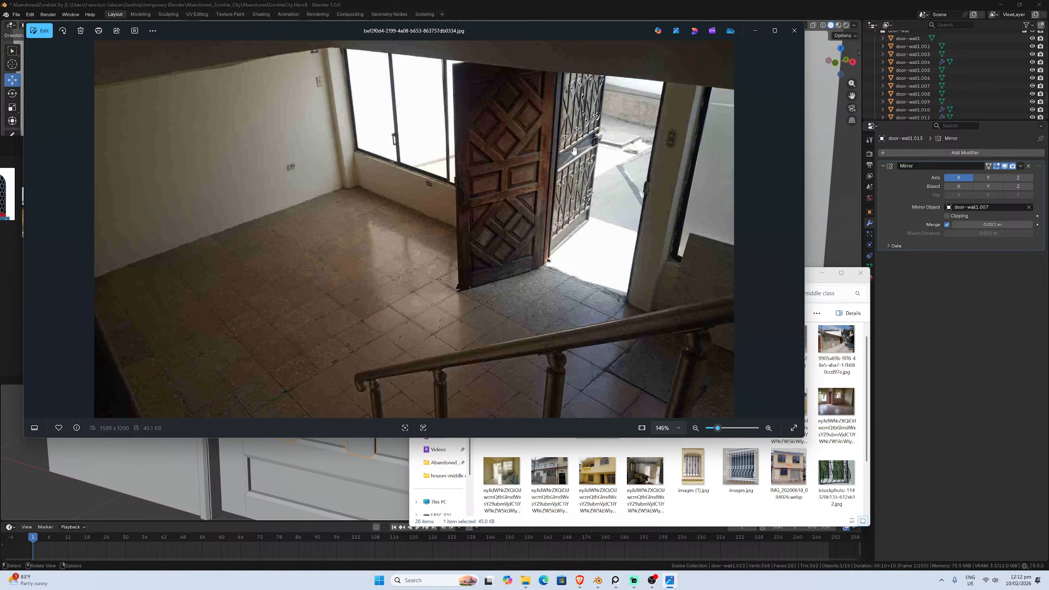
scroll(512, 225, up, 2)
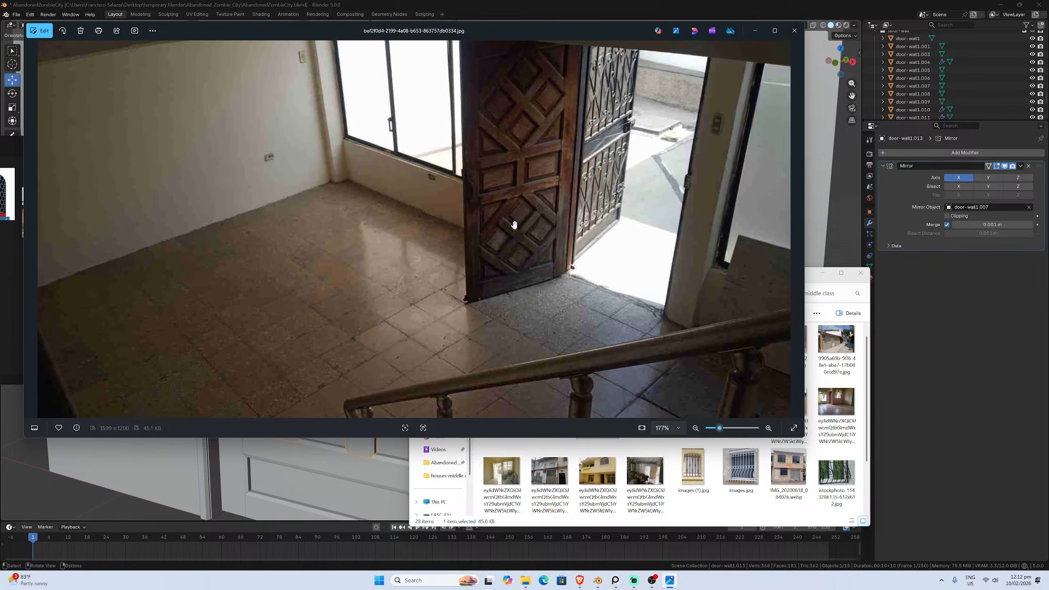
scroll(506, 260, down, 1)
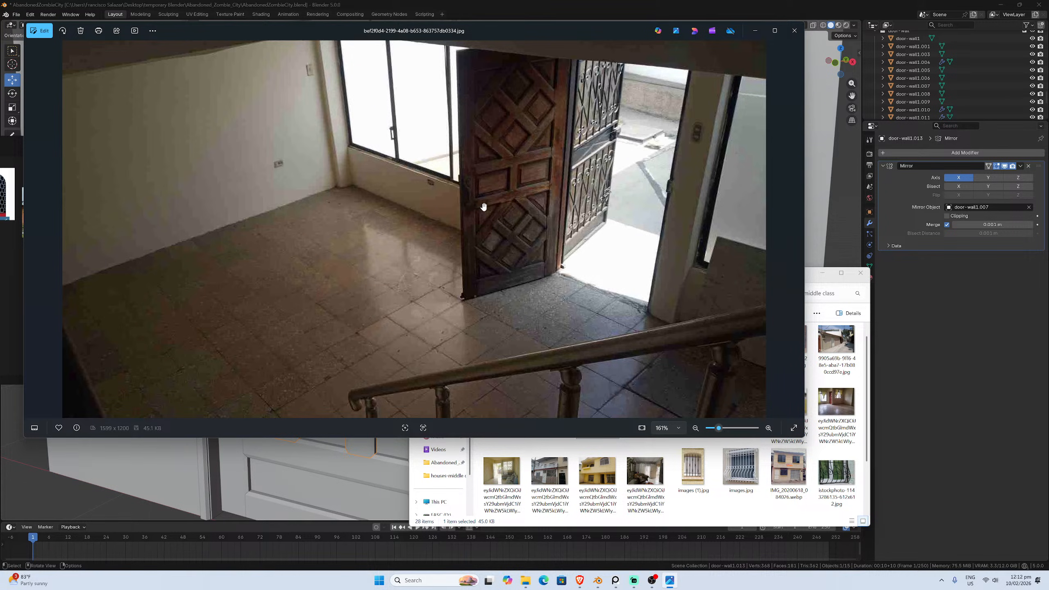
scroll(485, 206, down, 2)
scroll(485, 212, up, 2)
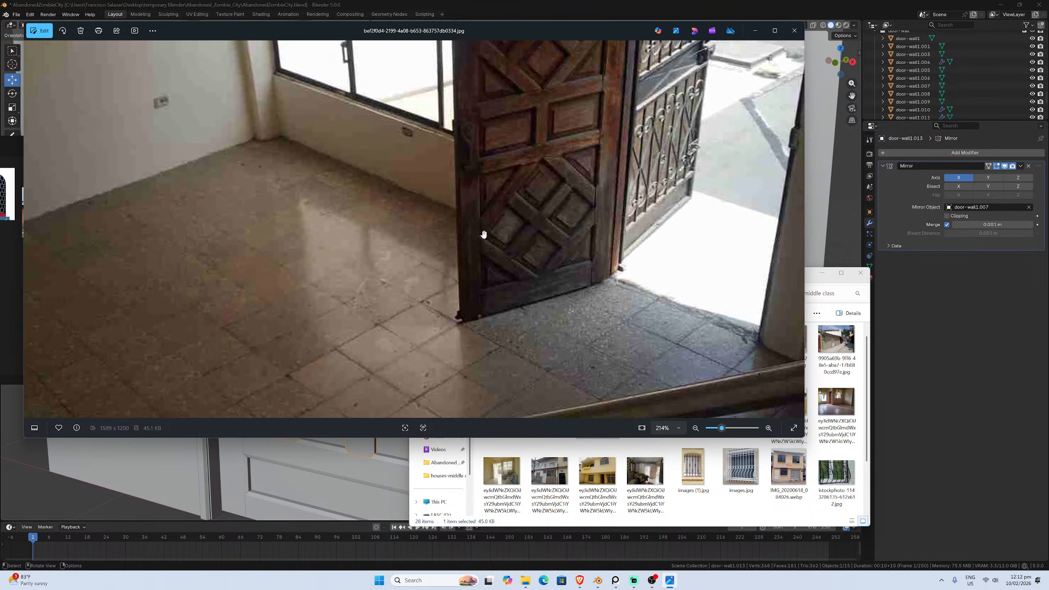
scroll(487, 231, down, 1)
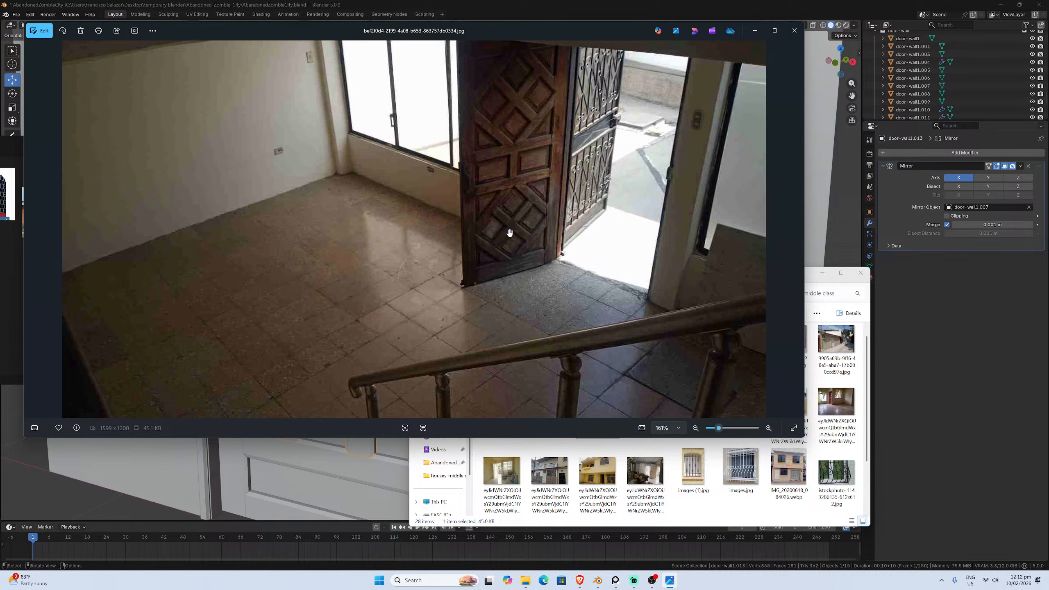
scroll(536, 167, up, 2)
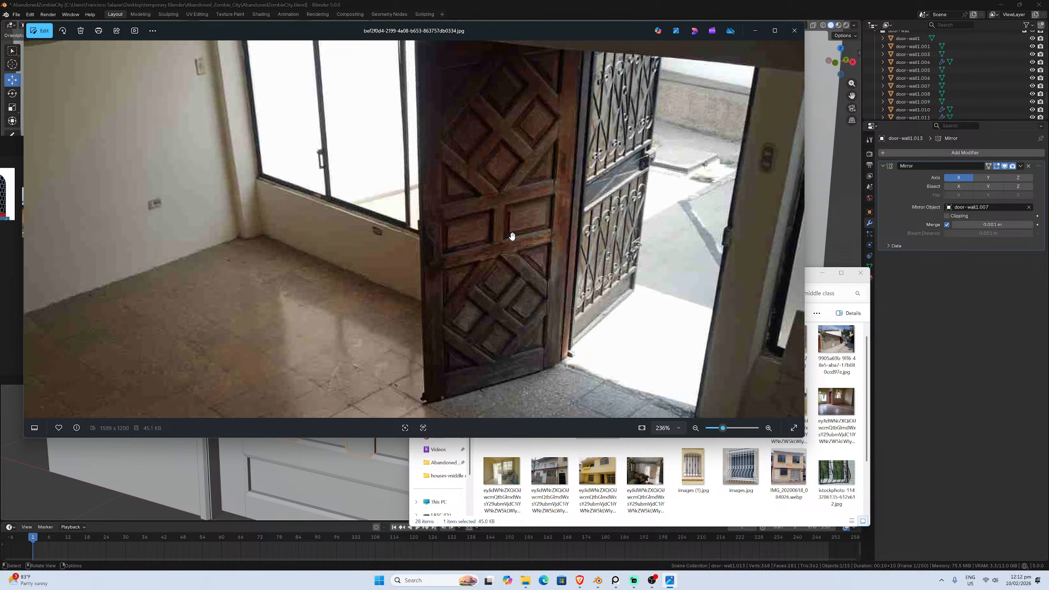
scroll(512, 238, down, 2)
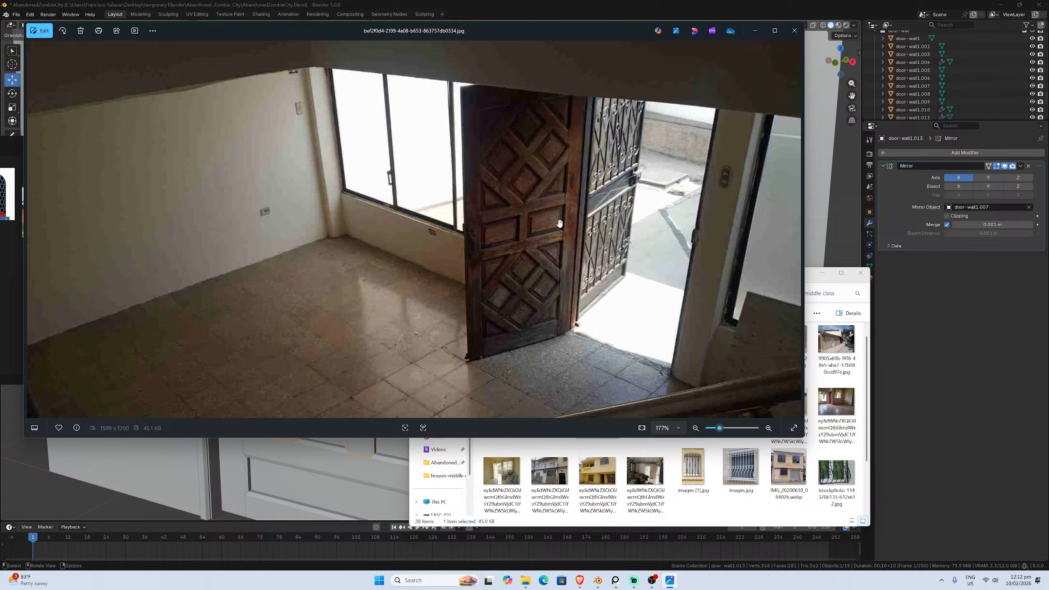
scroll(626, 170, down, 5)
scroll(626, 170, up, 5)
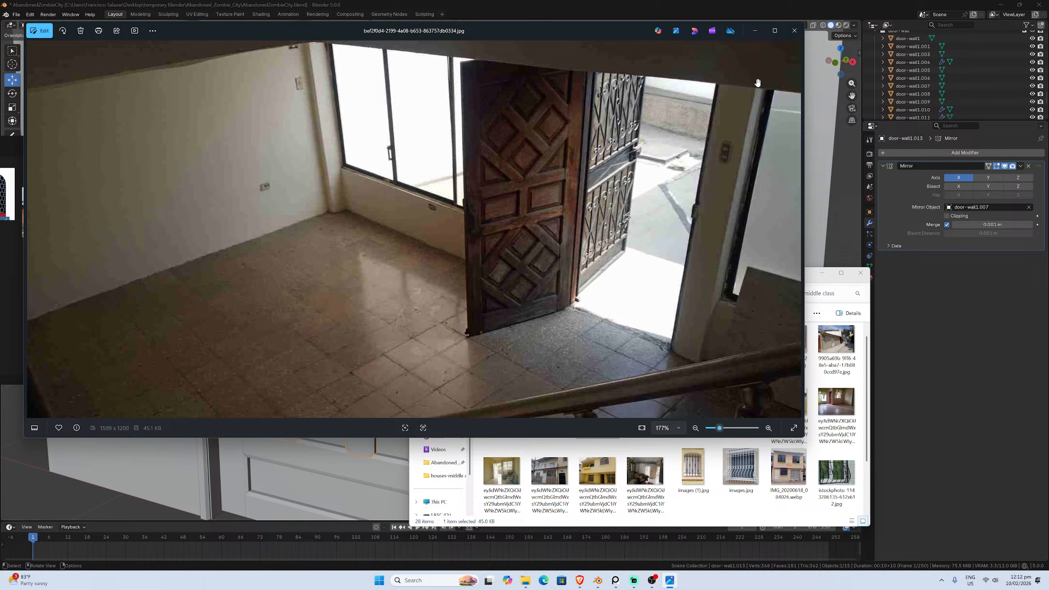
click(791, 36)
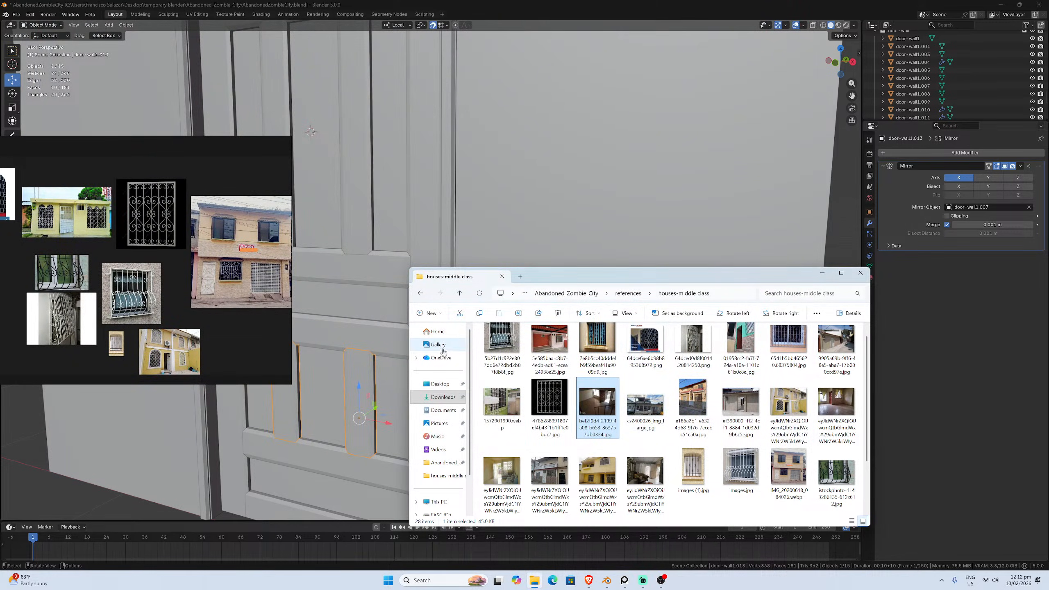
Return to Blender, select the door's upper middle rail and its side stiles in turn, and review the whole door from the front
click(380, 274)
scroll(380, 274, down, 2)
click(412, 273)
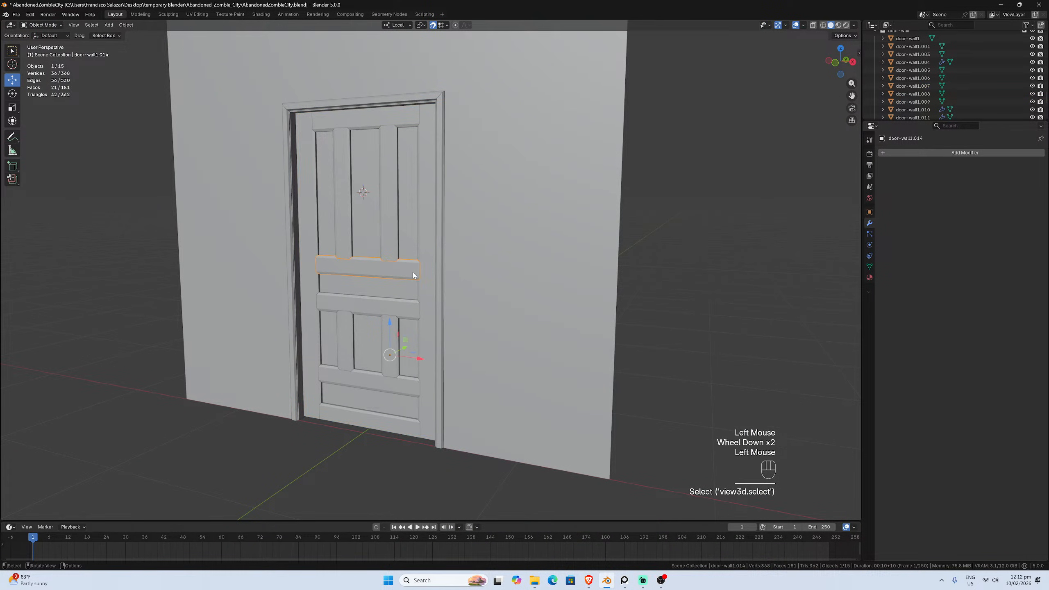
click(425, 246)
scroll(450, 327, up, 1)
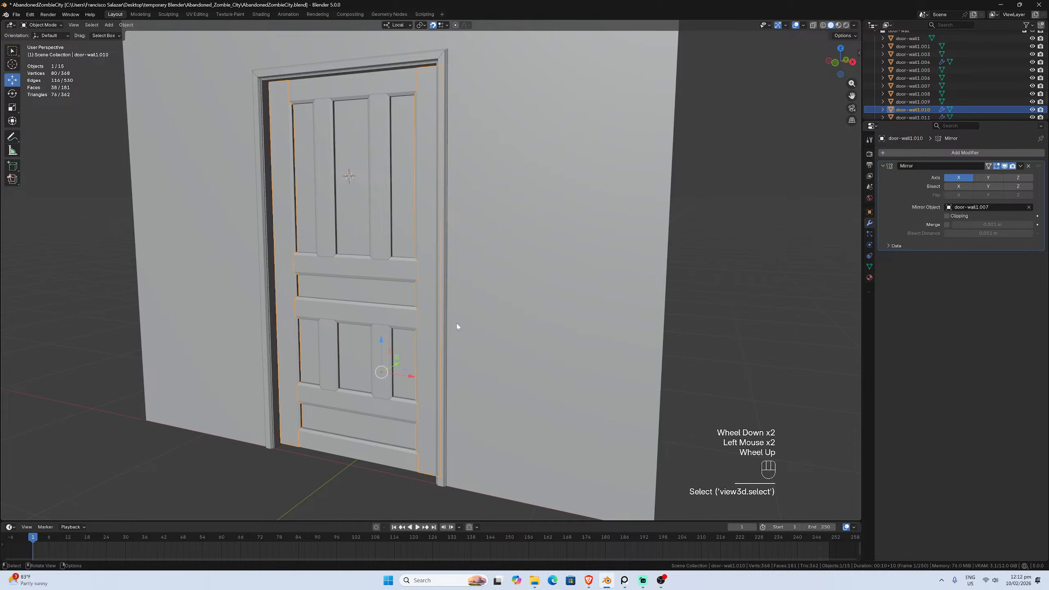
scroll(457, 327, down, 1)
middle_drag(458, 327, 475, 314)
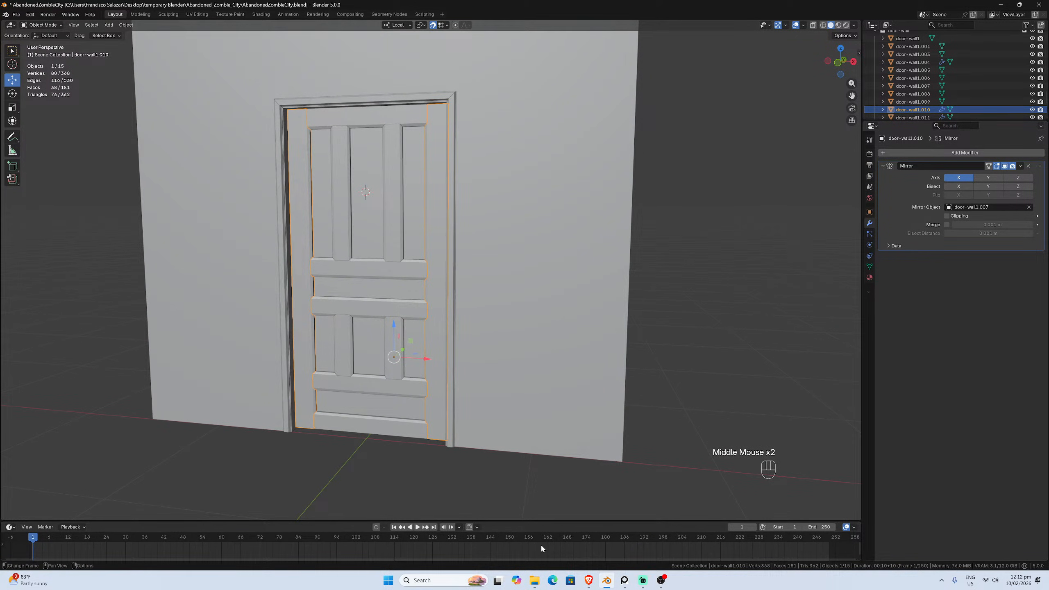
mouse_move(589, 582)
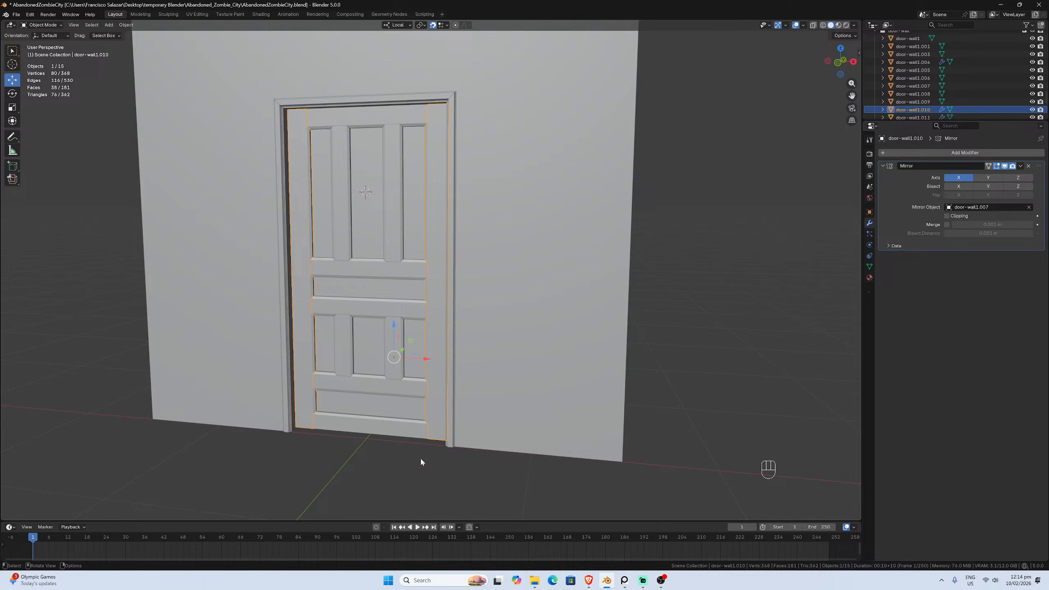
mouse_move(420, 457)
middle_down()
mouse_move(400, 455)
mouse_move(430, 453)
middle_up()
scroll(430, 453, down, 1)
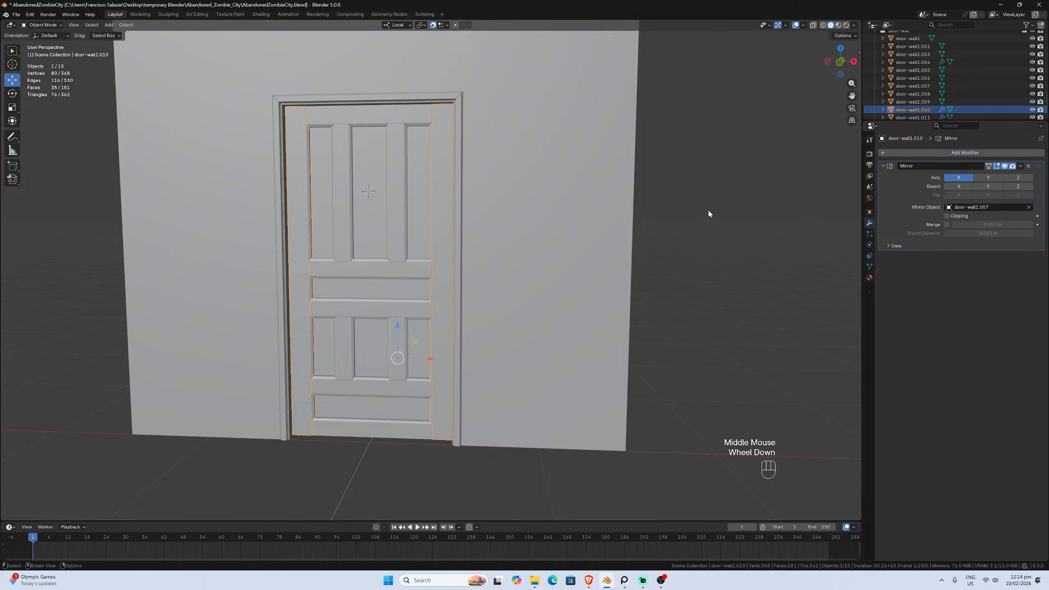
drag(851, 95, 628, 286)
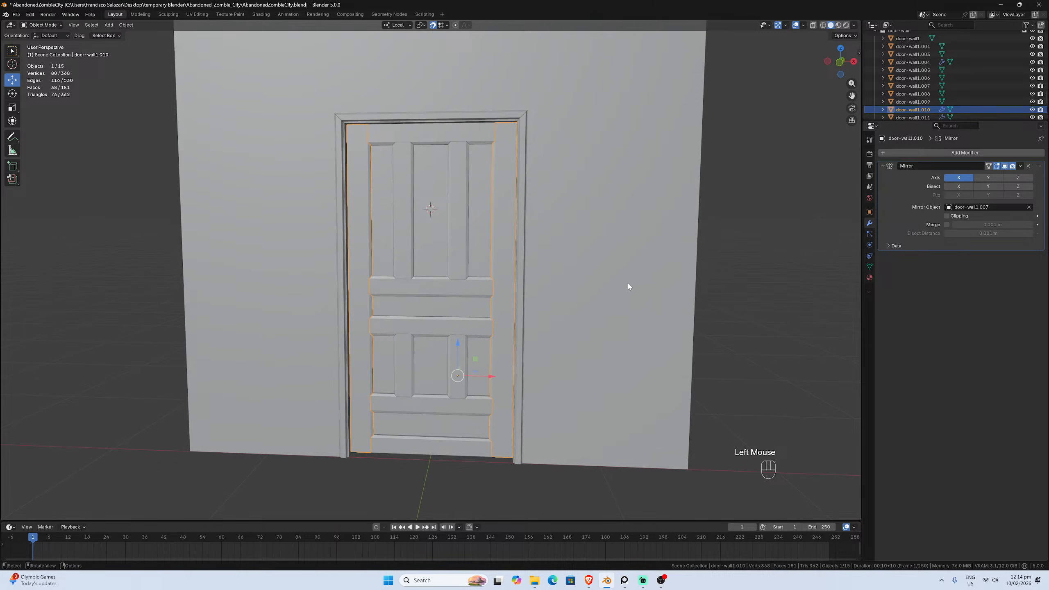
Browse the houses-middle class and parent references folders in File Explorer, and open 20250514-nuevo-mapa-urbano-de-guayaquil-reverso-02.pdf
click(534, 580)
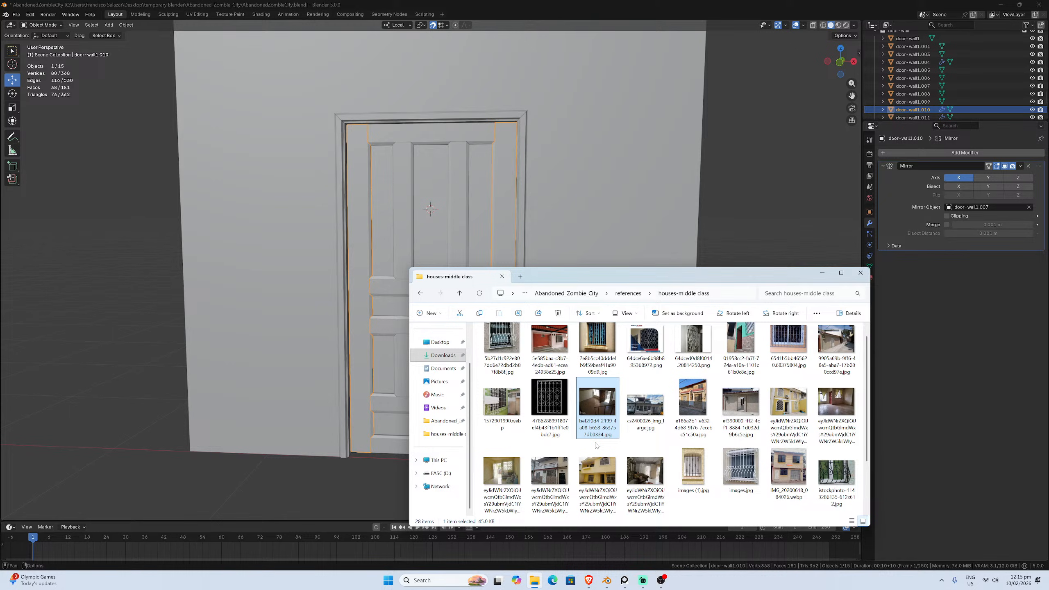
scroll(598, 444, down, 1)
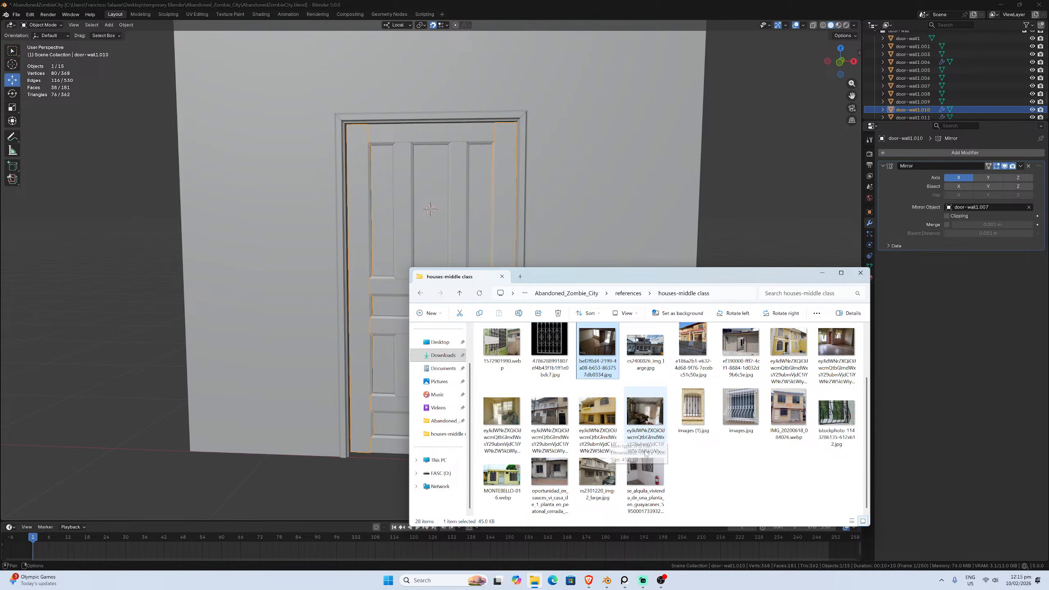
scroll(567, 393, up, 1)
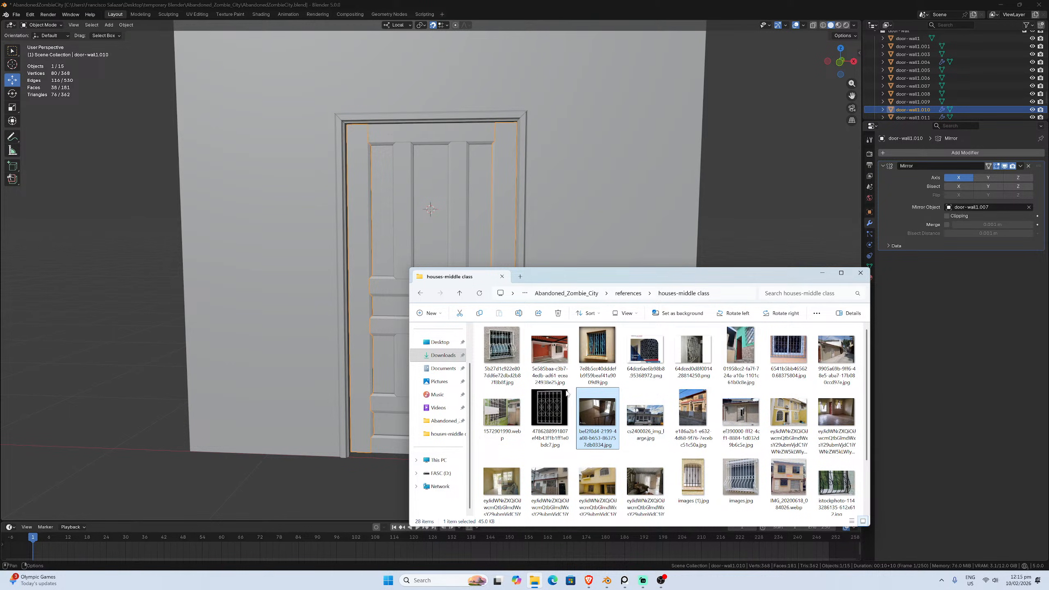
click(460, 293)
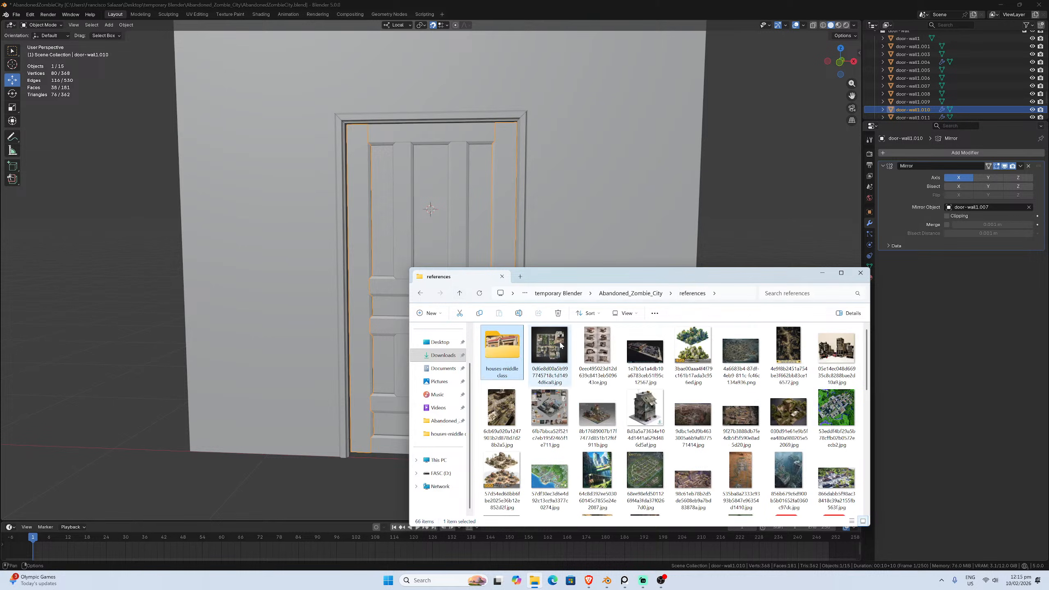
scroll(701, 405, down, 4)
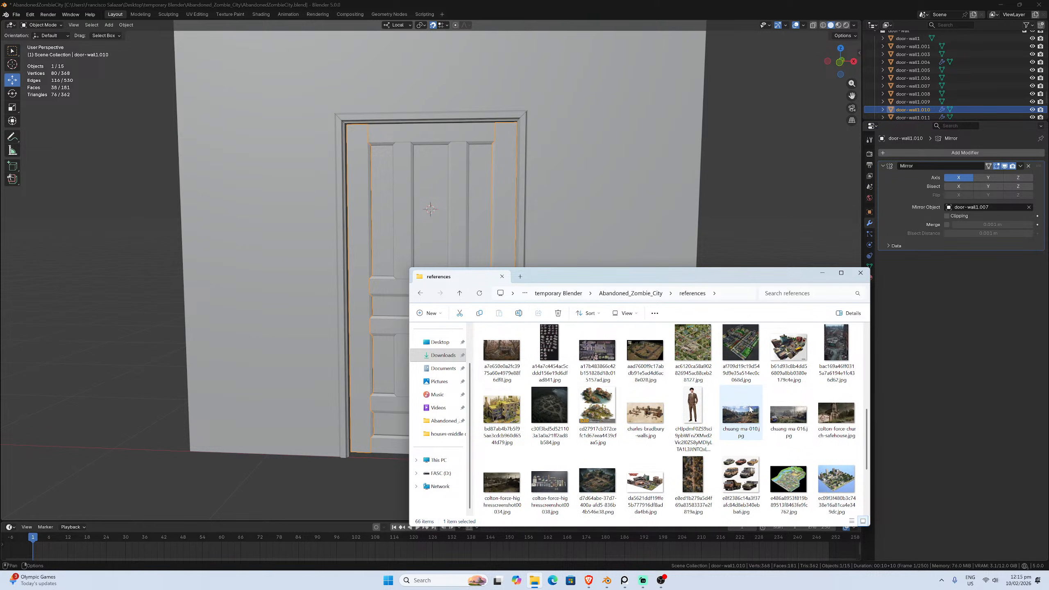
scroll(750, 410, up, 1)
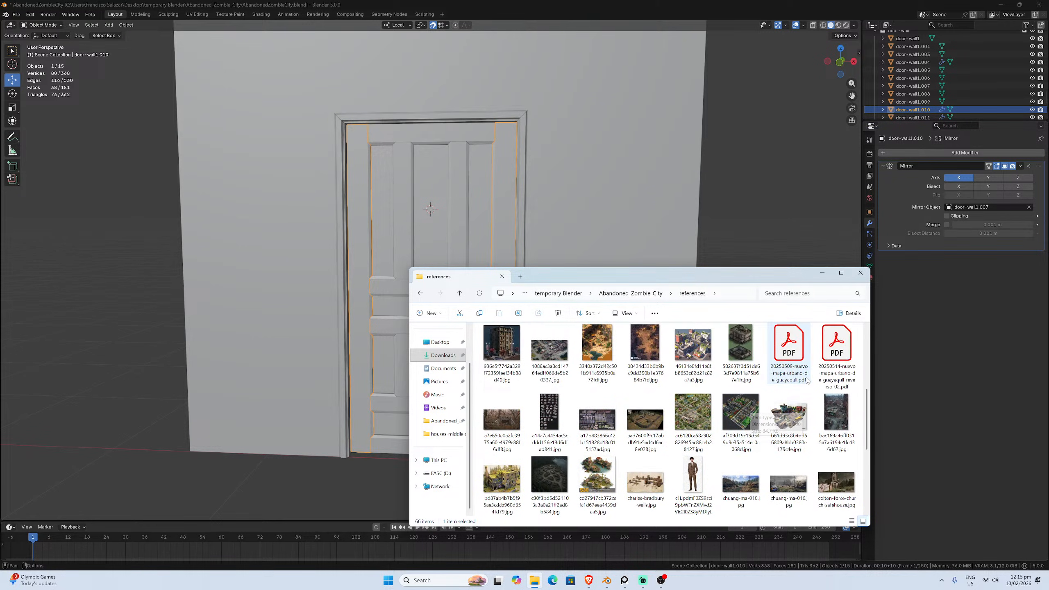
double_click(836, 347)
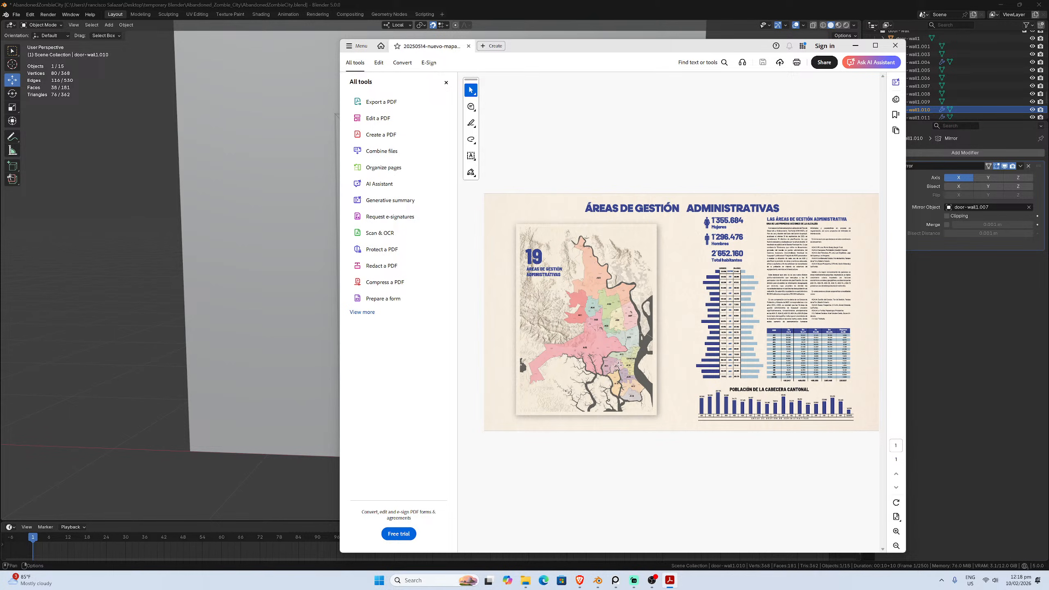
Close the administrative areas PDF and open 20250509-nuevo-mapa-urbano-de-guayaquil.pdf from the references folder
click(895, 46)
click(780, 356)
double_click(779, 356)
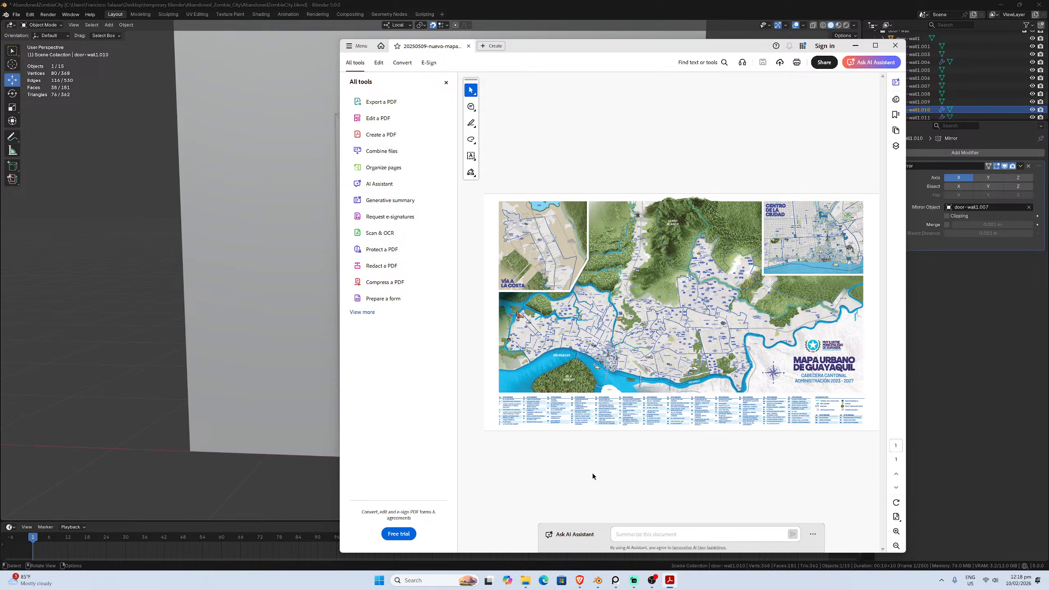
Switch to the Brave browser and open Google Translate in a new tab
click(582, 582)
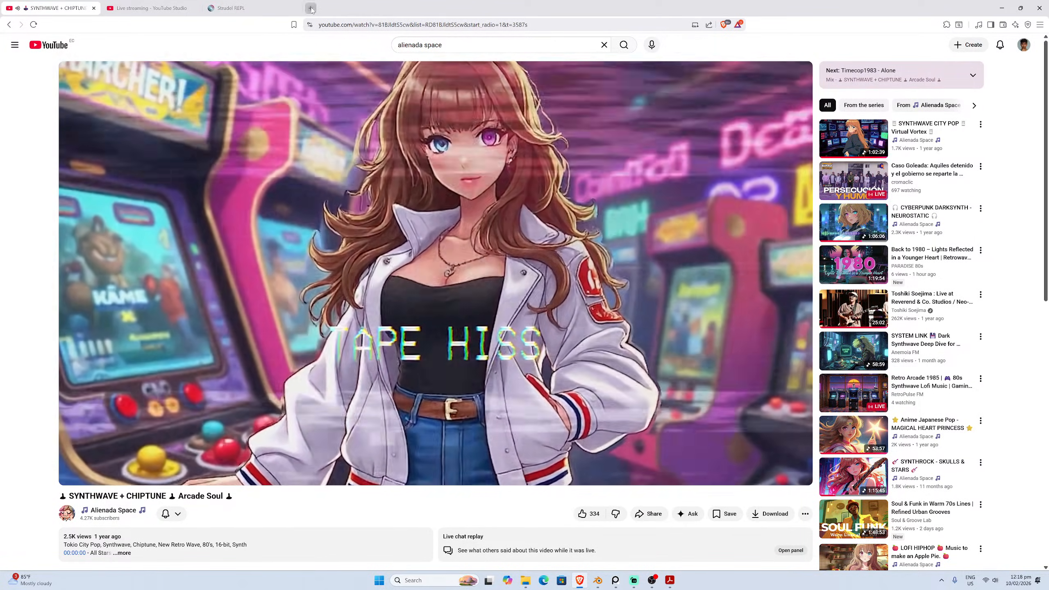
click(311, 8)
text(trn)
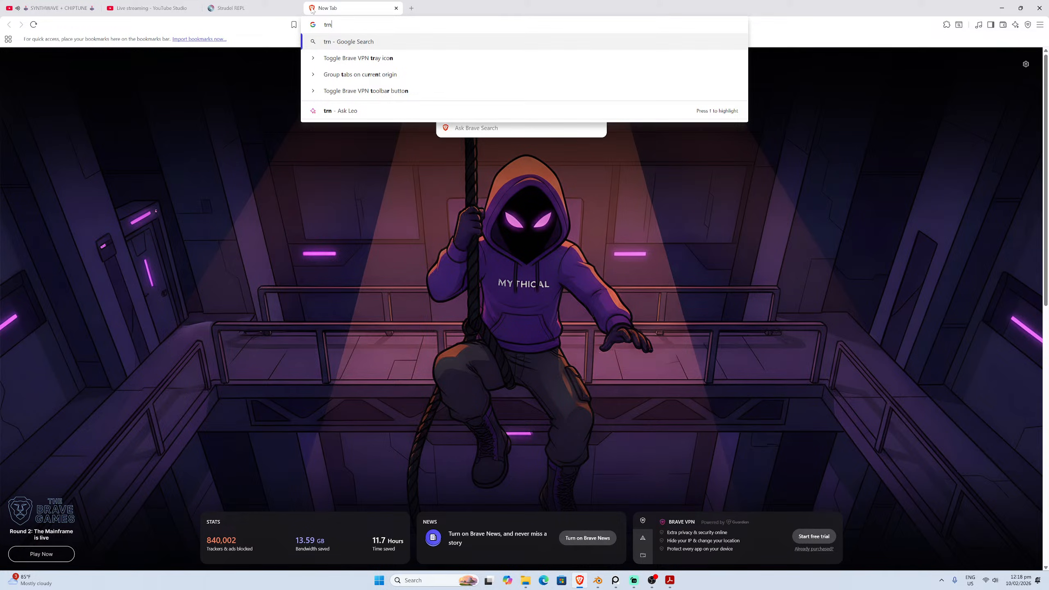
key(BackSpace)
key(BackSpace)
key(BackSpace)
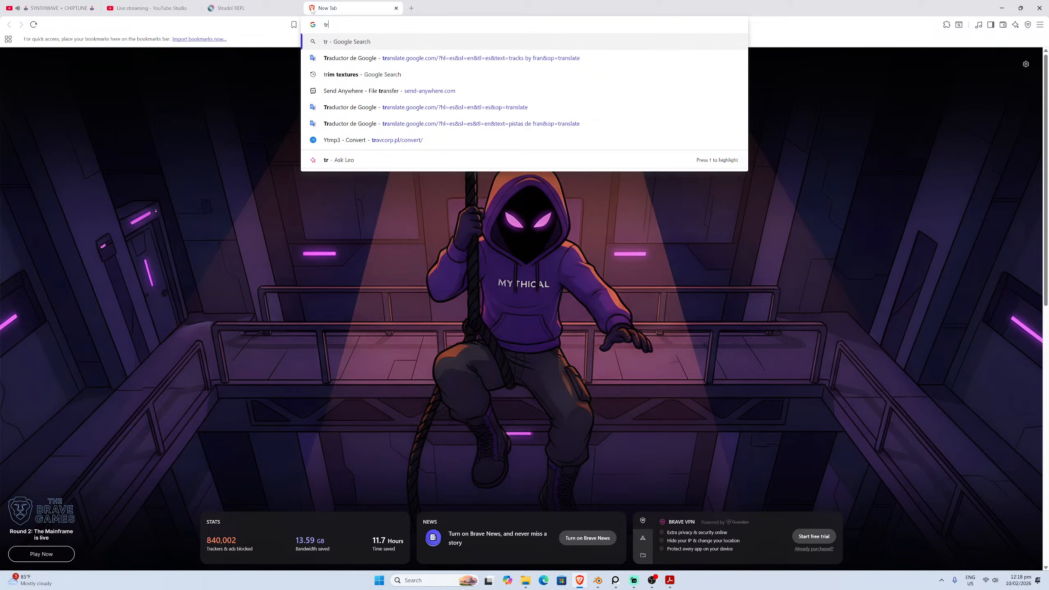
text(trans)
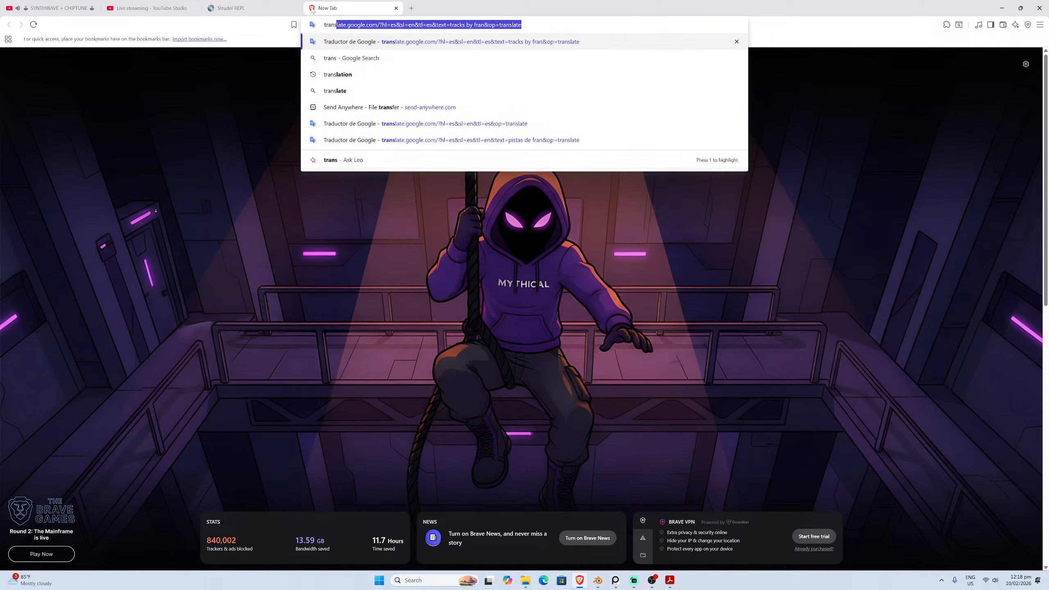
key(Return)
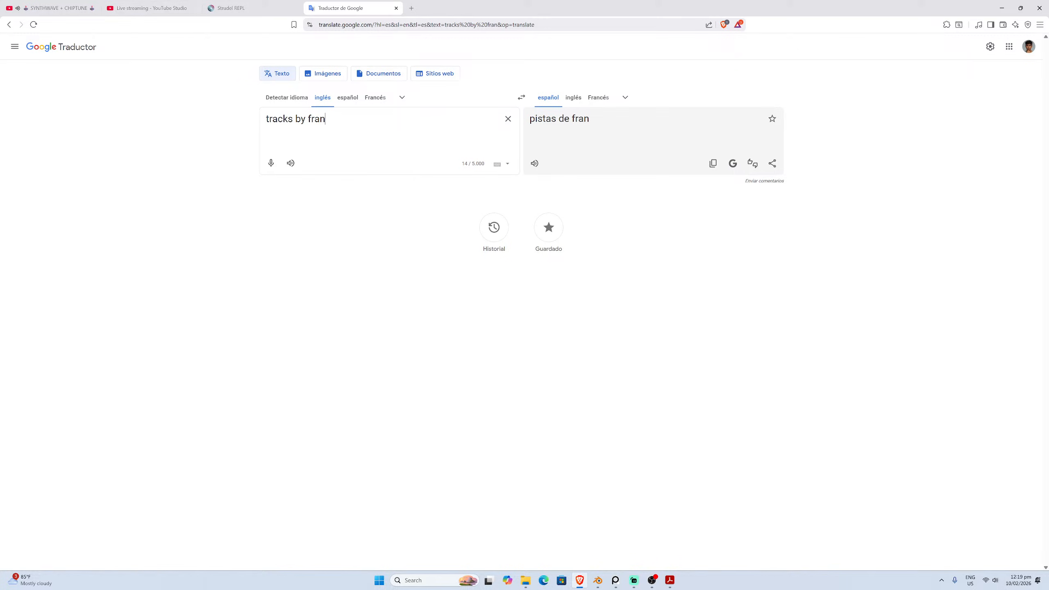
Reverse the translation direction to Spanish to English and translate the word "manglar"
triple_click(319, 119)
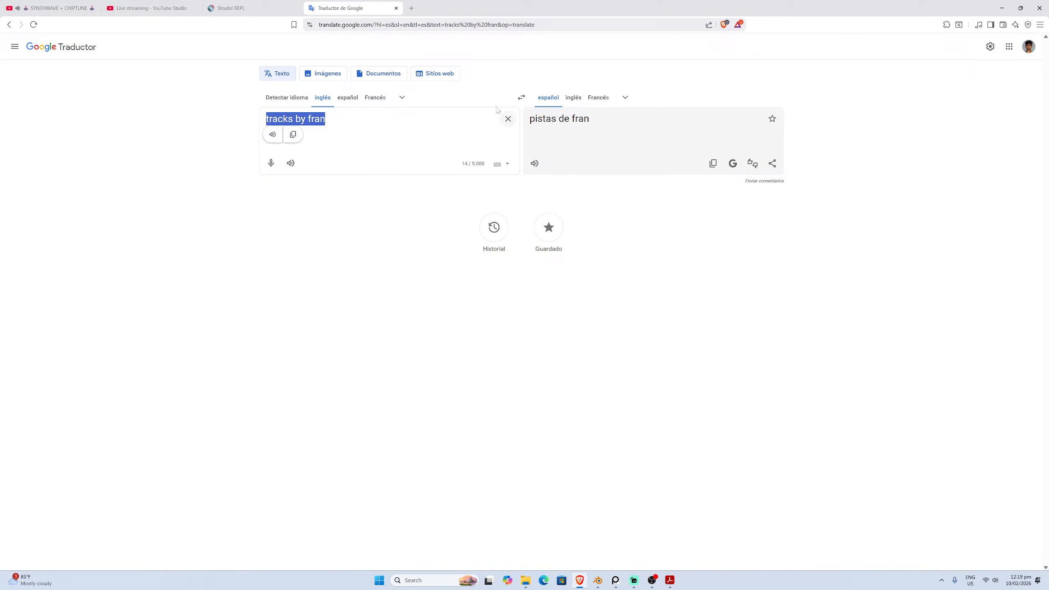
click(521, 97)
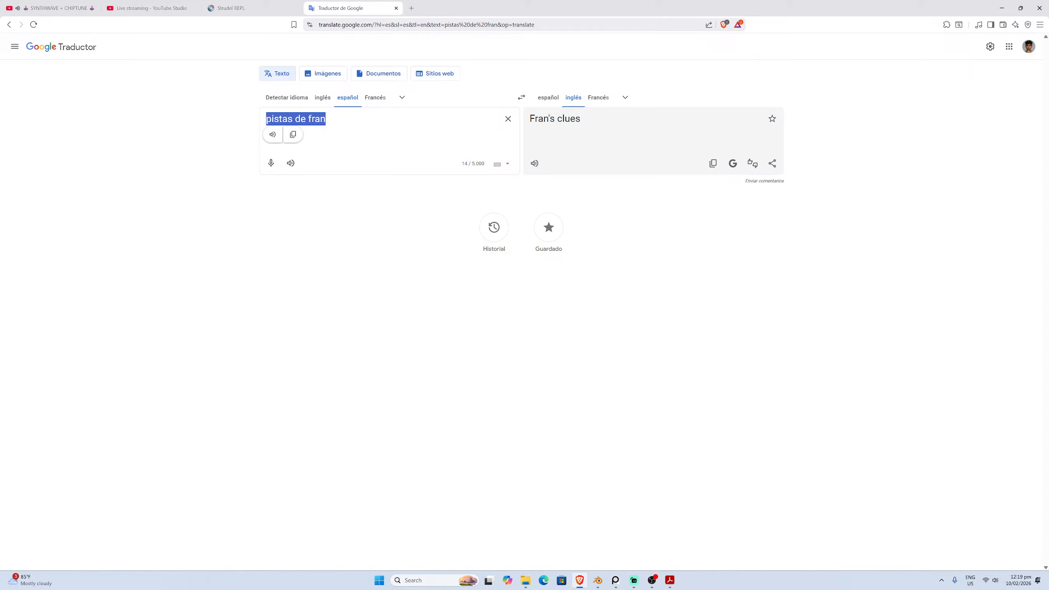
text(manglar)
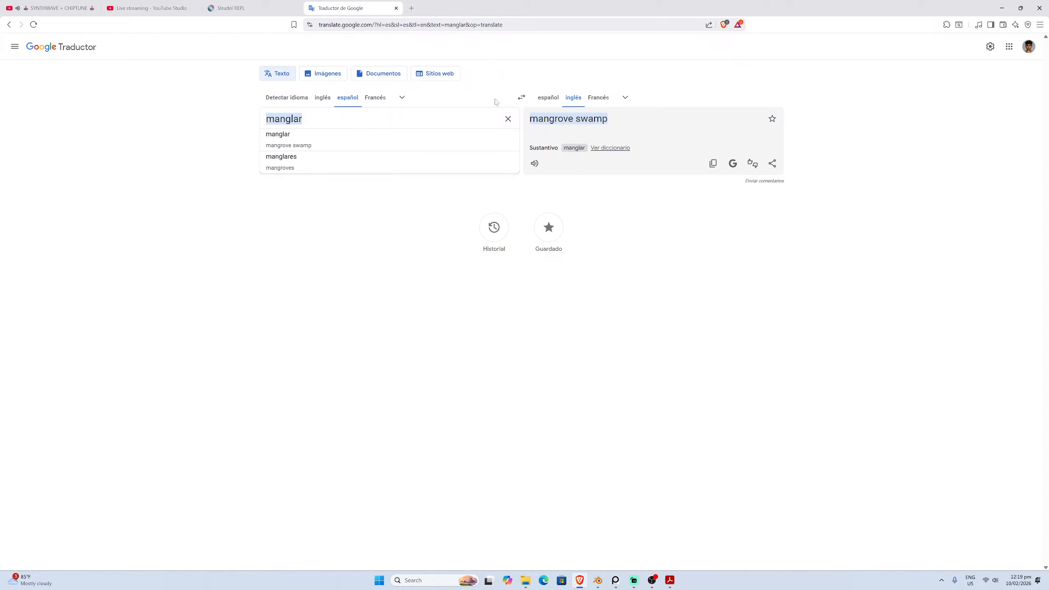
Search Google for "manglar" in a new tab and show the image results
click(411, 9)
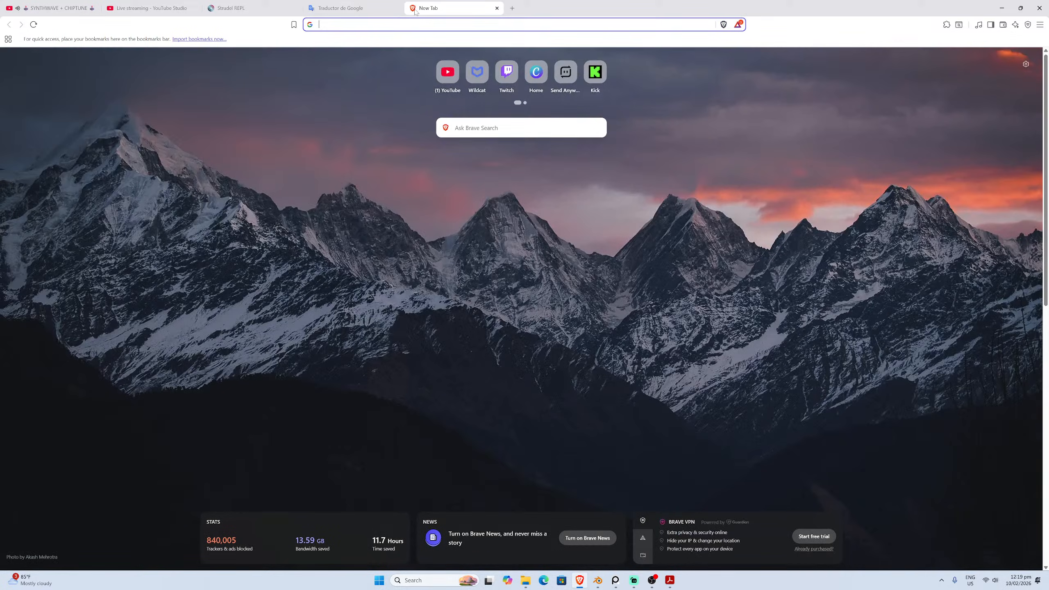
text(manglar)
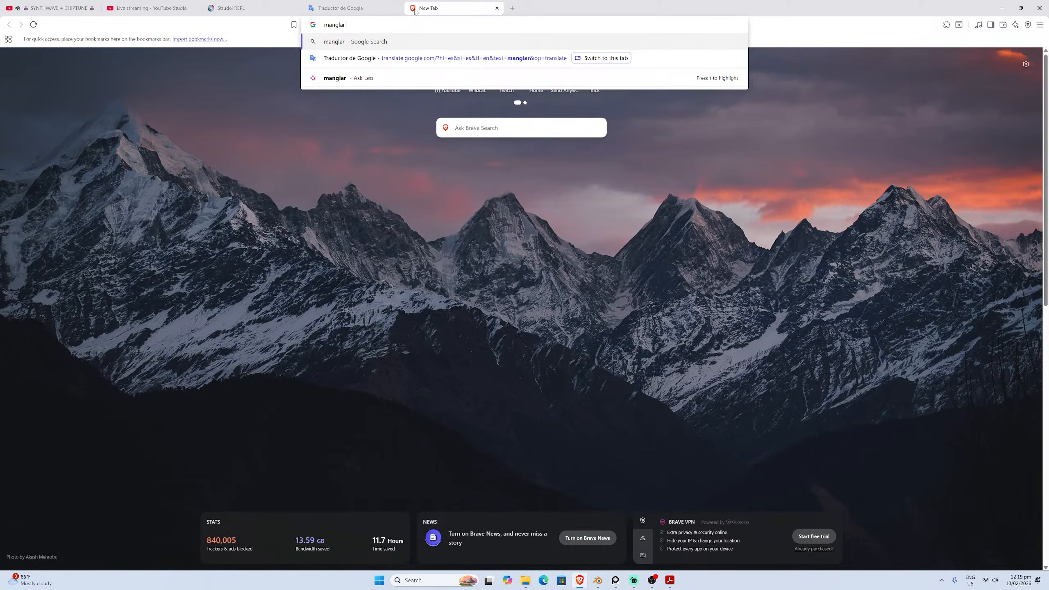
key(Return)
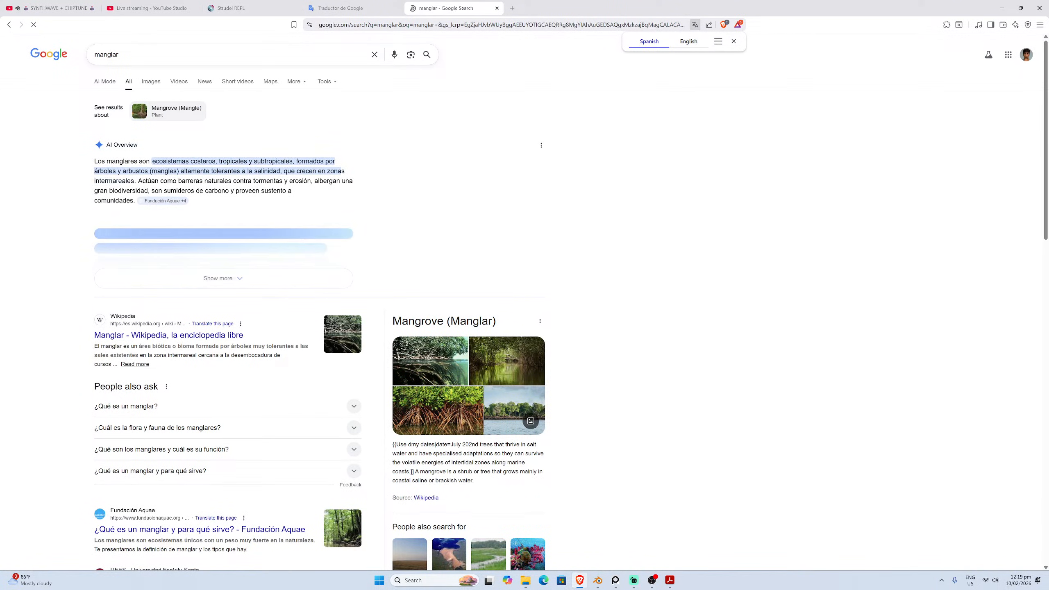
click(149, 82)
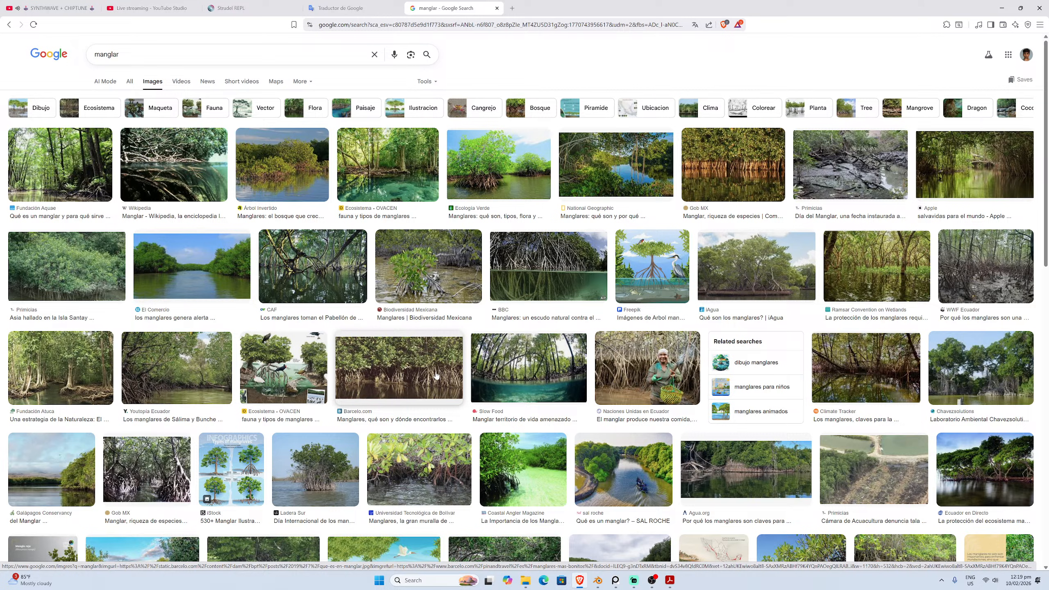
Open the iAgua photo "La importancia de los manglares" from the results and look through its related mangrove pictures
scroll(436, 375, down, 2)
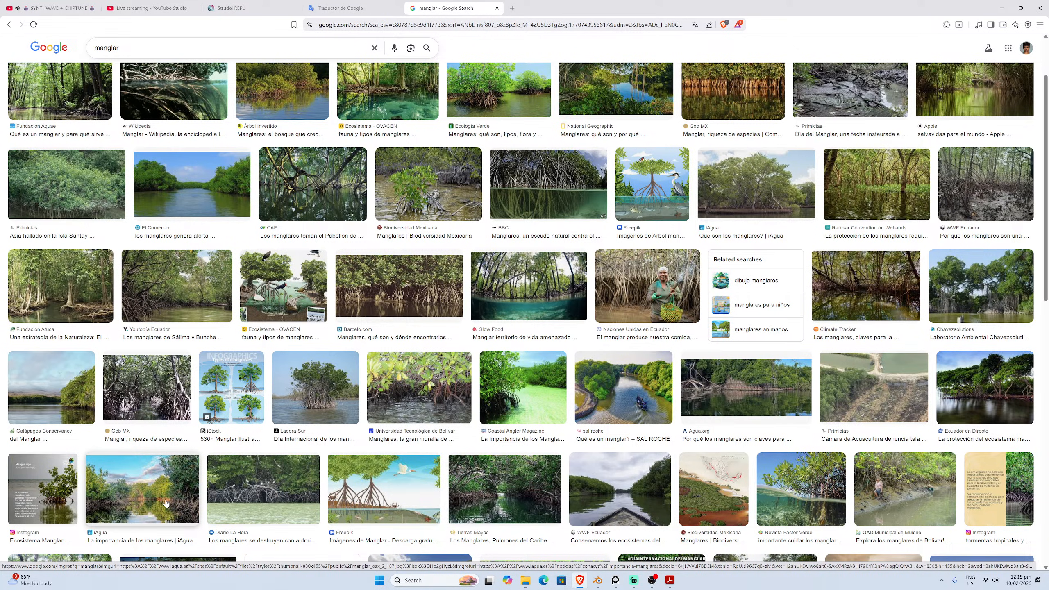
click(165, 502)
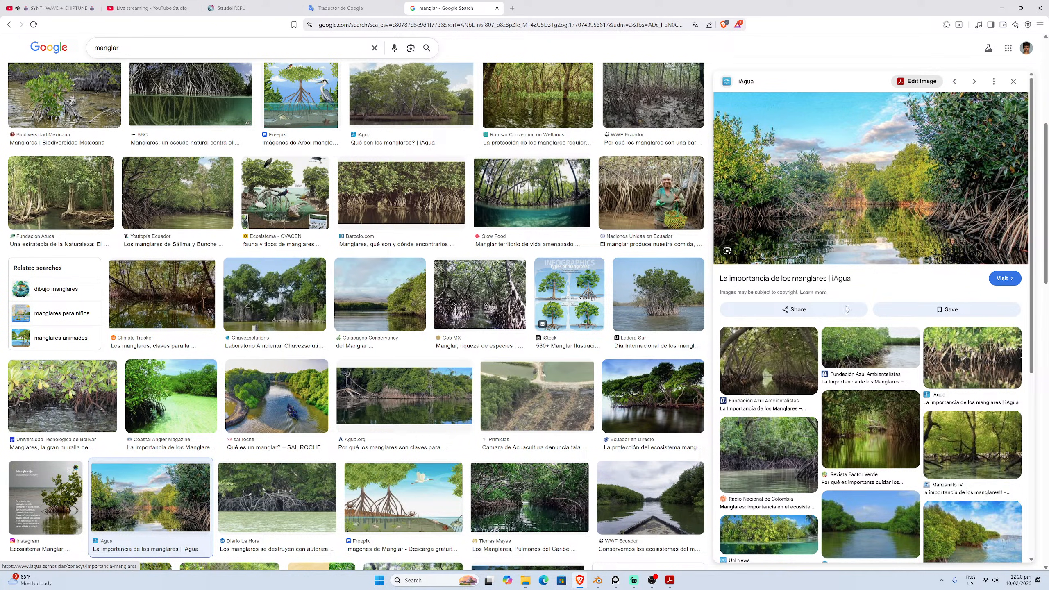
scroll(845, 329, down, 3)
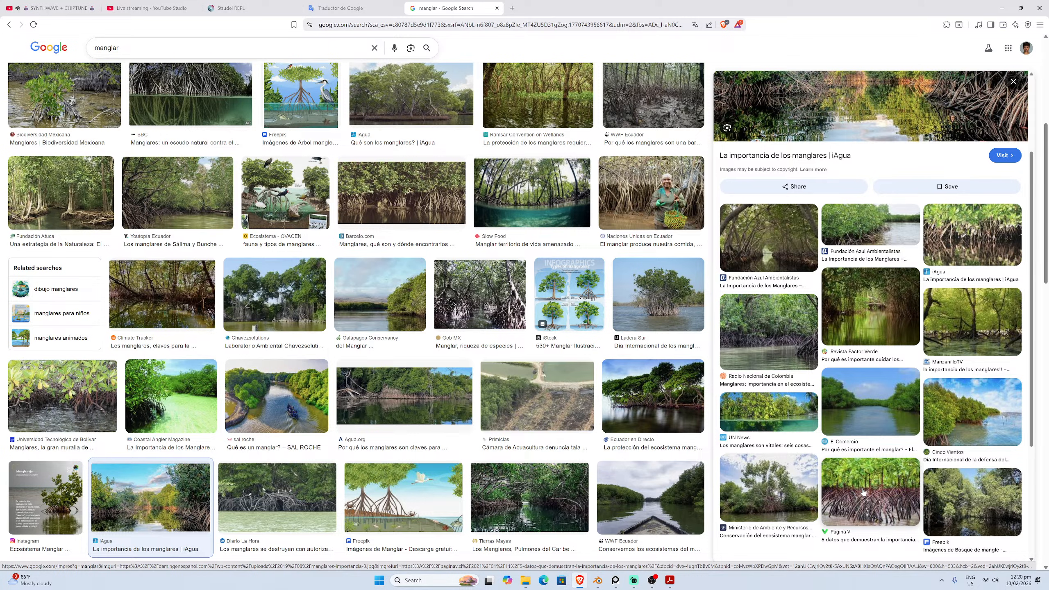
scroll(862, 493, up, 2)
scroll(863, 492, down, 2)
scroll(867, 479, up, 3)
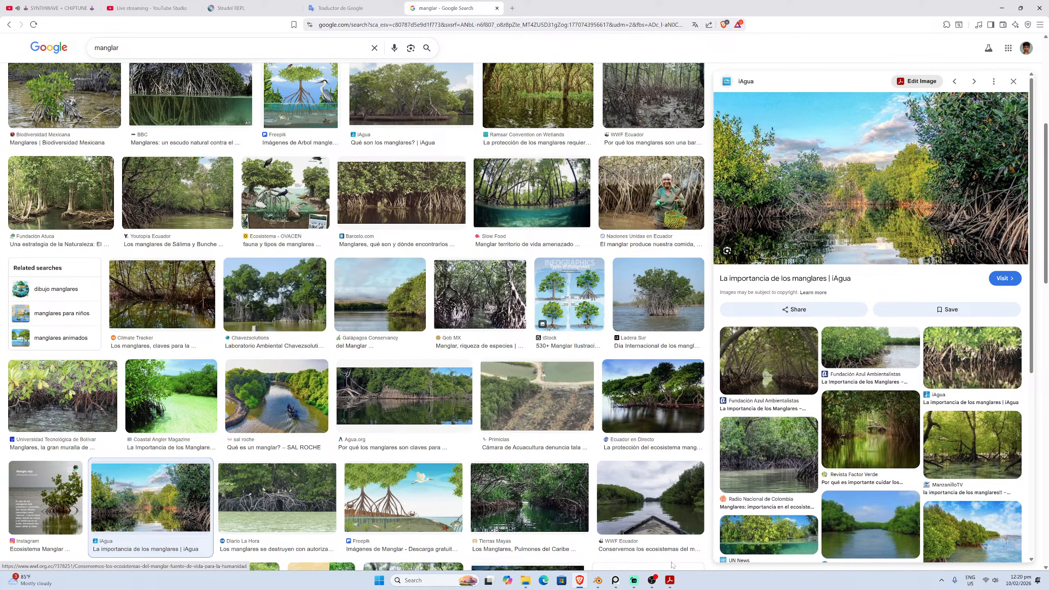
Review the Guayaquil map PDF in Acrobat, and translate the Spanish word "cerro" to English in Google Translate
click(670, 580)
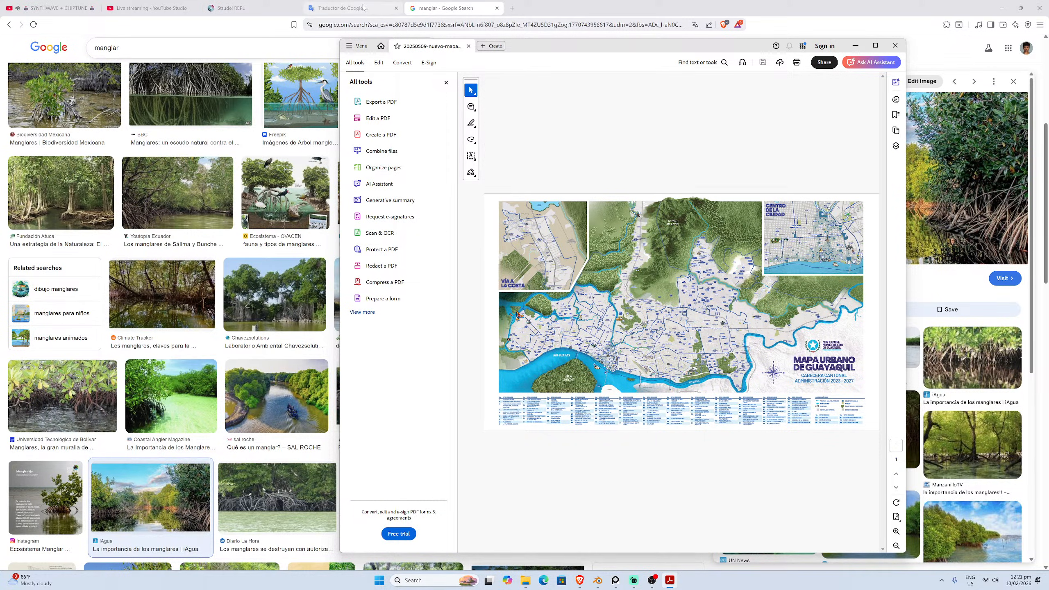
click(347, 7)
key(ctrl+a)
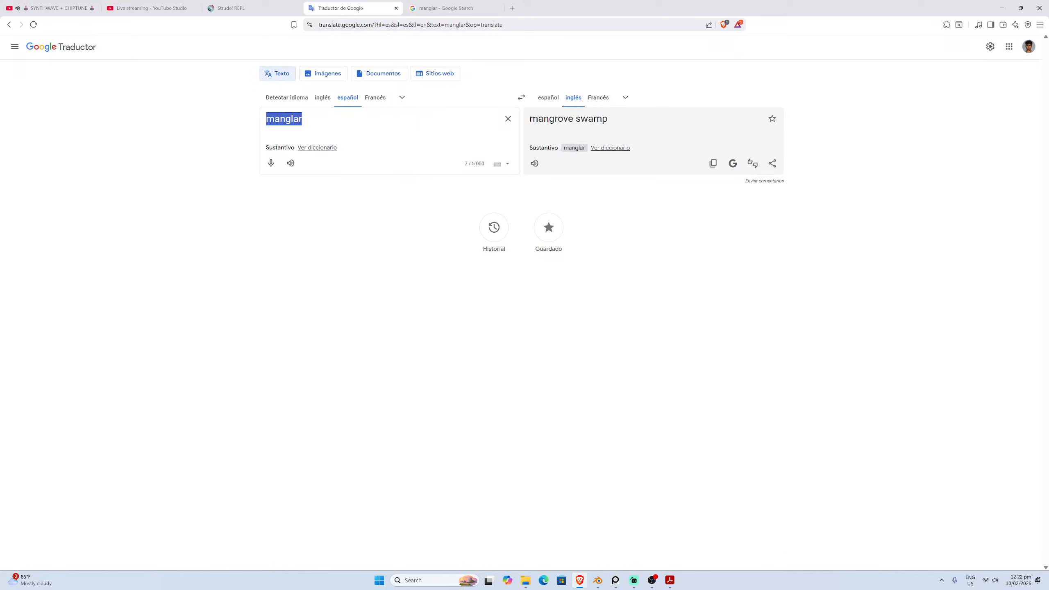
text(cerrro)
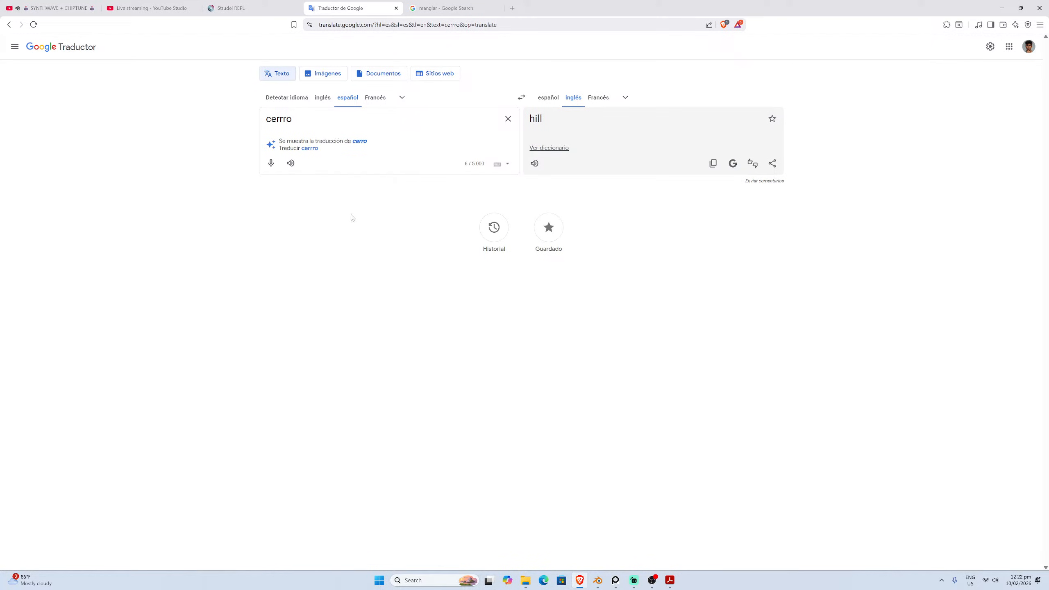
Study the Guayaquil urban map in Acrobat against the mangrove image results in the browser
click(670, 580)
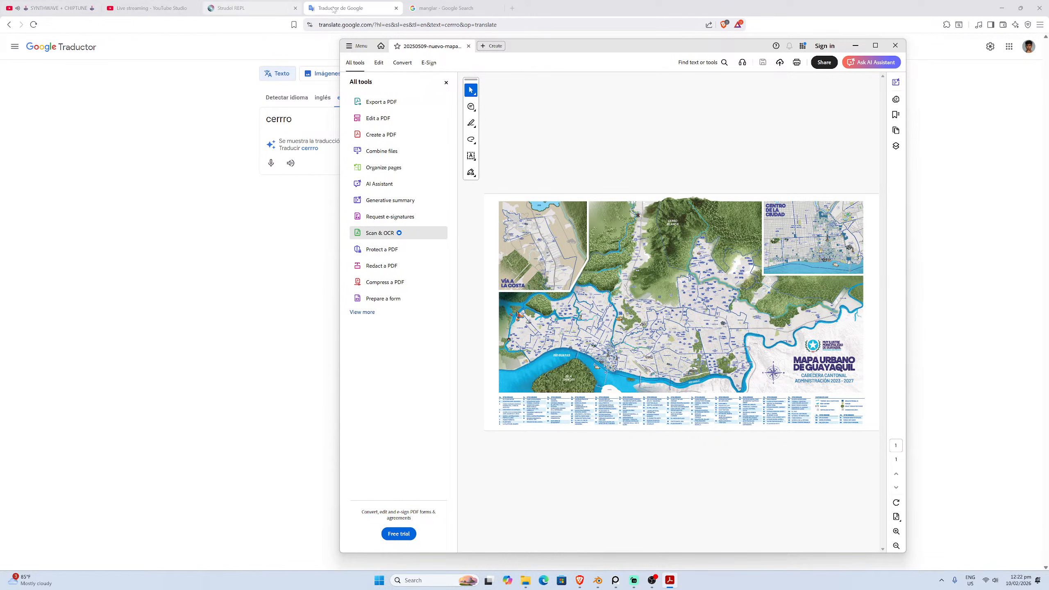
click(446, 8)
click(670, 580)
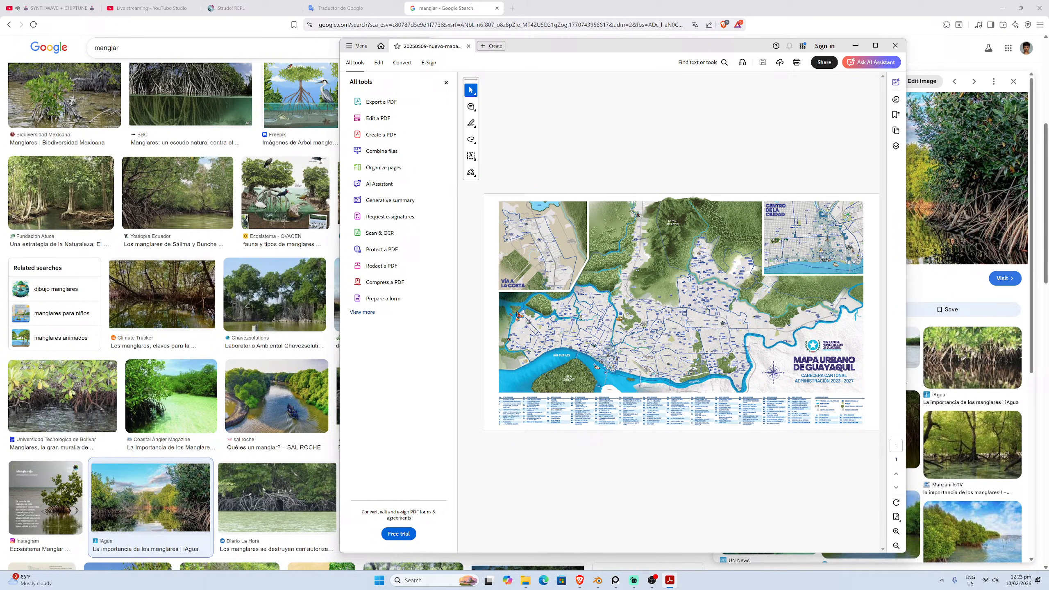
Search Google Images for "inundaciones guayaquil" and open the El Universo photo of the motorcycle and buses in a flooded street
double_click(126, 48)
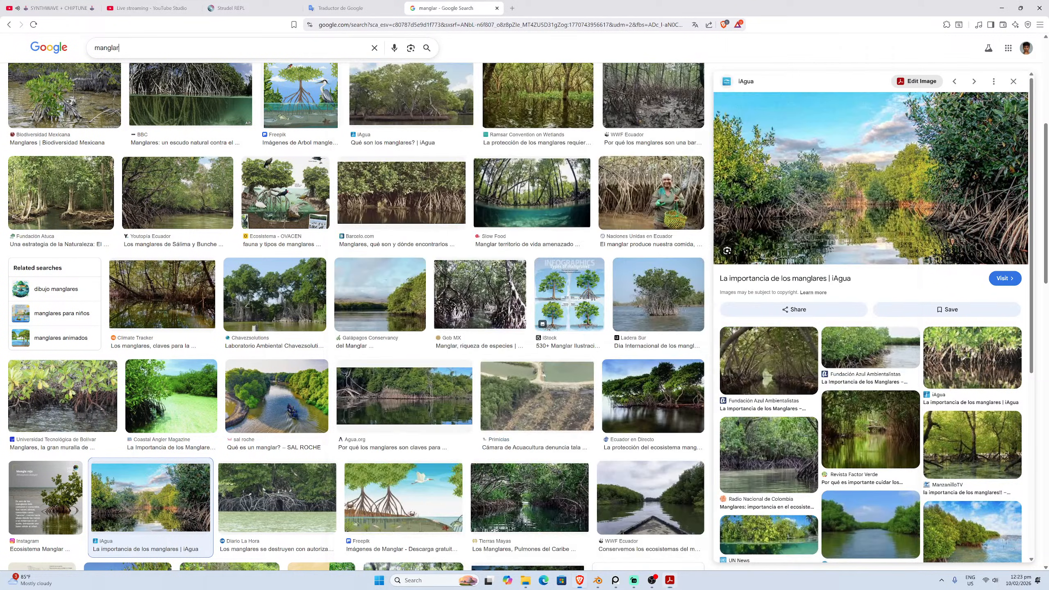
text(i)
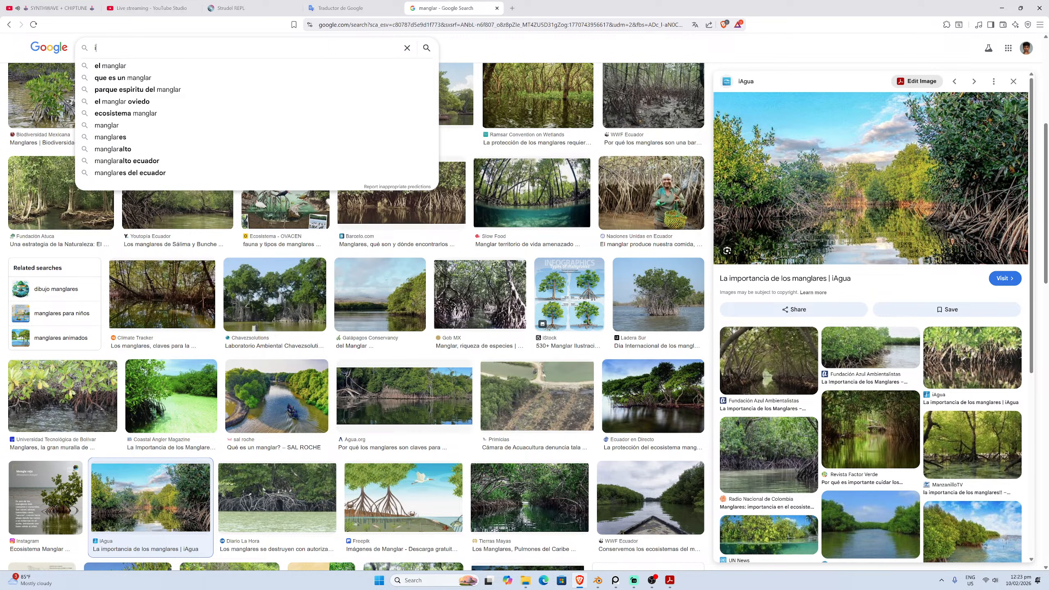
text(nundaciones giaua)
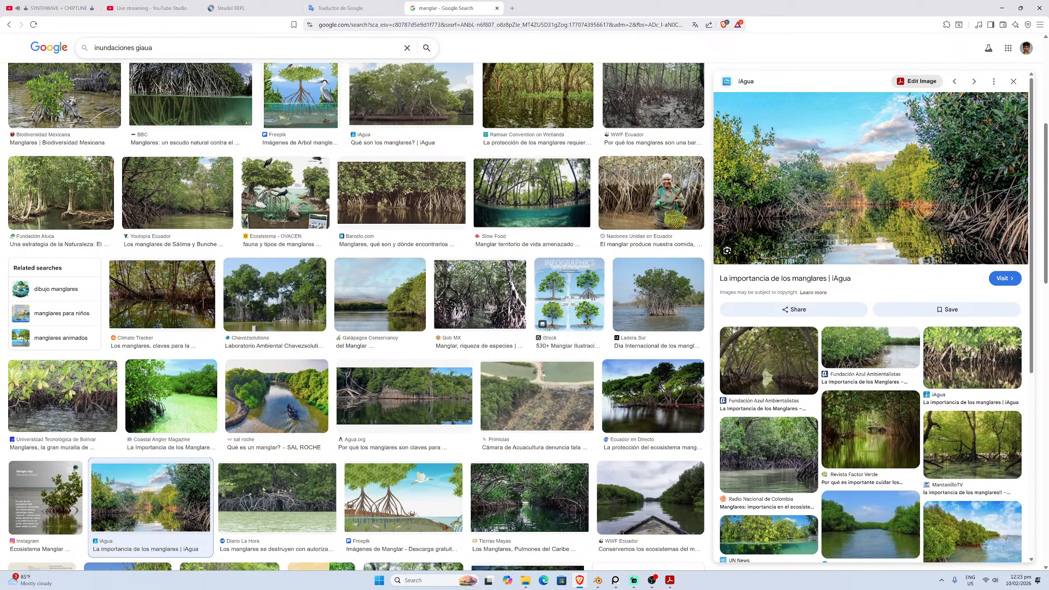
key(BackSpace)
key(BackSpace)
key(BackSpace)
key(BackSpace)
text(ua)
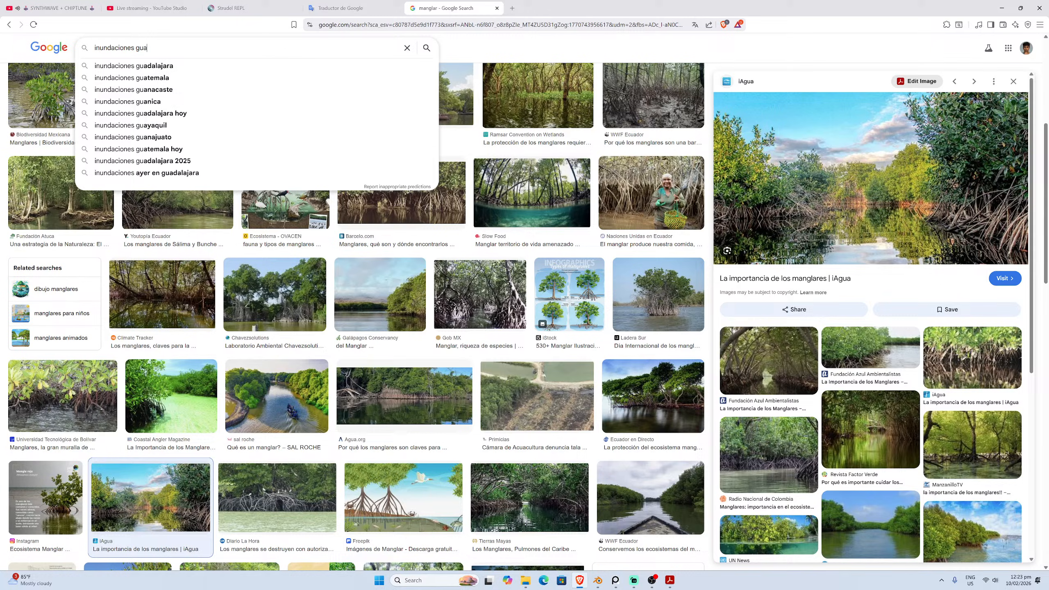
text(yaqiuil)
key(Return)
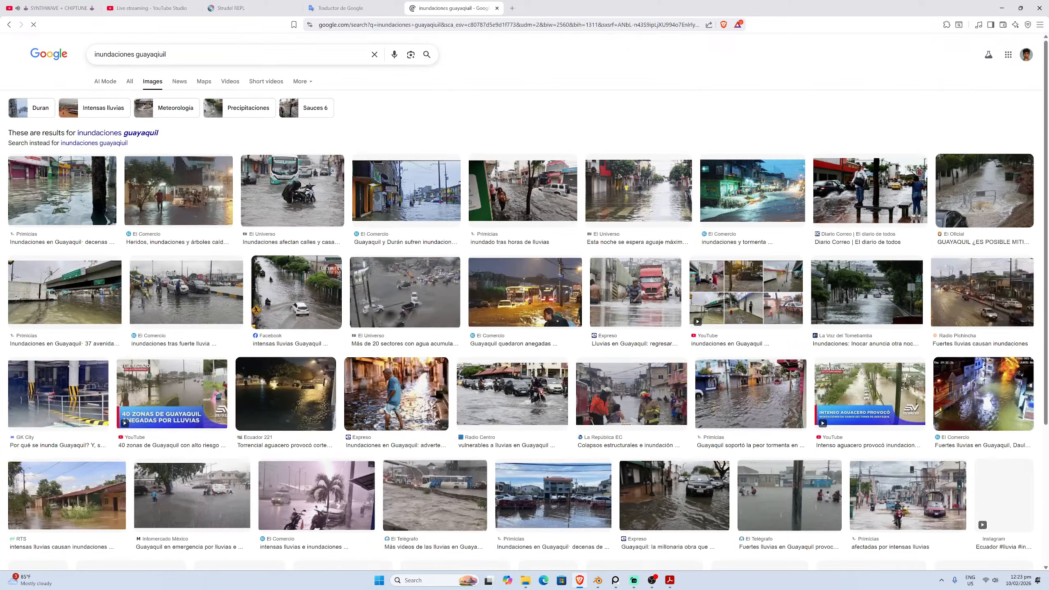
click(283, 211)
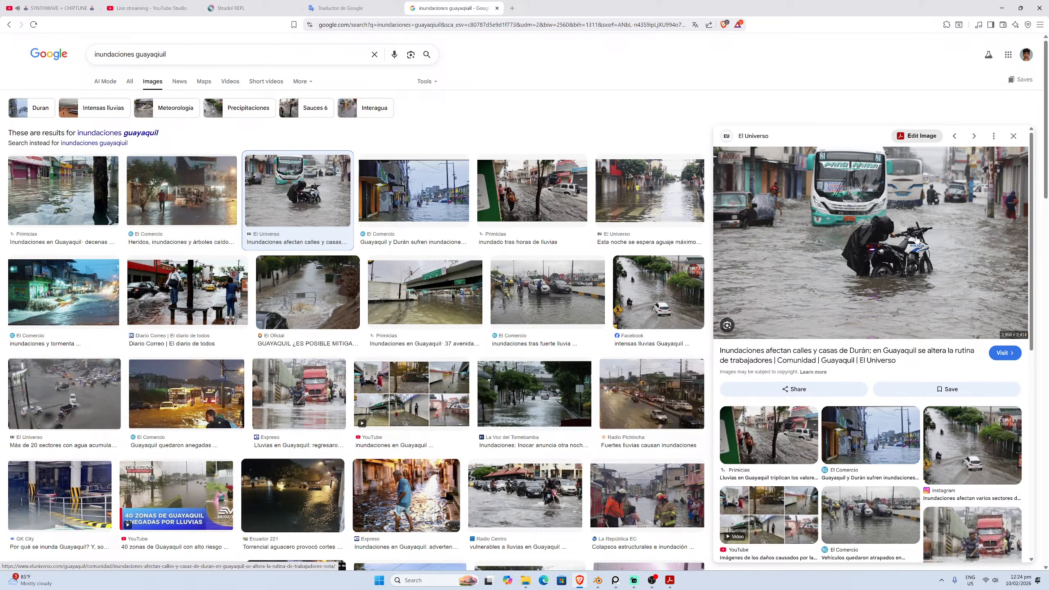
View the Radio Centro photo of the flooded Guayaquil street, glance at the city map in Acrobat, and close the opened Radio Centro article
click(525, 495)
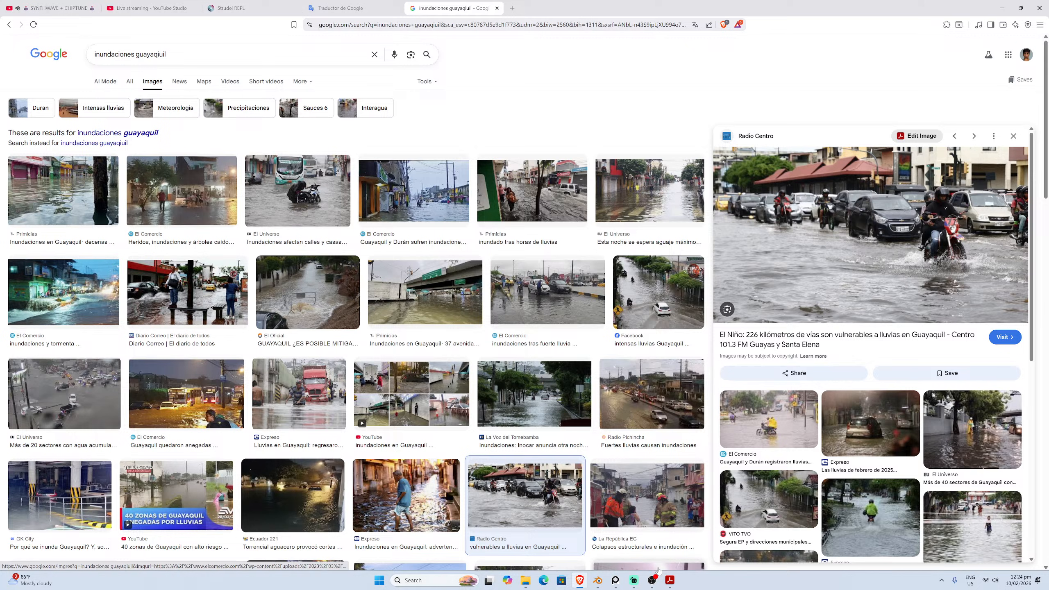
click(669, 580)
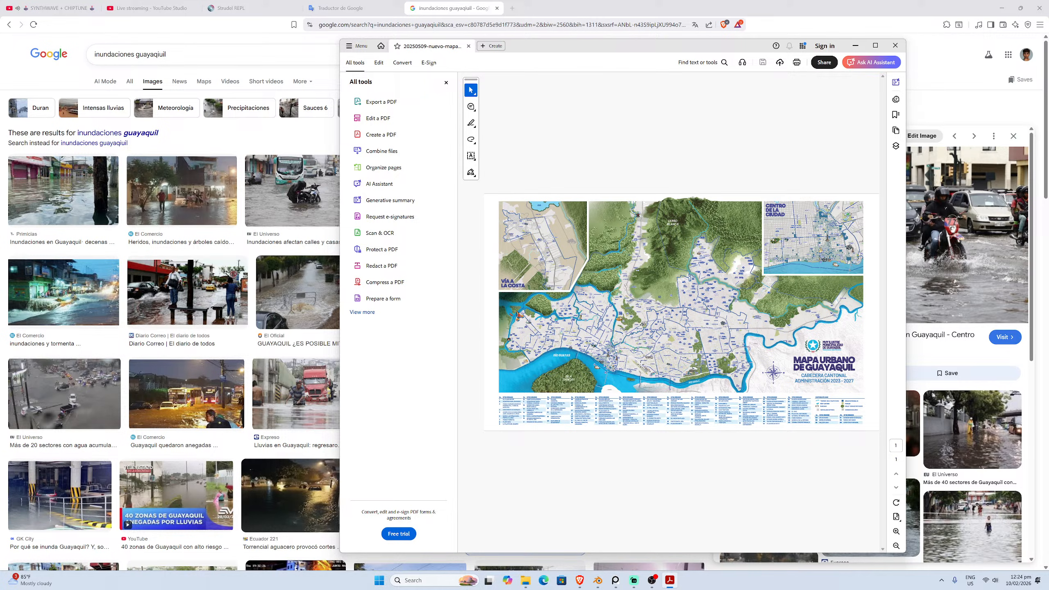
click(931, 271)
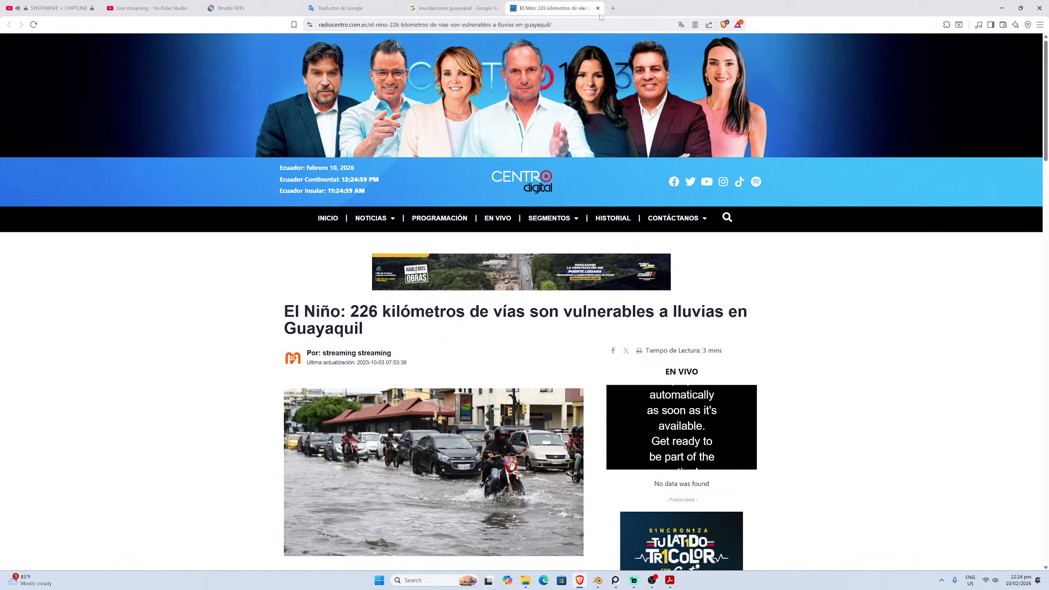
click(597, 8)
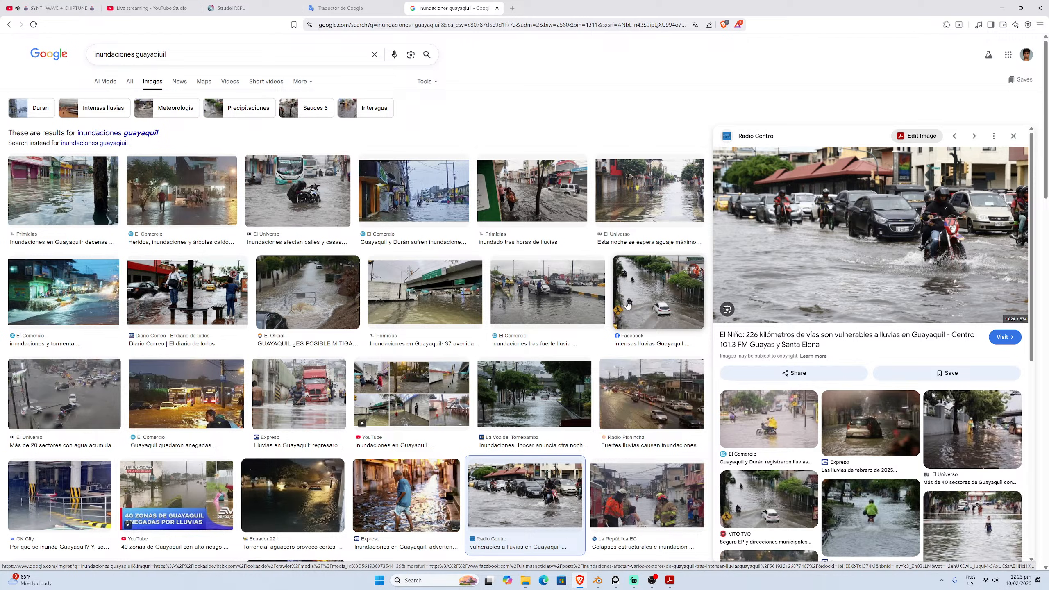
Browse the related flood pictures and the further Guayaquil flood image results for street scene references
scroll(737, 384, down, 6)
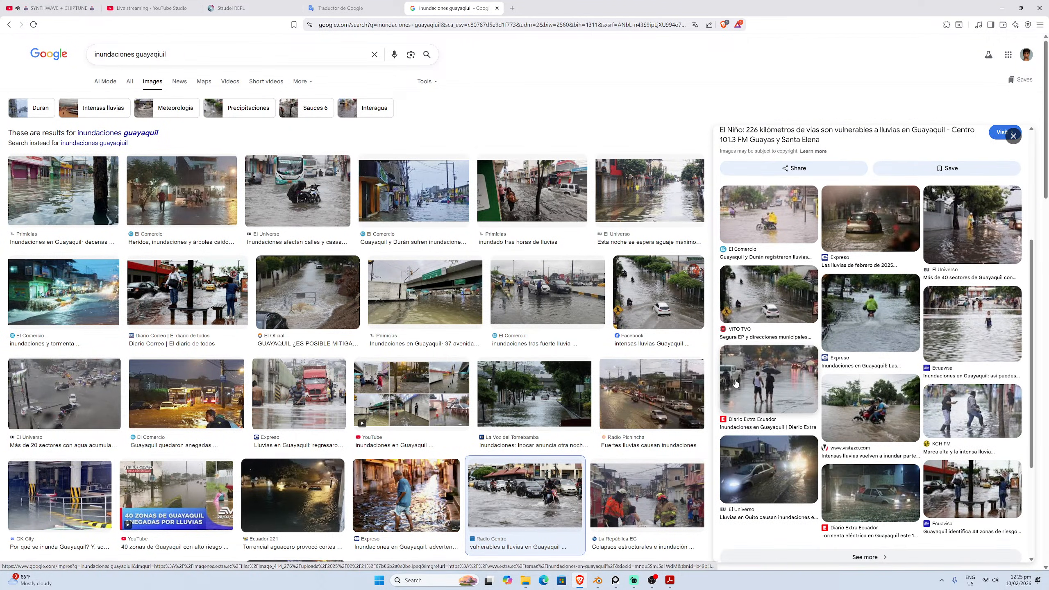
scroll(737, 384, down, 3)
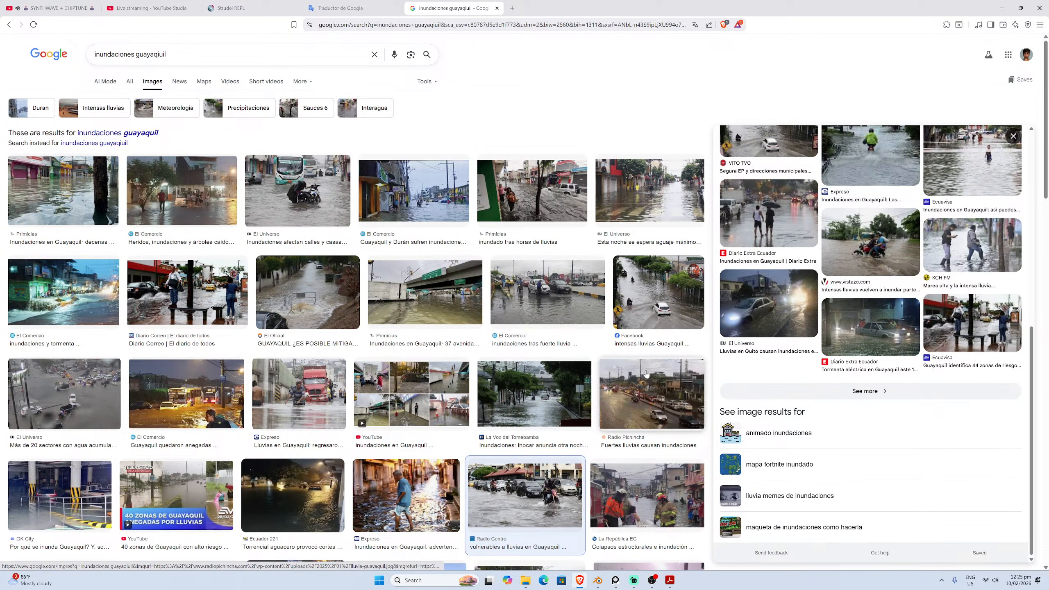
scroll(603, 381, down, 5)
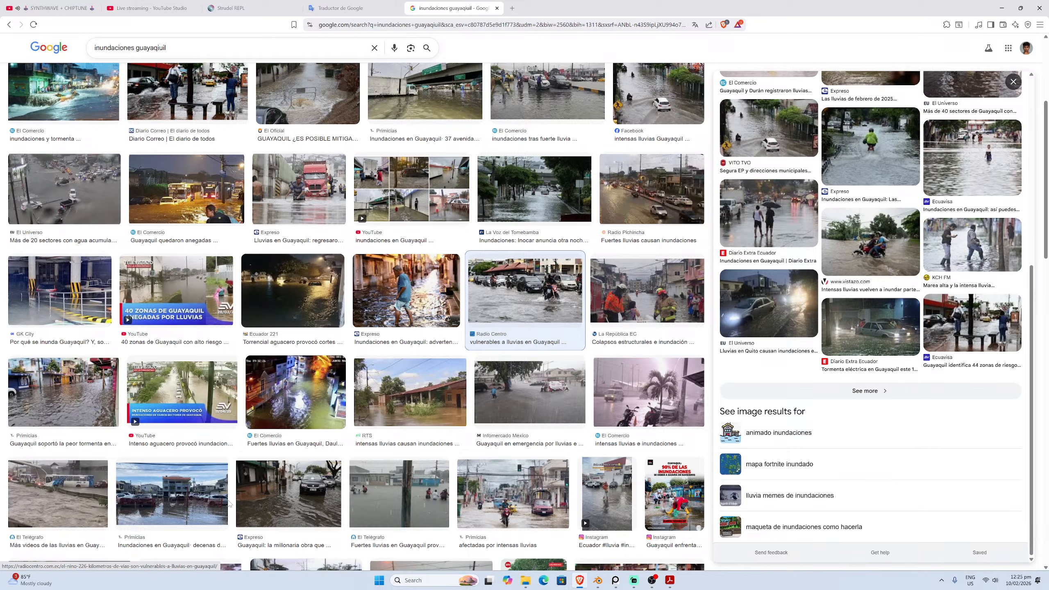
scroll(466, 508, down, 2)
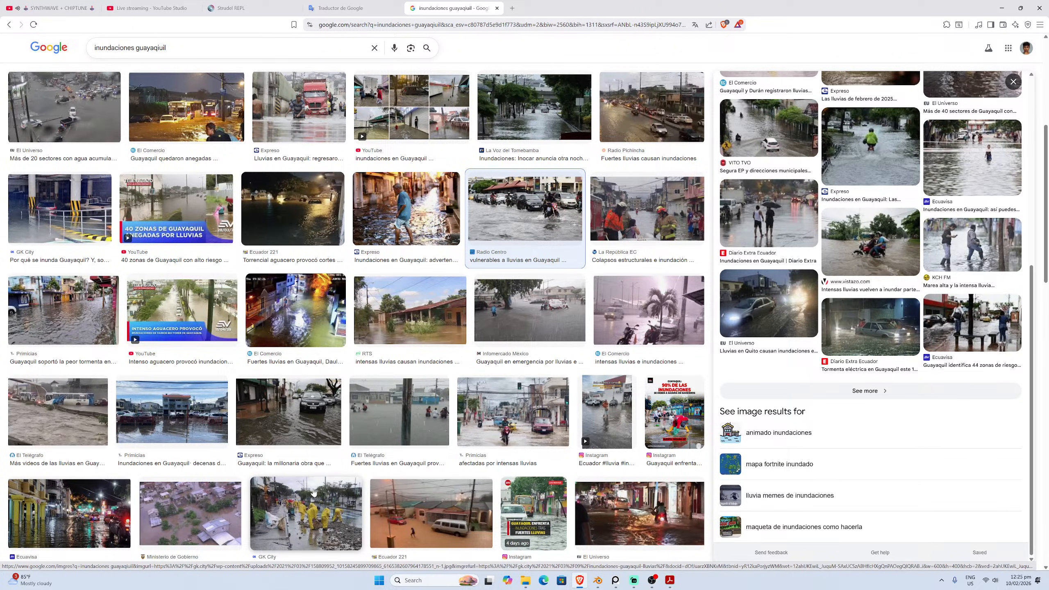
scroll(313, 491, down, 4)
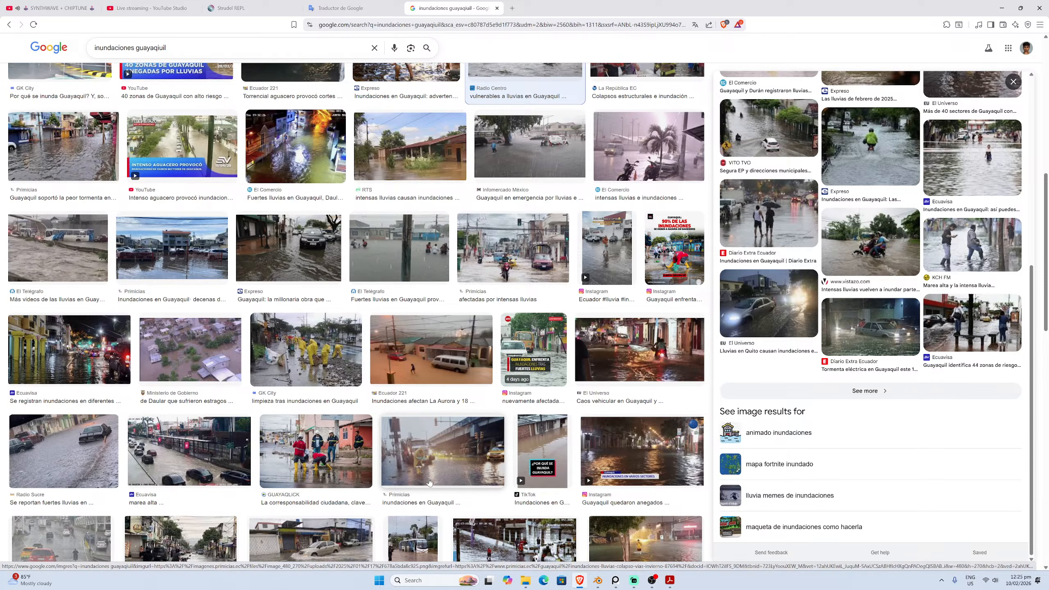
scroll(450, 484, down, 4)
scroll(450, 484, down, 3)
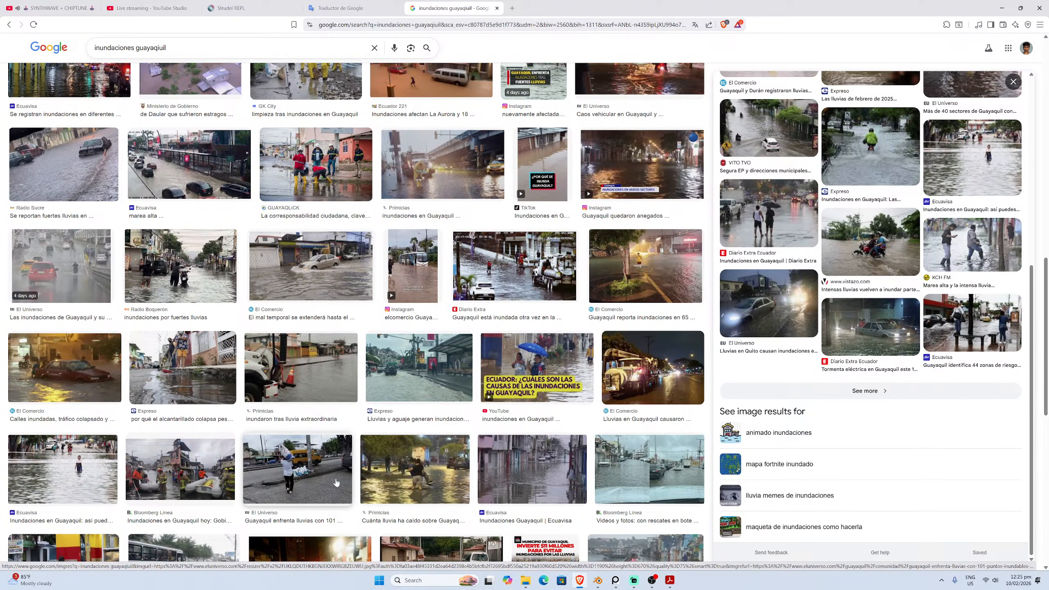
scroll(613, 478, down, 2)
scroll(613, 478, down, 1)
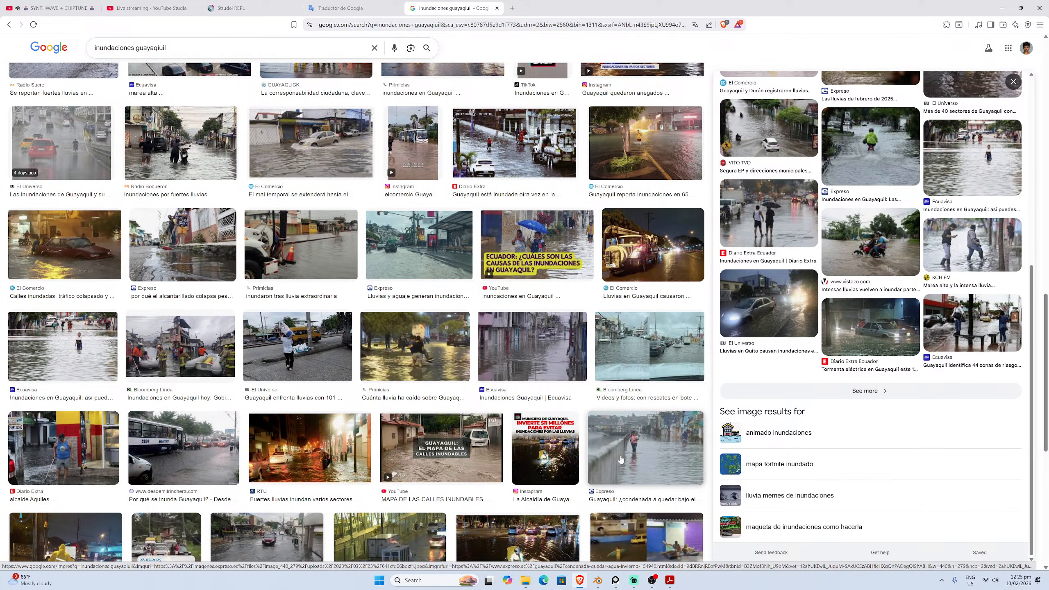
scroll(619, 461, down, 2)
scroll(626, 463, down, 4)
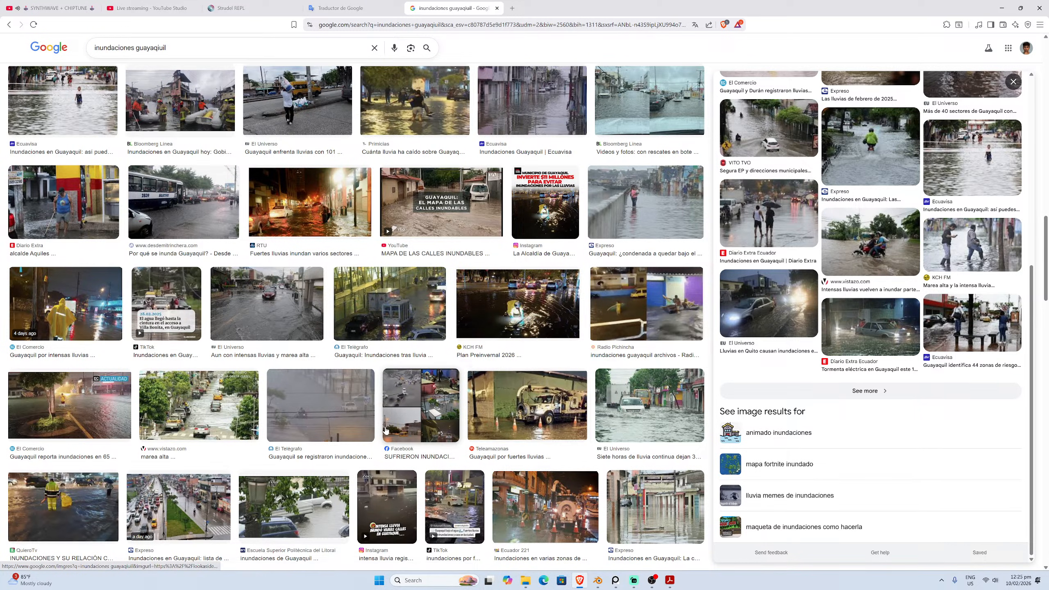
View the Vistazo photo of the flooded avenue and the related Primicias photo of the pink house, and close the Guayaquil map PDF
click(198, 405)
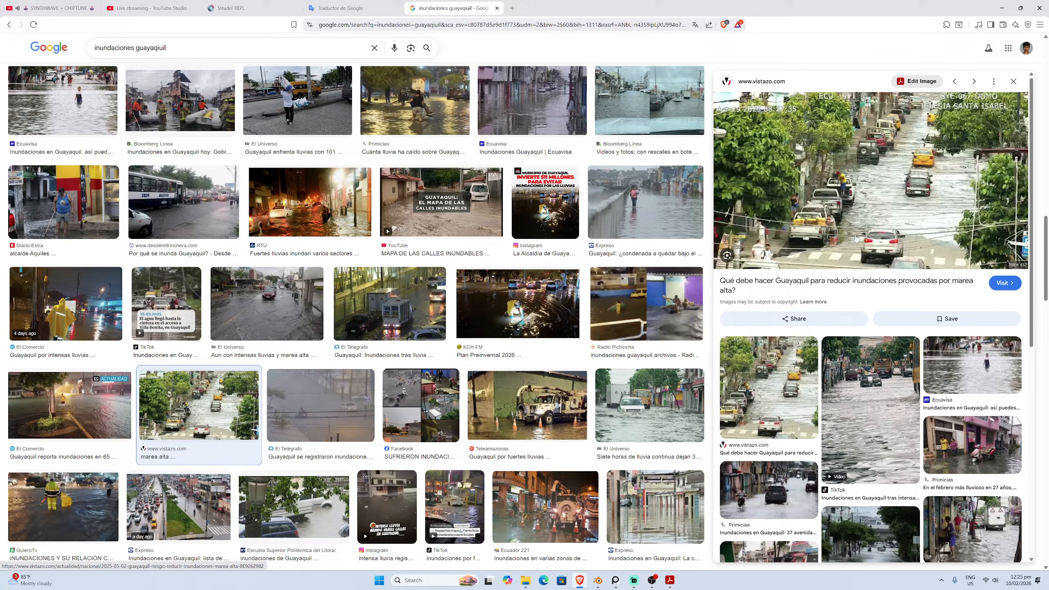
click(969, 432)
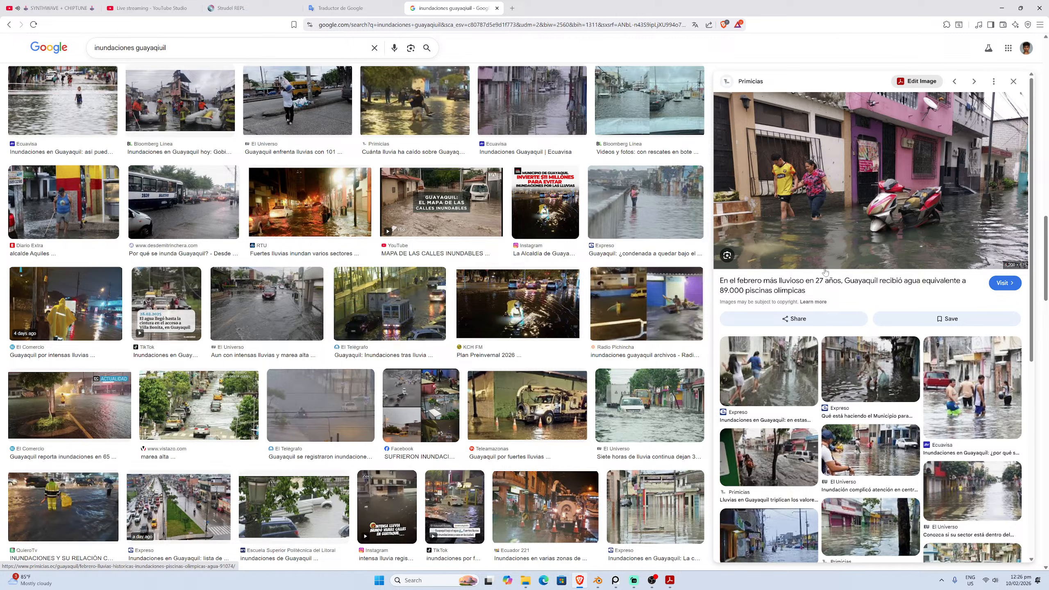
click(670, 580)
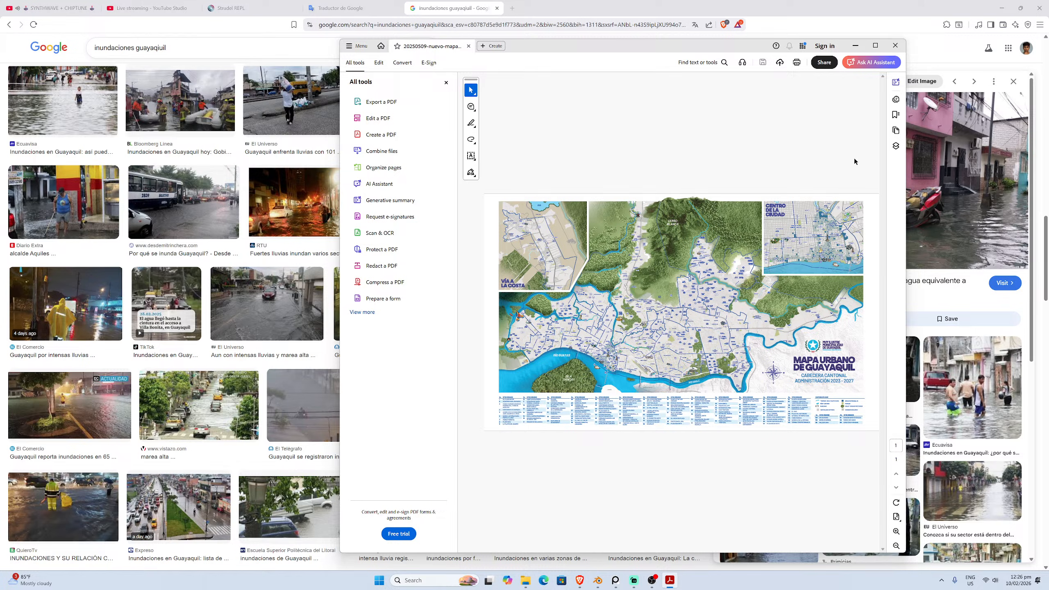
click(895, 46)
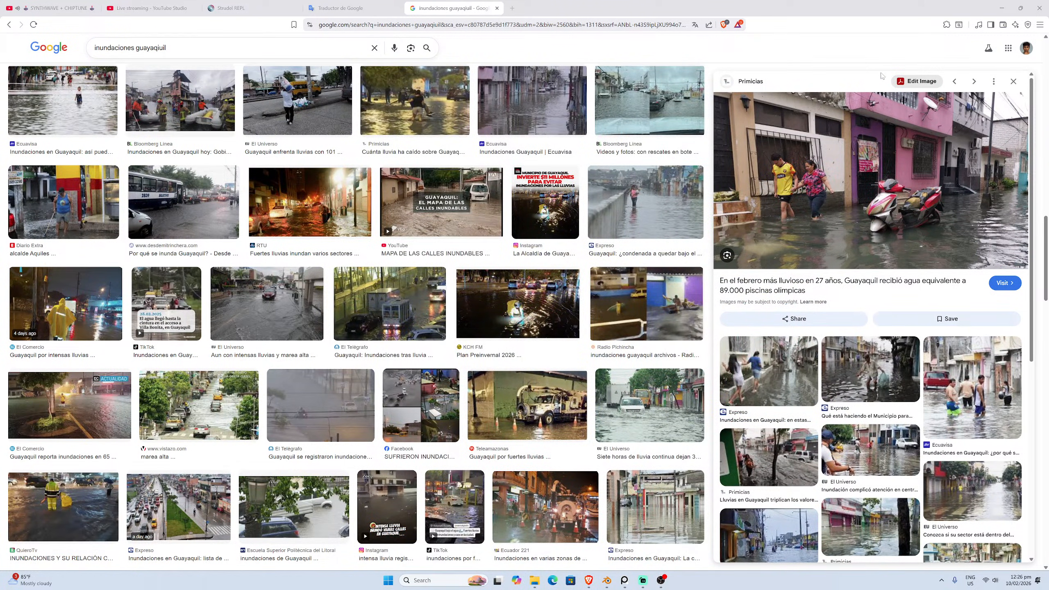
Switch to Blender and compare the paneled door with the white ornamental metal door in the reference board's brick facade photo
click(607, 580)
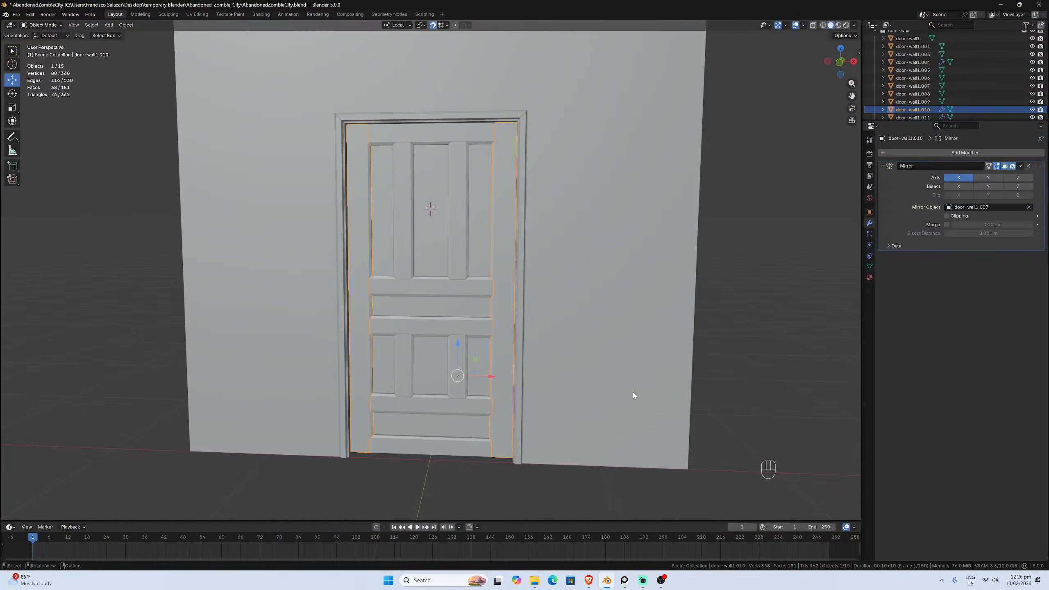
scroll(543, 363, up, 2)
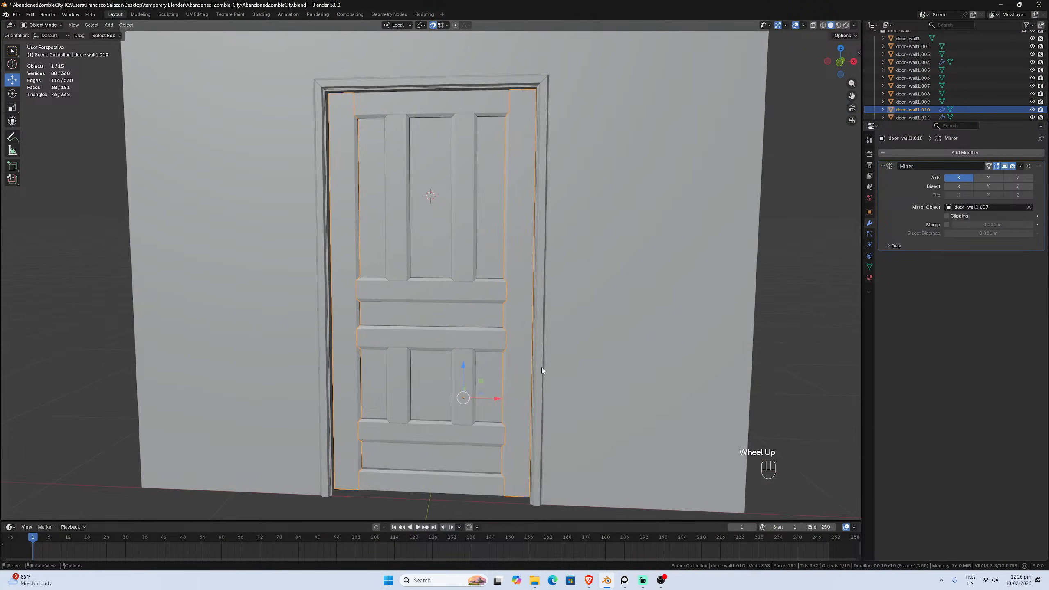
scroll(543, 352, down, 1)
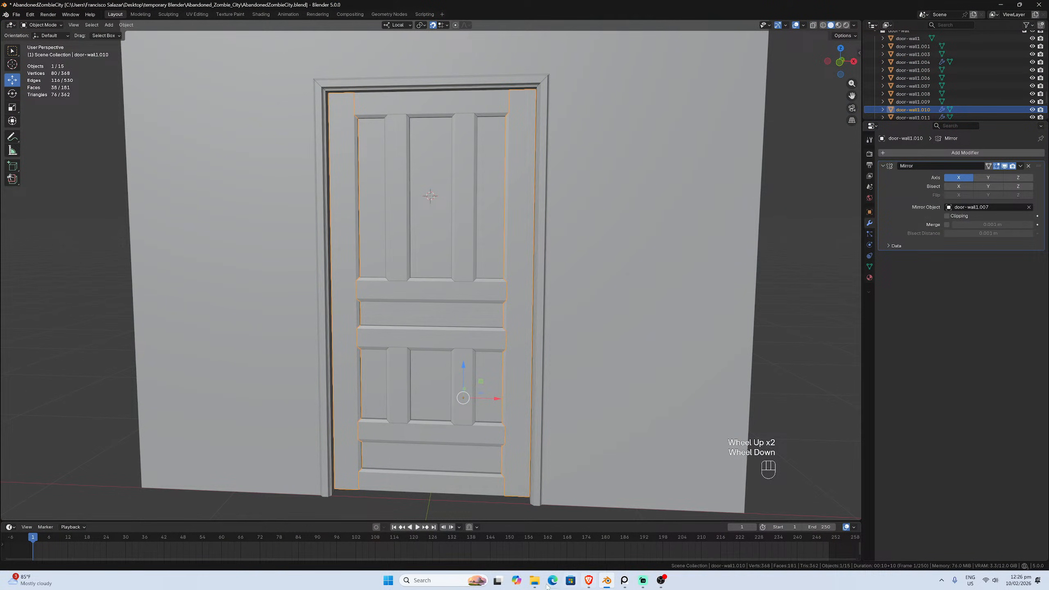
click(624, 580)
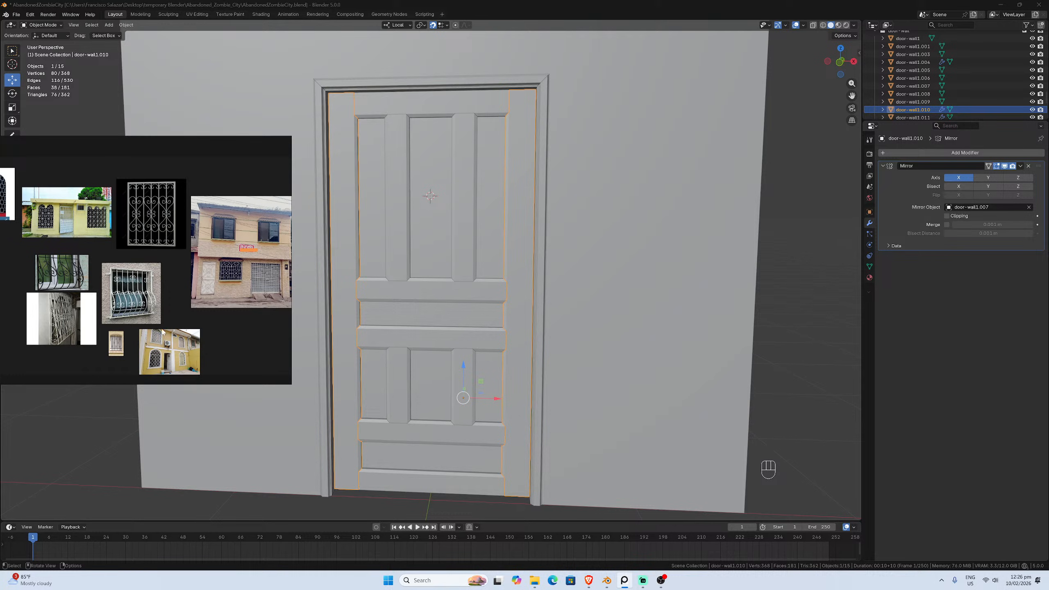
scroll(198, 305, up, 5)
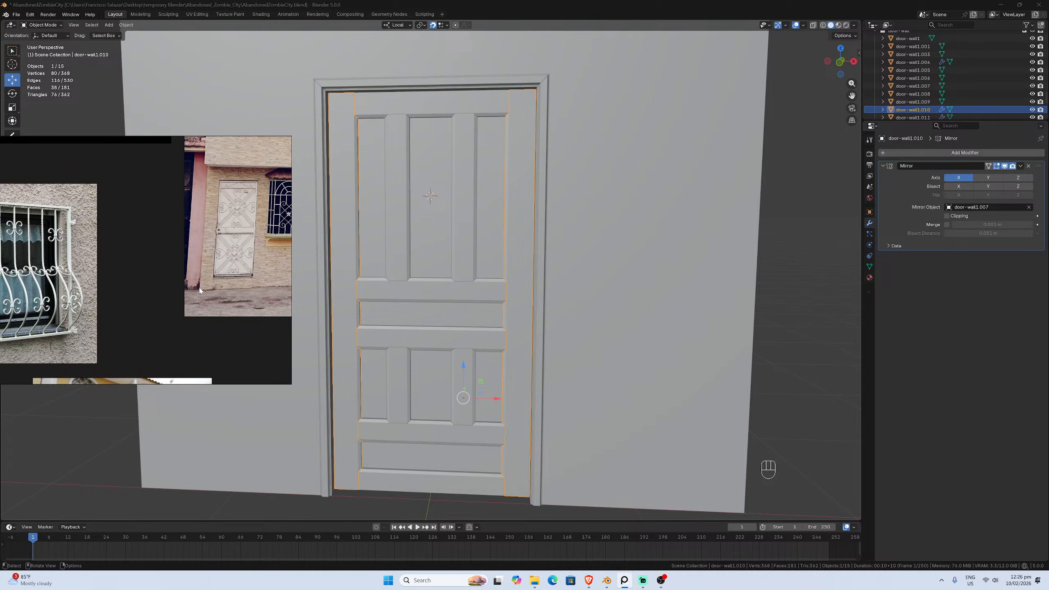
scroll(218, 242, up, 6)
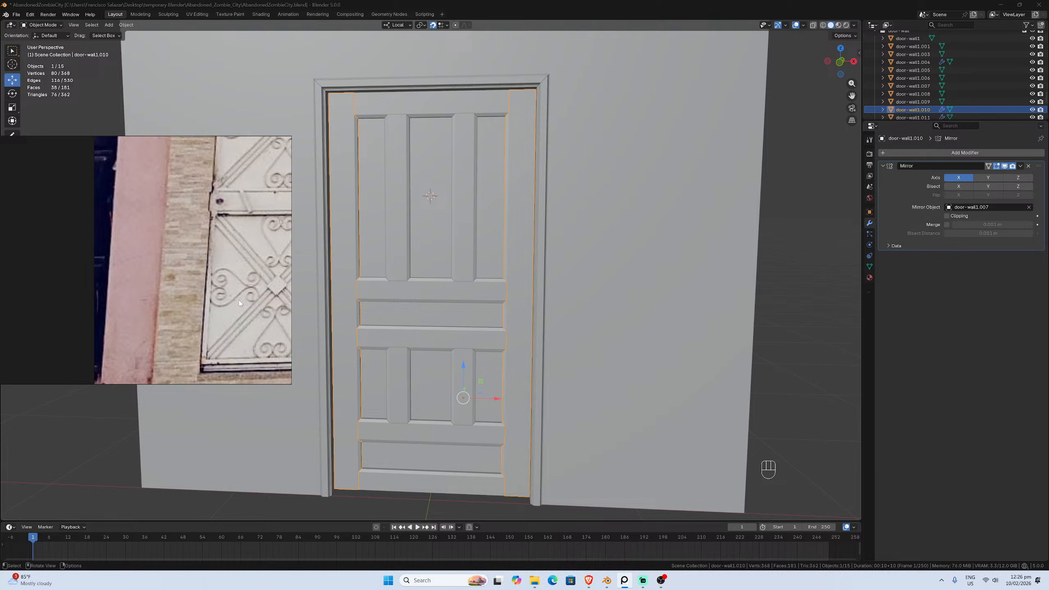
scroll(234, 298, down, 5)
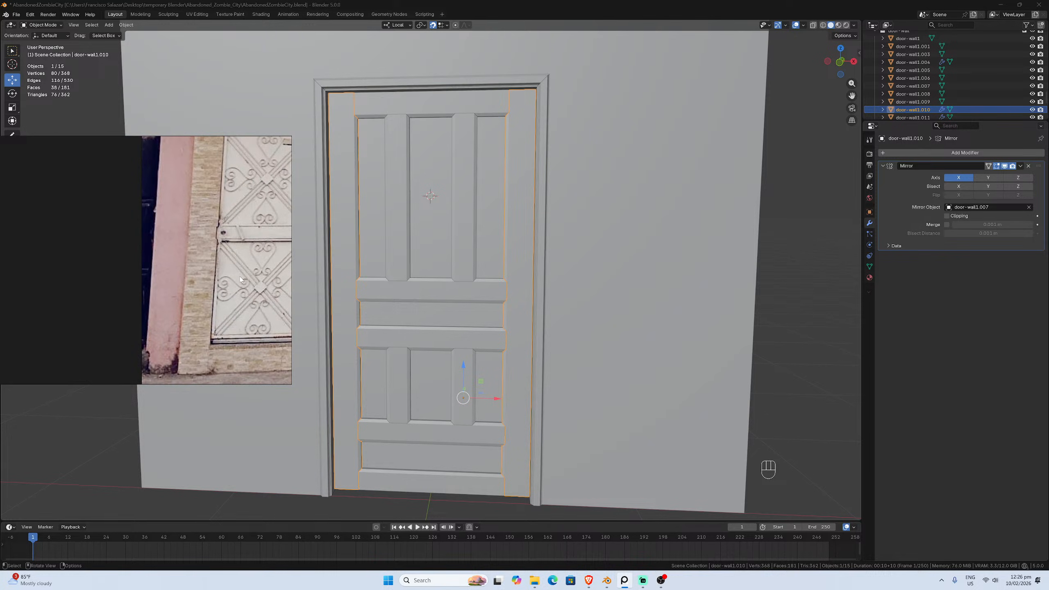
middle_drag(209, 291, 166, 293)
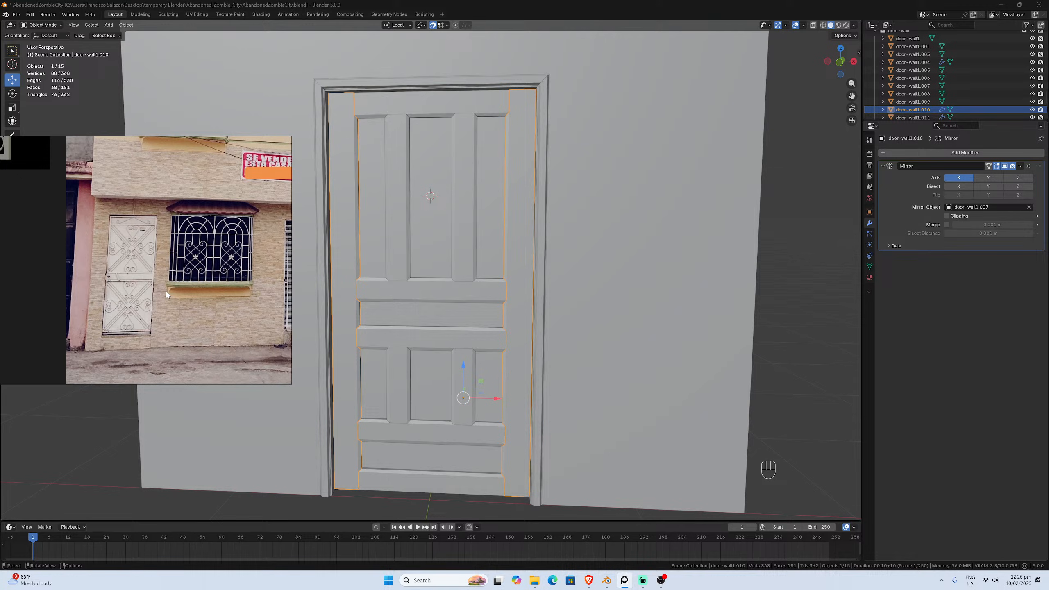
scroll(166, 293, down, 2)
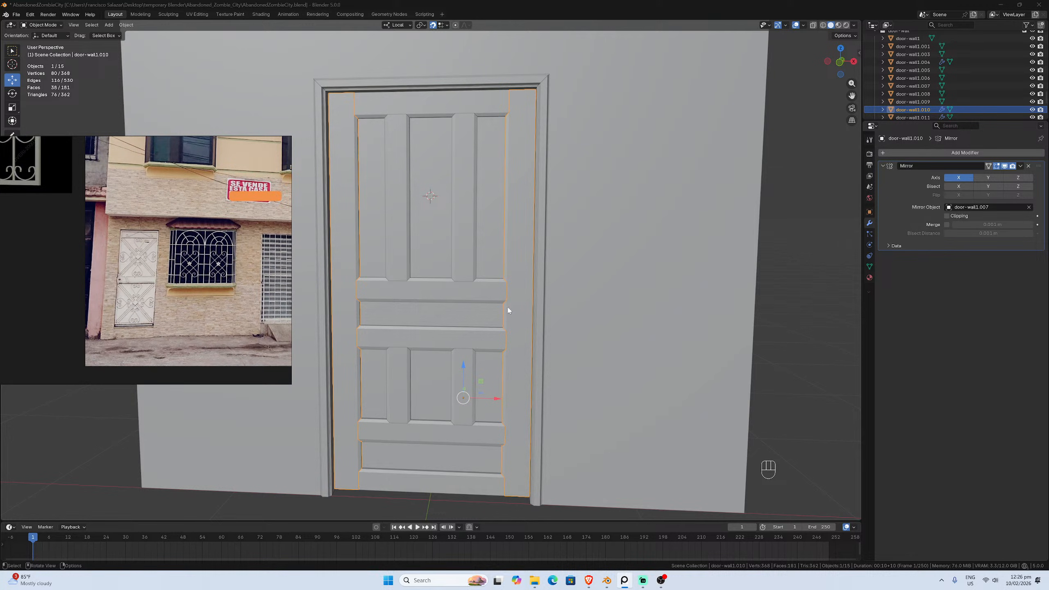
Look over the window grille and house facade photos across the reference board
scroll(173, 326, down, 5)
middle_drag(174, 328, 258, 224)
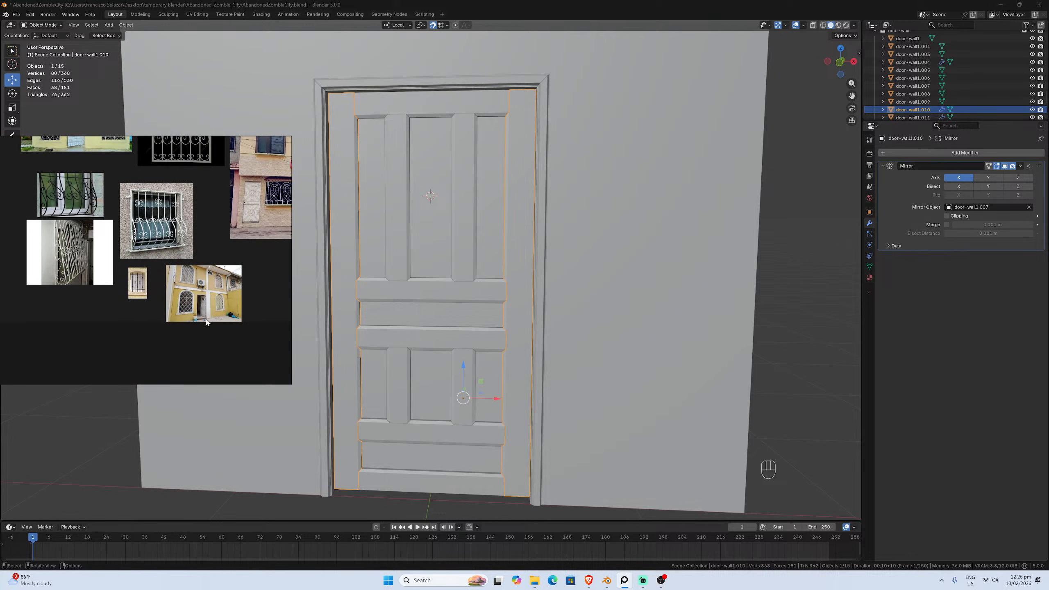
scroll(205, 318, up, 5)
scroll(203, 297, down, 4)
middle_drag(199, 184, 233, 273)
scroll(197, 254, down, 5)
scroll(231, 293, up, 3)
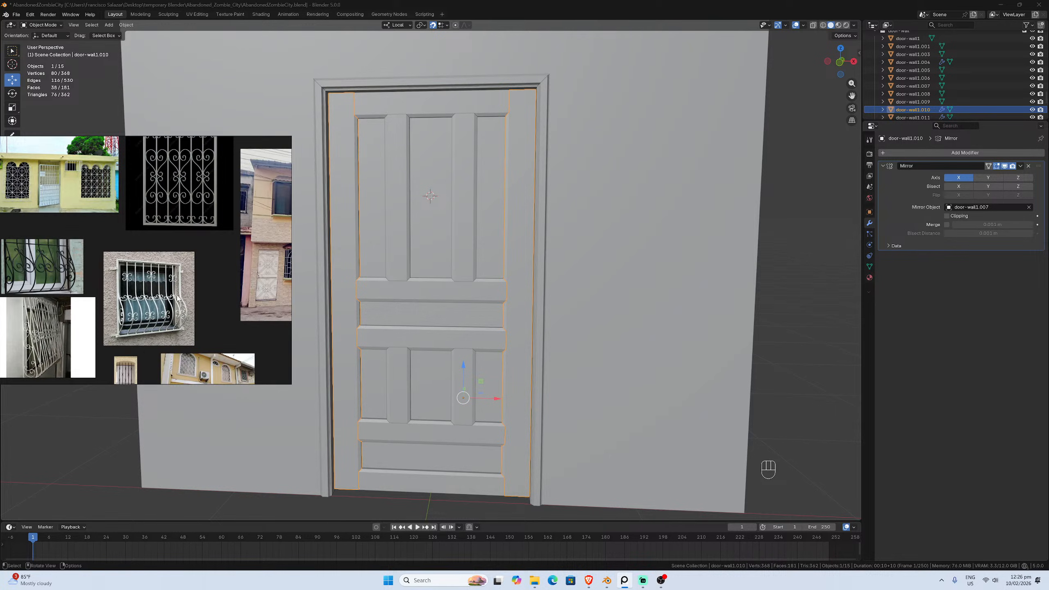
scroll(176, 297, down, 3)
scroll(124, 264, up, 4)
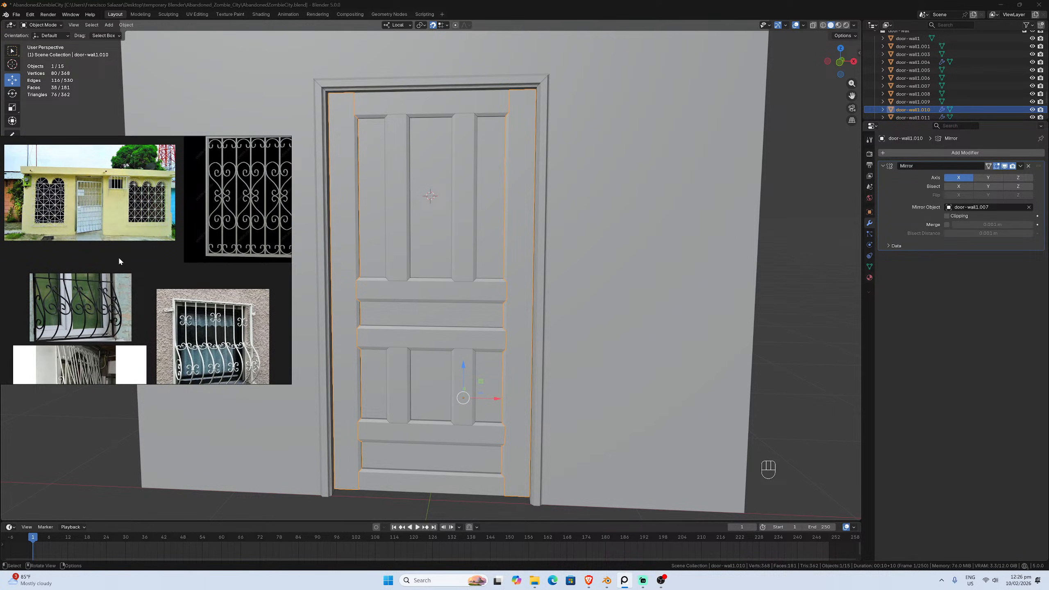
scroll(118, 256, down, 2)
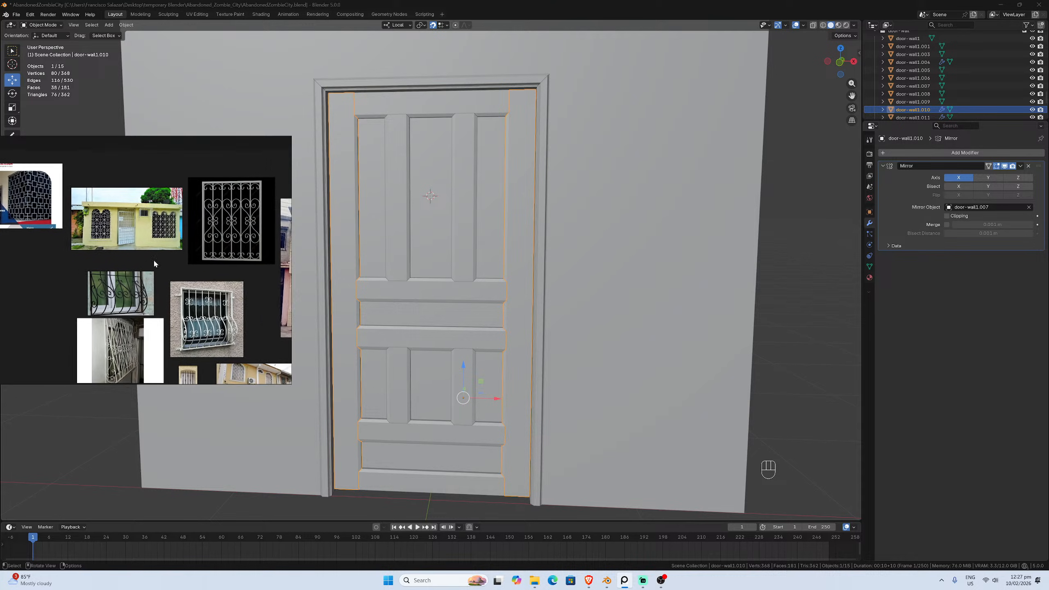
scroll(157, 264, down, 3)
scroll(164, 280, up, 3)
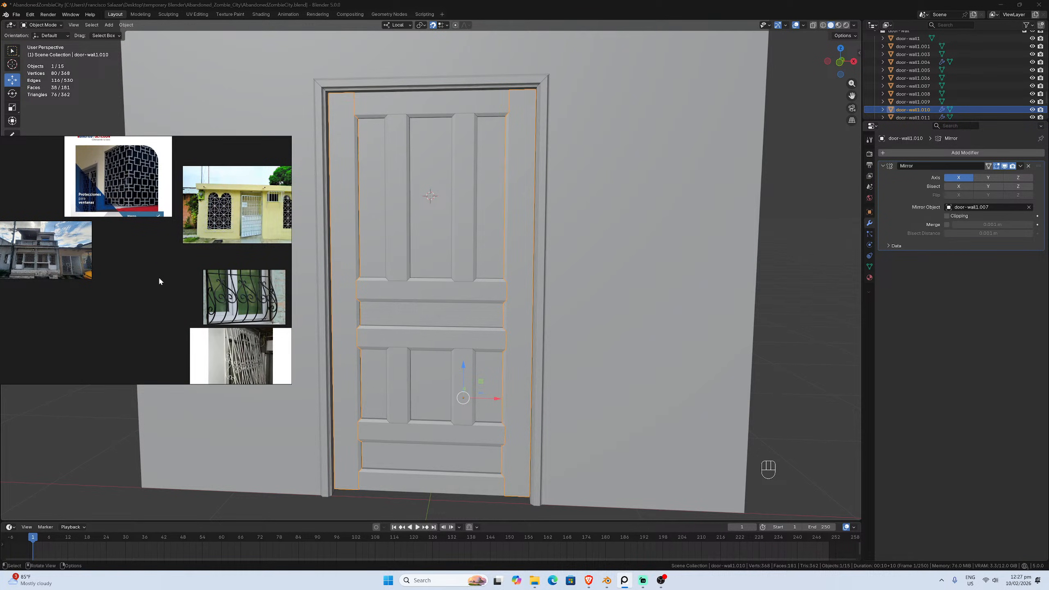
scroll(136, 276, down, 1)
Examine the paneled door model from several angles against the yellow house's gated entrance and the white ornamental door in the references
middle_drag(409, 303, 401, 308)
scroll(396, 309, down, 2)
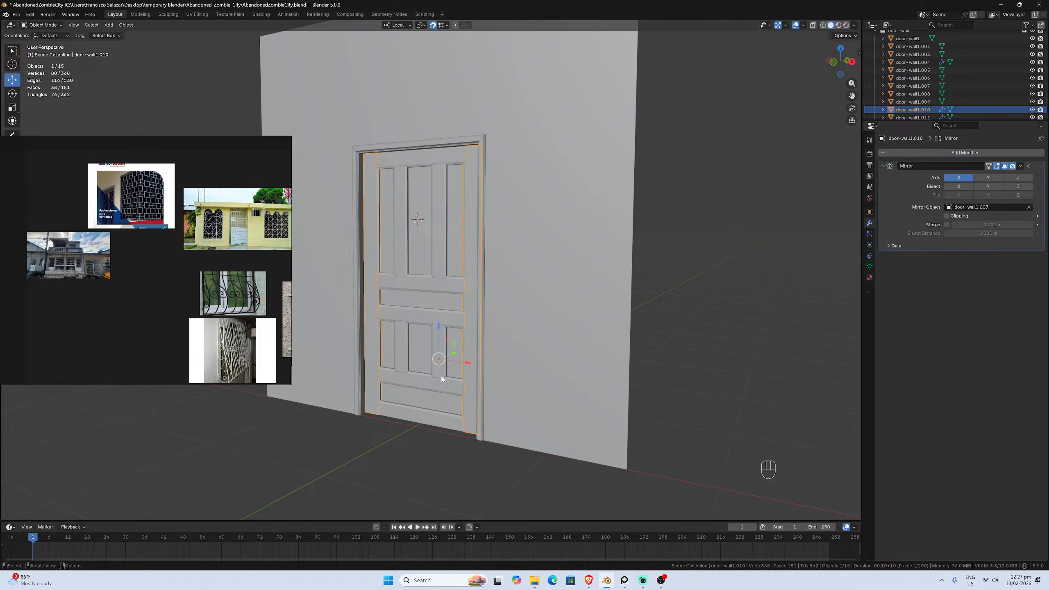
middle_drag(424, 384, 447, 376)
scroll(232, 299, up, 5)
middle_drag(229, 252, 165, 392)
middle_drag(189, 233, 187, 294)
scroll(186, 293, up, 2)
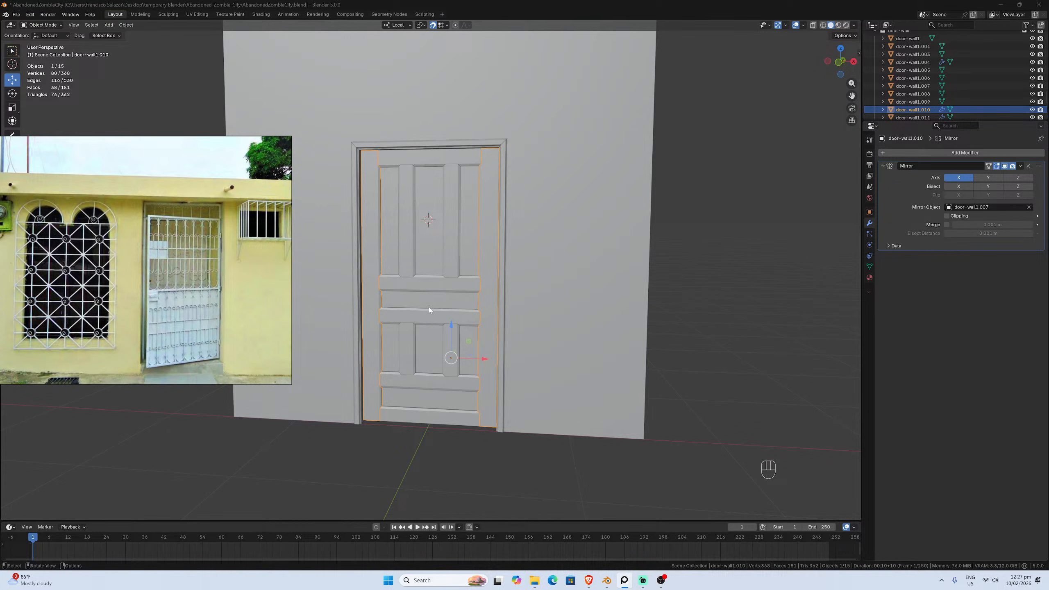
middle_drag(428, 306, 397, 315)
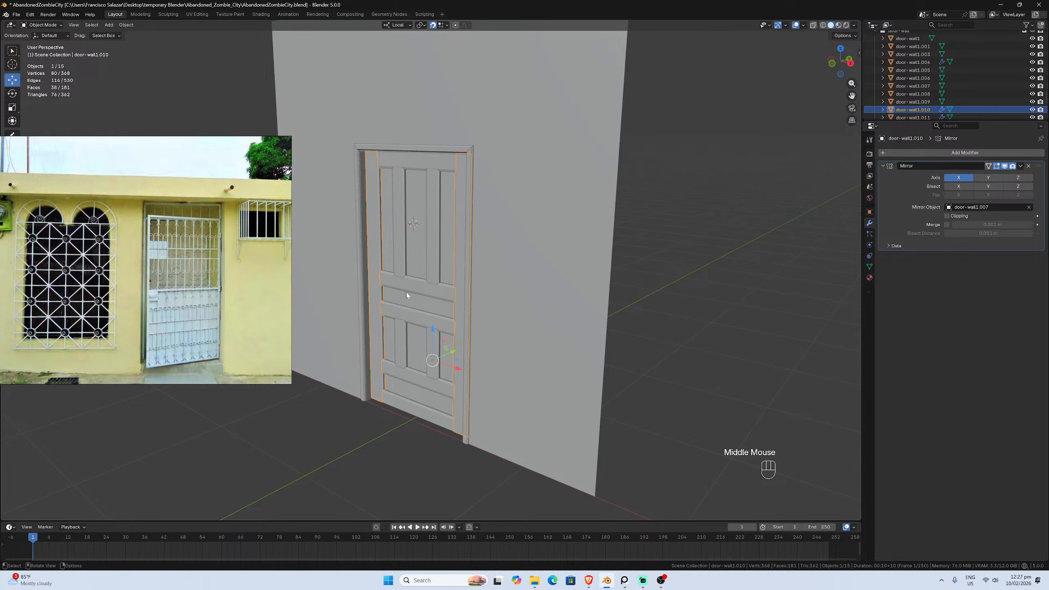
scroll(179, 294, down, 6)
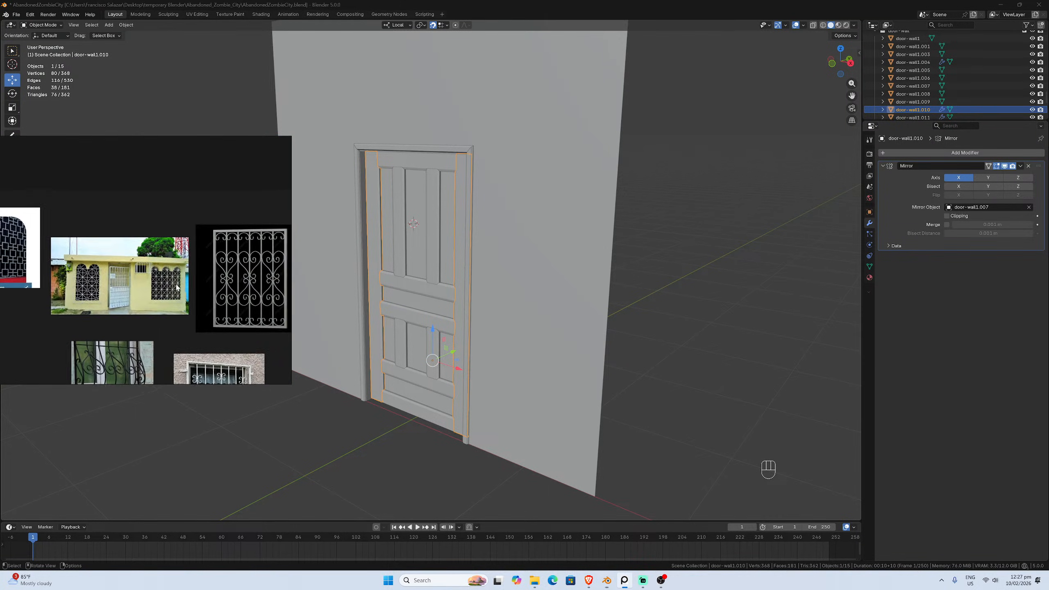
scroll(196, 298, up, 8)
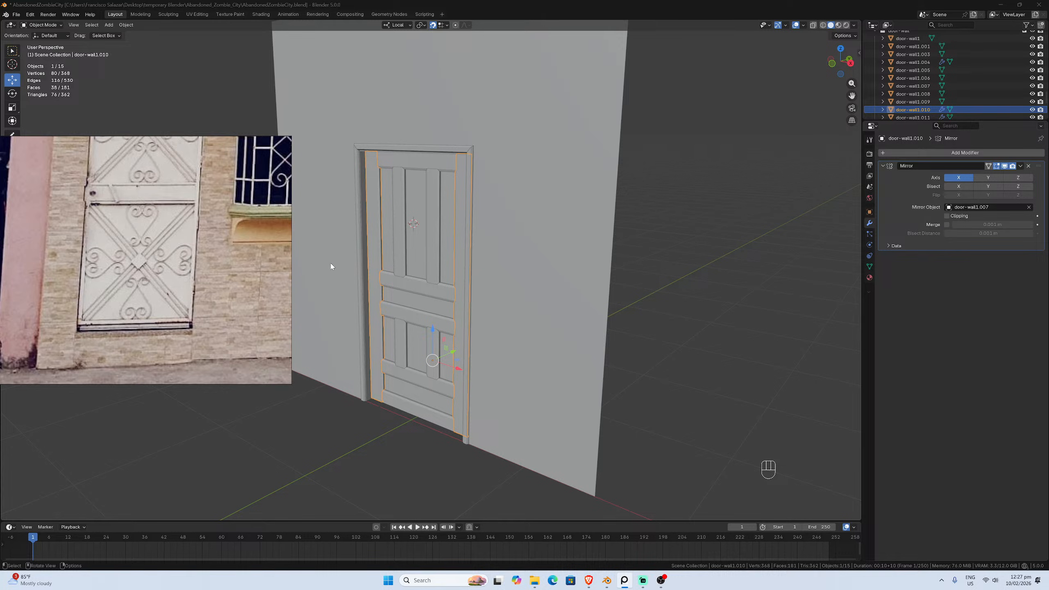
Examine the gated entrance in the yellow house photo on the reference board
scroll(236, 271, down, 2)
scroll(216, 264, down, 4)
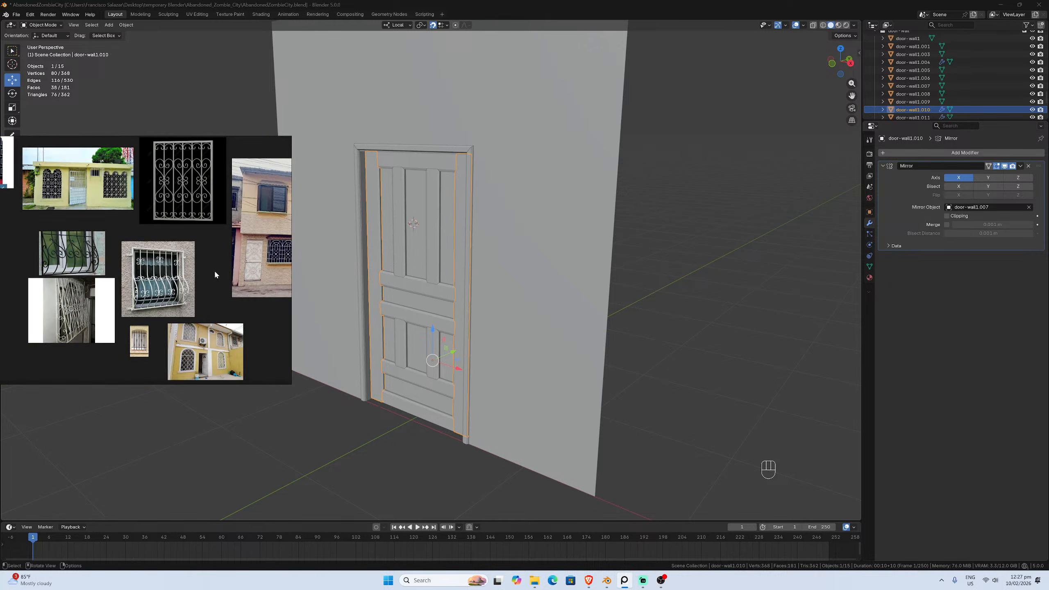
scroll(107, 288, down, 1)
middle_drag(107, 289, 186, 326)
scroll(150, 248, up, 5)
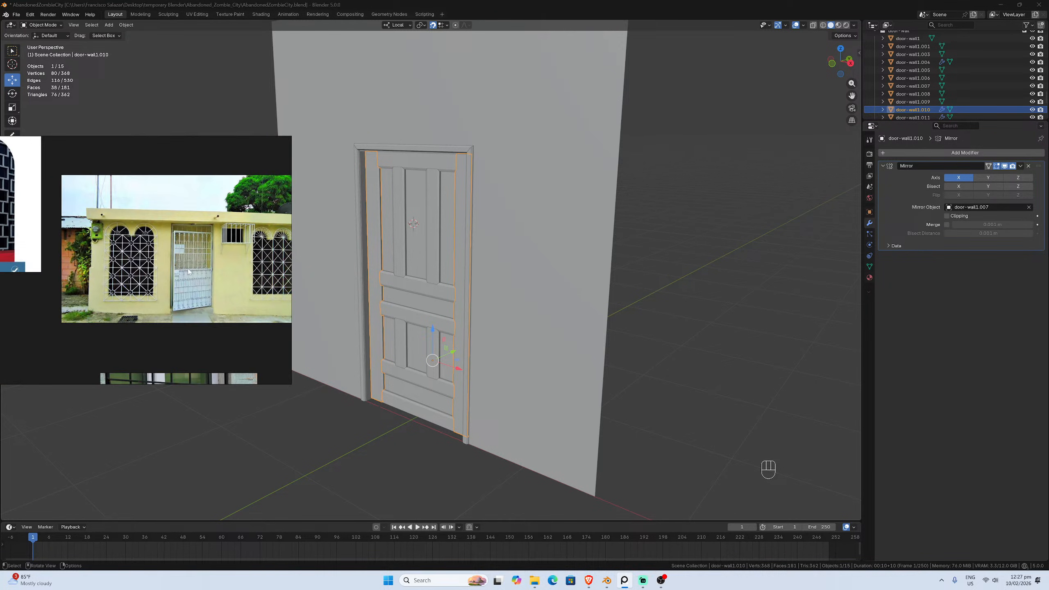
scroll(148, 282, down, 3)
scroll(147, 281, down, 4)
Examine the white half-grille doors and diamond-pattern bars in the photo of the grey two-storey house with balconies
middle_drag(147, 281, 243, 223)
scroll(170, 288, up, 6)
middle_drag(174, 236, 168, 333)
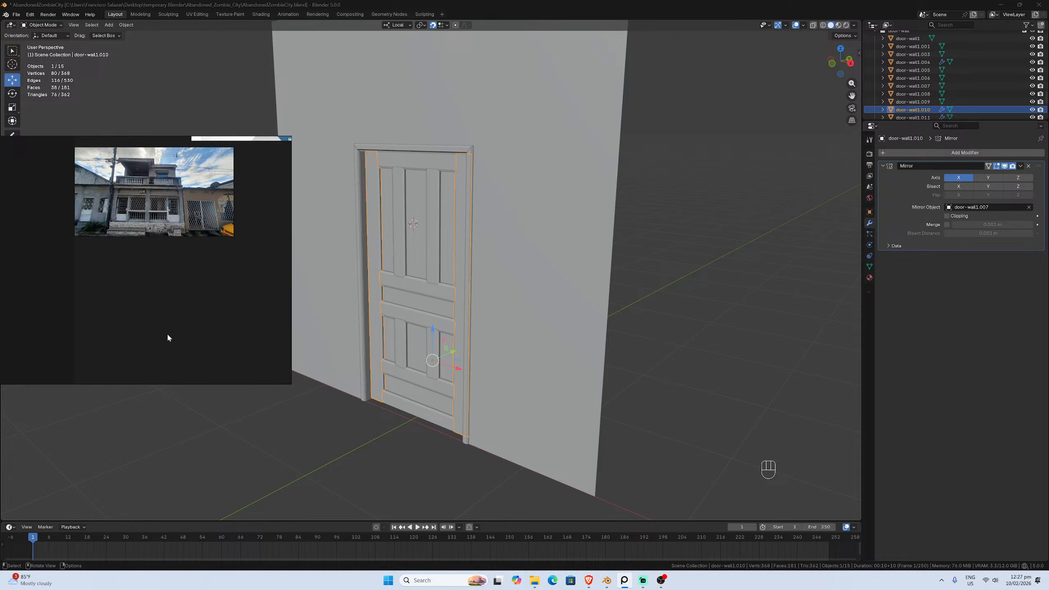
scroll(173, 230, up, 4)
middle_drag(174, 228, 182, 340)
scroll(182, 338, up, 5)
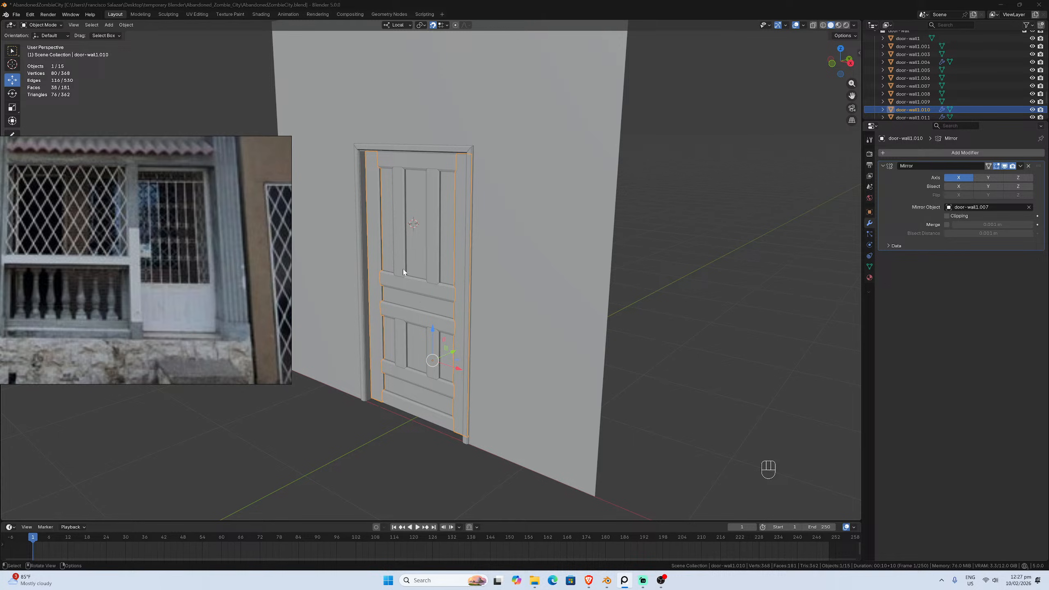
scroll(190, 268, down, 1)
scroll(201, 273, down, 4)
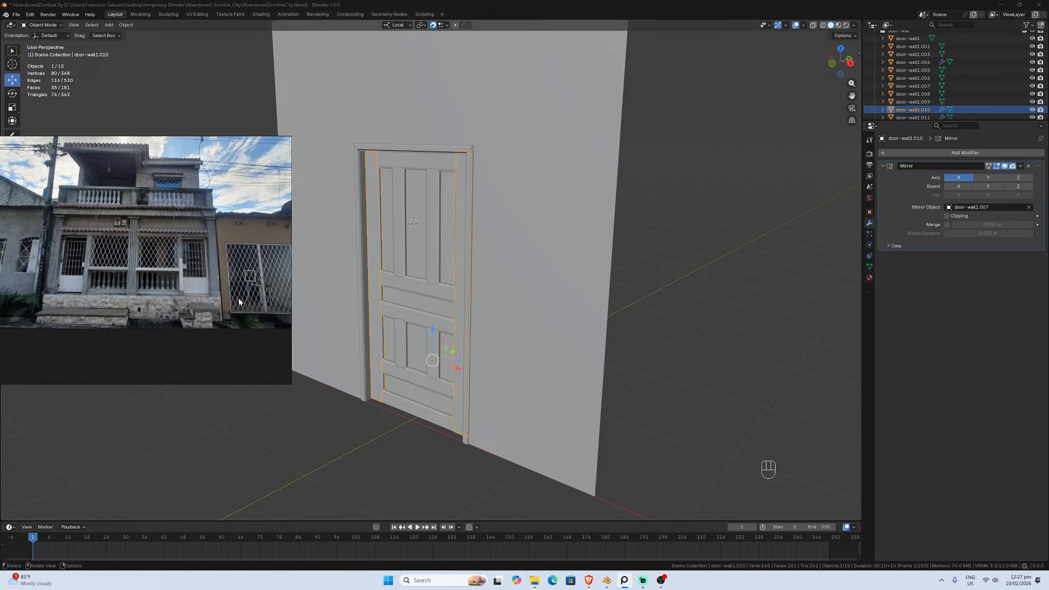
scroll(238, 299, down, 3)
middle_drag(189, 285, 136, 282)
scroll(182, 242, up, 6)
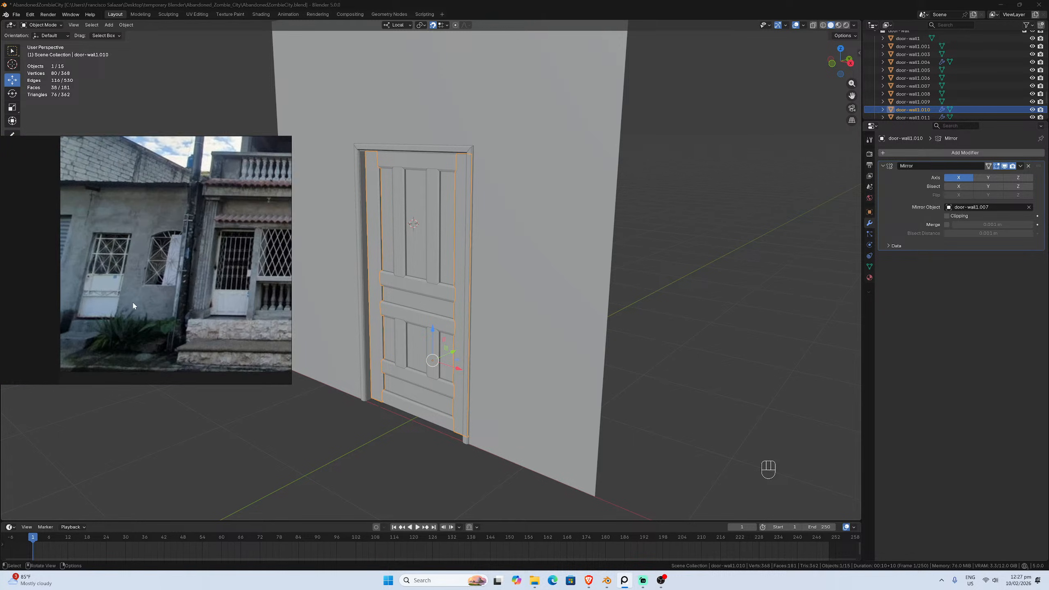
scroll(180, 257, down, 5)
scroll(170, 300, up, 4)
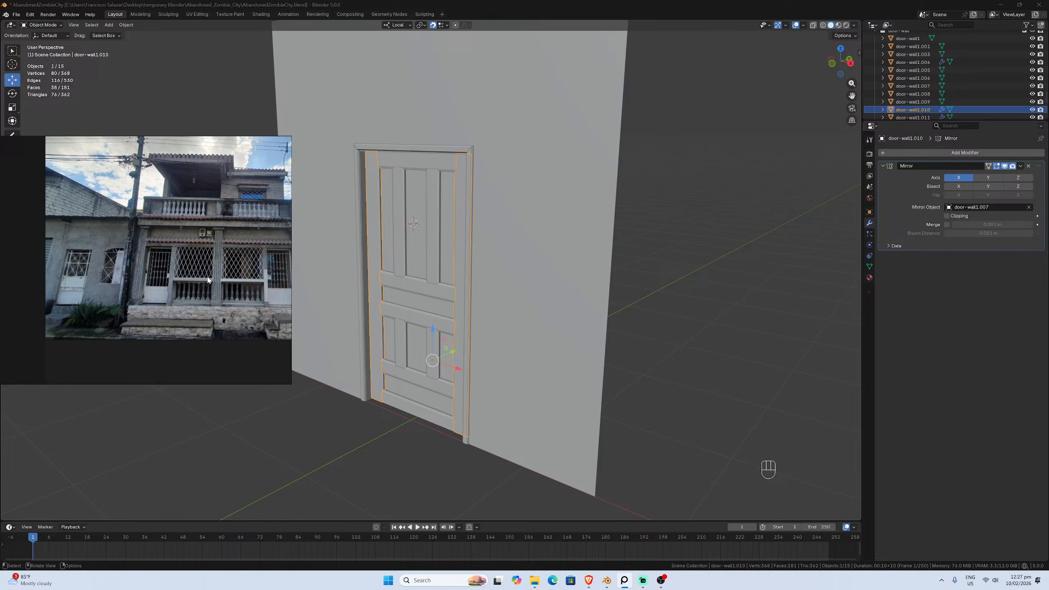
scroll(170, 300, down, 8)
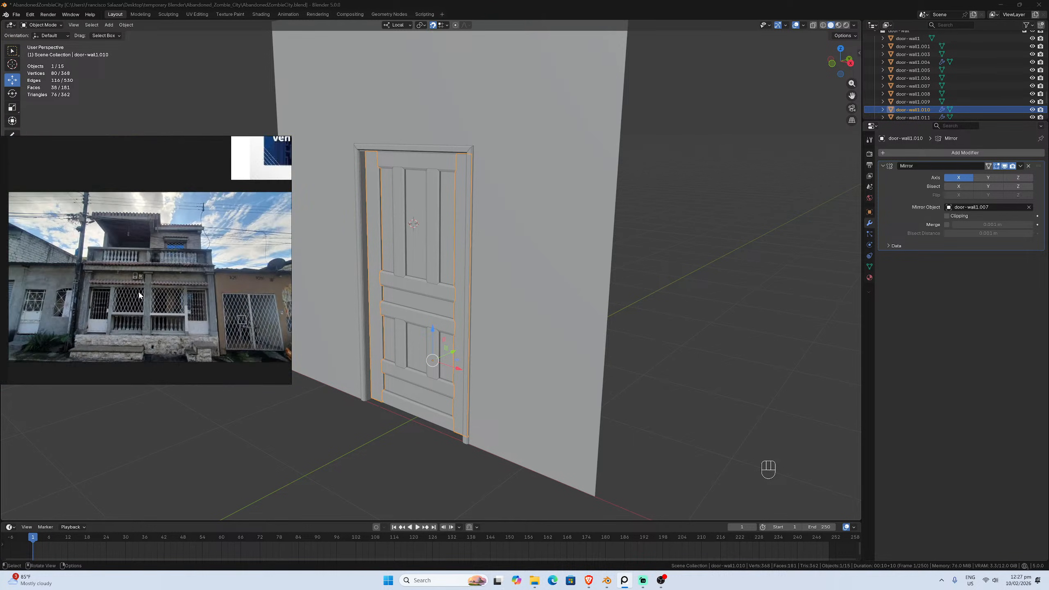
Look over the yellow house, window grille and facade photos across the reference board for door details
middle_drag(196, 311, 44, 278)
scroll(78, 256, up, 8)
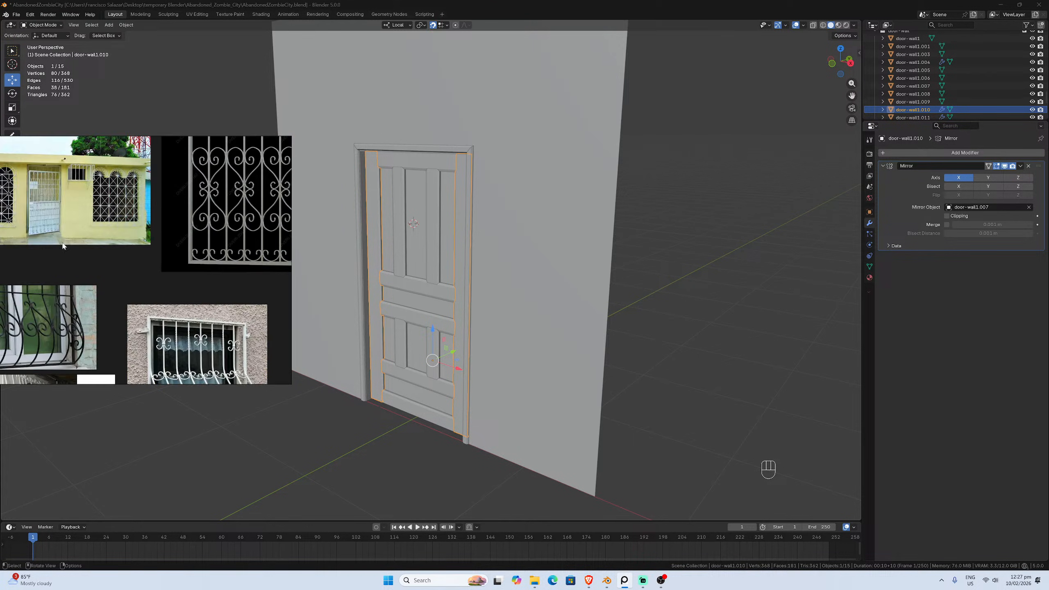
middle_drag(72, 244, 145, 321)
scroll(144, 320, up, 1)
scroll(81, 225, down, 6)
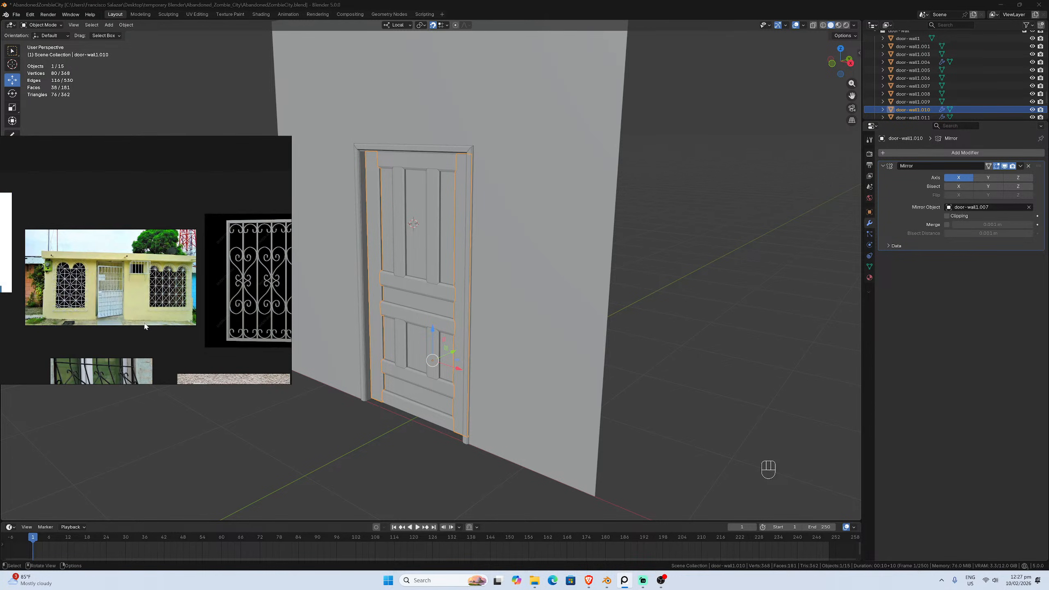
middle_drag(223, 322, 145, 242)
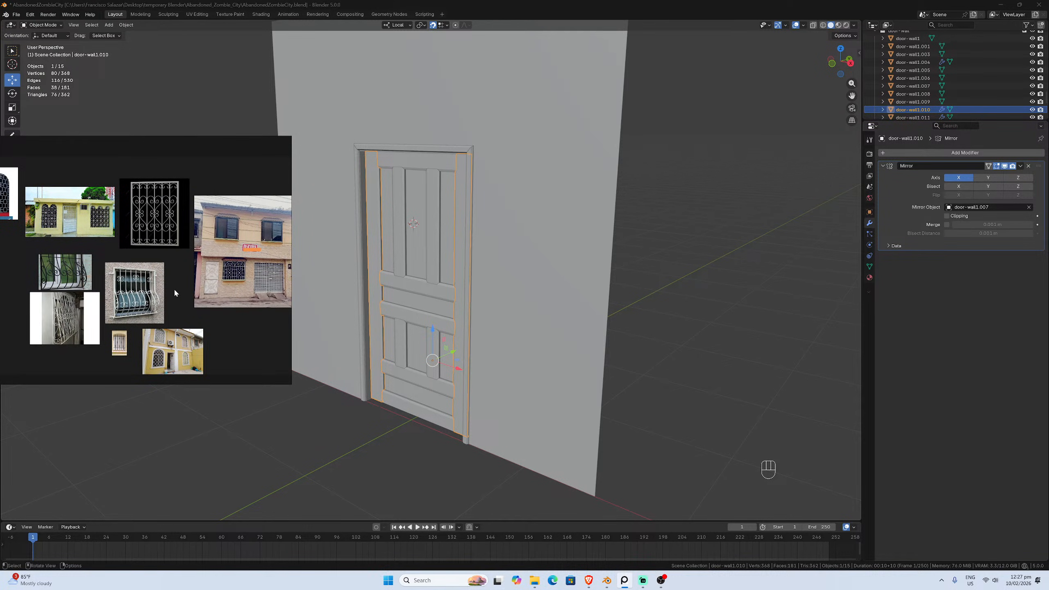
scroll(201, 316, down, 4)
scroll(191, 304, up, 4)
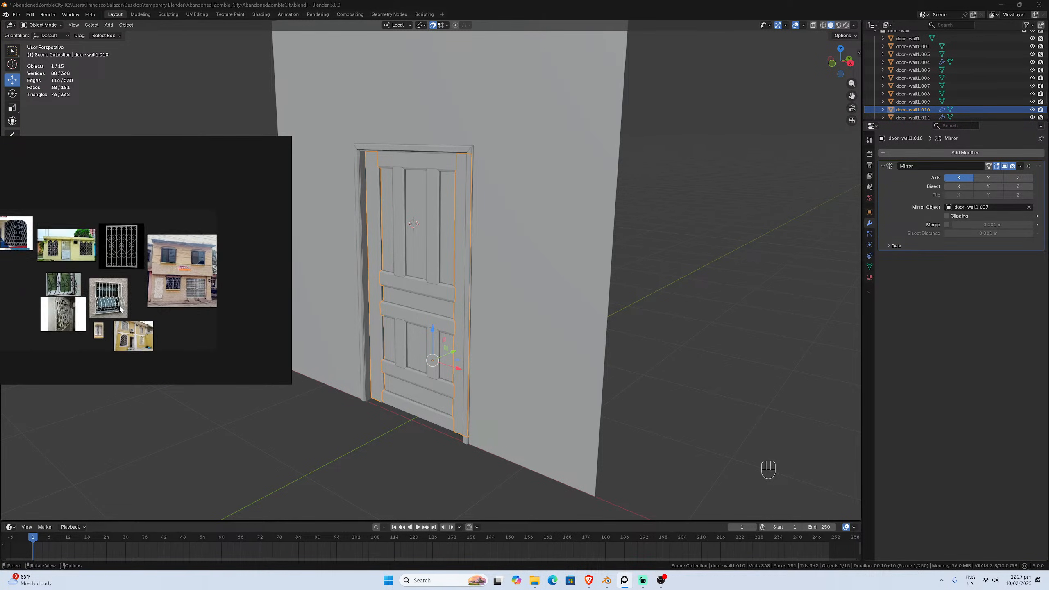
middle_drag(190, 301, 200, 303)
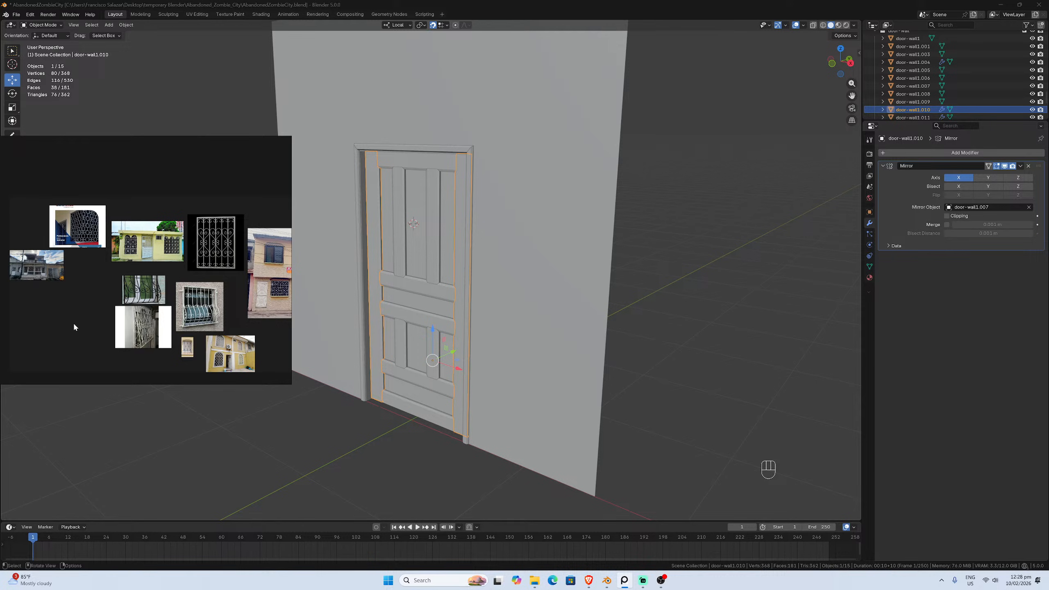
scroll(146, 304, down, 3)
scroll(124, 297, up, 5)
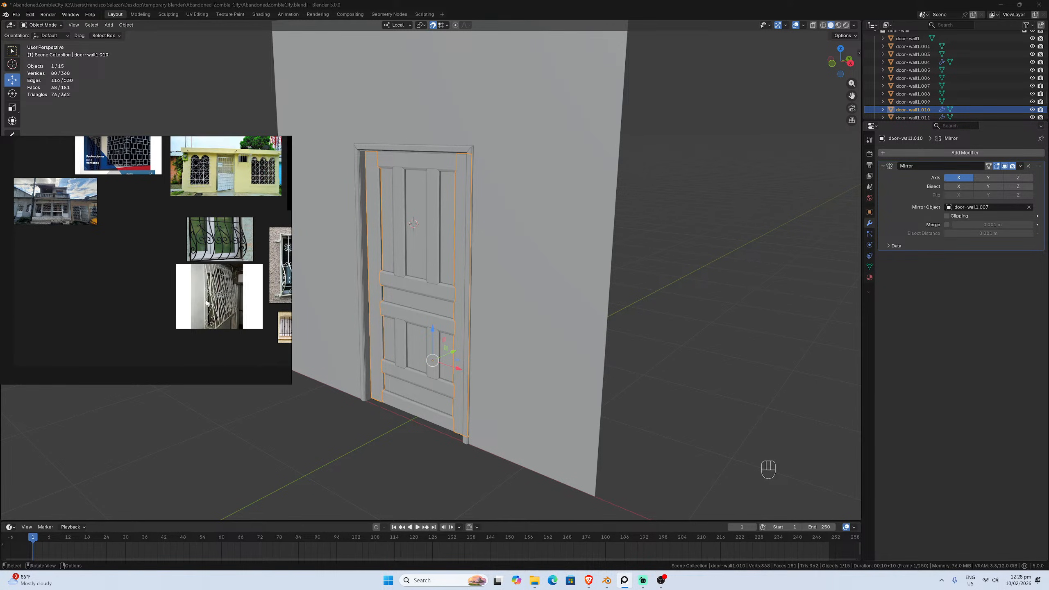
scroll(207, 302, up, 4)
scroll(159, 315, down, 6)
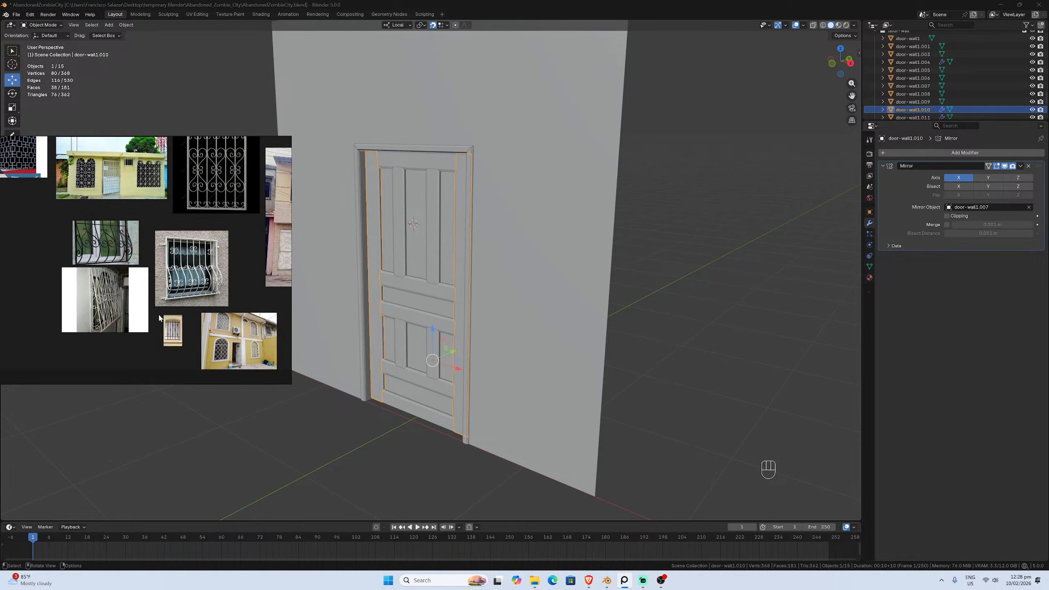
middle_drag(148, 300, 168, 334)
scroll(175, 335, down, 2)
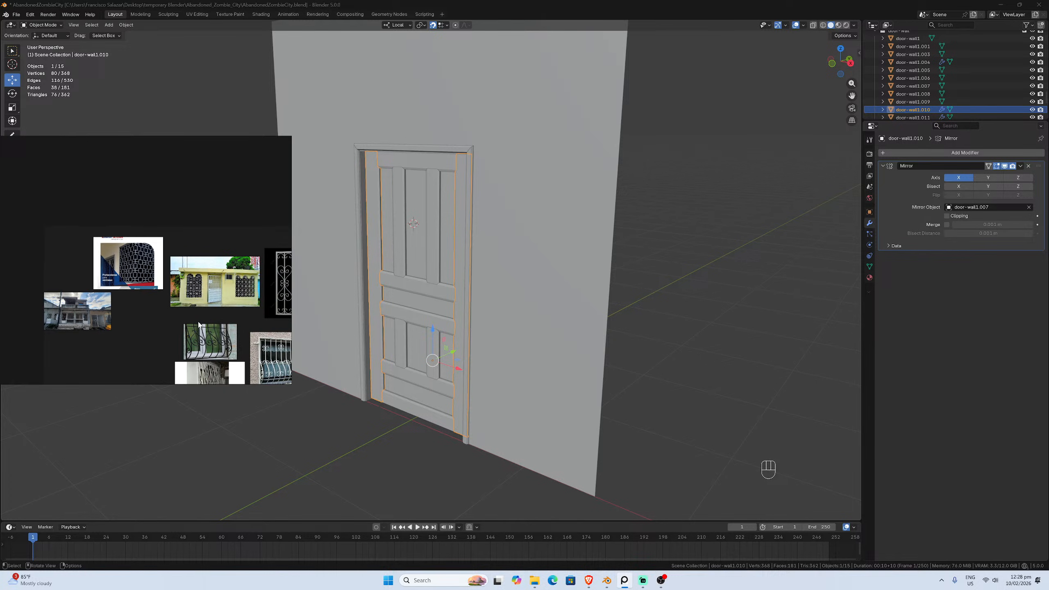
Show the human-height reference in front view to check the door's scale against the standing man, and hide it again
middle_drag(397, 340, 464, 323)
key(KP_1)
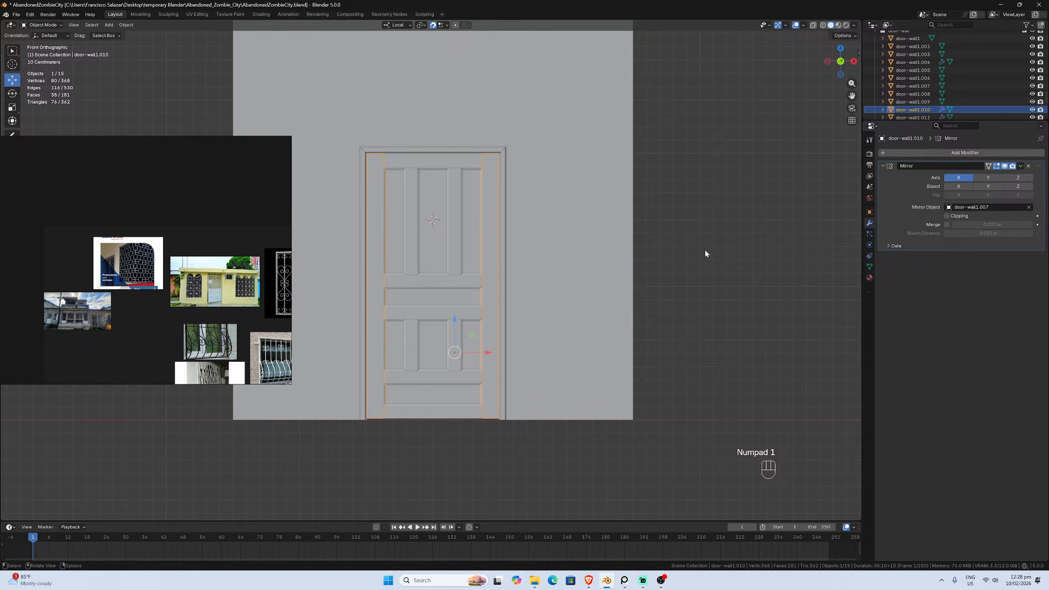
scroll(966, 75, up, 8)
scroll(966, 74, up, 5)
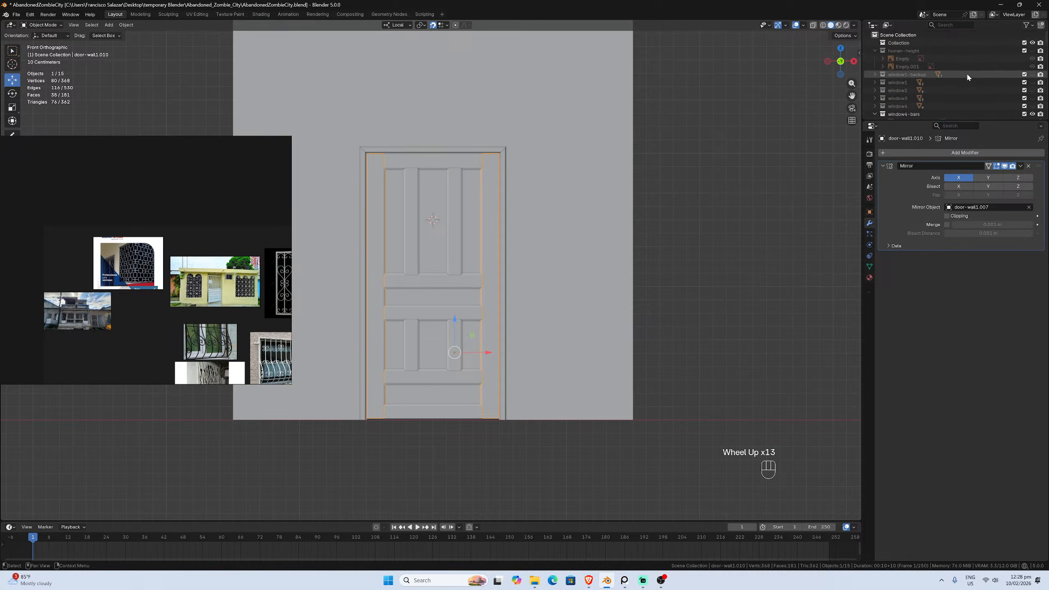
click(1032, 50)
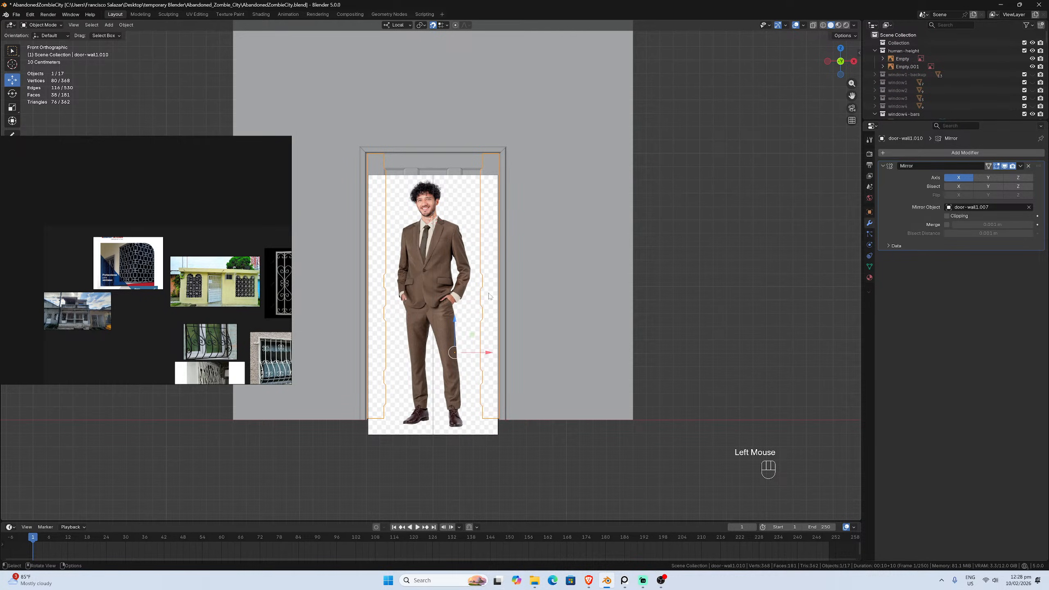
scroll(491, 299, up, 3)
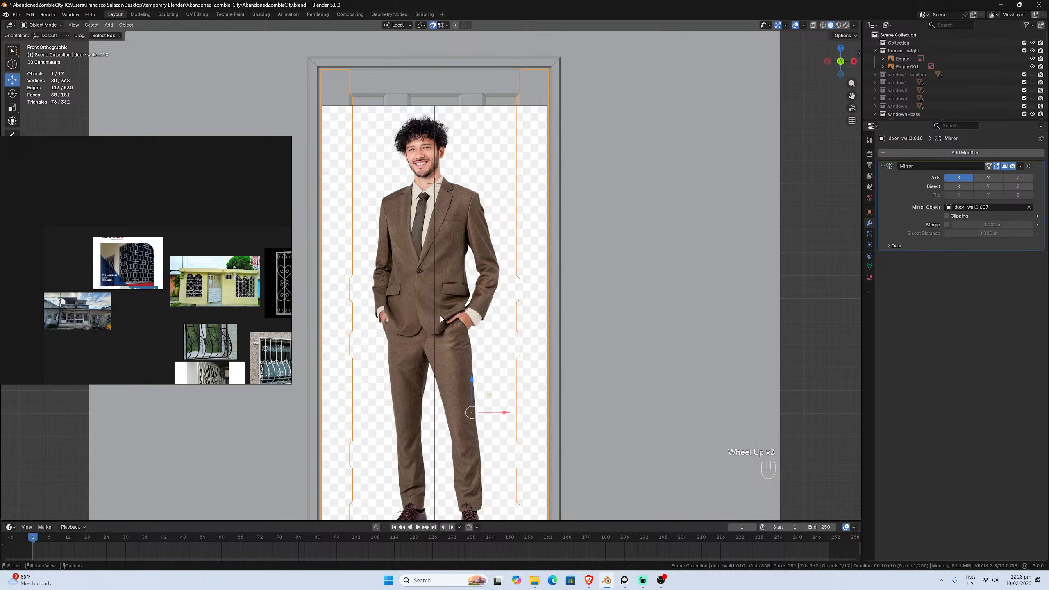
scroll(384, 322, down, 1)
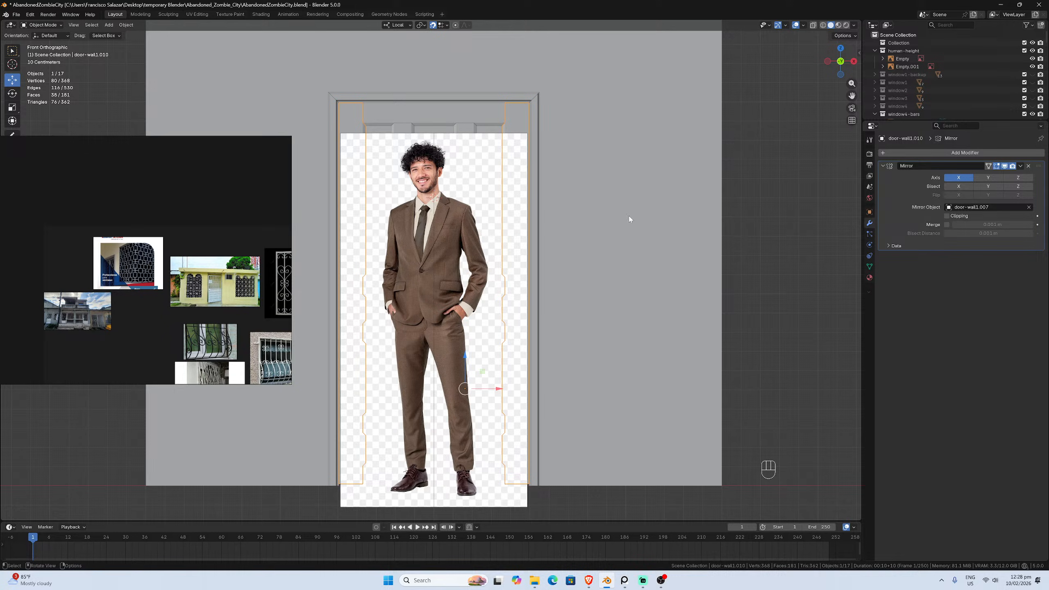
click(1032, 50)
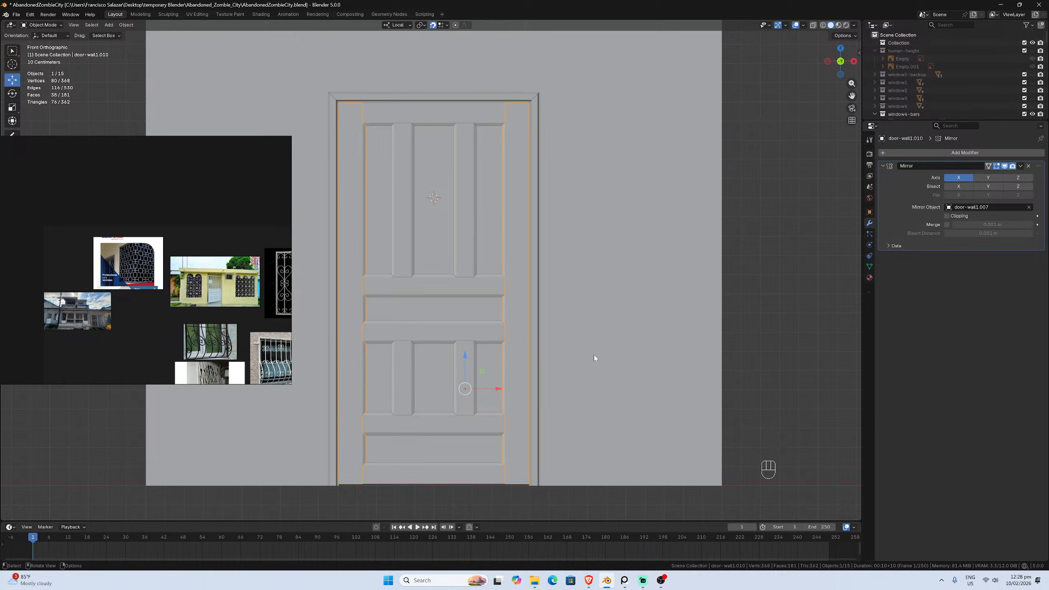
Inspect the lower edge of the paneled door and the foot of its frame up close
drag(851, 96, 787, 152)
scroll(774, 201, up, 3)
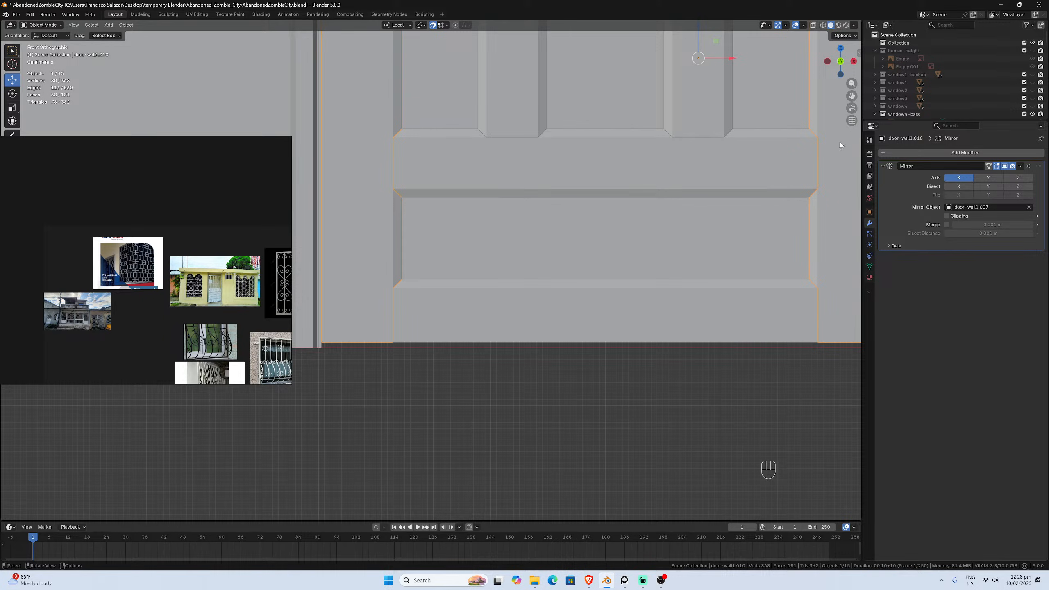
drag(852, 95, 689, 120)
middle_drag(709, 311, 632, 351)
scroll(665, 314, down, 1)
scroll(432, 340, down, 1)
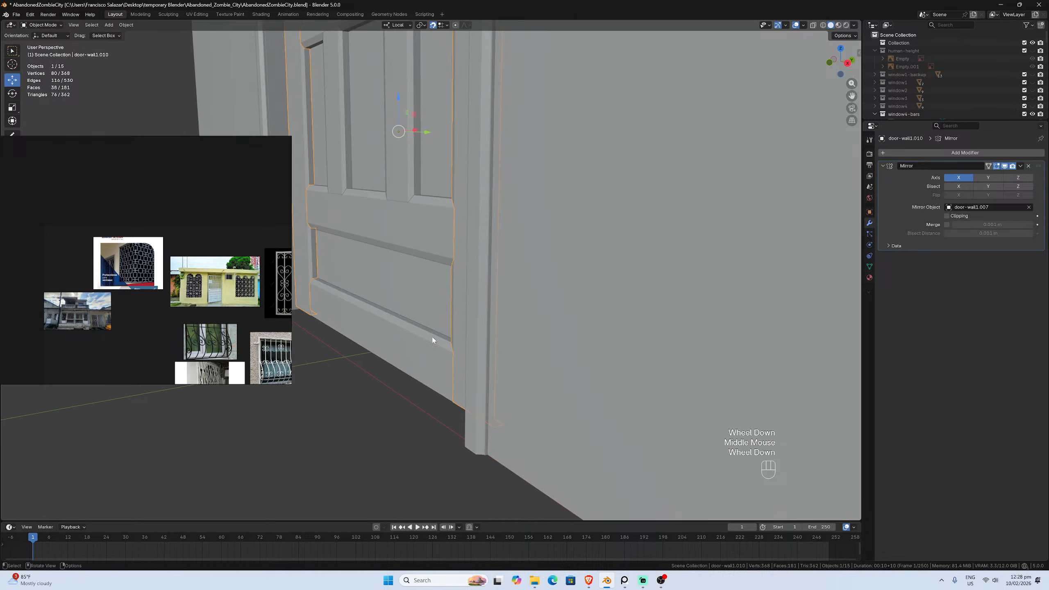
Compare the door's bottom edge with the threshold beneath the white gate in the yellow house photo
click(190, 293)
middle_drag(397, 360, 439, 356)
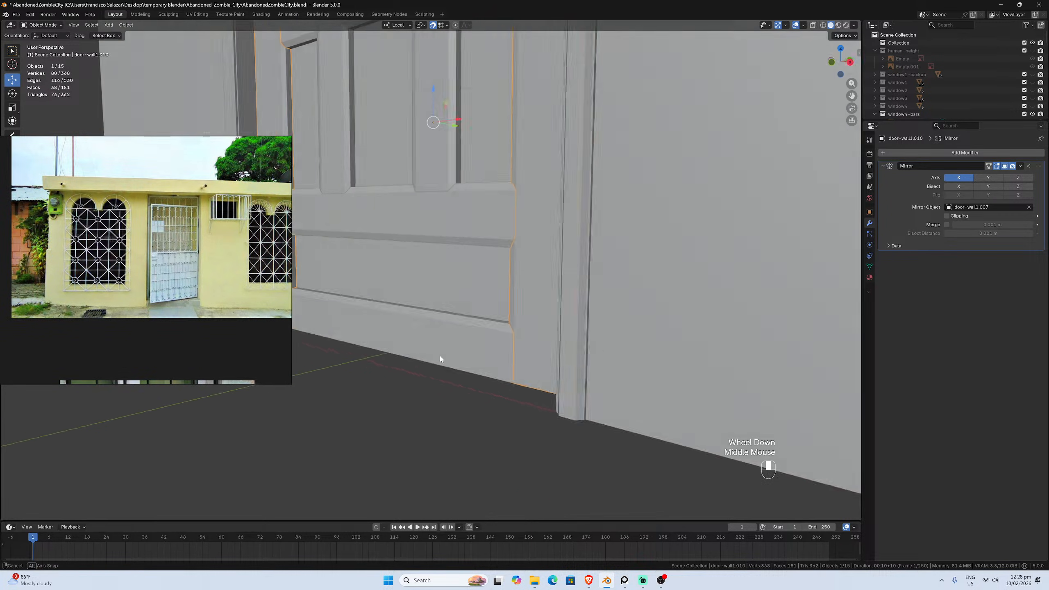
scroll(439, 356, down, 2)
scroll(212, 294, up, 5)
scroll(212, 295, up, 3)
middle_drag(212, 295, 88, 296)
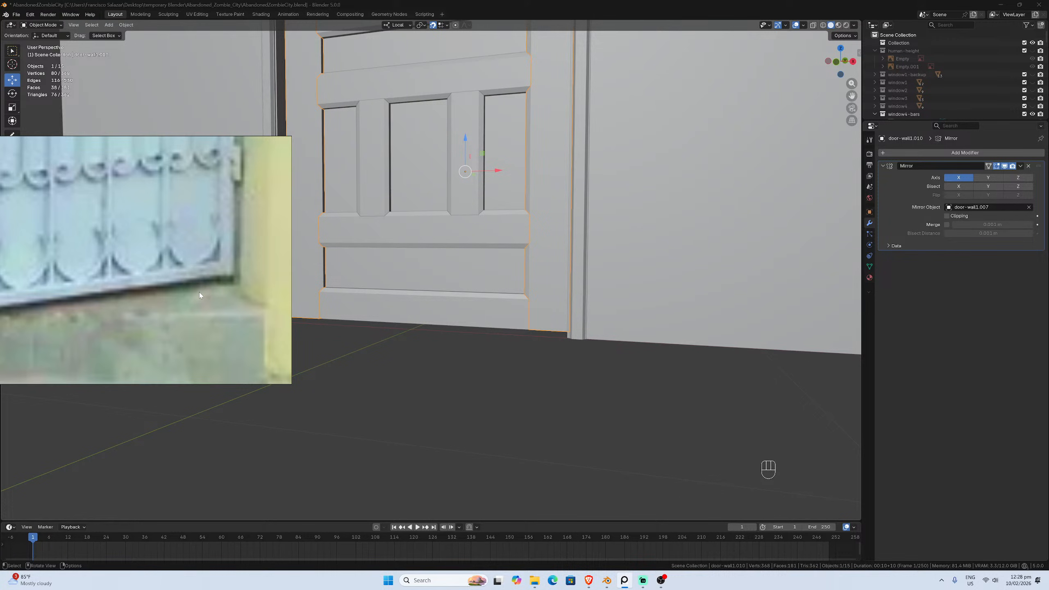
middle_drag(326, 295, 361, 315)
scroll(361, 307, down, 2)
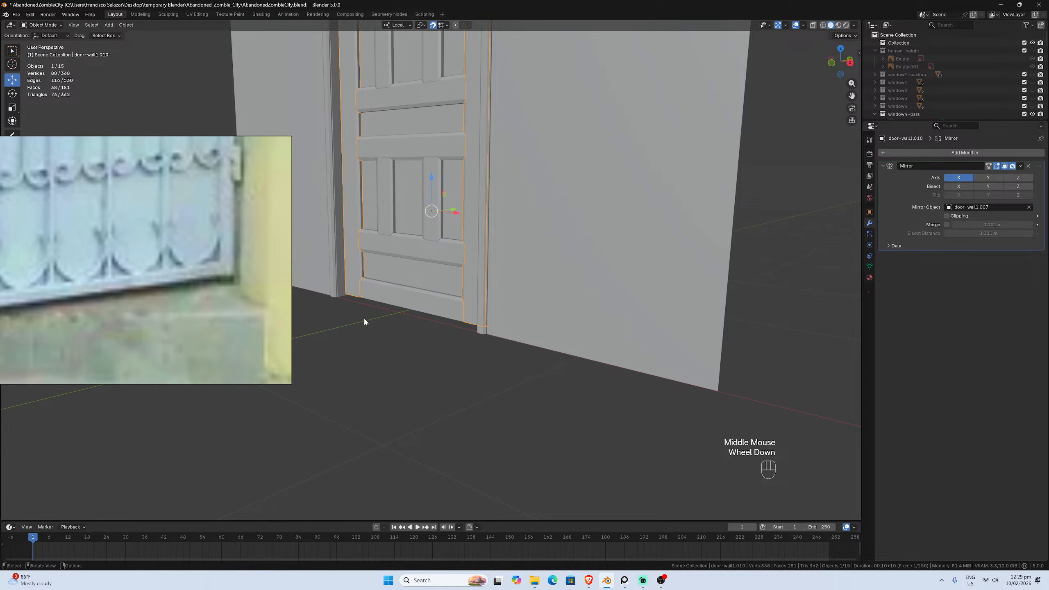
scroll(245, 282, down, 2)
scroll(245, 282, down, 4)
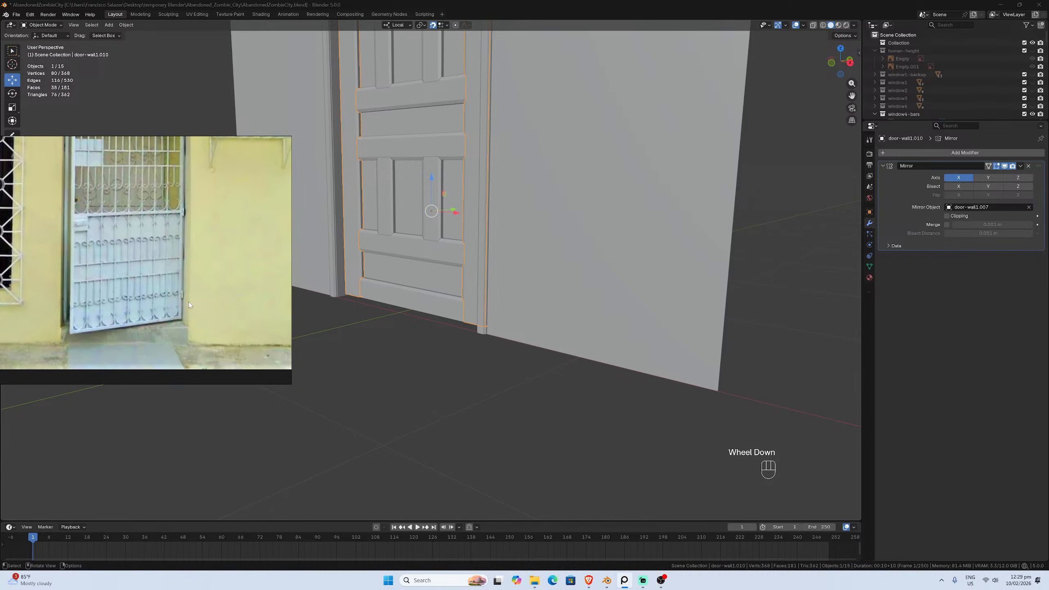
Compare the full paneled door, from the front and at an angle, with the white ornamental door in the brick facade photo
middle_drag(444, 291, 489, 298)
key(KP_1)
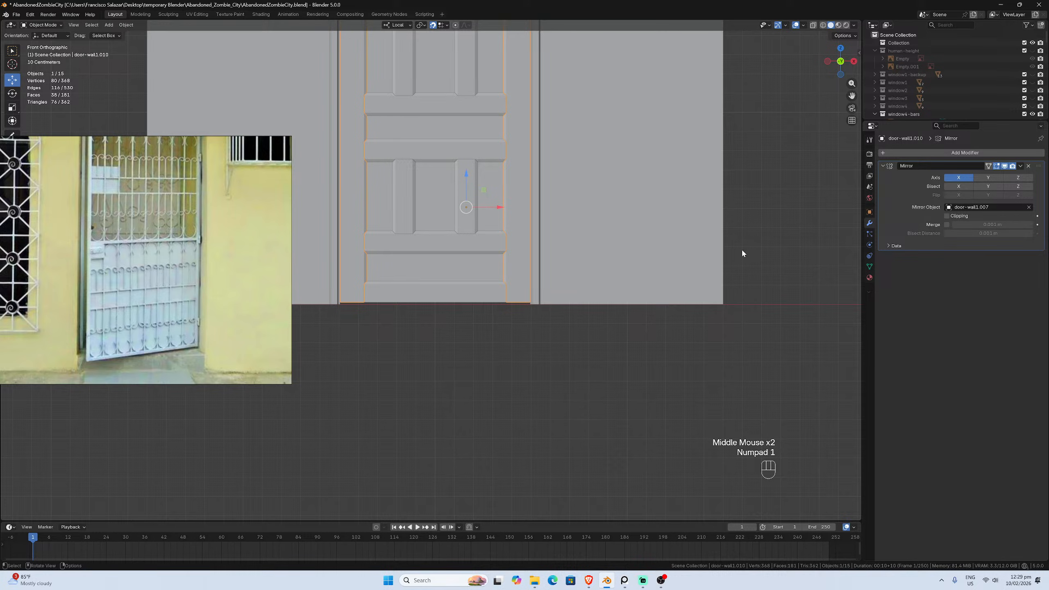
drag(852, 96, 965, 265)
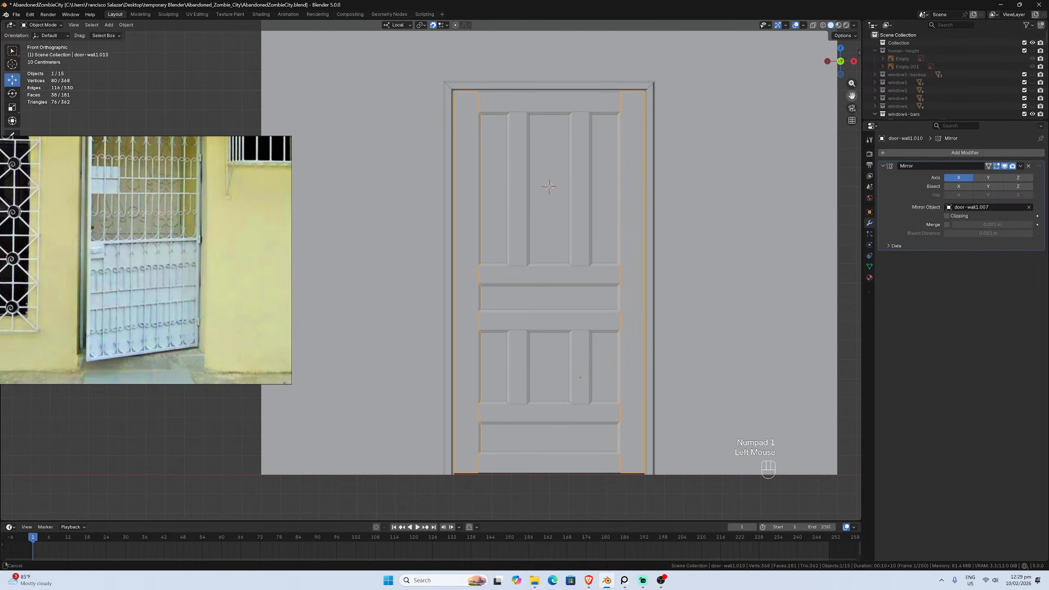
scroll(209, 262, down, 6)
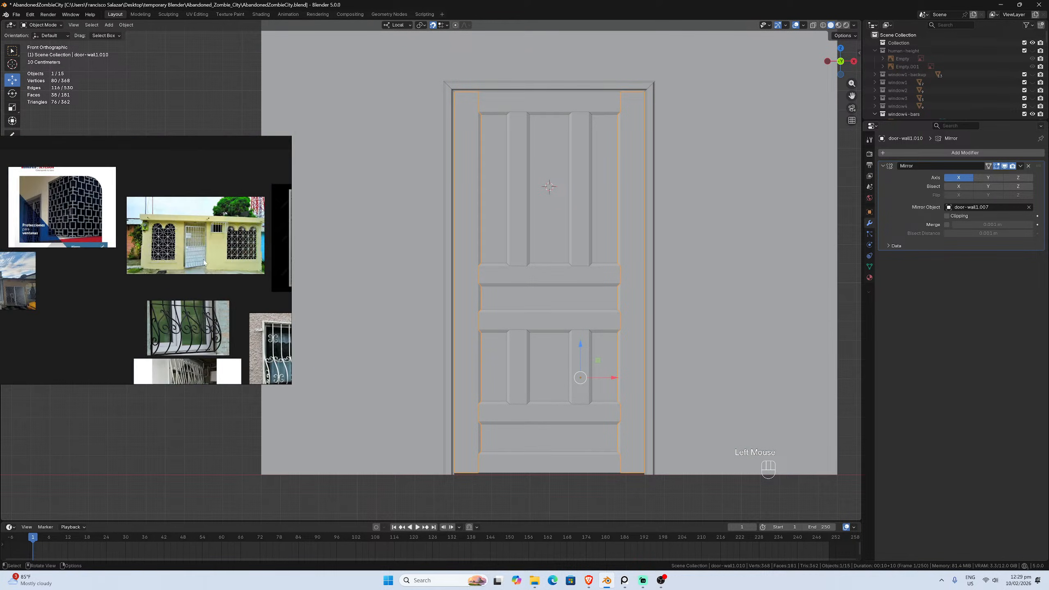
scroll(202, 265, up, 8)
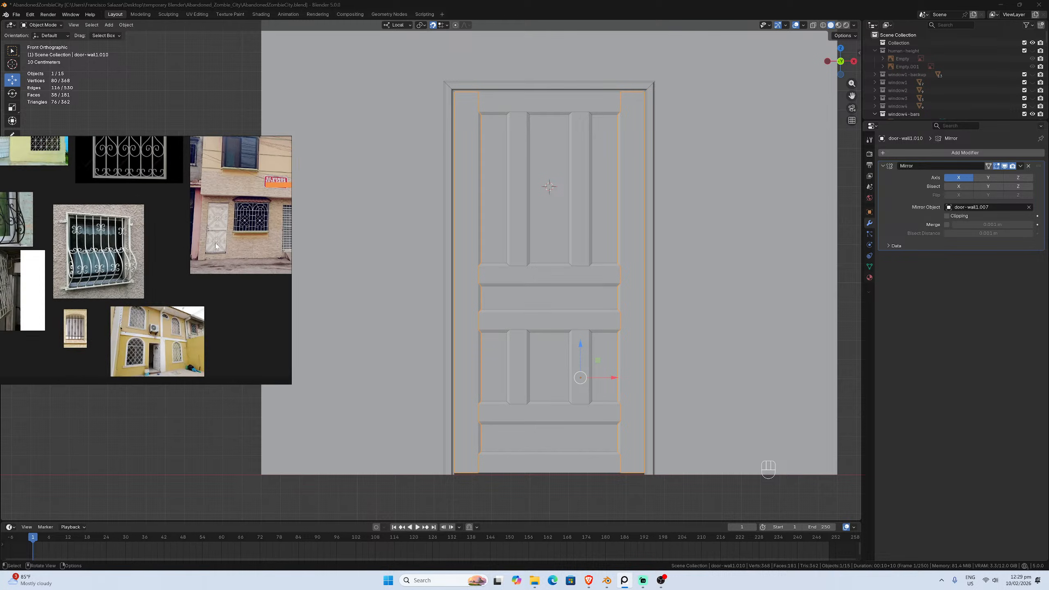
scroll(192, 259, down, 2)
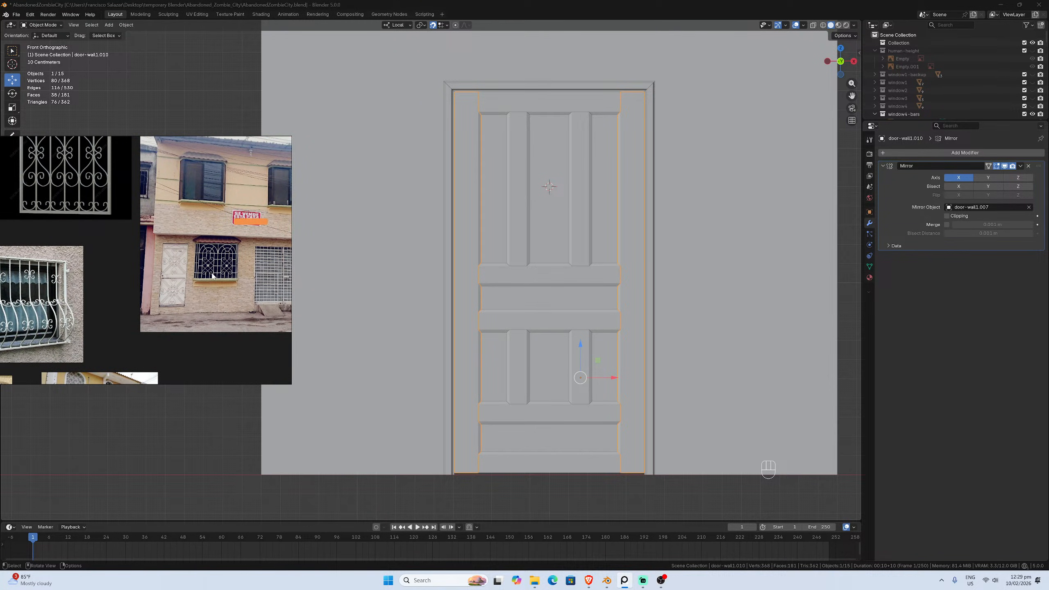
scroll(213, 277, down, 3)
scroll(213, 277, up, 5)
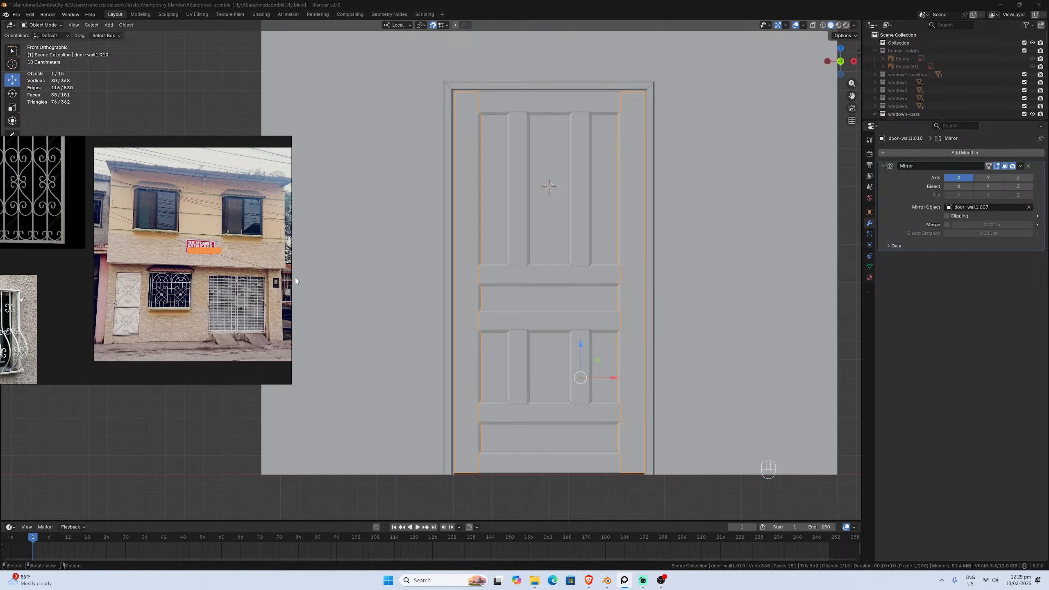
scroll(462, 284, down, 1)
middle_drag(462, 284, 486, 284)
scroll(525, 284, up, 2)
scroll(568, 272, down, 1)
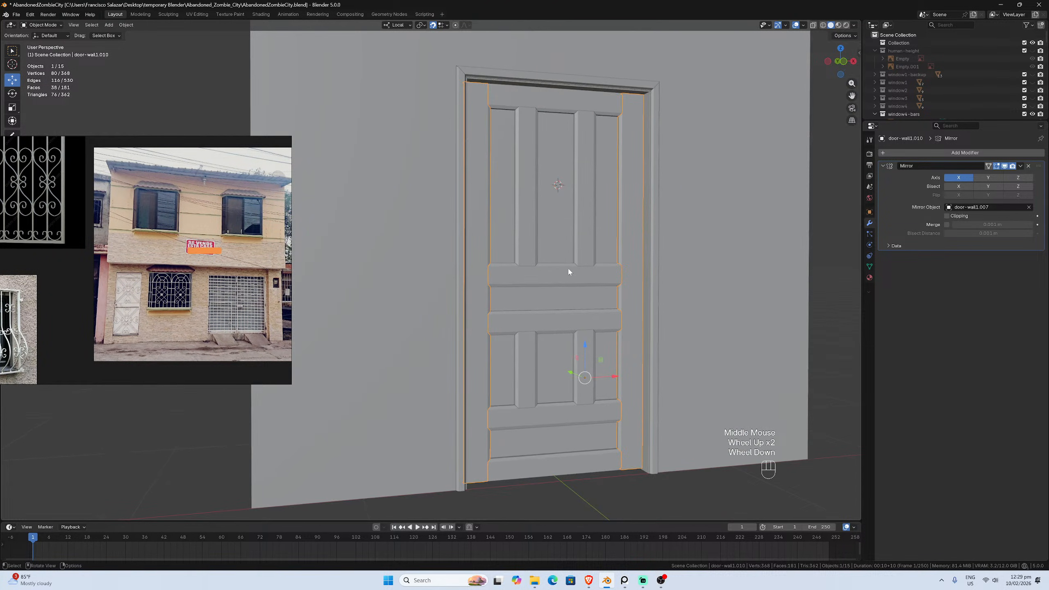
Review the door-wall collection in the outliner to find which objects make up the wall, frame and paneled door
drag(852, 96, 918, 95)
drag(222, 252, 308, 235)
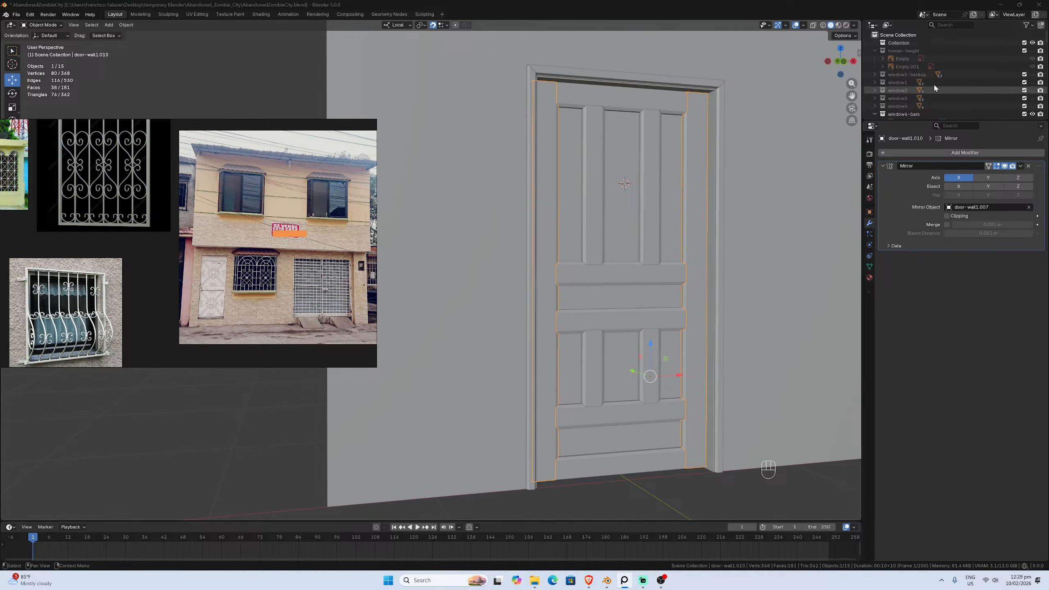
scroll(937, 81, down, 11)
scroll(938, 84, down, 7)
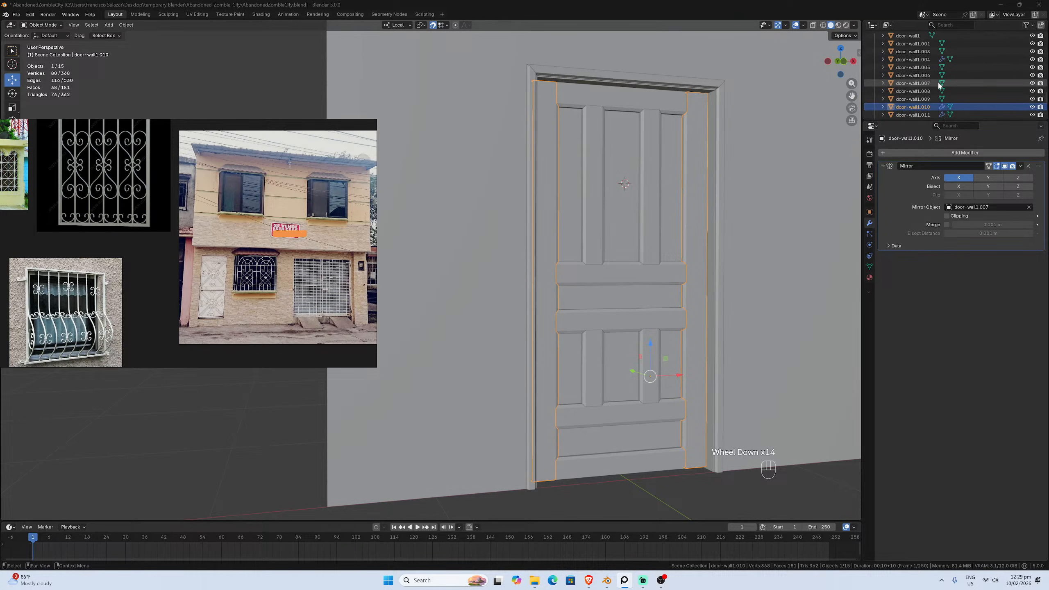
scroll(938, 84, up, 4)
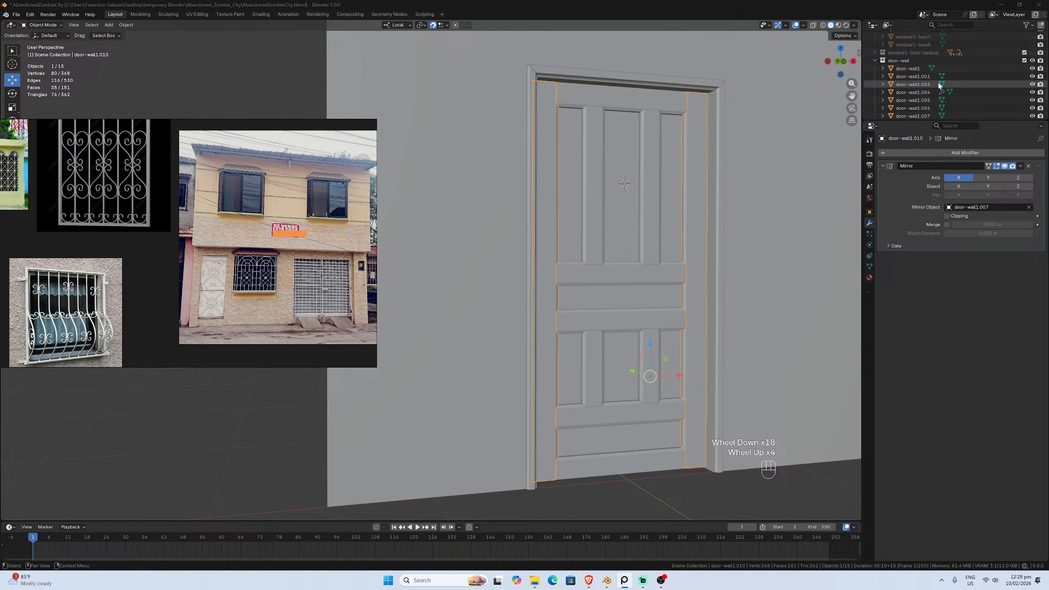
click(910, 77)
click(662, 111)
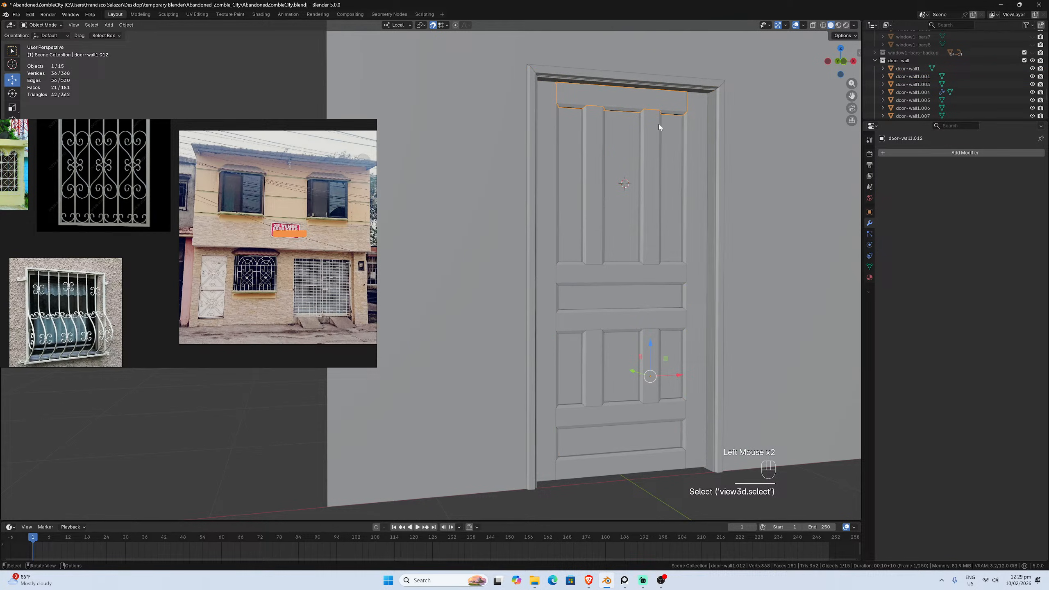
Move the paneled door's side stiles, vertical dividers and all horizontal rails into a new collection named wooden-door1
click(551, 126)
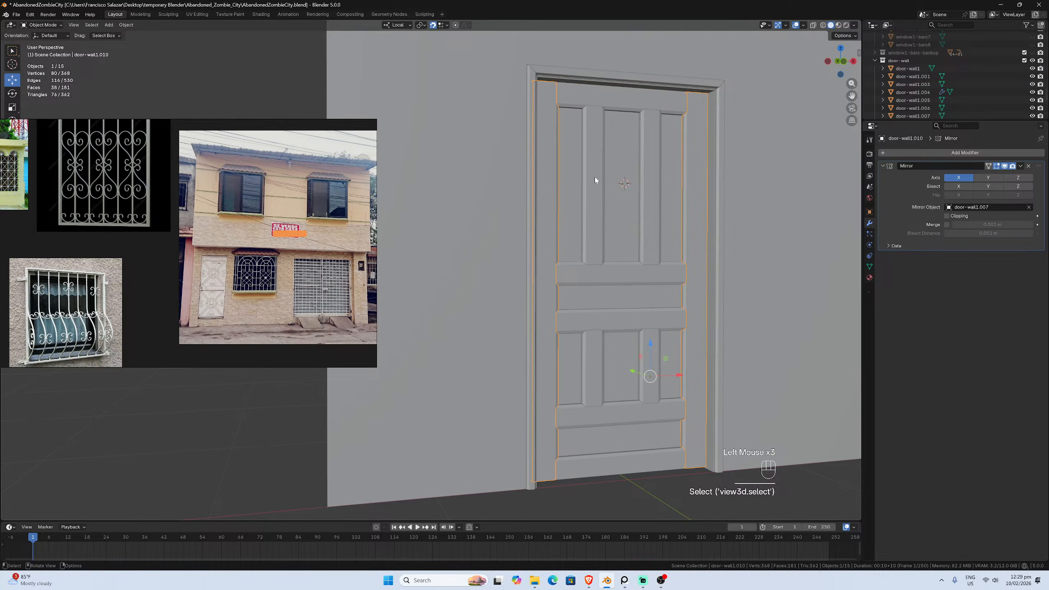
shift+click(642, 165)
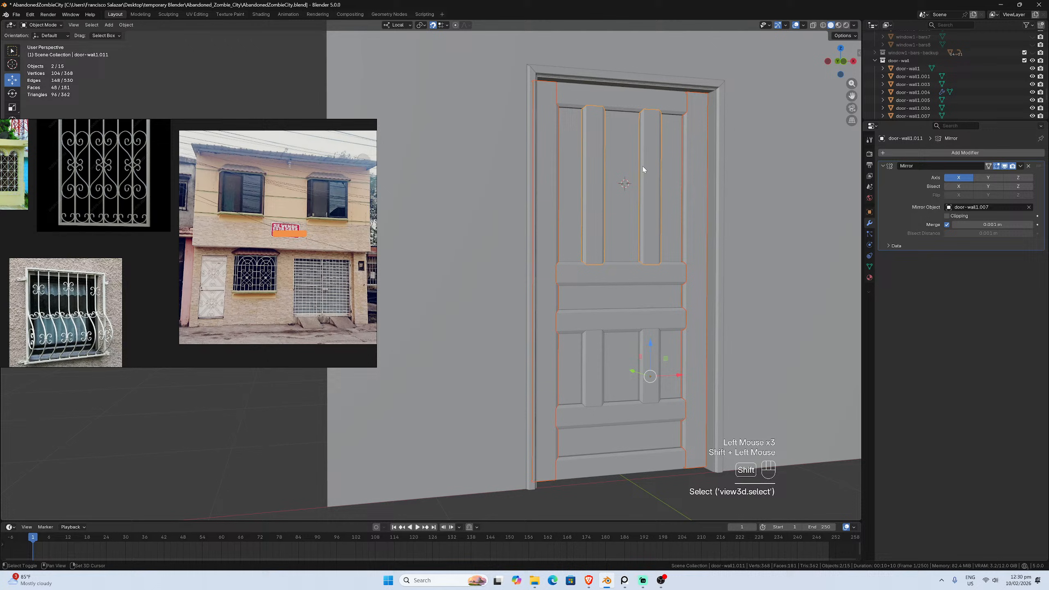
shift+click(642, 273)
shift+click(644, 318)
shift+click(601, 355)
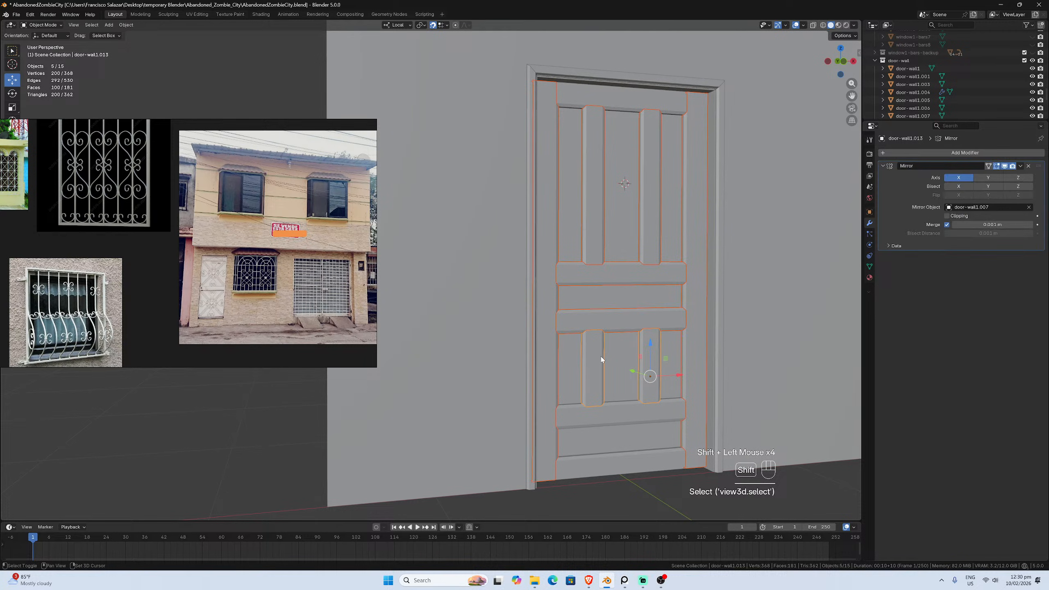
shift+click(609, 420)
shift+click(611, 467)
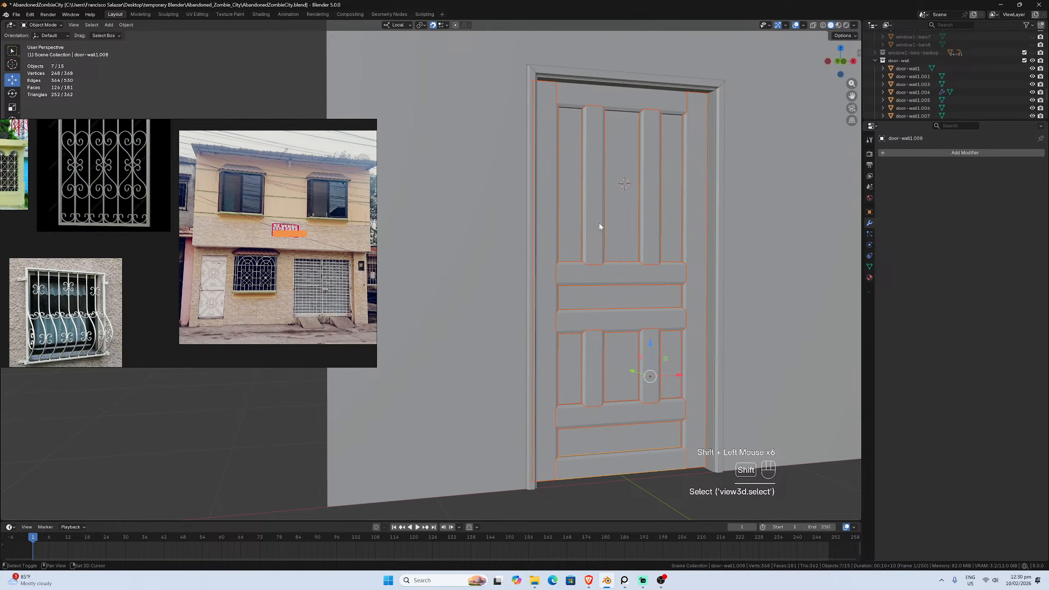
shift+click(611, 104)
scroll(641, 156, down, 1)
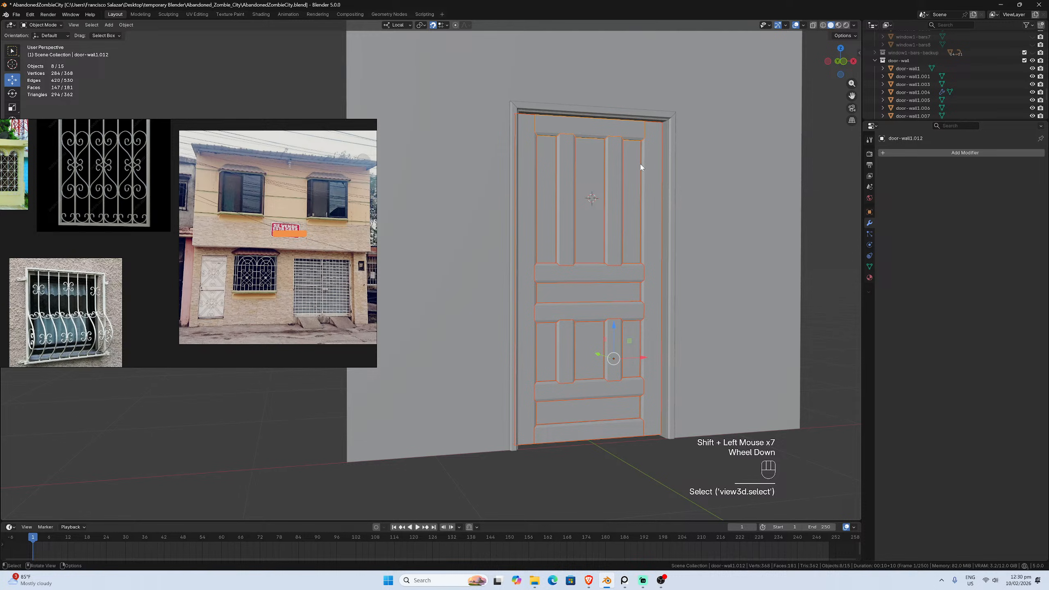
key(m)
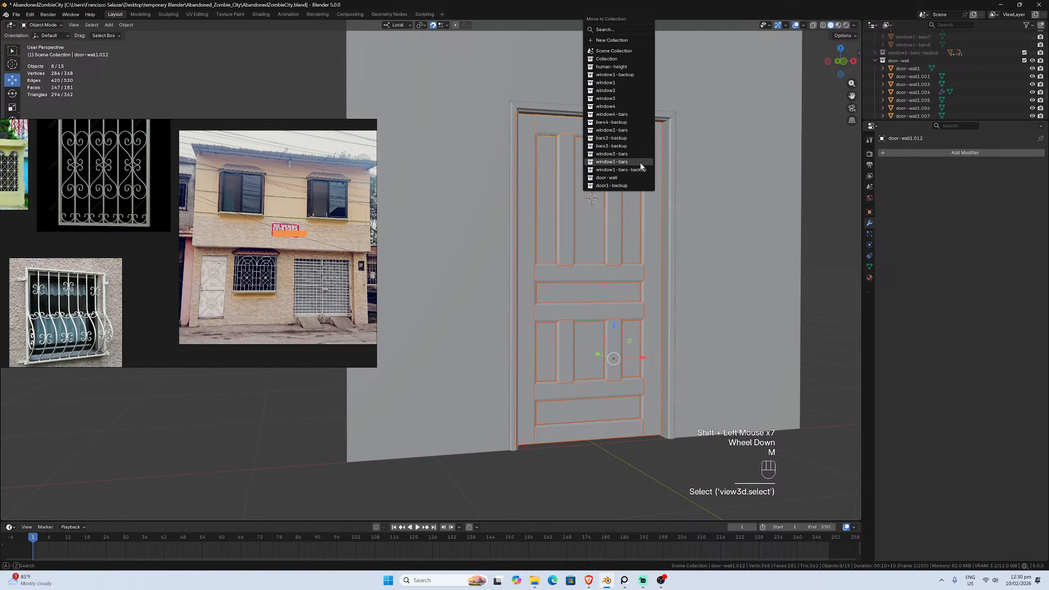
click(602, 43)
text(door)
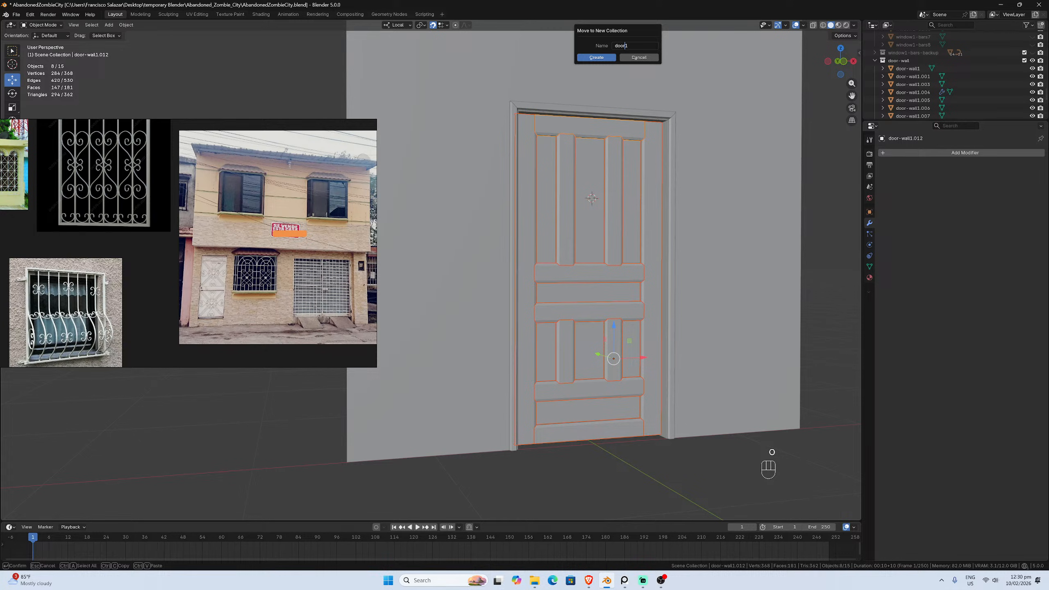
text(1)
key(Left)
key(Left)
text(wooden-)
key(Return)
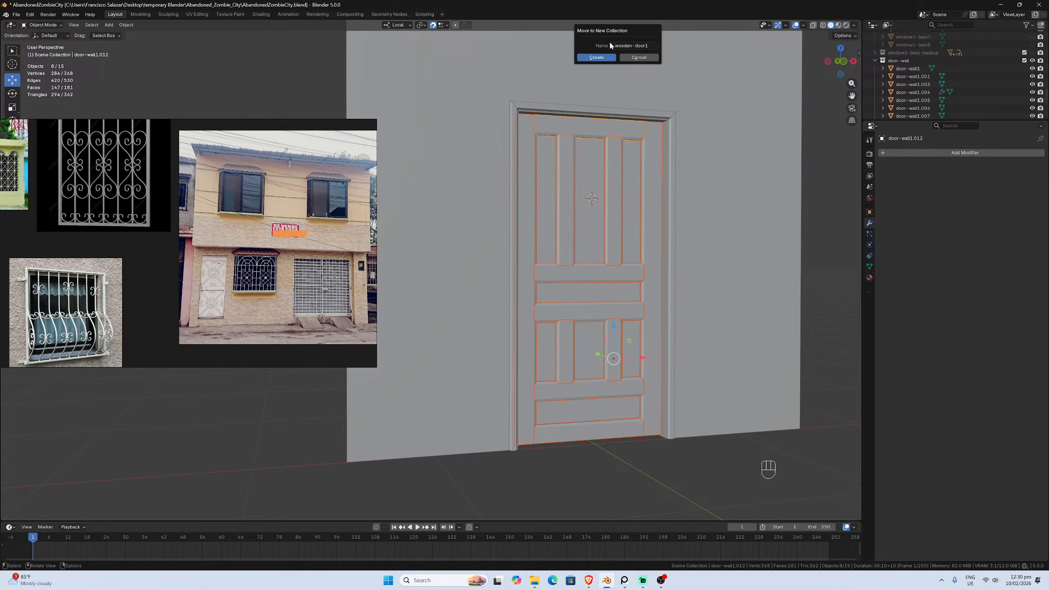
click(612, 58)
Hide and show the wooden-door1 collection to check which door parts it holds, and save the file
scroll(931, 62, down, 8)
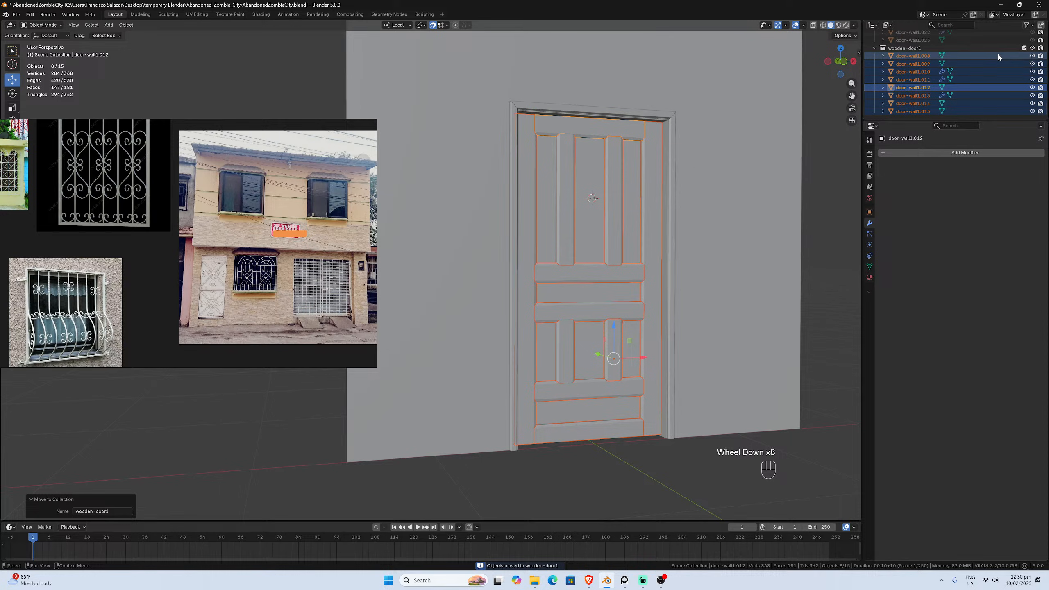
click(1032, 49)
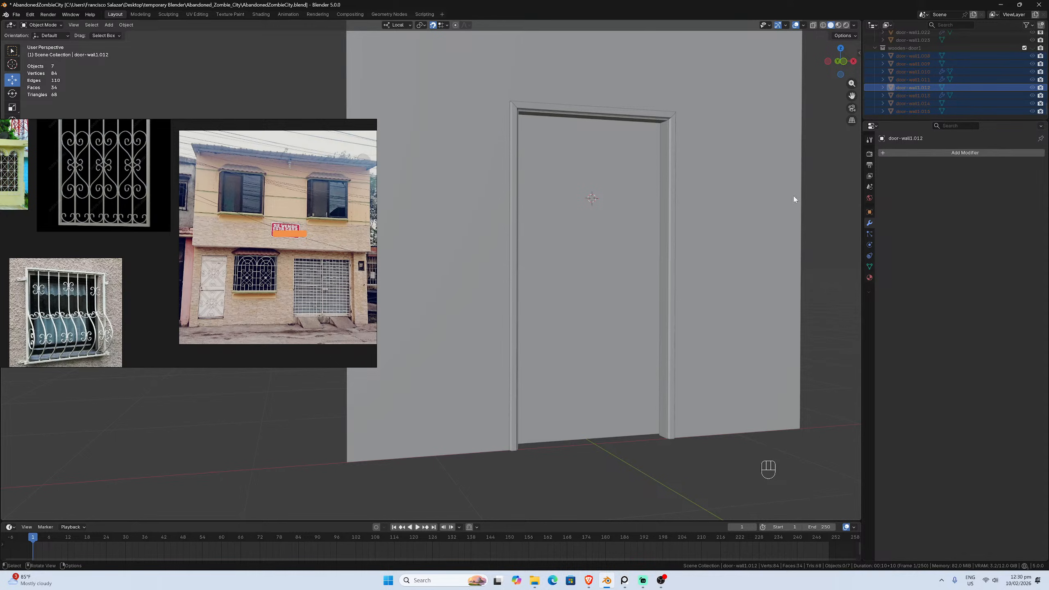
middle_drag(794, 196, 687, 197)
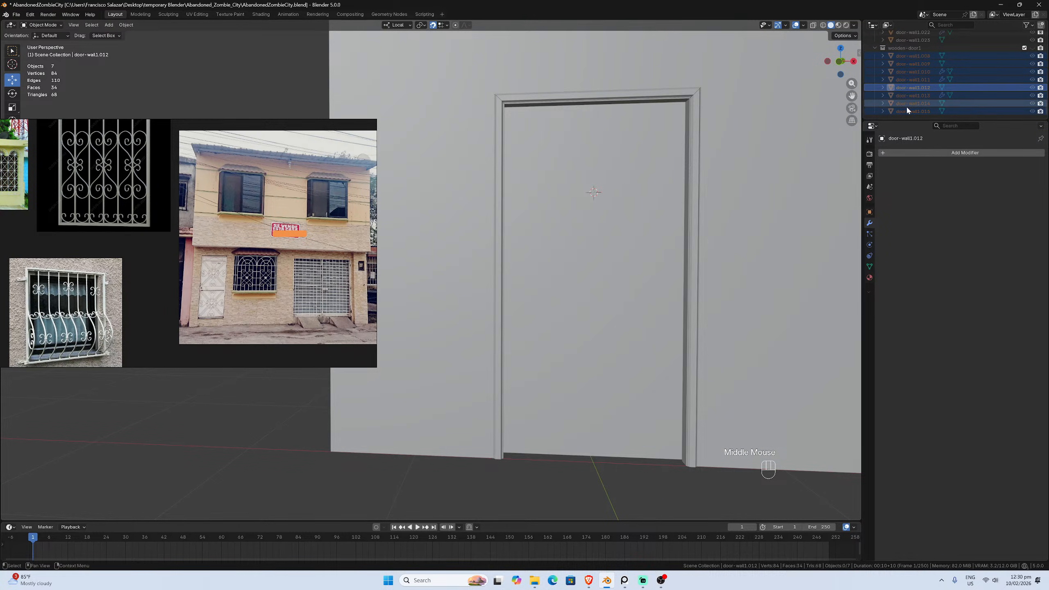
click(1033, 48)
click(642, 277)
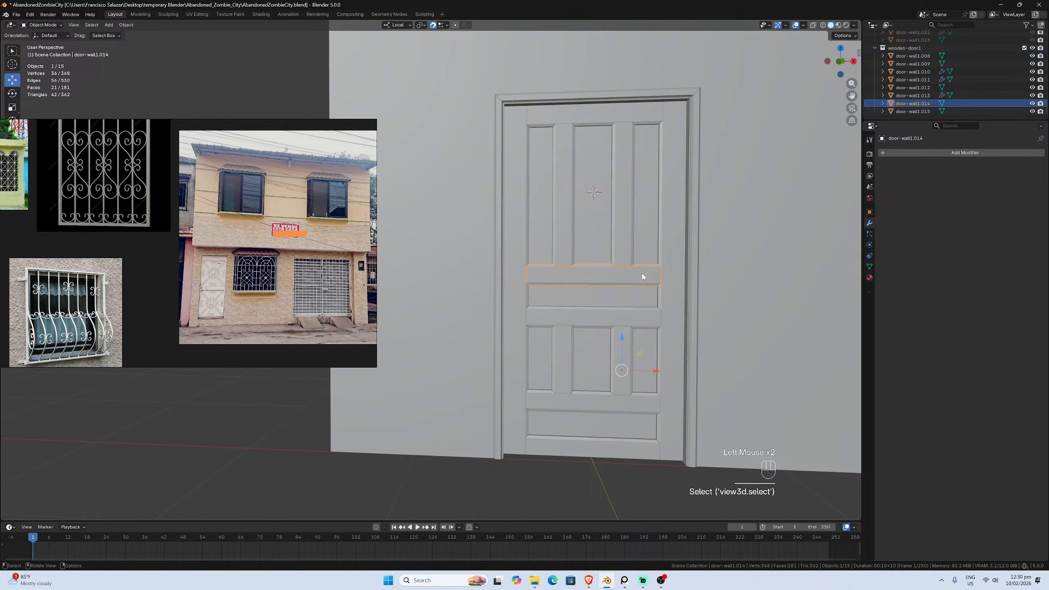
click(628, 301)
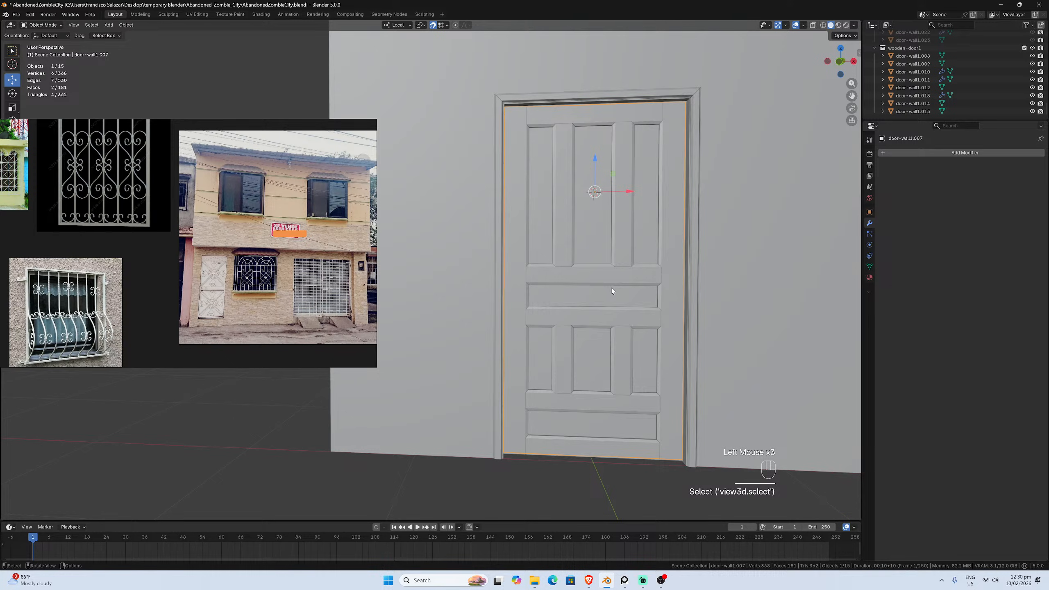
key(ctrl+s)
mouse_move(624, 282)
middle_down()
mouse_move(657, 289)
mouse_move(625, 286)
middle_up()
scroll(657, 289, up, 3)
scroll(625, 287, down, 1)
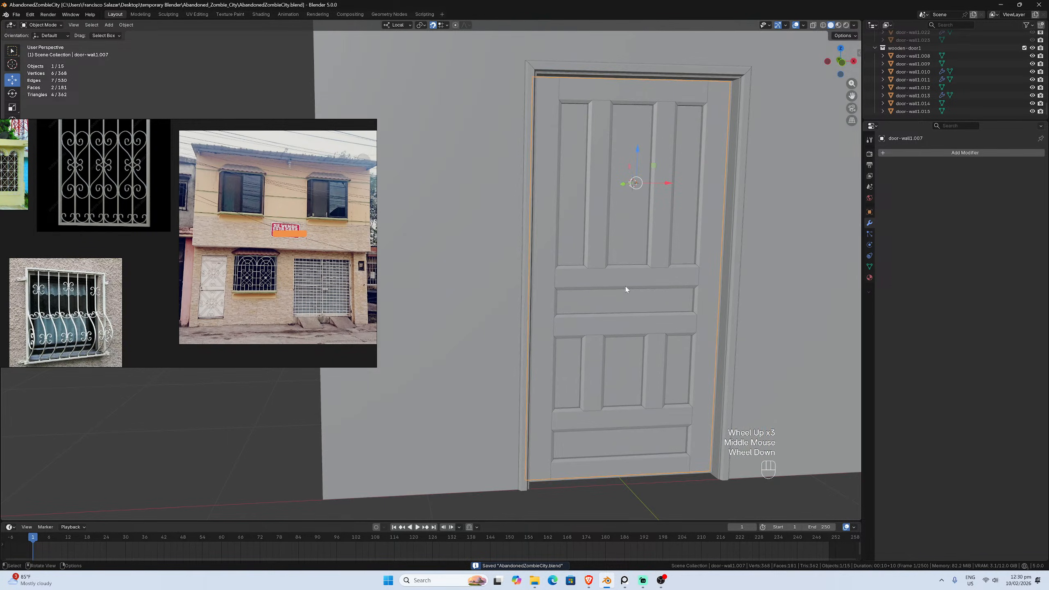
Add the interior room photo with the open carved wooden door from the houses-middle class references folder to the reference board
scroll(313, 316, up, 1)
scroll(308, 306, down, 4)
middle_drag(184, 289, 245, 273)
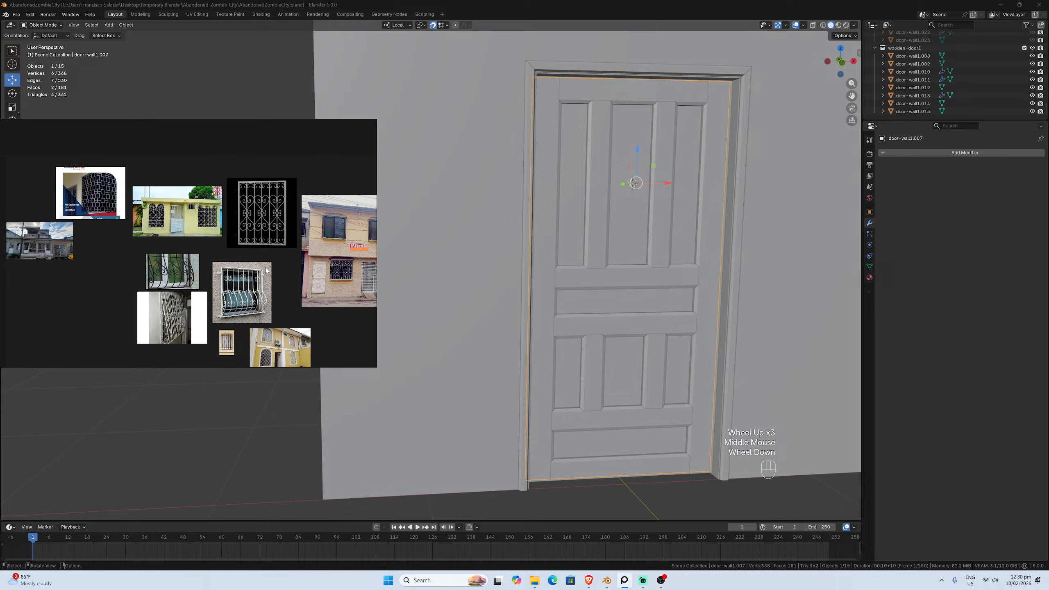
scroll(244, 268, up, 1)
right_drag(237, 276, 286, 260)
scroll(287, 262, down, 2)
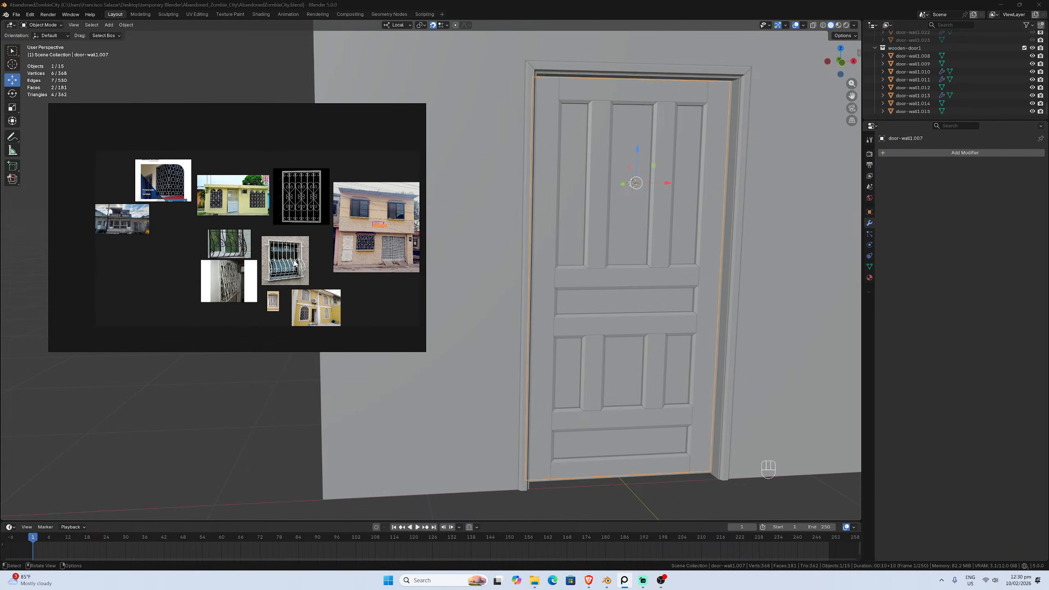
click(536, 580)
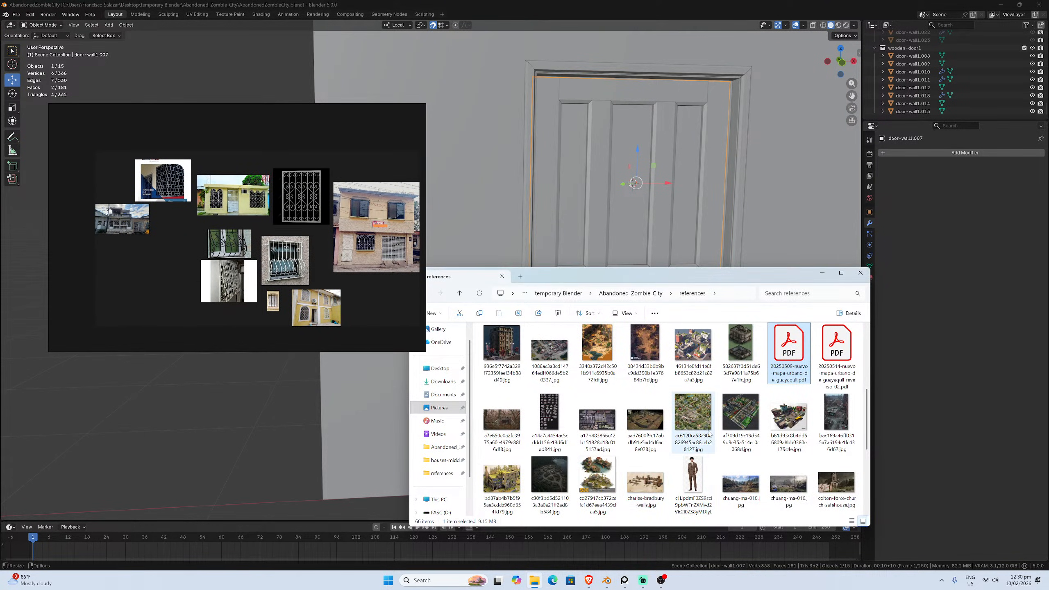
scroll(508, 352, up, 3)
double_click(509, 351)
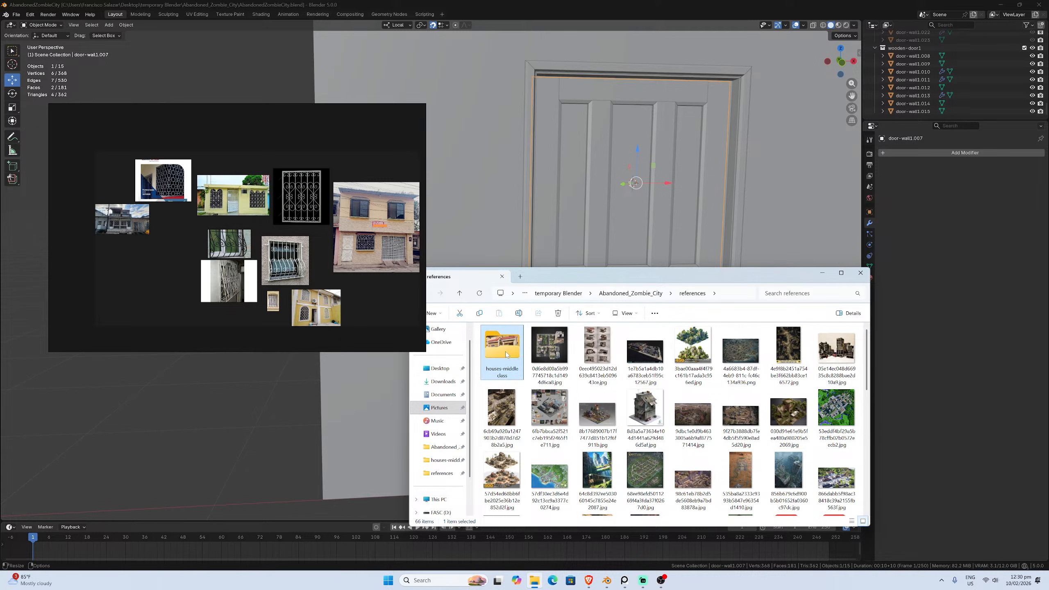
drag(600, 417, 386, 343)
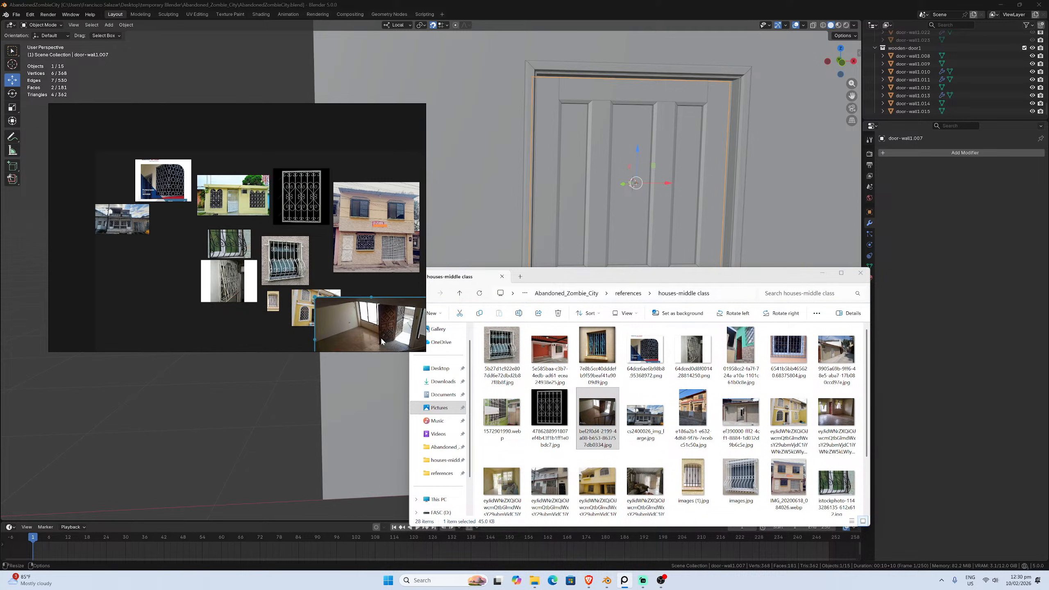
Examine the carved wooden door and the metal grille gate behind it in the interior room photo up close
scroll(390, 343, up, 6)
middle_drag(390, 343, 268, 342)
scroll(240, 273, up, 3)
scroll(247, 257, down, 3)
scroll(247, 259, down, 3)
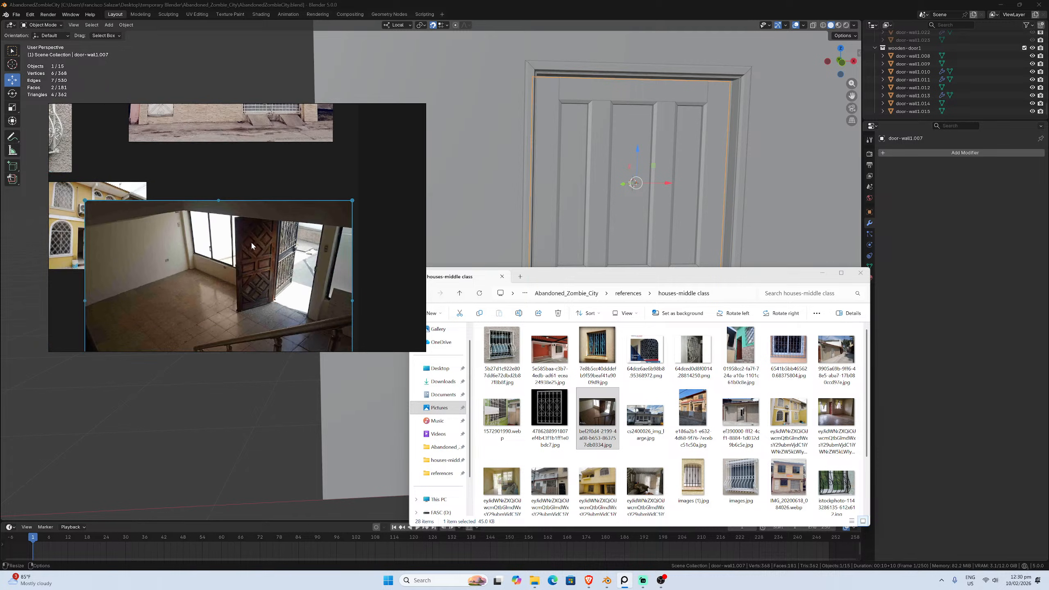
scroll(272, 273, up, 2)
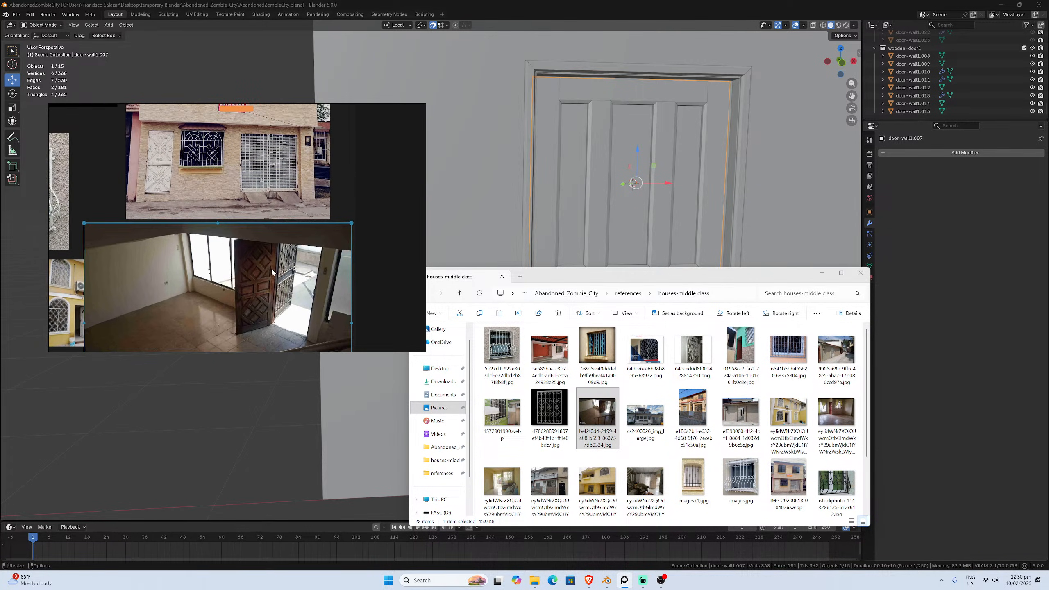
scroll(262, 244, down, 2)
scroll(273, 206, up, 1)
right_drag(298, 231, 274, 205)
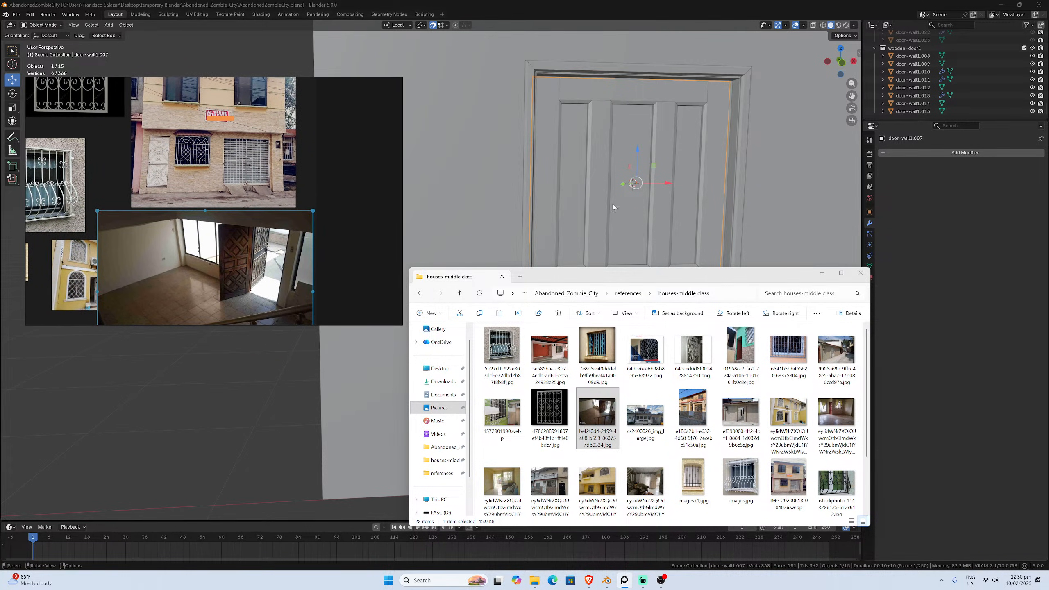
Compare the modeled paneled door and its frame with the carved wooden door in the interior photo
click(759, 208)
middle_drag(765, 207, 789, 181)
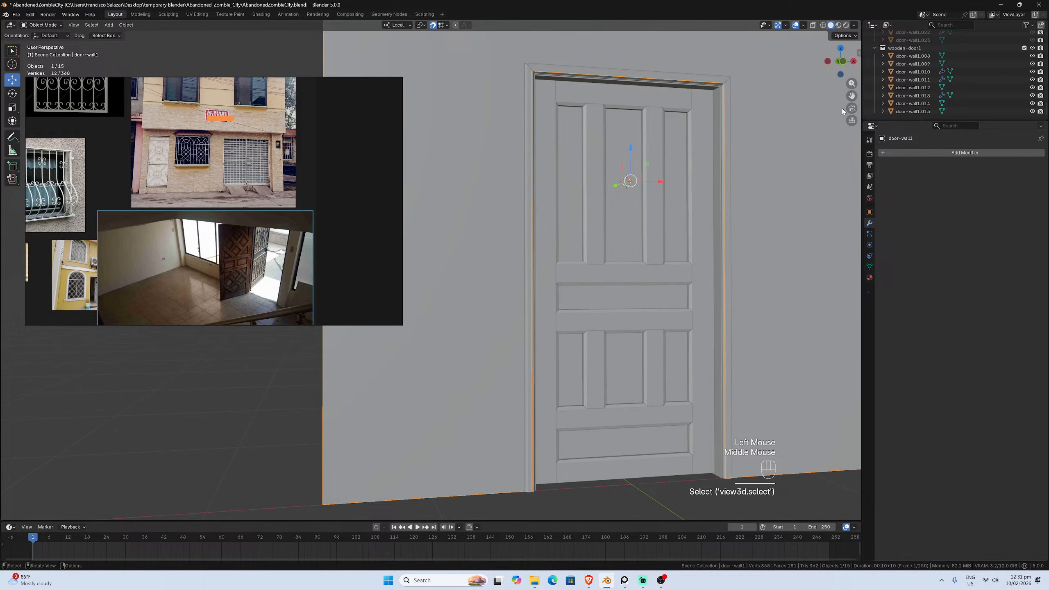
drag(853, 96, 816, 148)
scroll(776, 194, down, 1)
scroll(777, 194, up, 1)
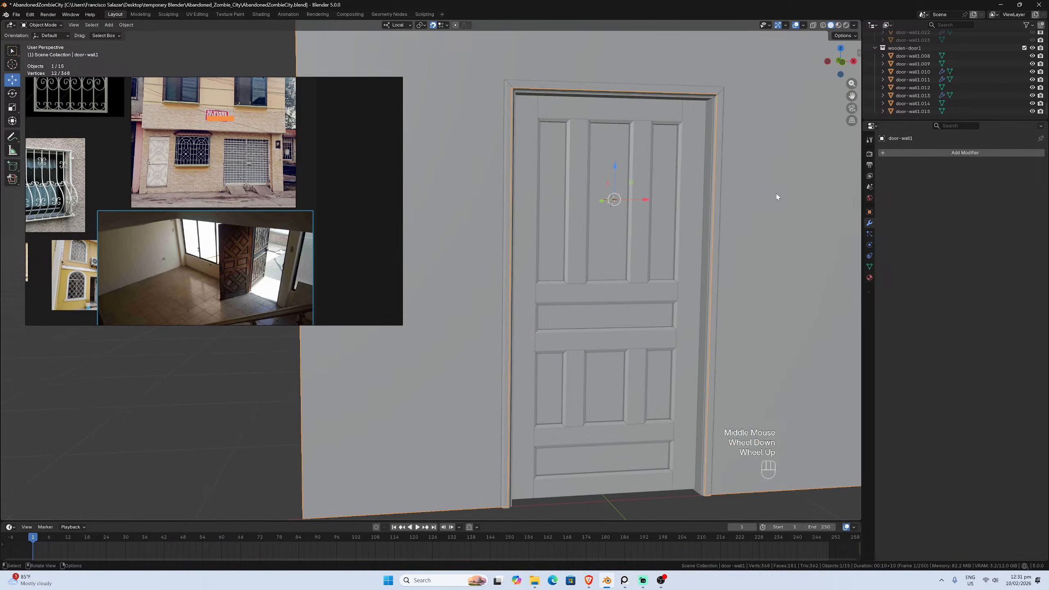
scroll(776, 195, down, 1)
click(779, 199)
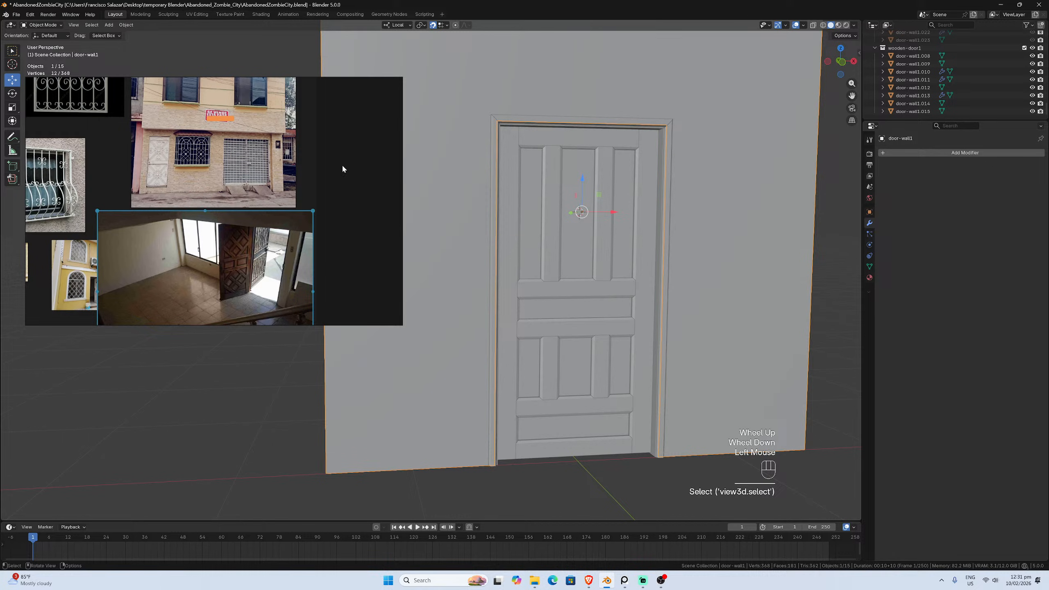
drag(343, 169, 350, 205)
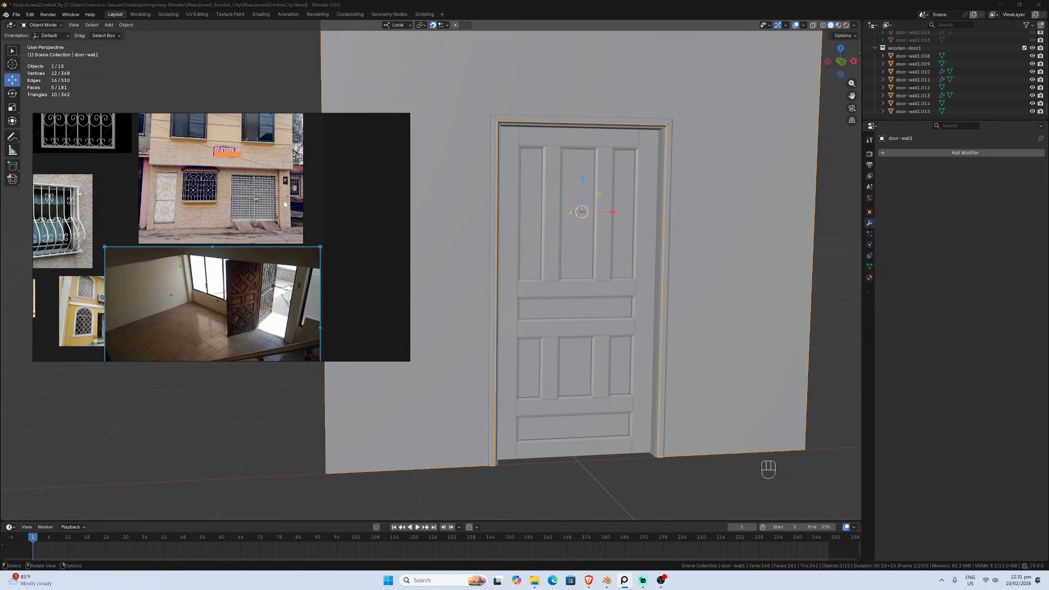